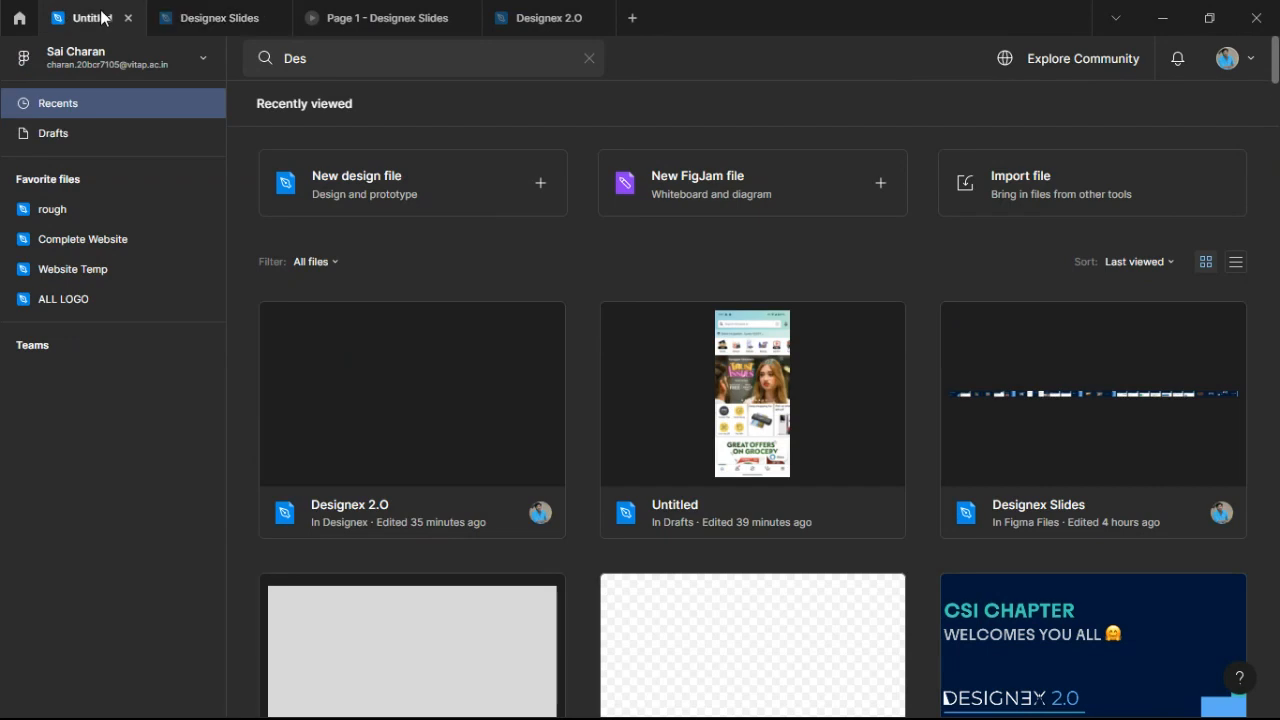
From the recent files list, open the Untitled draft with the Amazon screenshot in a new tab.
left_click(100, 16)
left_click(20, 17)
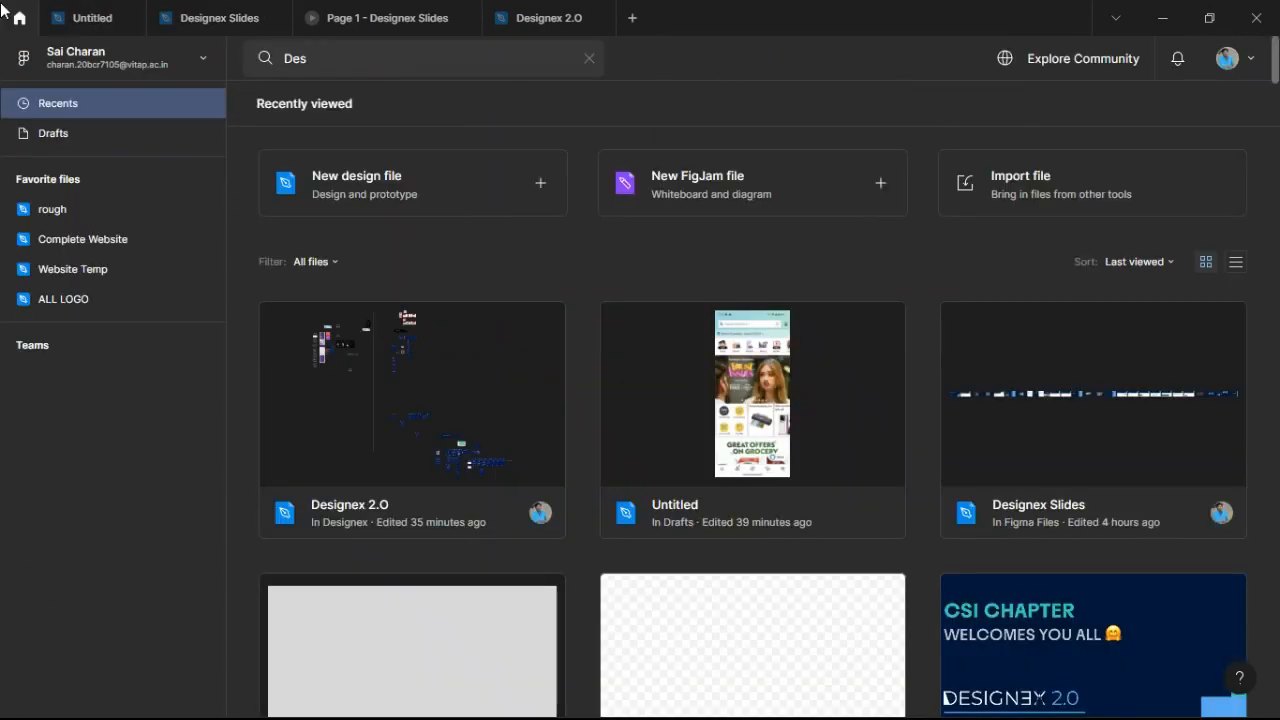
left_click(760, 445)
double_click(760, 445)
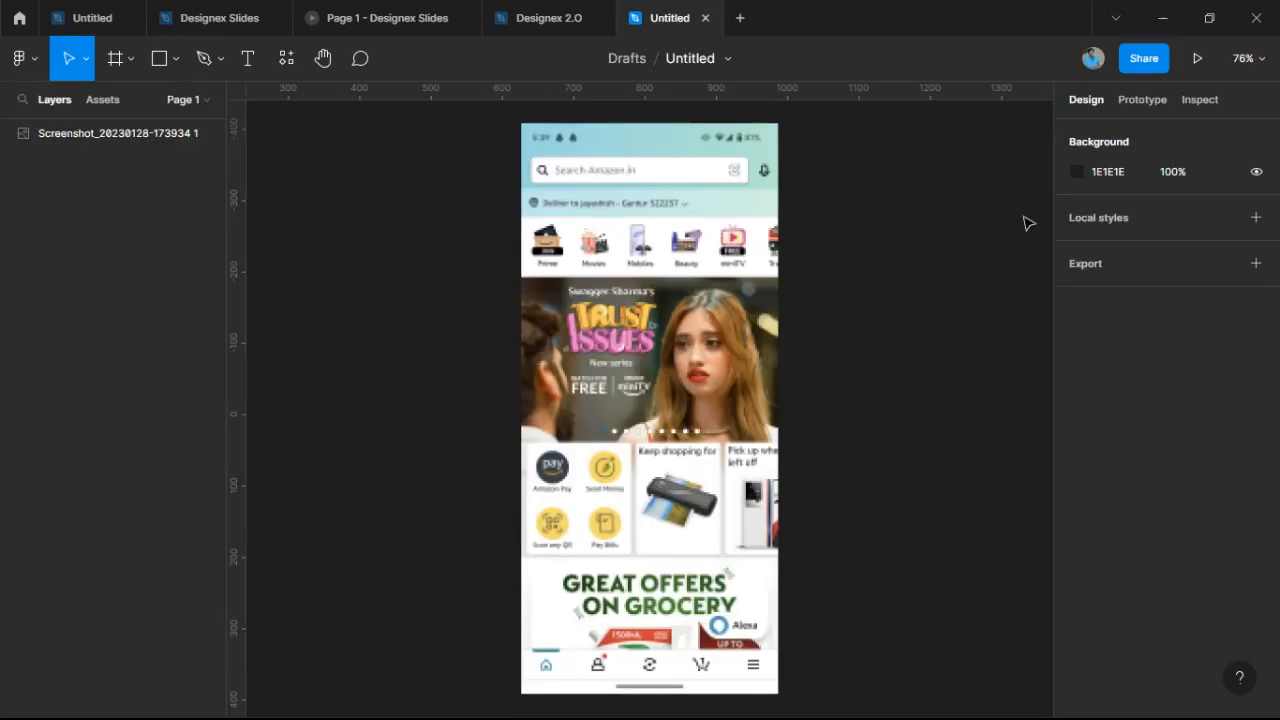
left_click_drag(869, 340, 653, 340)
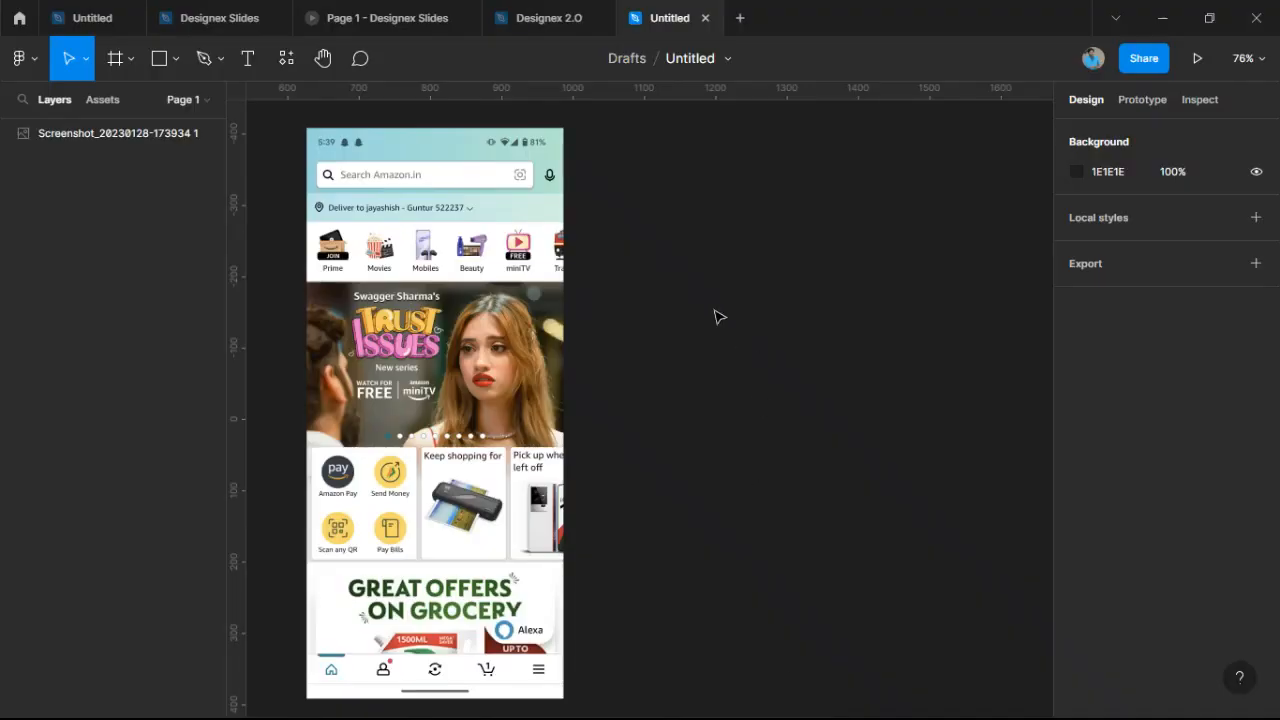
scroll(711, 303, "down", 1)
scroll(709, 294, "up", 1)
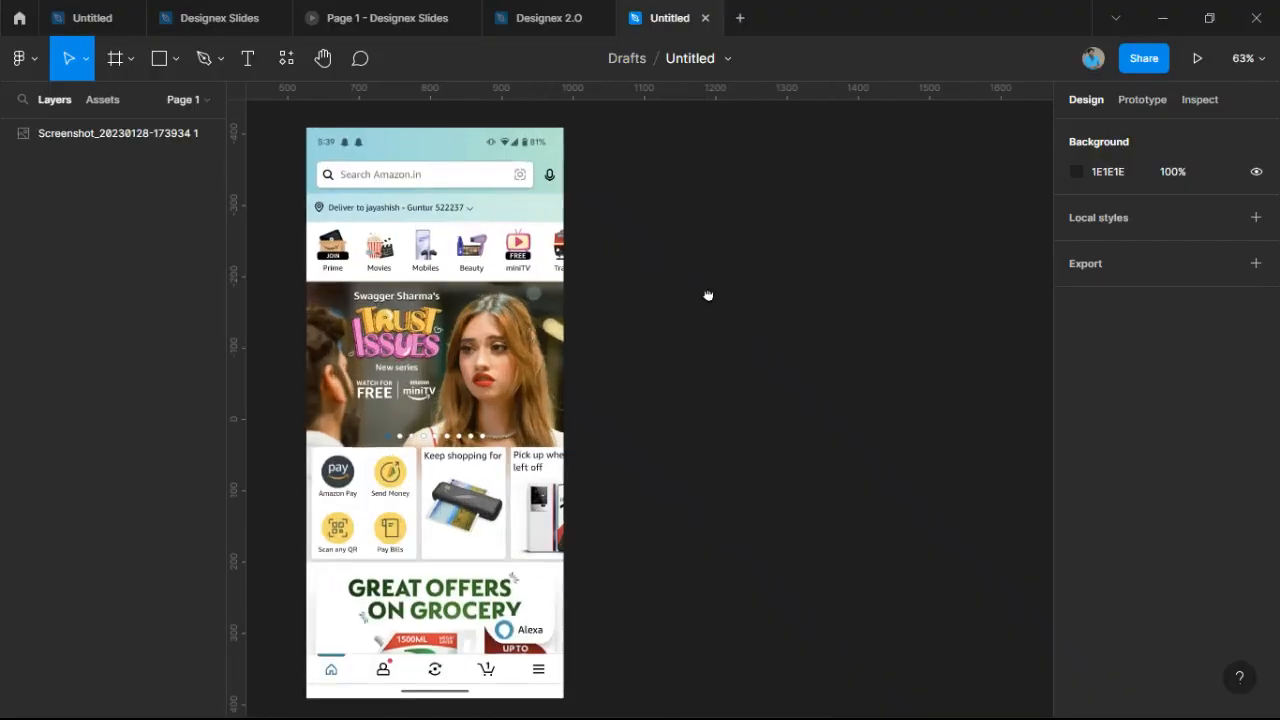
Place a 360×800 Android Large frame beside the Amazon screenshot and select it.
left_click(117, 58)
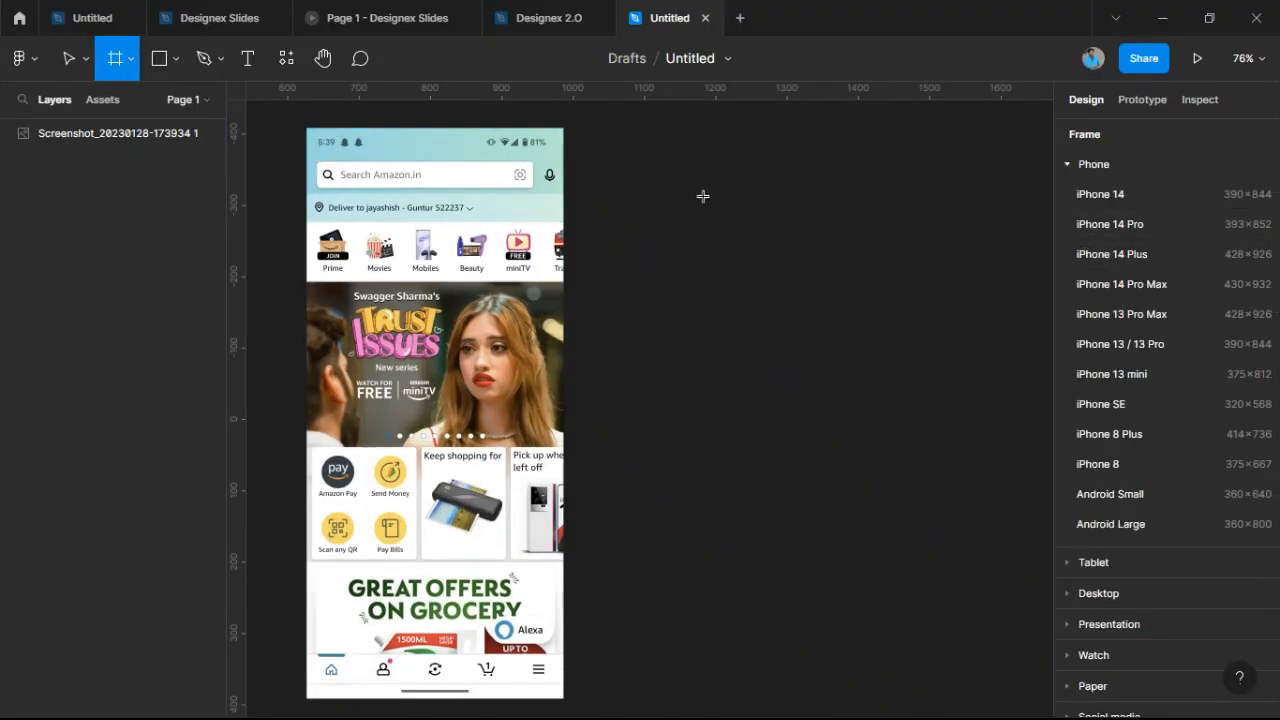
left_click(1113, 521)
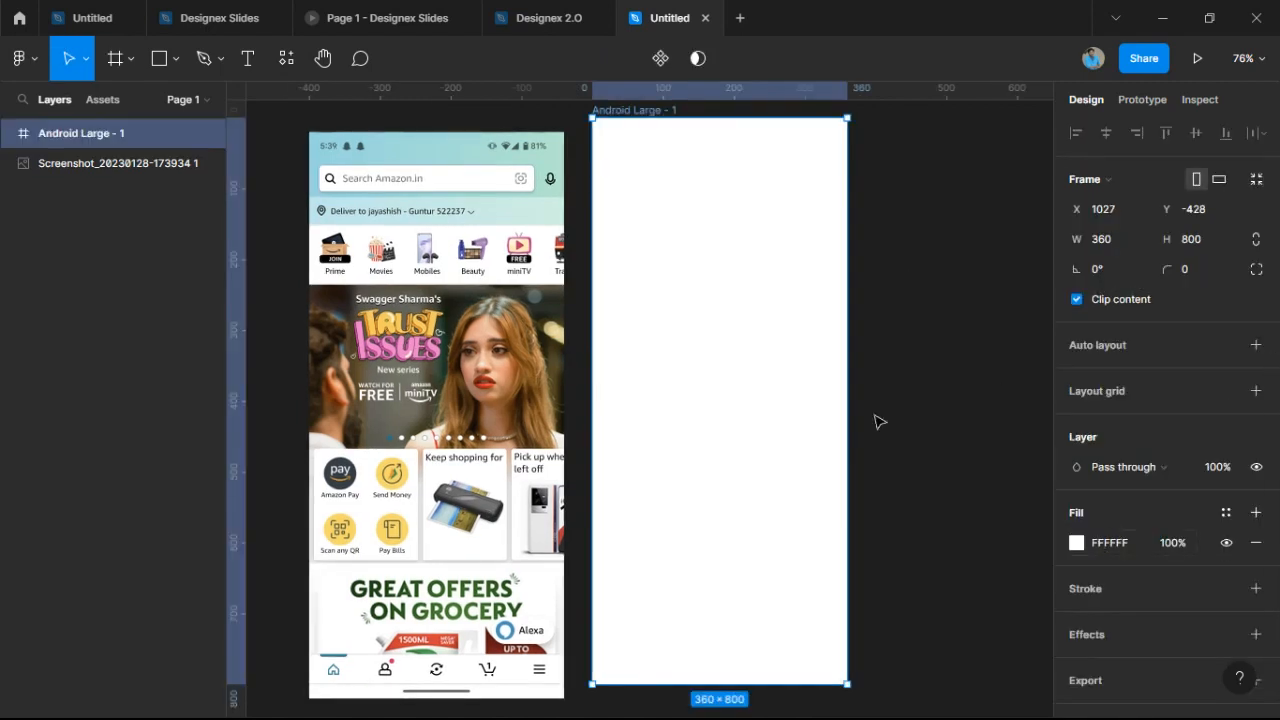
mouse_move(737, 386)
left_mouse_down()
mouse_move(706, 374)
mouse_move(721, 377)
left_mouse_up()
left_click(896, 288)
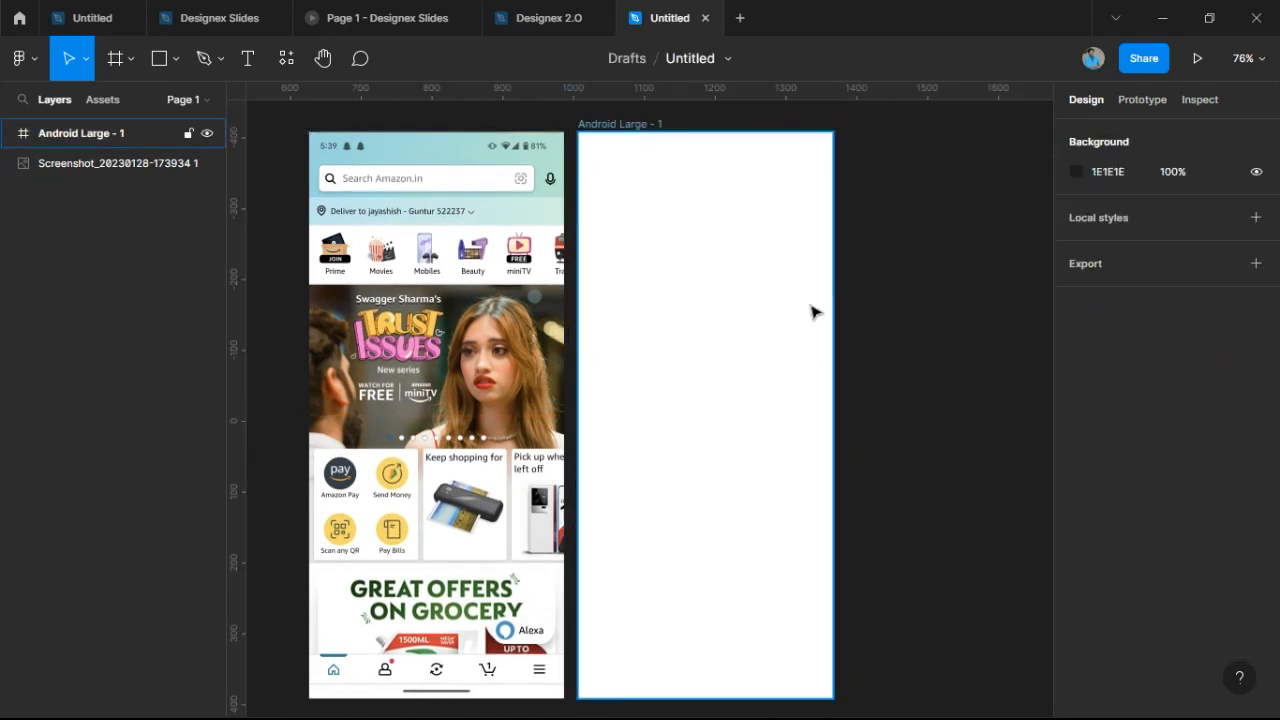
left_click_drag(811, 306, 889, 300)
left_click(700, 120)
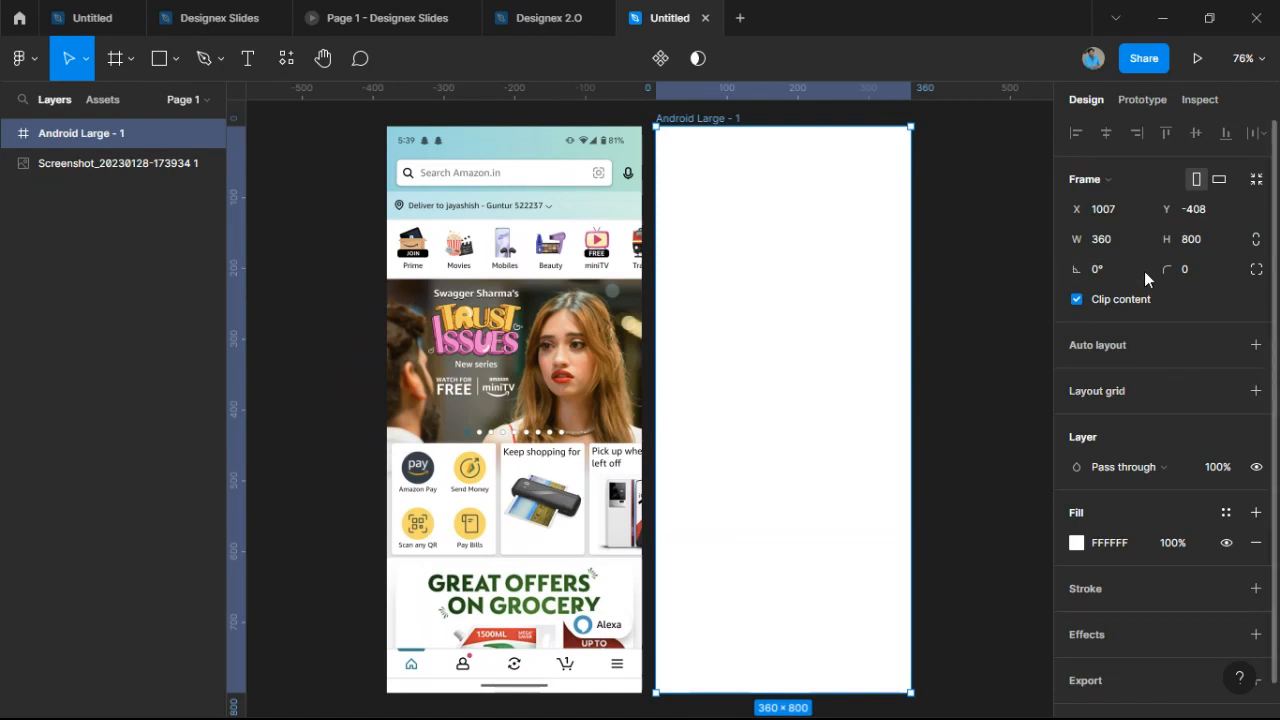
Add a layout grid to the Android Large frame and set its size to 8.
left_click(1256, 391)
scroll(703, 149, "up", 3)
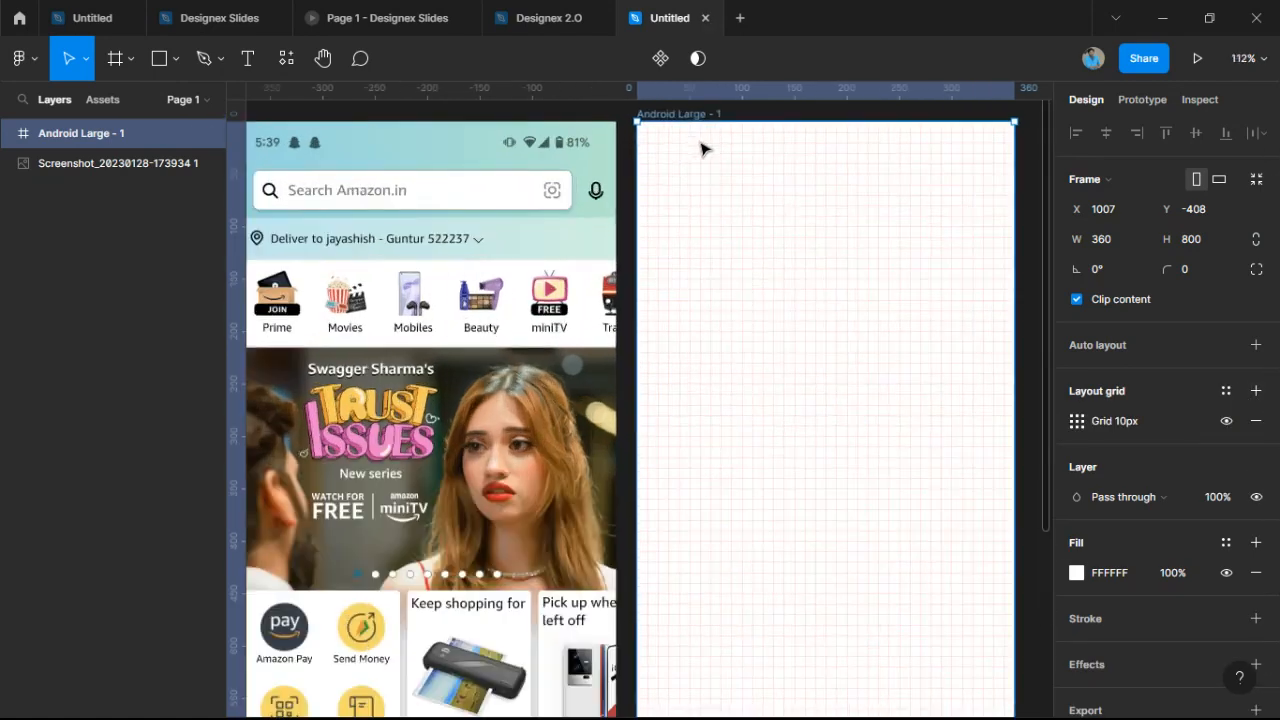
scroll(703, 149, "up", 10)
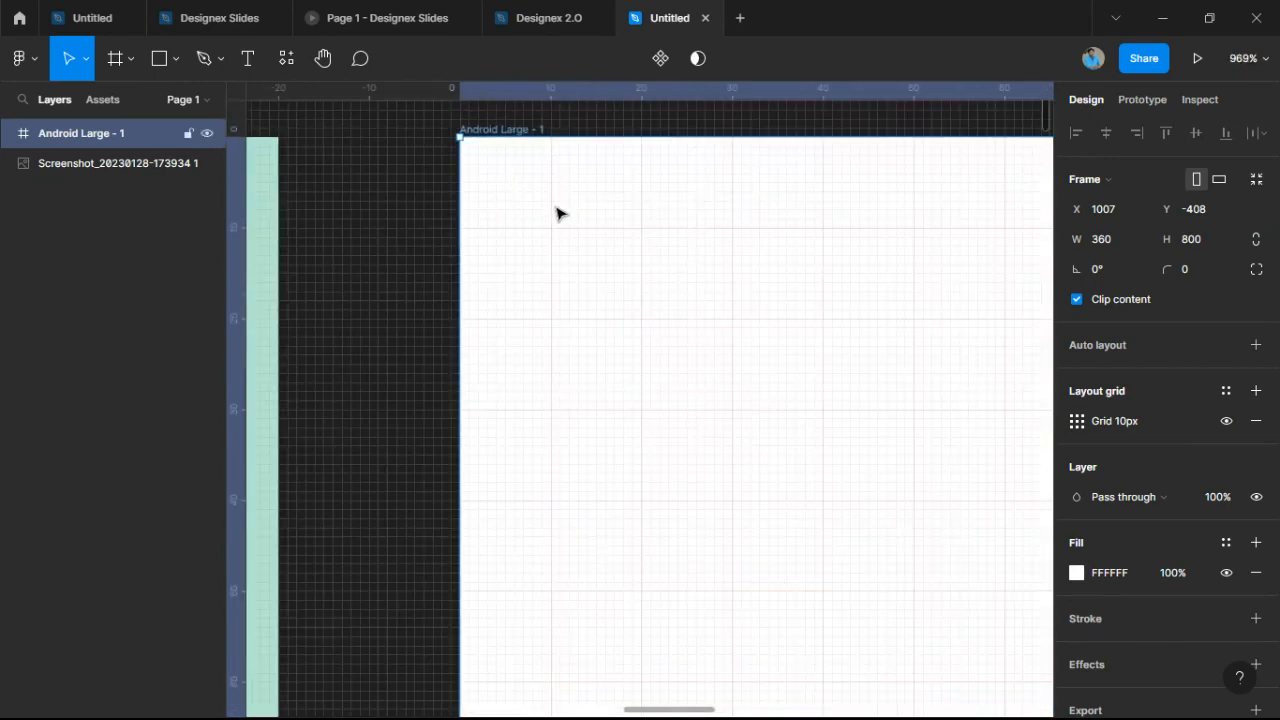
scroll(560, 213, "up", 3)
scroll(680, 257, "down", 5)
scroll(560, 204, "up", 1)
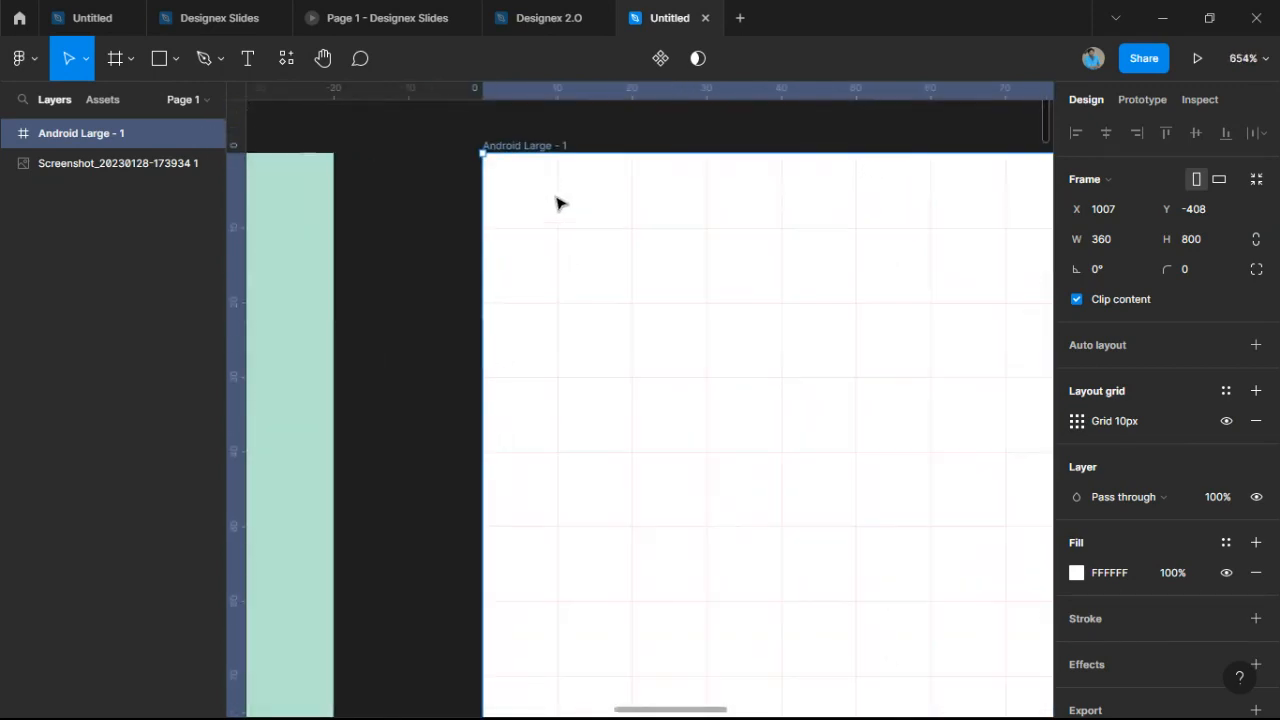
scroll(560, 204, "up", 3)
scroll(420, 155, "up", 2)
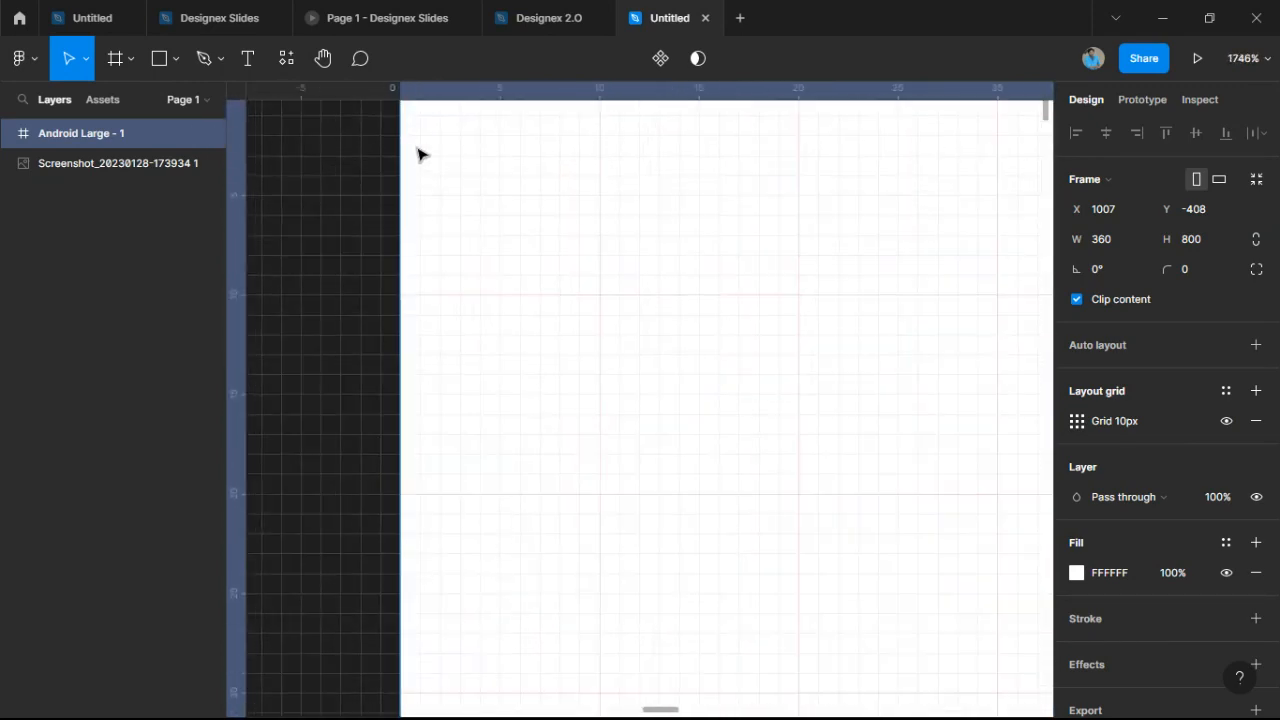
scroll(689, 123, "up", 3)
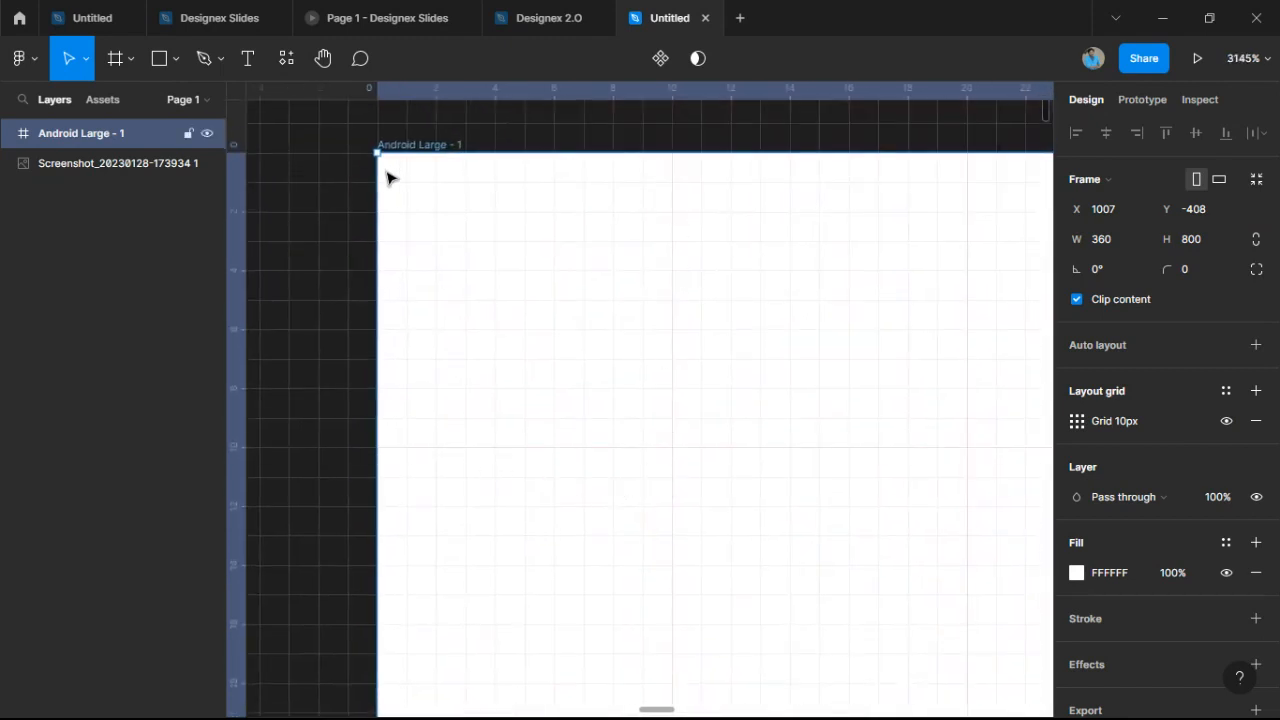
left_click(1077, 424)
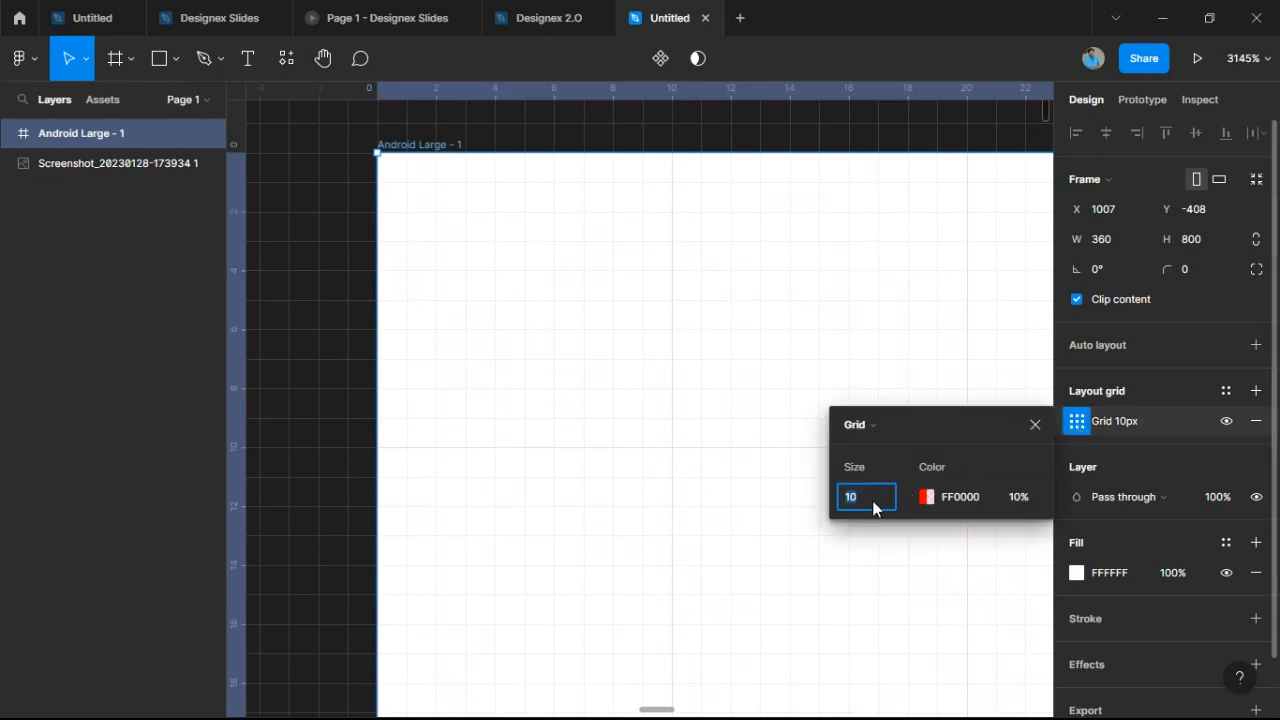
type("8")
key("Return")
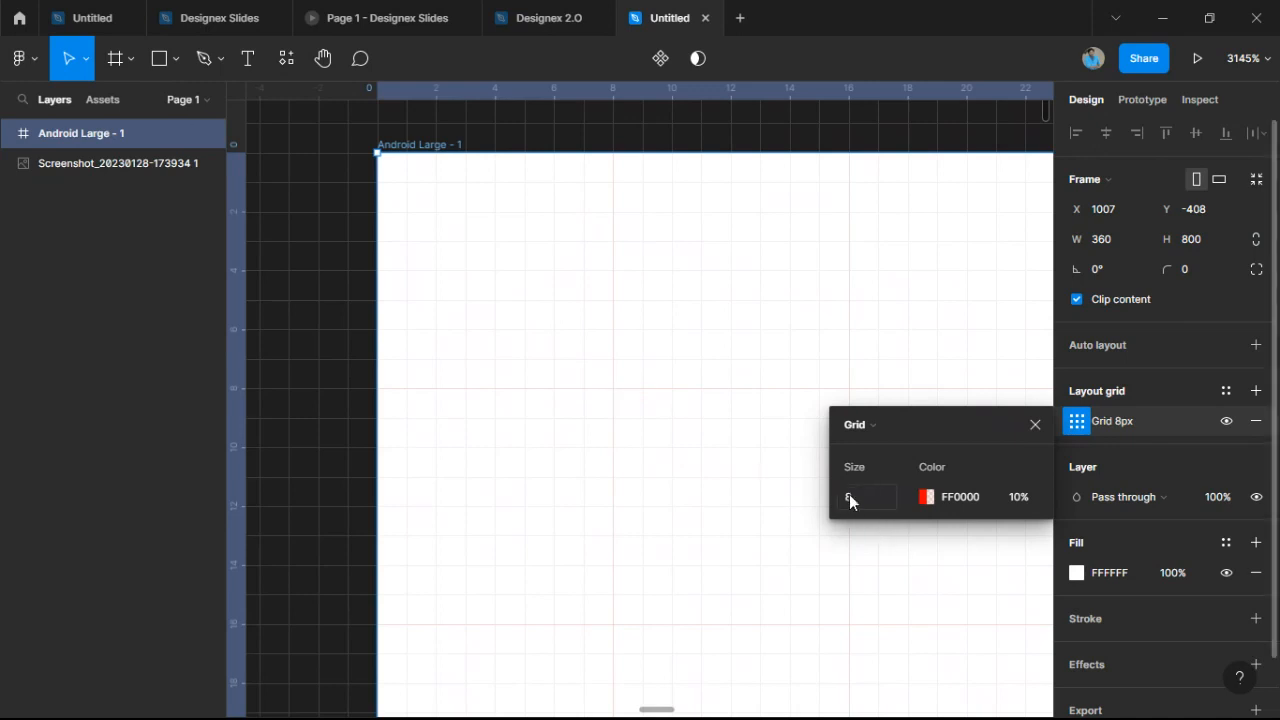
Change the grid colour to black 000000 and raise its opacity to 34%.
left_click(926, 497)
left_click_drag(738, 286, 497, 554)
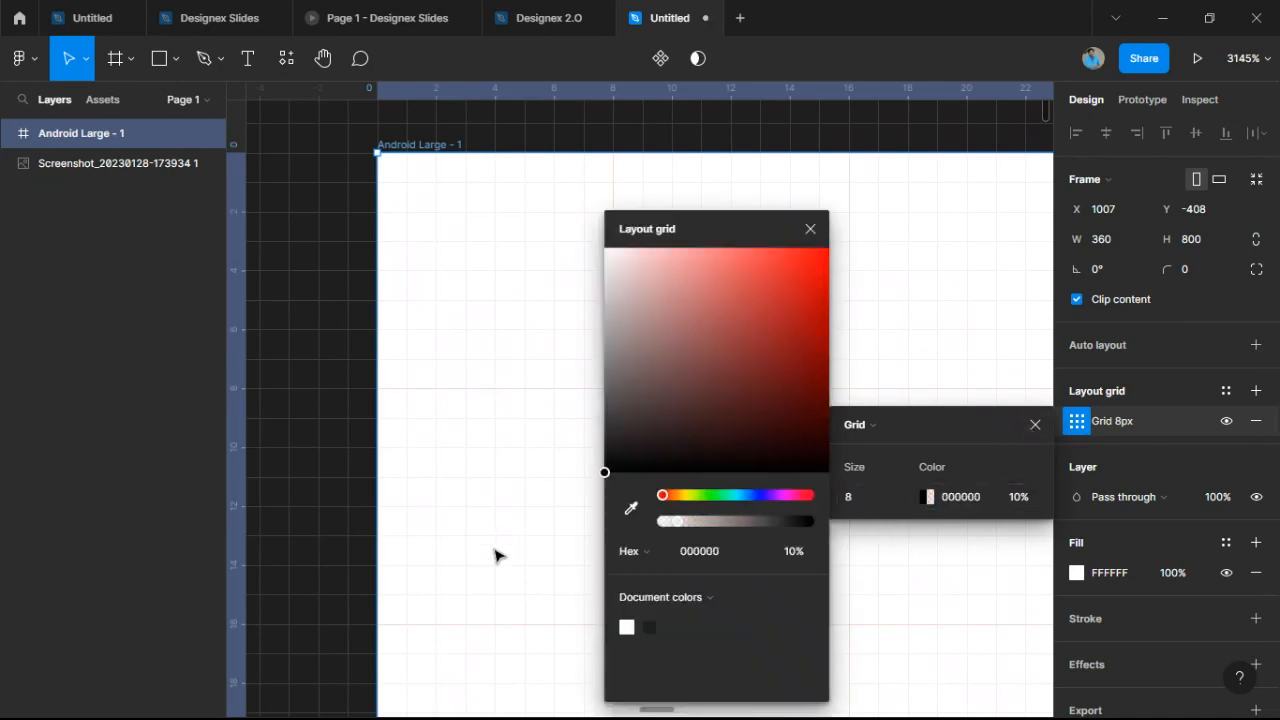
left_click(818, 230)
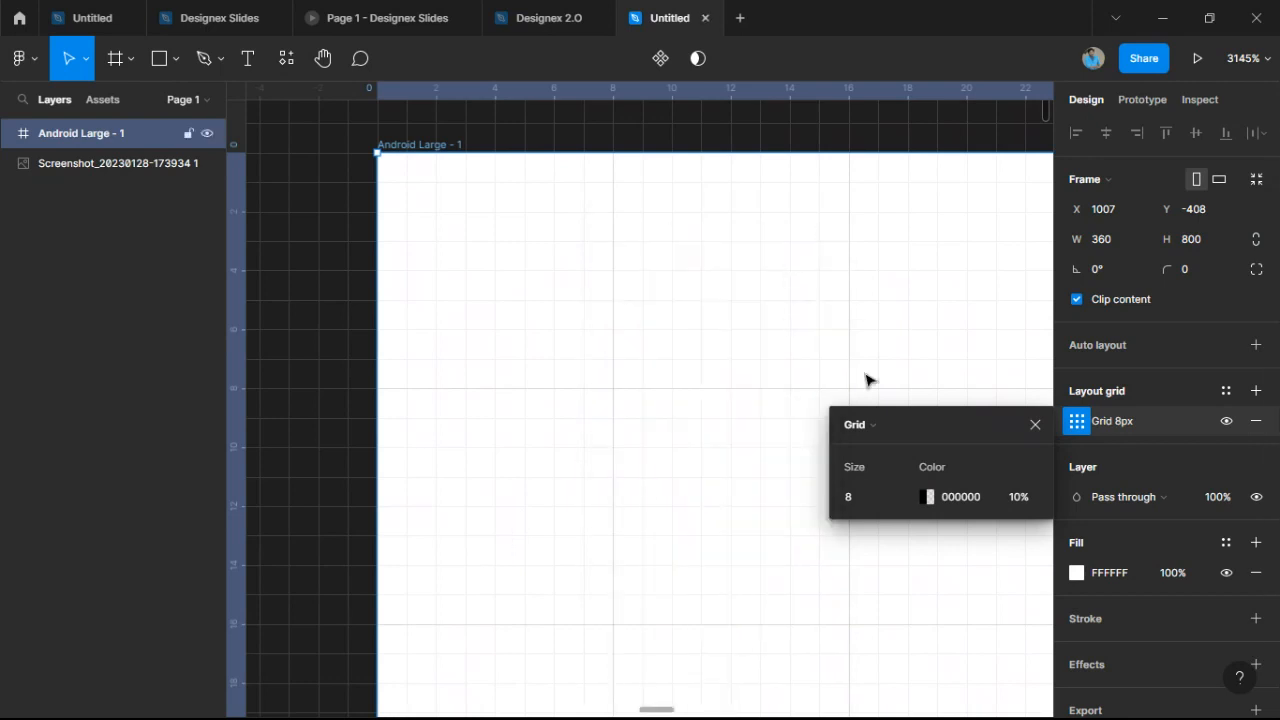
left_click(928, 497)
mouse_move(691, 521)
left_mouse_down()
mouse_move(724, 521)
mouse_move(712, 522)
left_mouse_up()
left_click(470, 430)
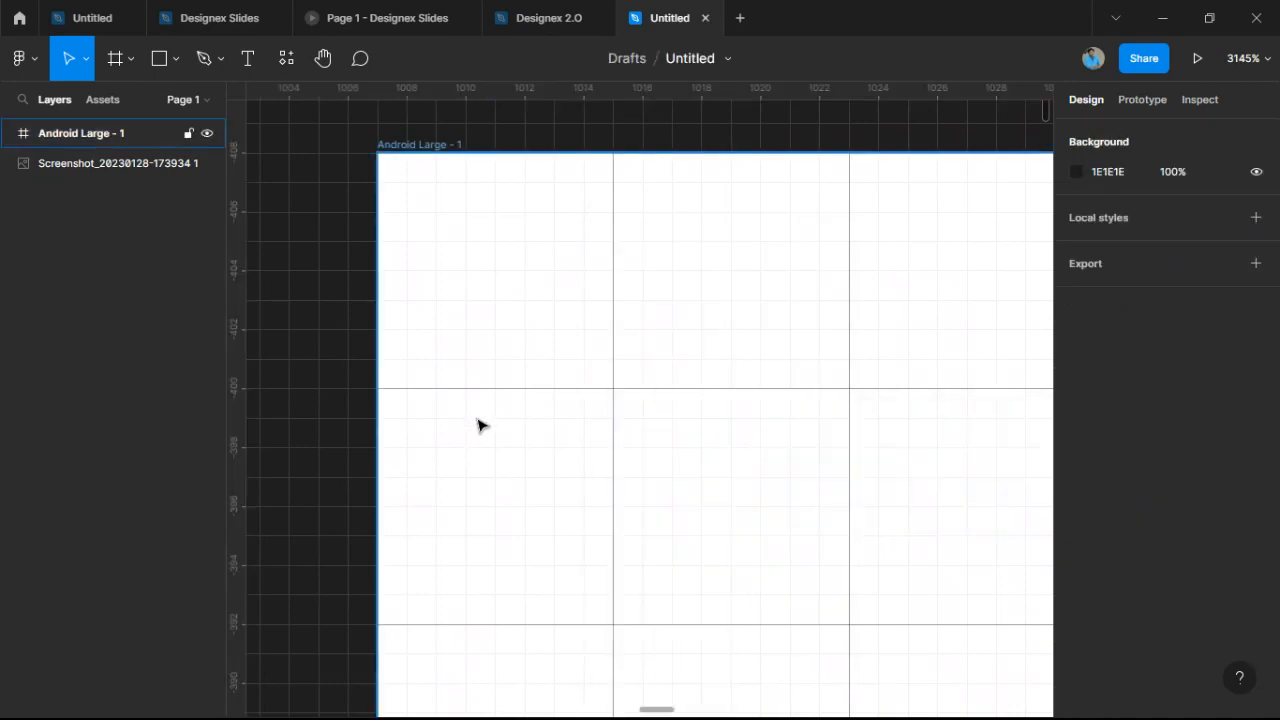
Reselect the frame and lower the layout grid opacity to 21%.
scroll(594, 331, "down", 10)
scroll(630, 363, "down", 6)
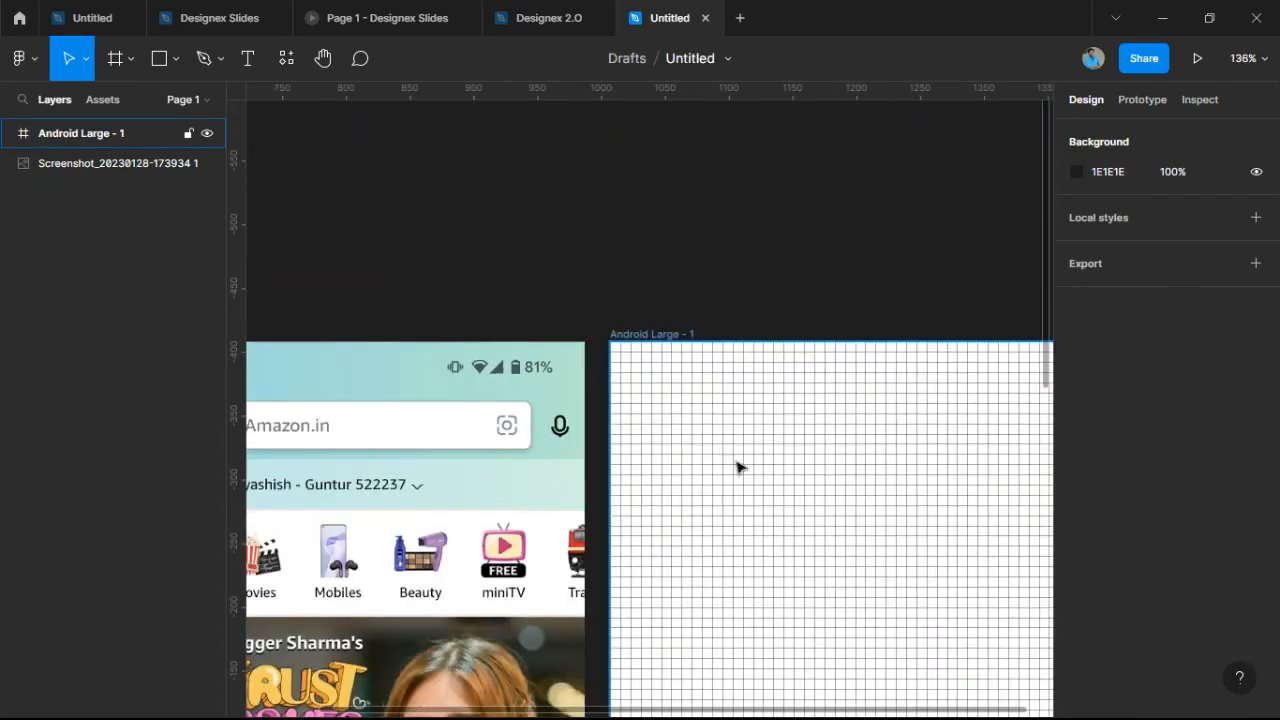
scroll(616, 257, "up", 3)
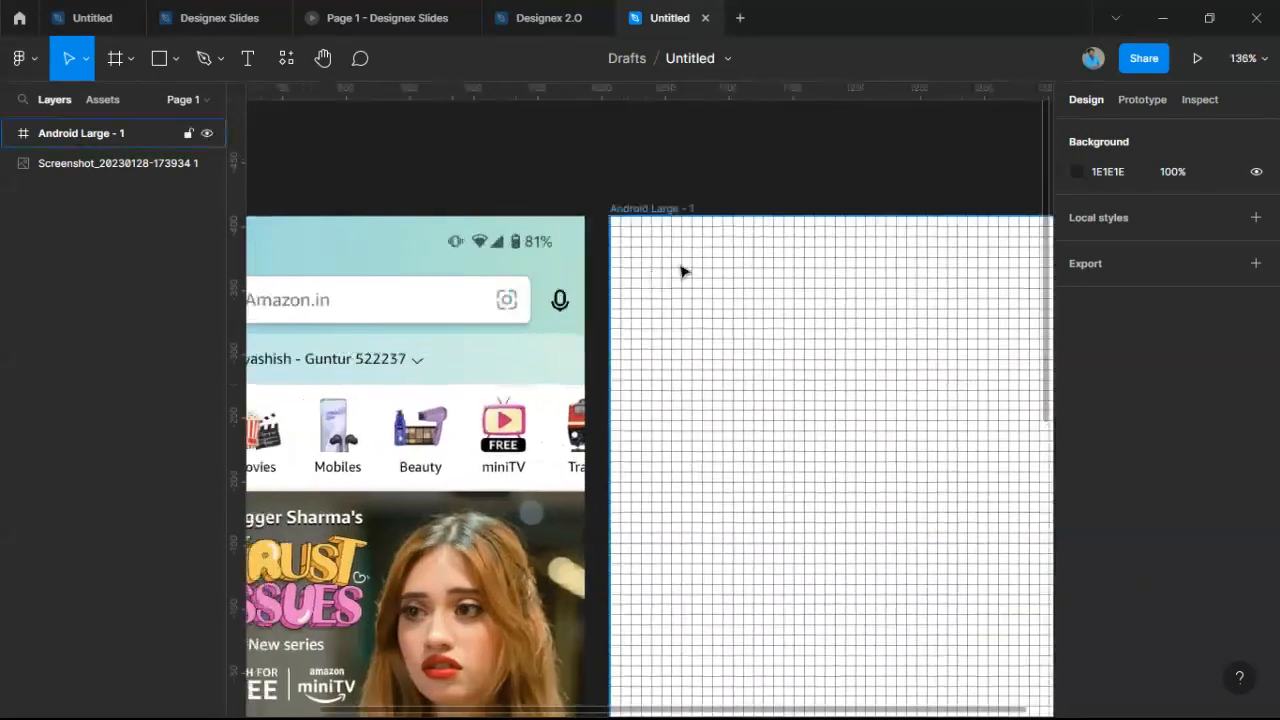
left_click(677, 218)
left_click(1075, 424)
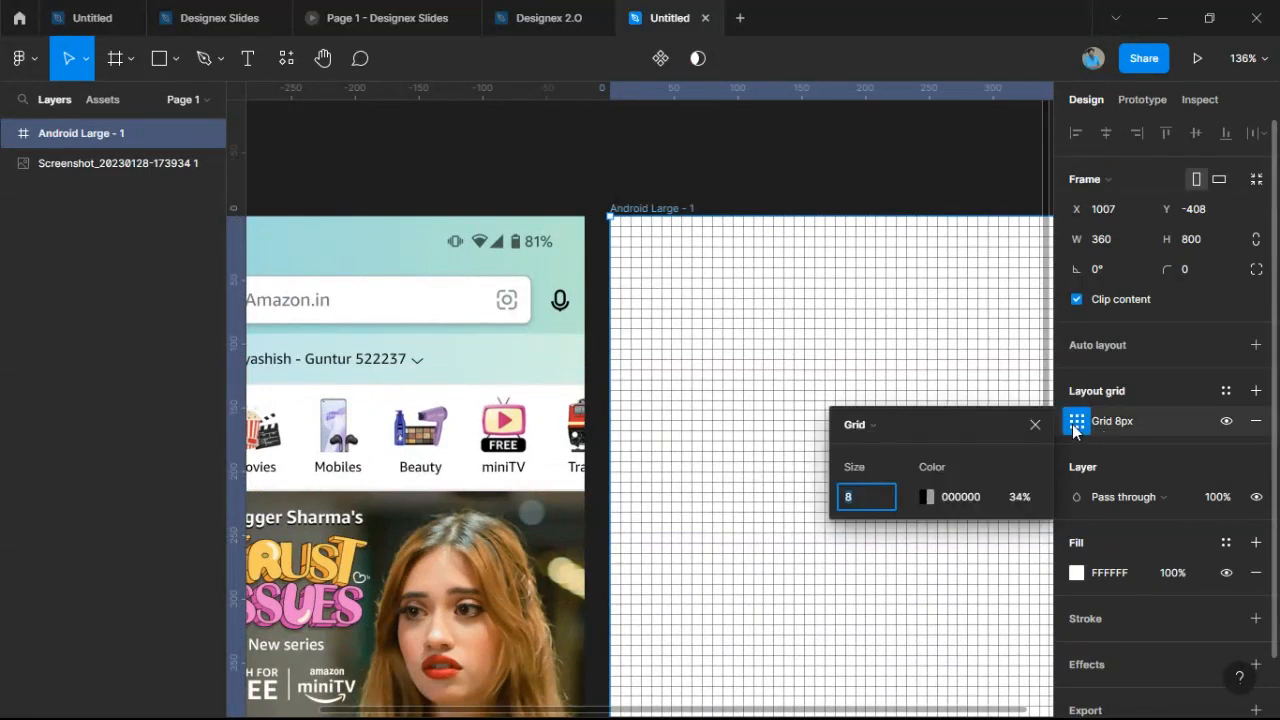
left_click(927, 497)
left_click_drag(712, 521, 669, 521)
left_click(869, 160)
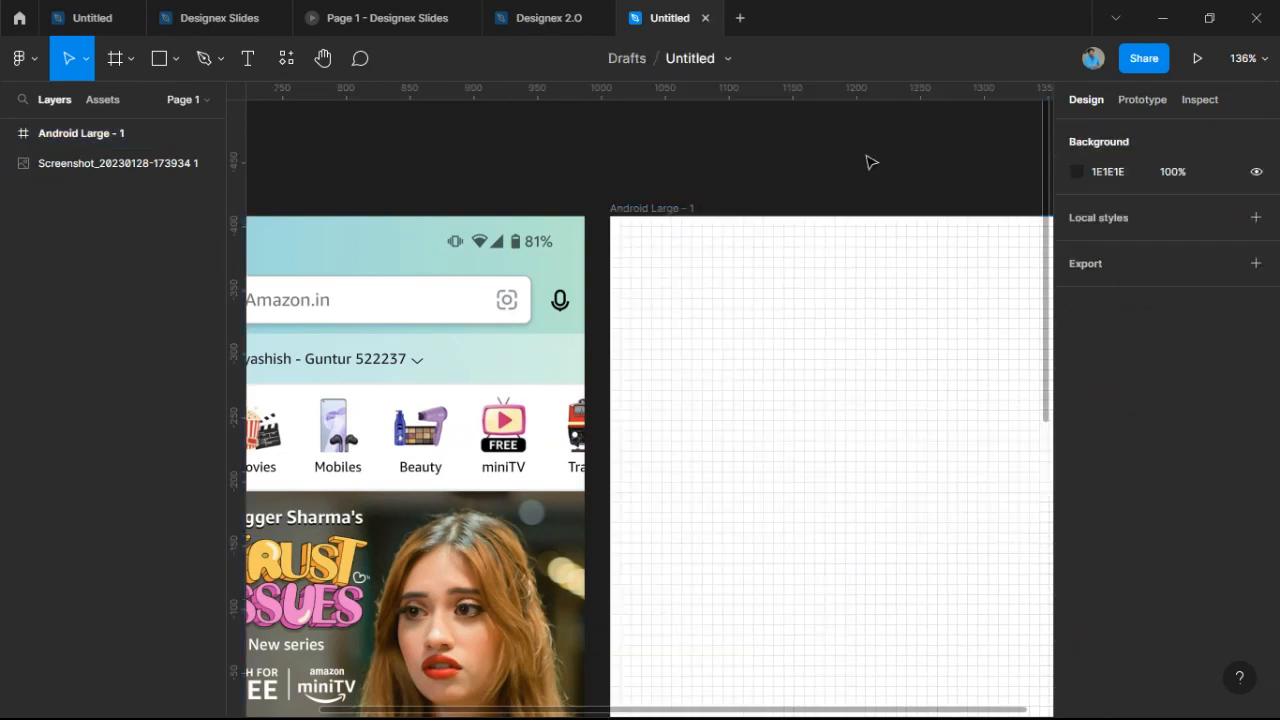
scroll(761, 278, "down", 5)
scroll(760, 277, "up", 1)
left_click_drag(758, 266, 724, 196)
scroll(709, 181, "up", 2)
scroll(725, 196, "up", 1)
scroll(725, 196, "down", 1)
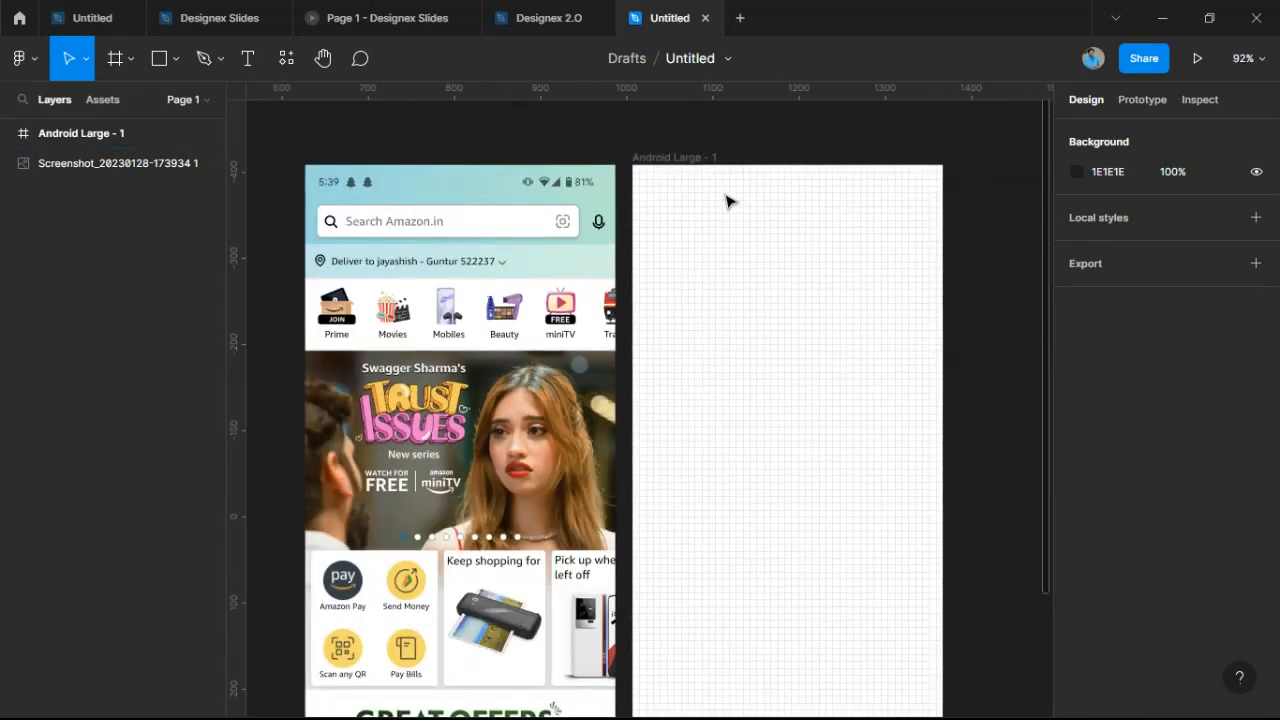
Draw a grey rectangle across the top of the Android frame.
left_click(159, 60)
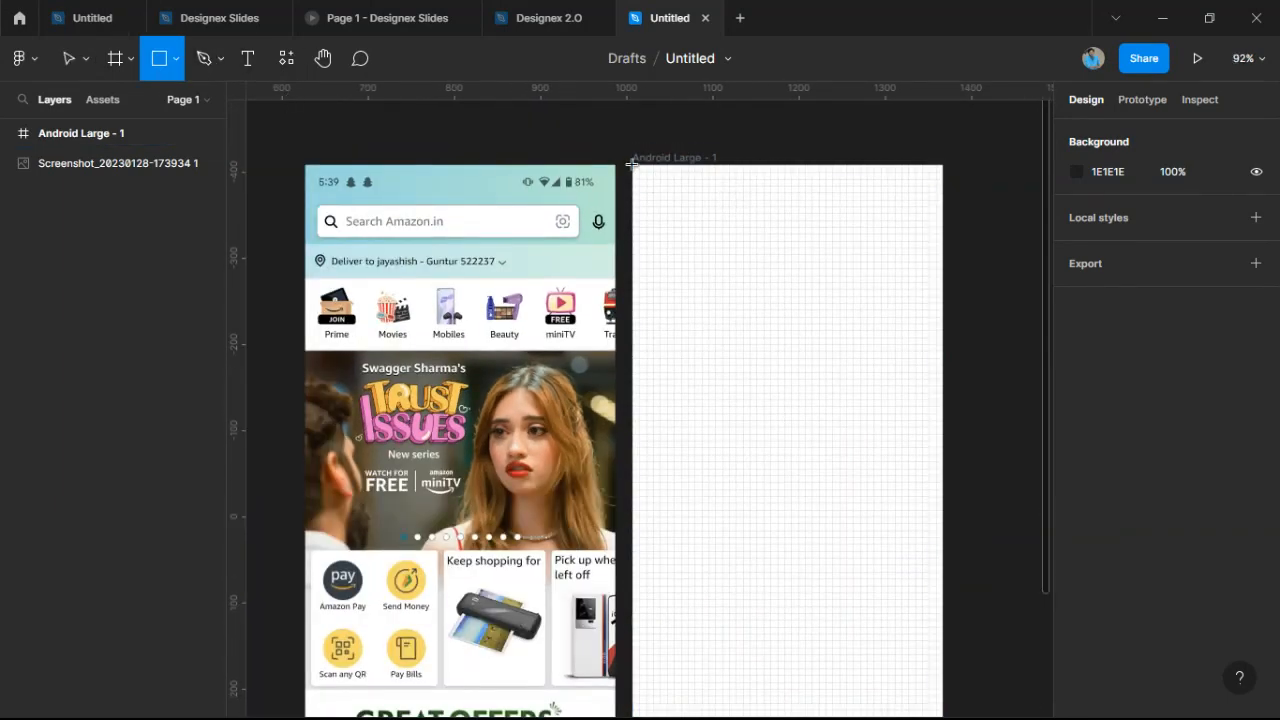
mouse_move(632, 165)
left_mouse_down()
mouse_move(674, 229)
mouse_move(794, 251)
mouse_move(946, 233)
mouse_move(943, 247)
left_mouse_up()
scroll(634, 249, "up", 10)
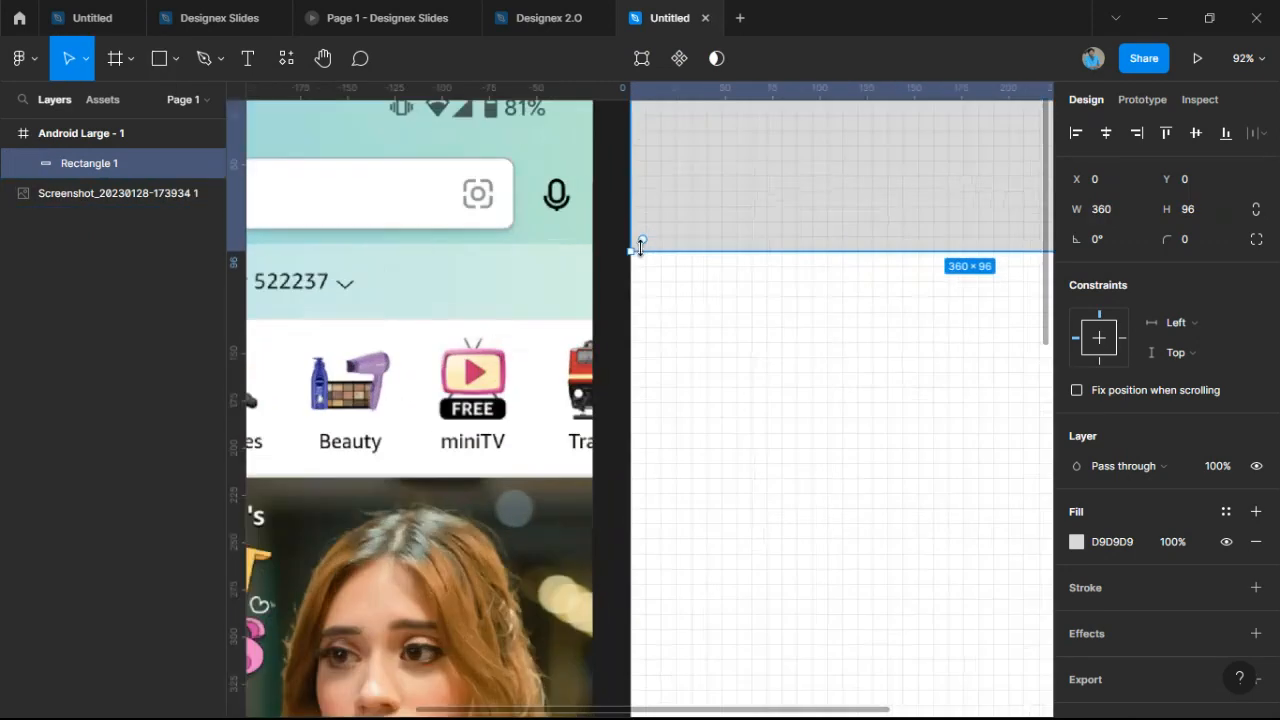
left_click_drag(646, 251, 643, 240)
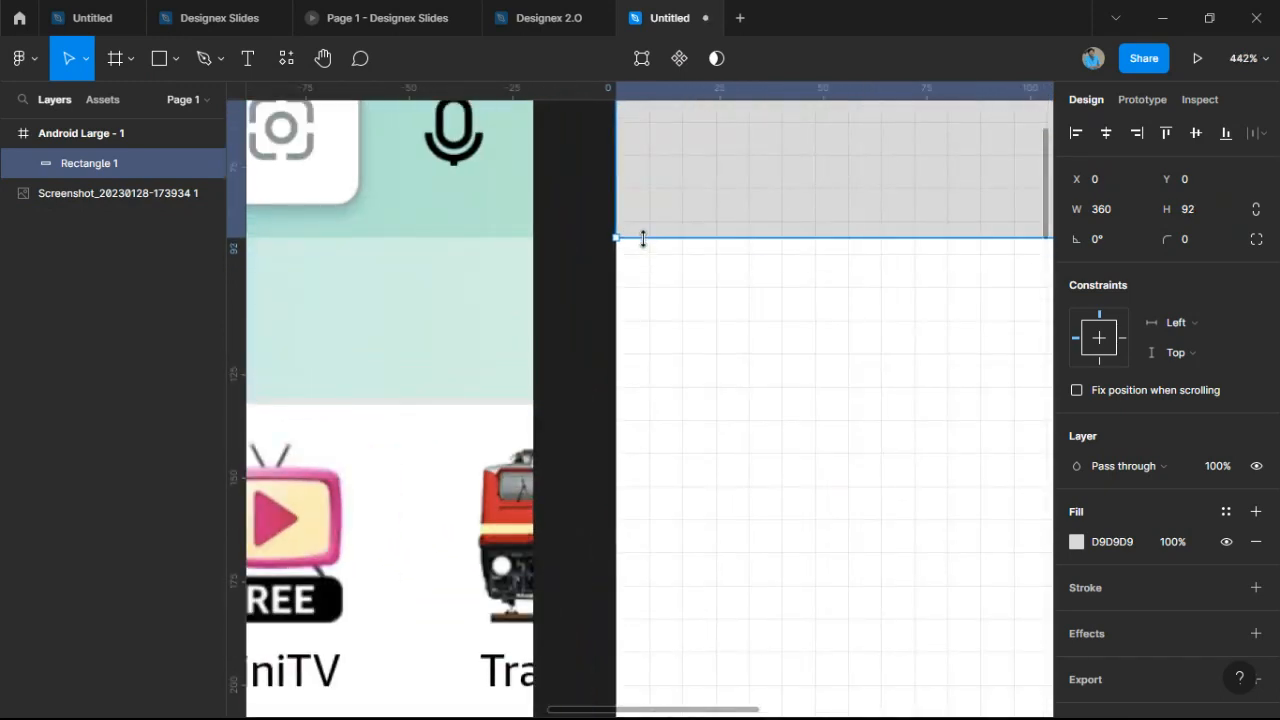
scroll(643, 240, "down", 10)
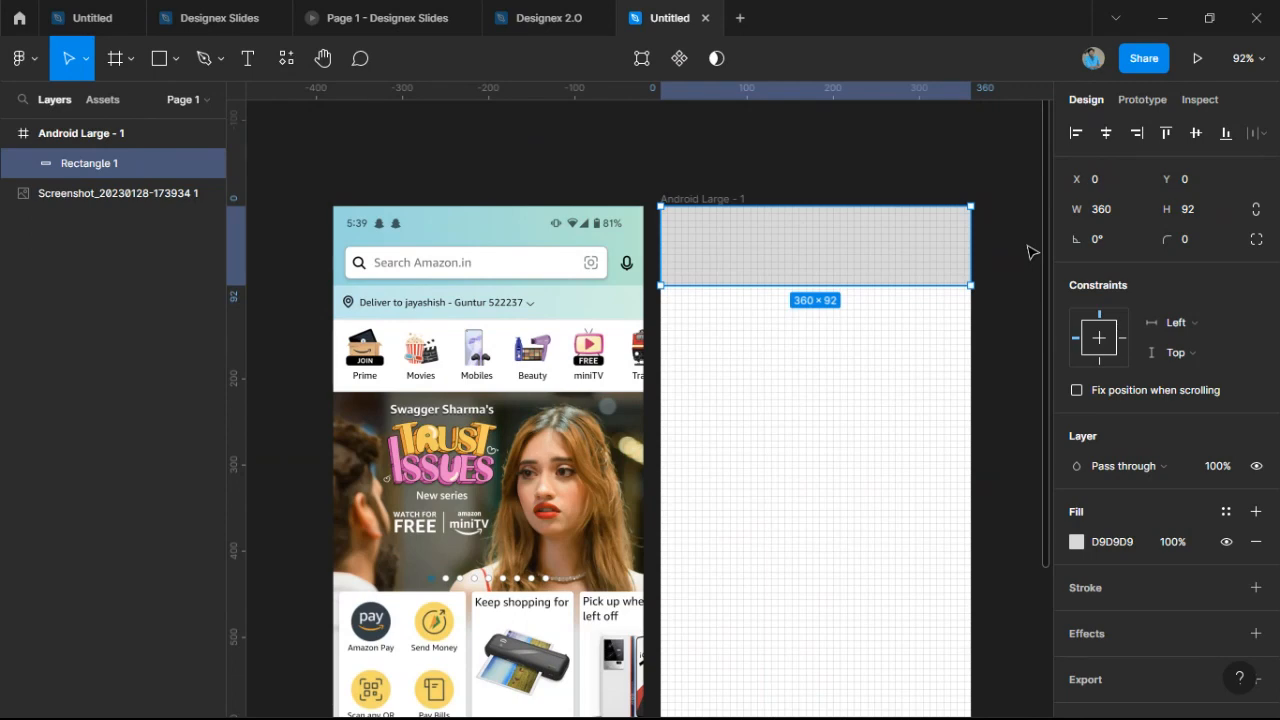
Stretch the header rectangle to 360 × 128.
scroll(672, 300, "up", 5)
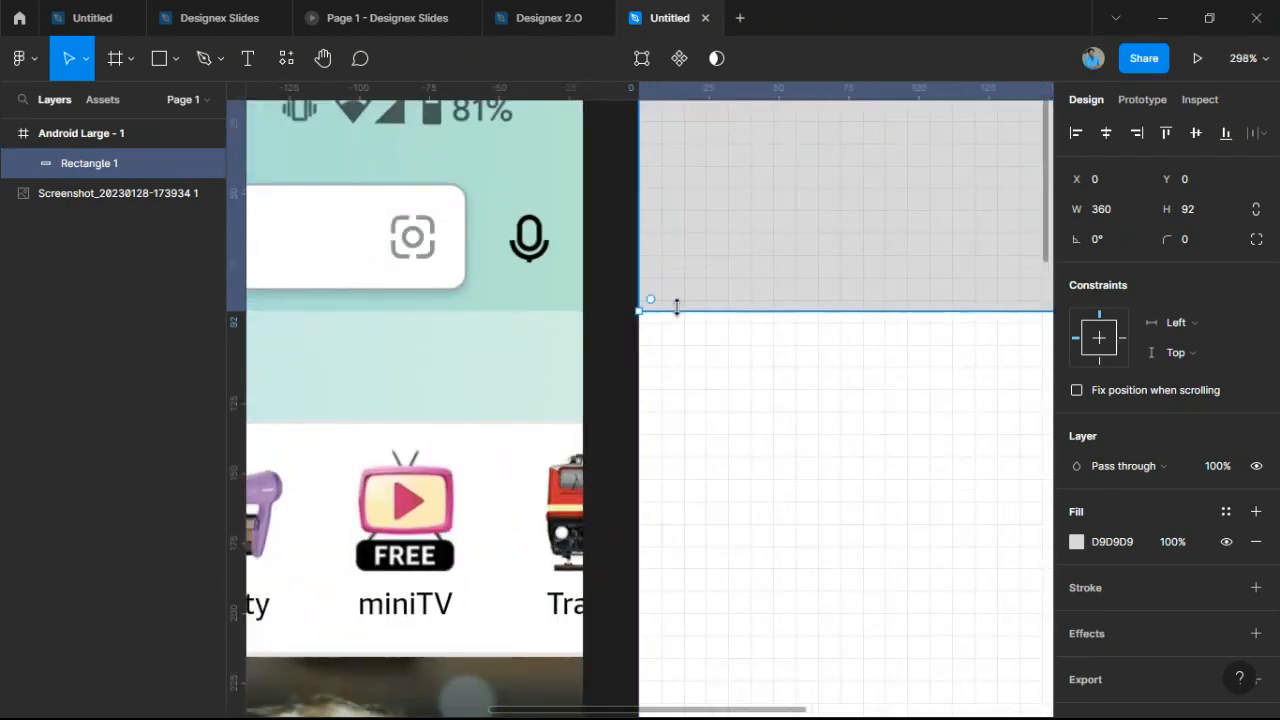
left_click_drag(676, 306, 440, 400)
scroll(676, 424, "down", 3)
scroll(438, 398, "down", 5)
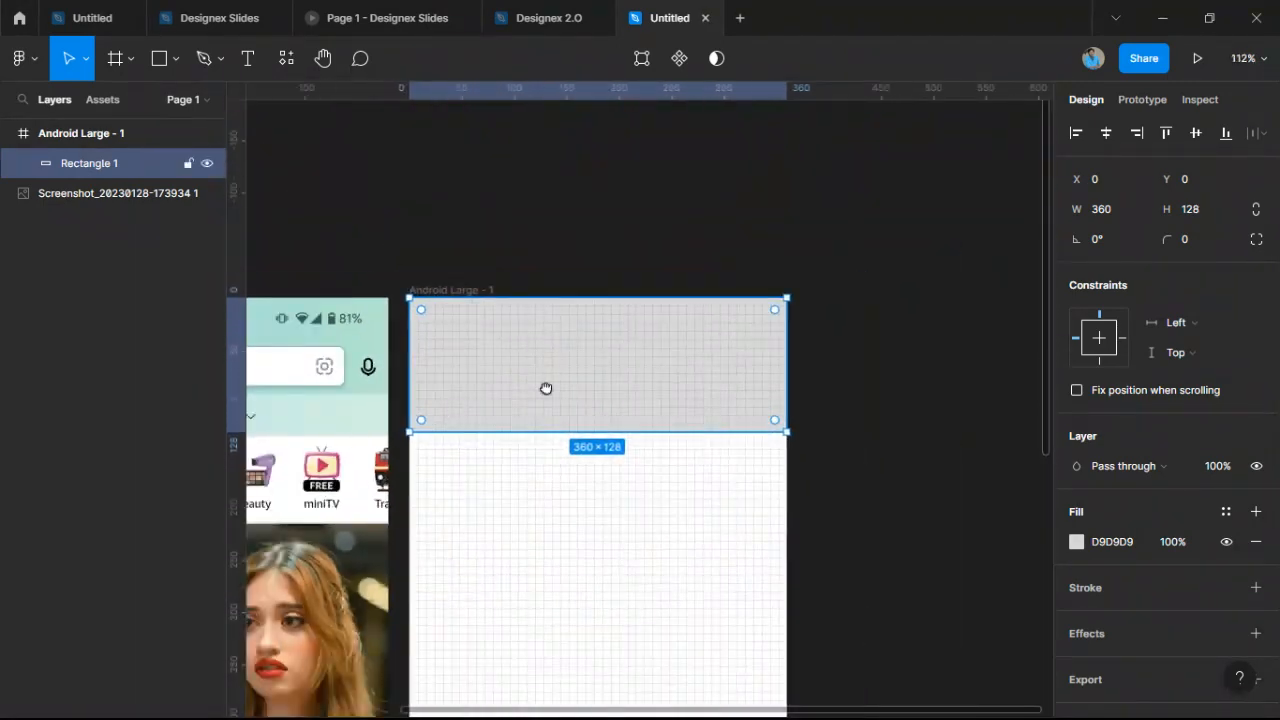
left_click_drag(546, 389, 765, 348)
scroll(686, 368, "down", 1)
scroll(690, 368, "up", 1)
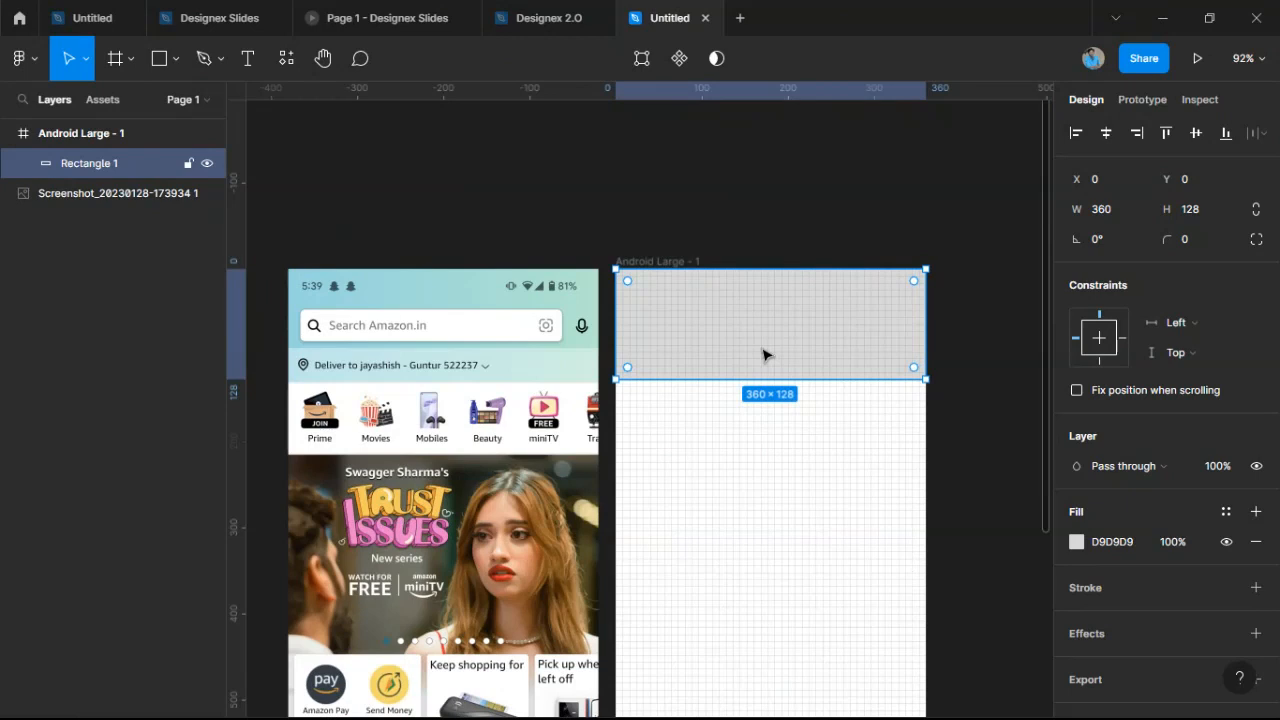
Switch the header rectangle's fill to a linear gradient.
left_click(1076, 542)
left_click(851, 229)
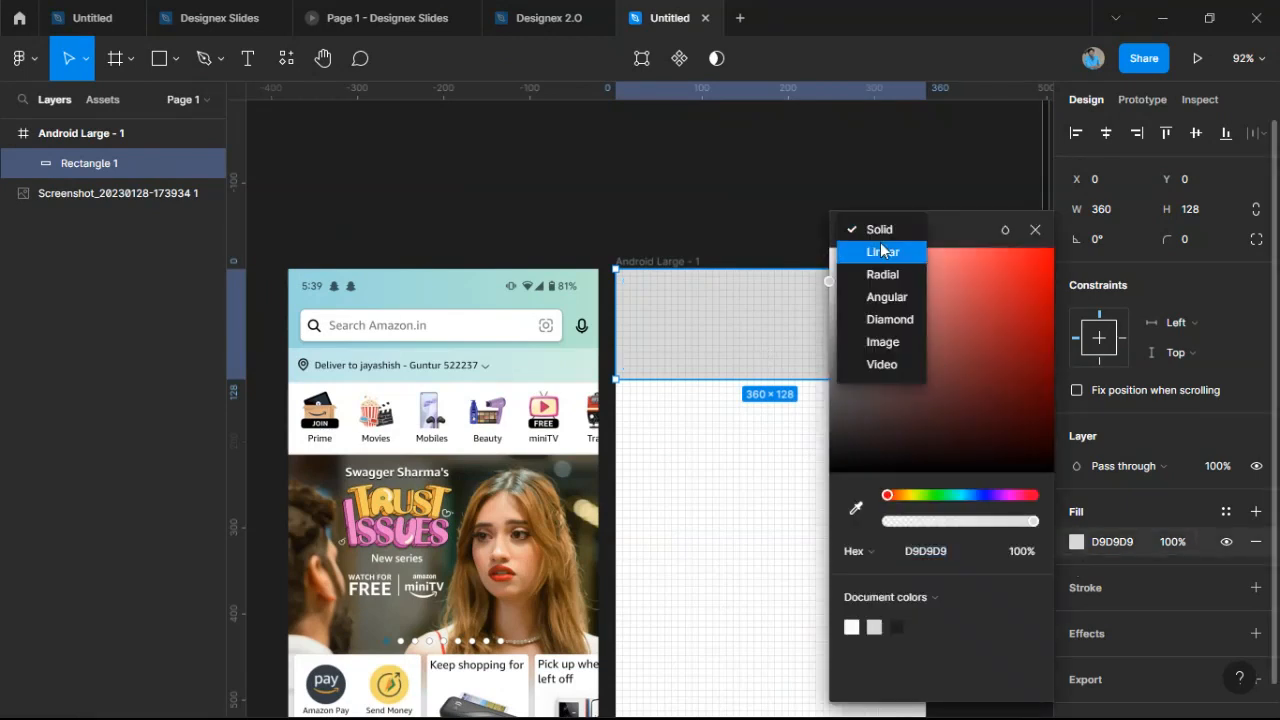
left_click(878, 248)
left_click_drag(941, 154, 1127, 151)
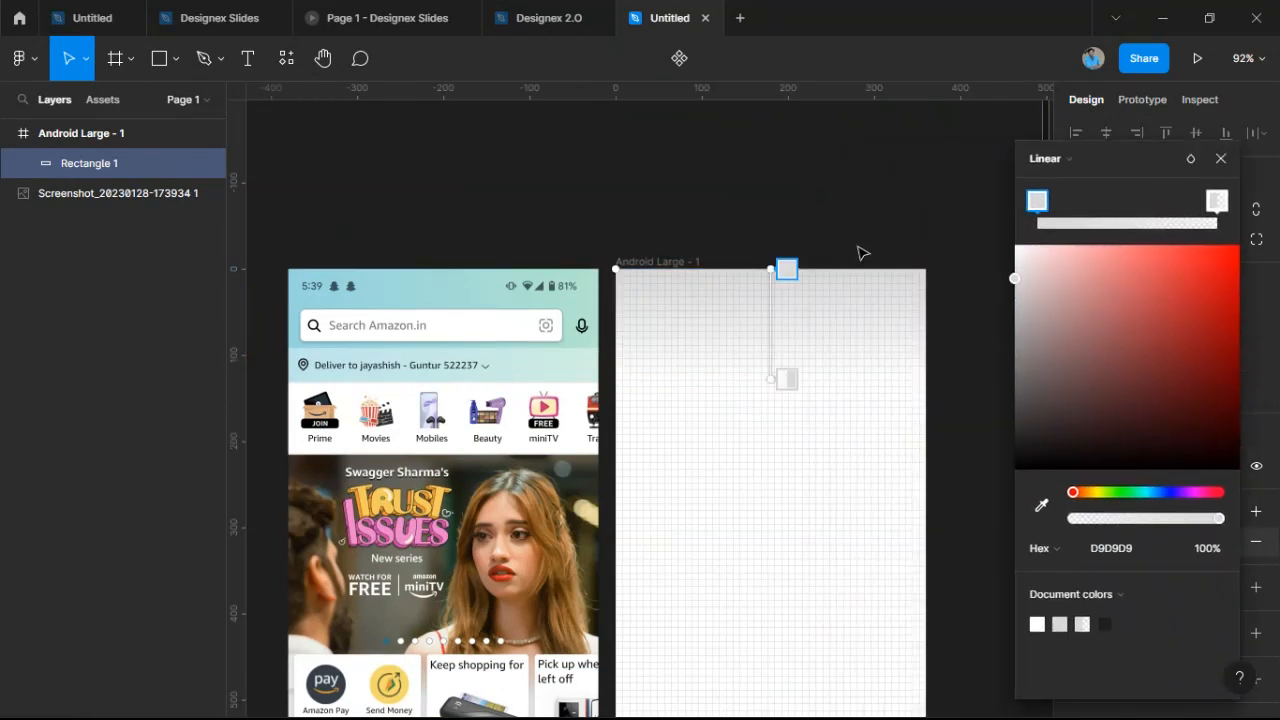
left_click(1064, 158)
left_click(1066, 136)
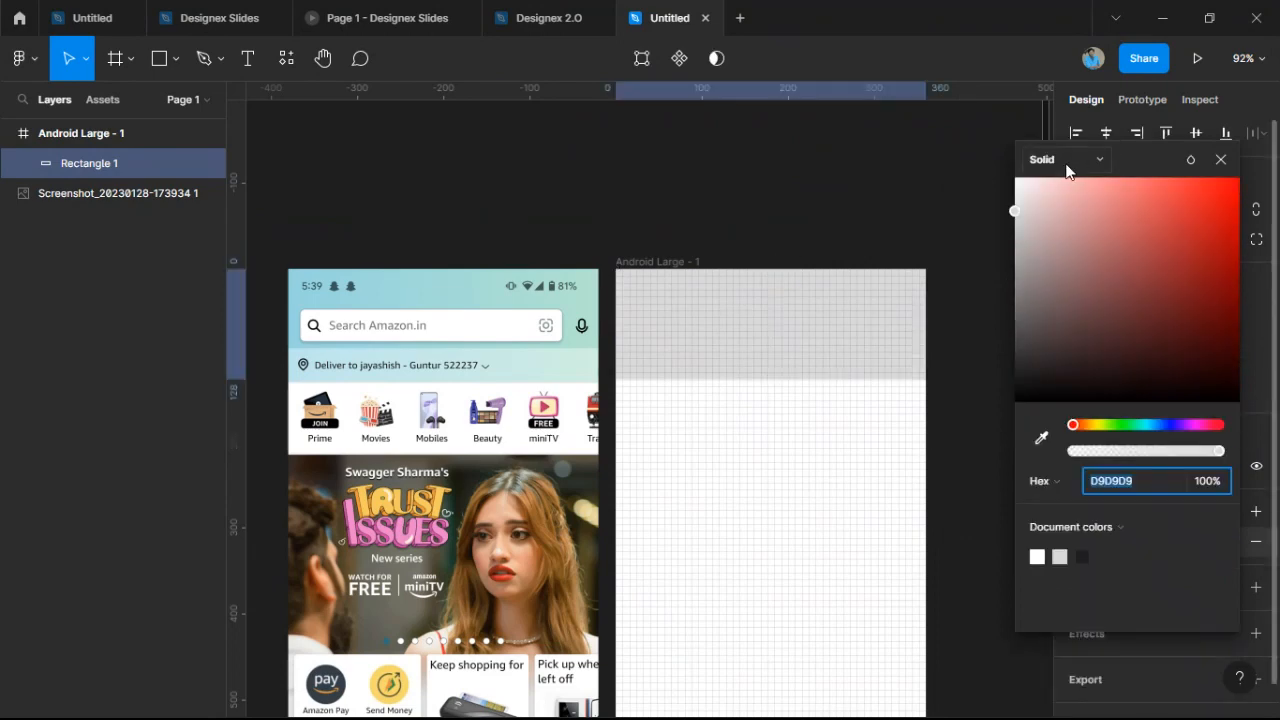
scroll(768, 304, "up", 6)
scroll(762, 306, "down", 2)
left_click_drag(748, 307, 672, 343)
scroll(562, 360, "down", 1)
scroll(603, 350, "up", 1)
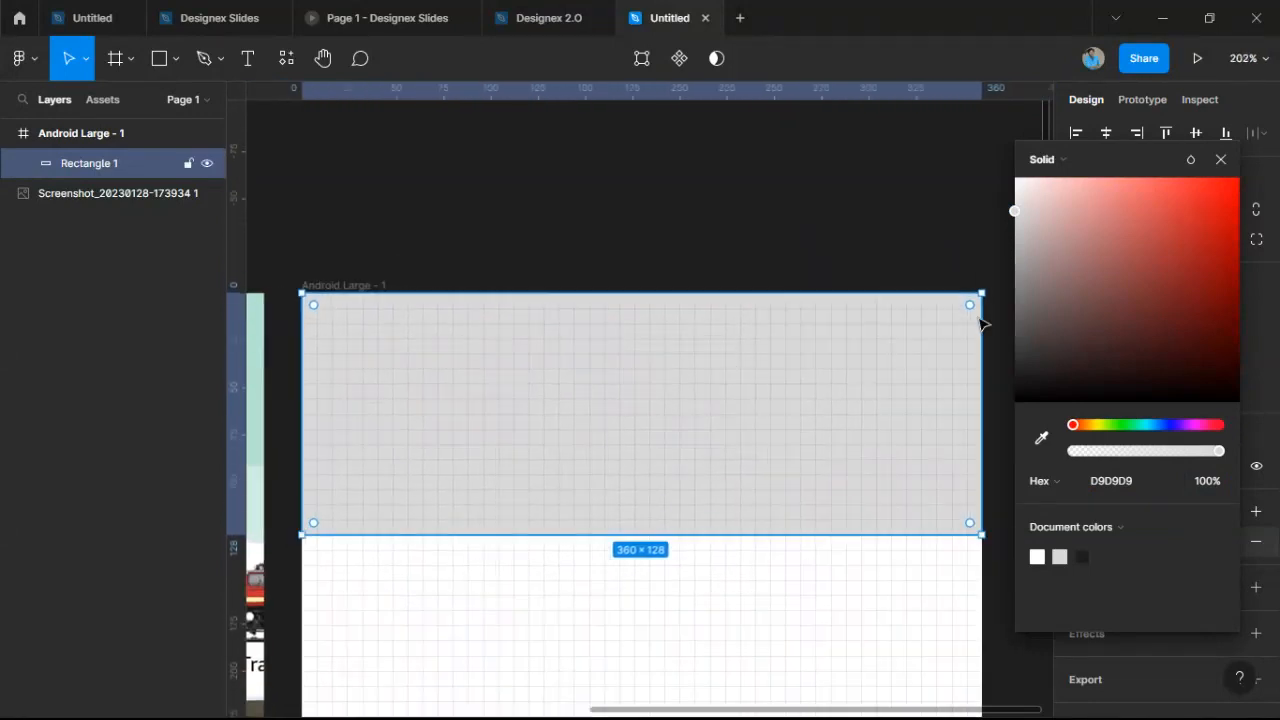
left_click(1044, 162)
left_click(1063, 178)
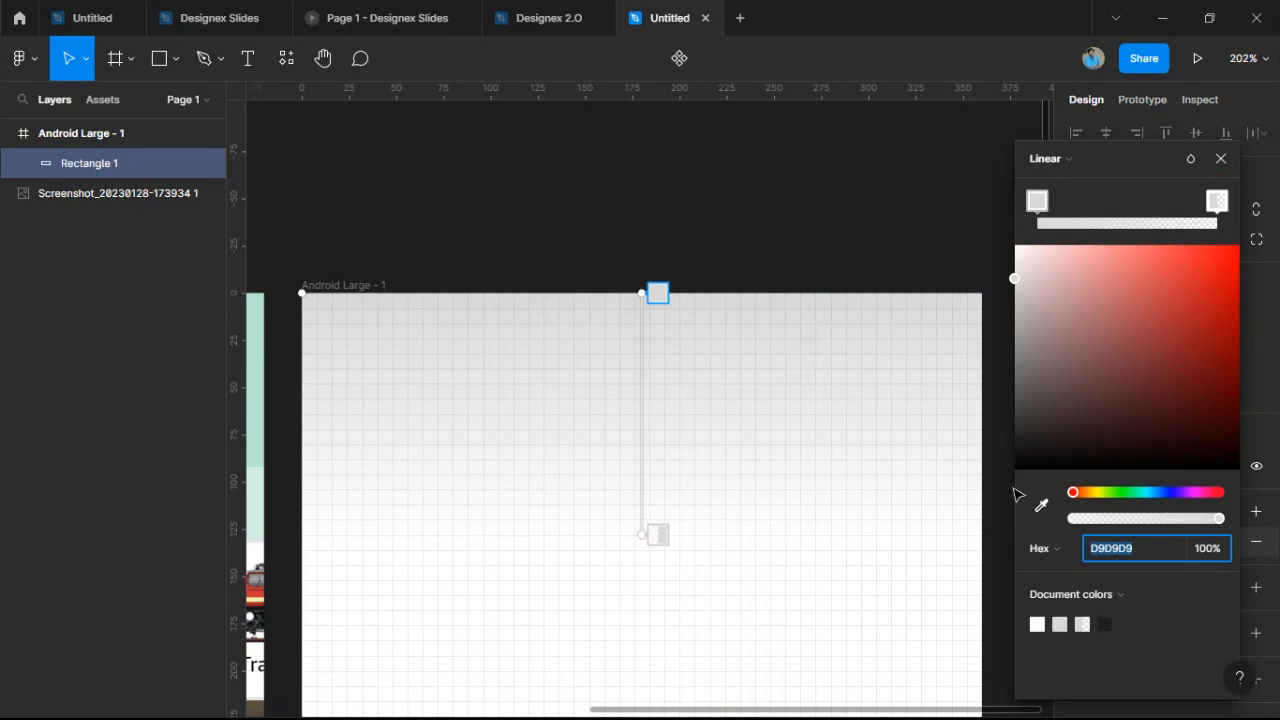
Delete the extra middle gradient stop and sample mint green from the screenshot.
scroll(736, 436, "down", 4)
left_click_drag(867, 426, 1110, 389)
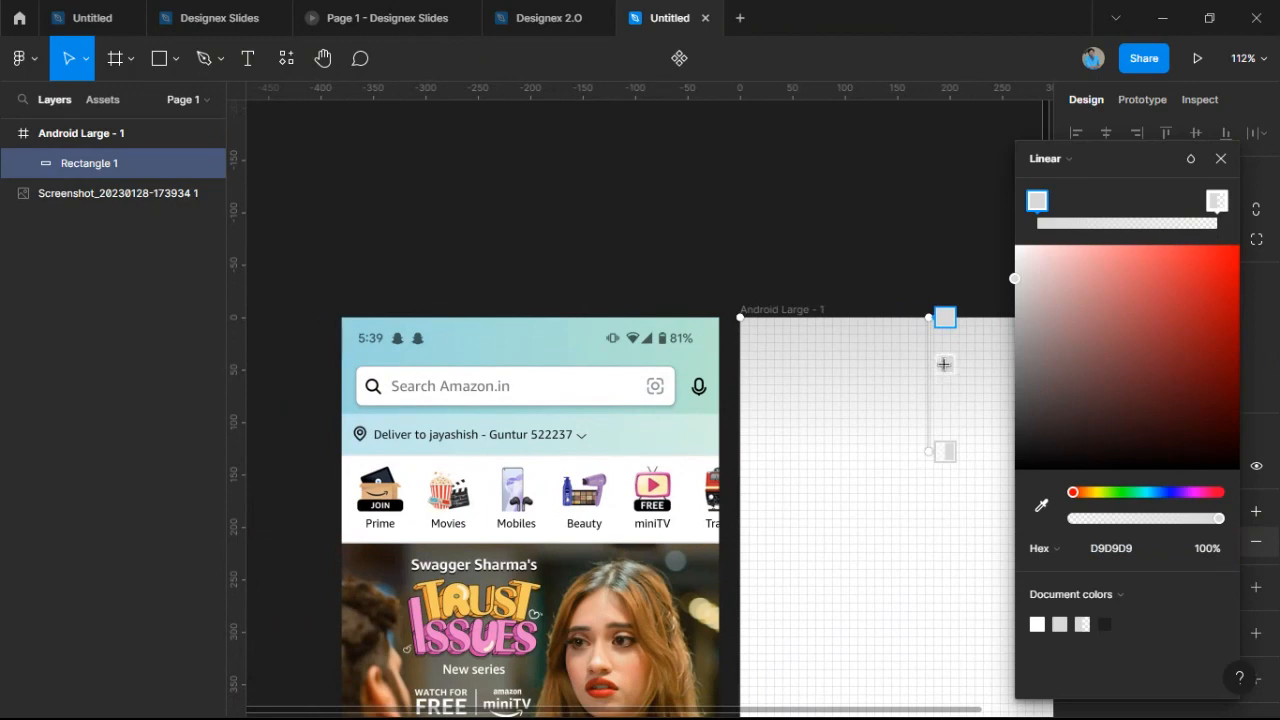
left_click(942, 363)
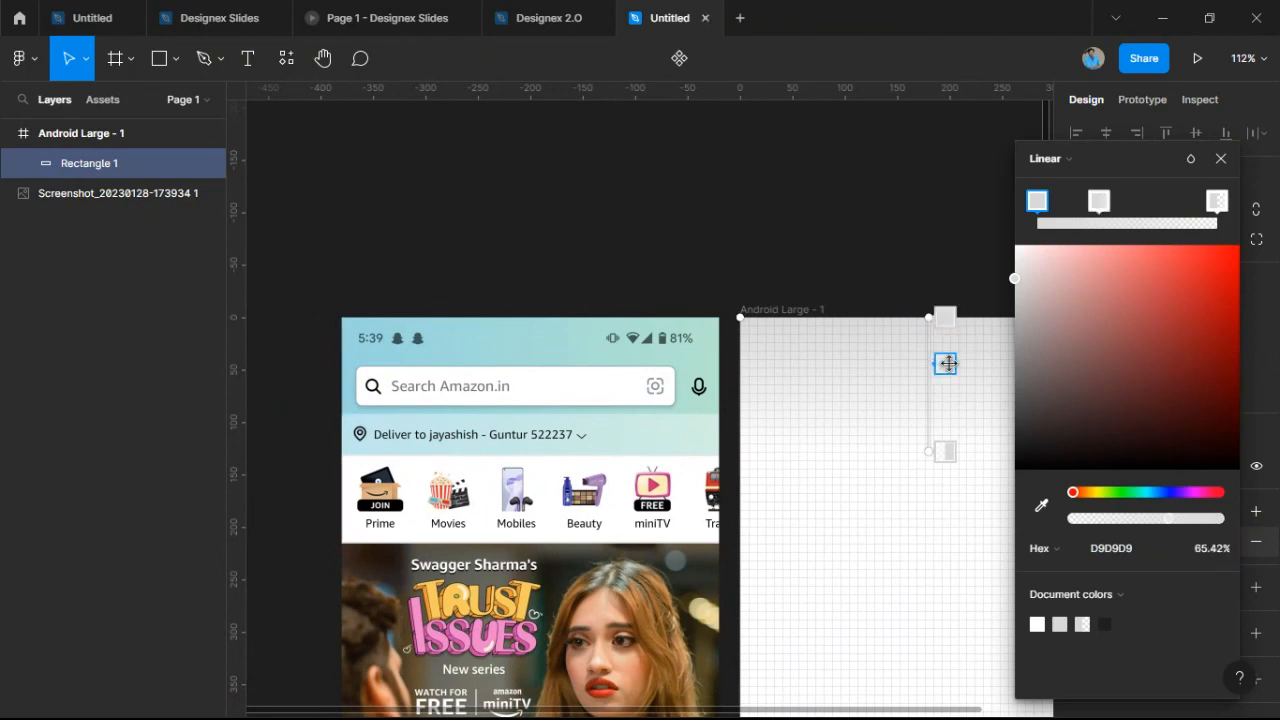
key("Delete")
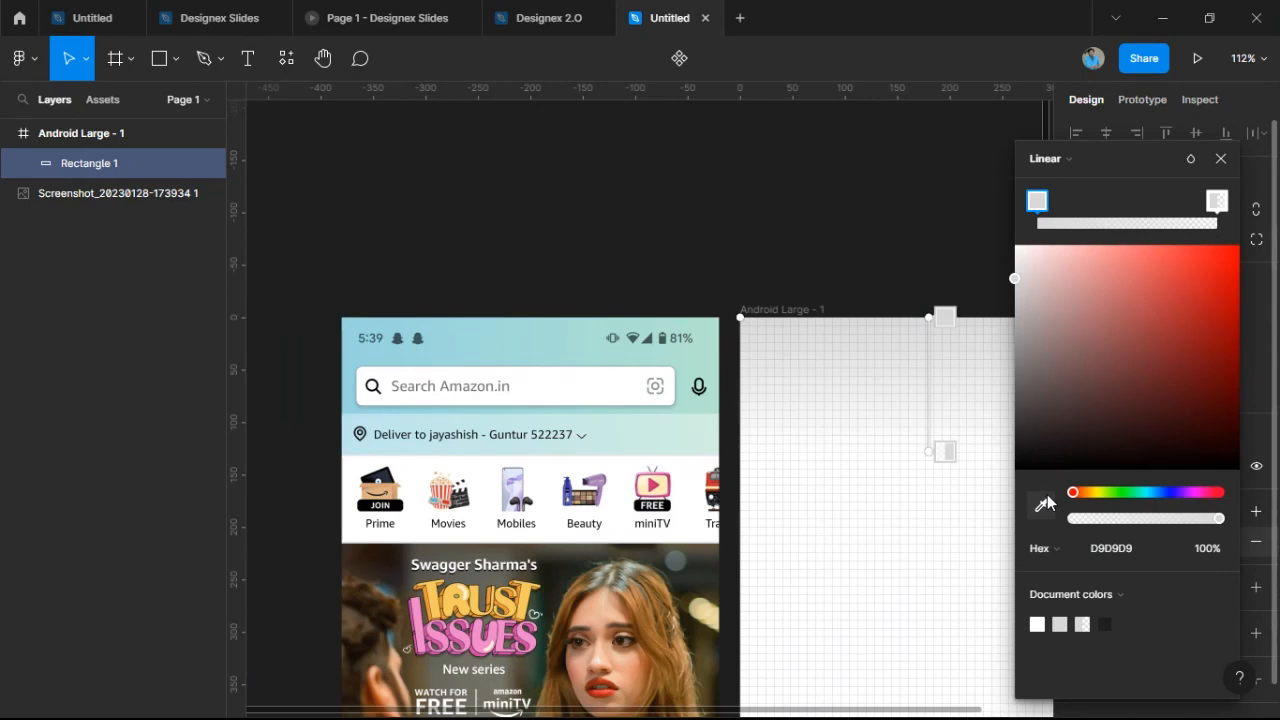
left_click(1042, 507)
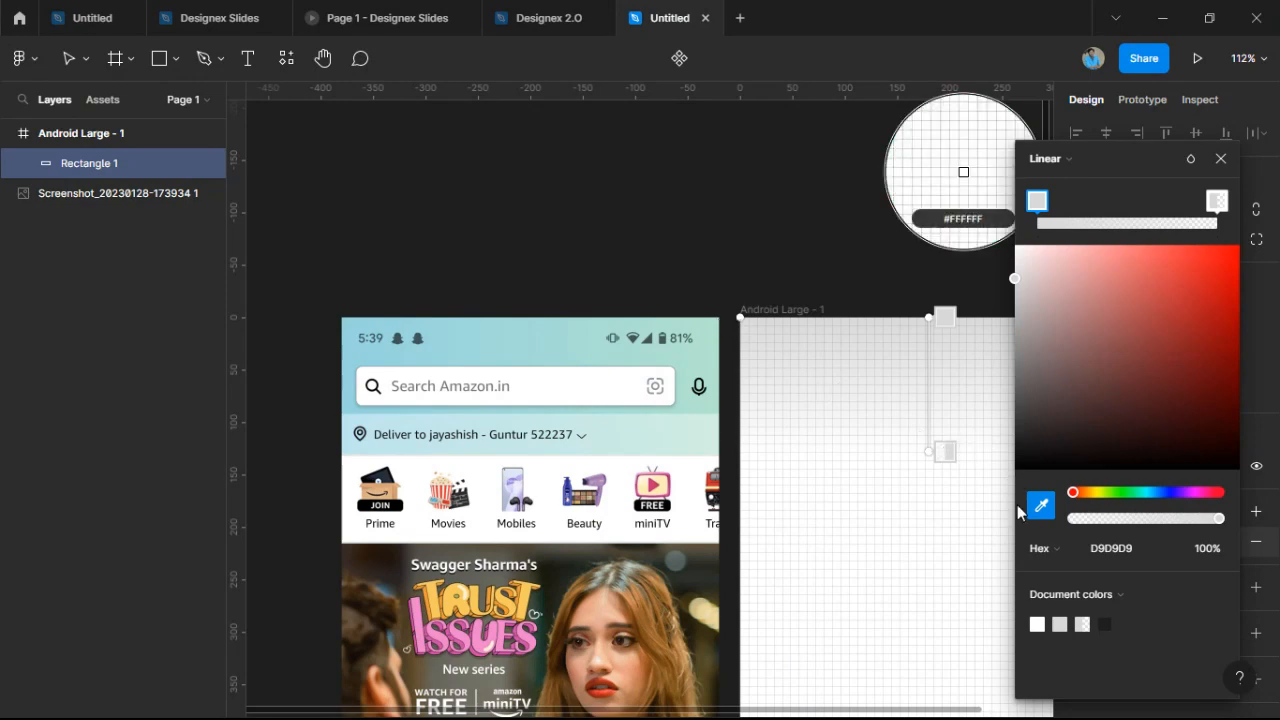
left_click(717, 322)
scroll(960, 443, "right", 3)
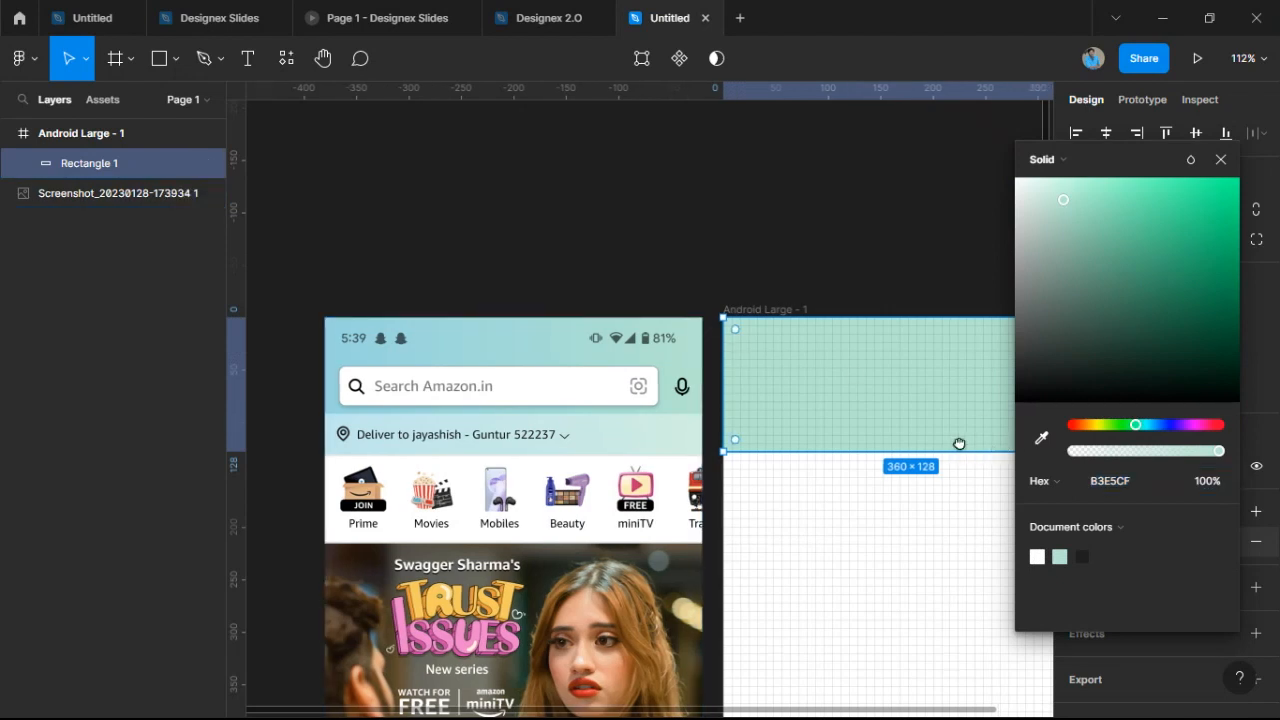
left_click(1075, 182)
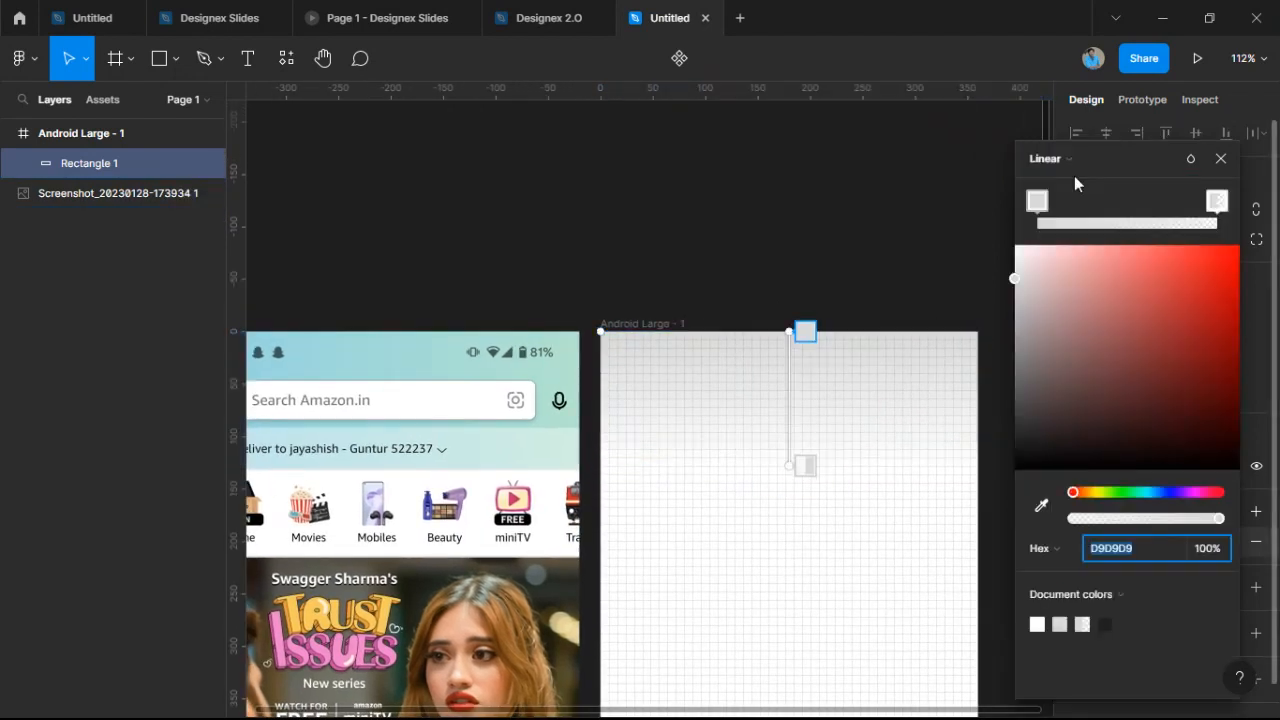
Set the gradient start stop to the screenshot's mint green and the end stop to light blue.
left_click(806, 329)
left_click(1041, 505)
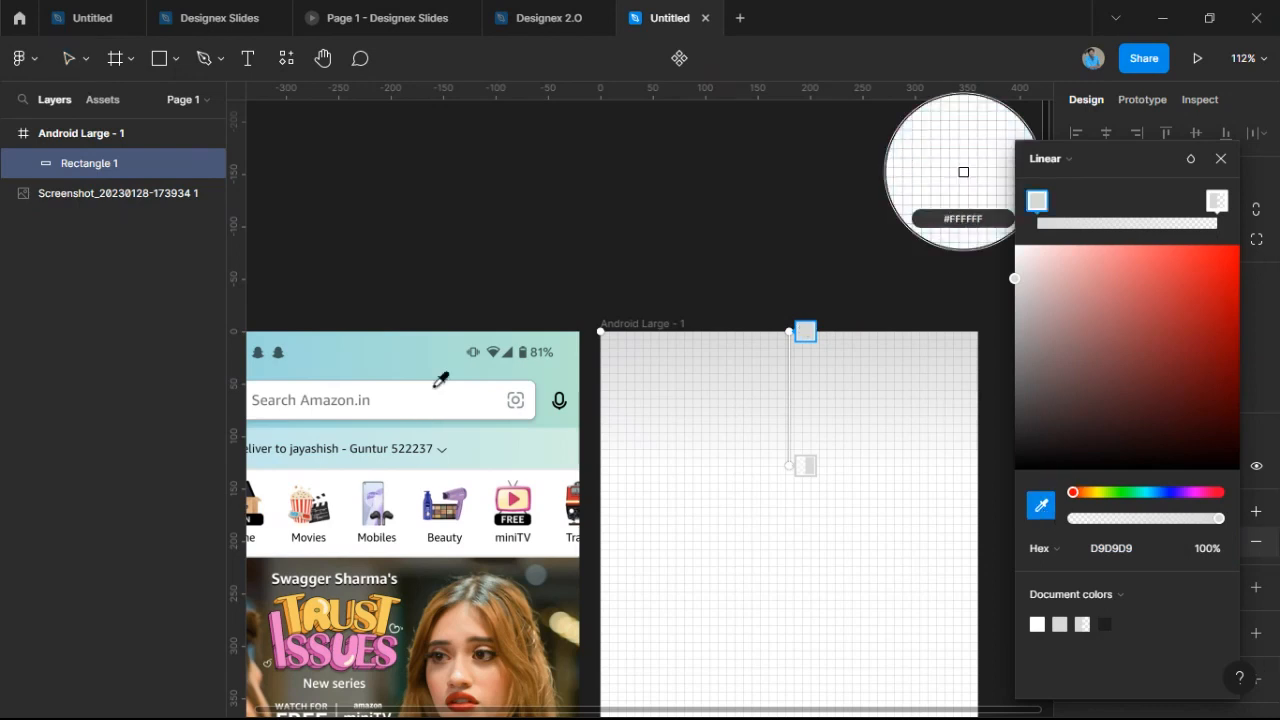
left_click(572, 334)
scroll(640, 500, "left", 4)
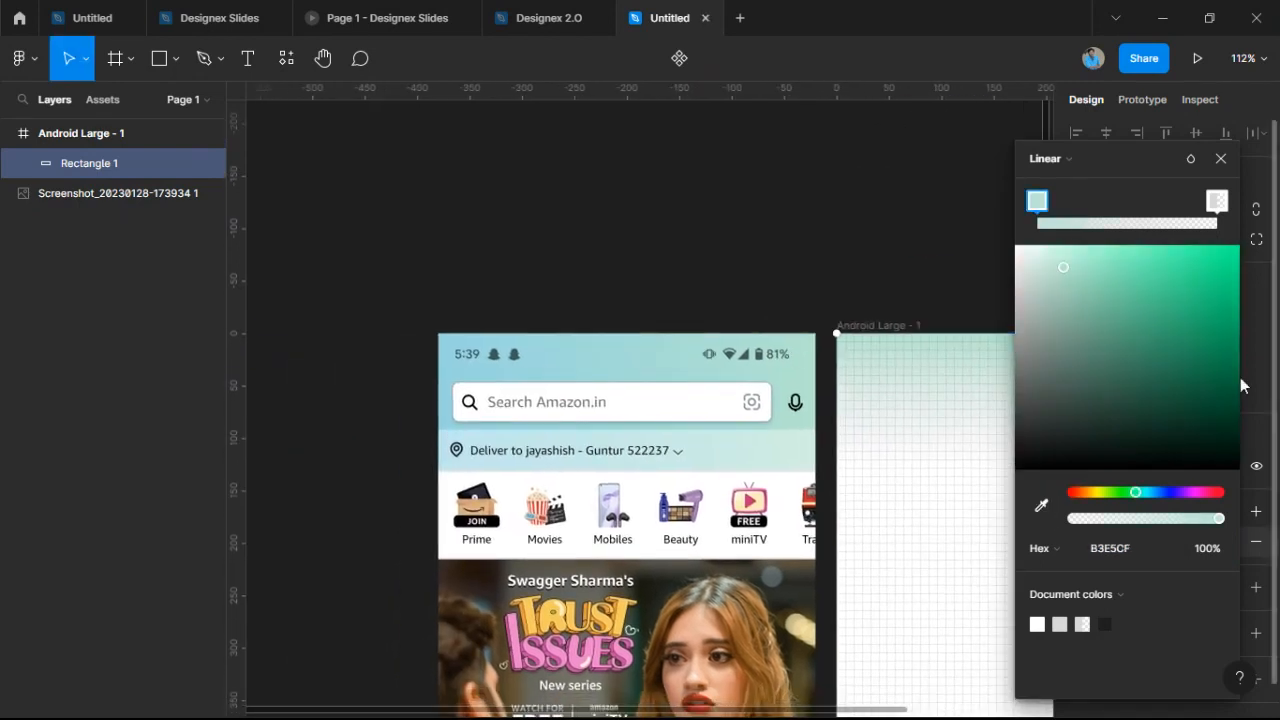
left_click(1217, 200)
left_click(1041, 505)
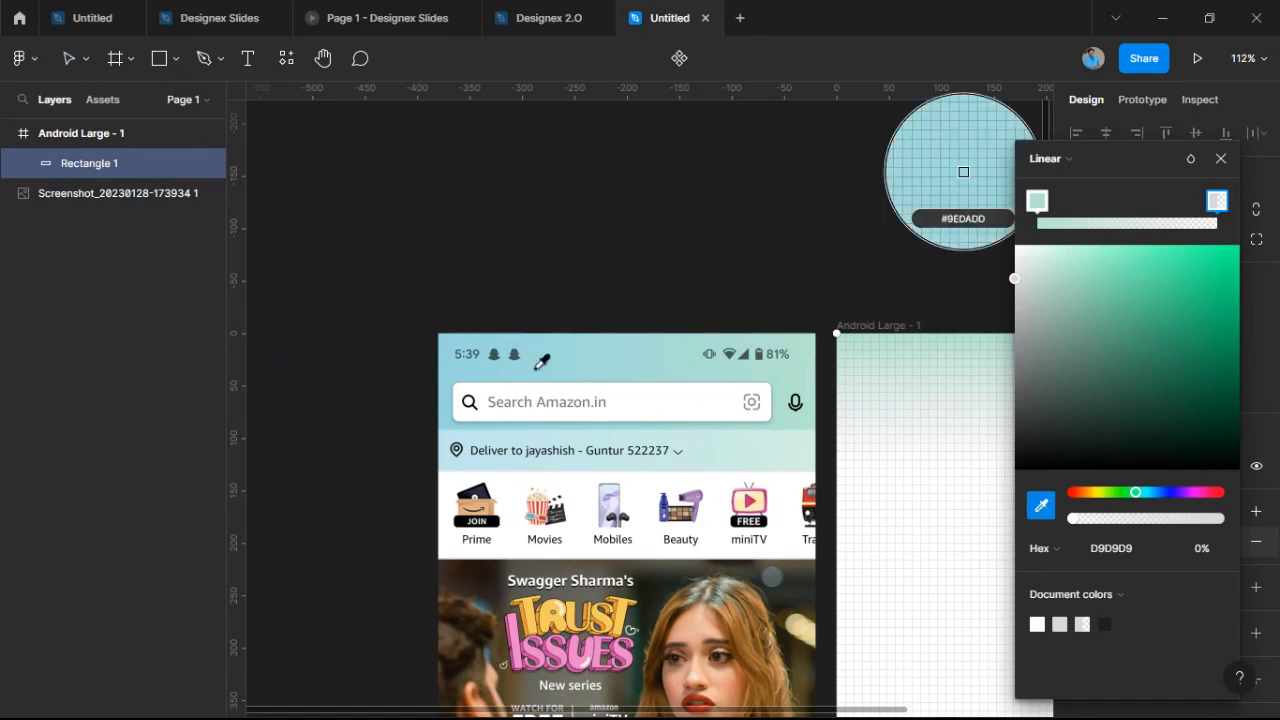
left_click(548, 468)
left_click_drag(548, 468, 261, 406)
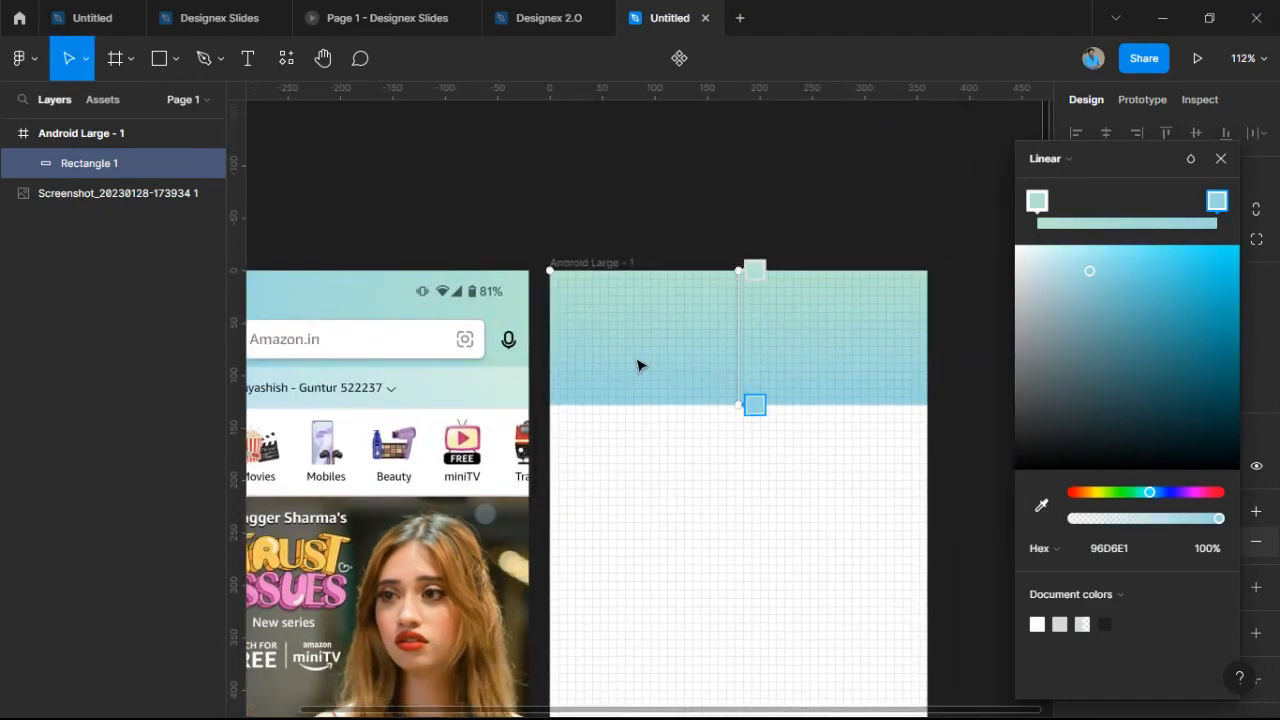
scroll(648, 368, "down", 2)
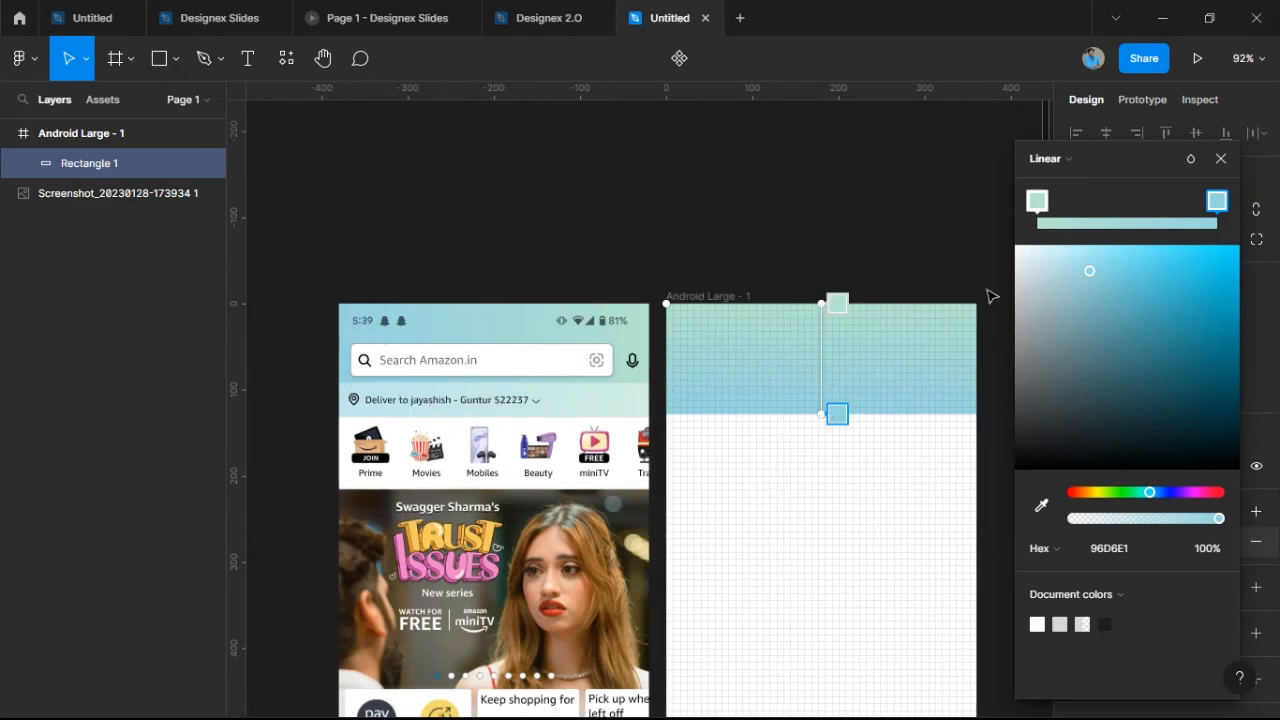
Angle the gradient diagonally from the frame's top-right corner to its left edge.
left_click_drag(817, 300, 985, 288)
left_click_drag(817, 410, 655, 422)
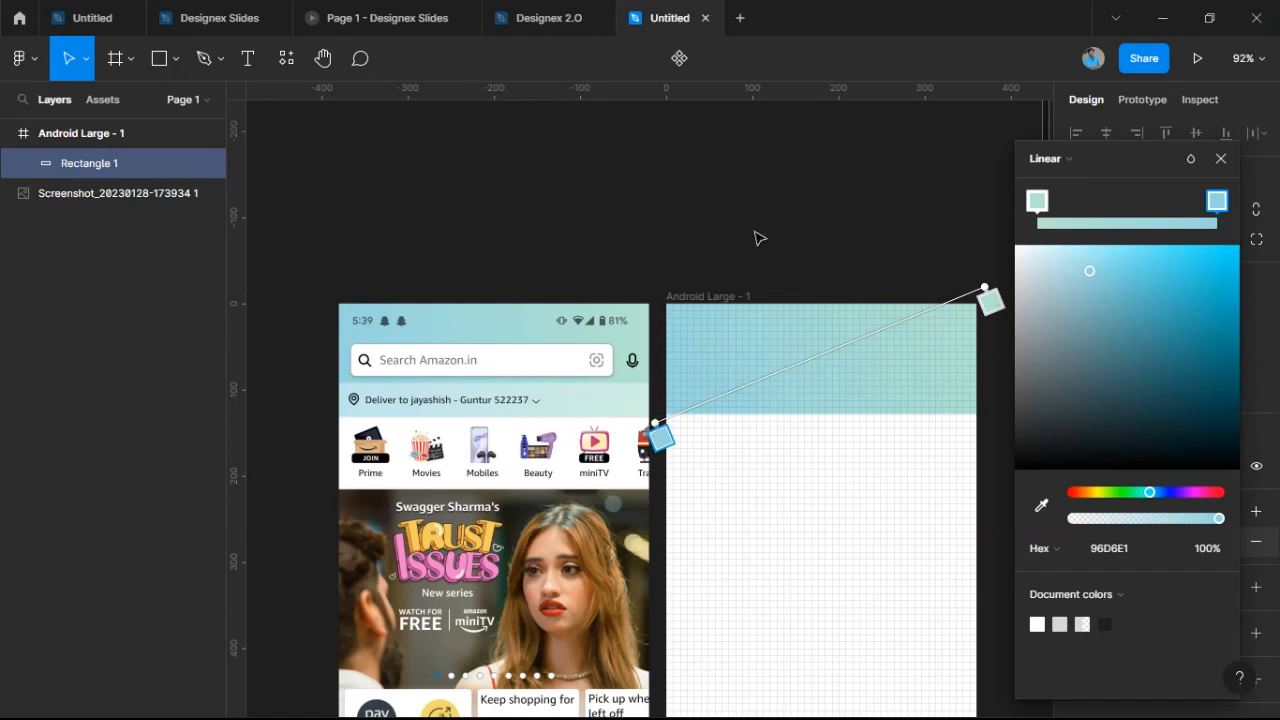
left_click(757, 237)
scroll(766, 244, "down", 1)
left_click_drag(771, 260, 792, 283)
scroll(792, 283, "up", 2)
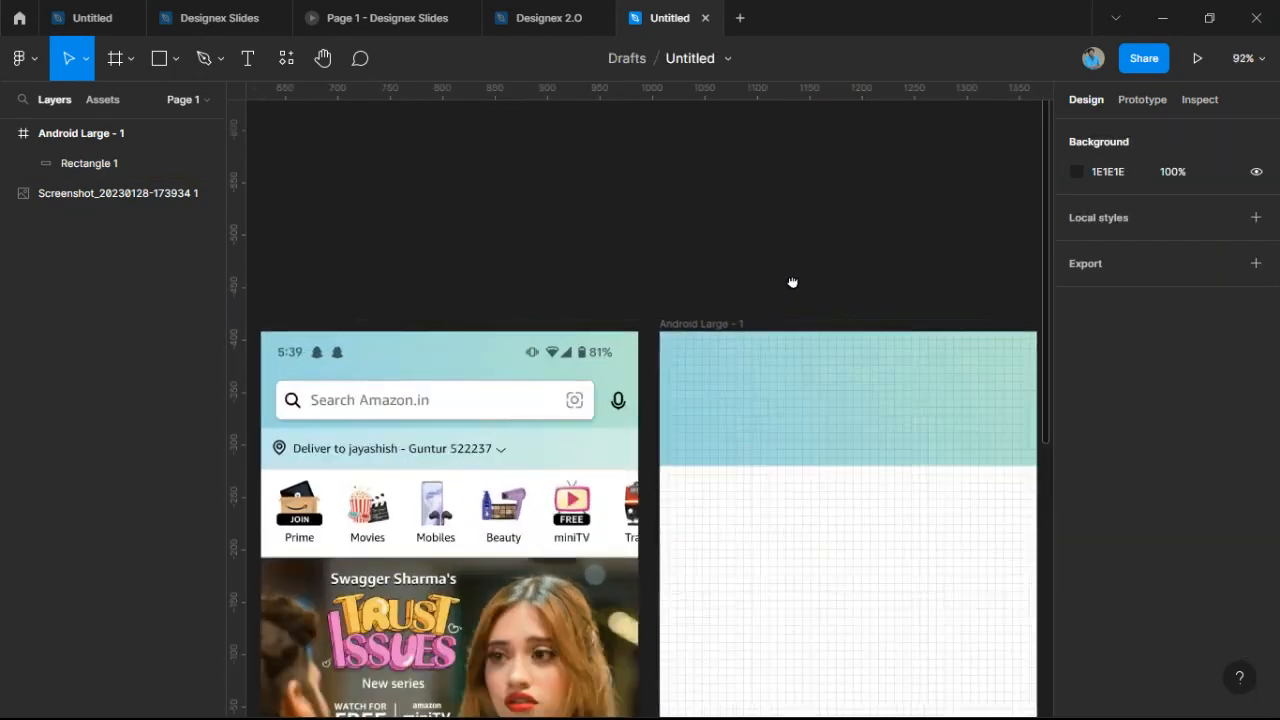
Drag the header rectangle's bottom edge down to make it 136 high.
left_click(698, 403)
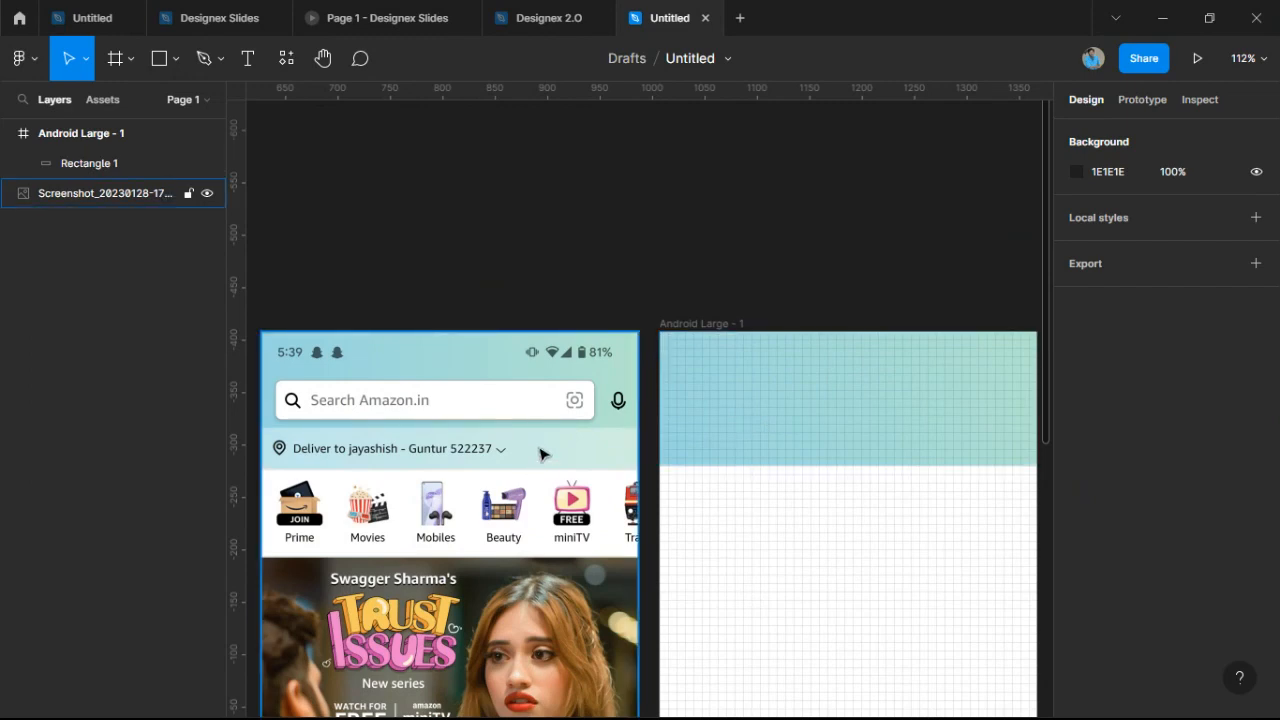
scroll(737, 437, "up", 5)
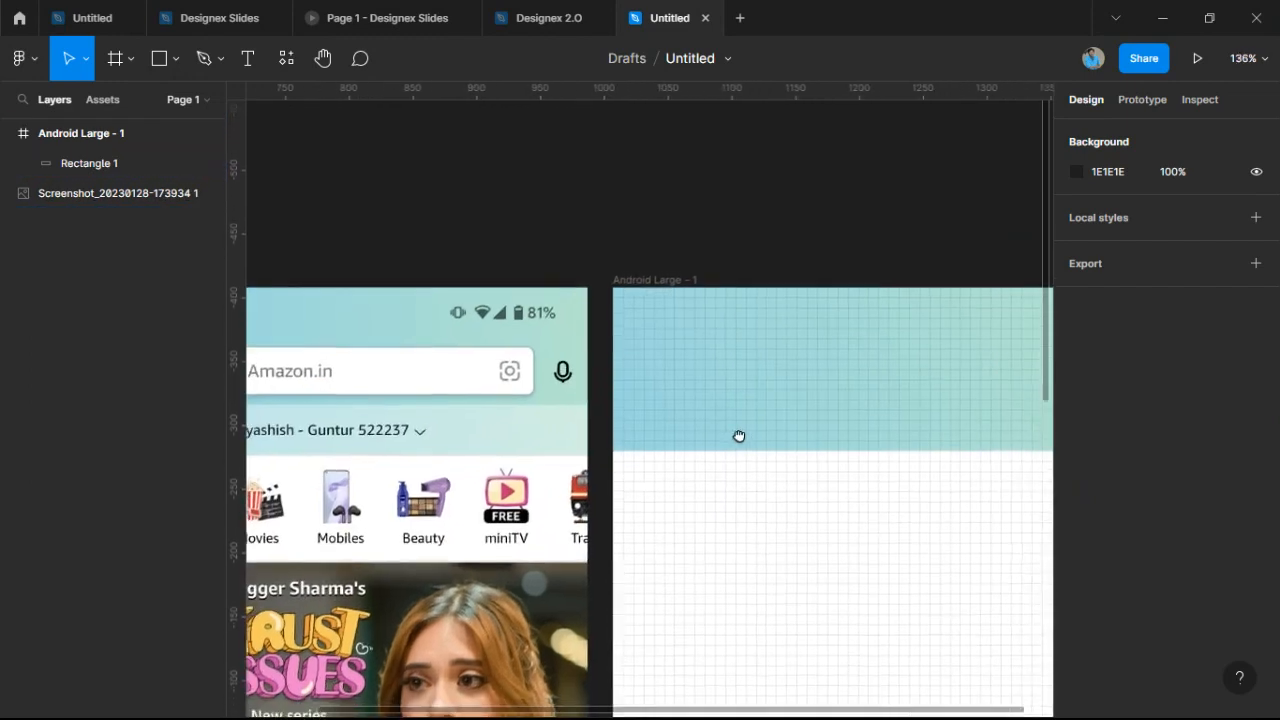
left_click(714, 410)
scroll(563, 440, "up", 10)
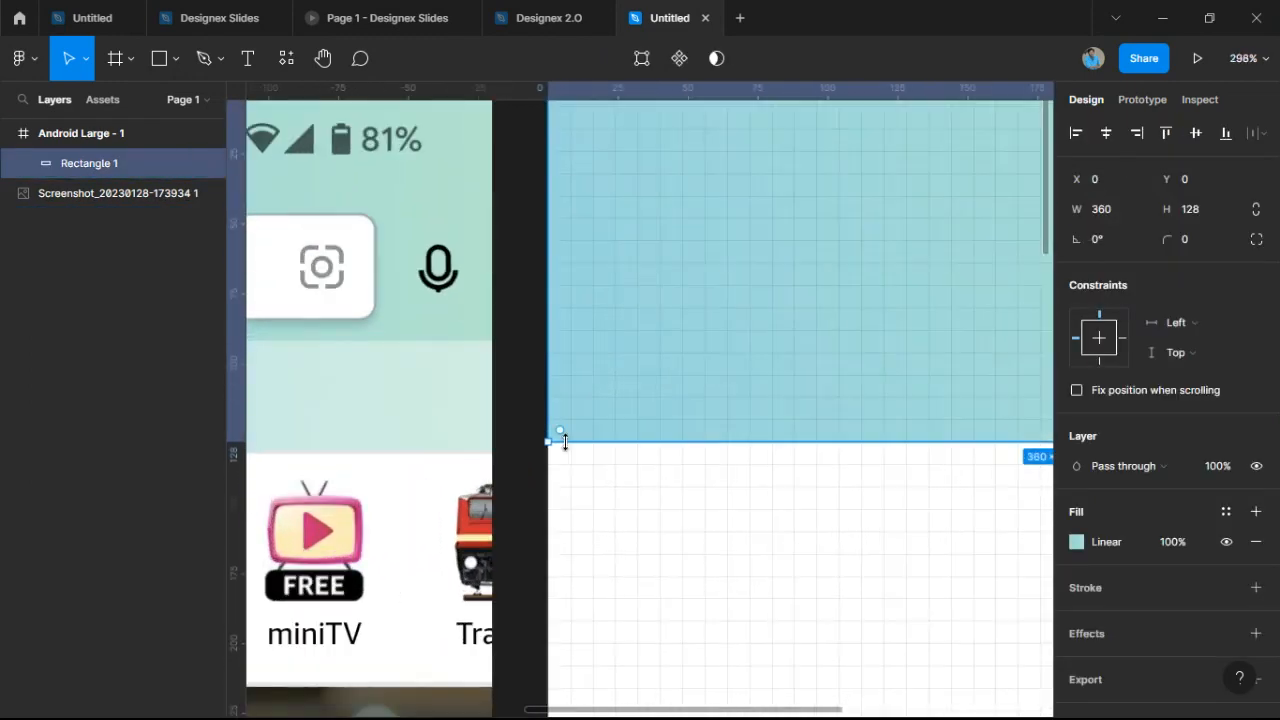
left_click_drag(571, 448, 583, 476)
Reselect the header rectangle and duplicate it with Ctrl+D.
left_click(597, 500)
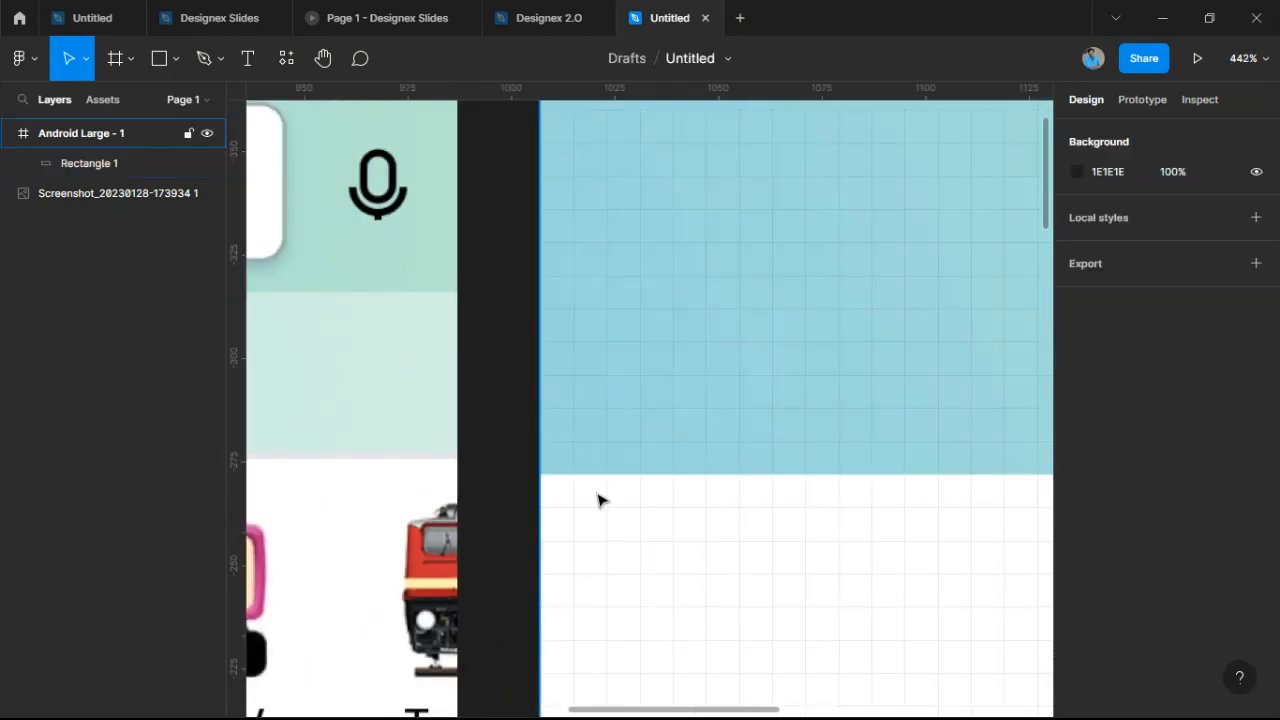
scroll(597, 497, "down", 12)
left_click(705, 456)
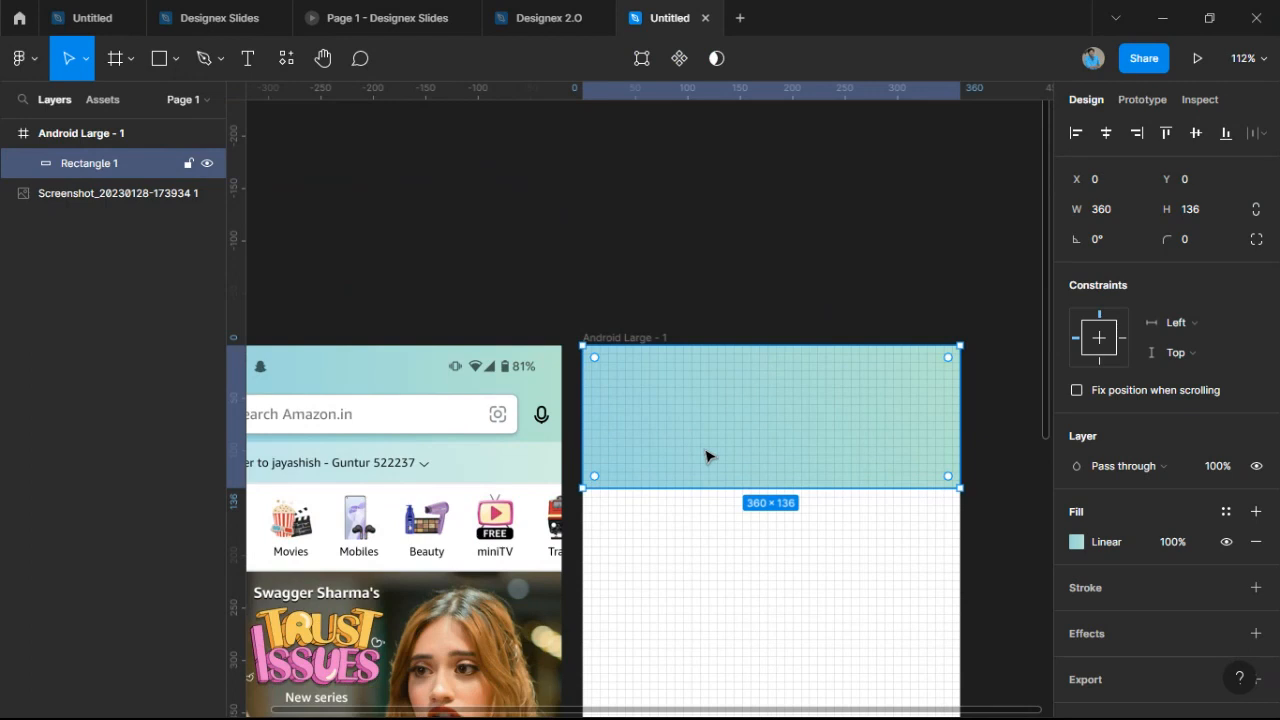
key("ctrl+d")
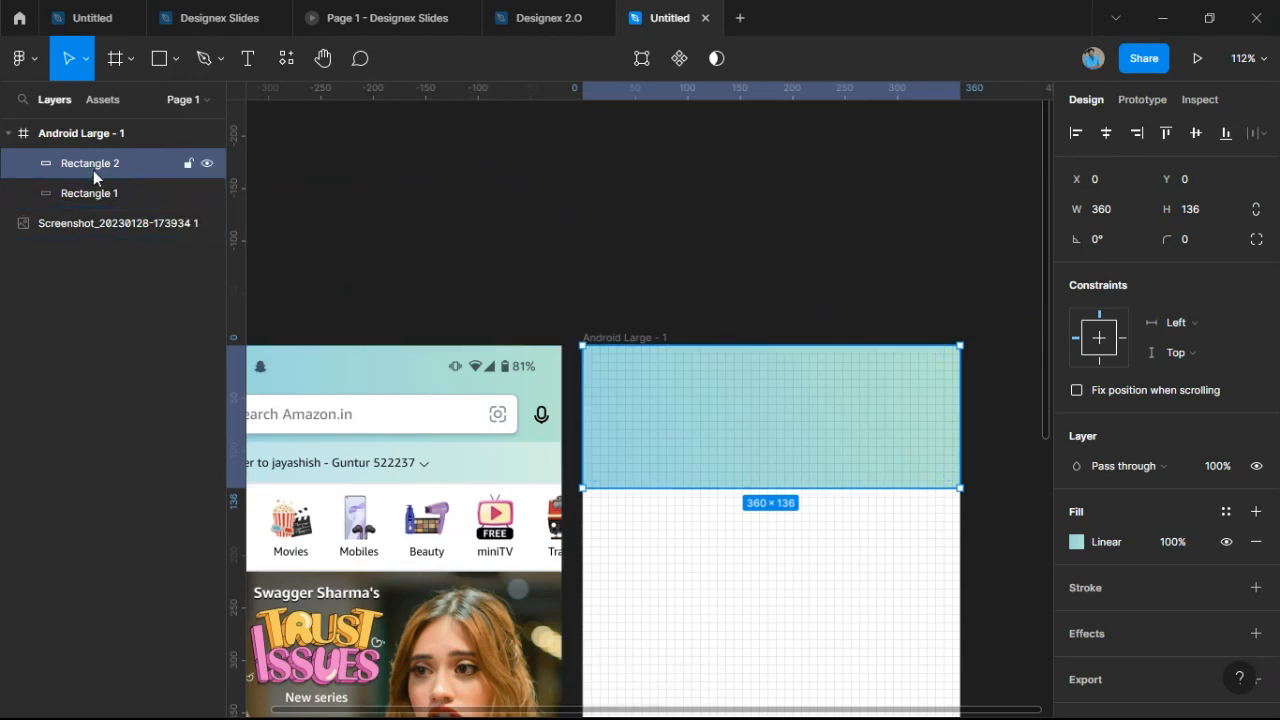
Shrink the duplicate to a 360 × 40 strip and position it at Y 88.
mouse_move(680, 440)
left_mouse_down()
mouse_move(729, 523)
mouse_move(706, 628)
mouse_move(669, 614)
mouse_move(674, 417)
mouse_move(676, 437)
left_mouse_up()
left_click_drag(757, 346, 743, 449)
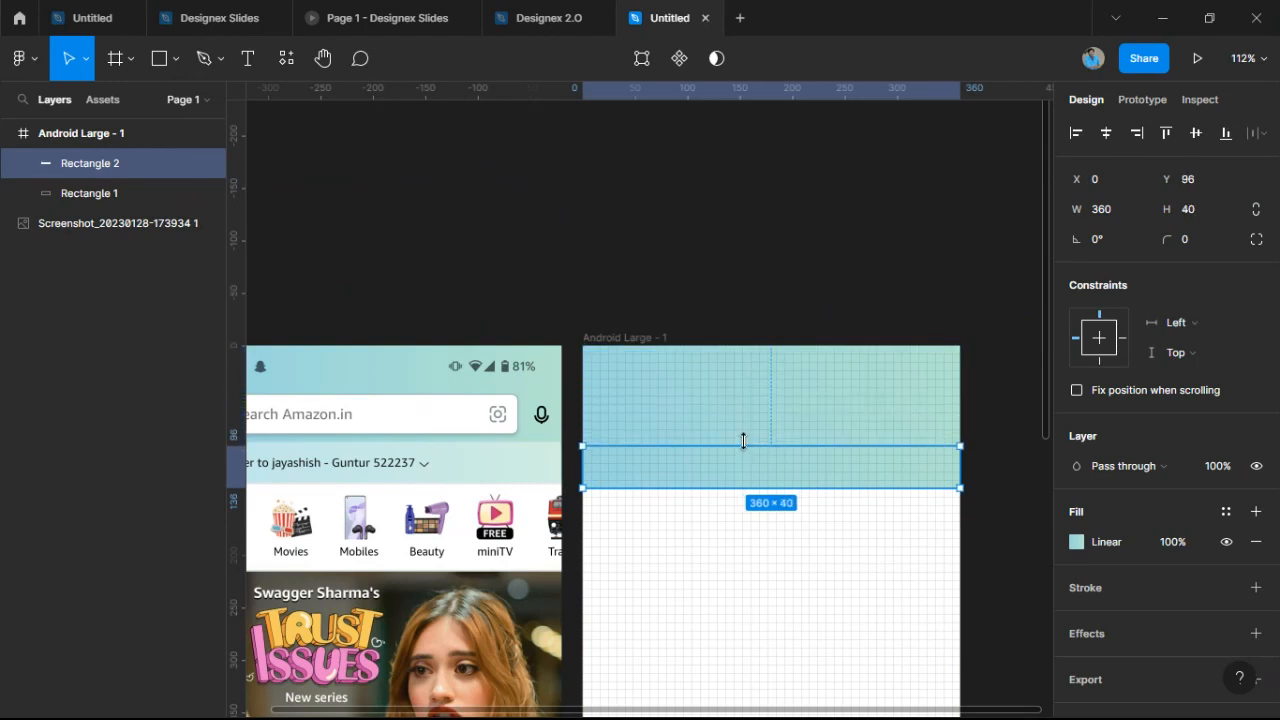
left_click_drag(746, 477, 720, 459)
scroll(734, 500, "up", 5)
left_click(698, 394)
scroll(698, 394, "down", 6)
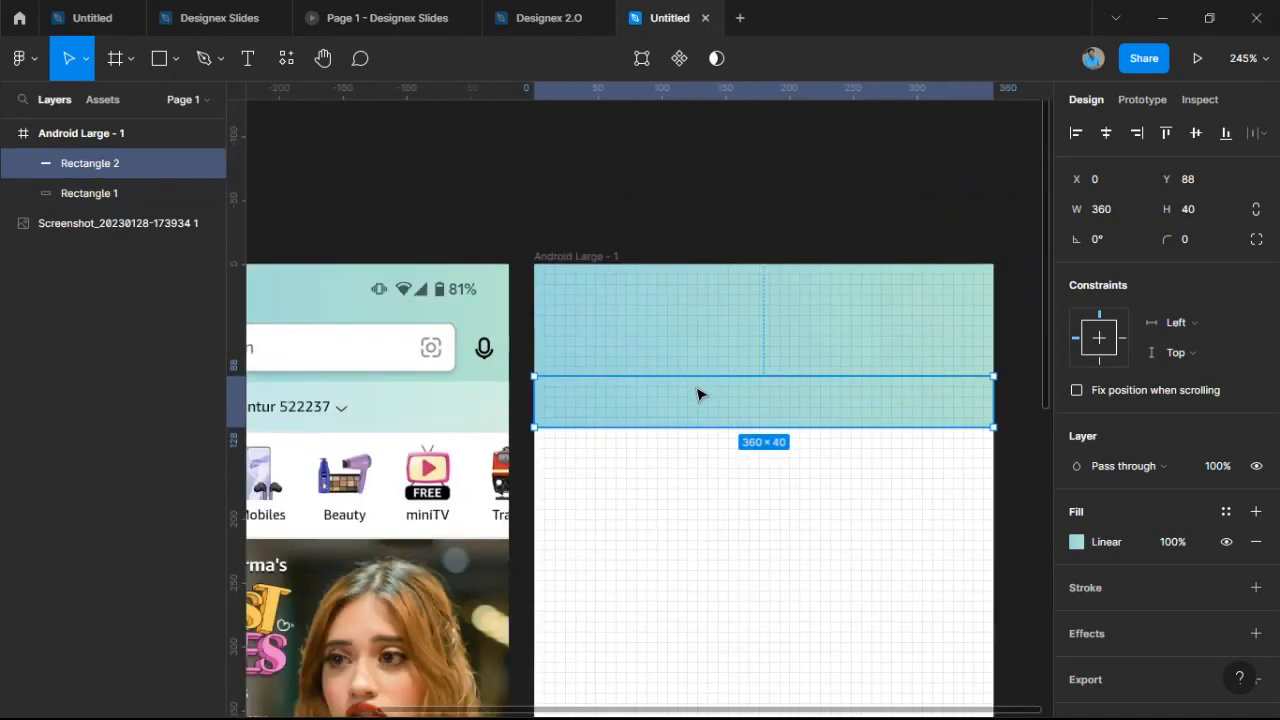
left_click_drag(750, 401, 764, 400)
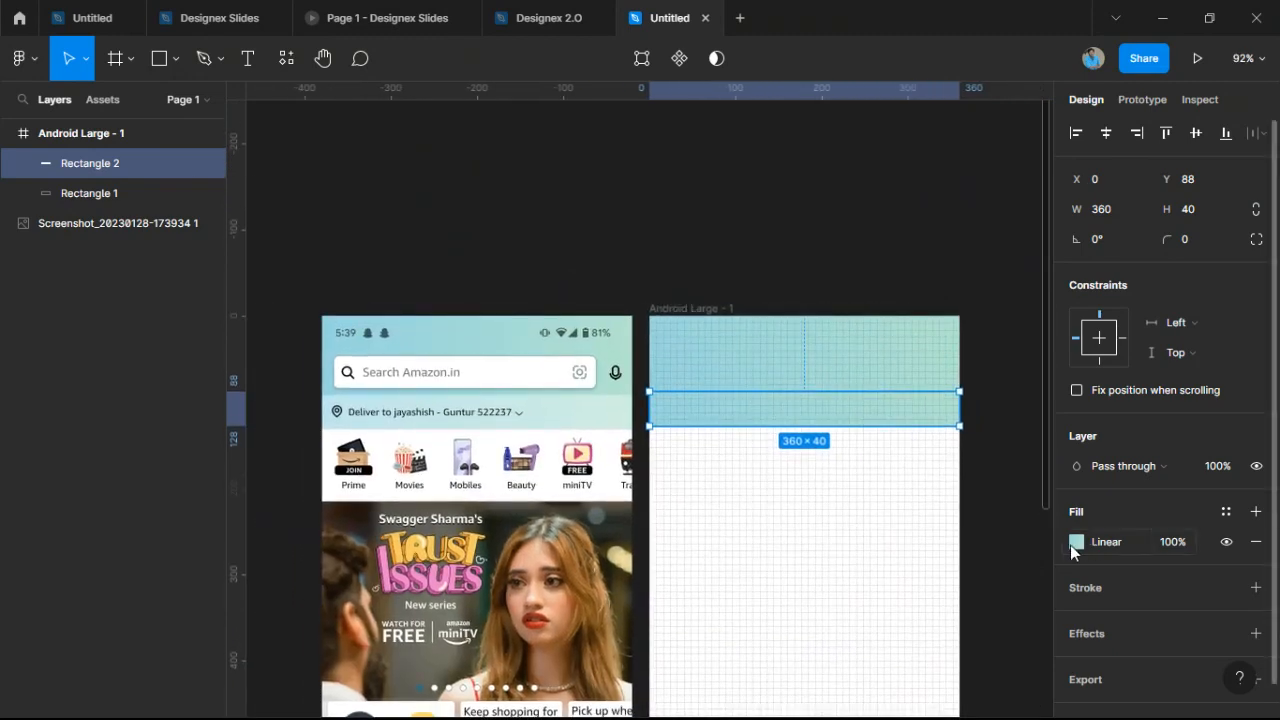
Make the strip's fill a solid colour sampled from the screenshot.
left_click(1075, 543)
left_click(914, 161)
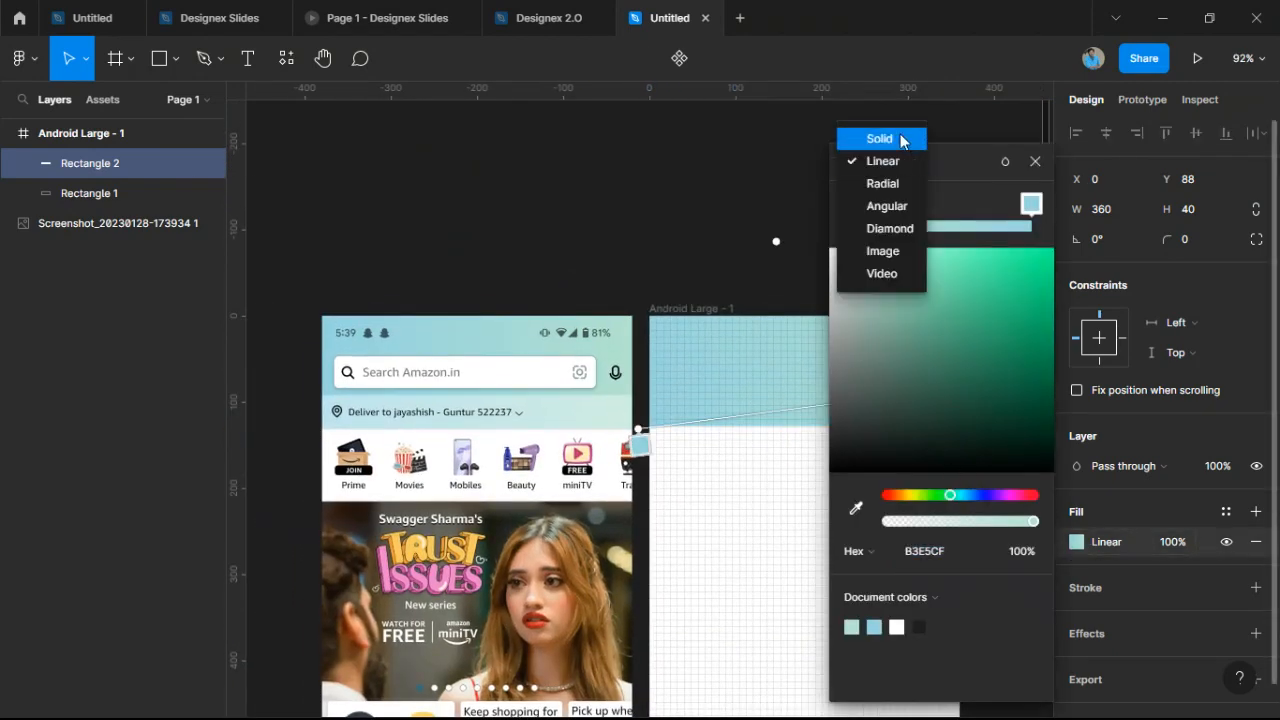
left_click(904, 139)
left_click(856, 441)
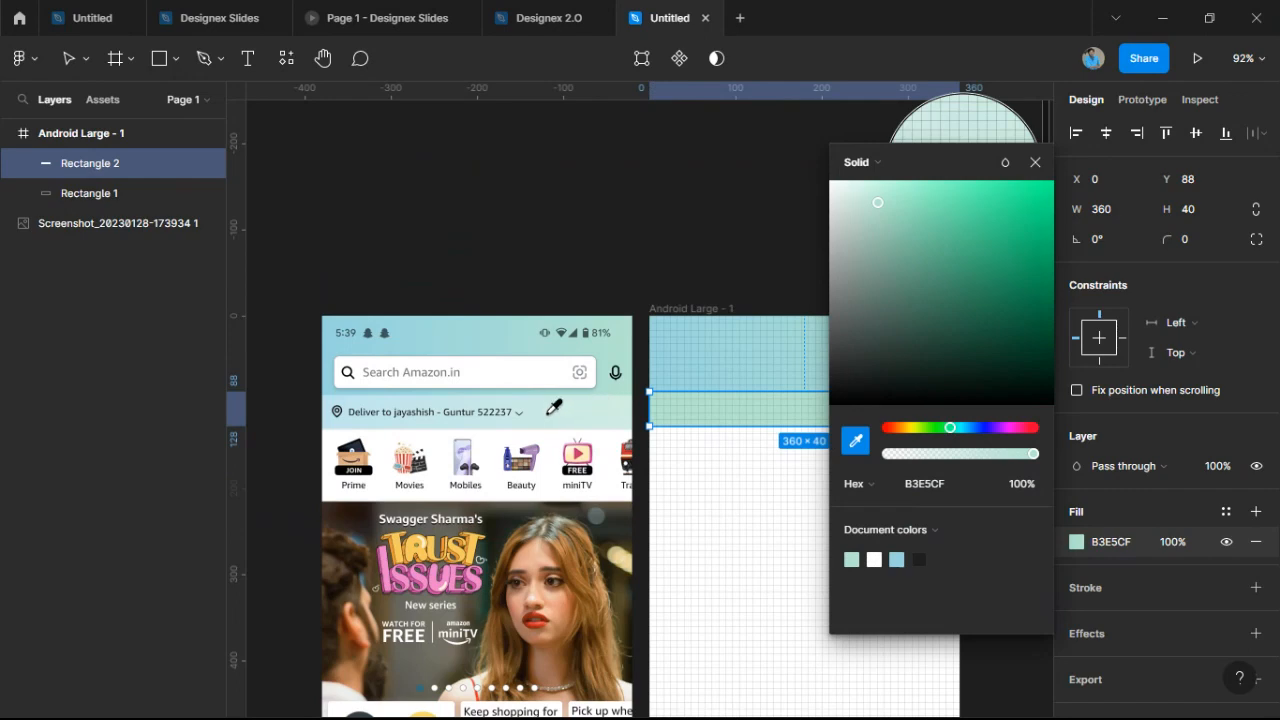
left_click(554, 408)
left_click(700, 240)
scroll(786, 409, "up", 10)
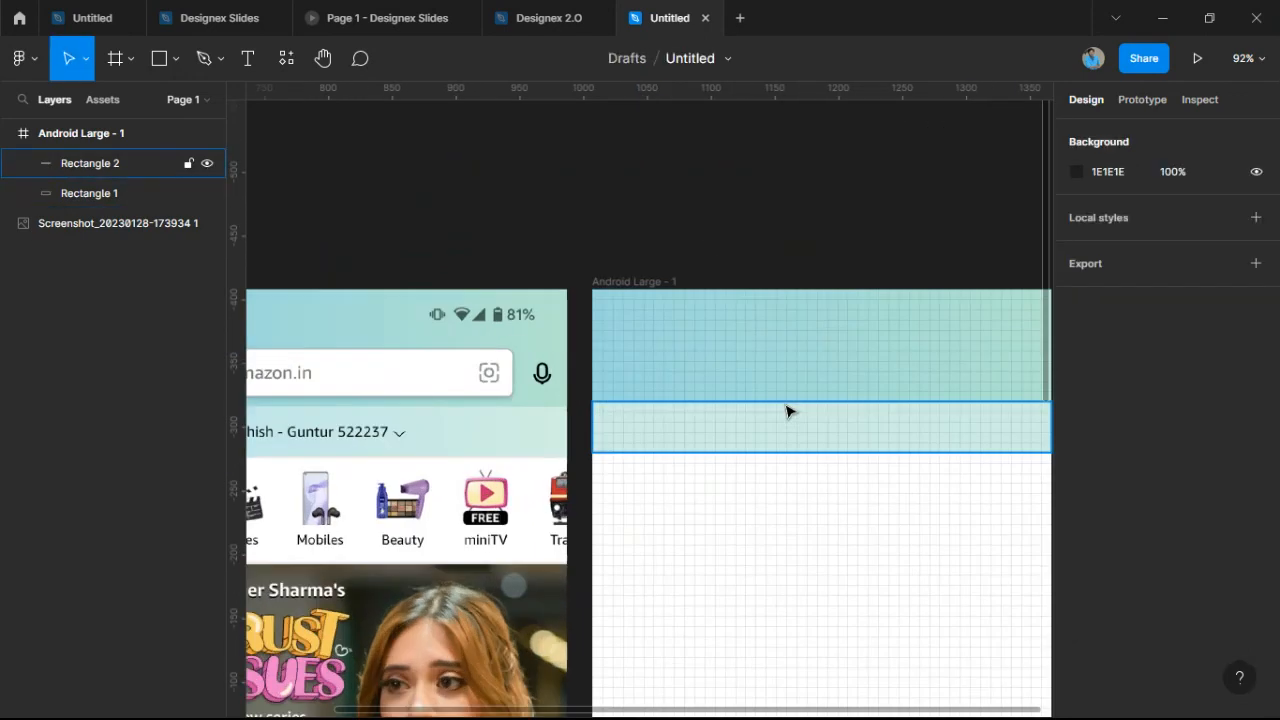
scroll(428, 361, "down", 2)
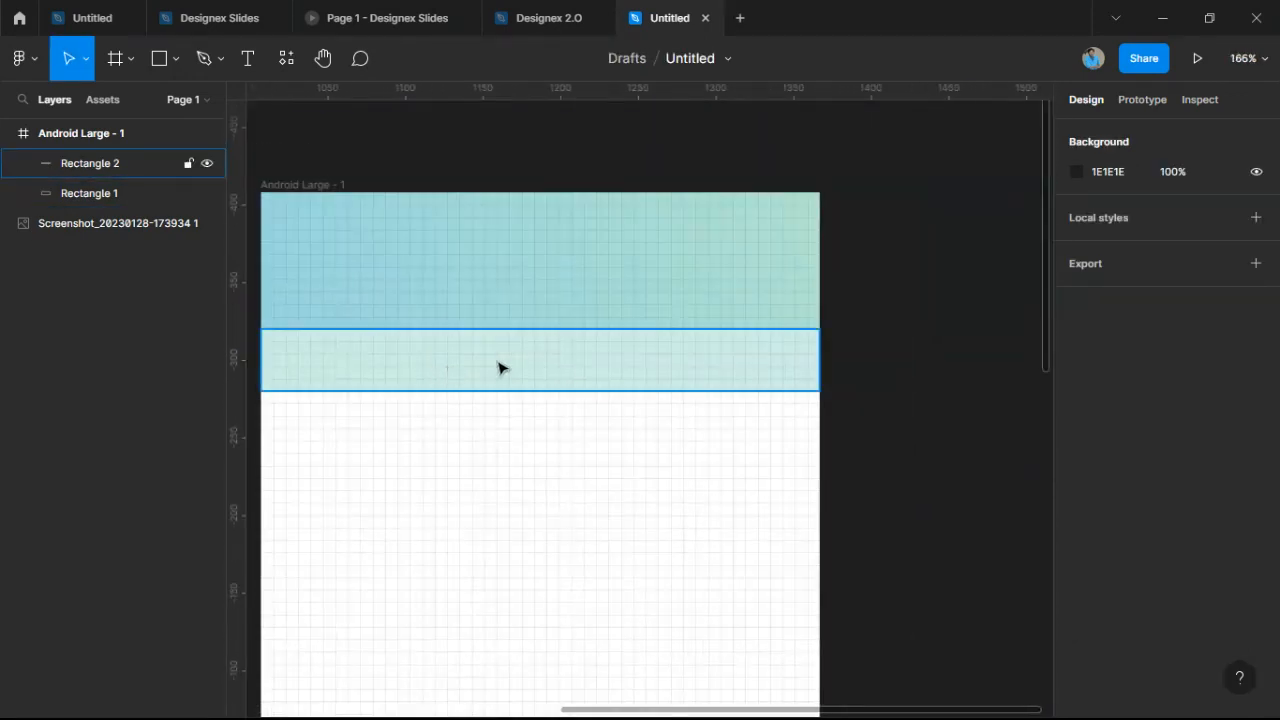
left_click_drag(788, 343, 1192, 358)
scroll(900, 385, "down", 3)
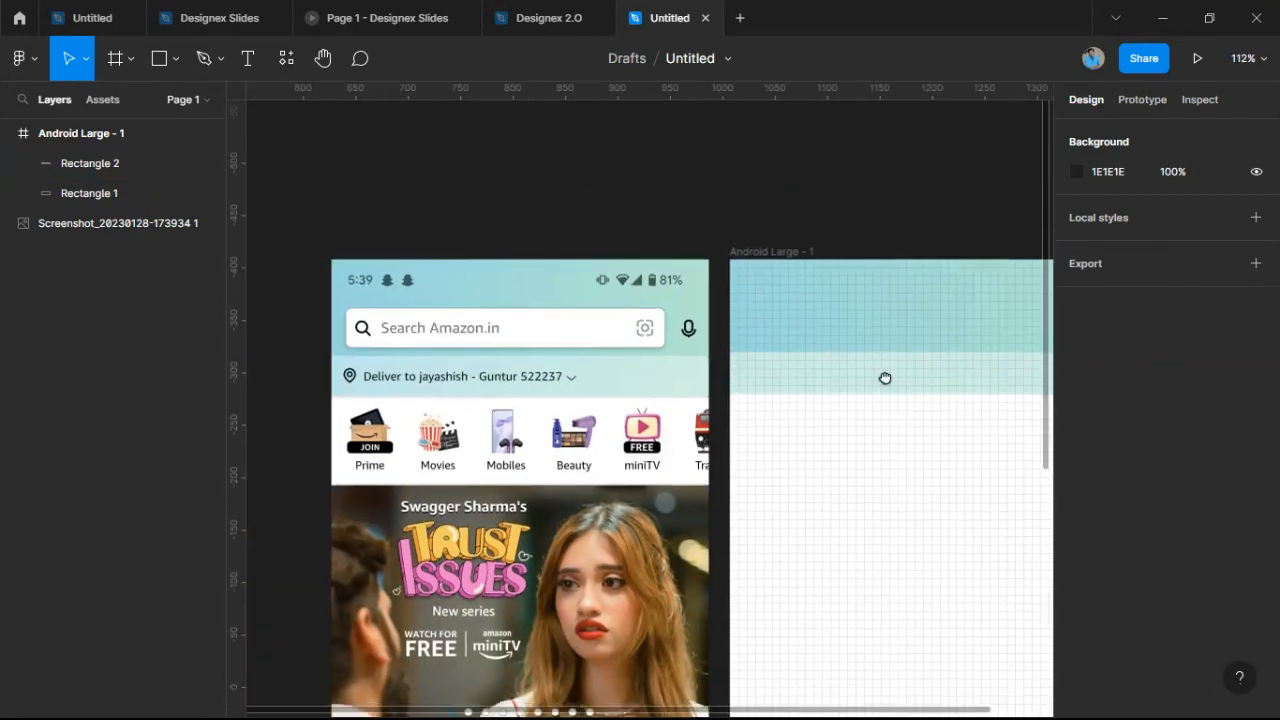
Resample the screenshot's light blue BFE6EE as the band's fill.
left_click(811, 371)
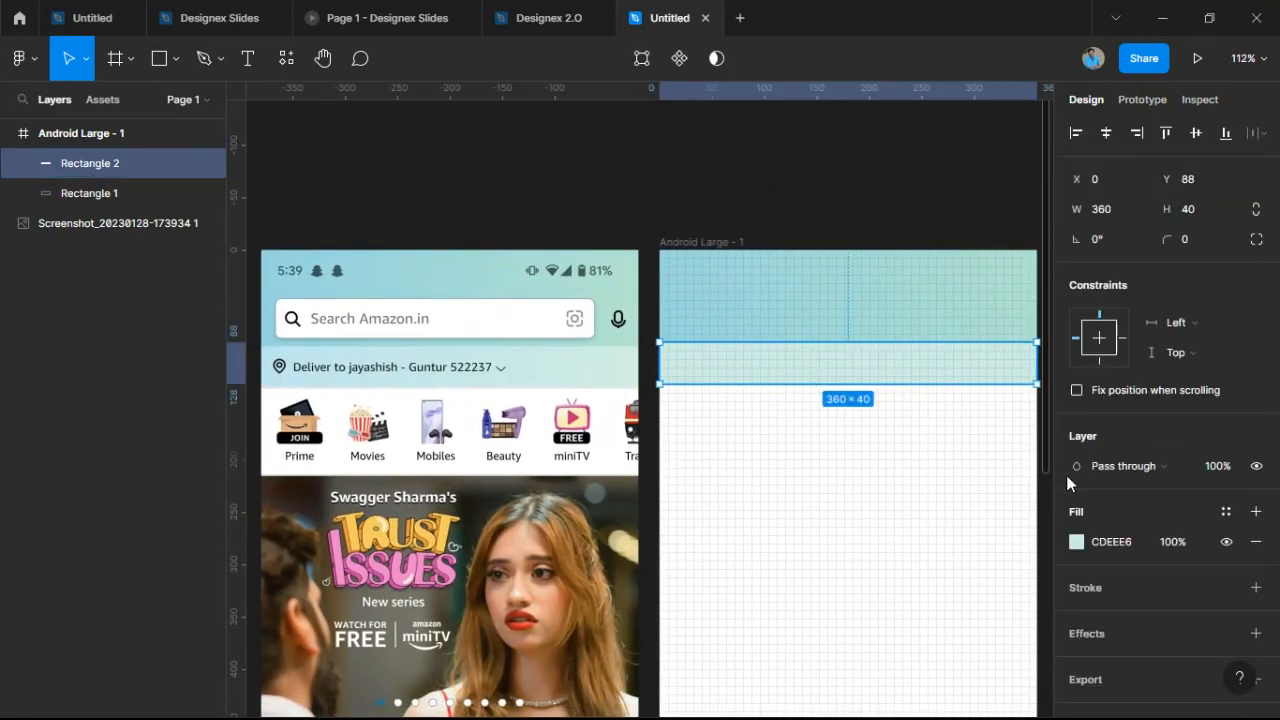
left_click(1076, 541)
left_click(855, 508)
left_click(272, 370)
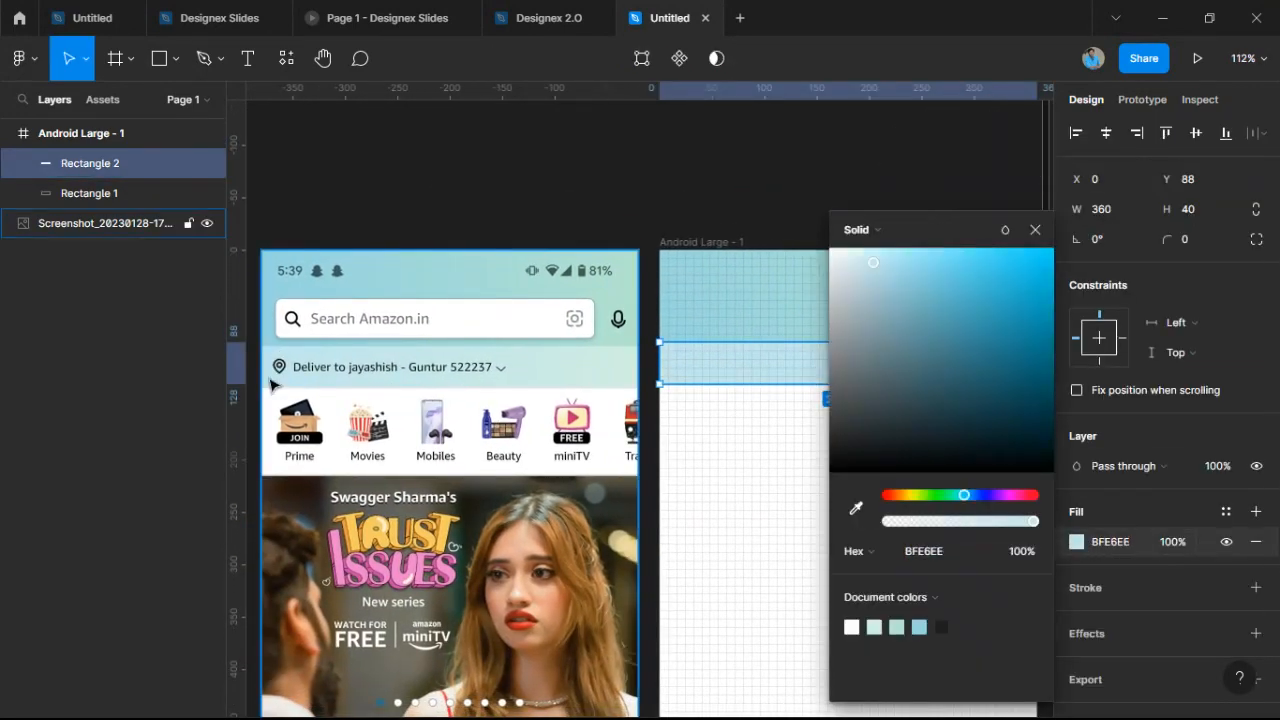
left_click(549, 157)
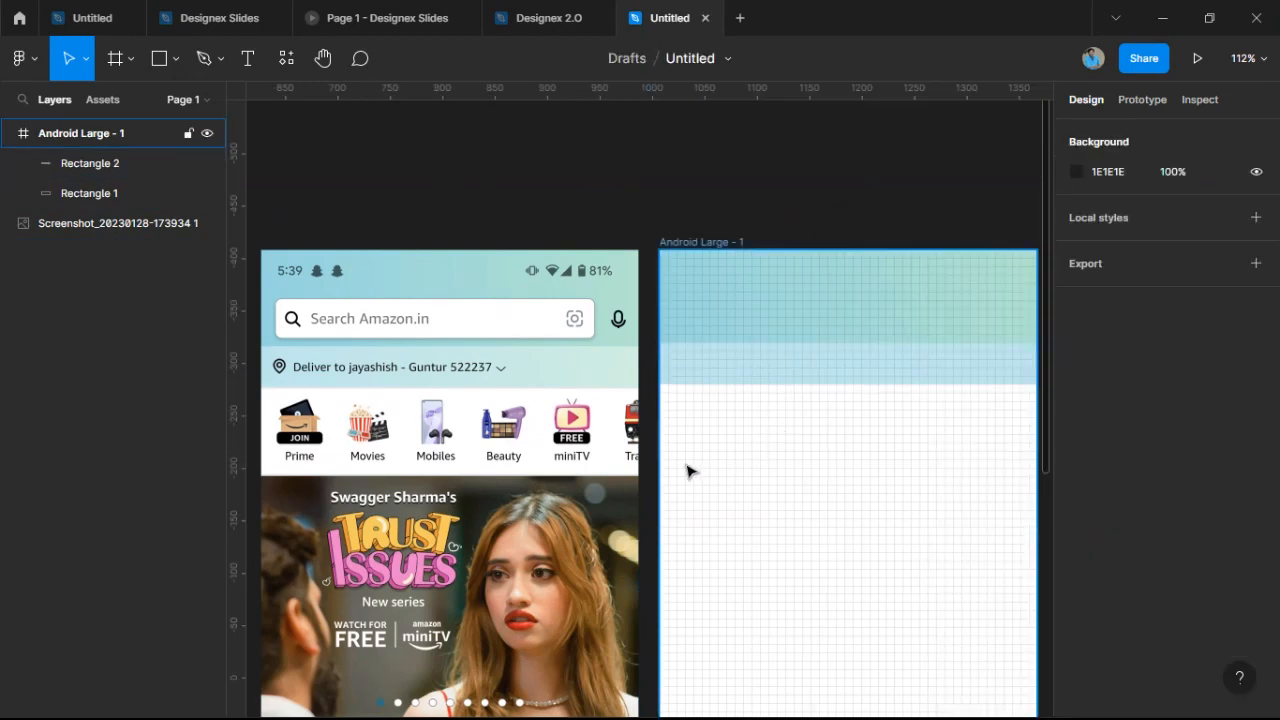
scroll(686, 465, "down", 1)
scroll(630, 409, "up", 1)
left_click_drag(660, 451, 686, 412)
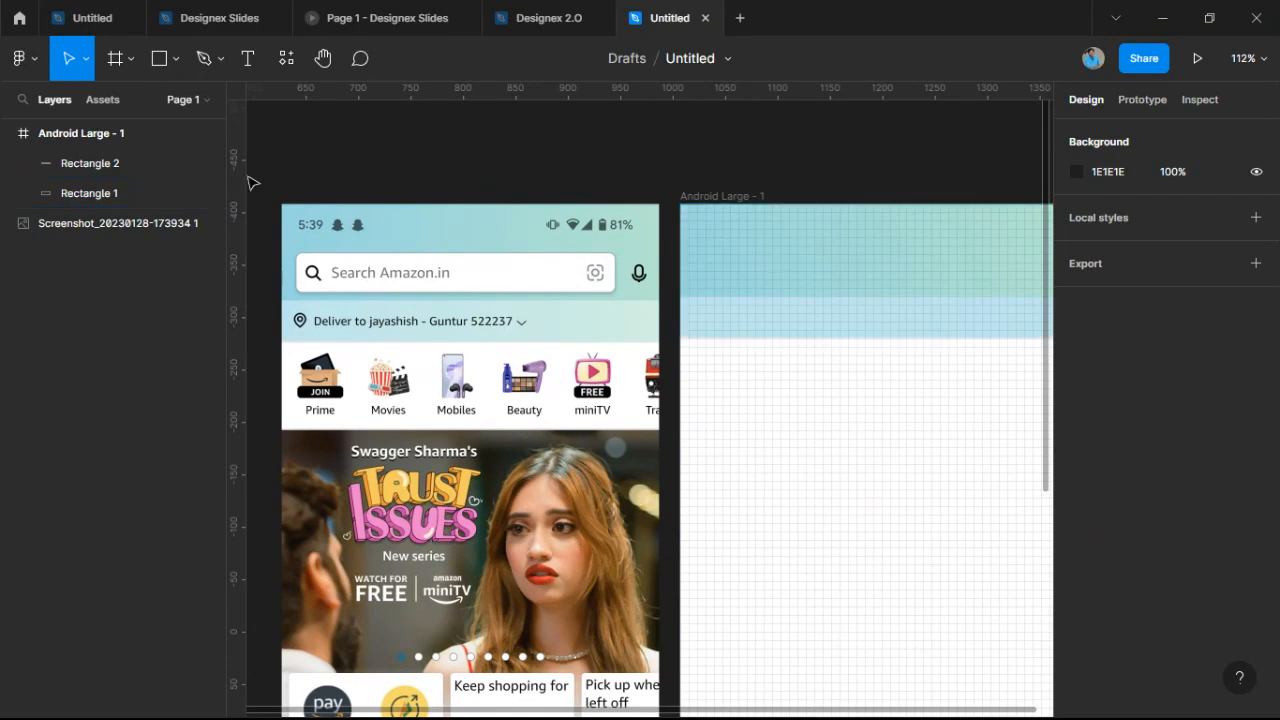
Draw a grey rectangle at X 16, Y 48 inside the frame's header.
left_click(152, 58)
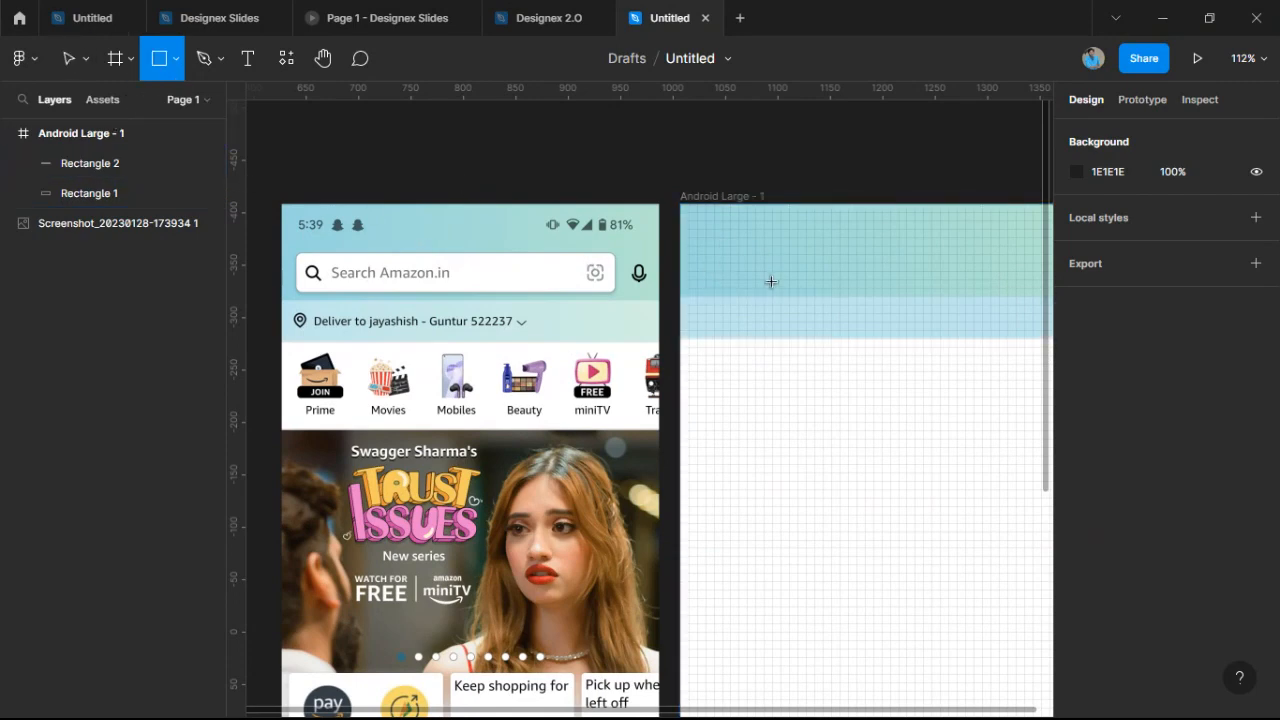
scroll(771, 282, "up", 6, "ctrl")
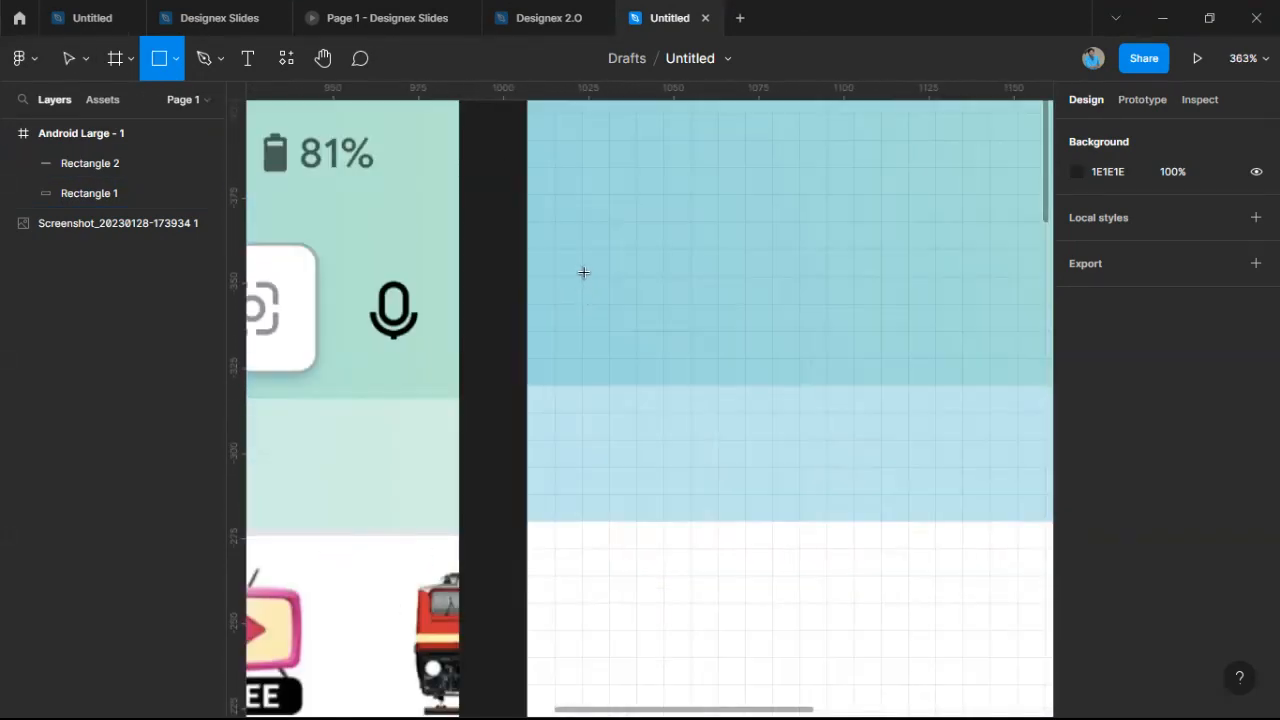
mouse_move(582, 246)
left_mouse_down()
mouse_move(665, 363)
mouse_move(814, 340)
mouse_move(1080, 334)
mouse_move(1063, 340)
mouse_move(1078, 352)
mouse_move(821, 331)
left_mouse_up()
scroll(821, 331, "down", 3)
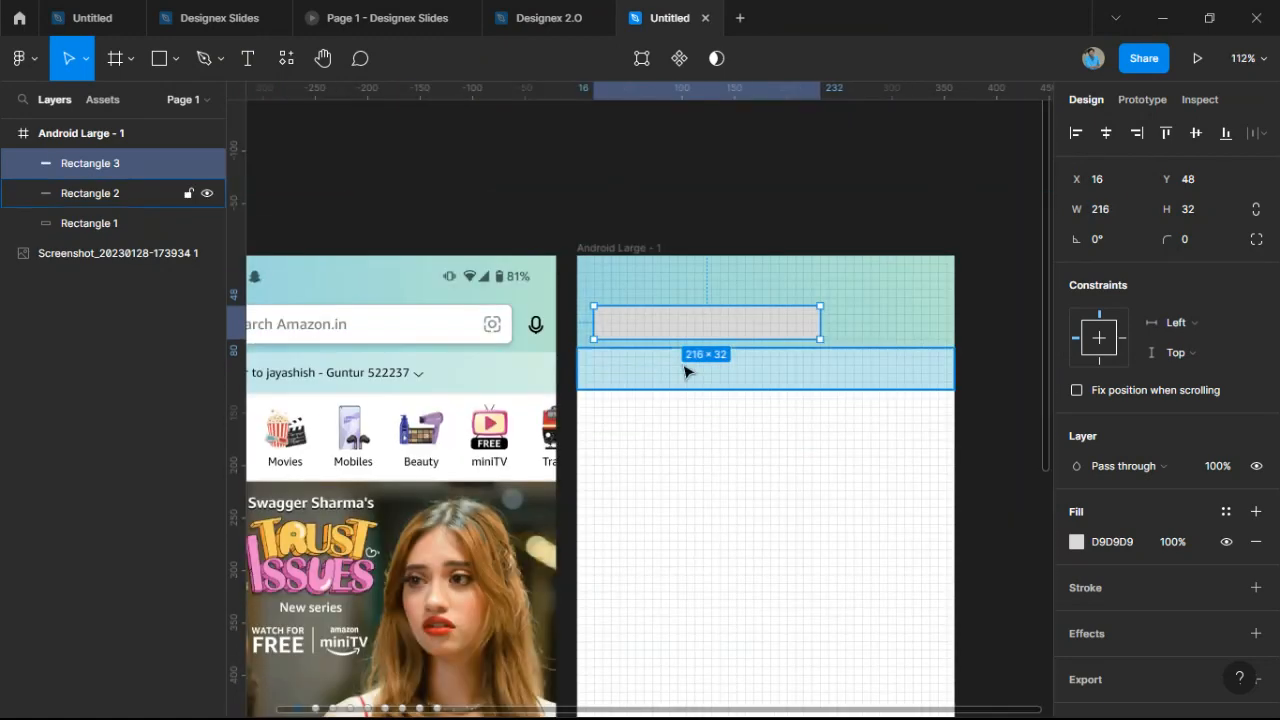
left_click_drag(686, 369, 805, 396)
scroll(655, 362, "up", 3)
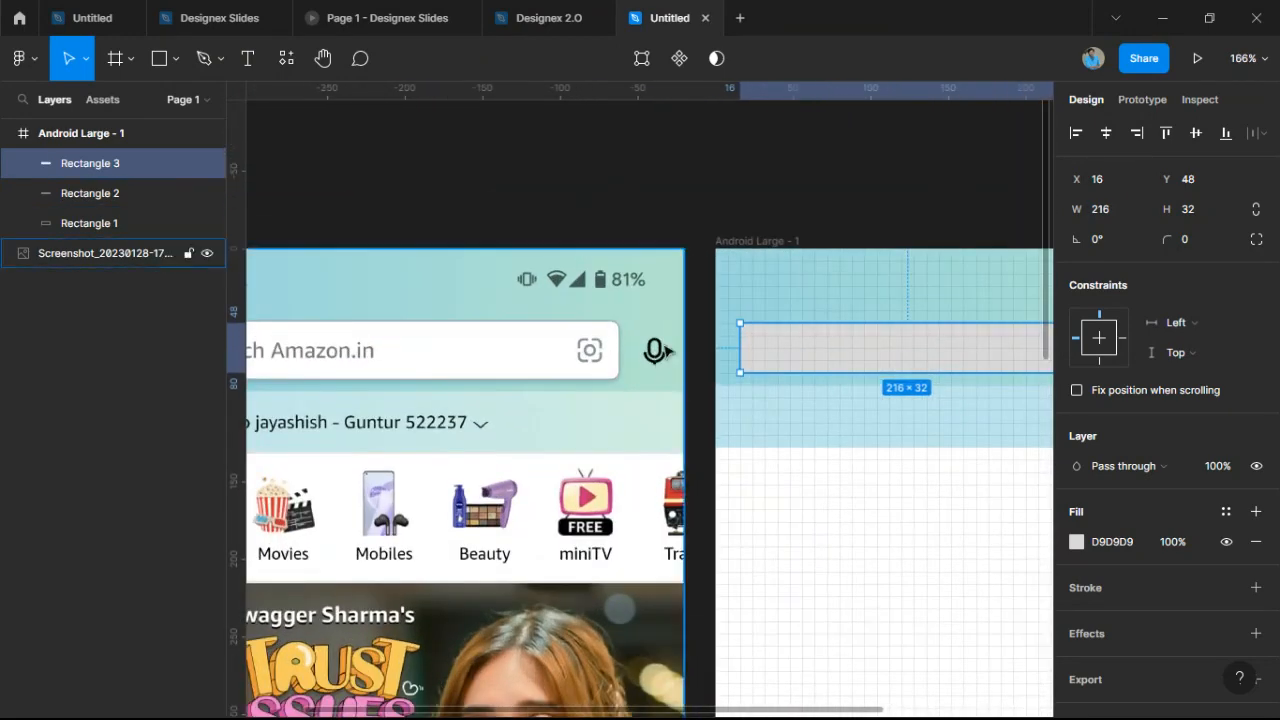
scroll(594, 394, "right", 5)
Widen the search-bar rectangle to 288 × 32.
left_click_drag(704, 375, 817, 382)
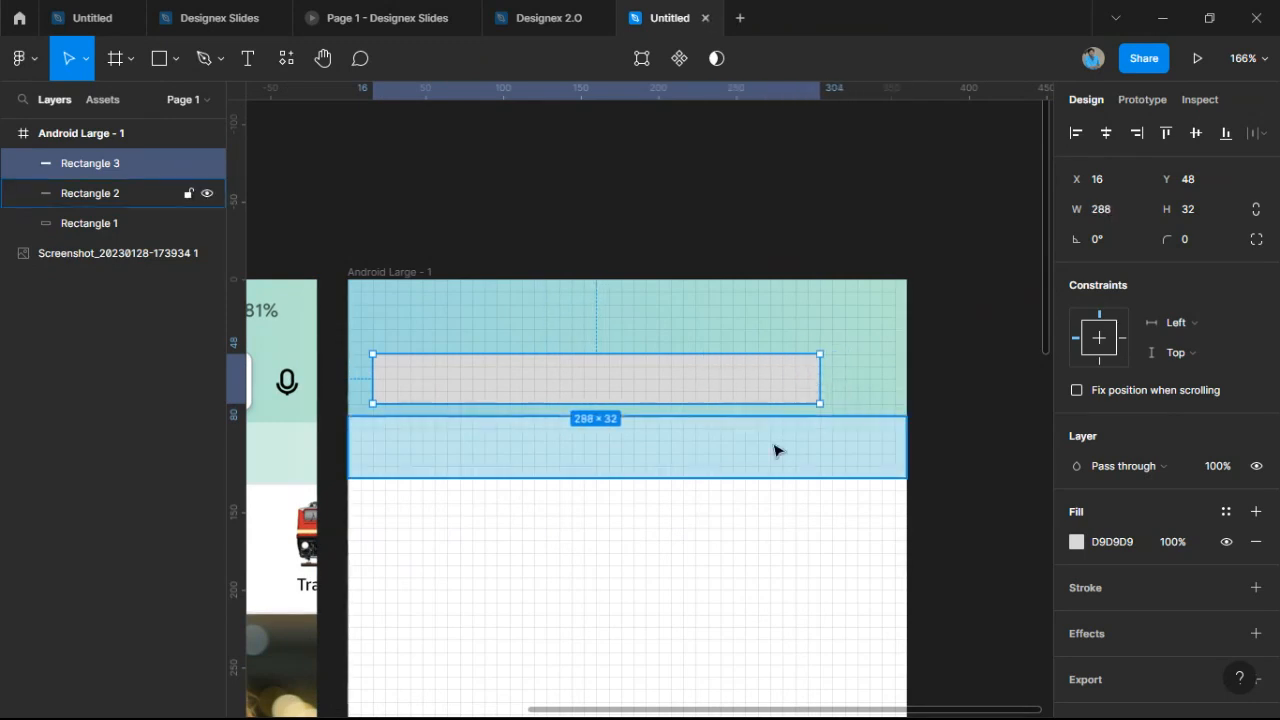
scroll(803, 389, "up", 5)
scroll(803, 389, "down", 4)
left_click_drag(731, 369, 823, 360)
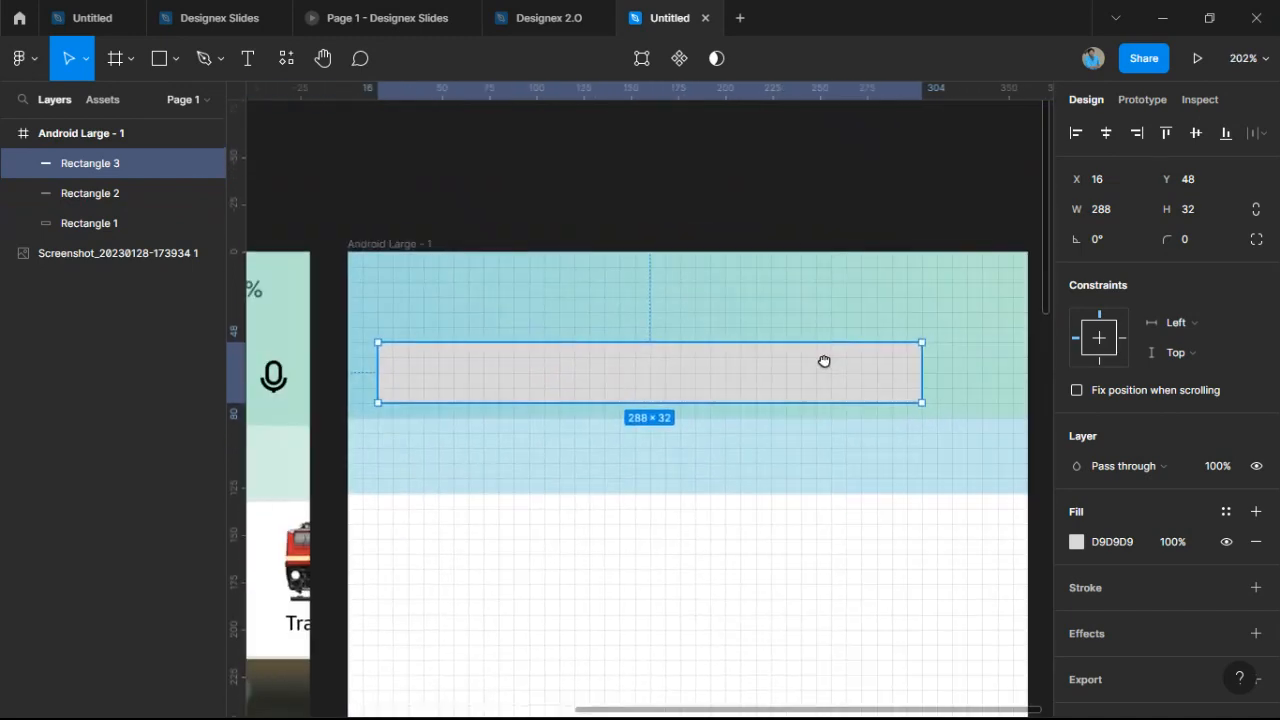
scroll(820, 380, "up", 2)
scroll(817, 394, "down", 3)
scroll(600, 400, "down", 2)
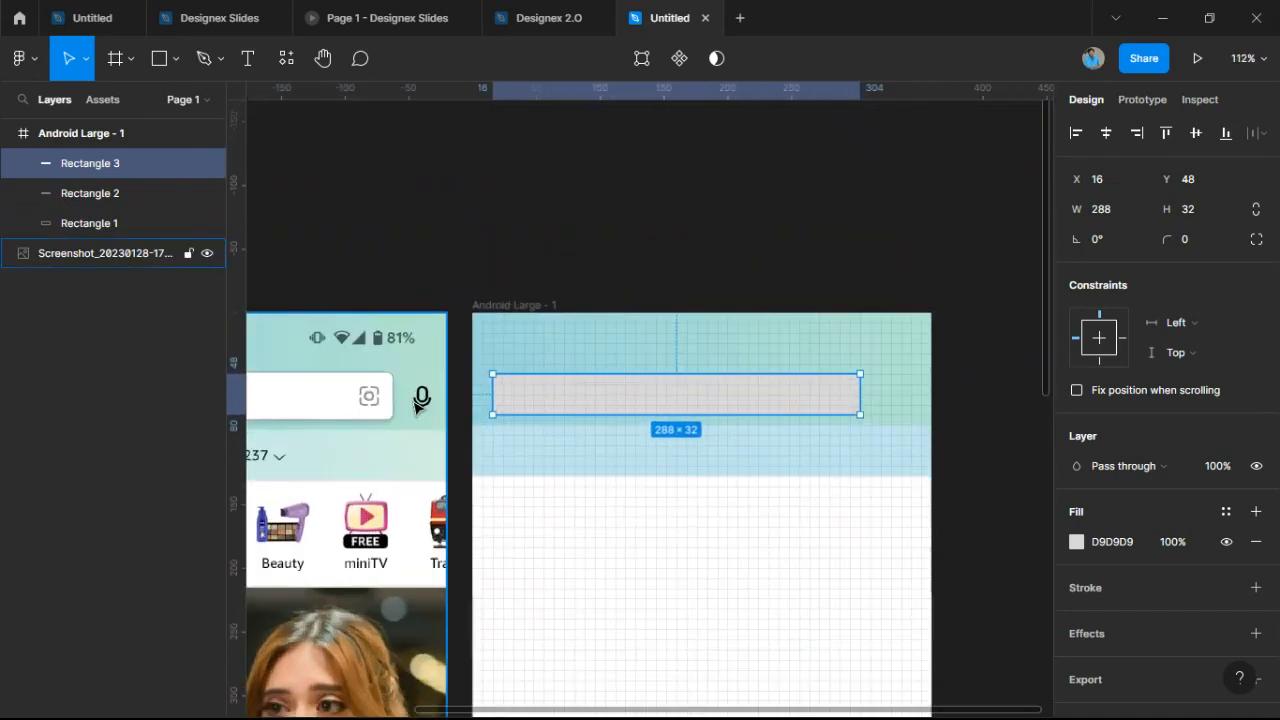
scroll(316, 402, "up", 5)
Round the search bar rectangle's corners to radius 4.
left_click_drag(843, 406, 374, 426)
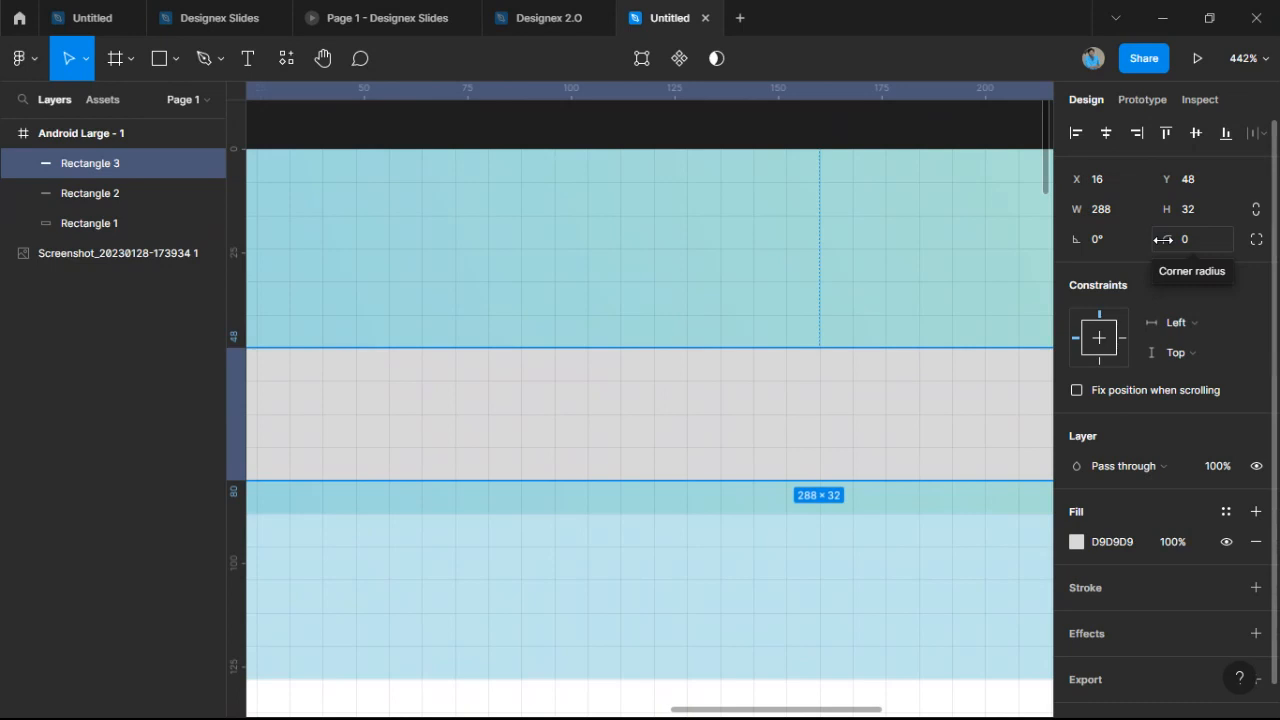
left_click_drag(1163, 239, 1214, 243)
scroll(752, 336, "down", 3)
left_click_drag(881, 365, 1147, 448)
scroll(1147, 448, "down", 1)
scroll(488, 340, "up", 4)
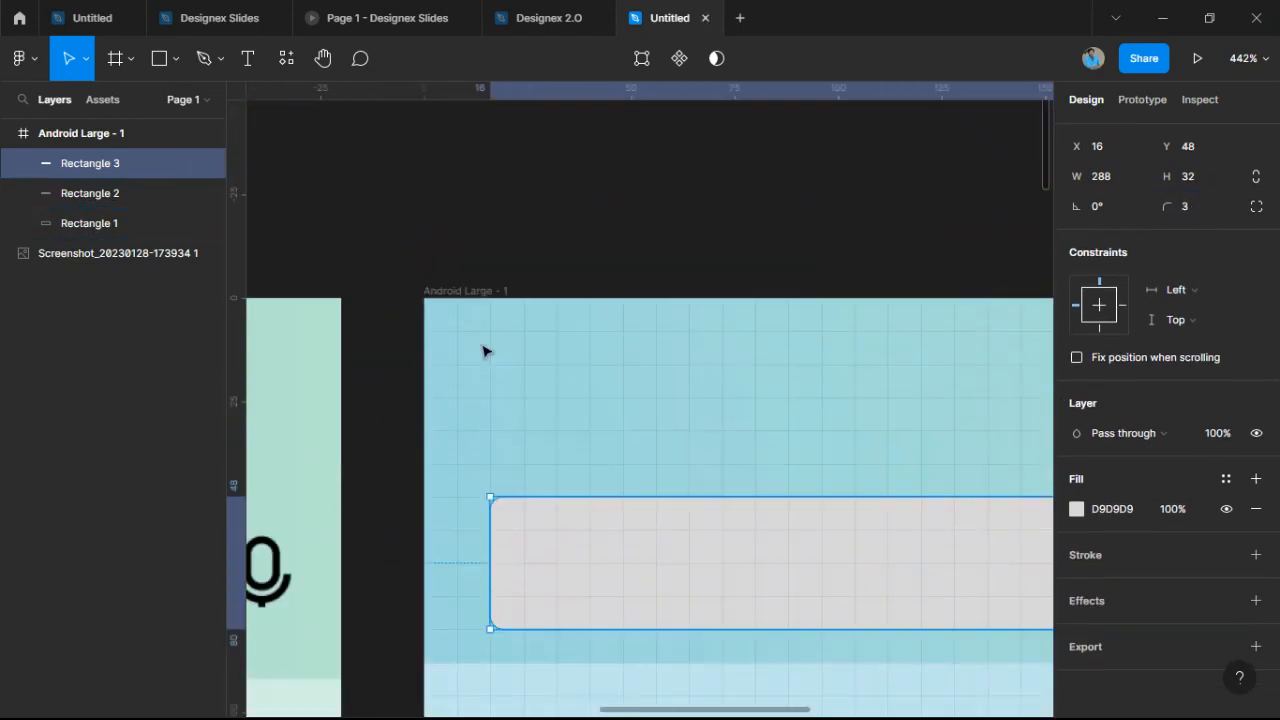
scroll(466, 531, "up", 6)
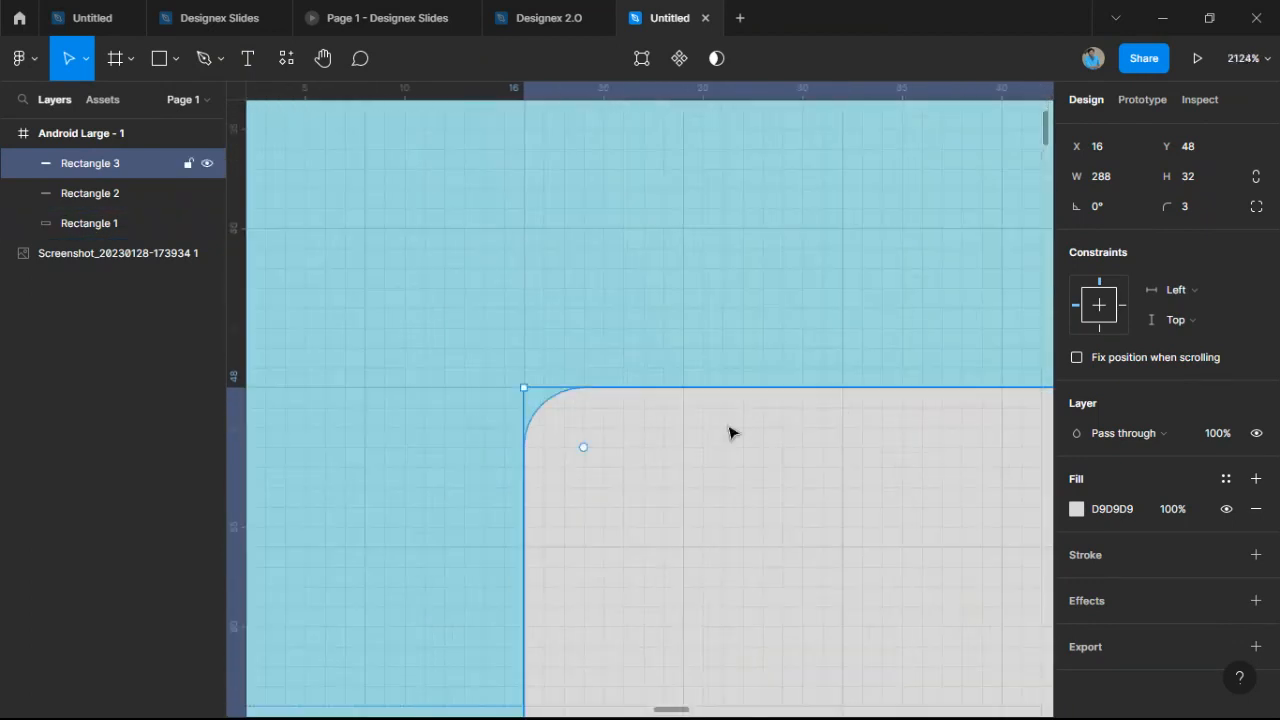
left_click_drag(1168, 207, 1182, 208)
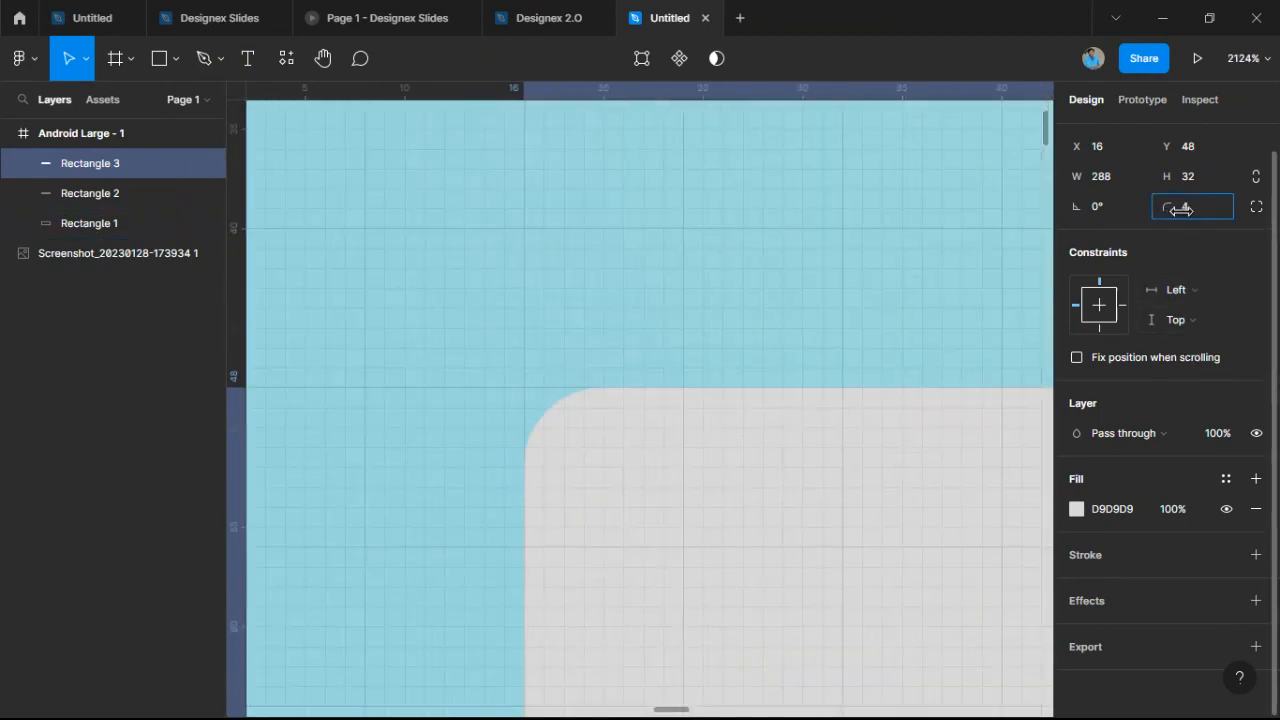
scroll(837, 366, "down", 6)
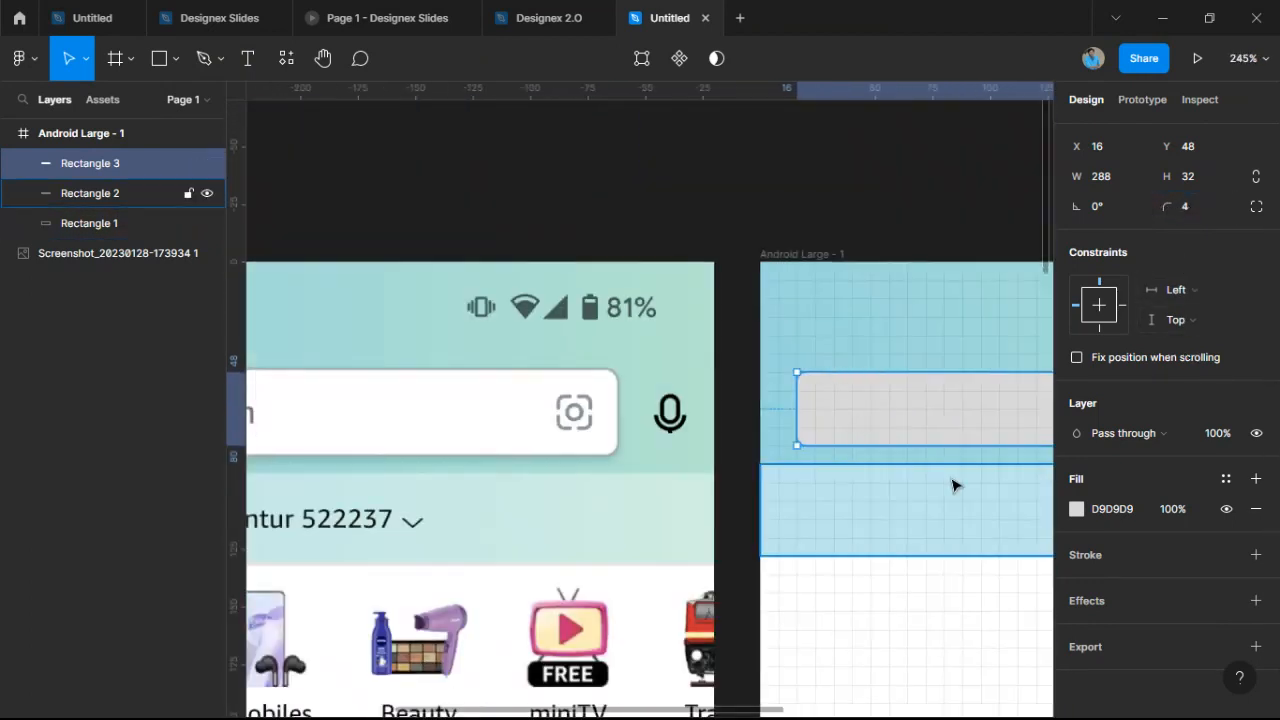
Resize the search bar to 37 px tall at Y 43.
left_click_drag(838, 472, 626, 483)
scroll(594, 413, "down", 2)
scroll(630, 480, "up", 2)
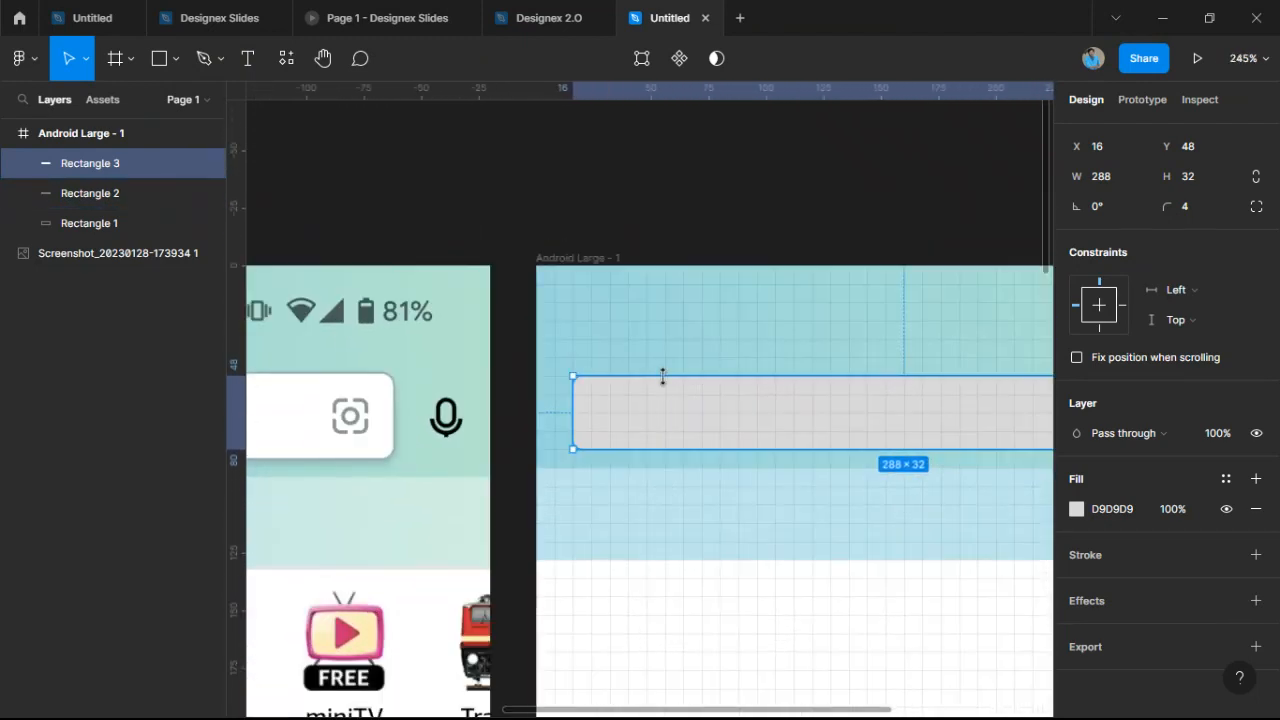
left_click_drag(662, 376, 661, 358)
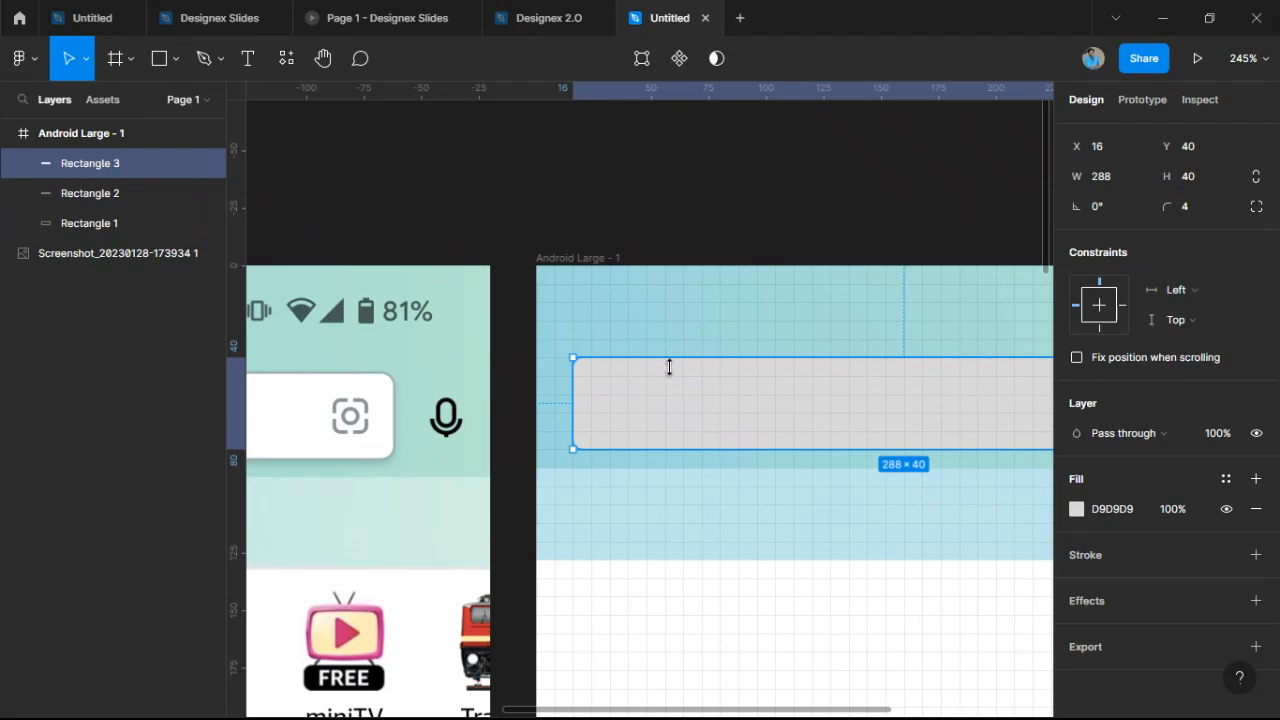
scroll(700, 400, "down", 4)
left_click(745, 489)
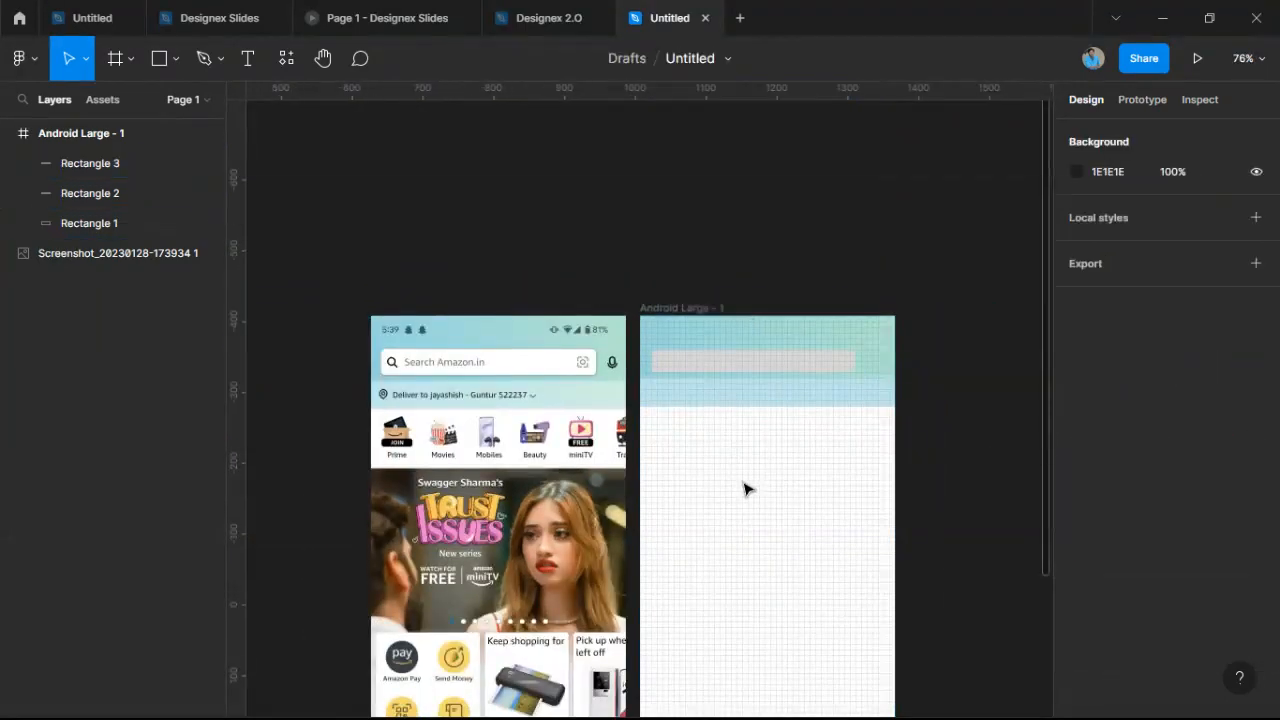
left_click(754, 363)
scroll(754, 366, "up", 4)
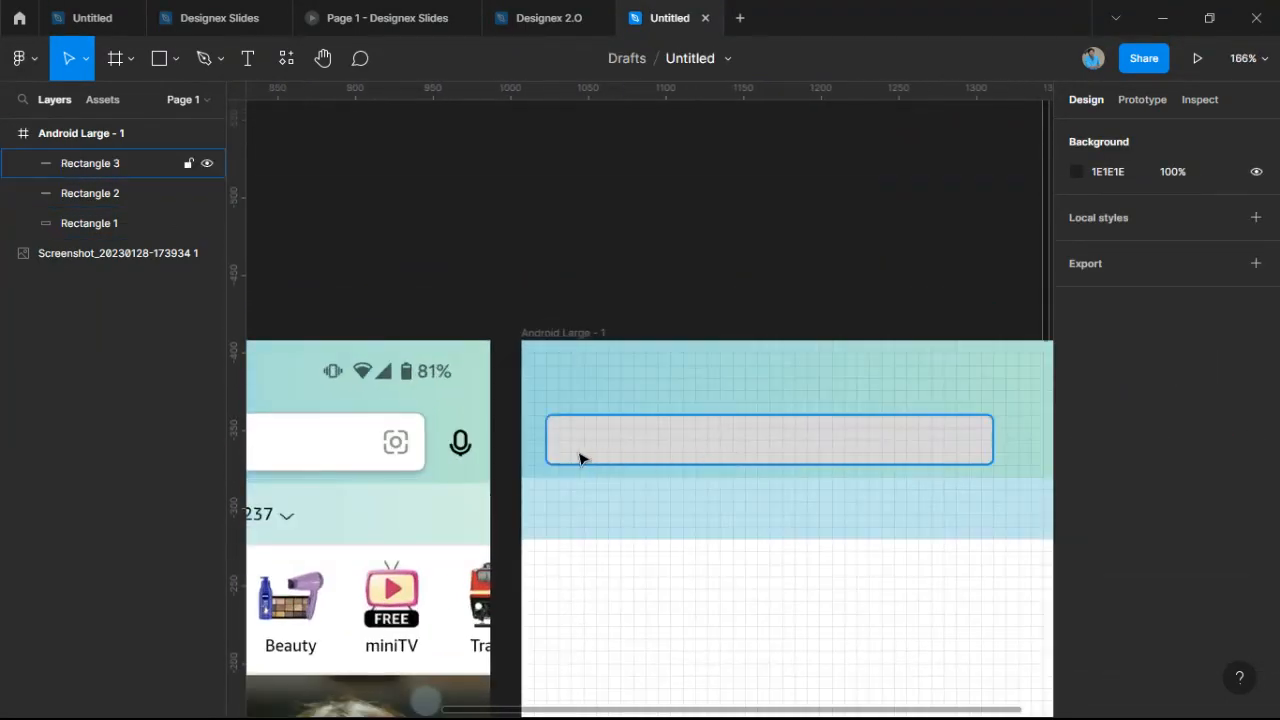
scroll(580, 458, "up", 2)
scroll(574, 426, "up", 2)
left_click(587, 397)
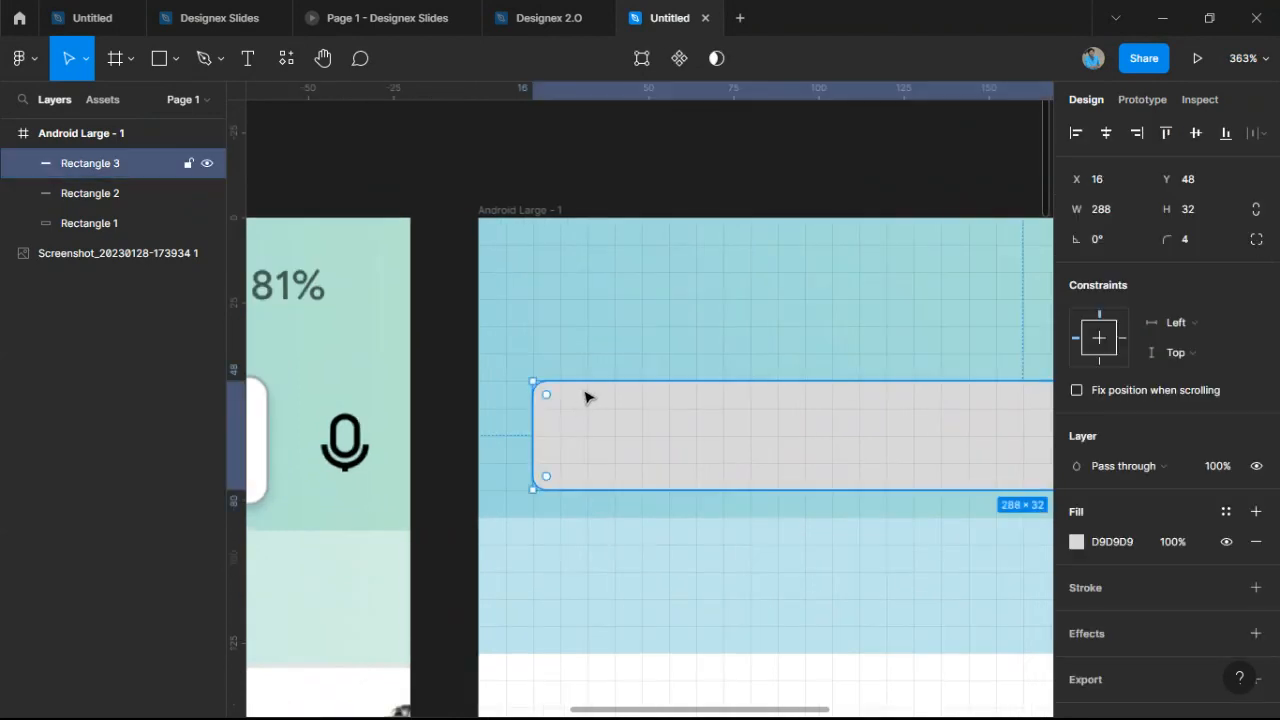
left_click_drag(591, 374, 591, 364)
left_click(600, 328)
scroll(729, 509, "down", 5)
left_click(750, 530)
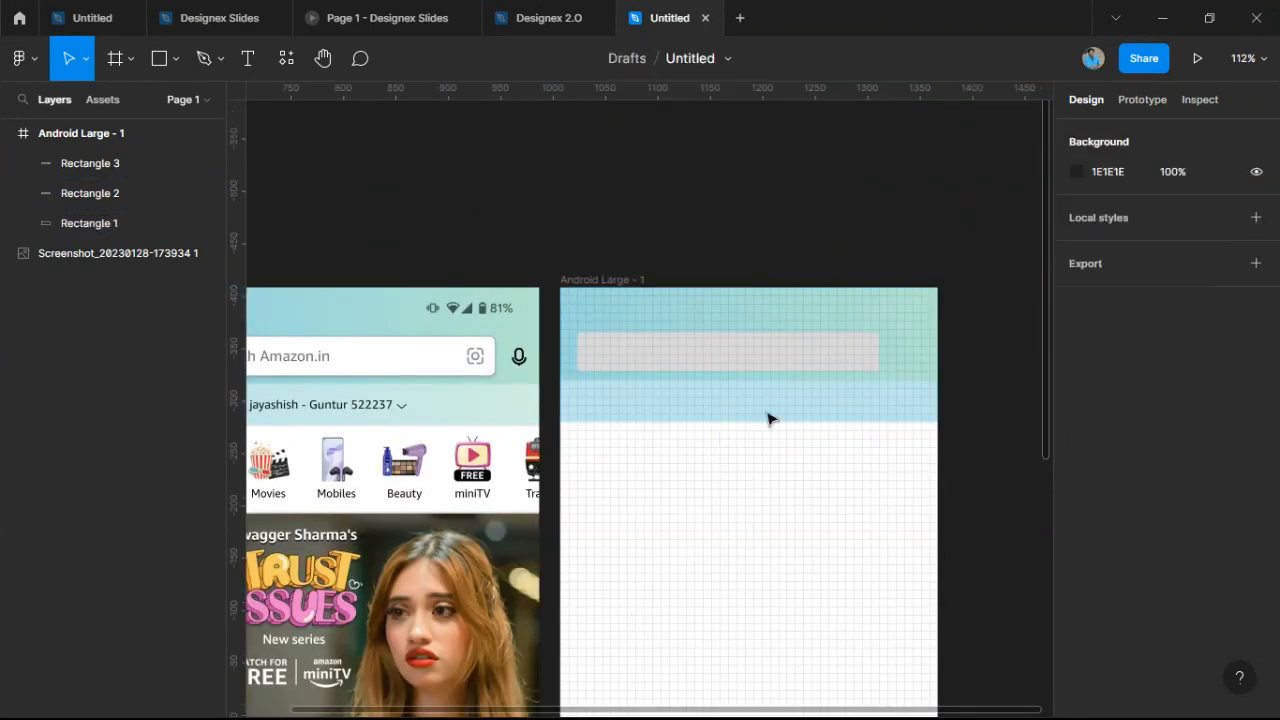
left_click(757, 366)
Fill the search bar with white sampled from the screenshot's search box.
left_click(1076, 542)
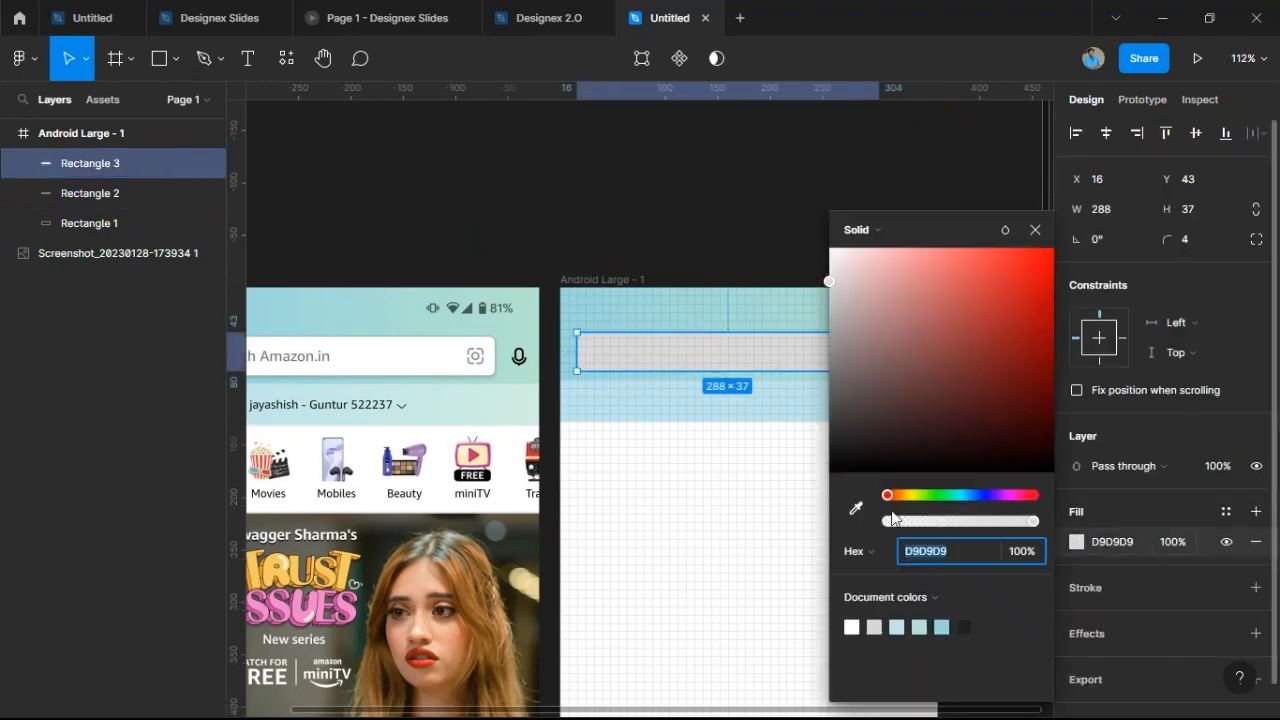
left_click(856, 509)
left_click(408, 346)
left_click(631, 480)
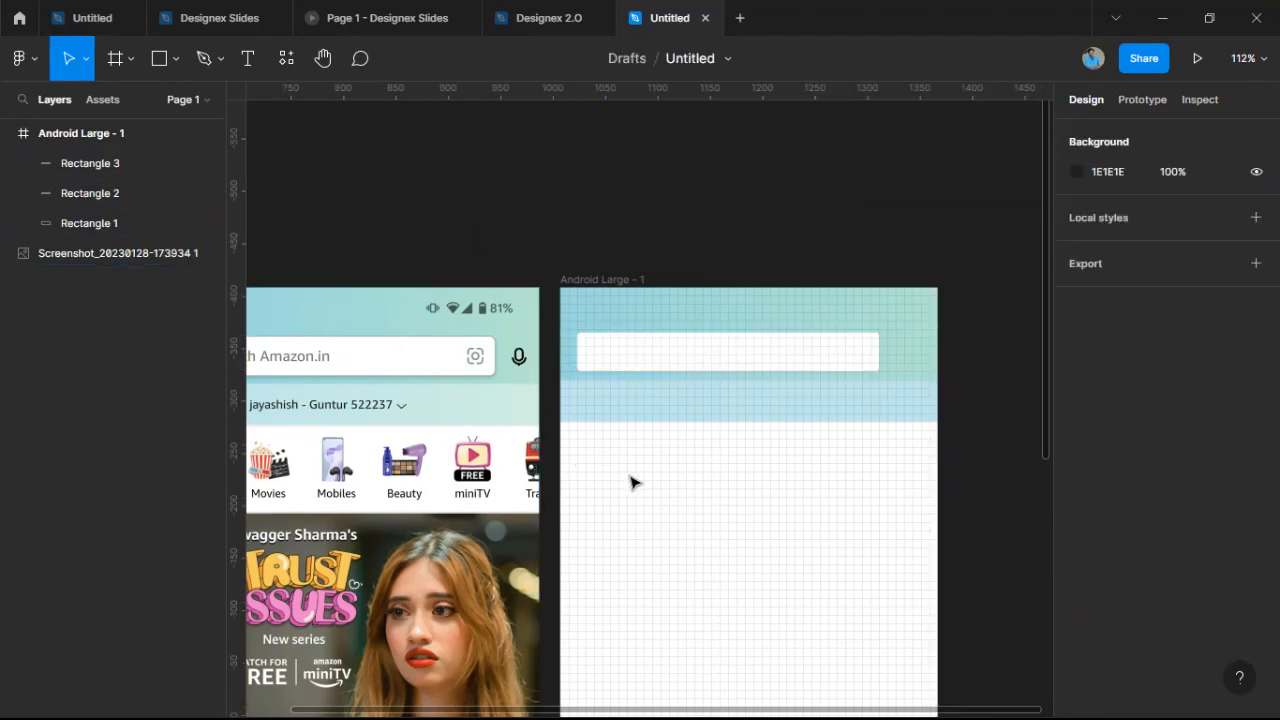
left_click_drag(651, 377, 725, 454)
scroll(800, 427, "up", 3)
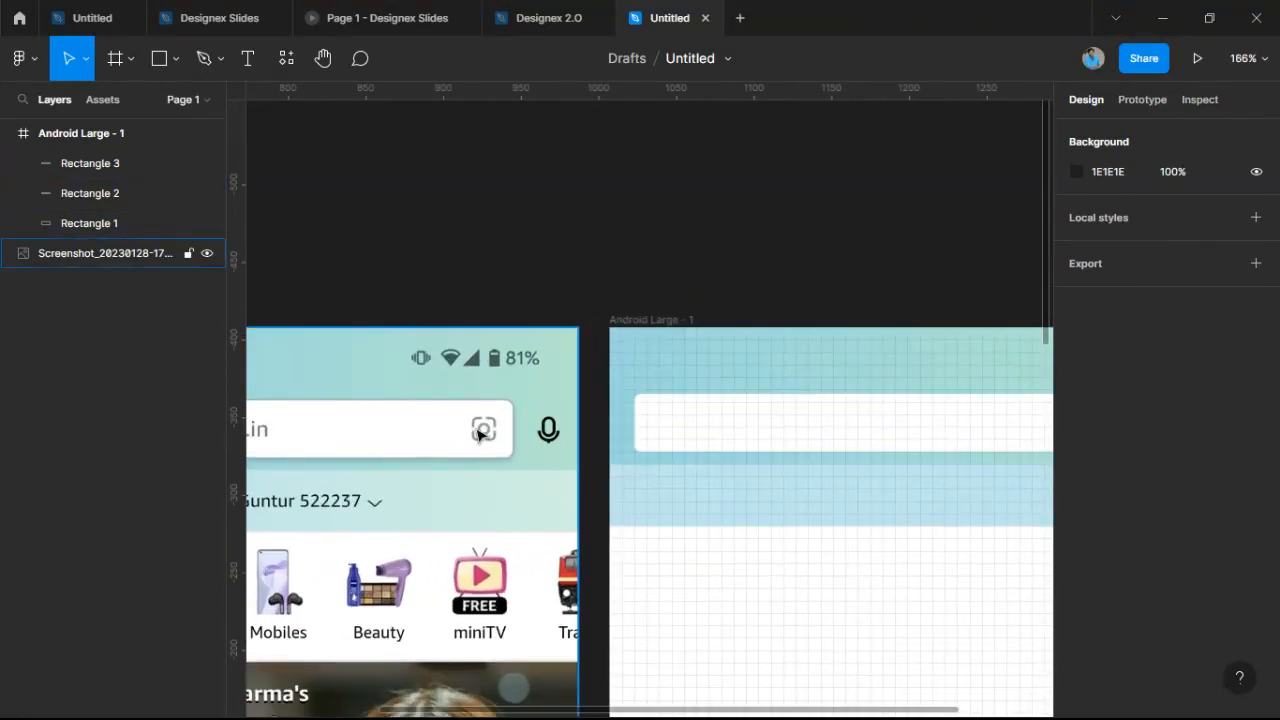
scroll(480, 400, "up", 10)
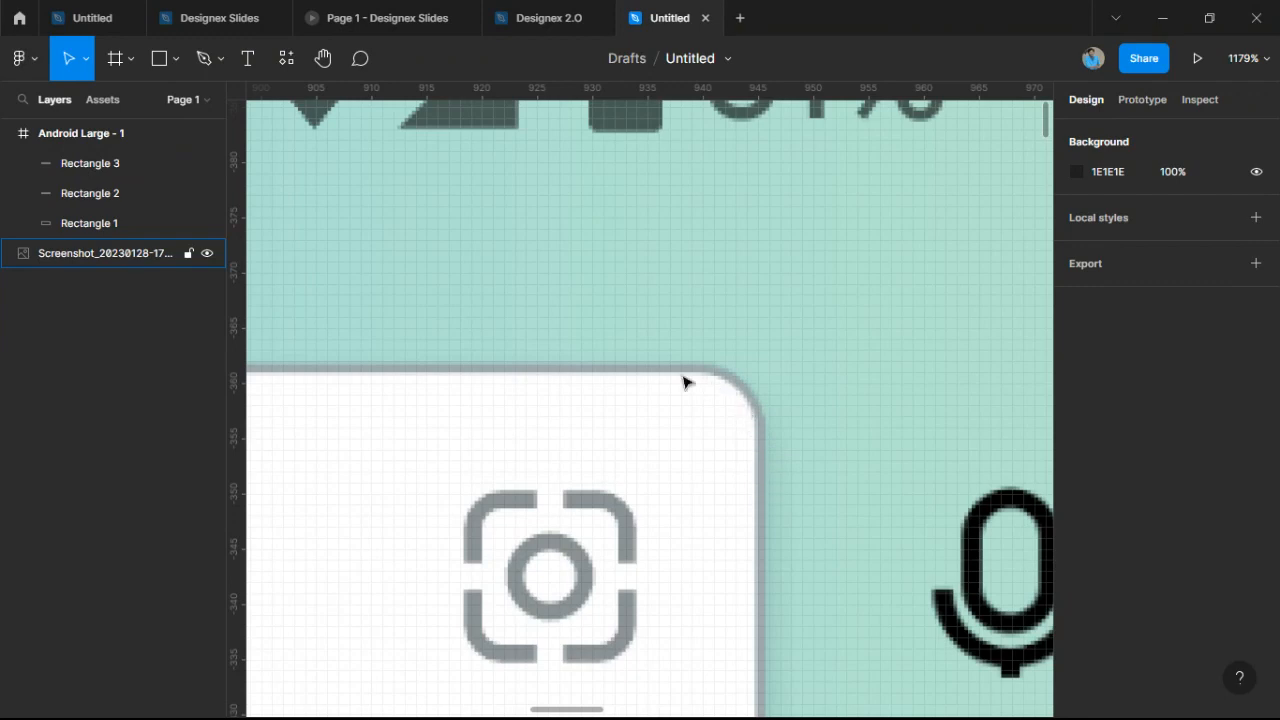
scroll(685, 381, "down", 8)
scroll(710, 440, "right", 5)
left_click(704, 449)
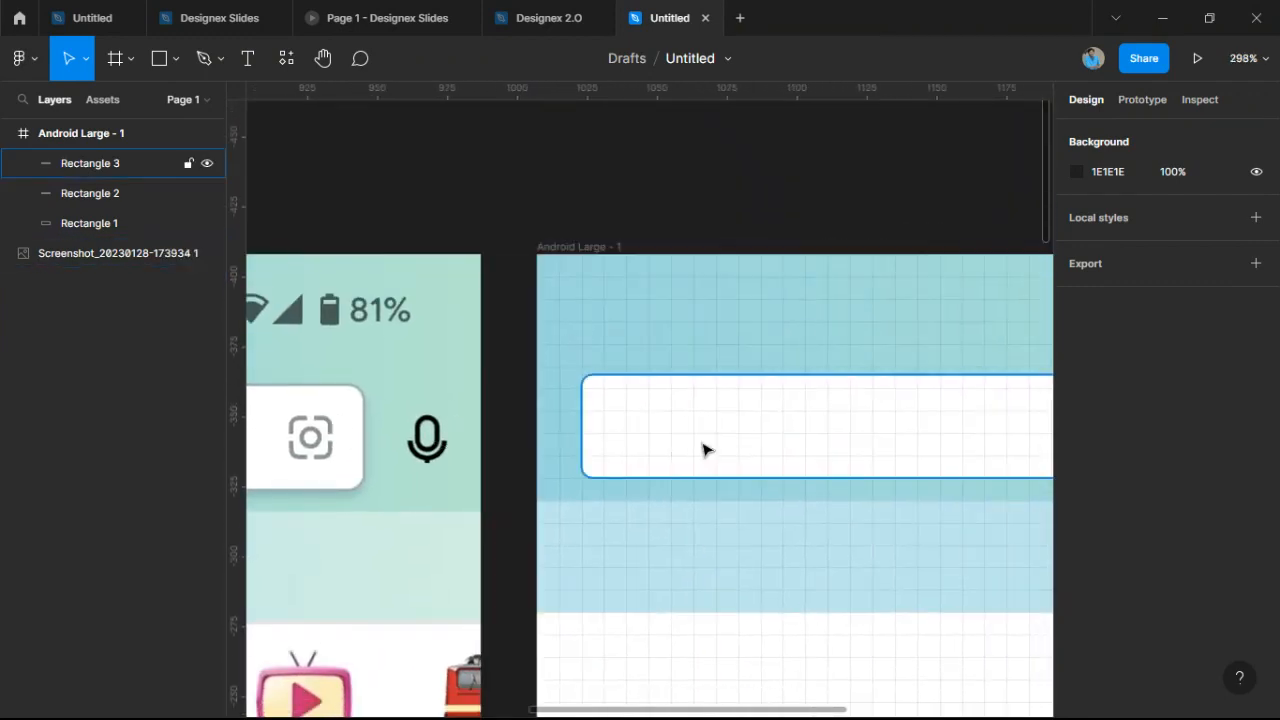
Add a stroke to the search bar in grey-teal 9DABAE sampled from the screenshot's border.
left_click(1256, 587)
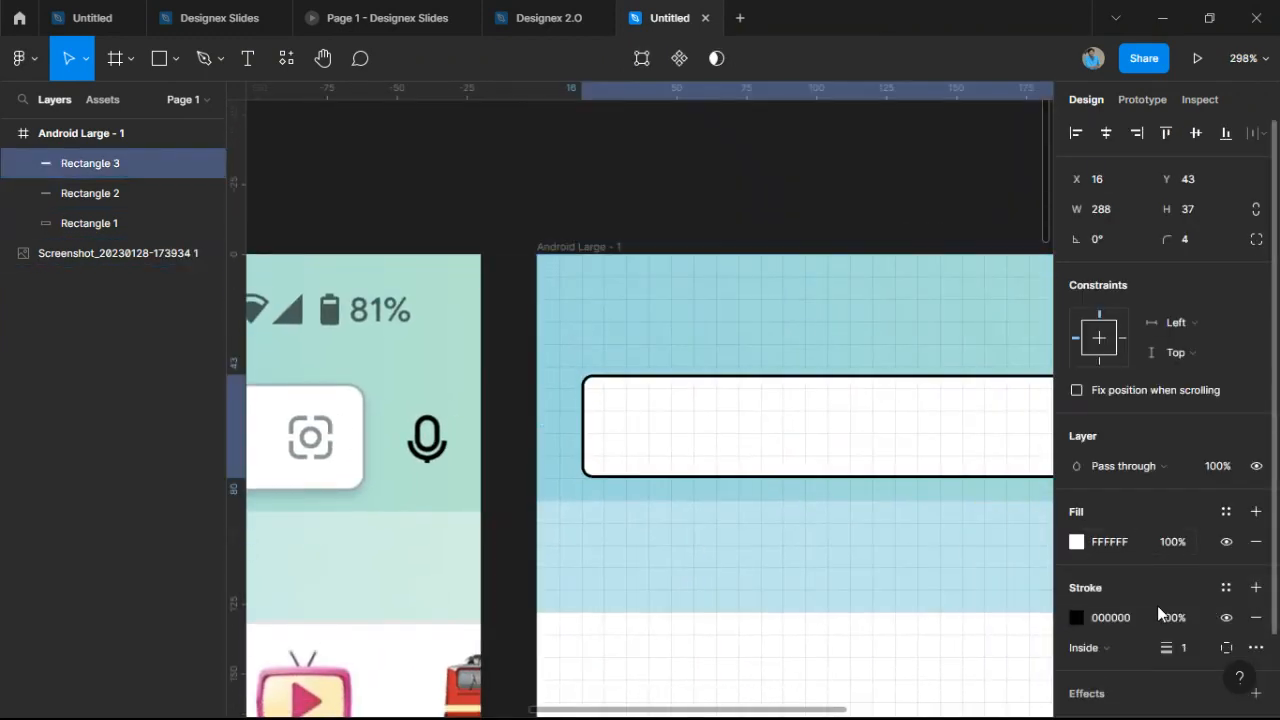
left_click(1077, 617)
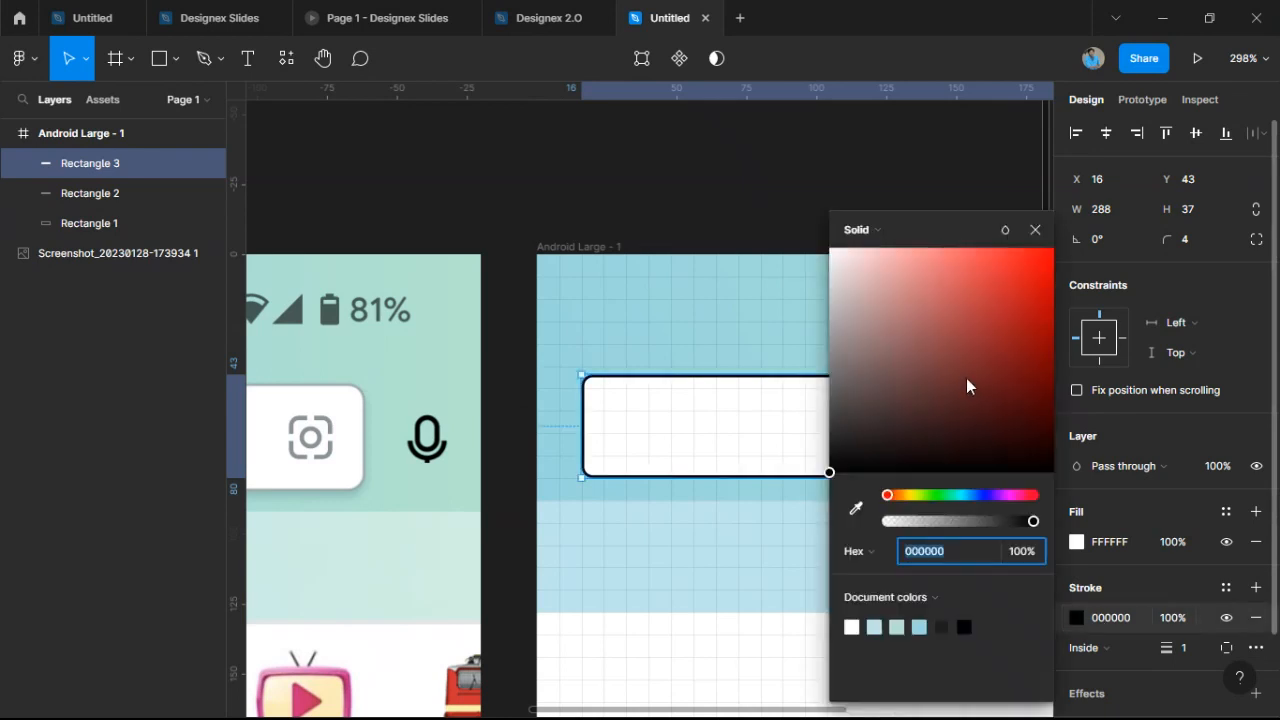
left_click(855, 509)
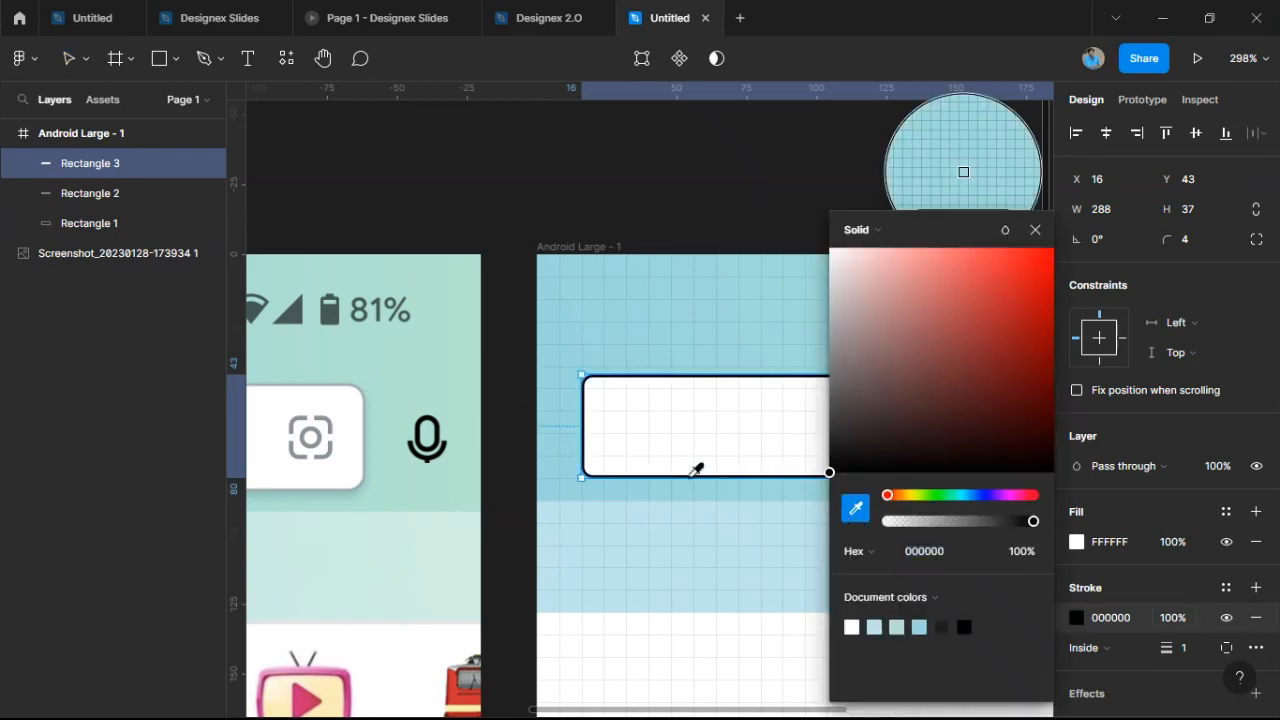
left_click(366, 421)
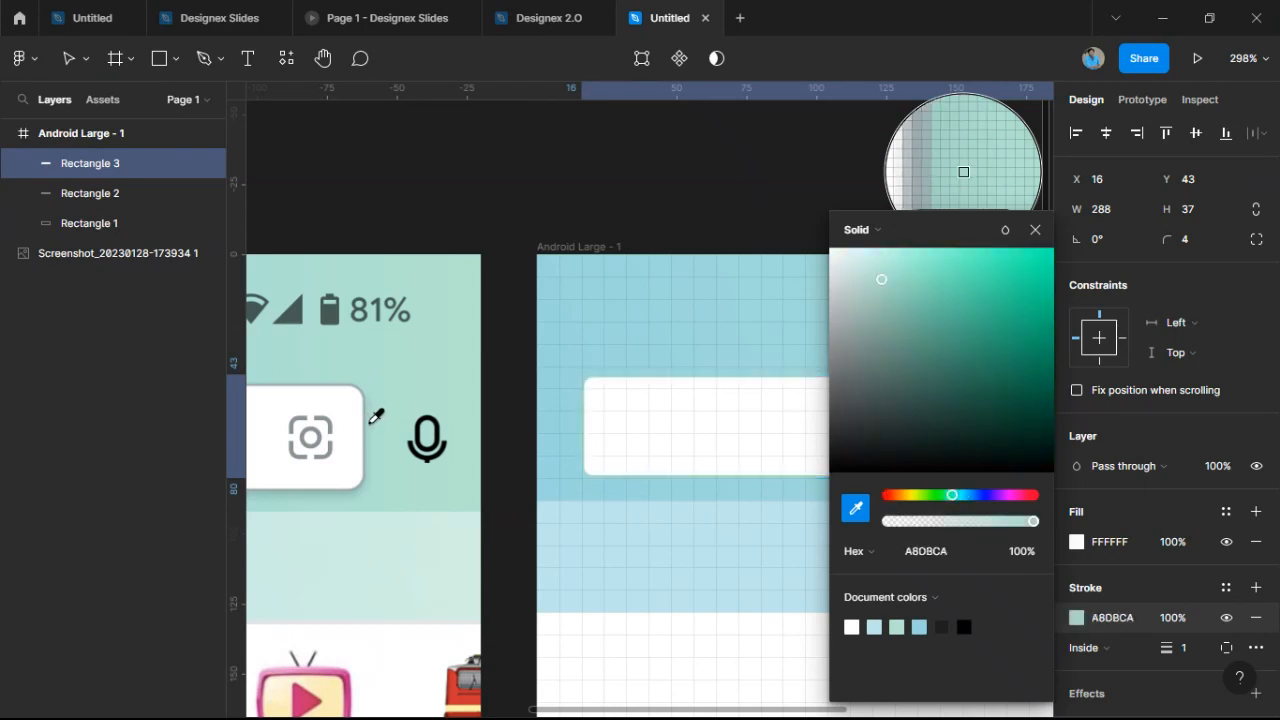
left_click(369, 420)
scroll(367, 428, "up", 5)
scroll(367, 430, "up", 10)
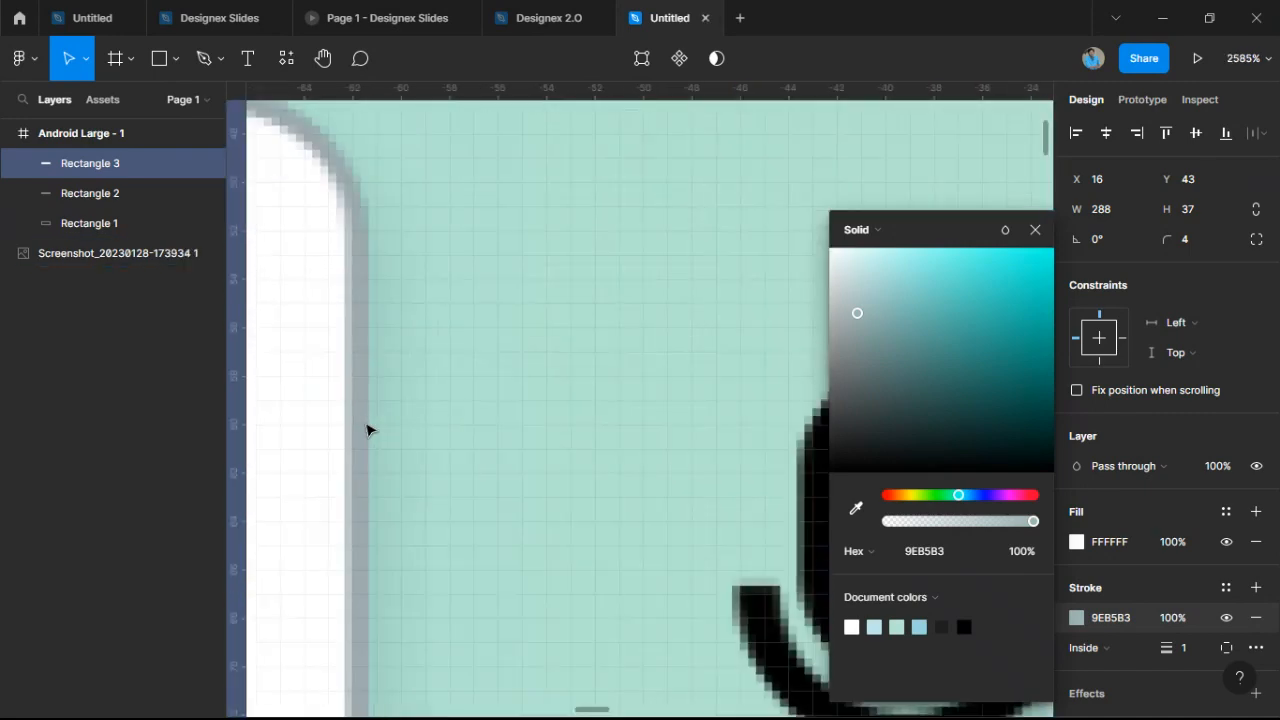
left_click(855, 508)
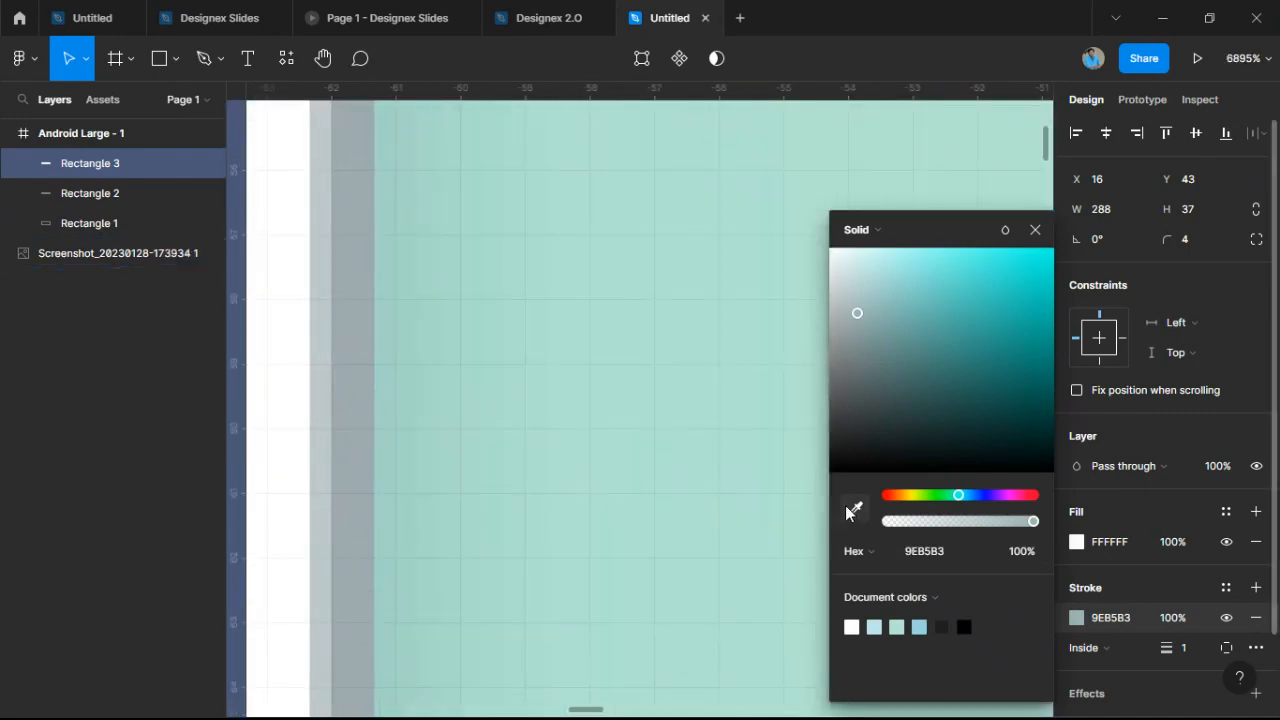
left_click(352, 465)
scroll(410, 456, "down", 10)
scroll(531, 481, "down", 5)
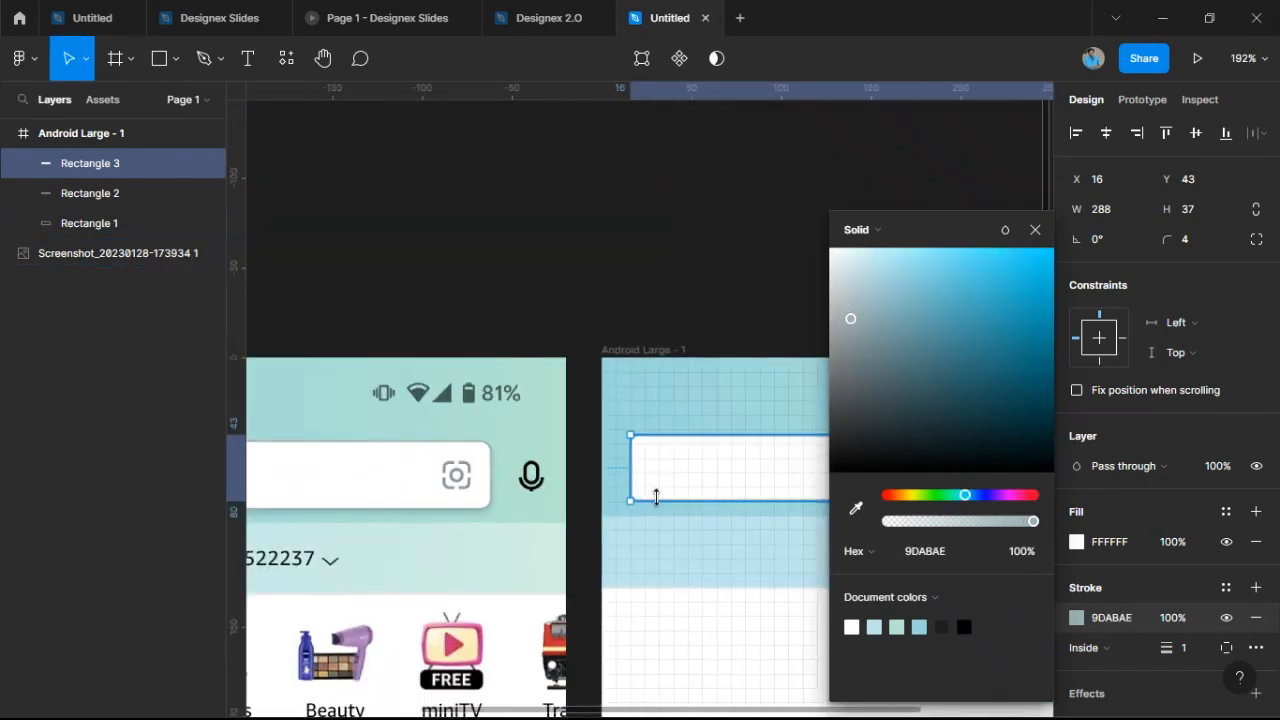
scroll(460, 471, "up", 3)
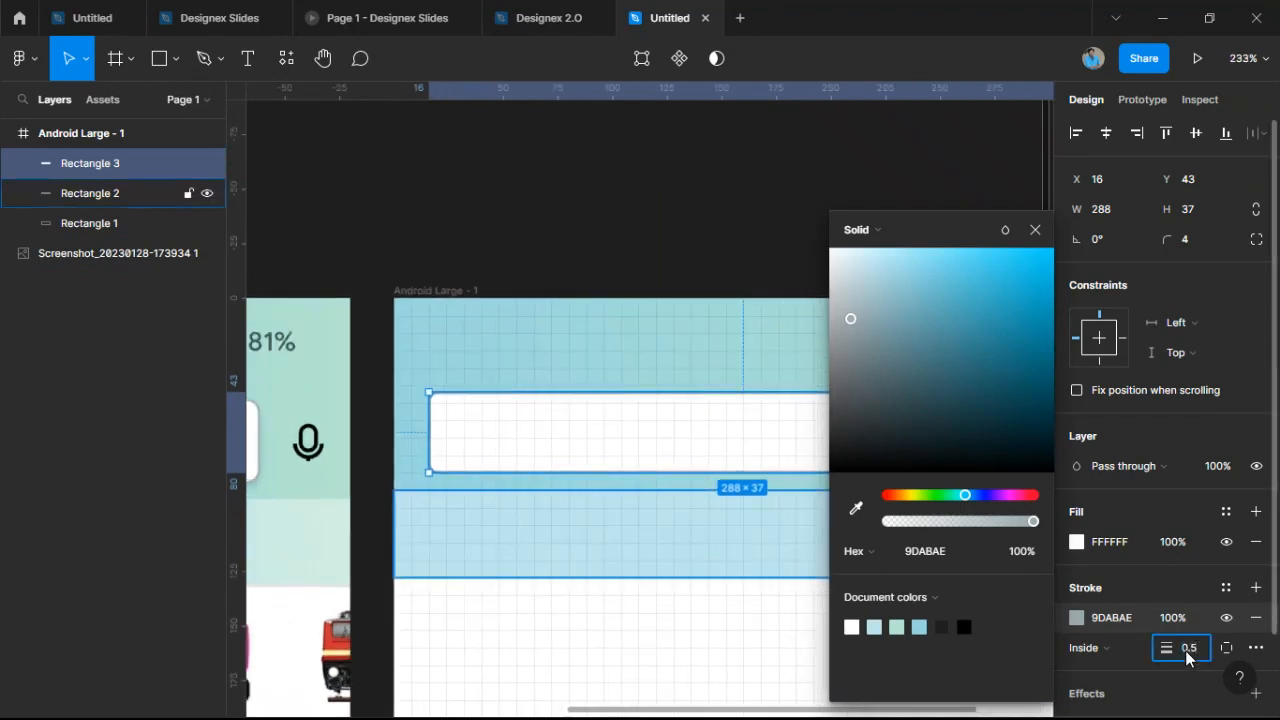
Set the search bar's stroke thickness to 0.6.
key("Return")
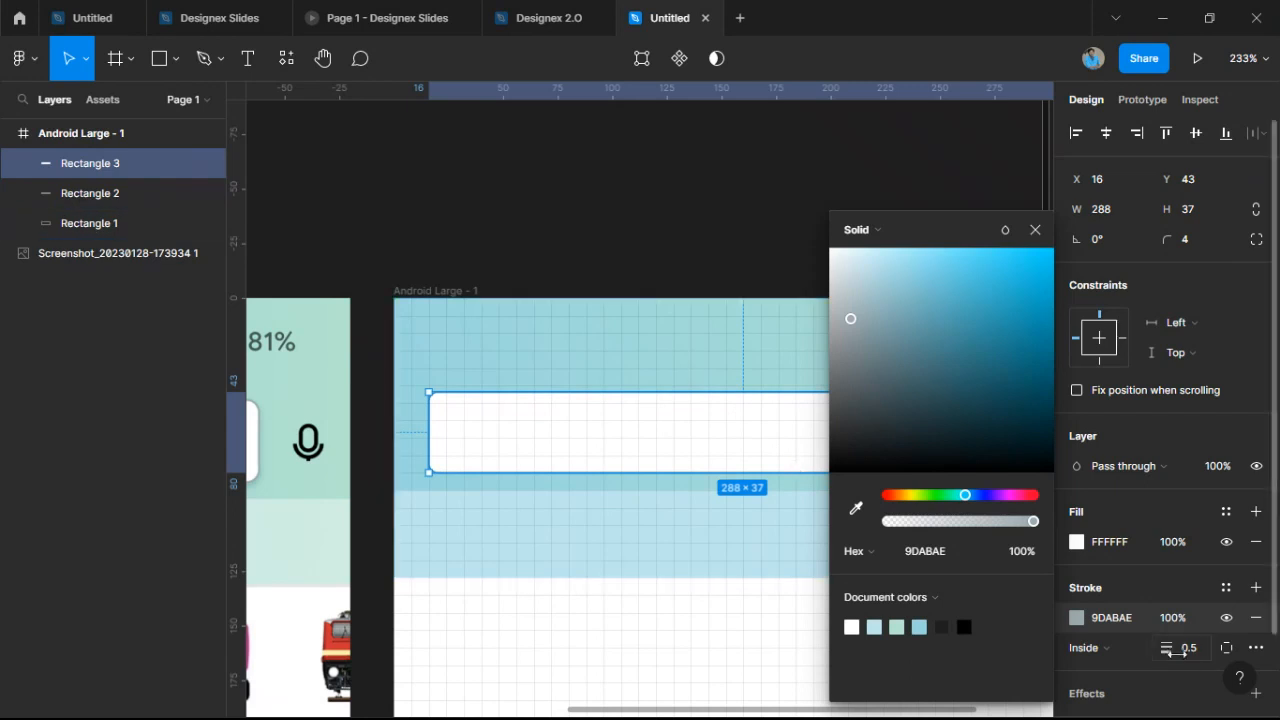
left_click(1201, 648)
key("Return")
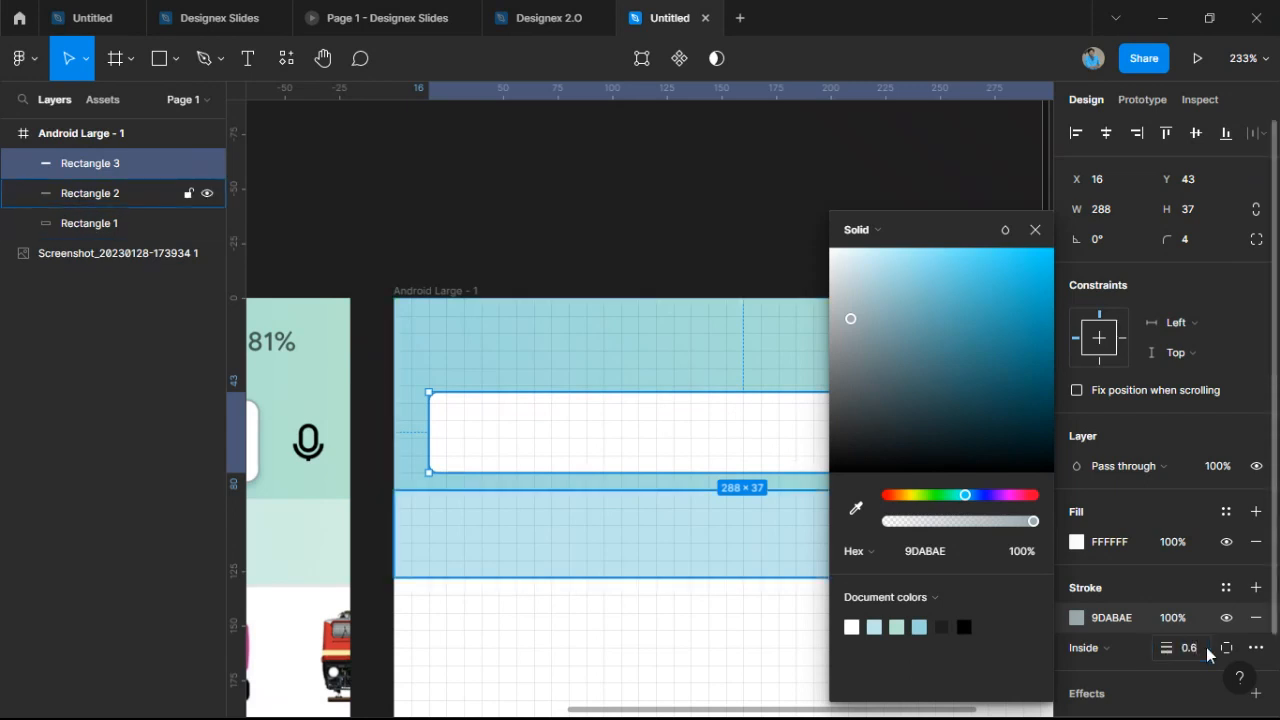
left_click(791, 637)
scroll(743, 615, "down", 3)
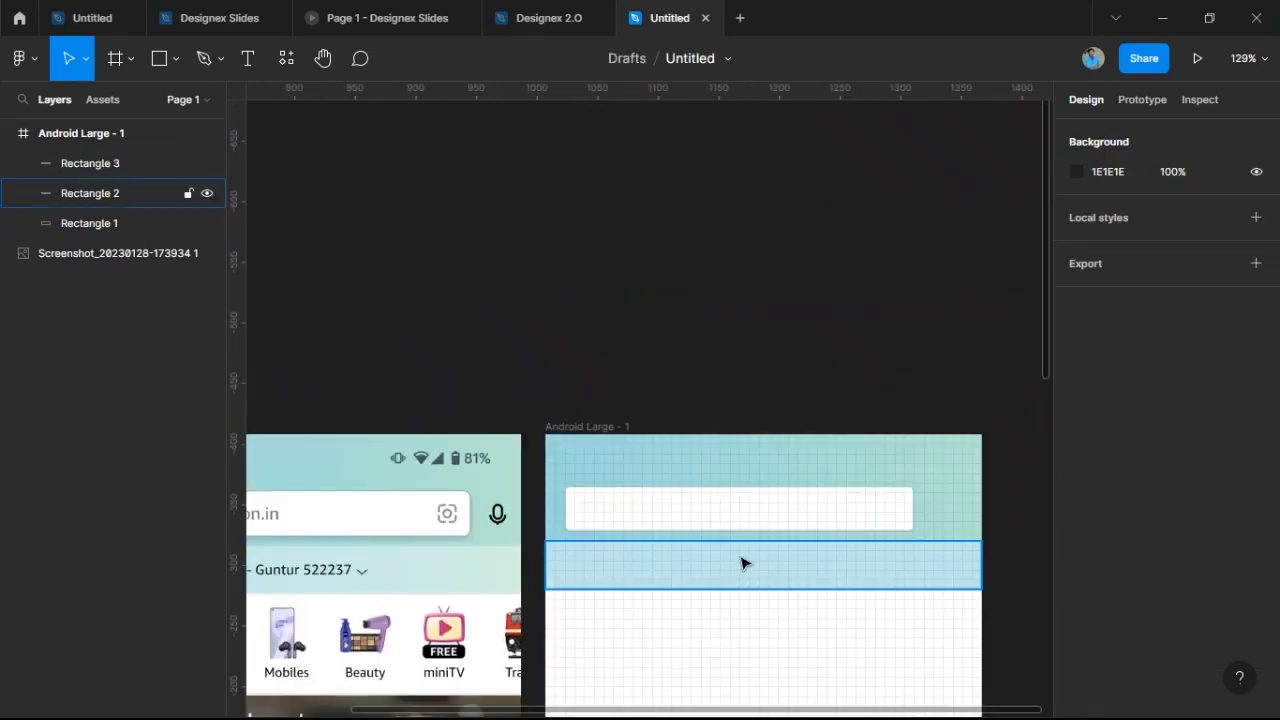
scroll(756, 514, "up", 4)
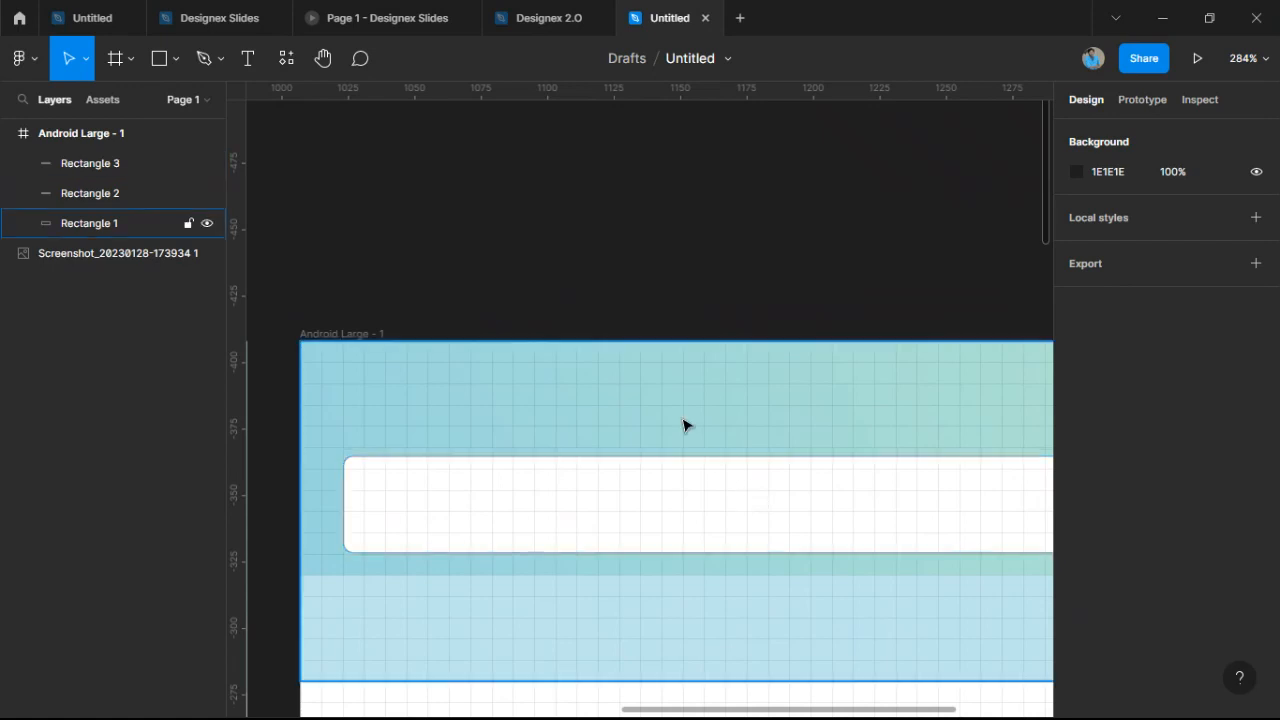
scroll(695, 447, "down", 3)
scroll(686, 489, "down", 3)
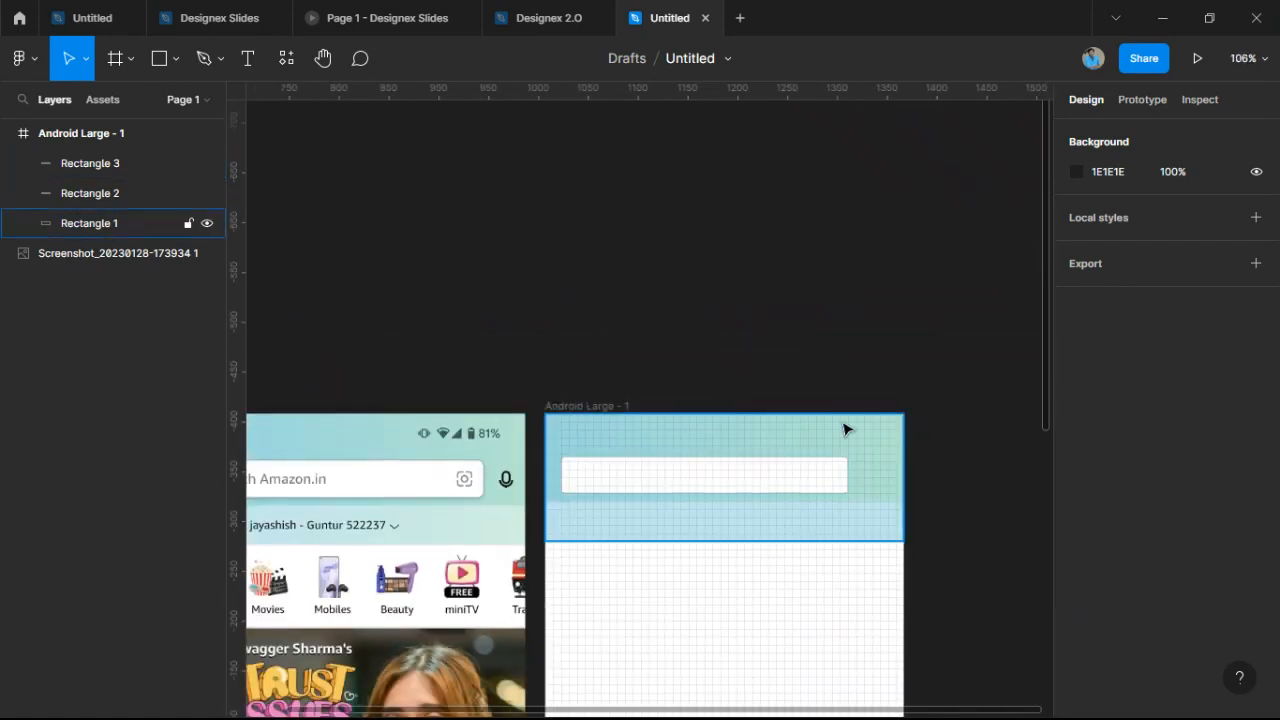
left_click_drag(843, 429, 1081, 311)
left_click(720, 209)
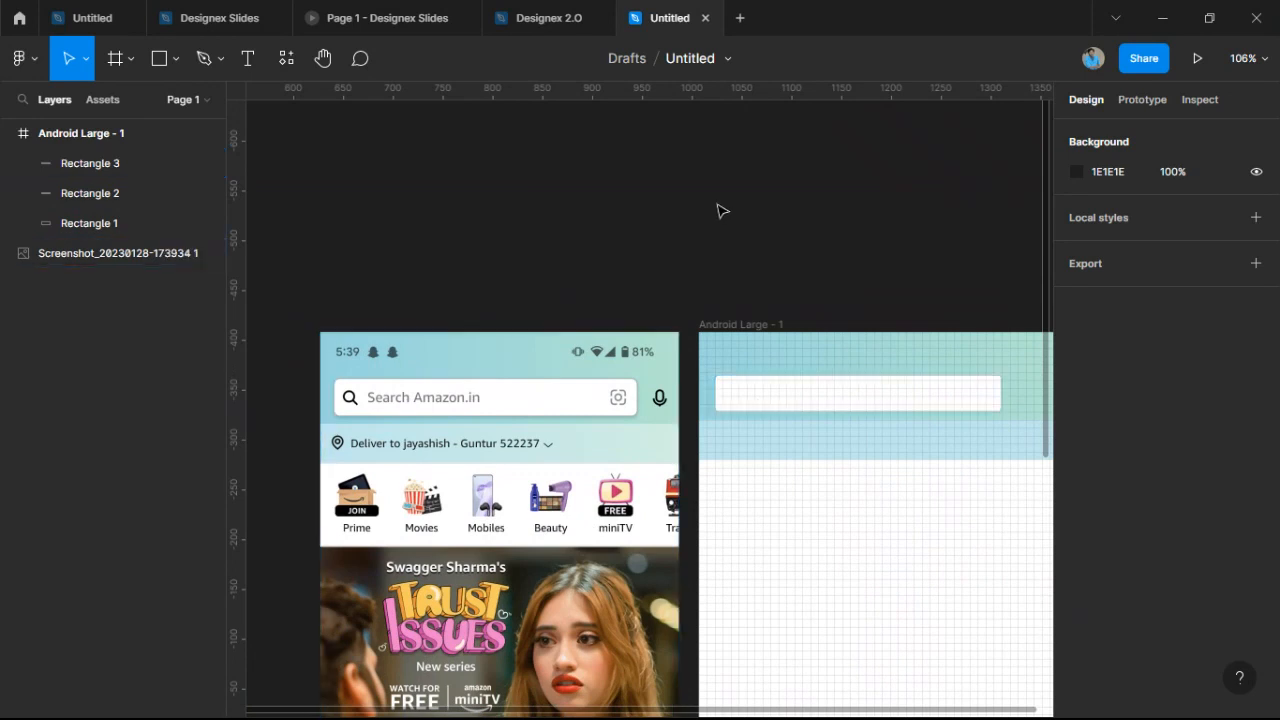
scroll(683, 226, "up", 2)
scroll(683, 226, "right", 2)
left_click(337, 474)
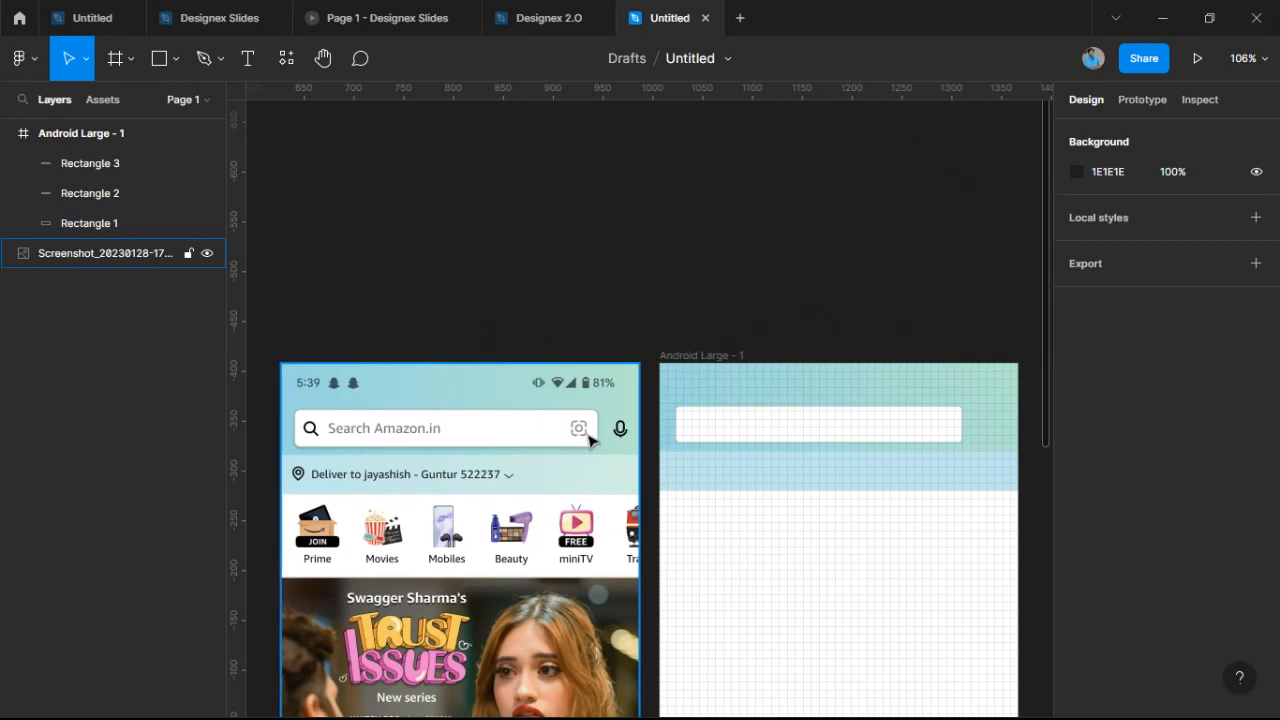
Launch the Iconify plugin from the canvas Plugins menu.
left_click(684, 175)
right_click(684, 181)
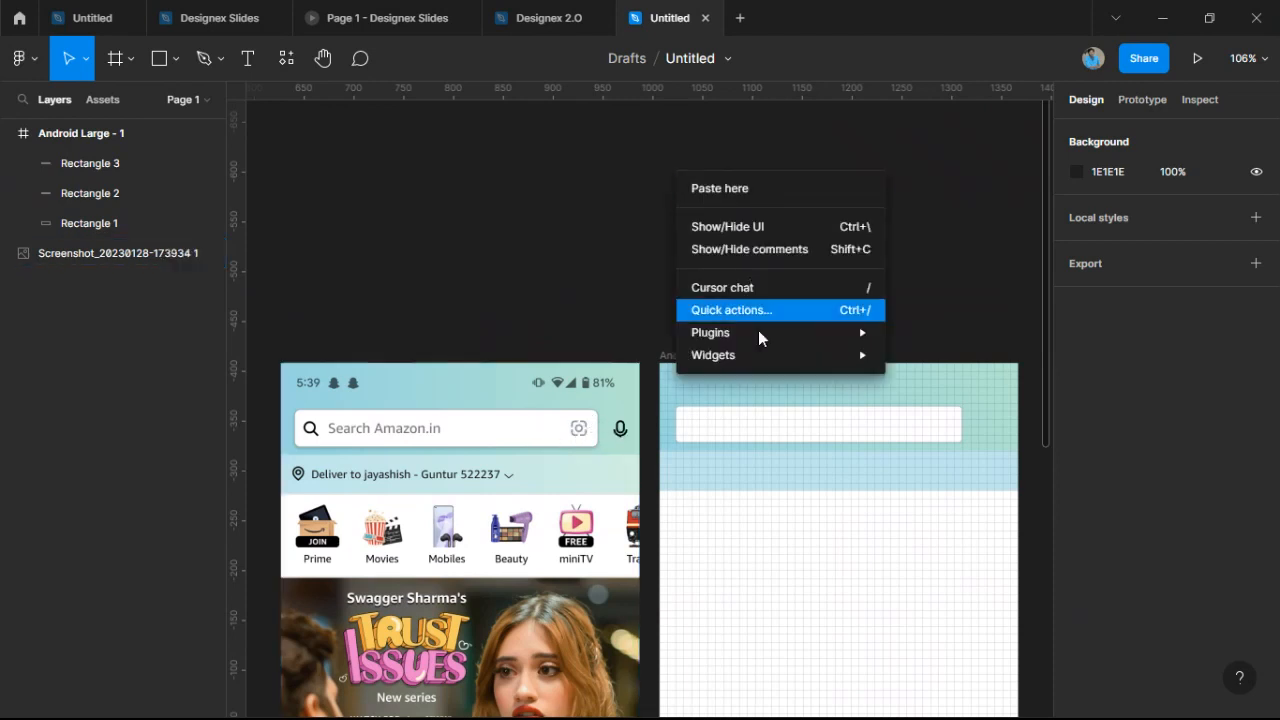
mouse_move(790, 332)
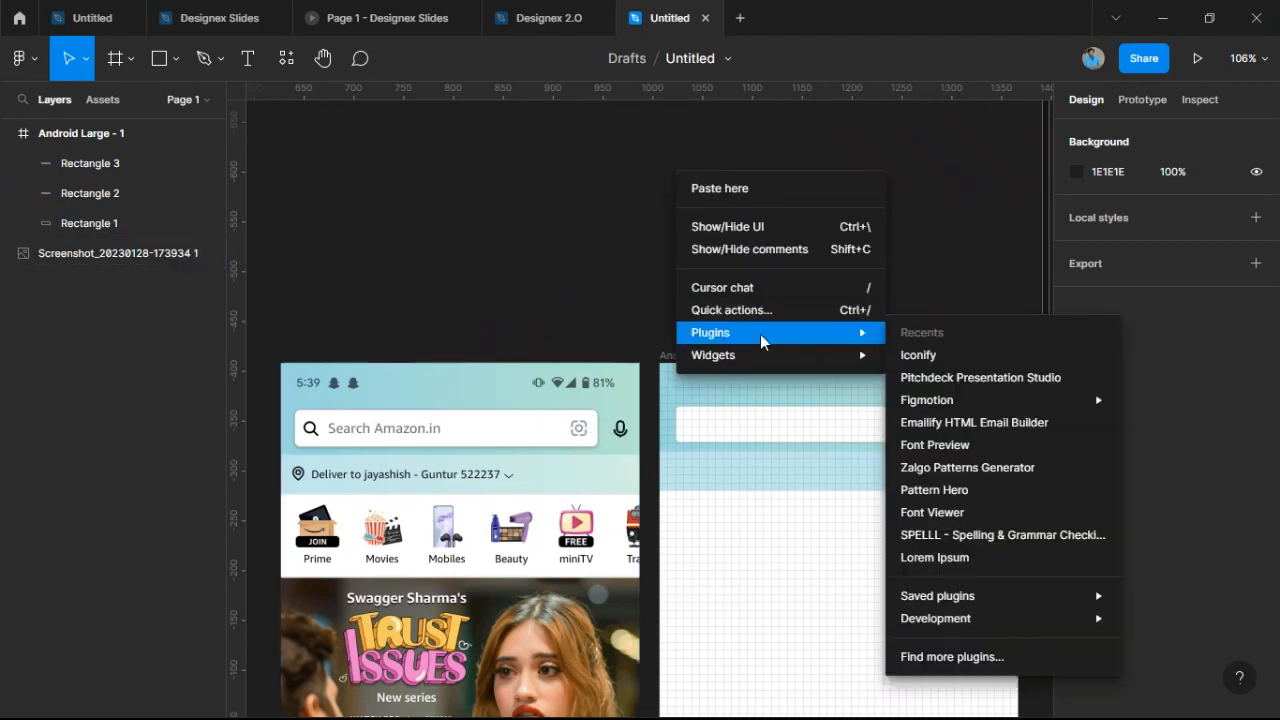
left_click(935, 358)
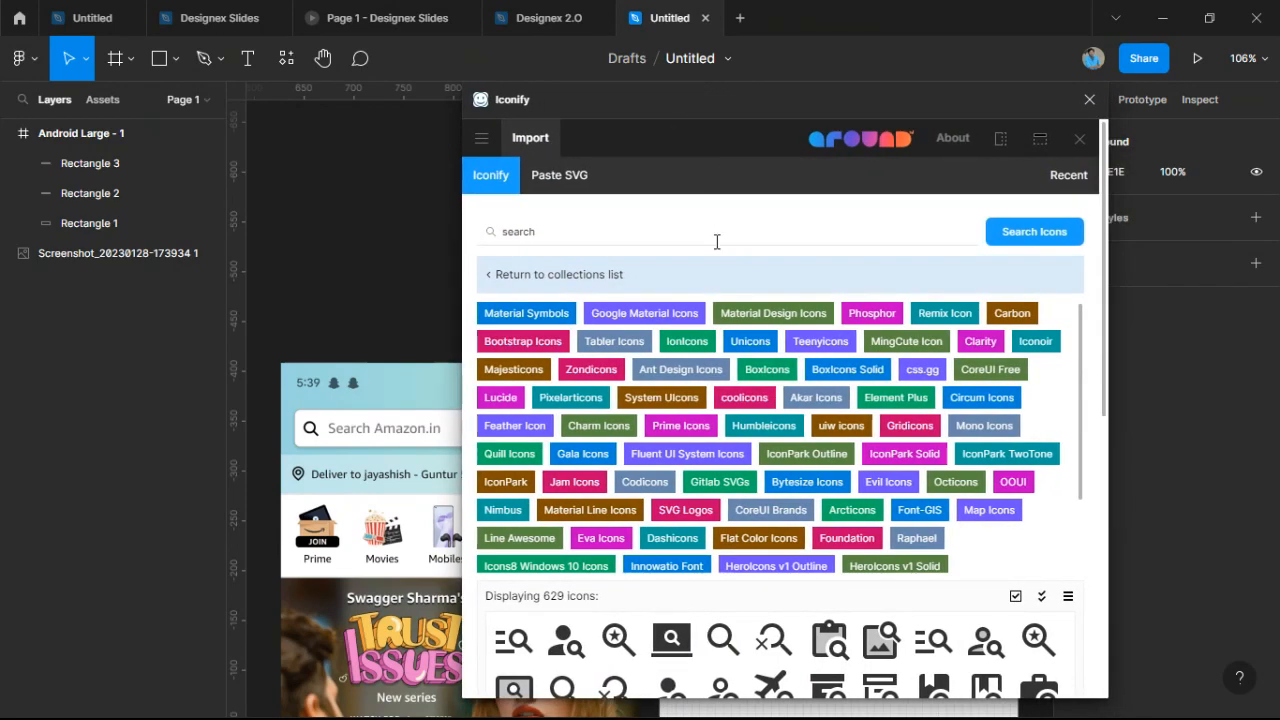
Drag the ri:search-line magnifier icon from page 3 onto the canvas.
scroll(788, 442, "down", 1)
scroll(788, 442, "down", 4)
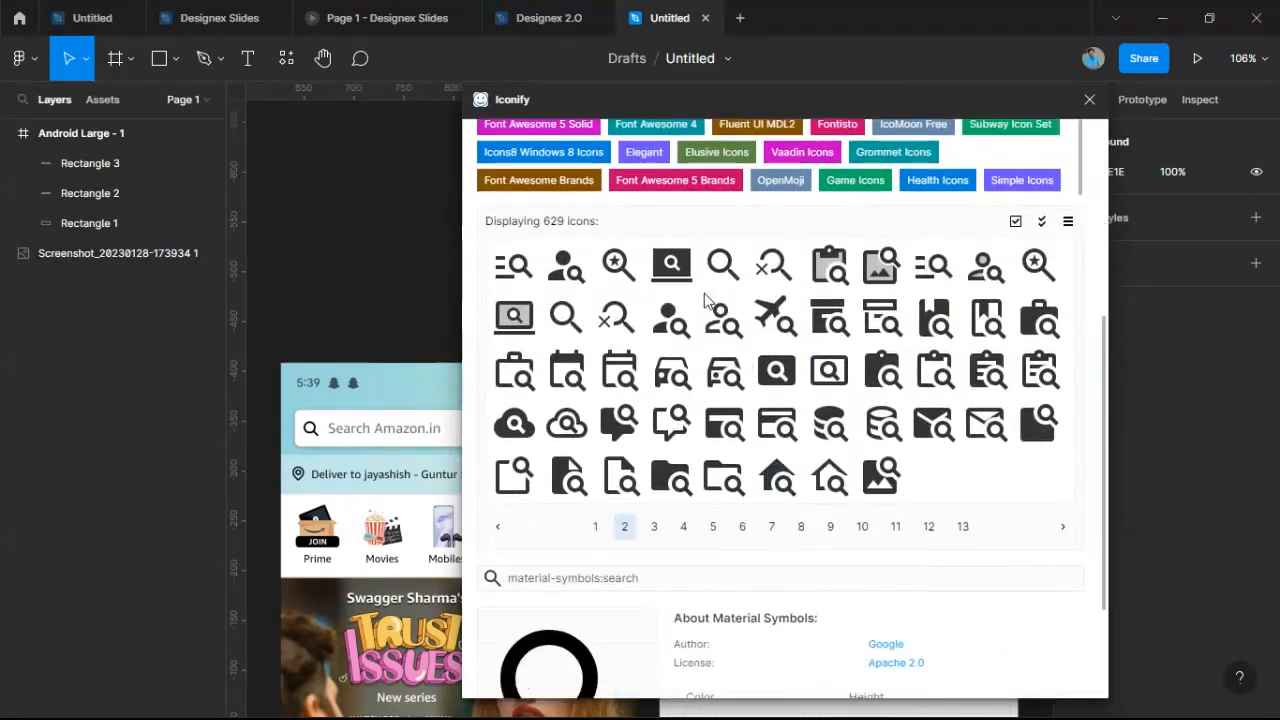
left_click(655, 528)
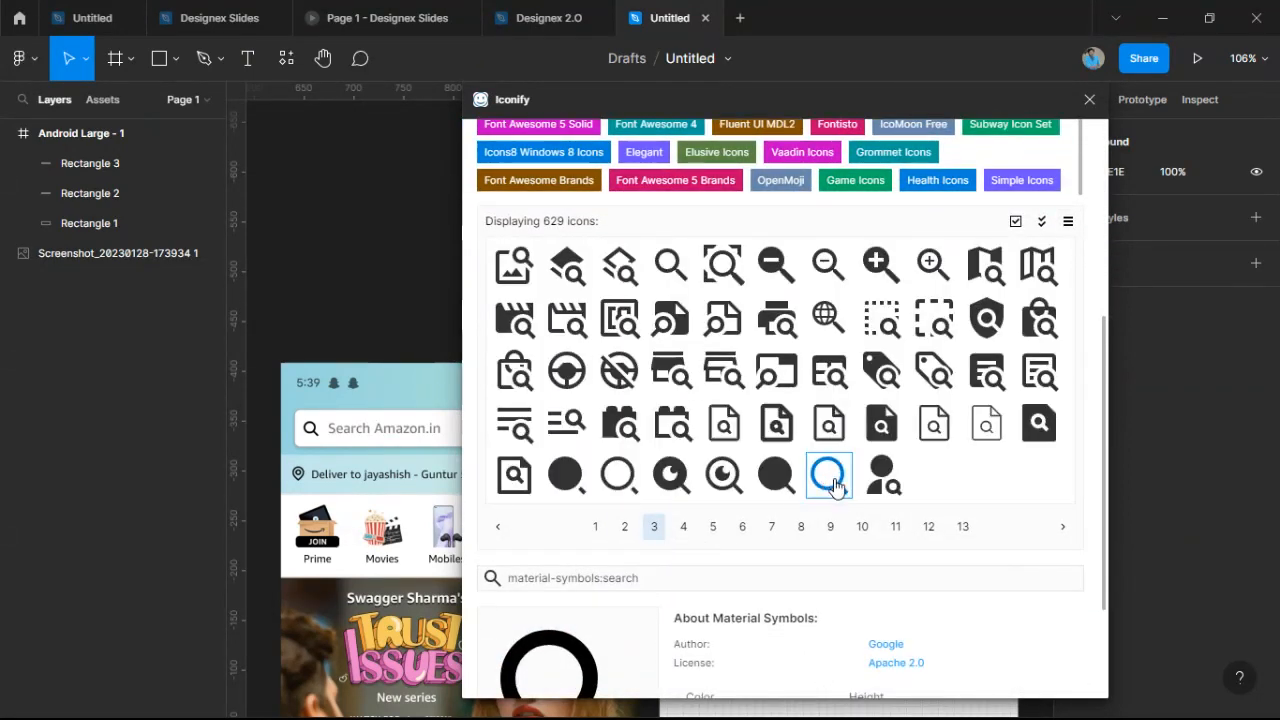
left_click_drag(827, 473, 452, 270)
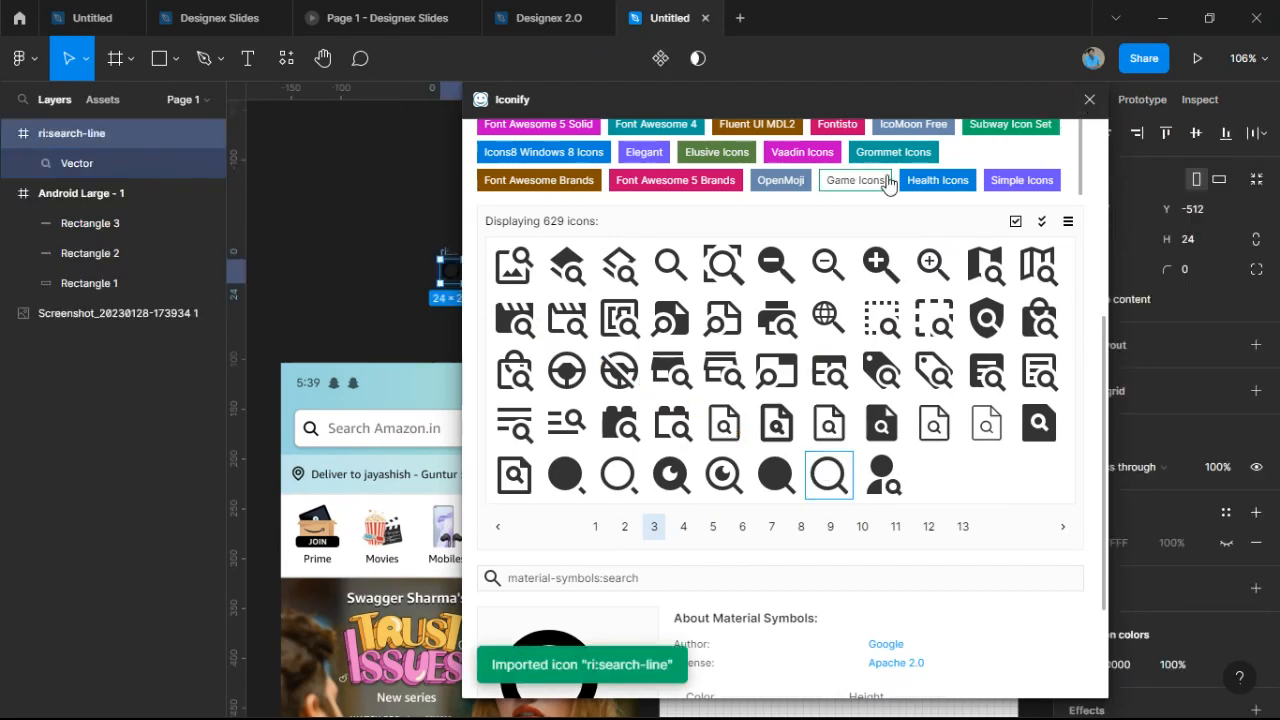
scroll(888, 185, "up", 3)
scroll(724, 266, "up", 4)
left_click_drag(555, 232, 350, 240)
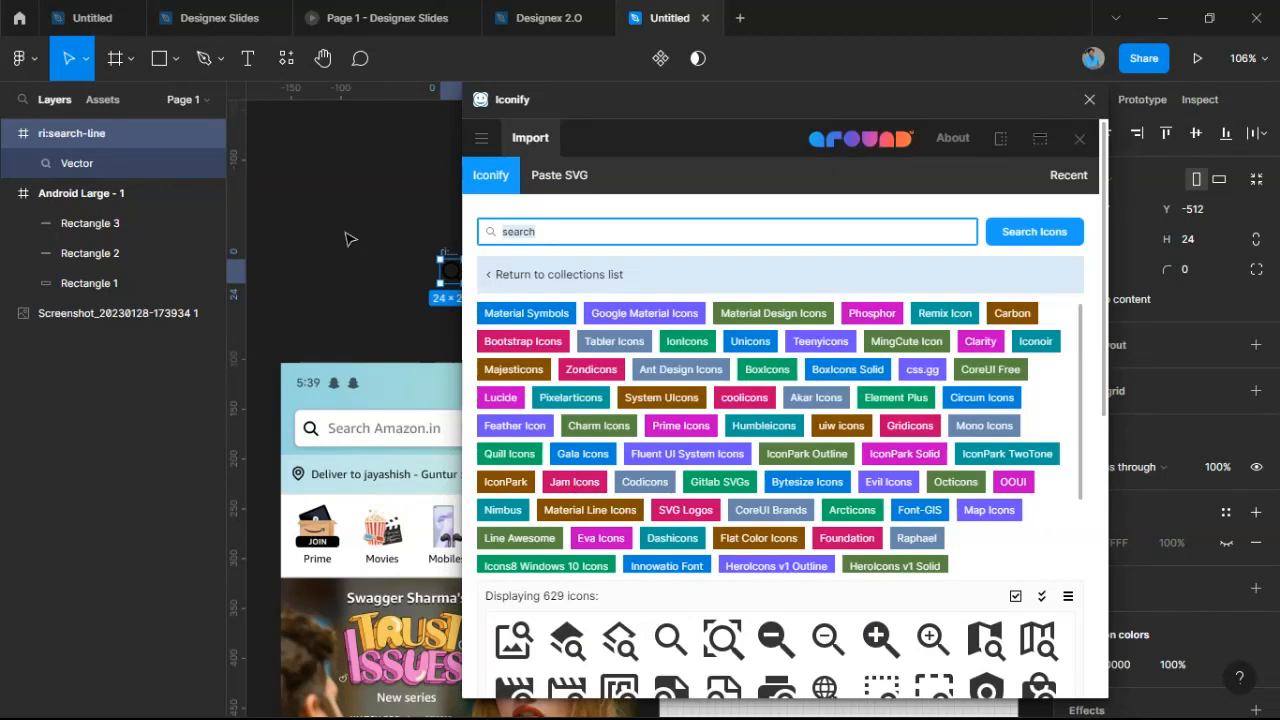
Search Iconify for 'scanner' and drag the document-scanner icon onto the canvas.
type("scanner")
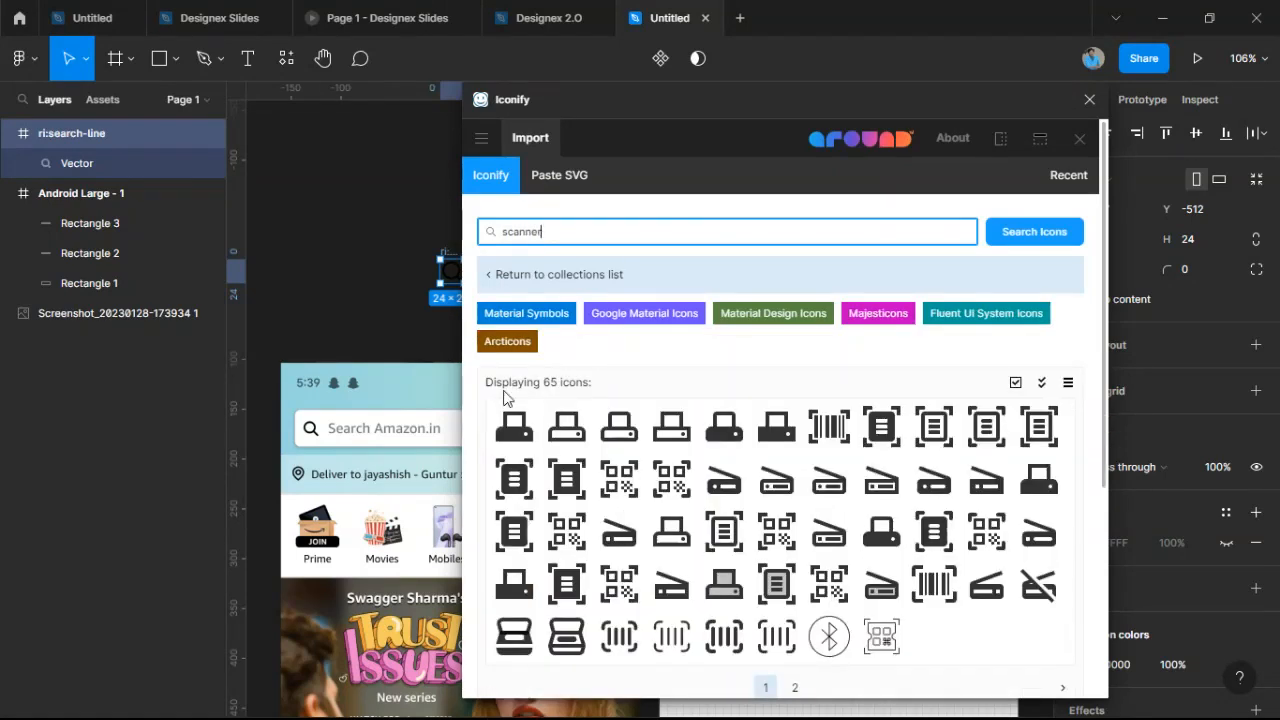
left_click_drag(888, 99, 1042, 97)
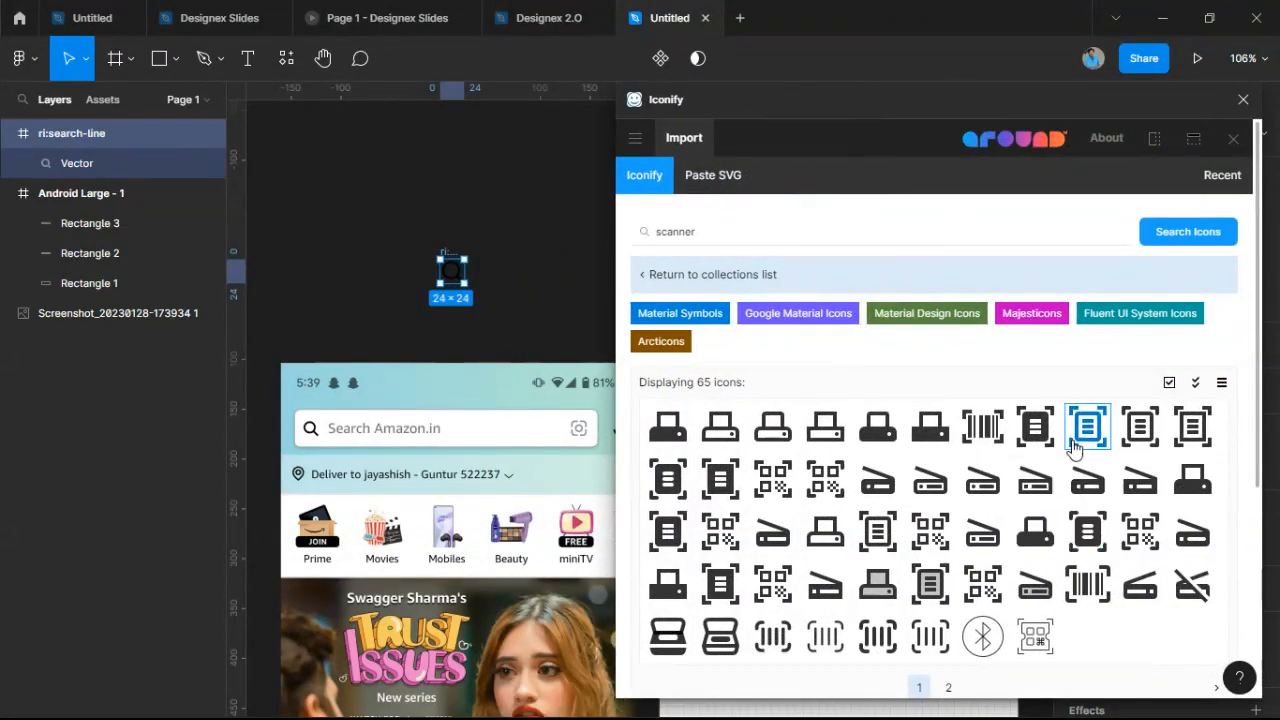
left_click_drag(1097, 440, 536, 270)
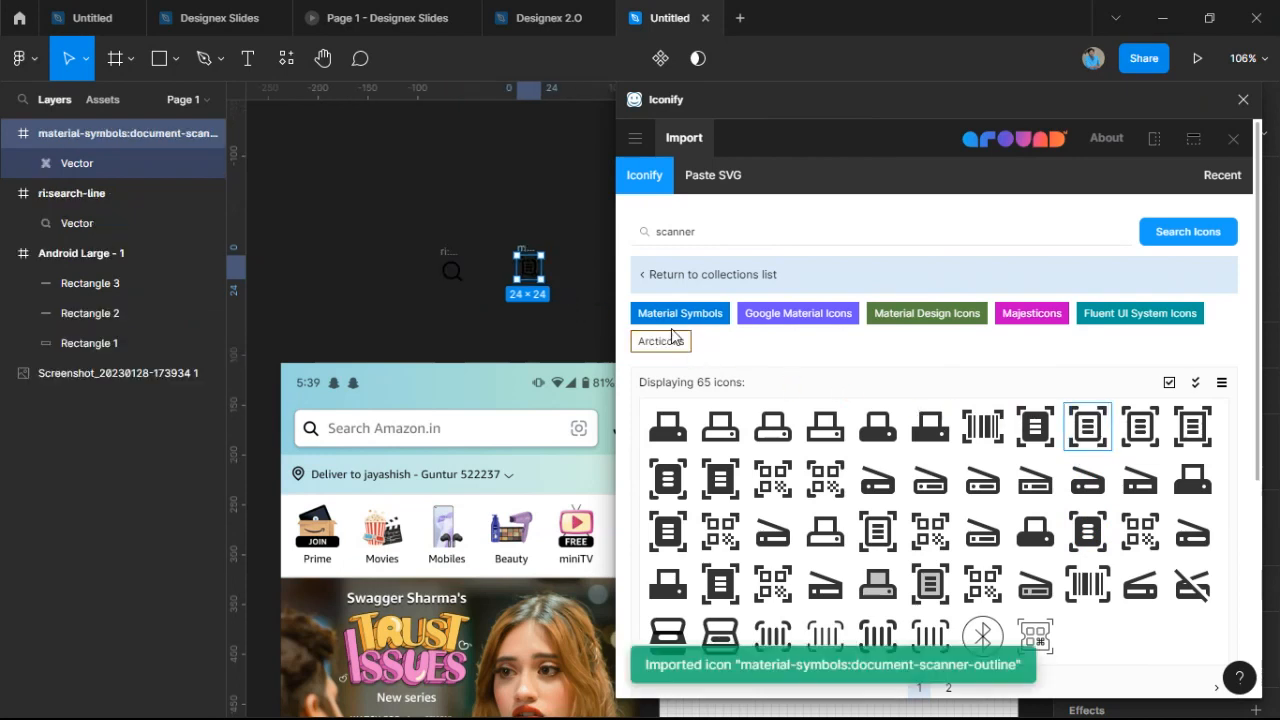
Search for a mic icon, drag the outlined ic:baseline-mic-none icon out, and close Iconify.
double_click(751, 231)
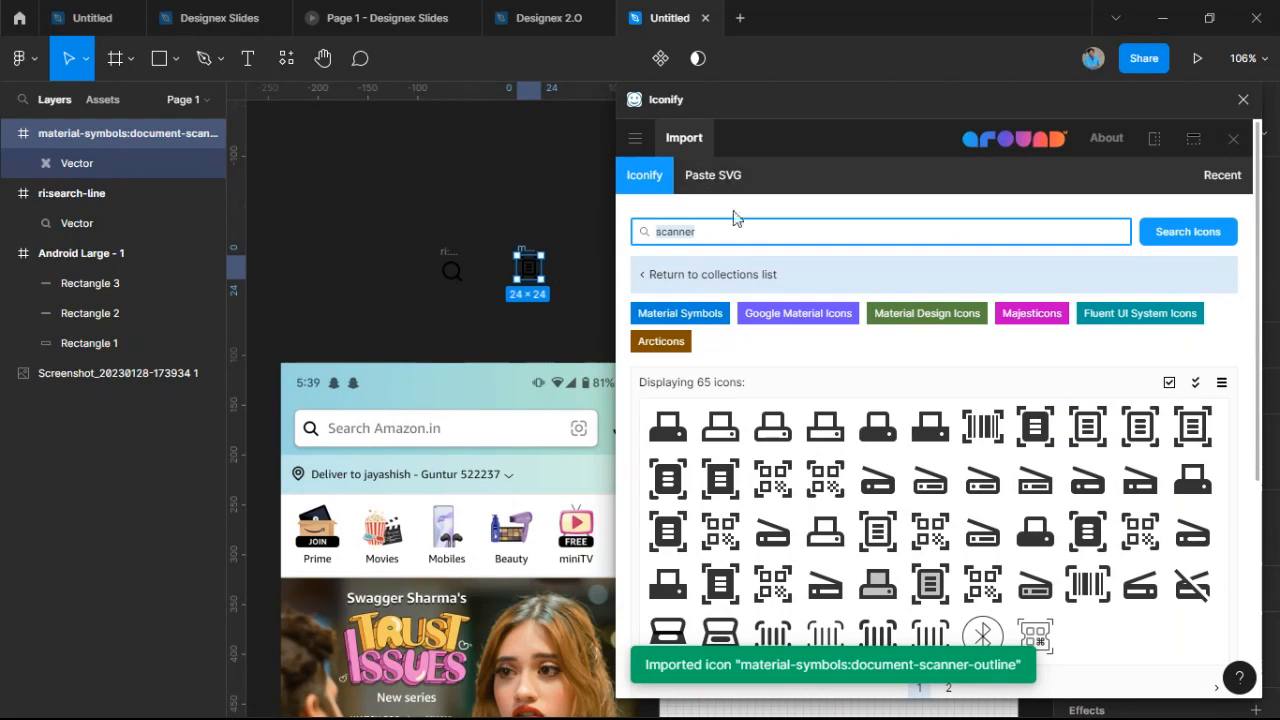
type("mic")
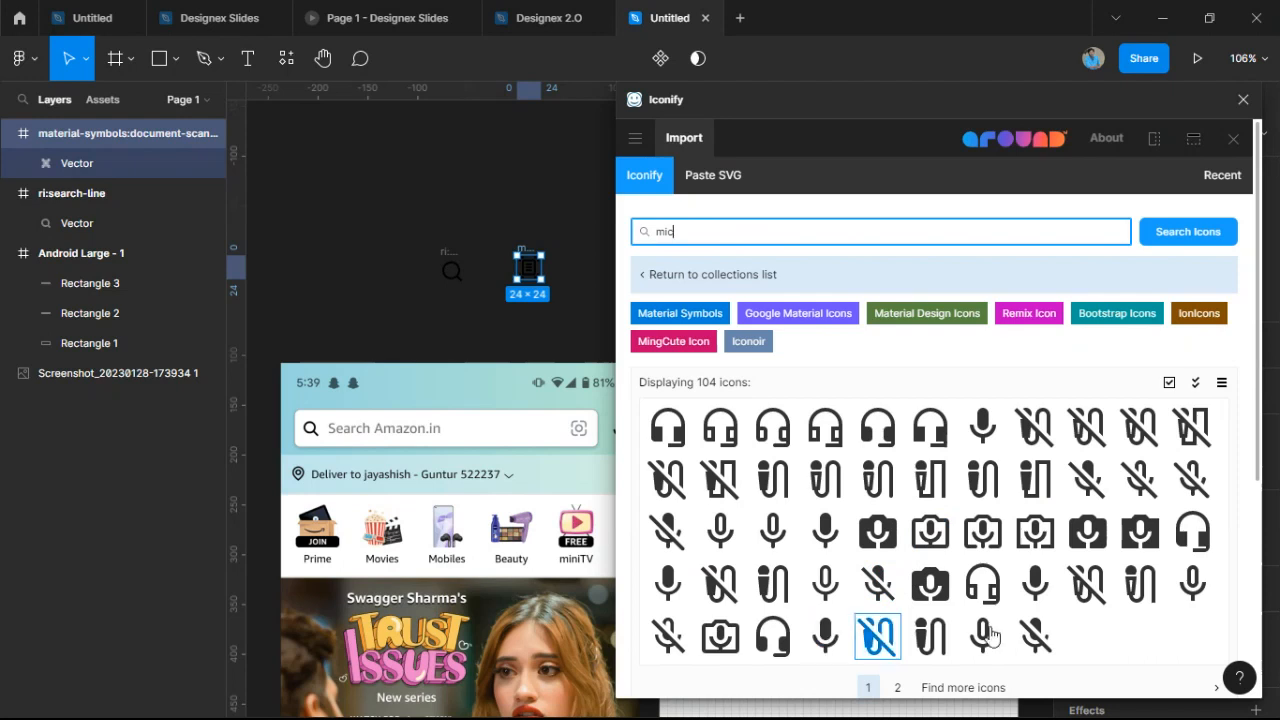
left_click(815, 590)
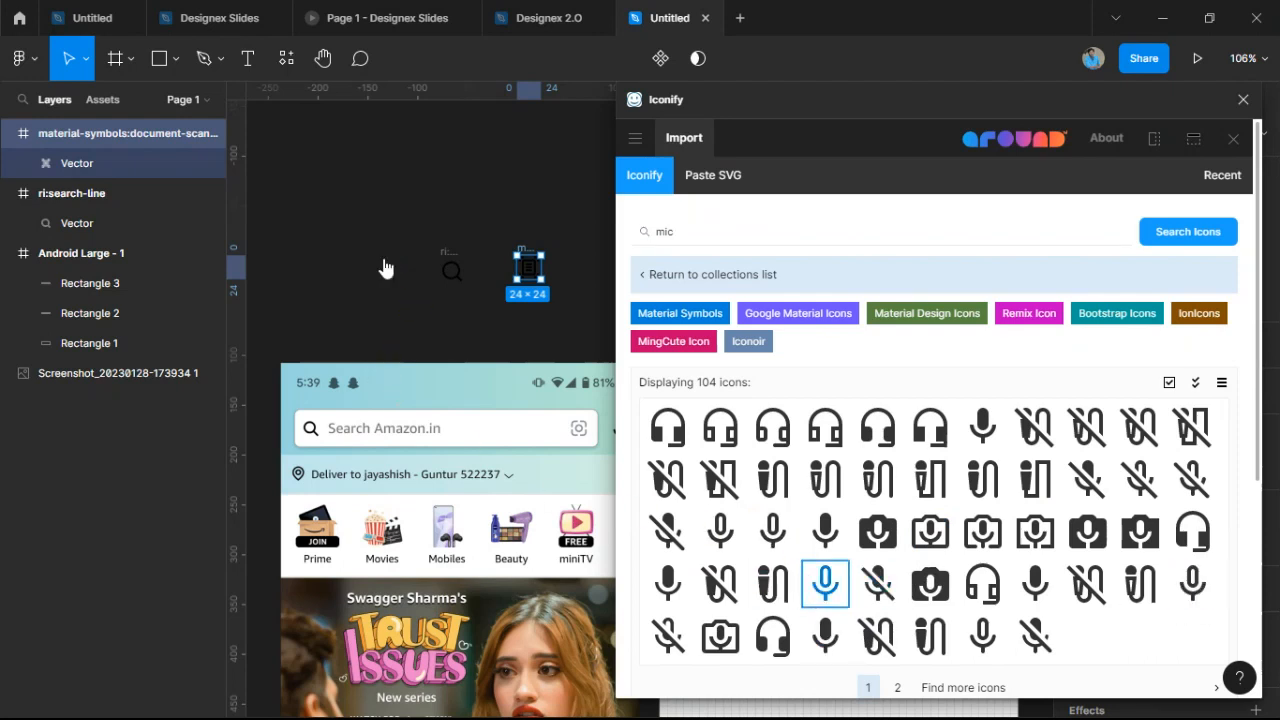
left_click_drag(386, 268, 389, 260)
left_click(1244, 100)
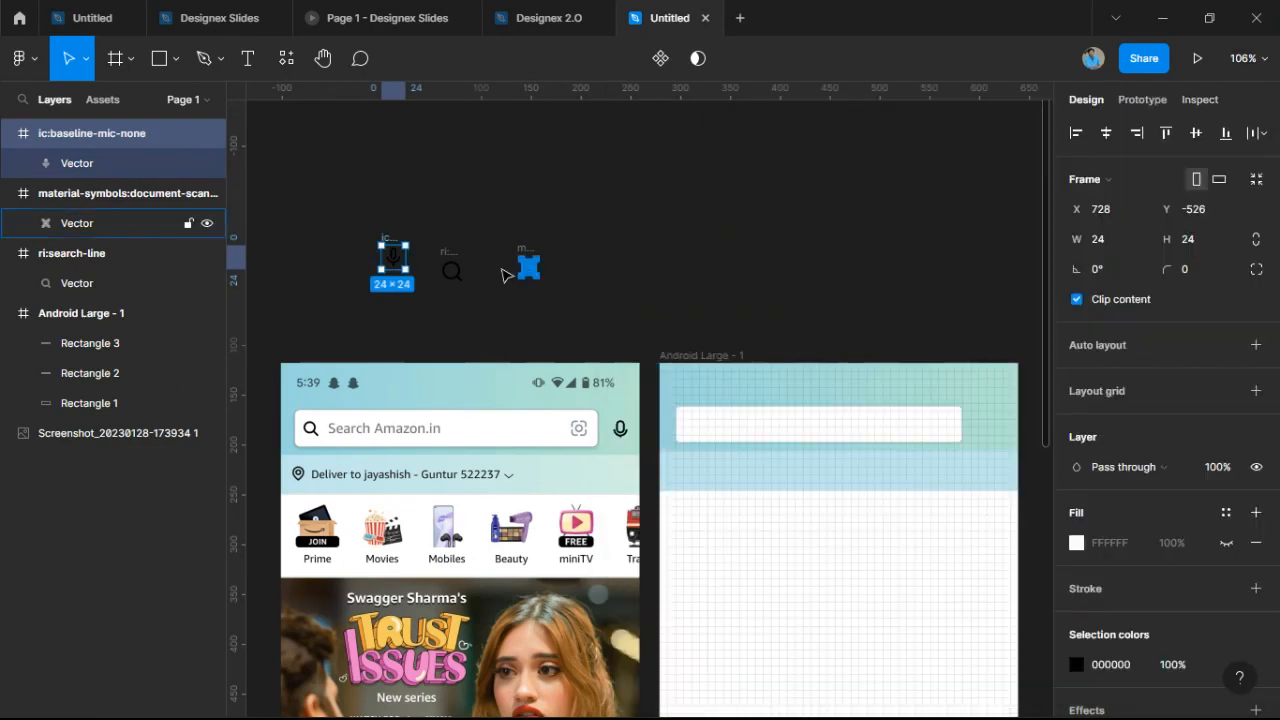
Align the three imported icons on their centres and move them beside the Android frame.
left_click_drag(324, 206, 638, 318)
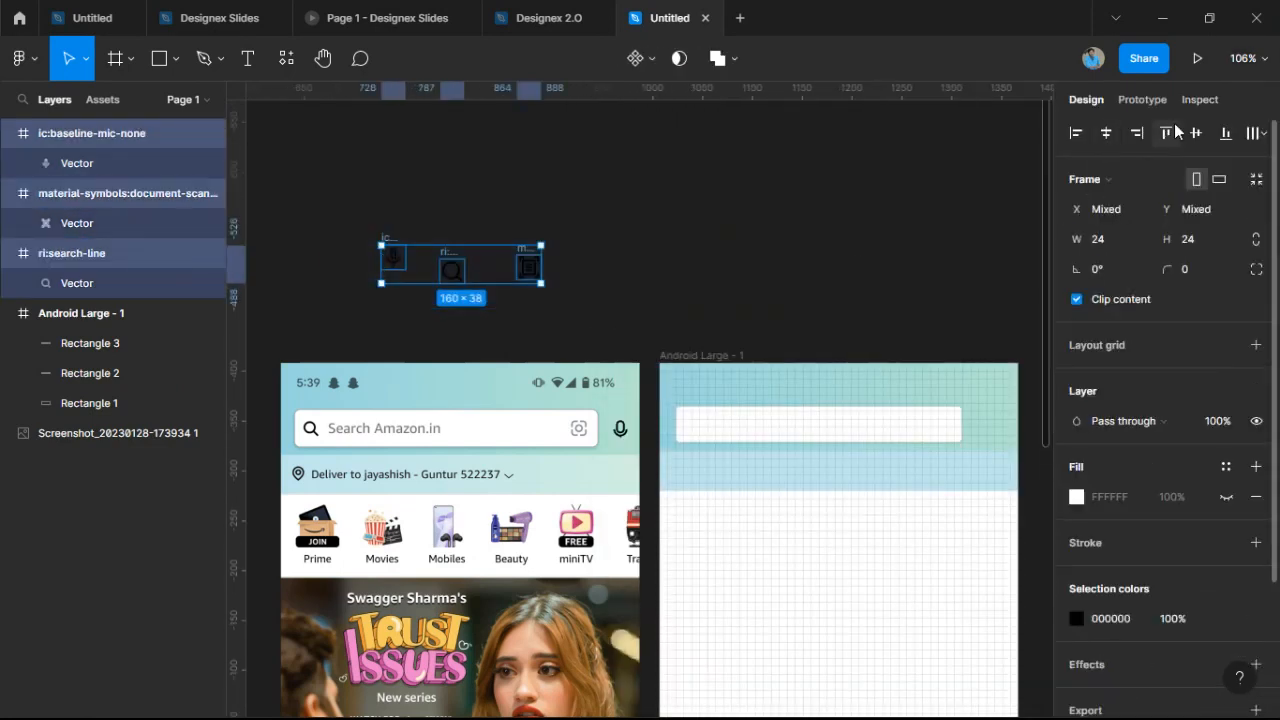
left_click(1196, 132)
left_click_drag(468, 270, 854, 323)
Drag the microphone icon next to the search bar's right end.
left_click(785, 304)
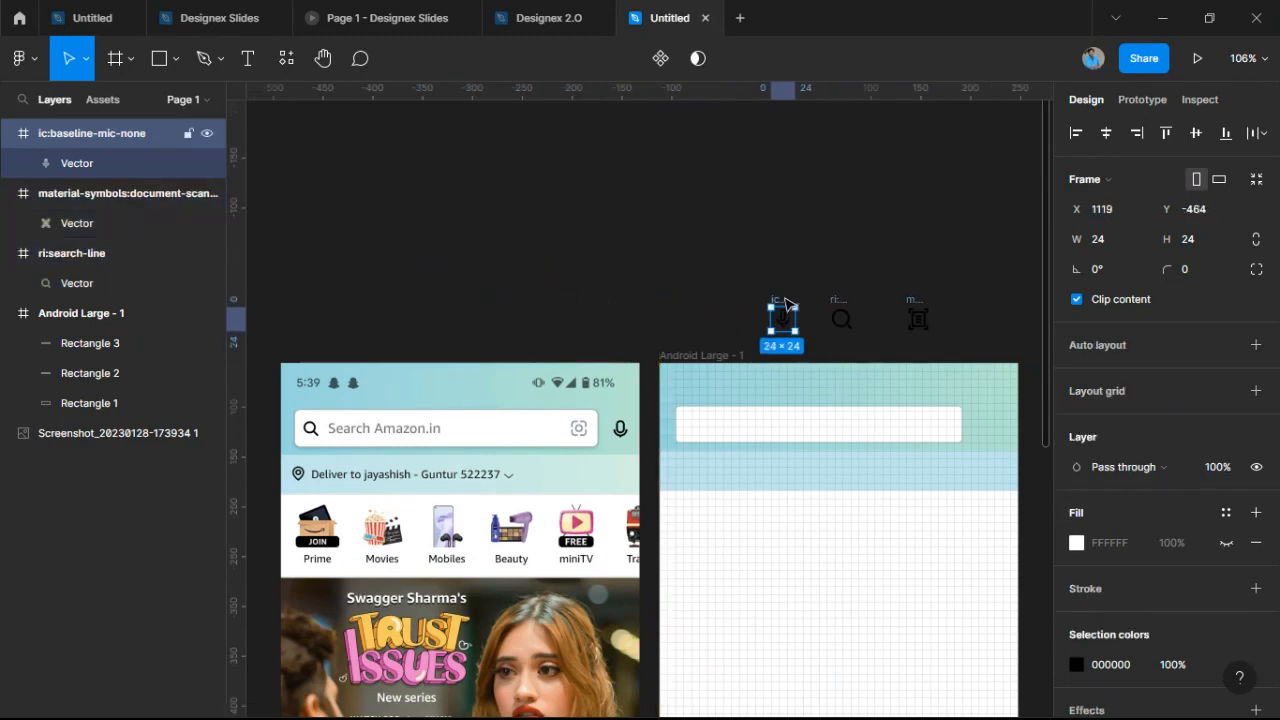
left_click_drag(785, 304, 994, 432)
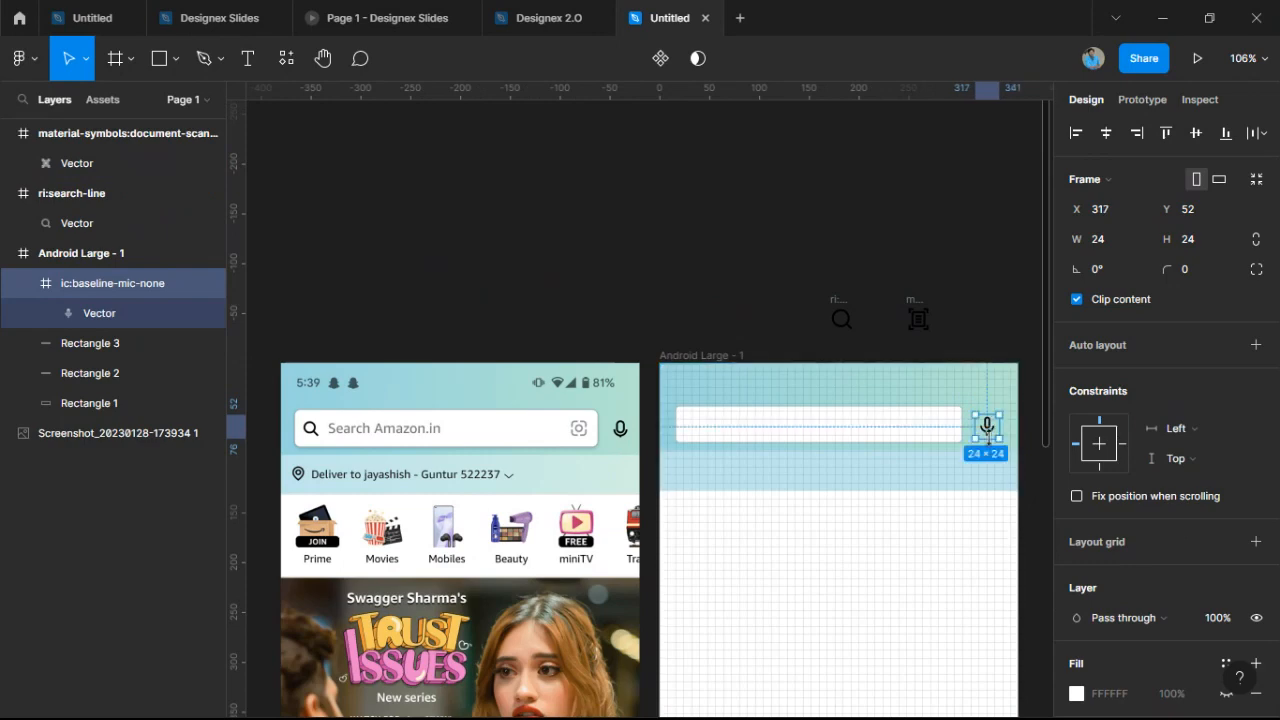
scroll(997, 436, "up", 2)
scroll(997, 436, "up", 5)
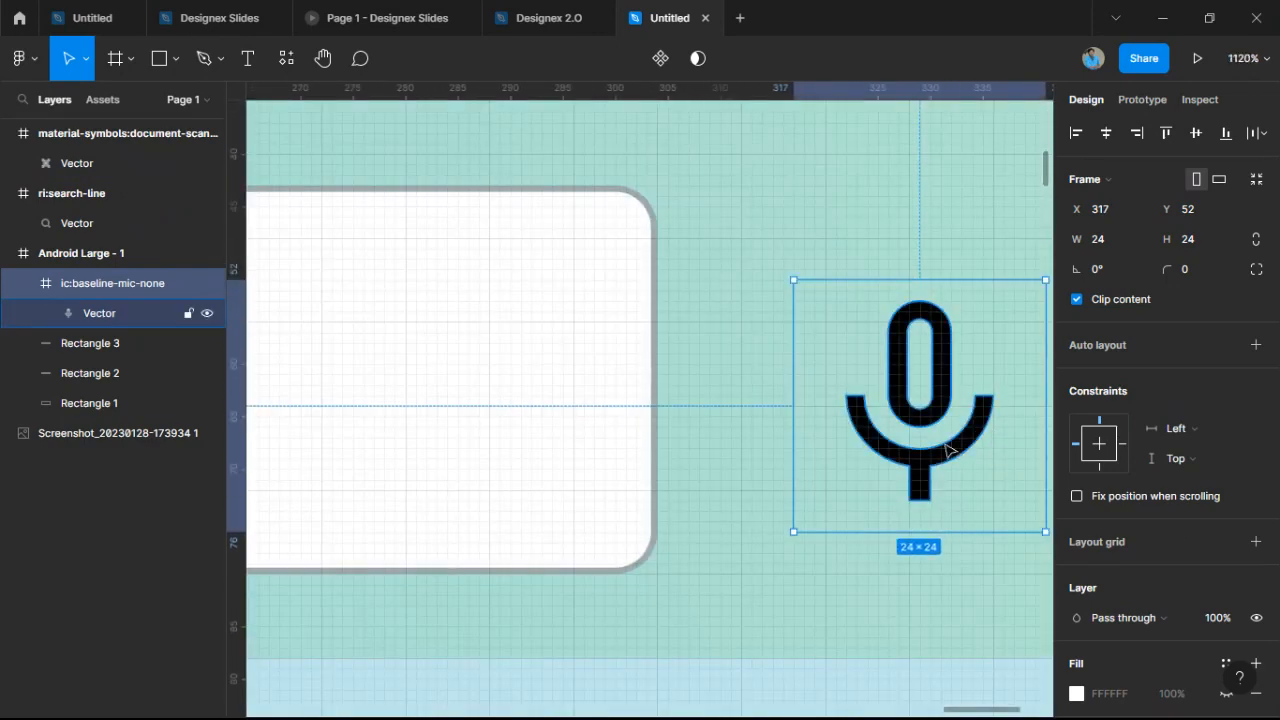
scroll(994, 437, "down", 1)
scroll(852, 491, "down", 1)
left_click_drag(860, 490, 888, 462)
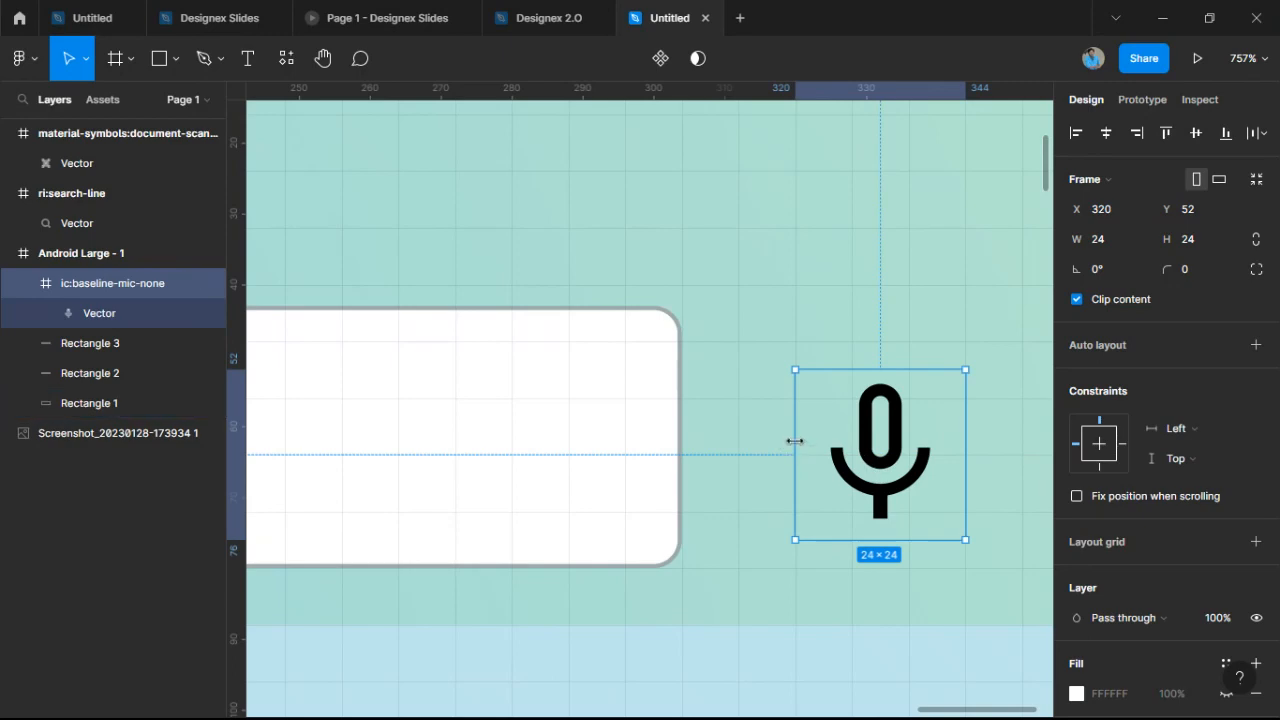
scroll(966, 449, "up", 5)
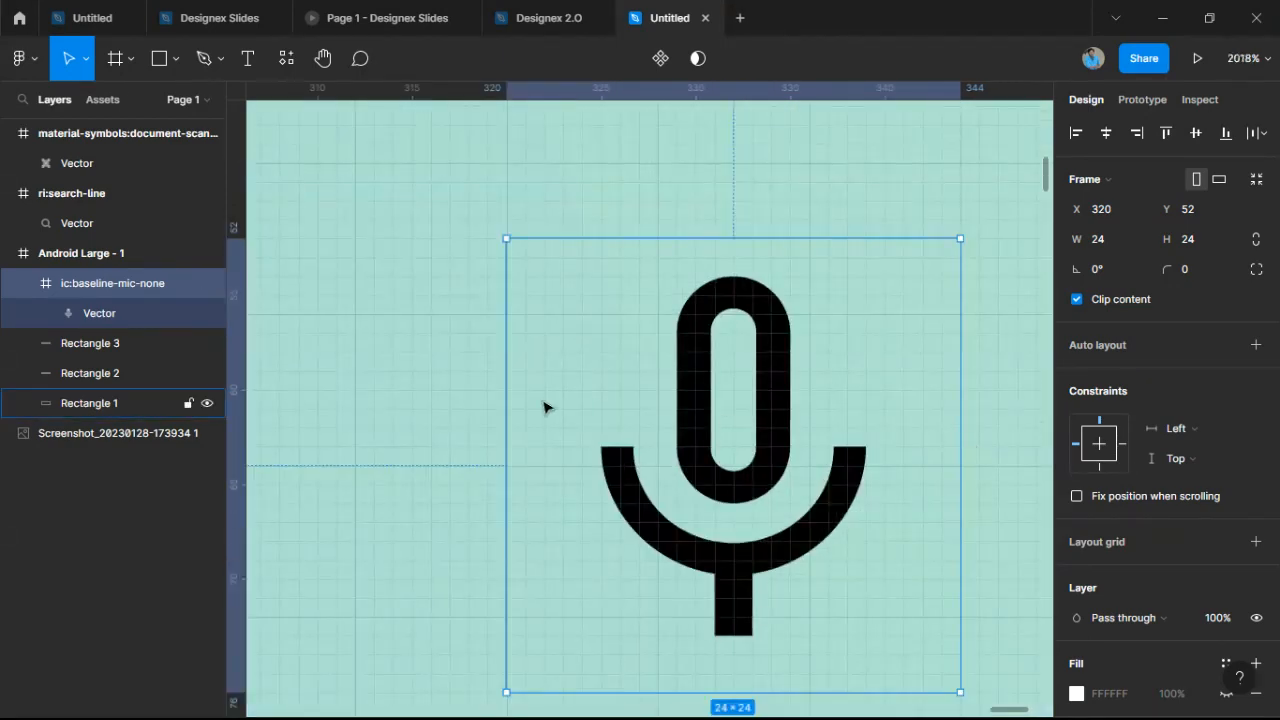
scroll(951, 421, "down", 10)
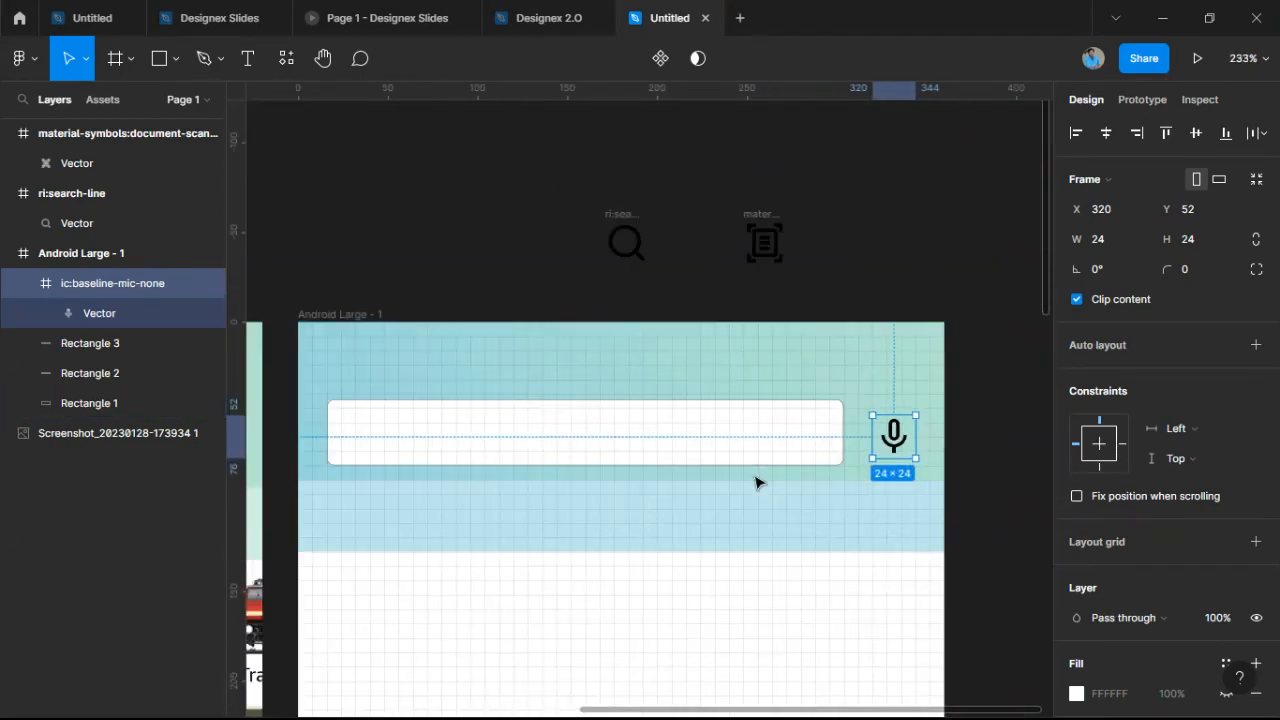
scroll(931, 449, "down", 5)
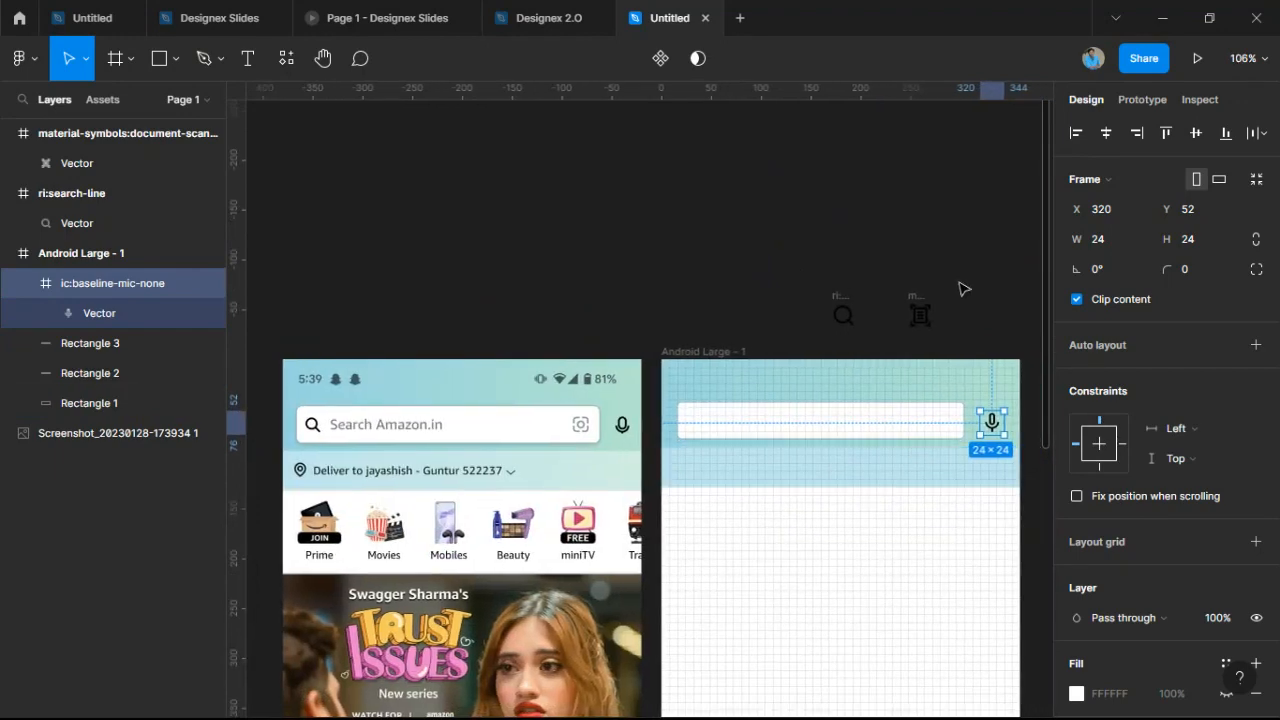
Nudge the mic icon with arrow keys until it sits at X 316.
left_click(963, 289)
scroll(991, 423, "up", 2)
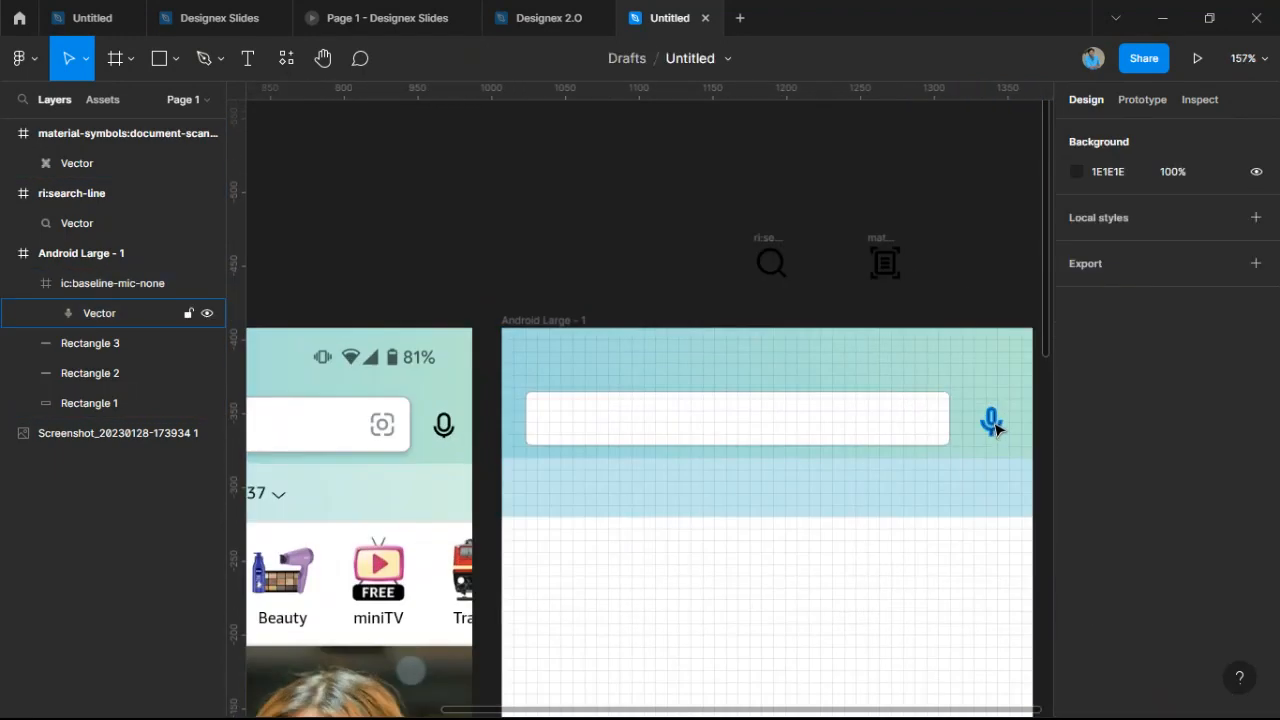
scroll(995, 428, "up", 4)
left_click(868, 436)
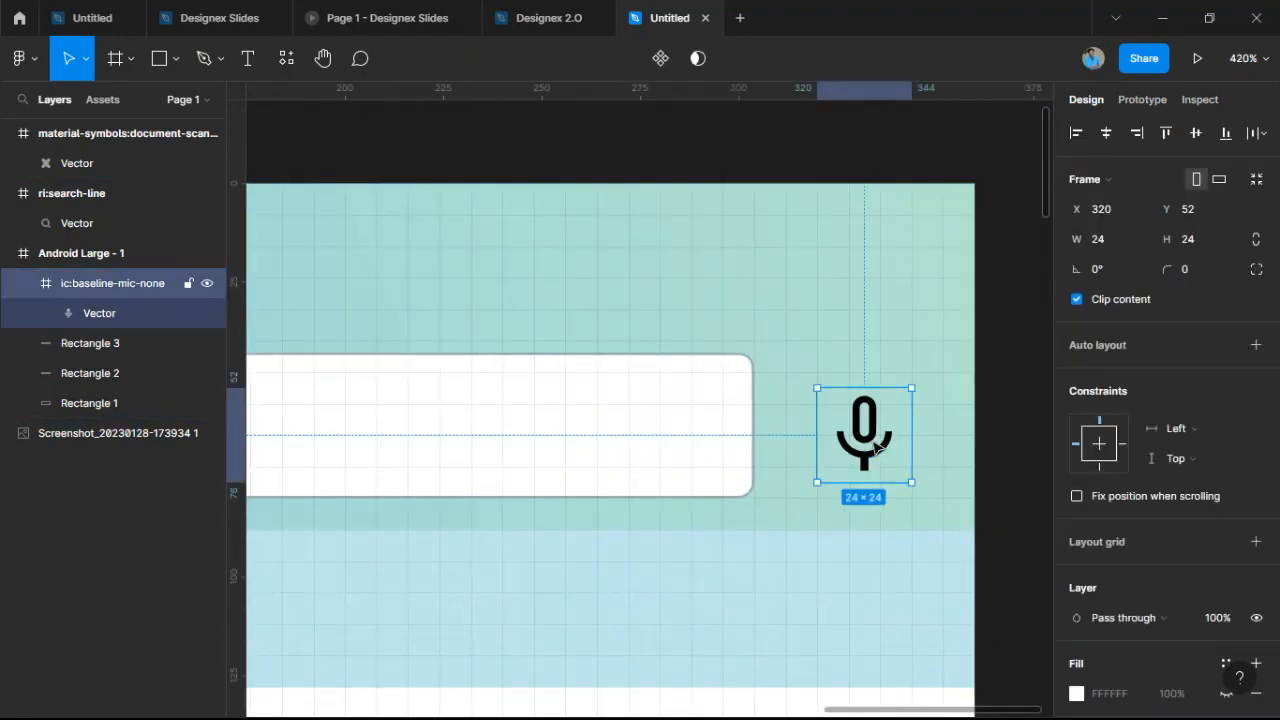
key("shift+Left")
key("Right")
key("Right")
key("Right")
key("Right")
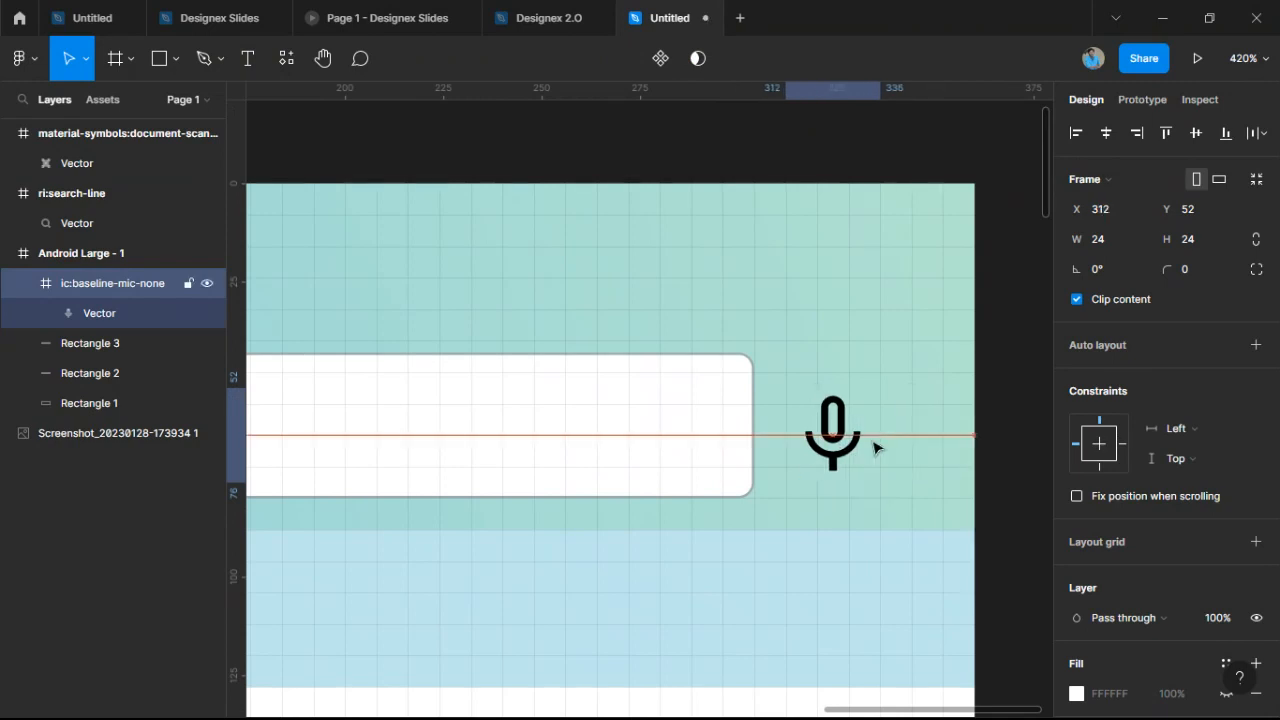
key("Right")
key("Right")
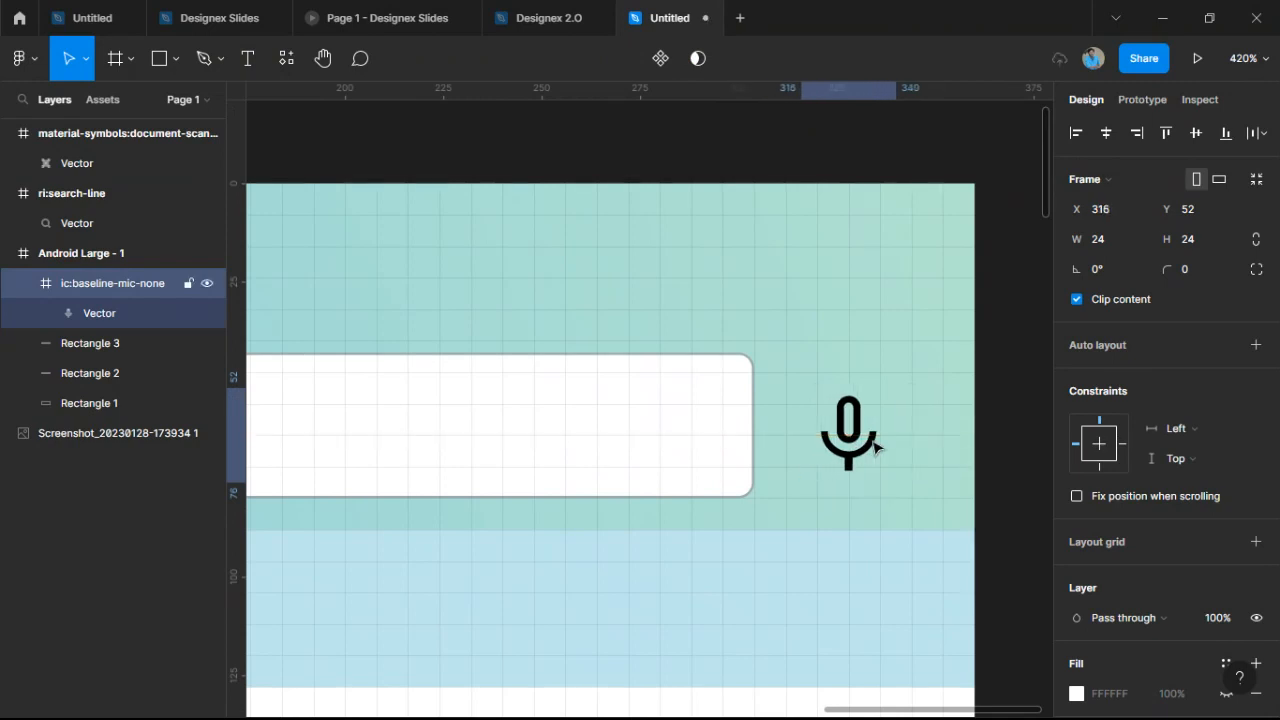
key("Left")
key("Right")
key("Right")
key("Left")
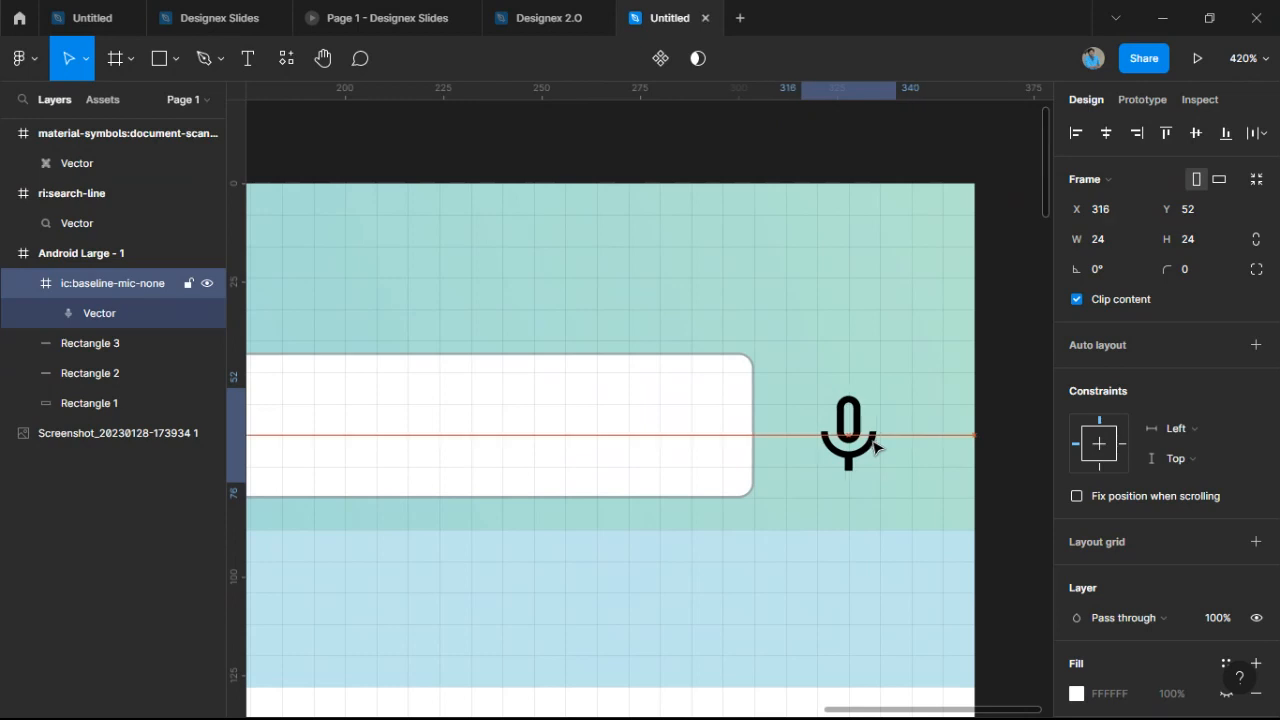
key("Right")
key("Left")
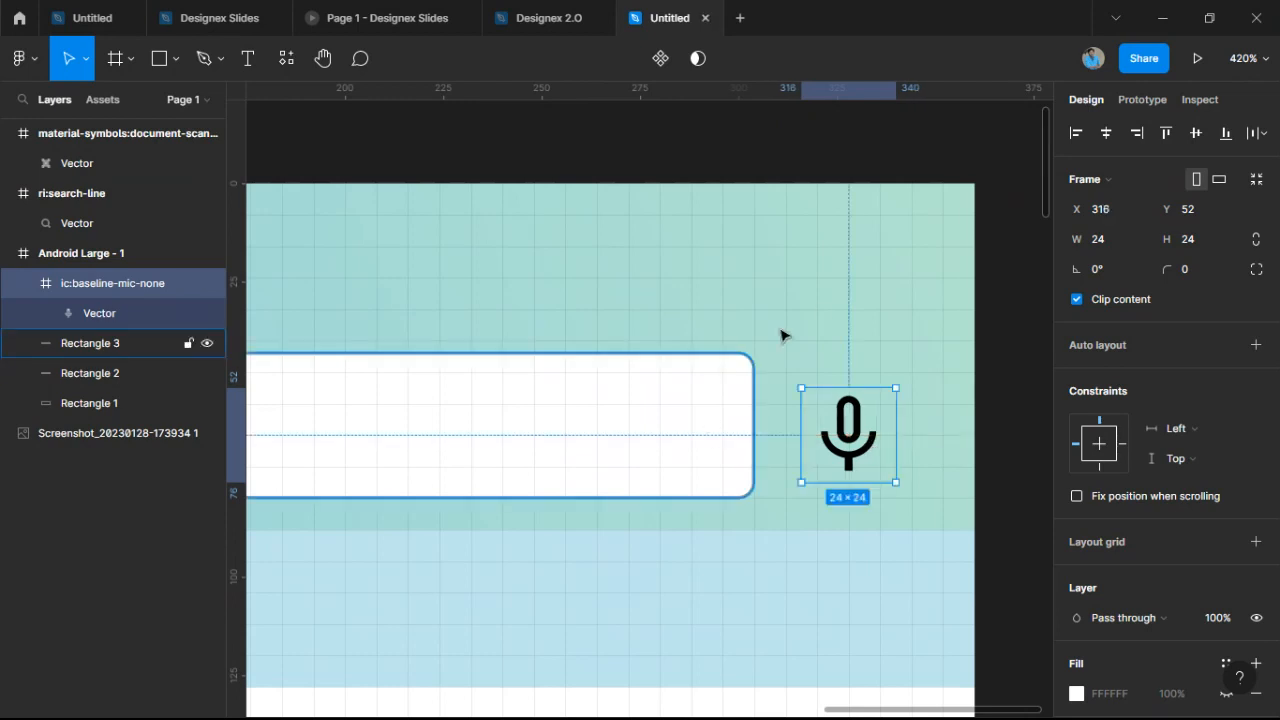
scroll(818, 315, "down", 3, "ctrl")
scroll(818, 315, "up", 3)
scroll(818, 315, "left", 4)
left_click(996, 353)
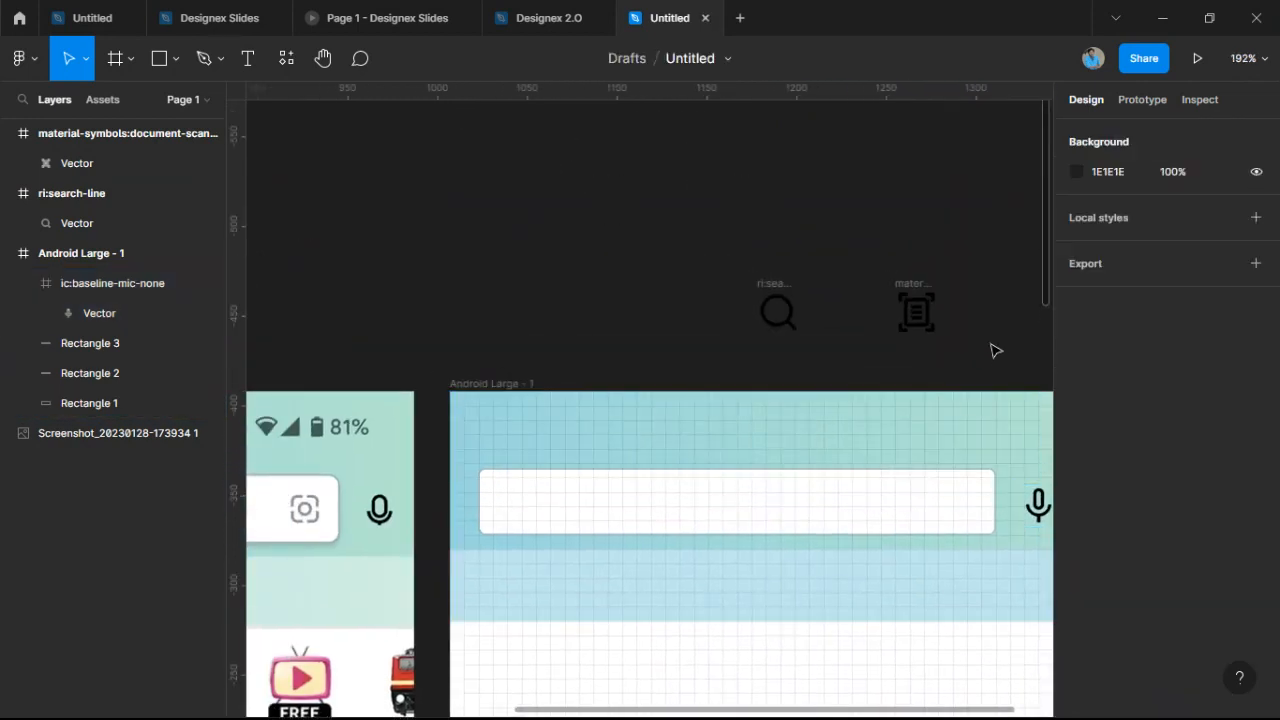
scroll(996, 350, "down", 3, "ctrl")
Move the document-scanner icon into the right end of the search bar.
left_click(977, 341)
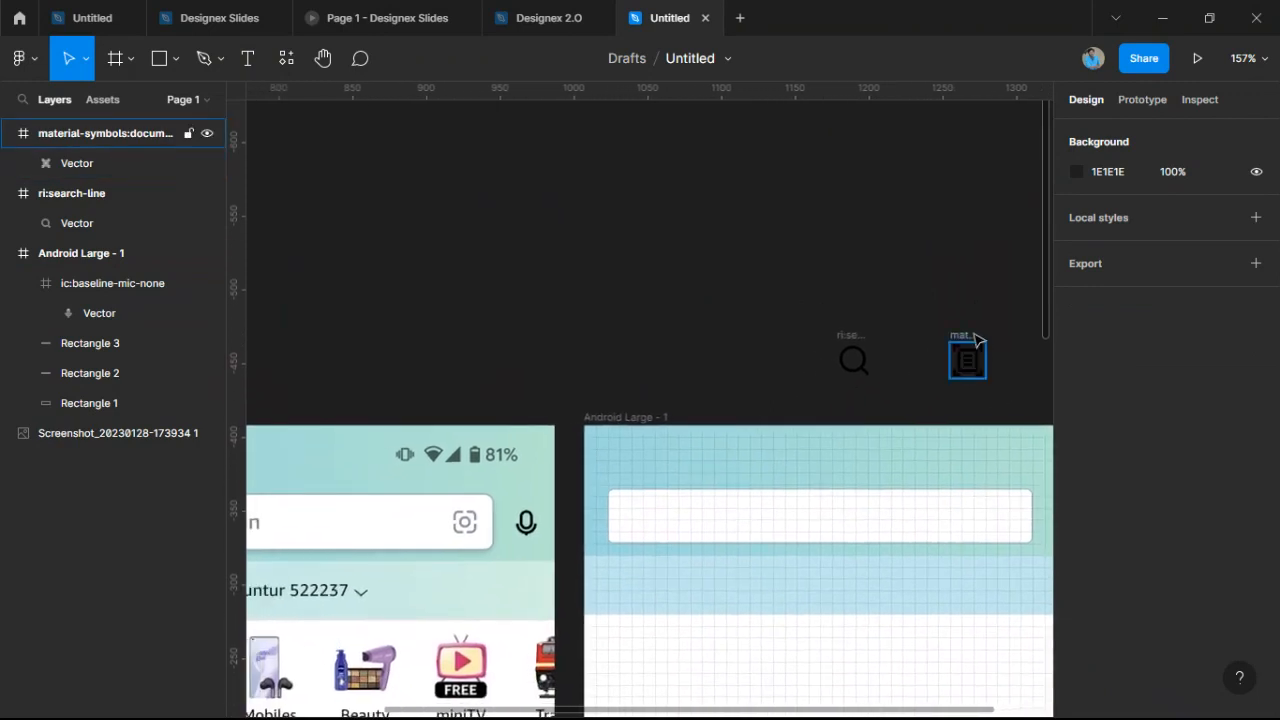
left_click_drag(977, 340, 1012, 495)
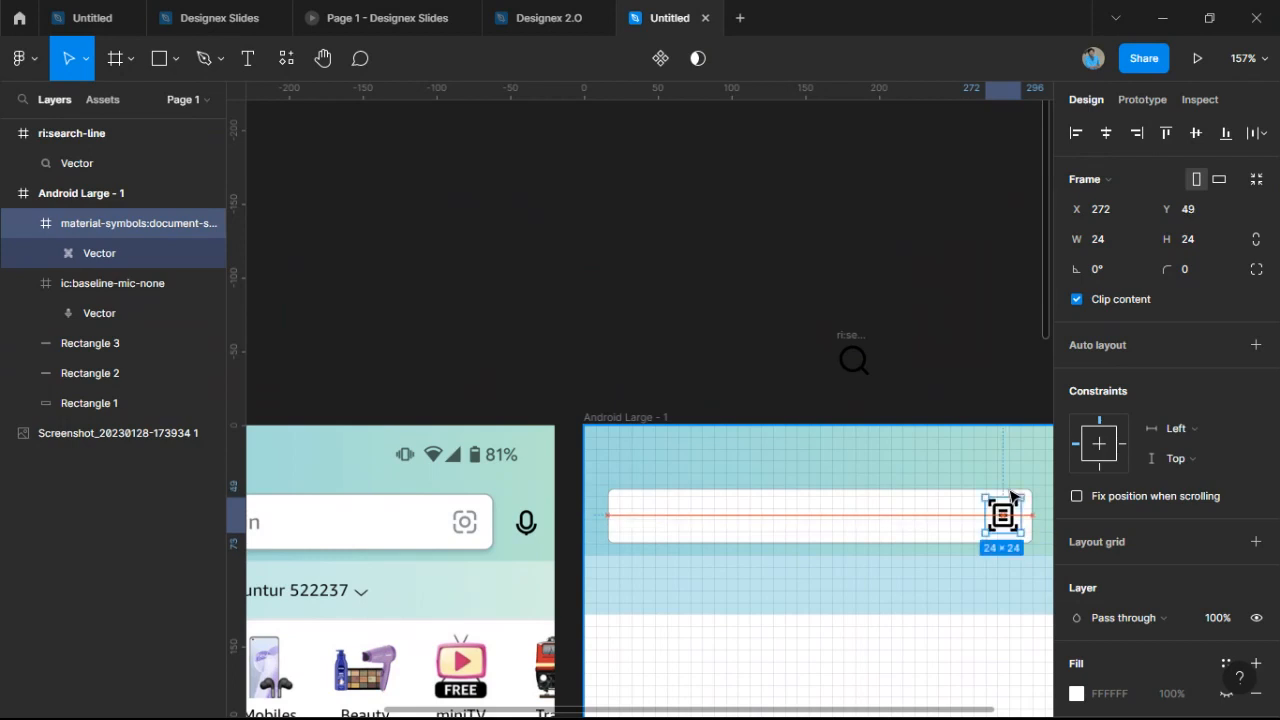
scroll(1119, 540, "down", 3)
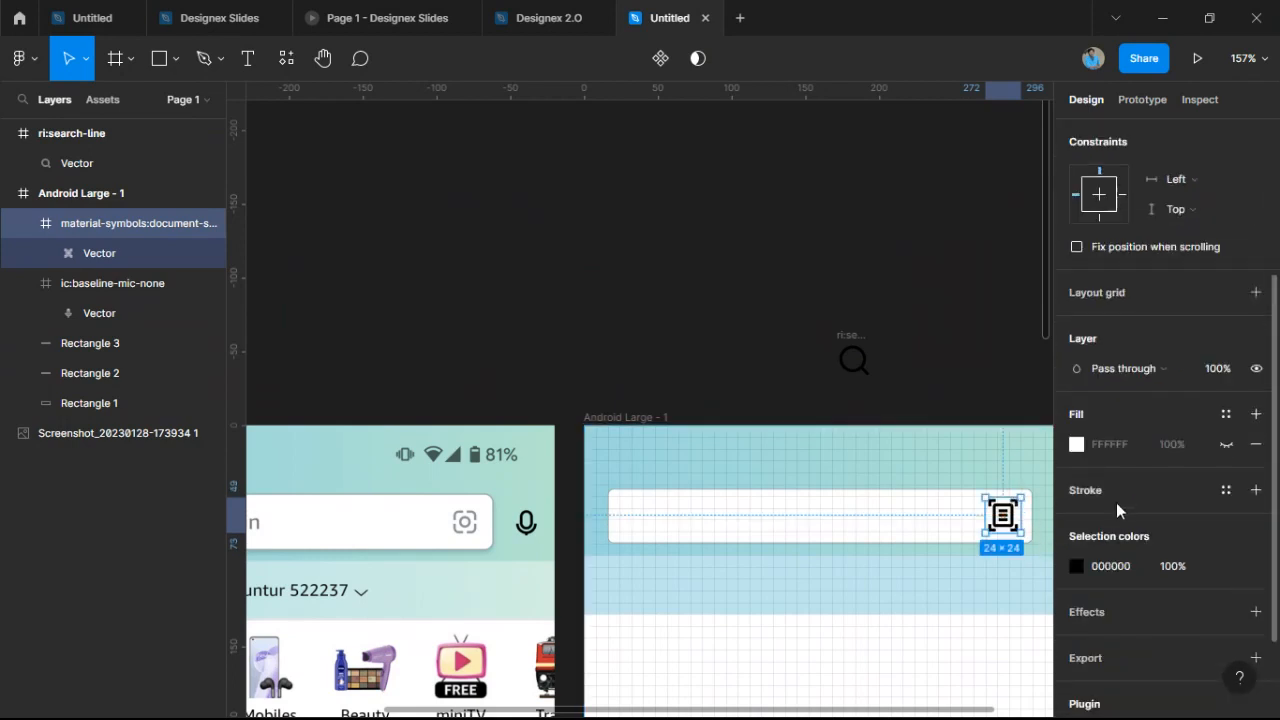
Set the scanner icon's black 000000 colour to 40% opacity.
left_click(1077, 567)
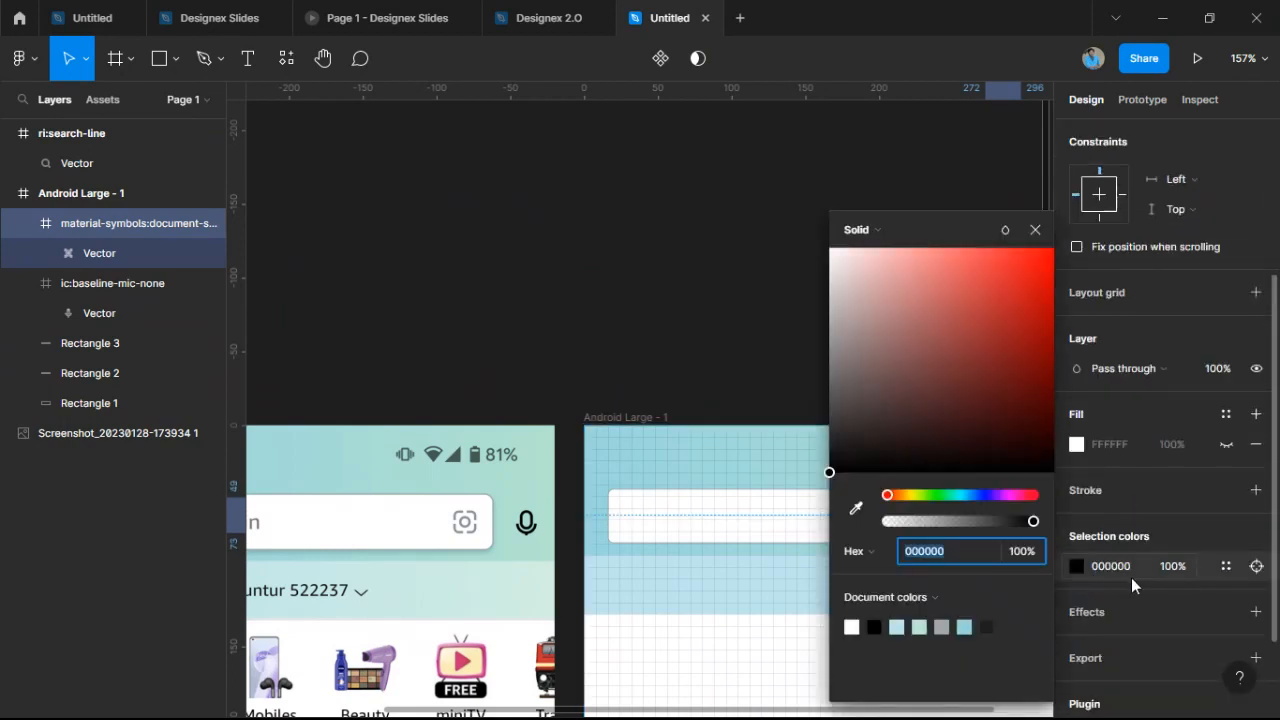
left_click(1040, 555)
type("25")
key("Return")
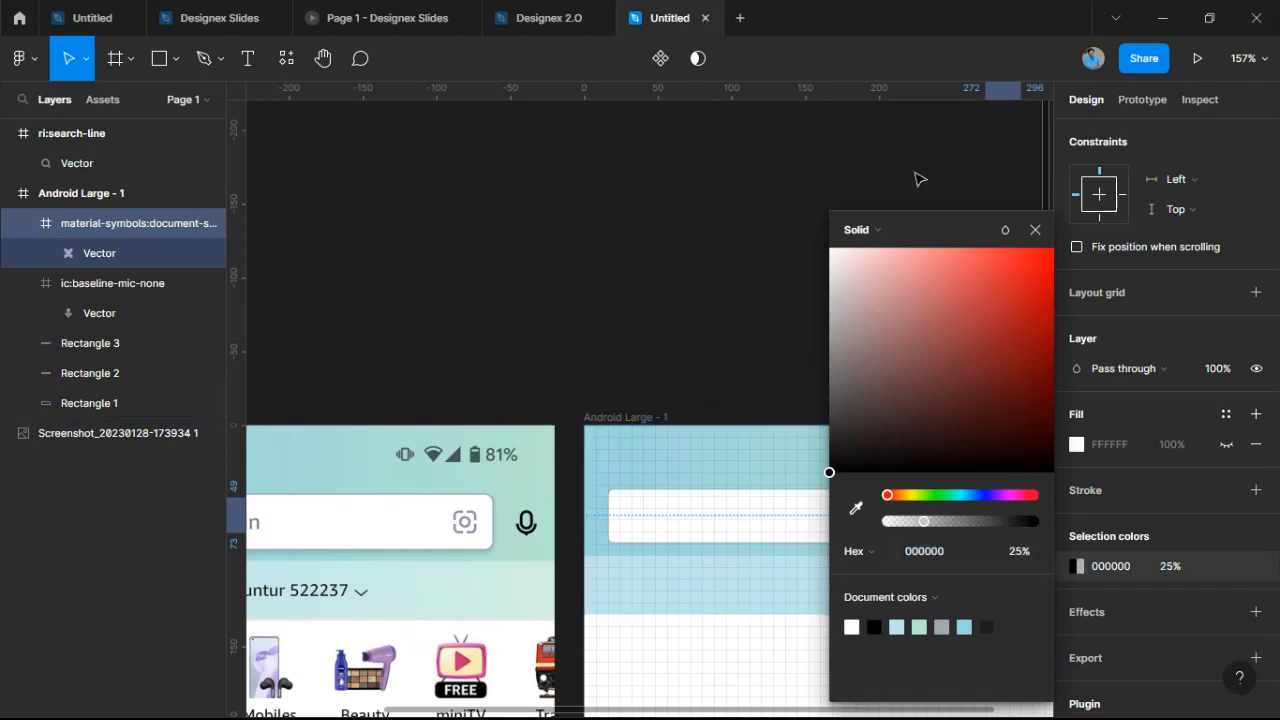
left_click_drag(993, 226, 1012, 131)
left_click(1046, 460)
type("35")
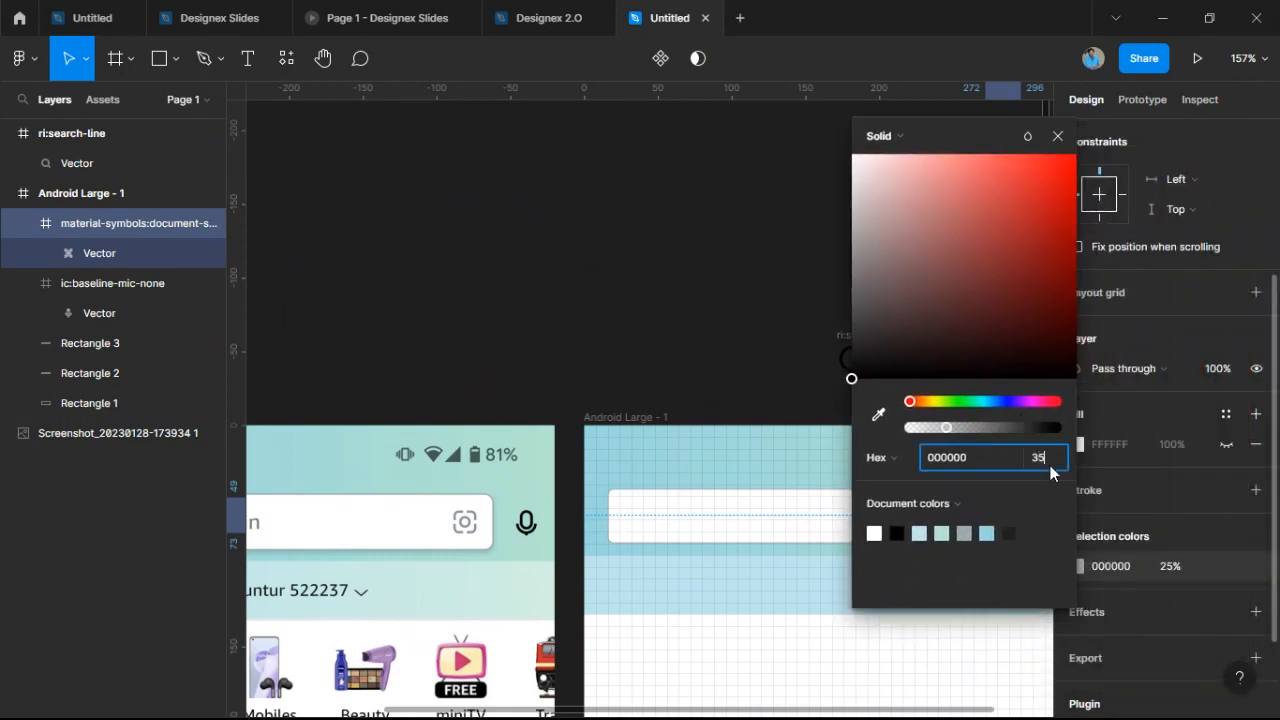
key("Return")
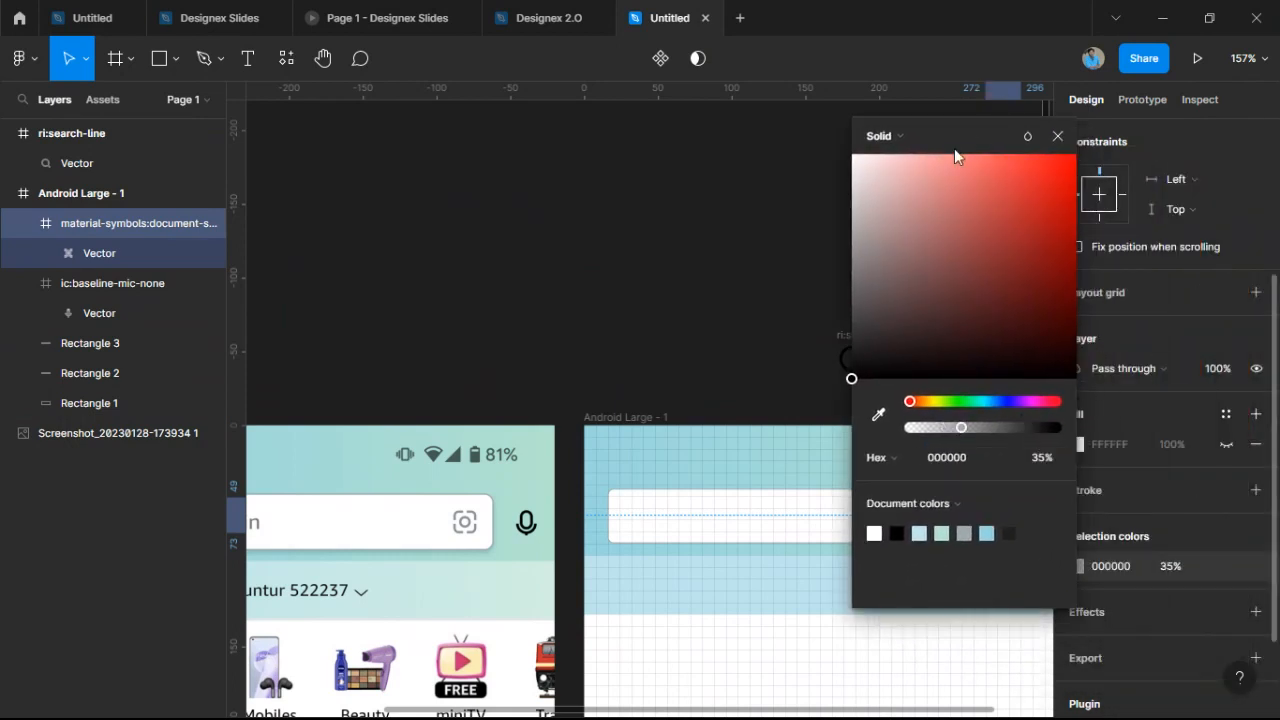
left_click_drag(954, 148, 857, 149)
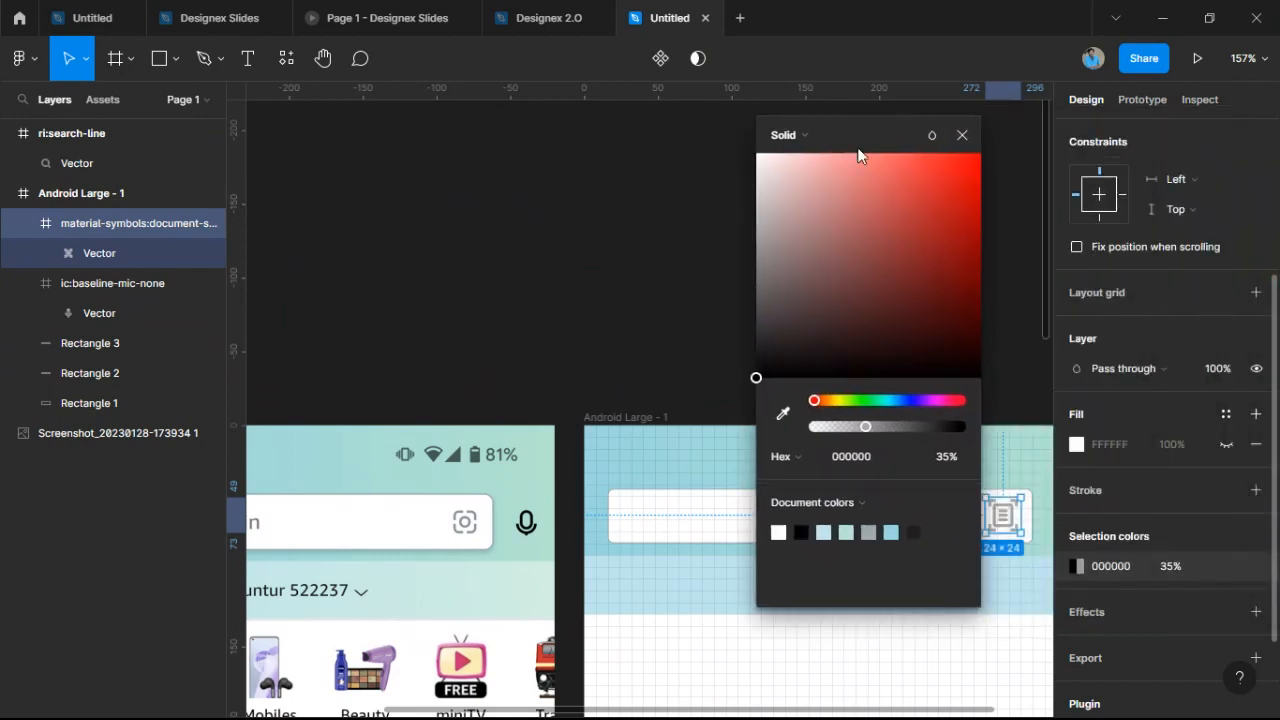
left_click(966, 456)
type("4")
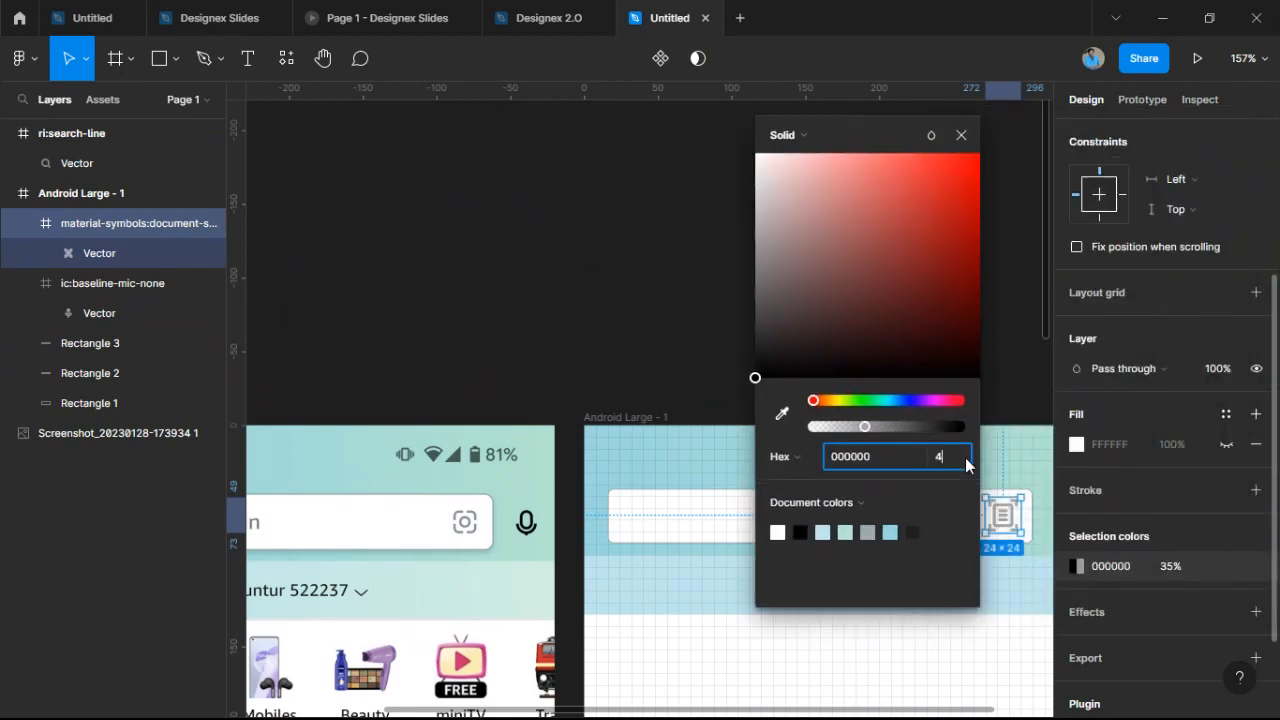
type("0")
key("Return")
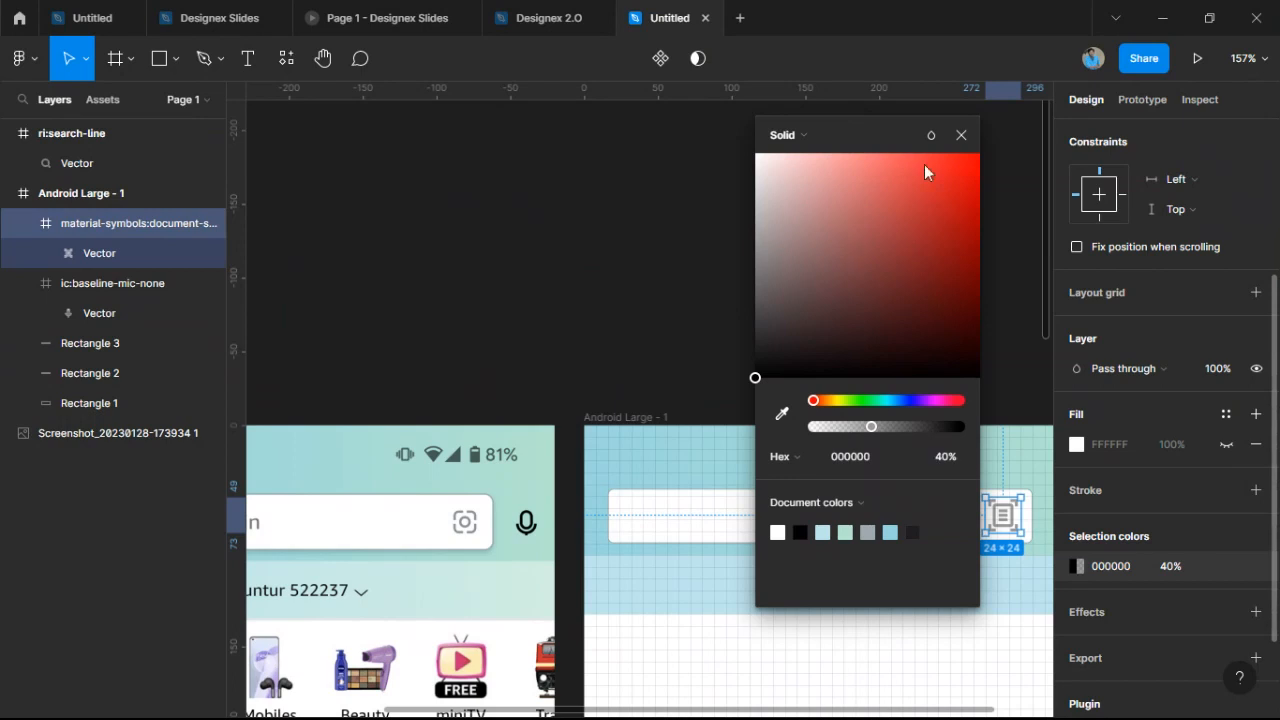
left_click(962, 135)
left_click(1004, 382)
left_click_drag(939, 358, 872, 281)
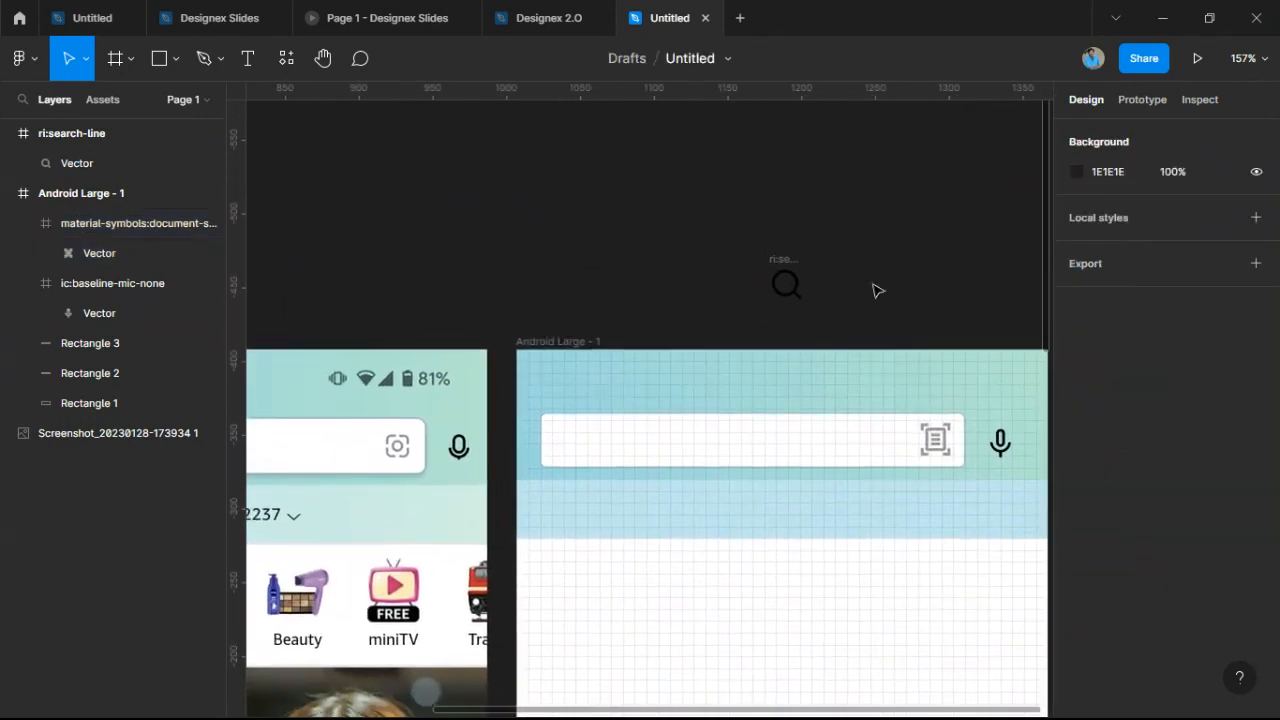
Drag the ri:search-line magnifier icon into the left end of the search bar.
left_click(1000, 445)
scroll(1005, 452, "up", 6)
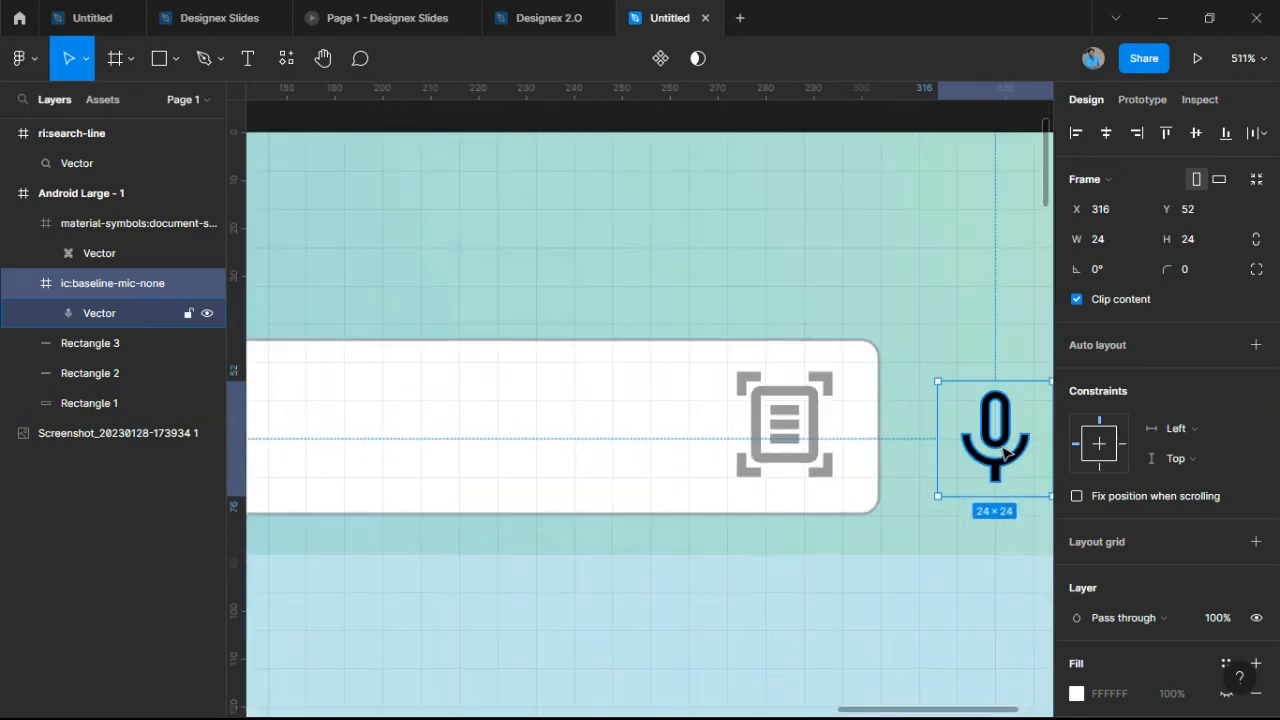
scroll(988, 440, "down", 2)
scroll(988, 440, "down", 10)
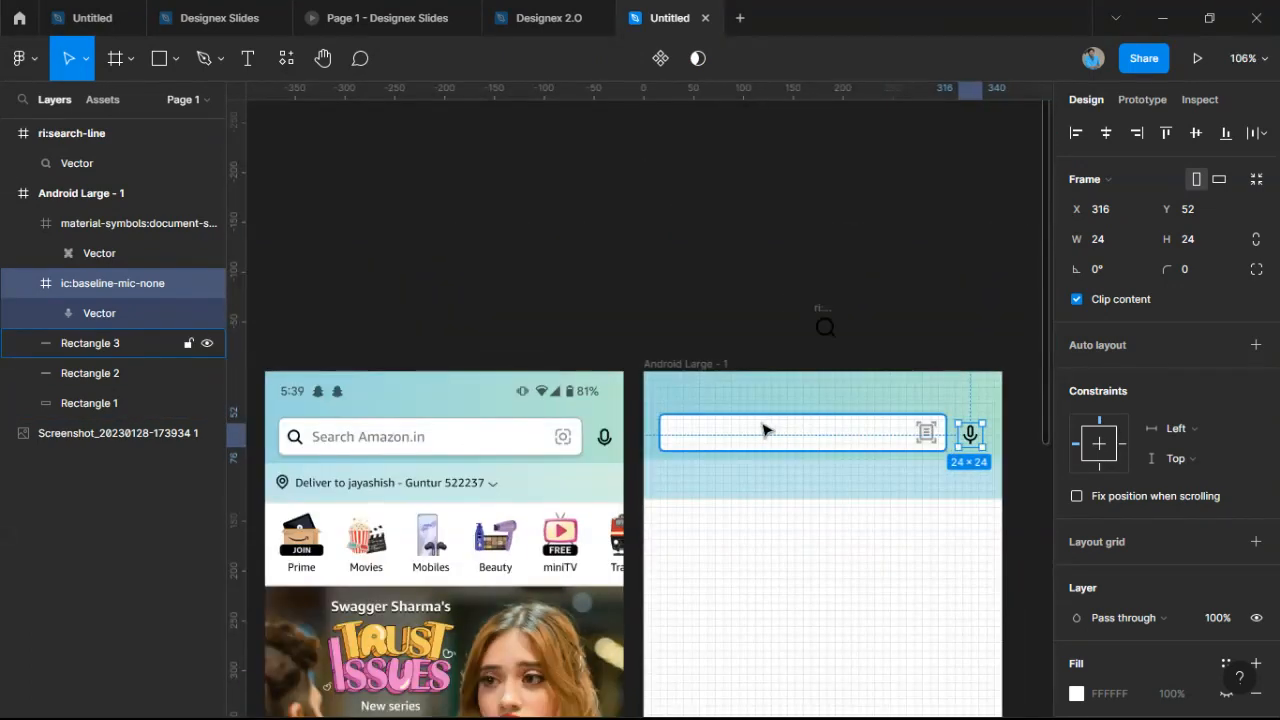
left_click_drag(769, 428, 826, 422)
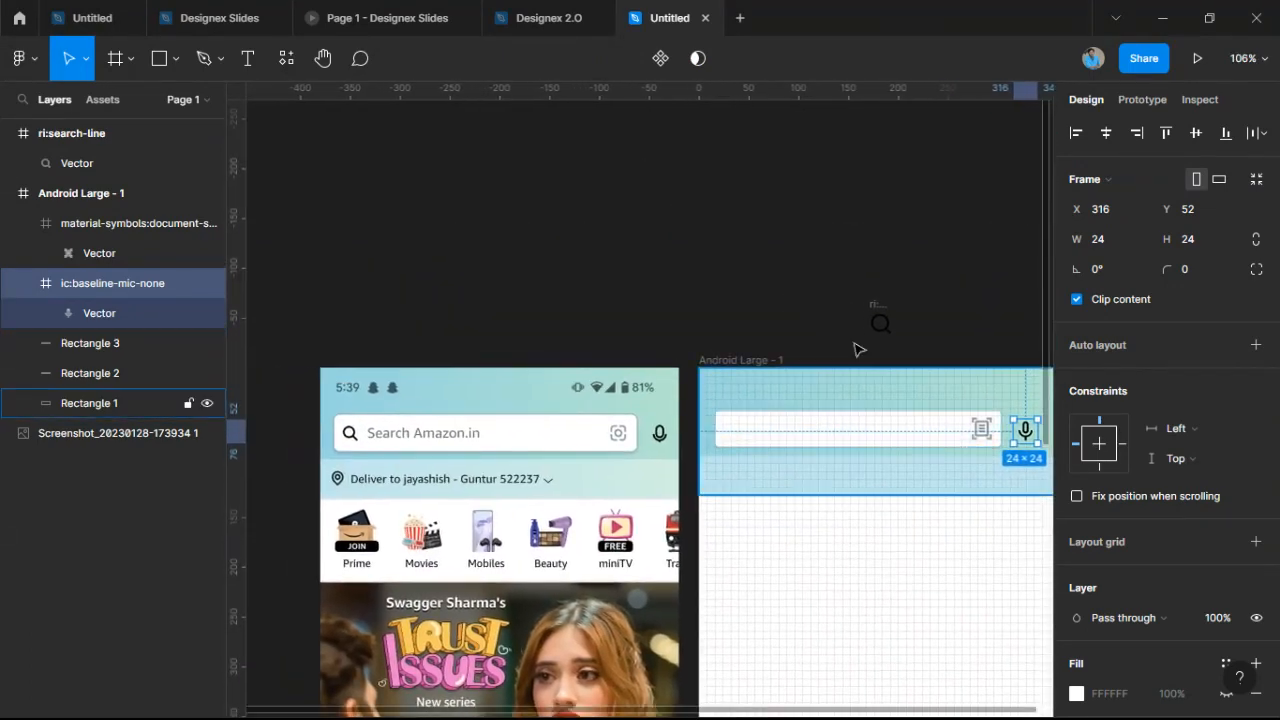
left_click(877, 322)
left_click_drag(877, 322, 733, 426)
Nudge the magnifier with arrow keys to Y 49 and one pixel left.
scroll(743, 413, "up", 4)
scroll(746, 416, "down", 2)
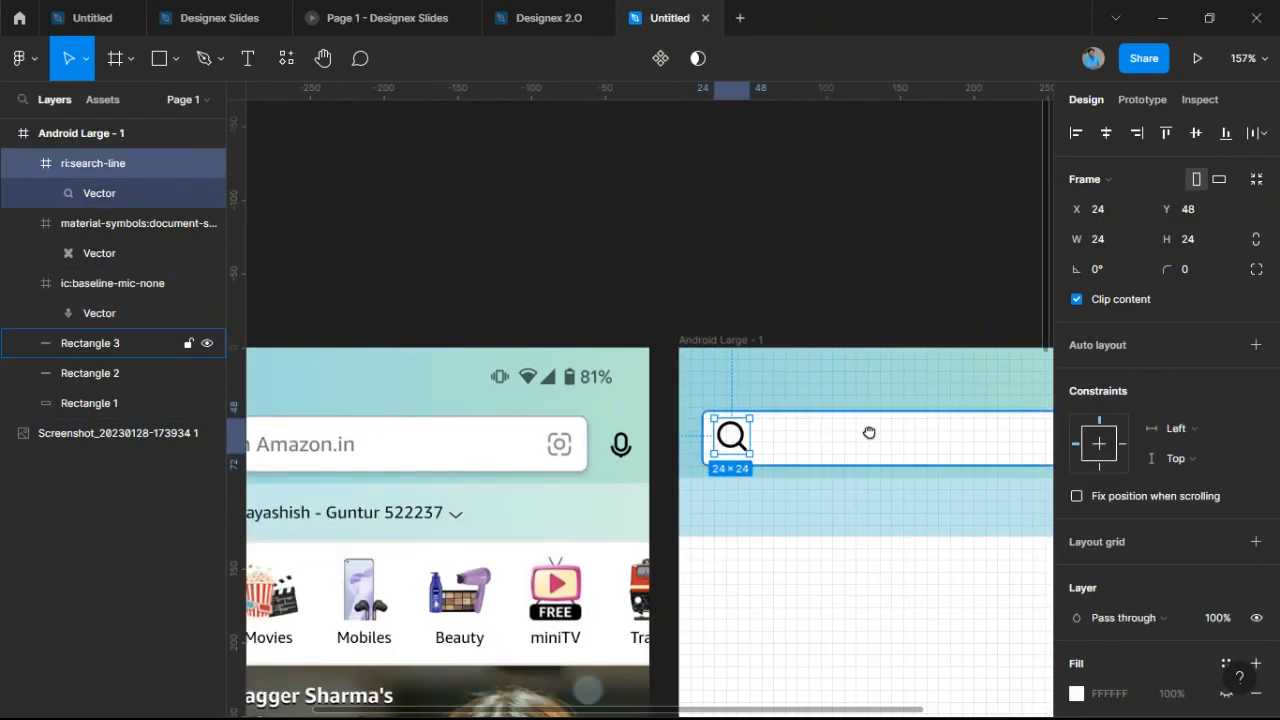
left_click_drag(867, 434, 1028, 448)
scroll(995, 445, "up", 10)
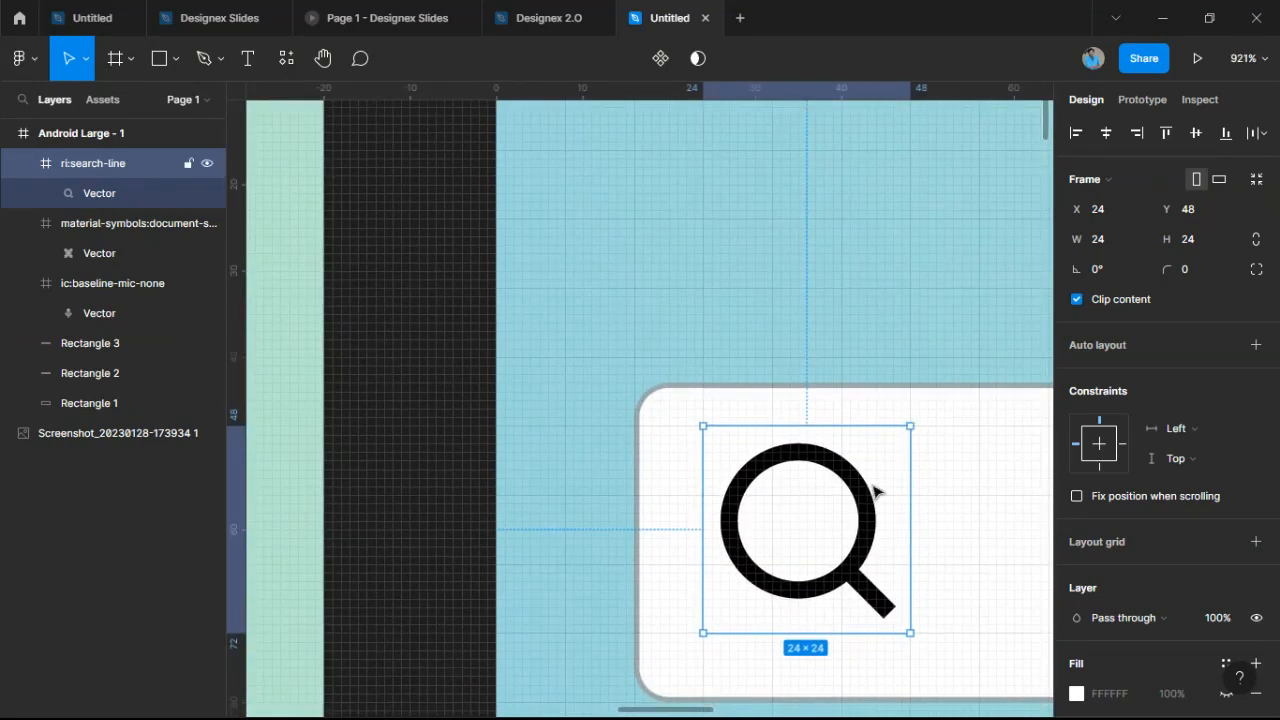
key("Down")
key("Down")
key("Up")
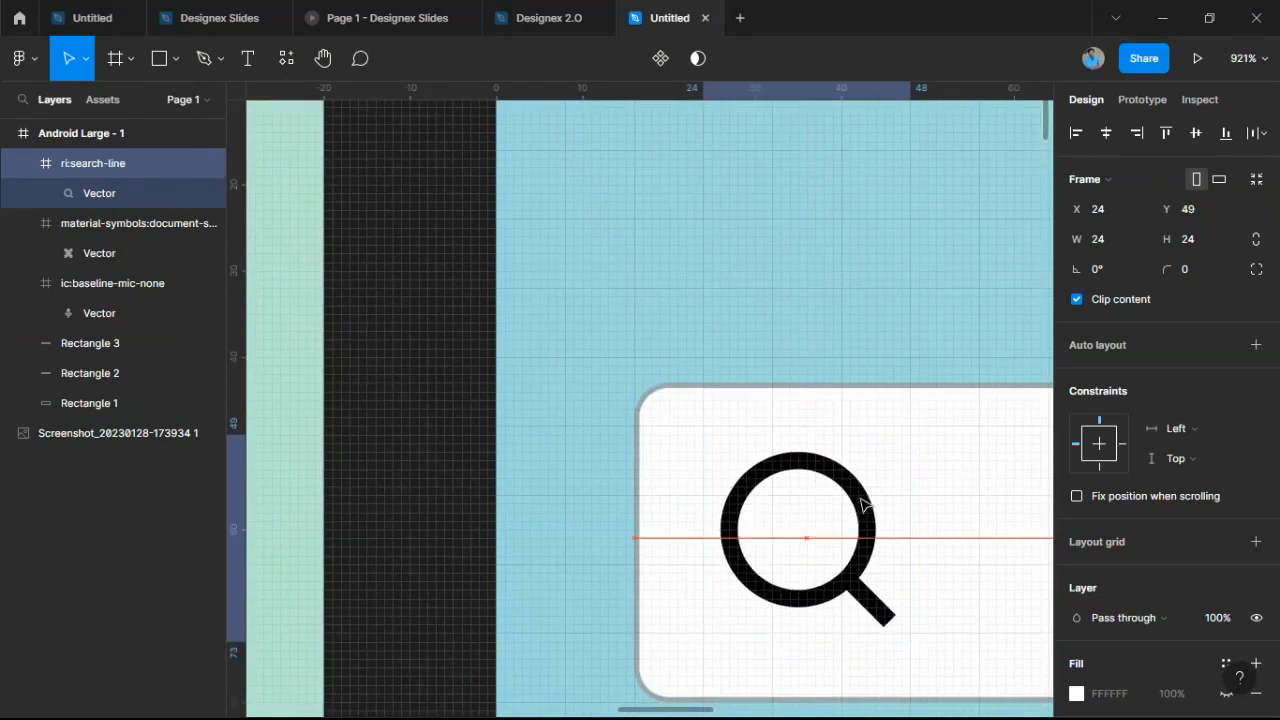
key("Left")
Nudge the magnifier icon one pixel right back to X 24.
key("Right")
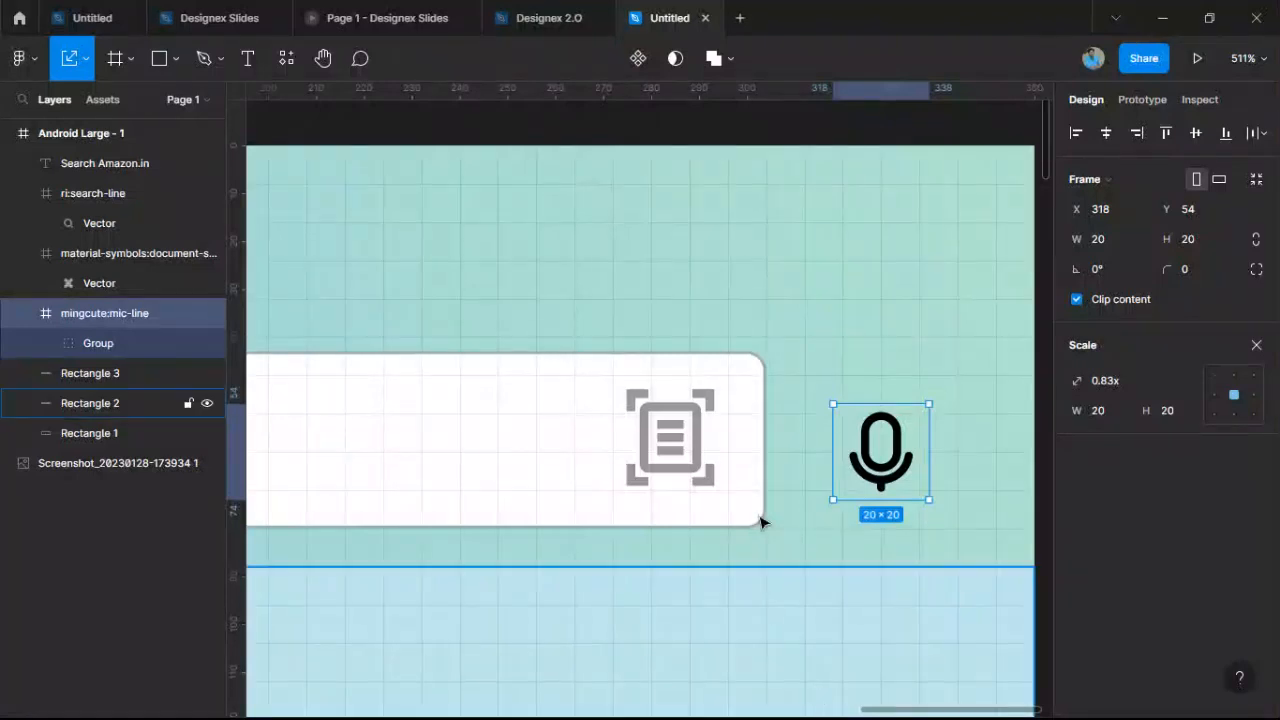
Nudge the mic icon up one pixel to Y 53, keeping it at X 318.
scroll(905, 460, "up", 3)
left_click_drag(905, 460, 900, 450)
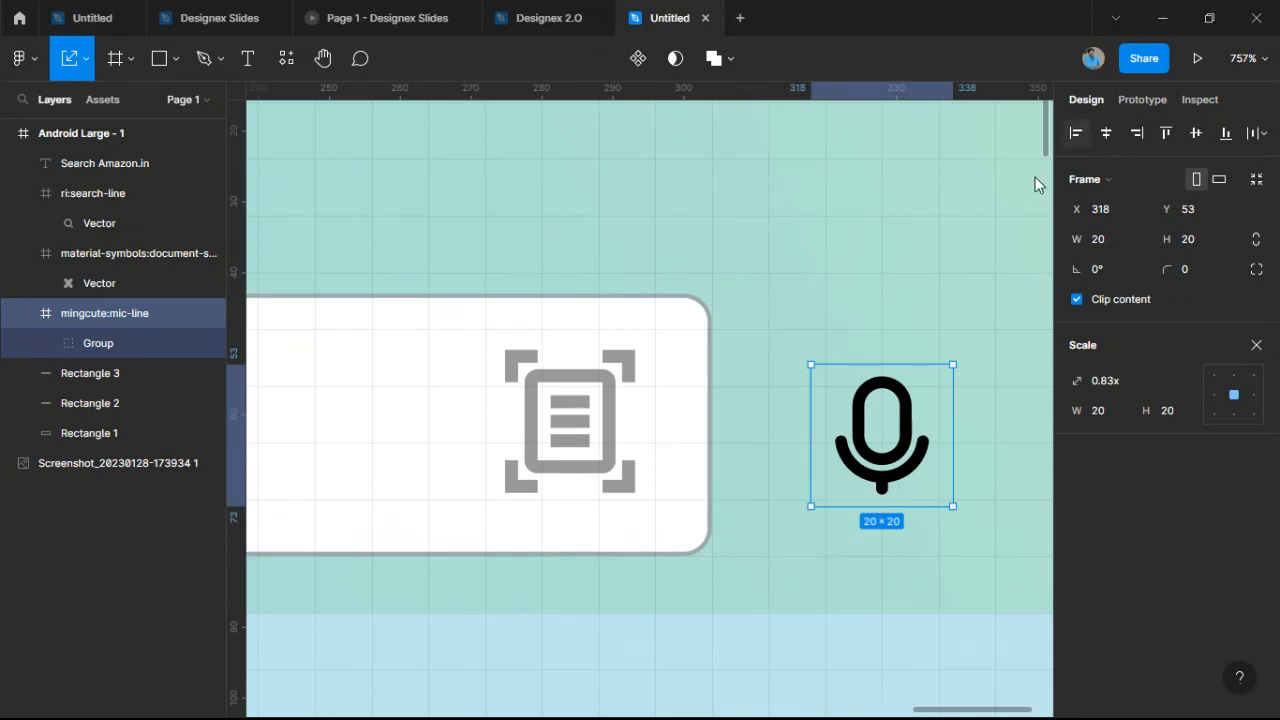
mouse_move(895, 455)
left_mouse_down()
mouse_move(879, 455)
mouse_move(895, 455)
left_mouse_up()
scroll(895, 455, "down", 5)
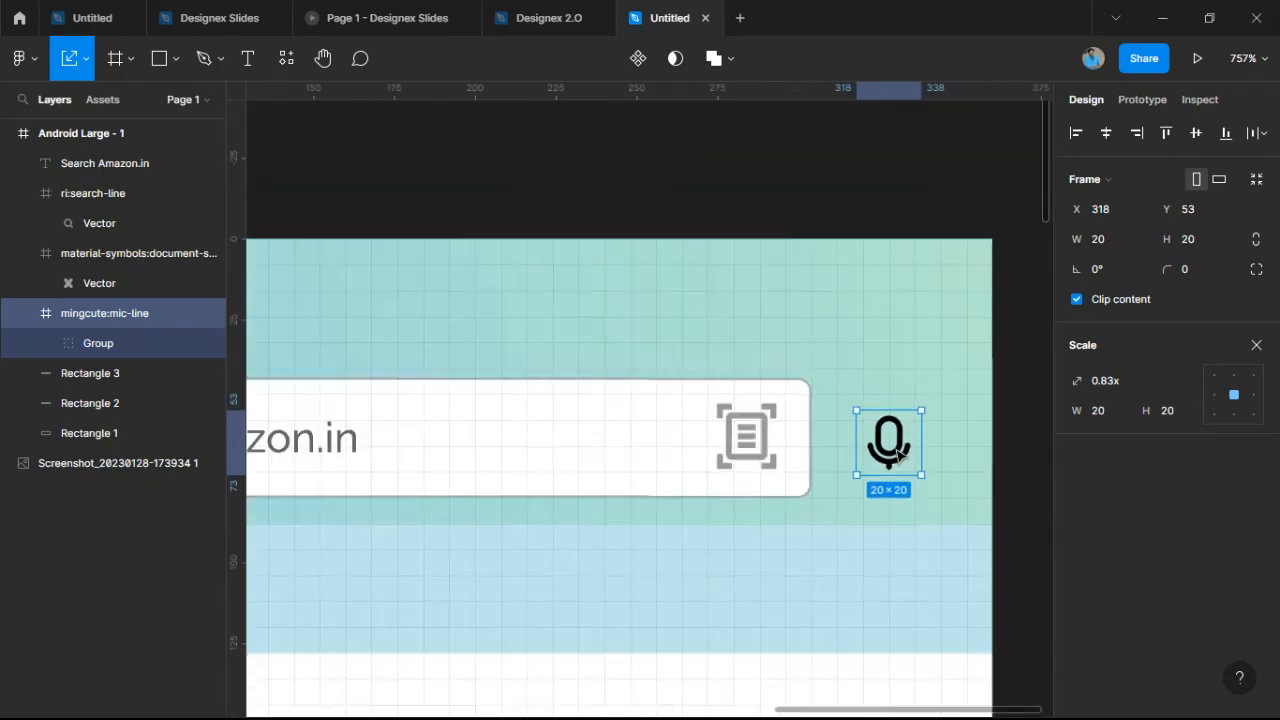
scroll(889, 420, "up", 2)
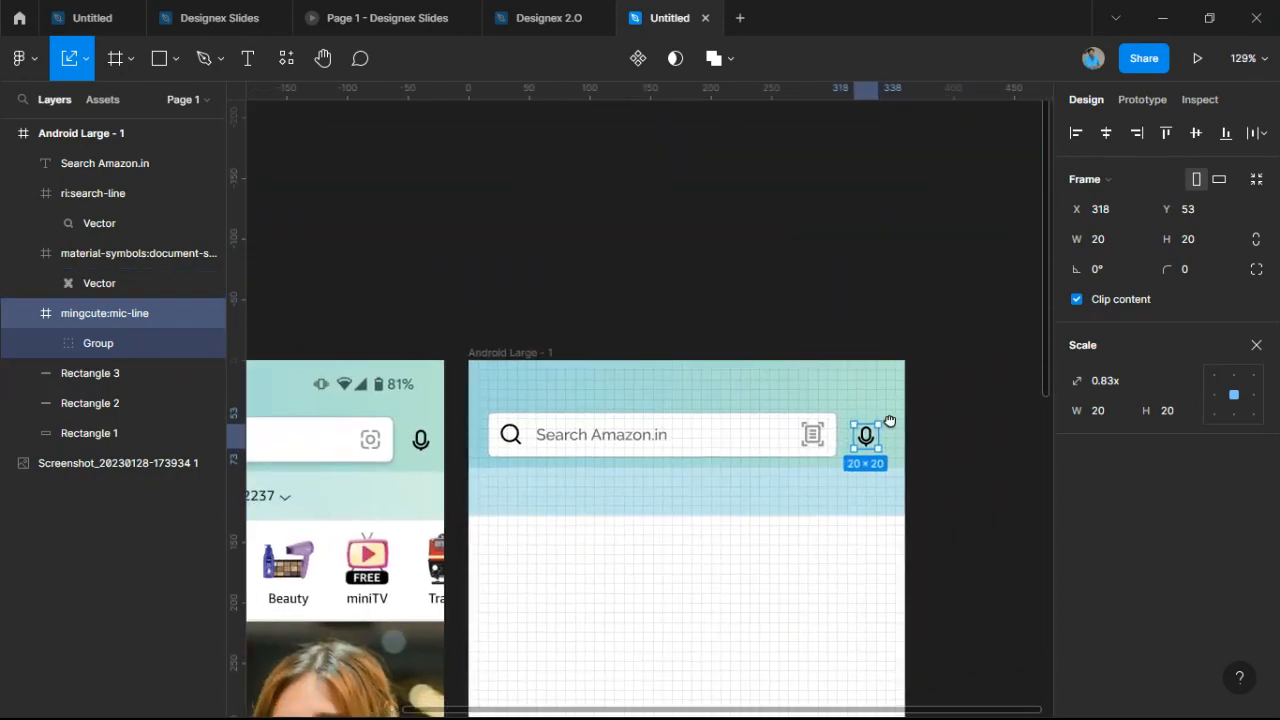
scroll(904, 409, "up", 2)
scroll(904, 409, "up", 10)
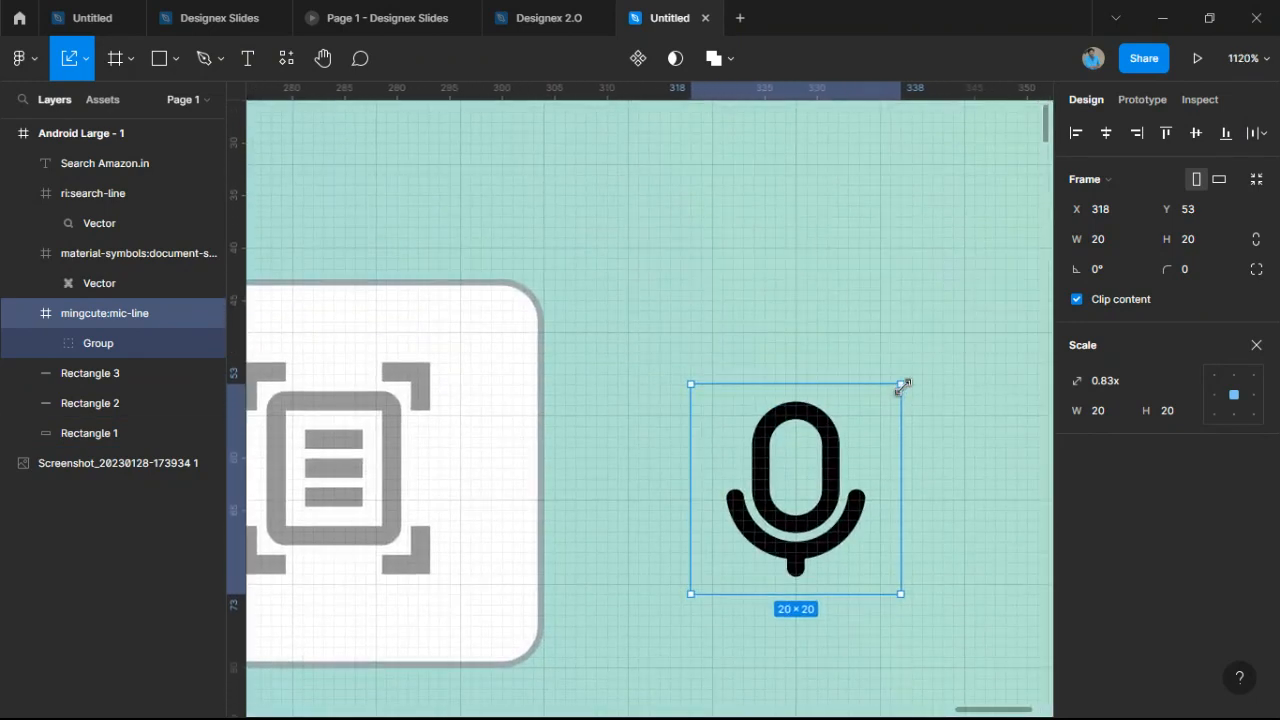
Alt-scale the mic icon about its centre to 22×22, then select the header background.
key("alt")
left_click_drag(909, 382, 913, 379)
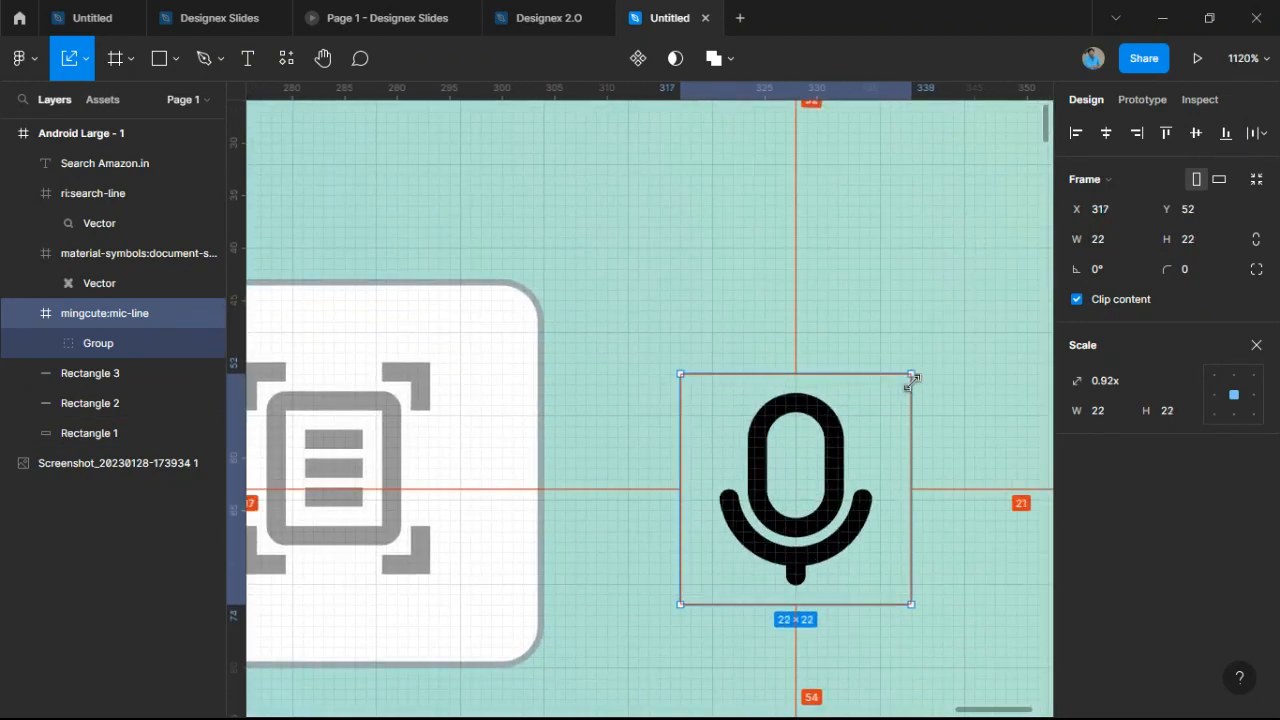
left_click(968, 355)
scroll(967, 358, "down", 10)
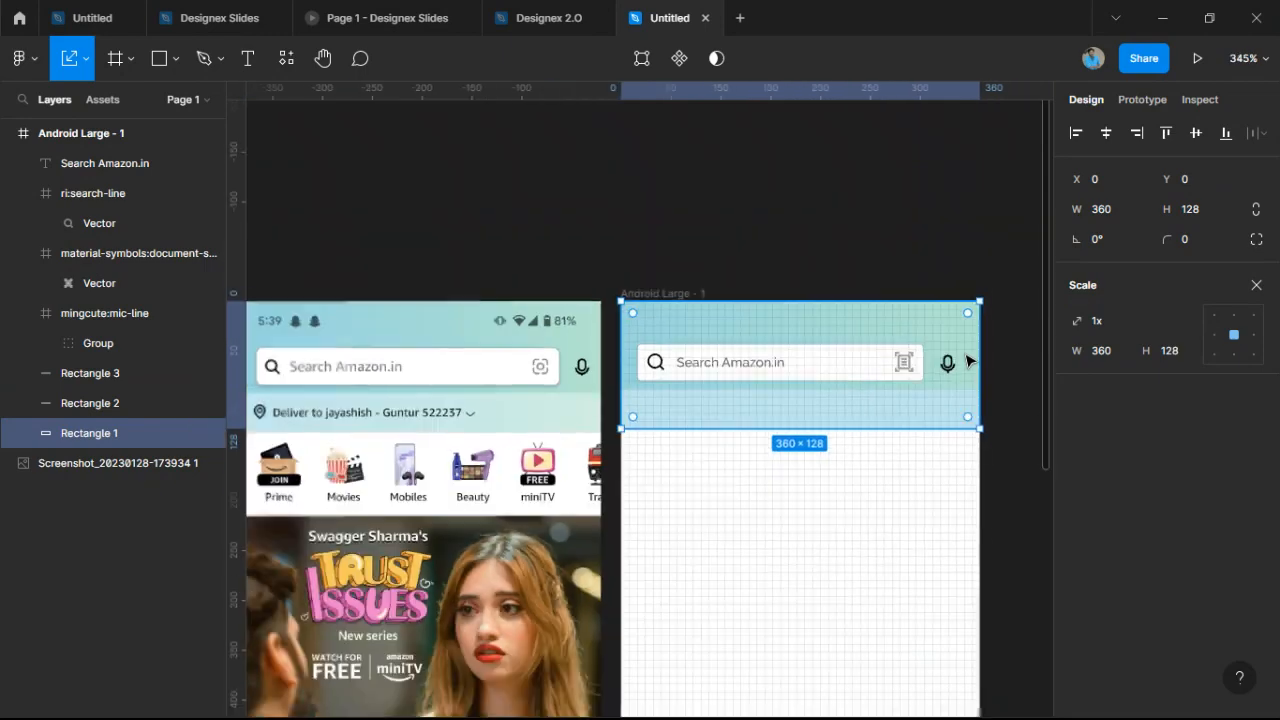
scroll(1006, 354, "right", 5)
left_click(805, 297)
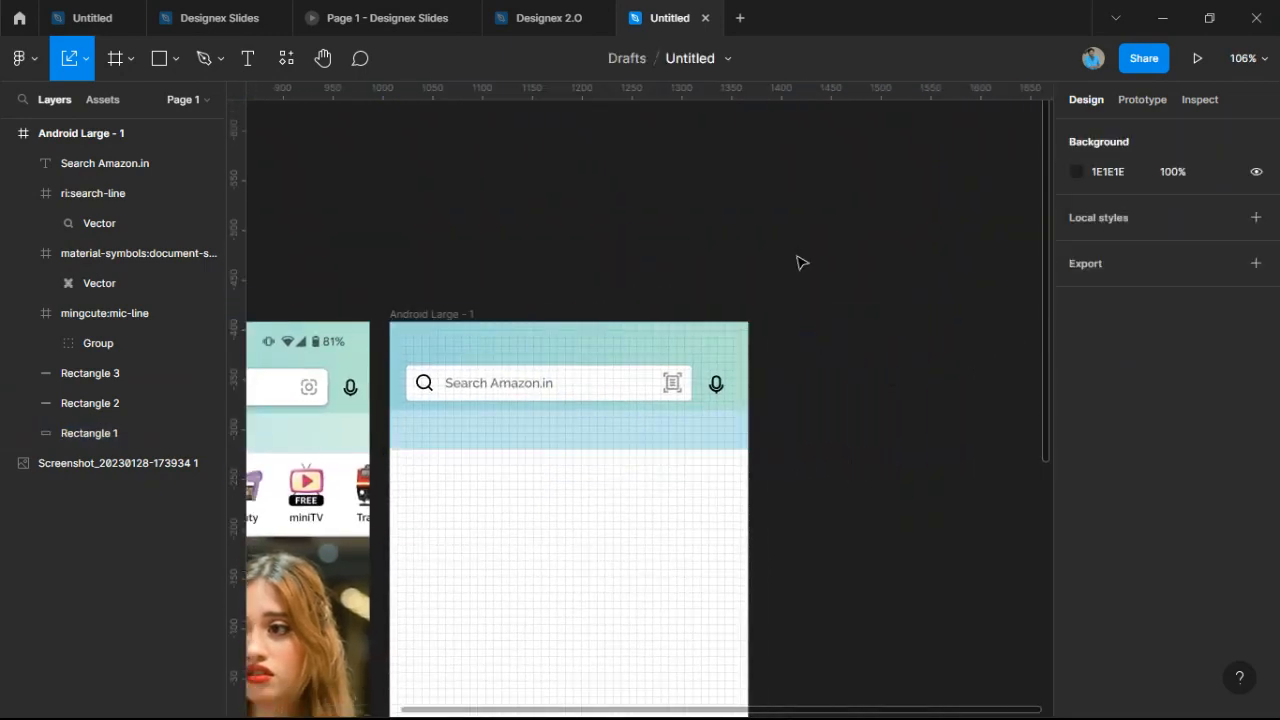
scroll(886, 389, "up", 2)
left_click(147, 68)
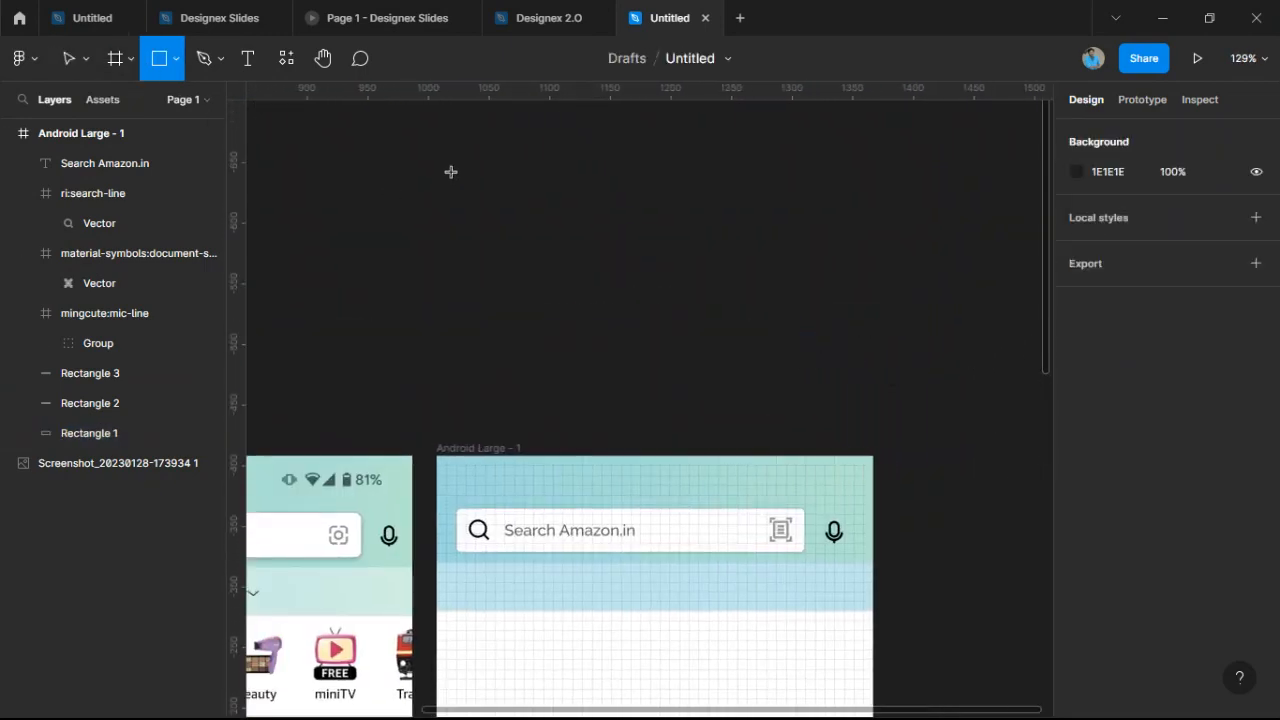
left_click_drag(451, 171, 654, 280)
left_click_drag(570, 262, 548, 213)
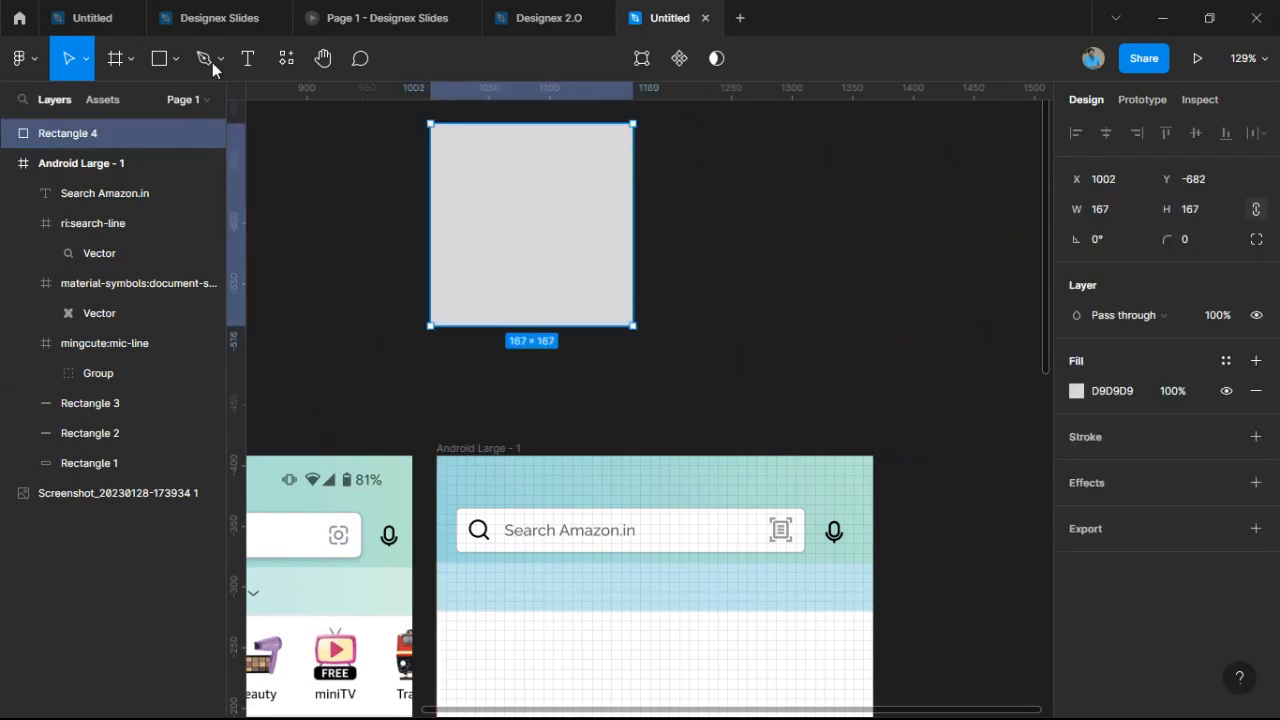
left_click(165, 56)
left_click_drag(924, 192, 851, 243)
left_click_drag(714, 149, 855, 268)
left_click(477, 279)
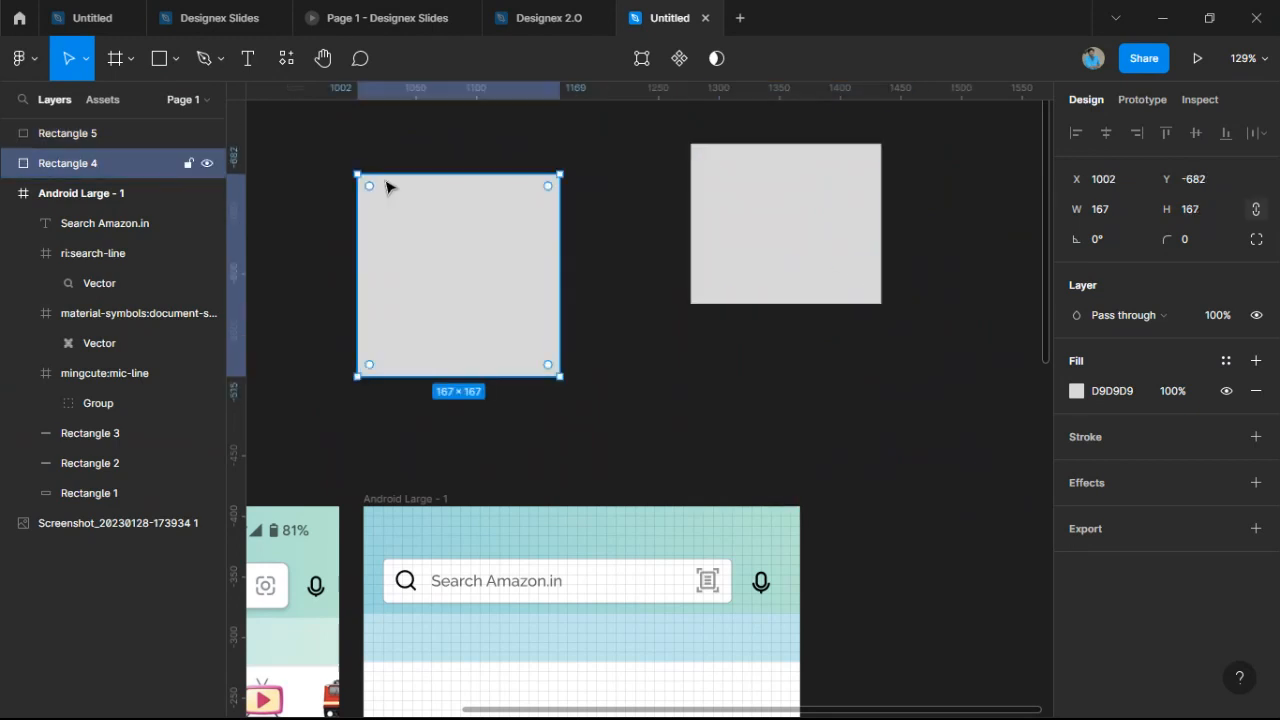
key("Delete")
left_click(777, 200)
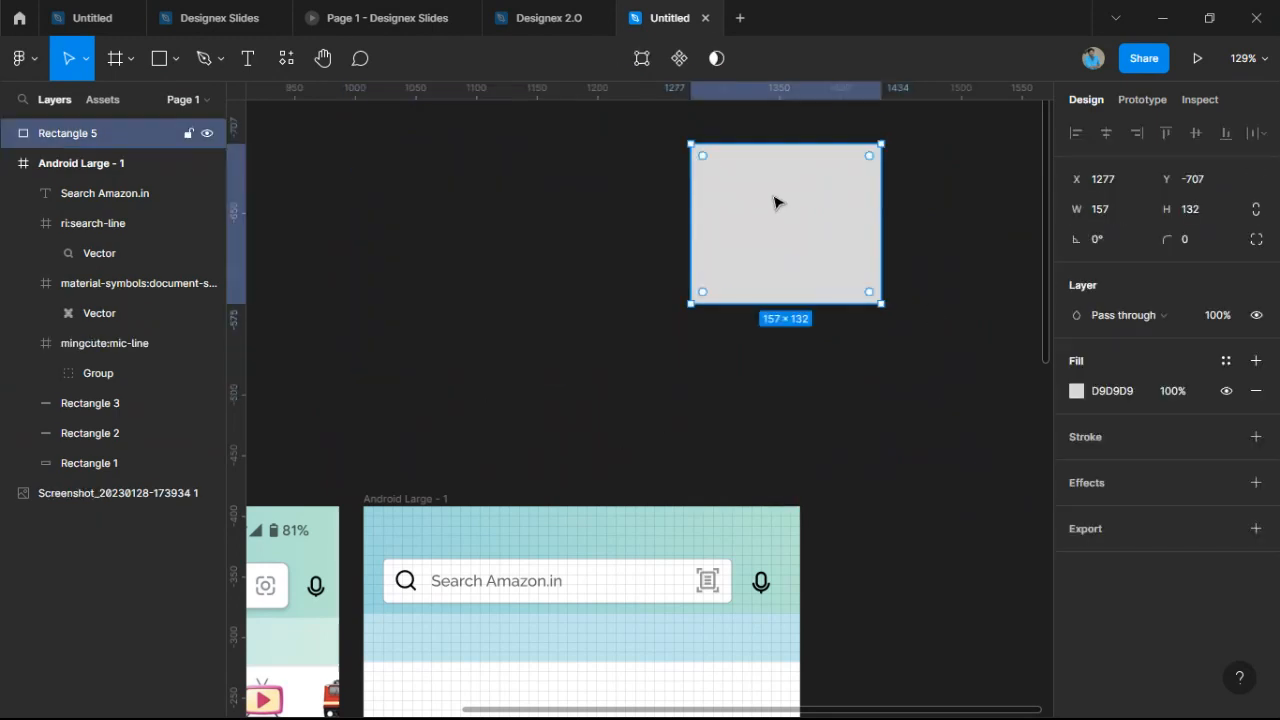
key("Delete")
key("r")
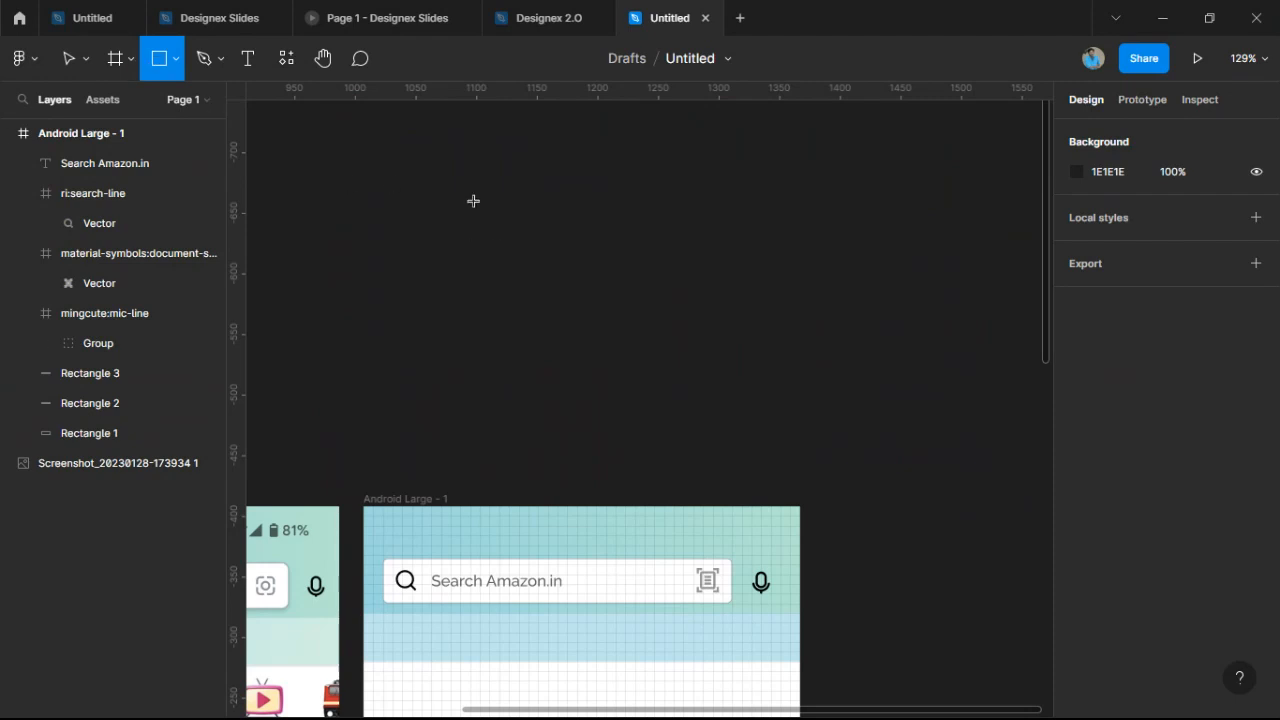
left_click_drag(473, 201, 741, 333)
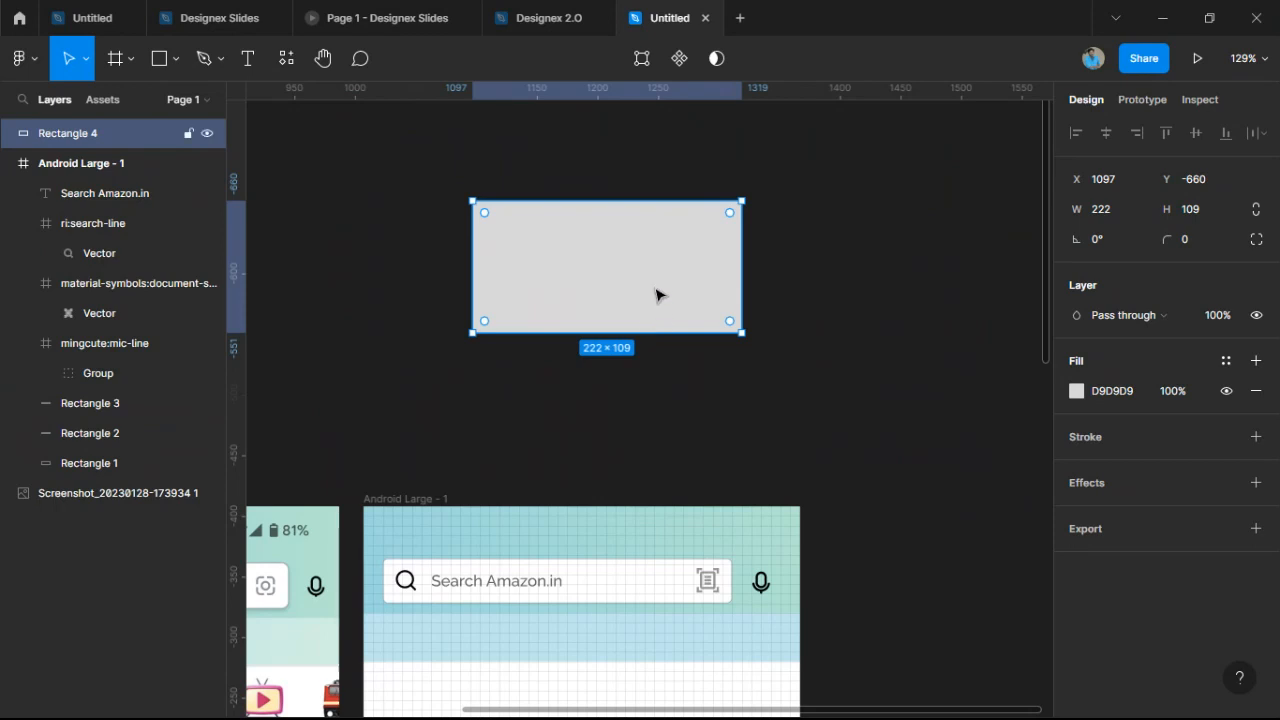
key("Delete")
left_click(159, 58)
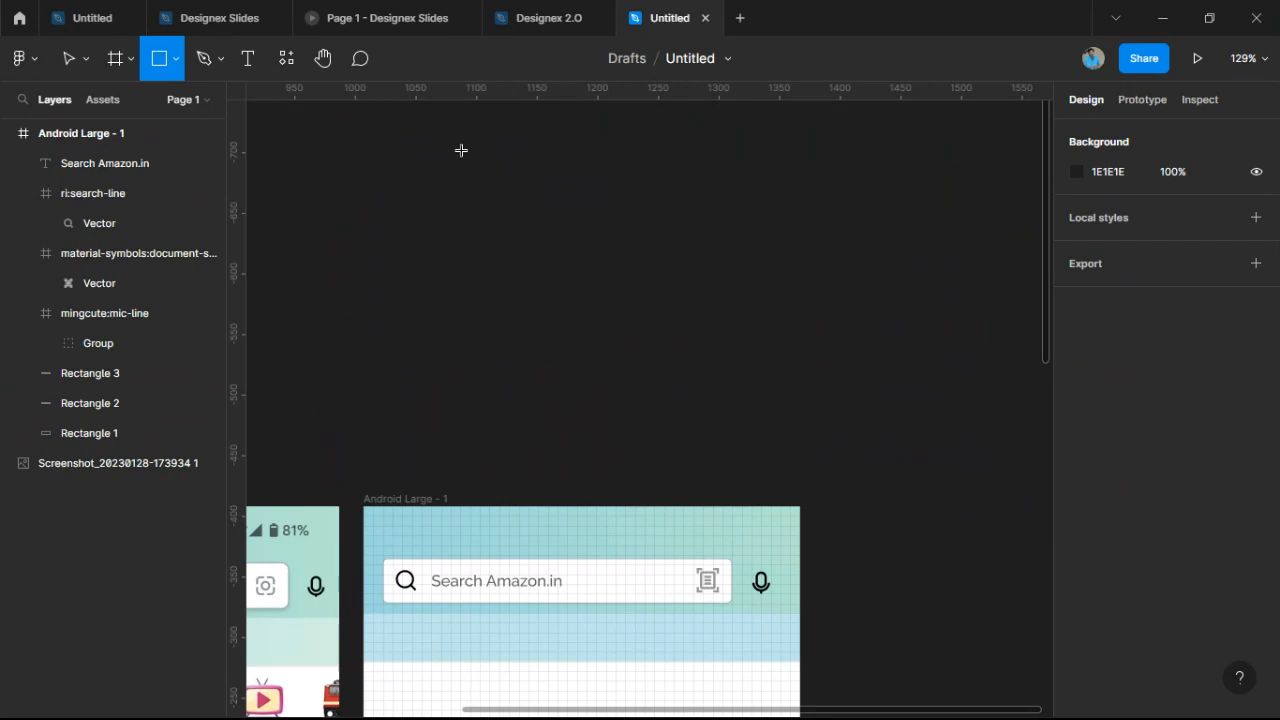
left_click_drag(461, 150, 629, 352)
left_click(720, 283)
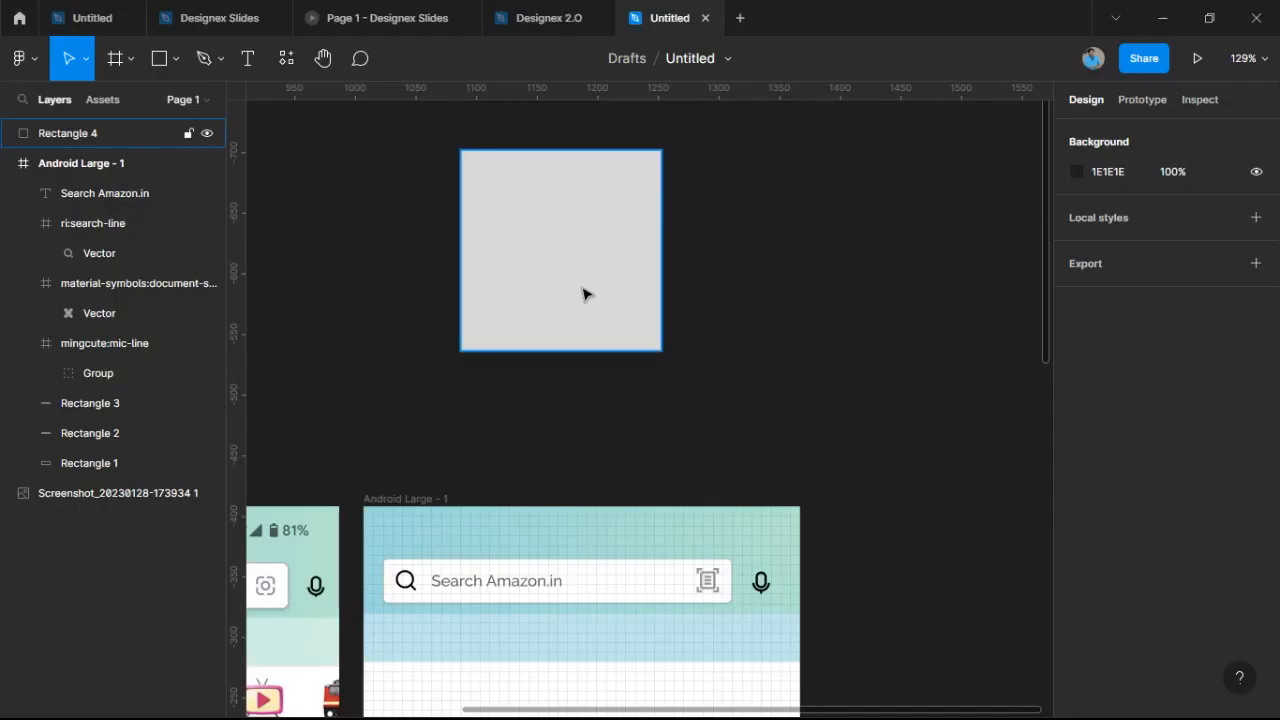
scroll(590, 294, "down", 3)
scroll(593, 297, "down", 2)
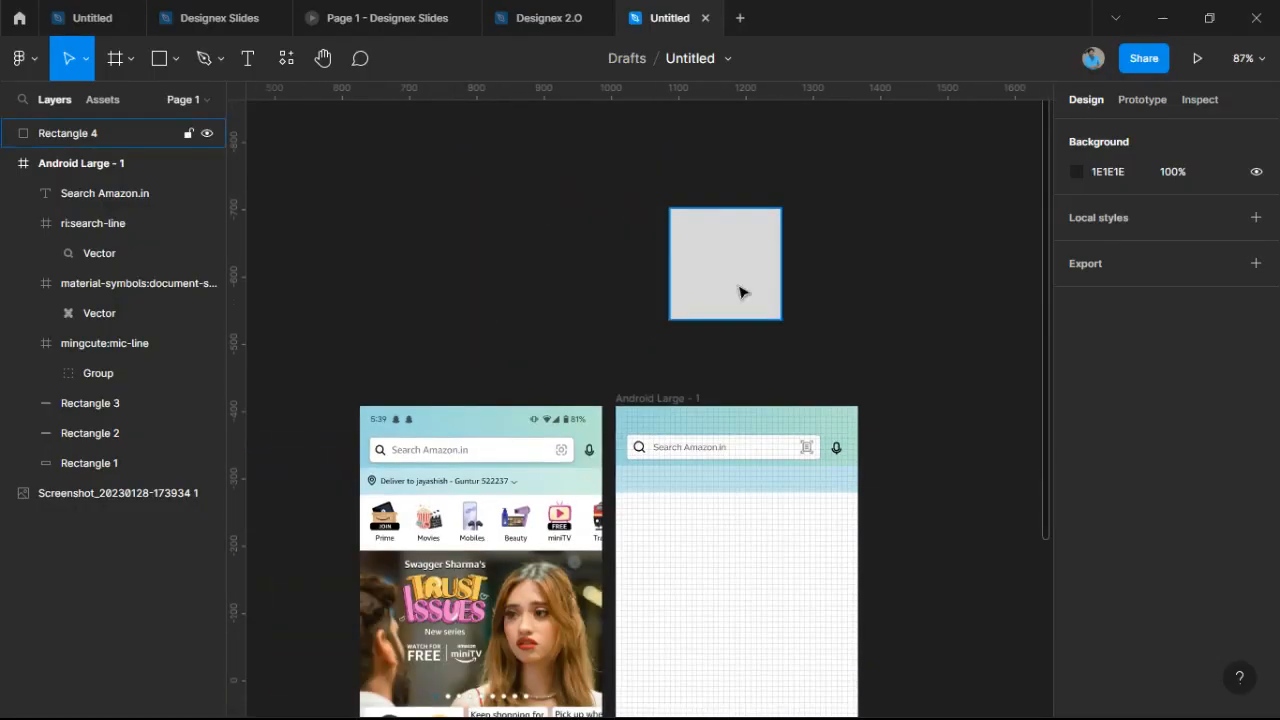
left_click_drag(746, 277, 980, 471)
key("Delete")
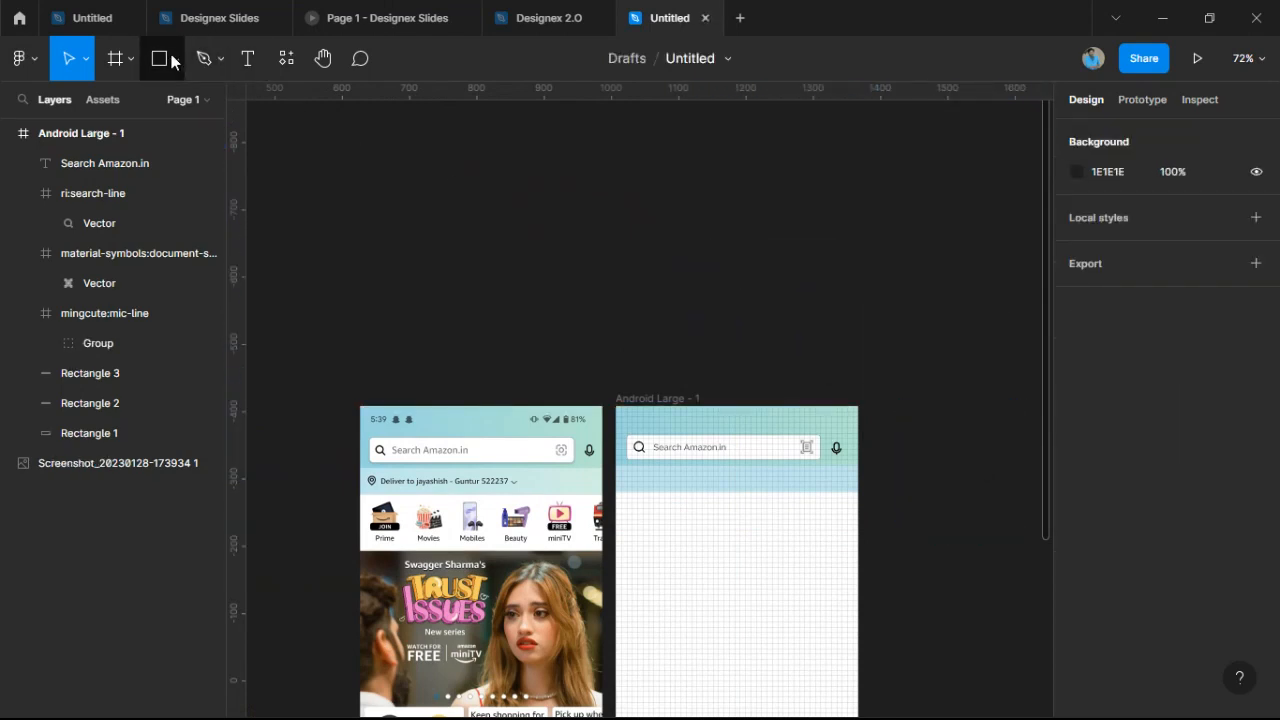
left_click(162, 57)
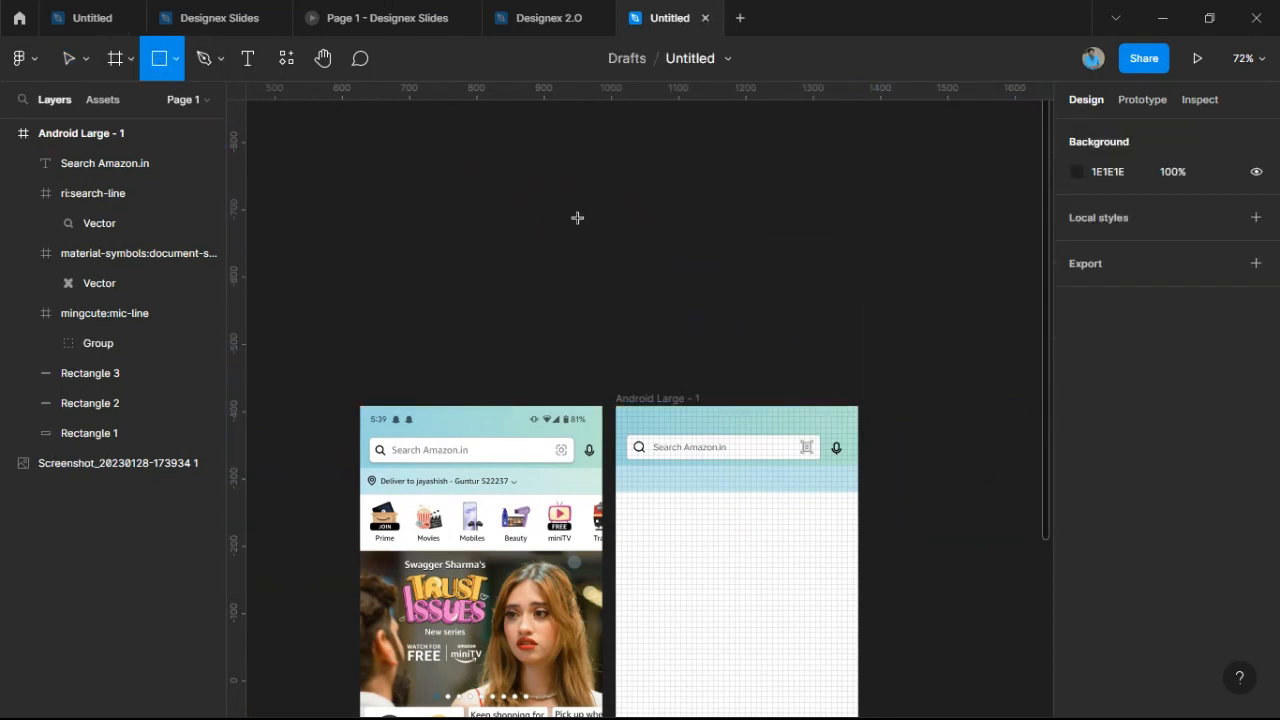
scroll(577, 217, "up", 3)
mouse_move(569, 204)
left_mouse_down()
mouse_move(702, 312)
mouse_move(726, 357)
left_mouse_up()
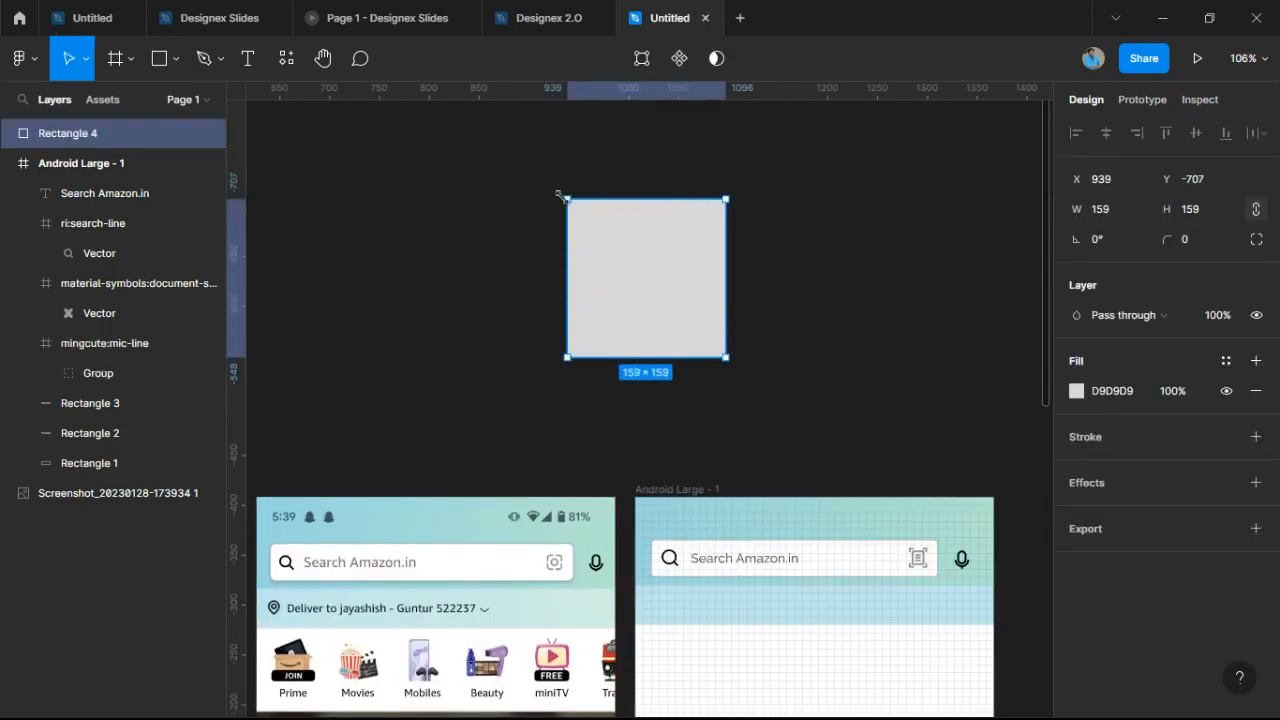
scroll(559, 195, "up", 5)
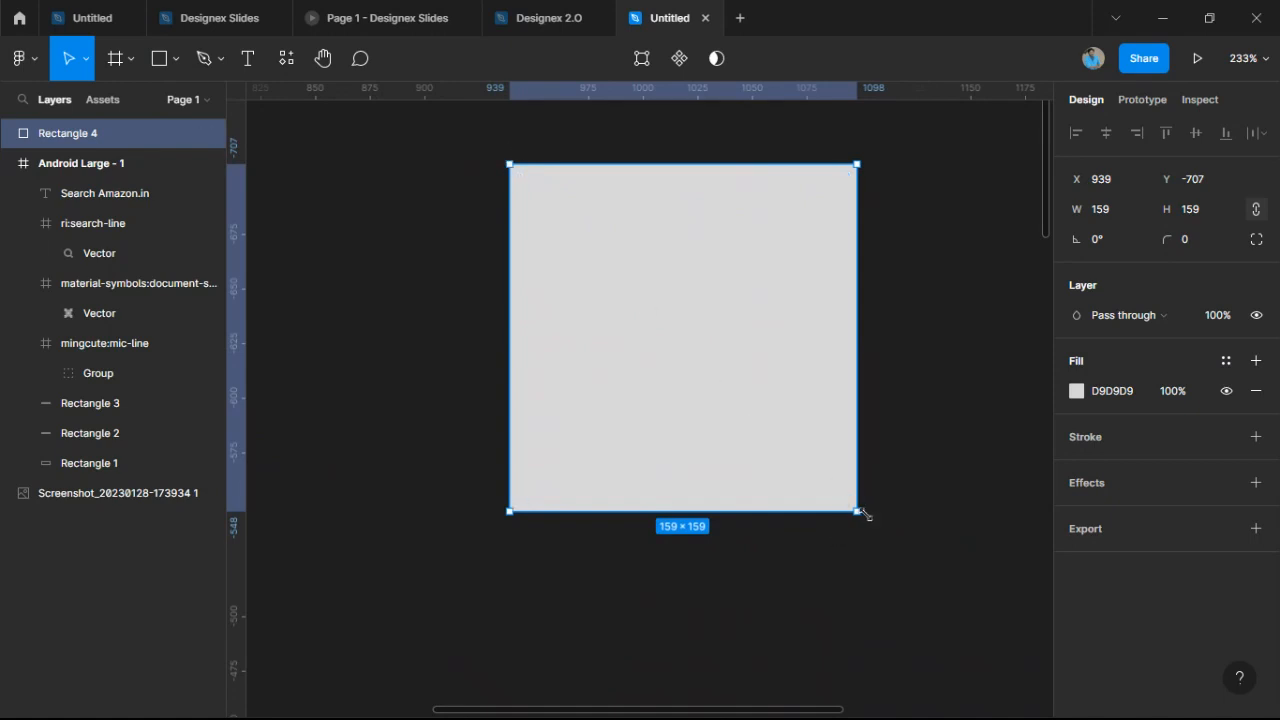
scroll(845, 520, "right", 5)
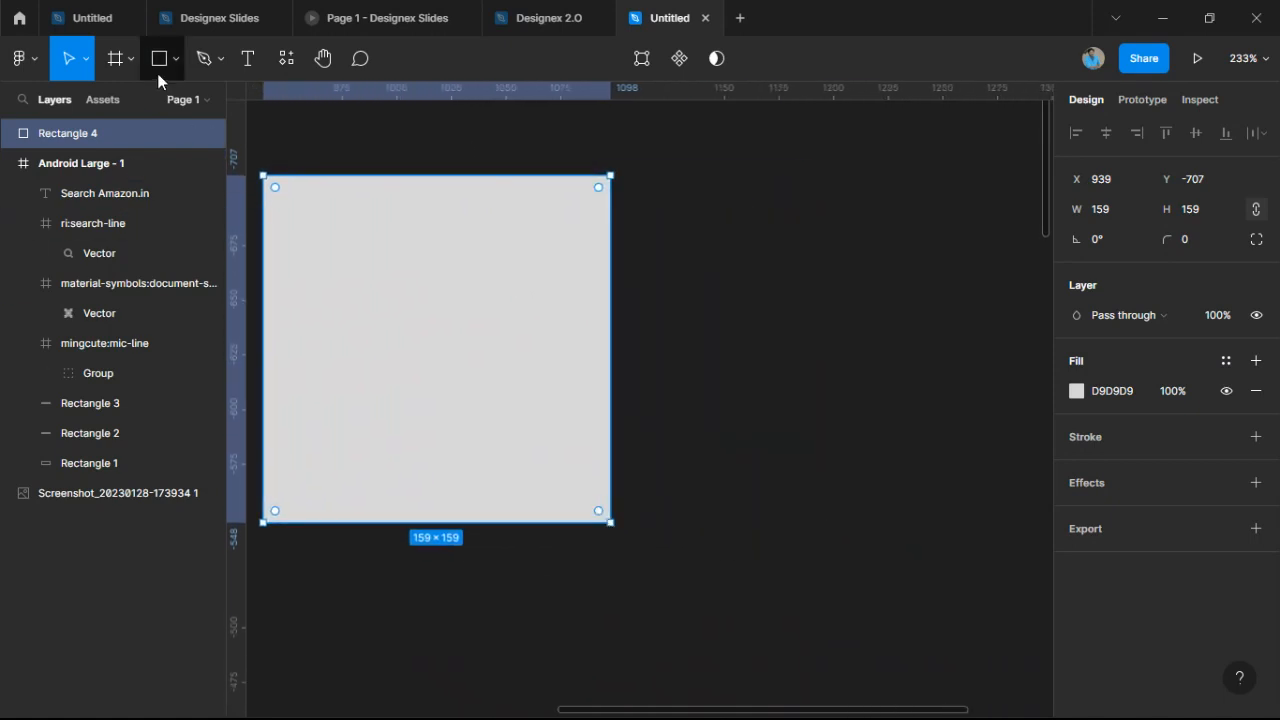
left_click(158, 70)
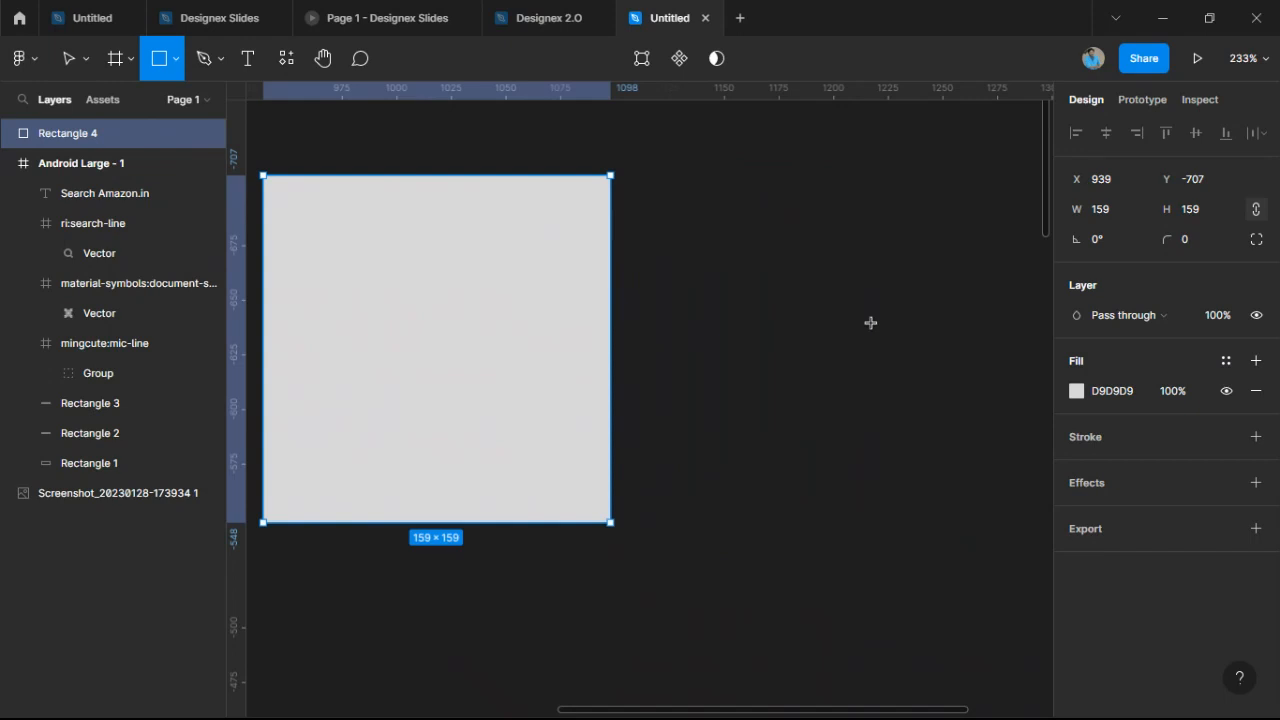
left_click_drag(870, 321, 1020, 434)
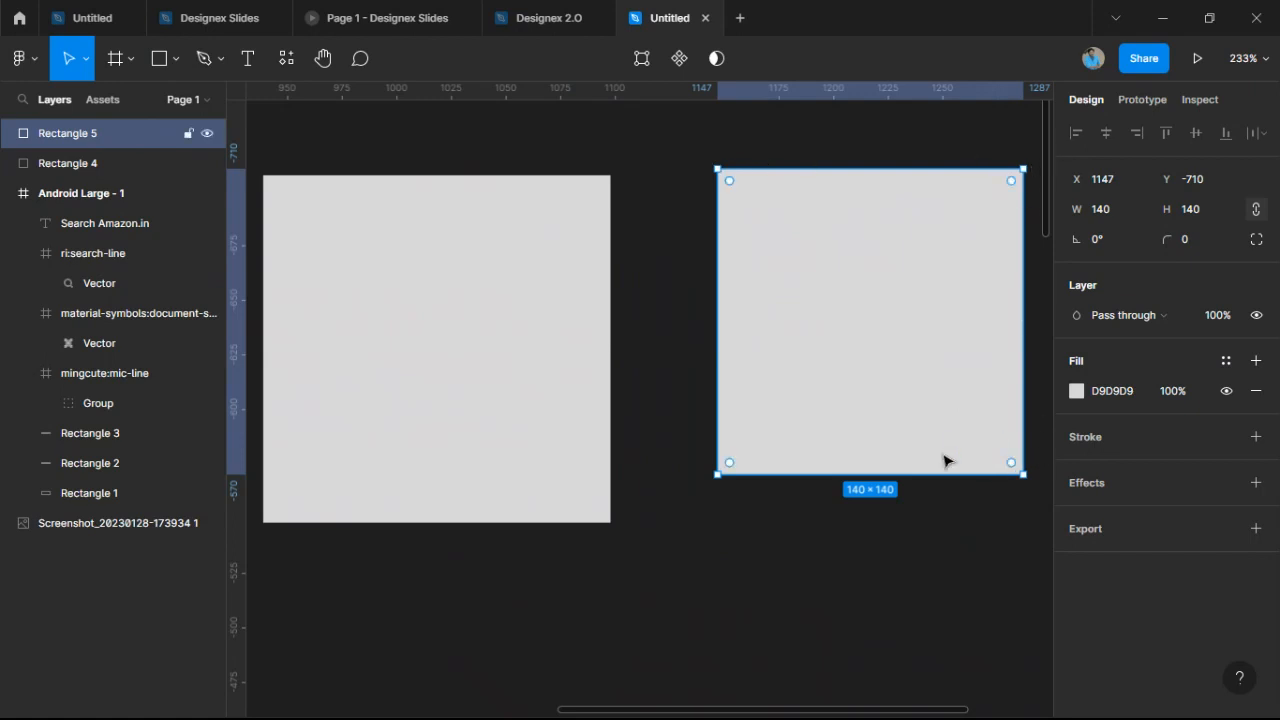
scroll(800, 433, "down", 5)
left_click_drag(591, 400, 903, 223)
key("Delete")
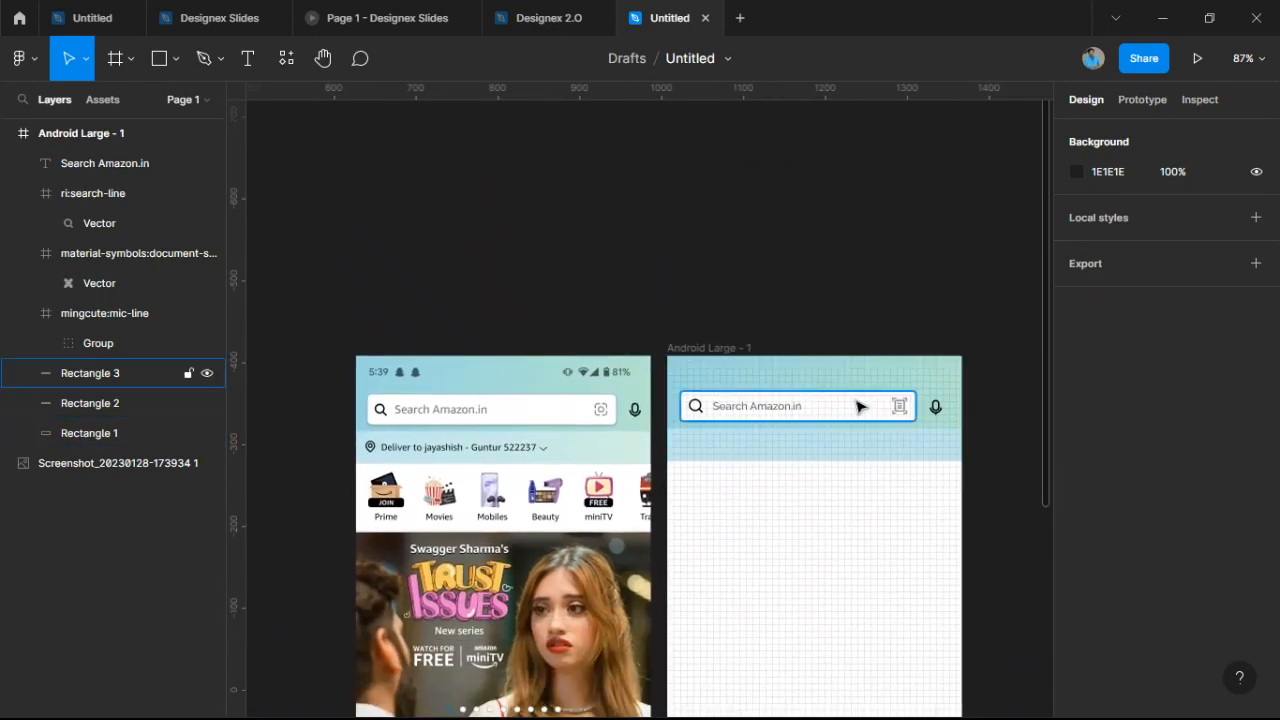
Launch the Iconify plugin from the canvas menu and search for 'location' icons.
scroll(751, 411, "up", 5)
scroll(757, 484, "down", 3)
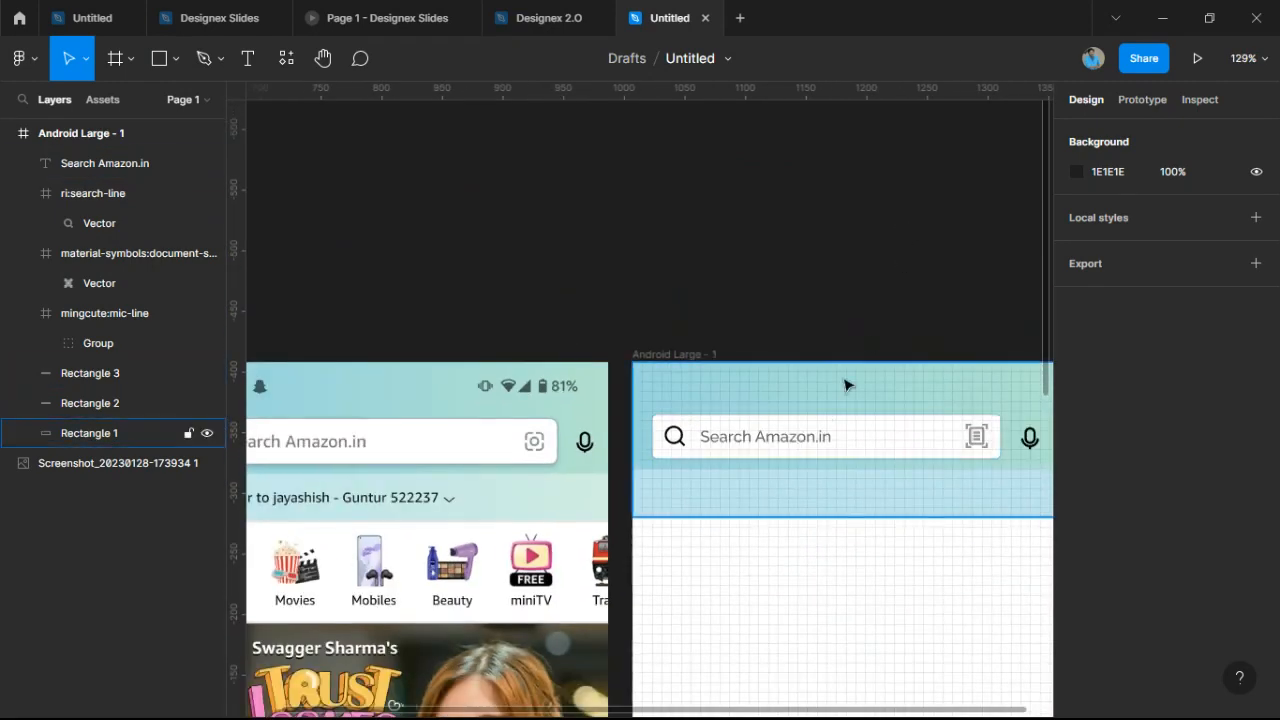
scroll(760, 390, "up", 1)
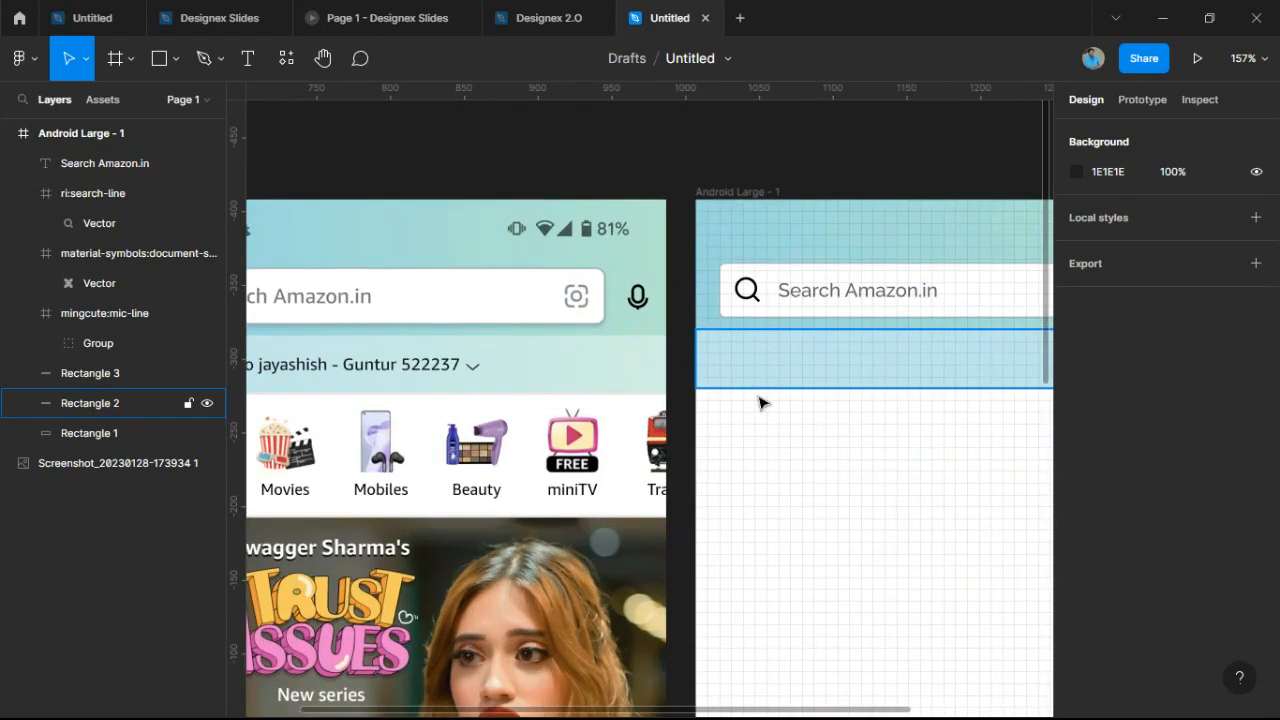
scroll(762, 405, "down", 3)
right_click(965, 358)
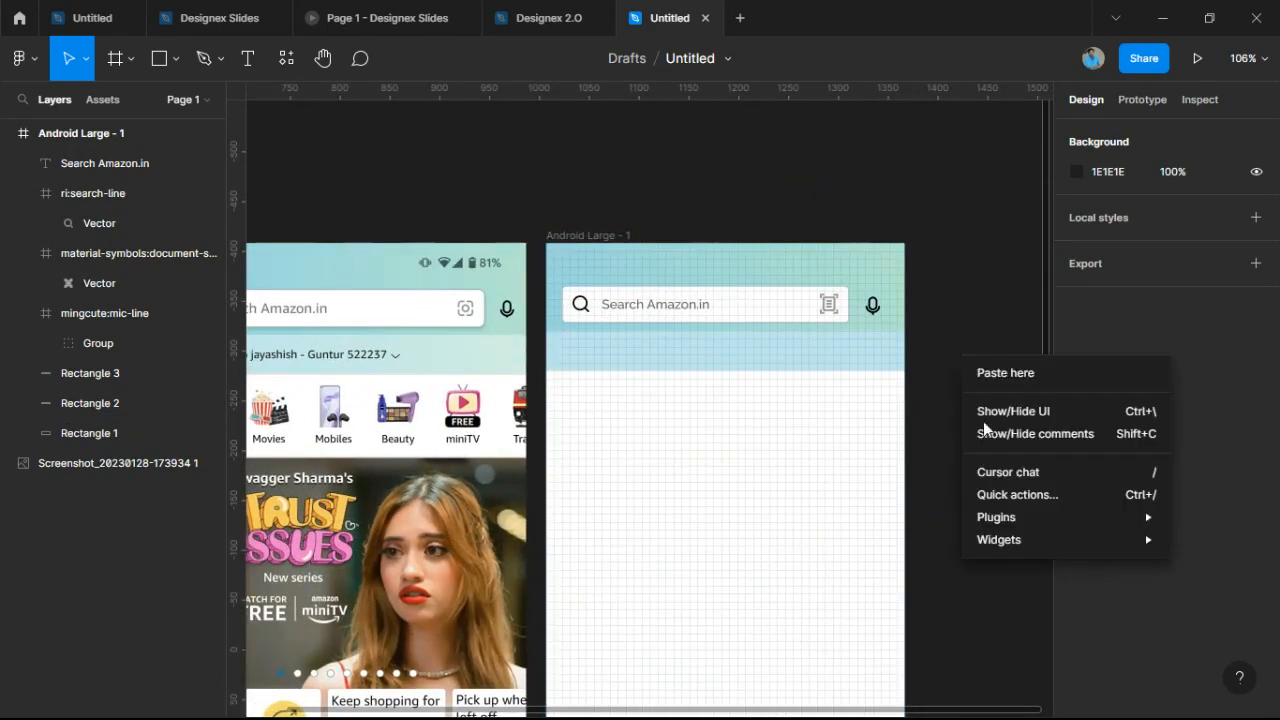
mouse_move(1025, 523)
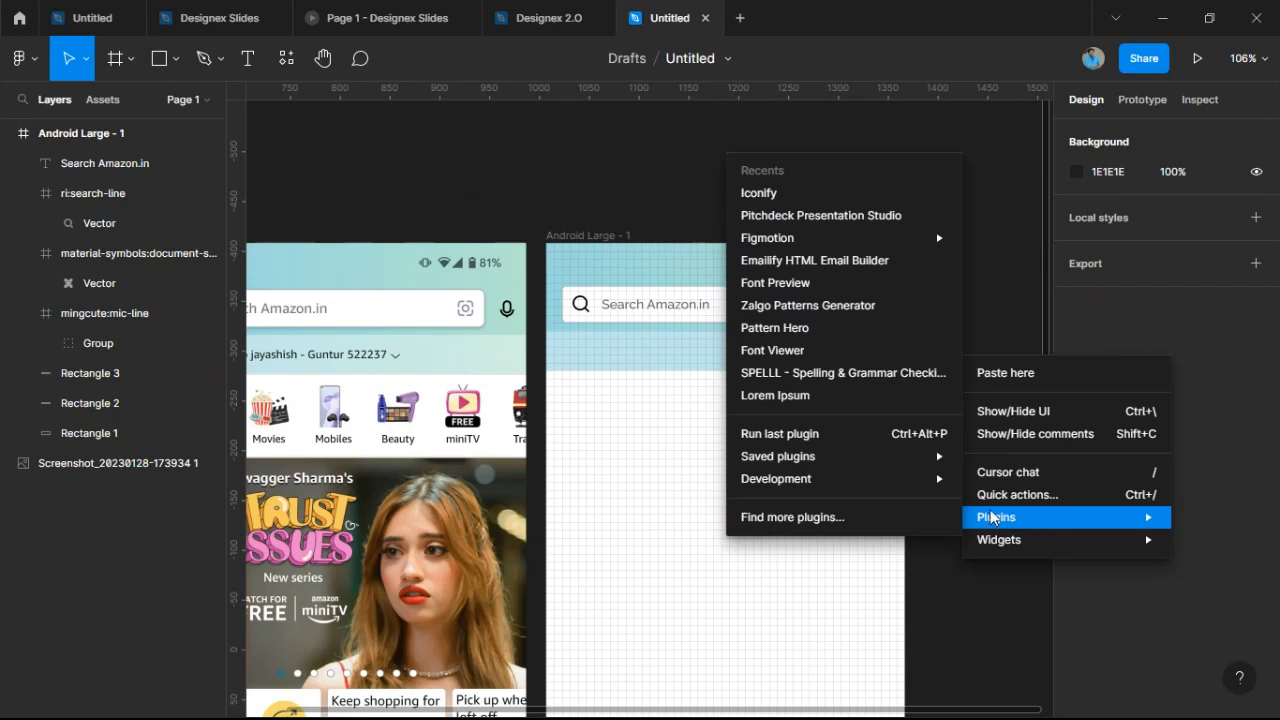
left_click(831, 192)
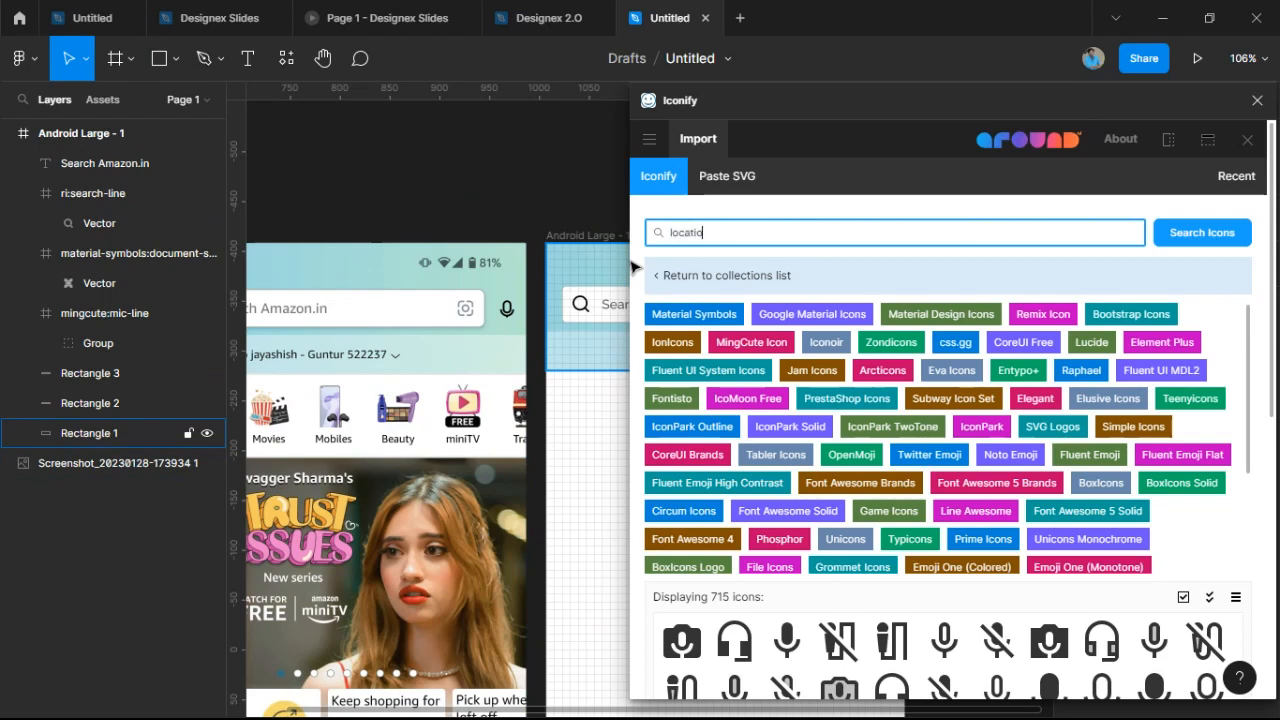
key("Return")
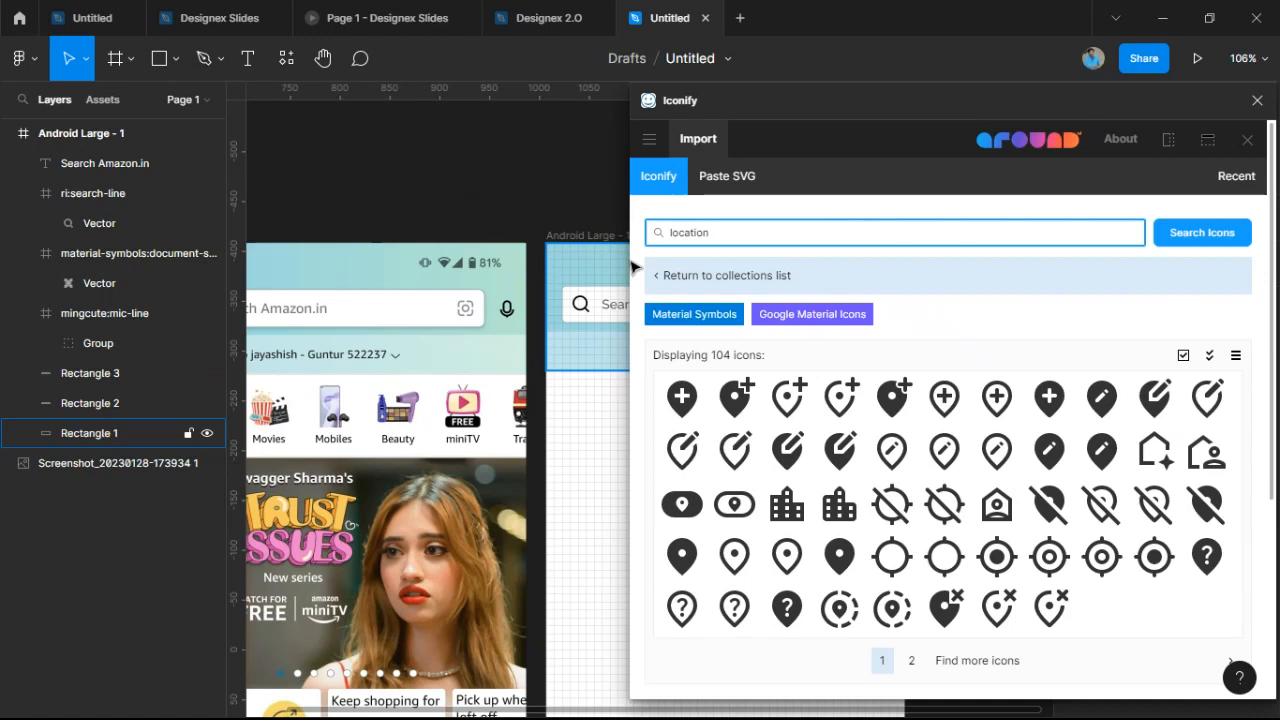
Expand the location search to show more icon results.
scroll(627, 268, "down", 2)
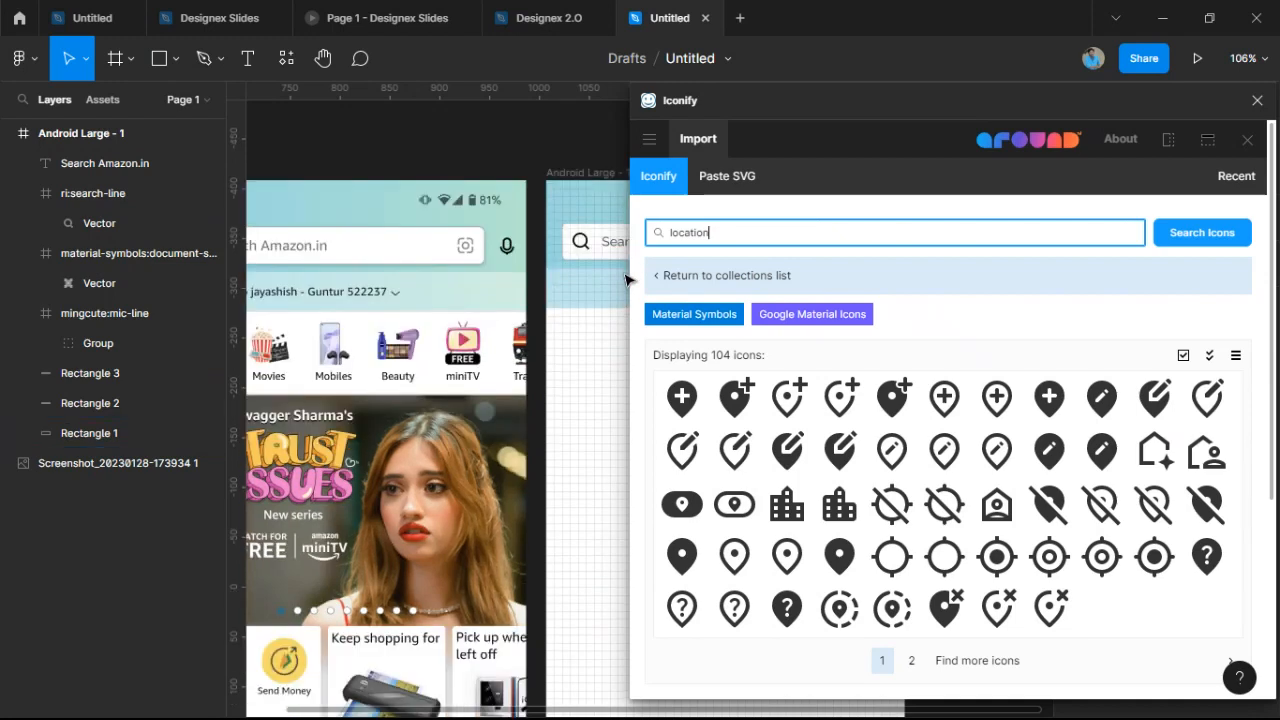
mouse_move(563, 466)
left_mouse_down()
mouse_move(531, 457)
mouse_move(577, 466)
left_mouse_up()
scroll(577, 466, "down", 2)
scroll(529, 437, "up", 1)
scroll(530, 437, "up", 5)
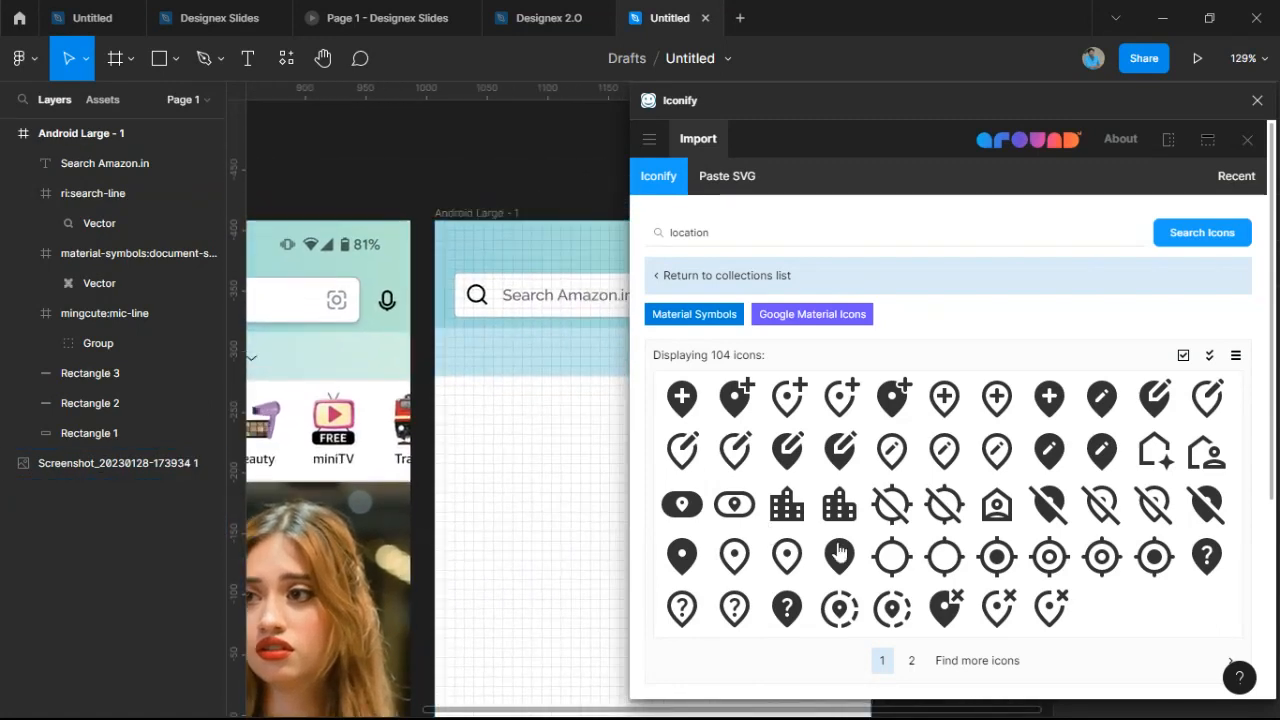
left_click(910, 662)
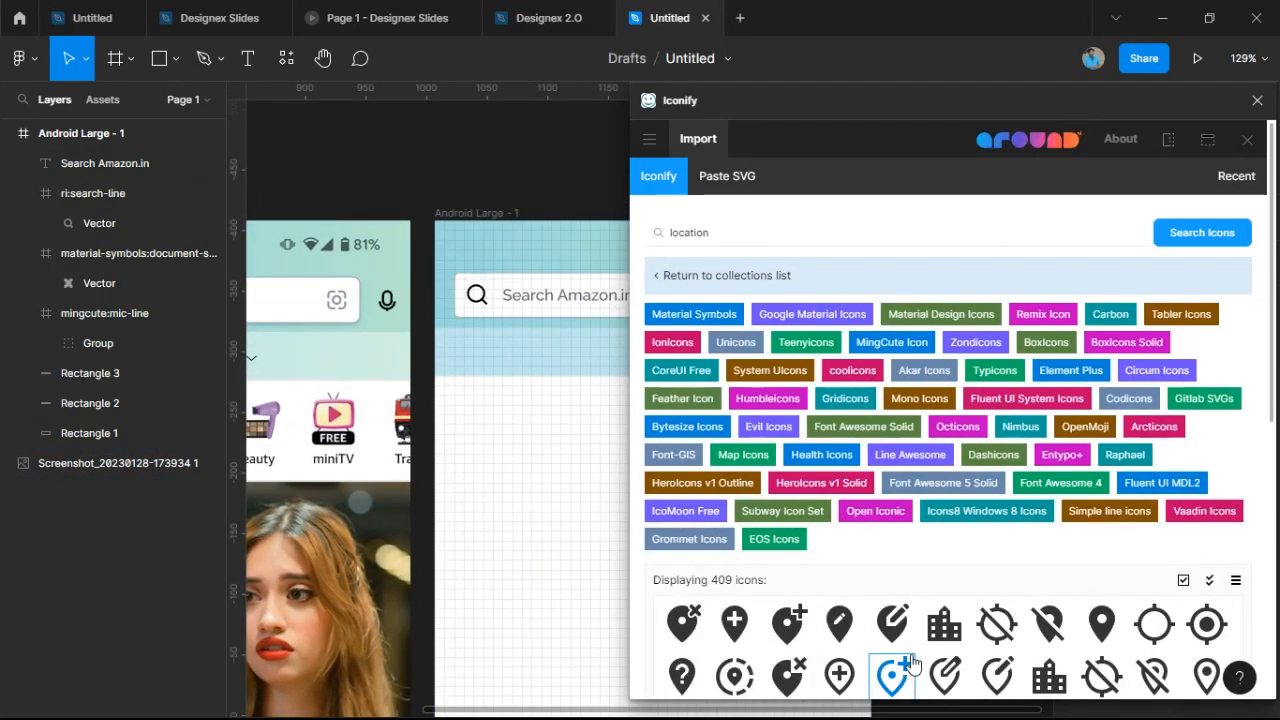
Page through the results to page 5 and choose the akar-icons:location pin.
scroll(880, 672, "down", 5)
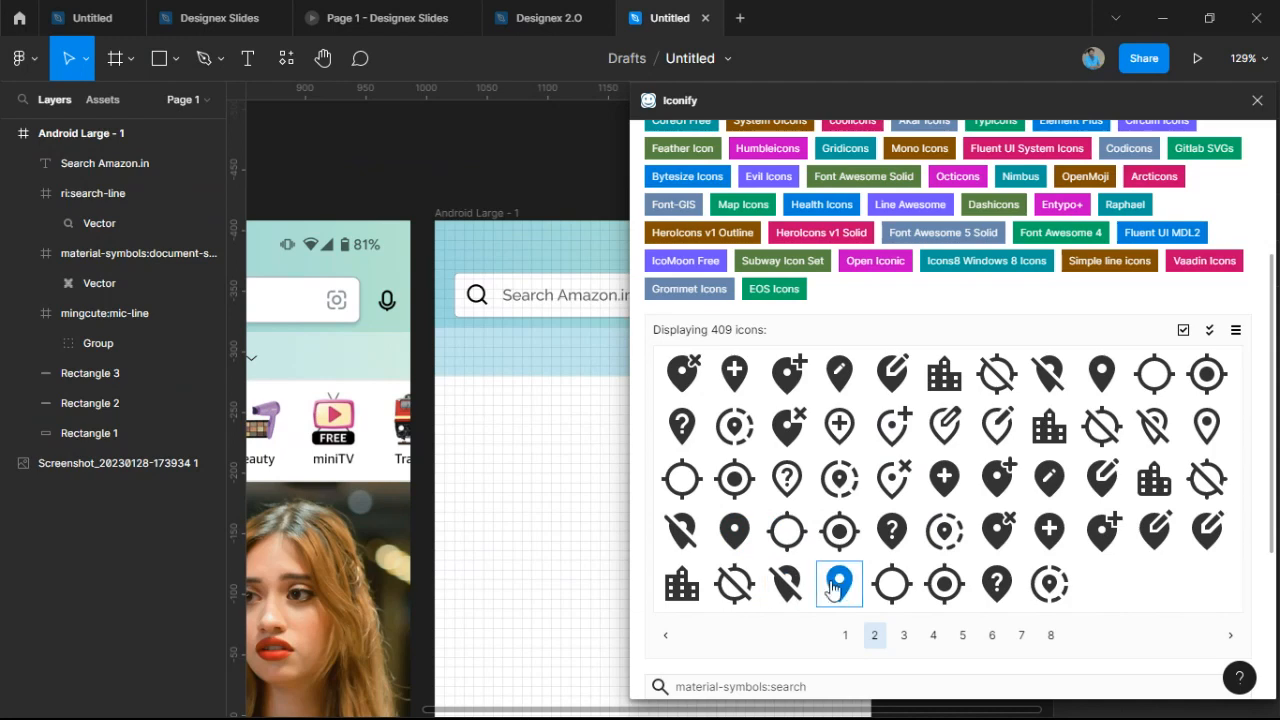
left_click(904, 636)
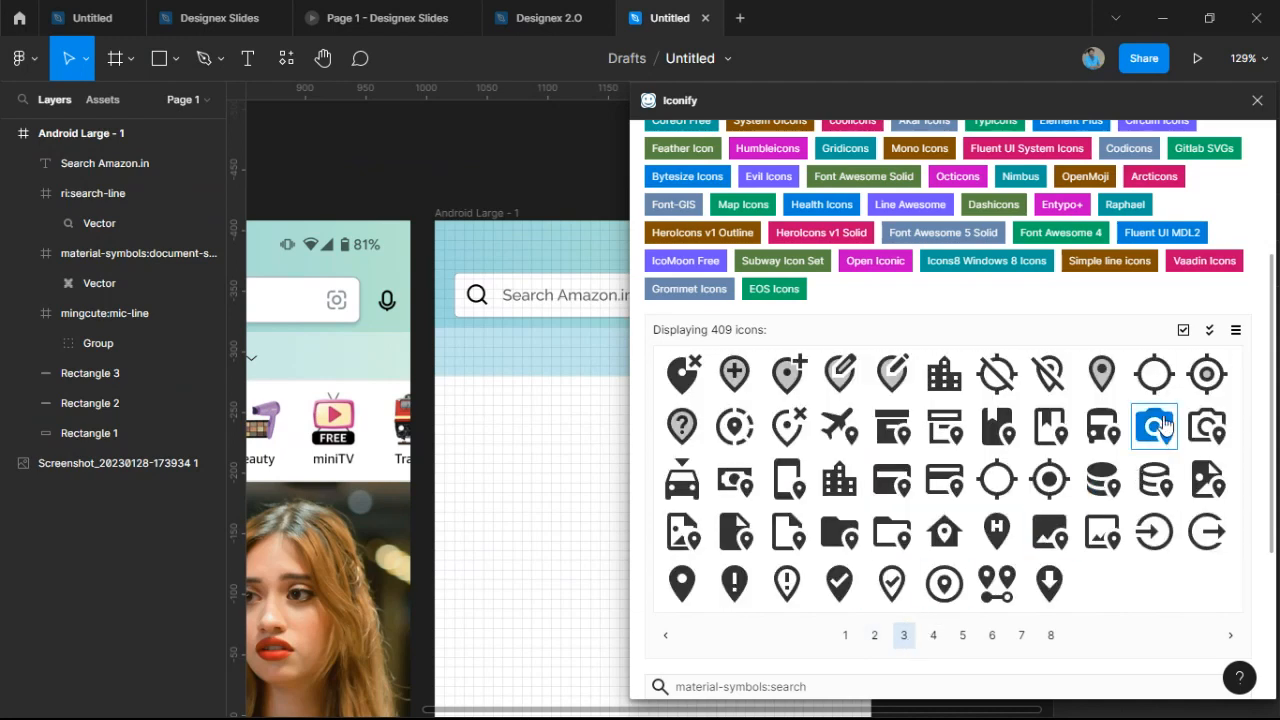
left_click(933, 635)
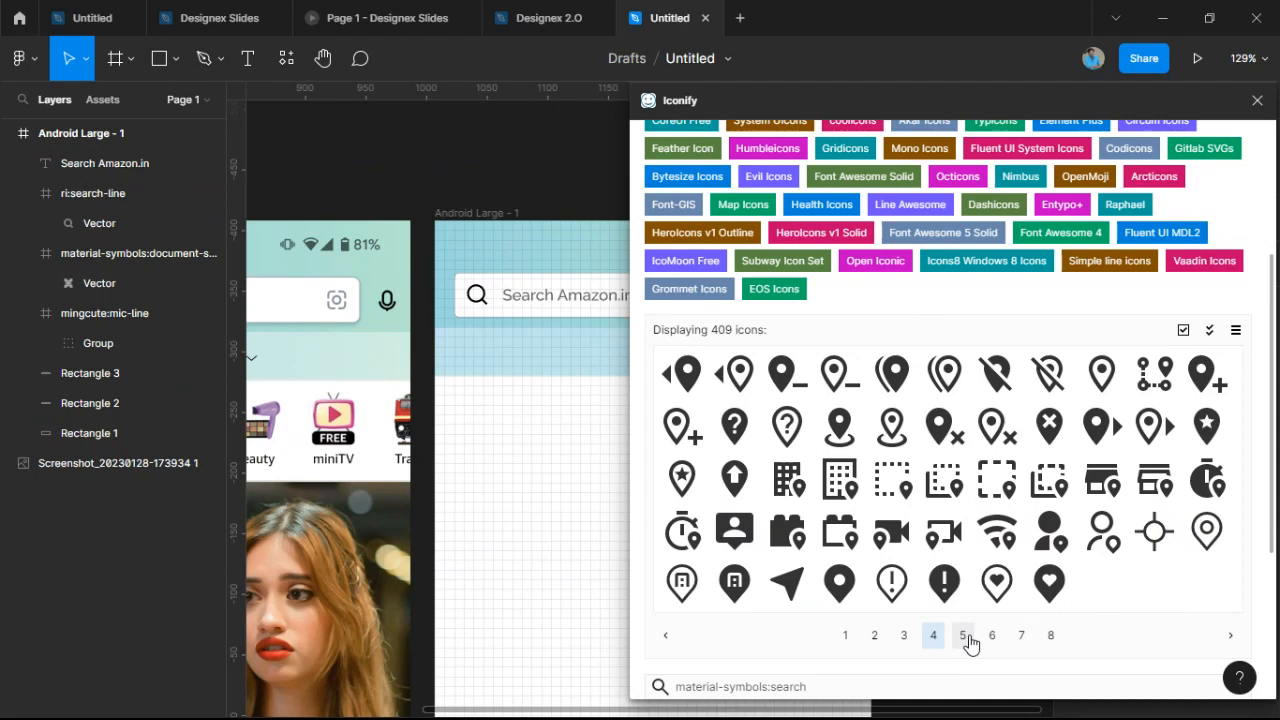
left_click(964, 636)
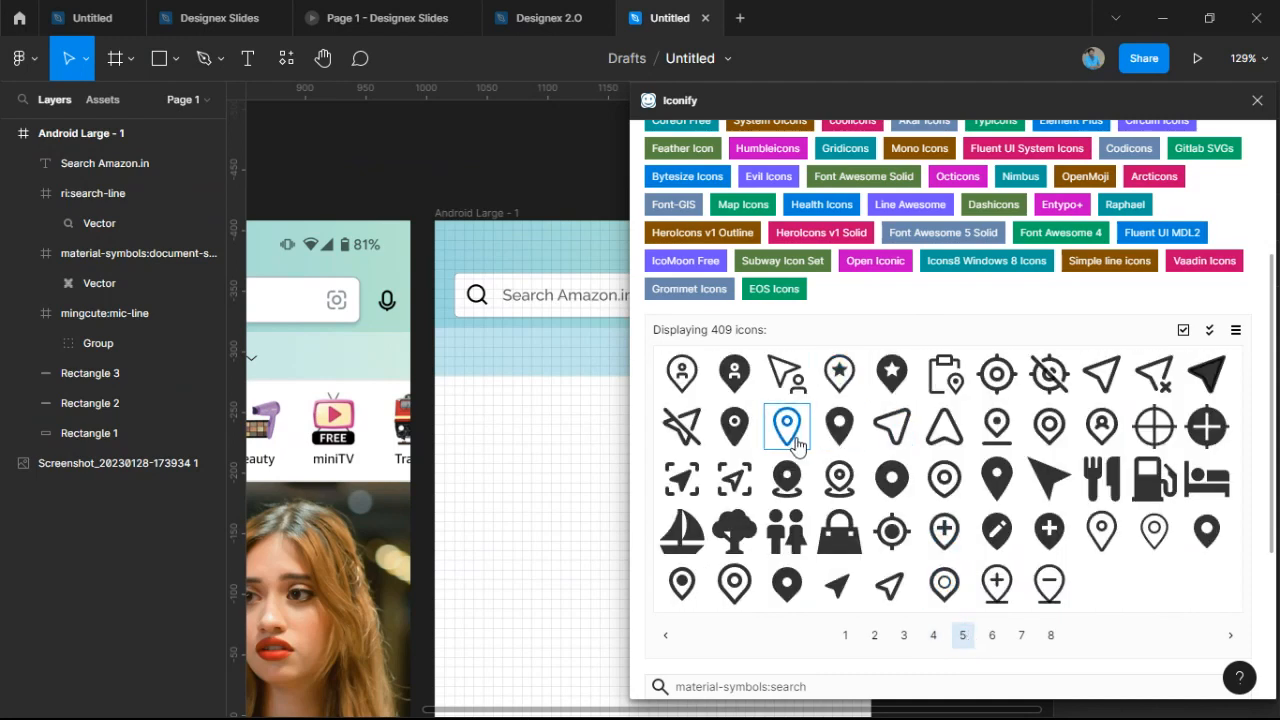
scroll(612, 506, "down", 4)
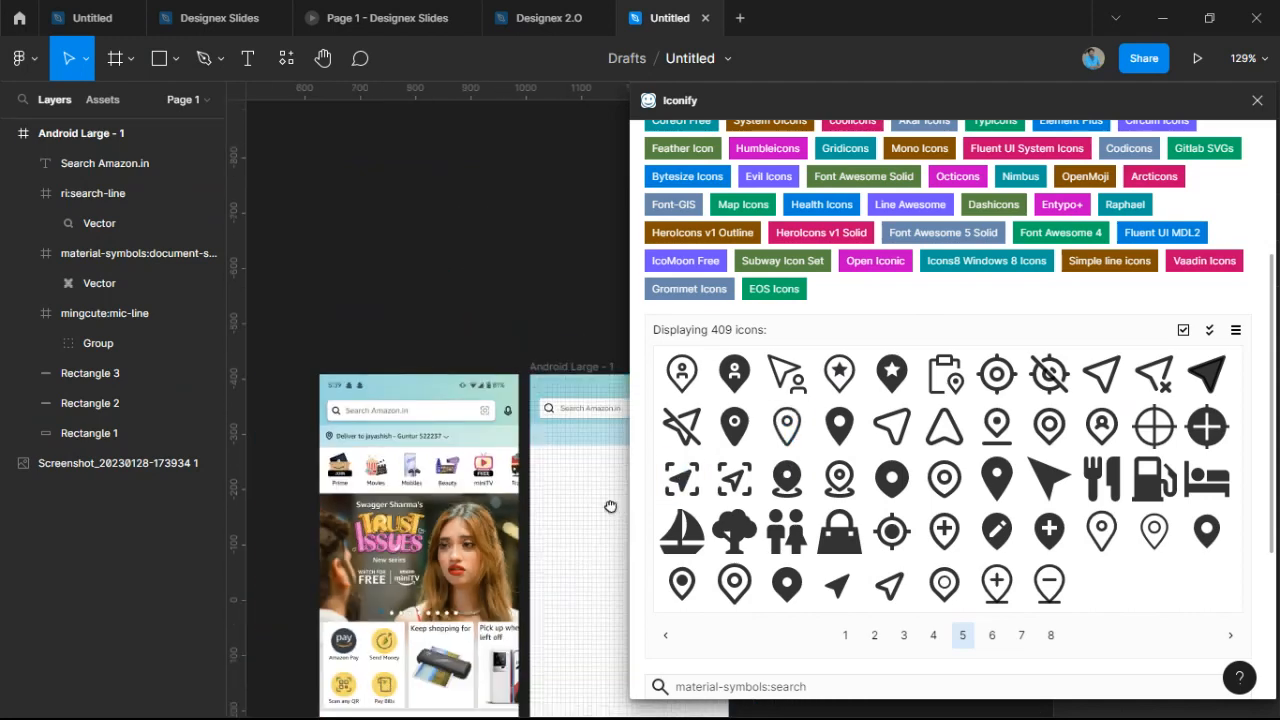
left_click_drag(609, 506, 595, 487)
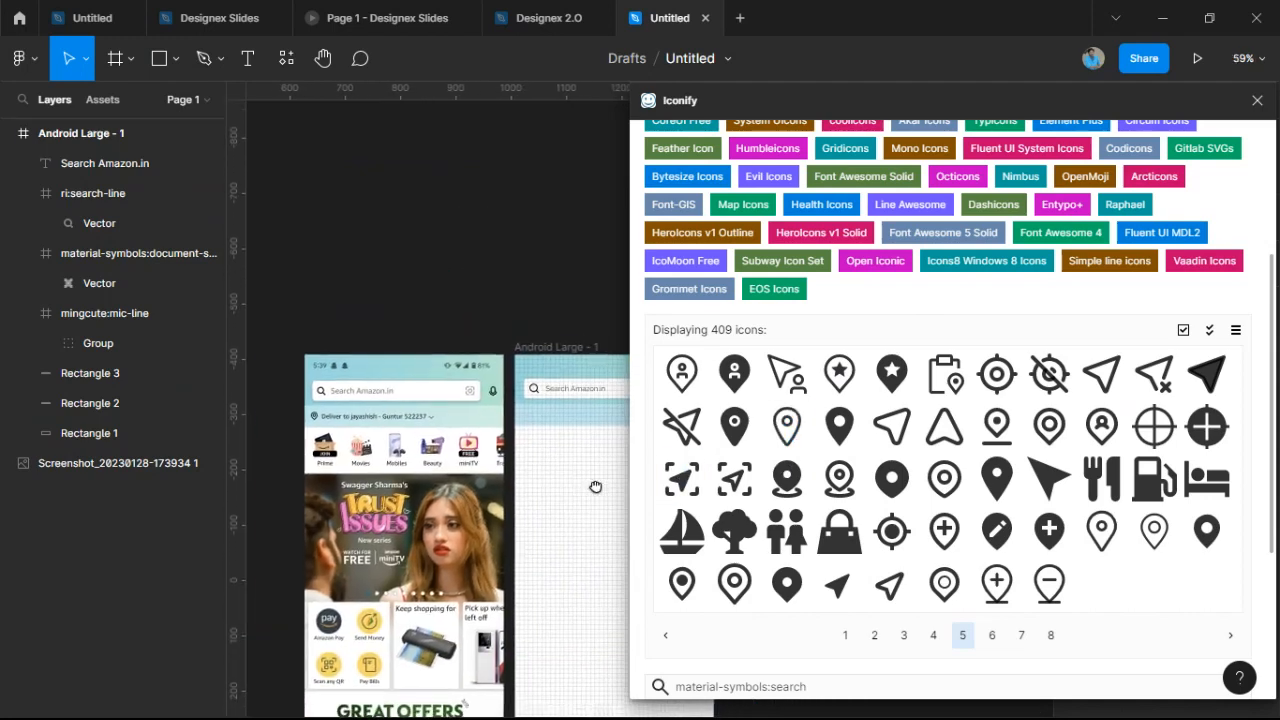
left_click(740, 587)
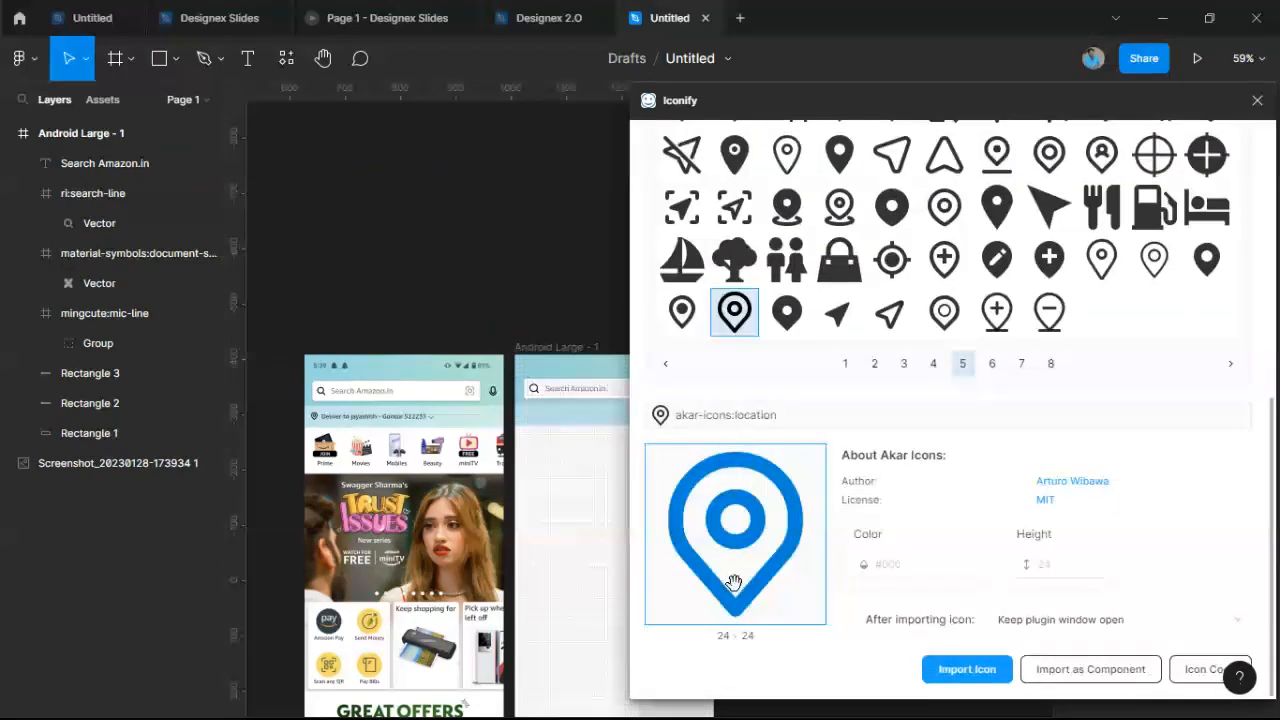
Import the 24×24 location pin and place it in Android Large below the search bar.
left_click(988, 675)
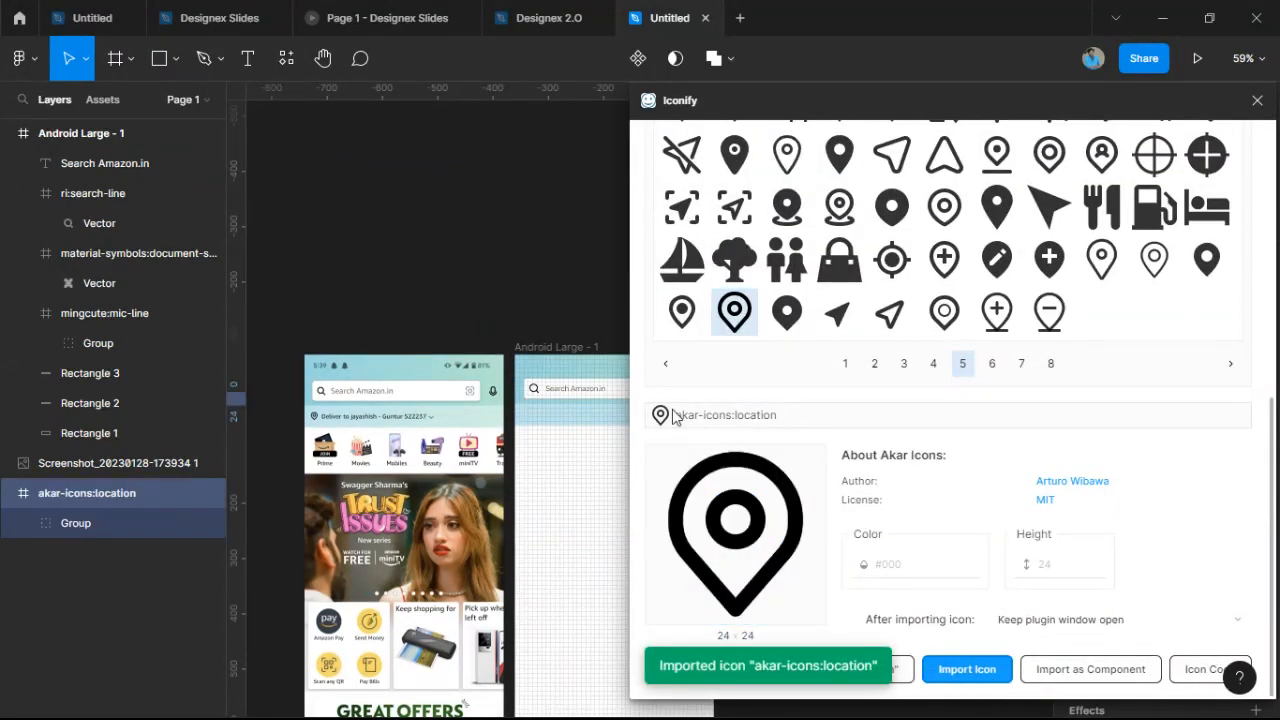
left_click(1257, 100)
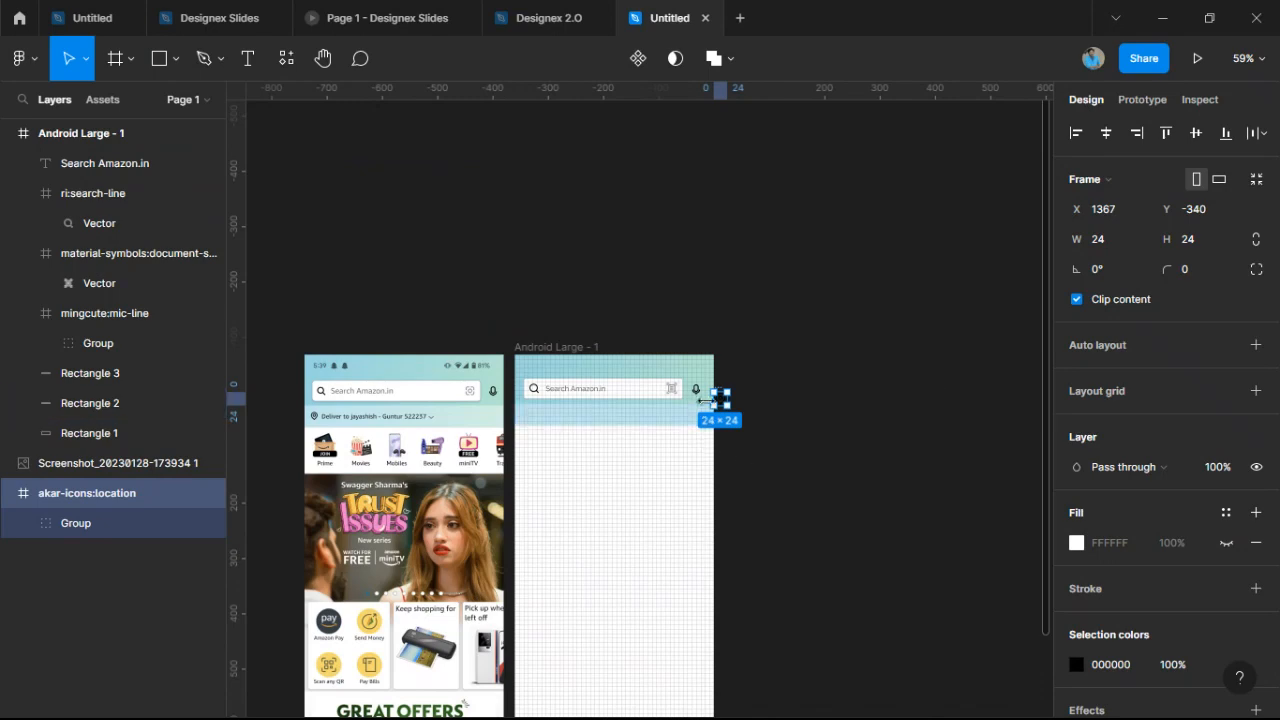
scroll(718, 400, "up", 5)
scroll(731, 410, "up", 4)
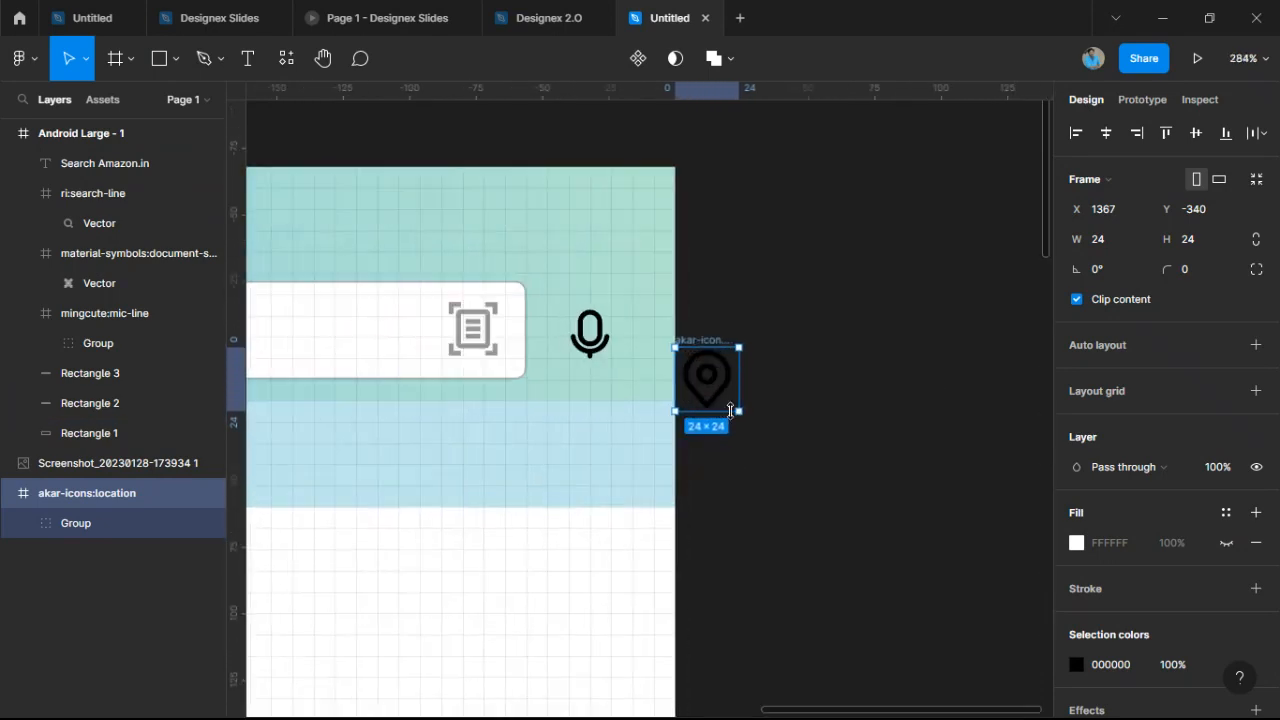
scroll(910, 352, "down", 4)
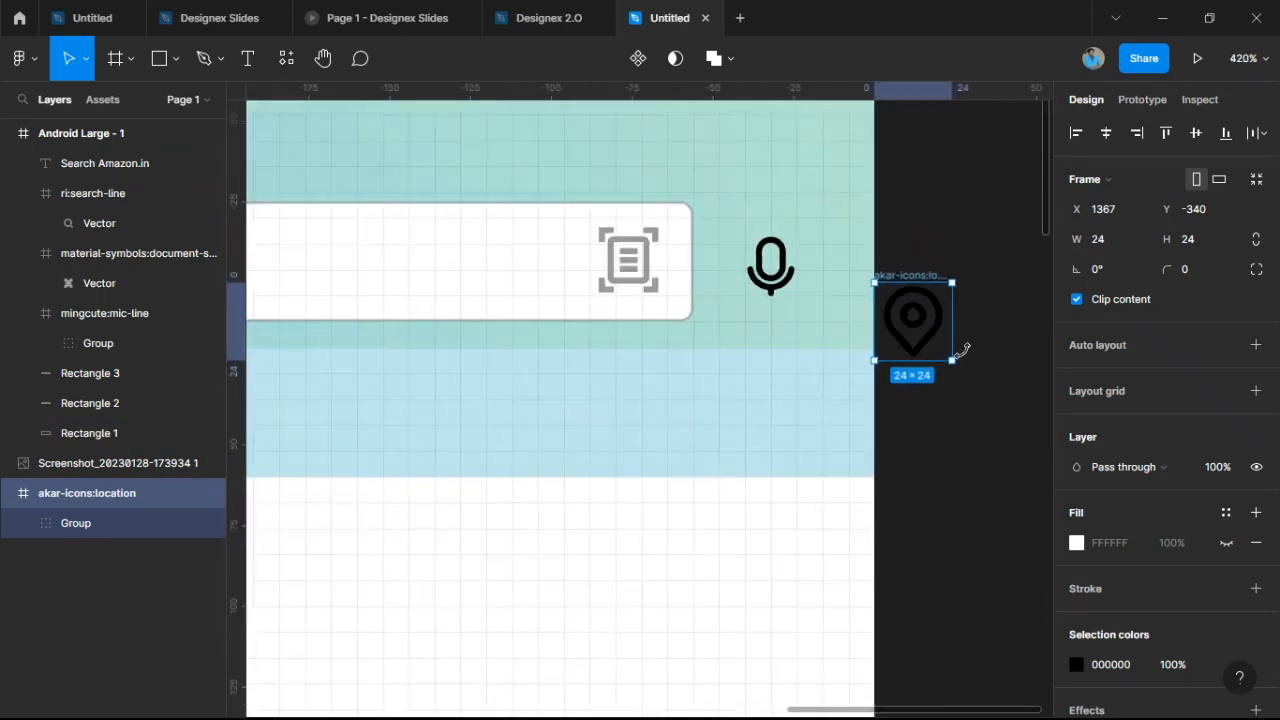
left_click_drag(938, 345, 527, 412)
scroll(551, 457, "down", 3)
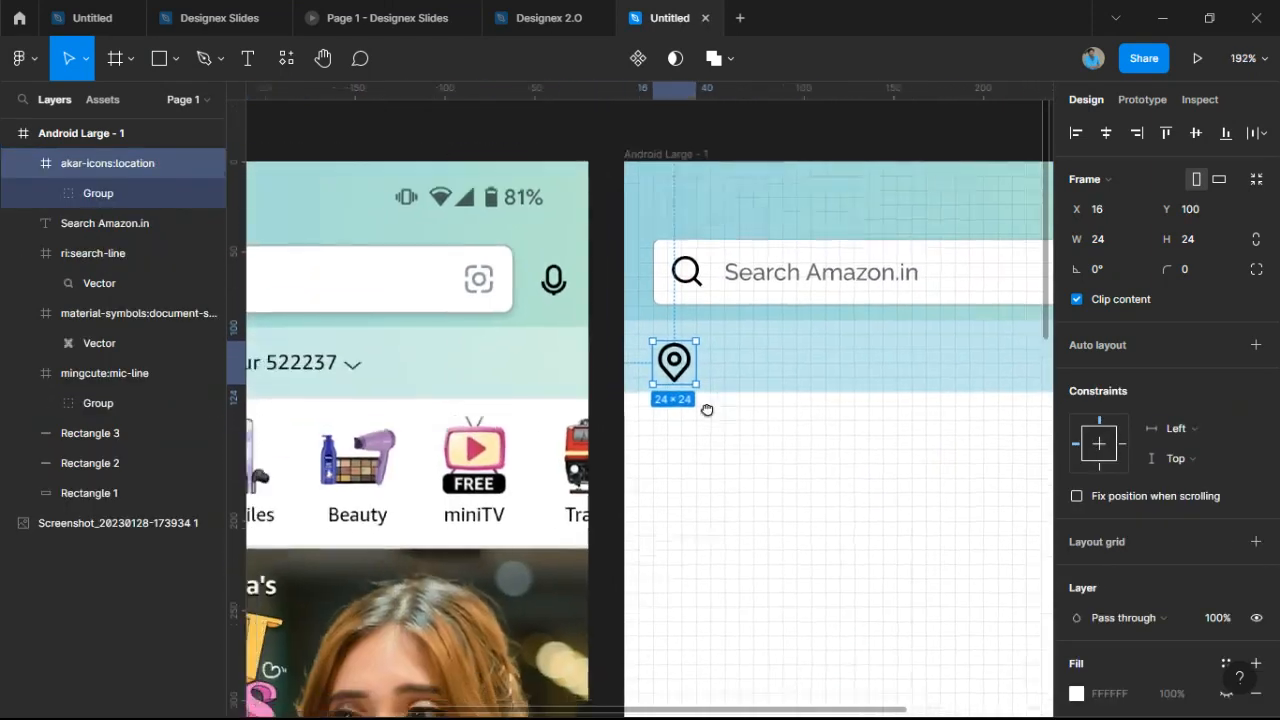
scroll(924, 407, "down", 3)
scroll(924, 407, "up", 3)
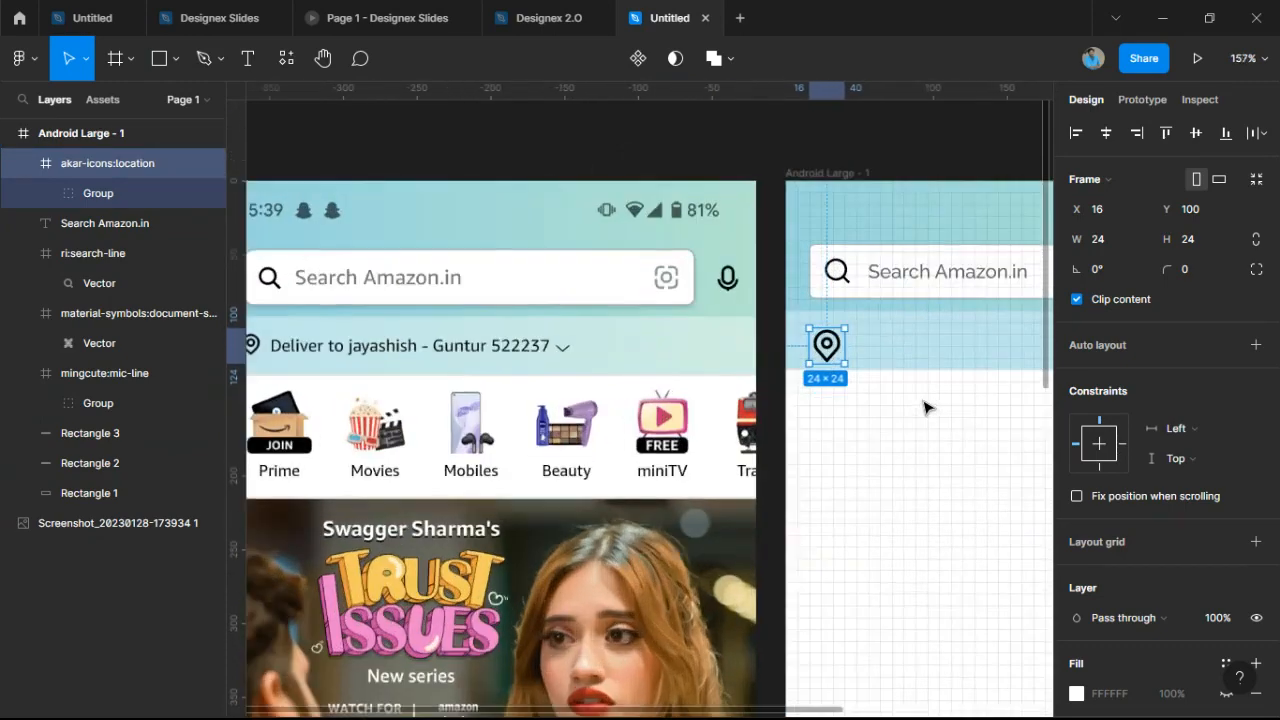
Add a vertical guide at x 16 lined up with the search bar's left edge.
left_click_drag(924, 407, 840, 531)
scroll(746, 409, "up", 6)
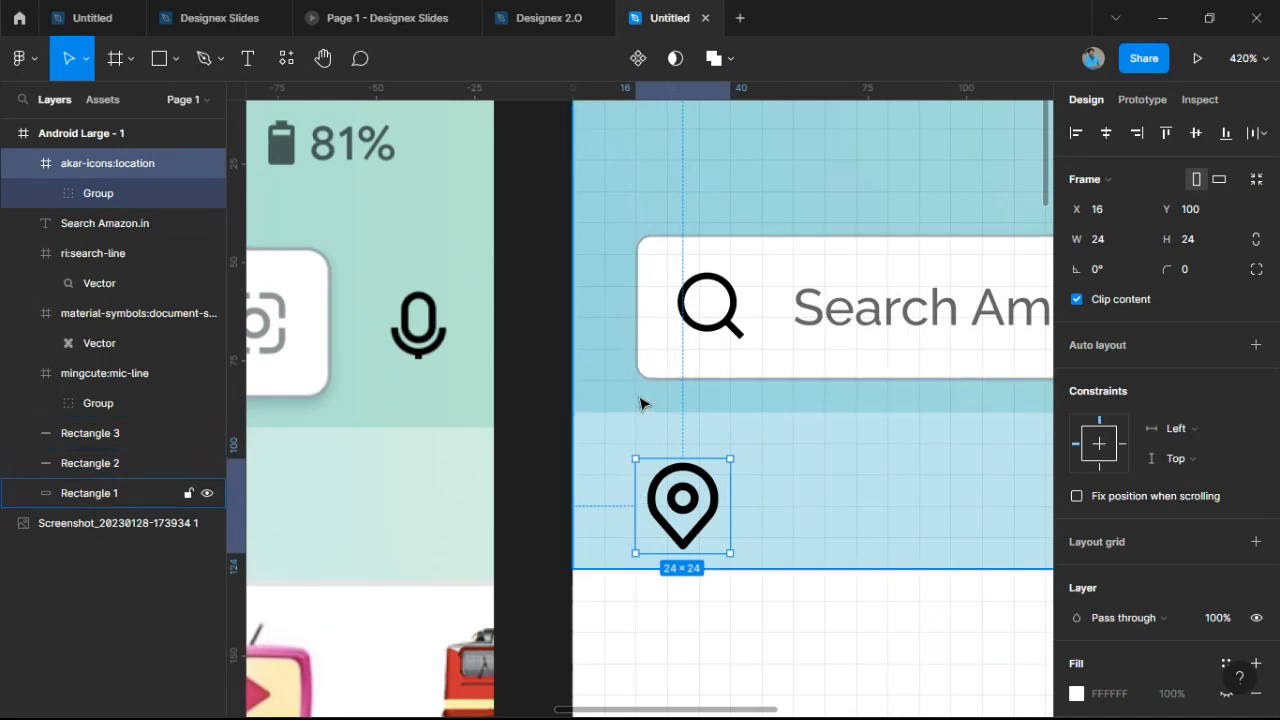
scroll(642, 404, "right", 3)
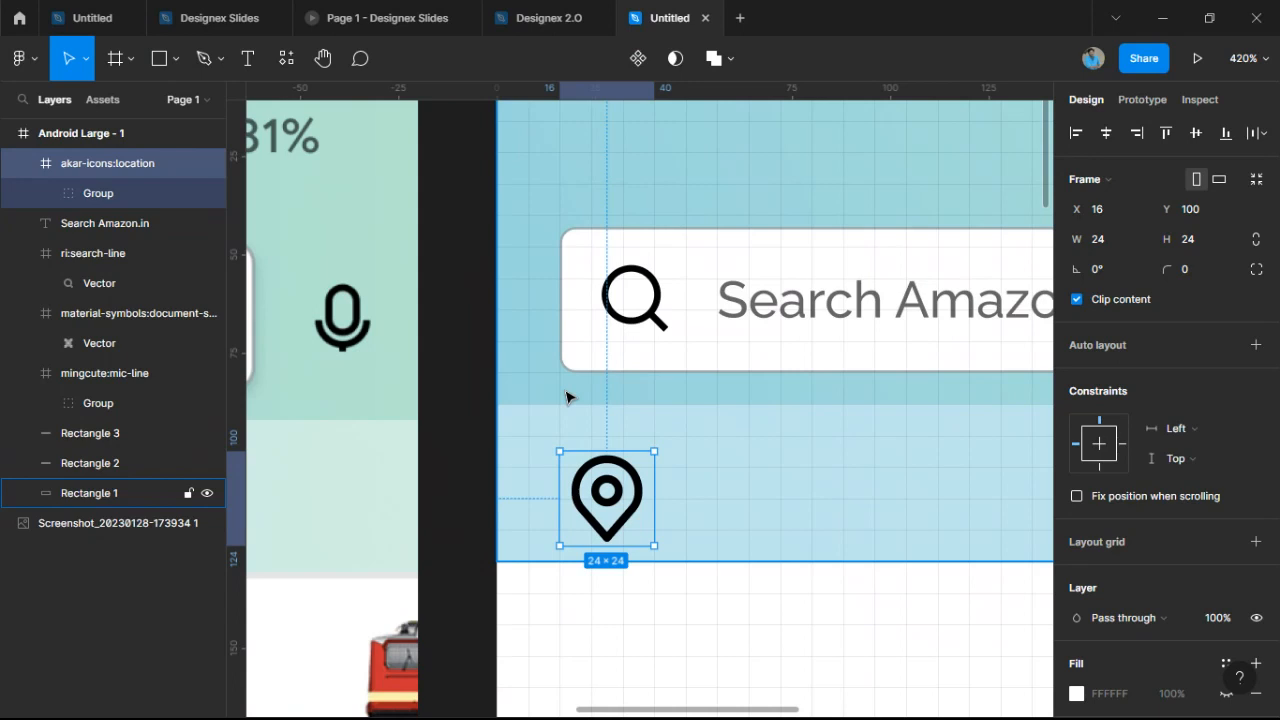
scroll(814, 609, "right", 5)
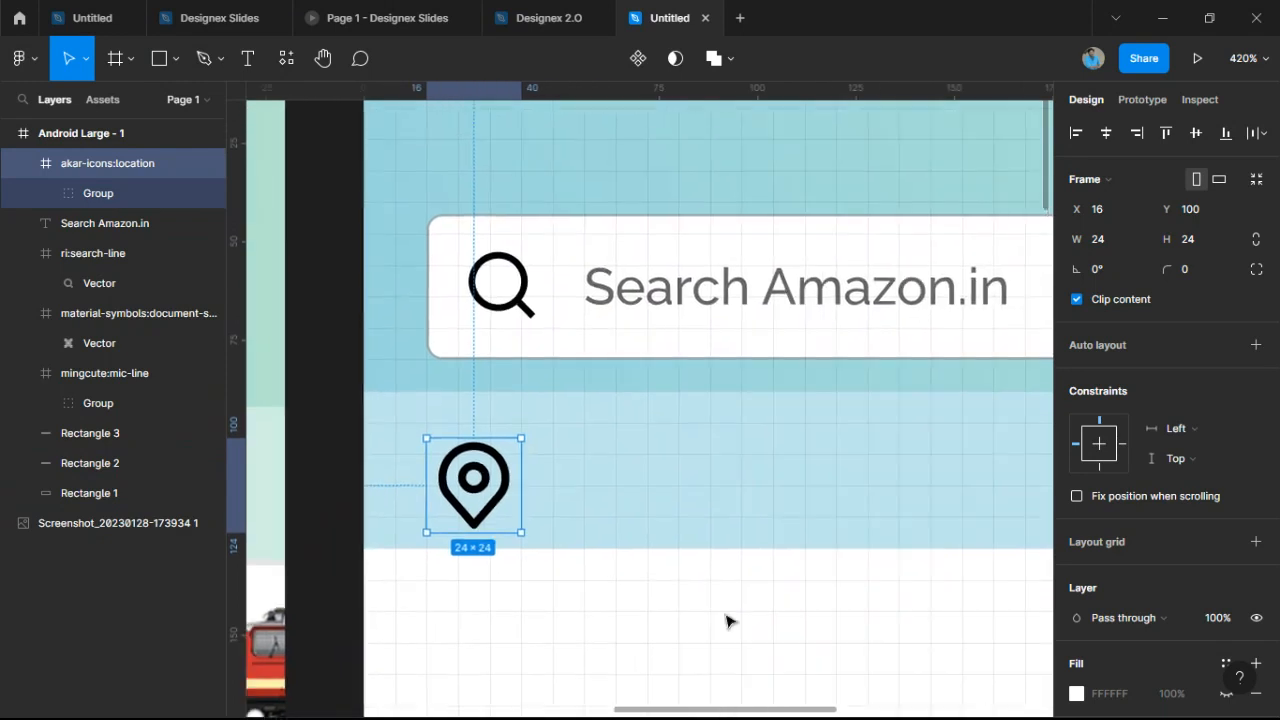
left_click(727, 620)
scroll(731, 583, "right", 3)
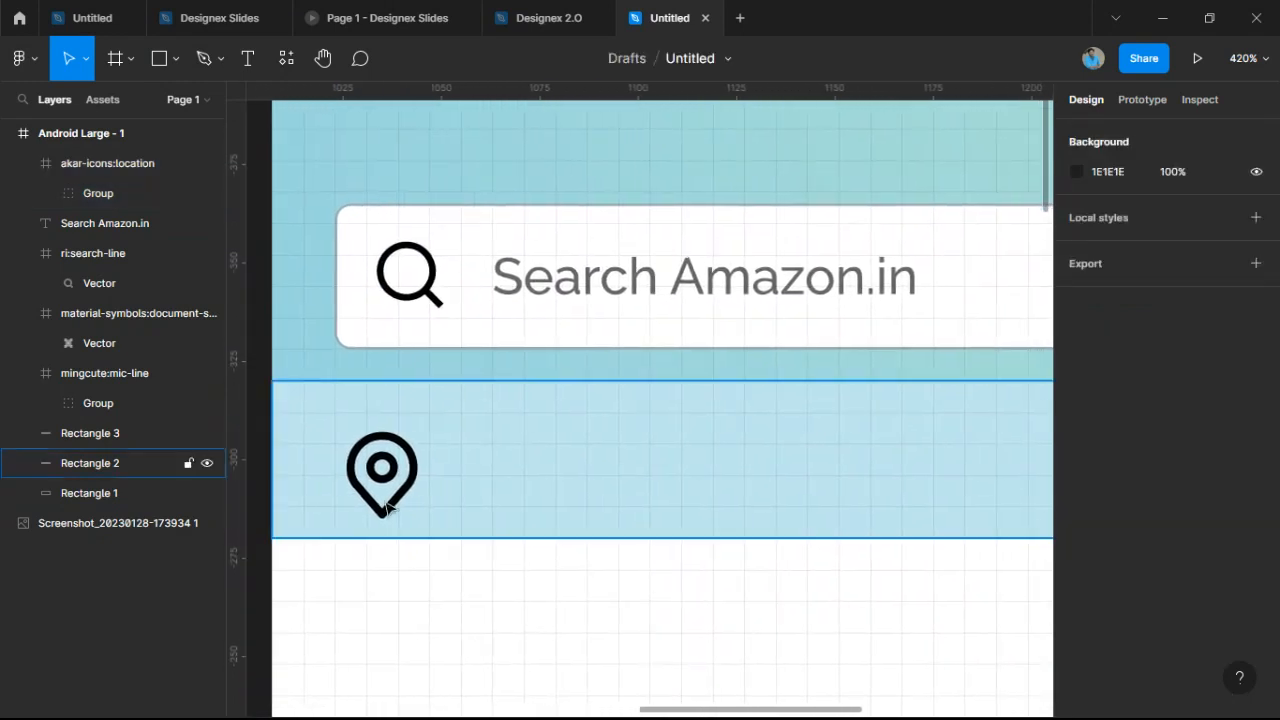
left_click_drag(244, 432, 339, 425)
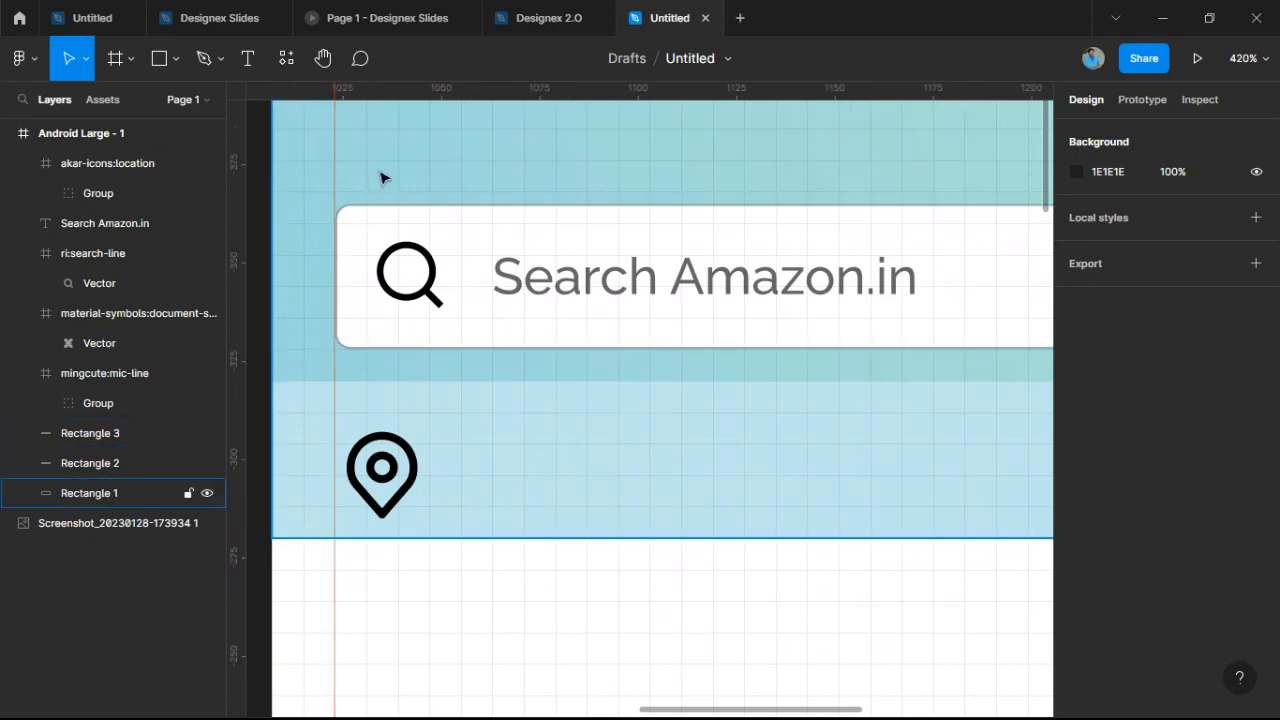
scroll(380, 178, "down", 2)
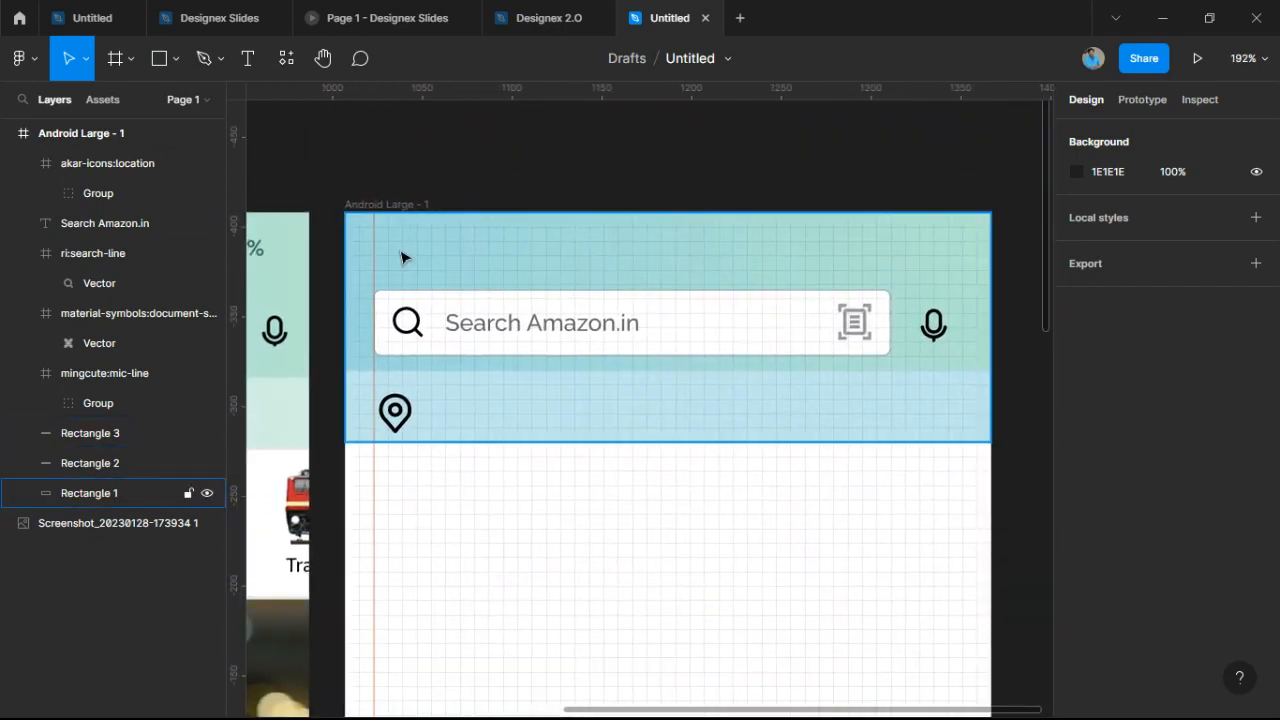
scroll(400, 257, "up", 5)
left_click_drag(359, 258, 240, 296)
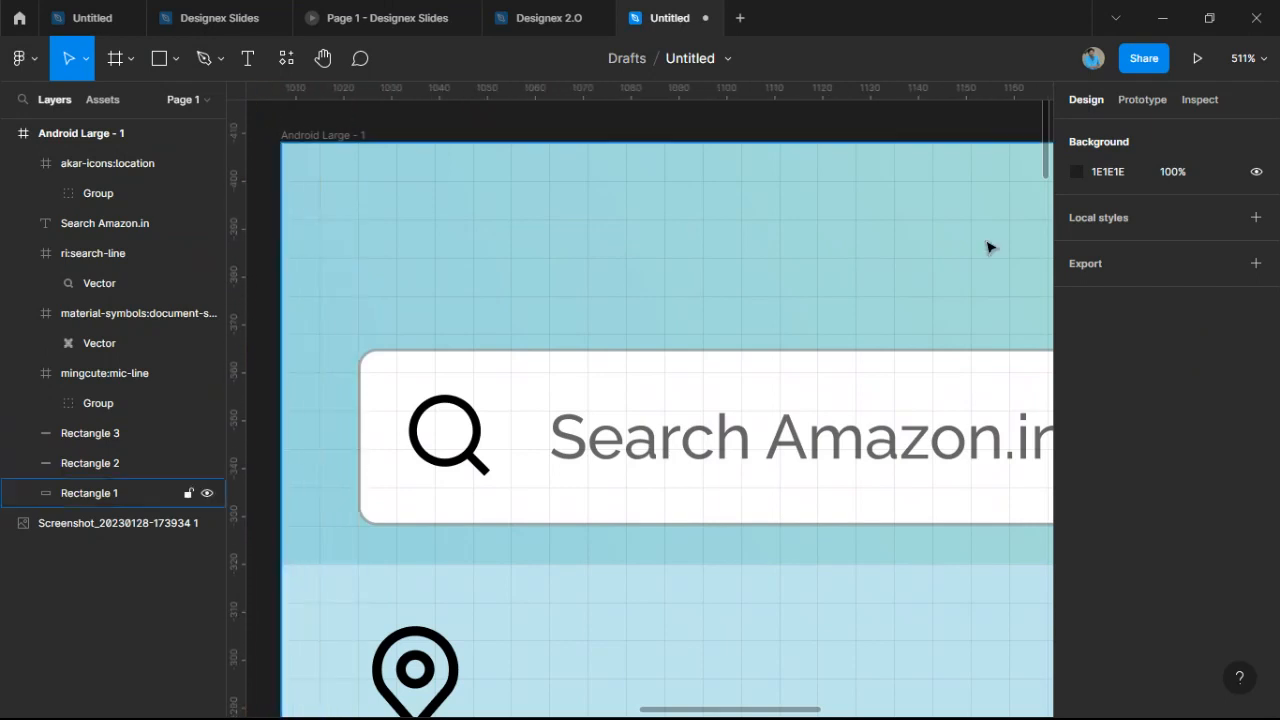
left_click(1248, 60)
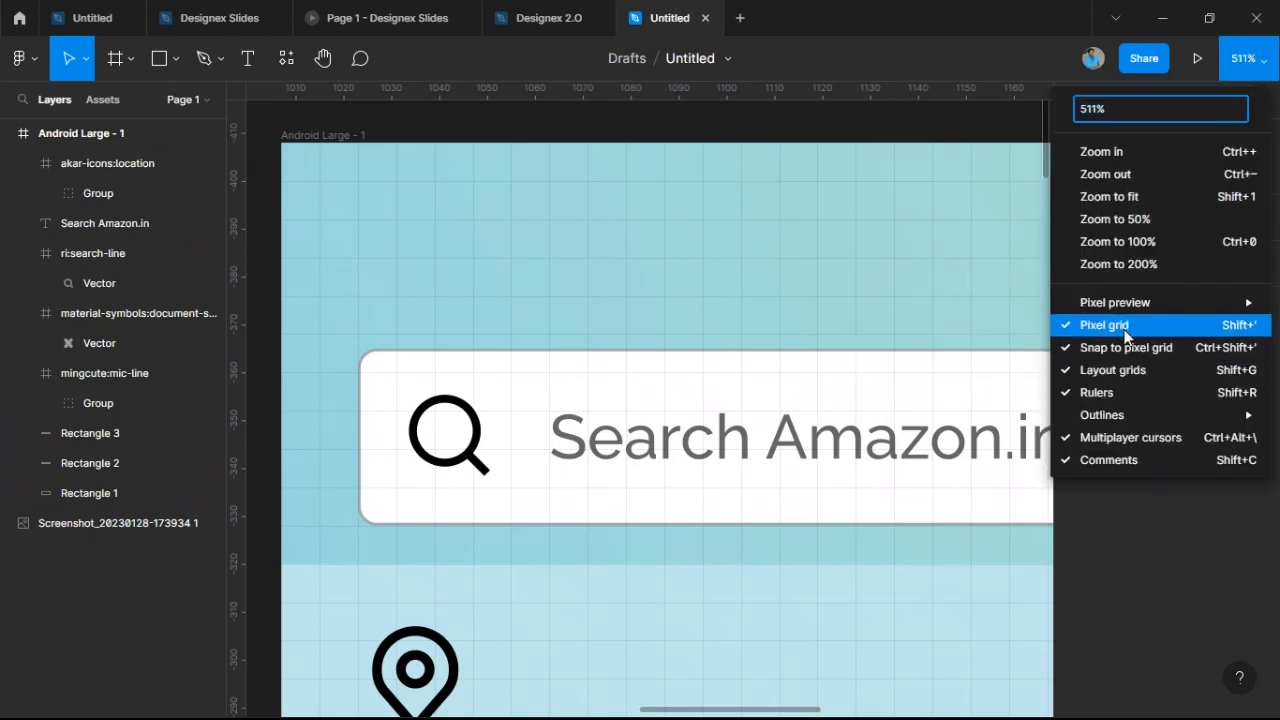
Turn the rulers back on and add a vertical guide at the search bar's left edge.
left_click(1128, 391)
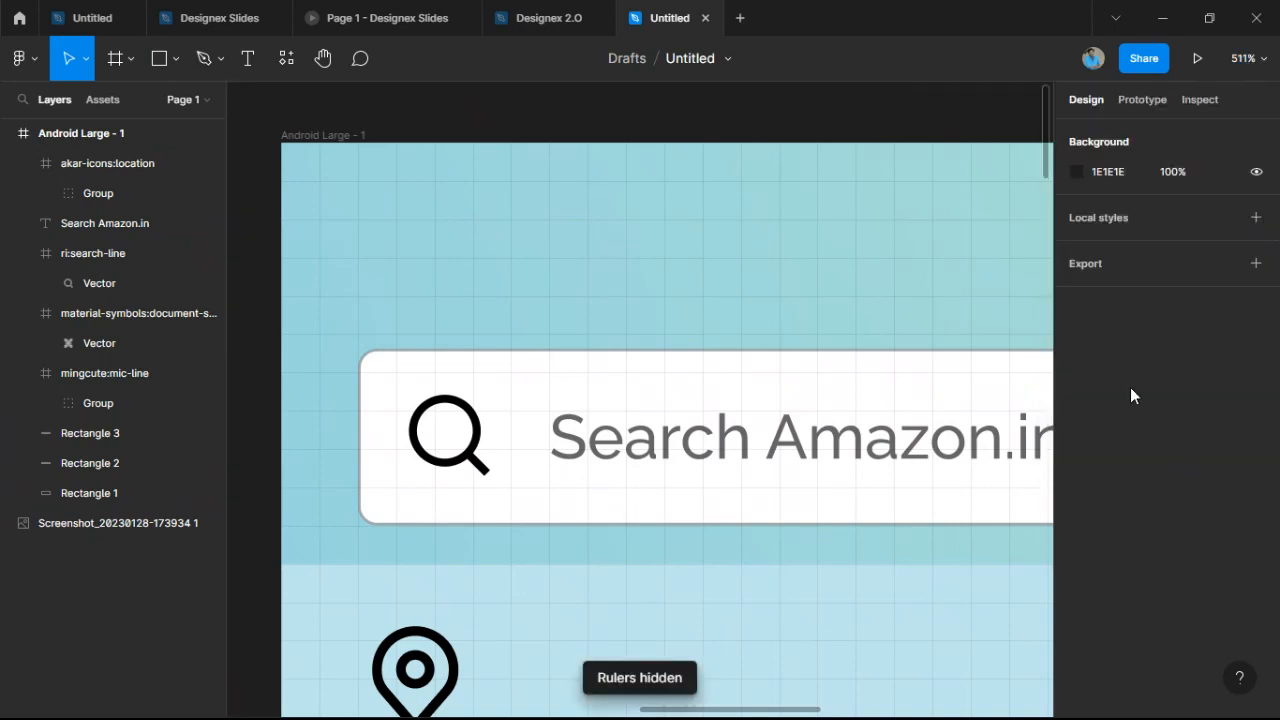
left_click(1258, 78)
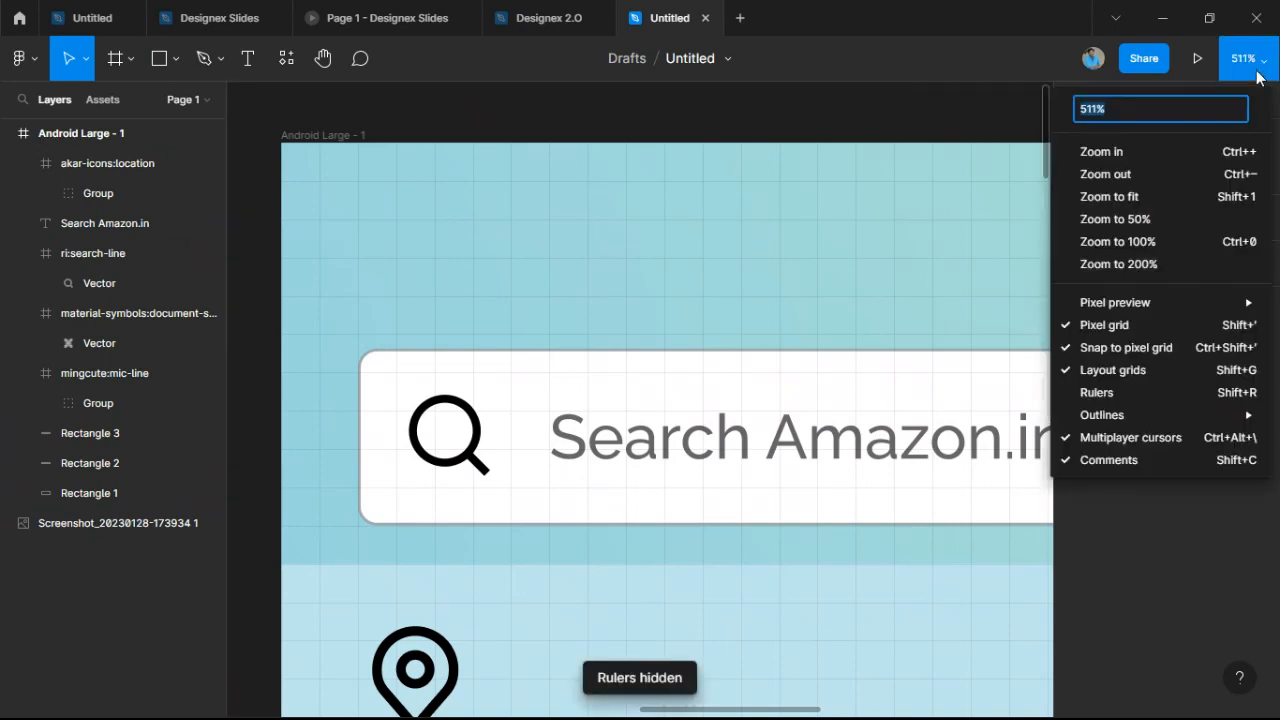
left_click(1116, 393)
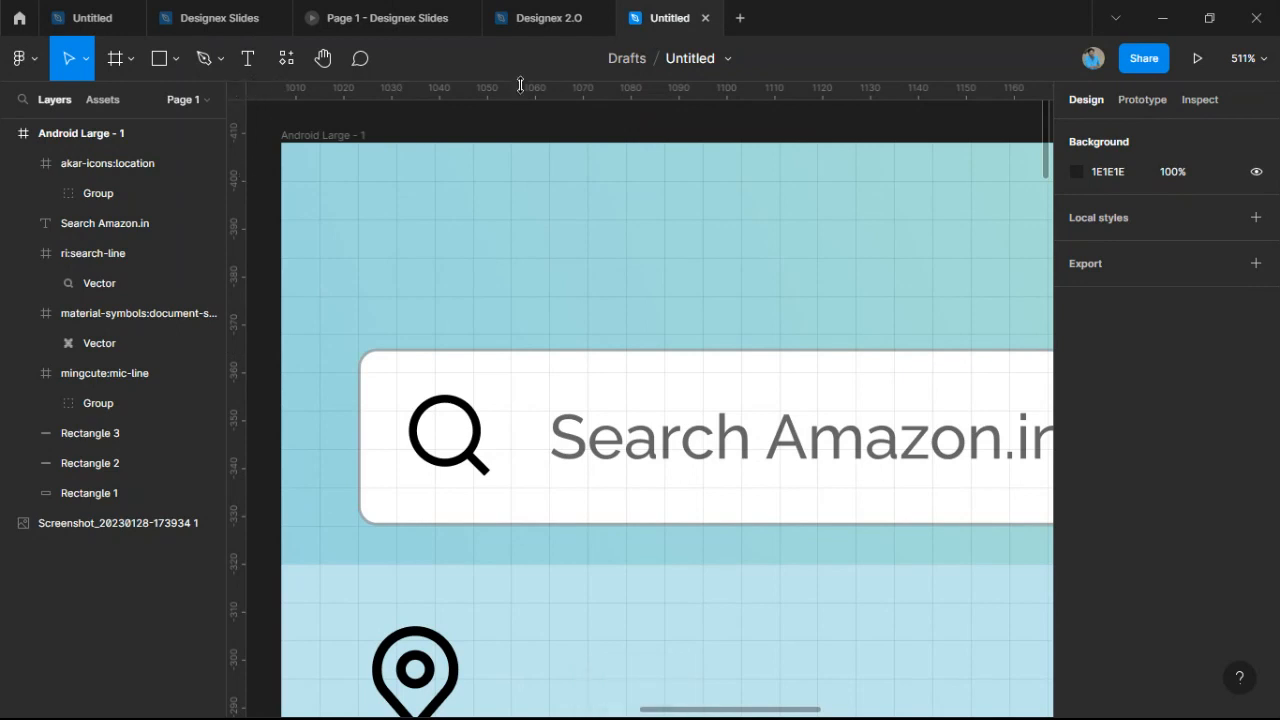
left_click_drag(241, 249, 358, 295)
scroll(430, 450, "down", 3)
scroll(437, 528, "down", 3)
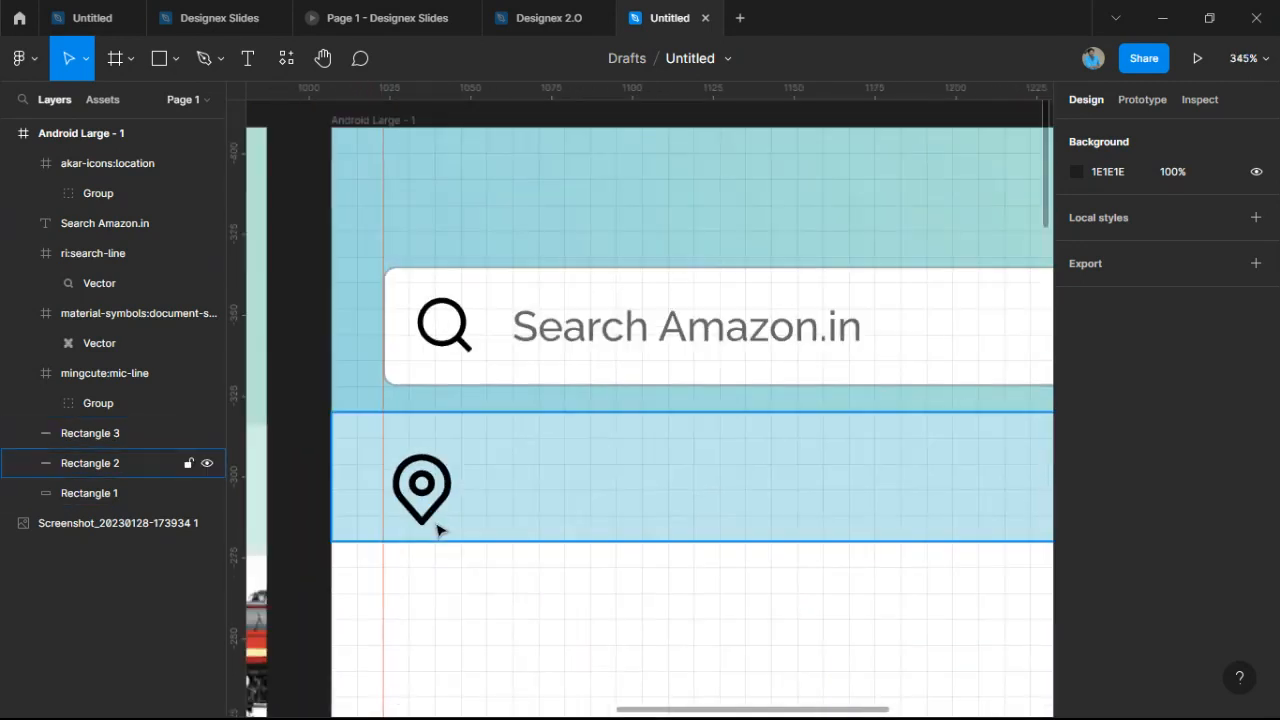
Raise the akar-icons:location frame to Y 98, centred in the light blue strip.
left_click(430, 522)
left_click(435, 505)
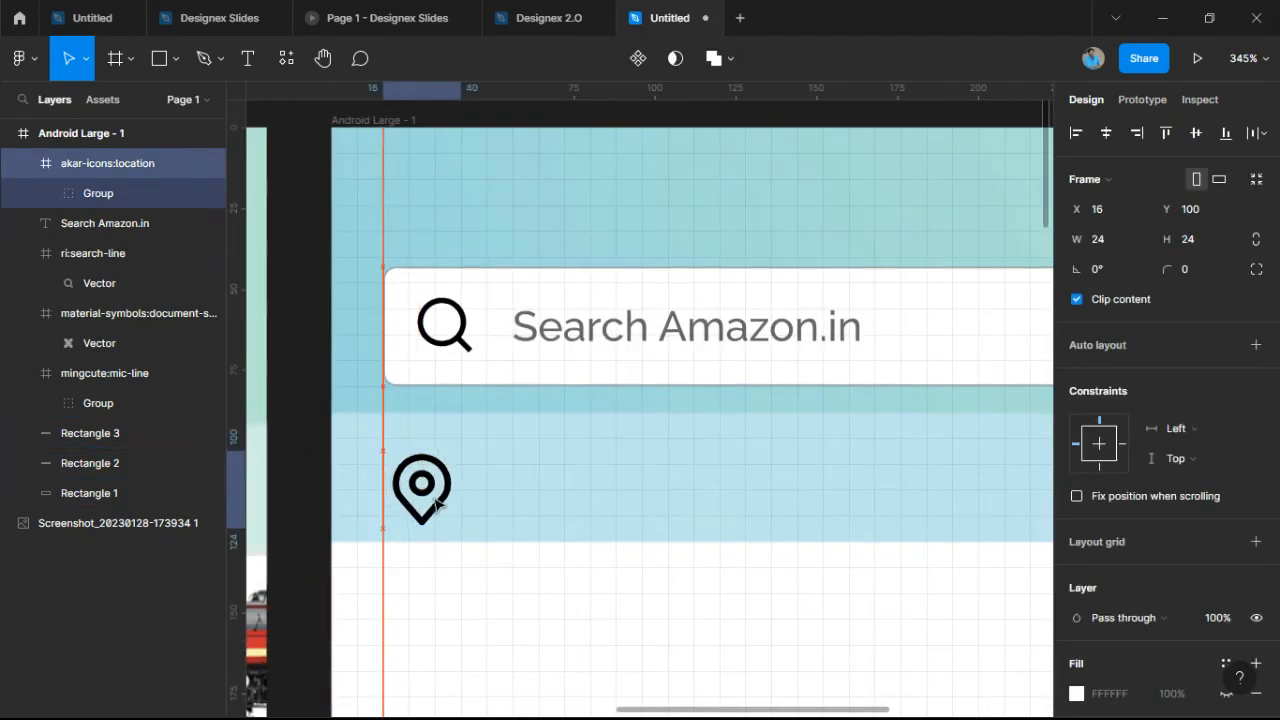
scroll(437, 505, "down", 5)
scroll(520, 377, "up", 4)
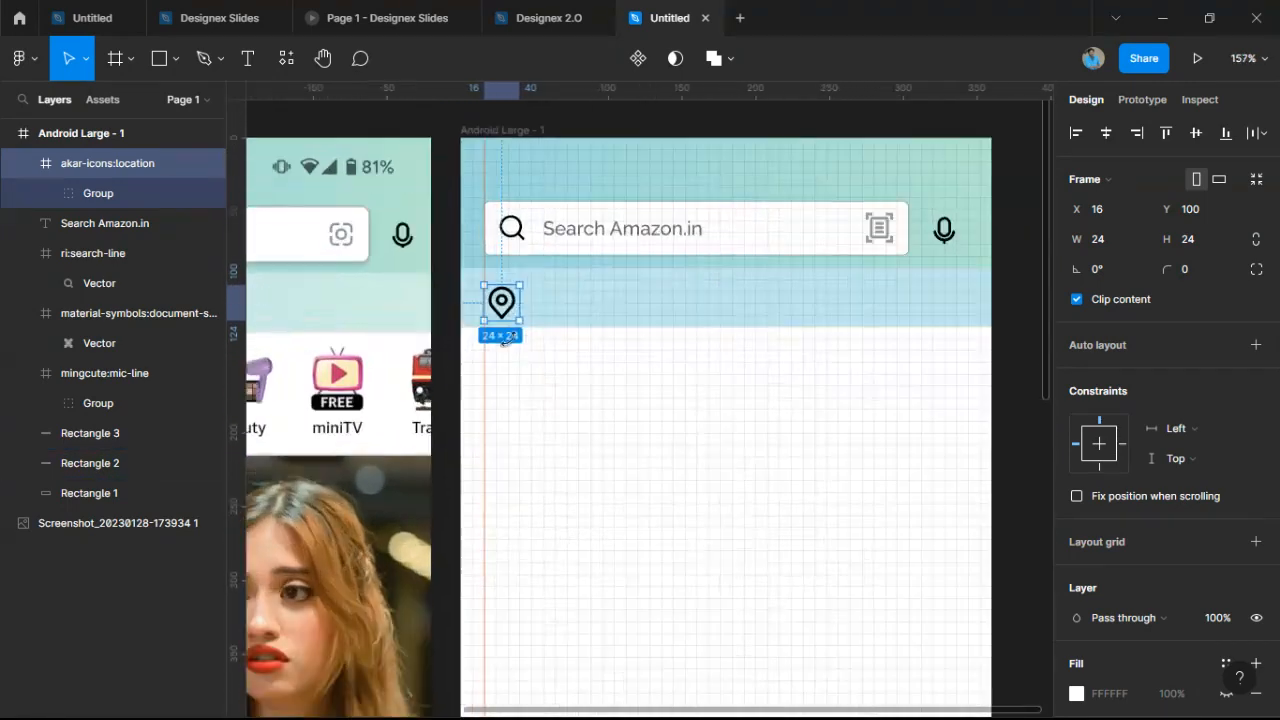
scroll(520, 377, "up", 5)
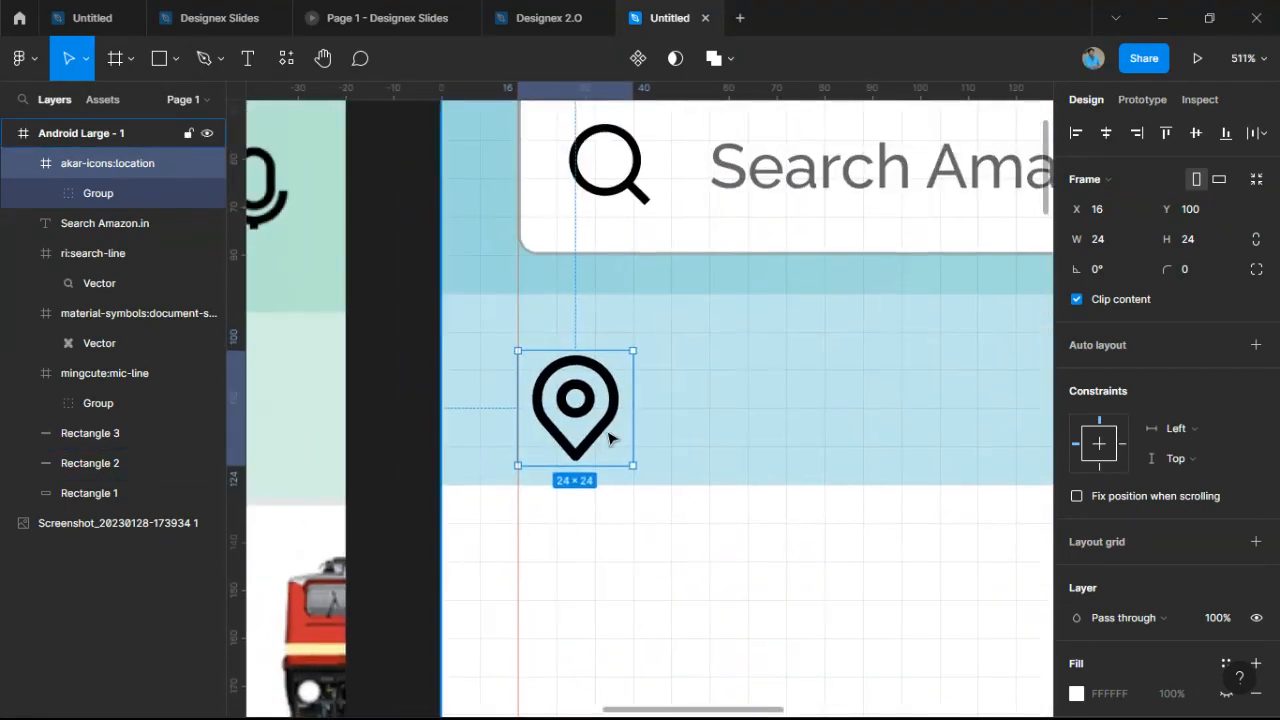
left_click_drag(593, 442, 592, 426)
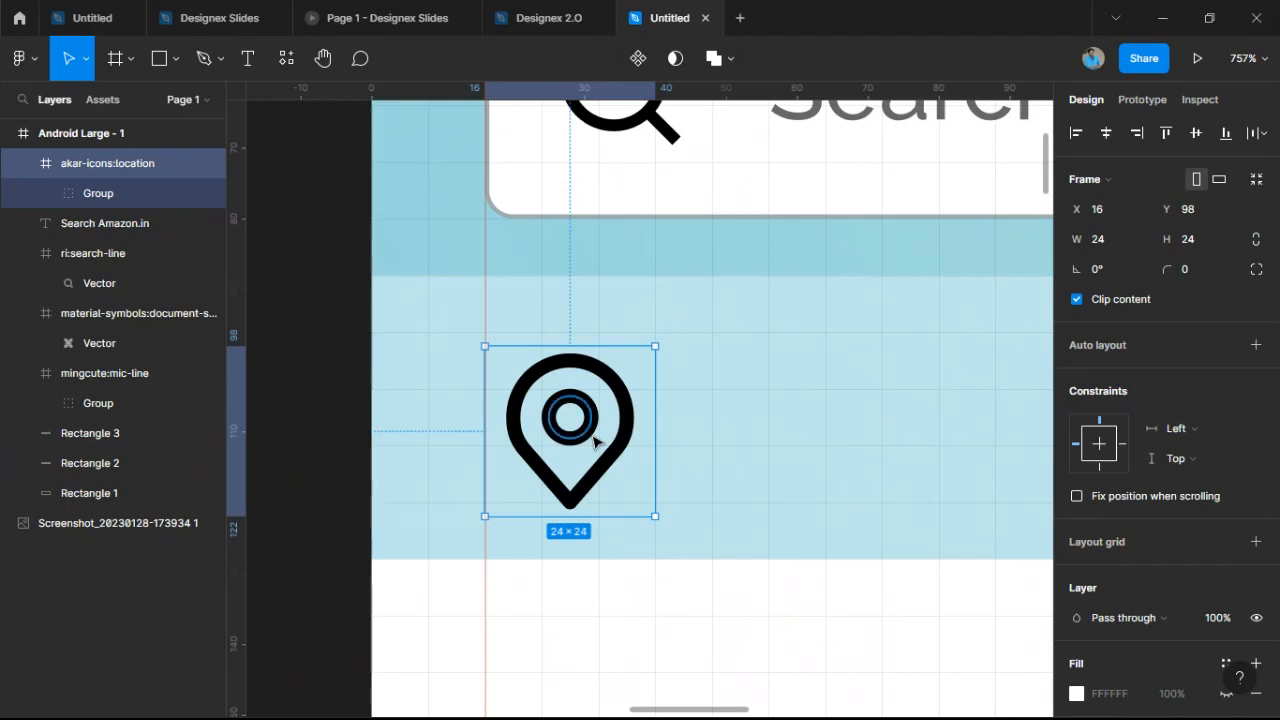
scroll(595, 442, "down", 6)
left_click_drag(636, 446, 930, 445)
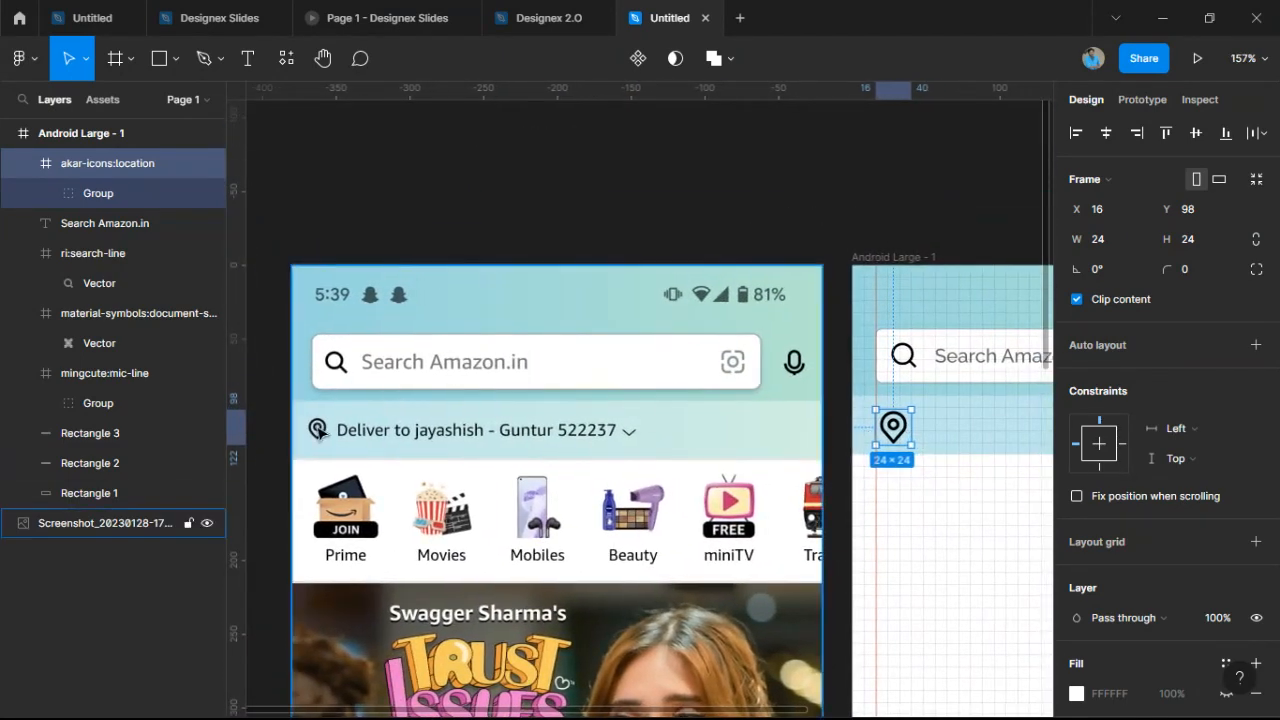
scroll(886, 424, "up", 4)
scroll(884, 420, "up", 10)
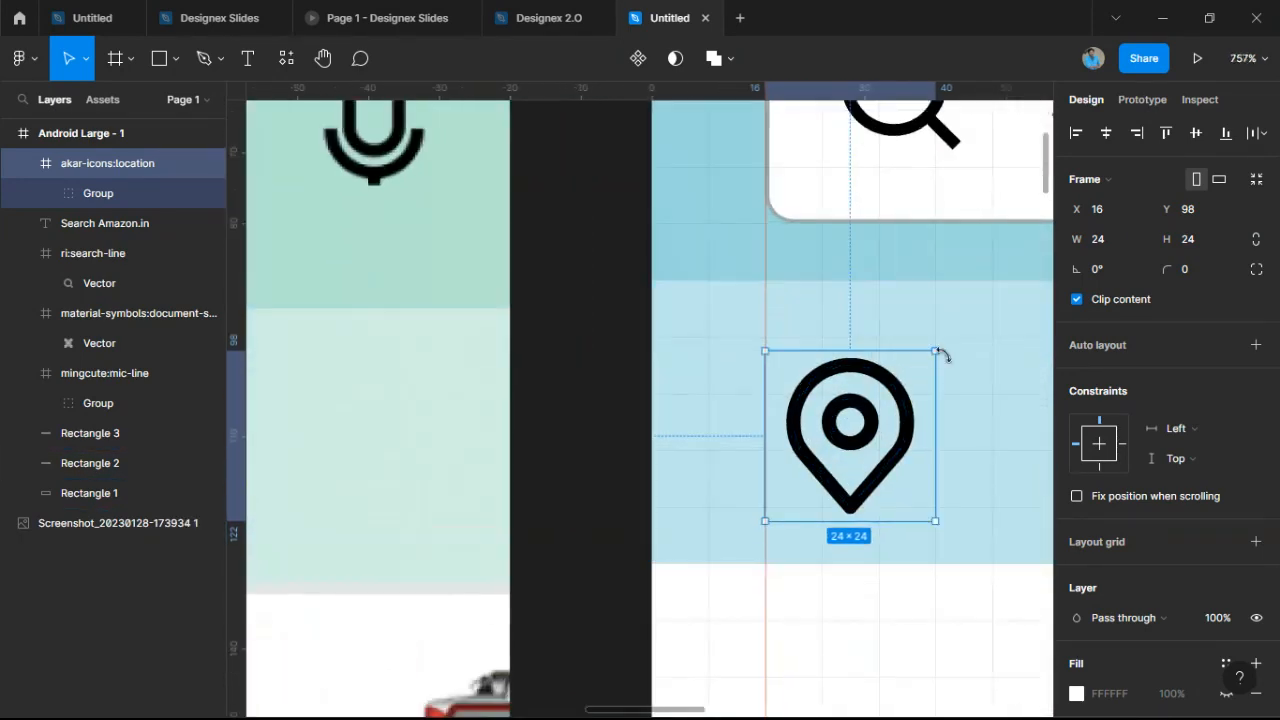
Scale the location pin down to 16×16 (0.67x) and move it to X 16, Y 102.
key("k")
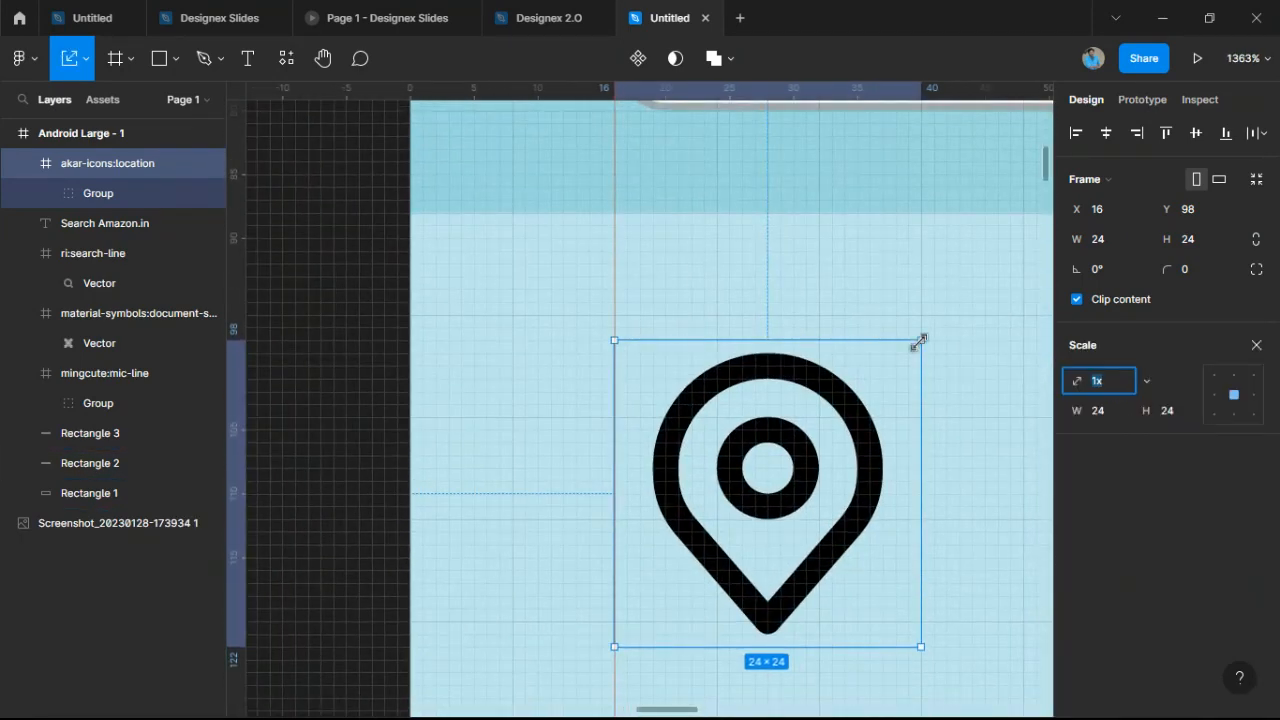
key("BackSpace")
left_click(86, 58)
left_click(92, 106)
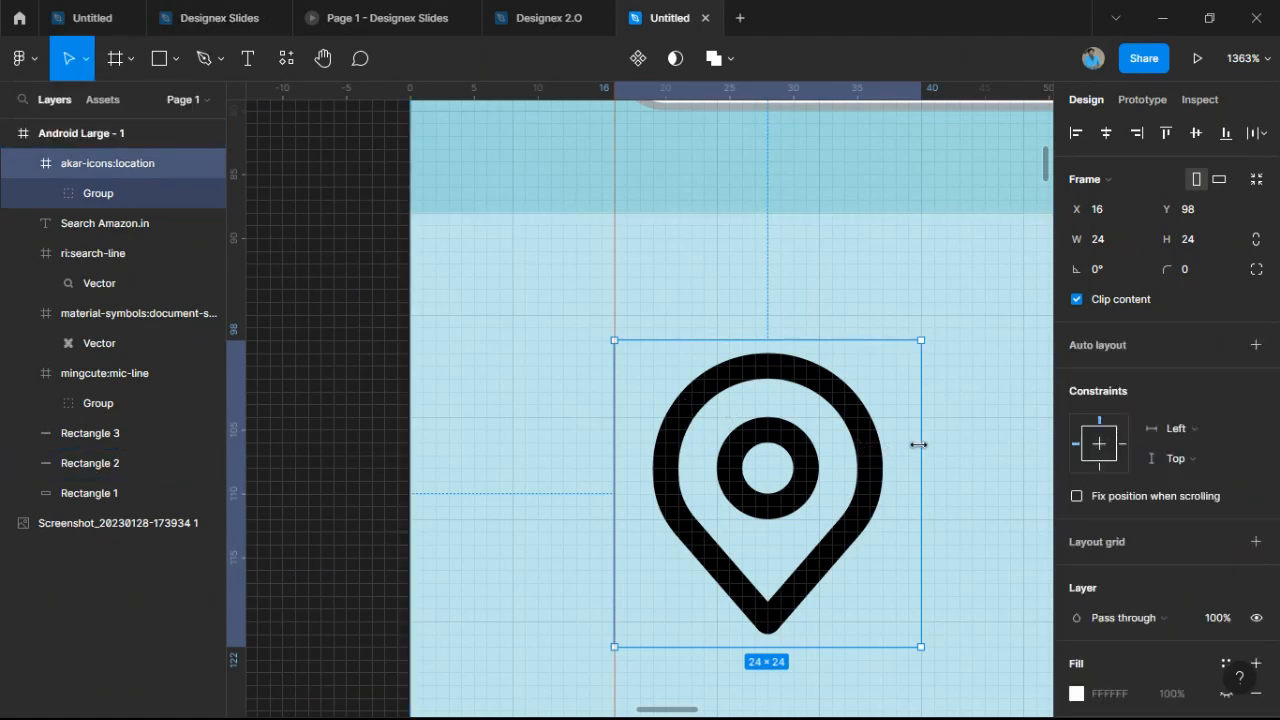
left_click_drag(920, 447, 920, 420)
key("k")
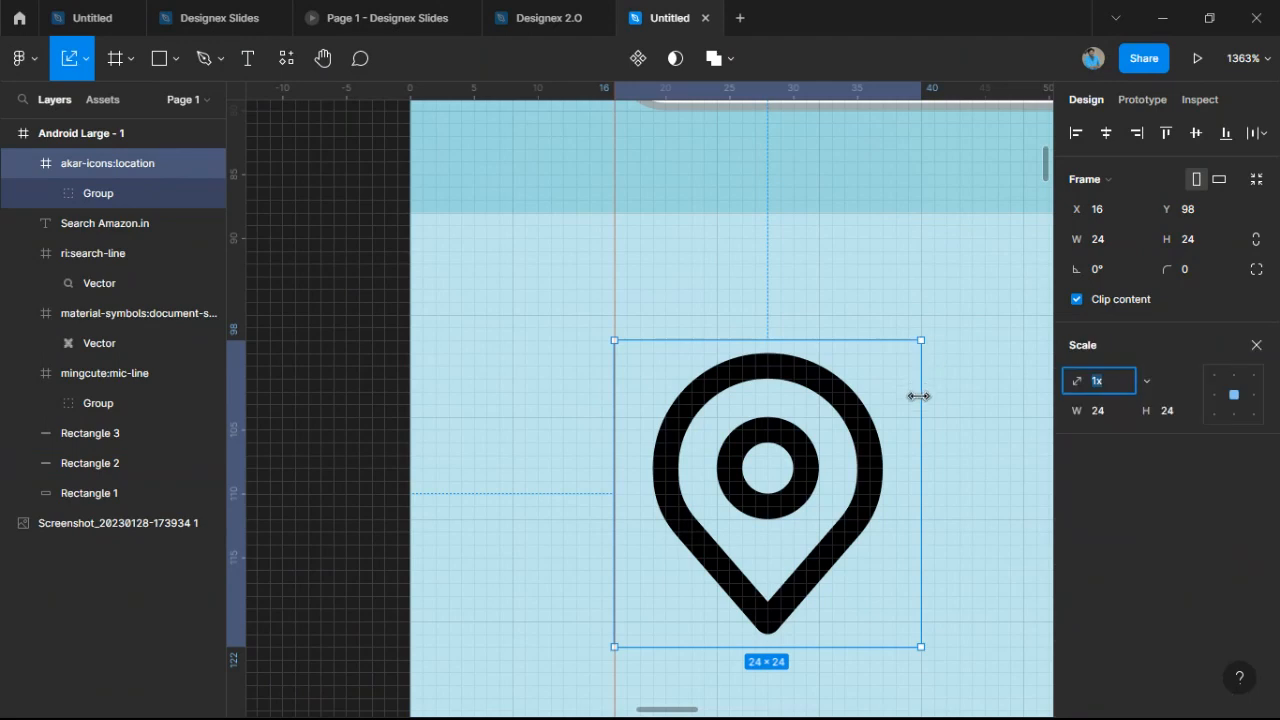
left_click_drag(918, 396, 867, 405)
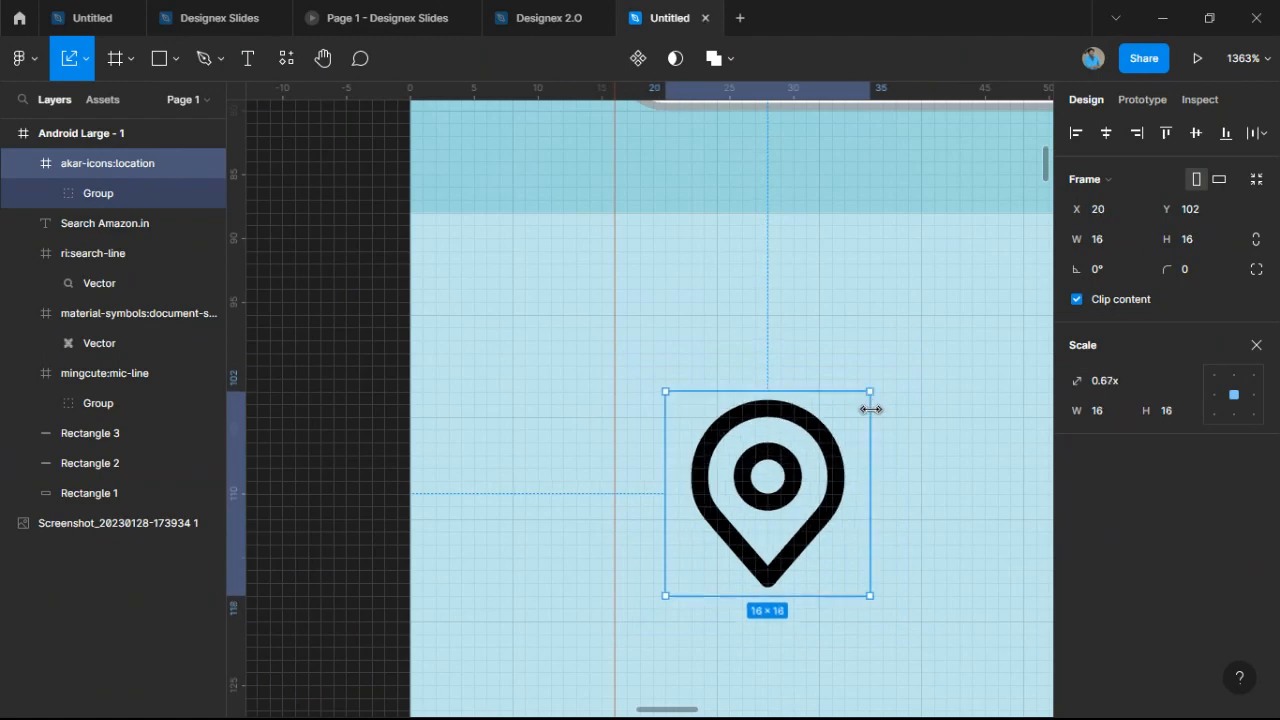
left_click_drag(830, 452, 786, 456)
scroll(786, 456, "down", 10)
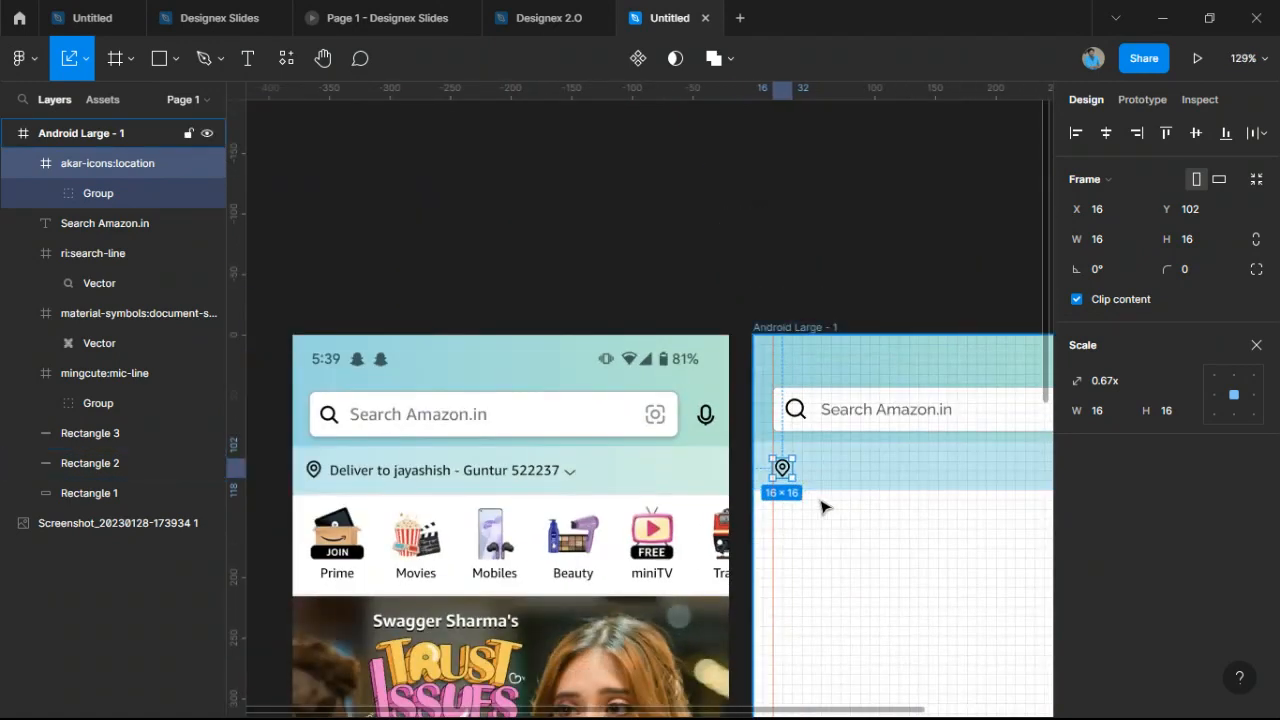
Duplicate the 'Search Amazon.in' text and place the copy beside the location pin.
scroll(818, 503, "up", 5)
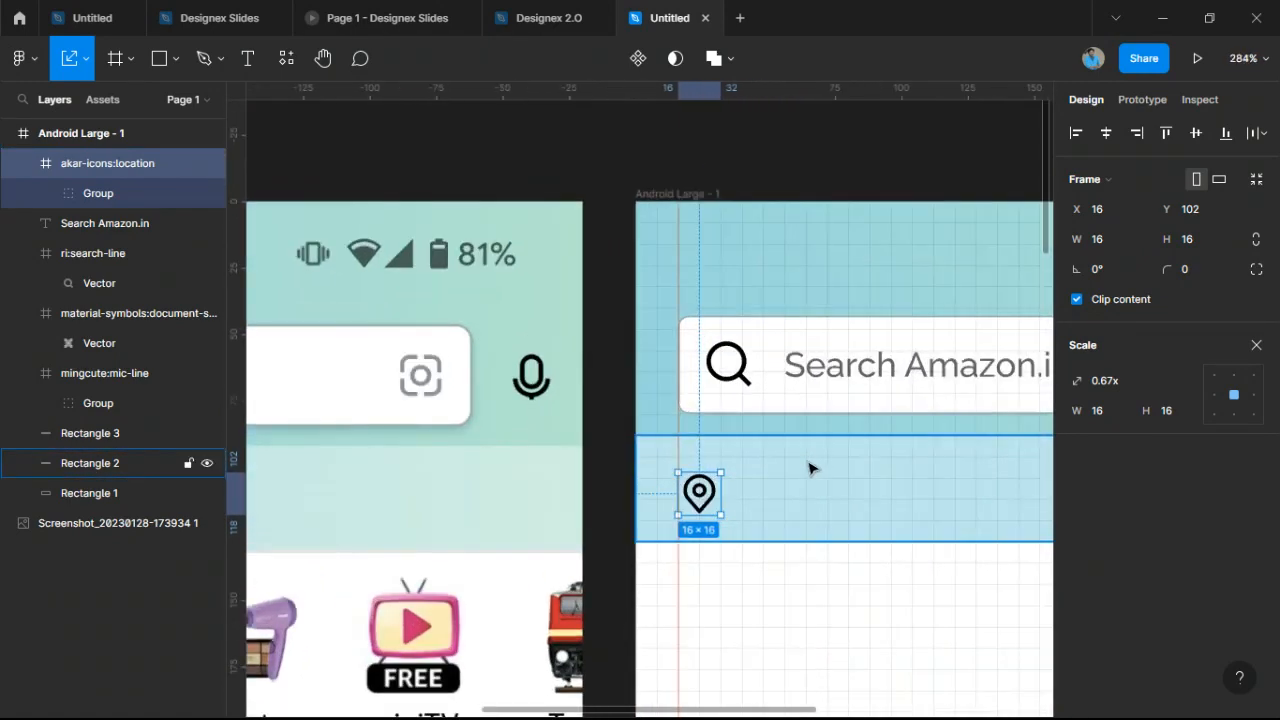
left_click(831, 403)
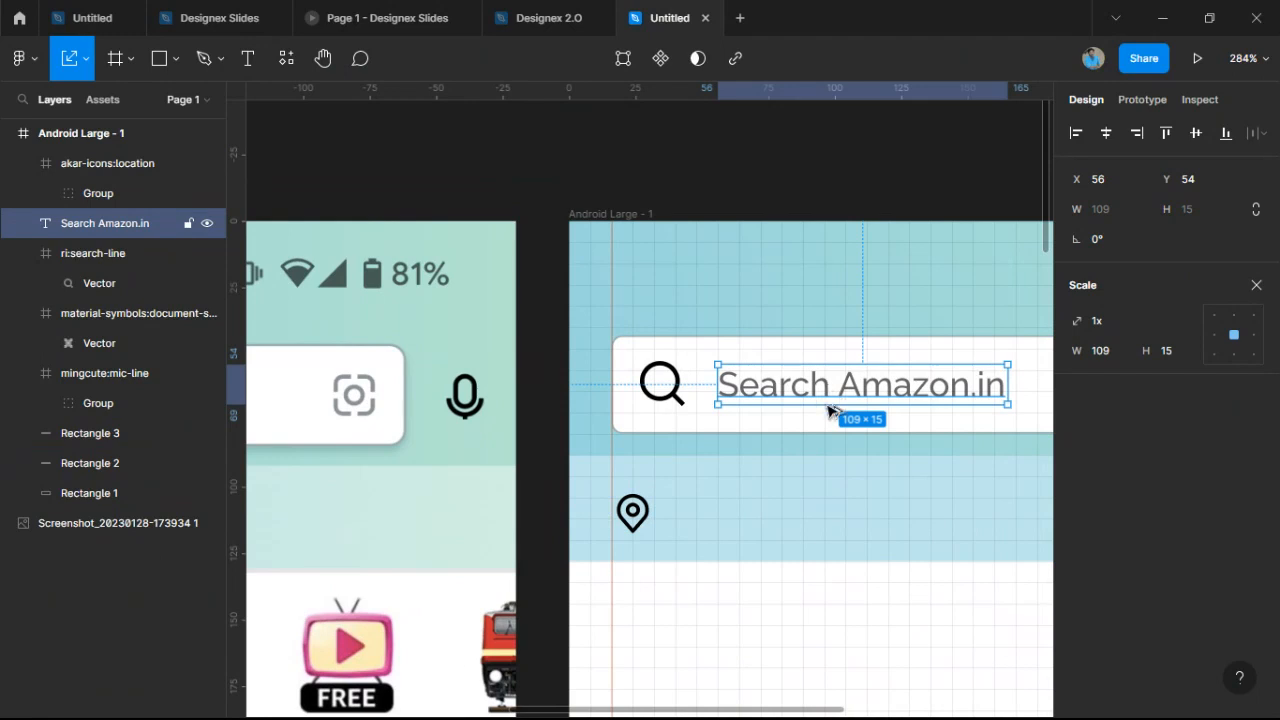
left_click_drag(831, 403, 794, 523)
key("ctrl+z")
left_click_drag(848, 381, 806, 508)
Rewrite the copy as 'Delivery to' followed by the recipient's name, city and postcode.
double_click(806, 507)
scroll(806, 507, "down", 5)
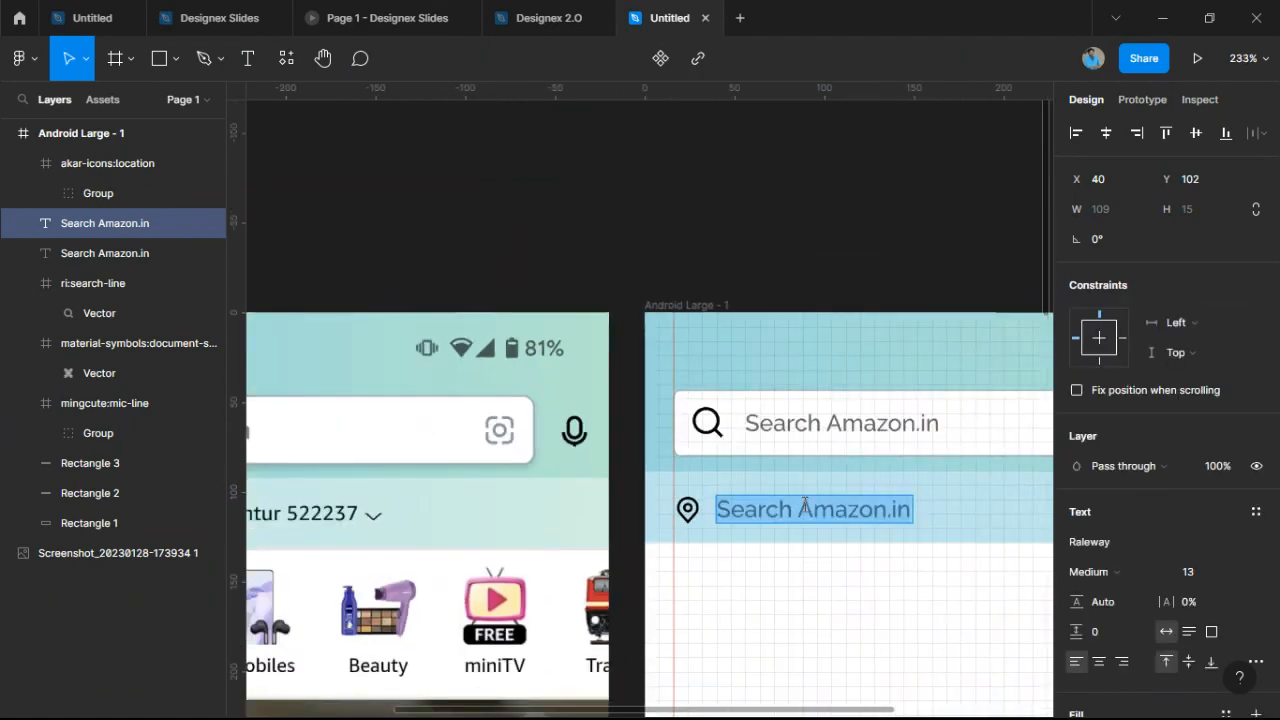
scroll(815, 515, "up", 3)
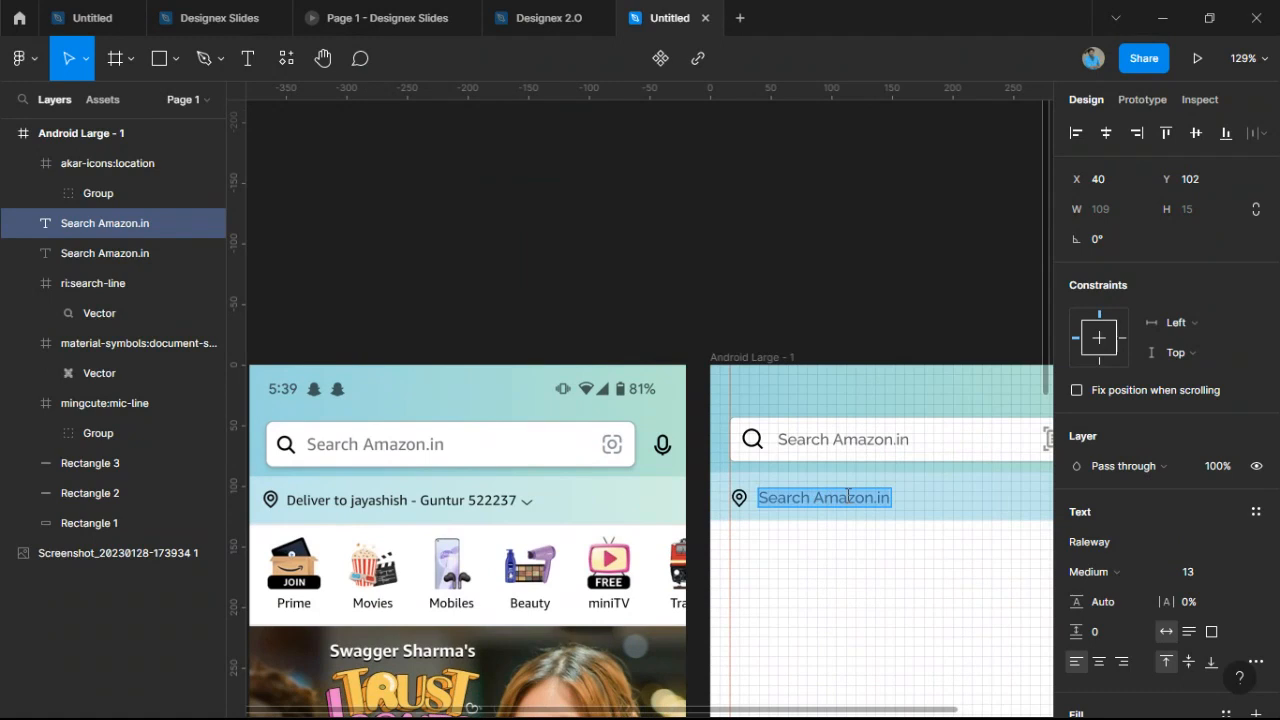
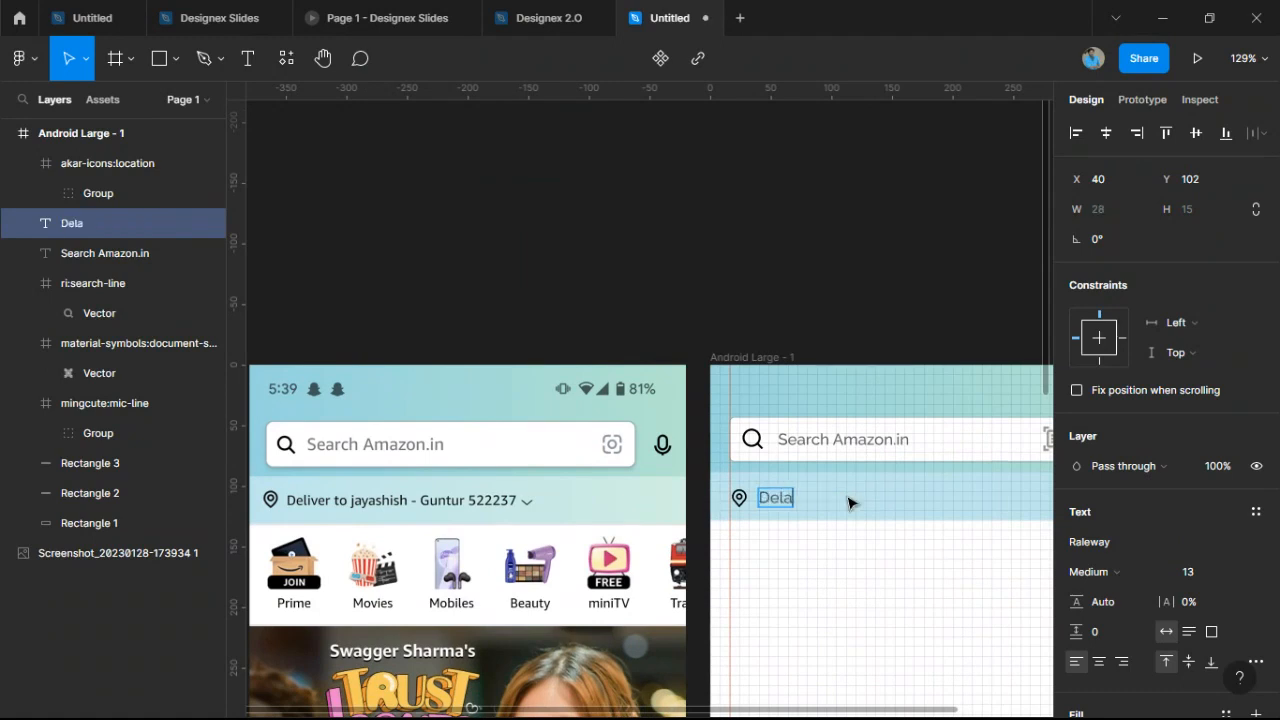
key("BackSpace")
key("BackSpace")
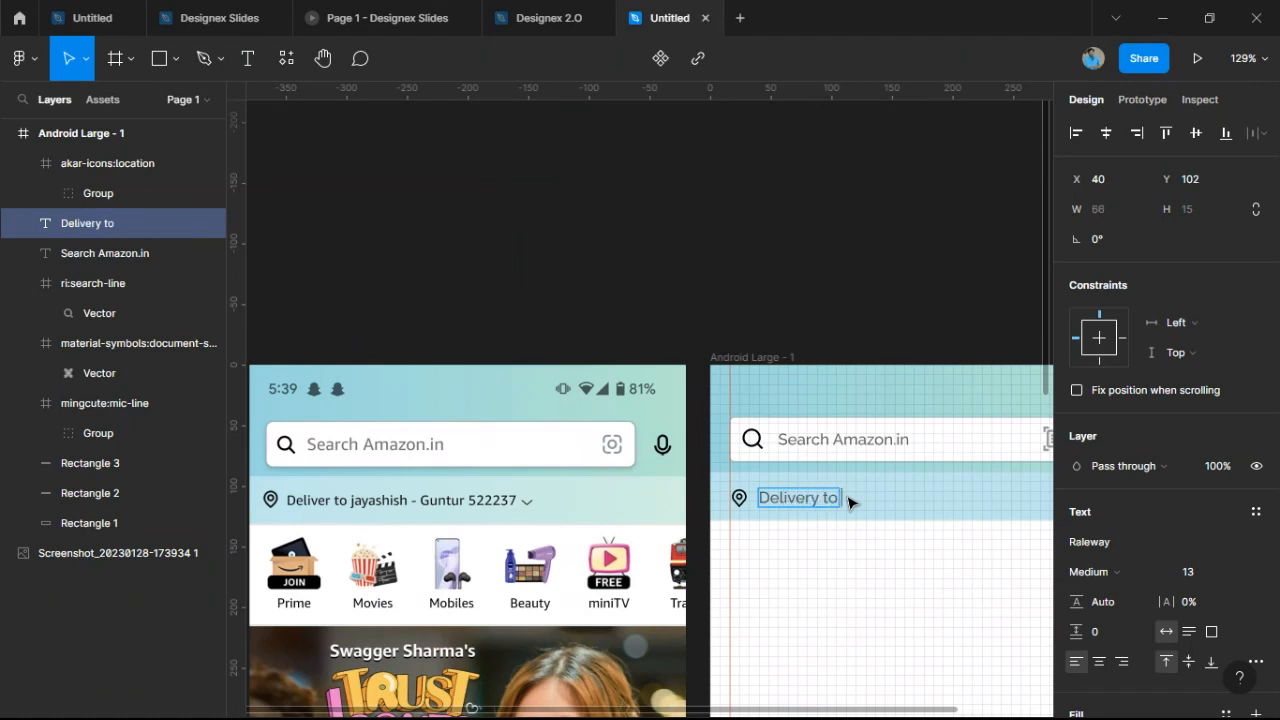
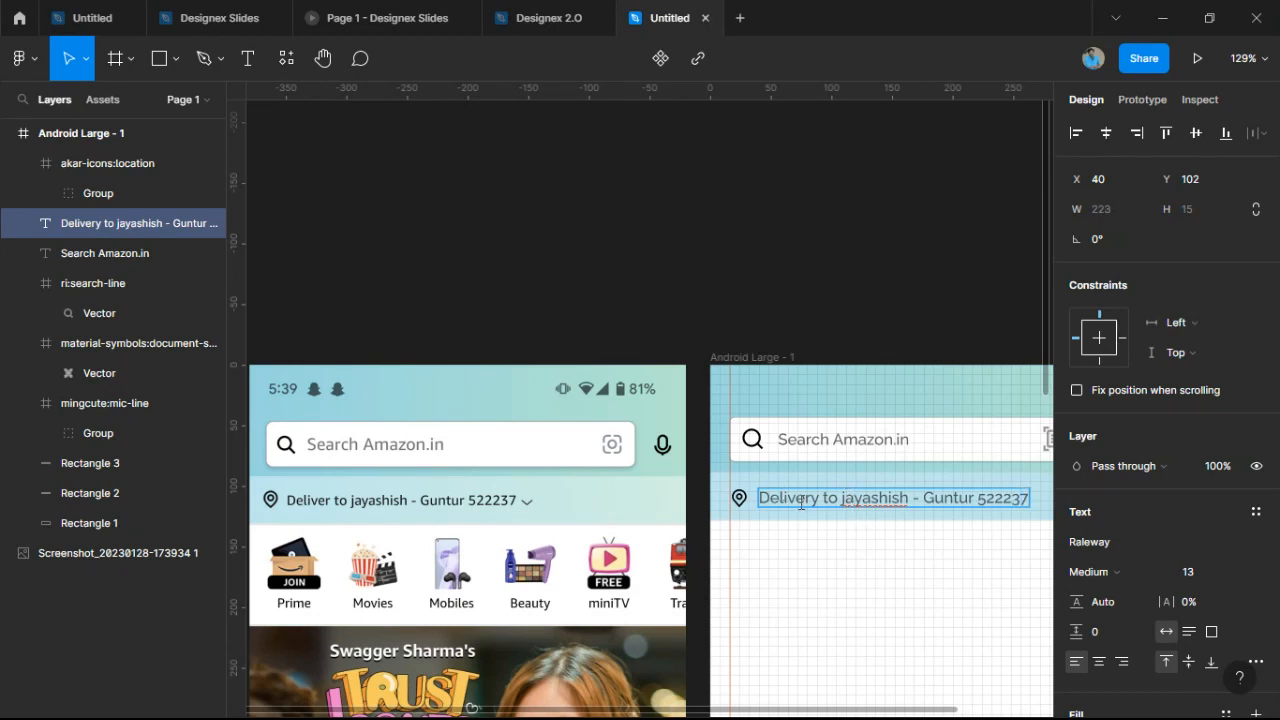
key("Escape")
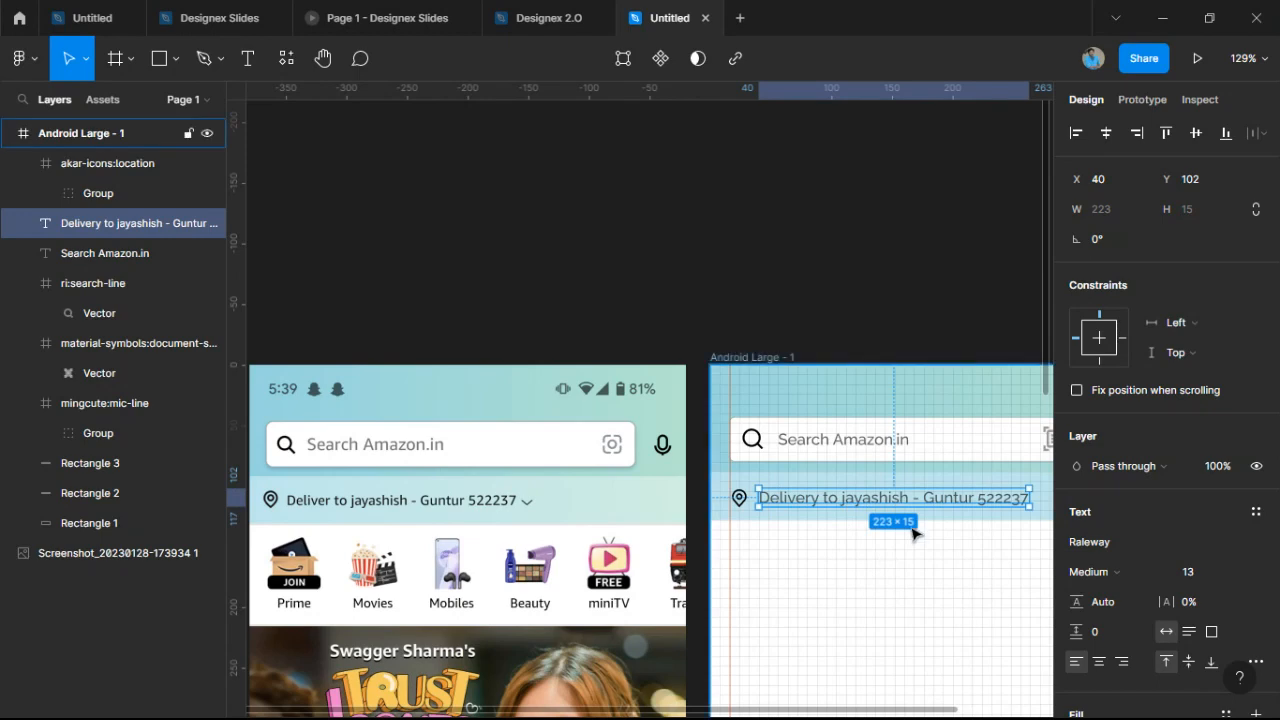
Set the delivery text to size 11 and nudge it down to Y 104, level with the pin.
scroll(688, 585, "up", 5)
scroll(688, 585, "up", 10)
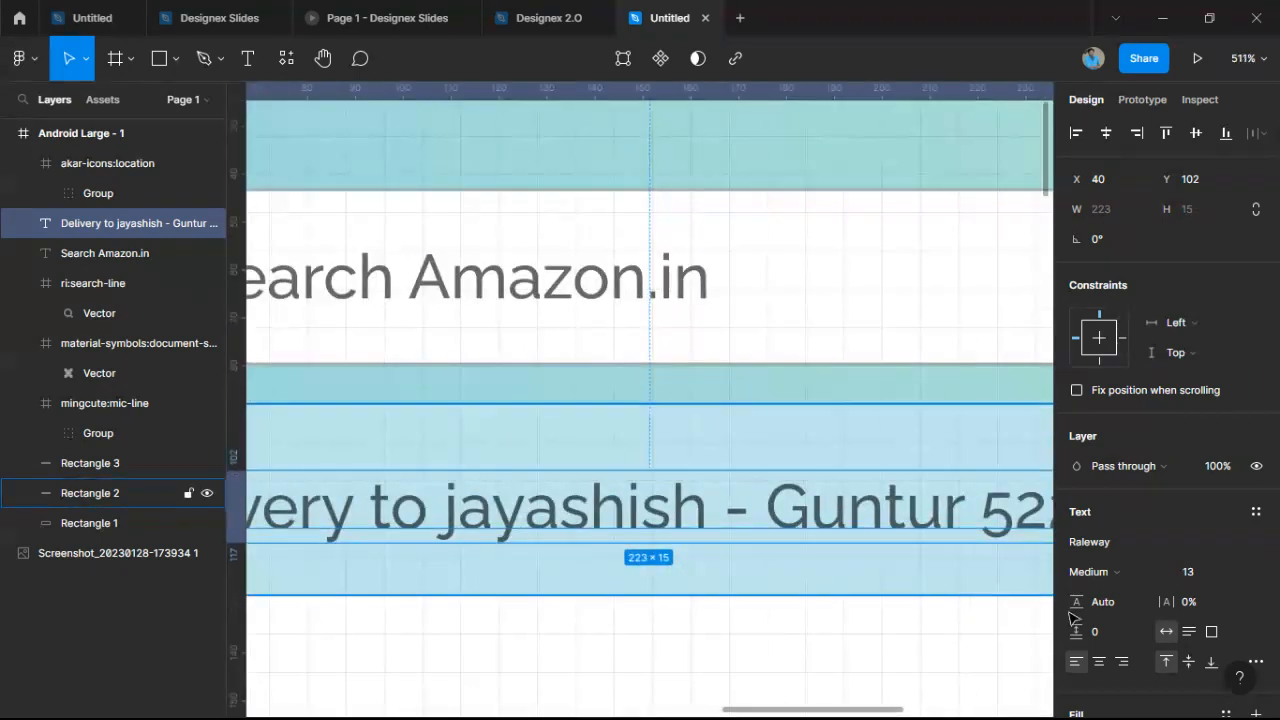
left_click(1234, 571)
left_click(1222, 386)
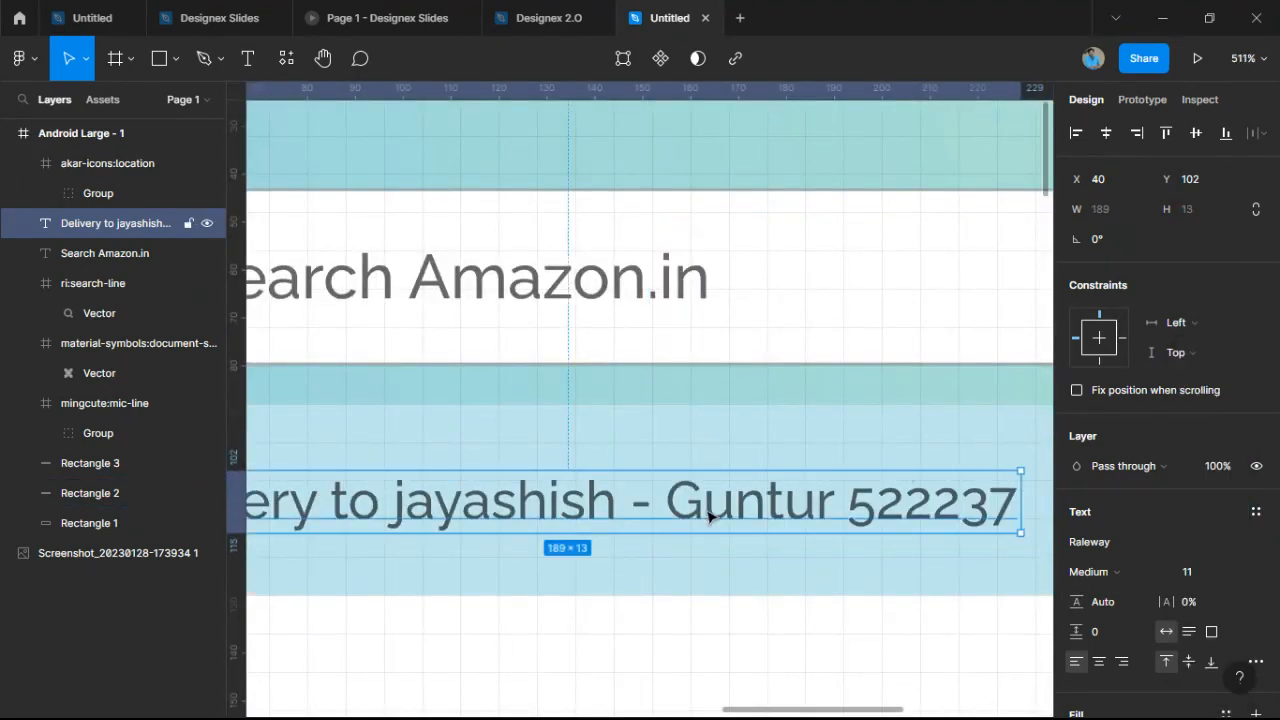
scroll(457, 494, "down", 10)
scroll(413, 505, "up", 5)
scroll(413, 505, "up", 10)
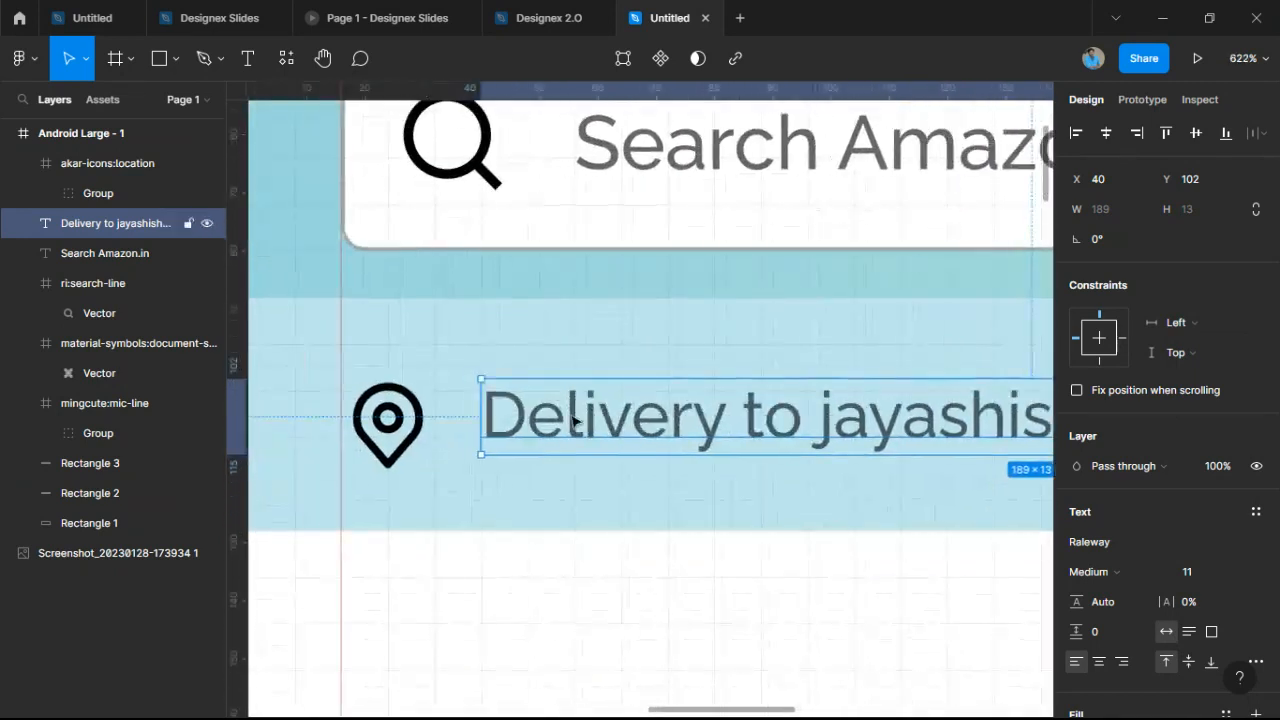
left_click_drag(571, 420, 586, 434)
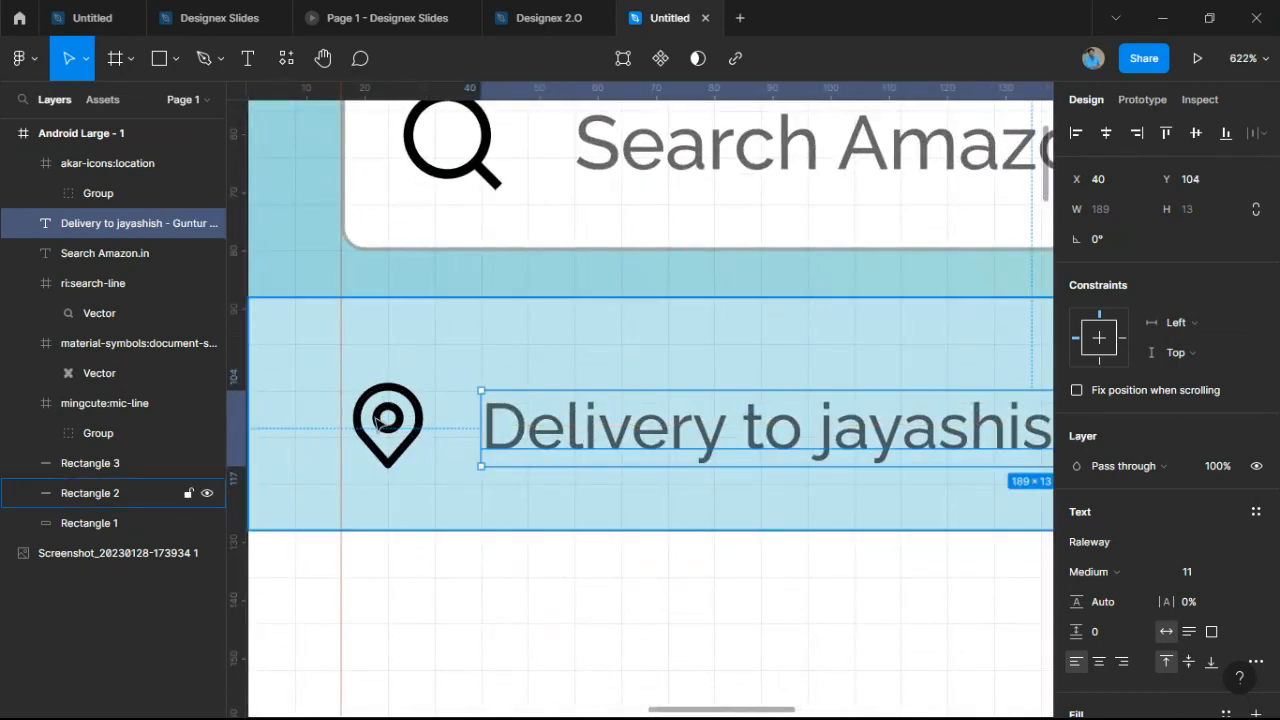
scroll(733, 458, "down", 8)
scroll(755, 521, "down", 5)
Raise the delivery text's 000000 fill opacity to 100%.
left_click(766, 557)
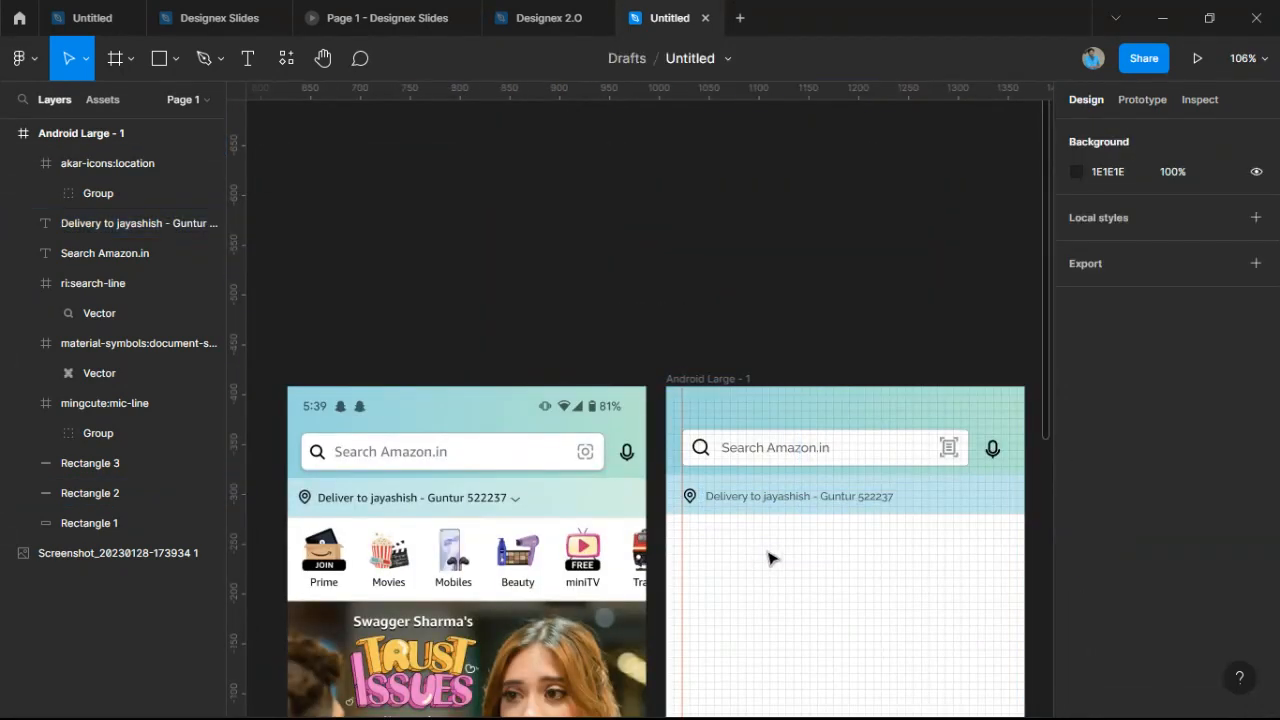
scroll(886, 510, "up", 2)
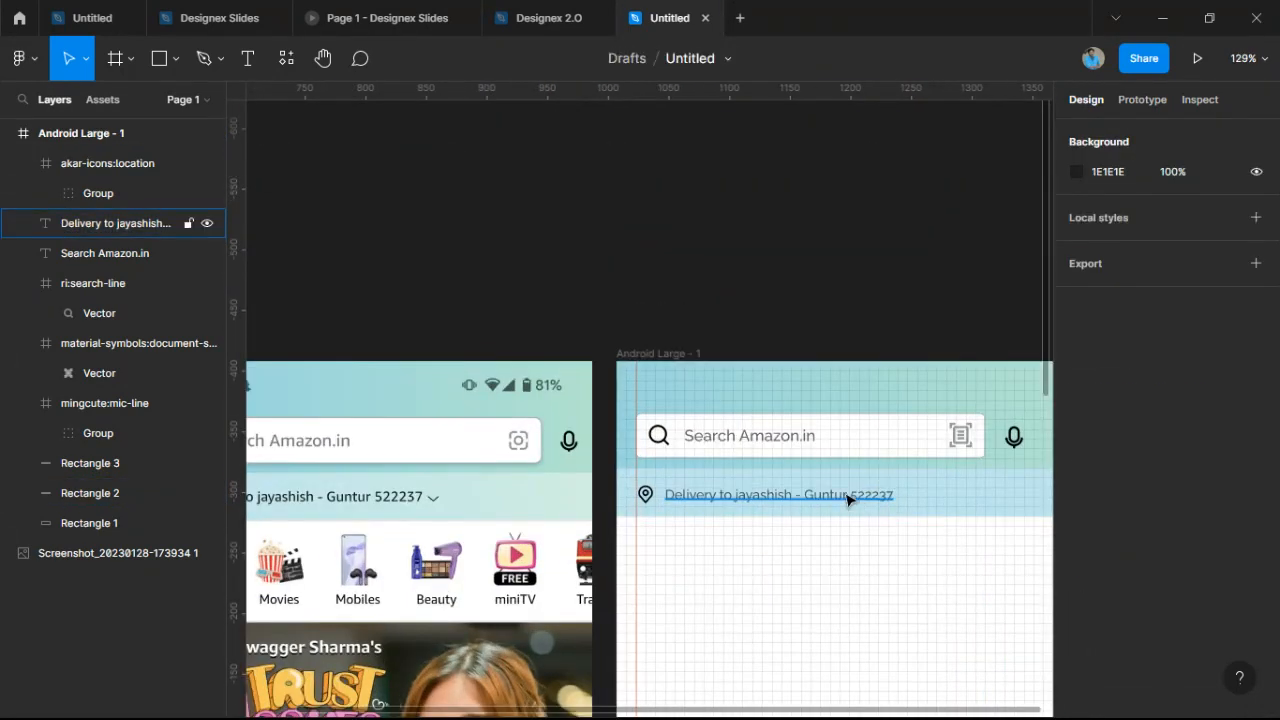
left_click(846, 498)
scroll(1080, 630, "down", 2)
left_click(1076, 620)
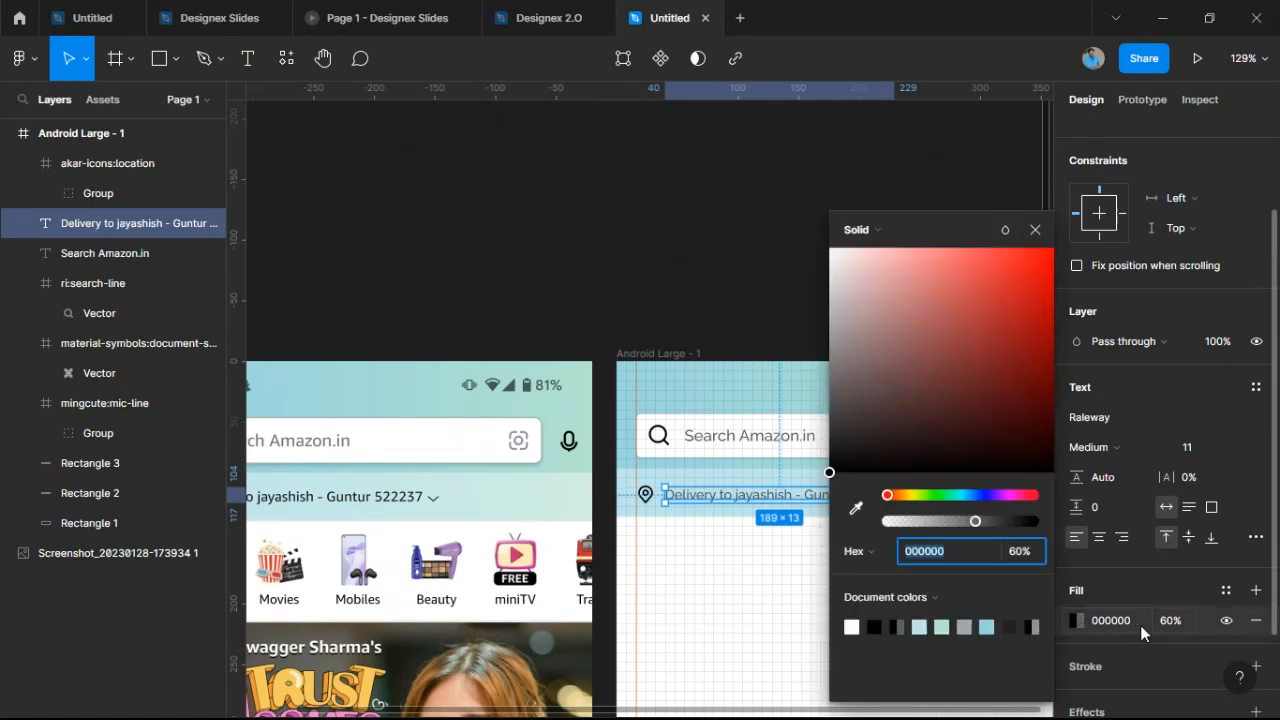
left_click(1008, 560)
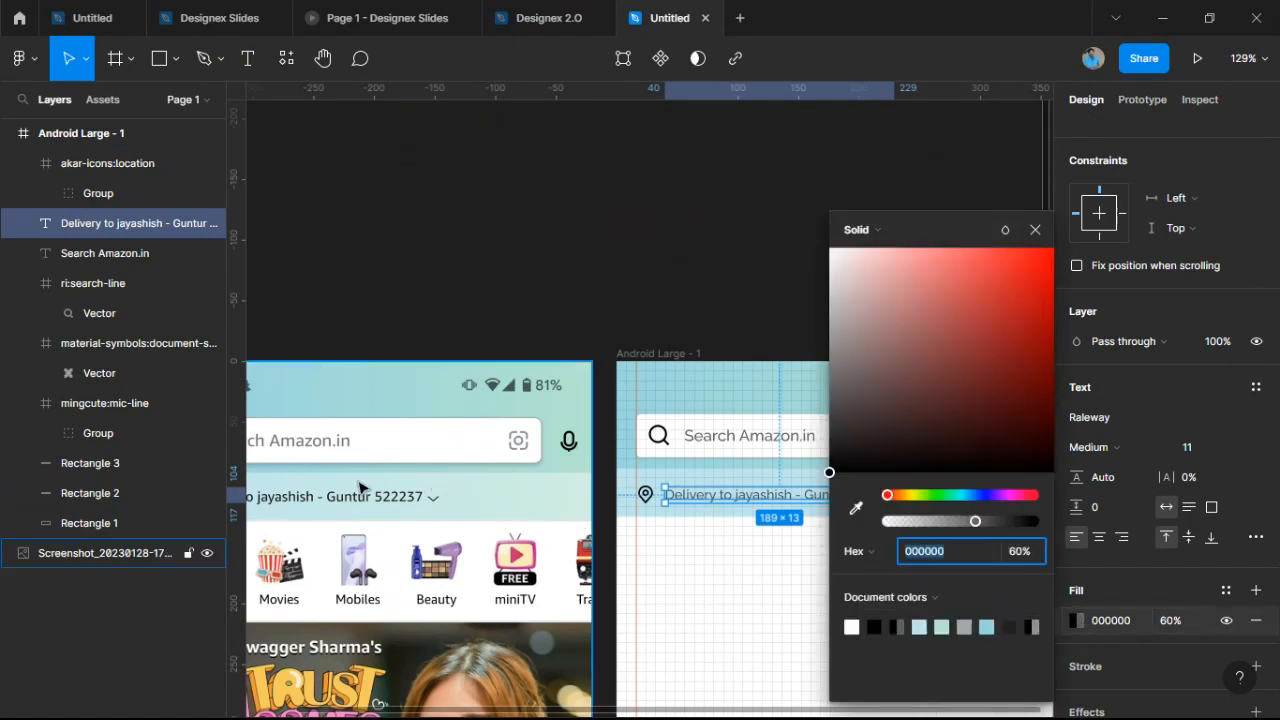
scroll(430, 495, "up", 4)
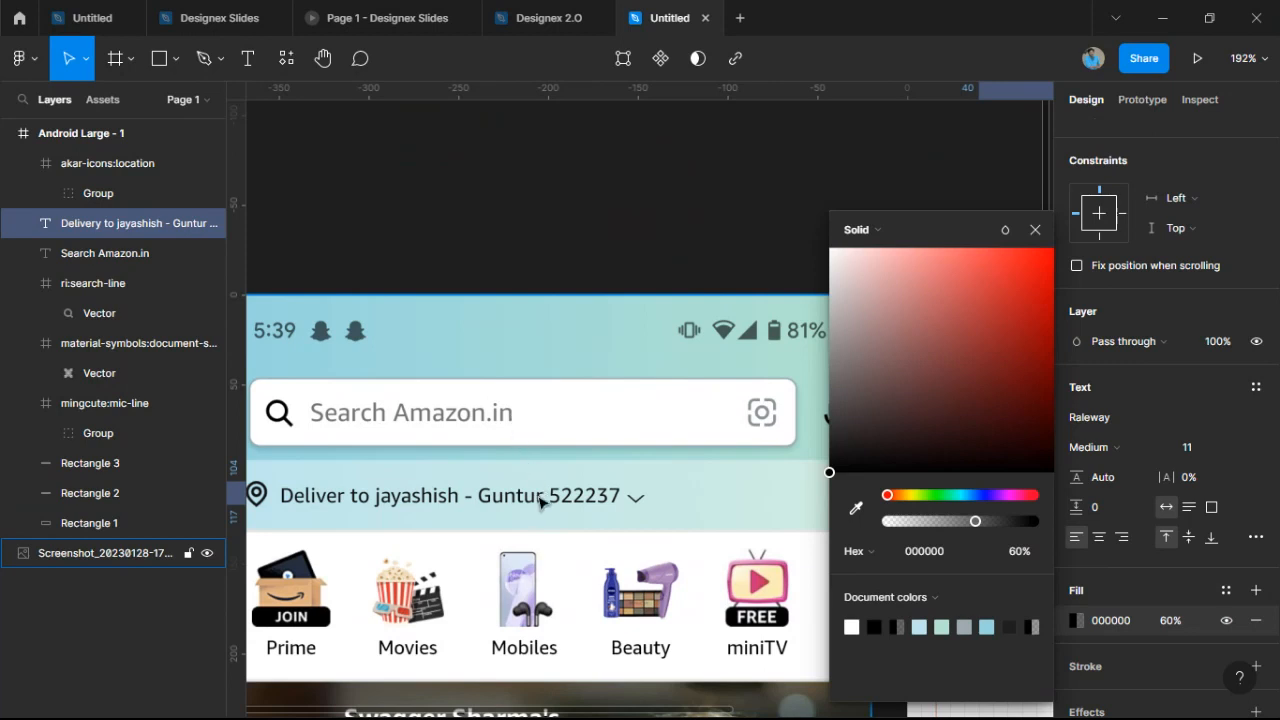
scroll(545, 520, "right", 5)
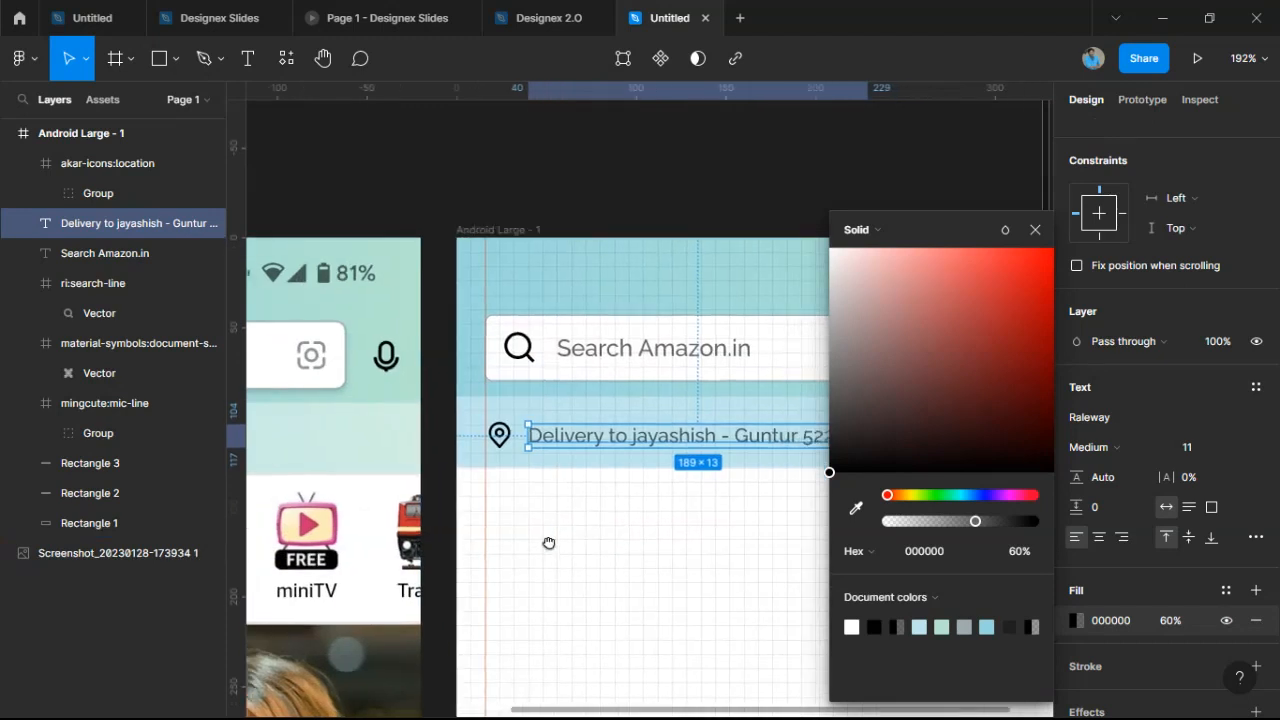
left_click_drag(975, 521, 1097, 537)
left_click(652, 577)
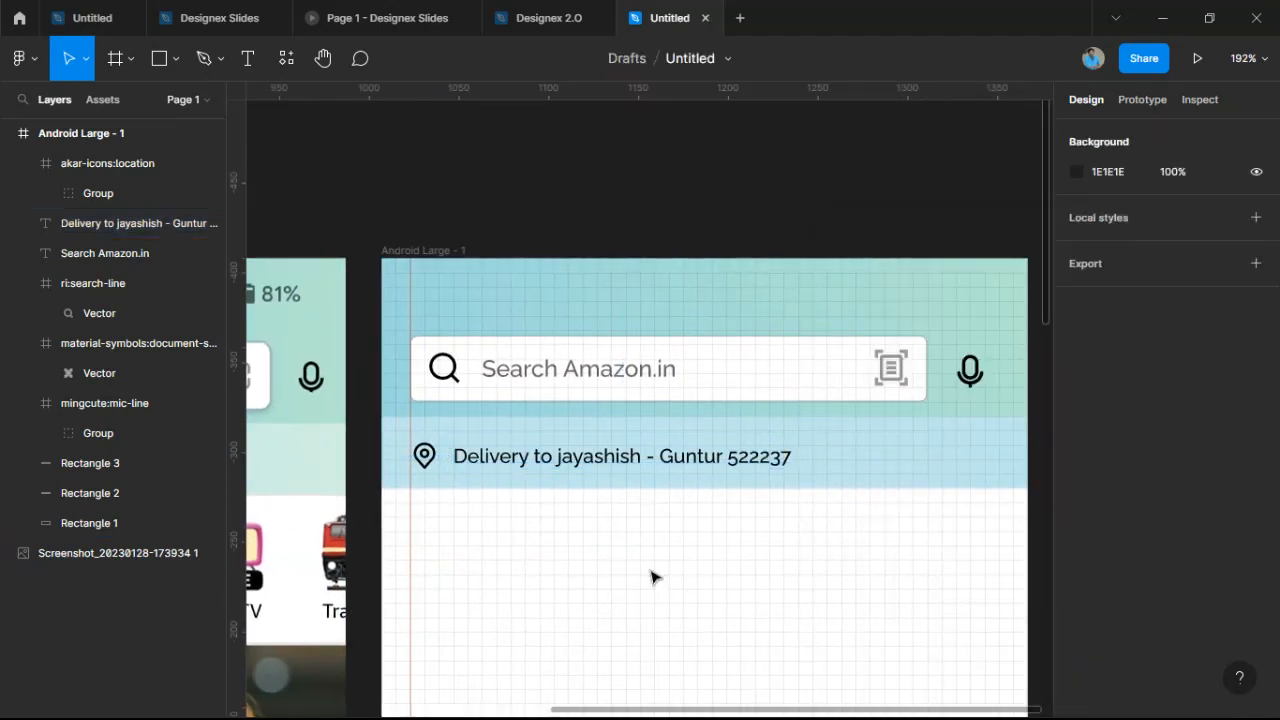
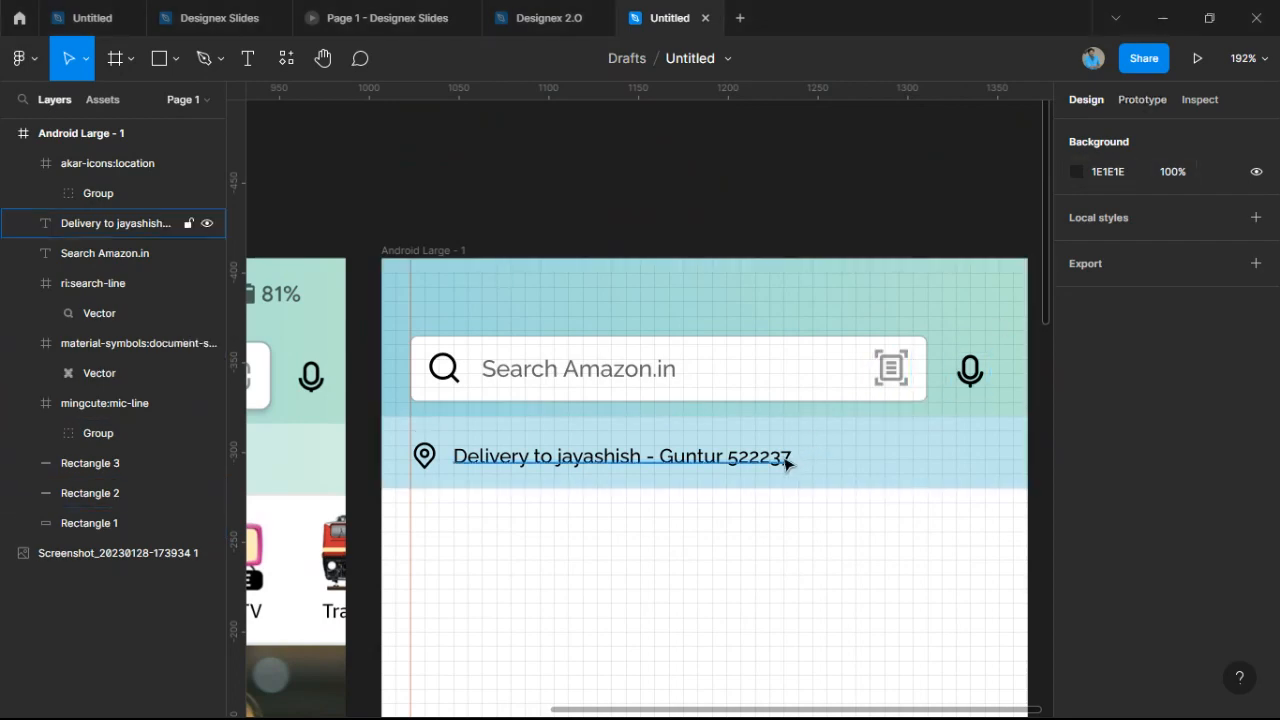
Re-centre the canvas so both frames and the delivery bar are in view.
scroll(810, 450, "down", 5)
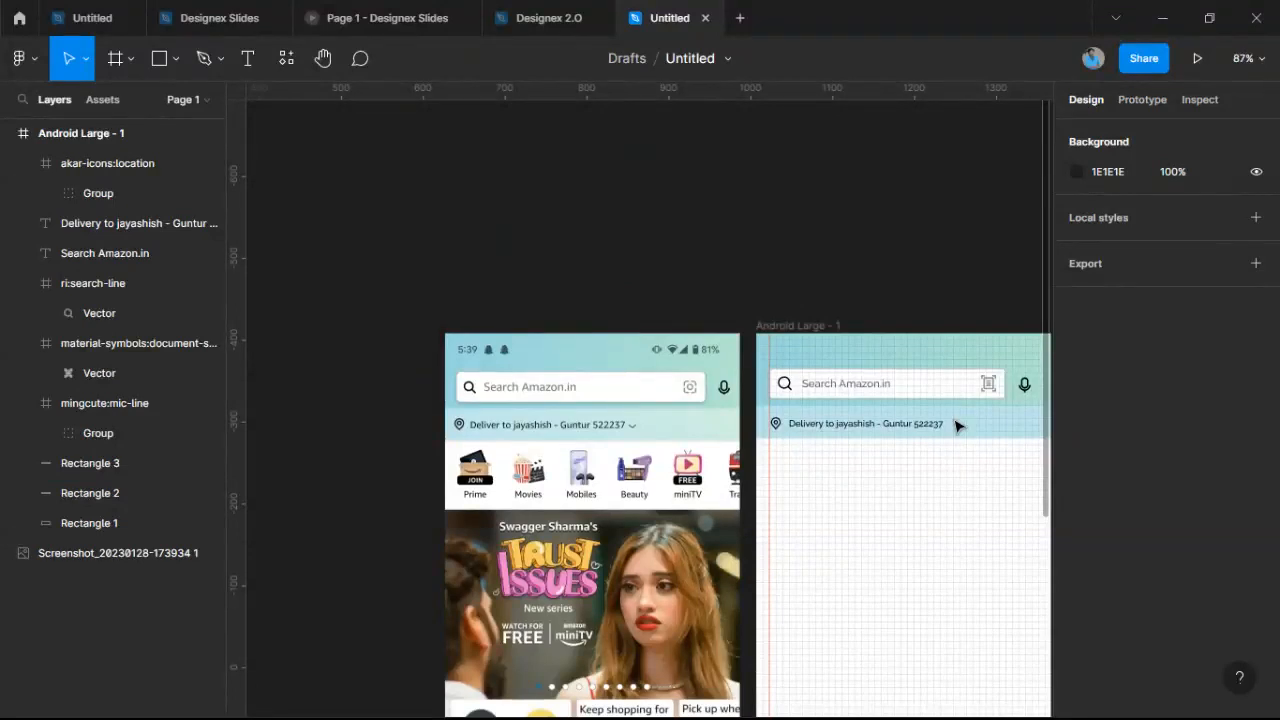
scroll(957, 425, "up", 2)
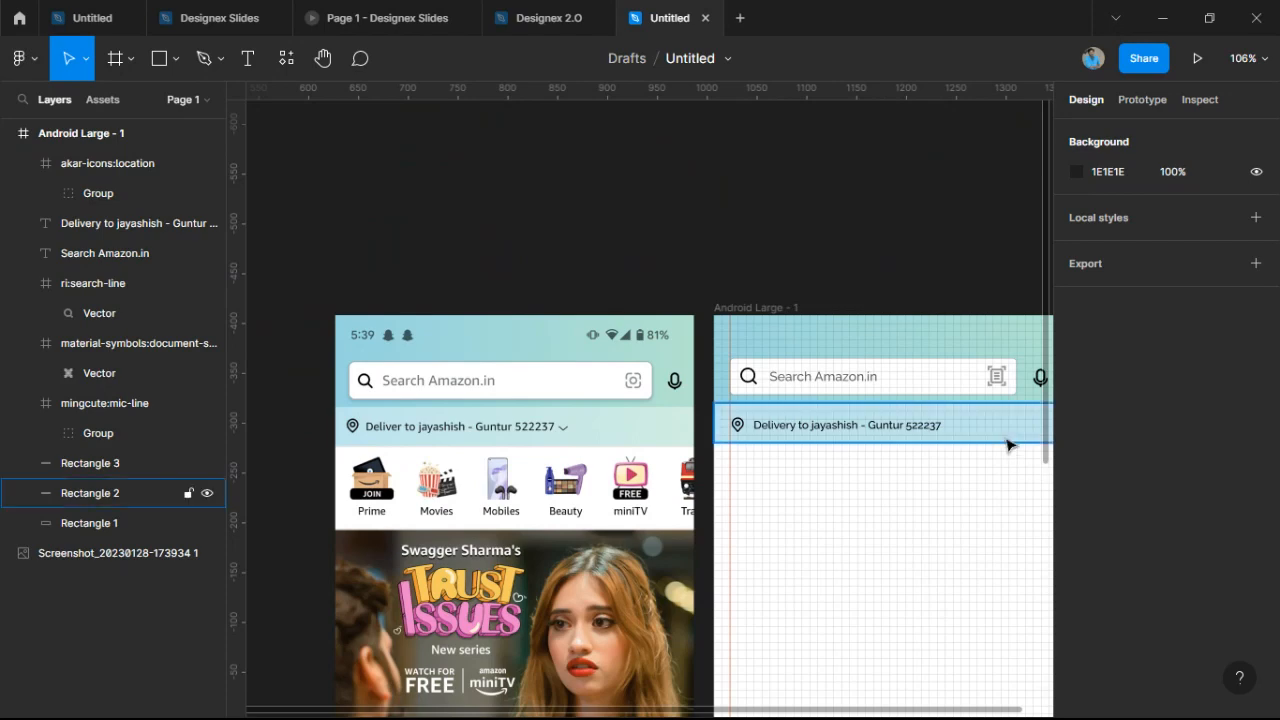
left_click_drag(918, 527, 847, 464)
right_click(847, 467)
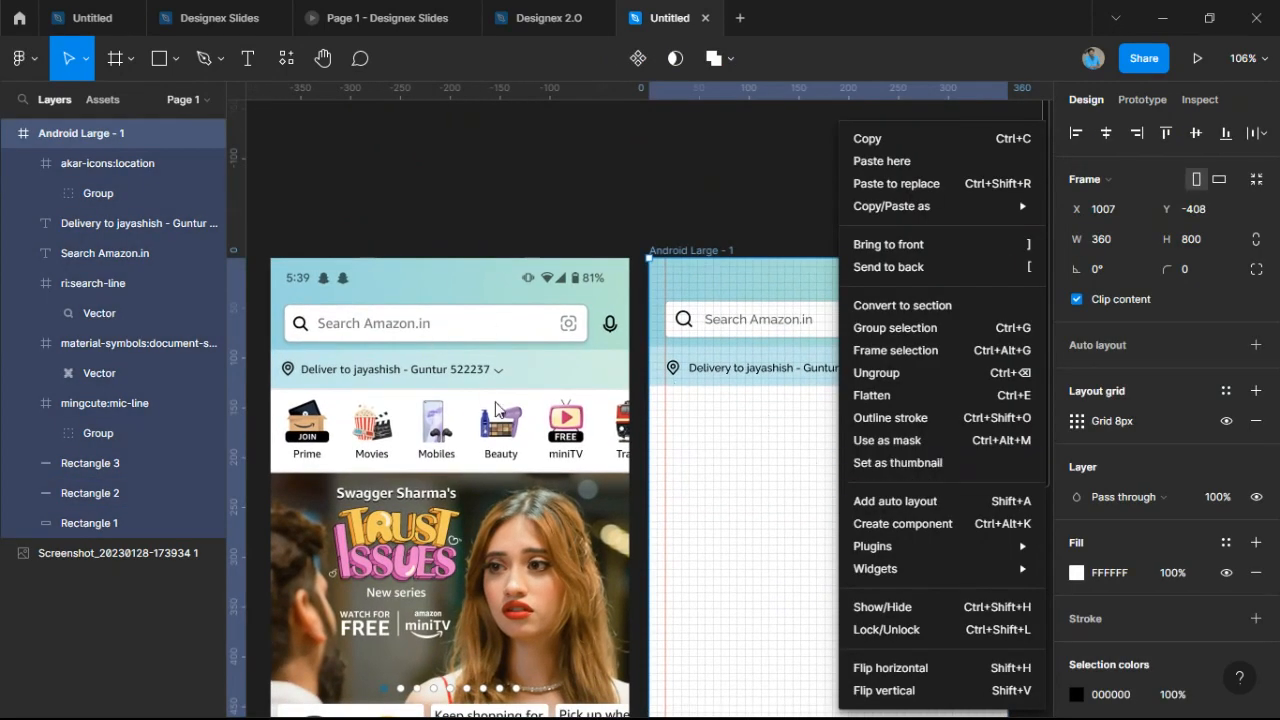
left_click(695, 445)
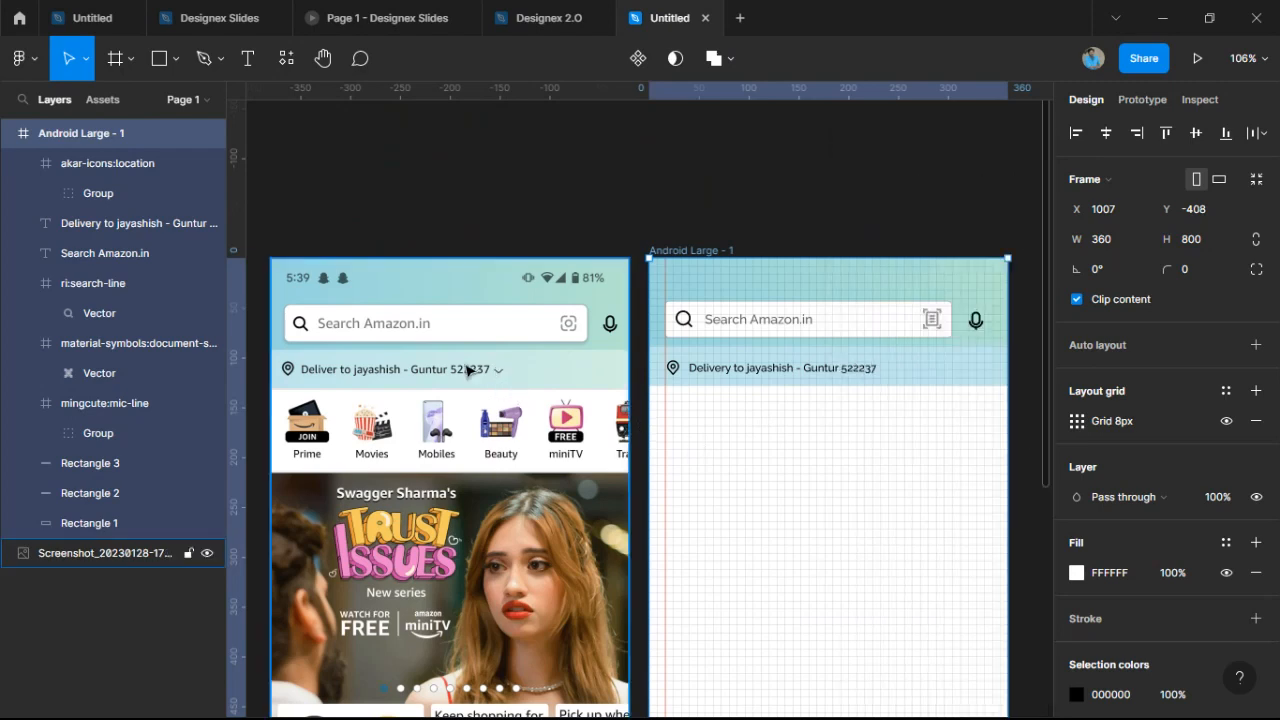
scroll(497, 370, "up", 10)
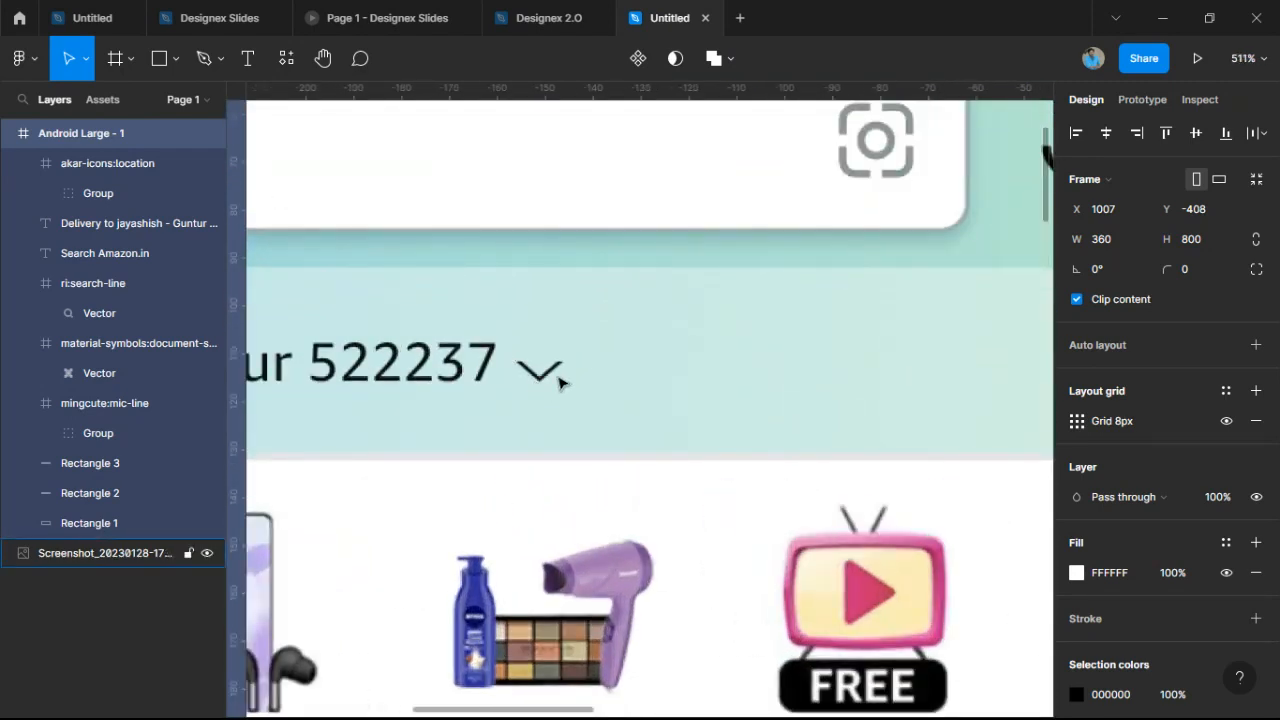
scroll(527, 368, "down", 10)
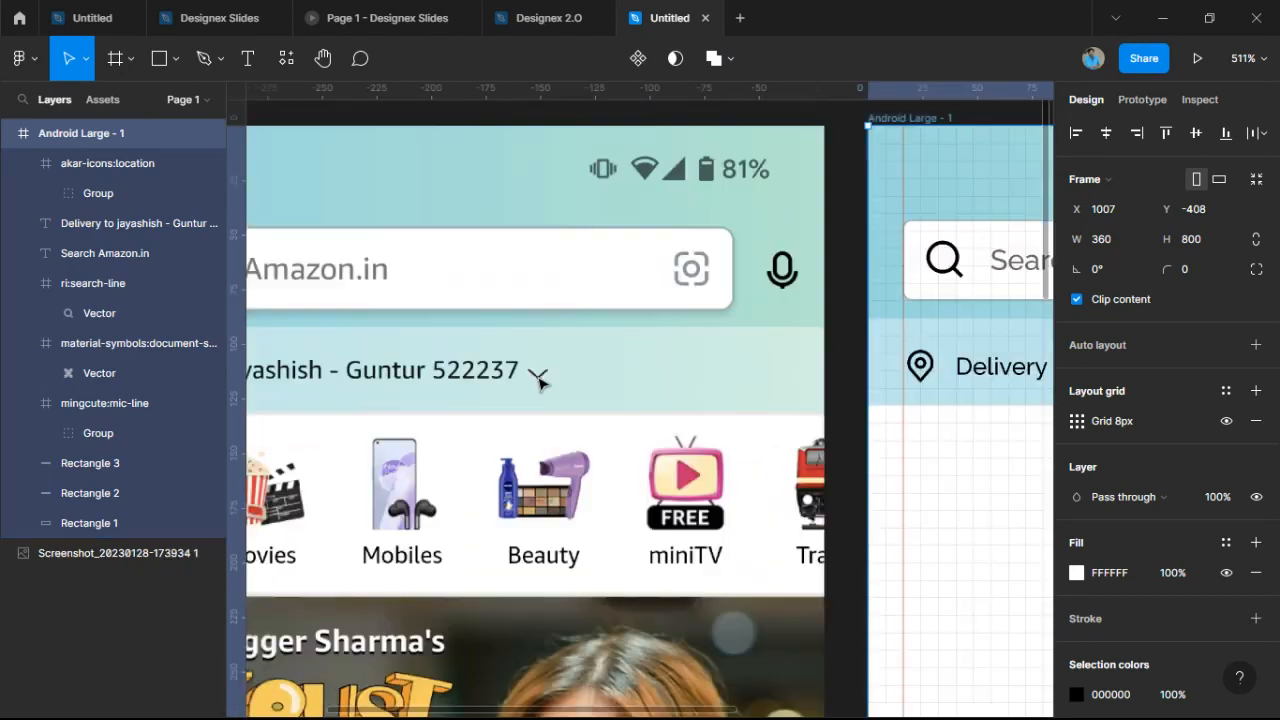
scroll(880, 546, "up", 6)
Insert Iconify's keyboard-arrow-down icon onto the frame after the delivery address text.
right_click(598, 385)
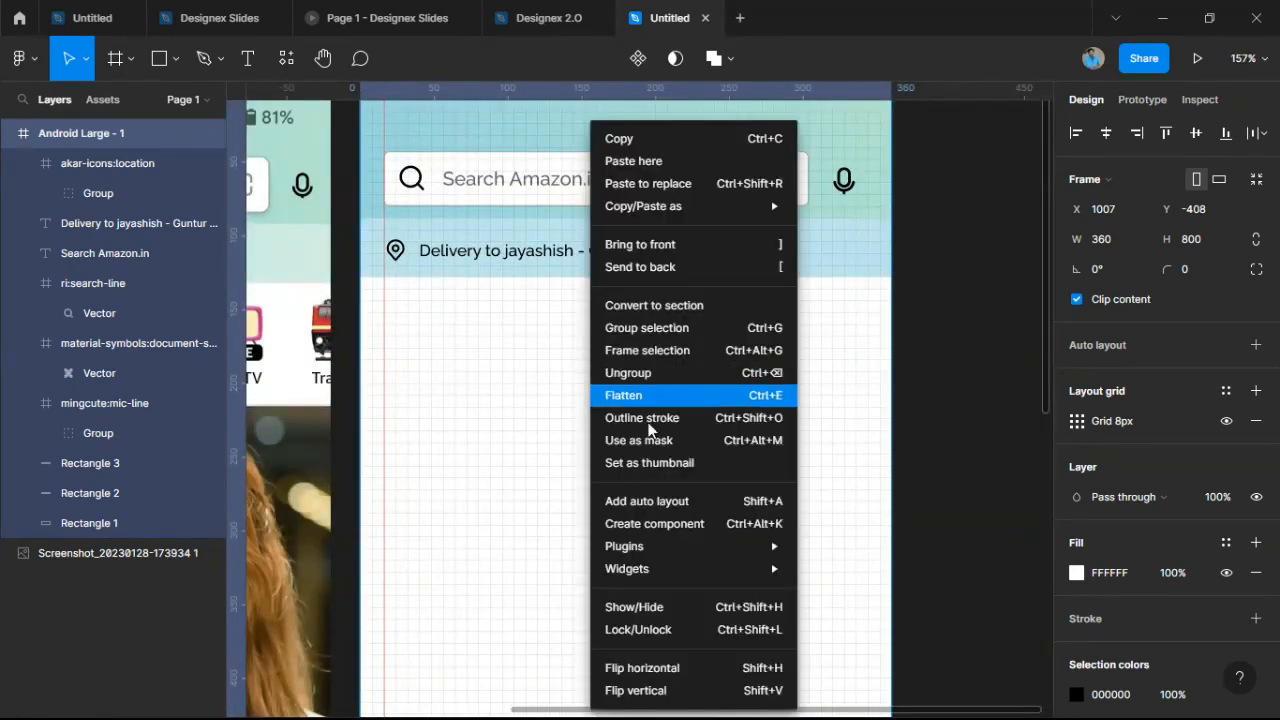
mouse_move(700, 546)
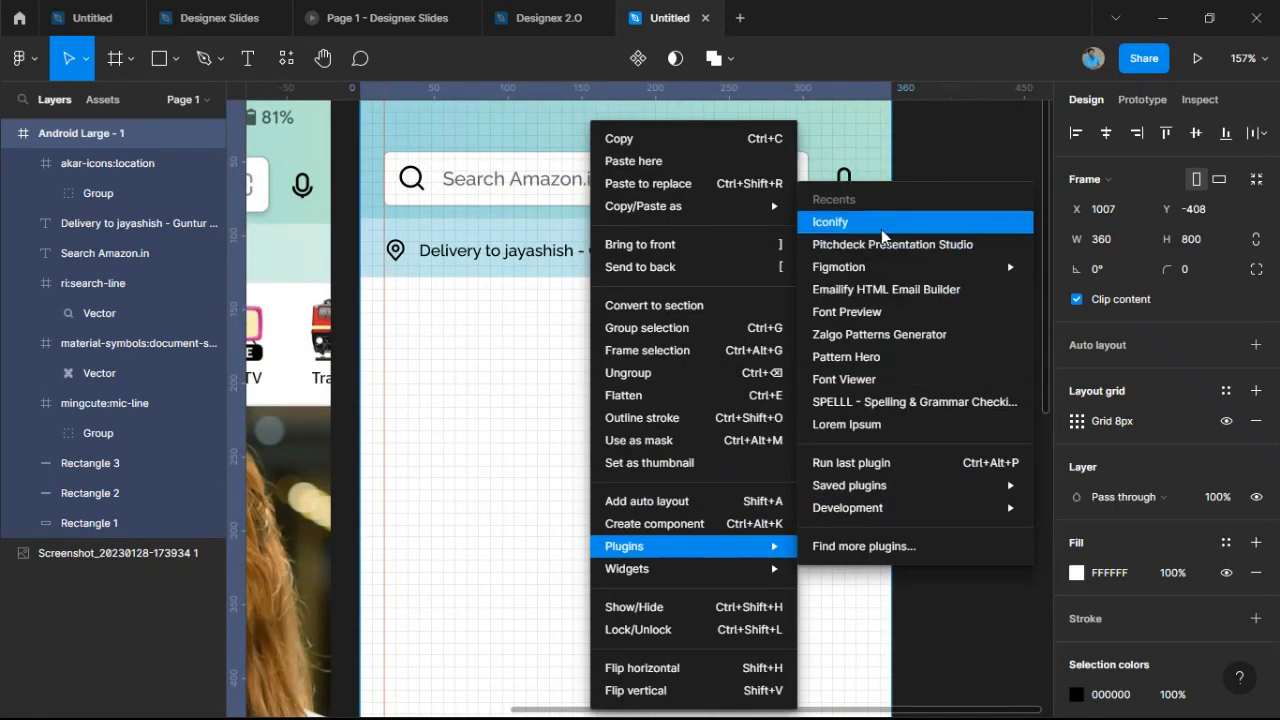
left_click(882, 224)
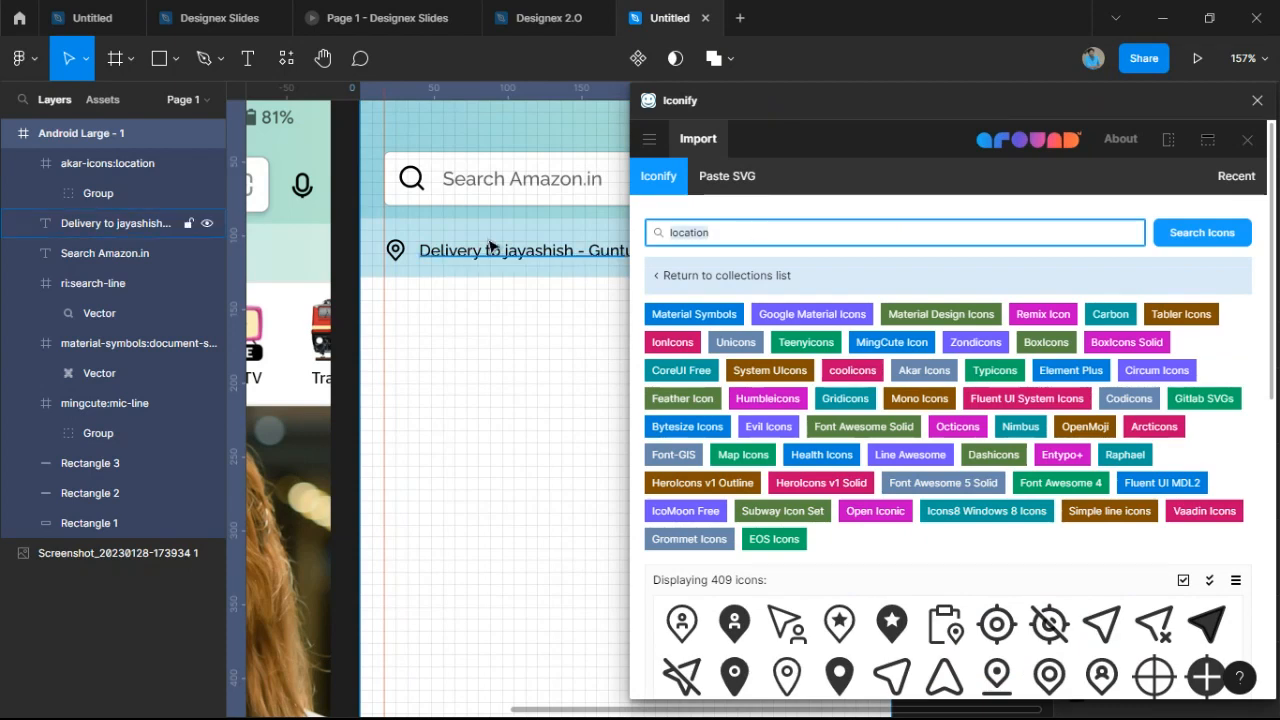
type("down")
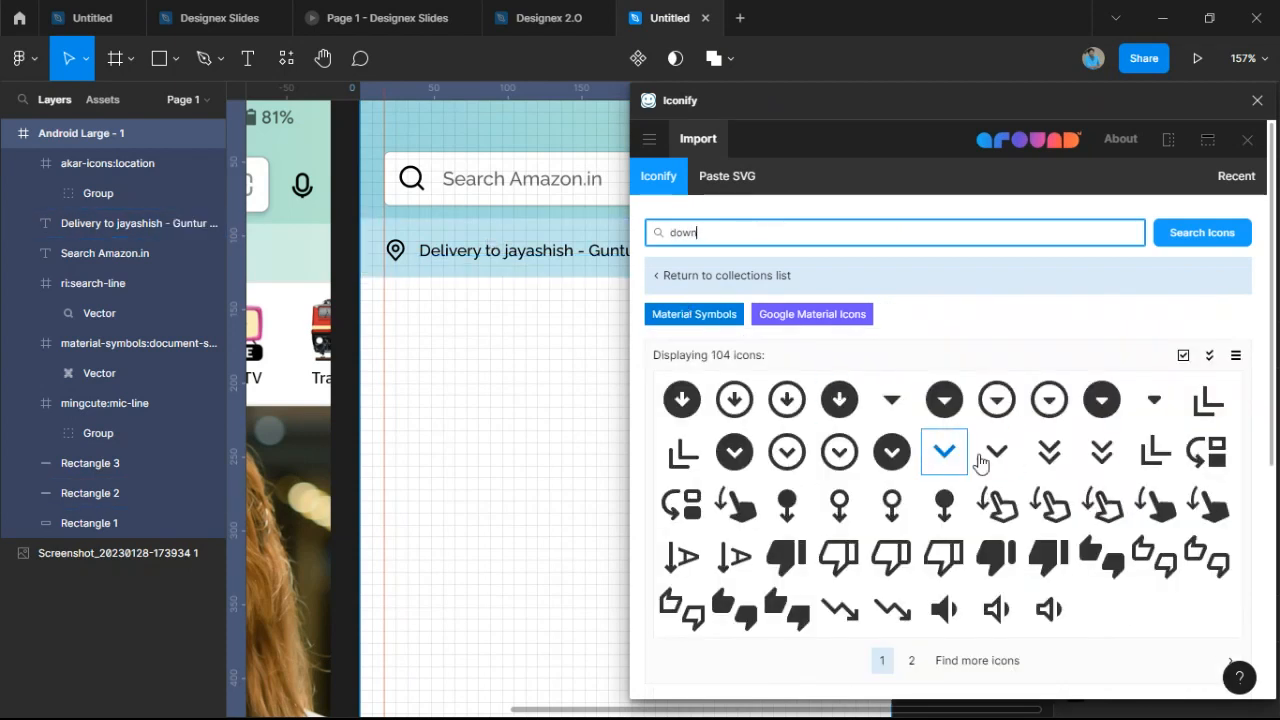
left_click_drag(997, 458, 718, 257)
left_click(1257, 100)
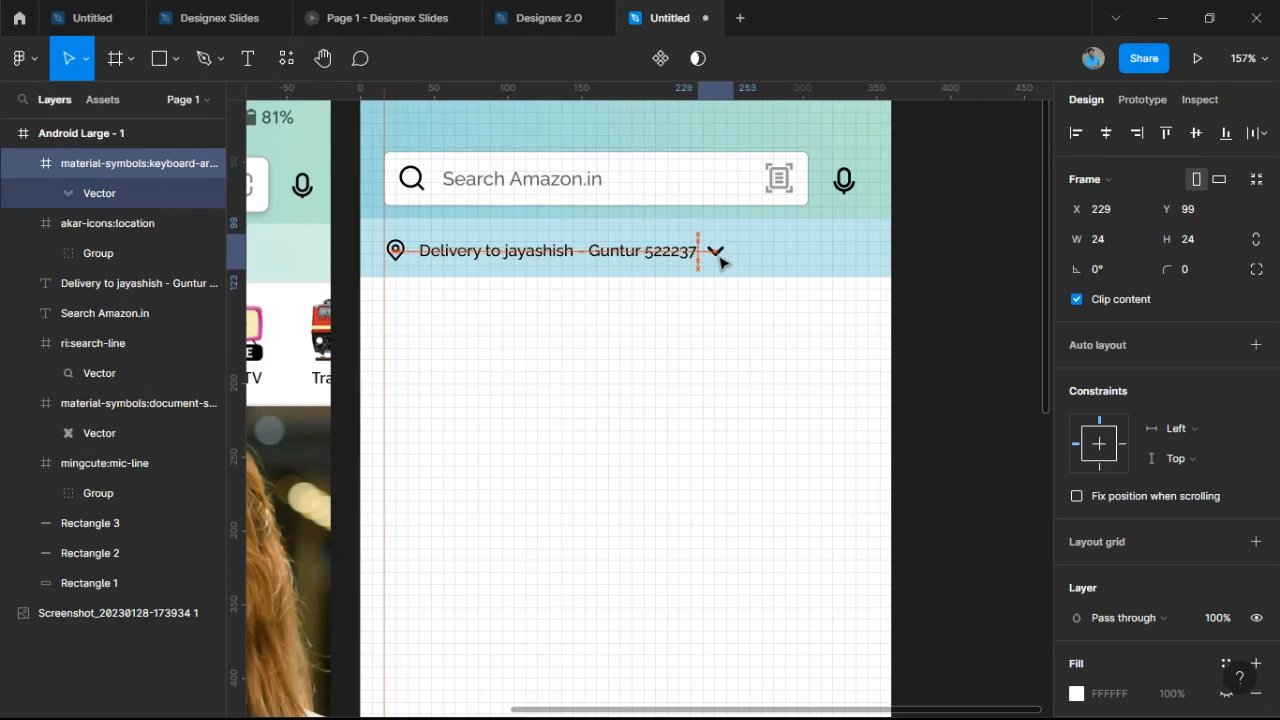
Scale the chevron to 0.75x (18×18) and nudge it down to Y 103 beside the text.
scroll(718, 257, "up", 2, "ctrl")
scroll(722, 262, "up", 10, "ctrl")
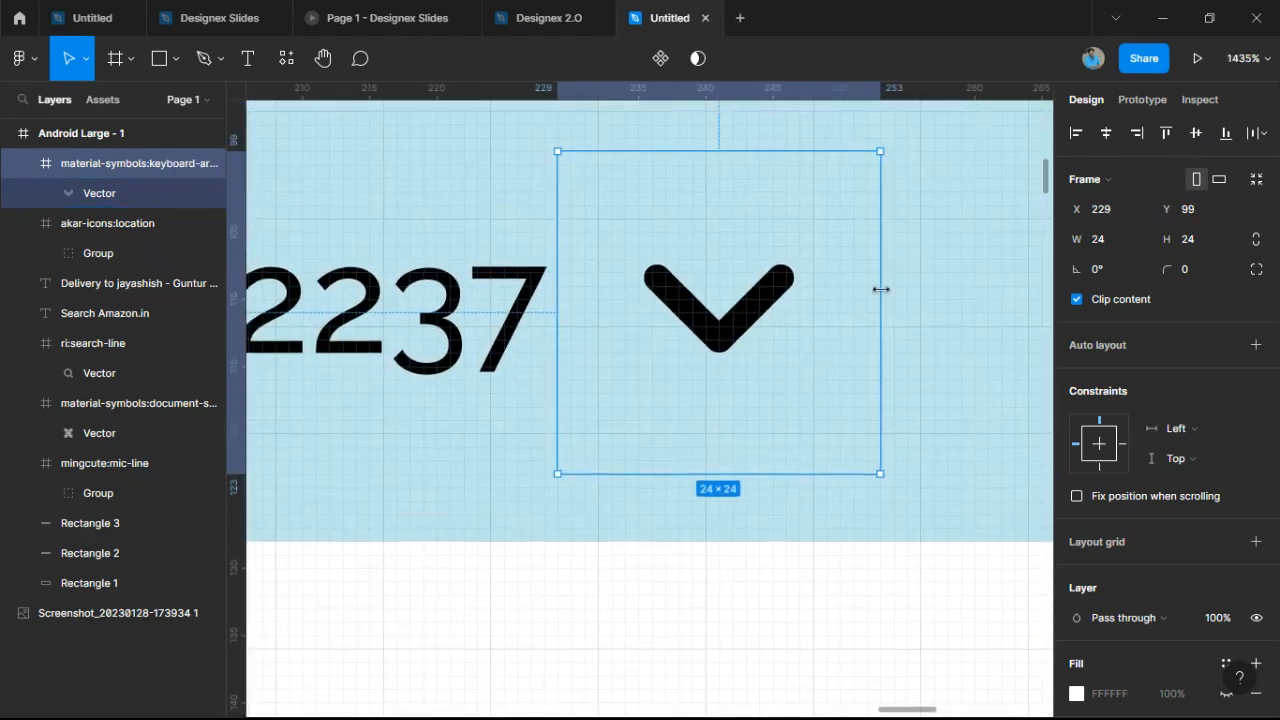
key("k")
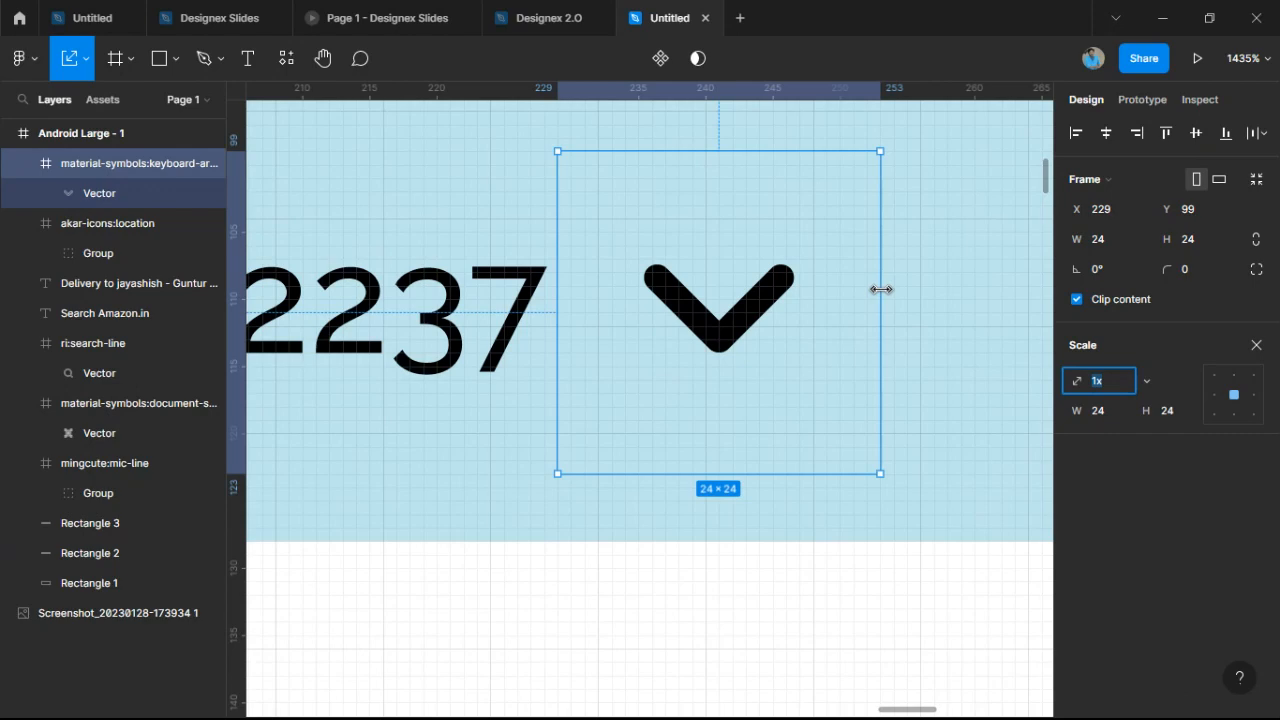
left_click_drag(880, 289, 842, 290)
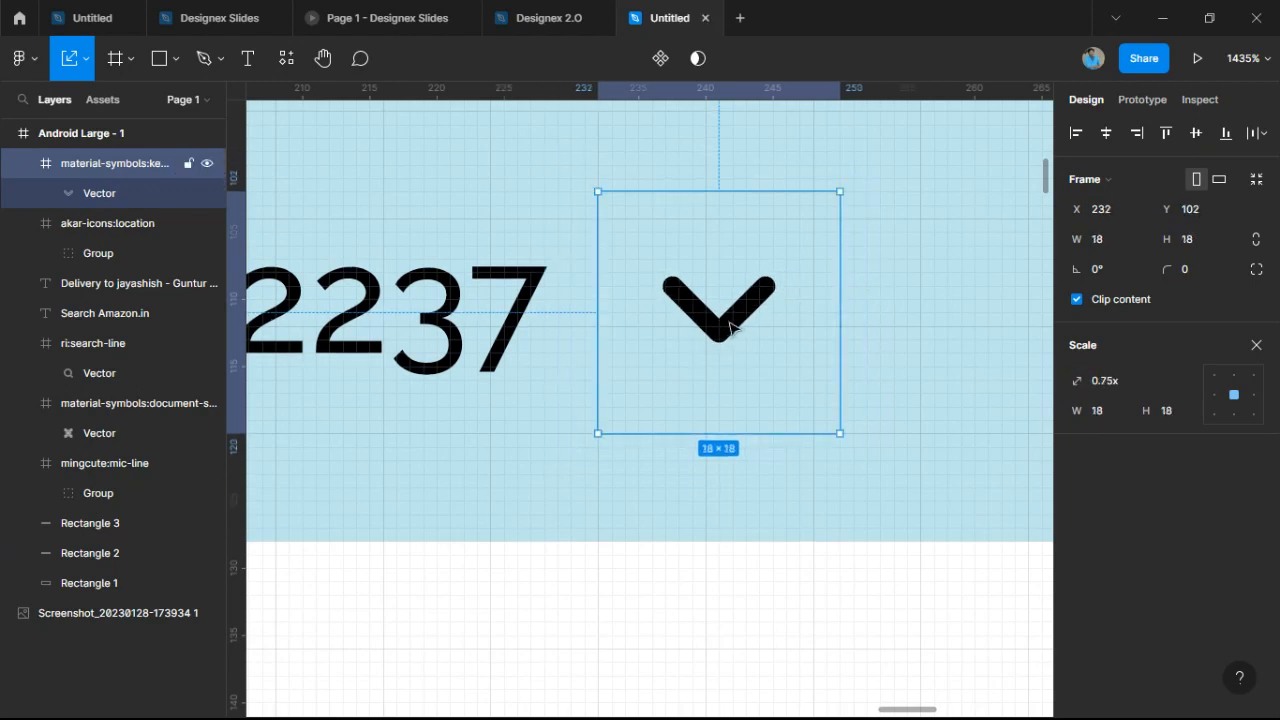
left_click_drag(729, 328, 729, 337)
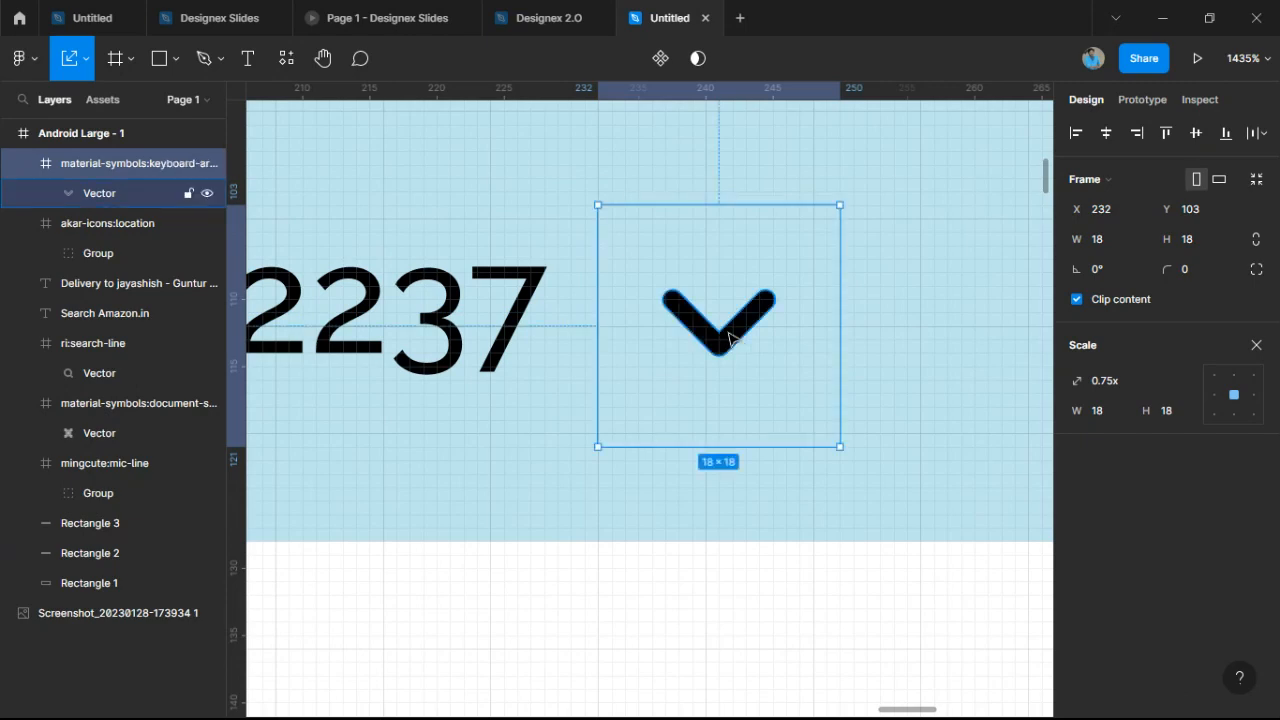
scroll(740, 340, "down", 5)
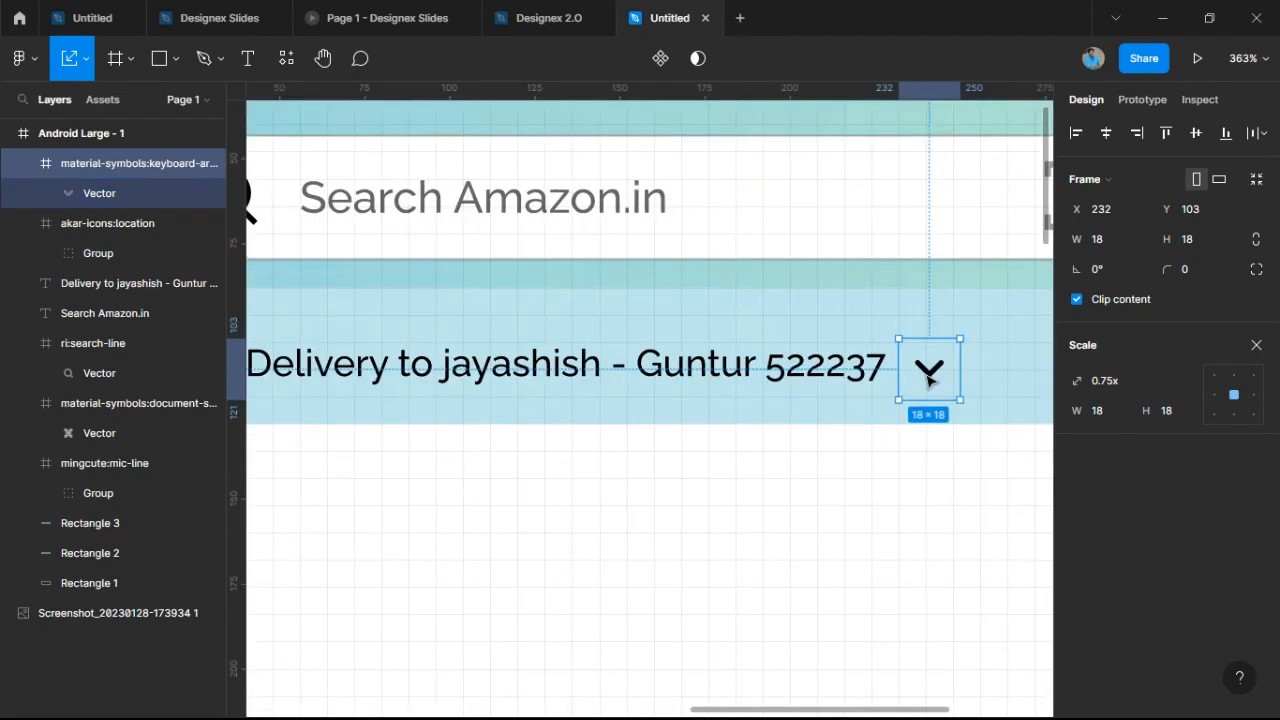
left_click(1256, 345)
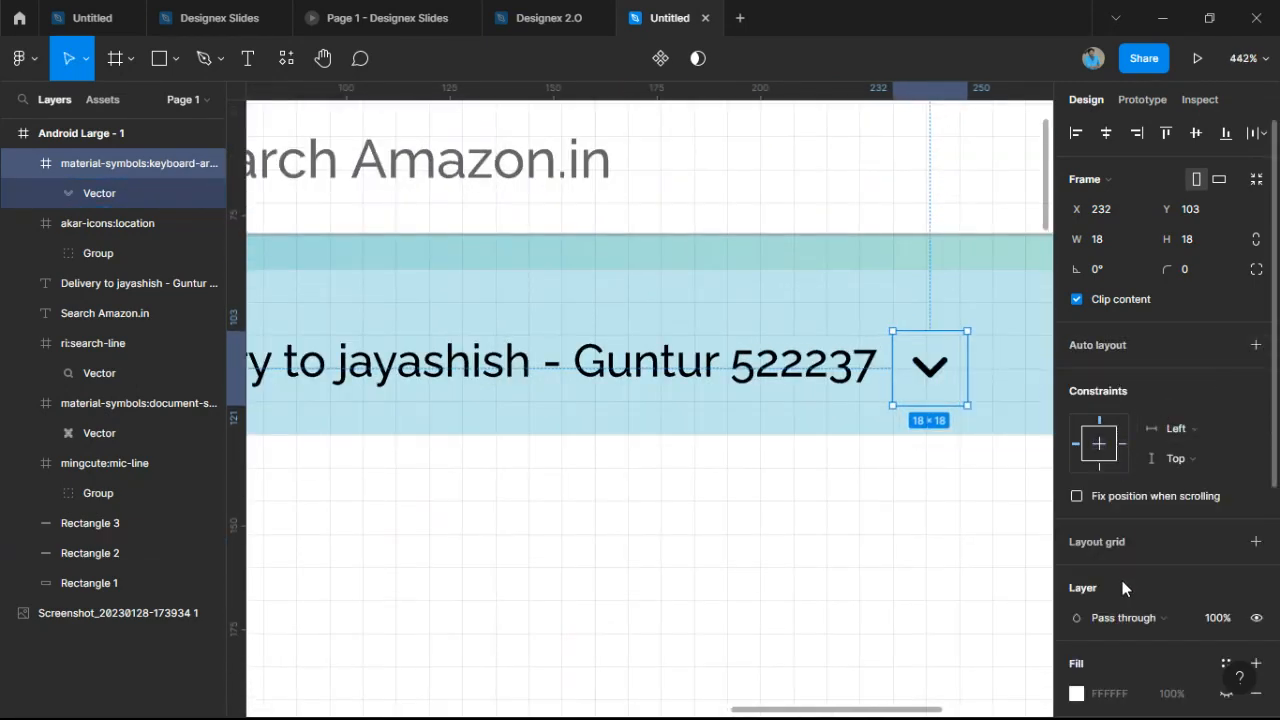
Remove the white fill from the chevron icon's frame.
scroll(1118, 584, "down", 2)
left_click(1076, 569)
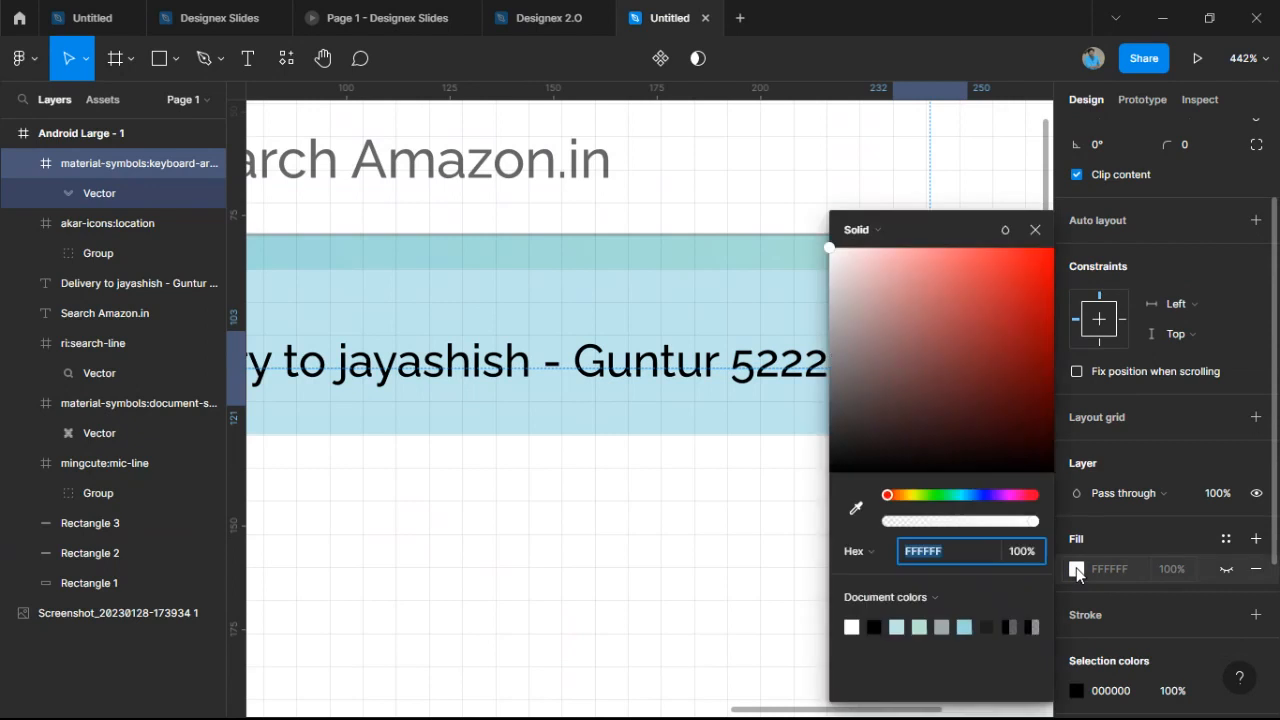
left_click(1035, 229)
left_click(1256, 569)
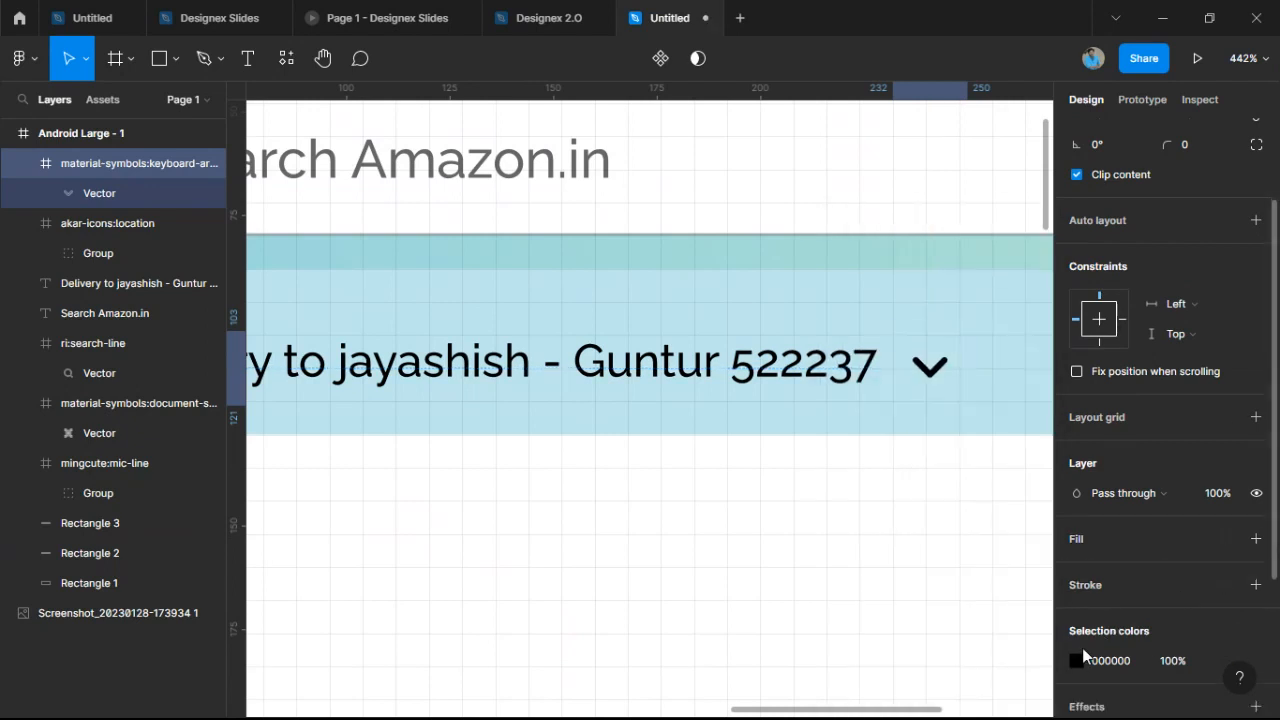
Set the chevron's 000000 colour to 50% opacity so it appears grey.
left_click(1077, 660)
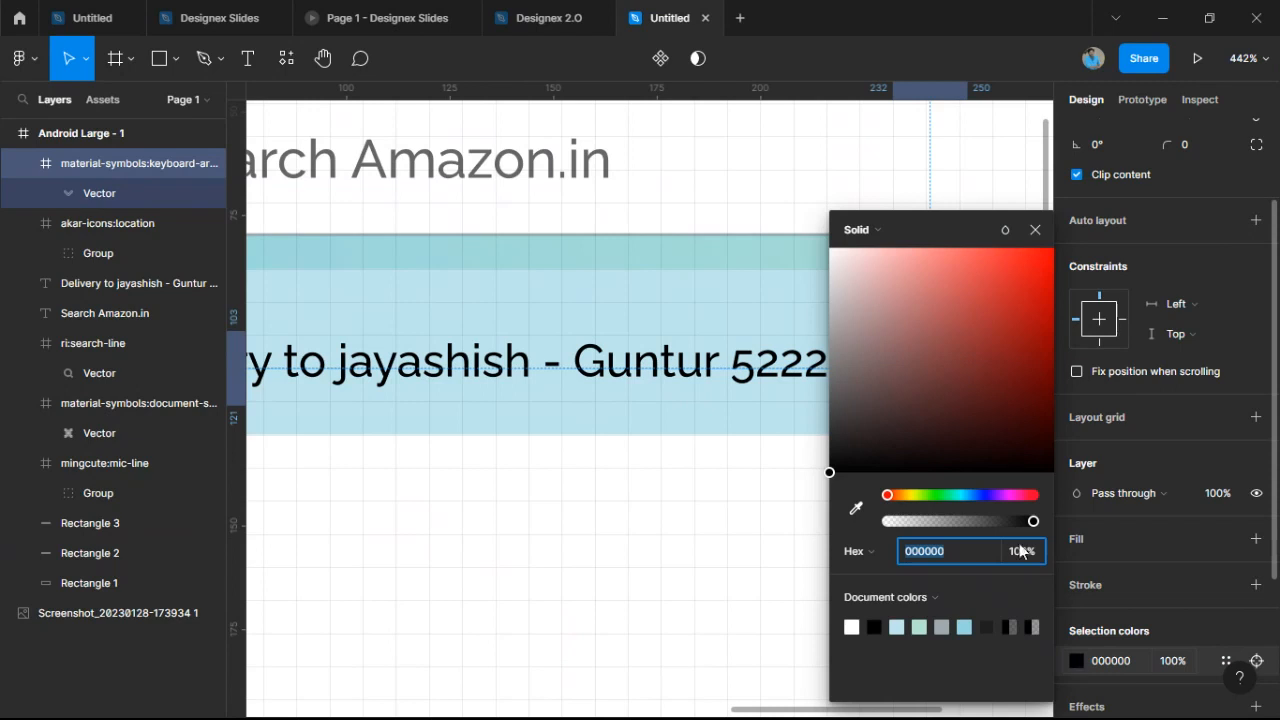
left_click_drag(935, 231, 1135, 205)
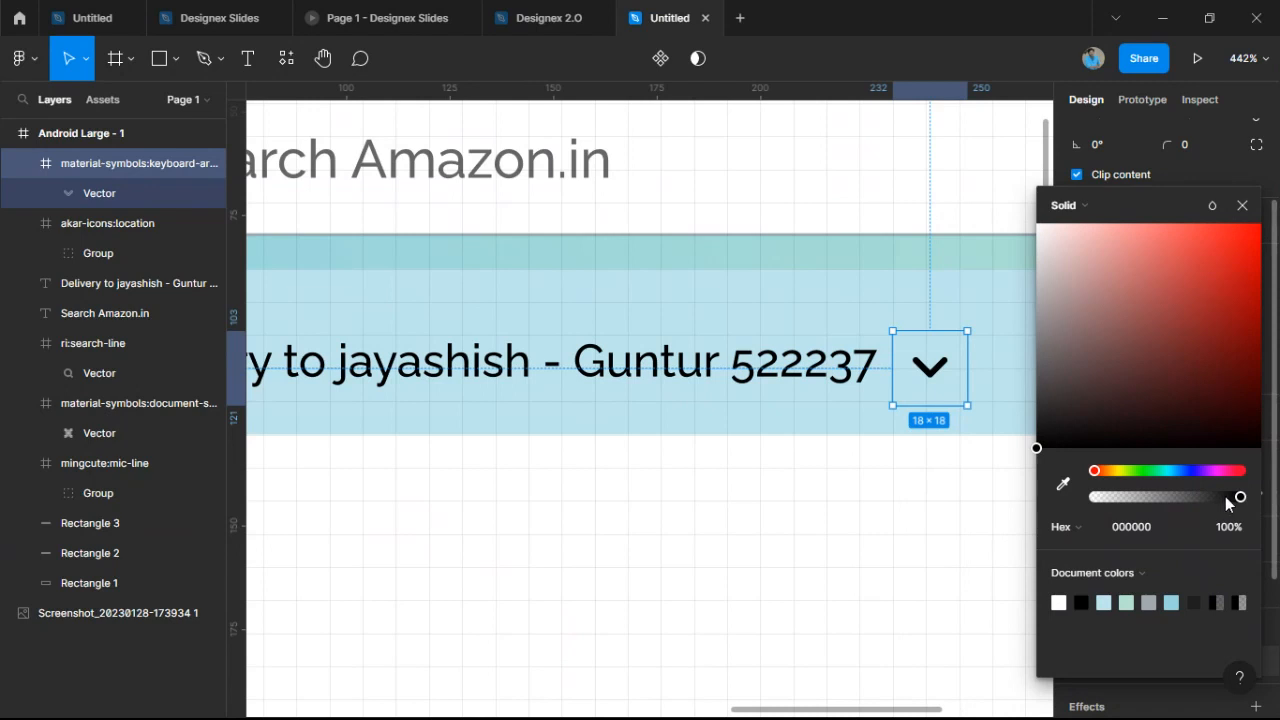
left_click_drag(1225, 497, 1259, 511)
left_click(1240, 526)
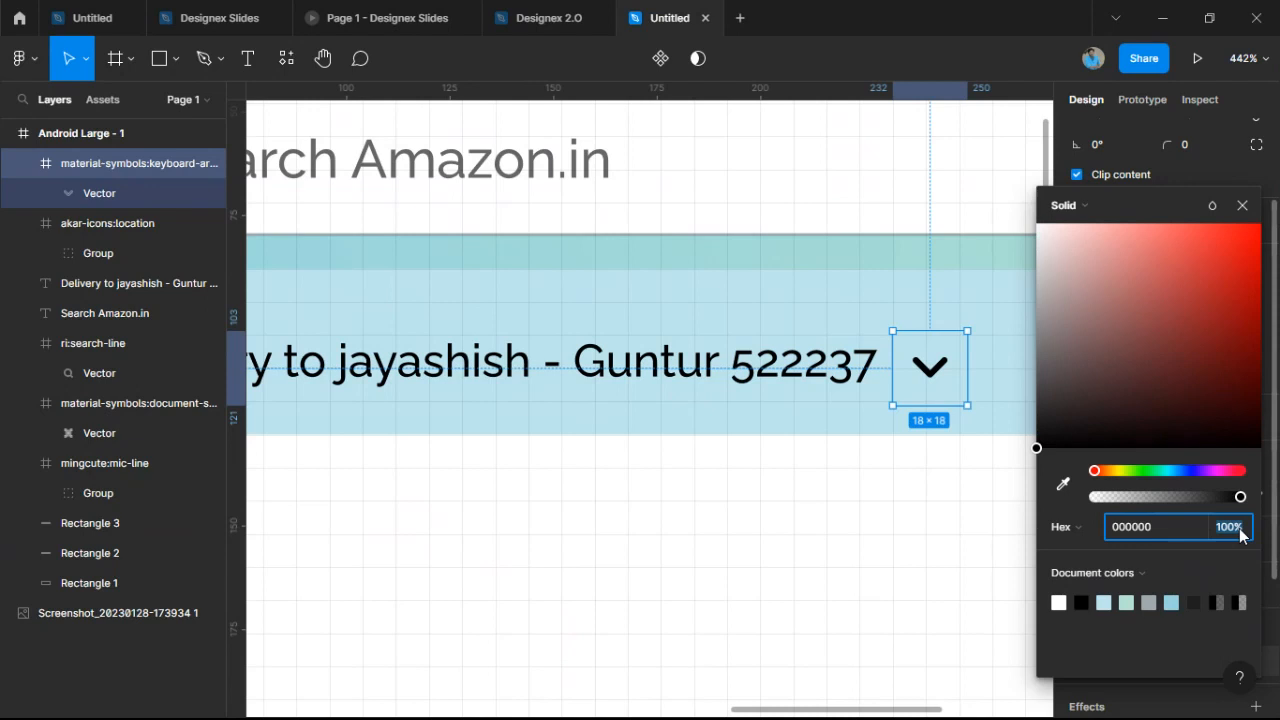
type("50")
key("Return")
left_click(957, 500)
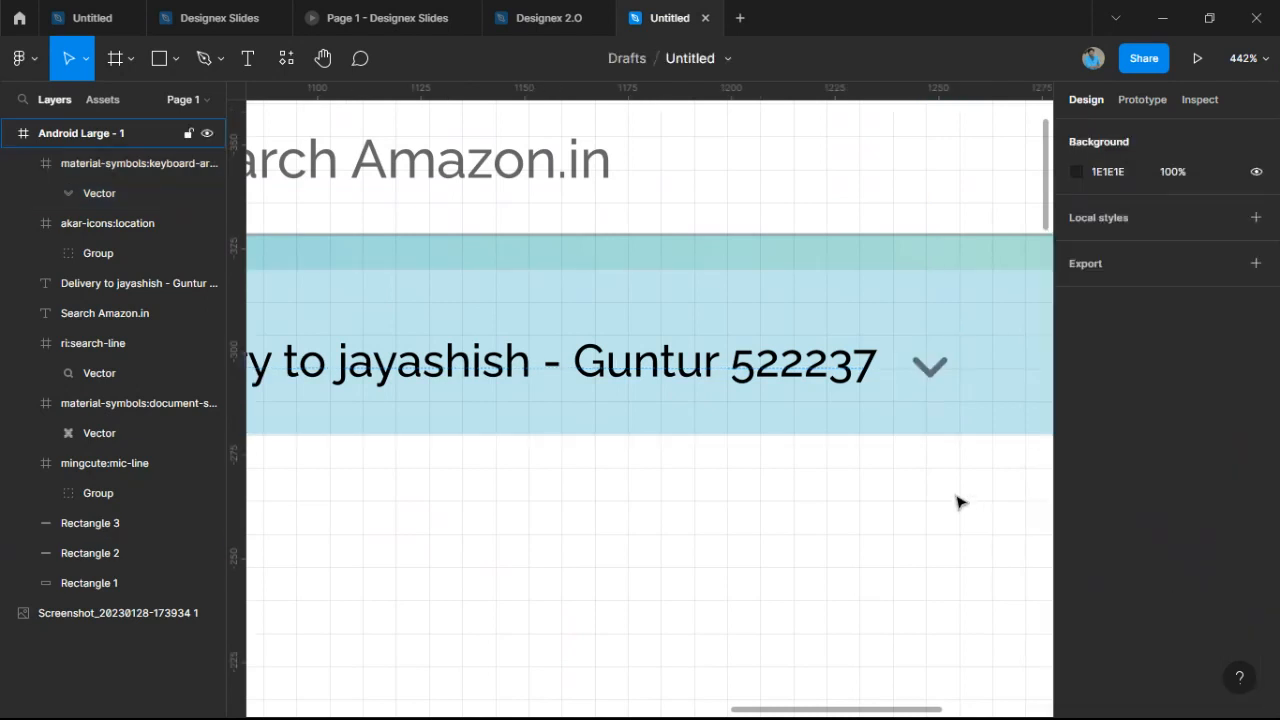
Check the finished grey chevron beside the delivery text, then deselect it.
scroll(957, 500, "down", 5)
left_click_drag(926, 491, 983, 446)
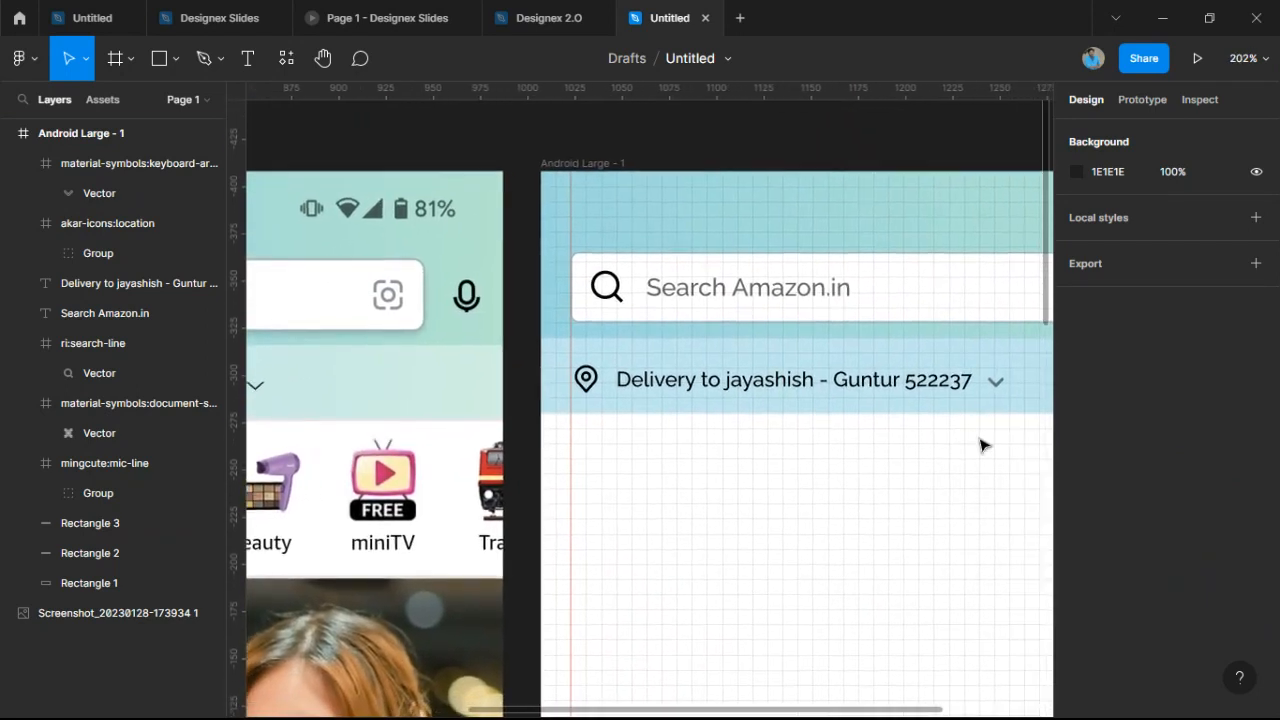
left_click(1004, 389)
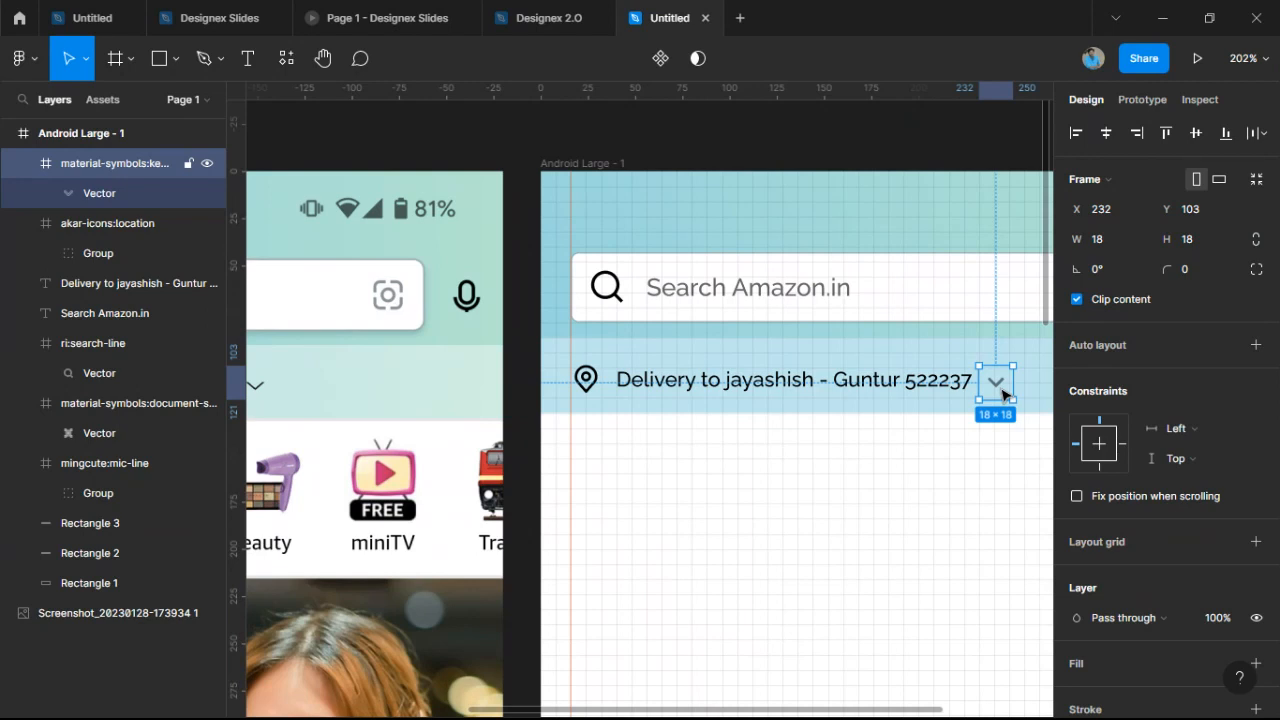
scroll(1004, 394, "down", 1)
mouse_move(1003, 394)
left_mouse_down()
mouse_move(1048, 382)
mouse_move(1010, 380)
left_mouse_up()
scroll(1026, 382, "up", 1)
scroll(1010, 380, "up", 5)
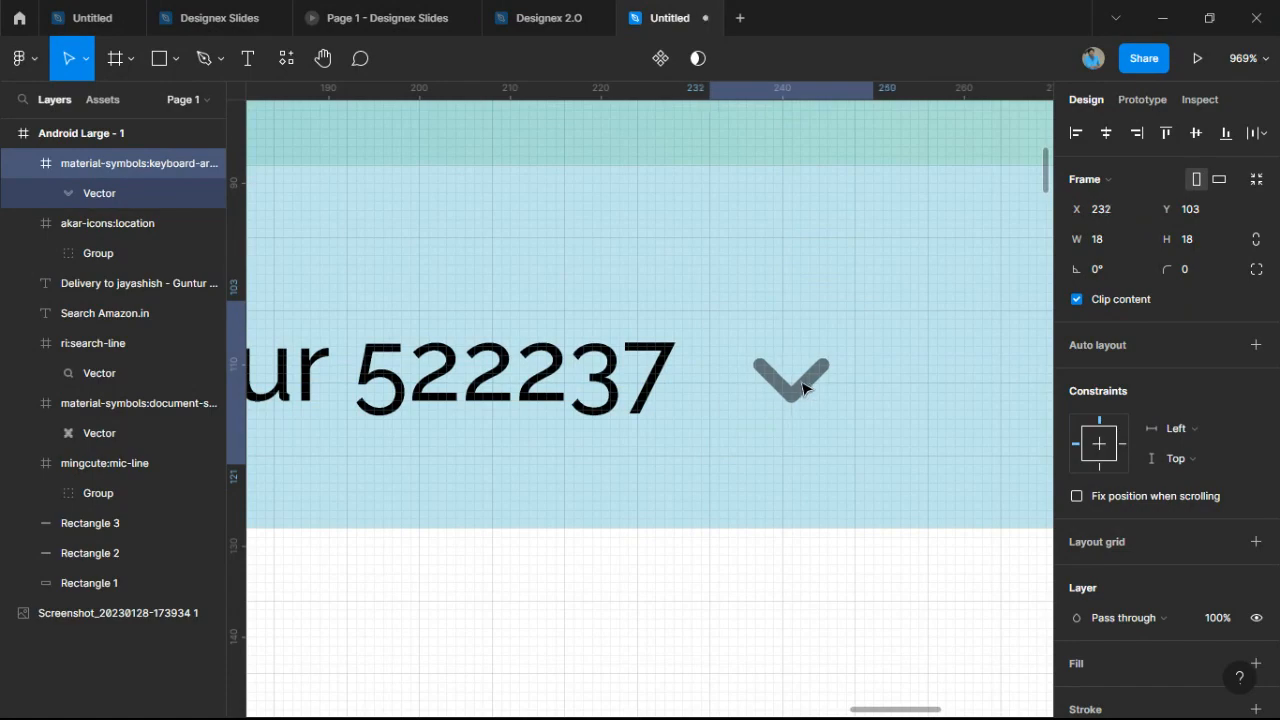
scroll(815, 438, "down", 6)
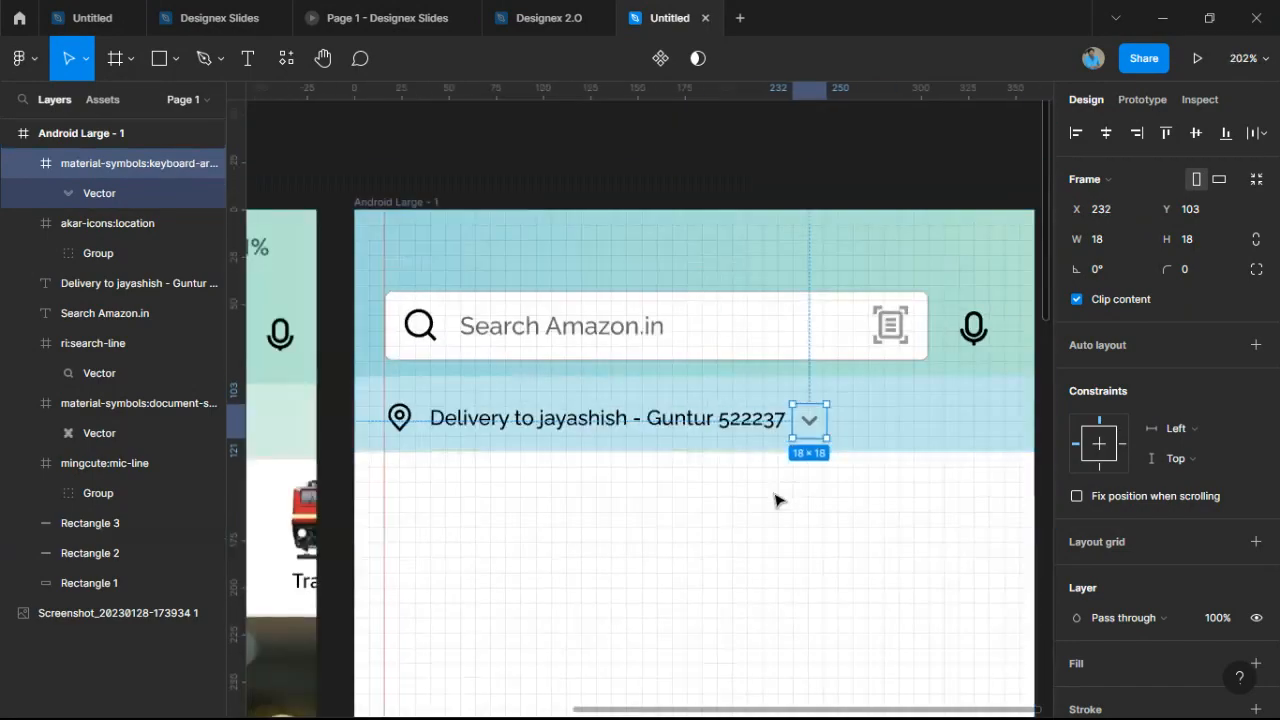
left_click(811, 471)
scroll(811, 471, "up", 2)
scroll(851, 414, "down", 3)
scroll(851, 414, "up", 3)
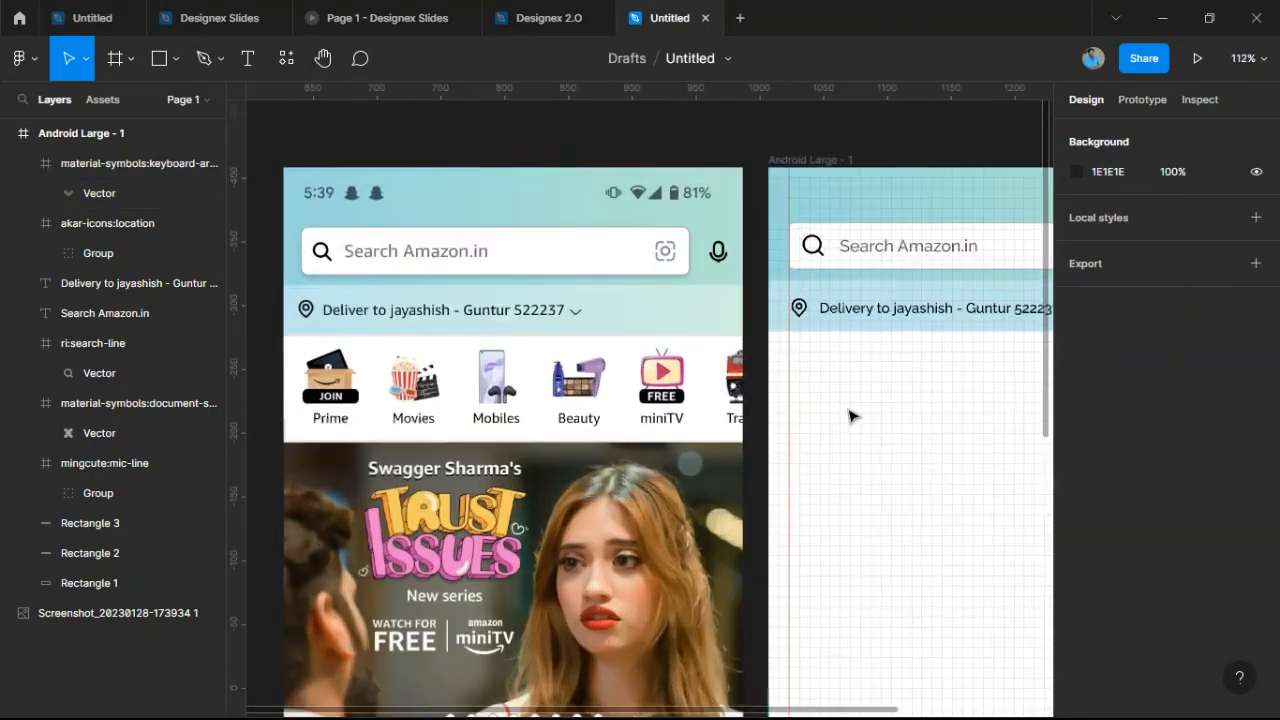
left_click(350, 395)
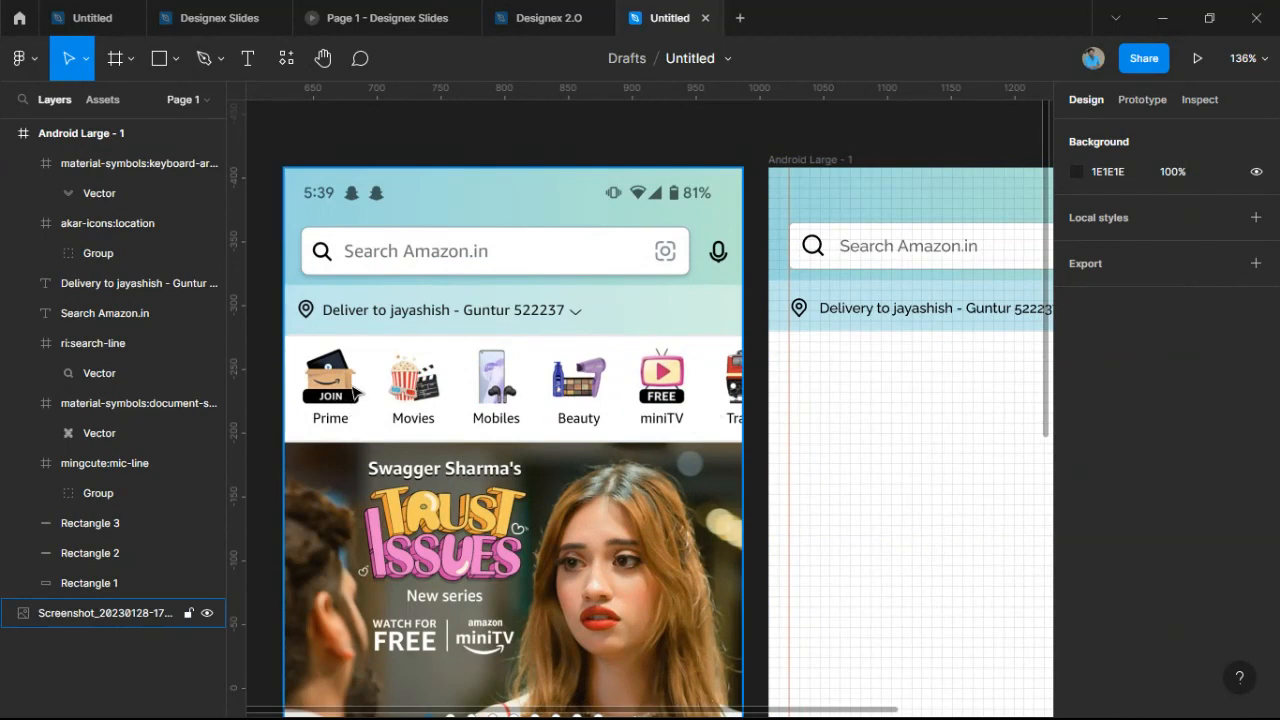
scroll(338, 400, "up", 2)
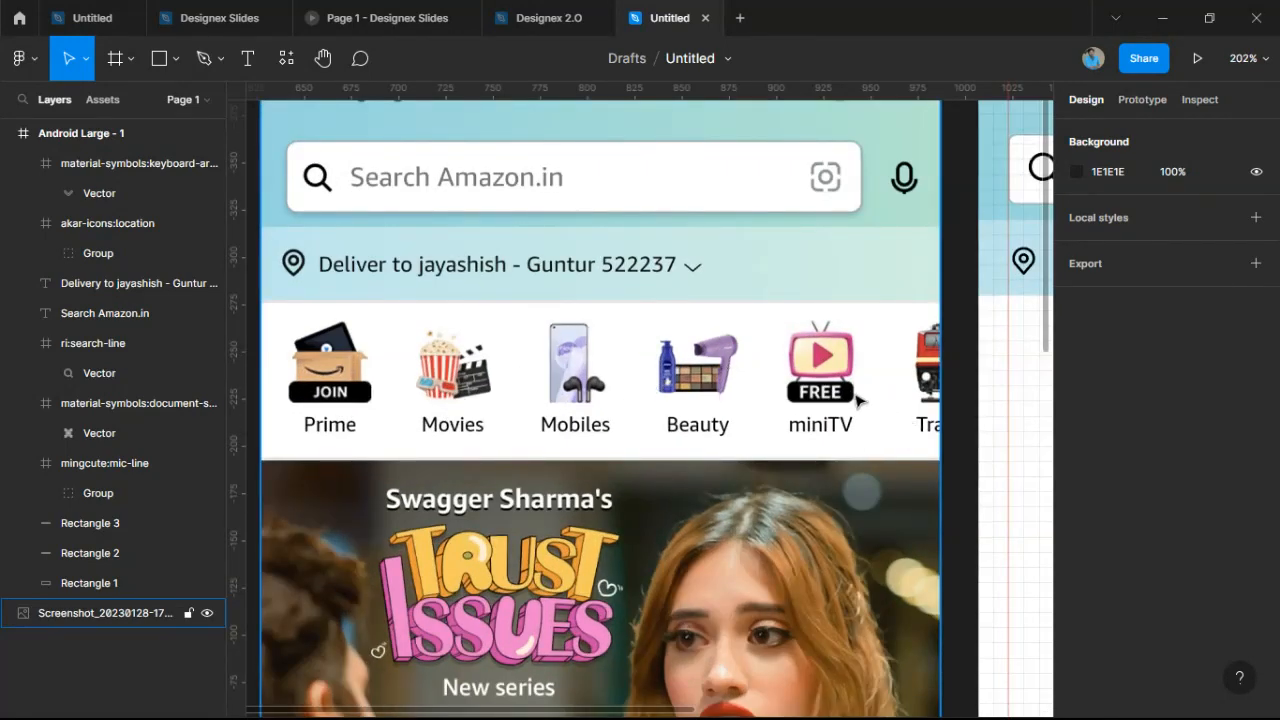
key("Escape")
scroll(876, 438, "down", 2)
scroll(929, 430, "down", 3)
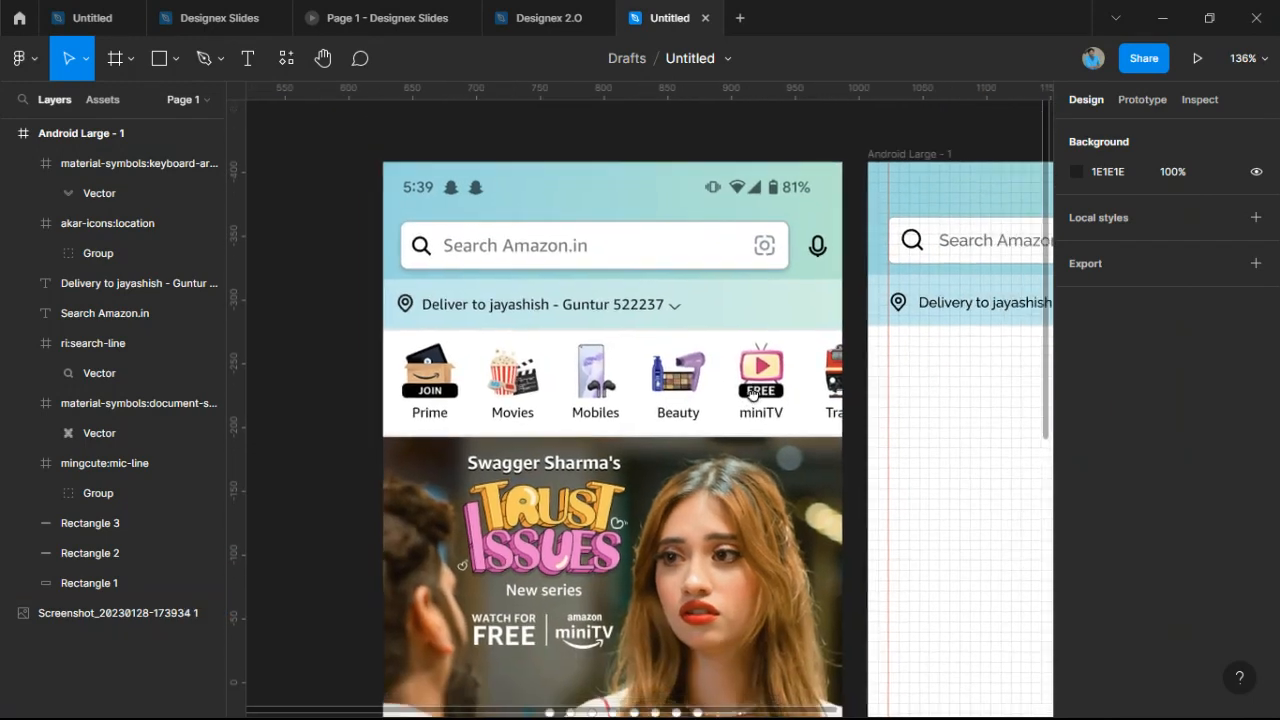
scroll(679, 398, "right", 3)
scroll(679, 398, "down", 1)
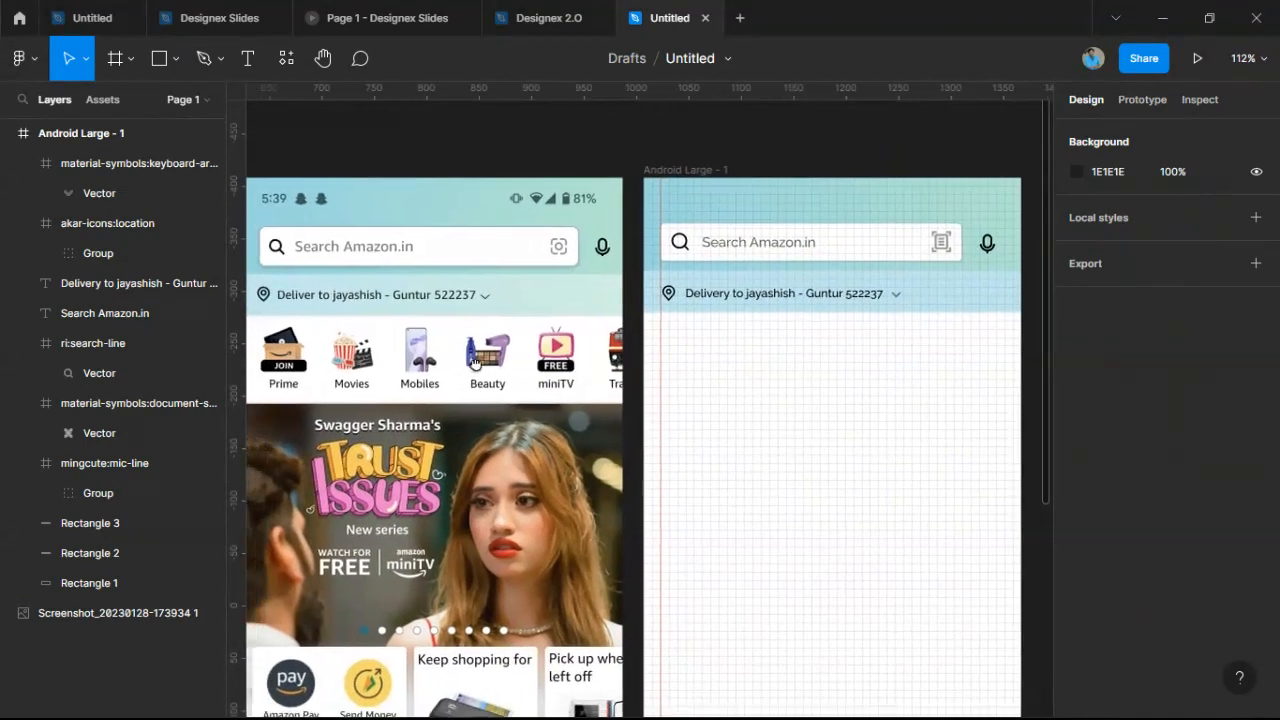
left_click(517, 347)
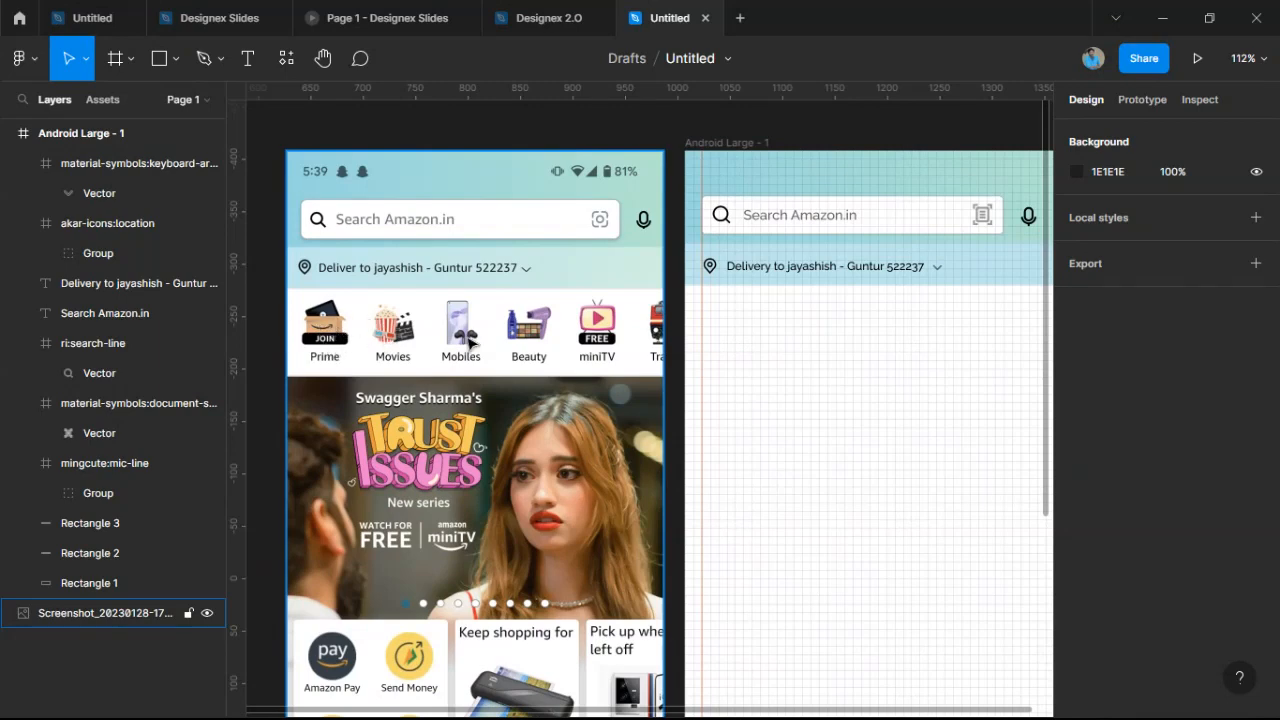
scroll(324, 340, "up", 2)
scroll(324, 340, "up", 5)
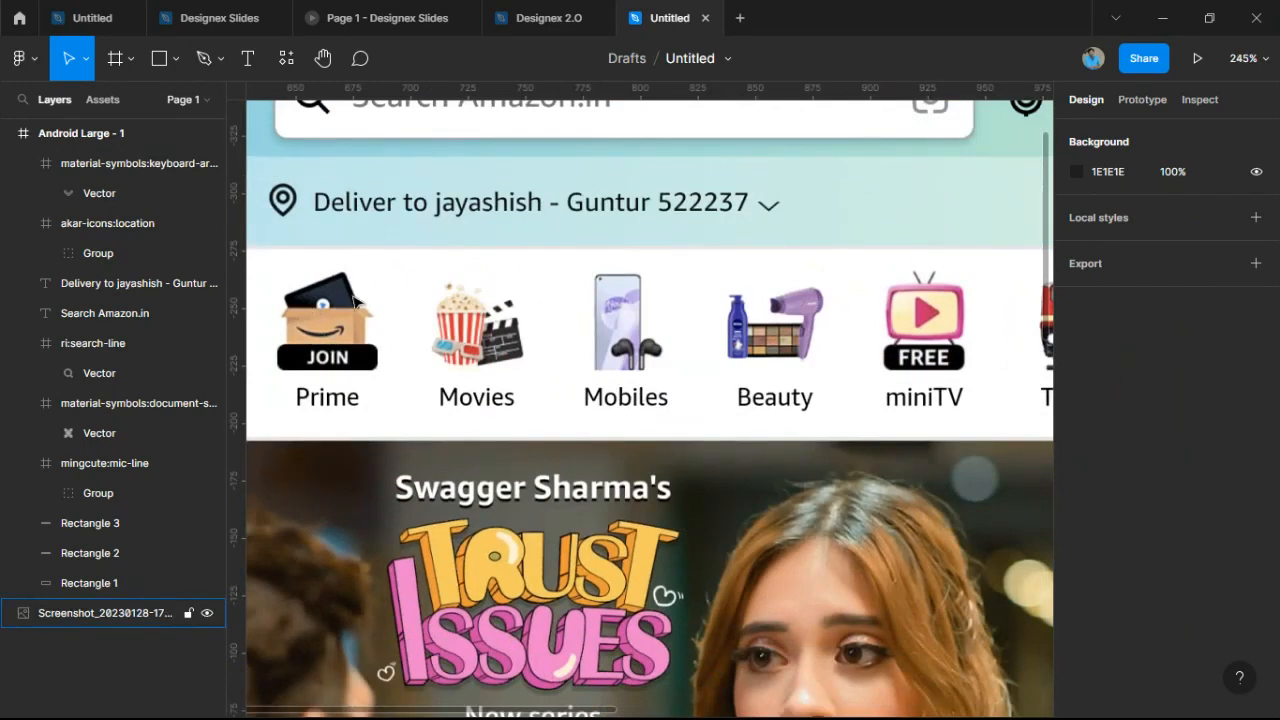
scroll(325, 328, "down", 2)
left_click_drag(912, 345, 880, 343)
scroll(880, 343, "down", 3)
left_click_drag(663, 532, 646, 390)
scroll(631, 489, "up", 5)
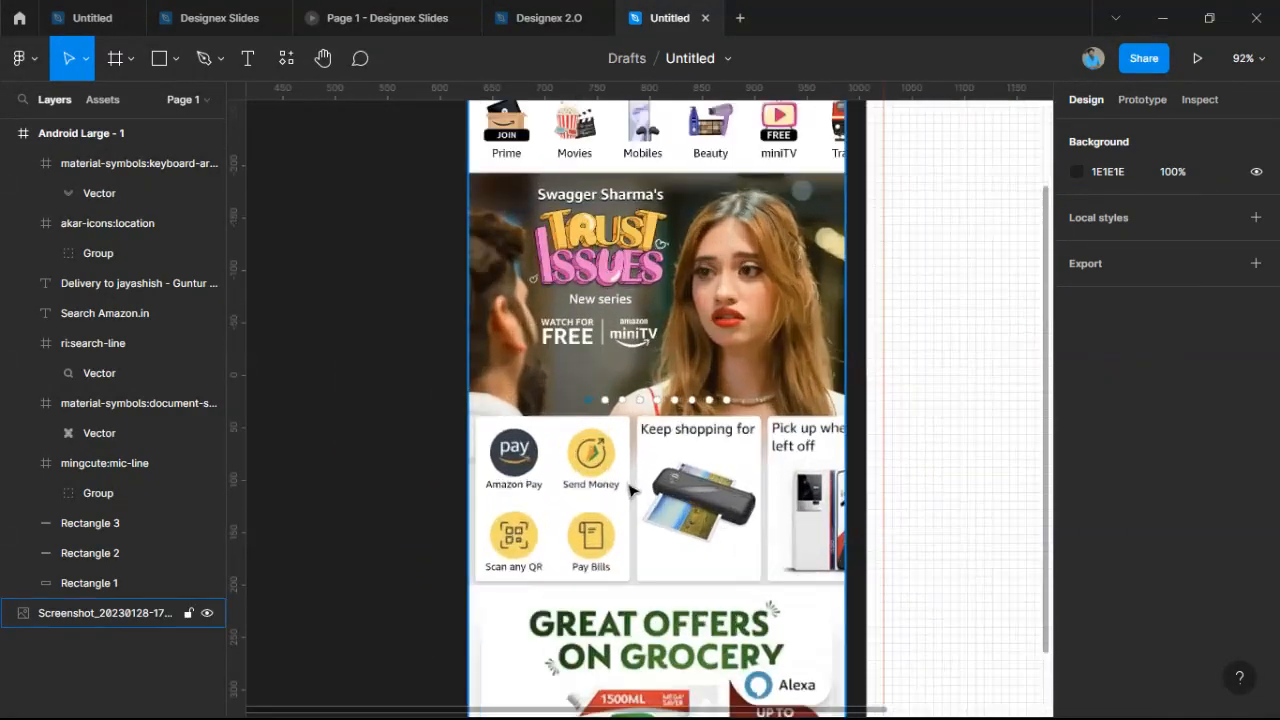
scroll(580, 453, "down", 4)
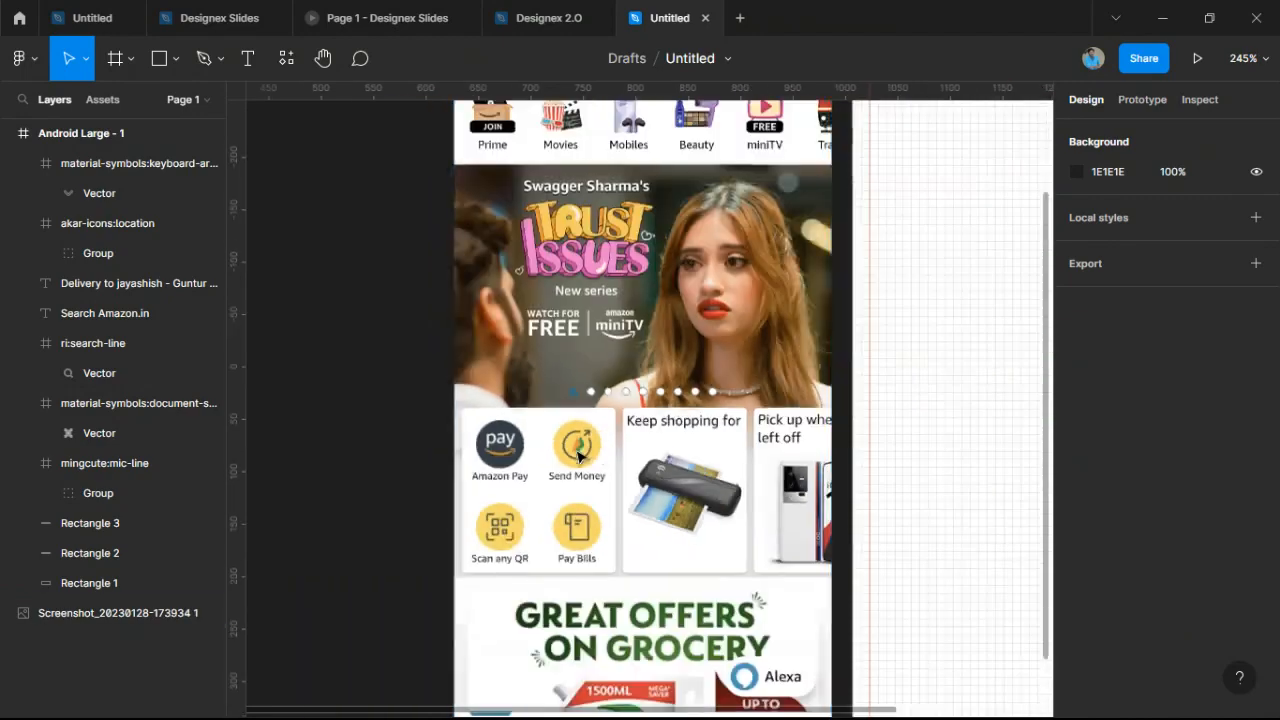
left_click_drag(973, 126, 757, 365)
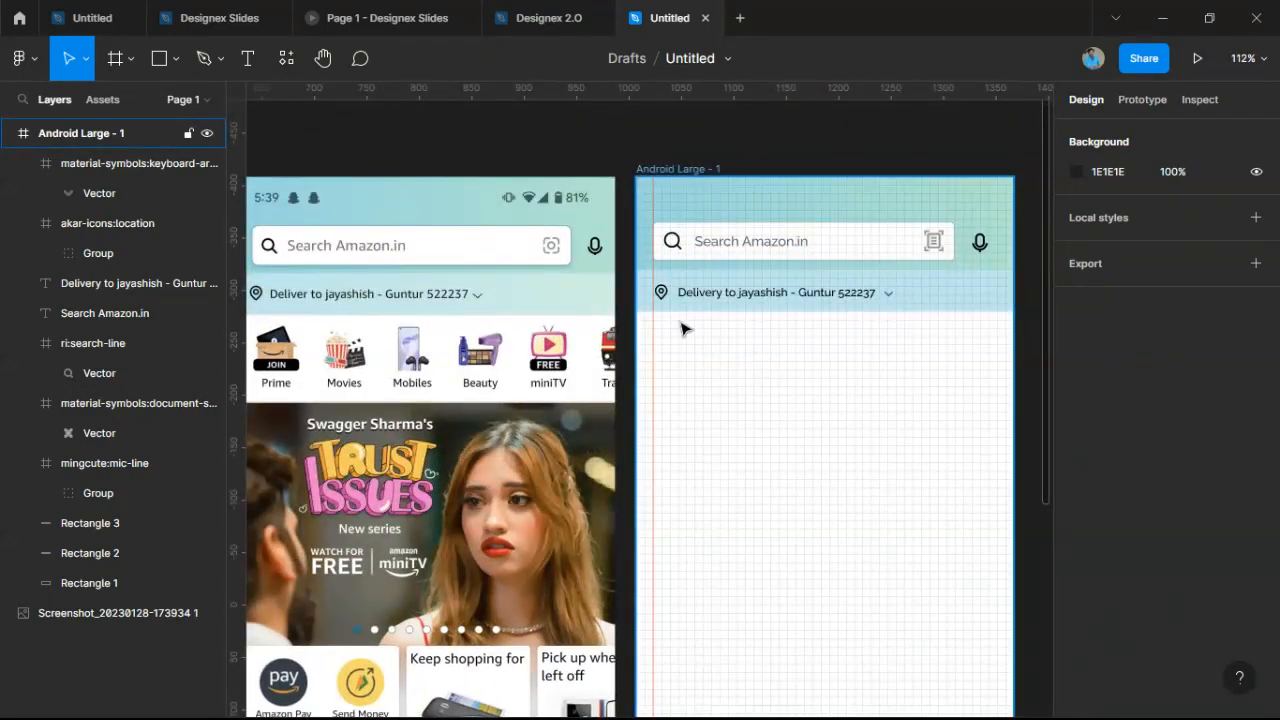
left_click_drag(681, 328, 719, 336)
scroll(719, 336, "up", 2)
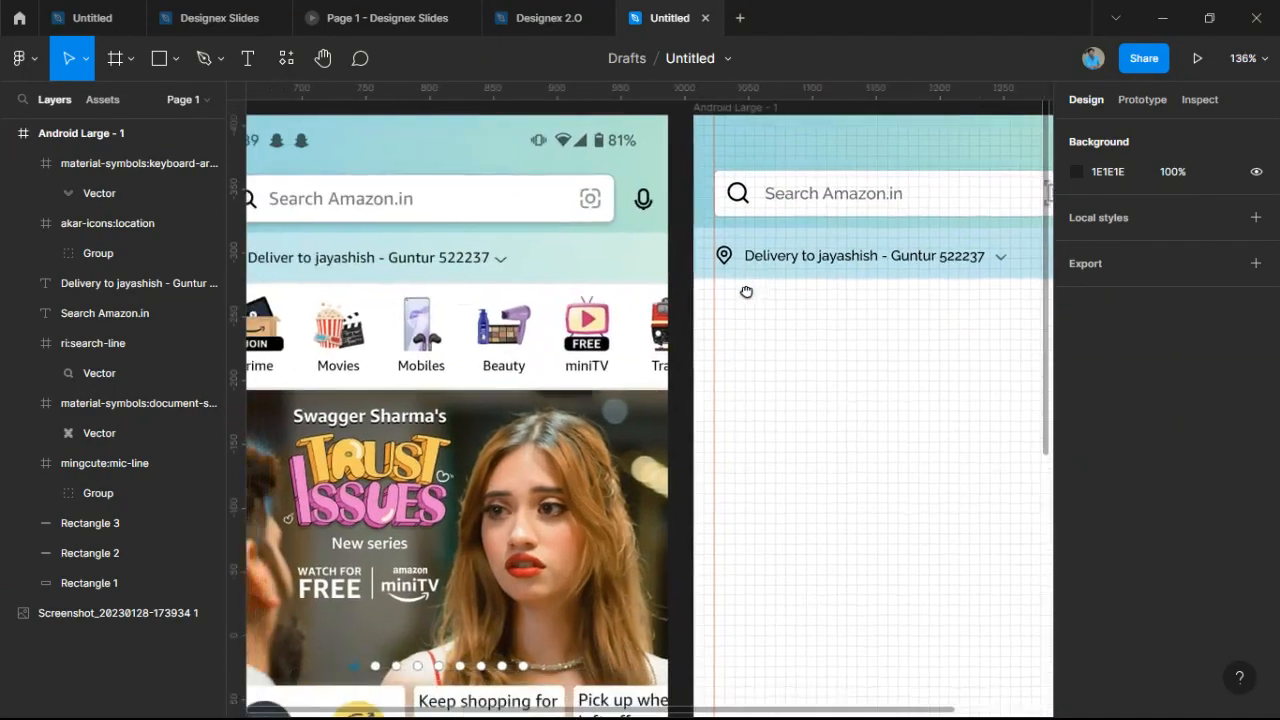
left_click(178, 56)
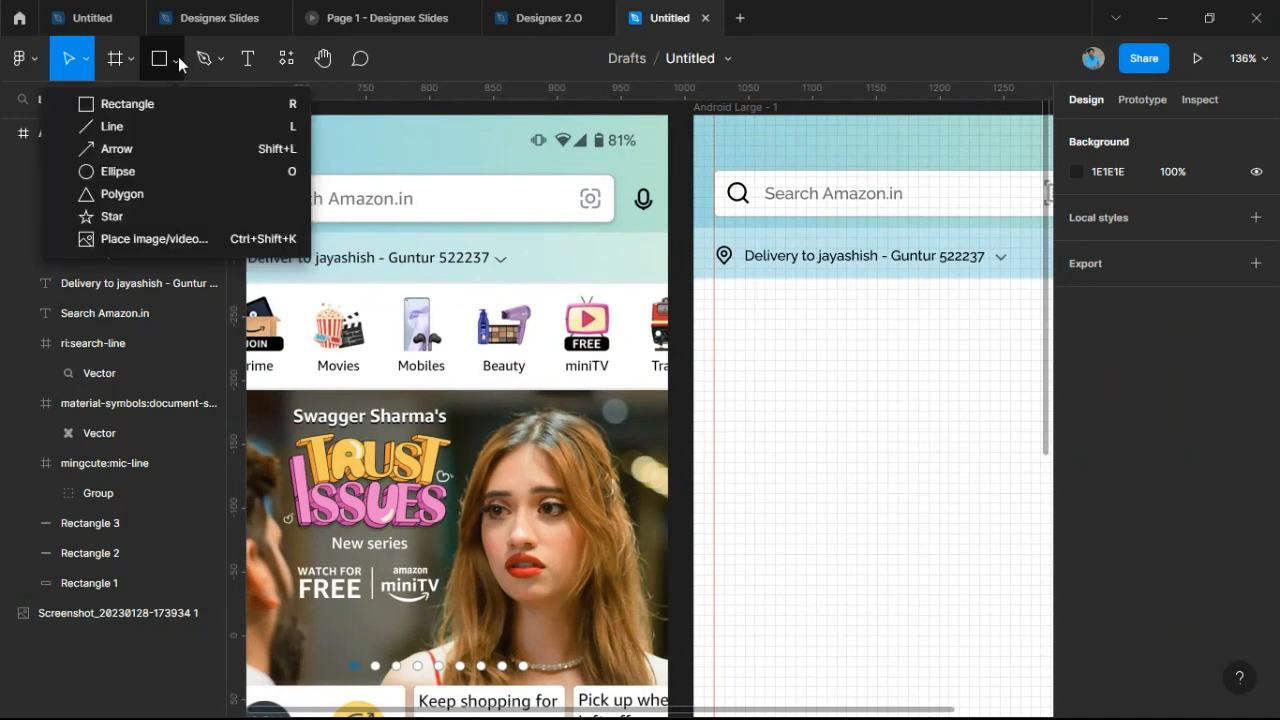
Draw a 40×40 ellipse below the delivery bar.
left_click(178, 56)
left_click(178, 56)
left_click(137, 171)
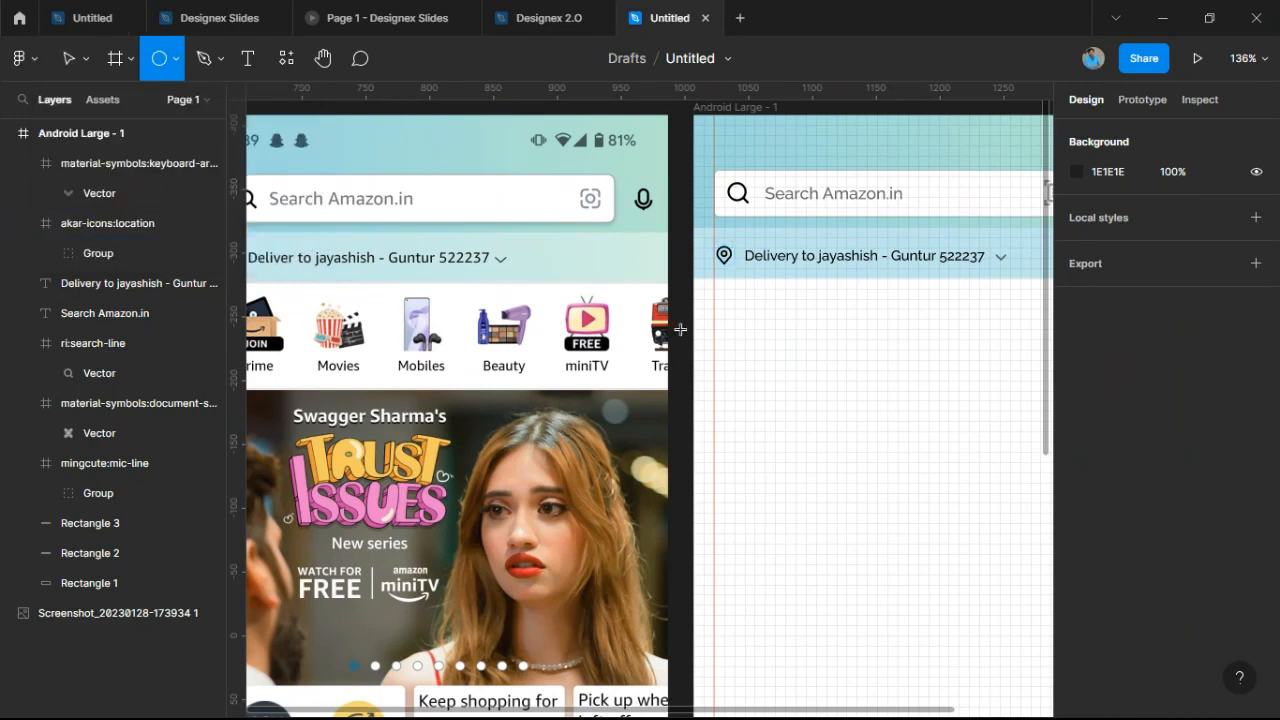
mouse_move(733, 301)
left_mouse_down()
mouse_move(785, 352)
mouse_move(747, 327)
left_mouse_up()
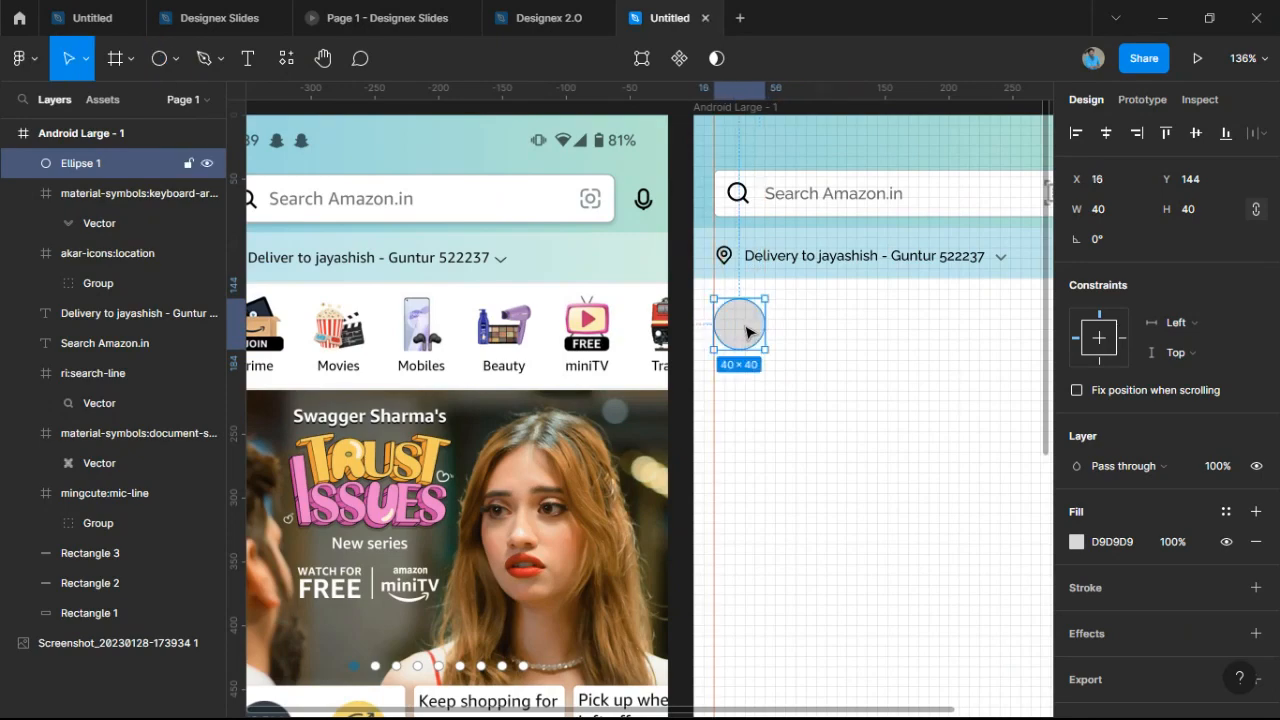
scroll(747, 327, "down", 3)
scroll(748, 328, "up", 3)
scroll(748, 328, "up", 5)
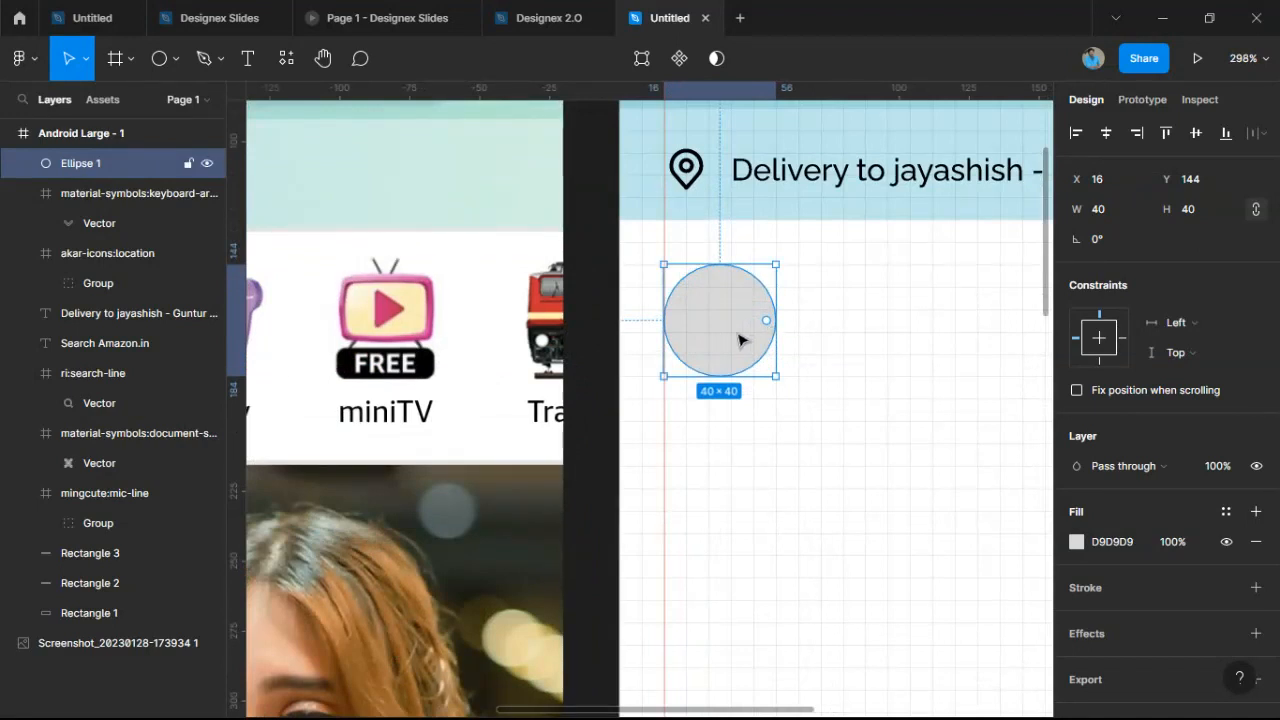
Duplicate the circle into six copies across the row, deleting an accidentally duplicated frame.
key("ctrl+d")
left_click_drag(740, 340, 916, 353)
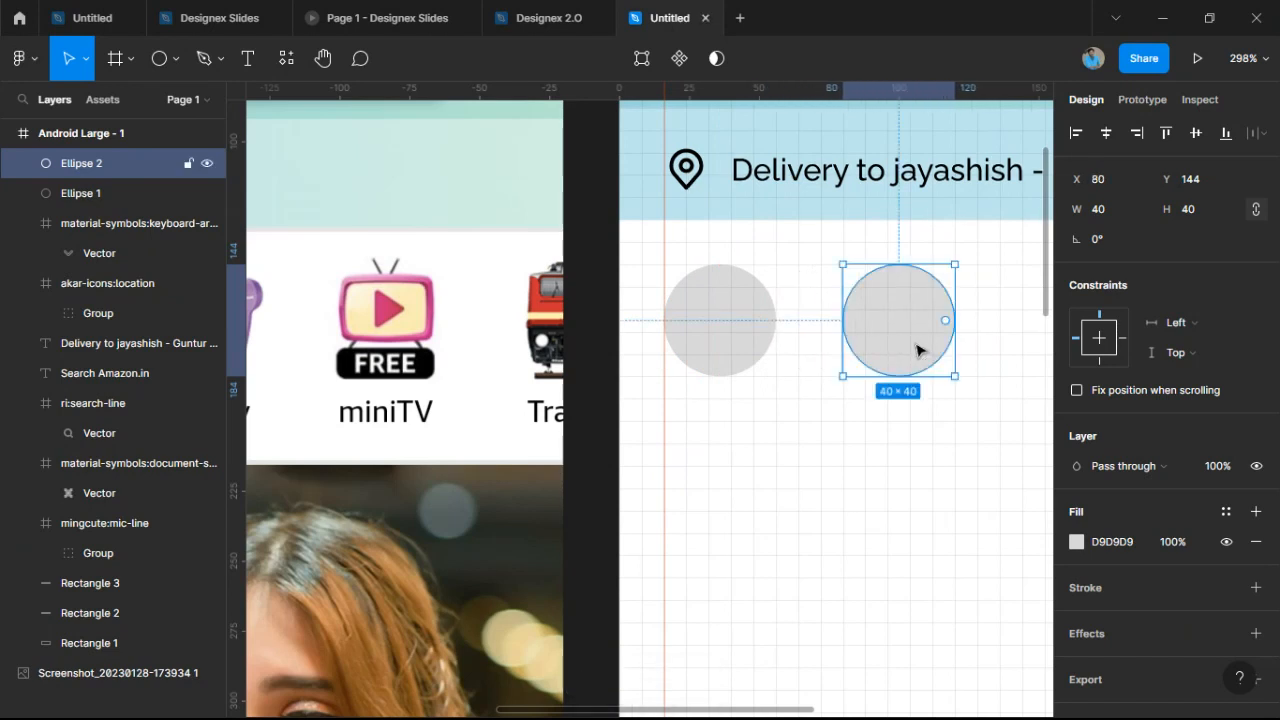
scroll(850, 350, "right", 3)
key("ctrl+d")
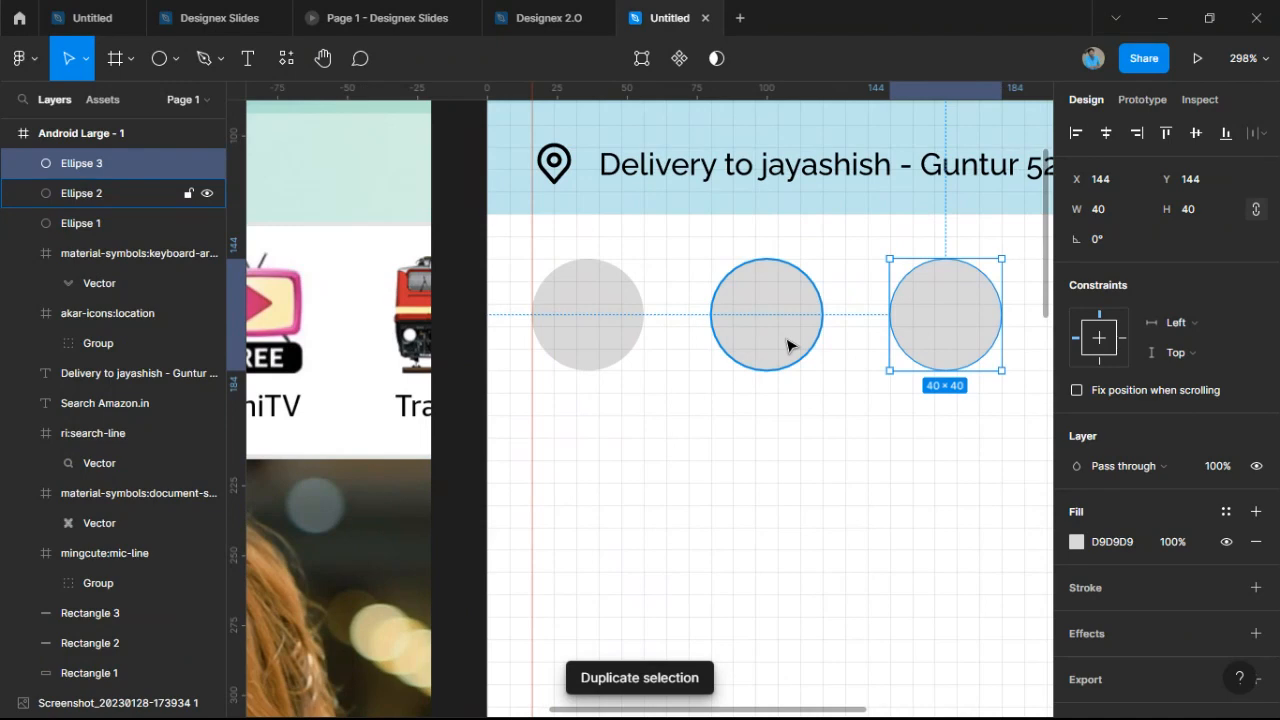
key("ctrl+d")
key("ctrl+d")
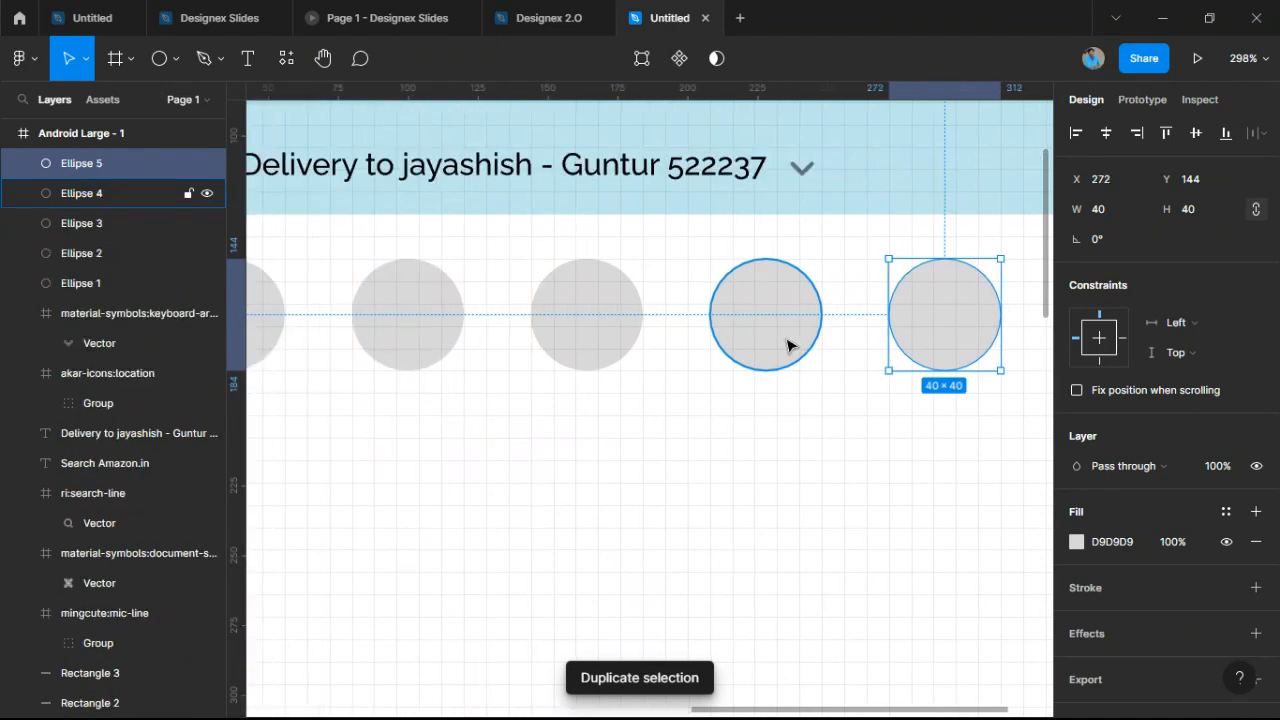
scroll(787, 347, "down", 6)
left_click(753, 432)
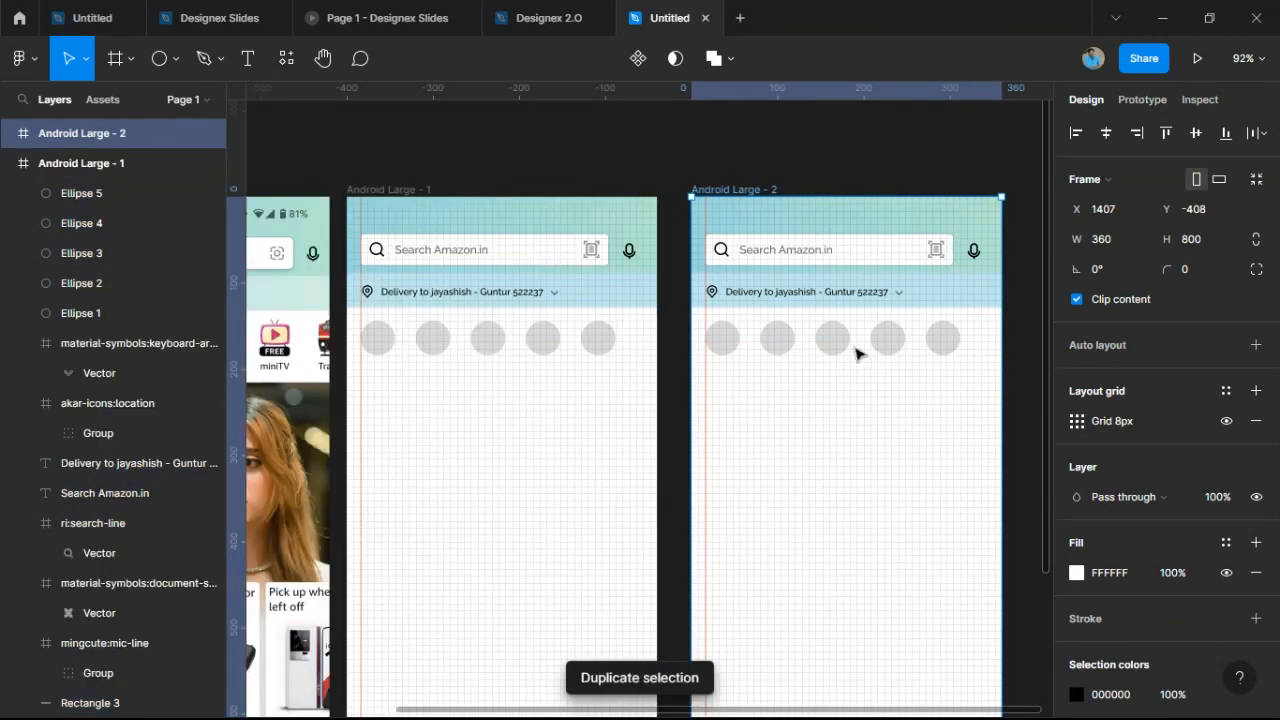
key("Delete")
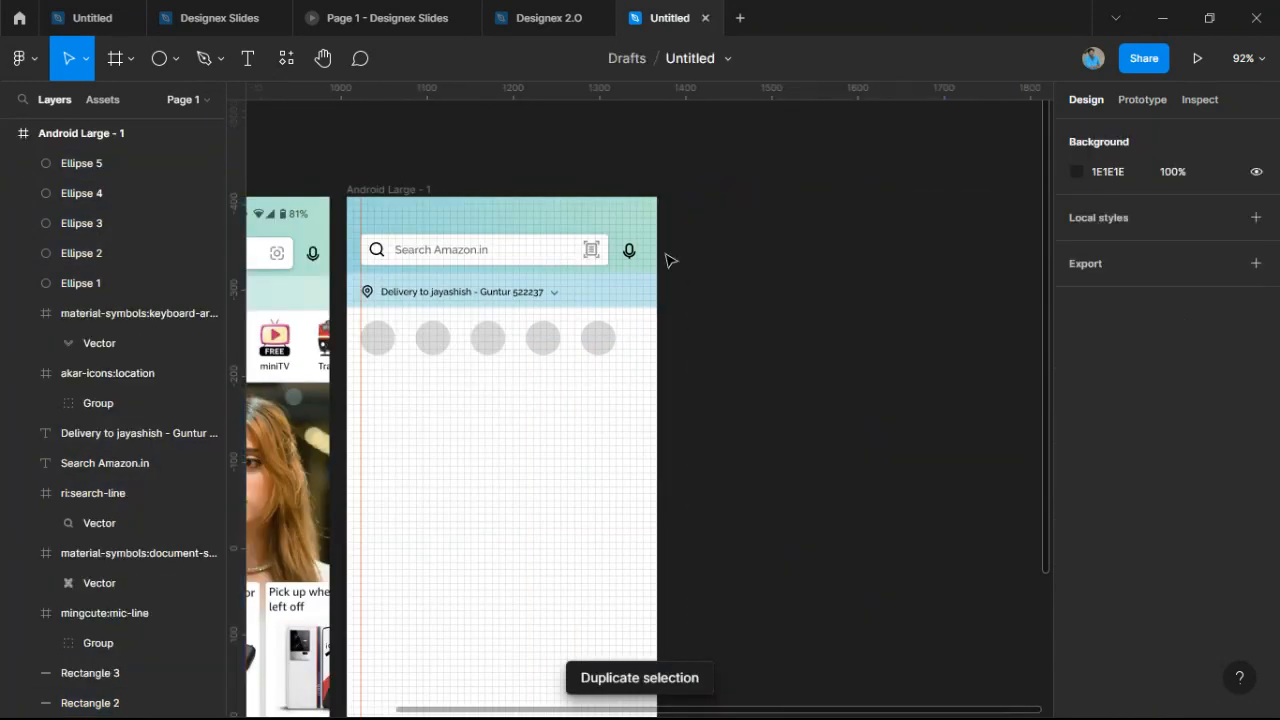
left_click(585, 341)
key("ctrl+d")
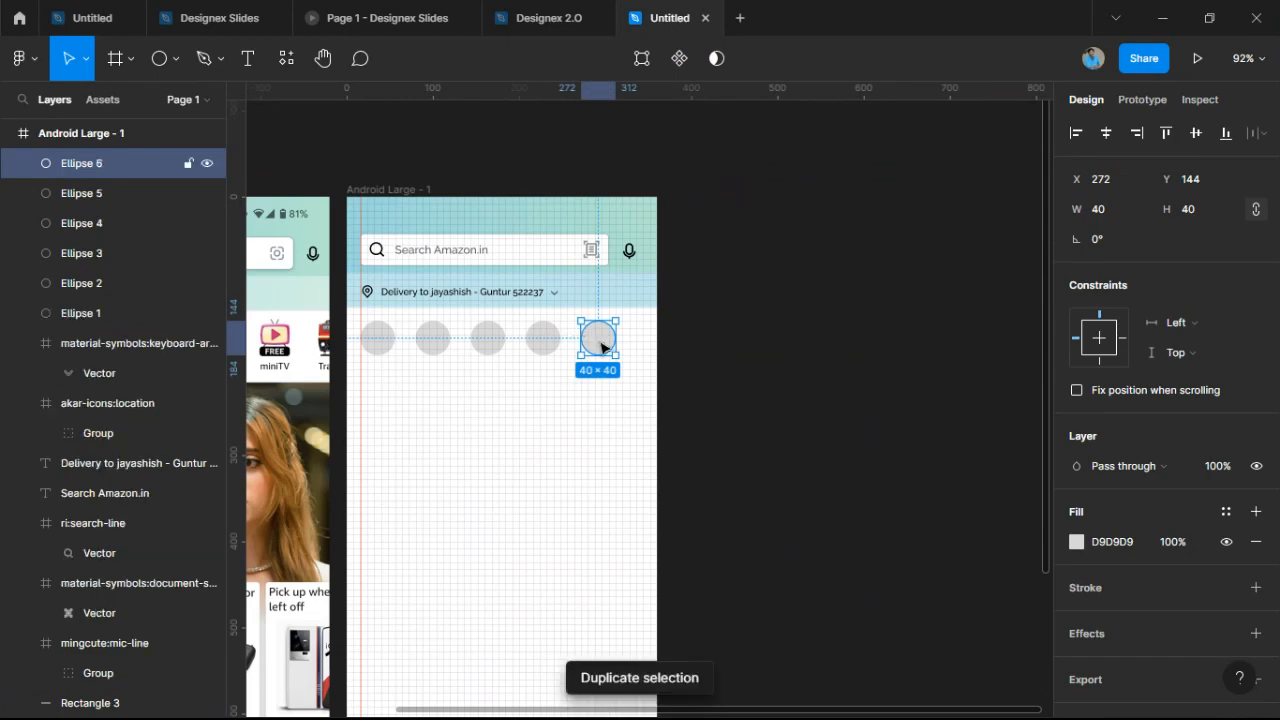
left_click_drag(601, 347, 651, 351)
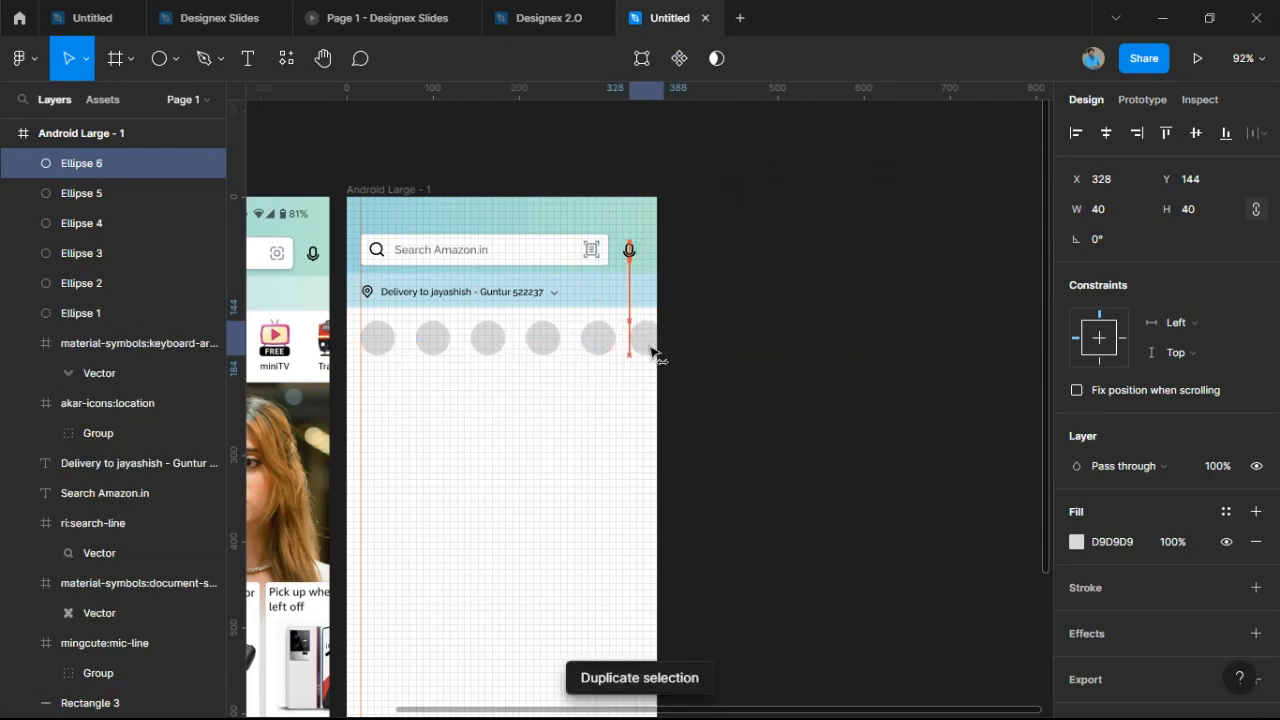
Tidy up the six circles so they are evenly spaced 24 apart.
left_click_drag(376, 370, 628, 342)
left_click(640, 341, "shift")
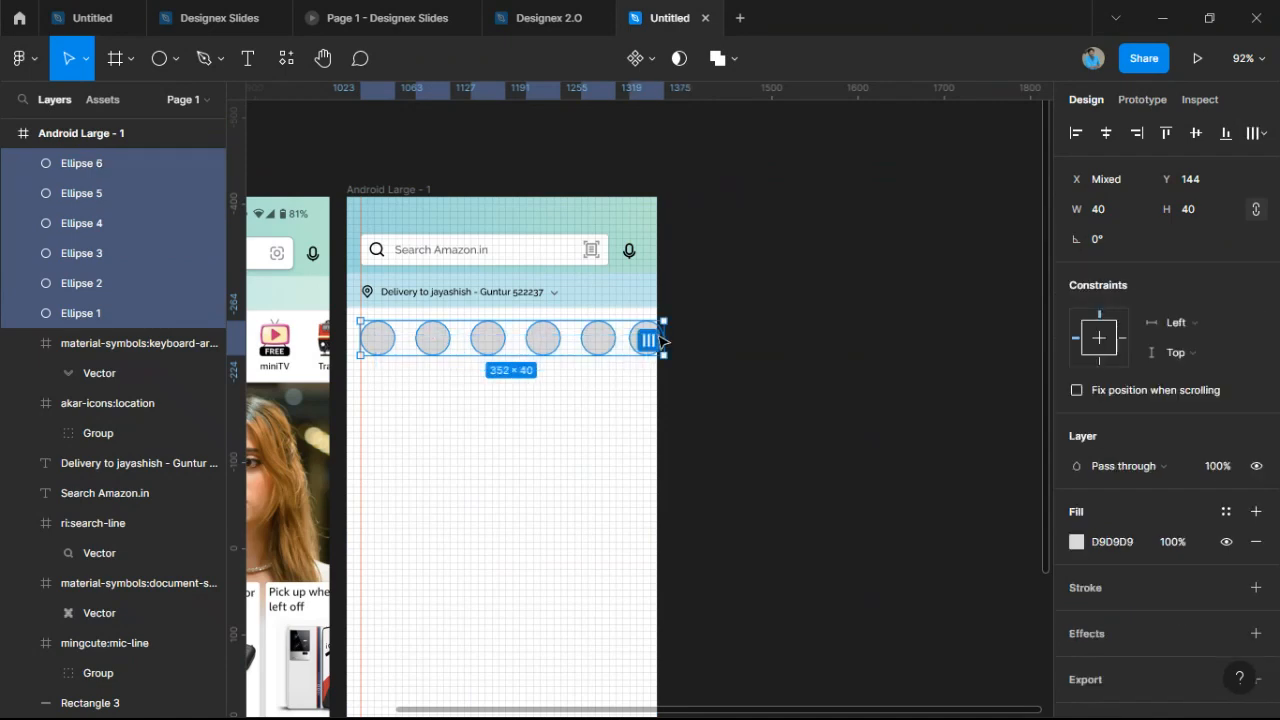
left_click(1262, 133)
left_click(1213, 176)
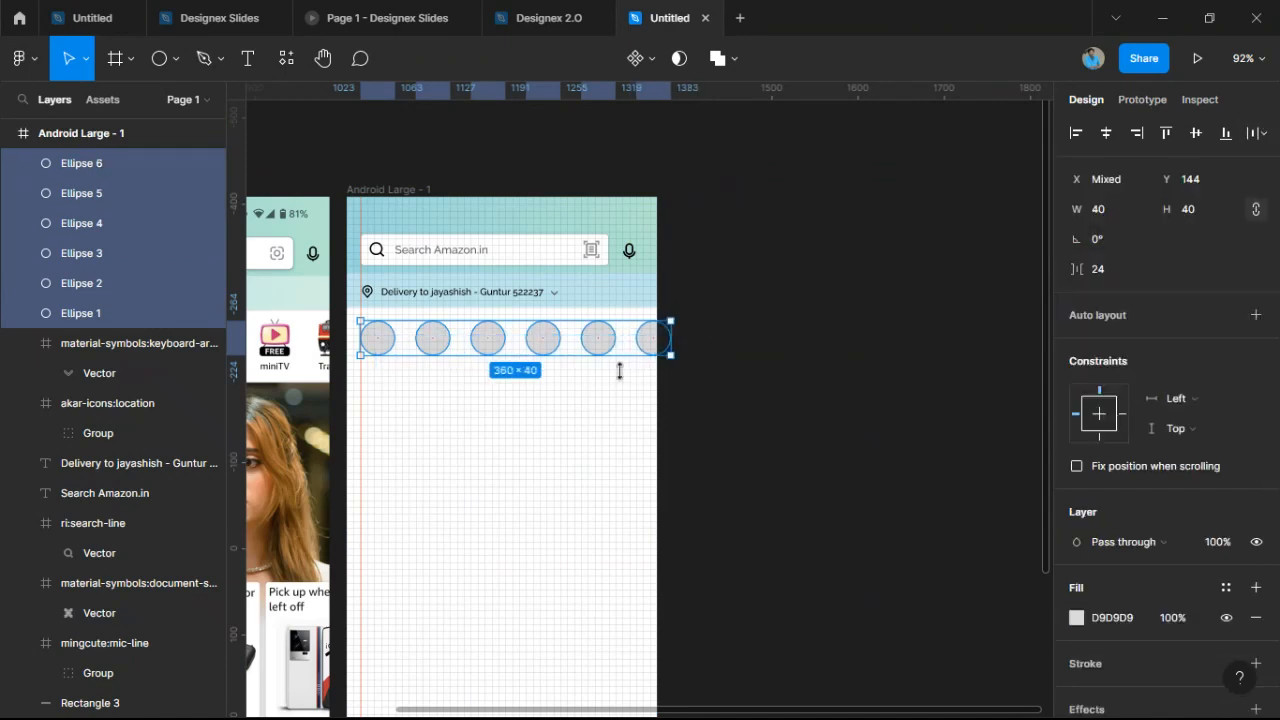
scroll(476, 349, "up", 10)
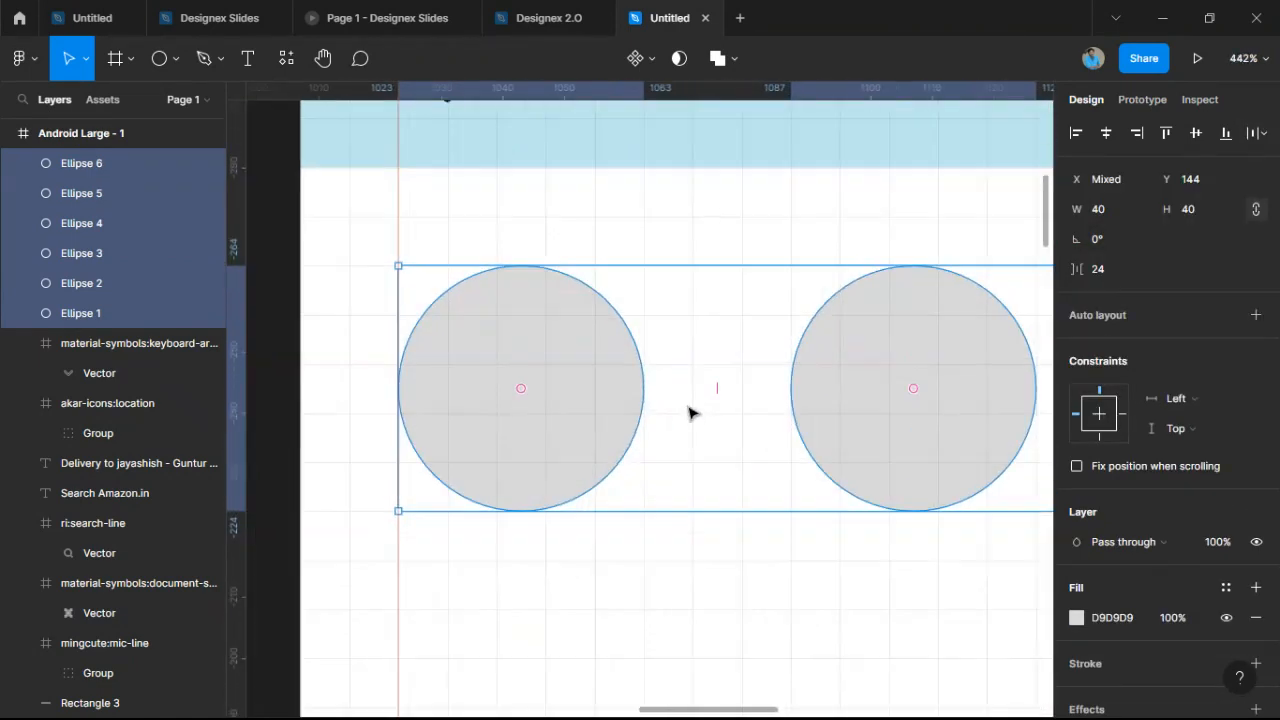
scroll(720, 385, "down", 10)
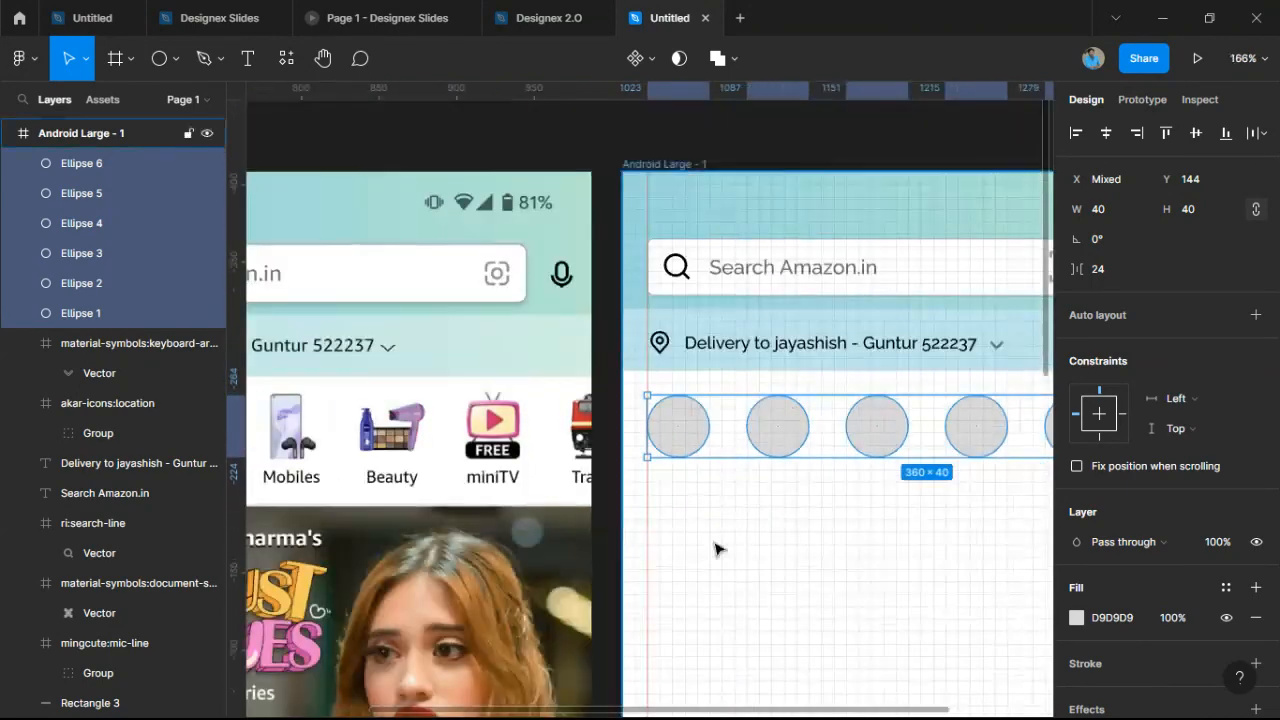
left_click(716, 548)
scroll(709, 523, "down", 3)
scroll(709, 523, "up", 3)
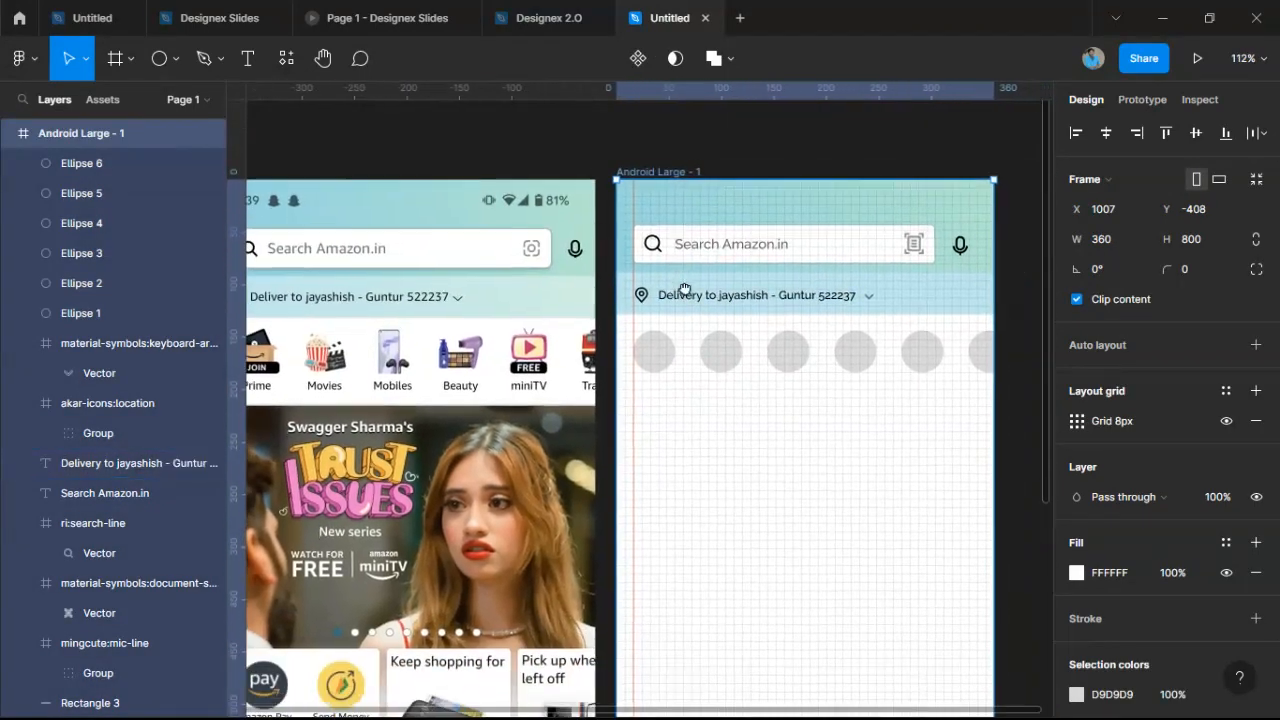
Minimize the Figma window to reveal the browser's New Tab page.
scroll(388, 370, "up", 3)
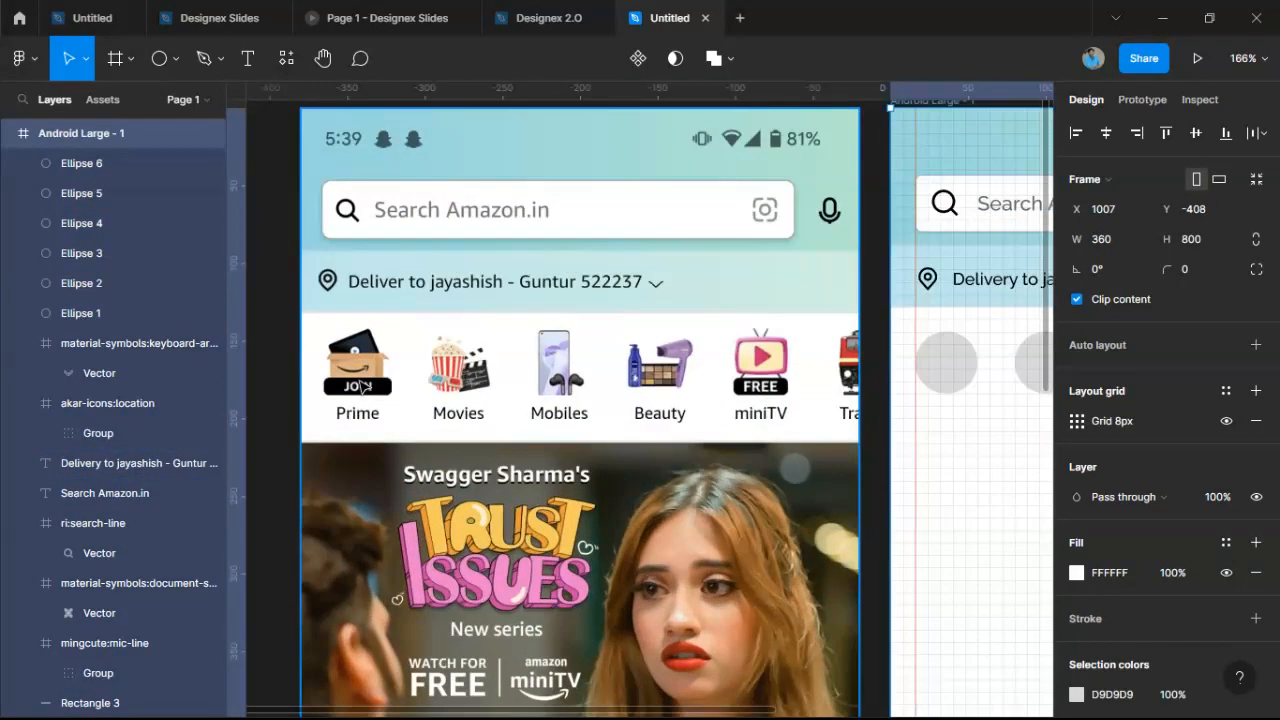
left_click(1175, 10)
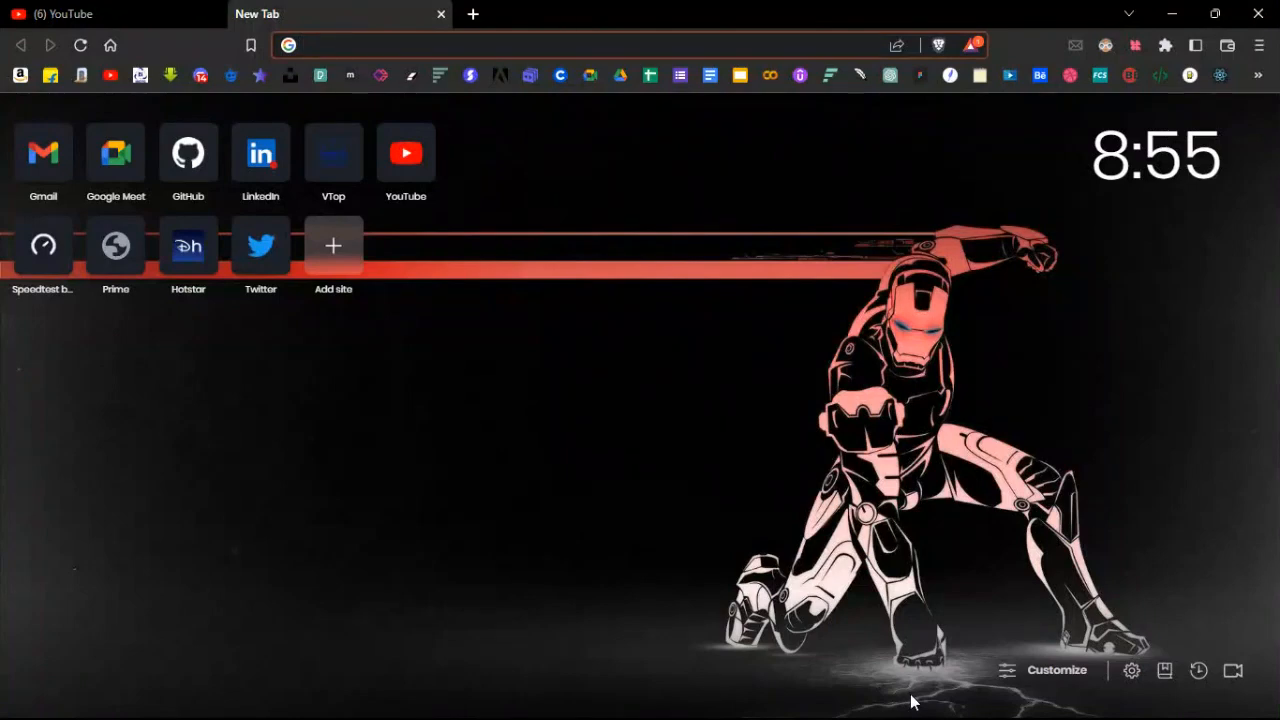
Search Google Images for 'amazon prime'.
left_click(877, 704)
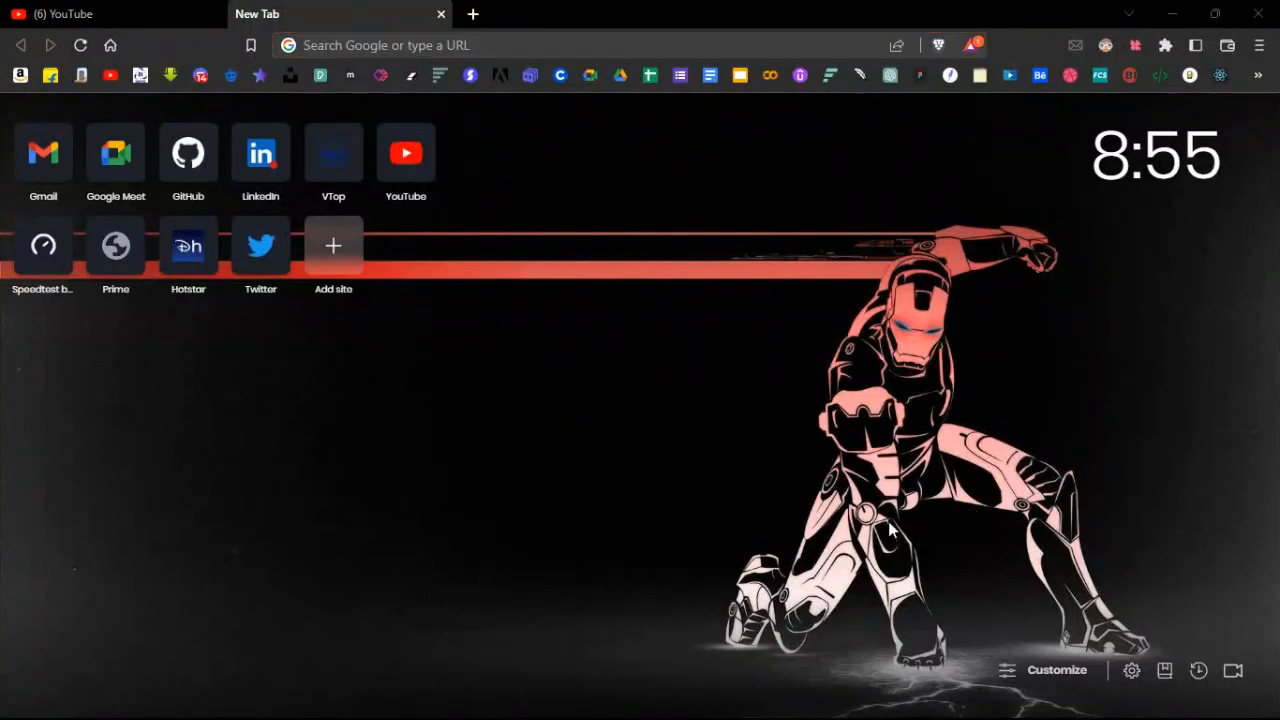
left_click(1211, 15)
left_click(584, 38)
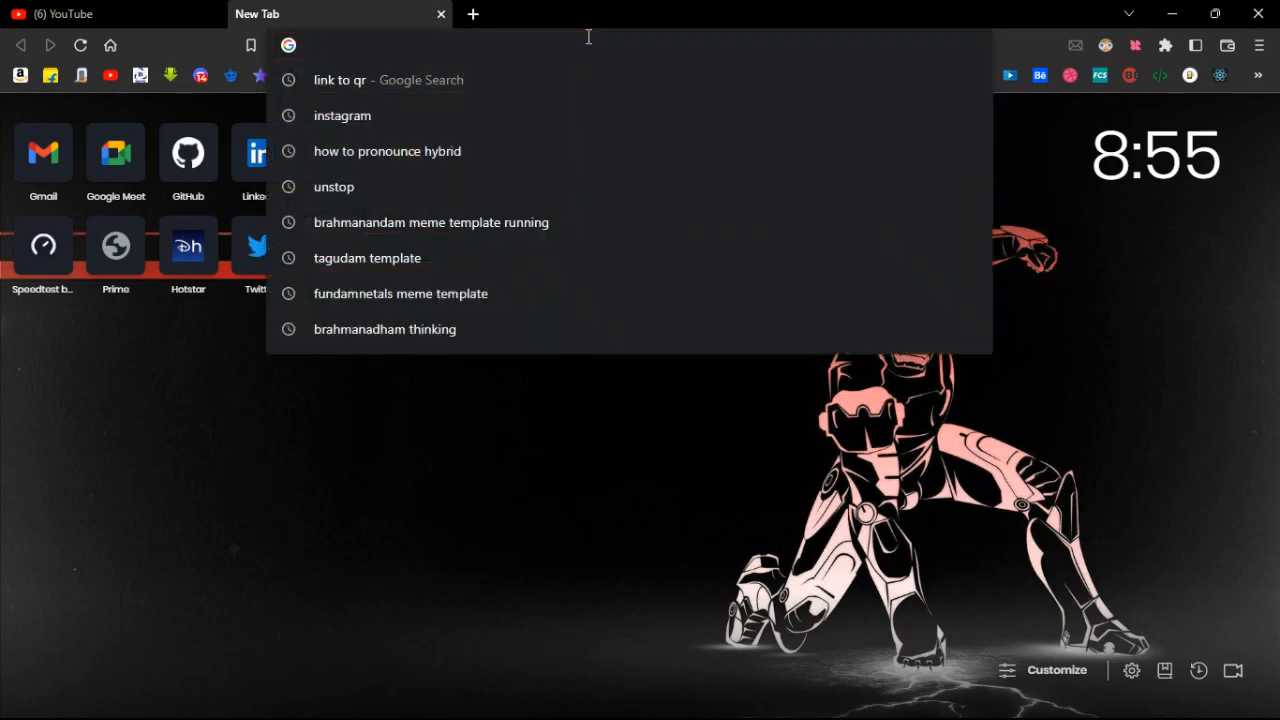
key("Return")
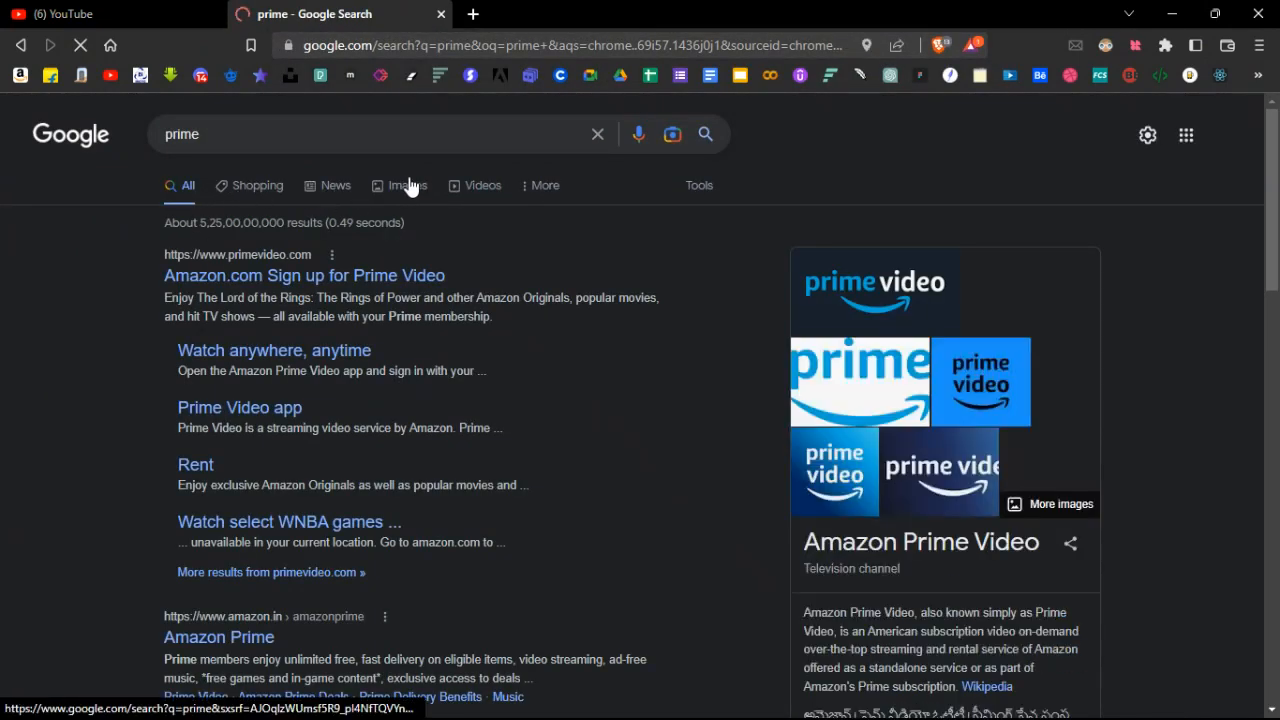
left_click(406, 193)
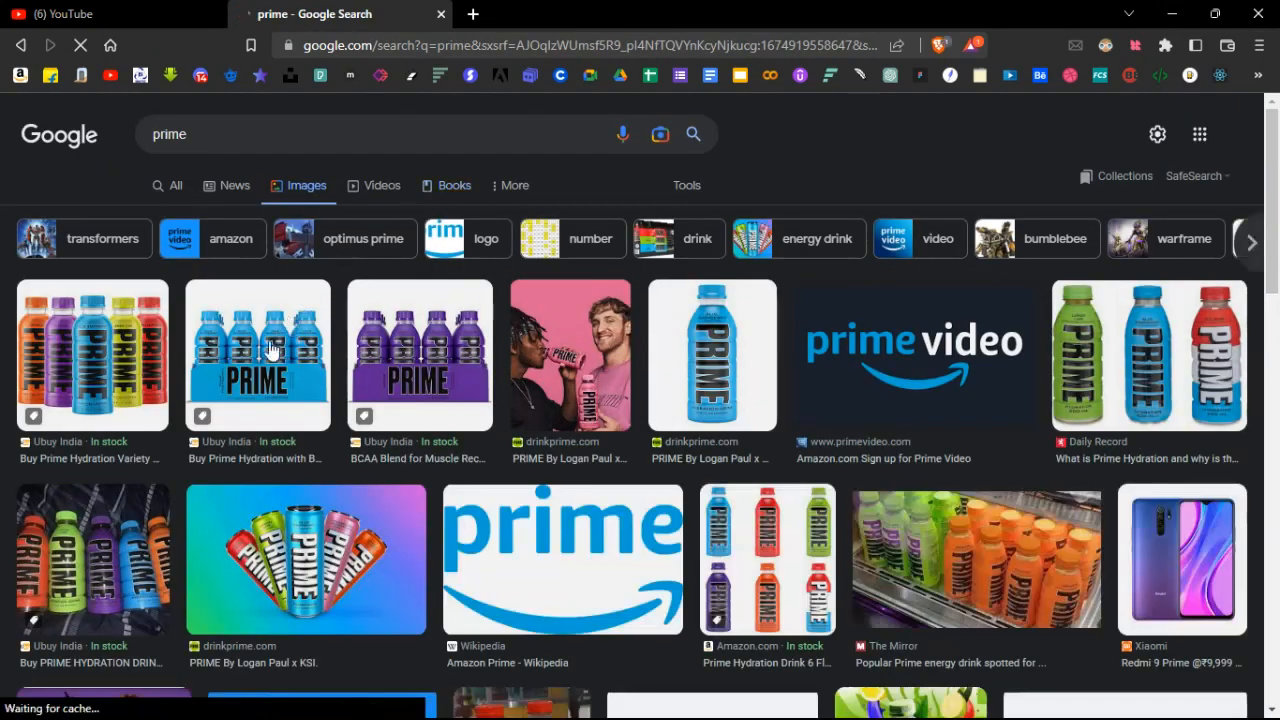
left_click(160, 139)
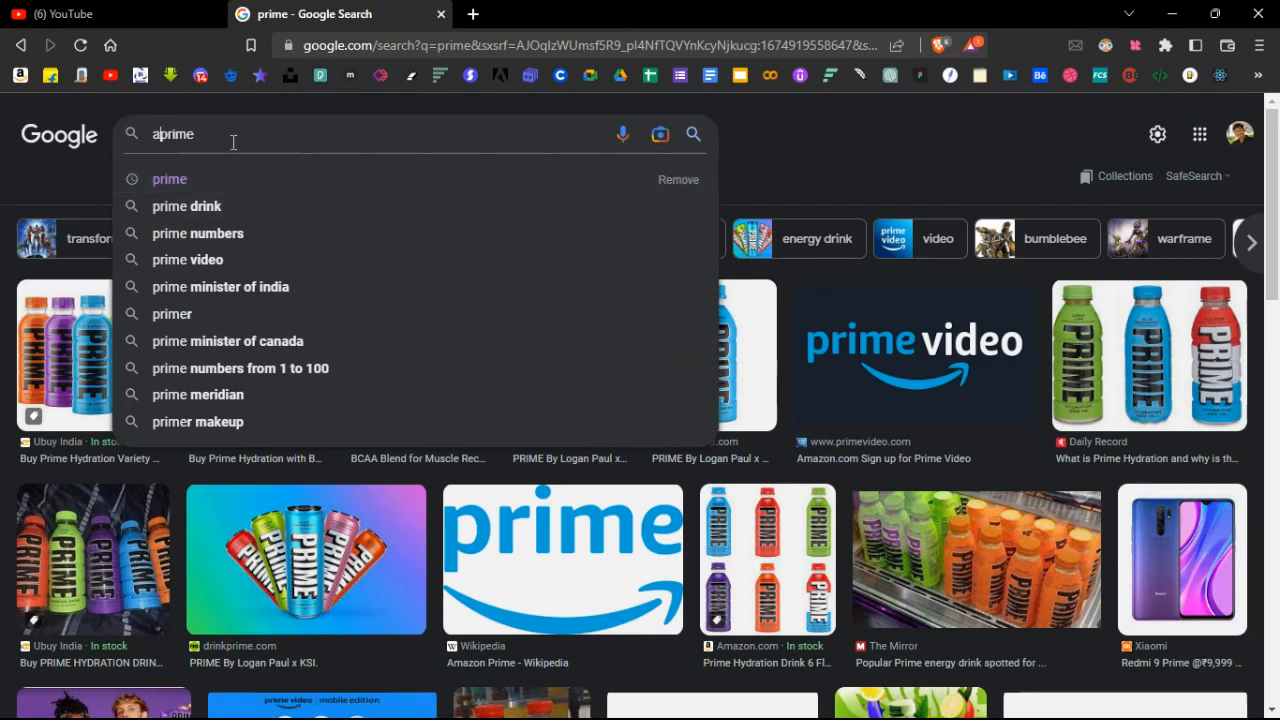
type("mazon")
key("Return")
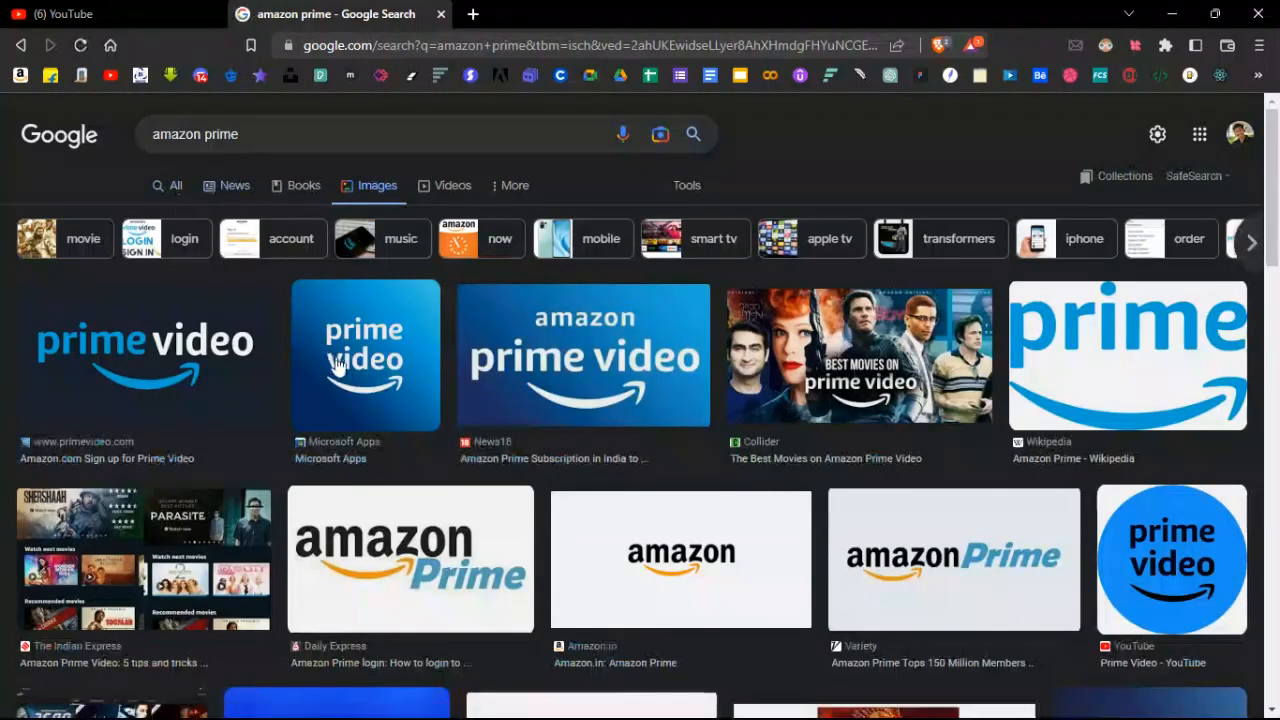
Save the blue Prime Video logo from the Microsoft Apps preview to the computer.
left_click(340, 366)
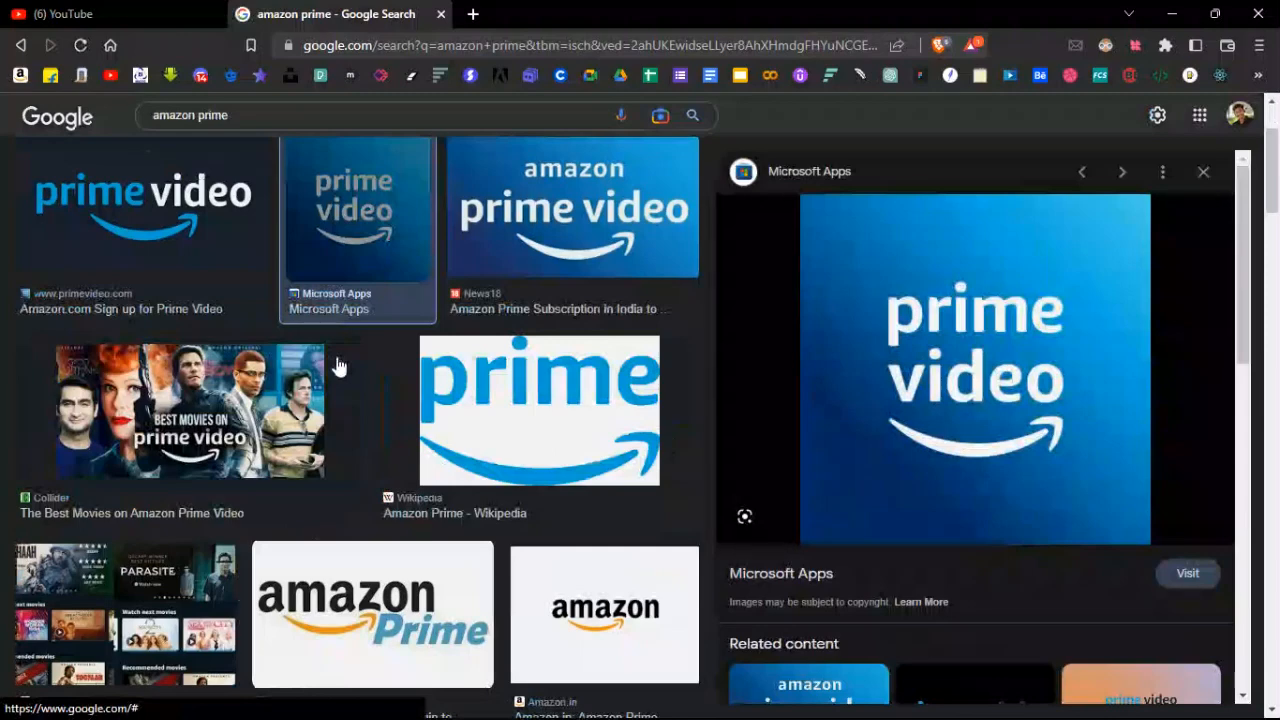
right_click(980, 330)
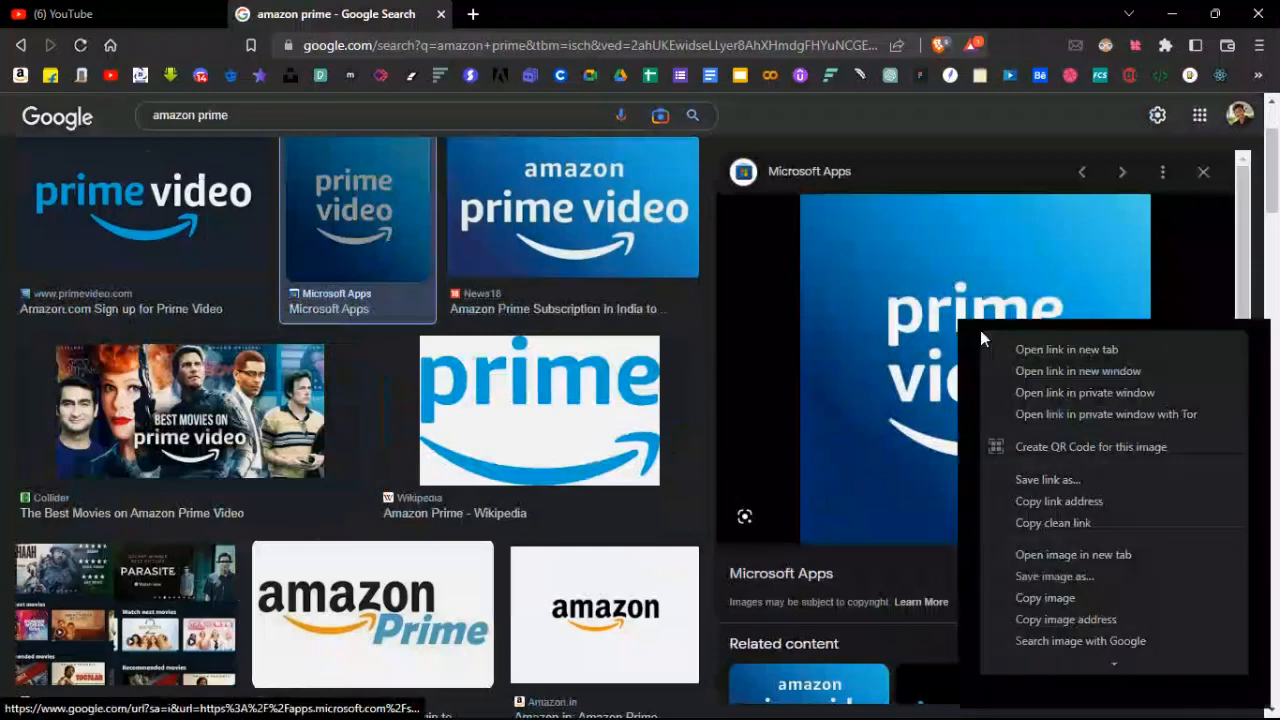
left_click(1077, 597)
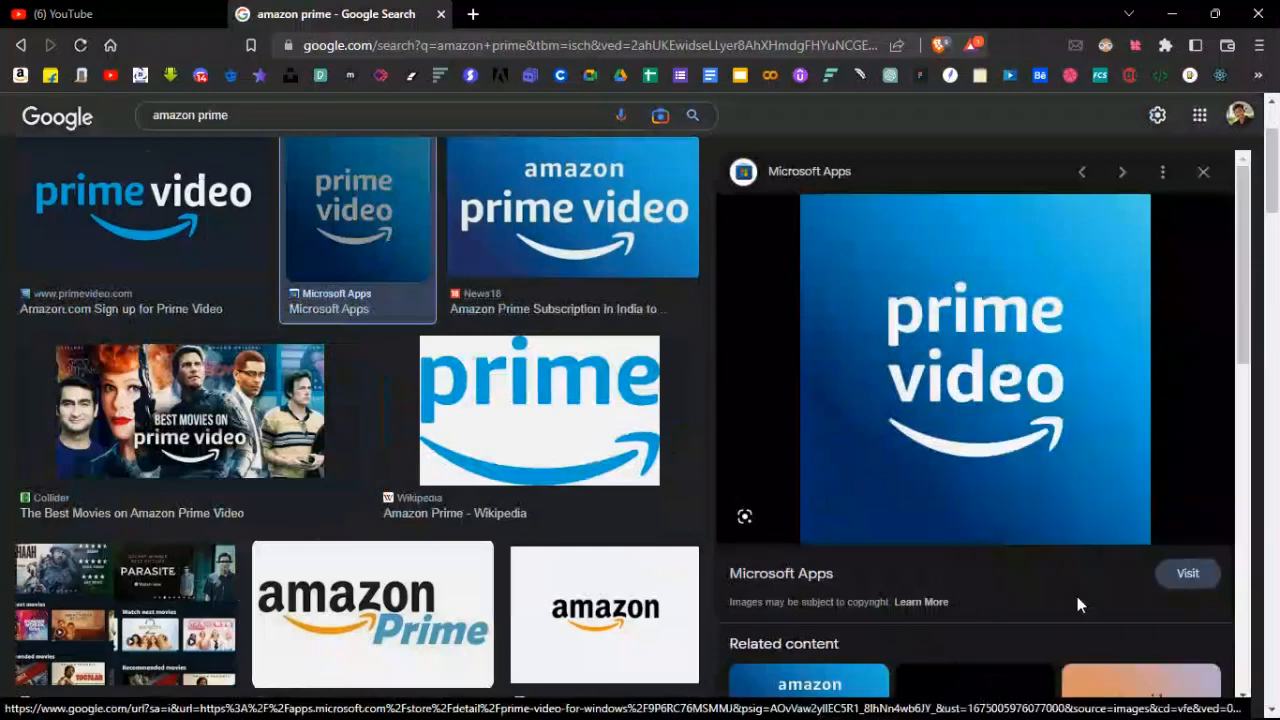
right_click(1046, 393)
left_click(912, 294)
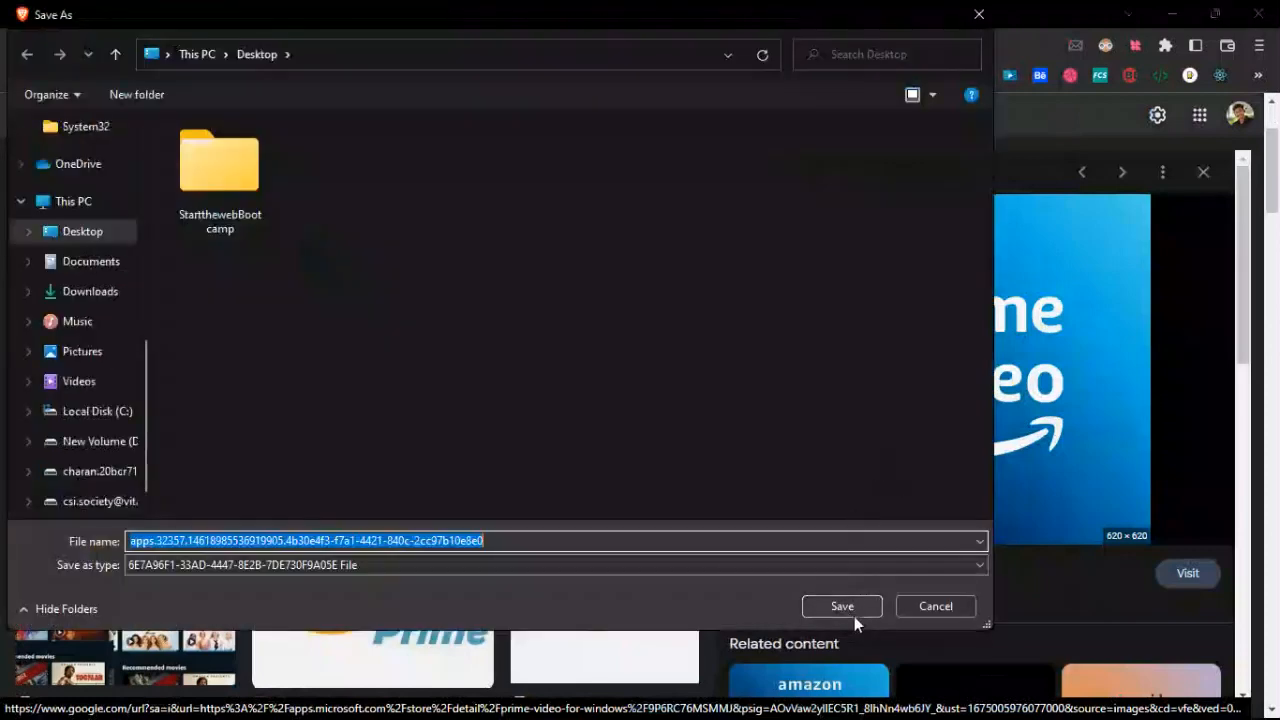
left_click(848, 608)
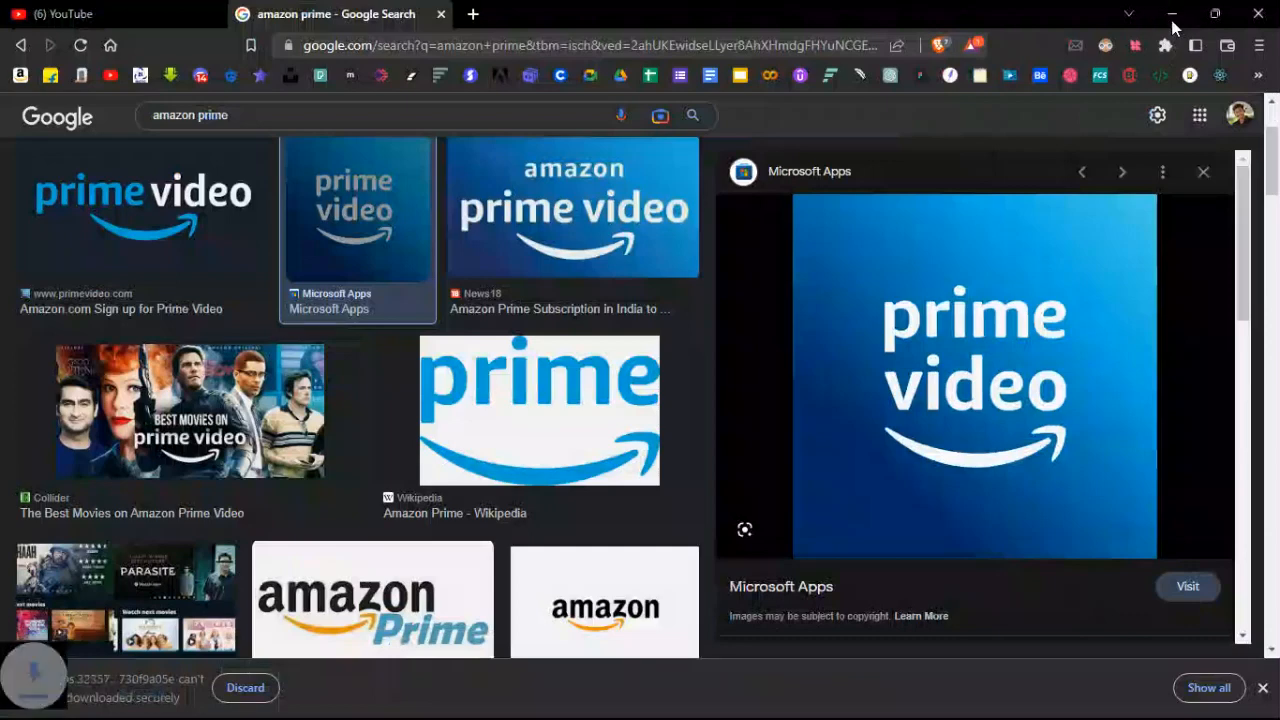
Search for 'movies' and switch to the 'movies logo' image suggestion.
left_click(344, 120)
type("movies")
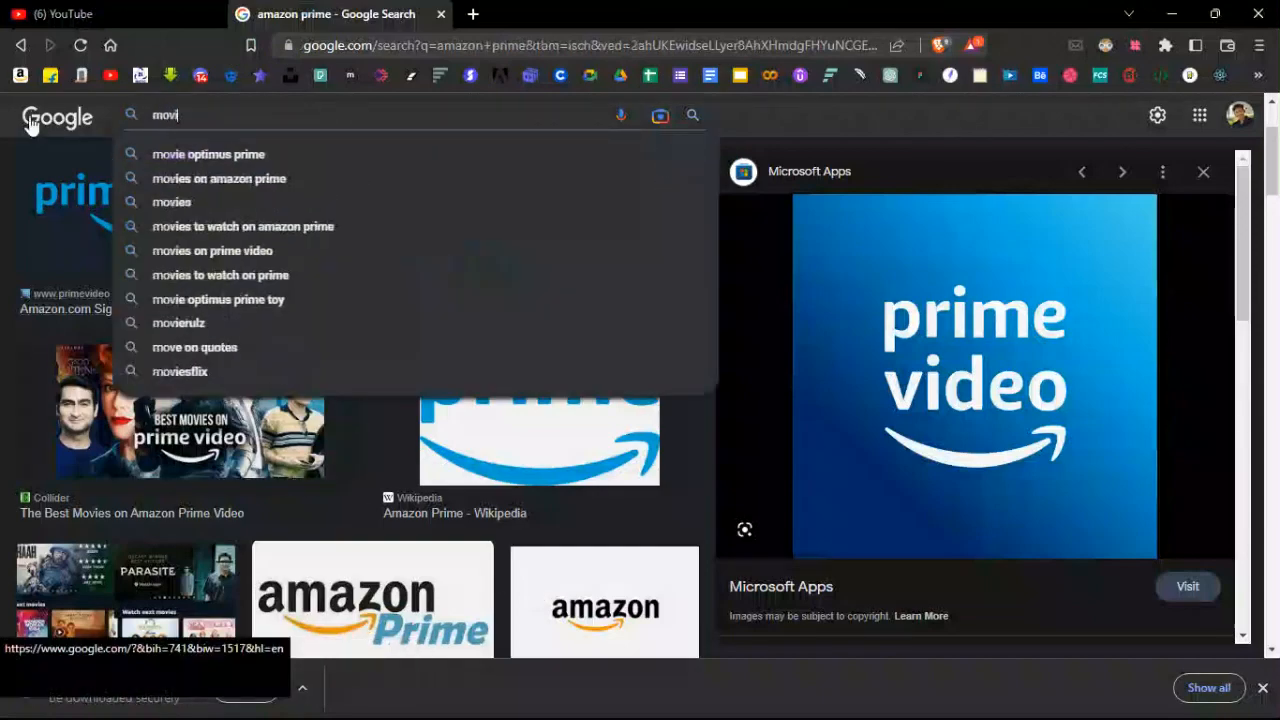
key("Return")
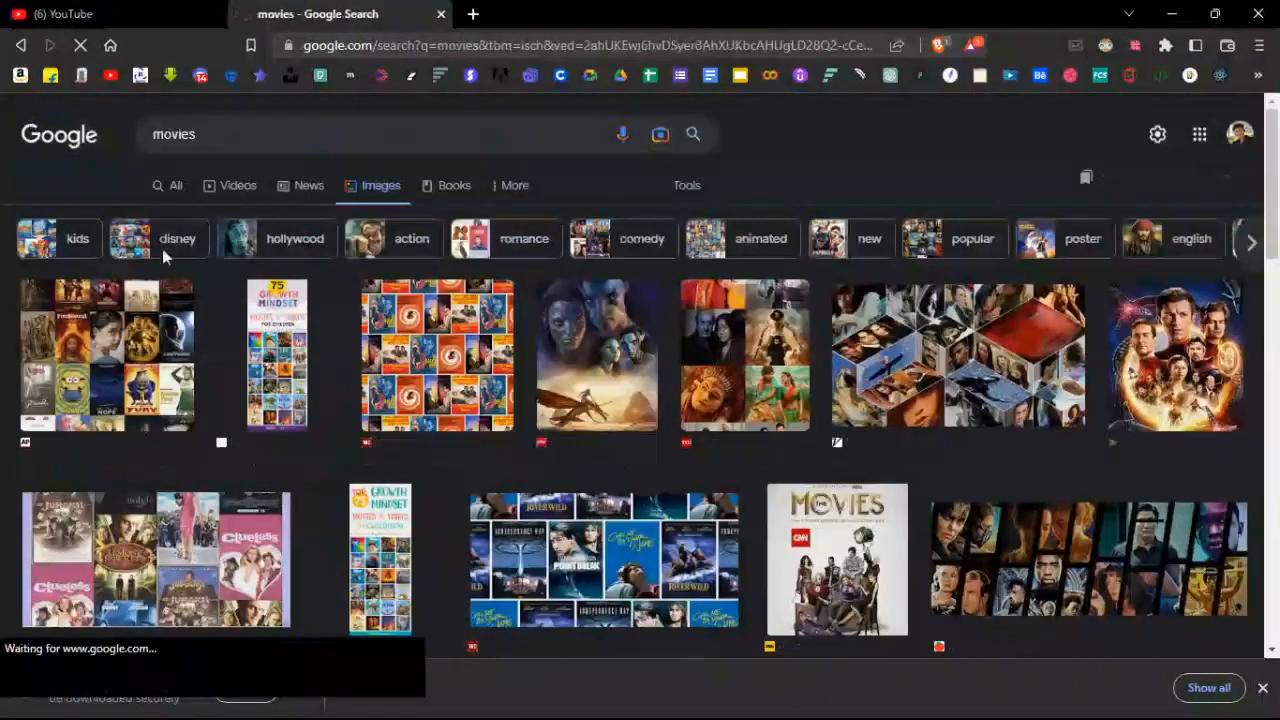
scroll(323, 222, "down", 2)
scroll(323, 222, "up", 2)
left_click(244, 134)
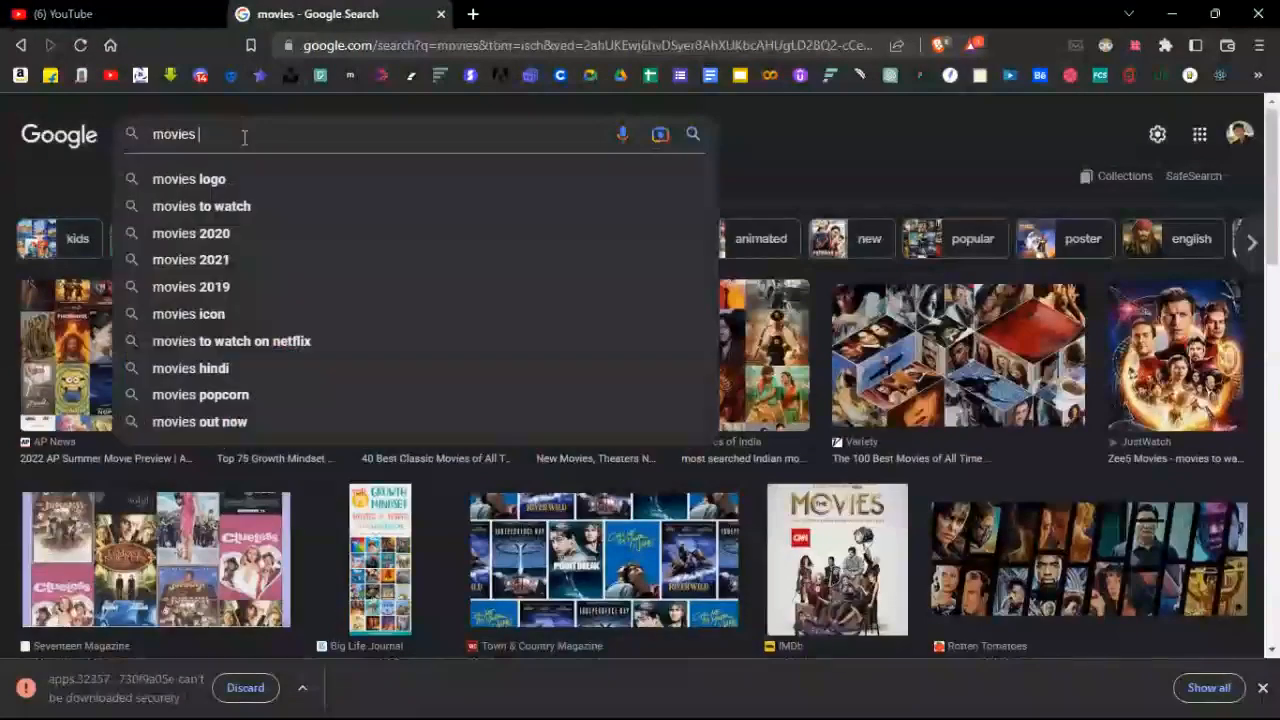
left_click(257, 178)
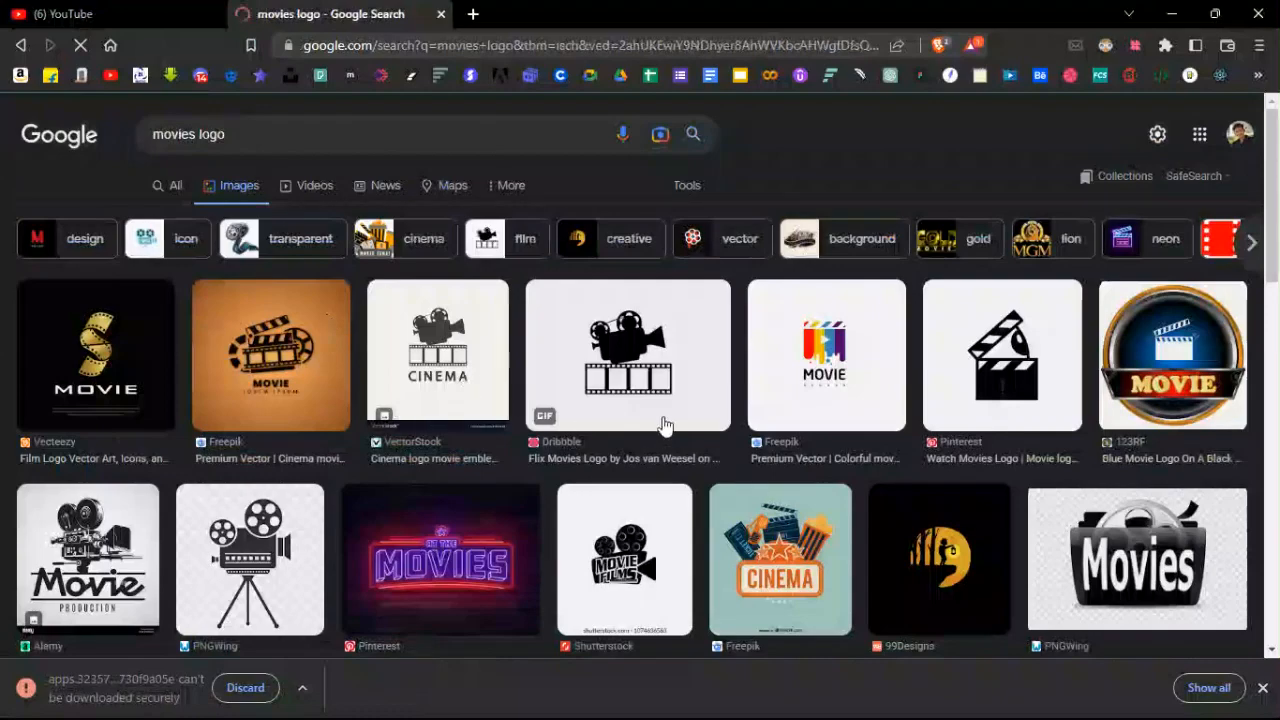
Preview the yellow camera-on-tripod clipart from Clipart Library in the results.
scroll(700, 395, "down", 3)
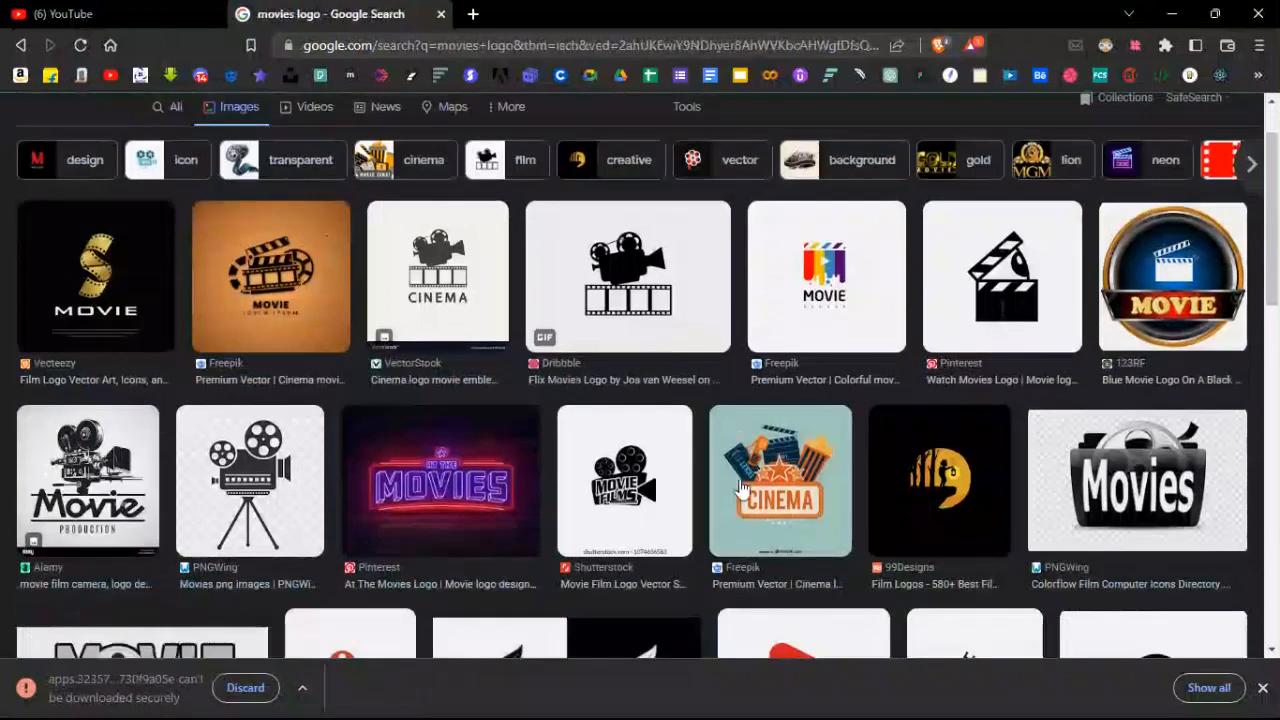
scroll(820, 441, "down", 7)
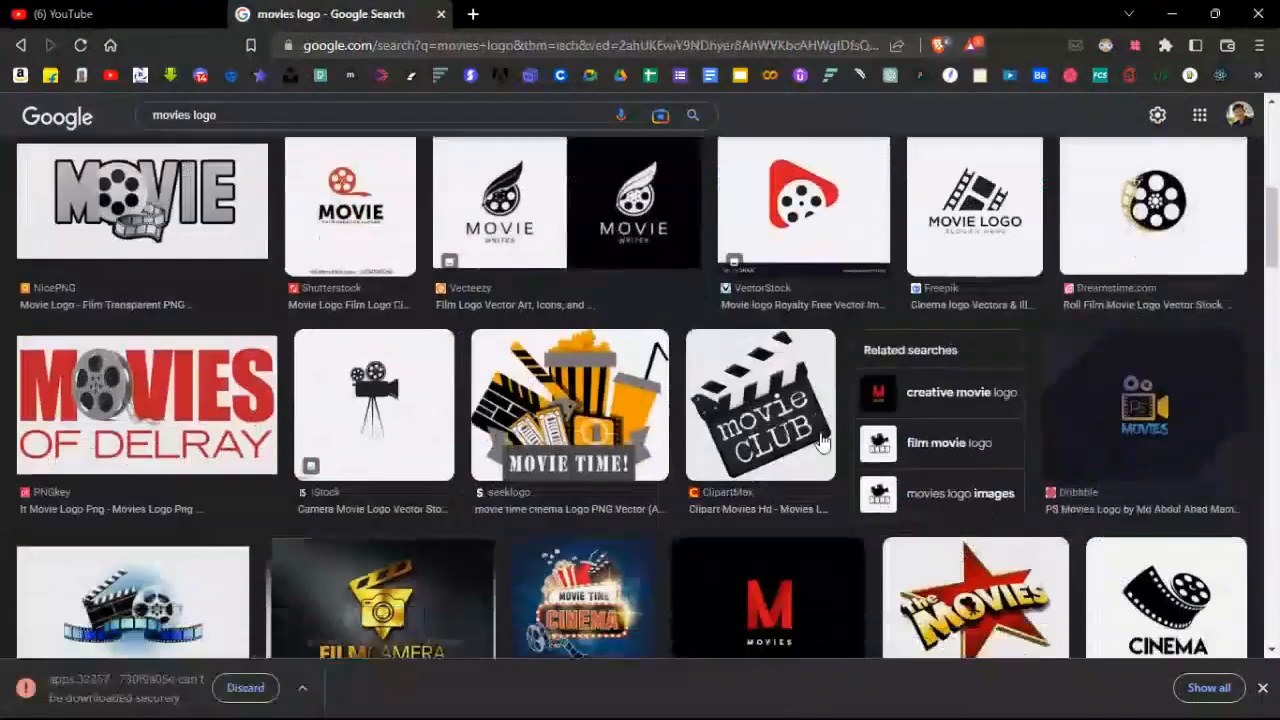
scroll(823, 441, "down", 1)
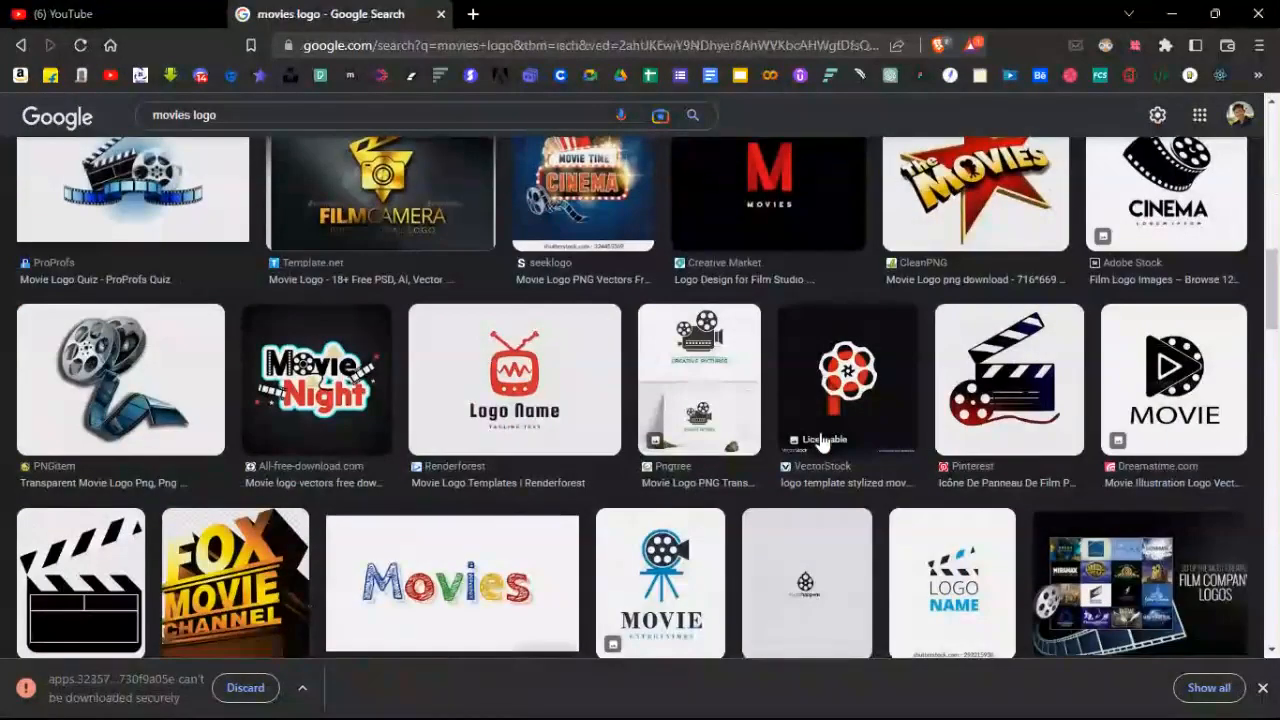
scroll(820, 441, "down", 1)
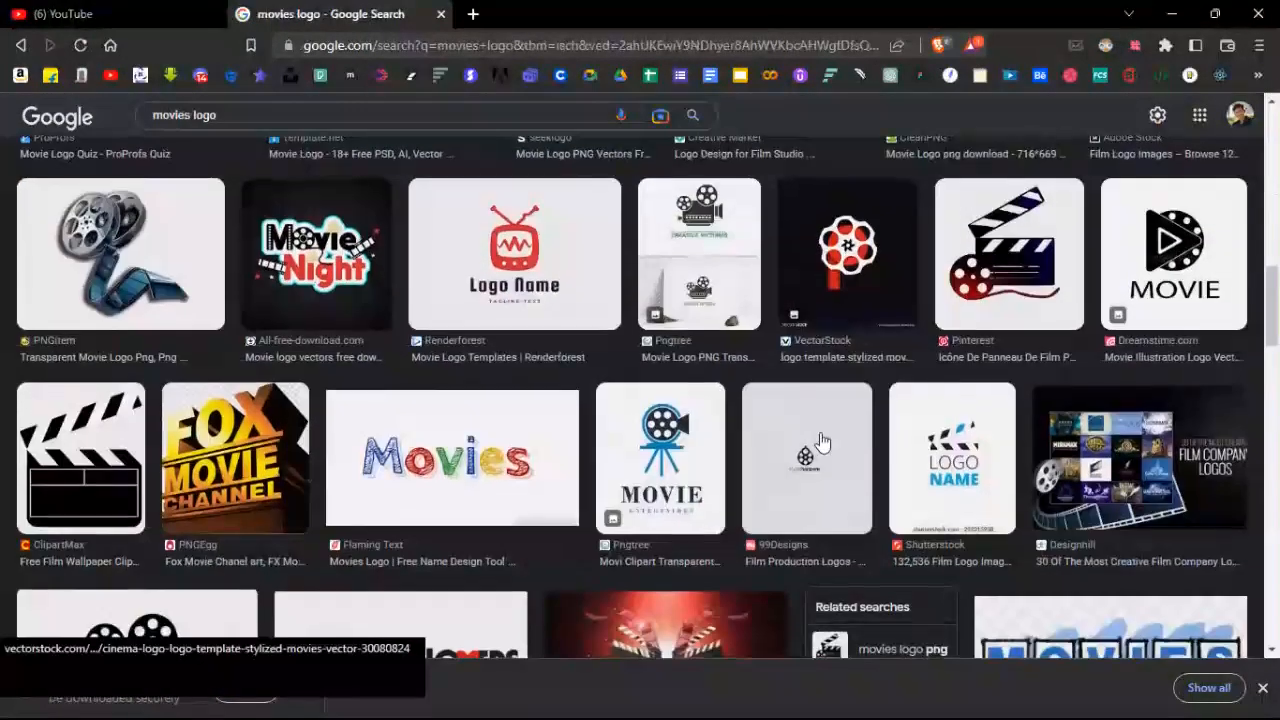
scroll(820, 441, "down", 3)
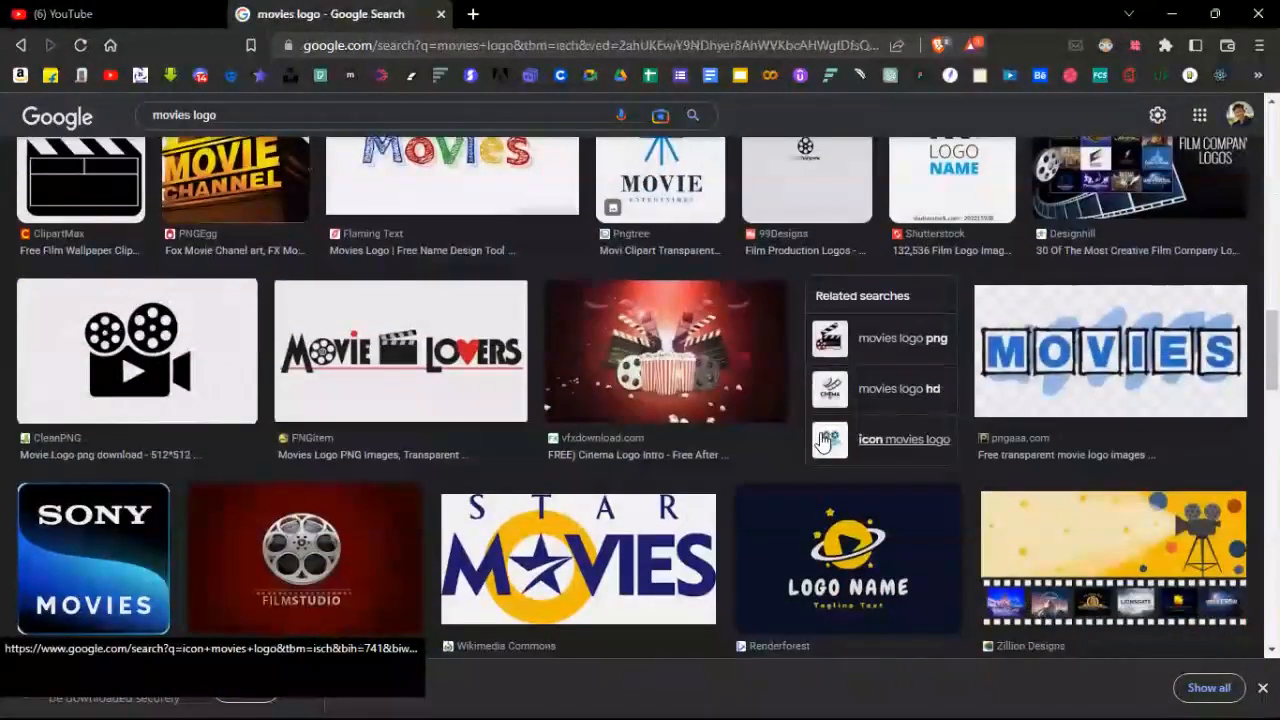
scroll(820, 441, "down", 4)
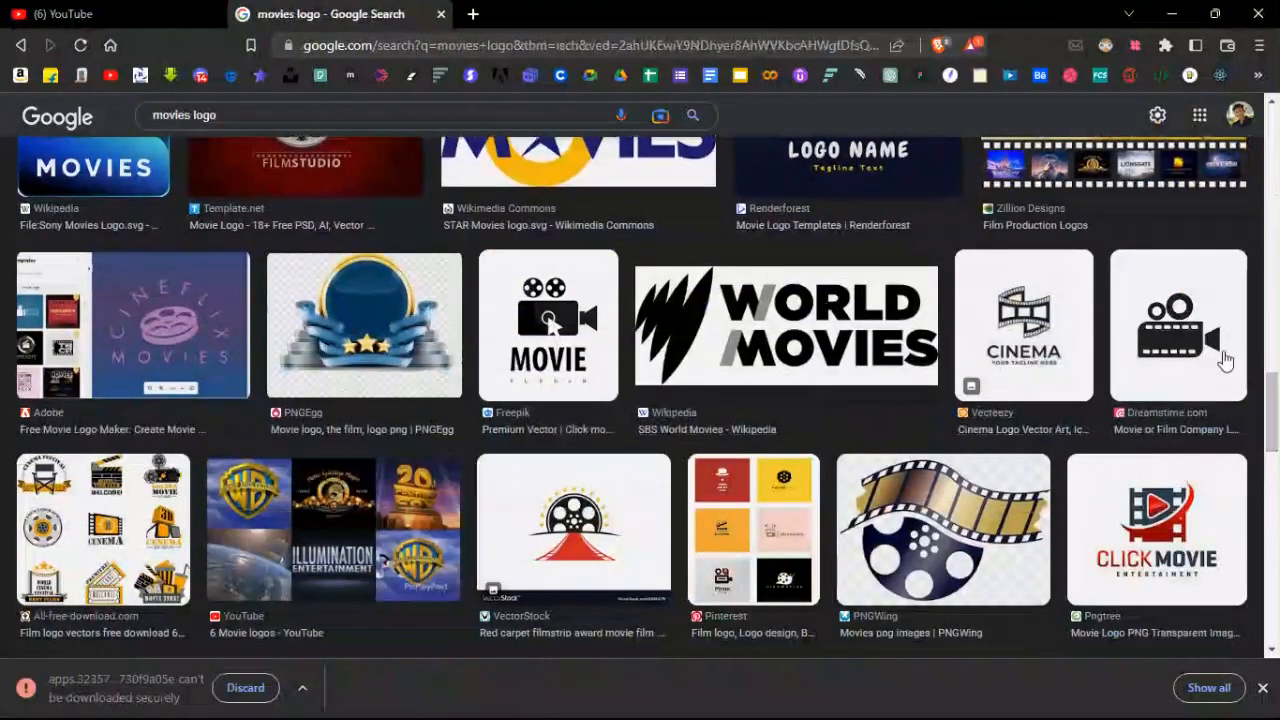
scroll(1226, 360, "down", 2)
scroll(1226, 360, "down", 2)
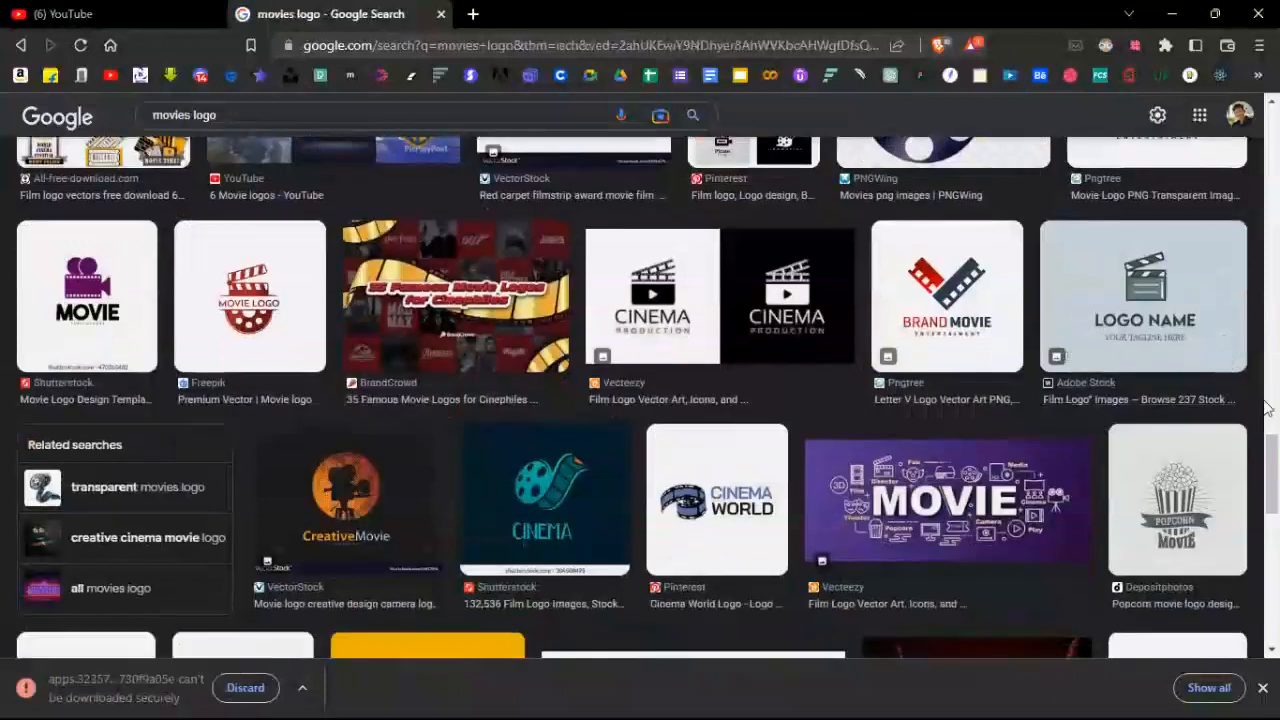
left_click_drag(1273, 447, 1278, 478)
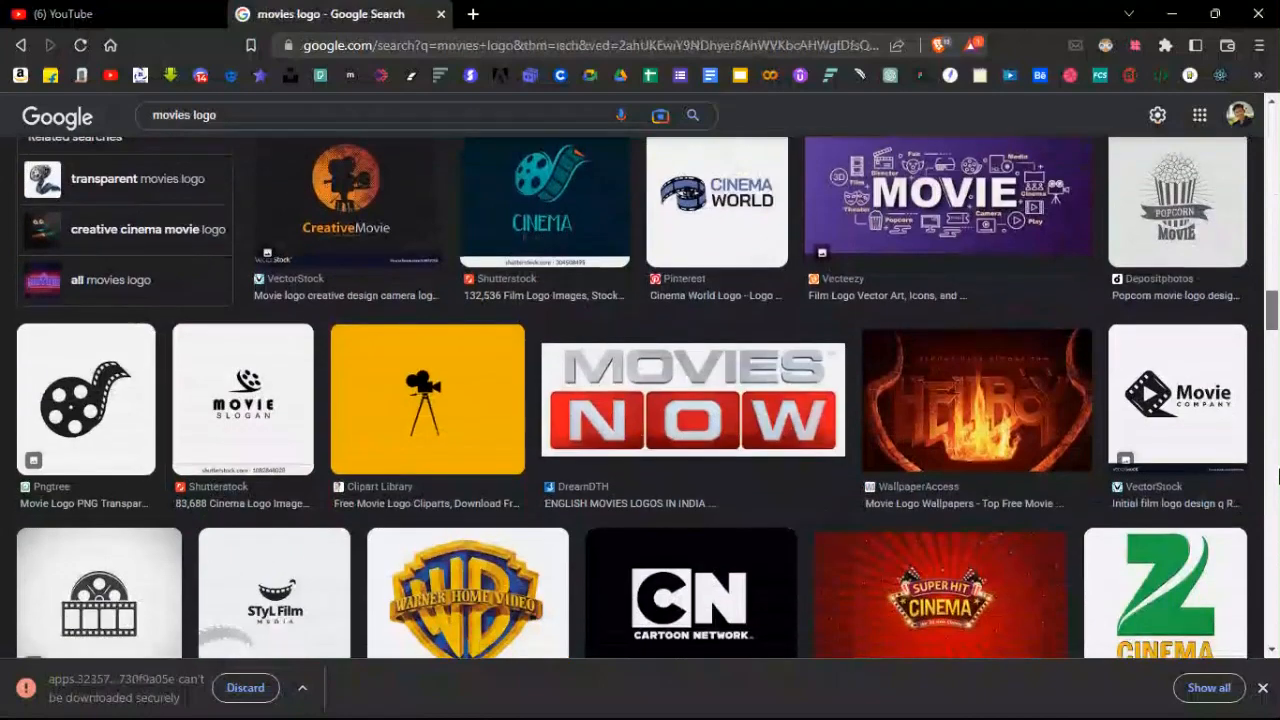
left_click(386, 372)
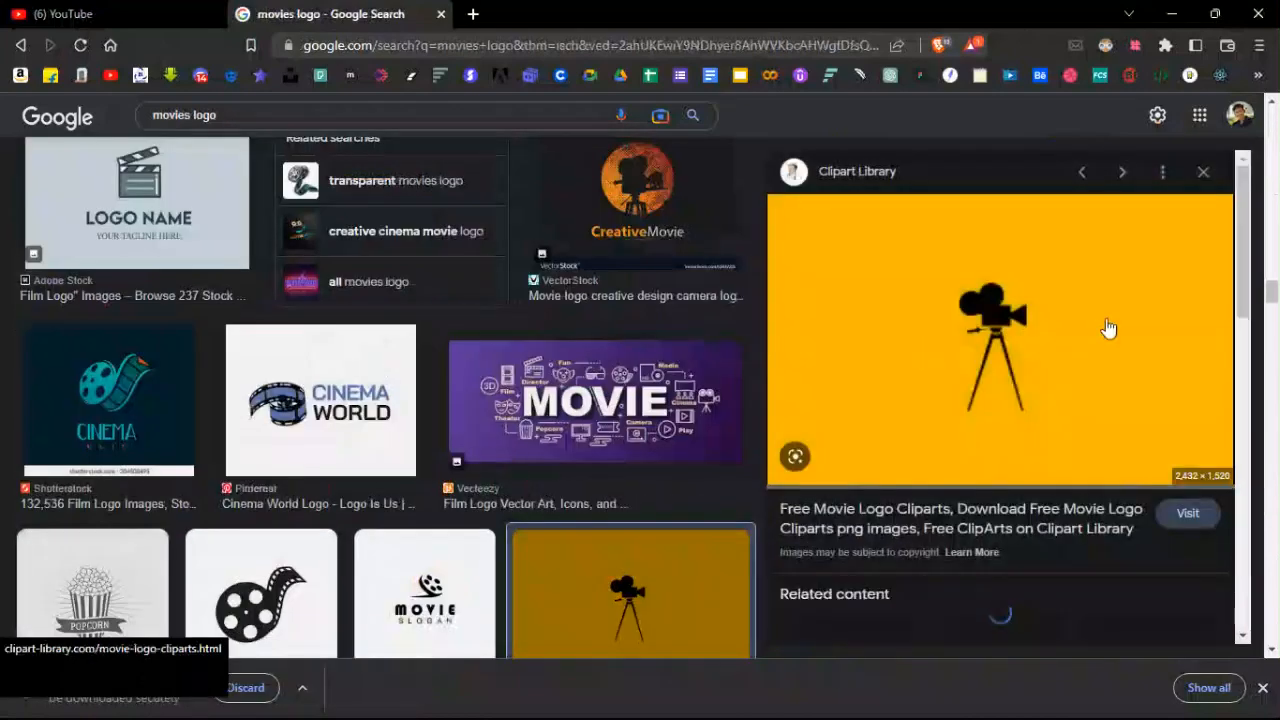
scroll(1066, 330, "down", 3)
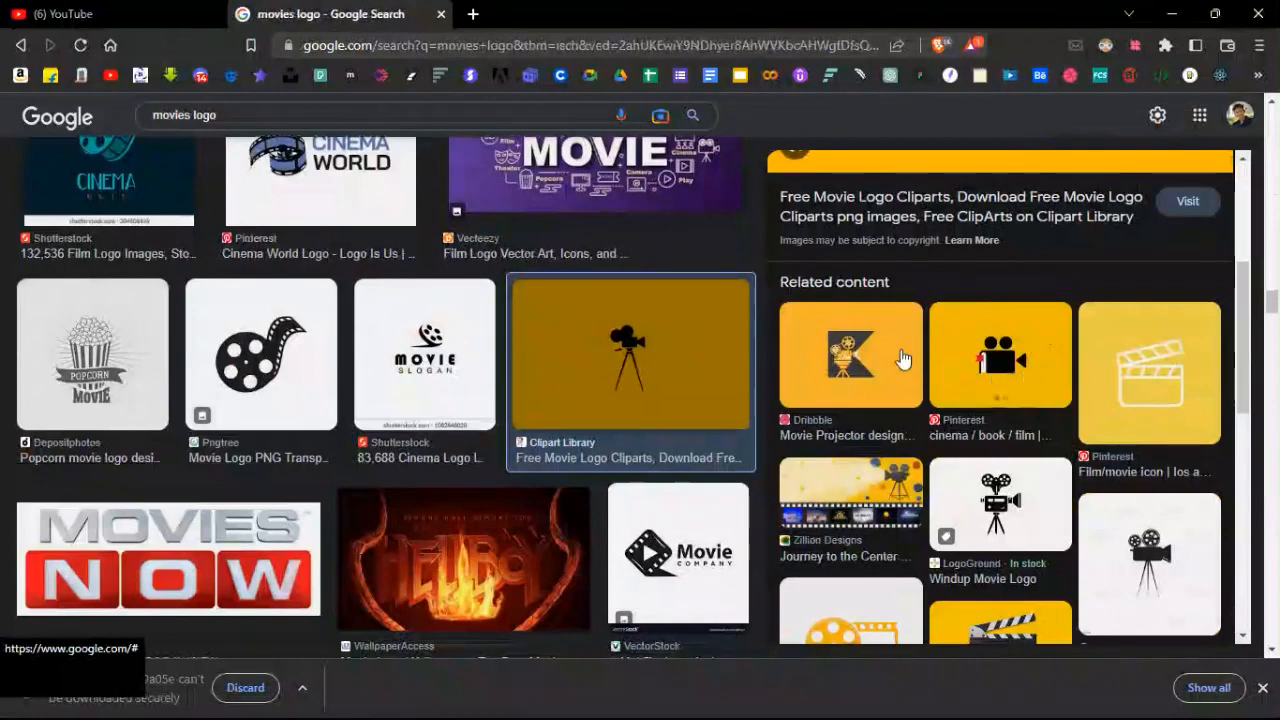
scroll(878, 355, "down", 1)
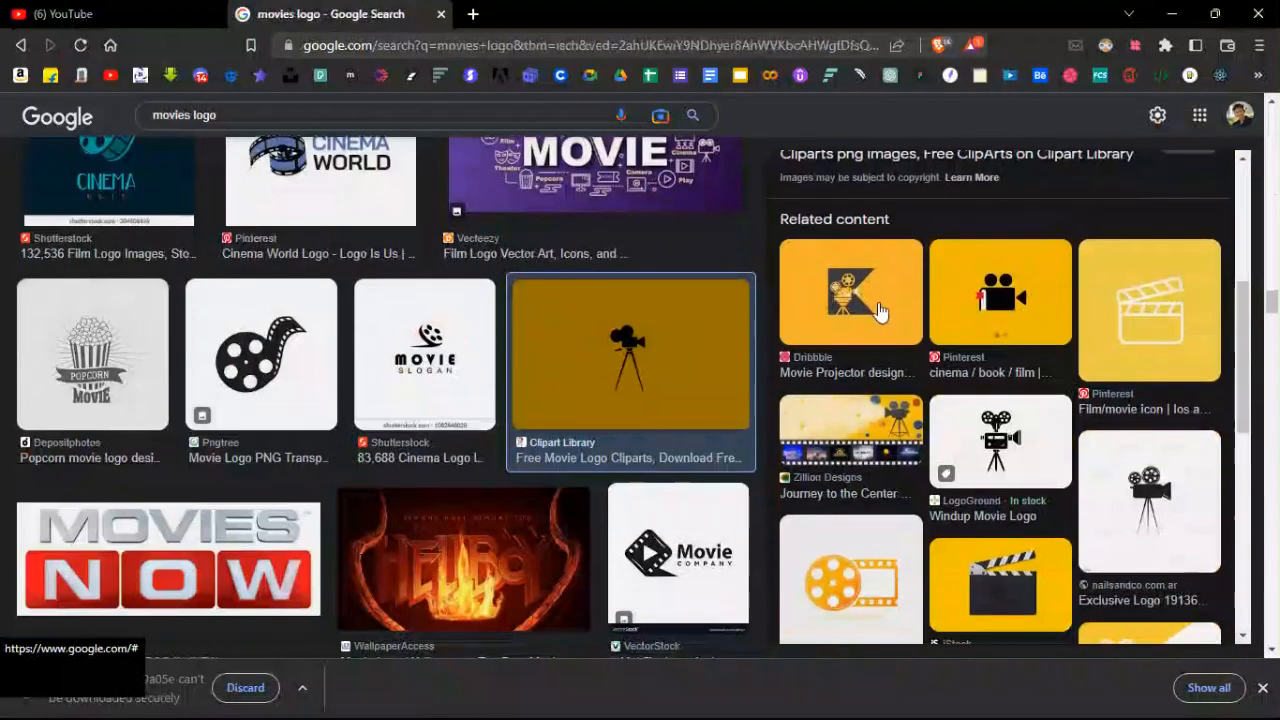
scroll(950, 315, "up", 4)
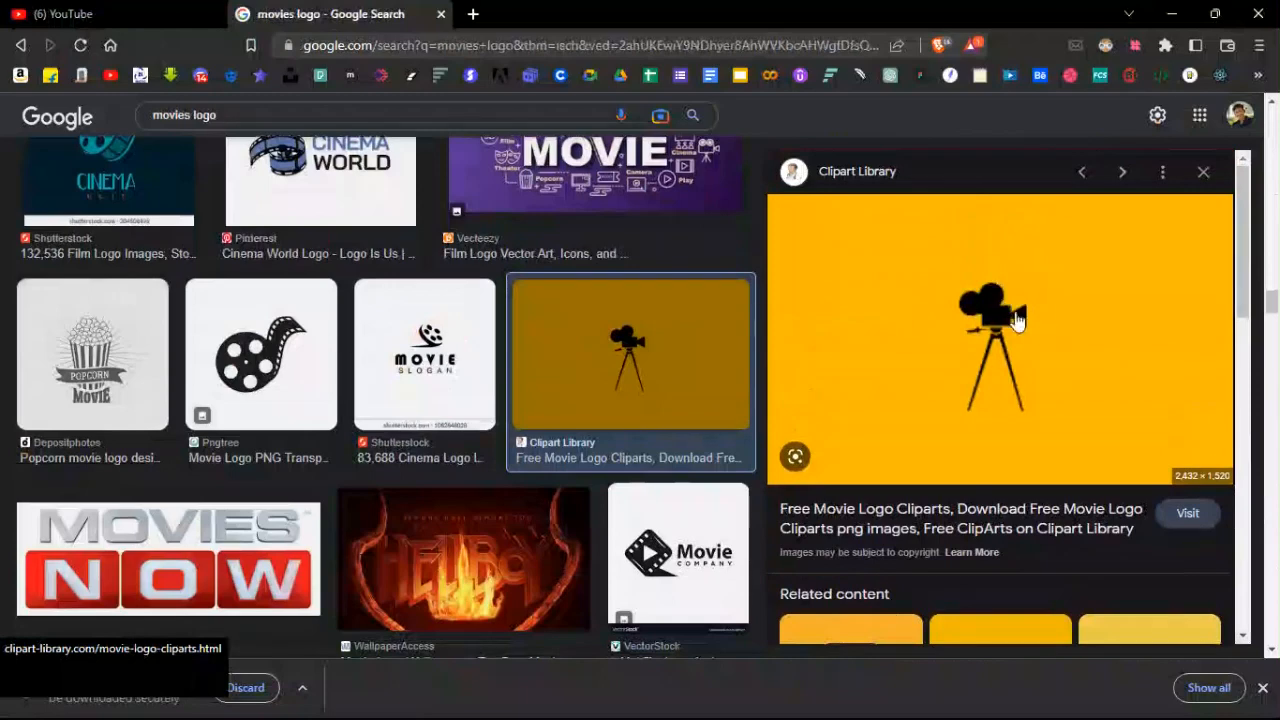
scroll(1033, 380, "down", 2)
scroll(1150, 400, "up", 1)
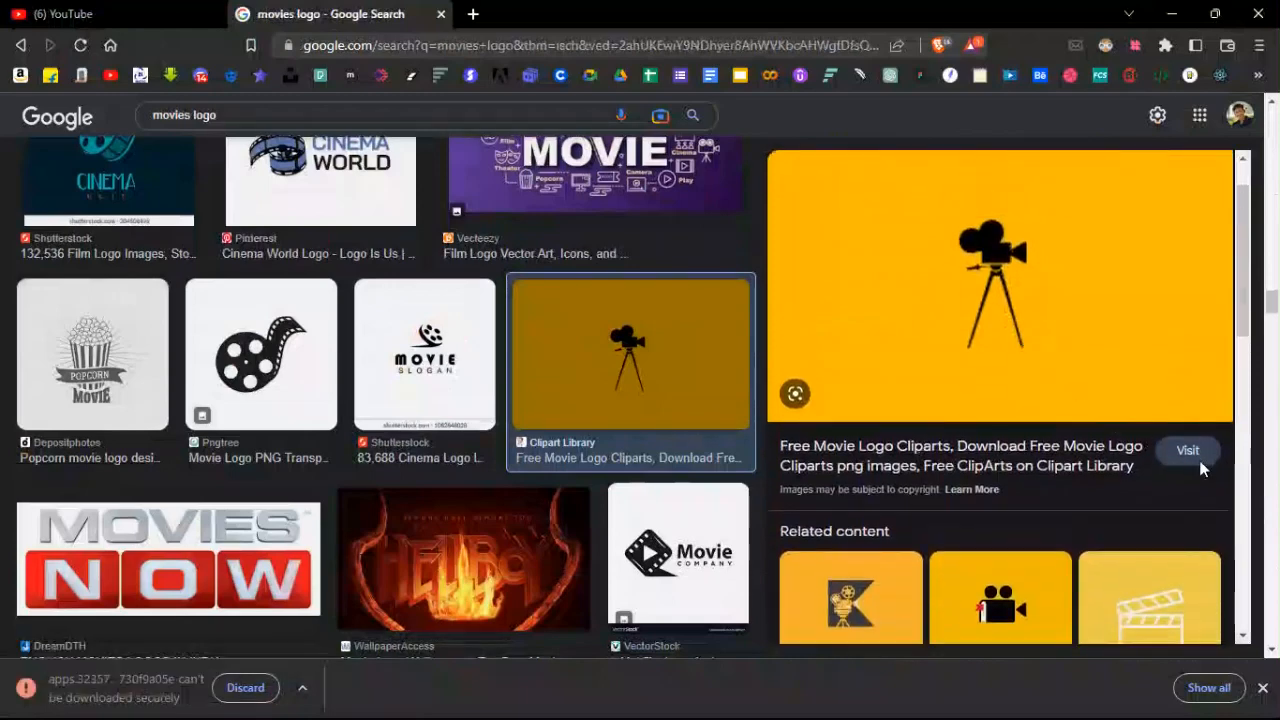
Download the yellow movie-camera clipart from Clipart Library to the Desktop as 794228.png.
left_click(1188, 451)
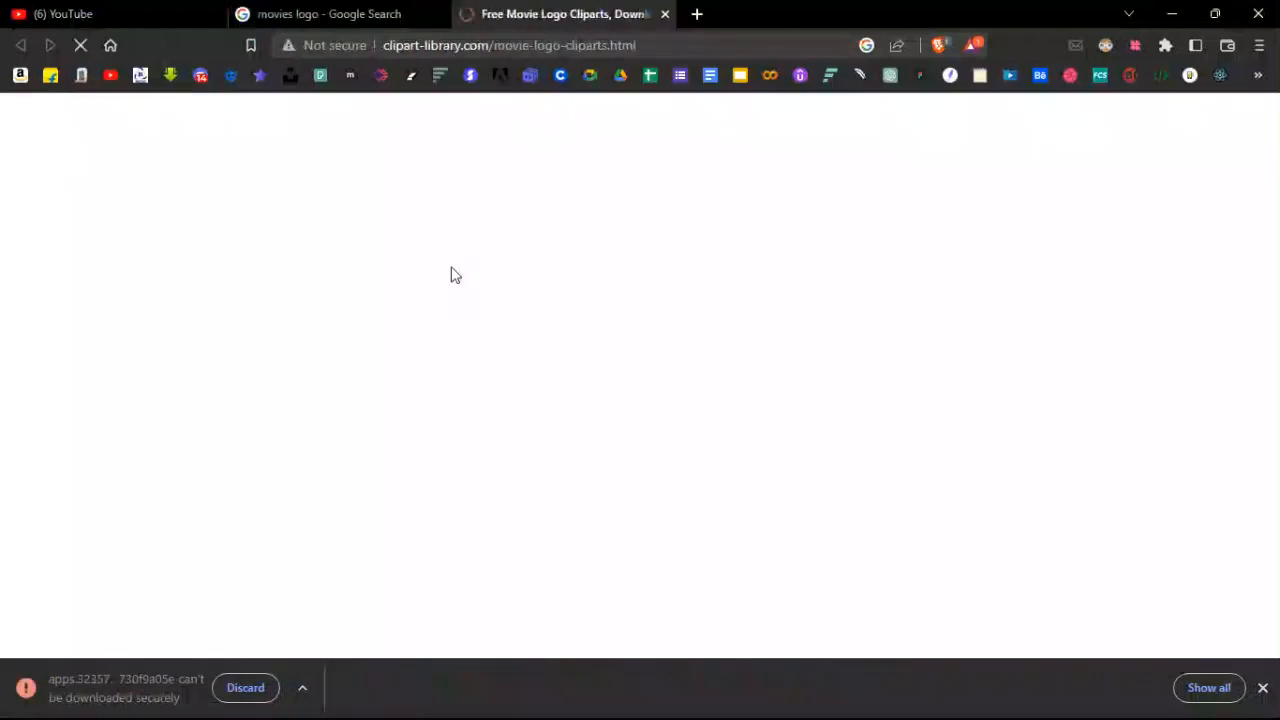
scroll(463, 289, "down", 4)
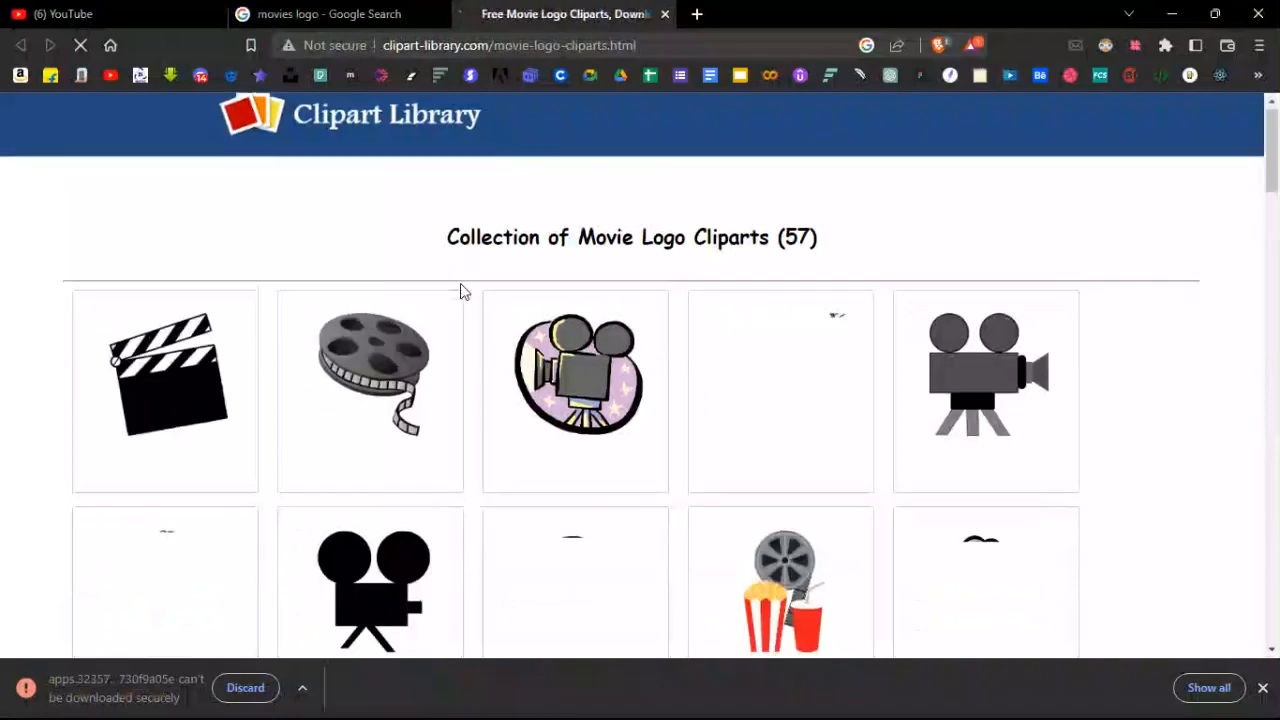
scroll(565, 369, "down", 10)
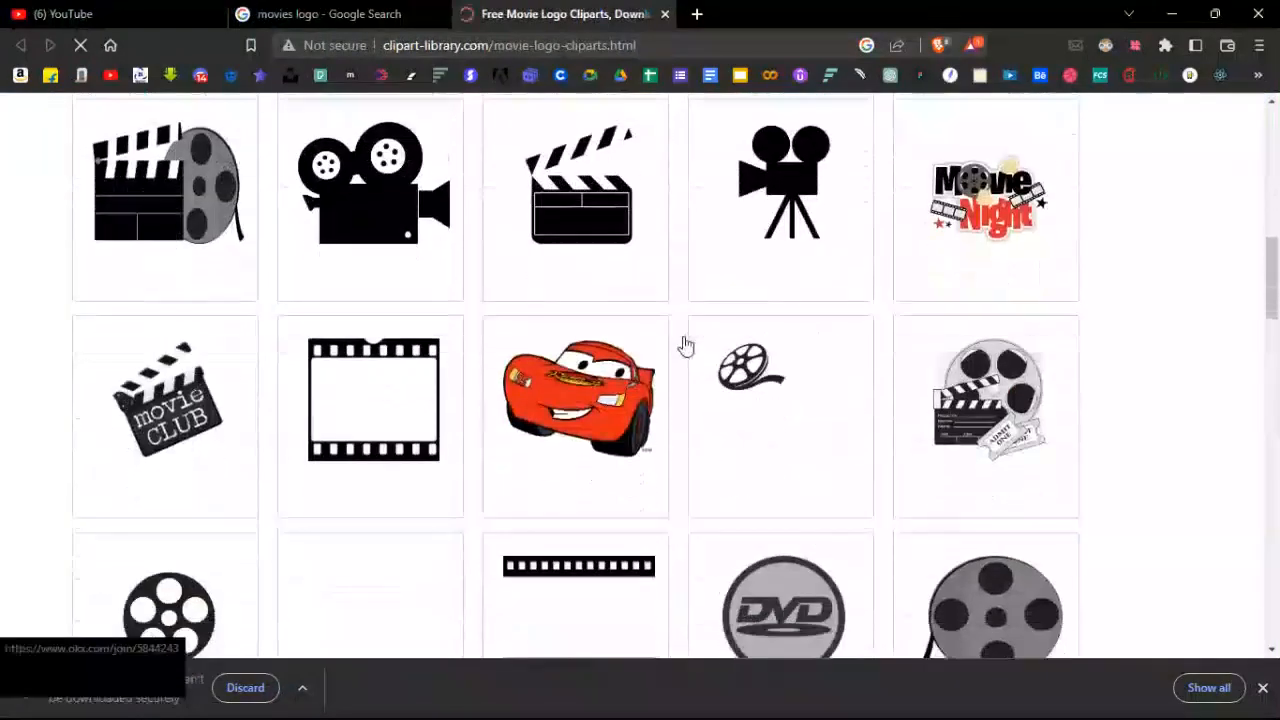
scroll(647, 369, "down", 3)
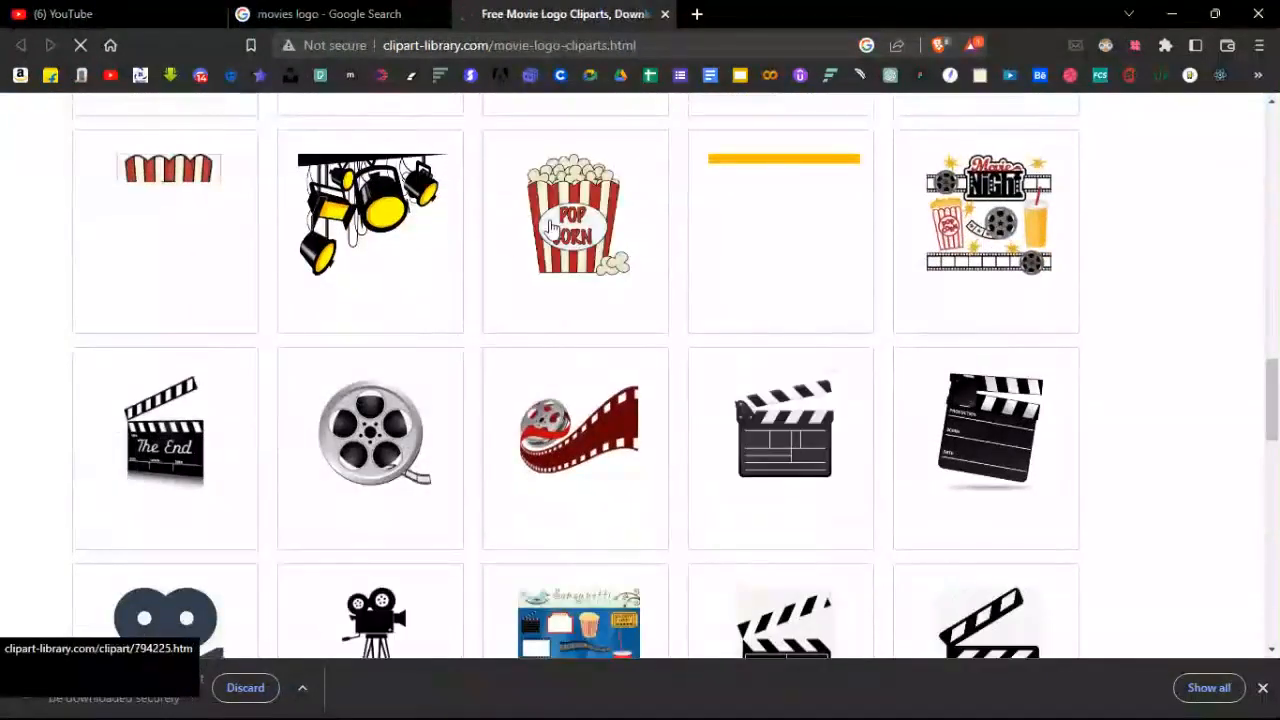
left_click(789, 230)
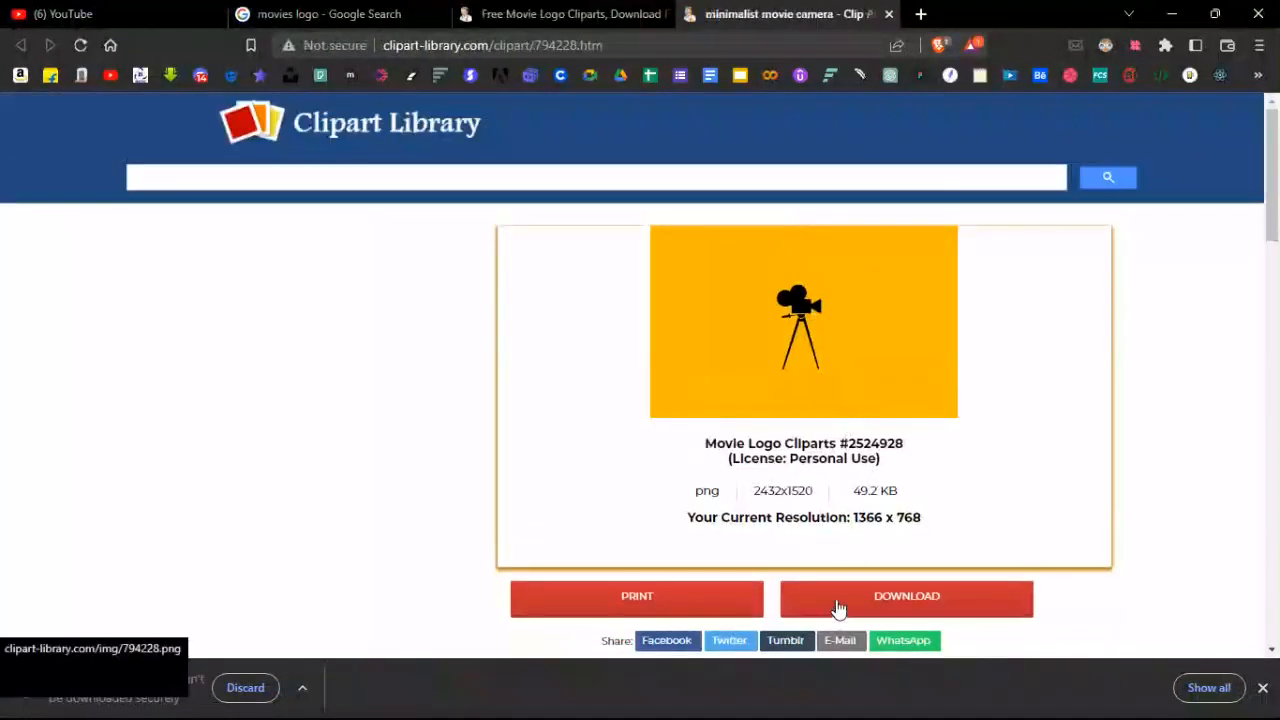
left_click(838, 608)
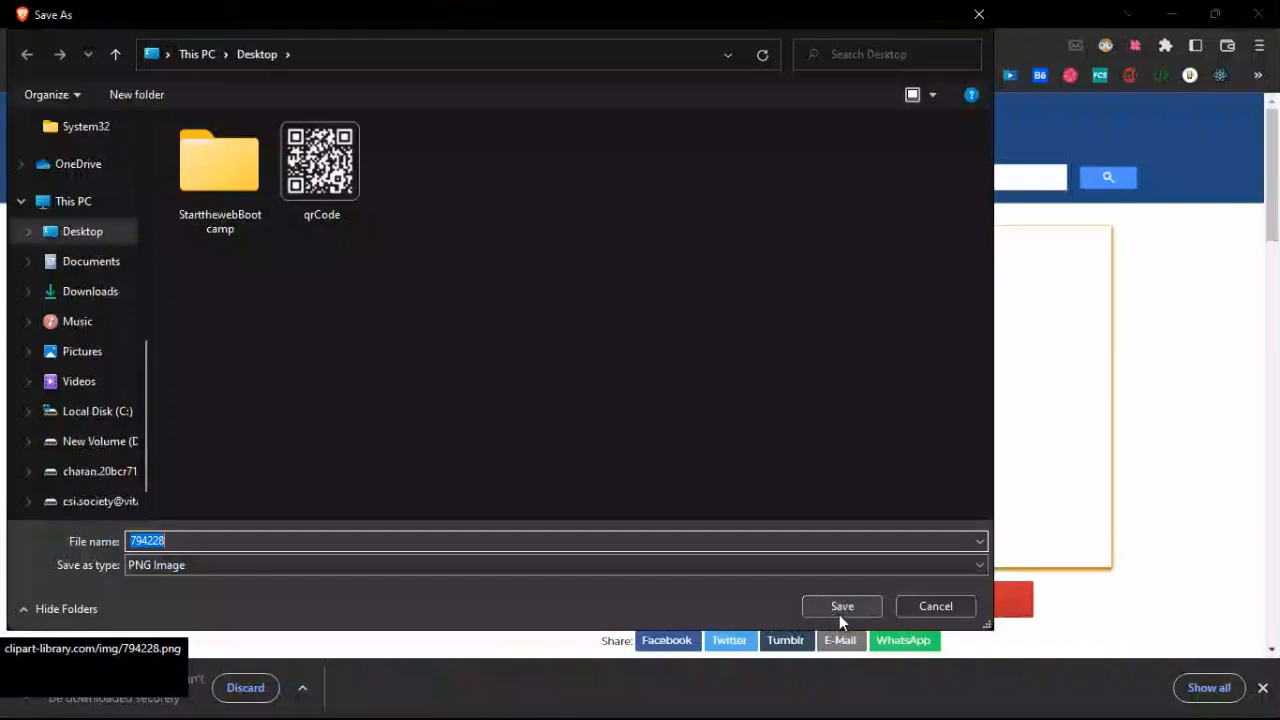
left_click(840, 612)
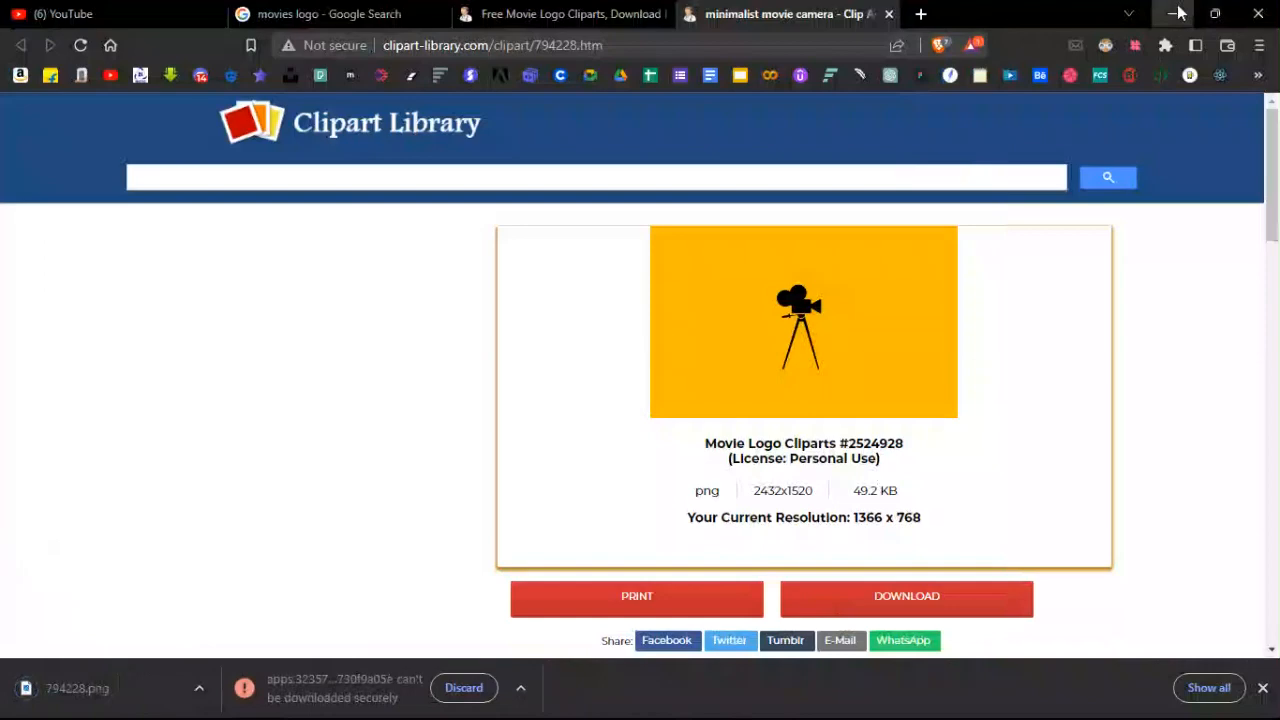
left_click(503, 46)
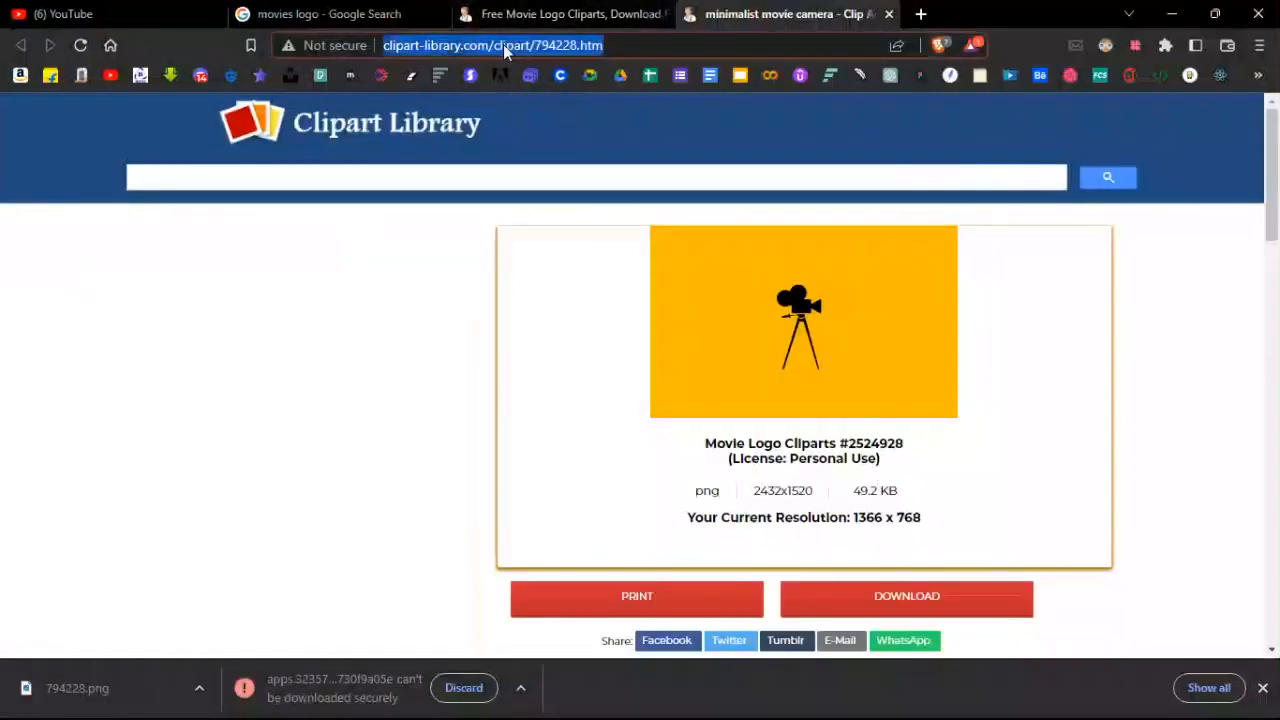
Search Google Images for 'mobiles' and preview a 91mobiles phone image.
type("mob")
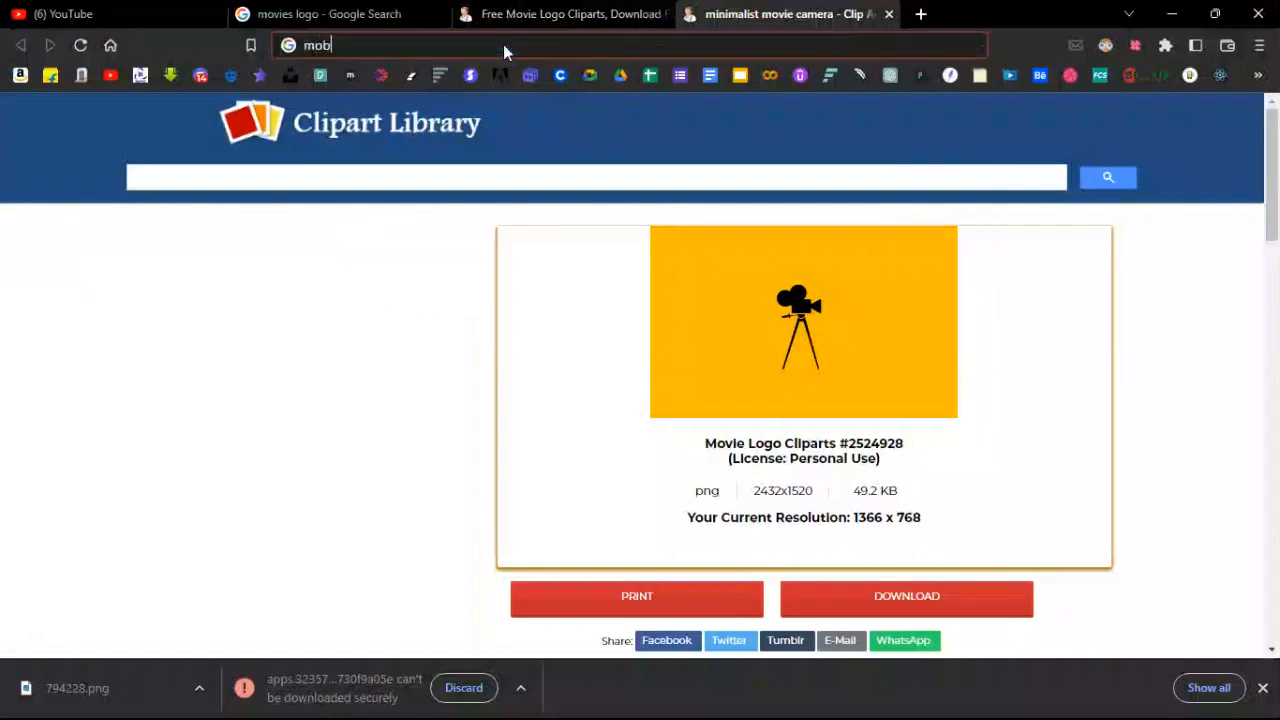
type("iles")
key("Return")
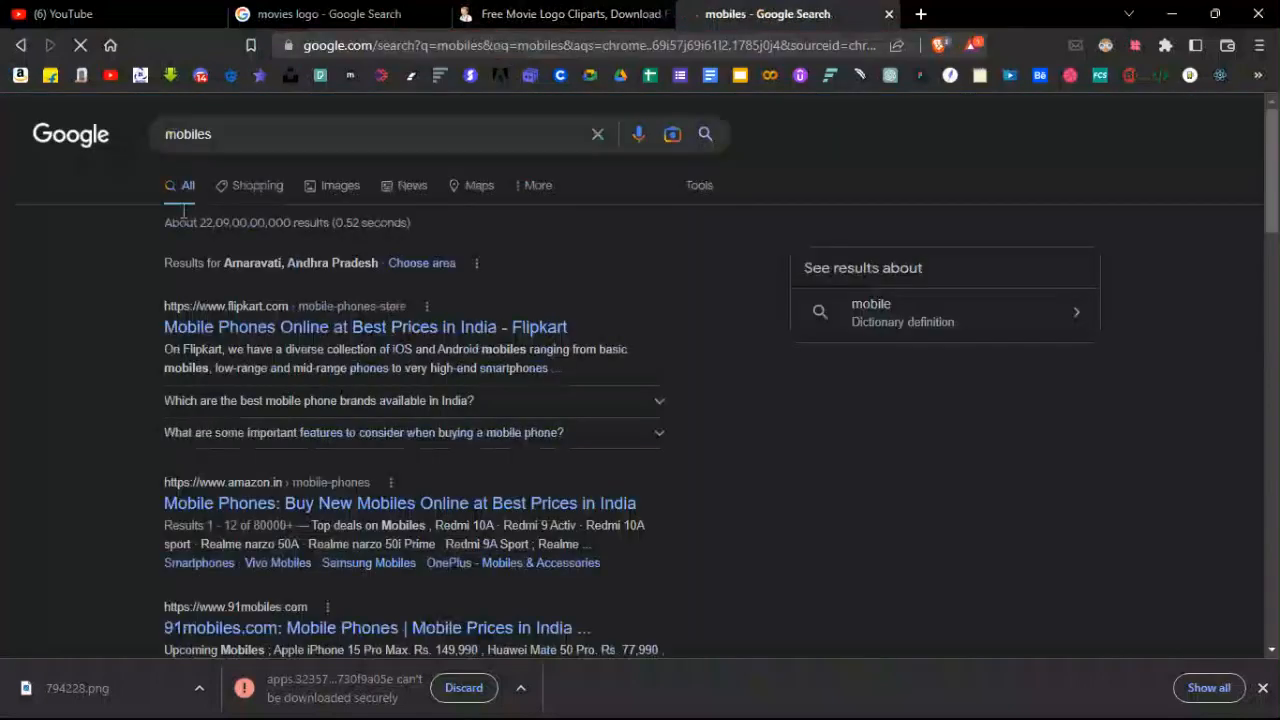
left_click(340, 188)
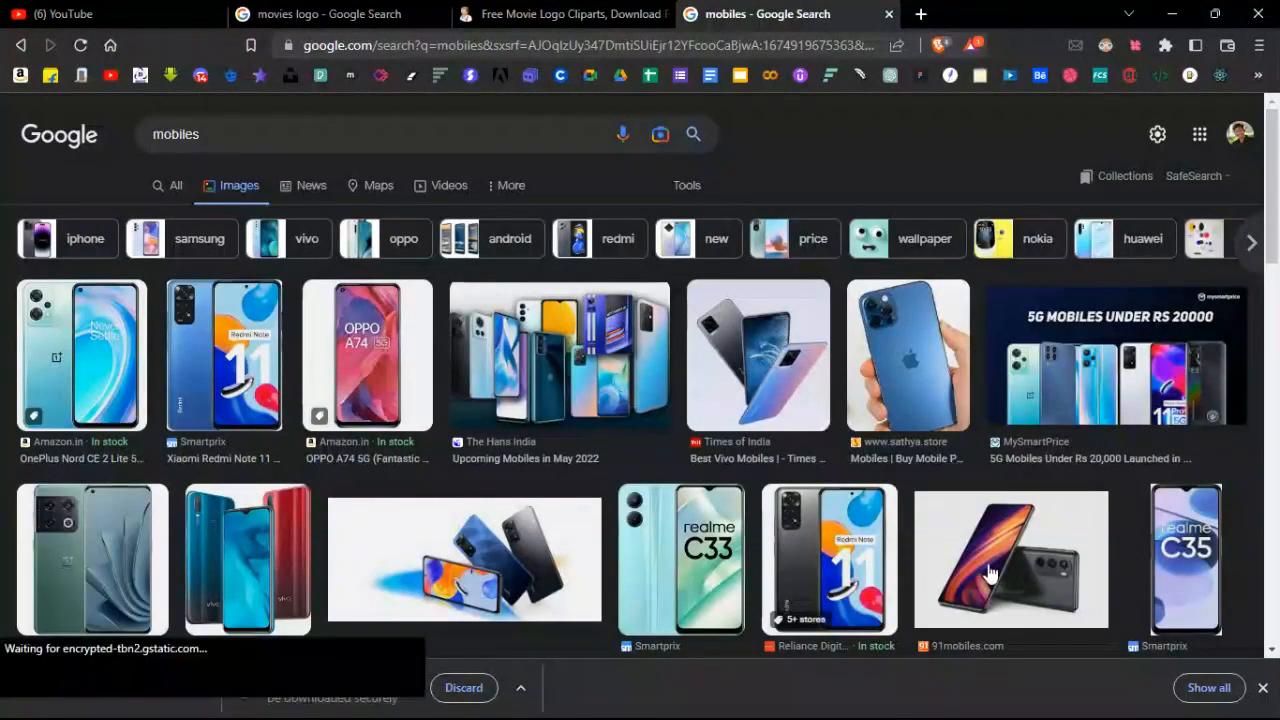
scroll(445, 515, "down", 1)
scroll(449, 512, "down", 3)
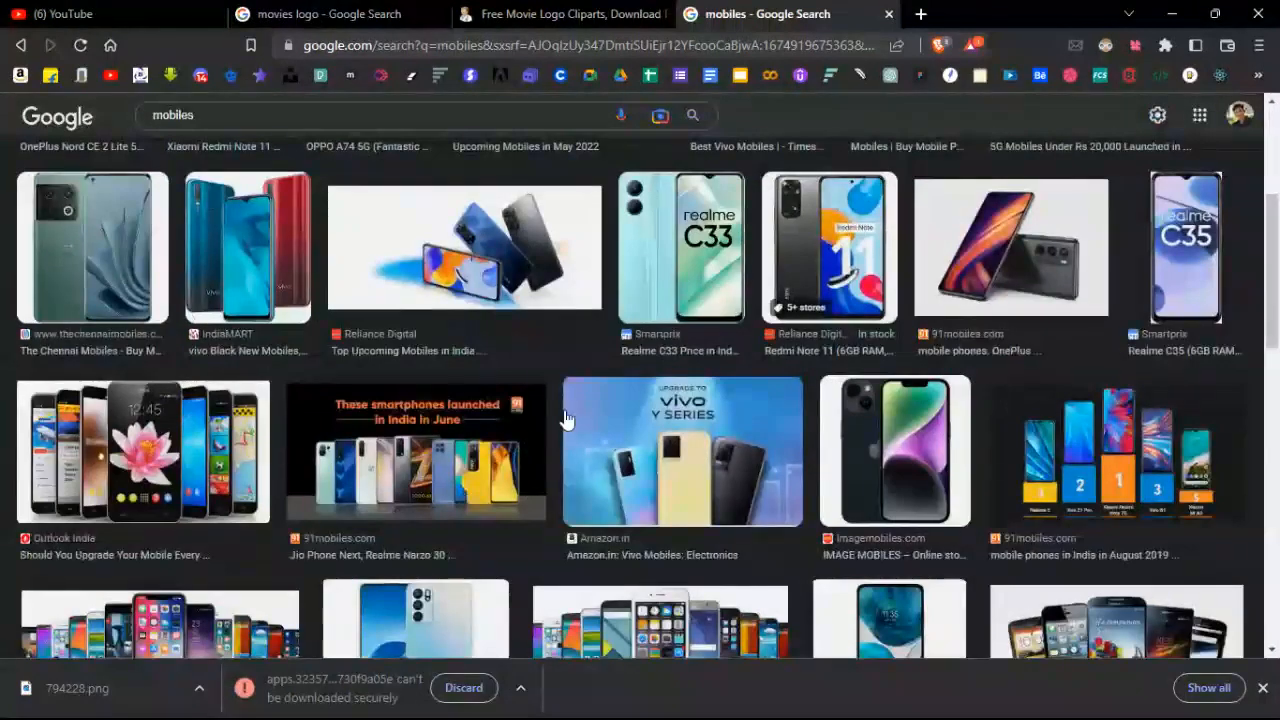
scroll(930, 485, "up", 3)
left_click(940, 486)
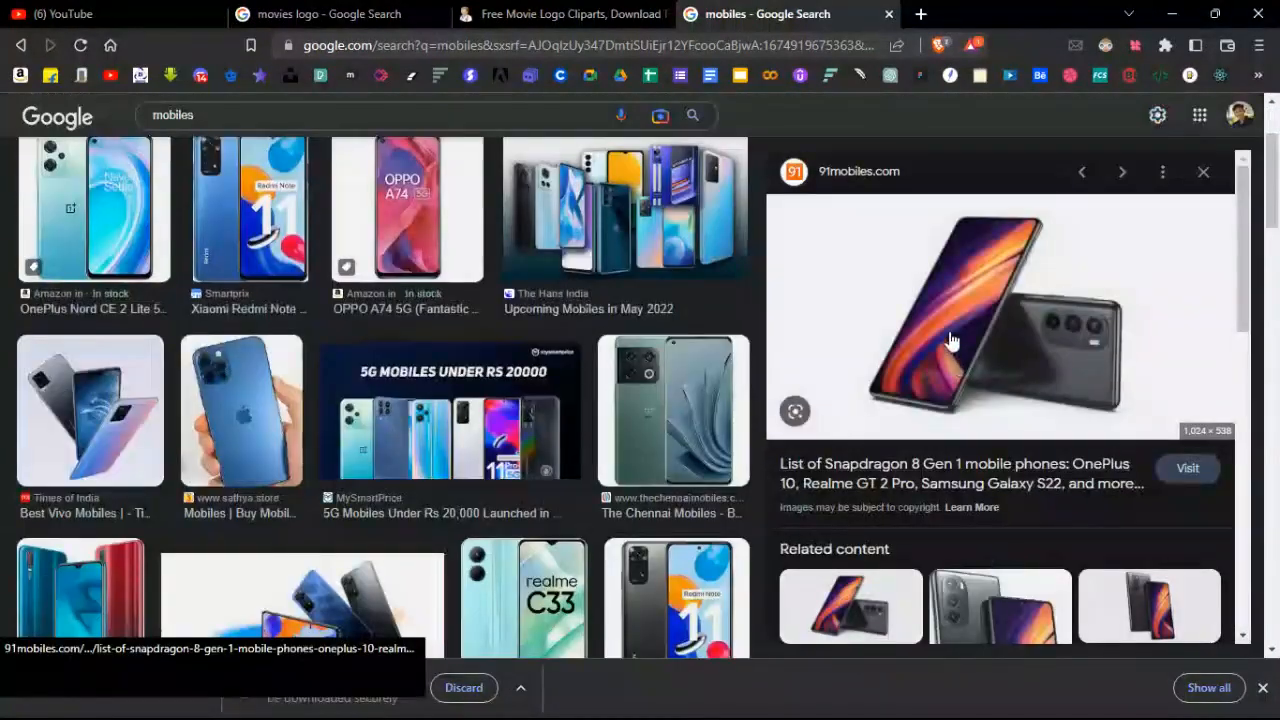
right_click(932, 290)
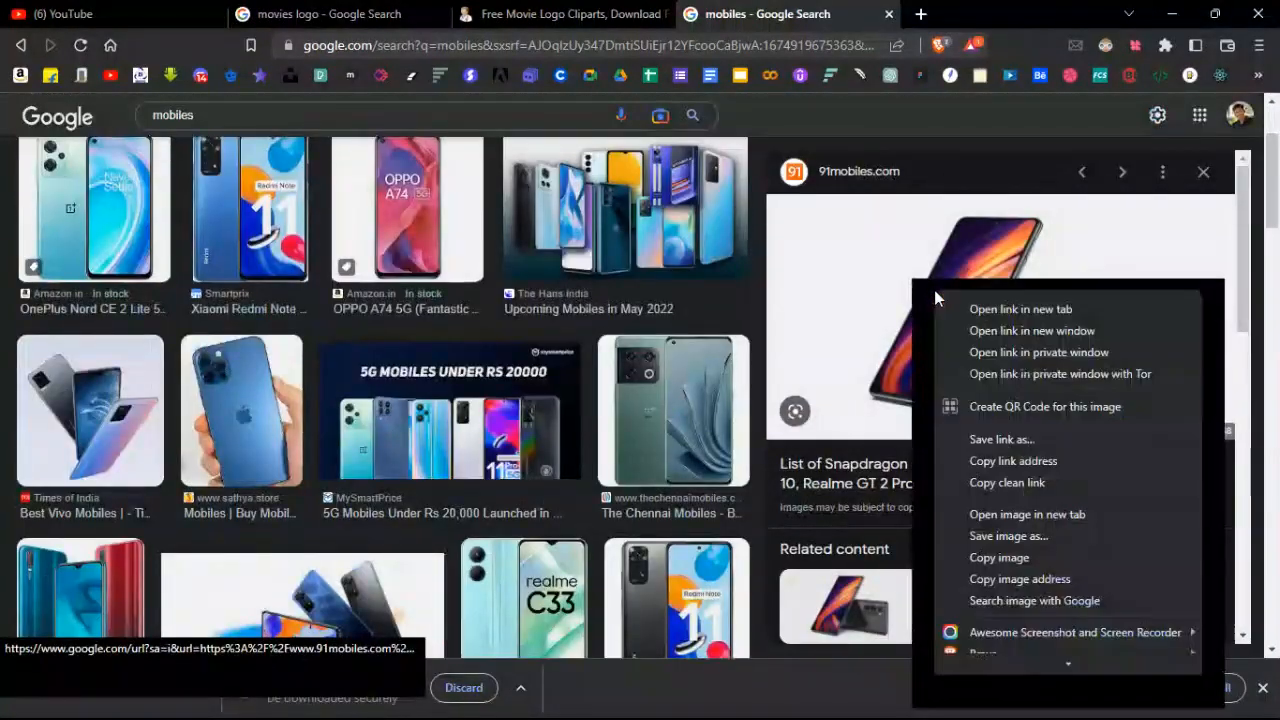
key("Escape")
Save the Times of India Vivo phones image to the Desktop as a JPEG.
scroll(895, 510, "down", 1)
scroll(895, 510, "down", 3)
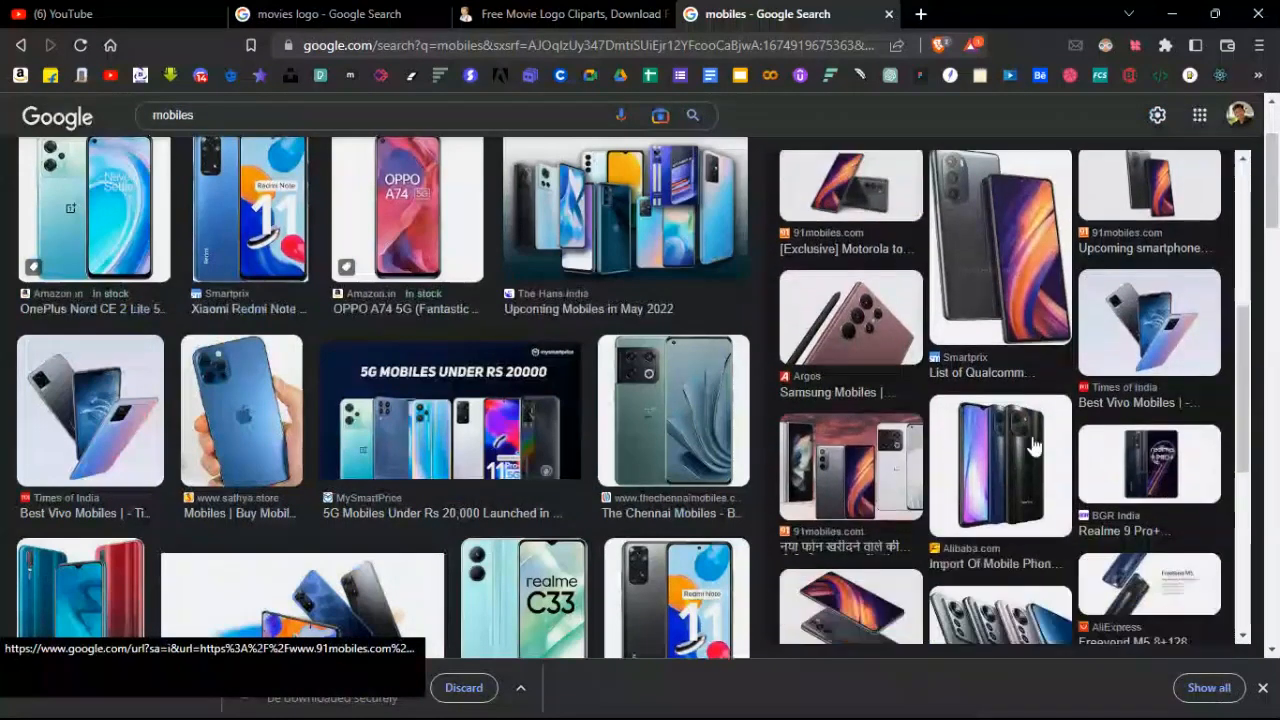
left_click(1146, 318)
right_click(1003, 291)
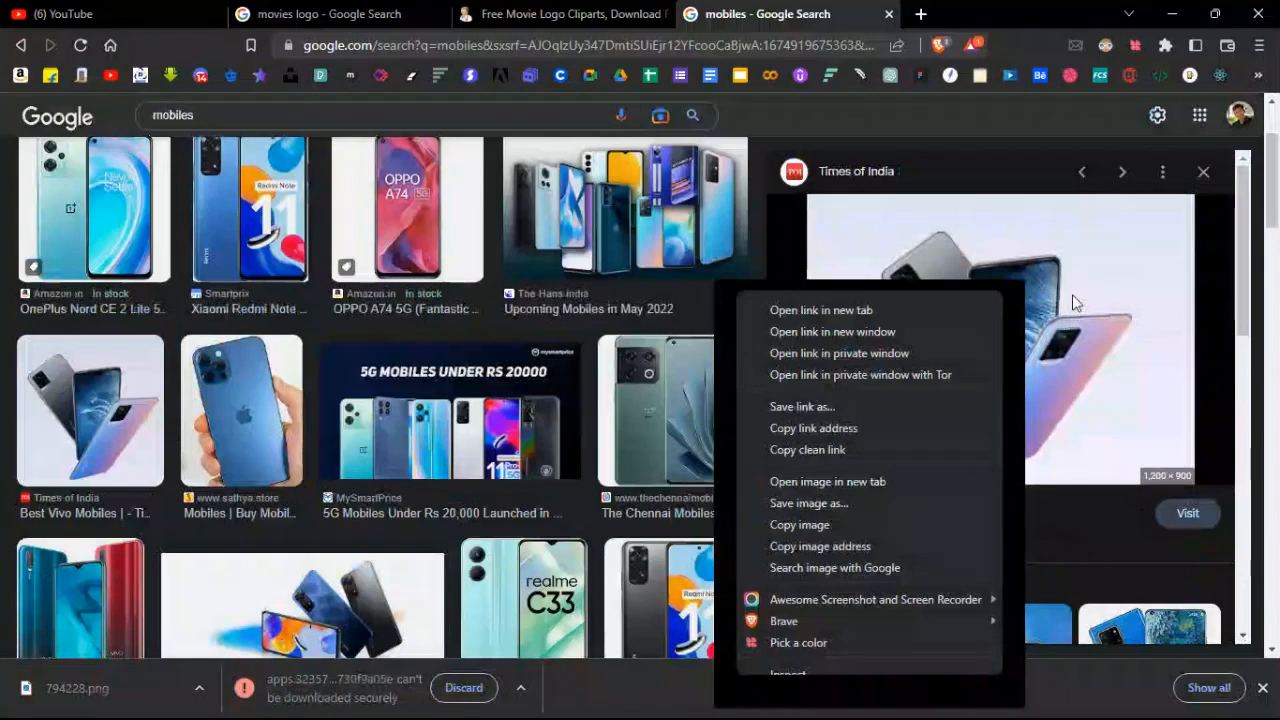
left_click(919, 504)
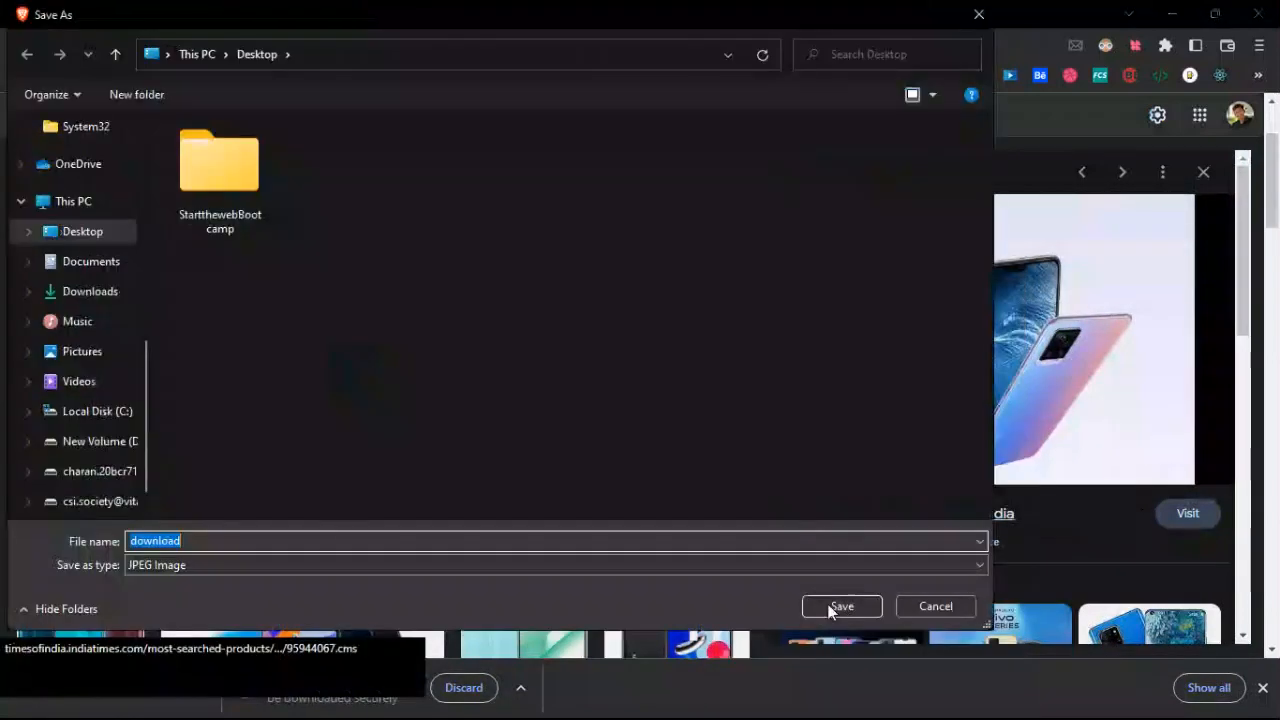
left_click(840, 606)
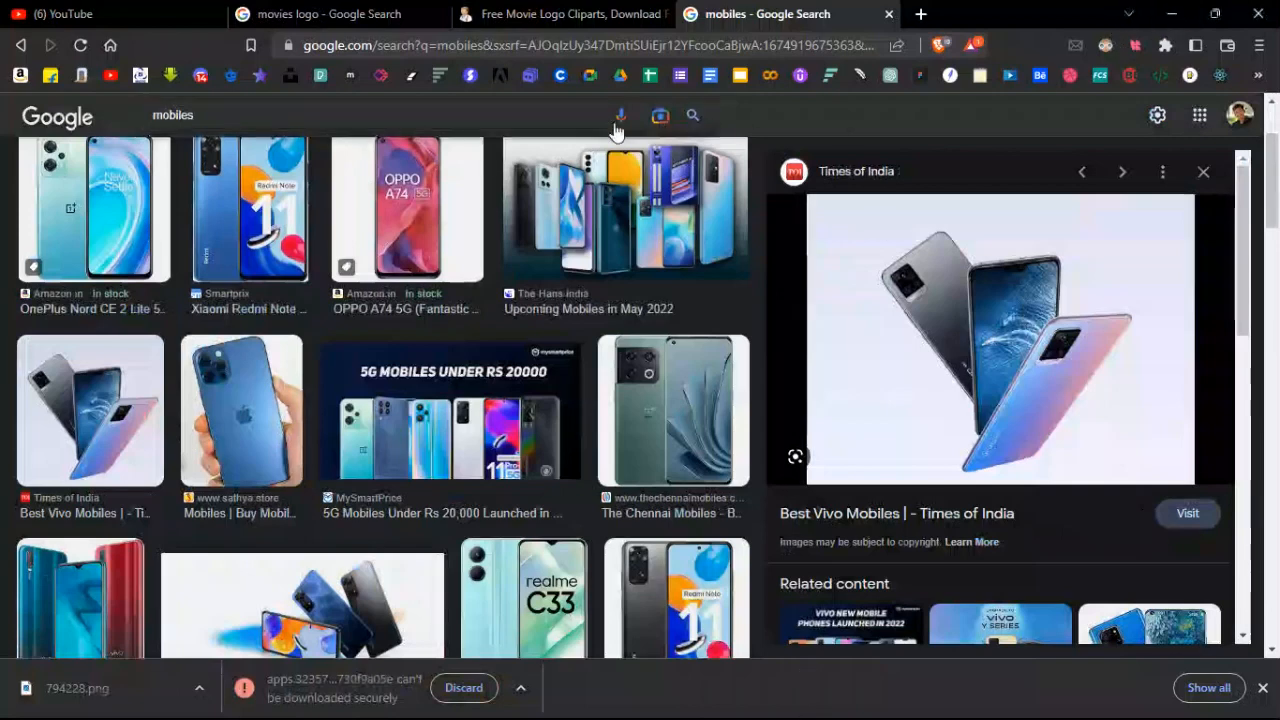
left_click_drag(537, 112, 2, 105)
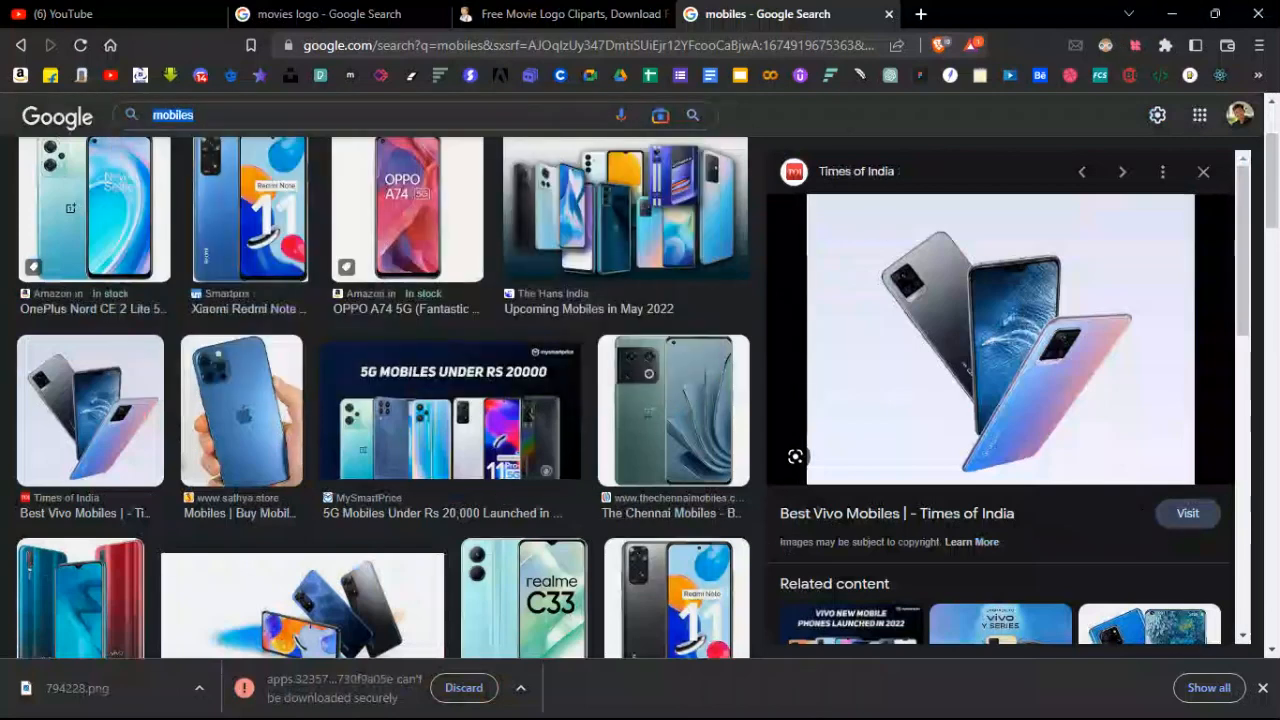
Search Google Images for 'laptops' and save the Apple 13-inch MacBook Air image to the Desktop.
type("laptops")
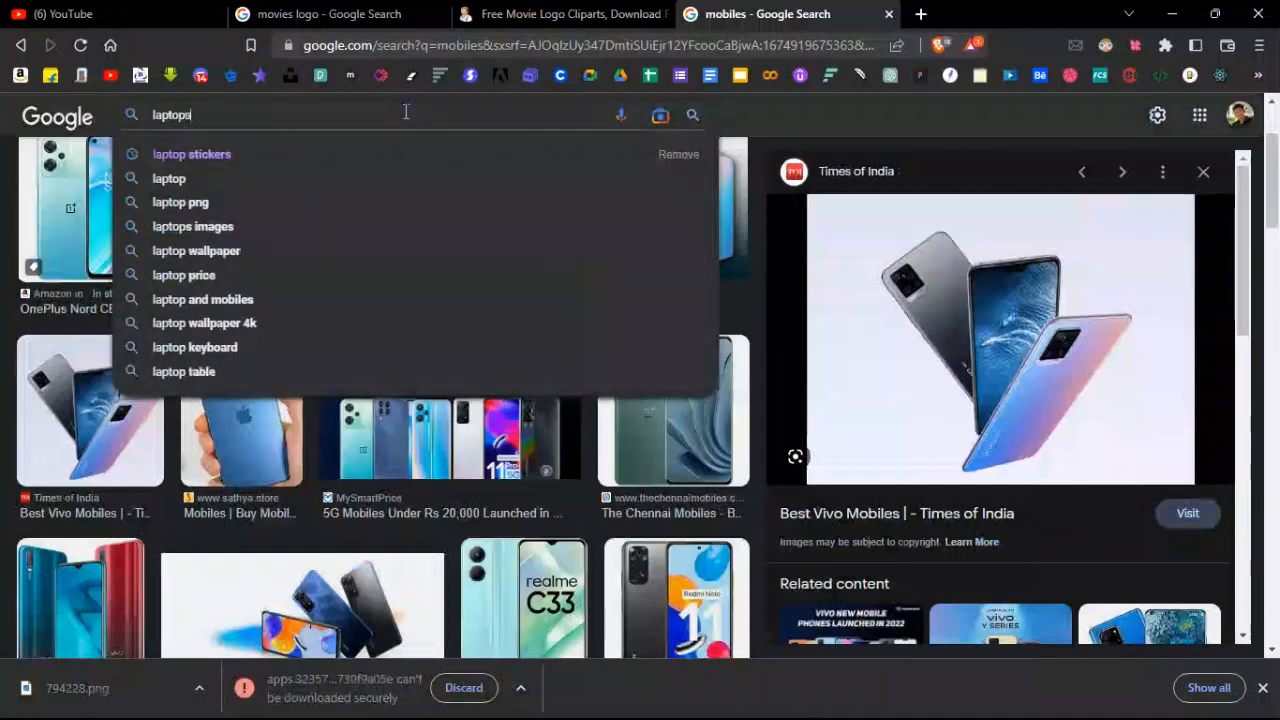
key("Return")
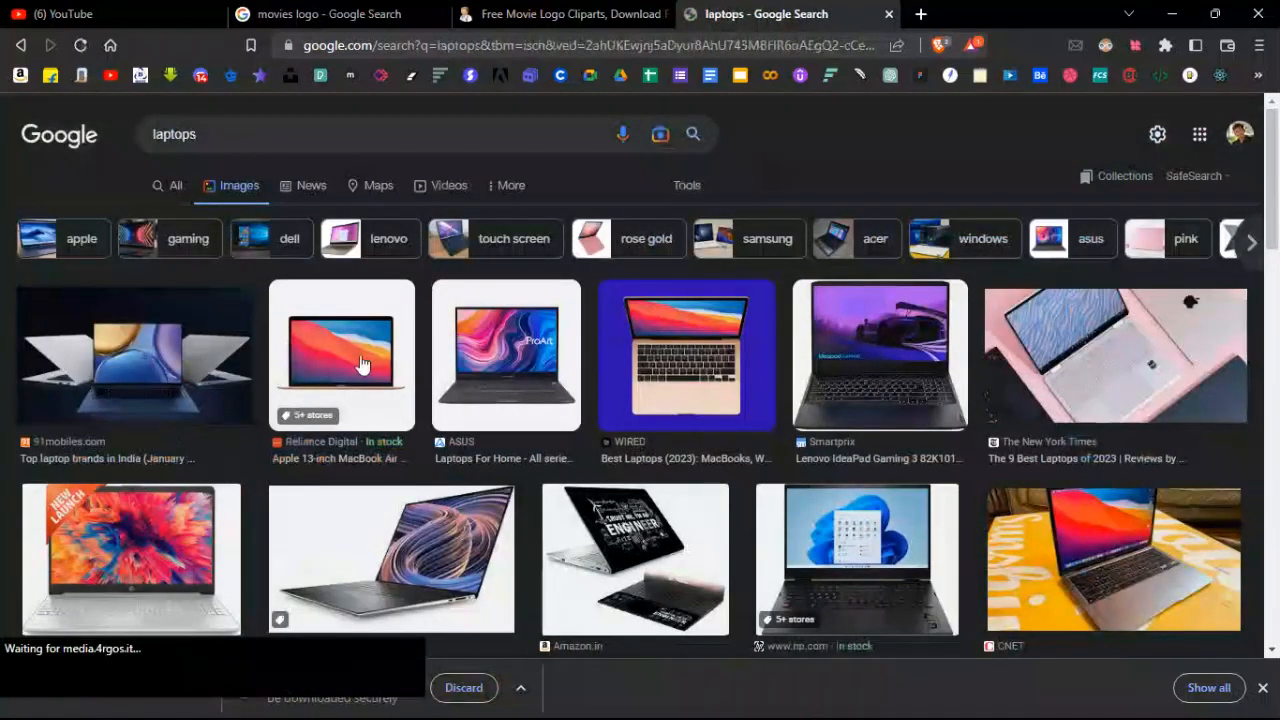
left_click(362, 366)
right_click(900, 320)
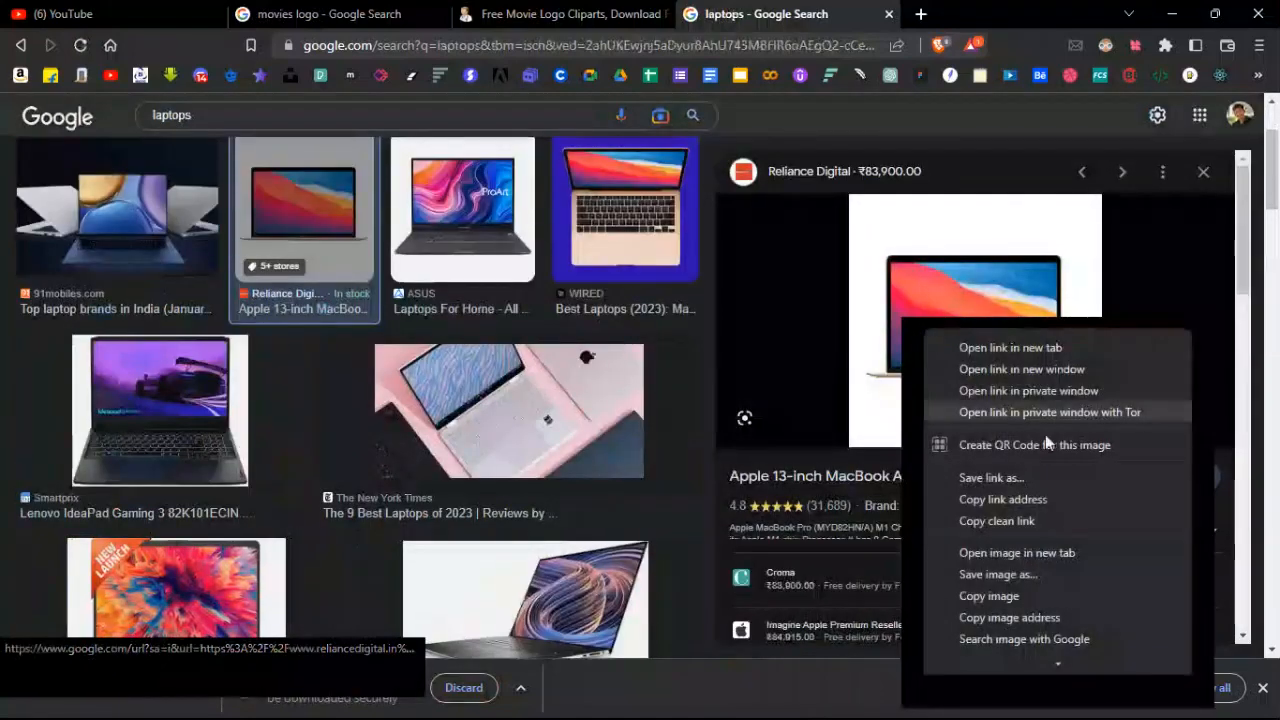
left_click(1107, 582)
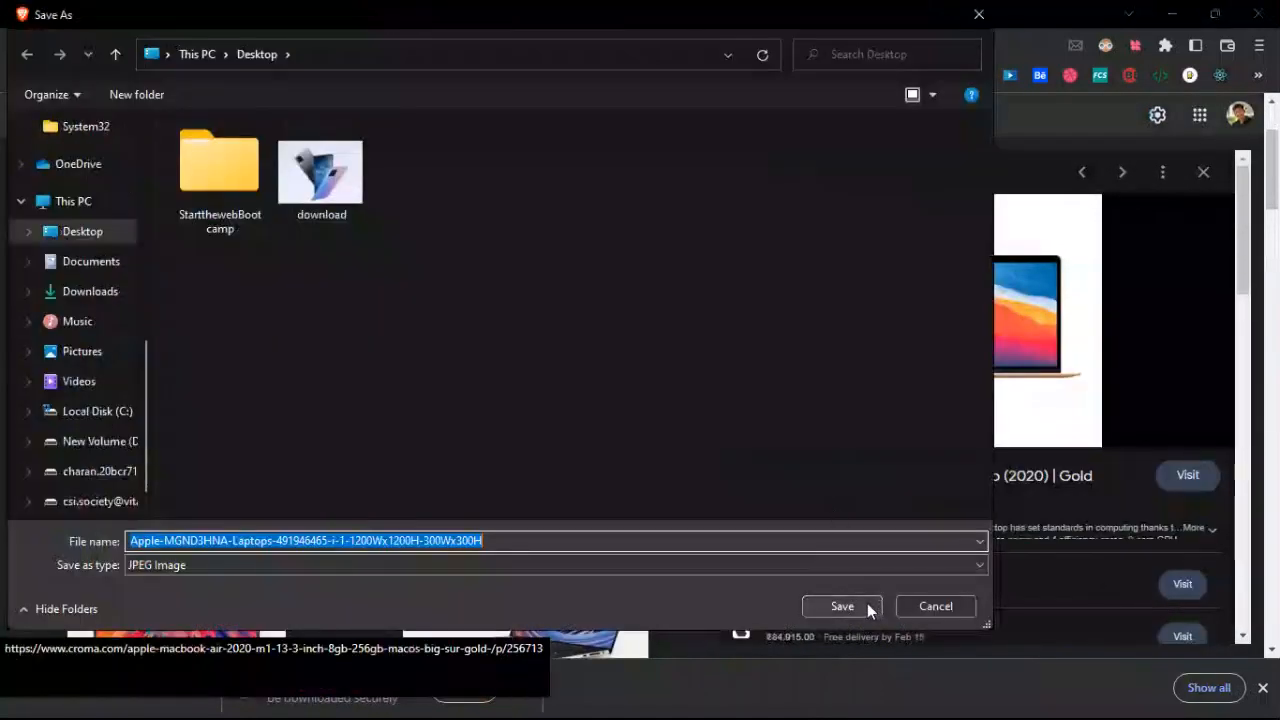
left_click(842, 606)
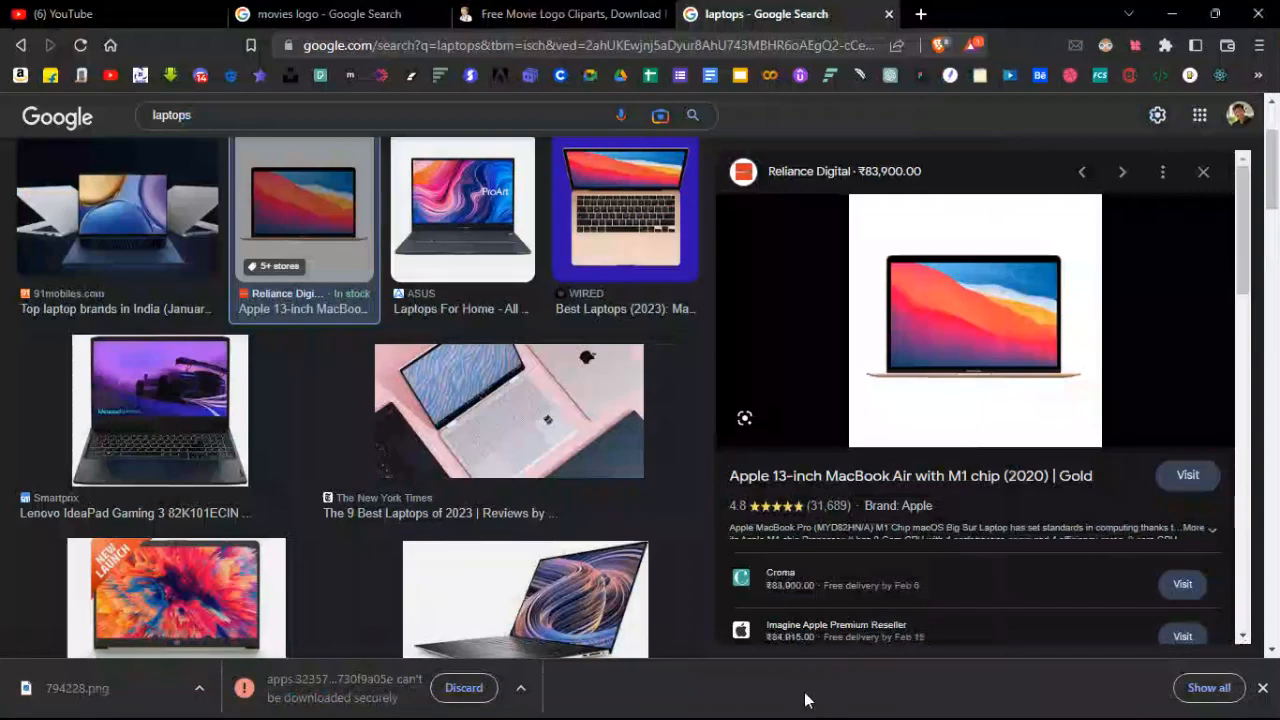
scroll(366, 150, "up", 2)
left_click_drag(320, 128, 4, 145)
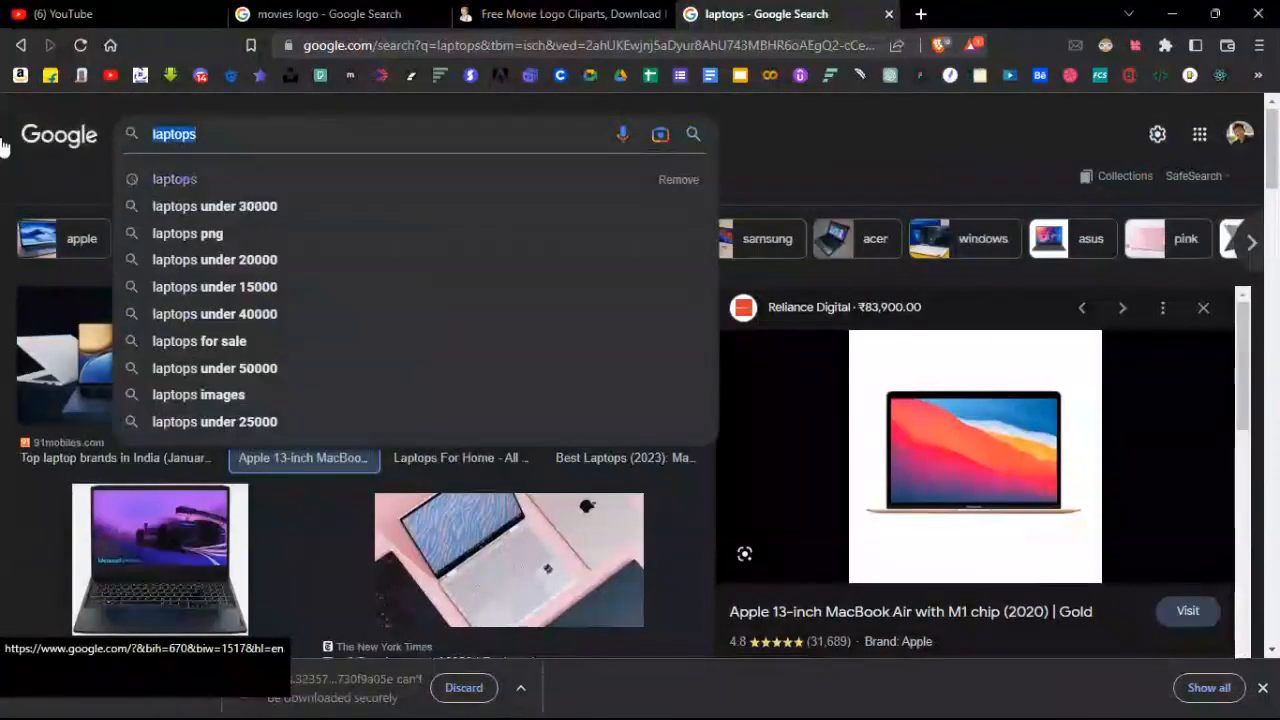
Search Google Images for 'train logo' and preview the yellow Auckland transport logo.
type("train logo")
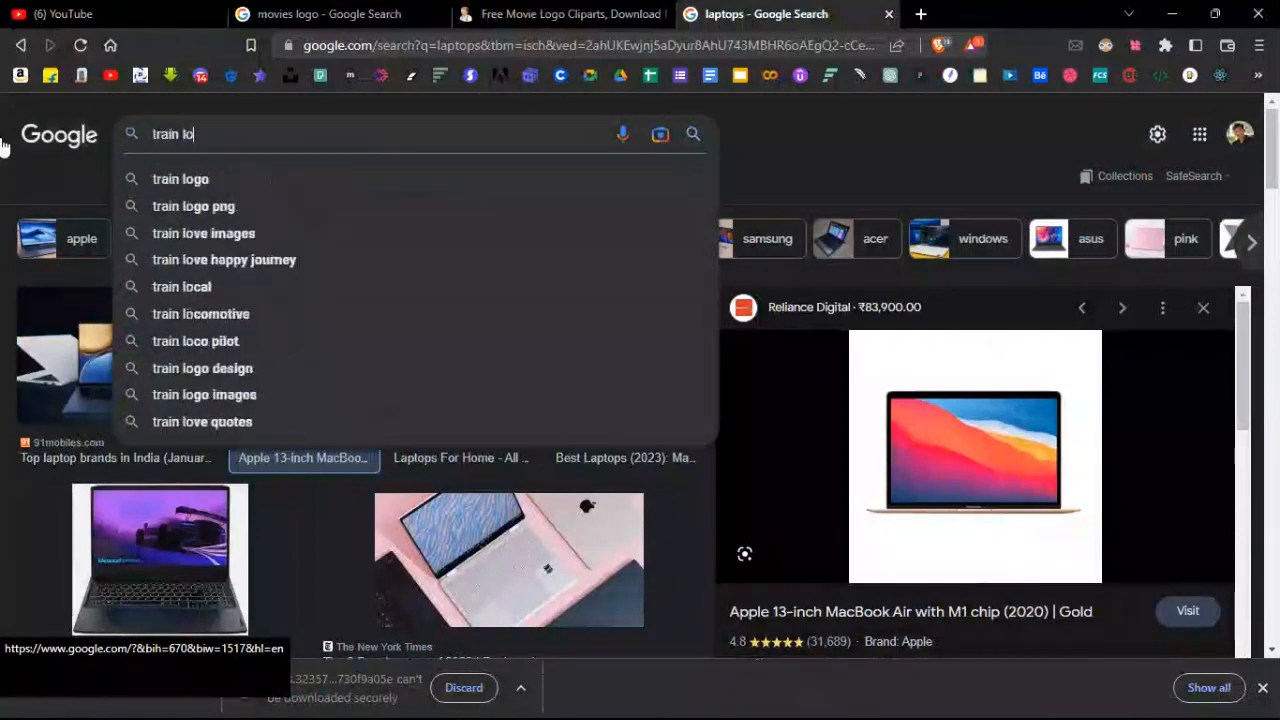
key("Return")
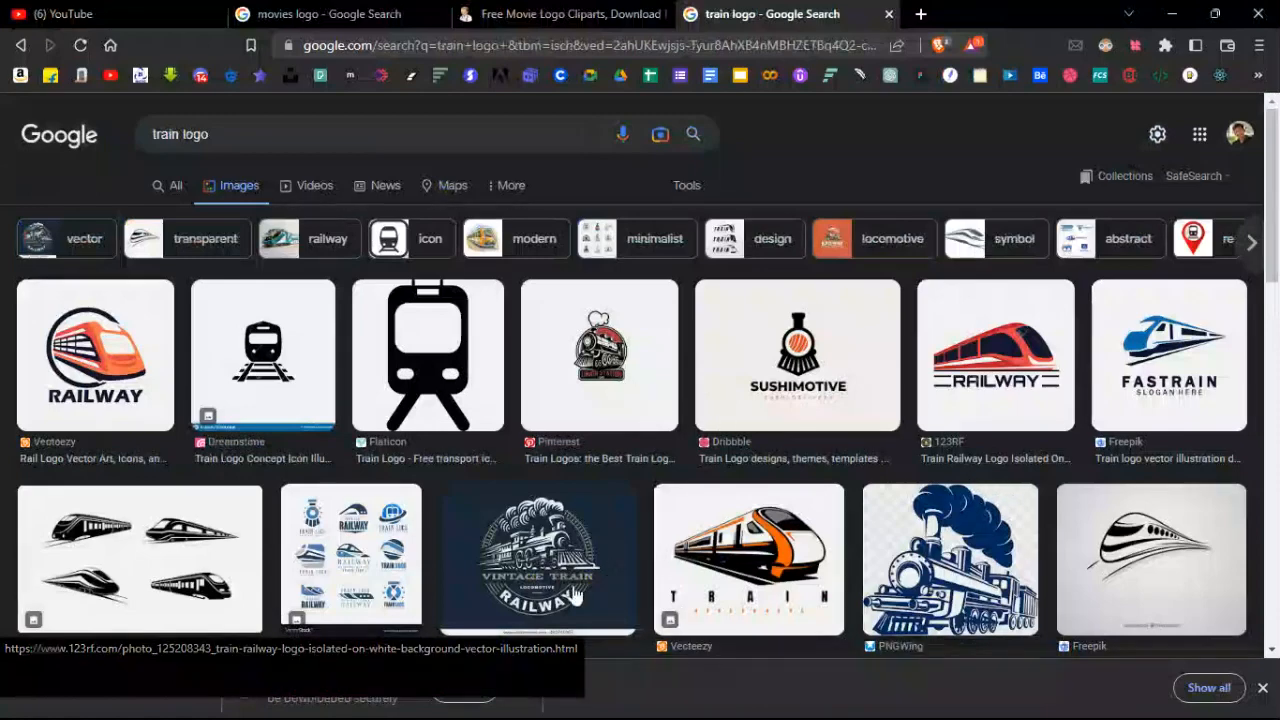
scroll(1033, 543, "down", 1)
scroll(1033, 543, "down", 4)
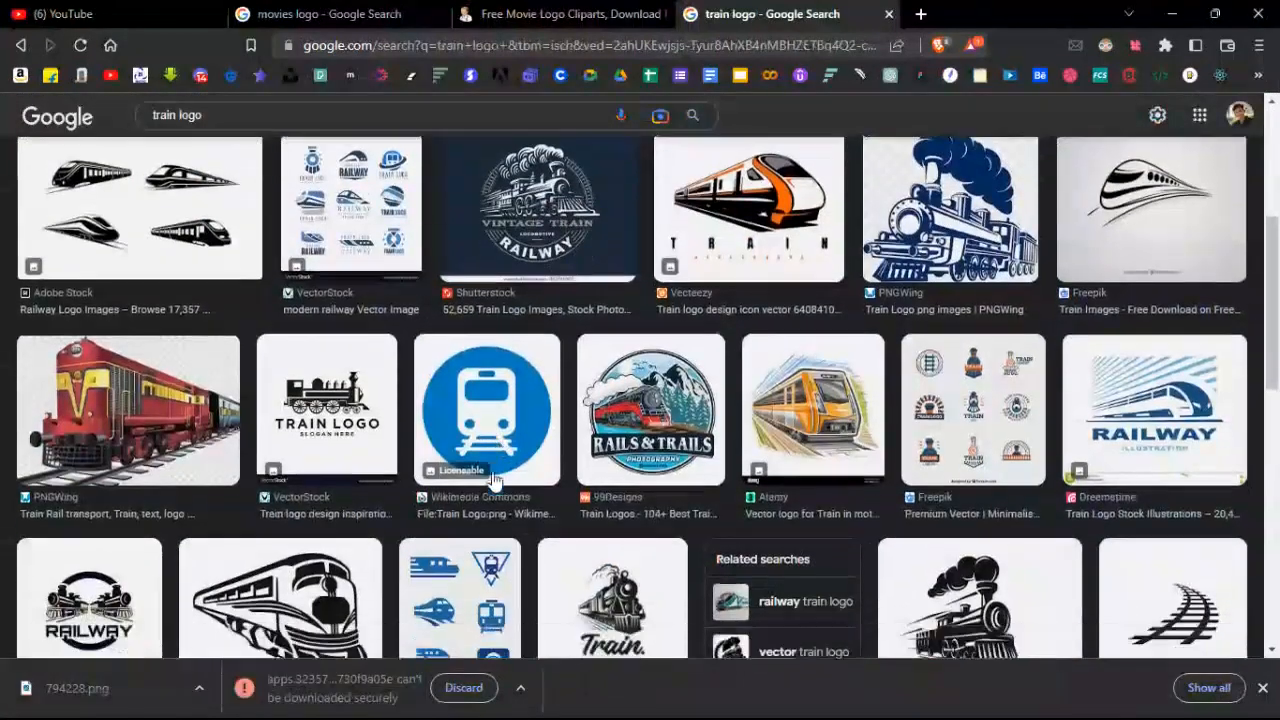
scroll(459, 456, "down", 1)
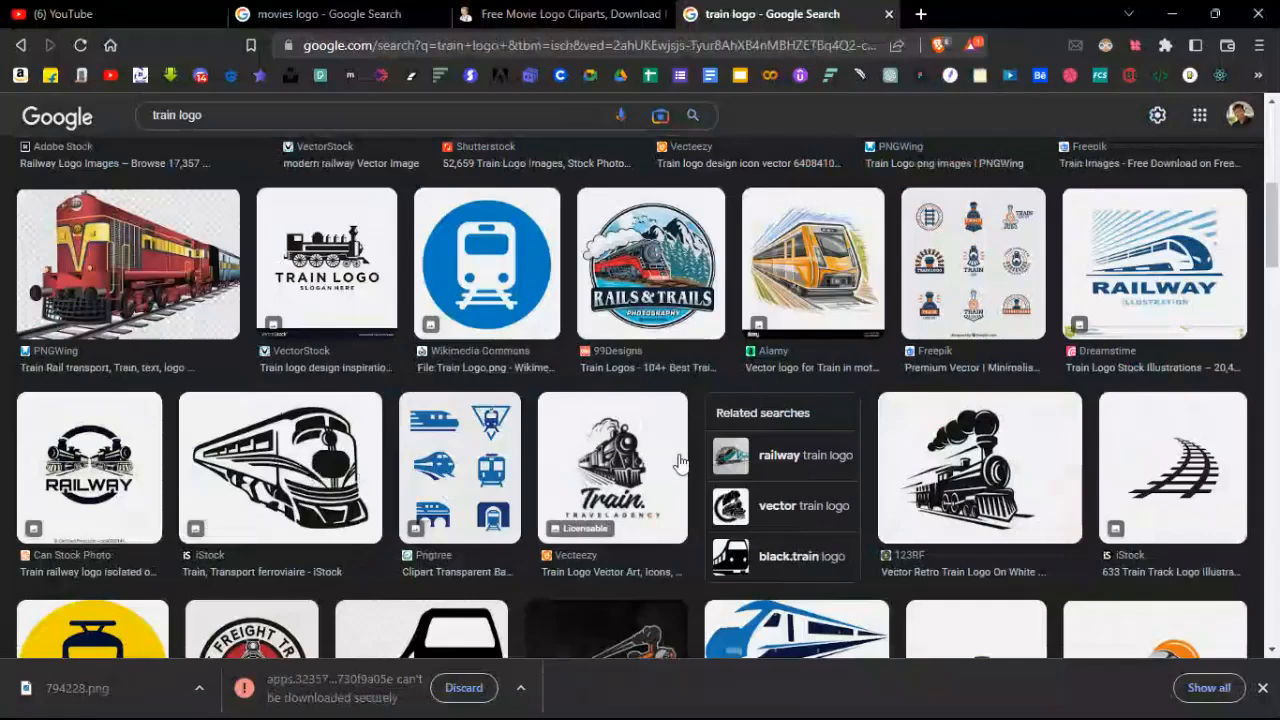
left_click(844, 282)
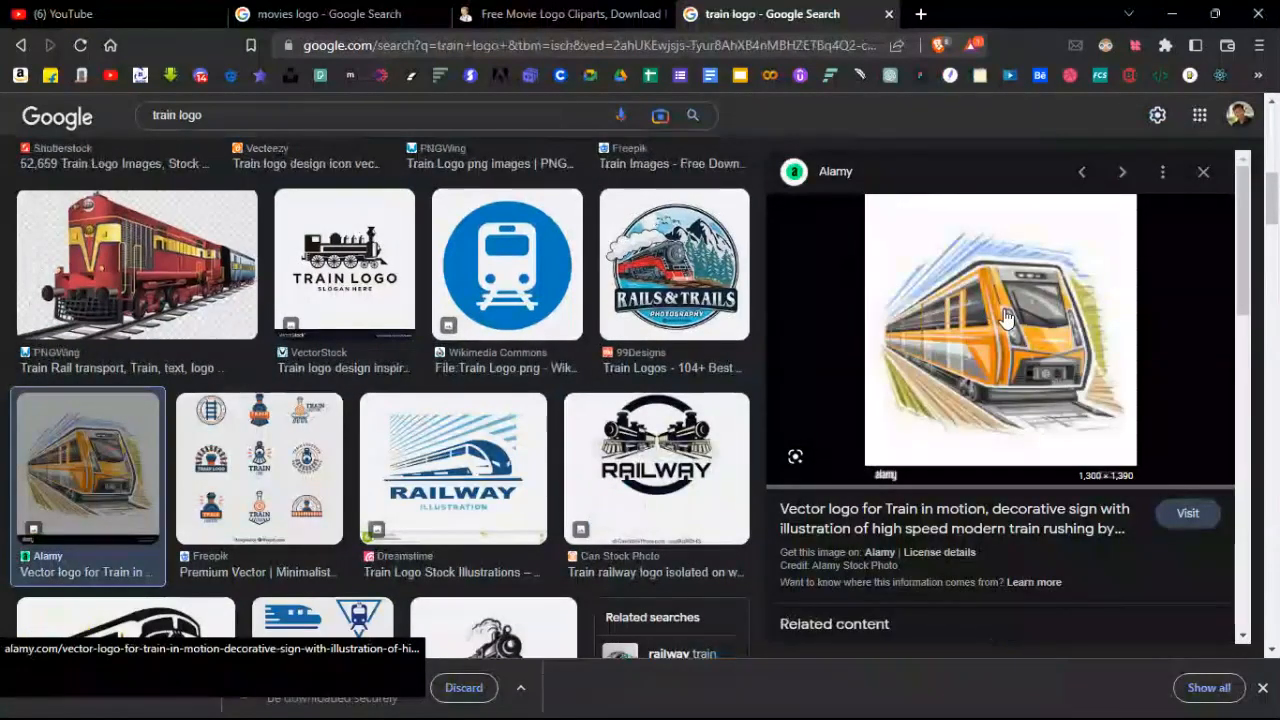
scroll(1005, 318, "down", 6)
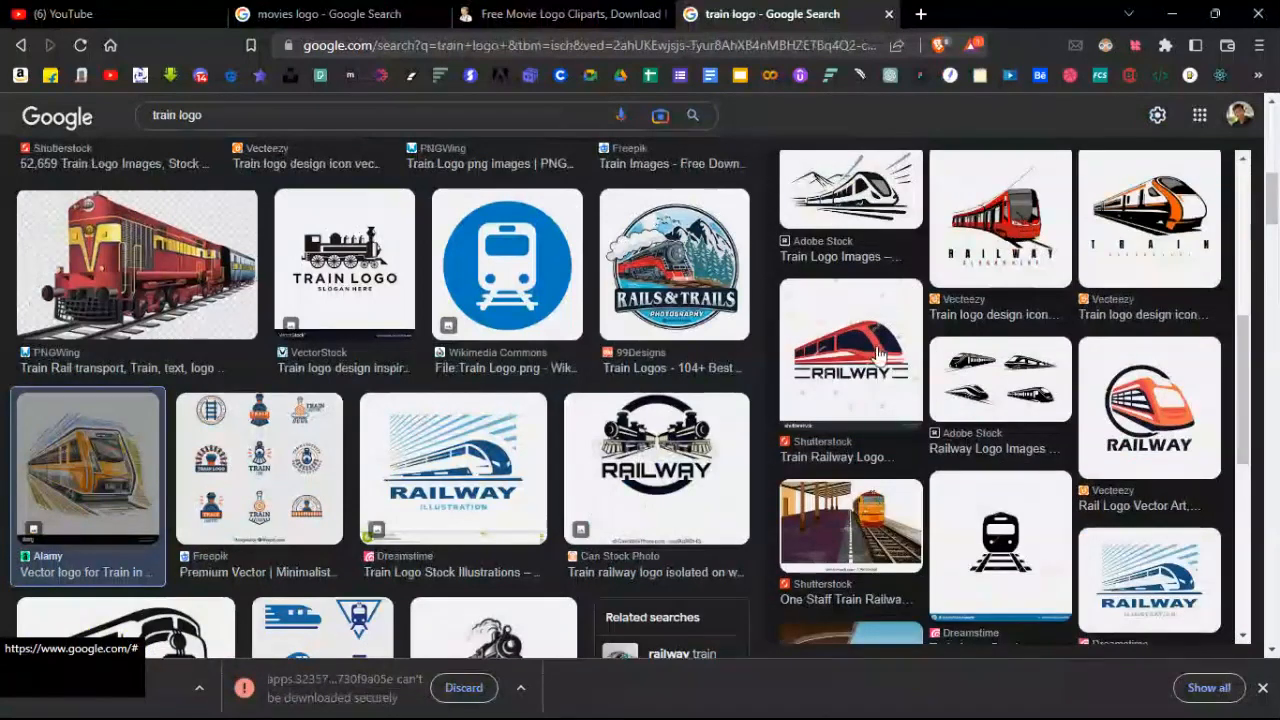
scroll(877, 352, "down", 3)
scroll(549, 397, "down", 4)
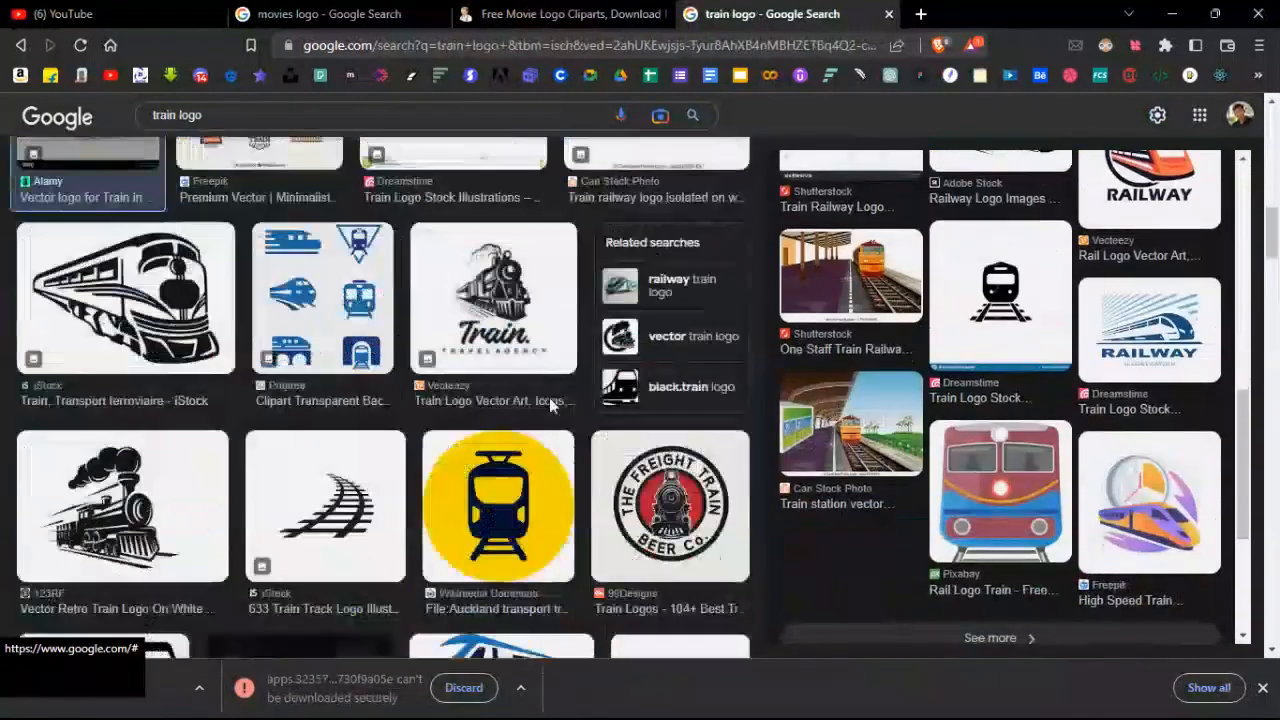
left_click(503, 510)
right_click(958, 275)
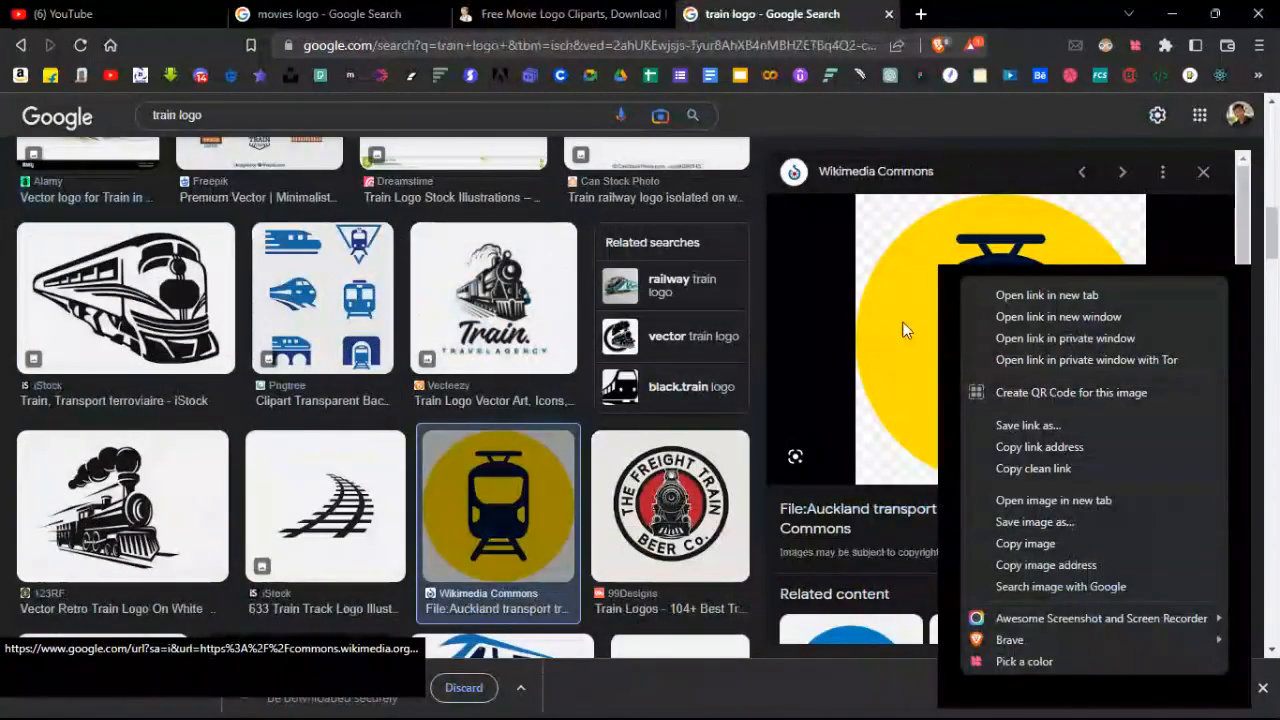
scroll(905, 330, "down", 3)
scroll(1064, 362, "up", 2)
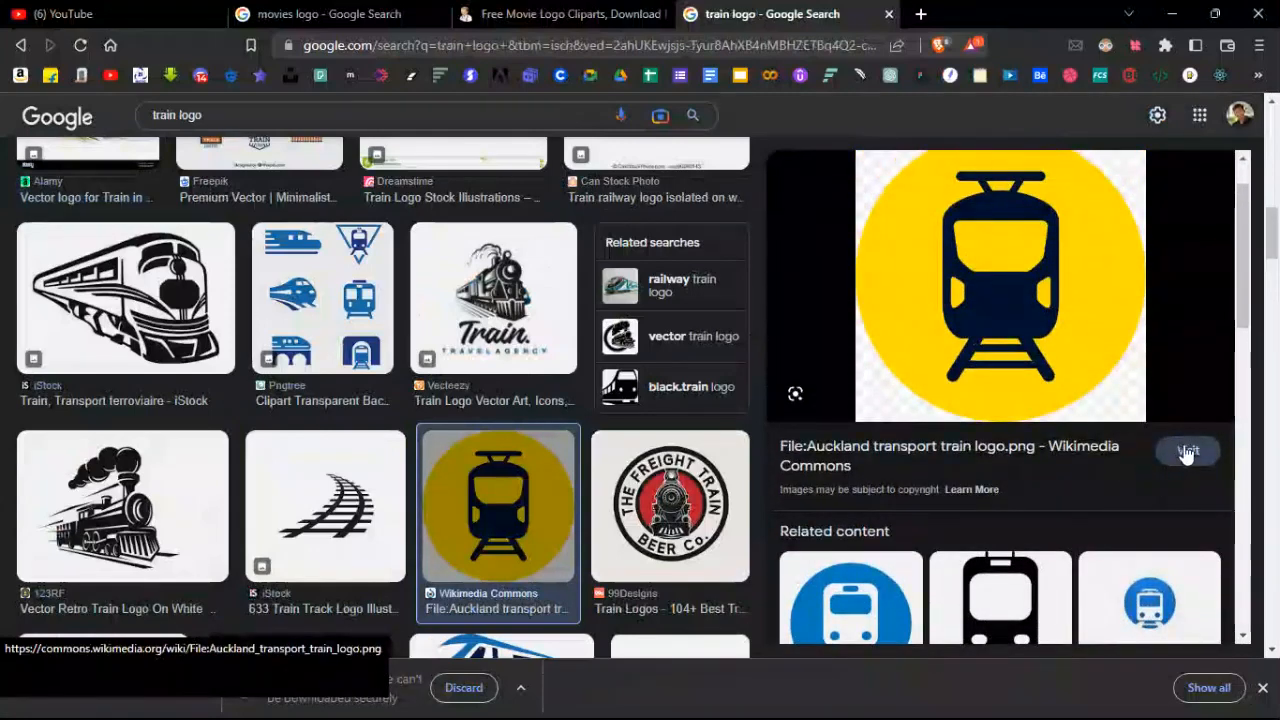
Open the logo's Wikimedia Commons page and save the full-size logo as a PNG.
left_click(1187, 453)
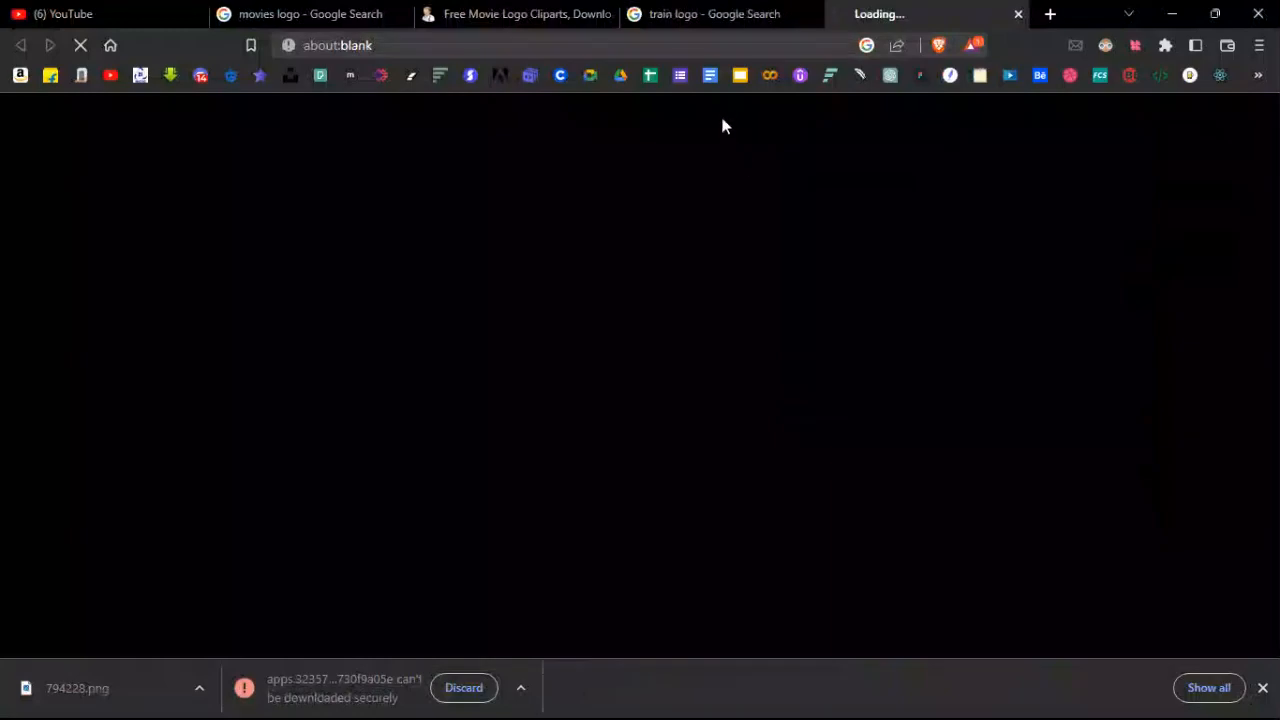
scroll(450, 346, "down", 3)
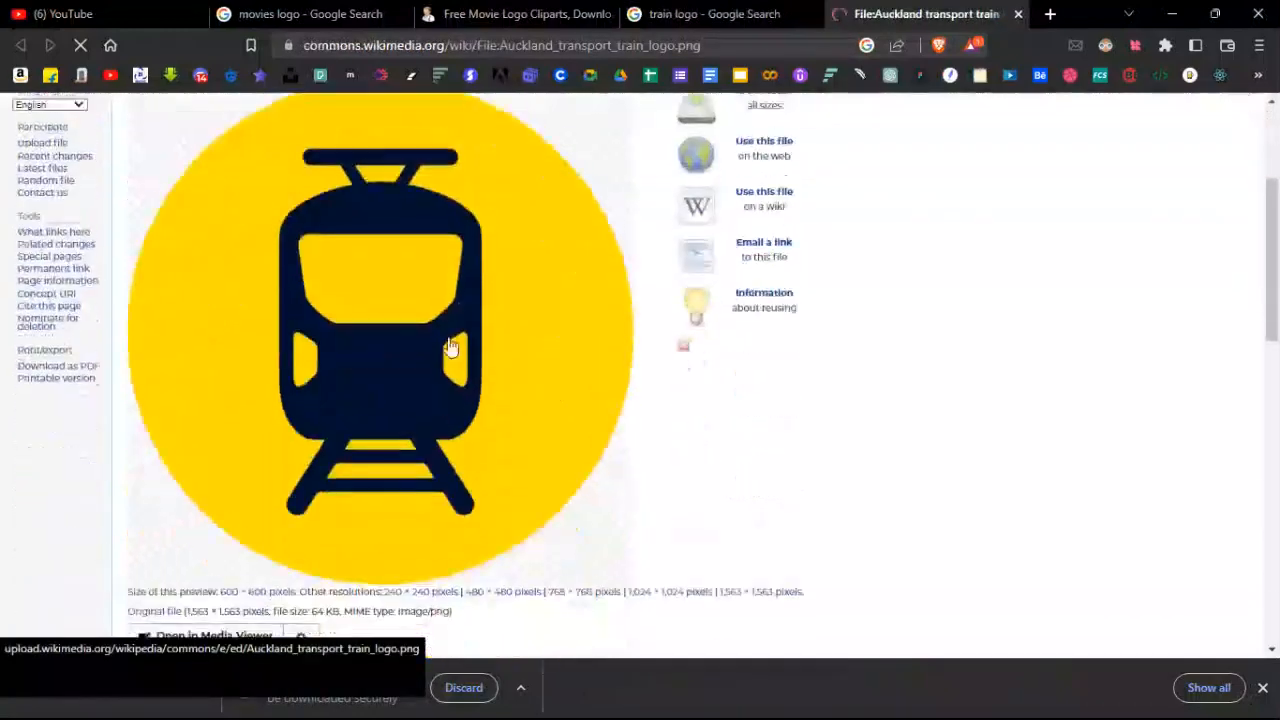
right_click(378, 275)
key("Escape")
scroll(320, 300, "down", 2)
right_click(340, 236)
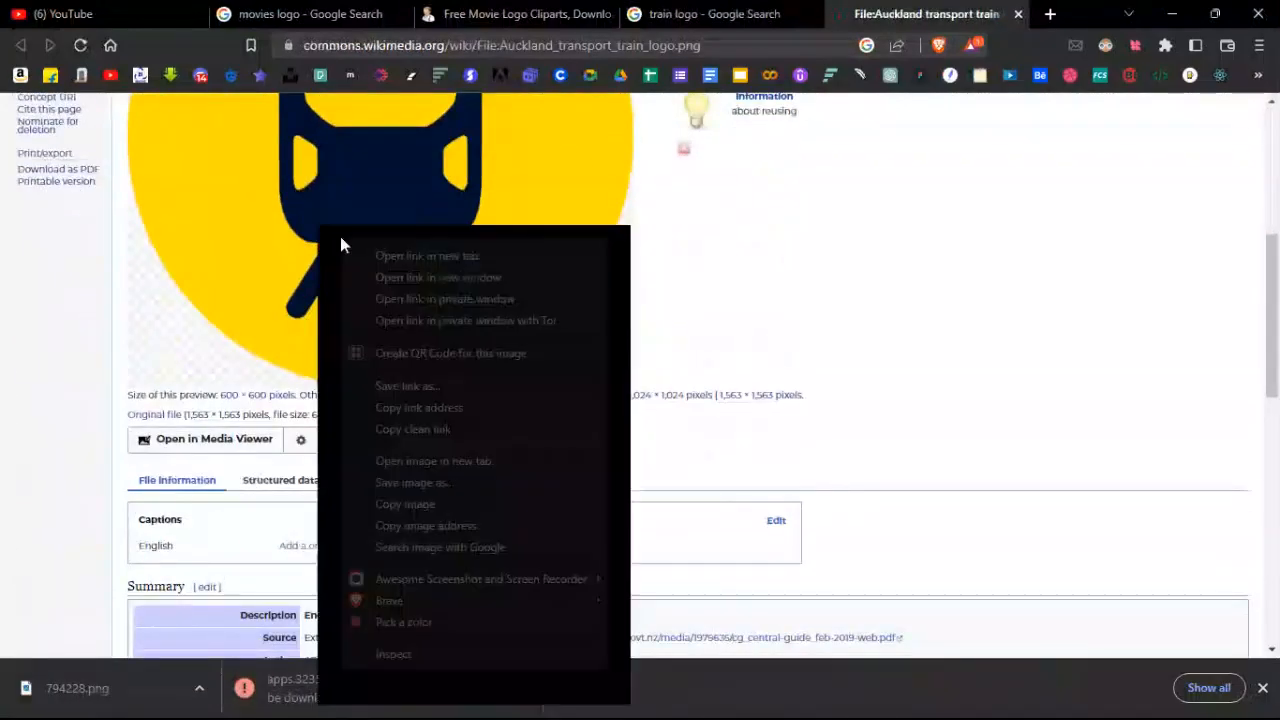
left_click(467, 484)
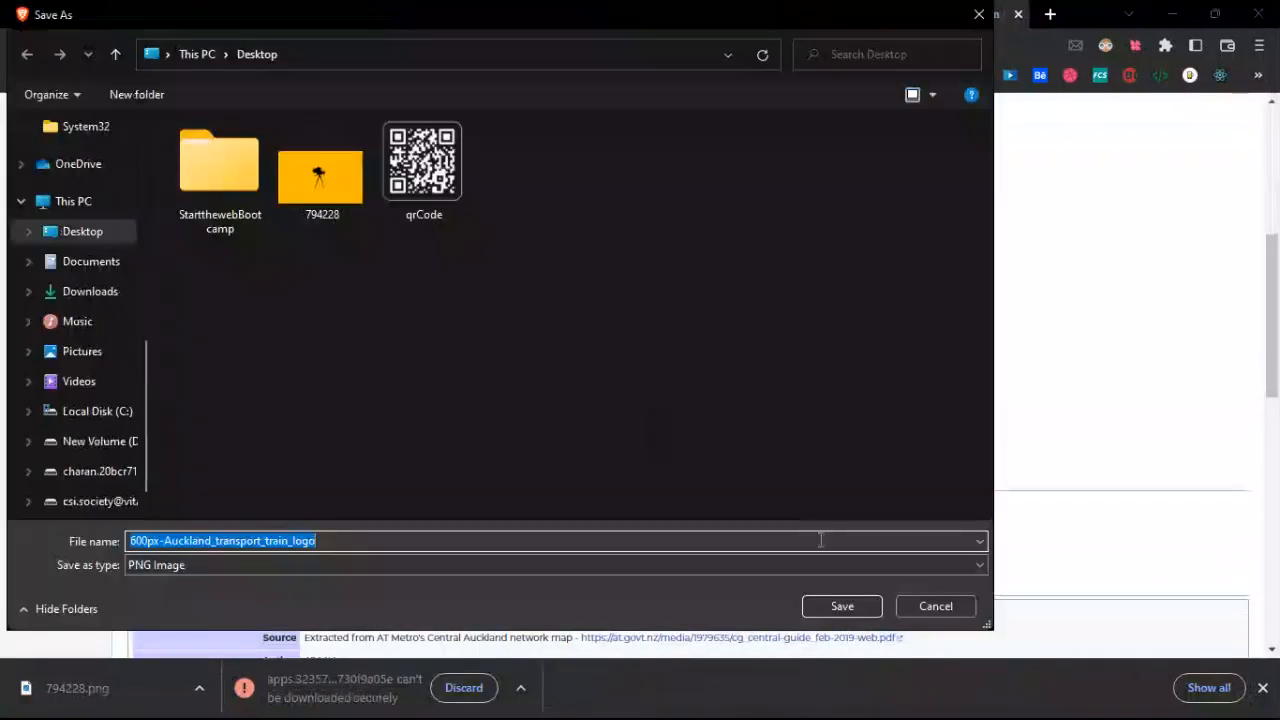
left_click(850, 607)
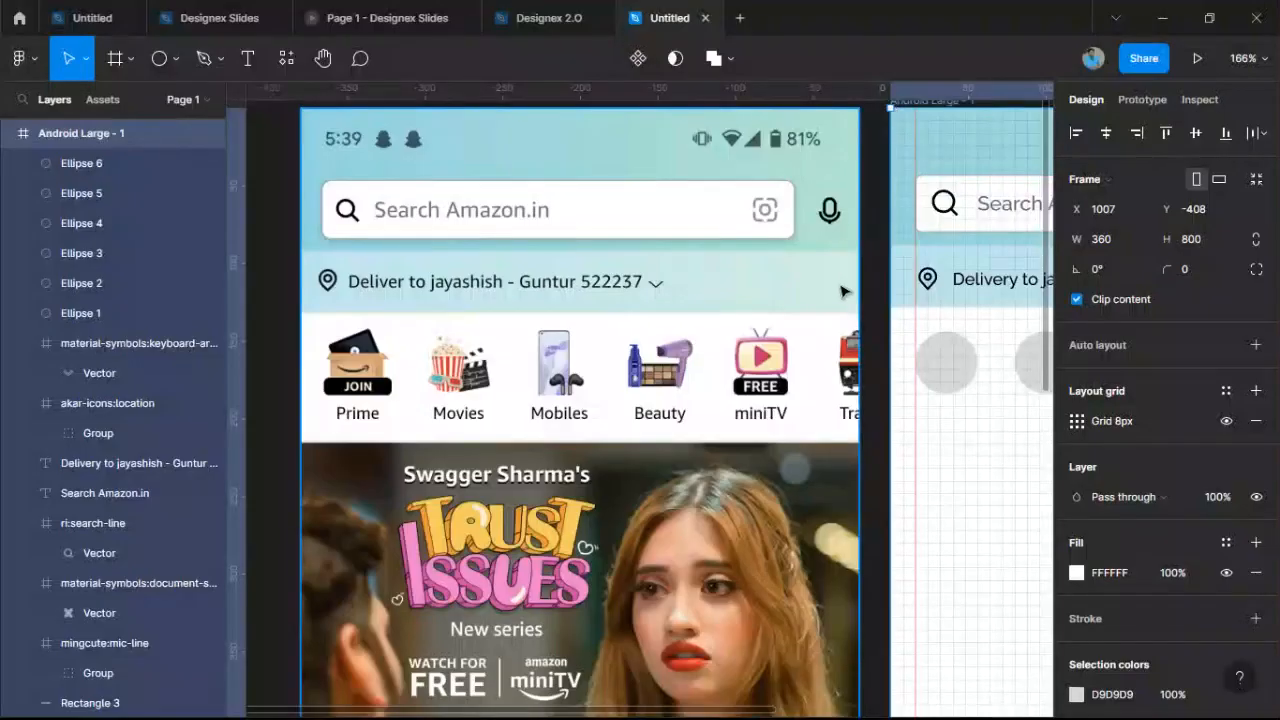
Select Ellipse 1 and bring up the shape tool's Place image/video option.
scroll(640, 400, "right", 5)
left_click(760, 390)
scroll(762, 392, "up", 4)
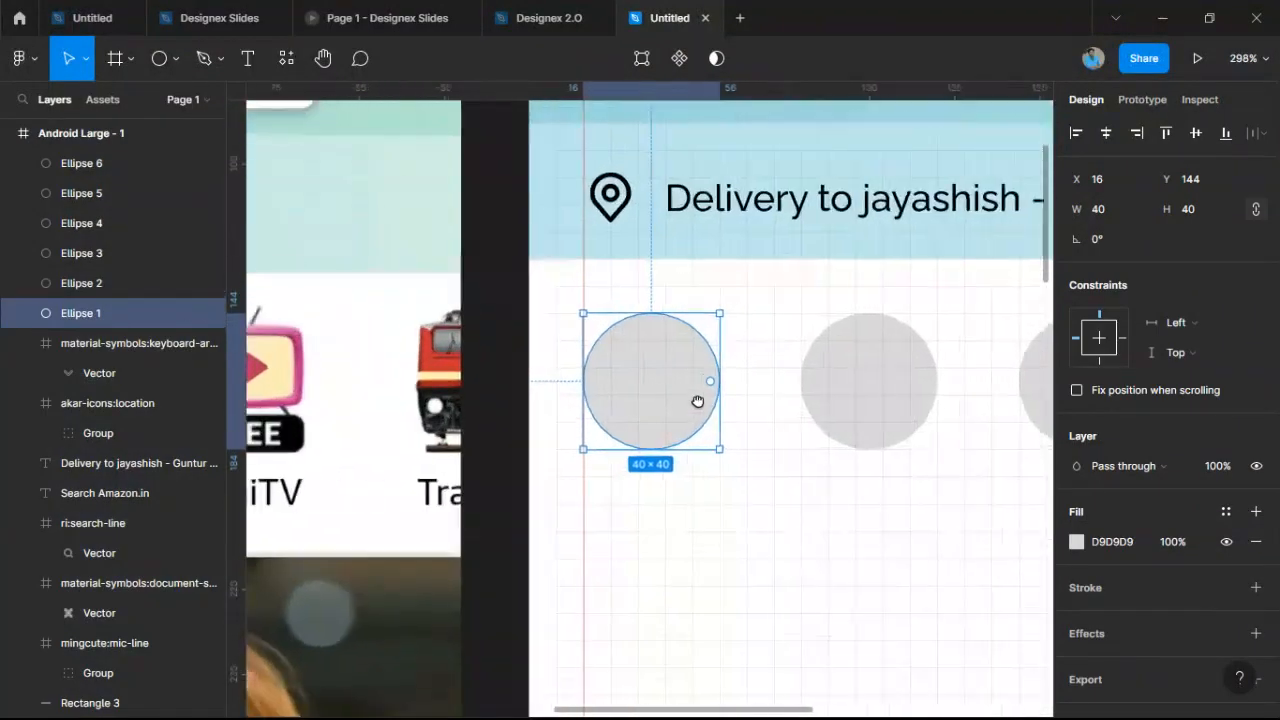
left_click(179, 60)
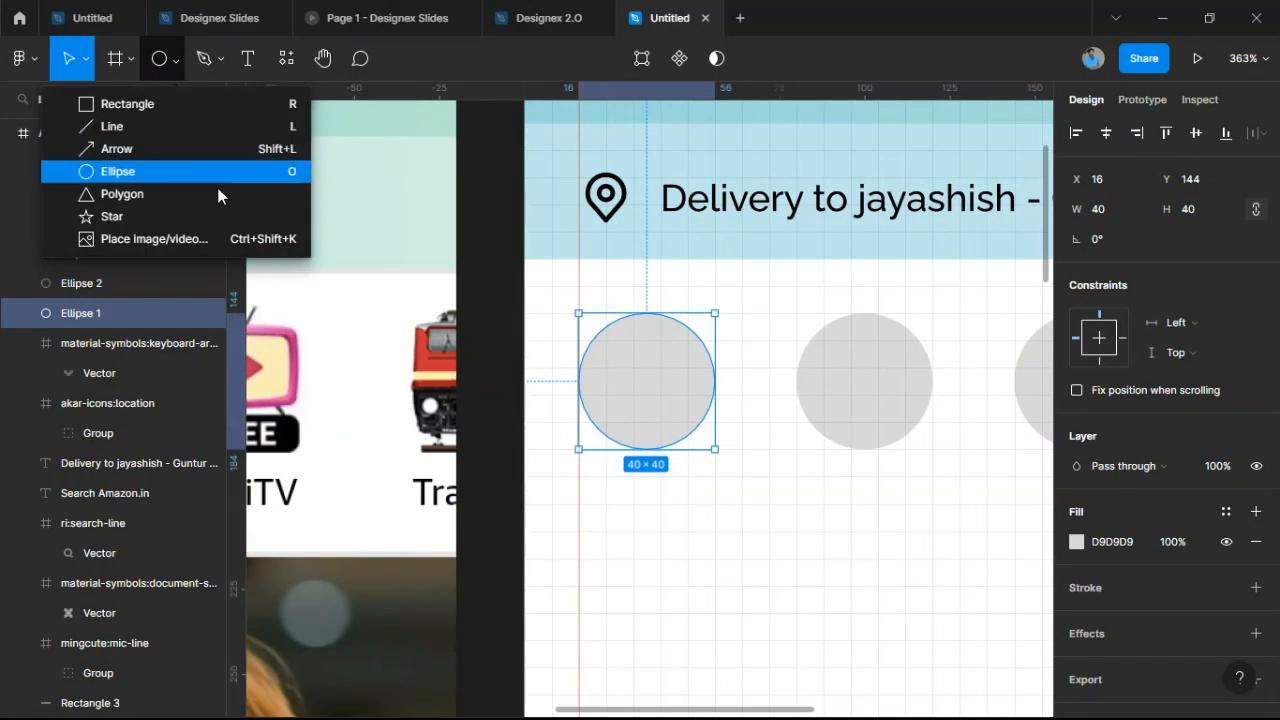
left_click(718, 495)
left_click(659, 418)
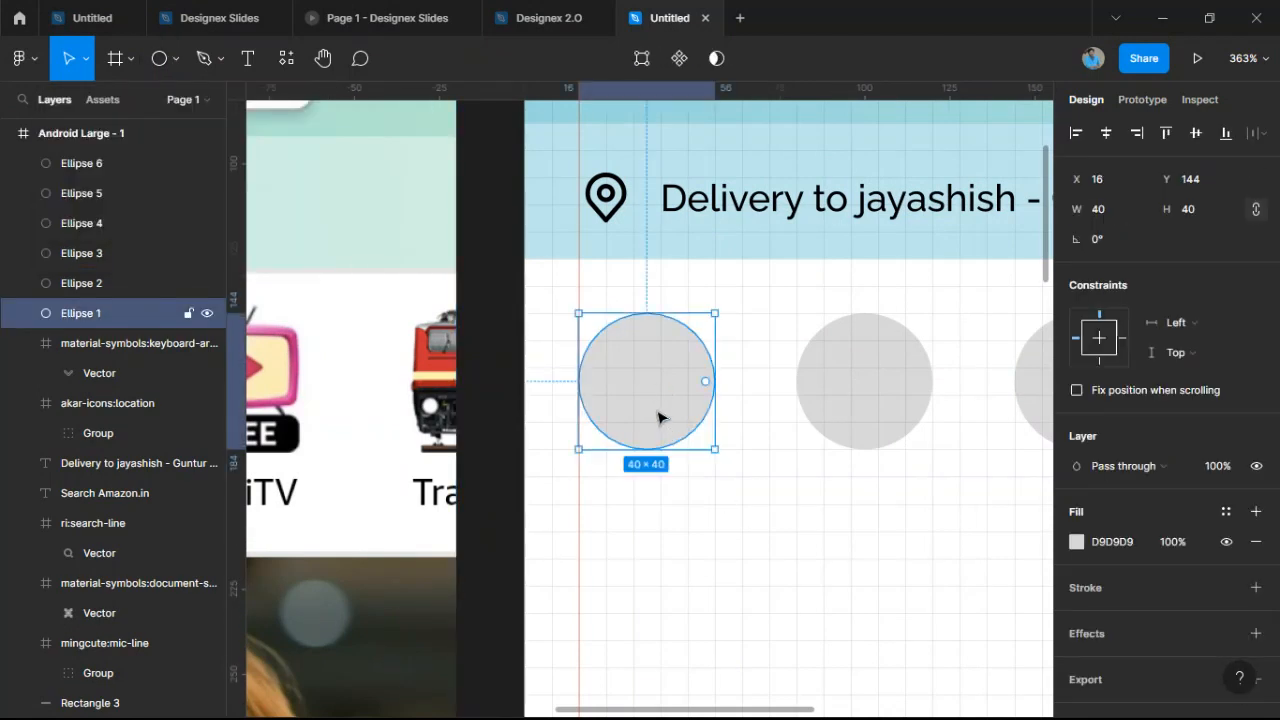
left_click(176, 62)
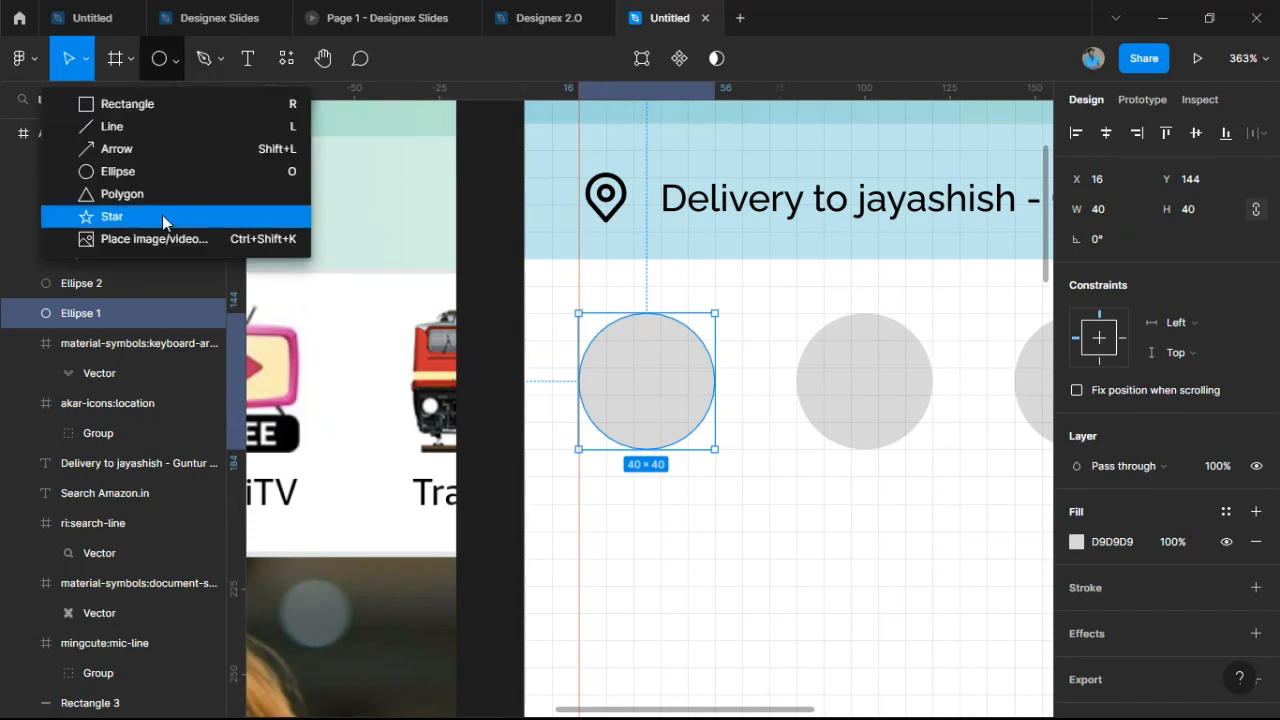
left_click(174, 59)
left_click(174, 59)
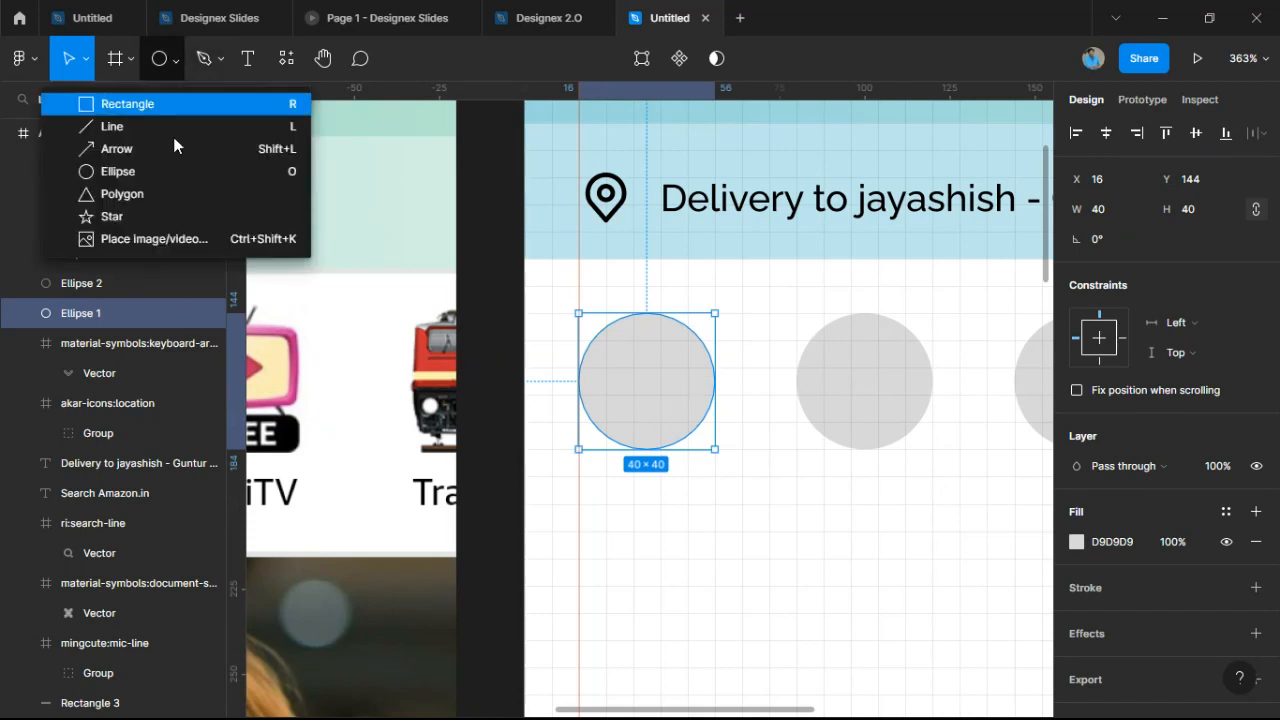
Look through the Downloads and Desktop folders for an image, then close the file picker unused.
left_click(179, 241)
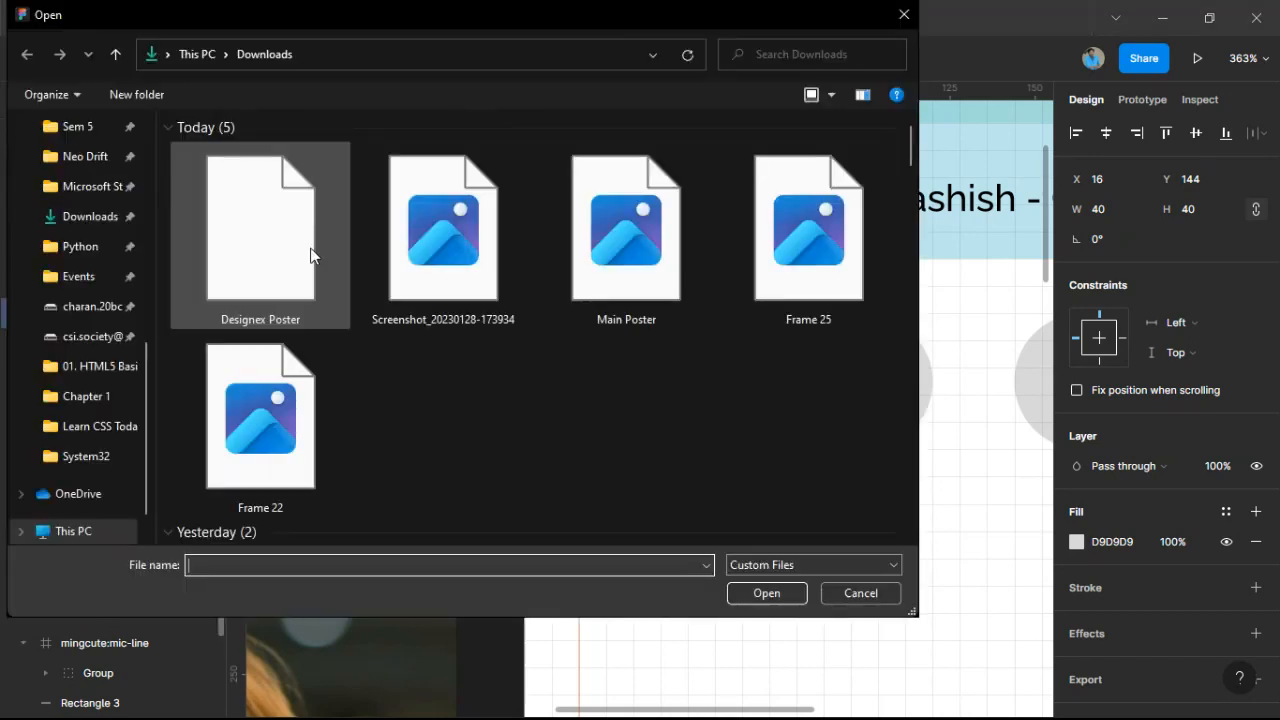
scroll(518, 276, "down", 5)
scroll(518, 277, "up", 5)
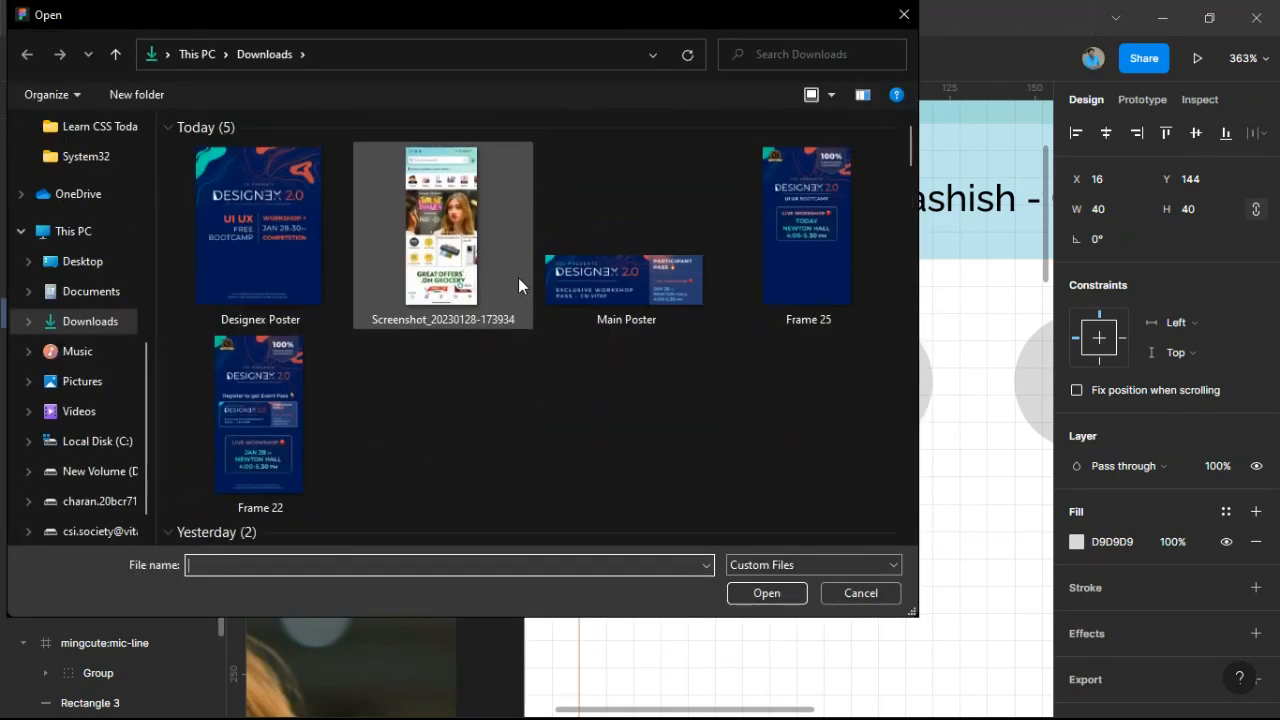
scroll(522, 294, "down", 3)
scroll(523, 294, "up", 3)
left_click(86, 328)
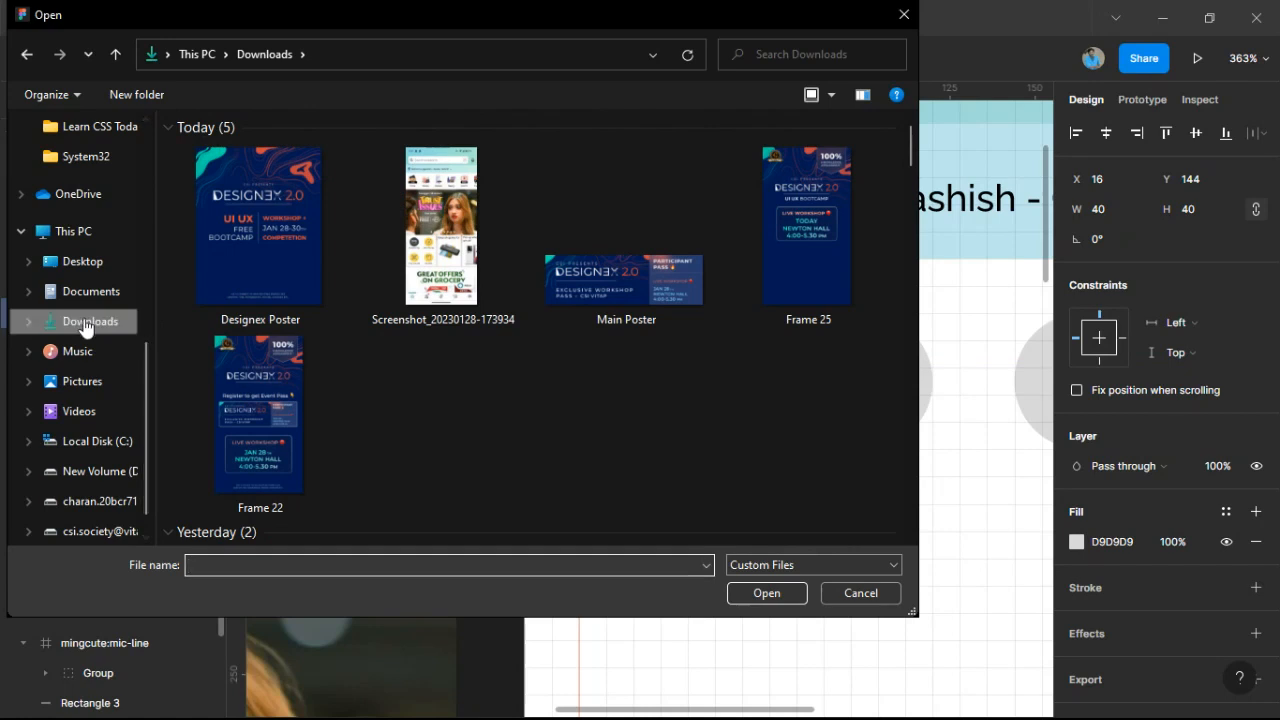
left_click(902, 15)
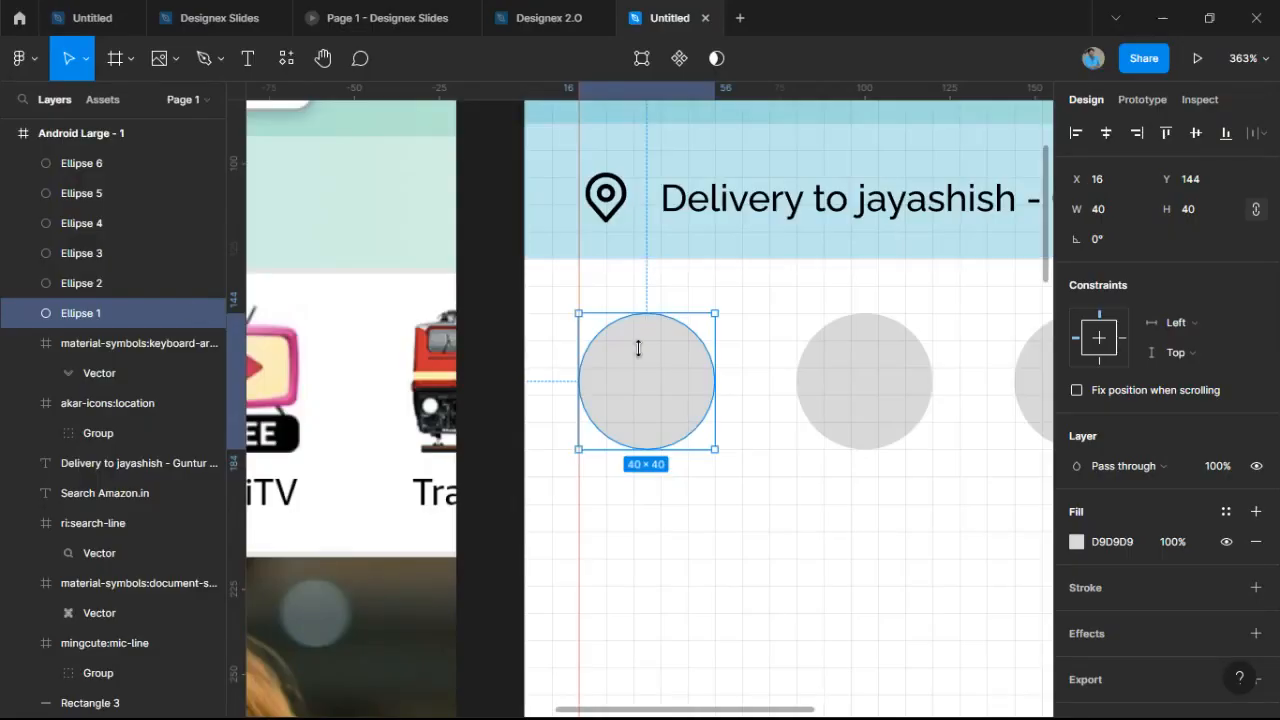
left_click(163, 58)
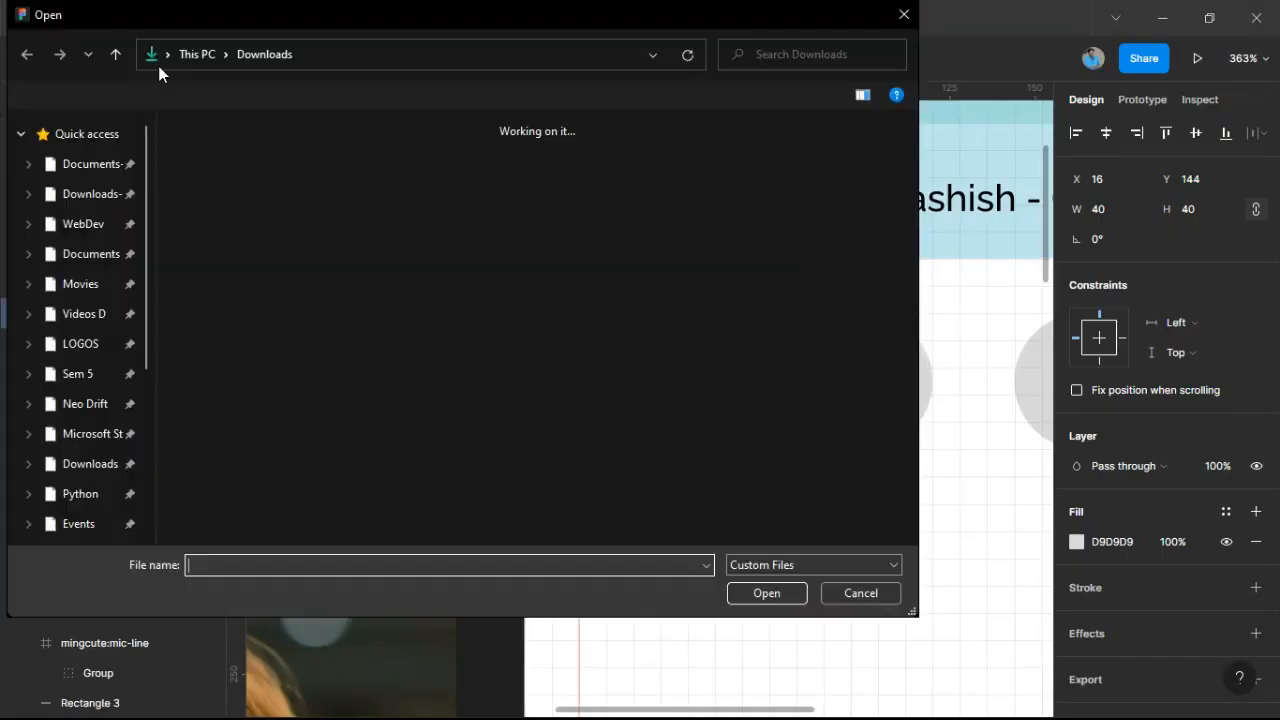
left_click(60, 260)
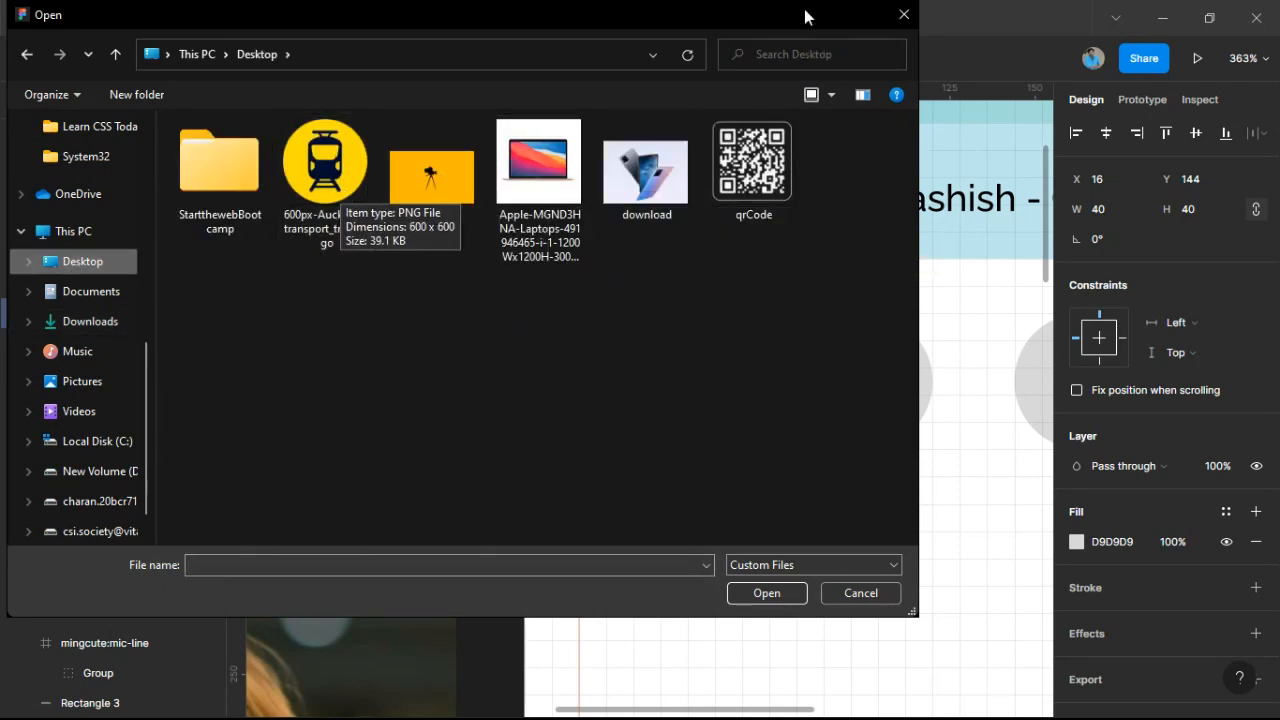
left_click(901, 16)
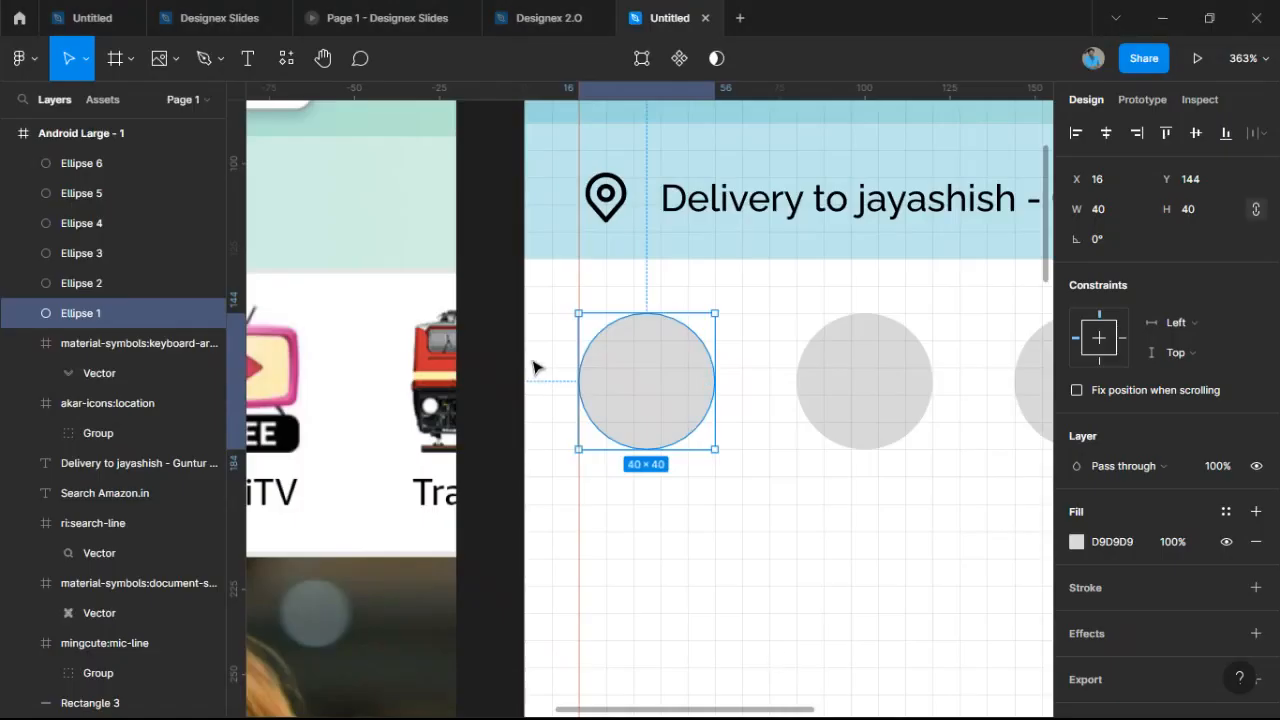
Paste the Prime Video logo into Ellipse 1 as its image fill.
key("ctrl+v")
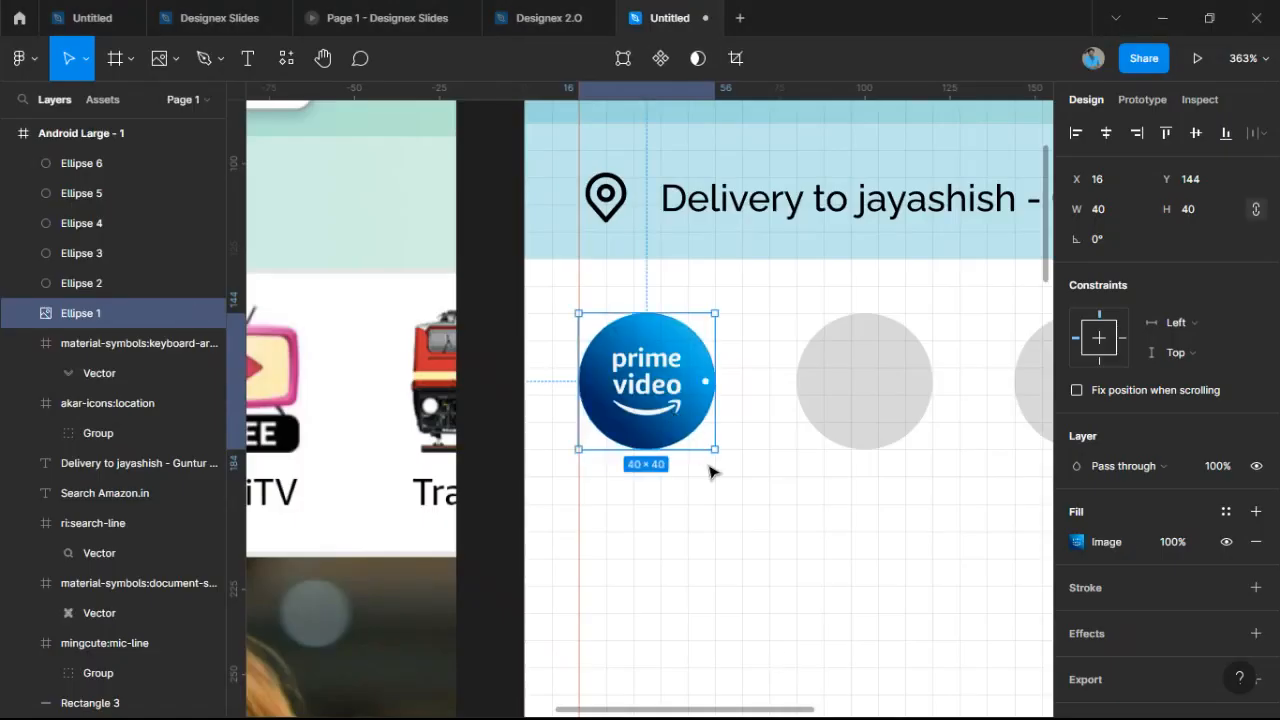
left_click(722, 484)
scroll(688, 400, "up", 2)
scroll(688, 400, "up", 1)
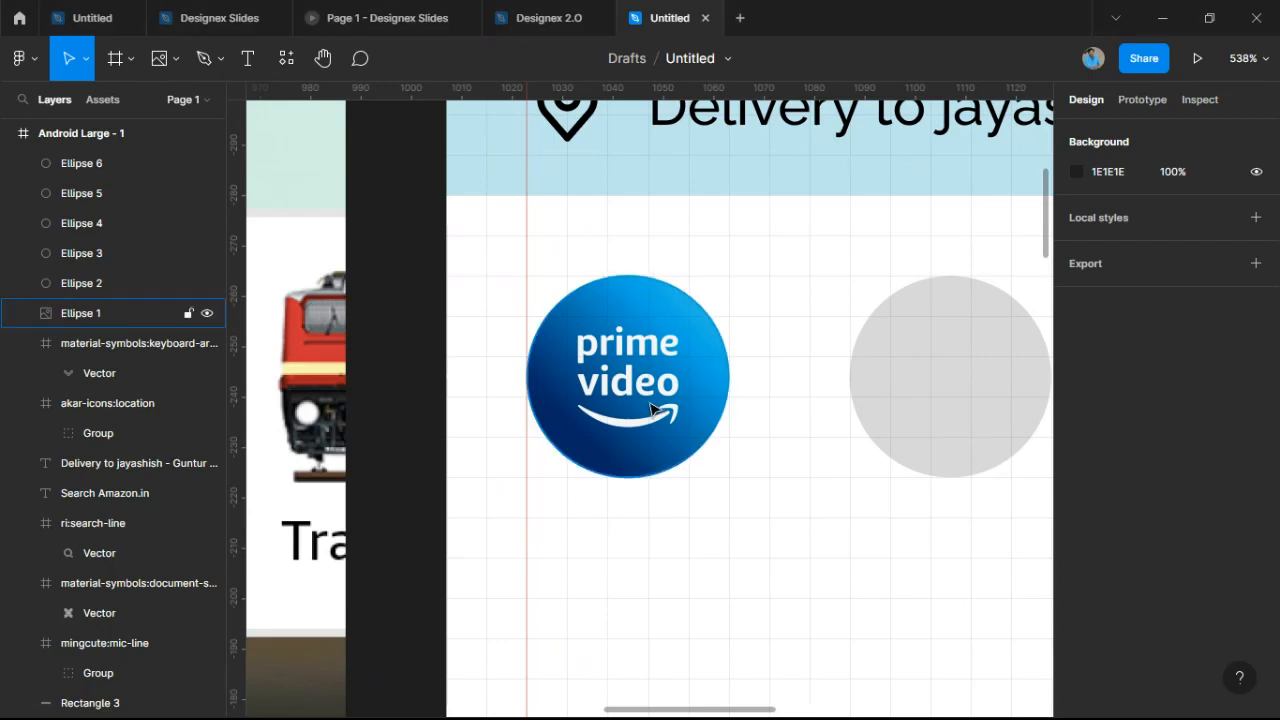
scroll(651, 408, "down", 5)
Fill the second circle with the Vivo phones image from the Desktop.
left_click(753, 400)
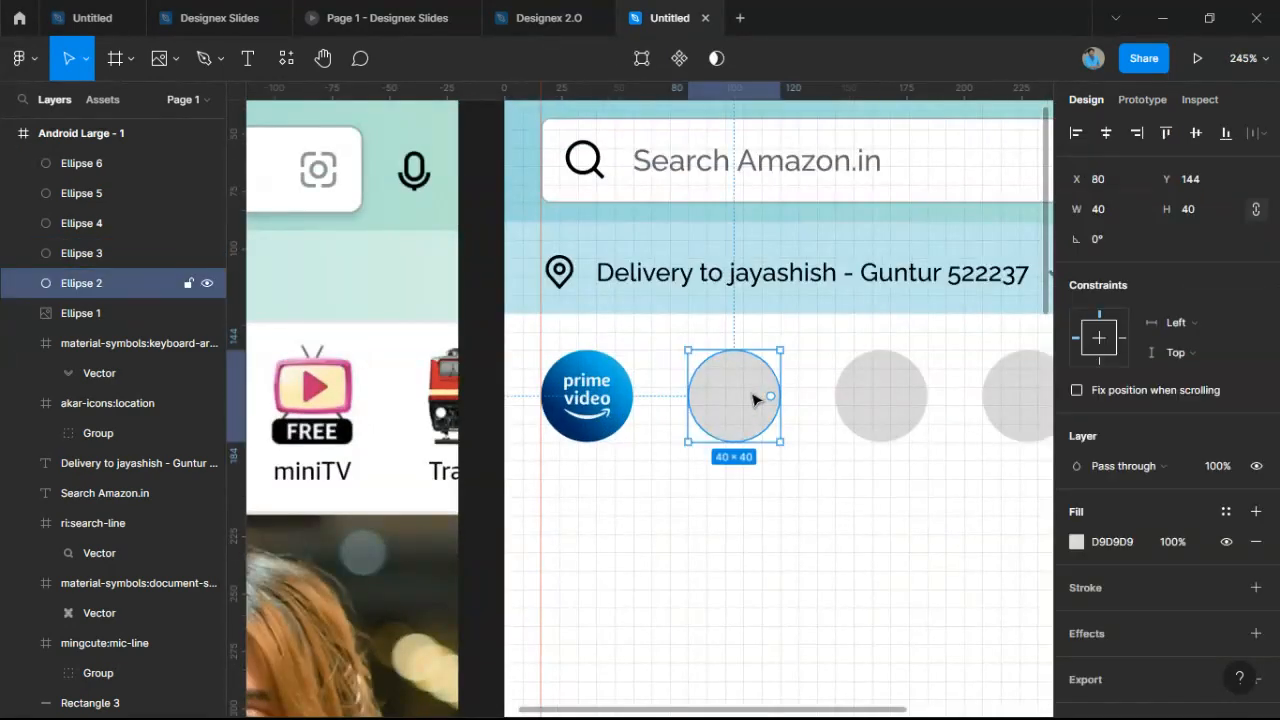
scroll(753, 400, "up", 5)
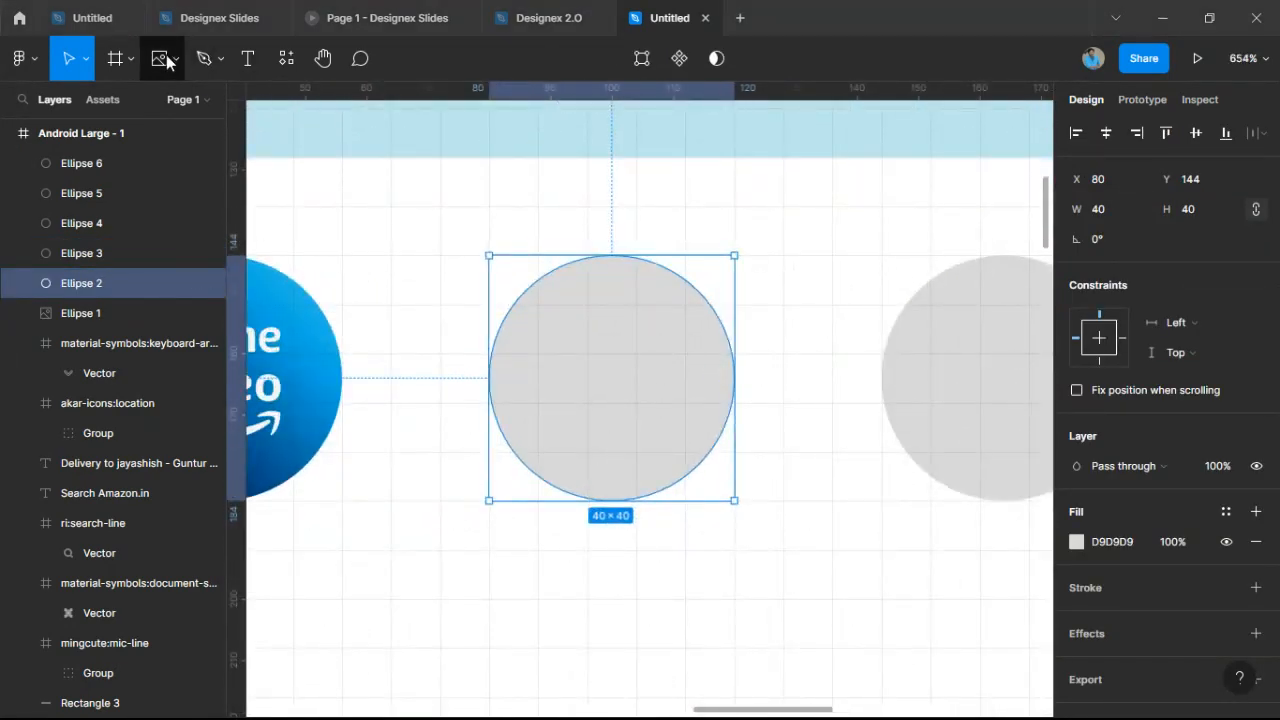
left_click(166, 61)
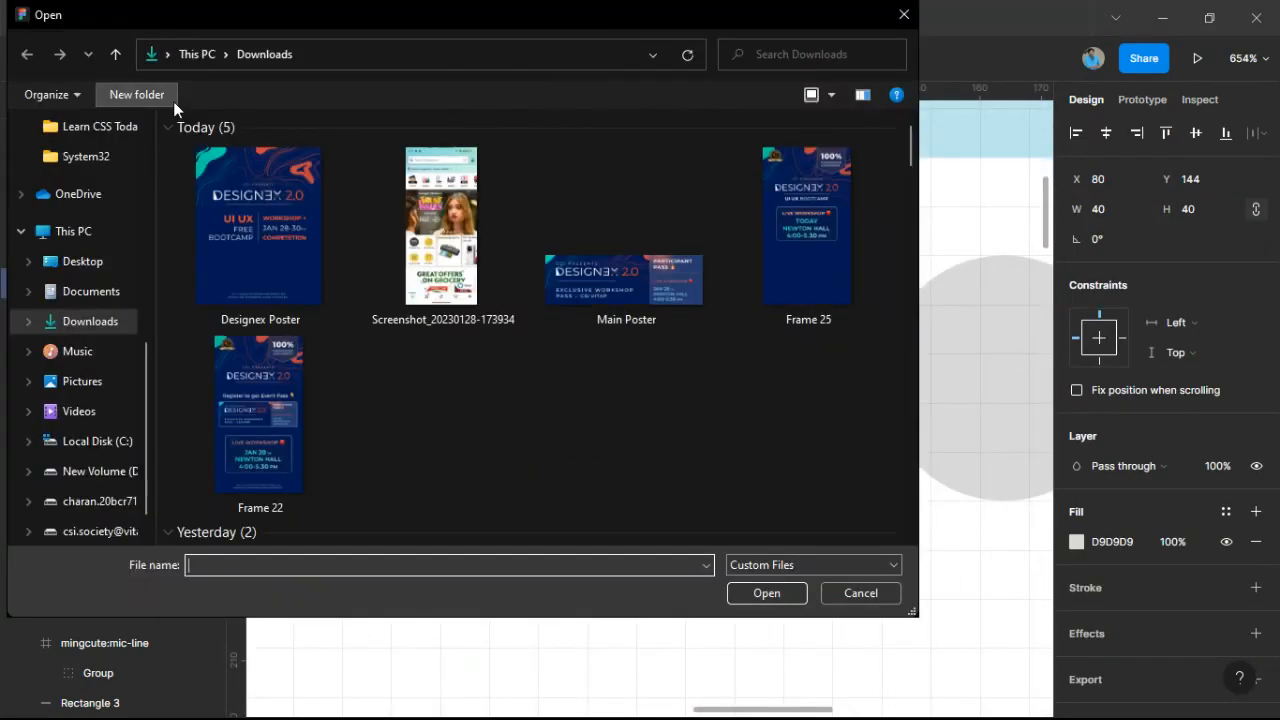
left_click(82, 261)
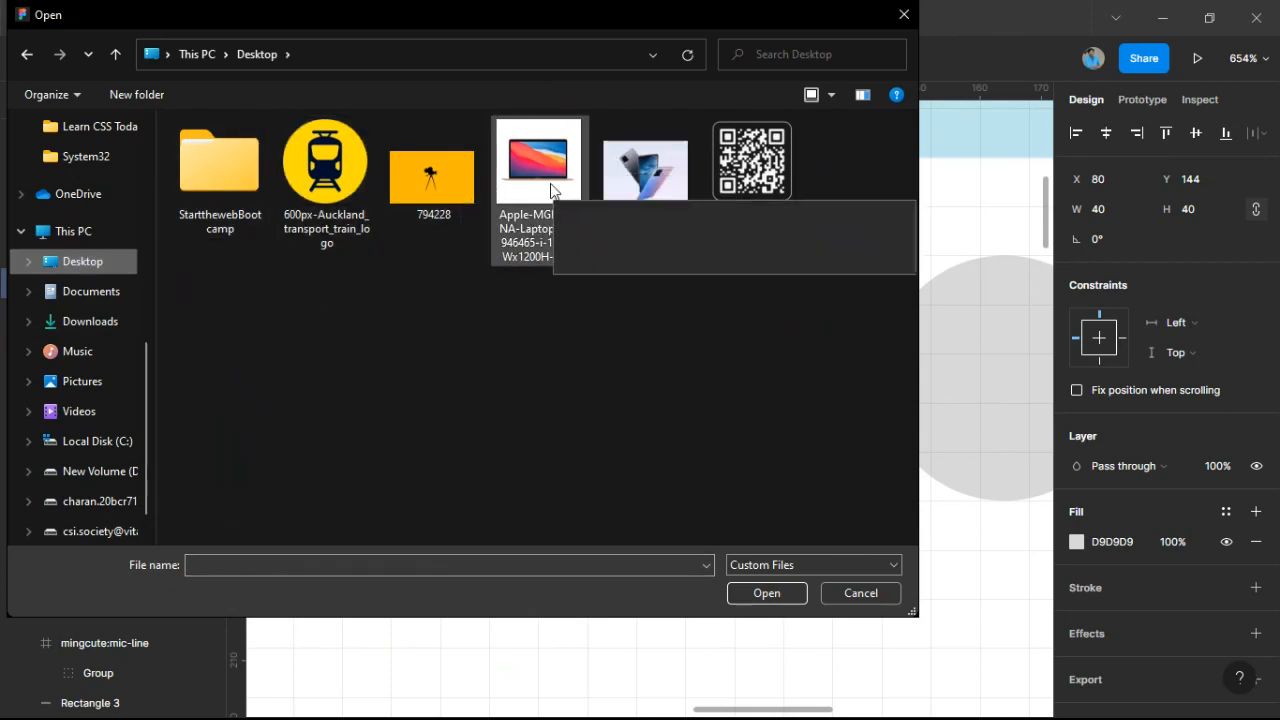
double_click(645, 168)
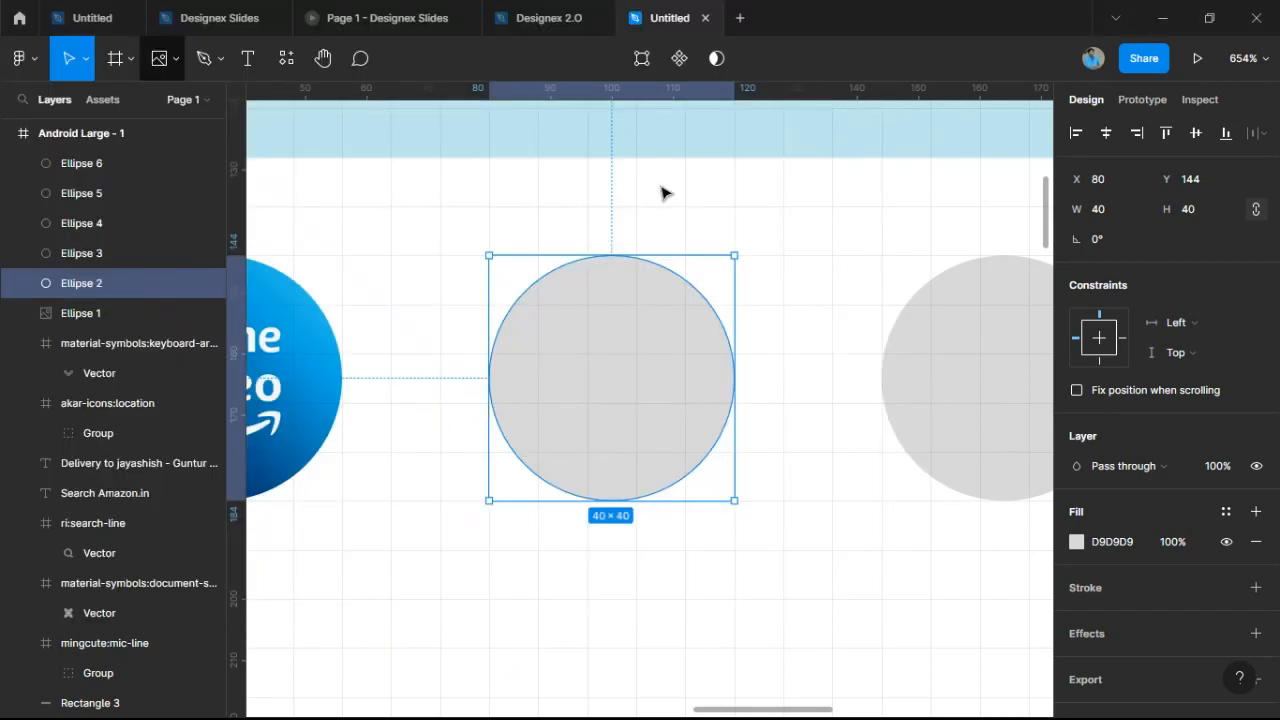
left_click(581, 344)
key("Return")
left_click(766, 454)
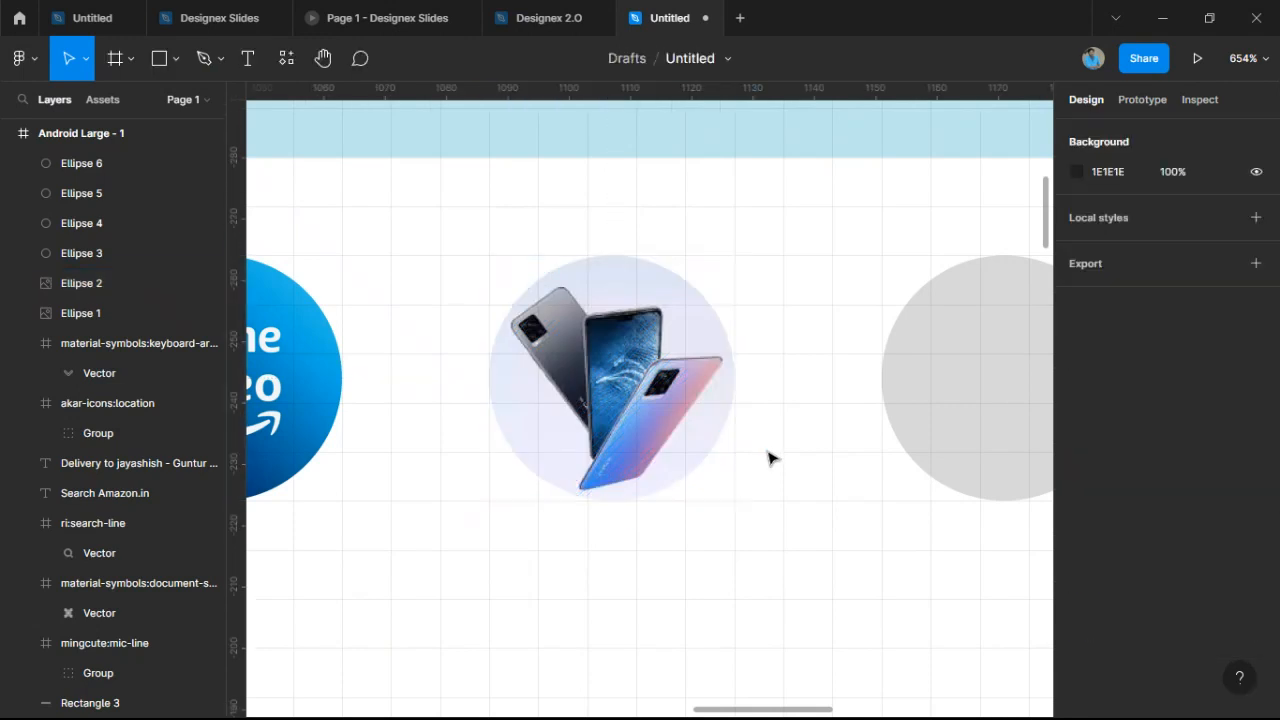
Fill the third circle with the 794228 movie-camera image.
left_click_drag(680, 441, 393, 446)
left_click(722, 398)
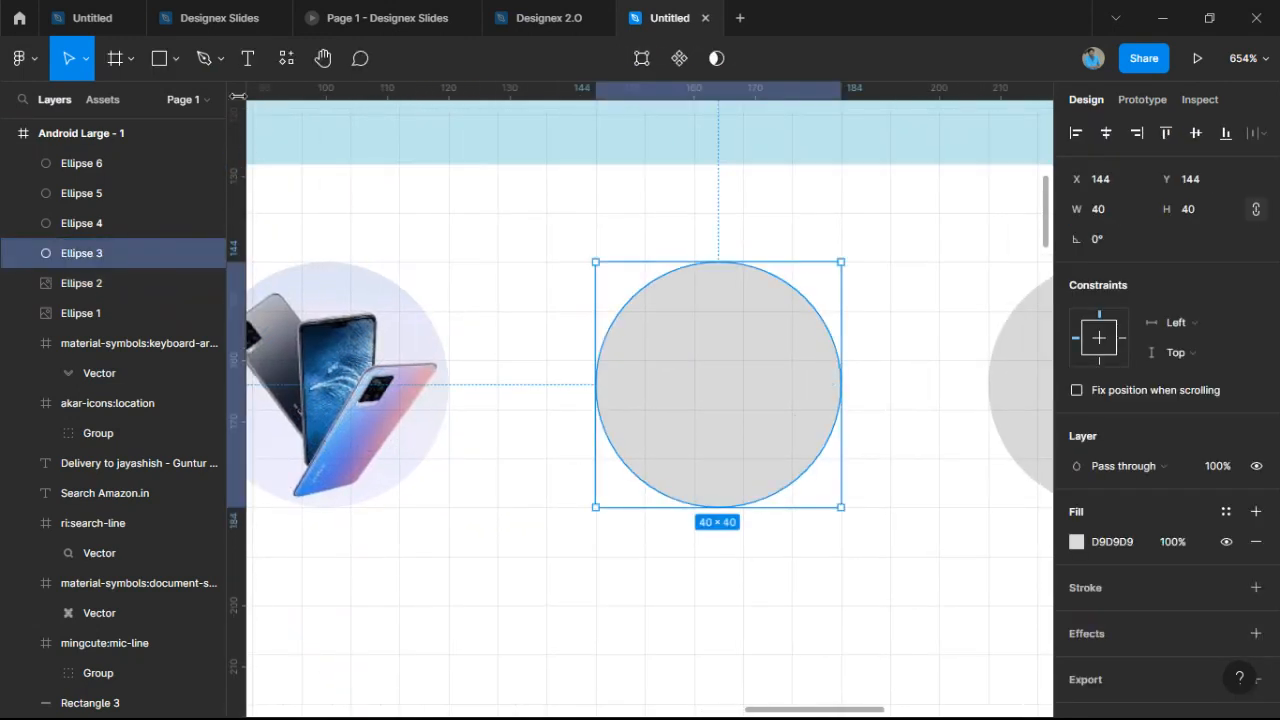
left_click(176, 58)
left_click(168, 234)
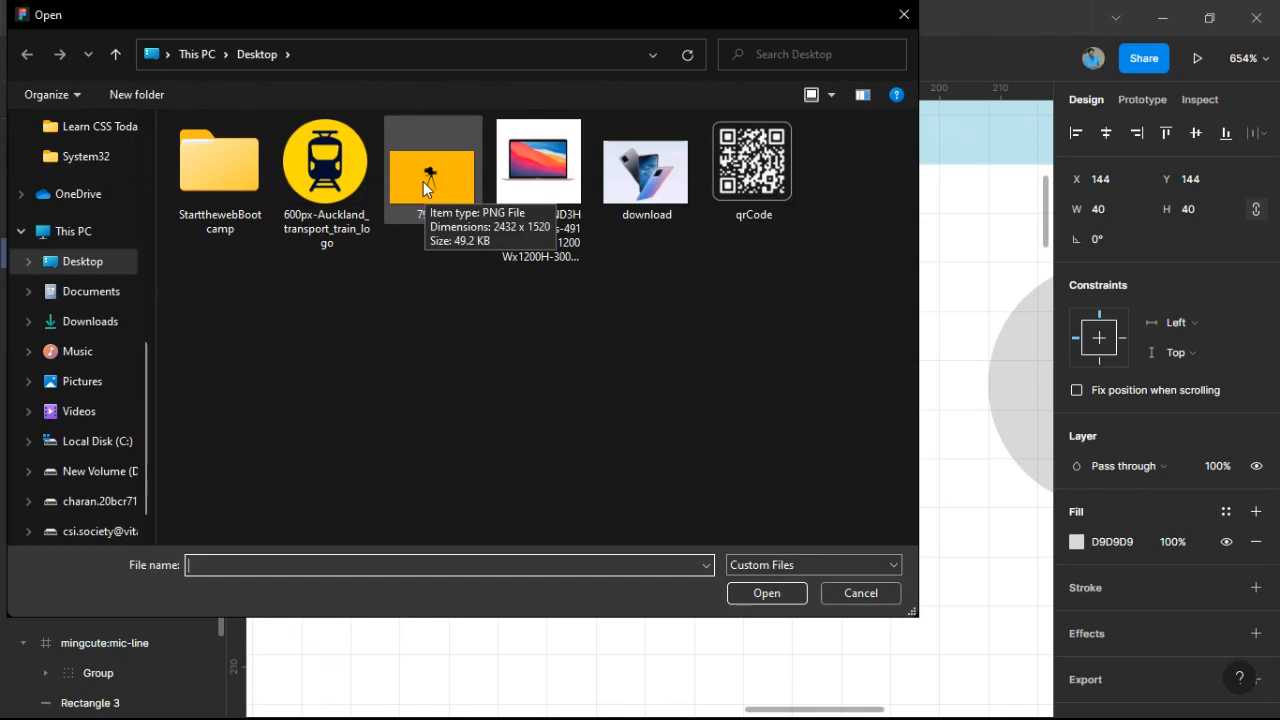
double_click(424, 186)
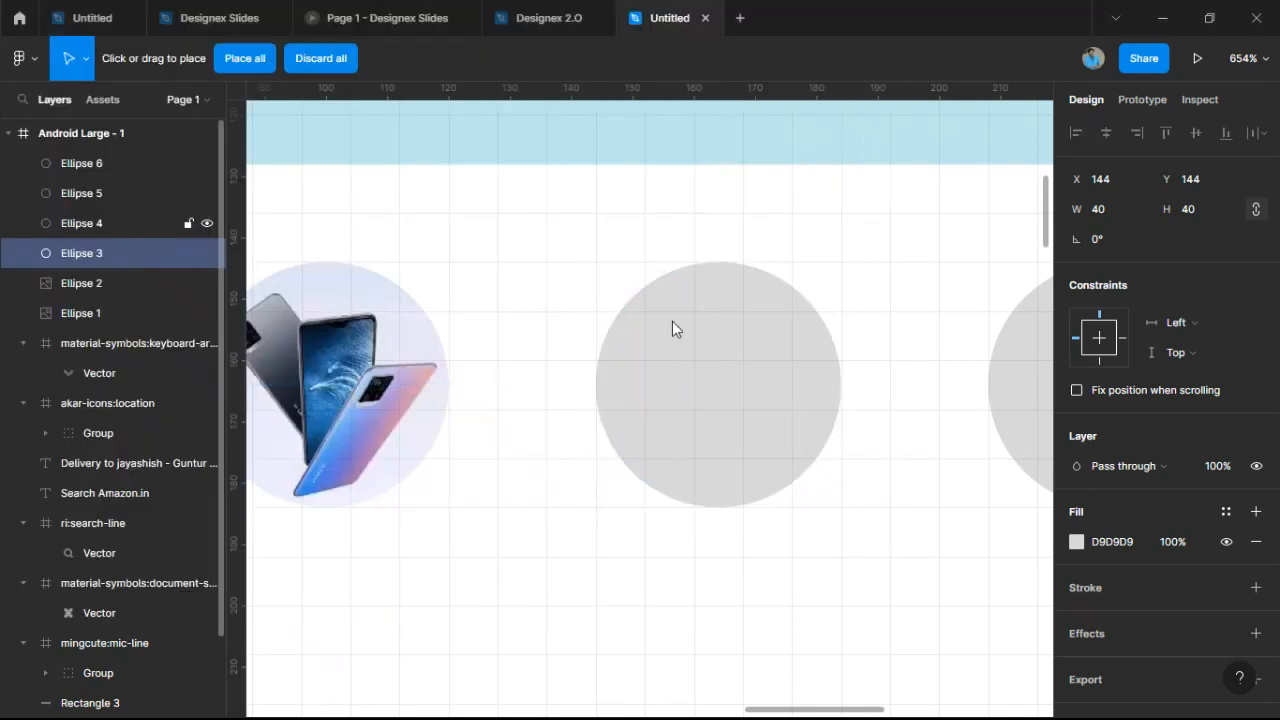
left_click(738, 386)
Fill the fourth circle with the Apple MacBook laptop image.
scroll(900, 360, "right", 5)
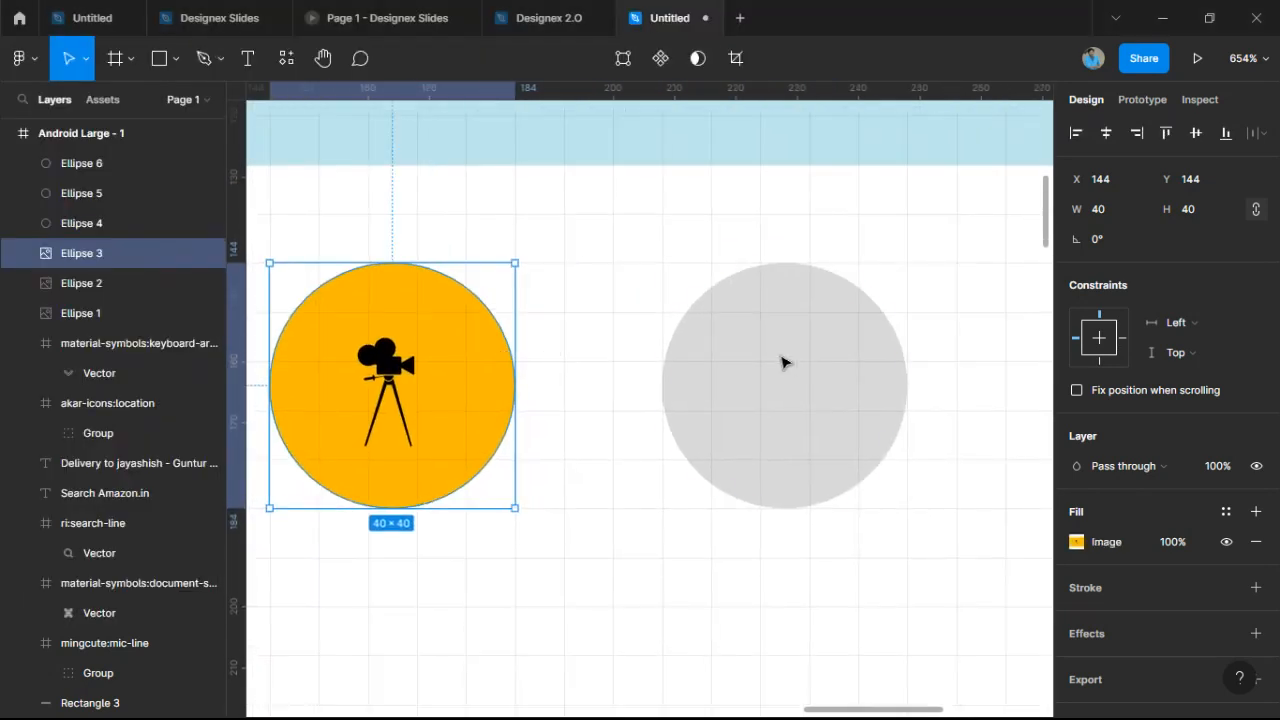
left_click(786, 363)
left_click(177, 58)
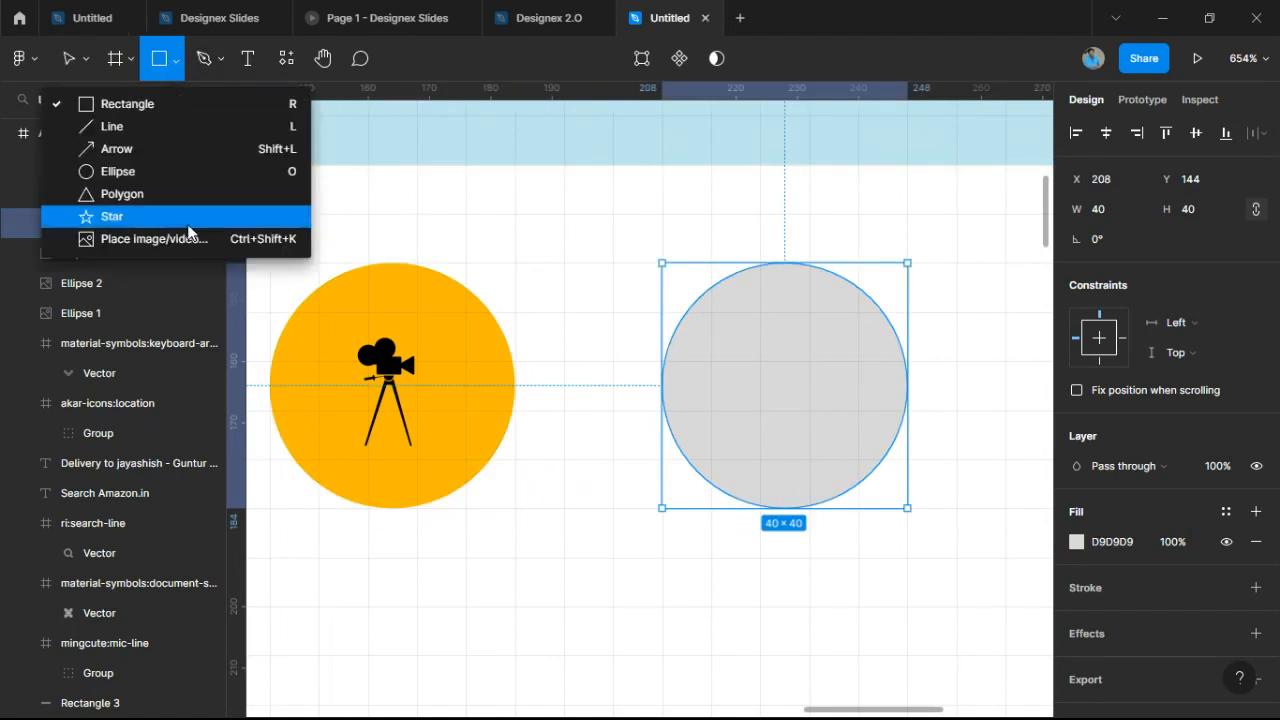
left_click(190, 237)
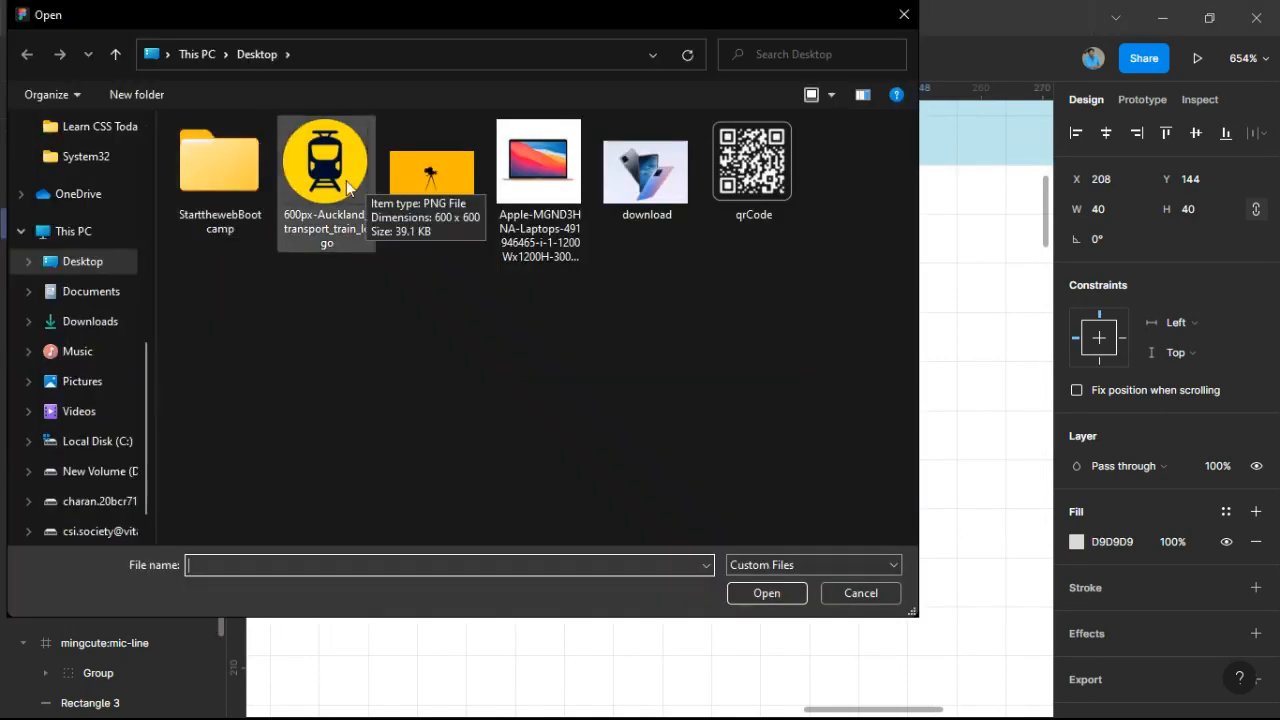
double_click(551, 186)
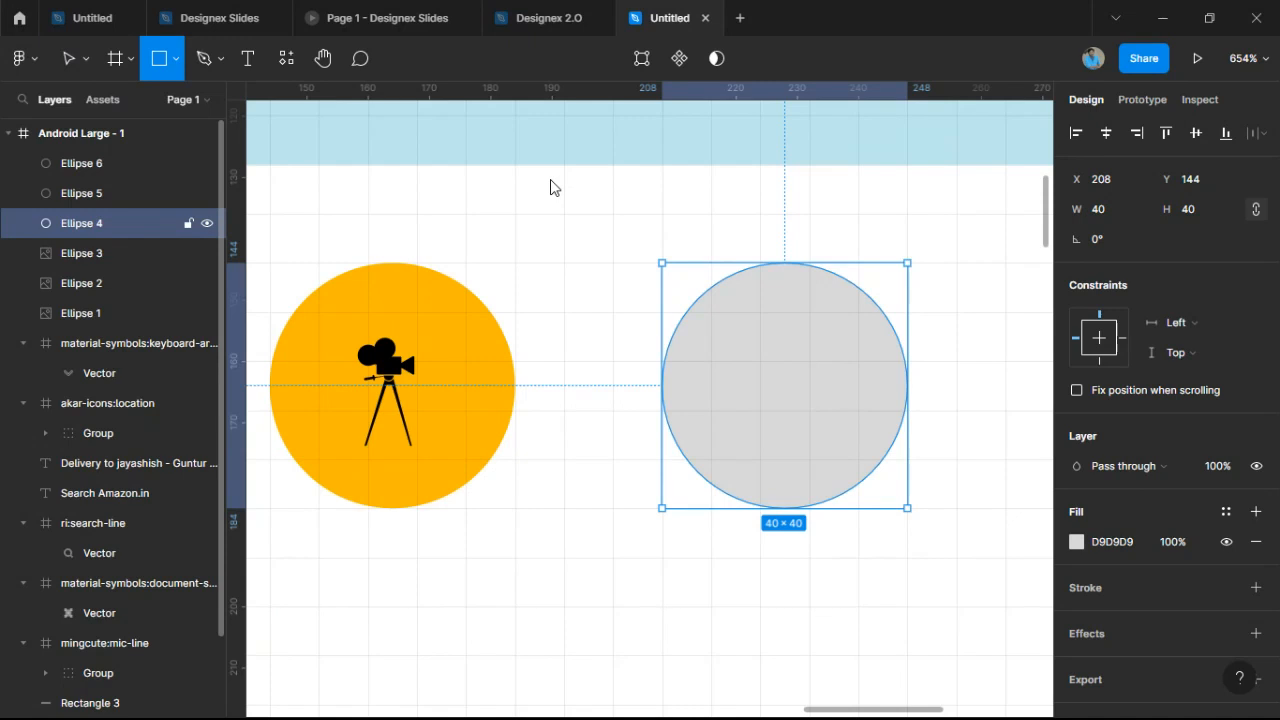
left_click(748, 360)
Fill the fifth circle with the train logo image.
scroll(606, 353, "right", 2)
scroll(700, 375, "right", 3)
left_click(791, 404)
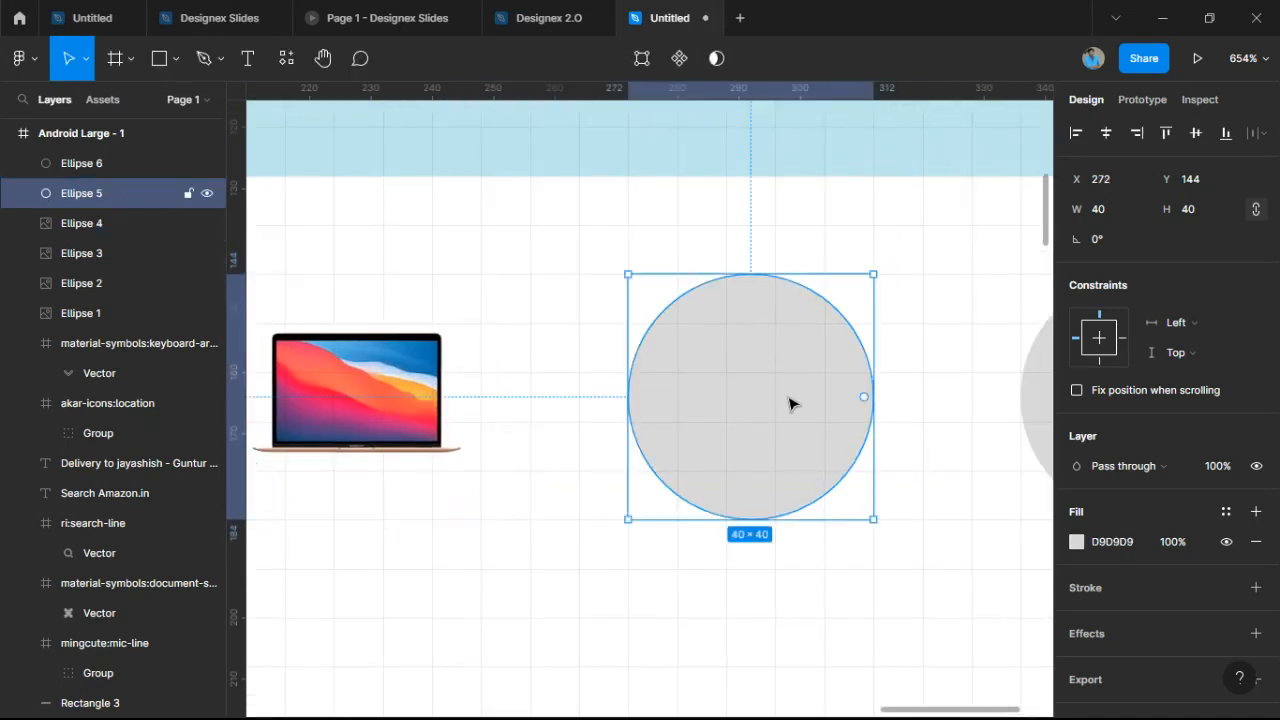
scroll(597, 389, "right", 3)
left_click(175, 58)
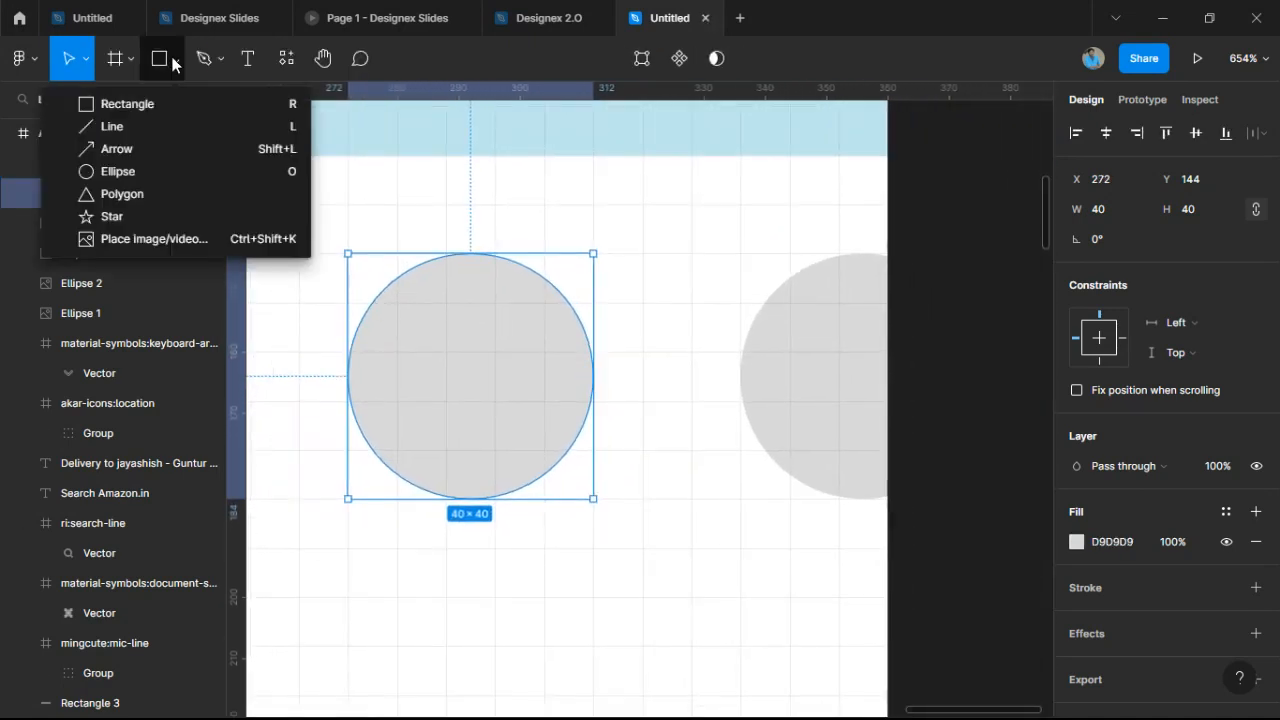
left_click(183, 244)
double_click(331, 200)
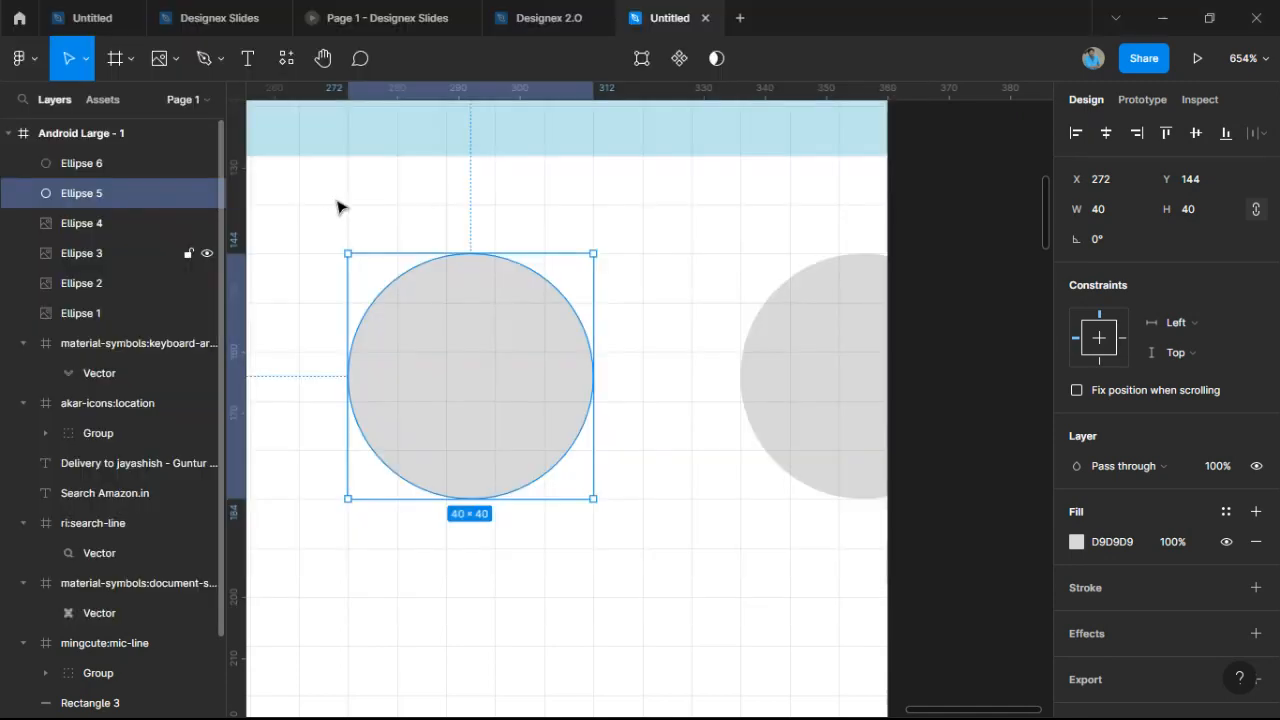
left_click(471, 358)
left_click(631, 461)
scroll(634, 457, "down", 5)
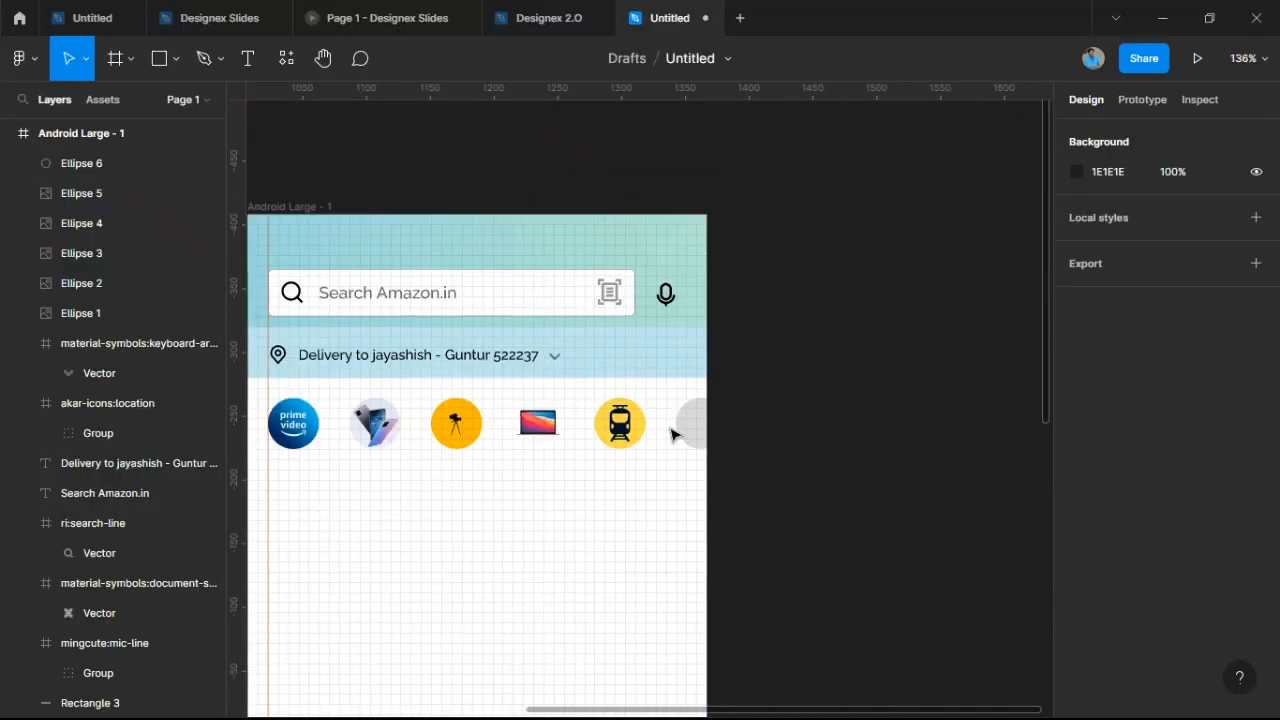
scroll(640, 470, "up", 1)
scroll(648, 470, "up", 5)
left_click(817, 400)
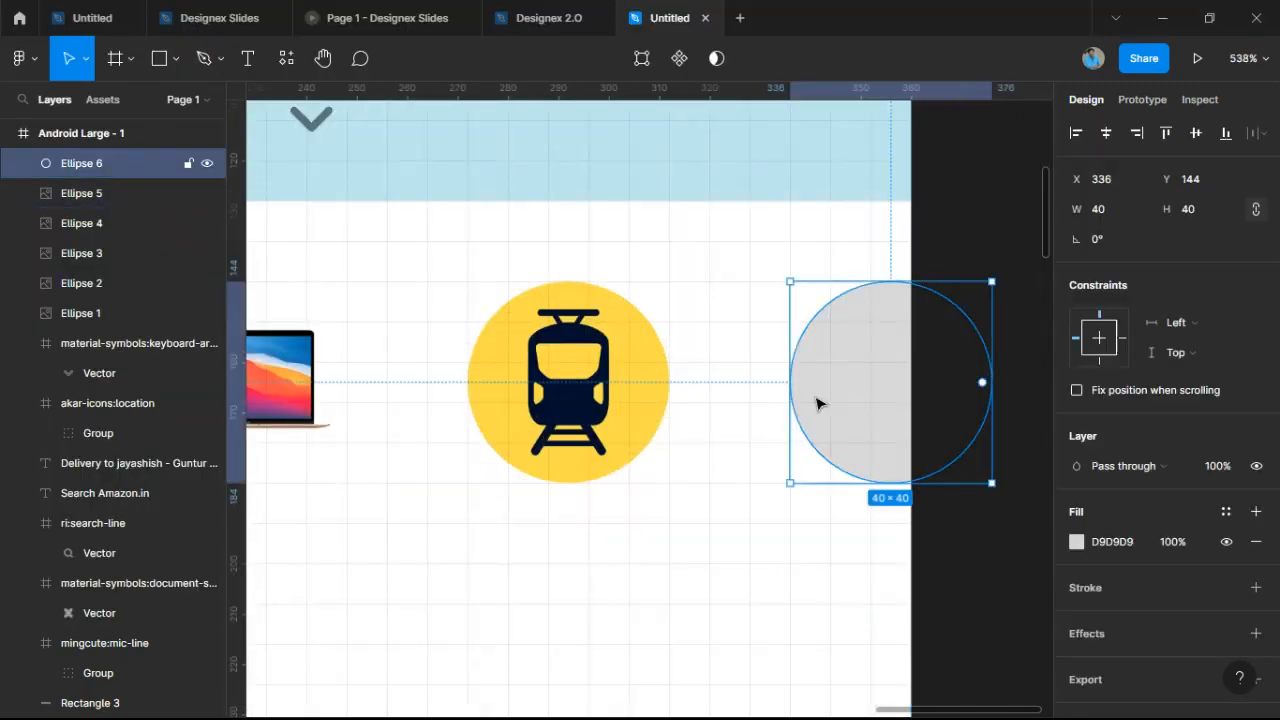
Start placing an image and search the Pictures, Music, Videos, drive and Downloads folders for it.
left_click(174, 64)
left_click(200, 238)
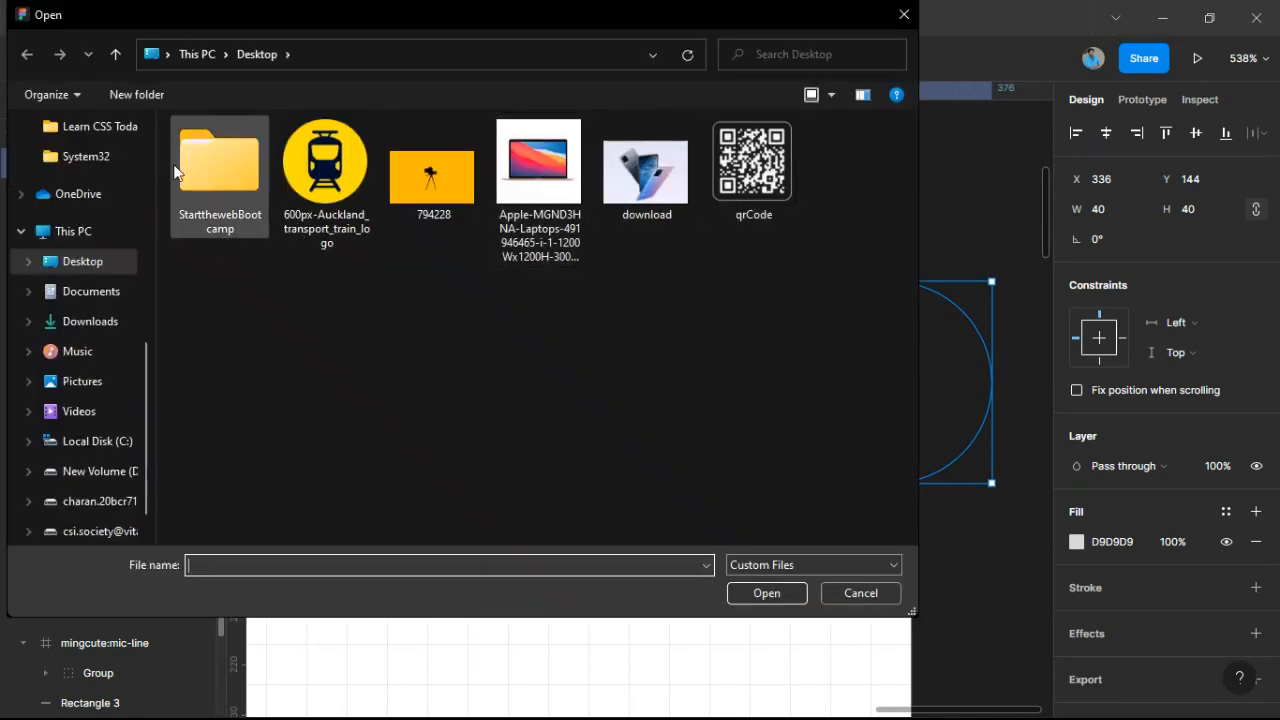
left_click(82, 381)
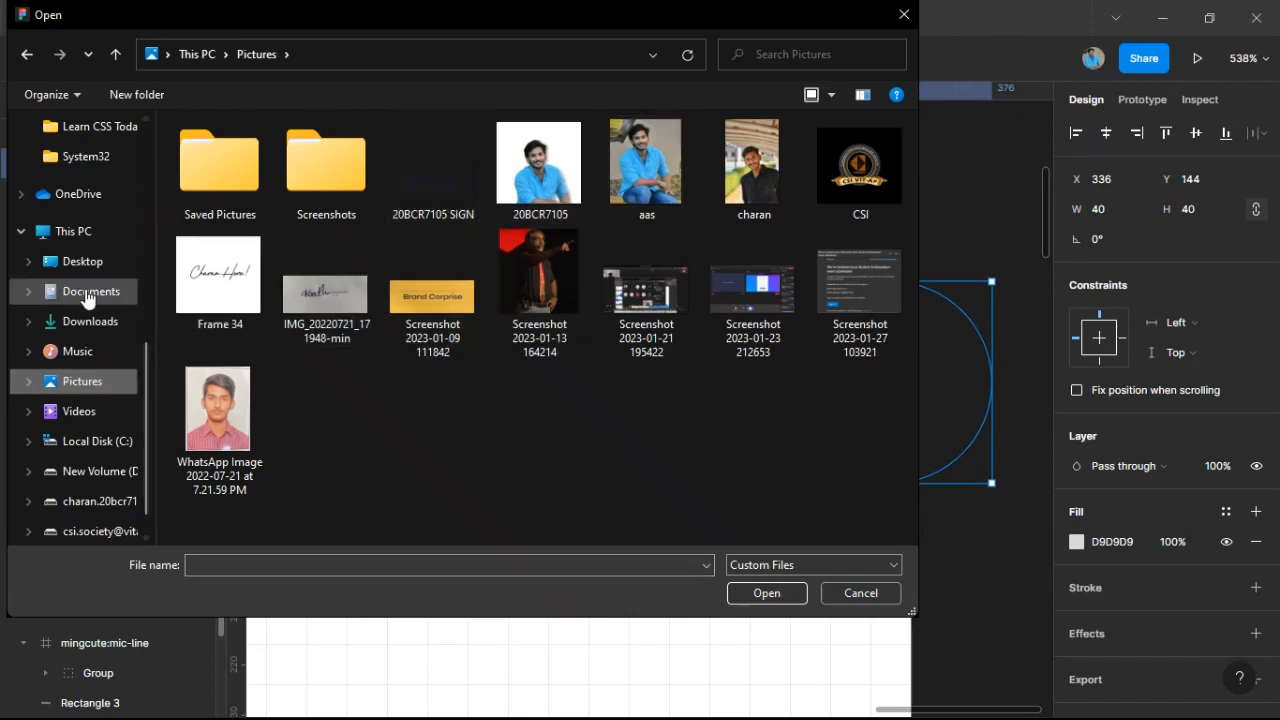
left_click(85, 351)
left_click(97, 384)
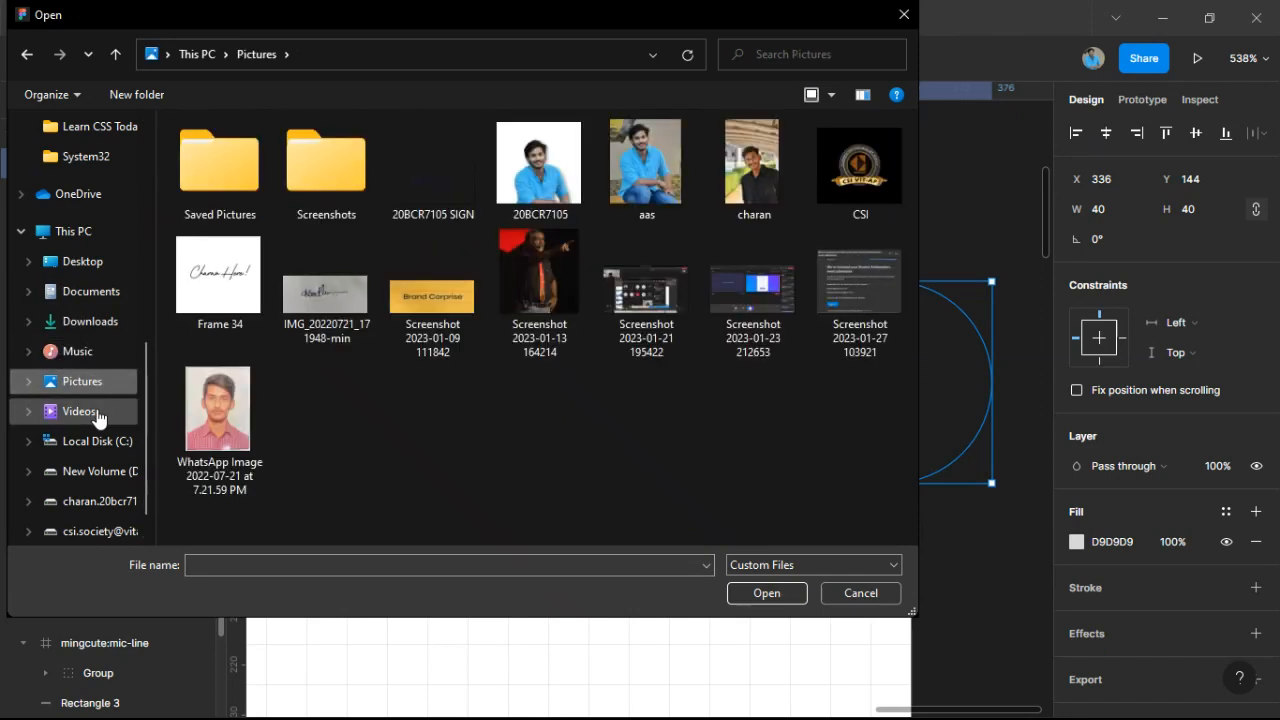
left_click(97, 415)
left_click(97, 468)
left_click(95, 441)
left_click(97, 471)
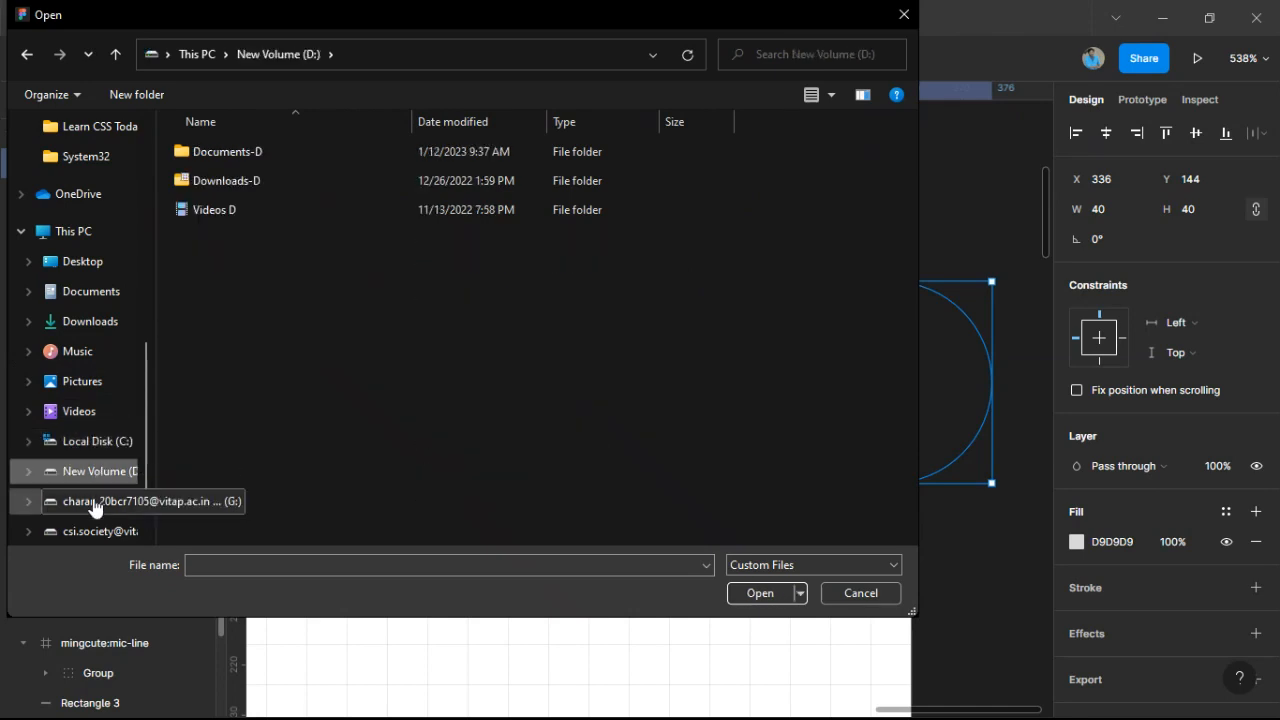
left_click(97, 501)
left_click(90, 380)
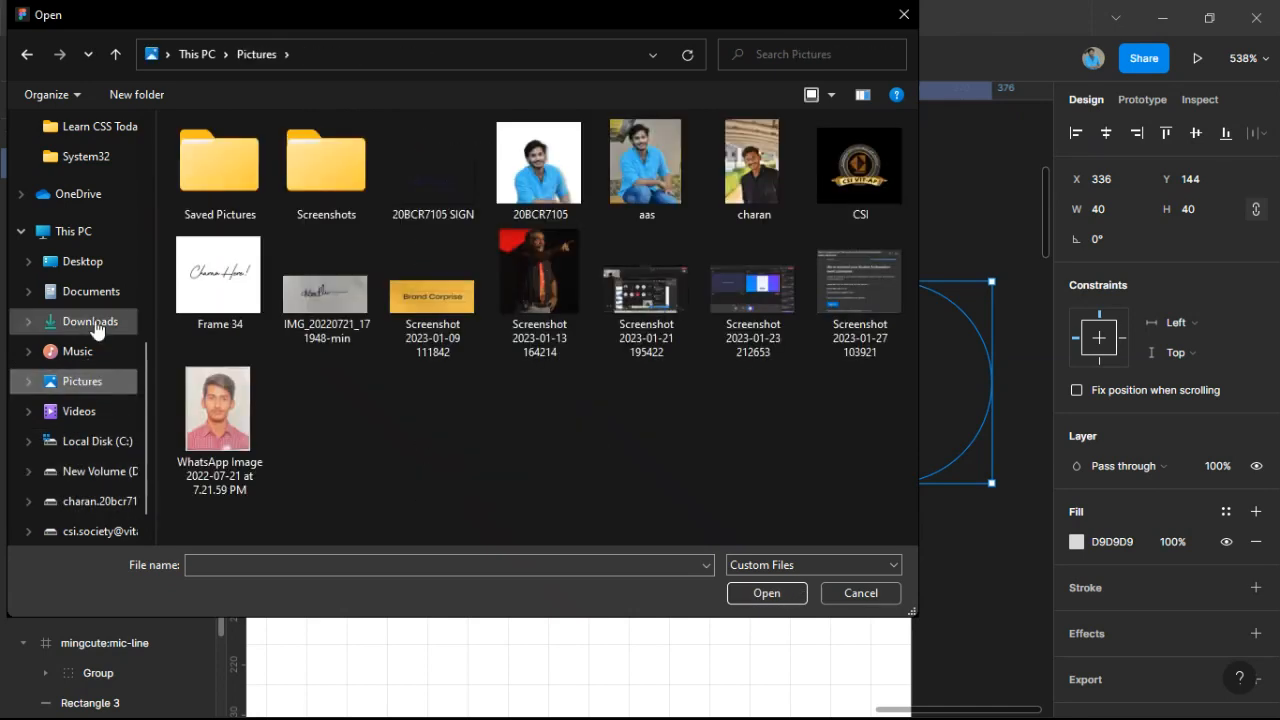
left_click(92, 322)
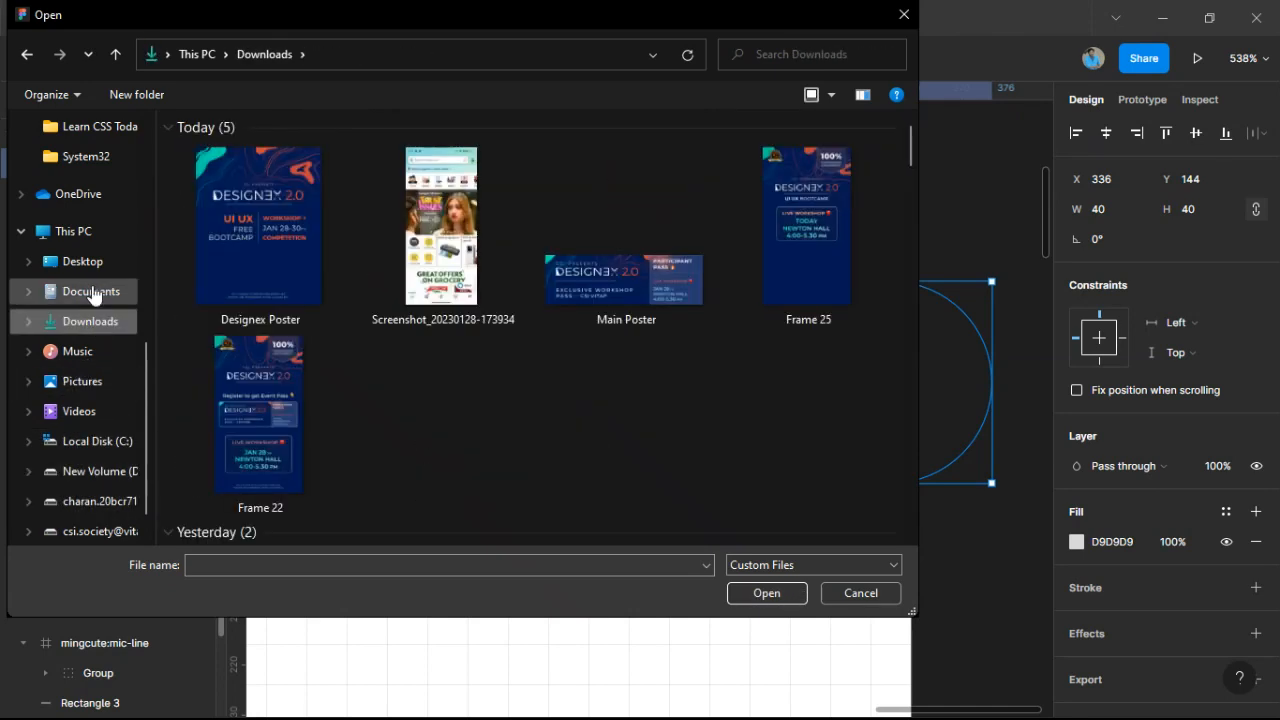
left_click(92, 292)
Place the mountain photo from Desktop > StartthewebBootcamp into Ellipse 6.
left_click(88, 263)
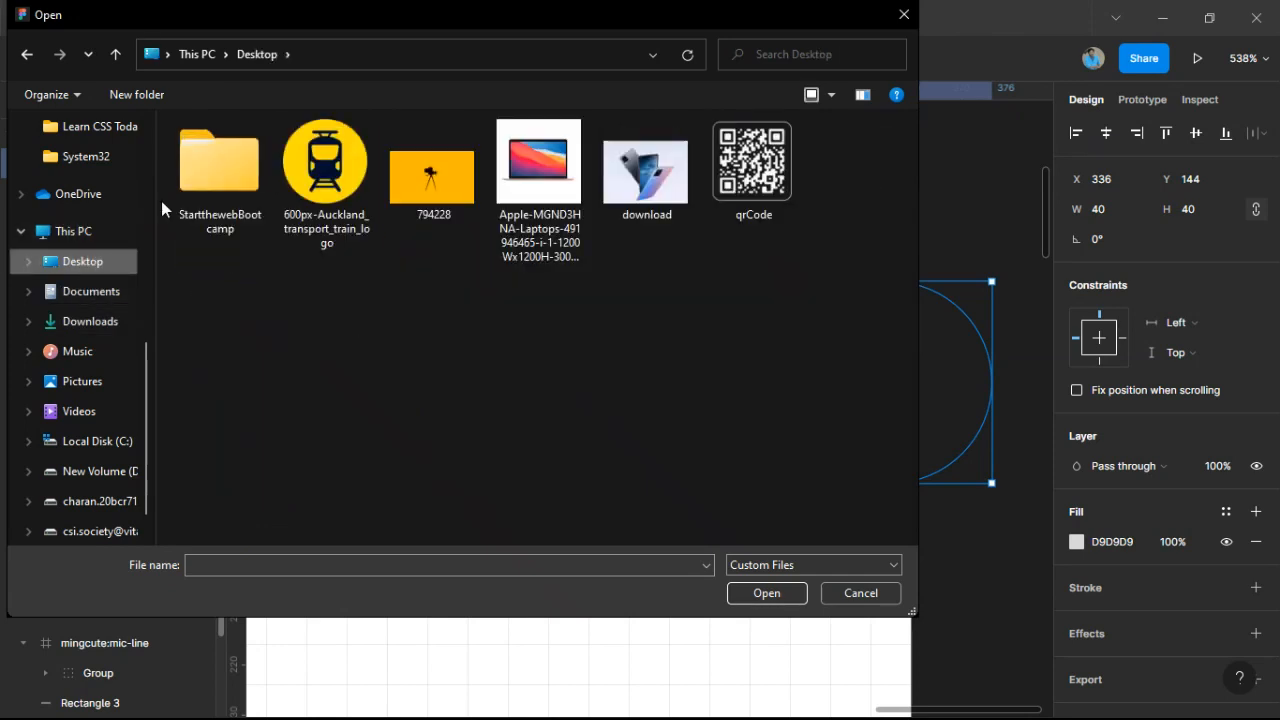
double_click(238, 165)
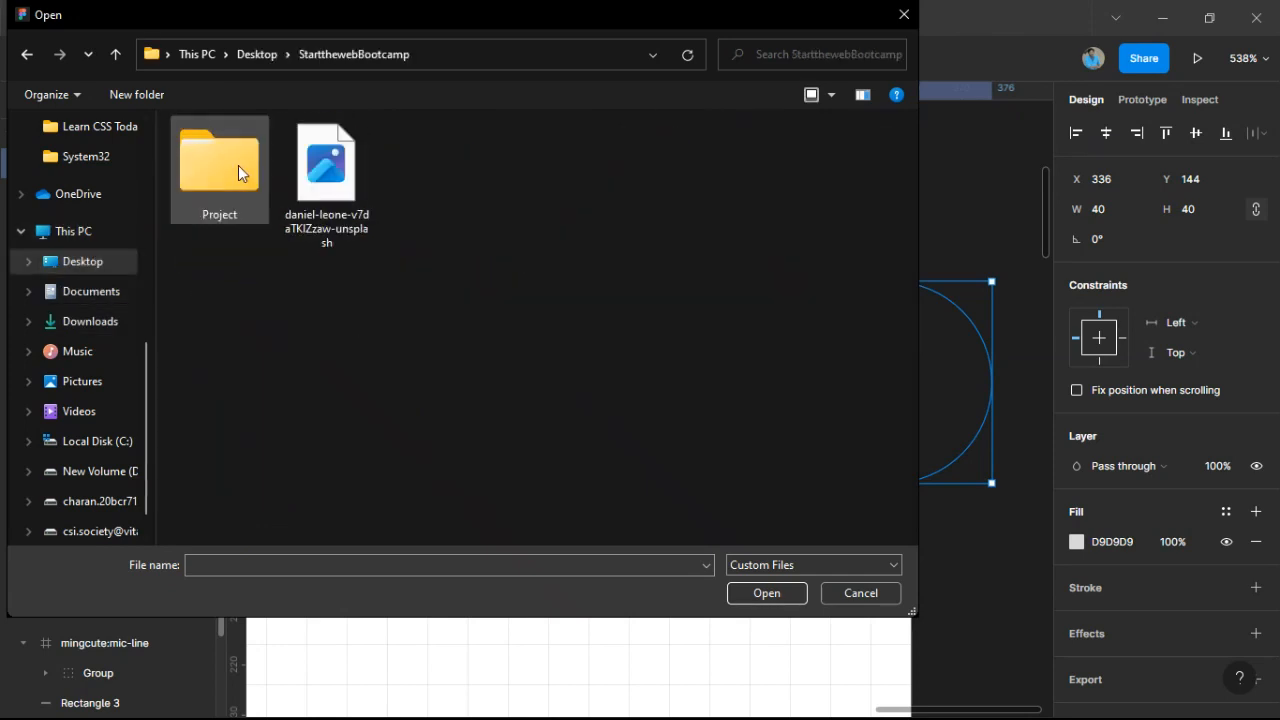
double_click(325, 170)
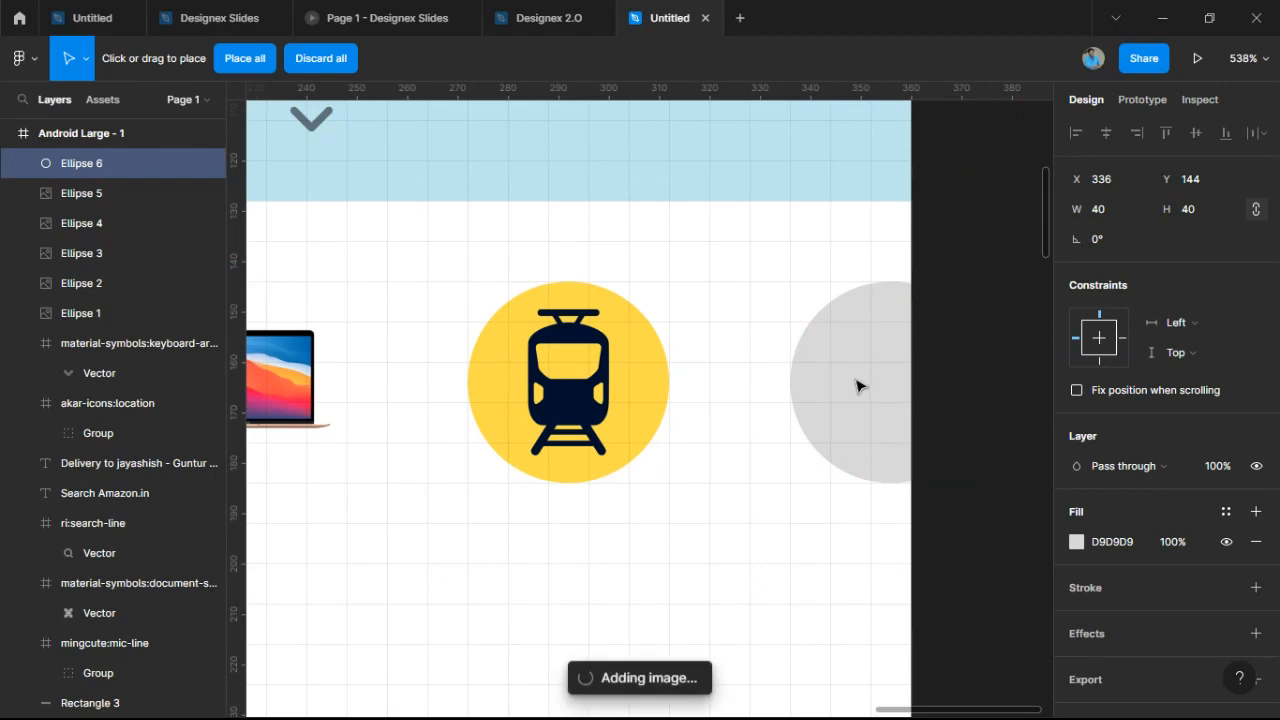
left_click(855, 378)
left_click(738, 546)
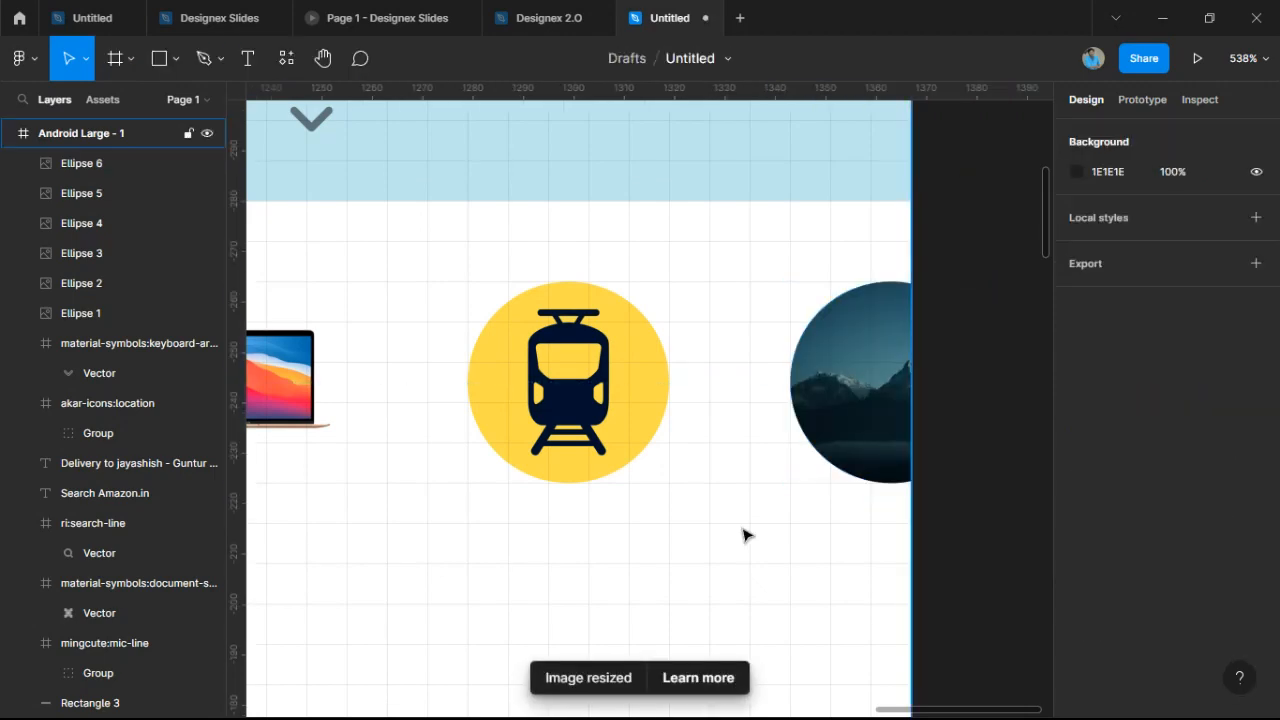
scroll(742, 530, "down", 5)
scroll(726, 524, "up", 8)
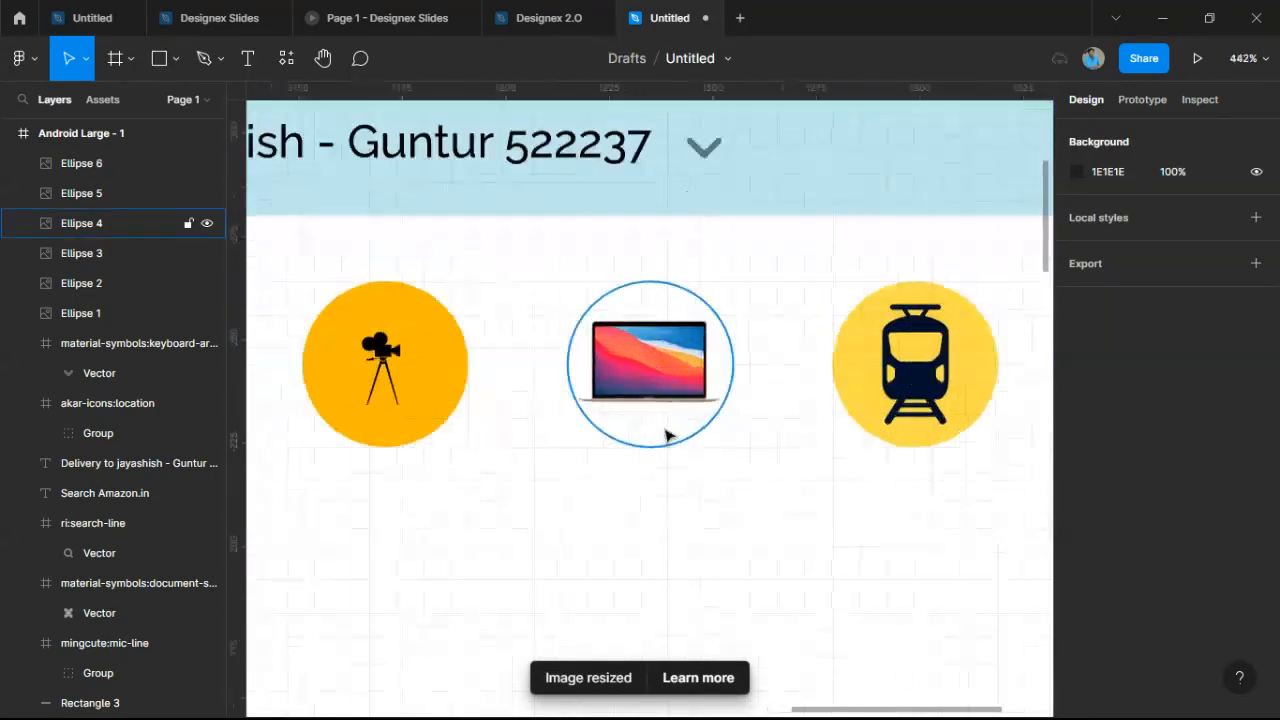
Give Ellipse 4, the MacBook circle, a 0.5-weight stroke at 20% opacity.
left_click(665, 428)
left_click(1256, 587)
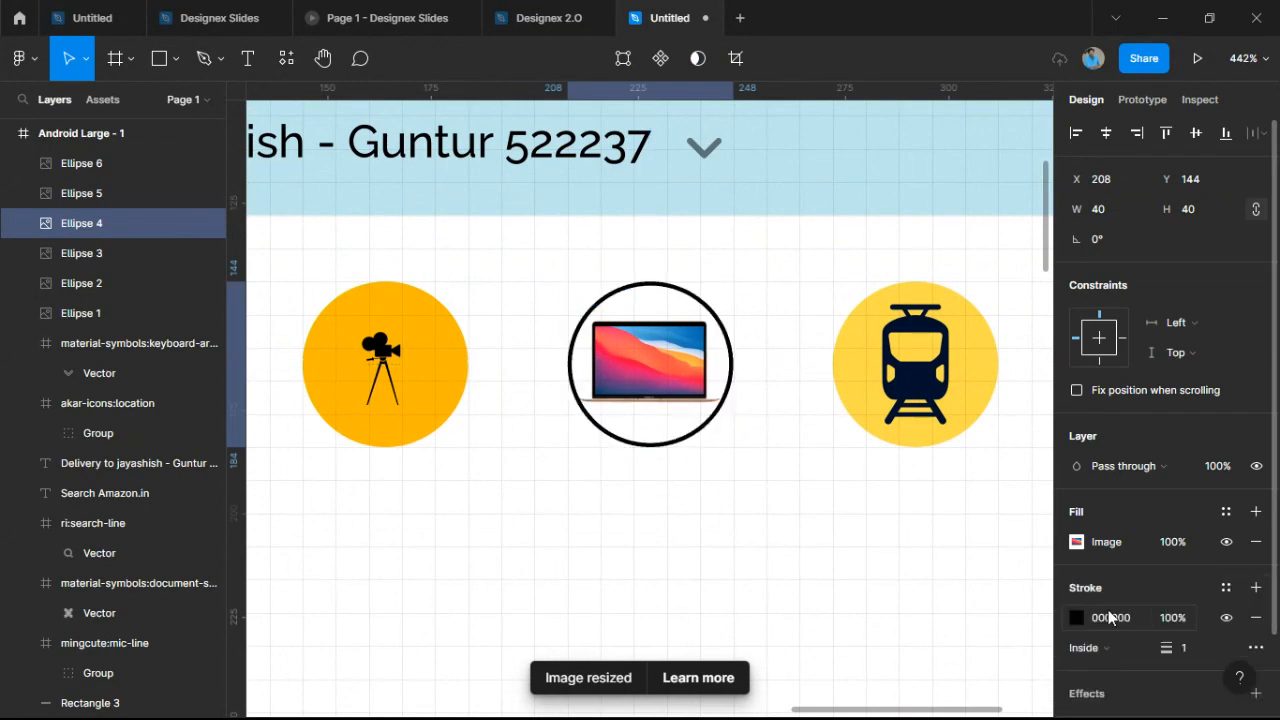
left_click(1200, 650)
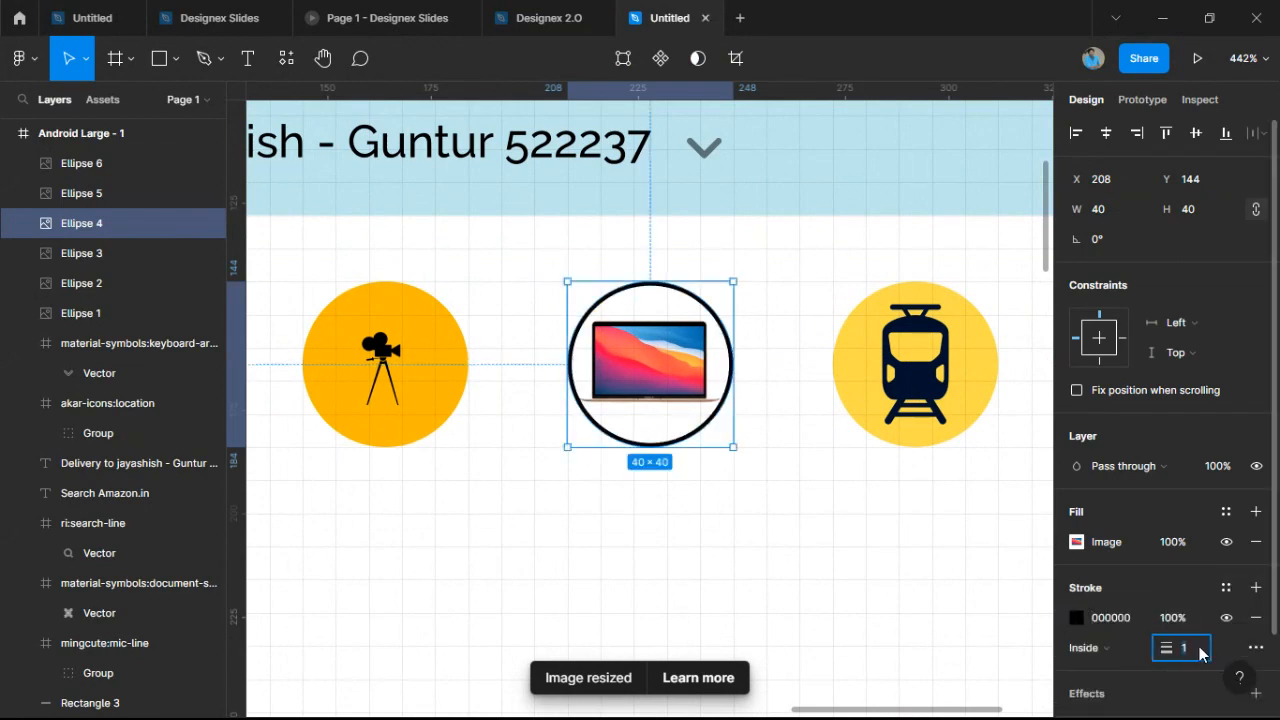
type("0.5")
key("Return")
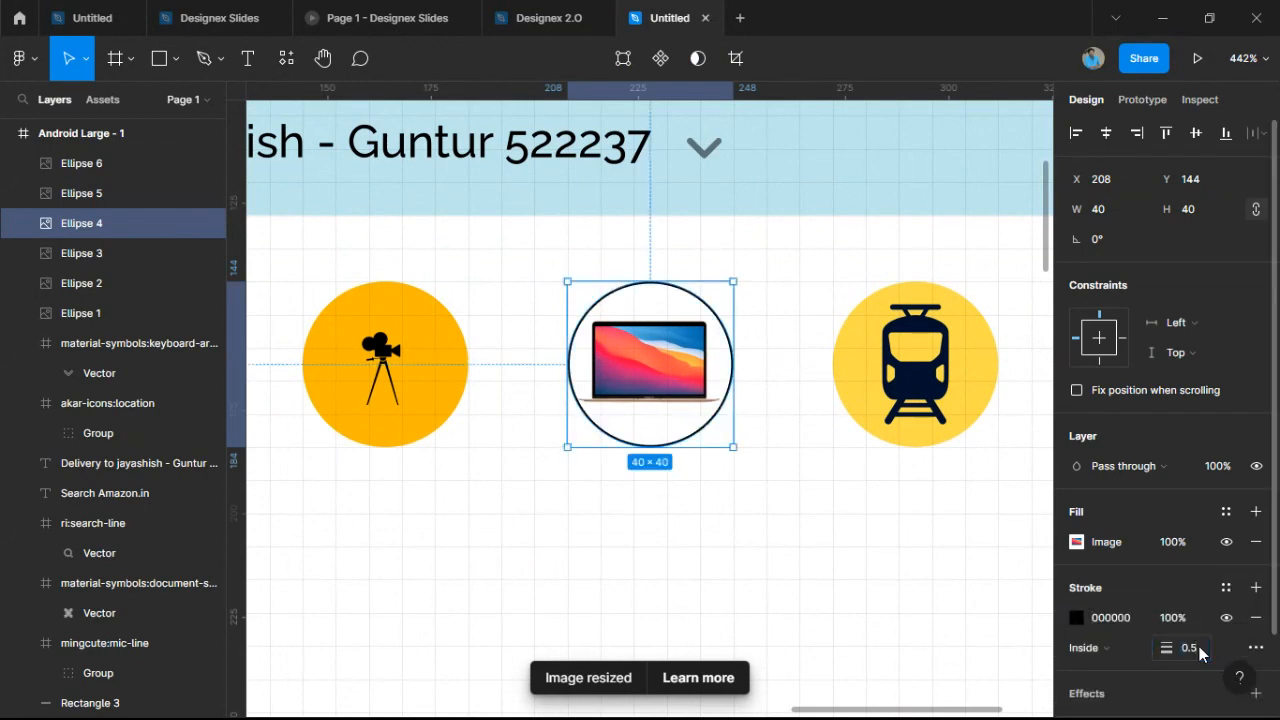
left_click(1076, 617)
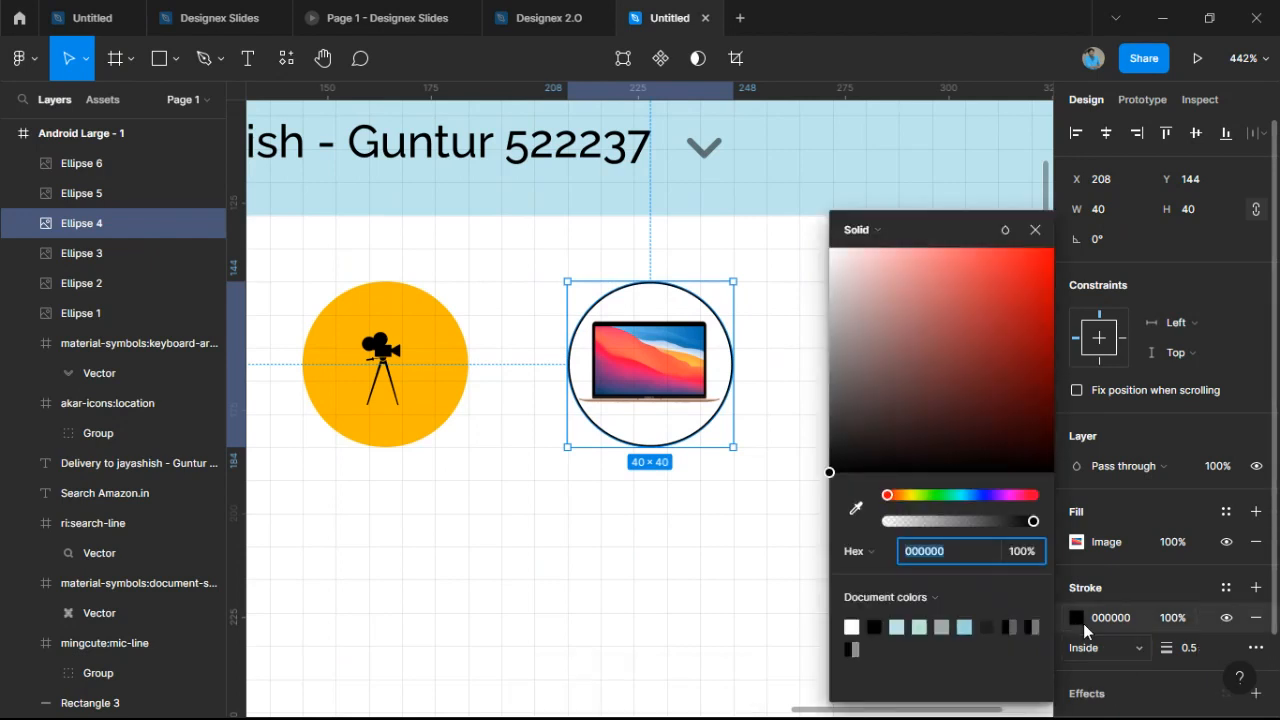
left_click(1031, 551)
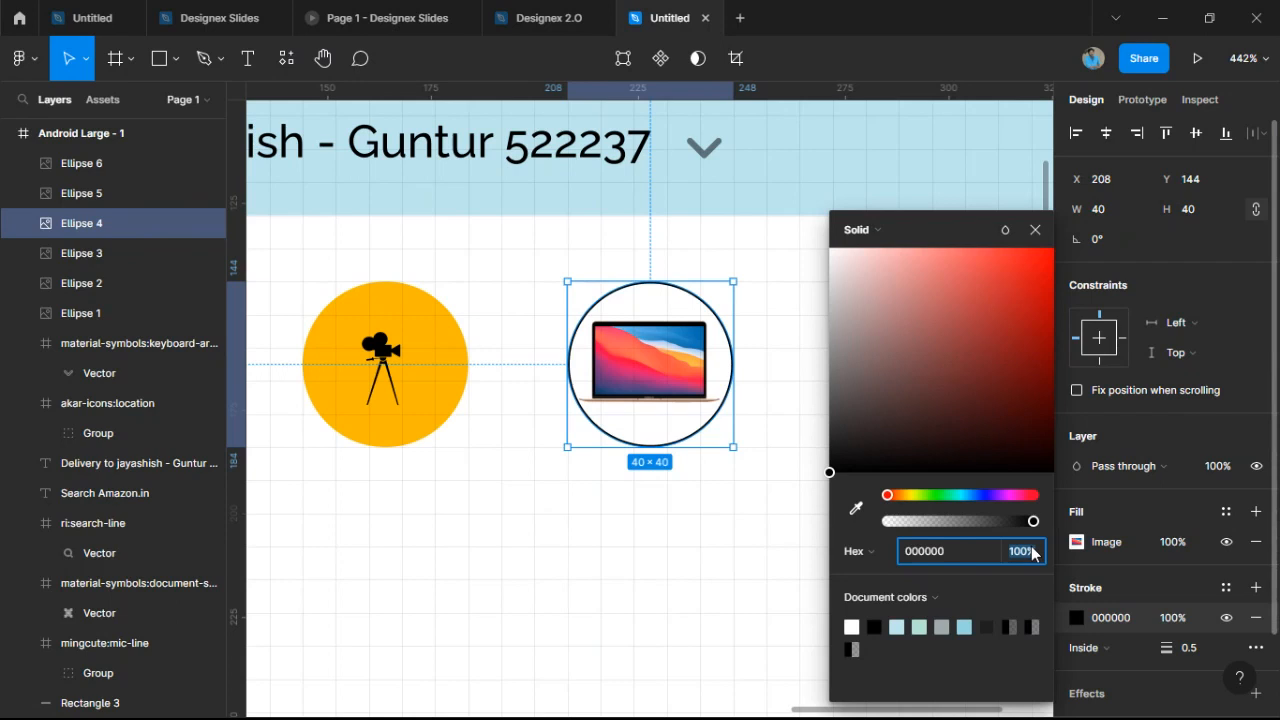
type("20")
key("Return")
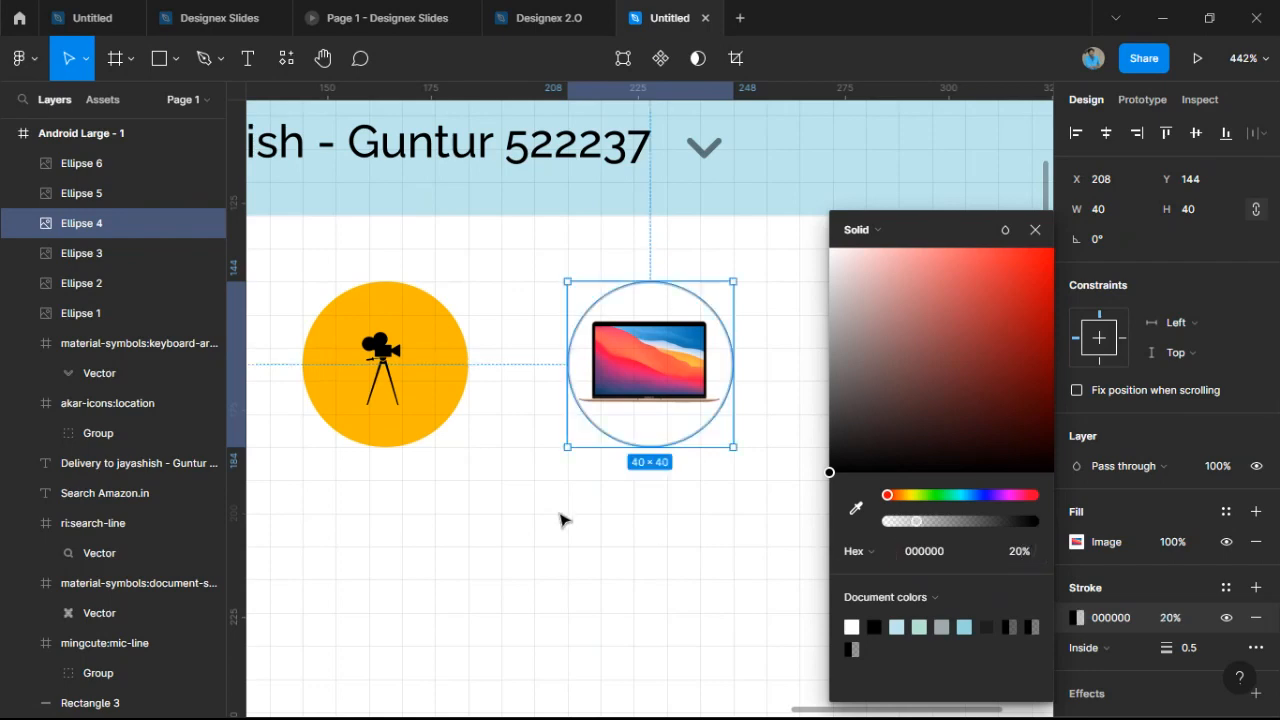
left_click(597, 477)
scroll(652, 432, "down", 5)
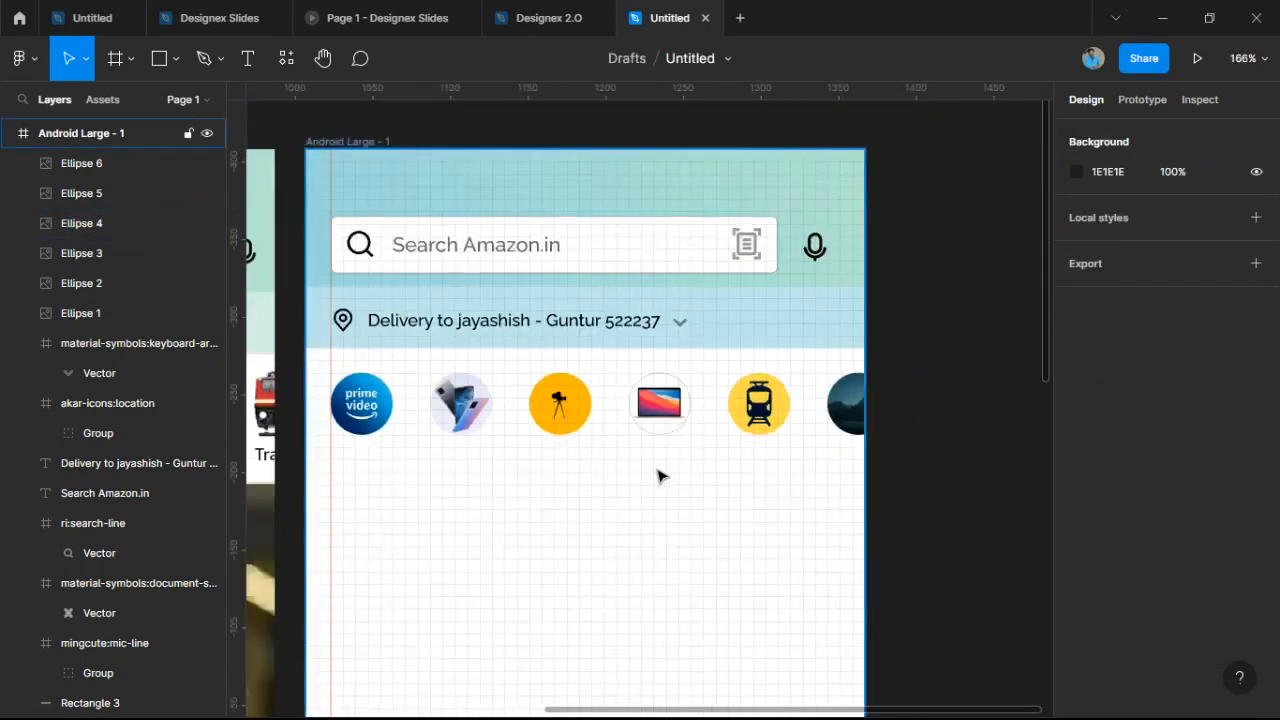
Add two horizontal guides along the top and bottom edges of the icon row.
scroll(660, 474, "up", 3)
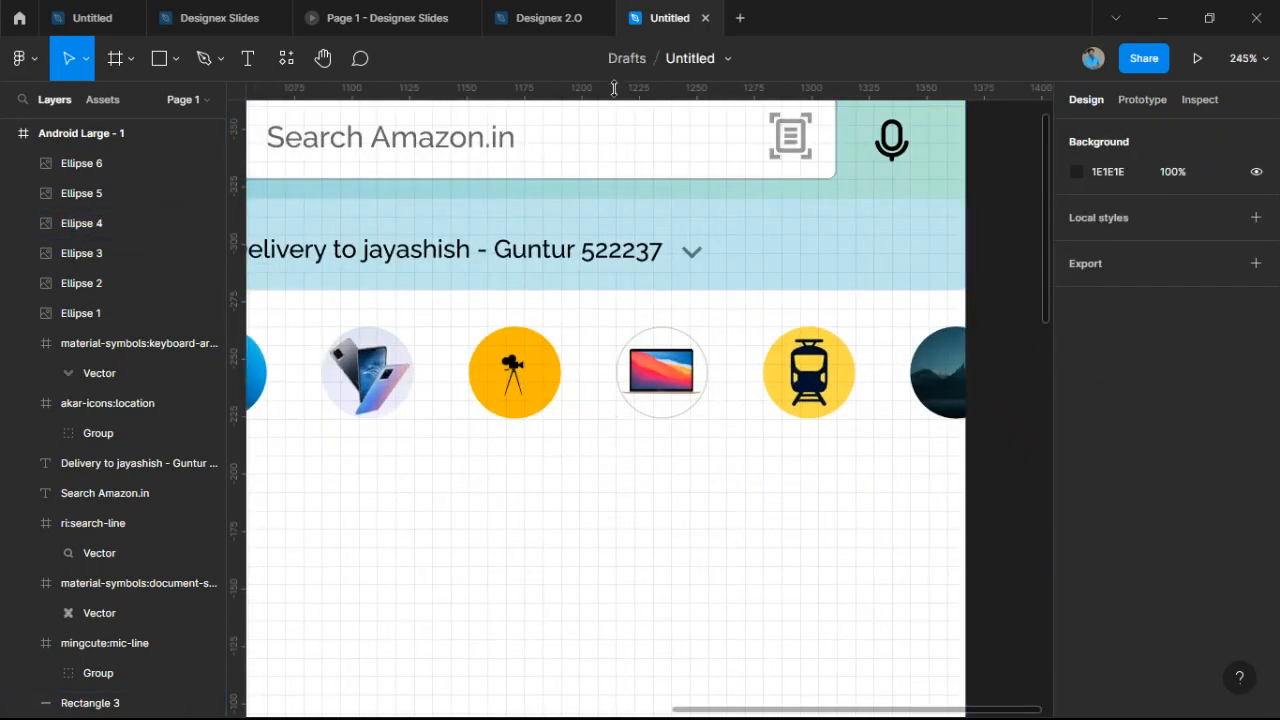
left_click_drag(615, 88, 577, 323)
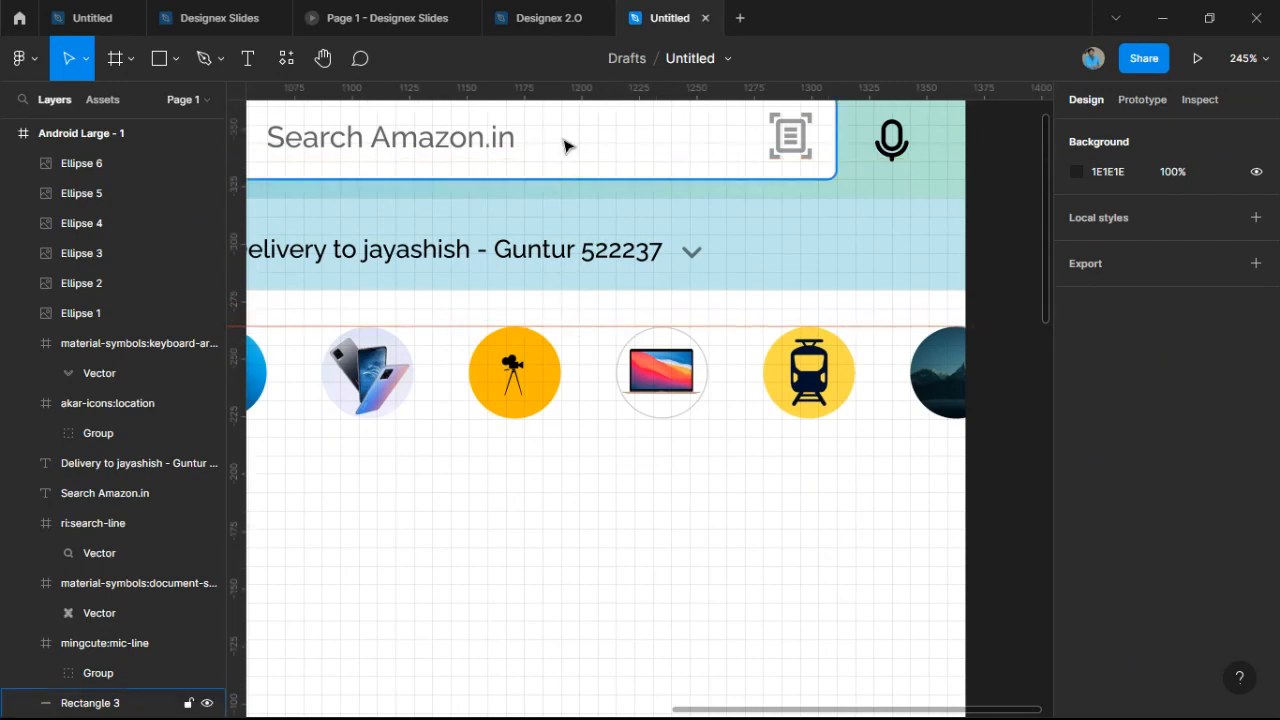
left_click_drag(589, 88, 597, 419)
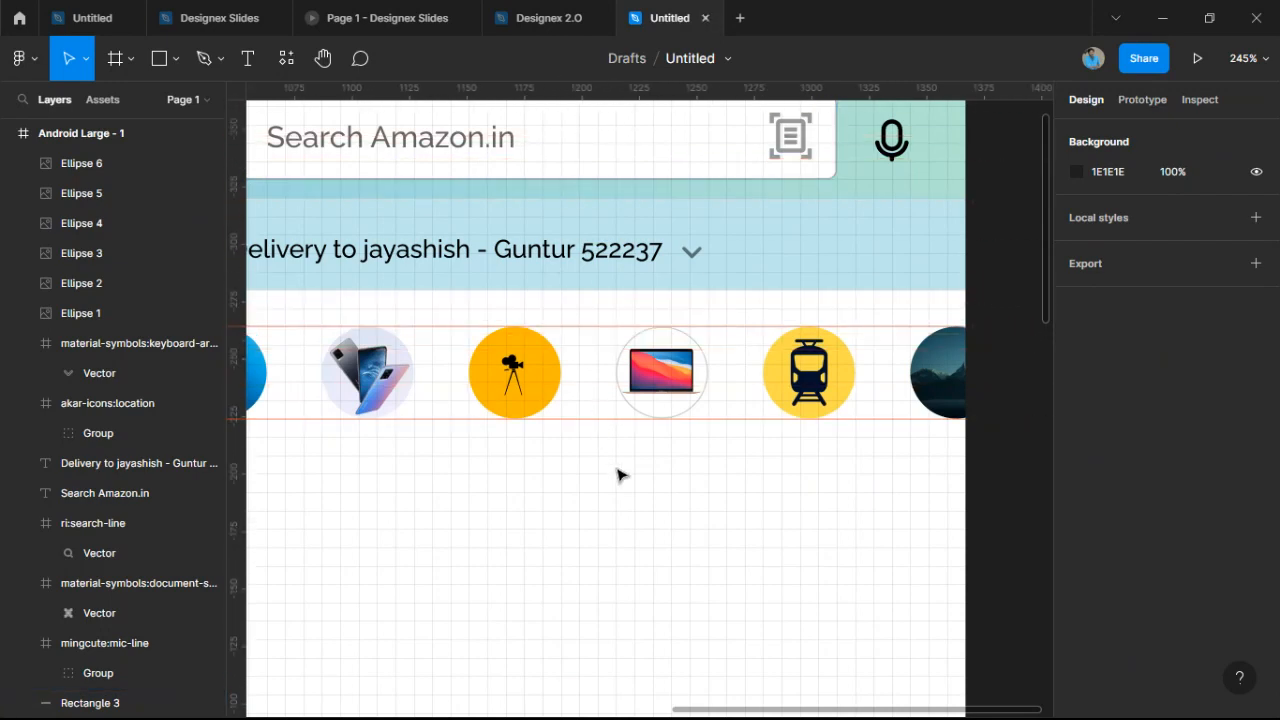
scroll(620, 474, "down", 4)
Duplicate the delivery address text below the icon row and start editing the copy.
left_click_drag(736, 458, 935, 414)
scroll(934, 411, "up", 5)
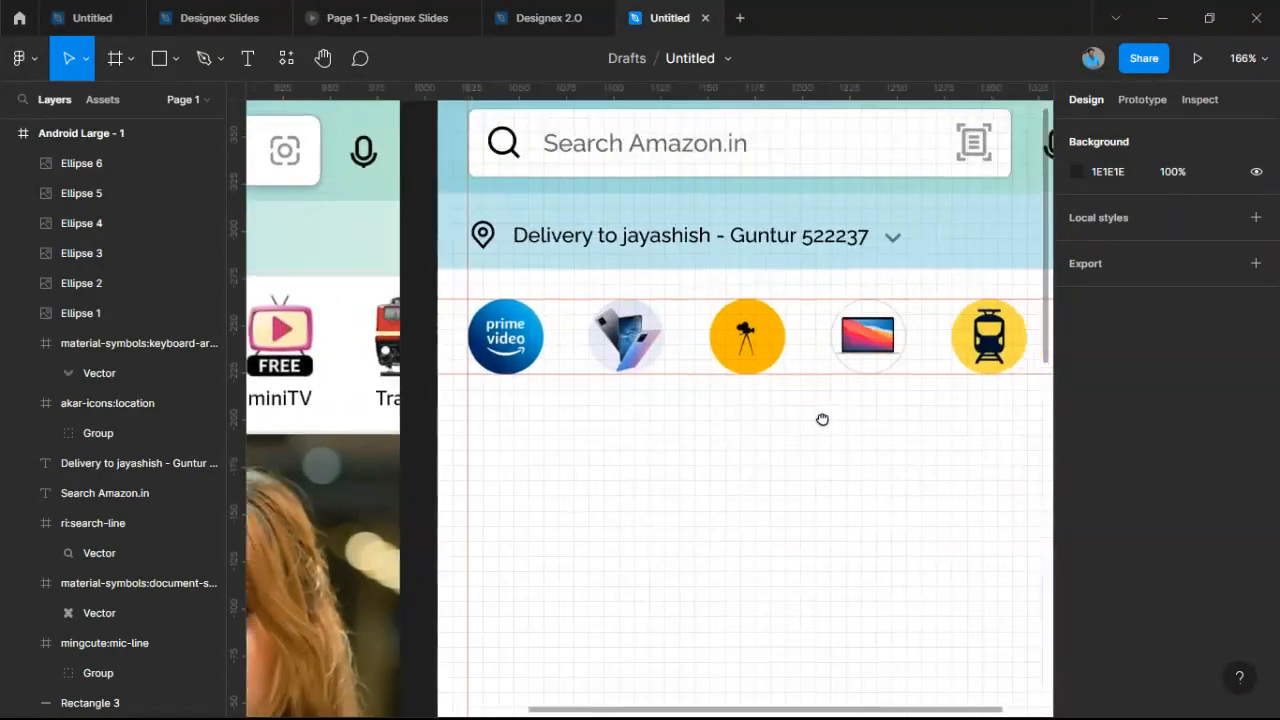
left_click(693, 249)
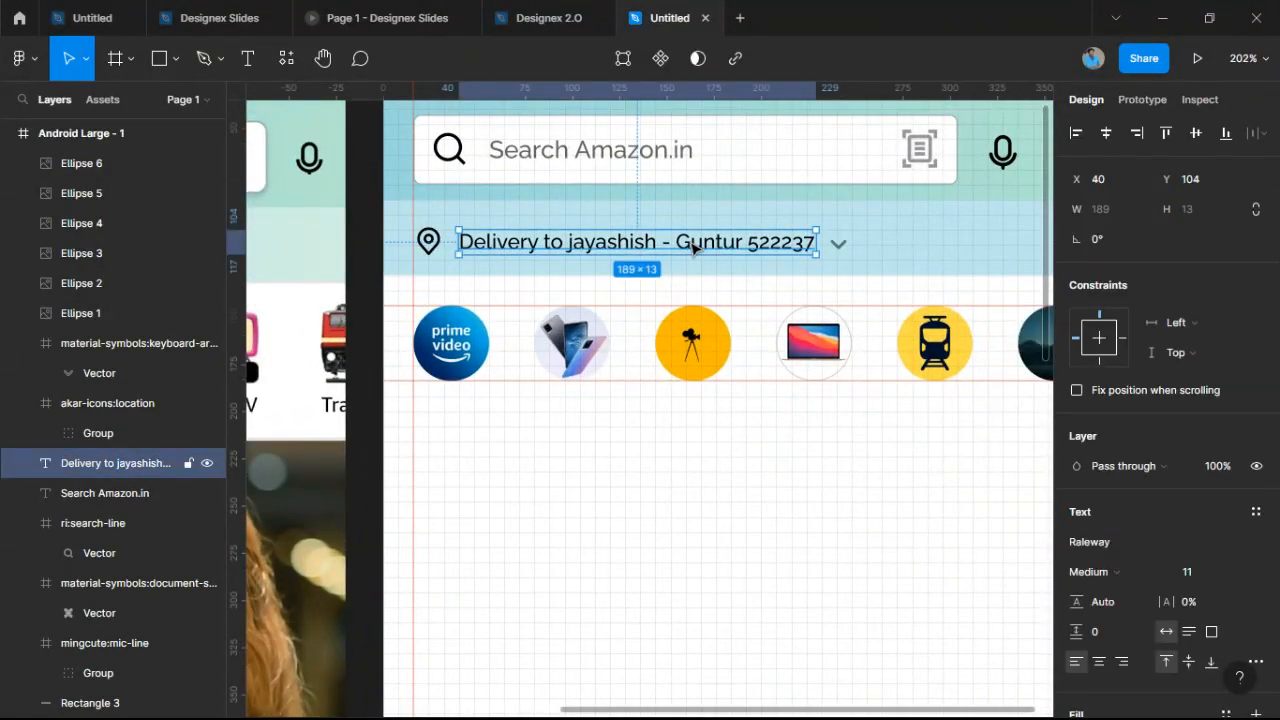
left_click_drag(693, 249, 617, 415)
double_click(614, 410)
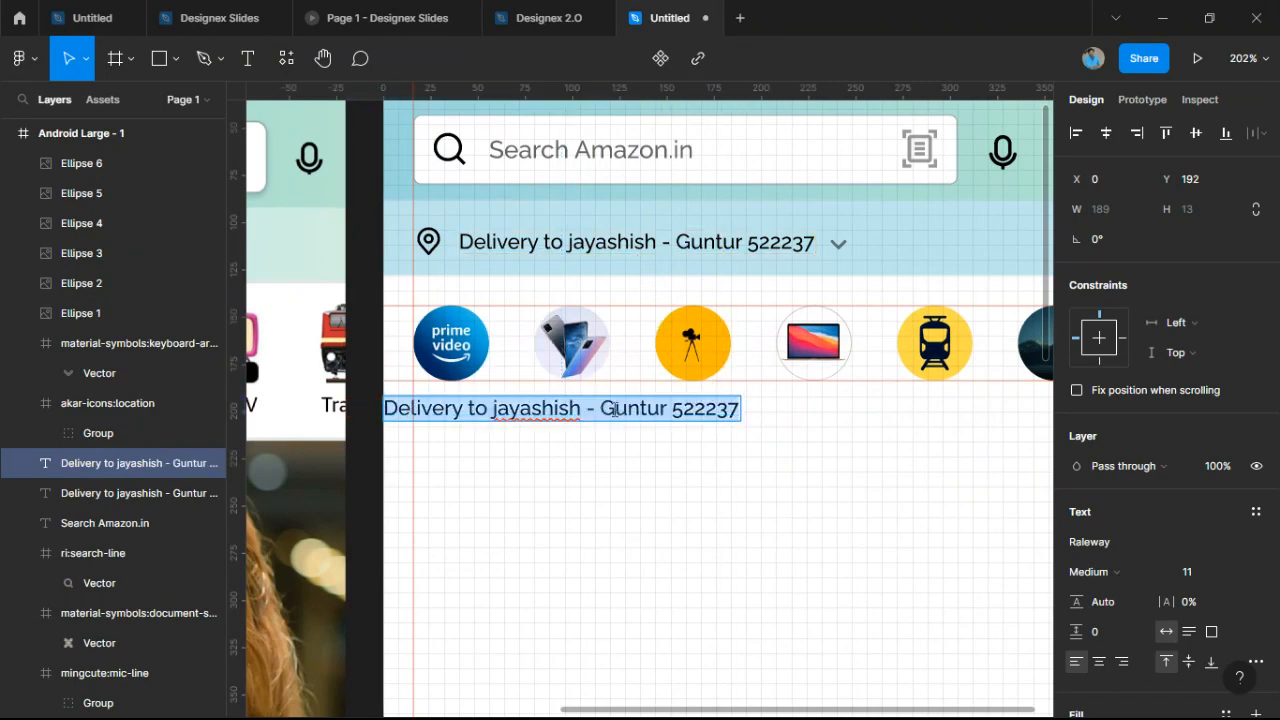
scroll(913, 505, "down", 5)
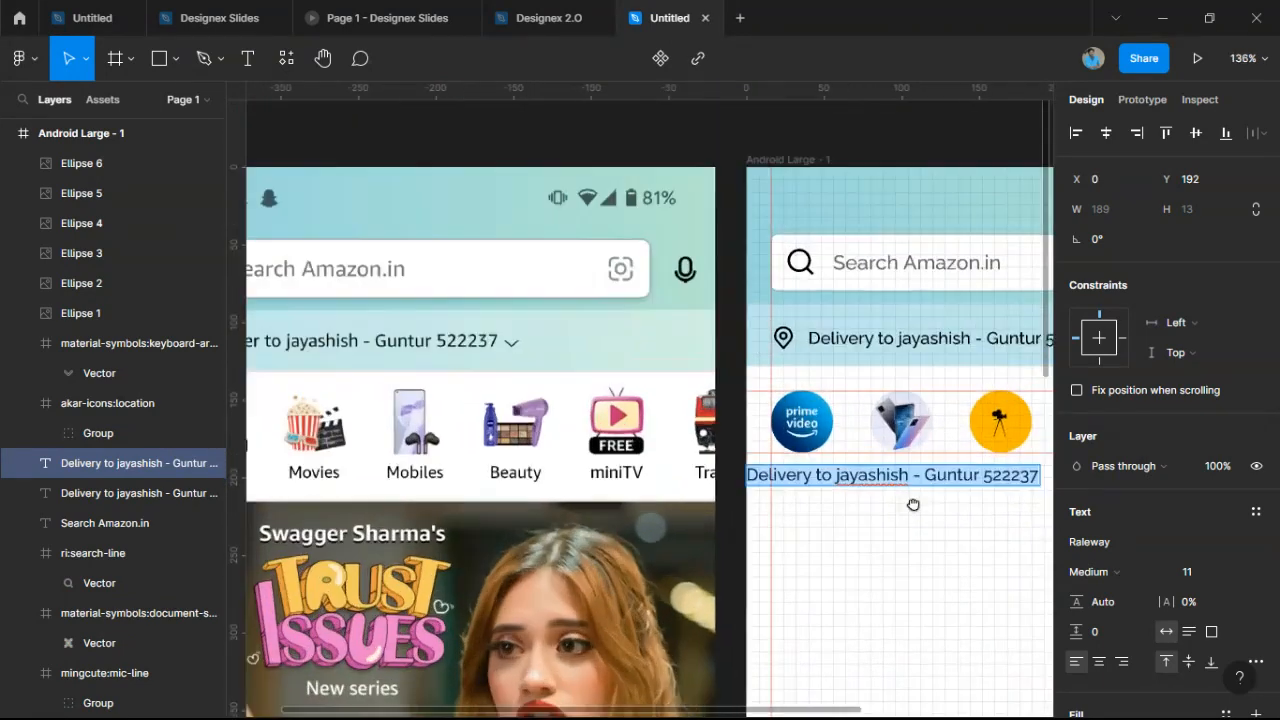
Change the copied text to 'Prime' and align it under the first icon.
scroll(913, 505, "up", 2)
type("Pri")
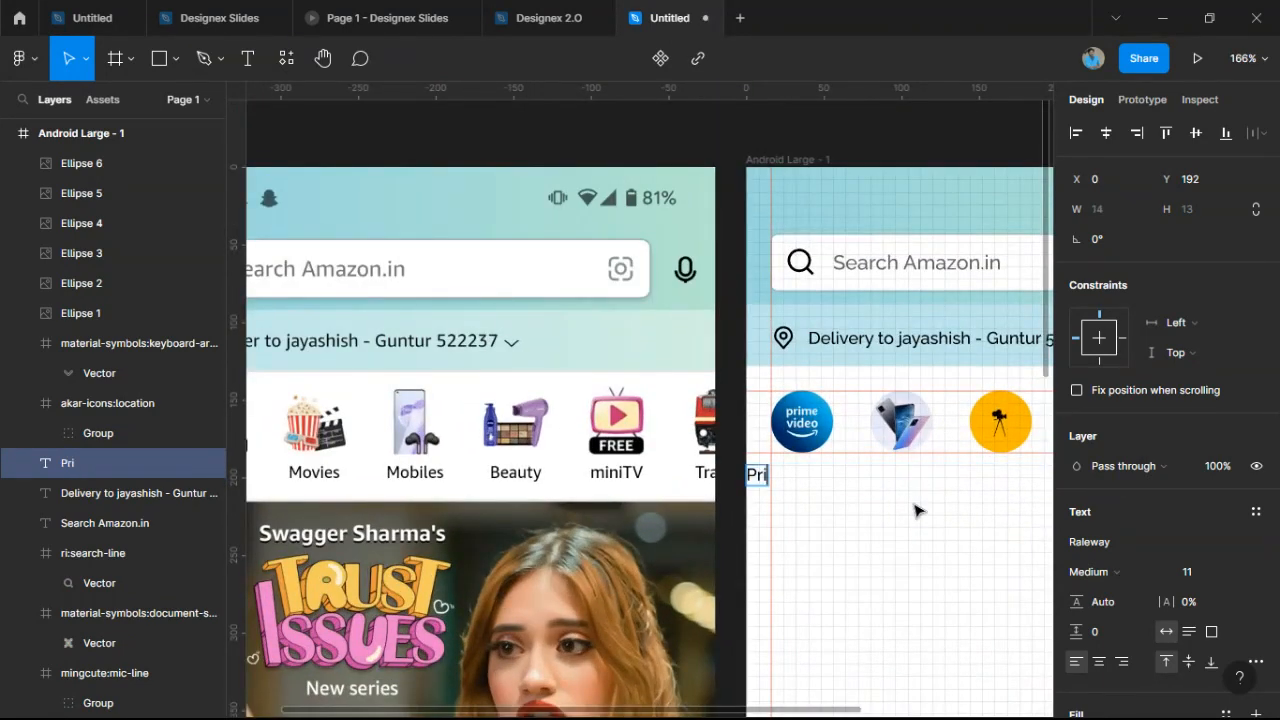
type("me")
key("Escape")
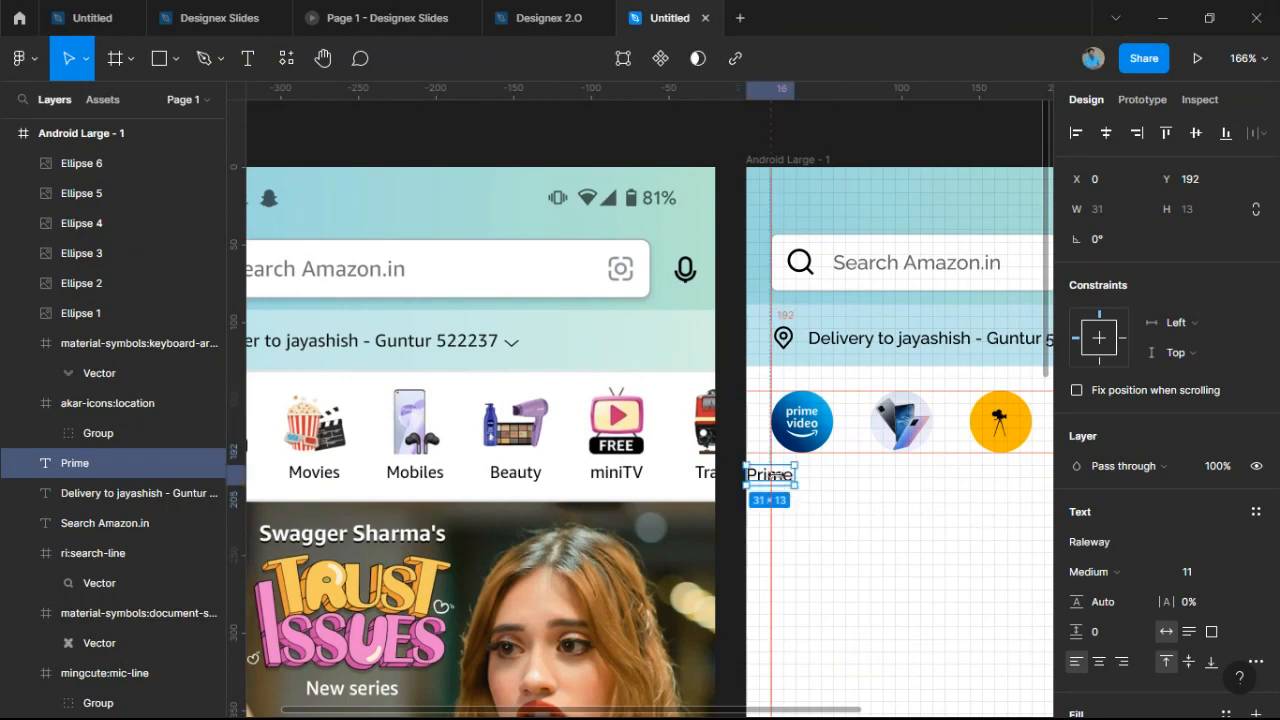
left_click_drag(783, 475, 821, 486)
left_click(789, 483)
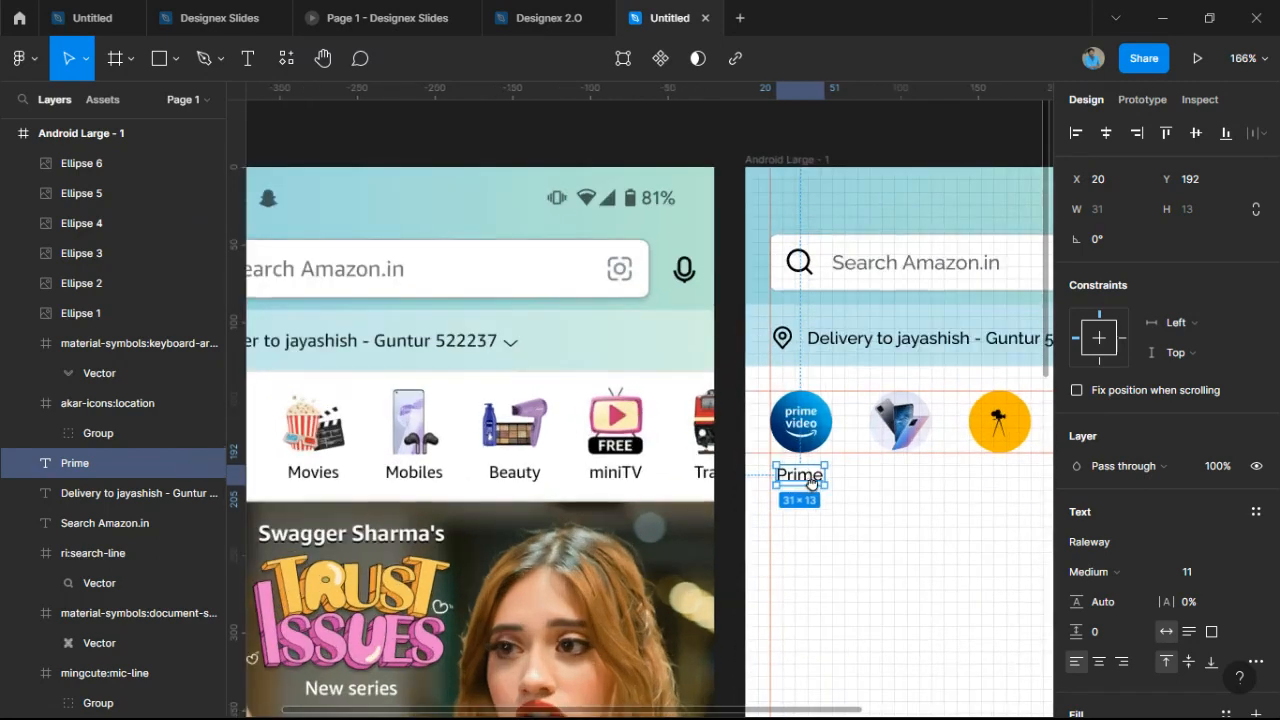
scroll(806, 485, "up", 4)
Duplicate the label under the phone icon, rename it 'Mobiles', and centre it.
left_click_drag(806, 483, 952, 482, "alt")
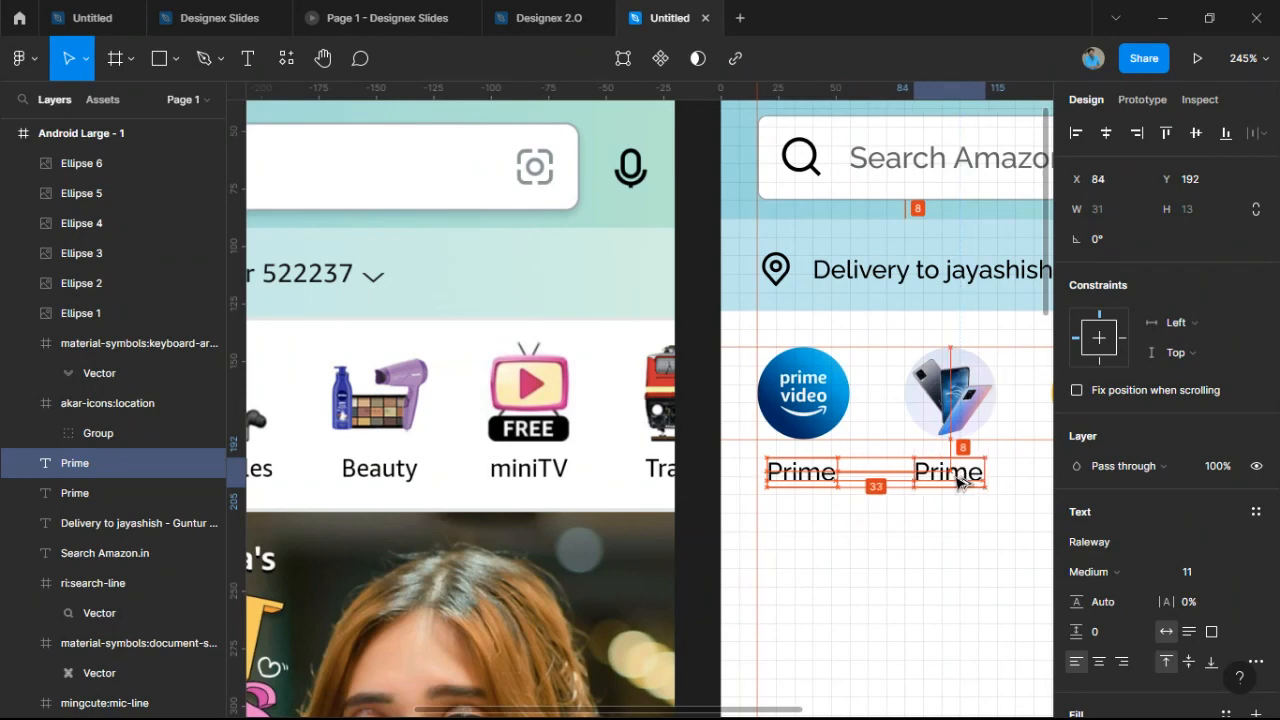
double_click(955, 476)
type("Mobilr")
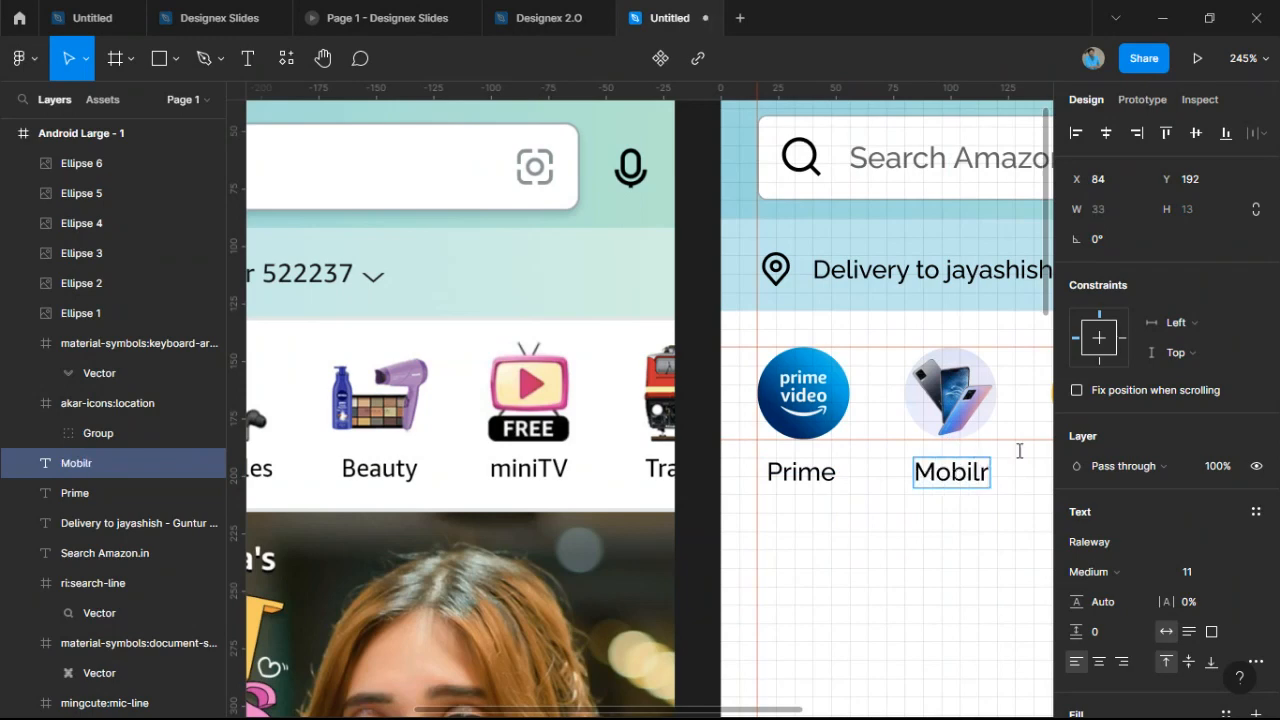
key("BackSpace")
type("es")
key("Escape")
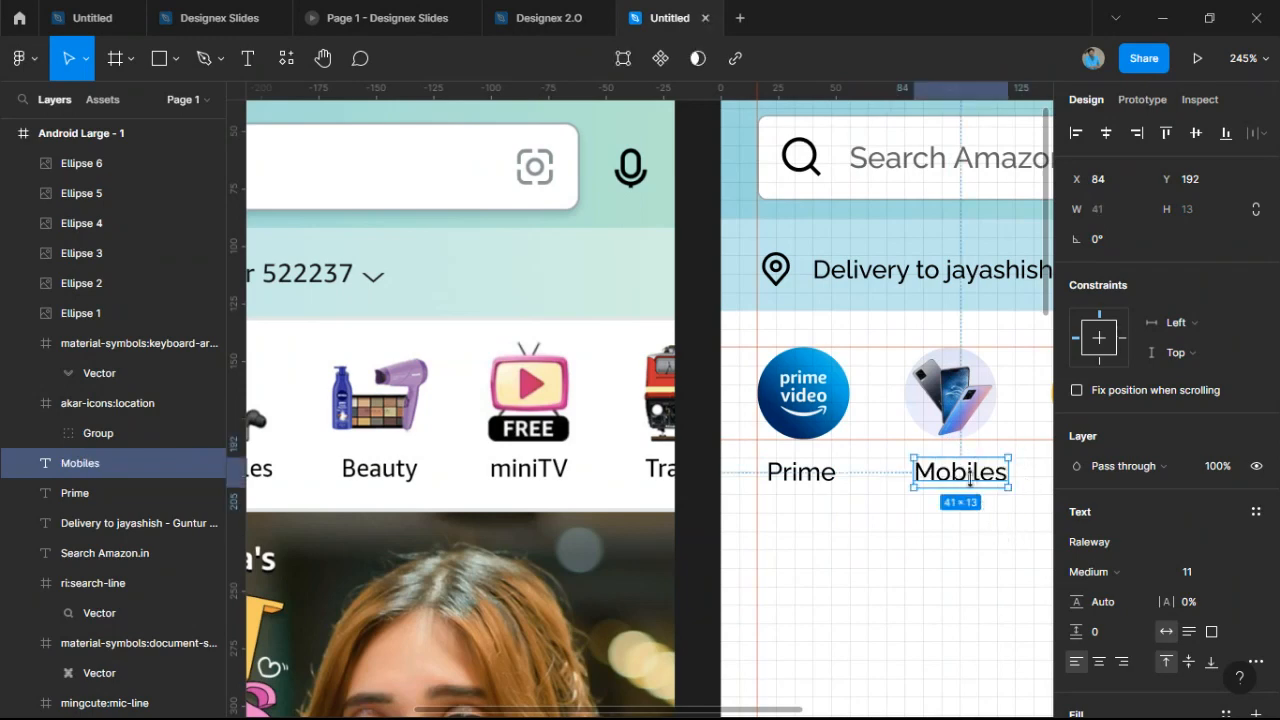
left_click_drag(970, 479, 964, 482)
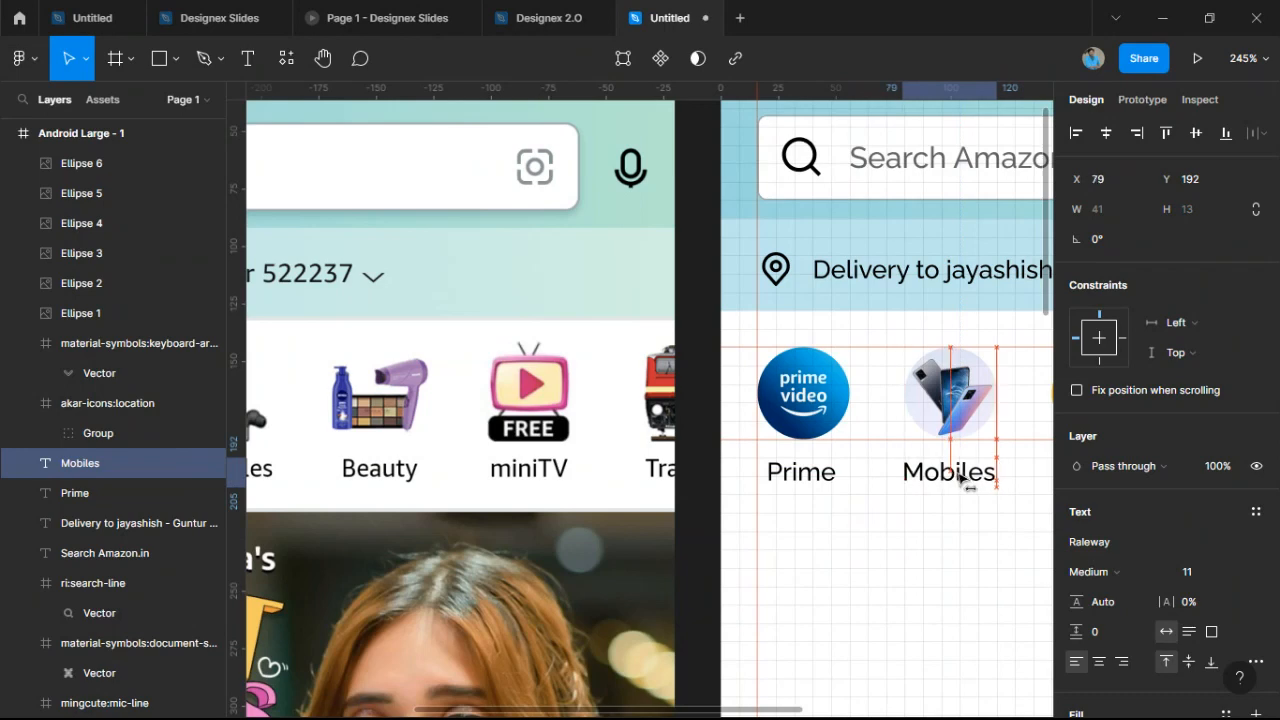
Duplicate the Mobiles label under the camera icon and retype it as 'Movies'.
left_click(985, 531)
scroll(985, 531, "down", 2)
scroll(975, 518, "down", 3)
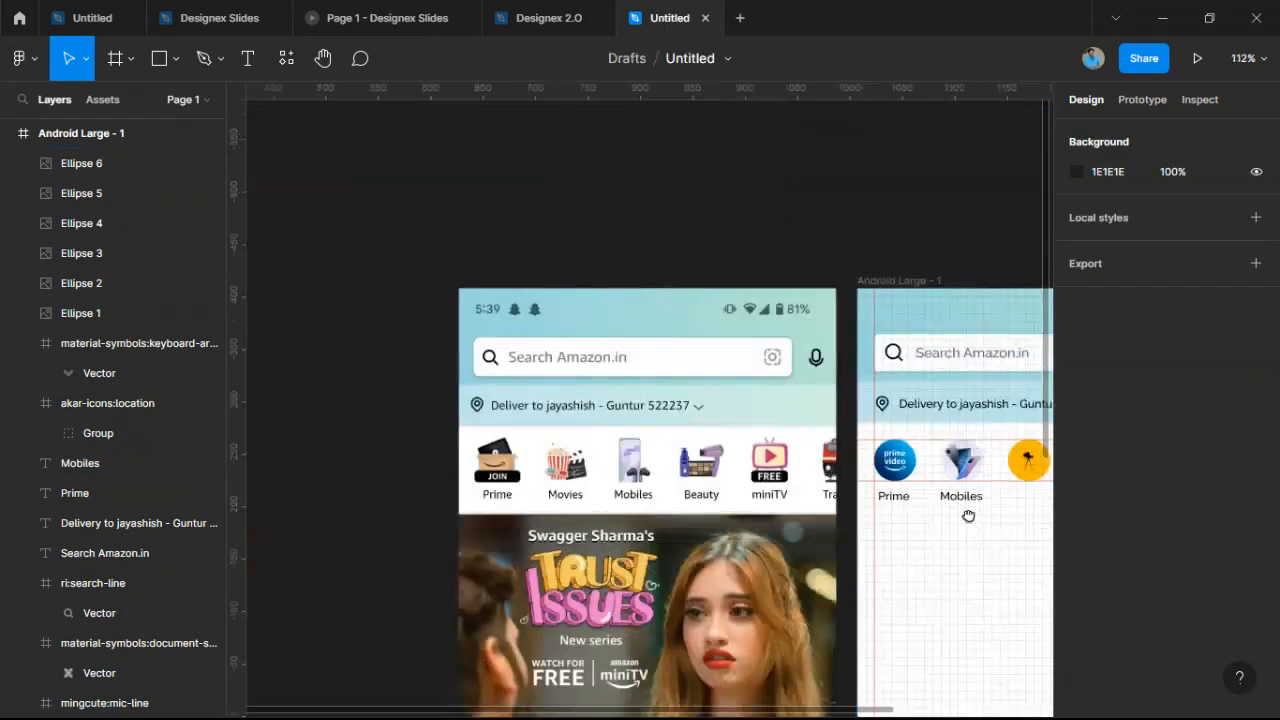
scroll(914, 523, "up", 3)
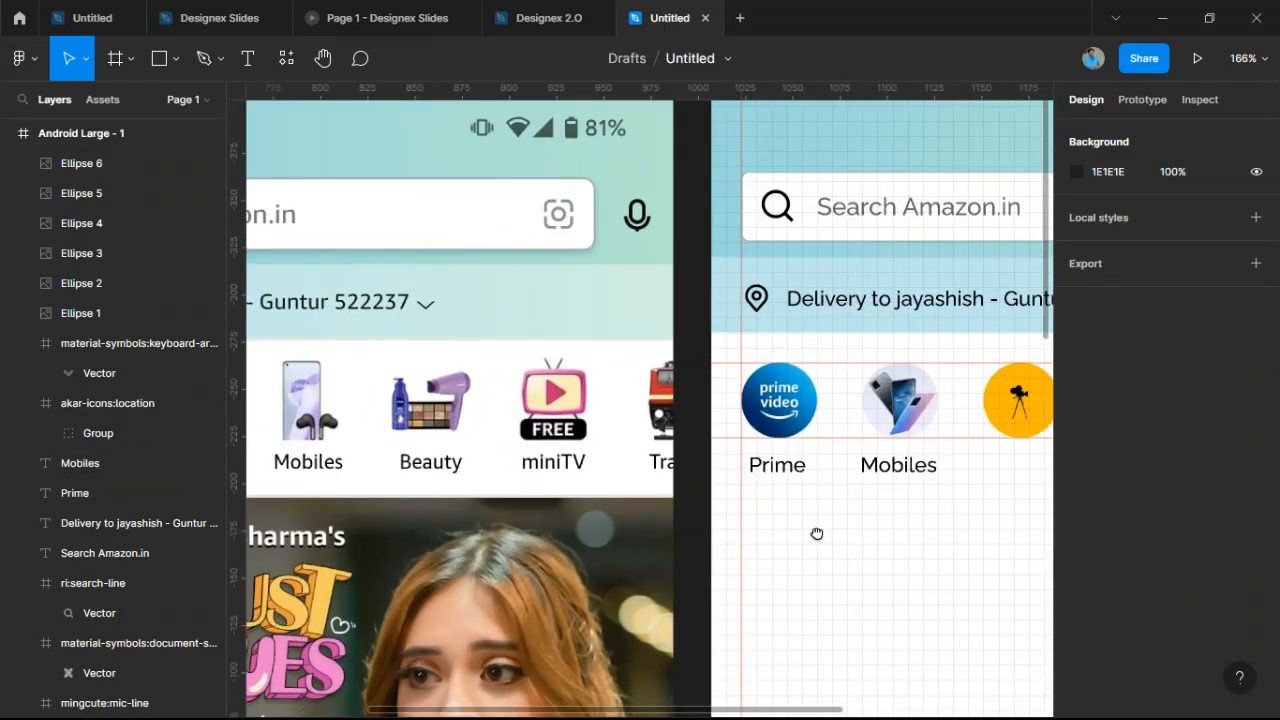
left_click_drag(817, 533, 608, 553)
left_click(706, 484)
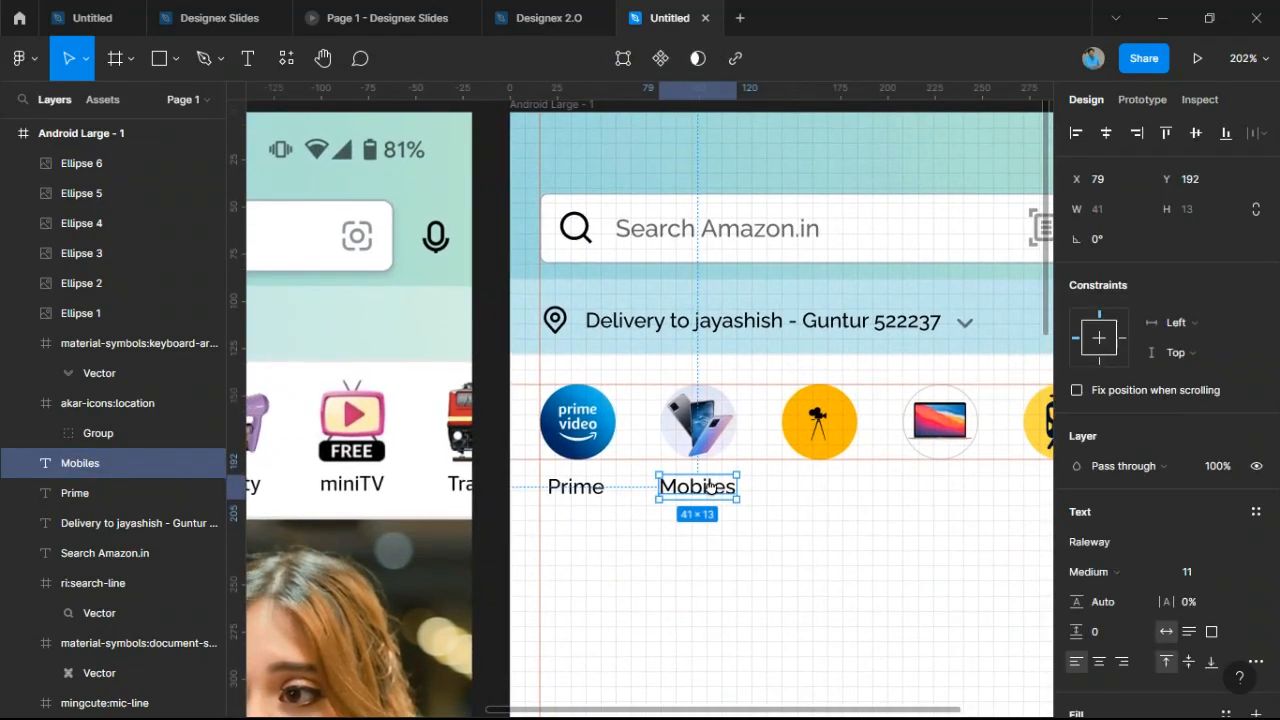
left_click_drag(712, 490, 833, 488)
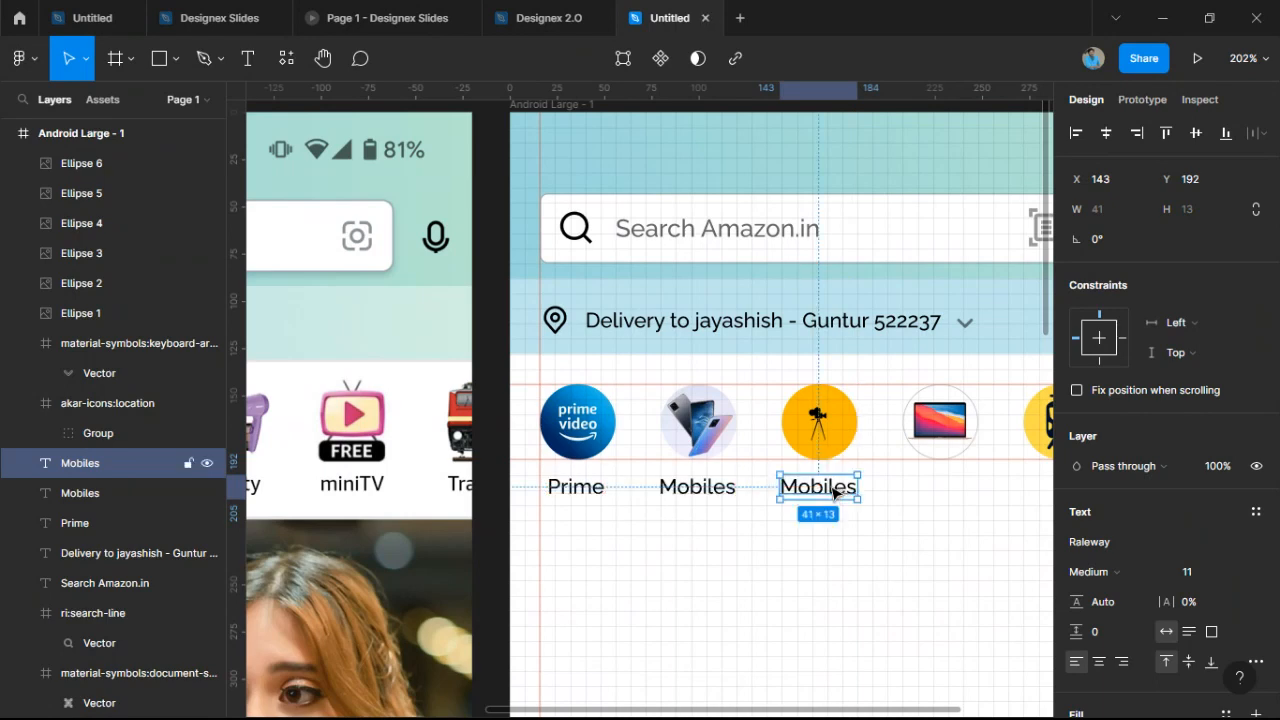
double_click(833, 487)
type("Movies")
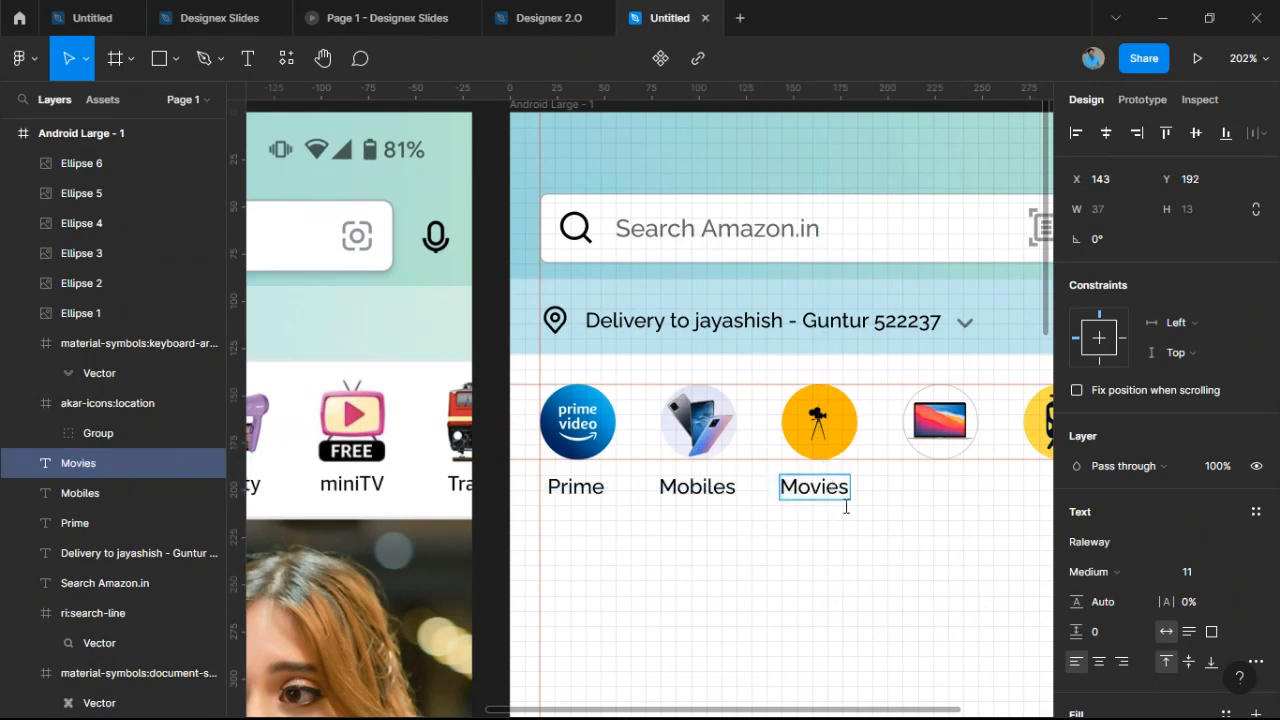
key("Escape")
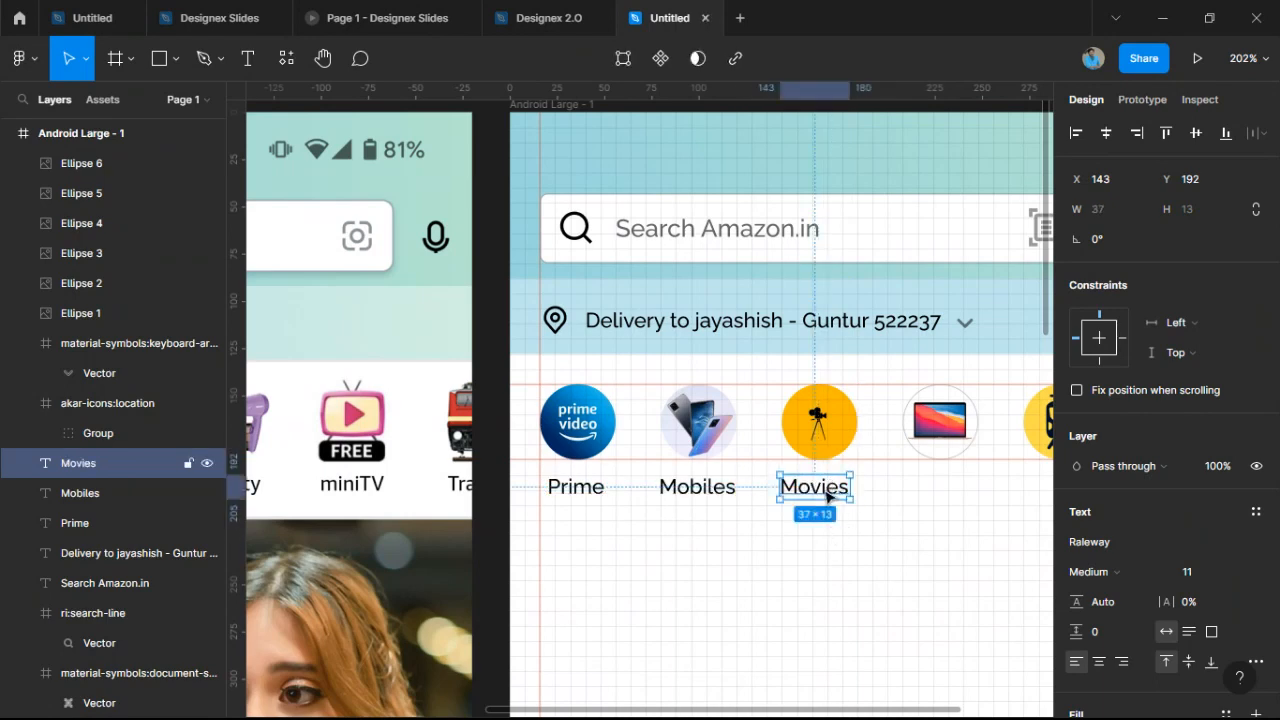
left_click_drag(827, 496, 840, 500)
left_click(860, 506)
Copy the label under the laptop icon, rename it 'Laptops' and center it.
scroll(780, 490, "right", 3)
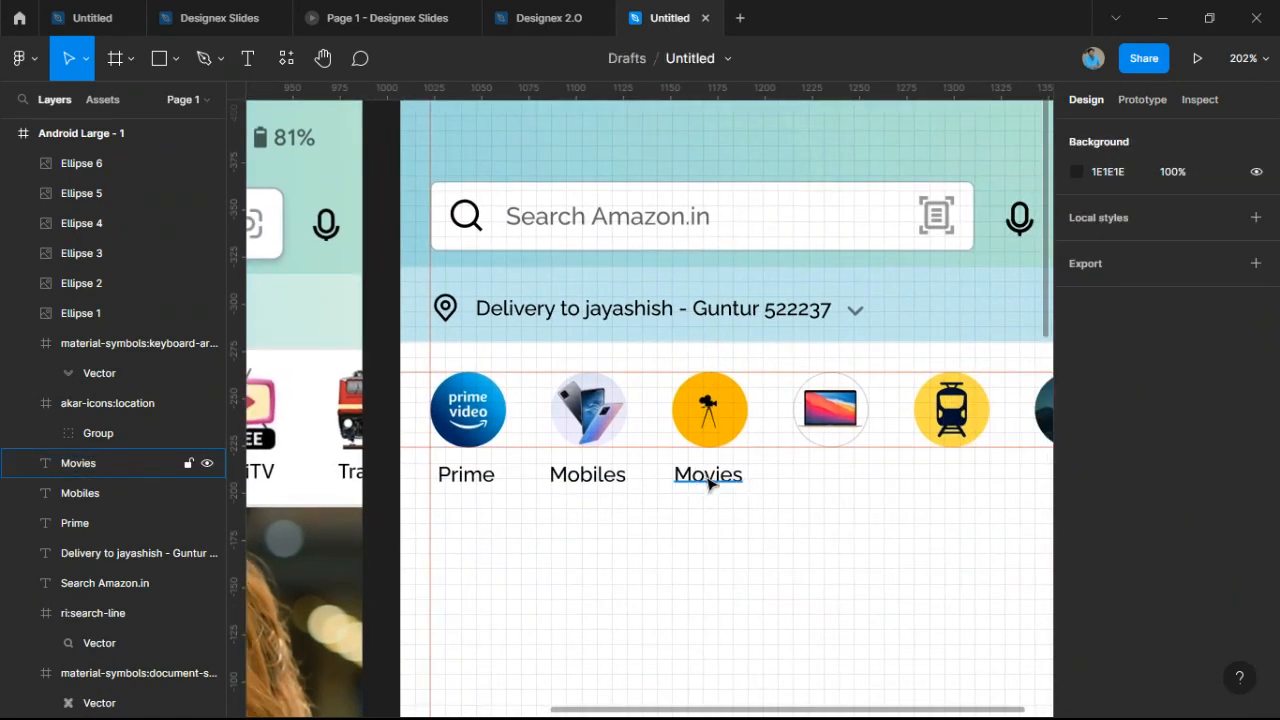
left_click(708, 484)
left_click_drag(708, 484, 829, 482)
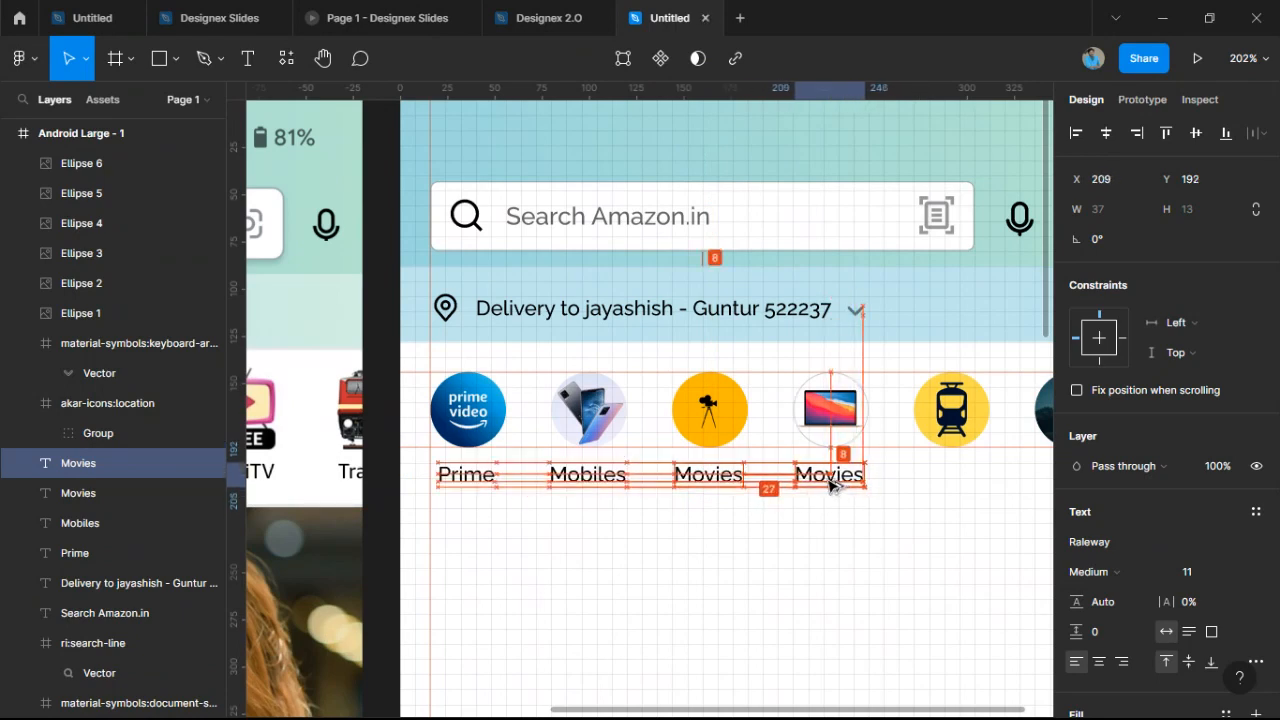
double_click(829, 482)
type("Laptops")
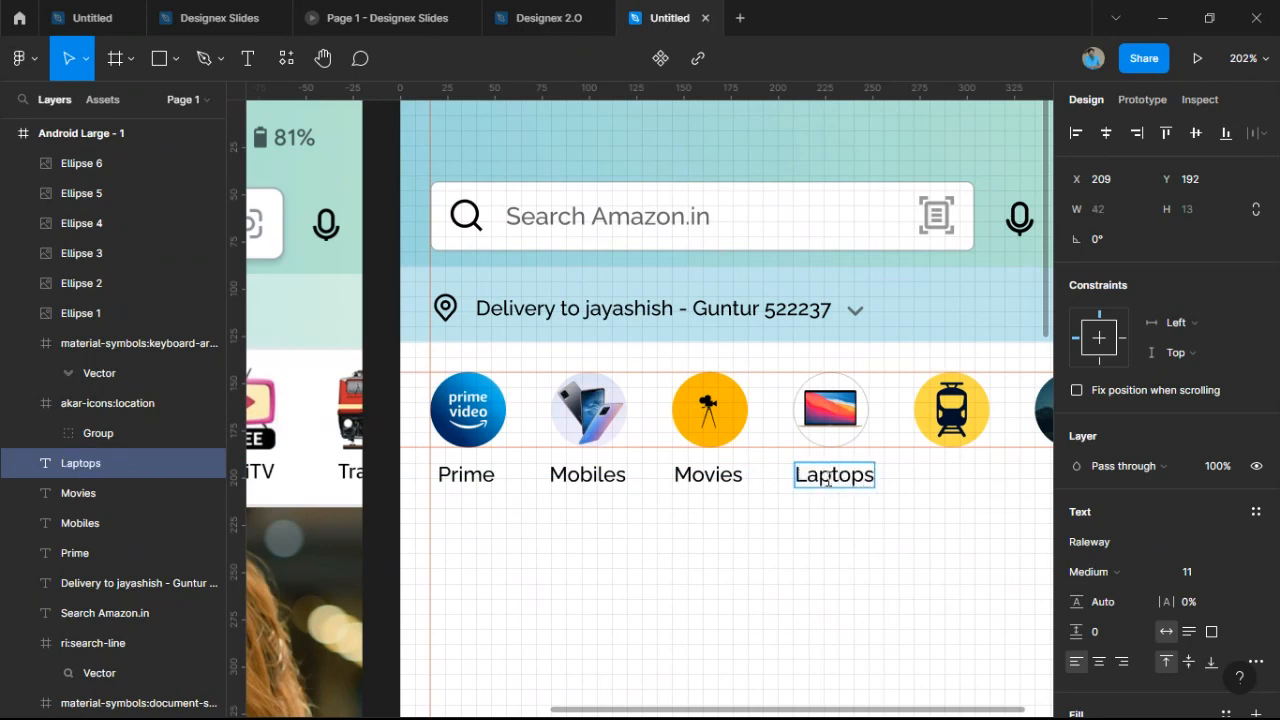
key("Escape")
left_click_drag(847, 481, 843, 483)
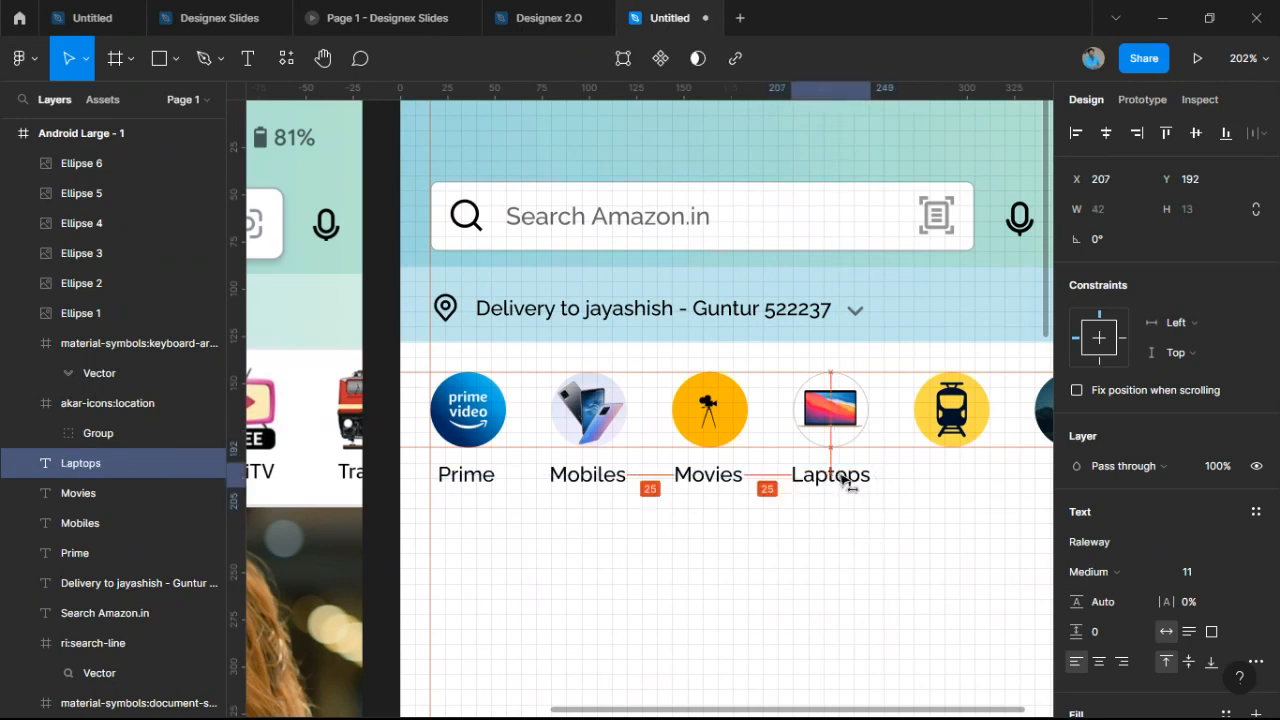
Place a 'Train' label centered under the train icon.
scroll(854, 520, "right", 5)
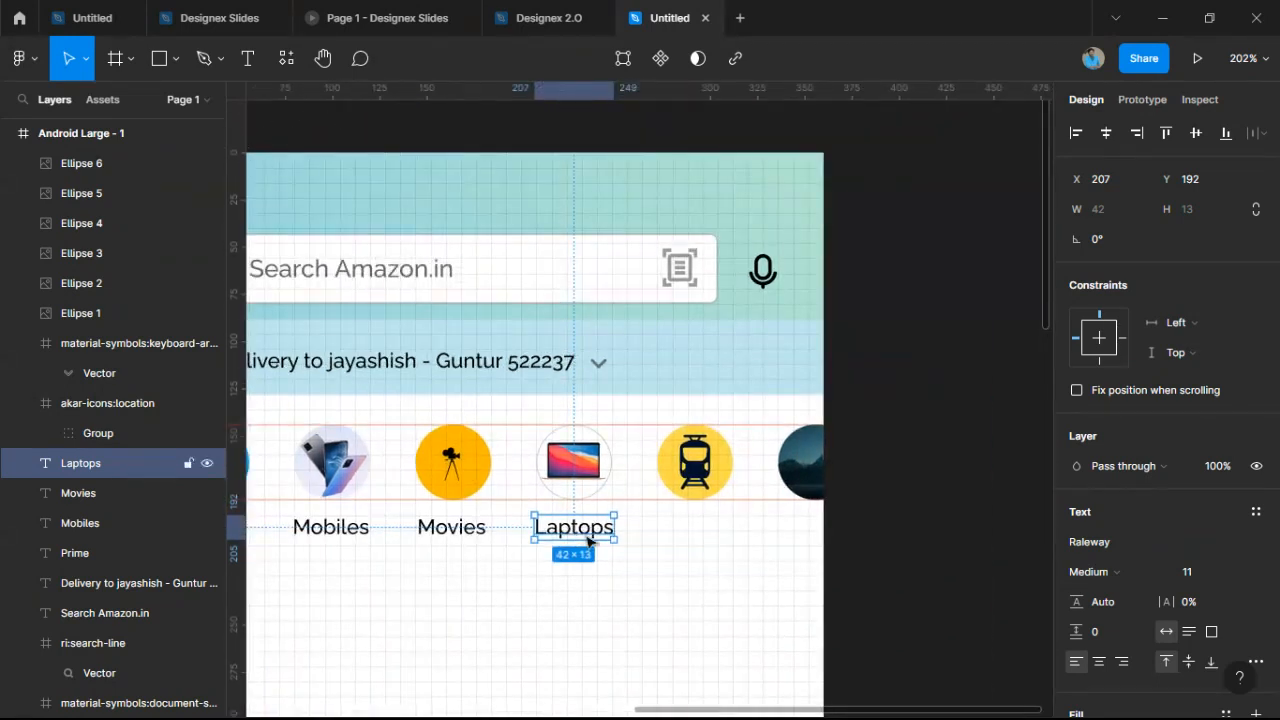
left_click_drag(588, 541, 715, 532)
key("ctrl+z")
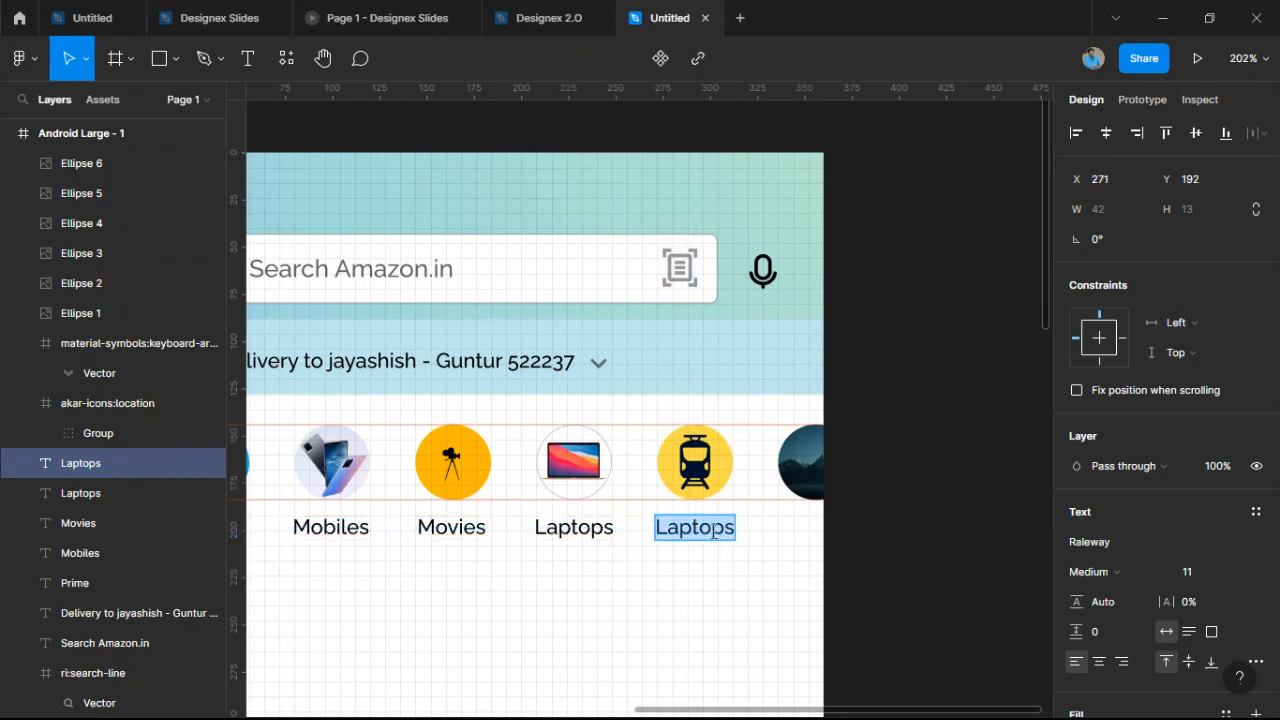
type("Train")
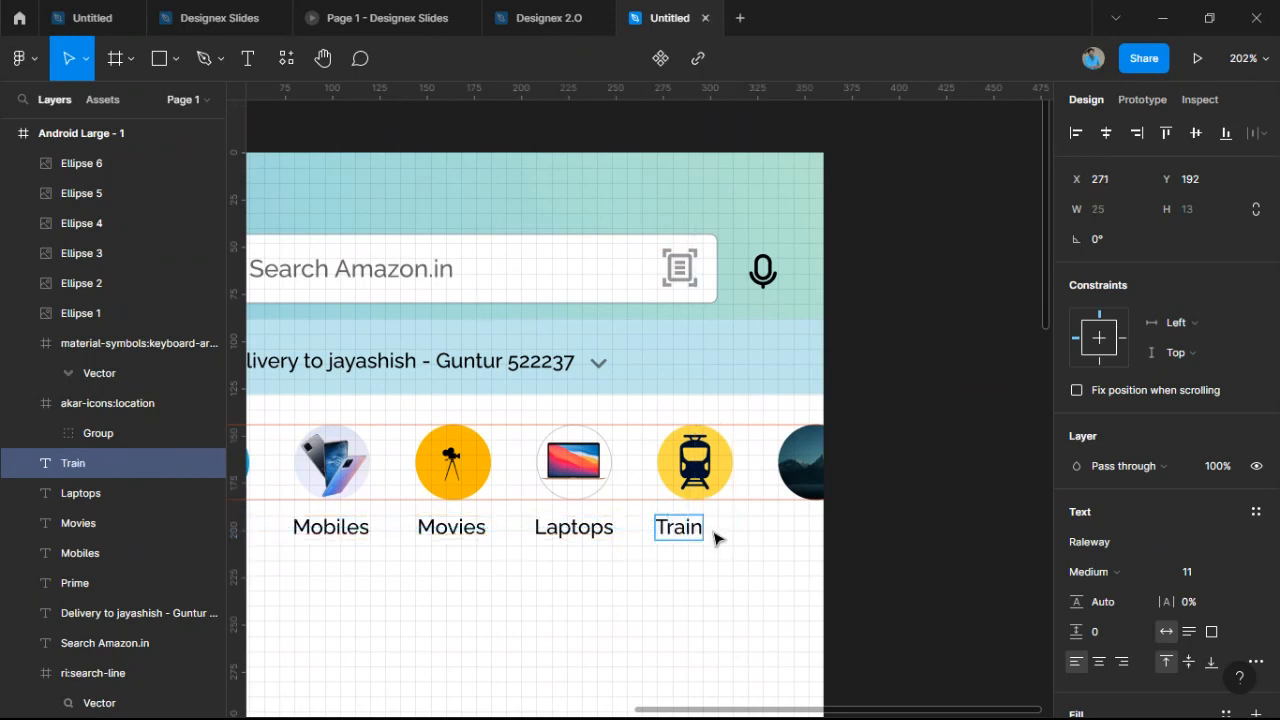
key("Escape")
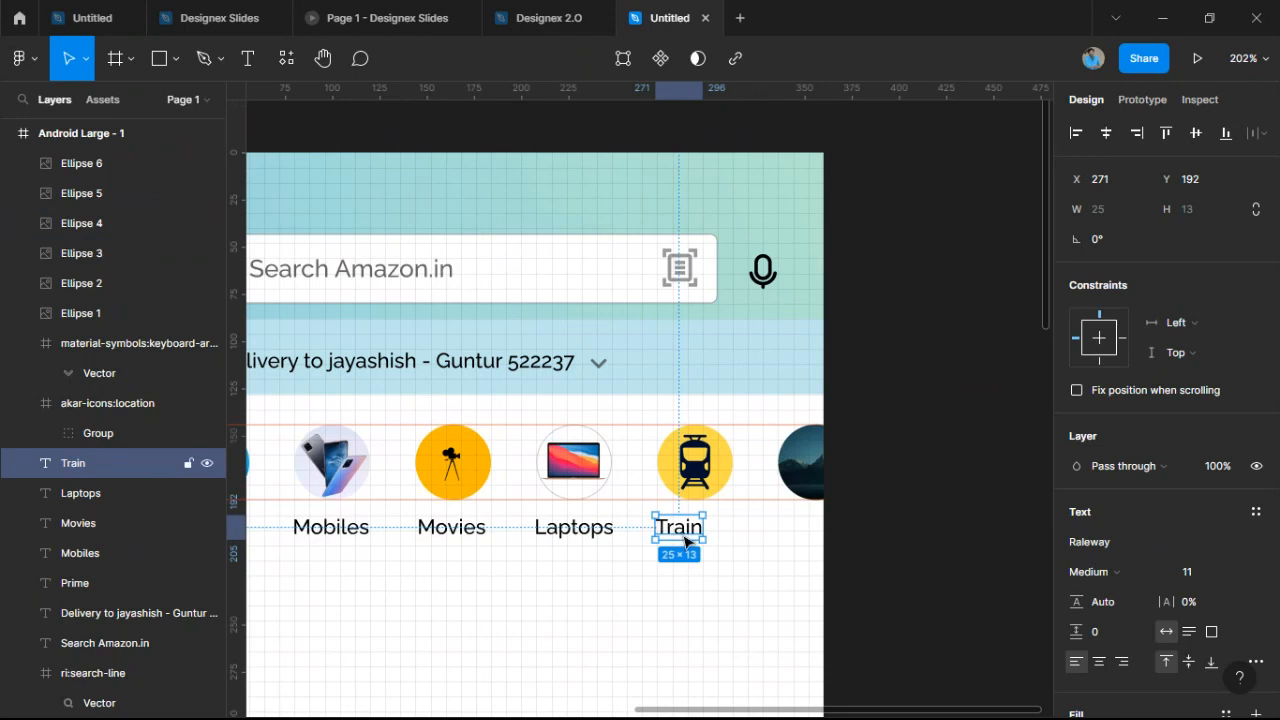
left_click_drag(672, 536, 828, 531)
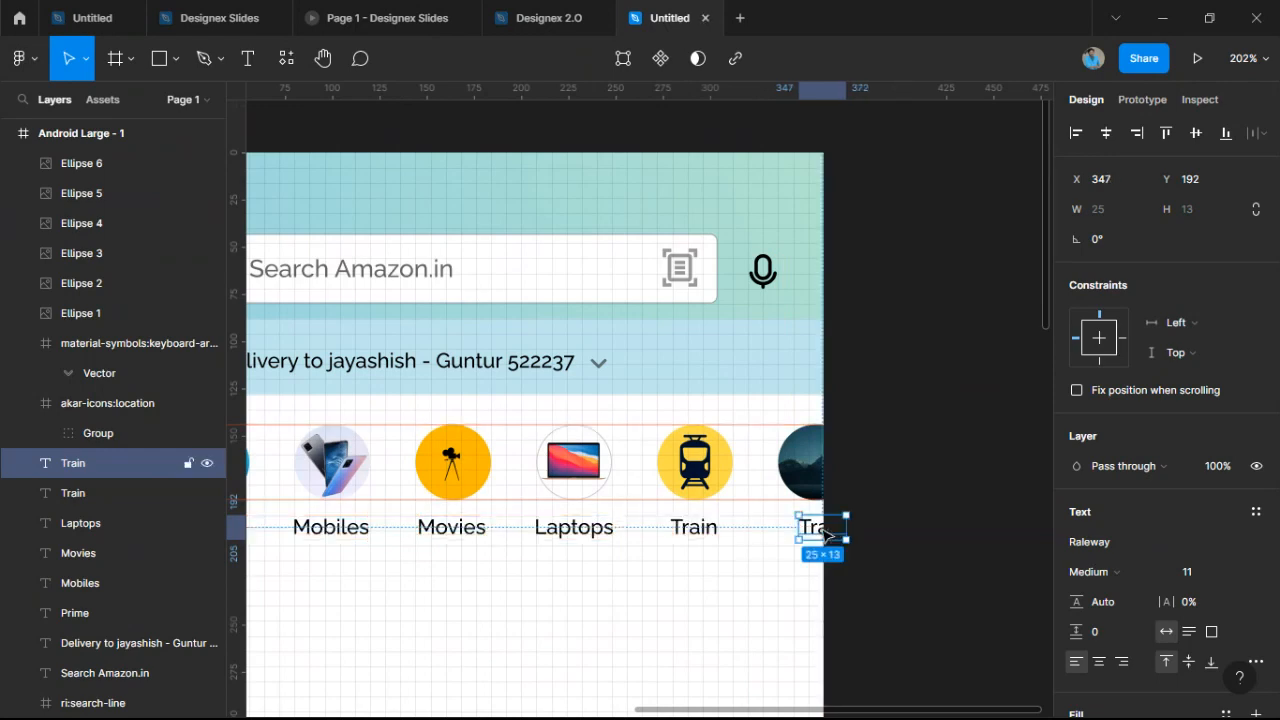
Align the extra label copy under the last icon with the other labels.
double_click(818, 528)
left_click(735, 606)
scroll(735, 606, "down", 2)
left_click_drag(735, 606, 795, 520)
scroll(795, 520, "up", 2)
scroll(795, 520, "up", 3)
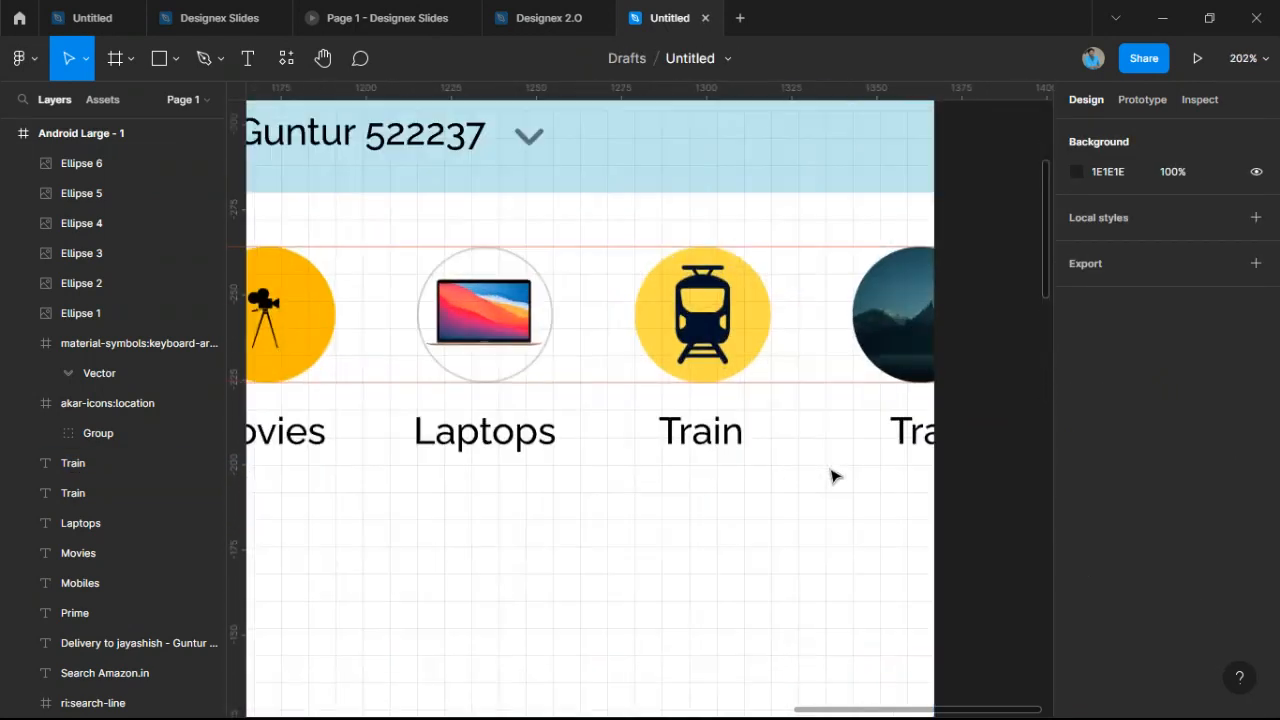
left_click(915, 438)
left_click_drag(915, 438, 913, 441)
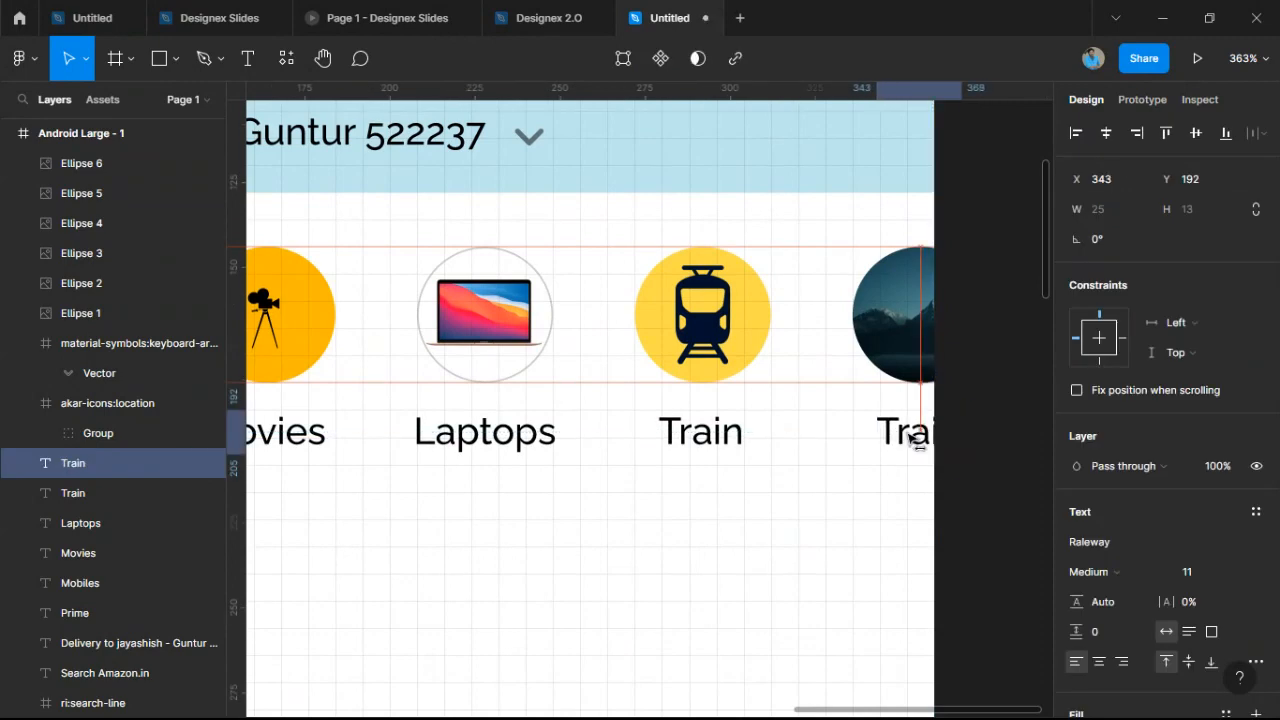
left_click(900, 491)
scroll(900, 494, "down", 5)
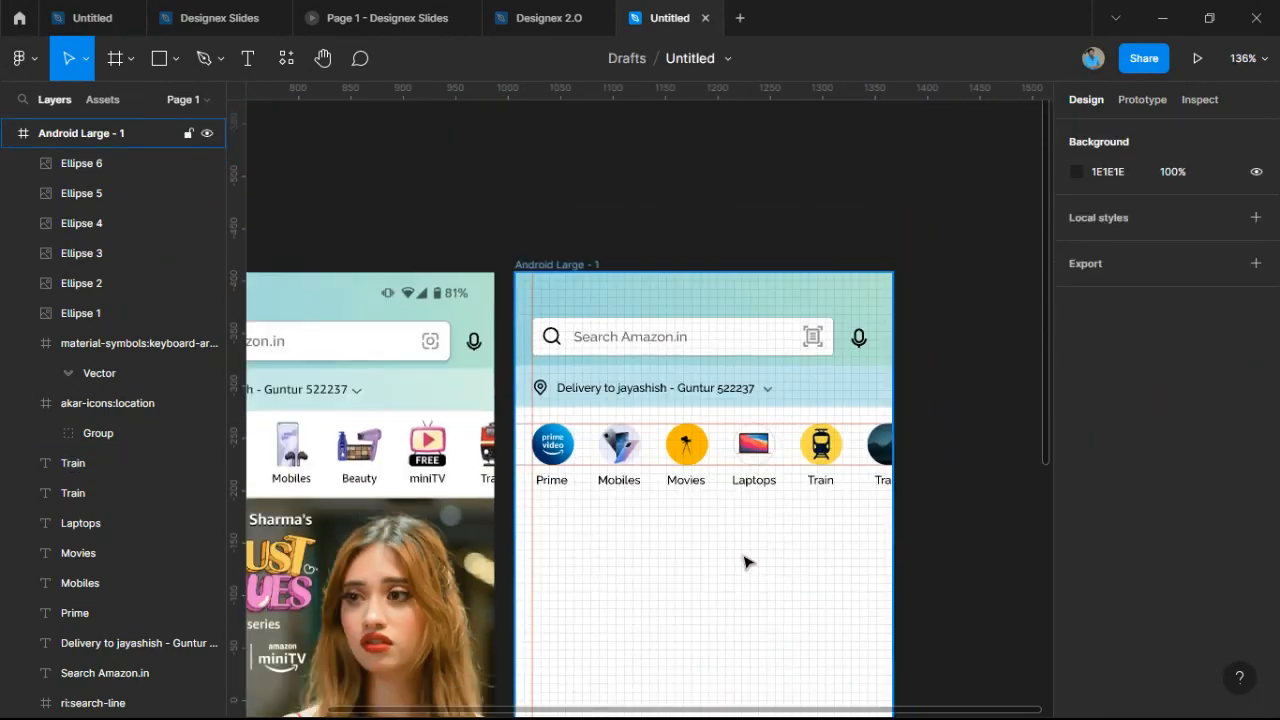
Drag a horizontal guide from the top ruler to just below the category labels.
left_click_drag(738, 556, 880, 374)
scroll(869, 437, "up", 1)
scroll(867, 437, "down", 1)
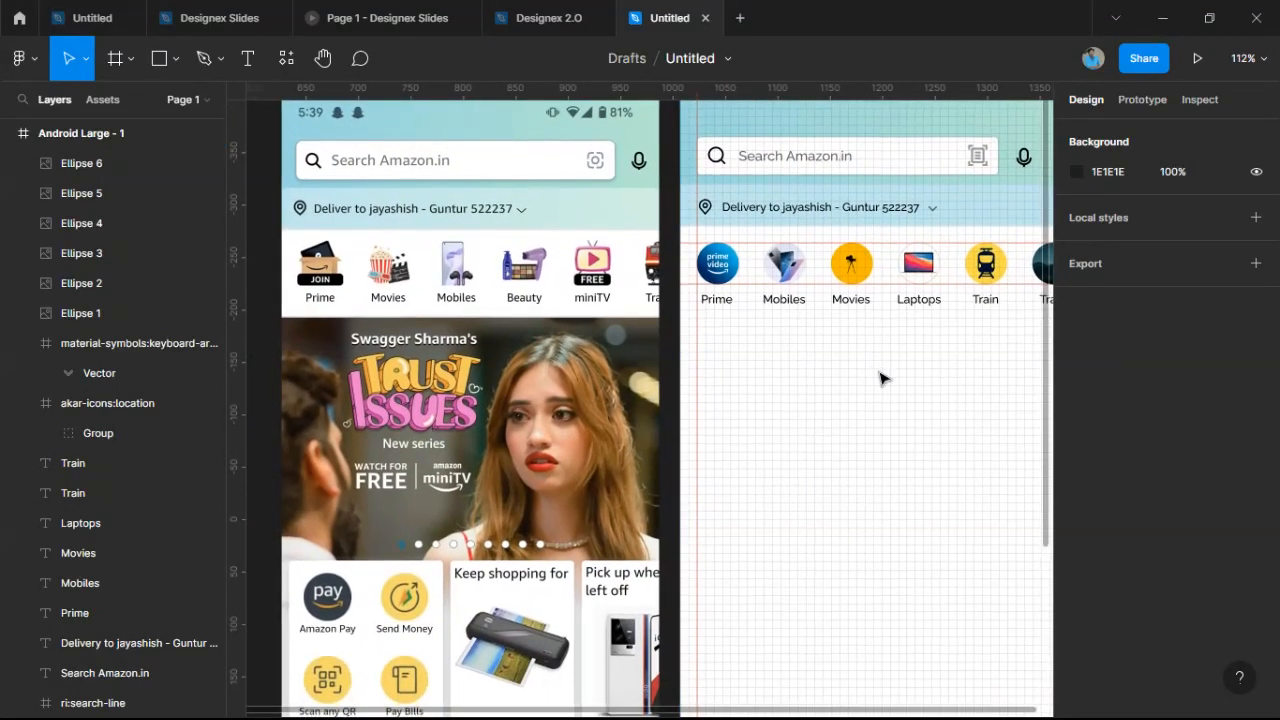
left_click_drag(848, 125, 795, 317)
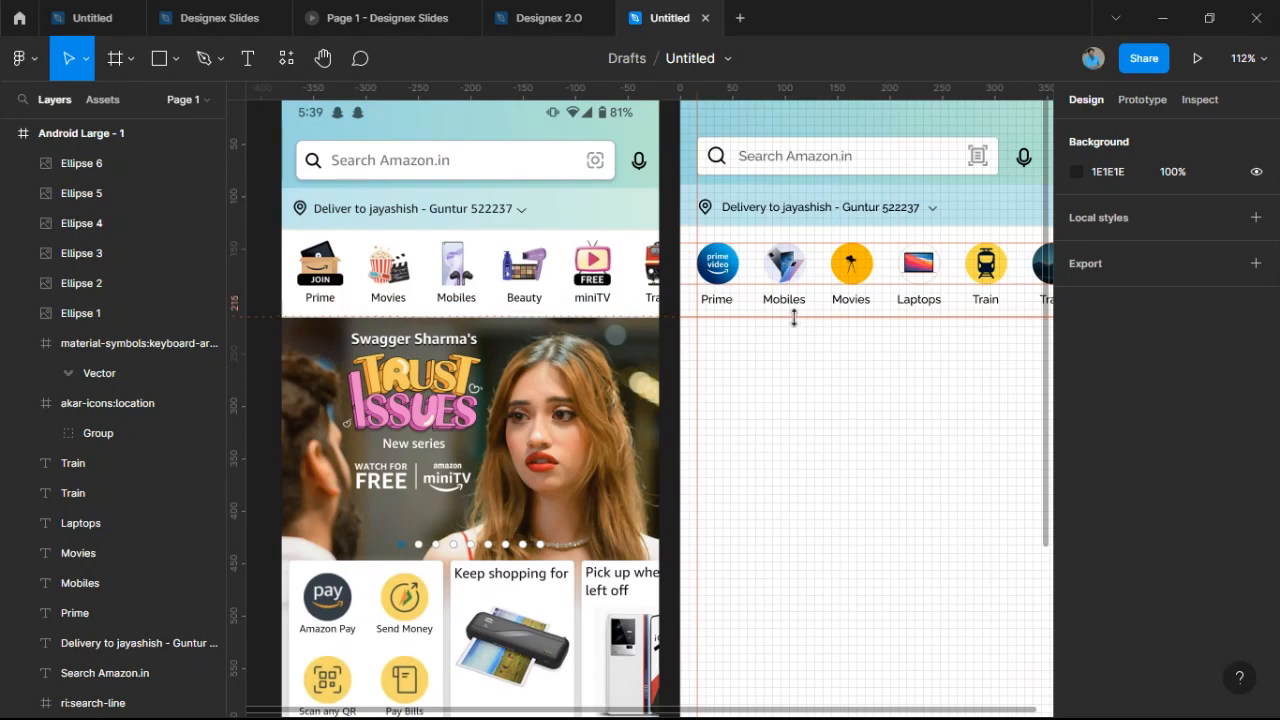
scroll(794, 318, "up", 8)
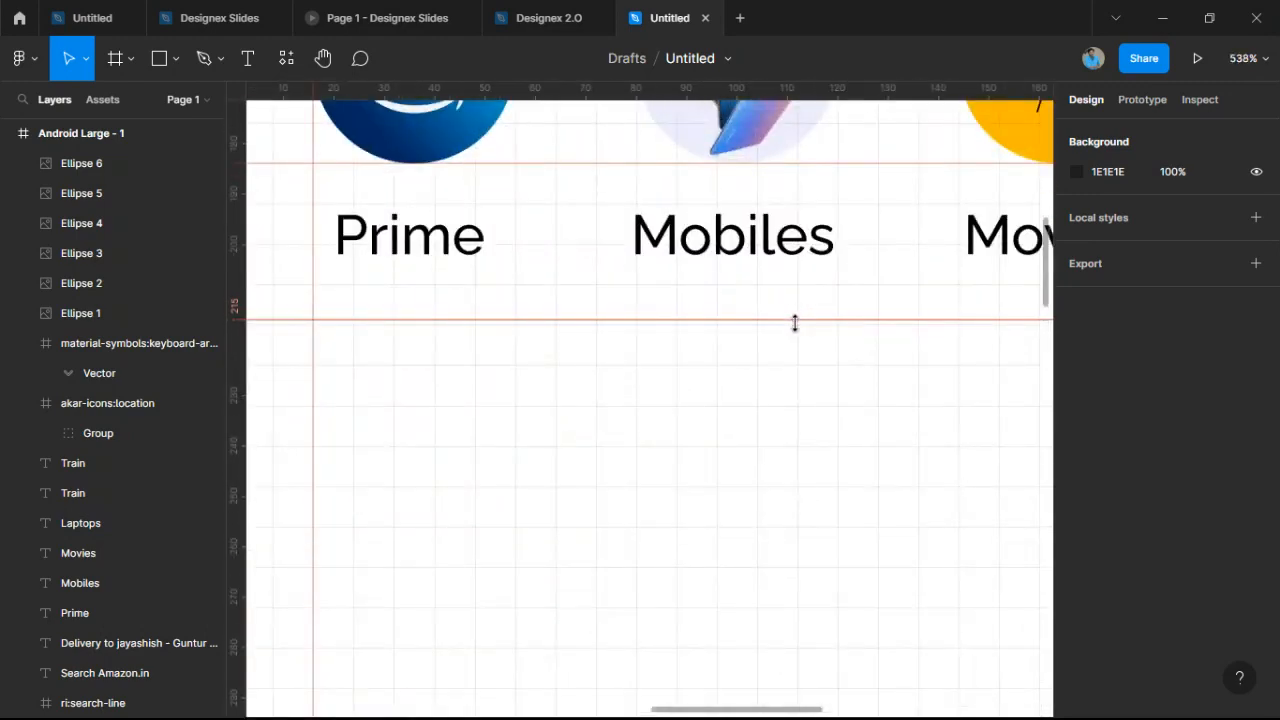
Select the Android Large - 1 frame and bring the tops of both frames into view.
left_click(806, 380)
scroll(800, 387, "down", 6)
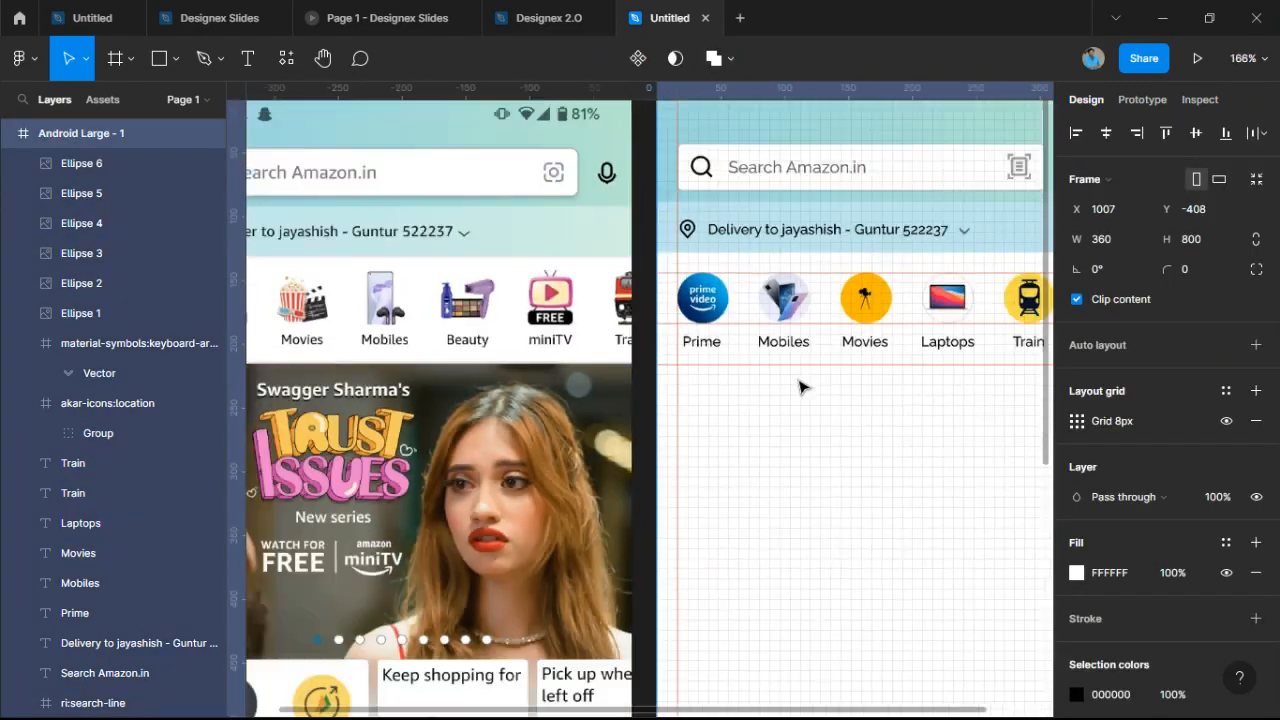
scroll(798, 382, "down", 1)
scroll(696, 363, "up", 3)
left_click_drag(770, 414, 704, 308)
scroll(704, 308, "down", 3)
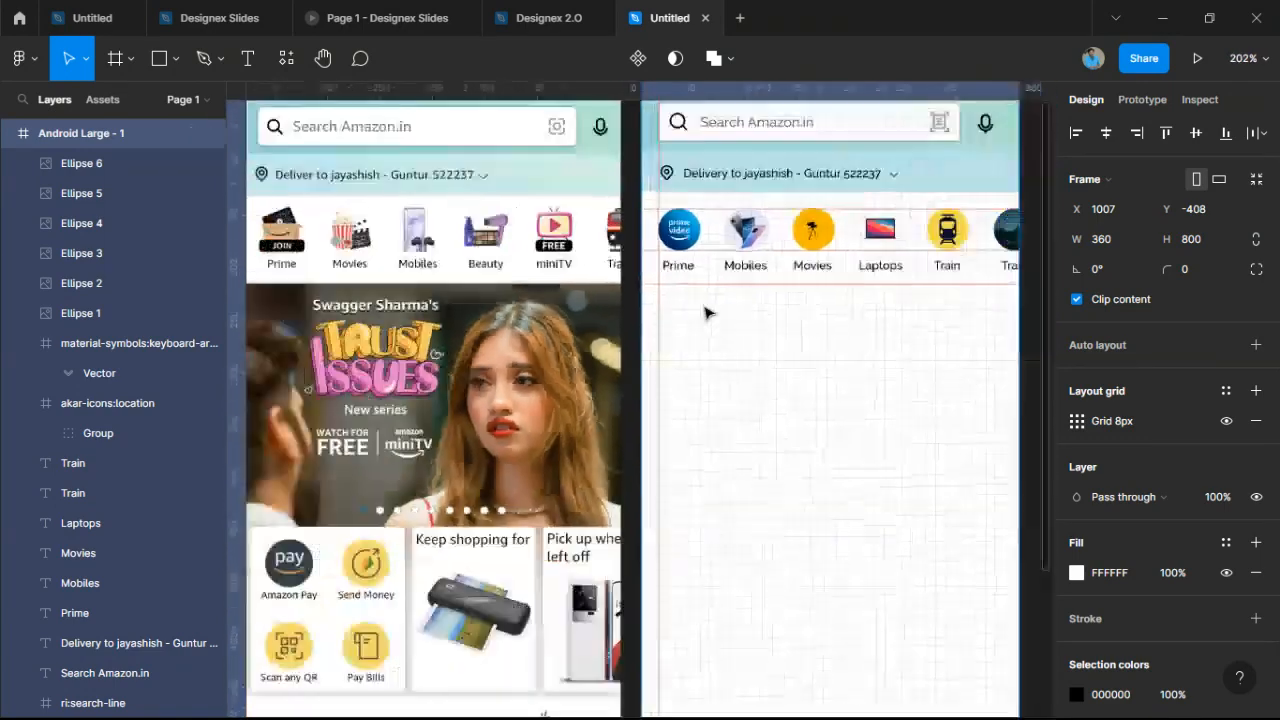
scroll(704, 313, "down", 3)
scroll(370, 282, "up", 2)
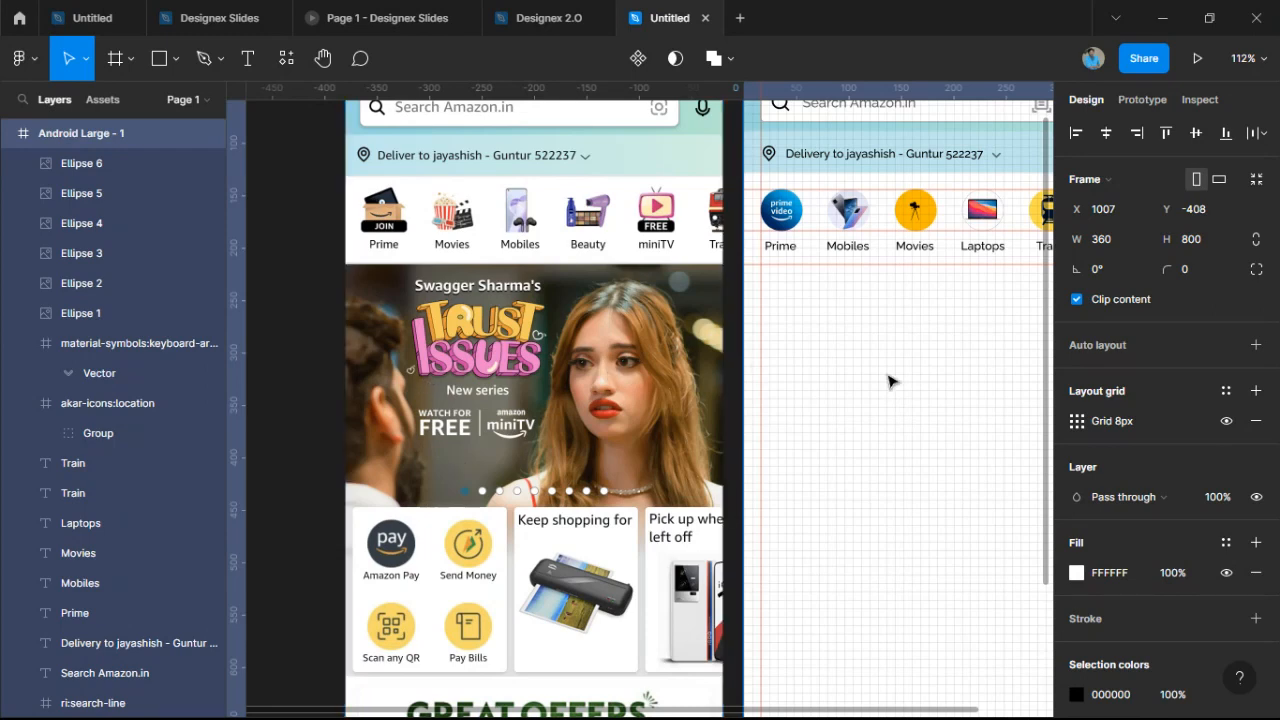
scroll(874, 366, "right", 2)
scroll(874, 366, "down", 1)
scroll(852, 358, "right", 2)
scroll(852, 358, "down", 1)
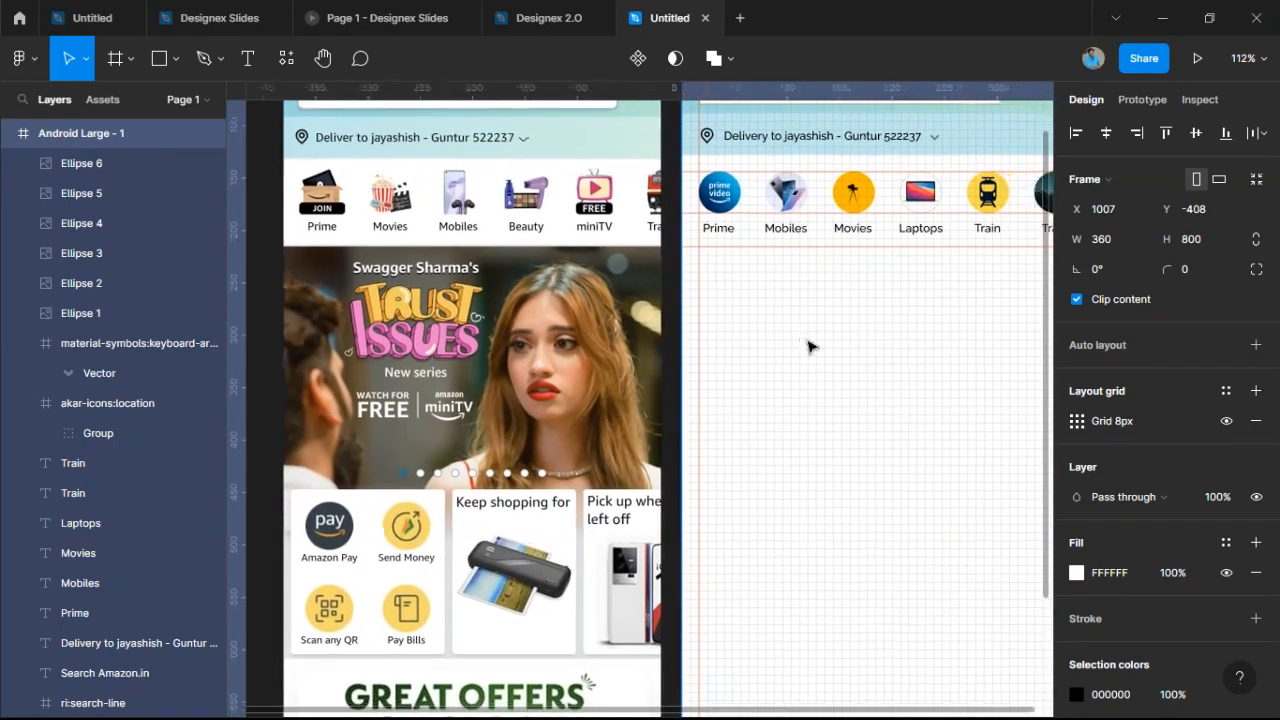
Draw a grey rectangle across the frame below the icons, with its top edge at Y 216.
left_click(157, 62)
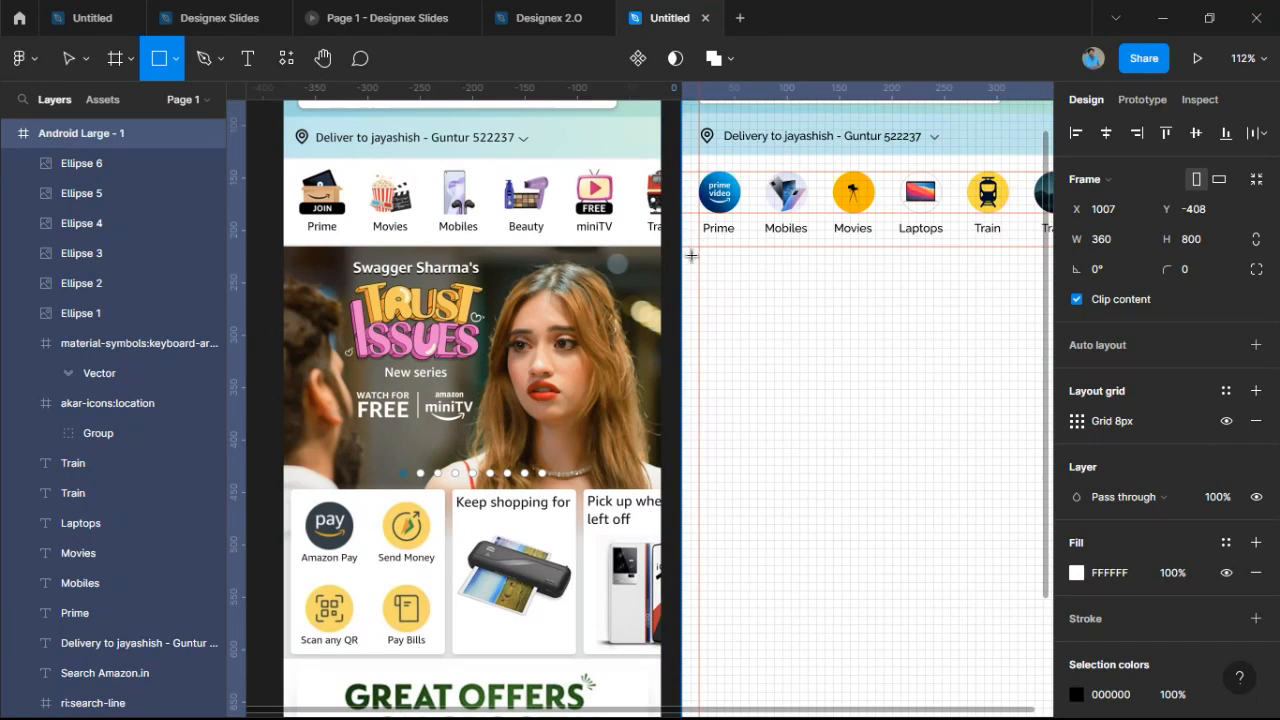
mouse_move(691, 257)
left_mouse_down()
mouse_move(843, 420)
mouse_move(1029, 486)
mouse_move(986, 463)
mouse_move(944, 487)
left_mouse_up()
scroll(795, 262, "up", 5)
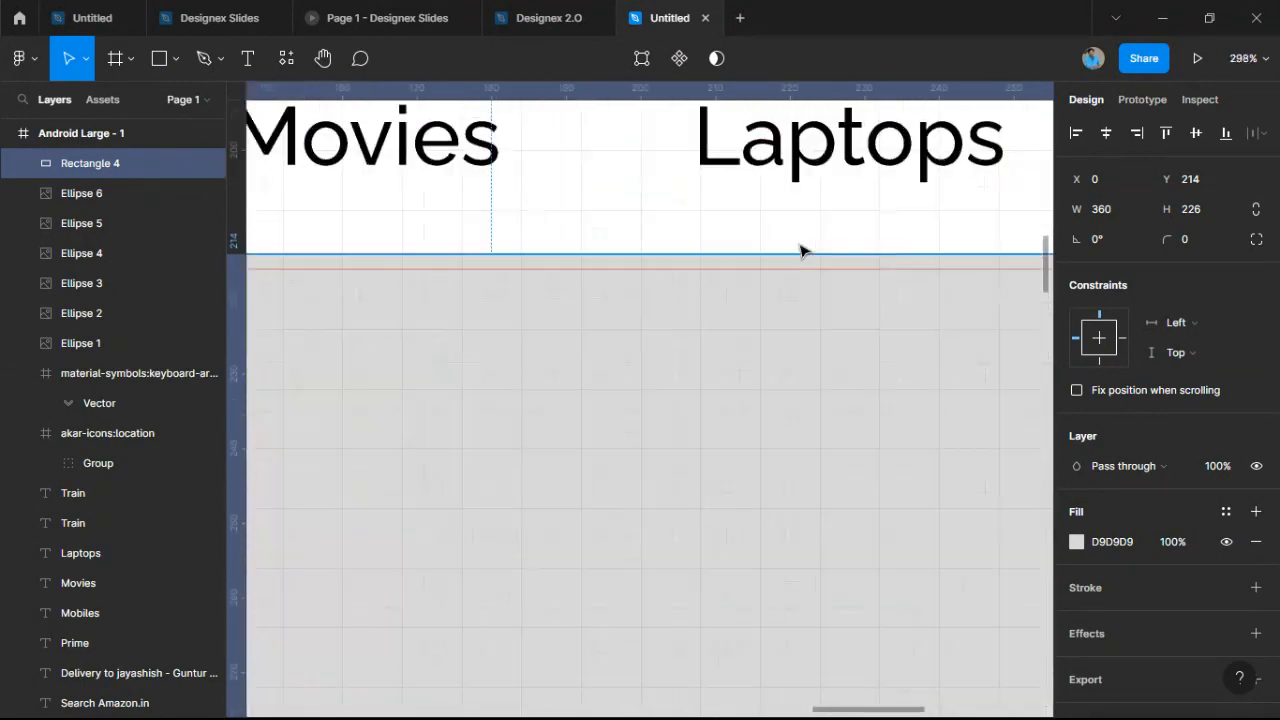
left_click_drag(800, 251, 817, 269)
scroll(817, 266, "down", 3)
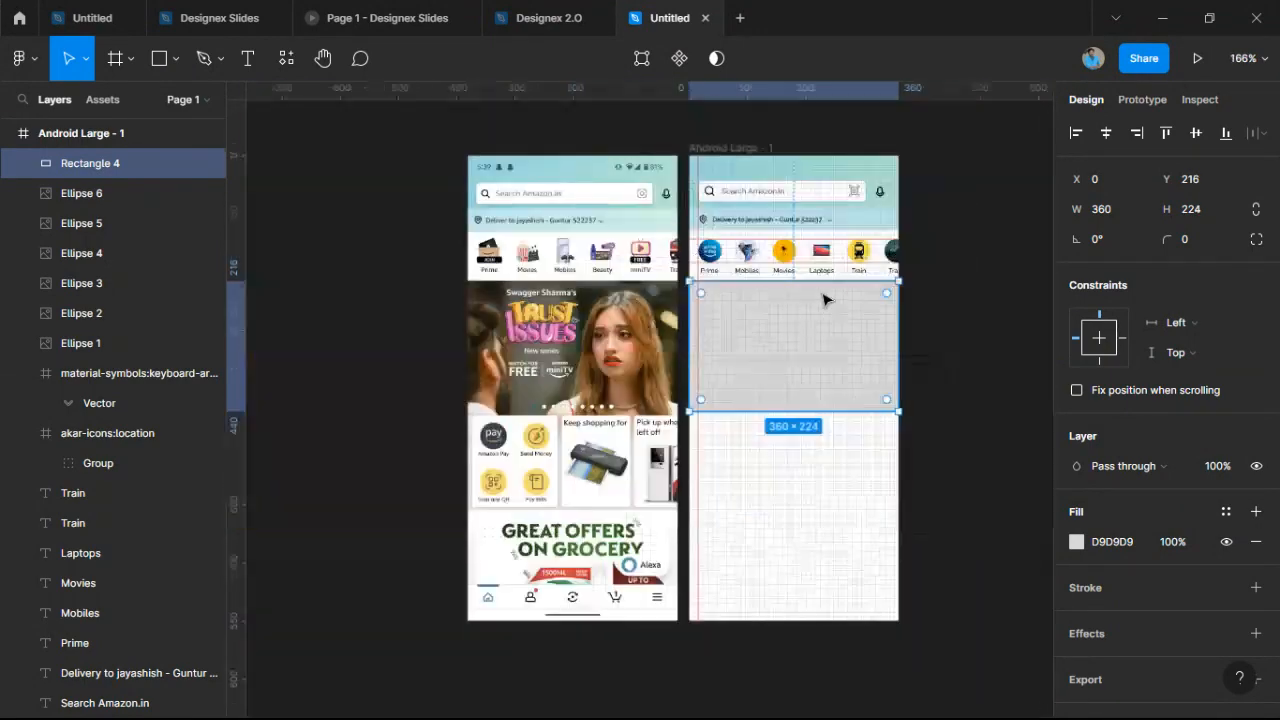
scroll(726, 394, "up", 4)
Extend the rectangle's bottom edge to make it 360×232, then check it against the icon row.
left_click_drag(678, 440, 680, 465)
scroll(746, 377, "down", 5)
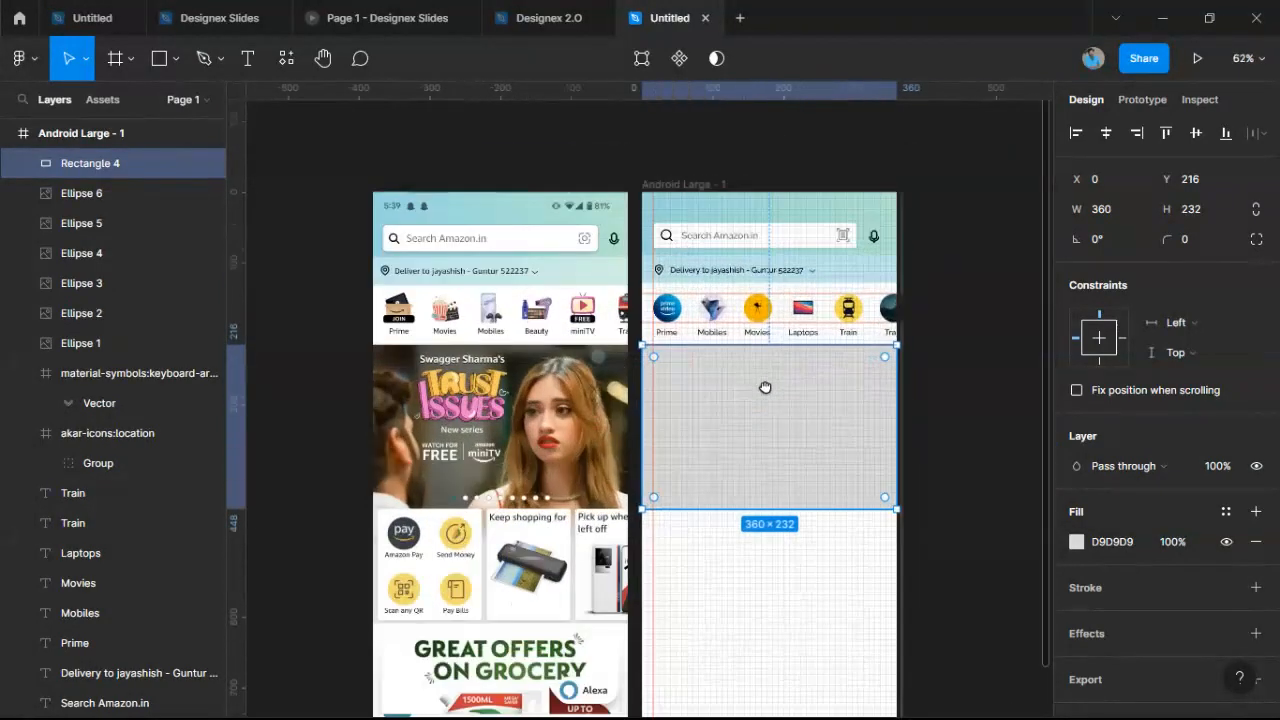
scroll(765, 387, "up", 2)
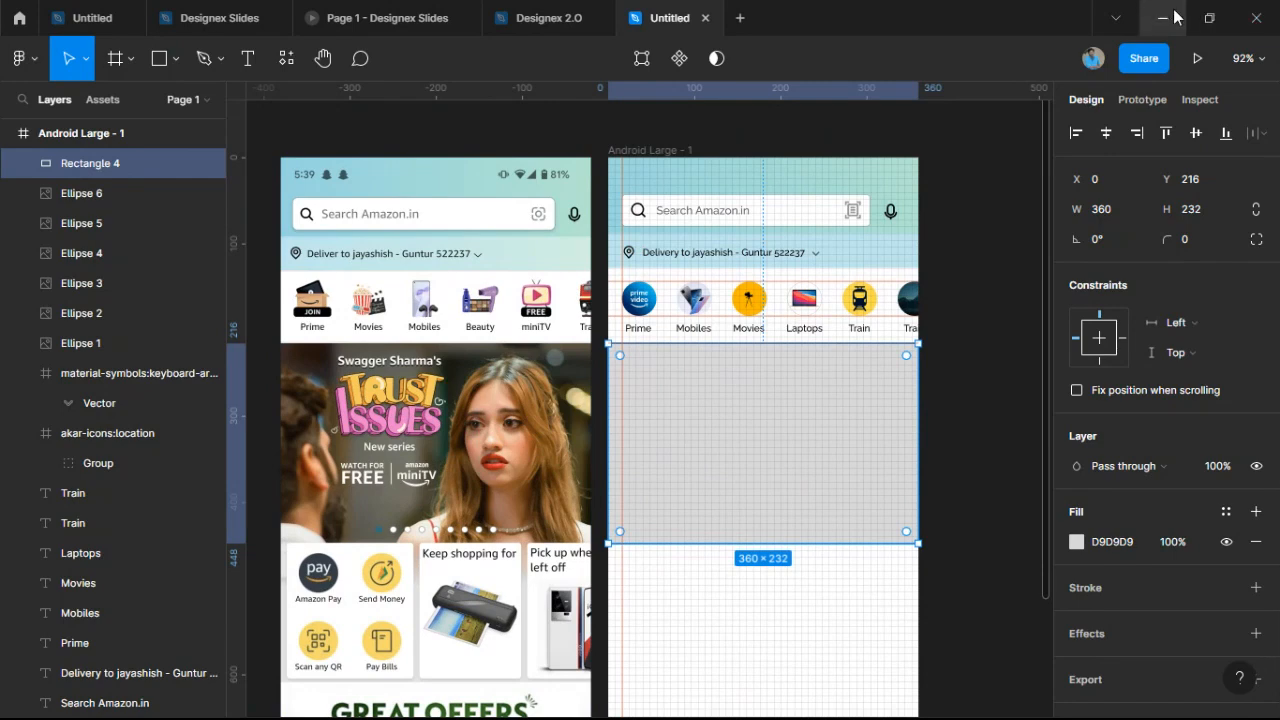
left_click(970, 290)
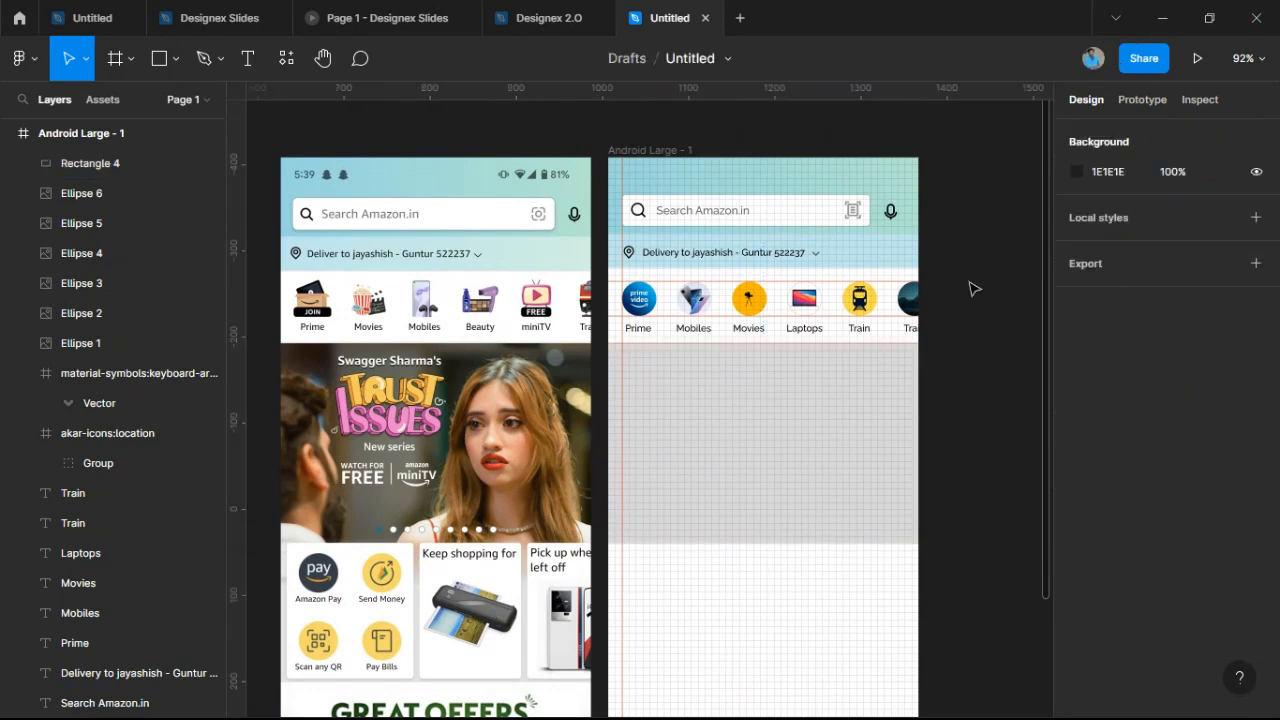
left_click(816, 499)
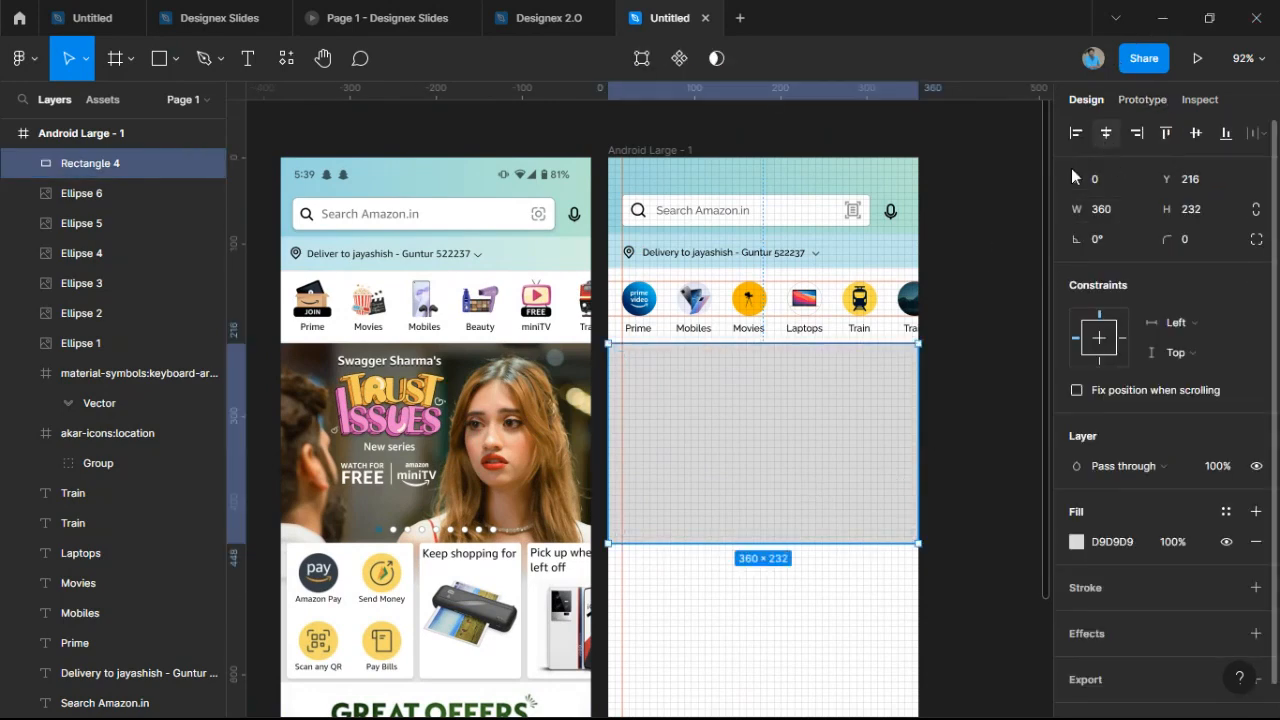
left_click(963, 423)
scroll(662, 442, "up", 5, "ctrl")
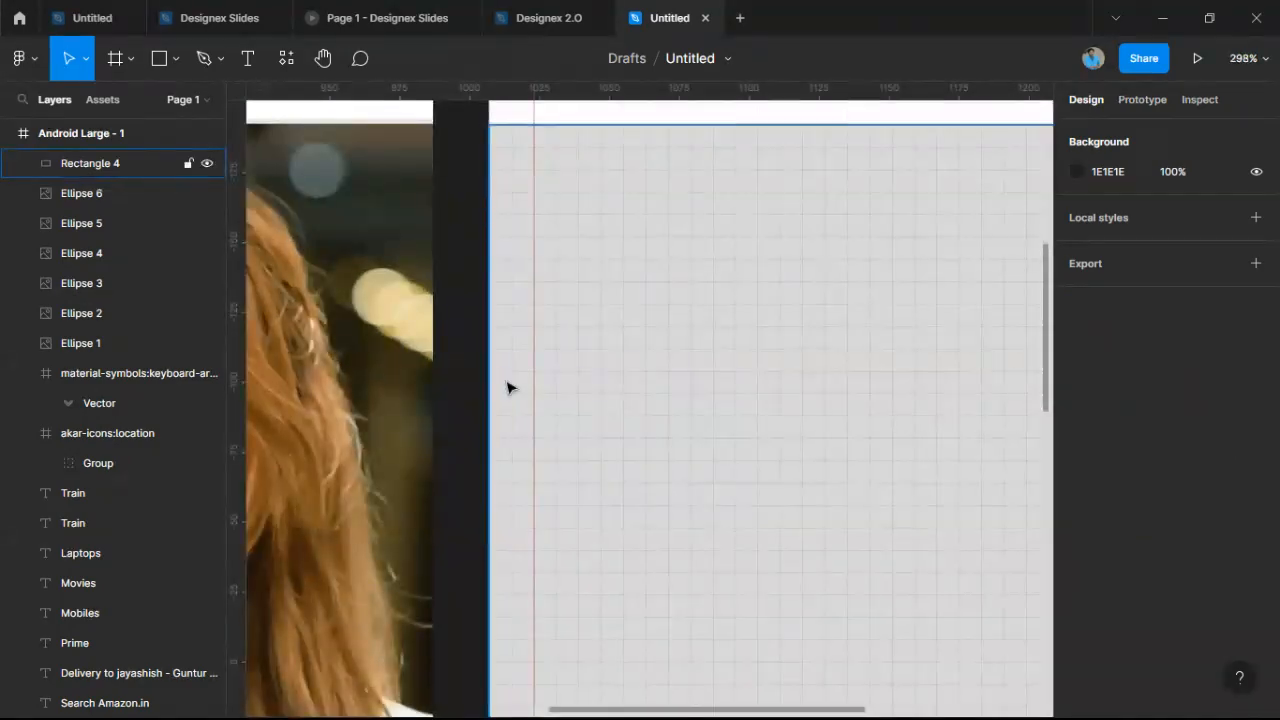
scroll(864, 366, "down", 5, "ctrl")
left_click_drag(966, 377, 881, 368)
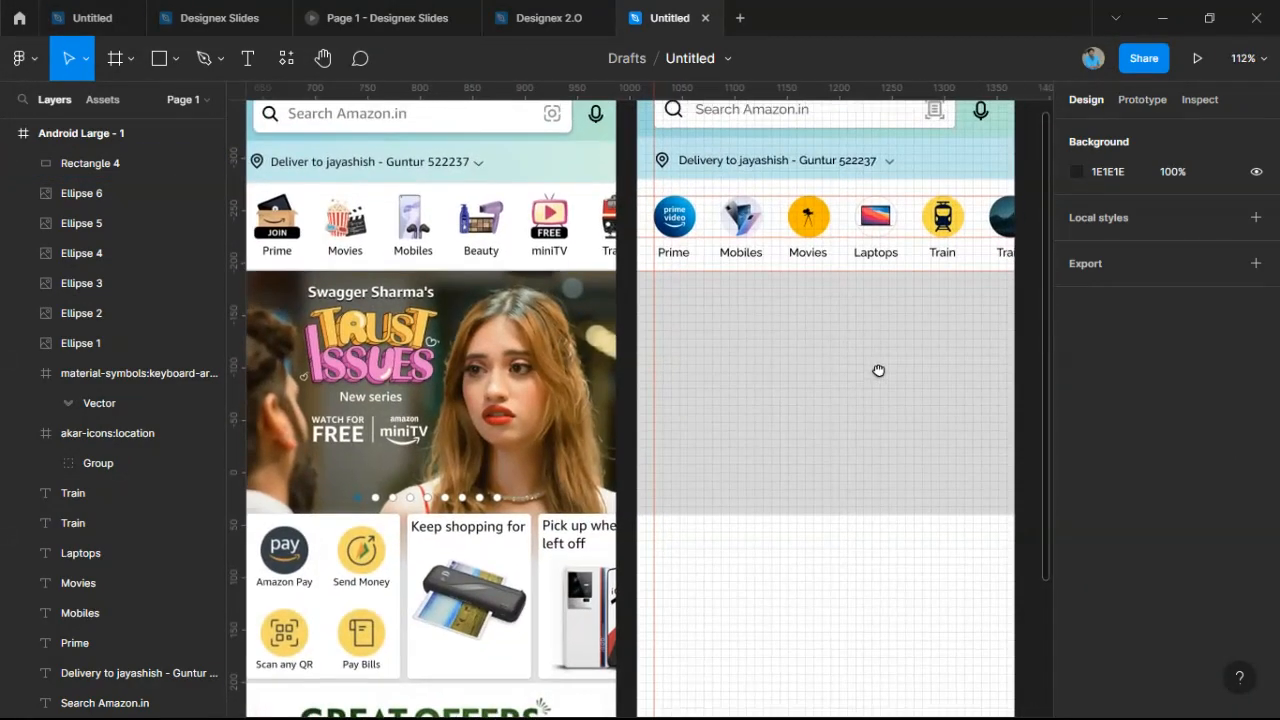
scroll(877, 560, "up", 2)
scroll(864, 557, "up", 5, "ctrl")
scroll(864, 557, "up", 1, "ctrl")
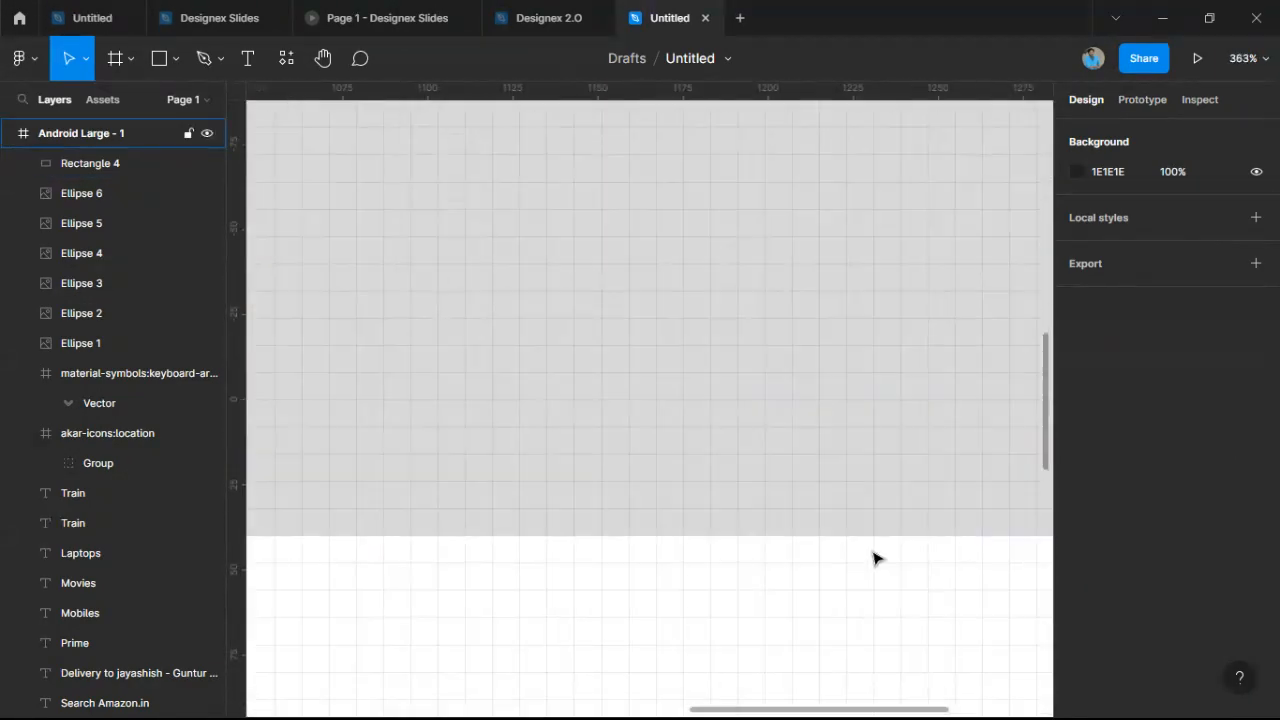
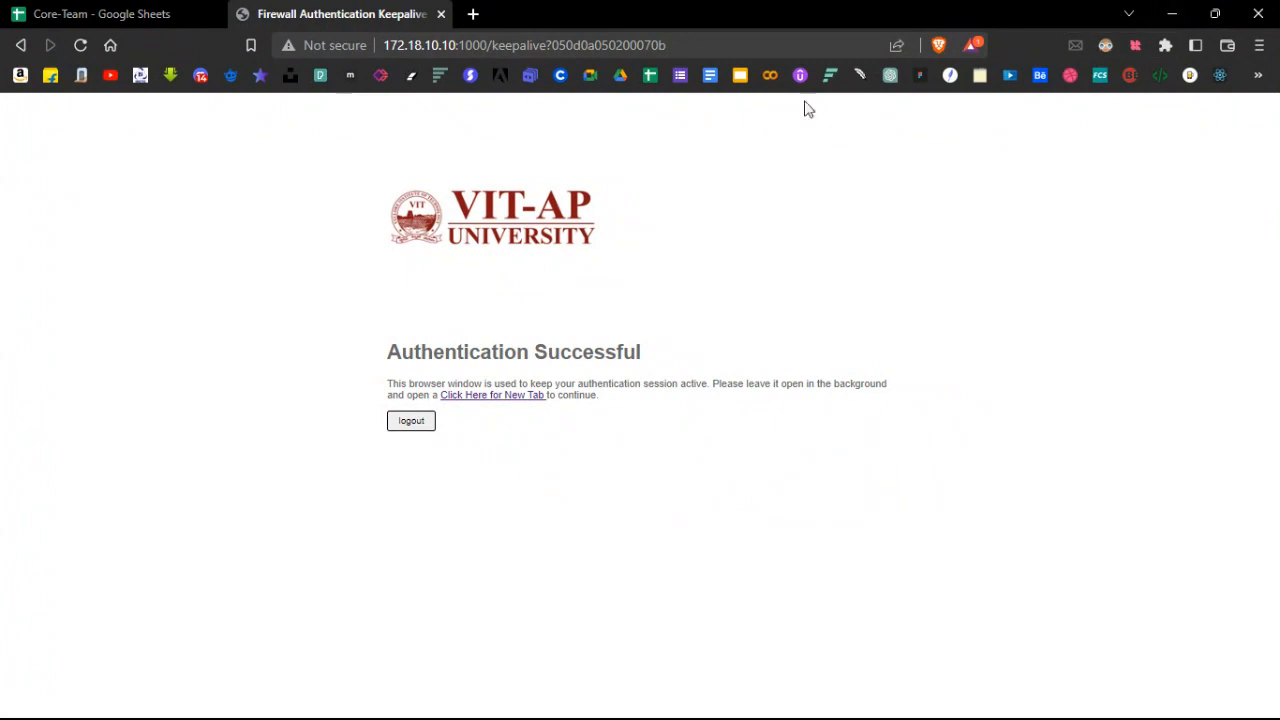
Search Google for 'Movies in prime' in a new Brave tab.
left_click(475, 13)
left_click(466, 46)
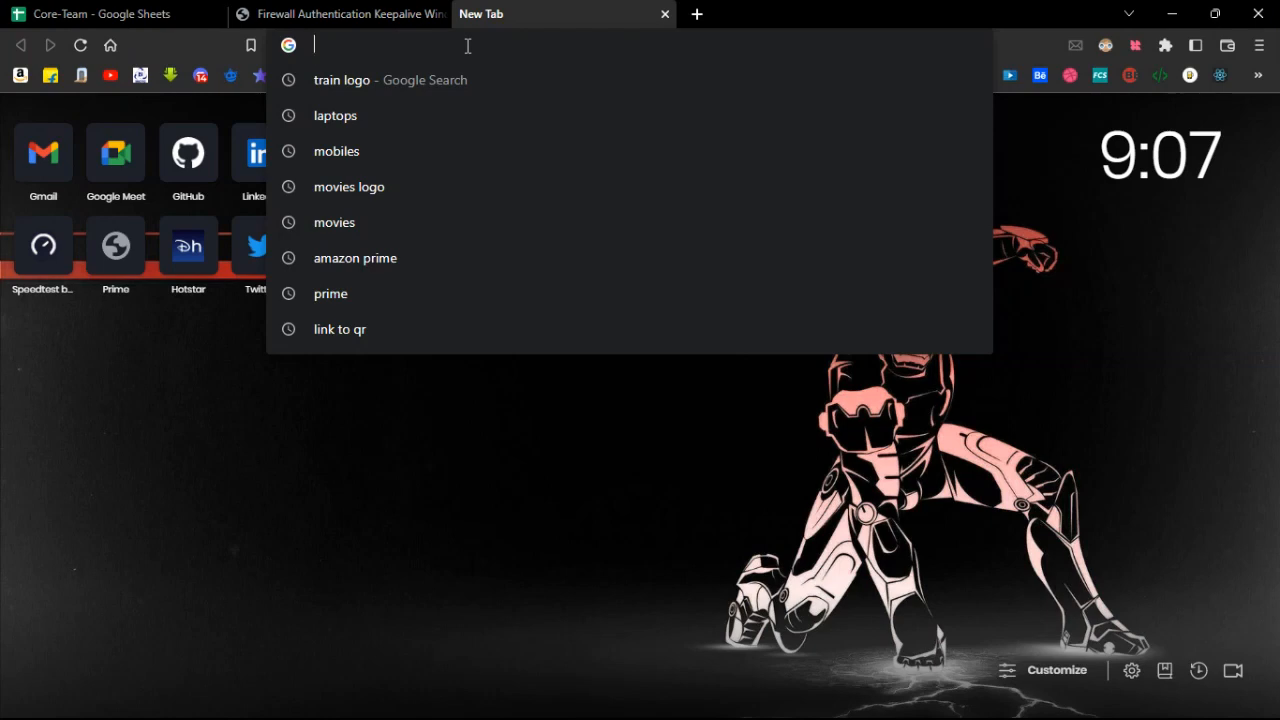
type("Movies in prime")
key("Return")
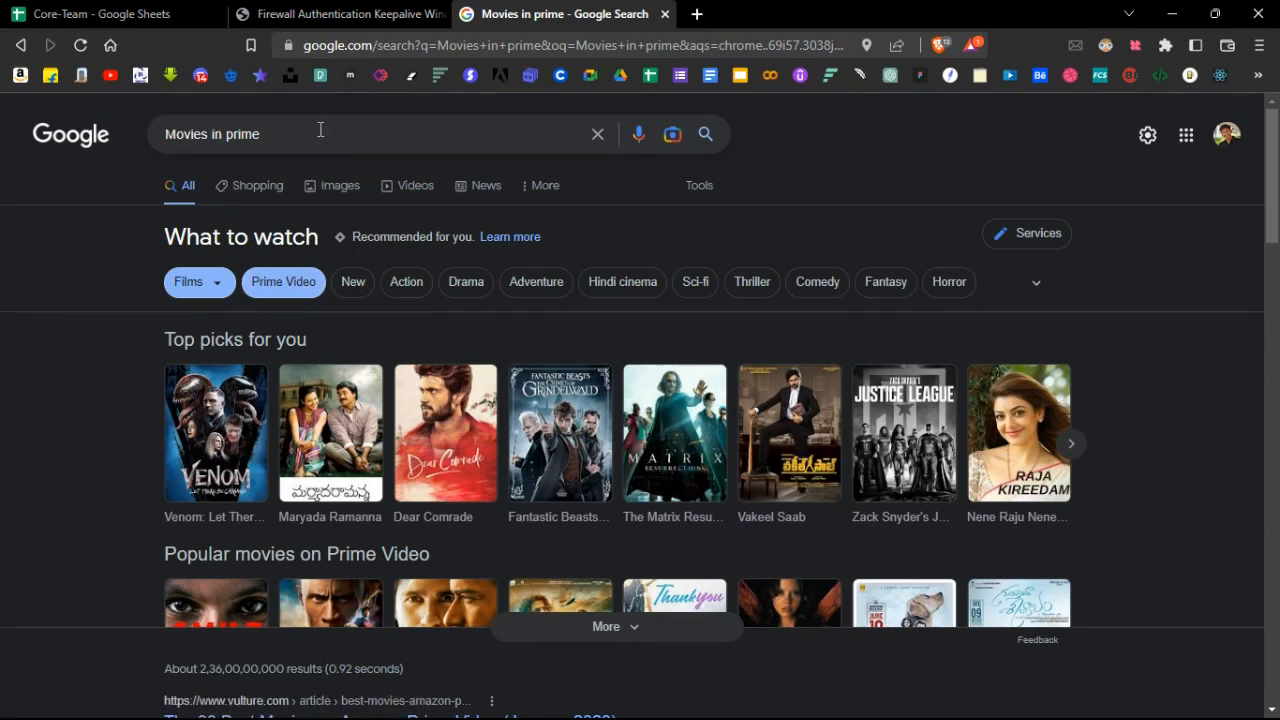
Search for Spider-Man: No Way Home and browse the image results.
left_click_drag(318, 132, 1, 137)
type("No way")
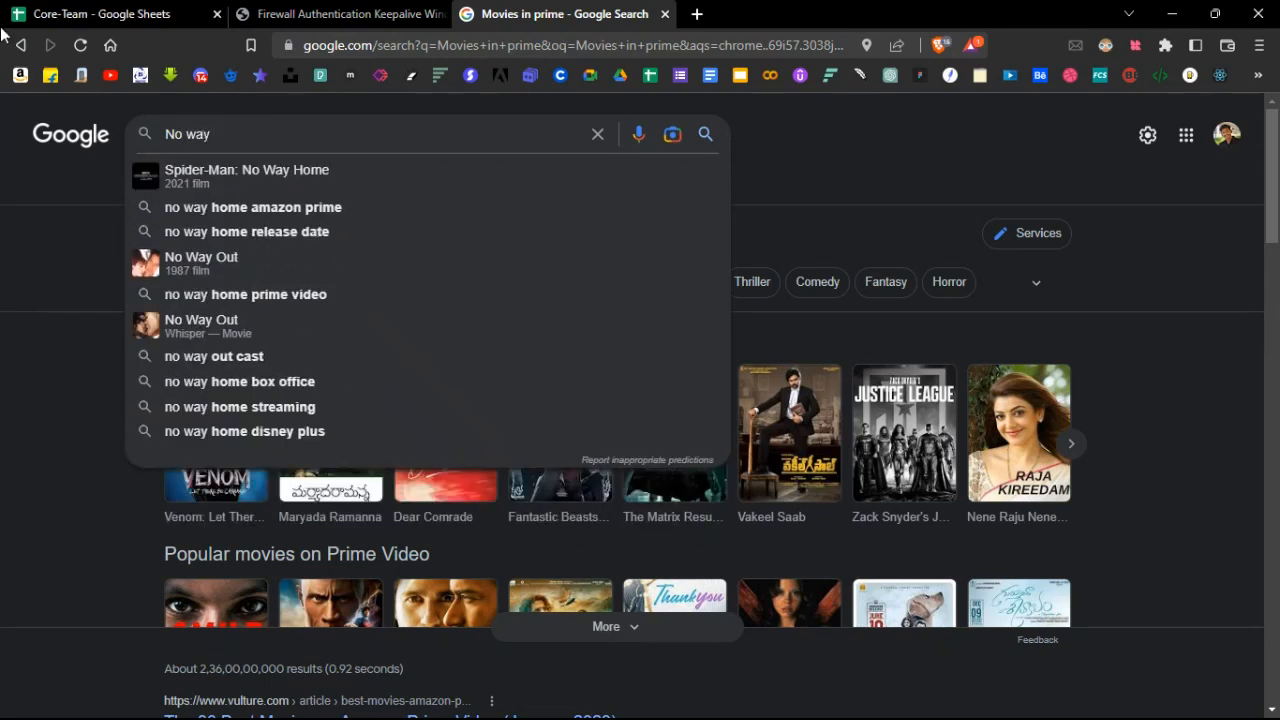
left_click(235, 170)
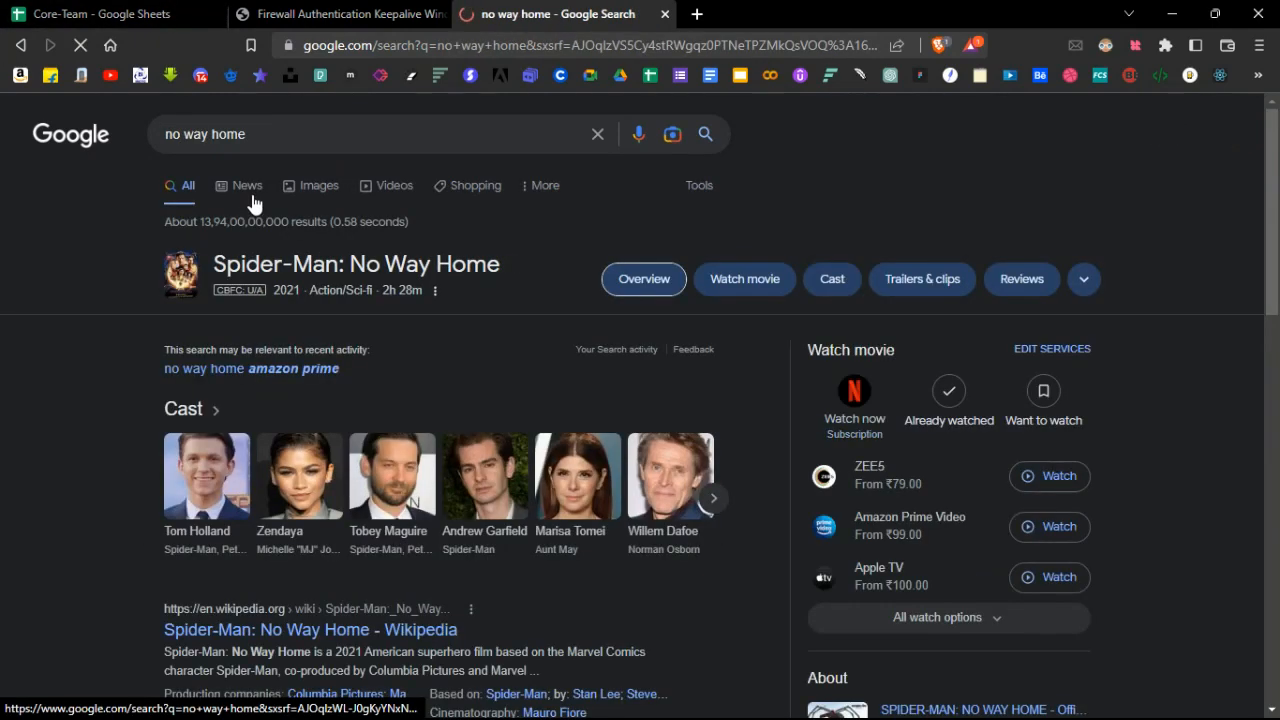
left_click(317, 185)
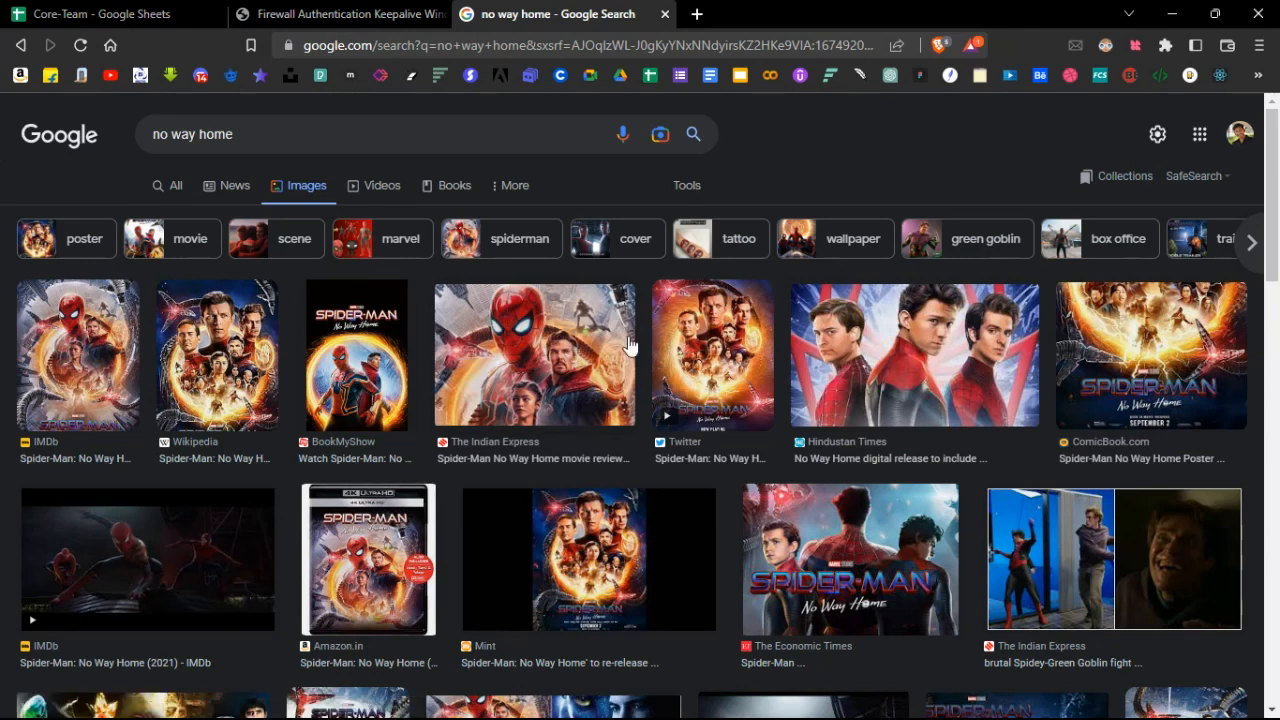
scroll(1055, 375, "down", 1)
scroll(212, 388, "down", 3)
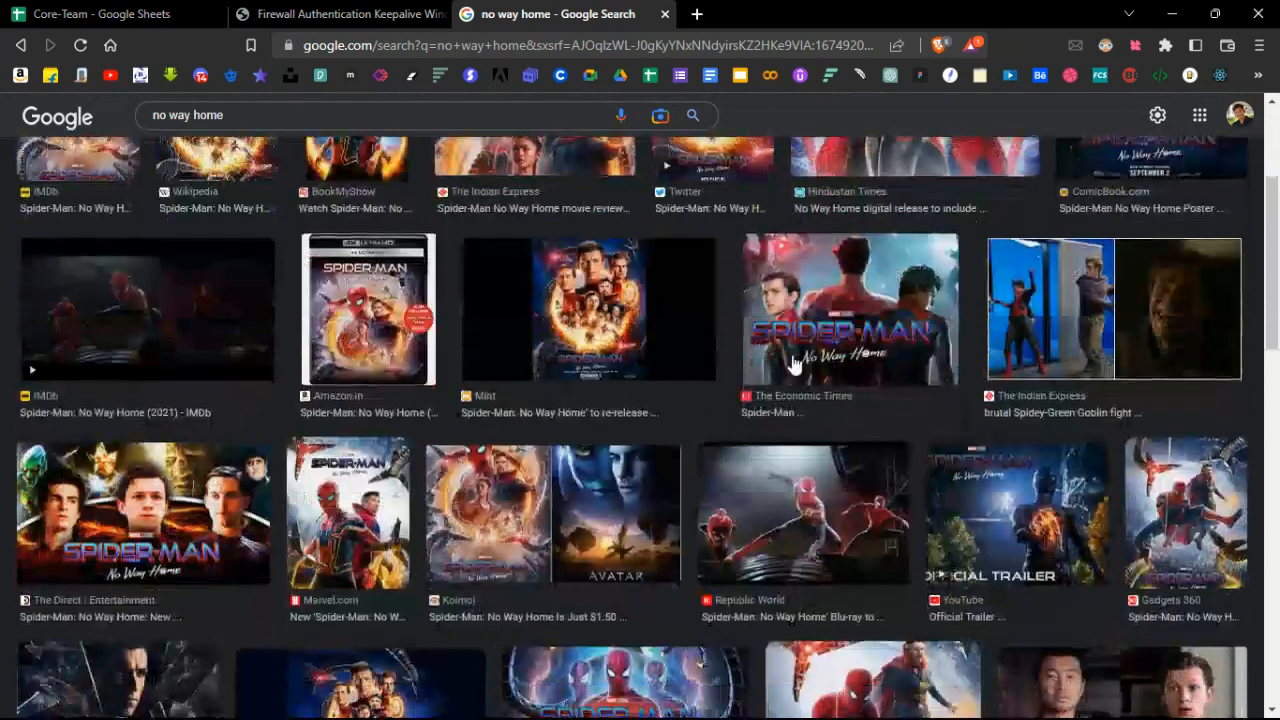
scroll(215, 388, "down", 2)
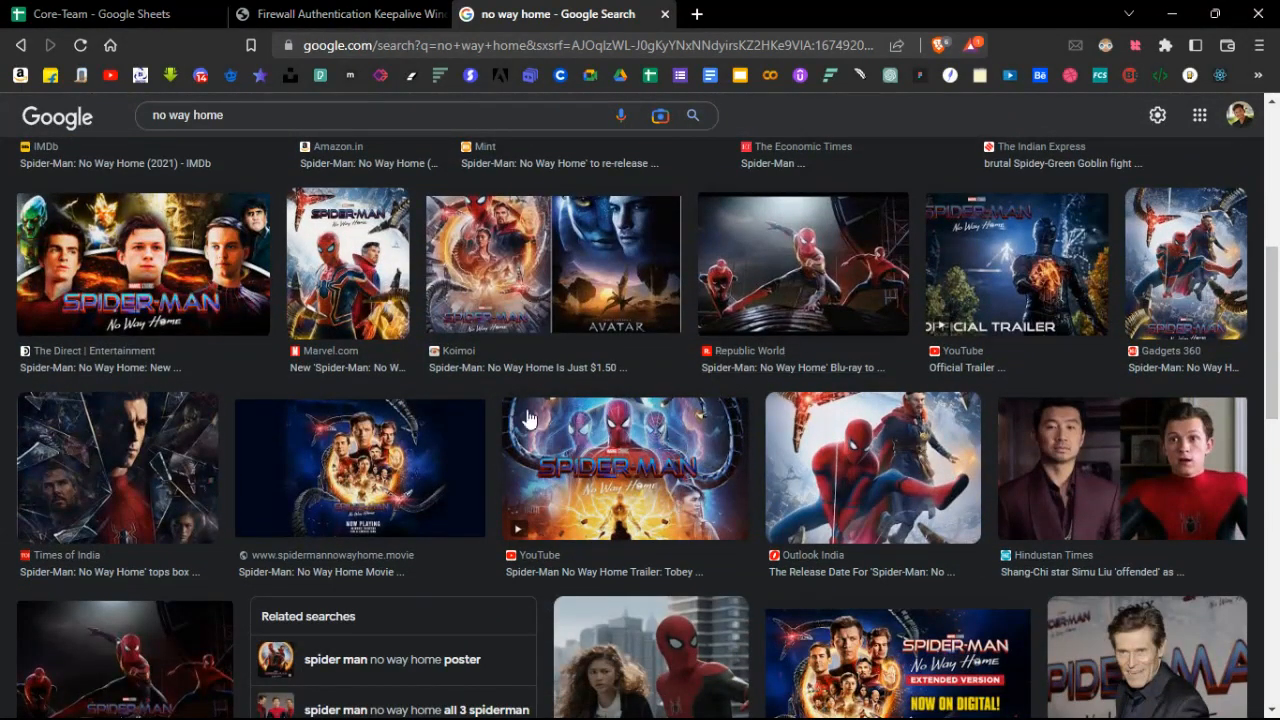
Refine the image search to 'no way home prime video' and preview the Spider-Man thumbnail.
left_click(290, 117)
type("prime ")
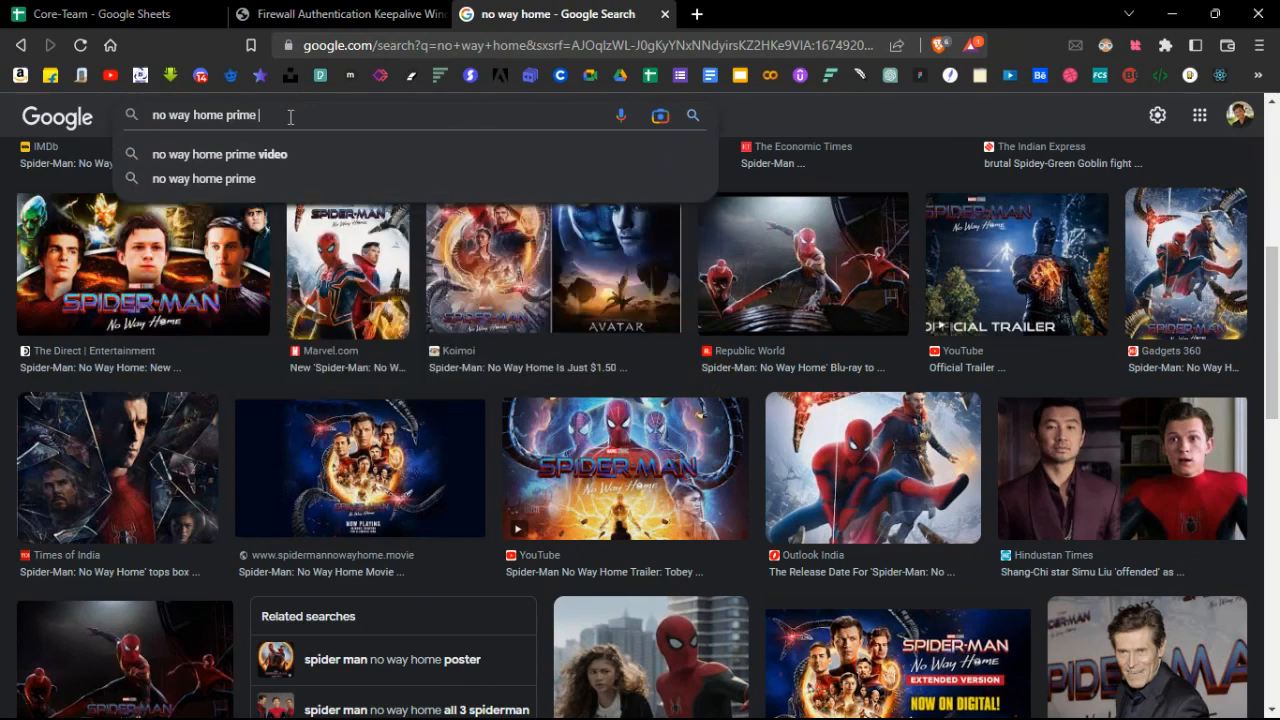
type("video")
key("Return")
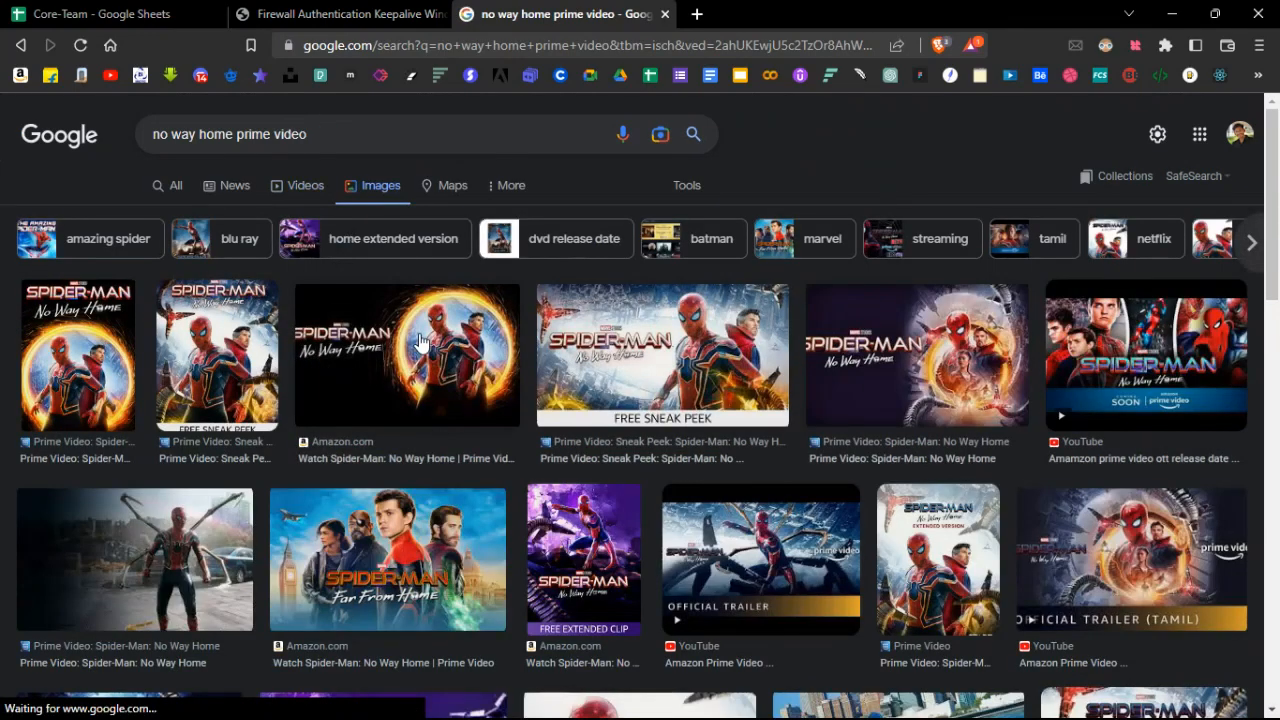
left_click(1143, 373)
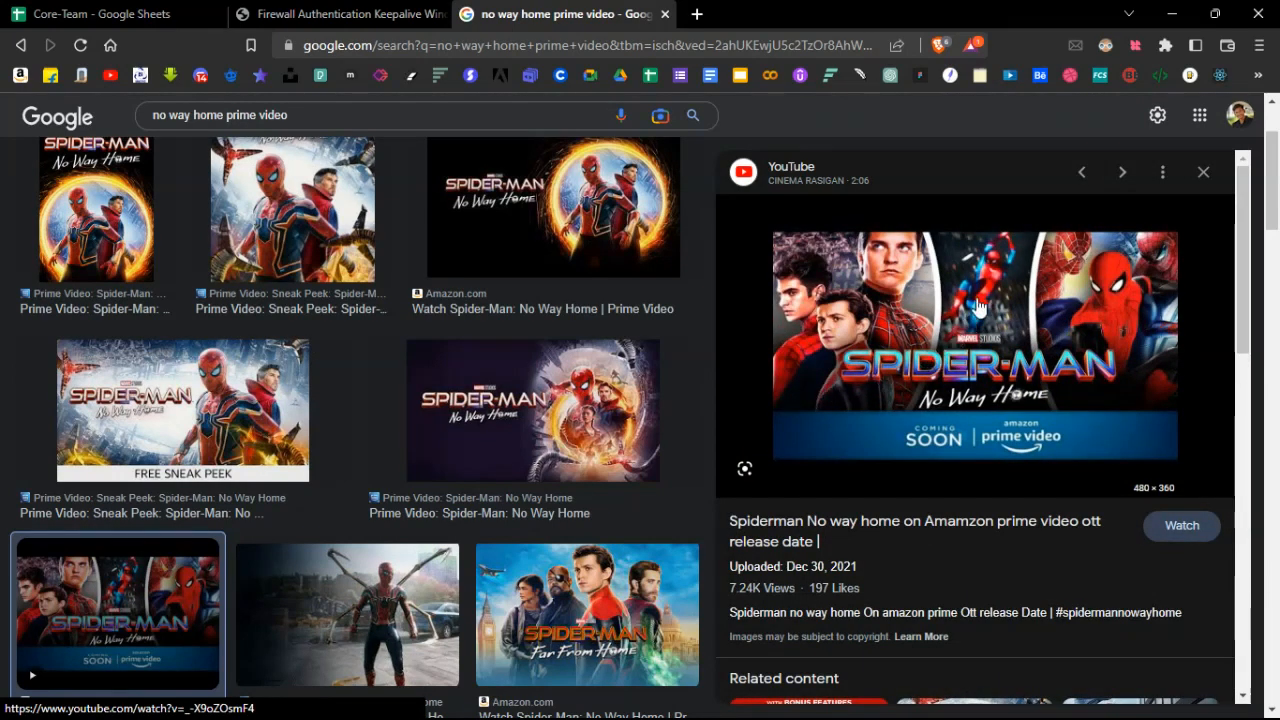
scroll(900, 340, "down", 2)
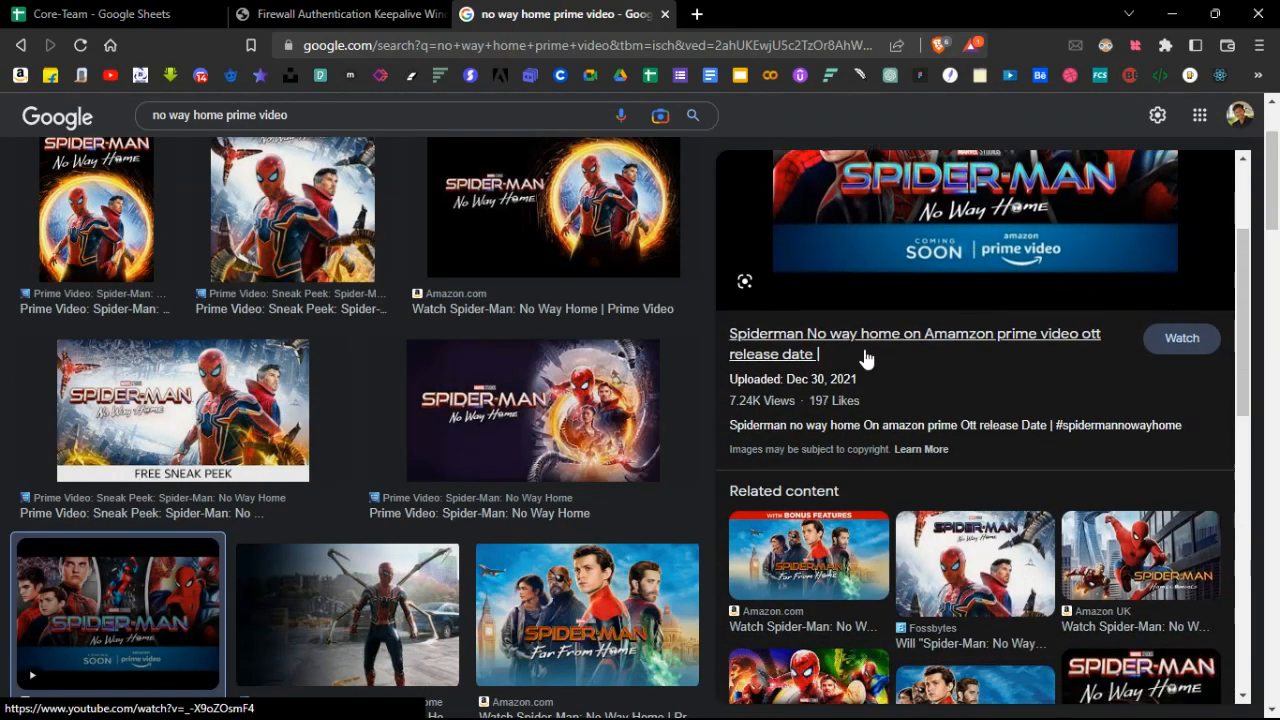
scroll(651, 409, "down", 4)
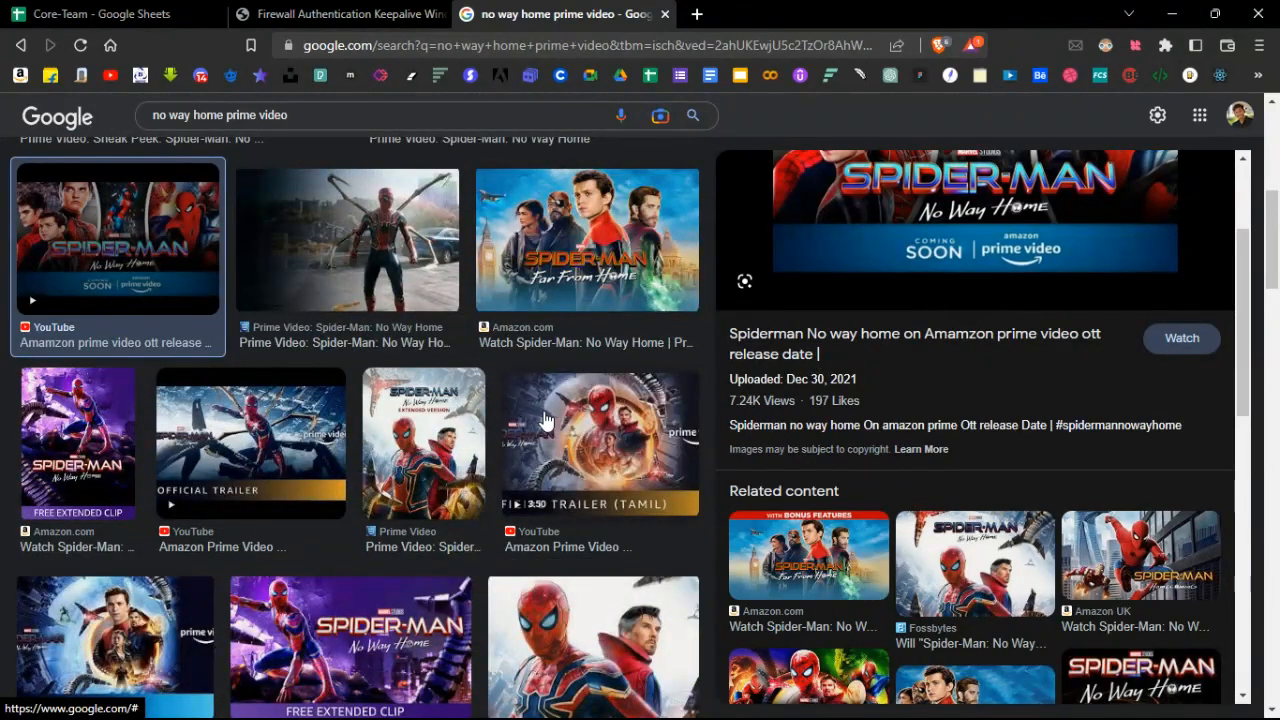
scroll(545, 420, "down", 2)
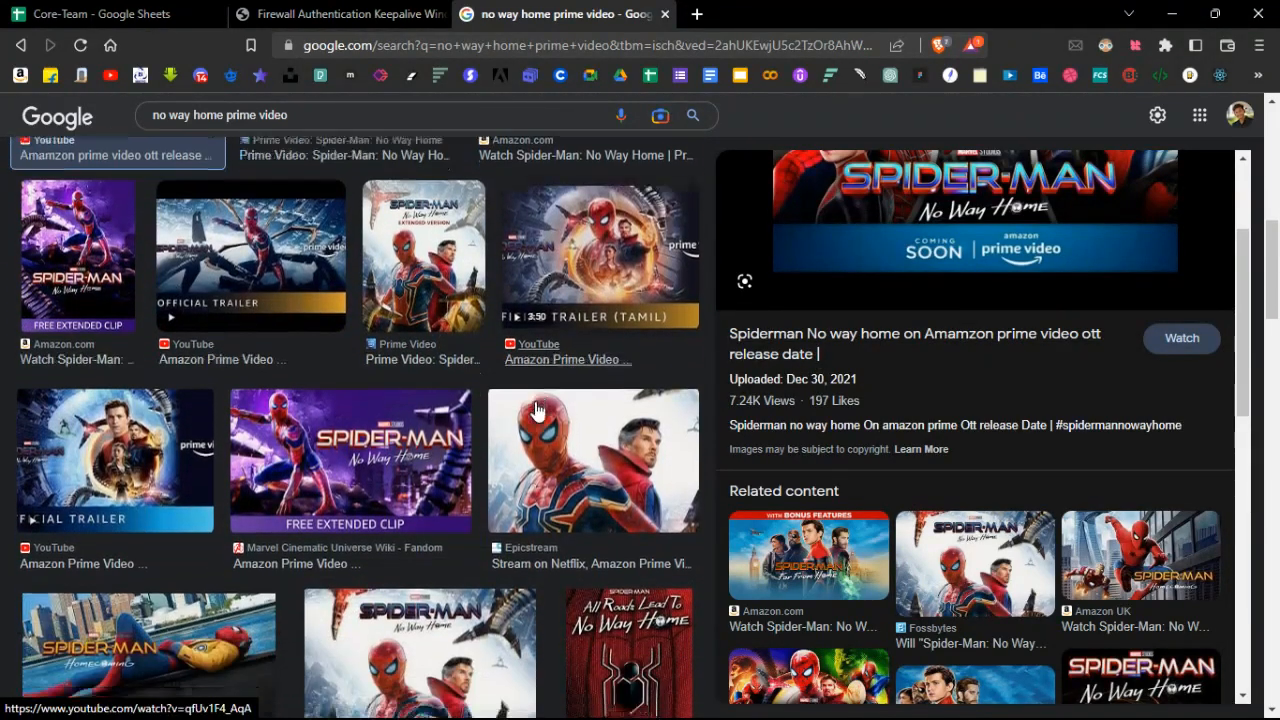
scroll(537, 410, "down", 3)
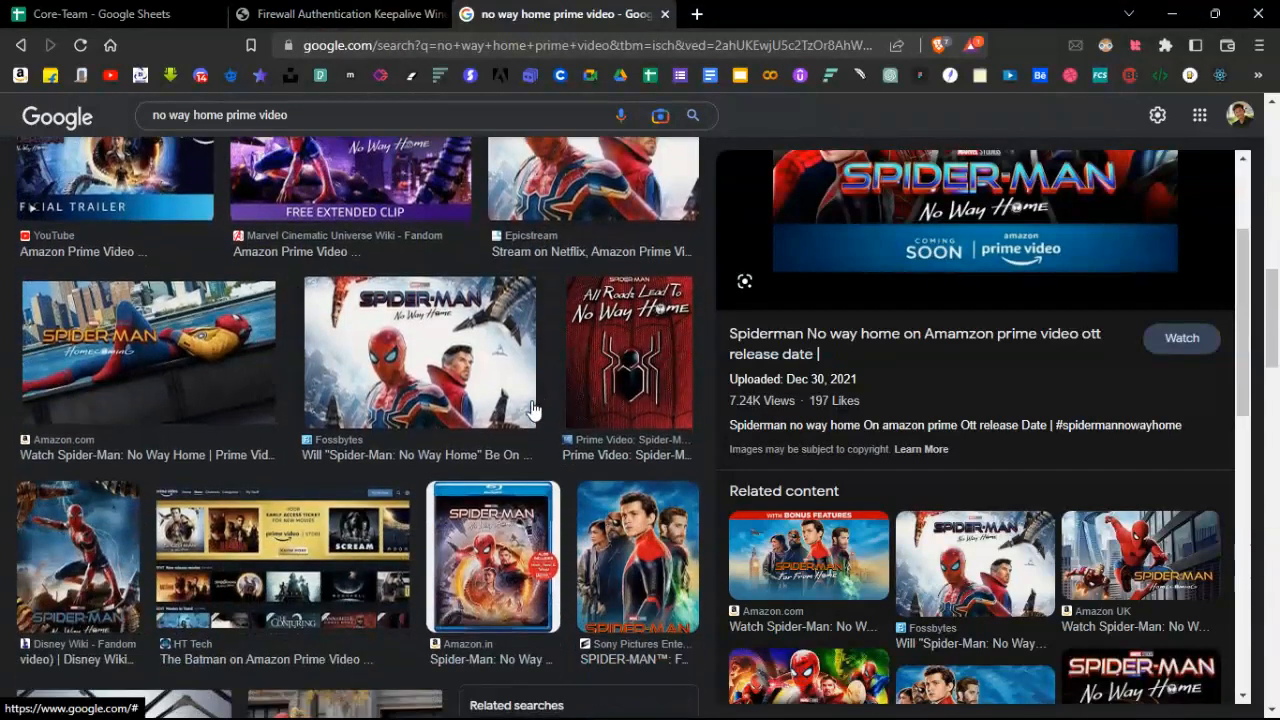
scroll(533, 410, "down", 4)
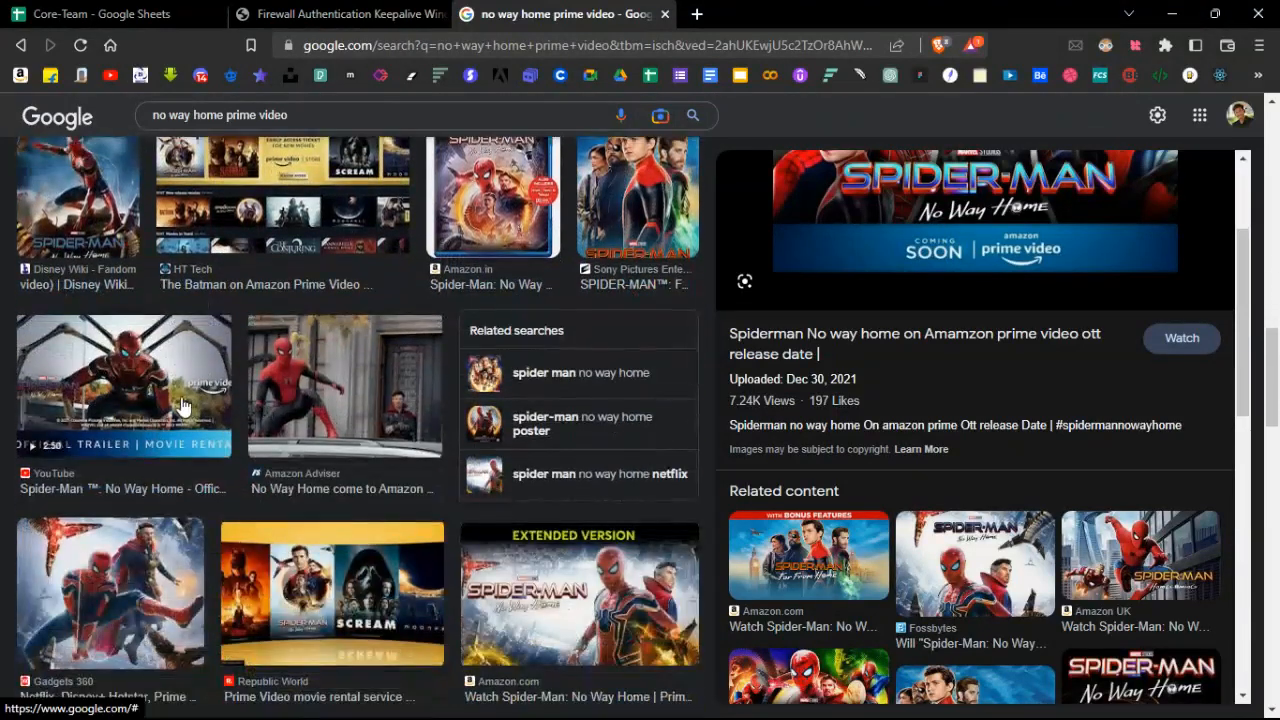
Open the official trailer image preview and copy the image.
left_click(181, 405)
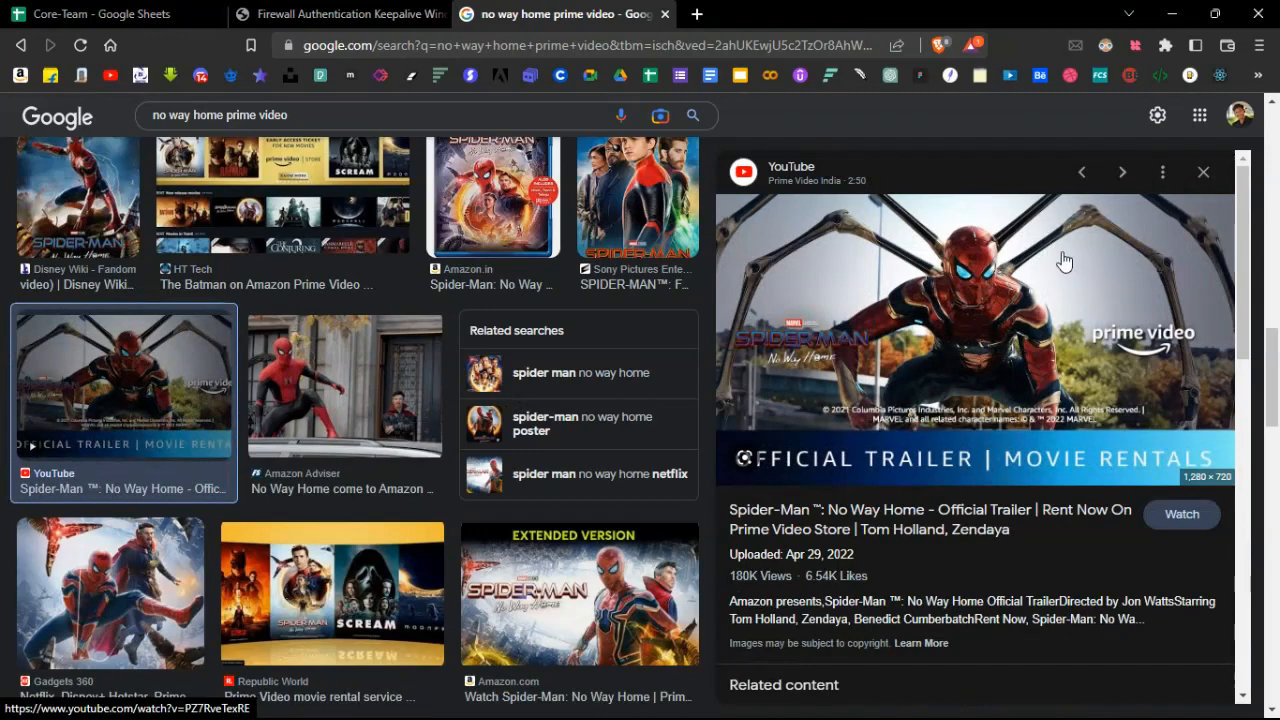
right_click(973, 308)
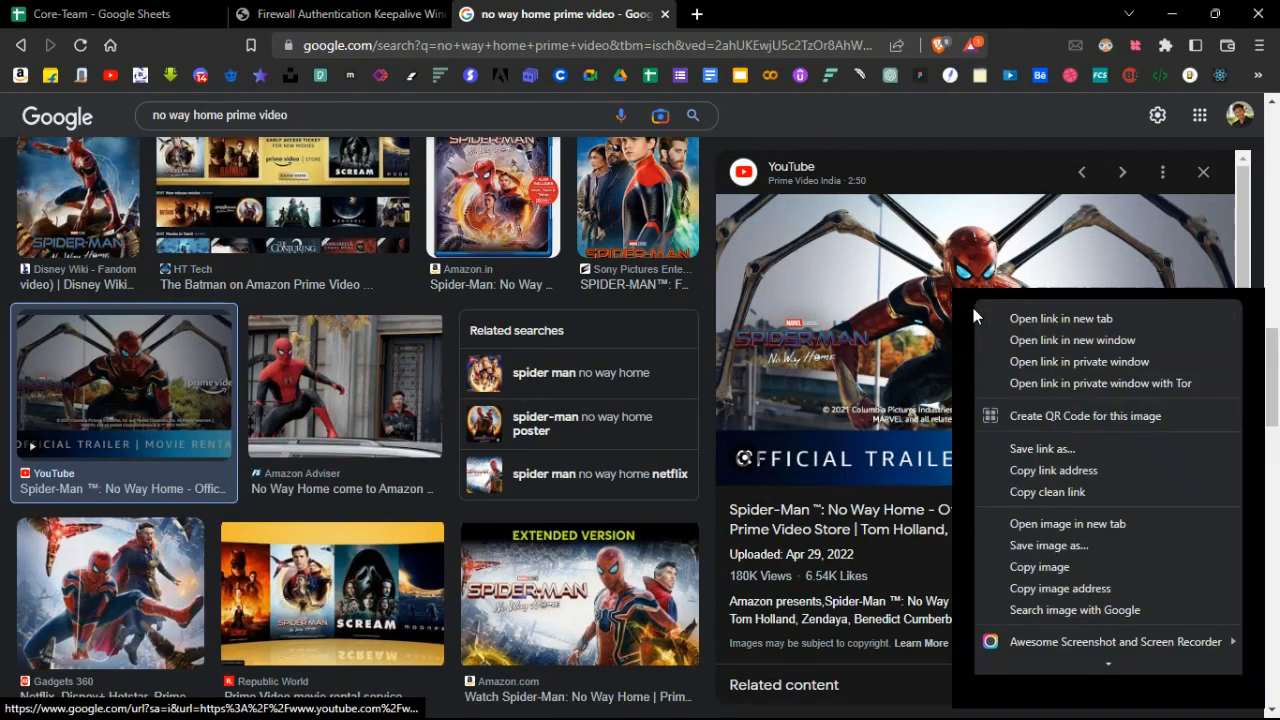
left_click(1037, 567)
right_click(939, 268)
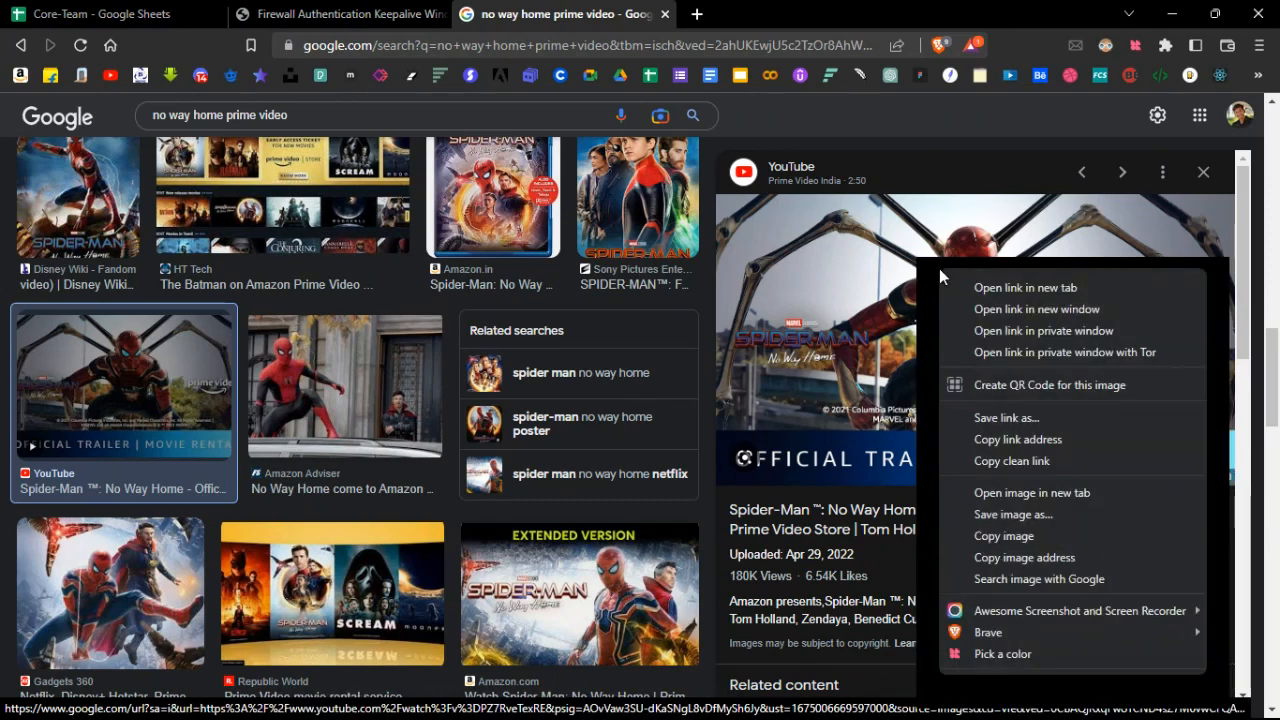
left_click(1030, 538)
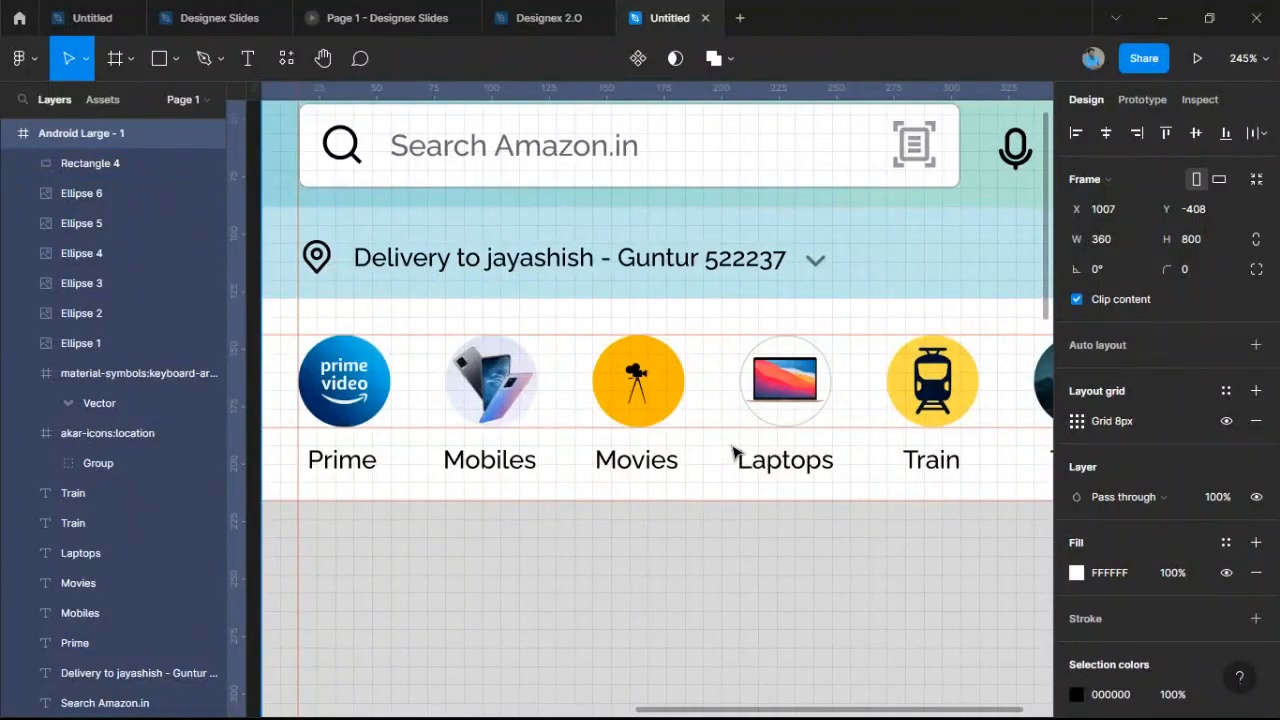
Paste the trailer image into the grey banner rectangle and set its image fill to Fit.
scroll(740, 451, "down", 3)
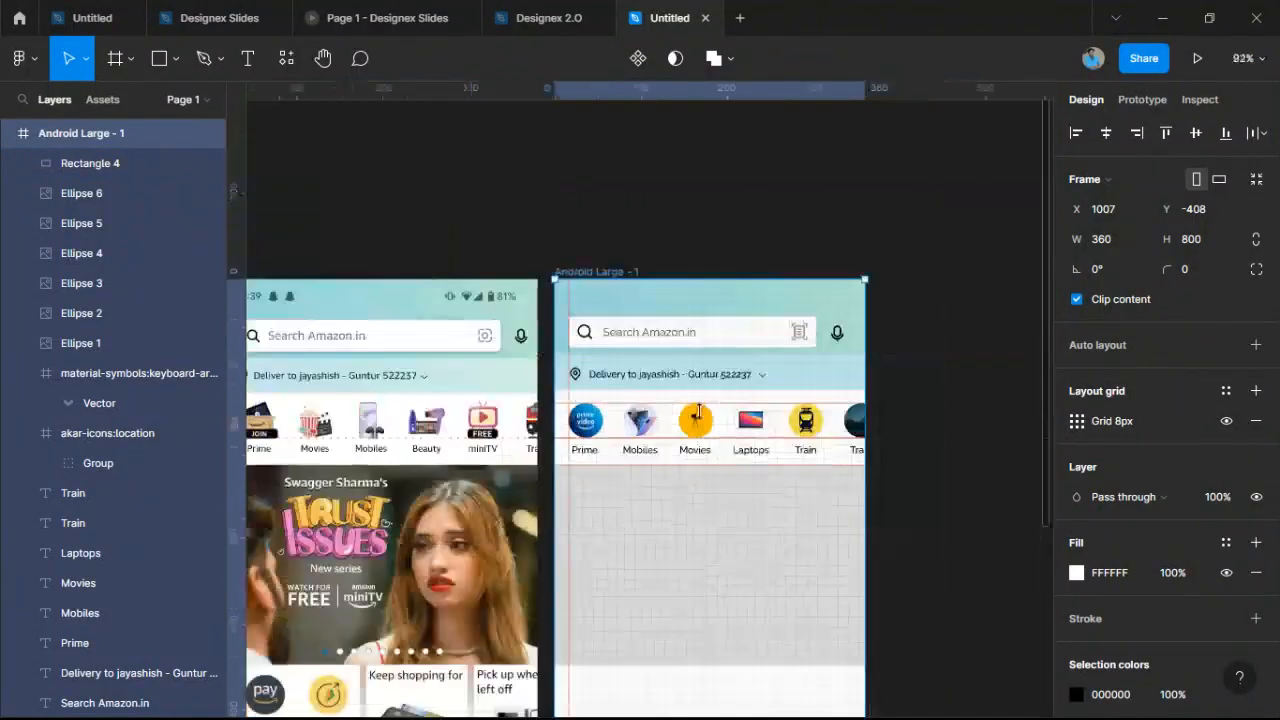
scroll(698, 412, "down", 1)
scroll(711, 400, "up", 4)
left_click(716, 411)
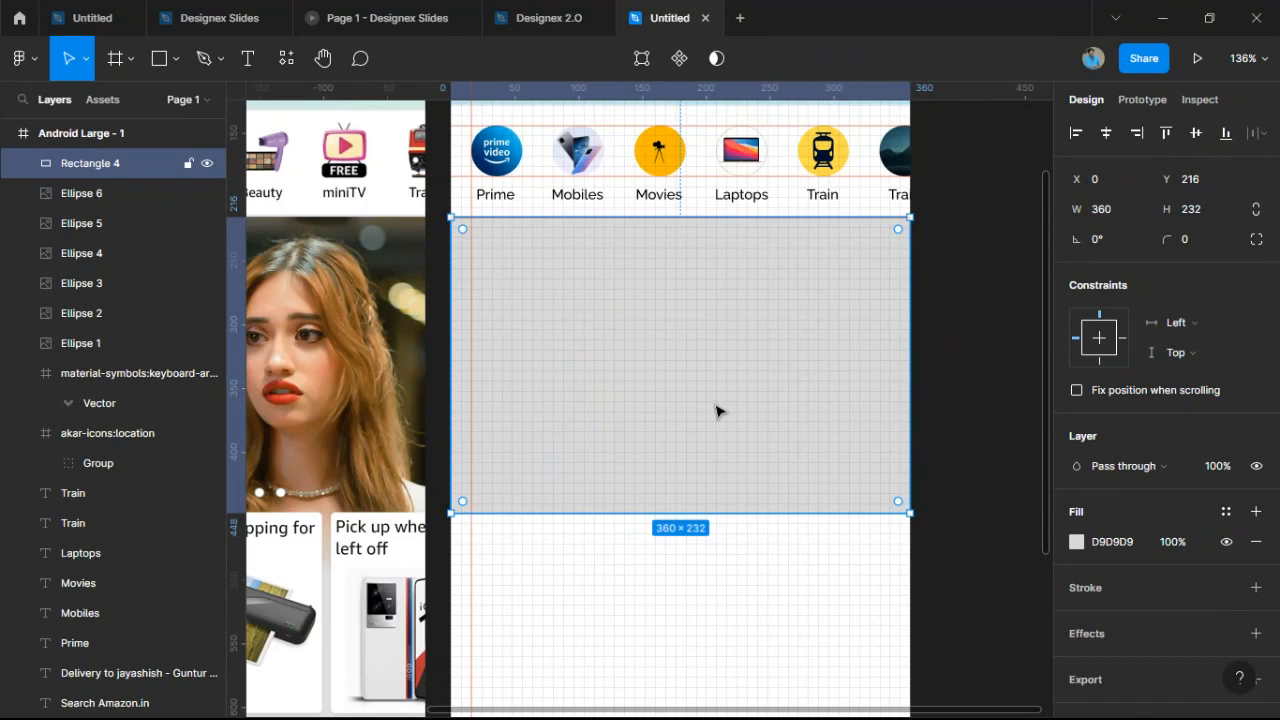
key("ctrl+v")
double_click(718, 411)
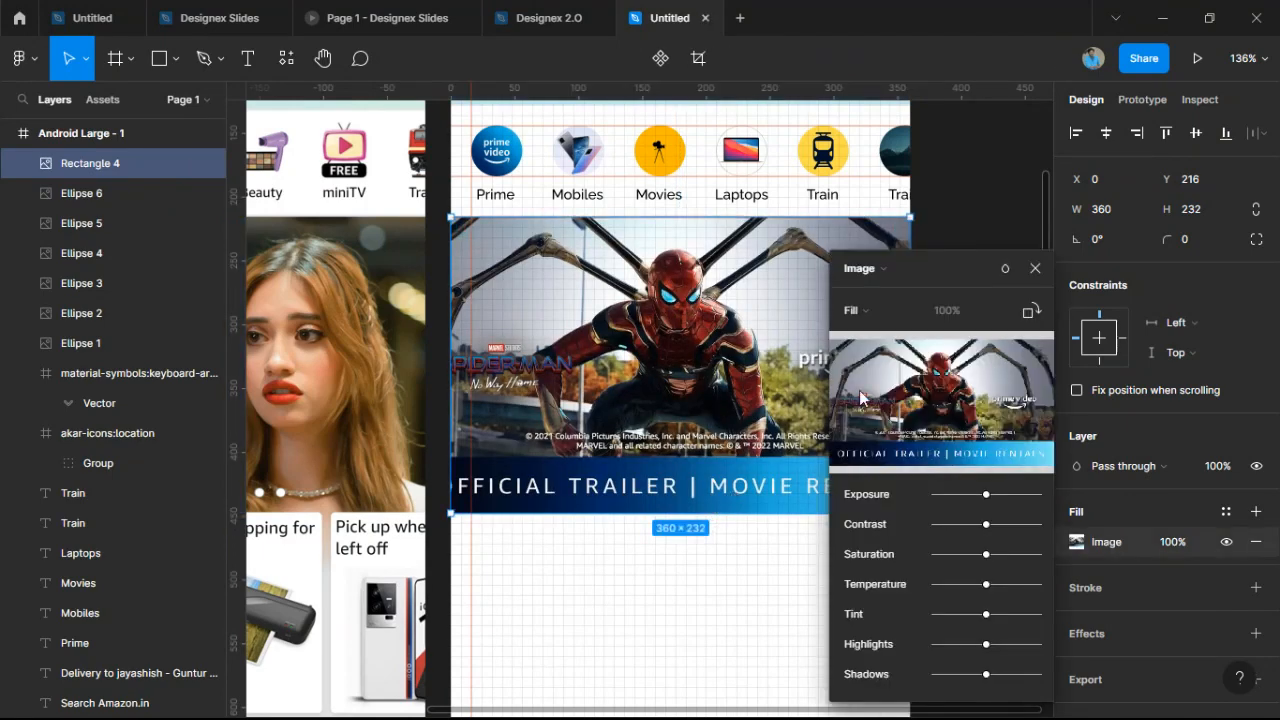
left_click(851, 310)
left_click(858, 331)
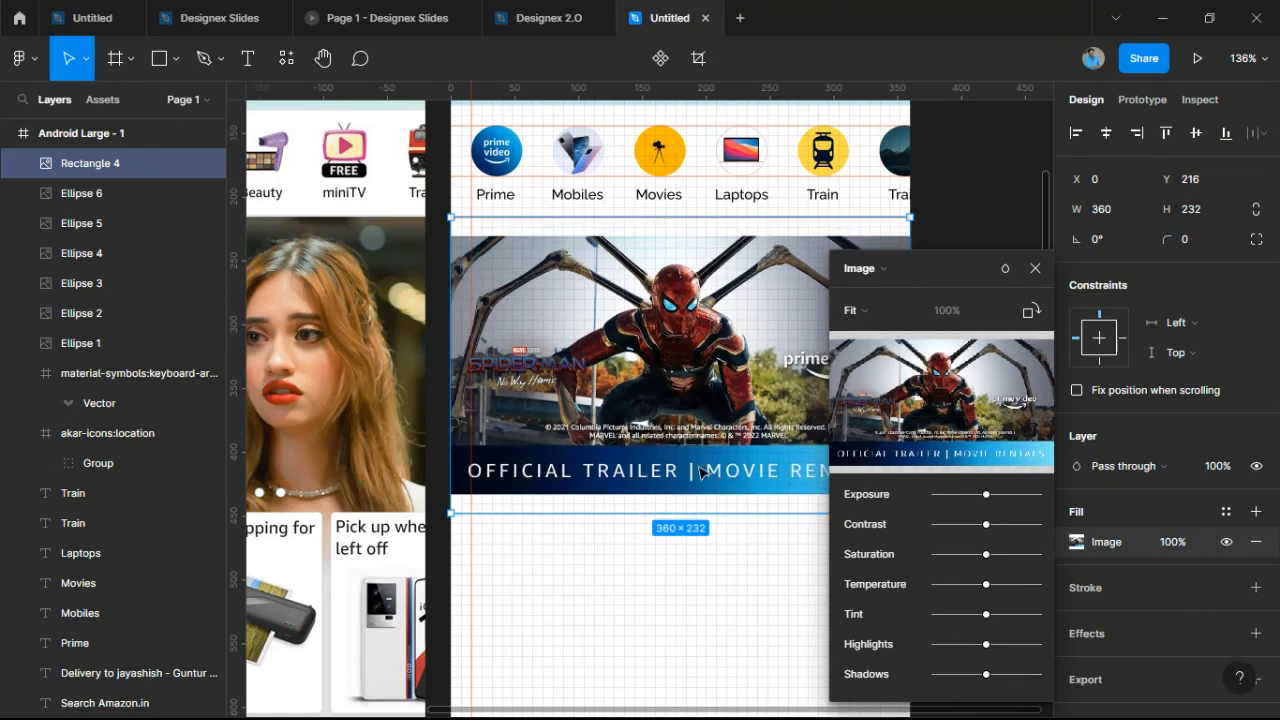
Close the image fill settings and reselect the banner rectangle to review it.
left_click_drag(688, 474, 846, 487)
left_click(595, 421)
scroll(609, 369, "down", 2)
scroll(857, 474, "up", 2)
scroll(856, 455, "down", 1)
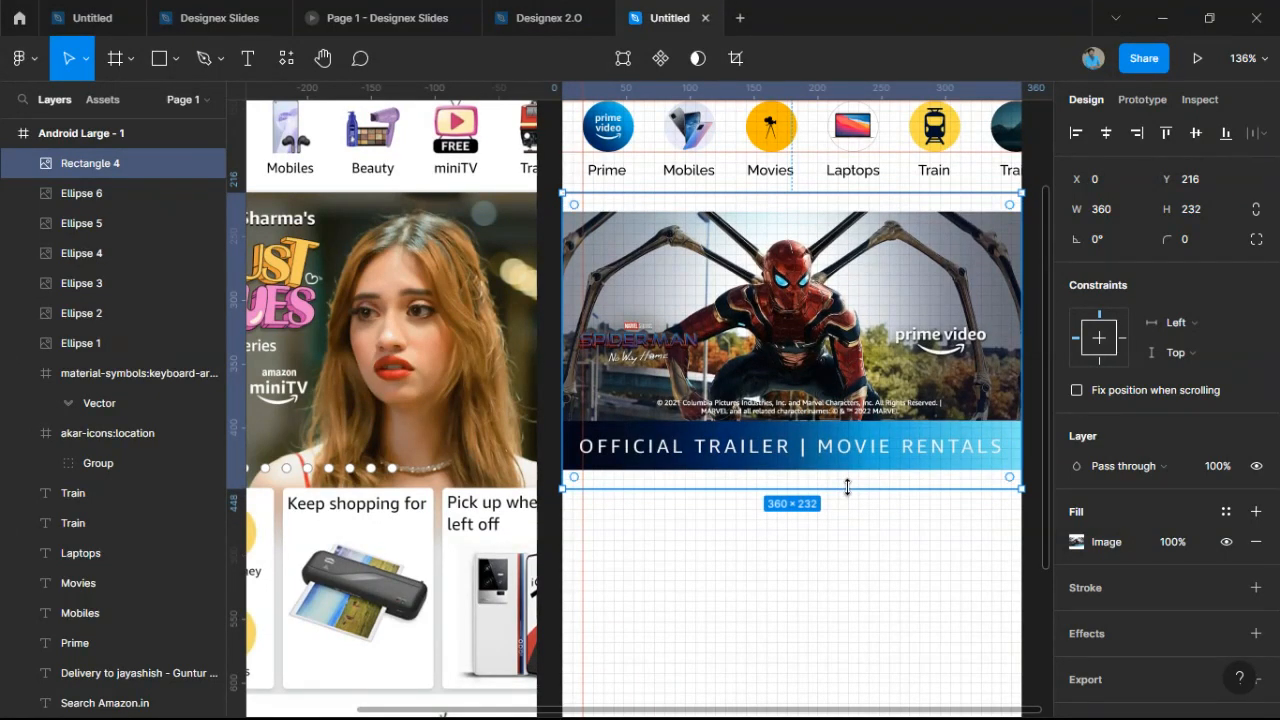
left_click(820, 531)
left_click(849, 426)
scroll(929, 338, "down", 3)
Swap the banner fill to the Spider-Man and Doctor Strange poster and review both screens.
left_click_drag(929, 338, 866, 360)
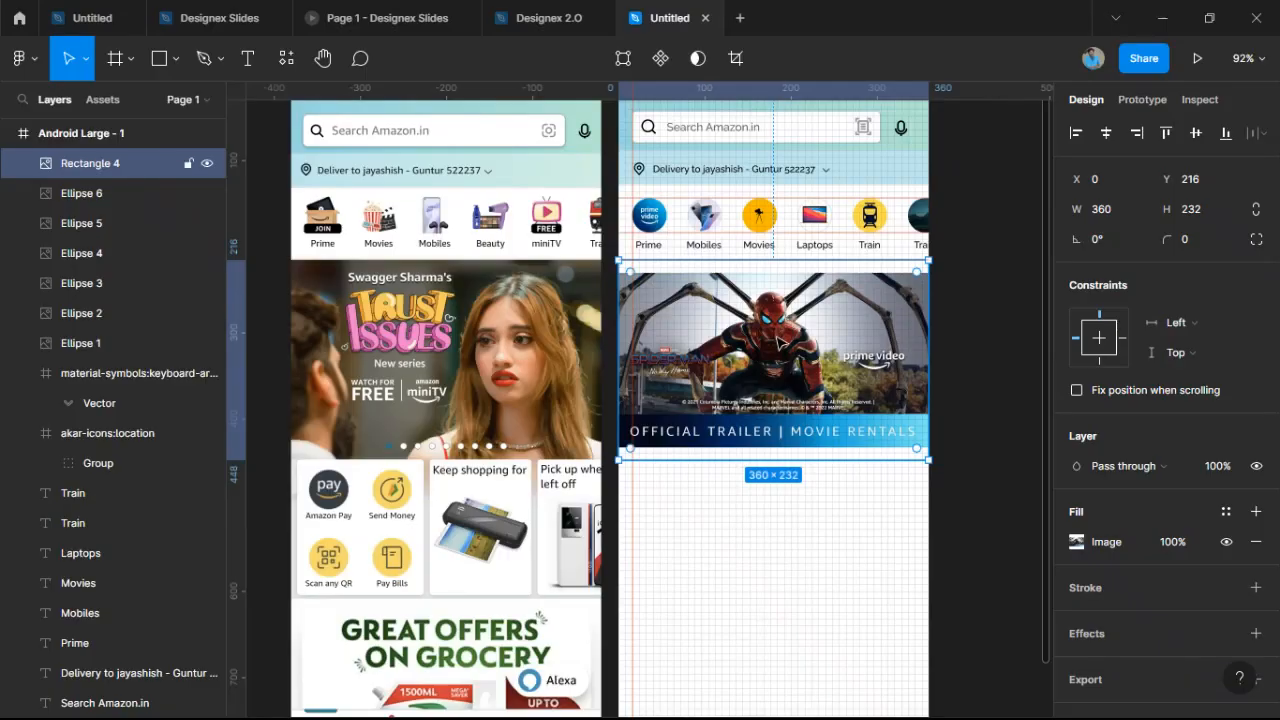
key("ctrl+z")
left_click(964, 466)
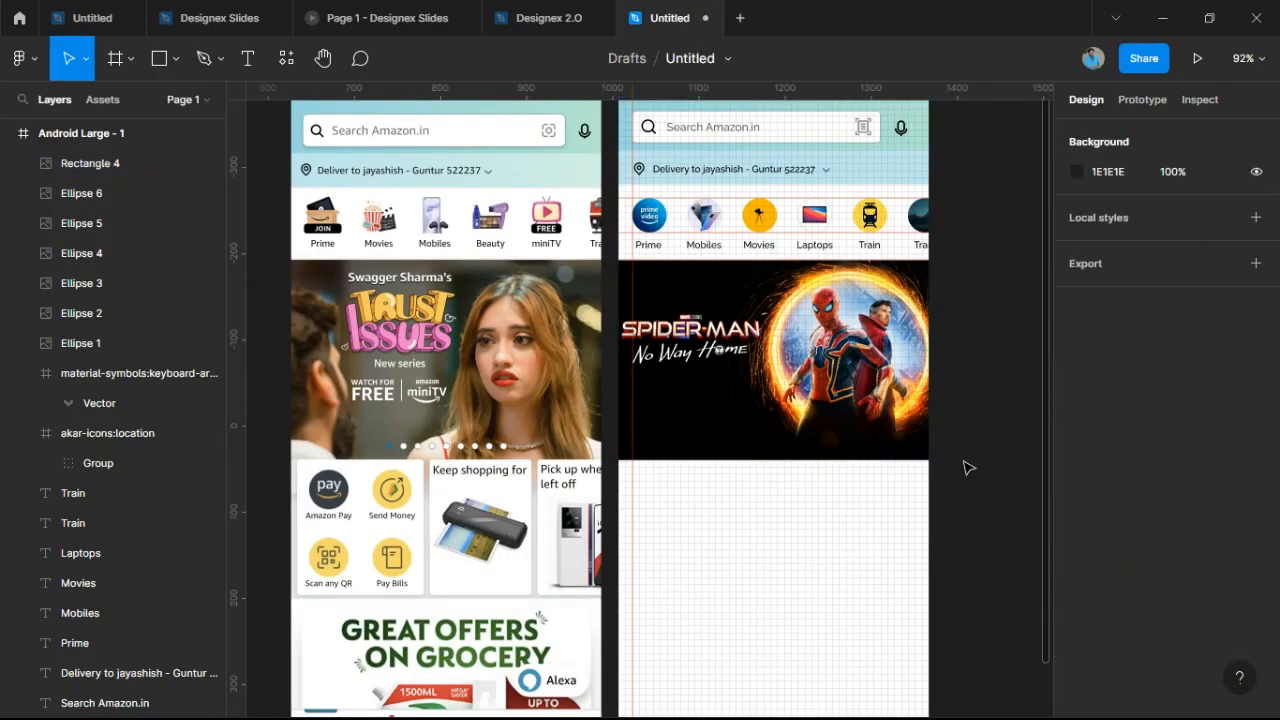
scroll(751, 417, "up", 3)
scroll(750, 419, "down", 3)
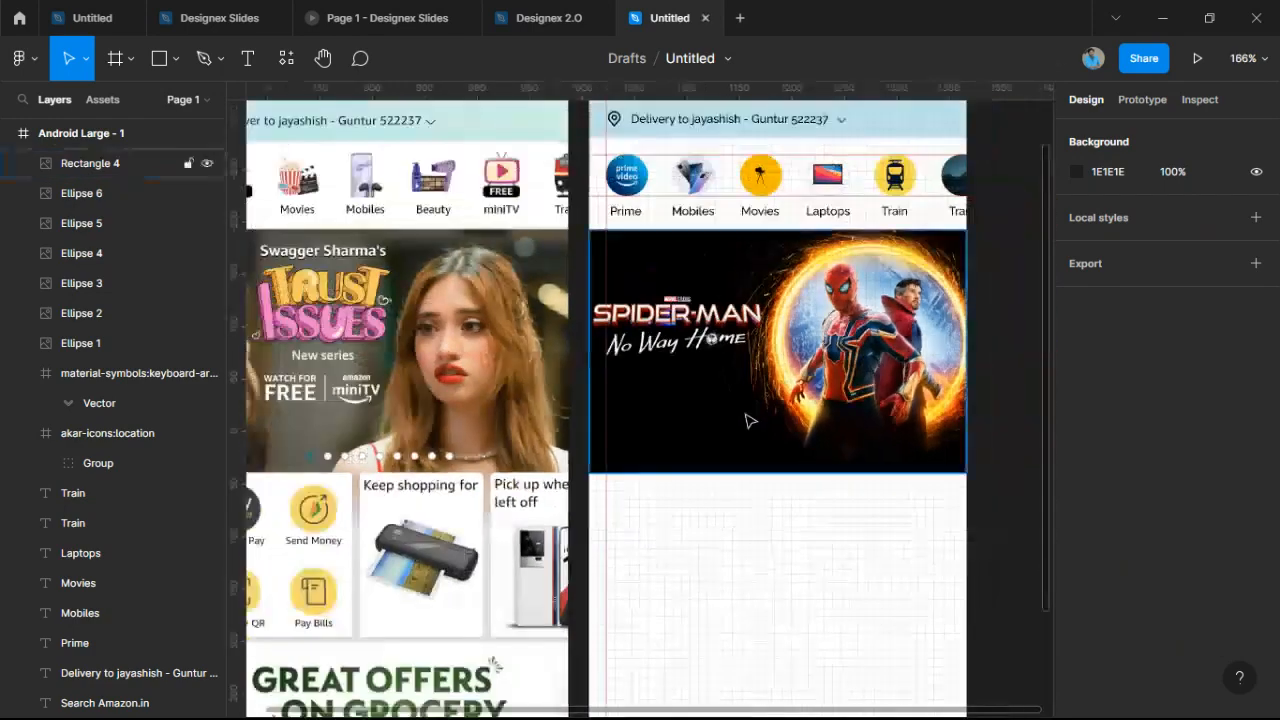
left_click_drag(786, 391, 734, 426)
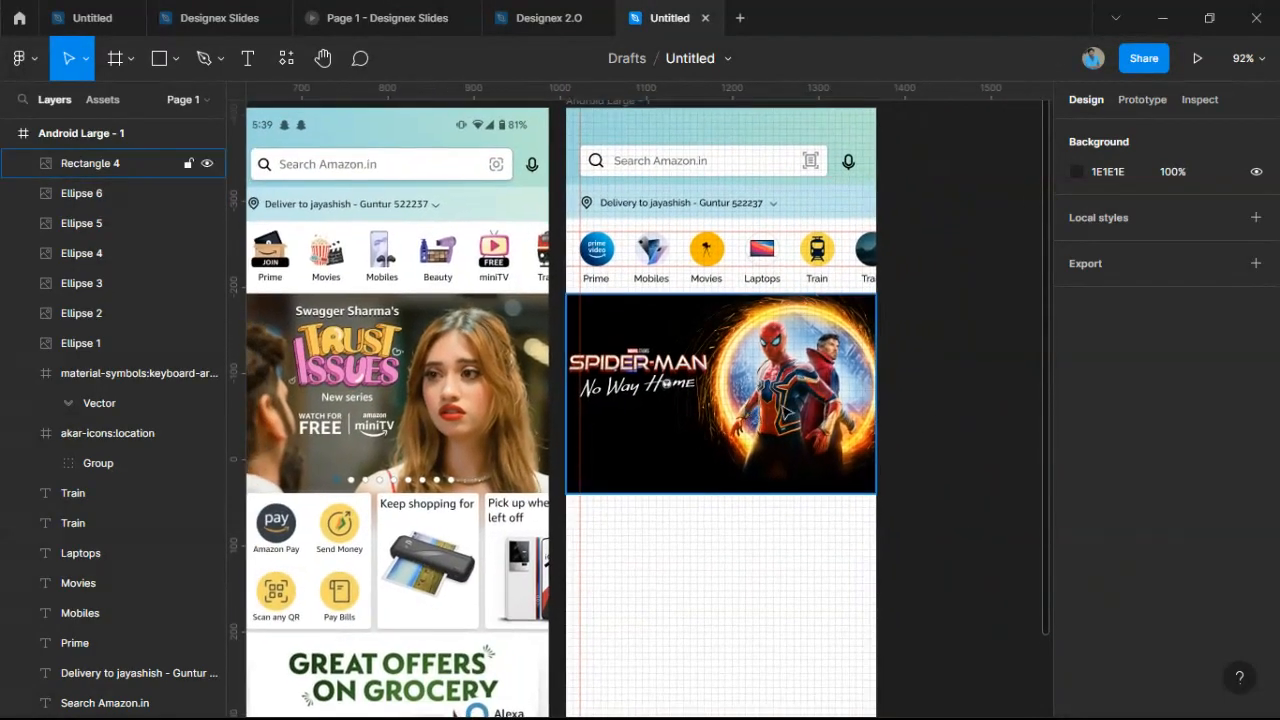
left_click_drag(924, 386, 869, 385)
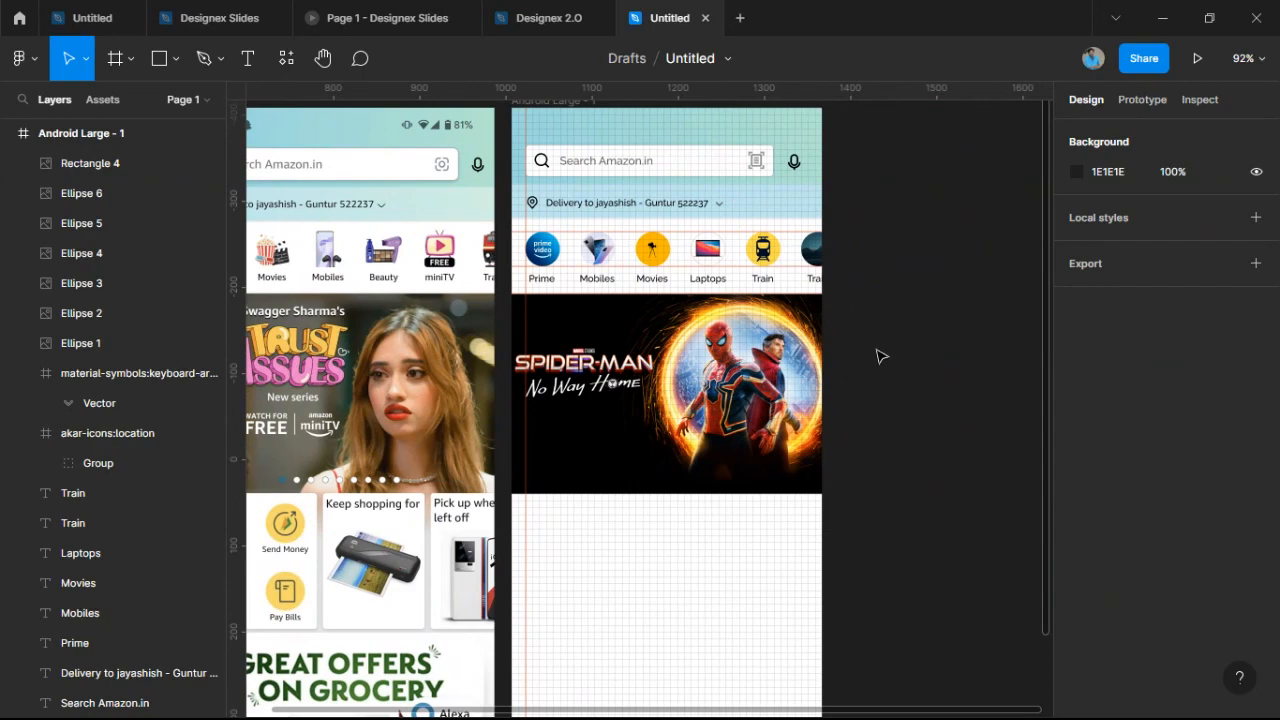
scroll(881, 356, "up", 3)
scroll(882, 354, "down", 1)
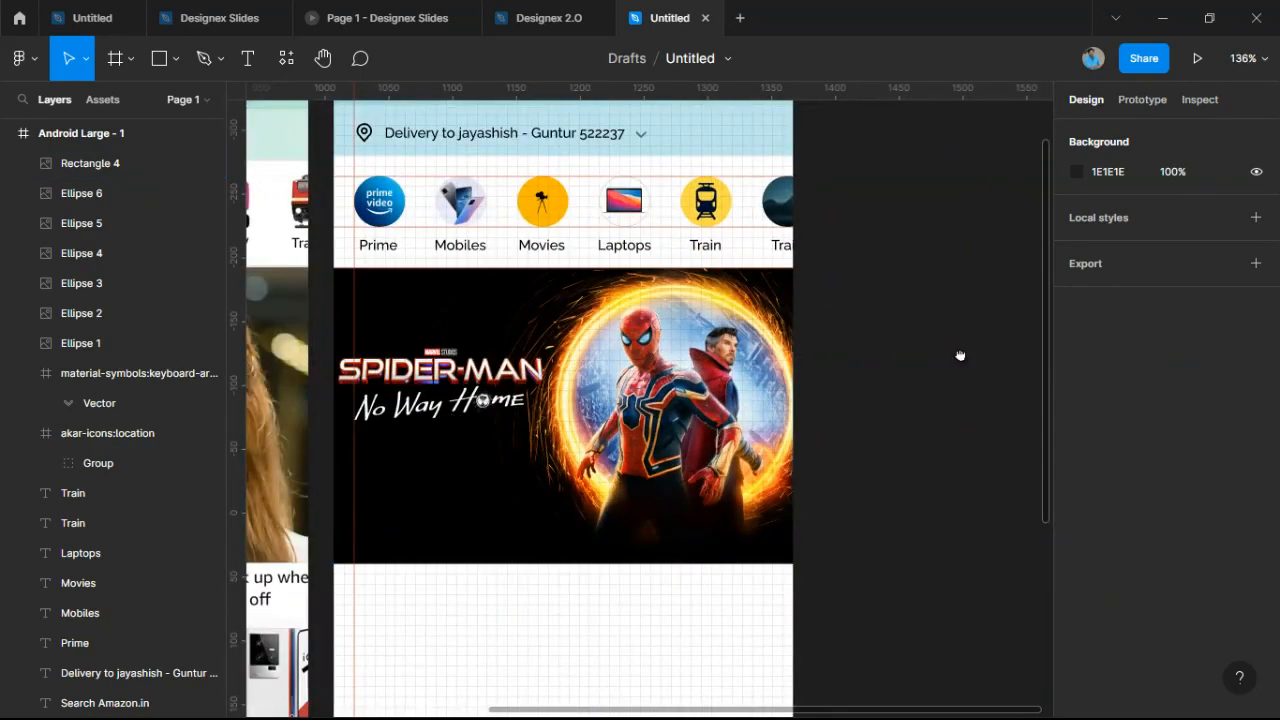
Import the prime video icon from Iconify onto the banner.
right_click(931, 337)
mouse_move(983, 493)
mouse_move(790, 430)
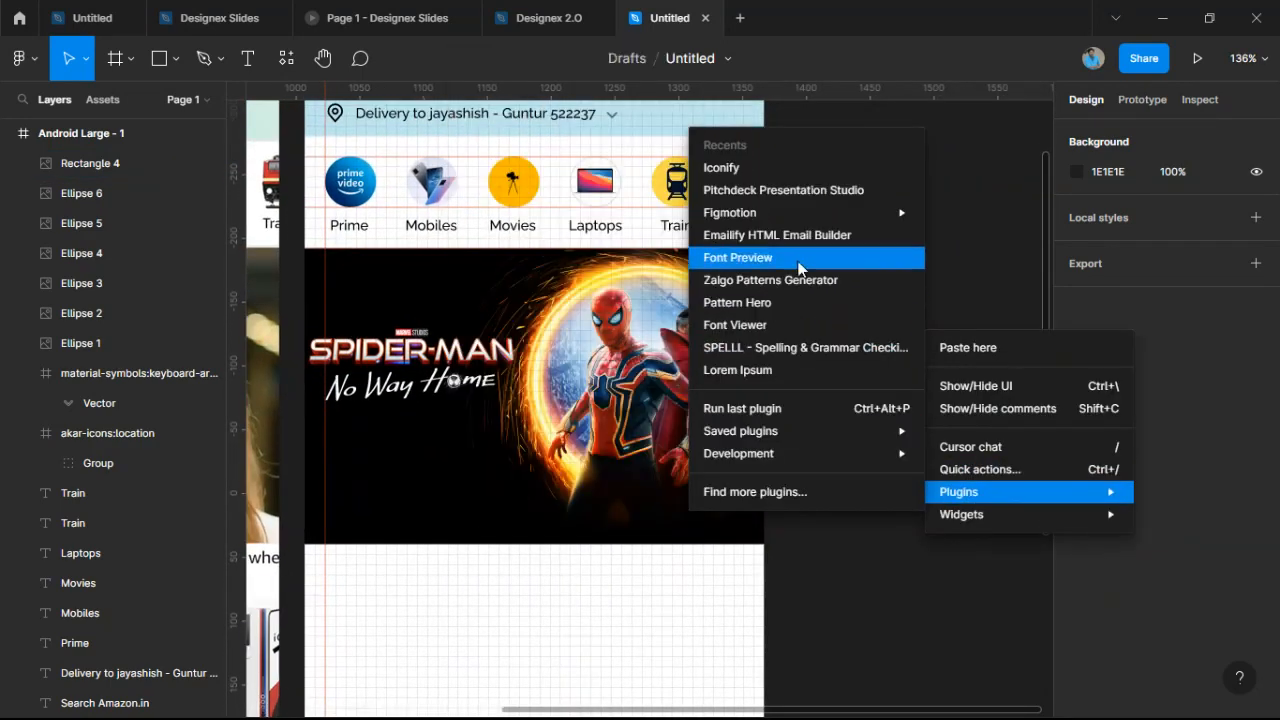
left_click(778, 167)
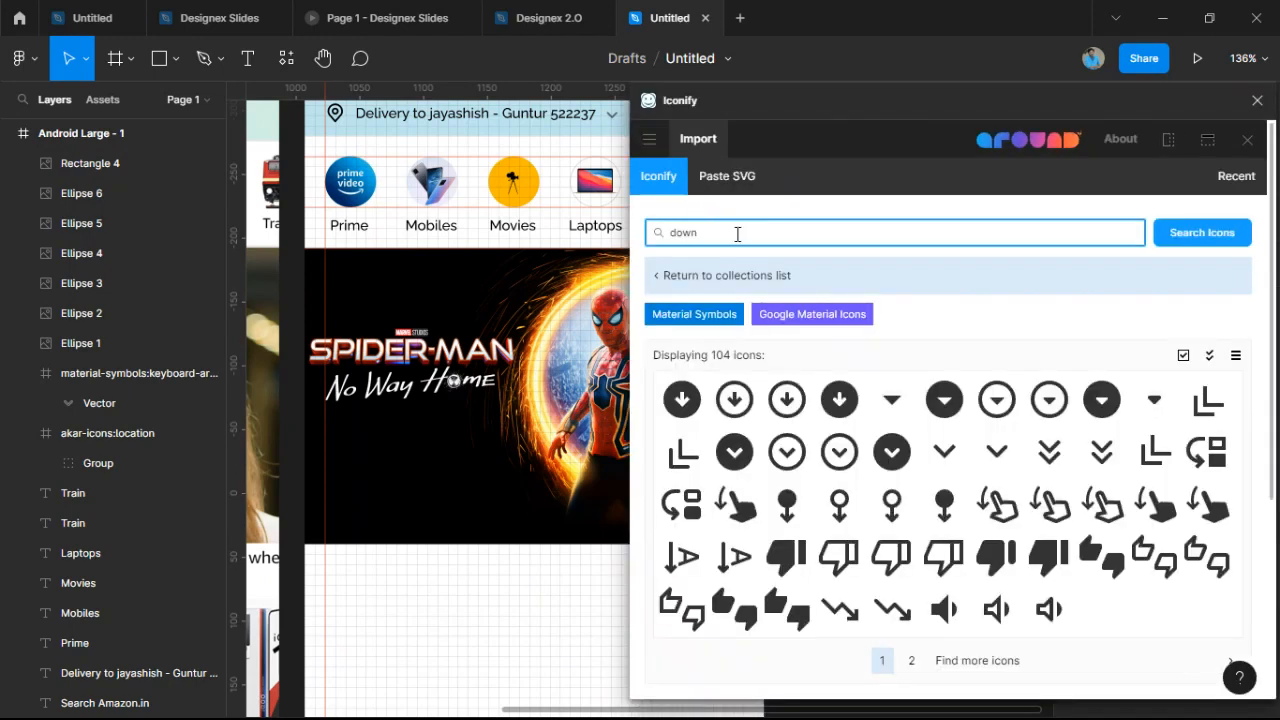
left_click_drag(737, 234, 372, 204)
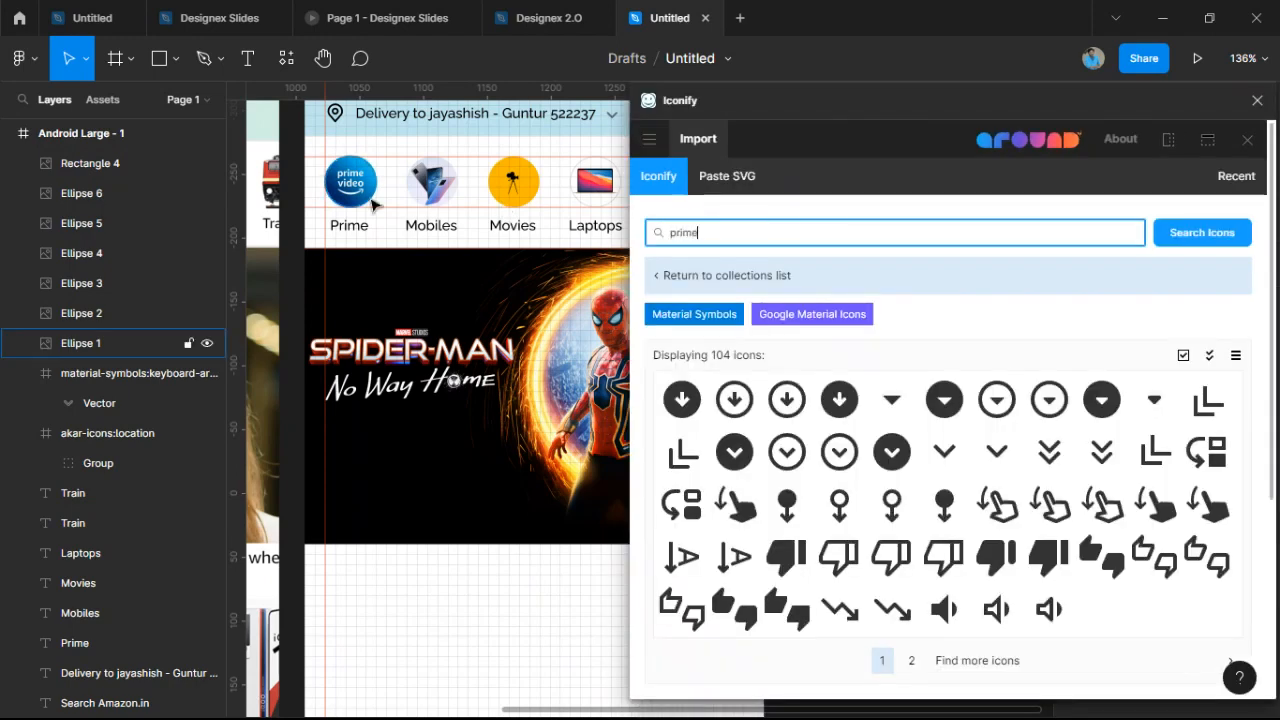
key("Return")
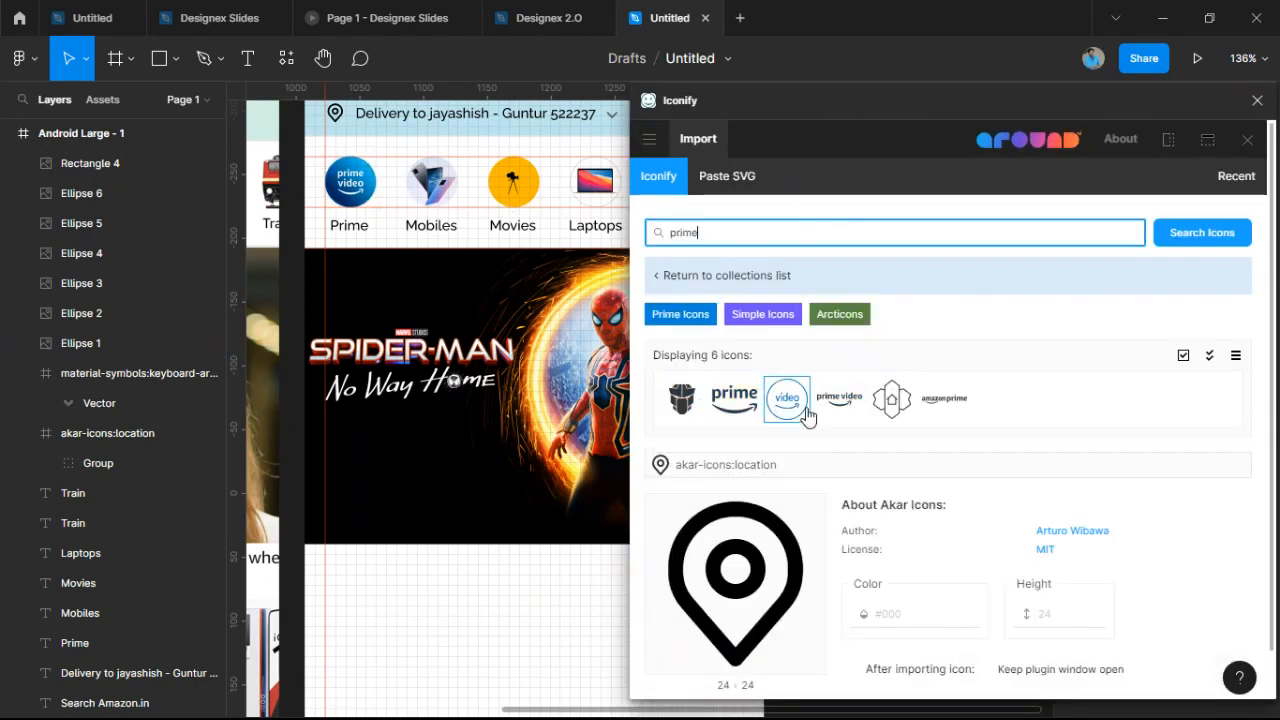
left_click_drag(839, 398, 372, 434)
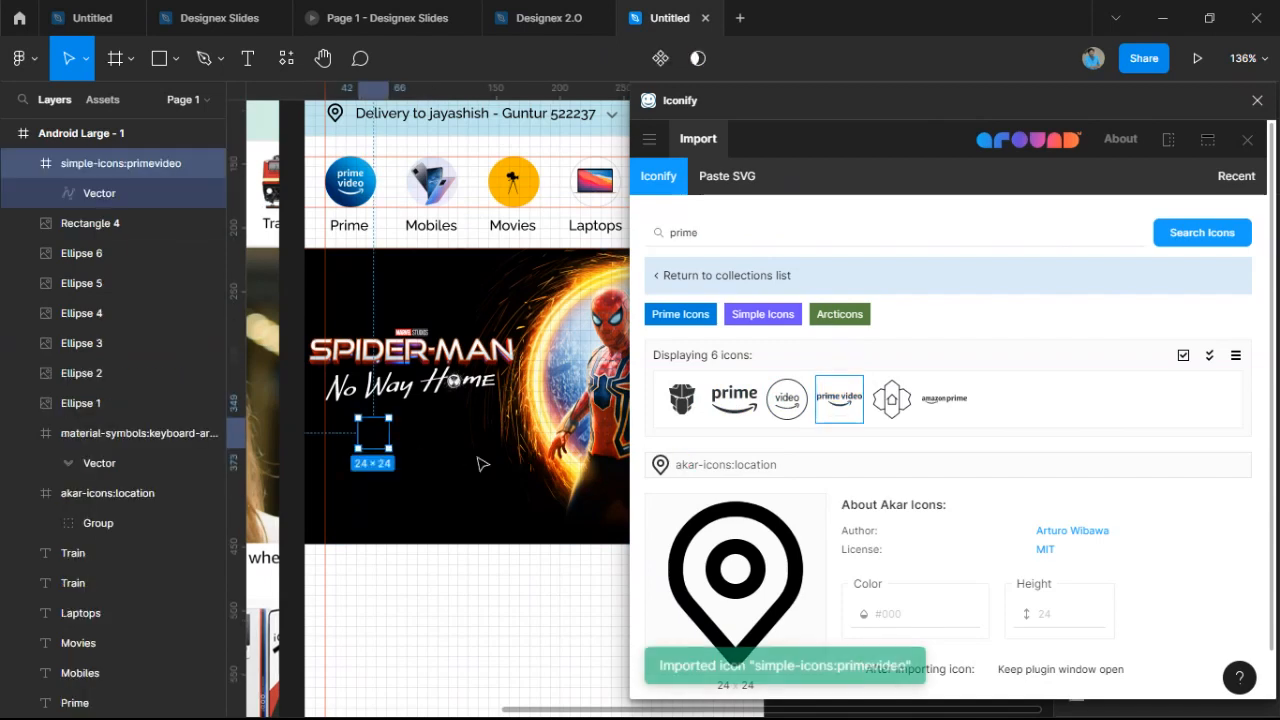
left_click(1247, 140)
Recolour the icon with the blue sampled from the Prime circle icon.
scroll(1132, 569, "down", 4)
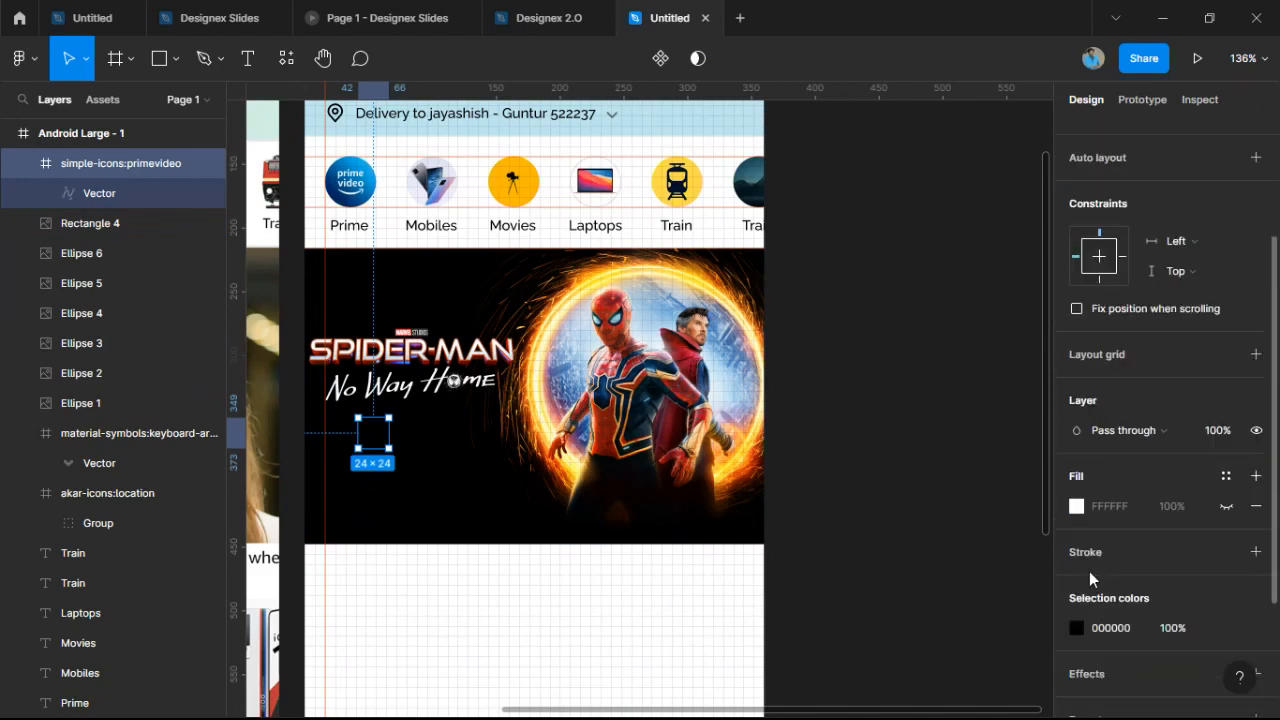
left_click(1076, 628)
scroll(816, 416, "down", 5)
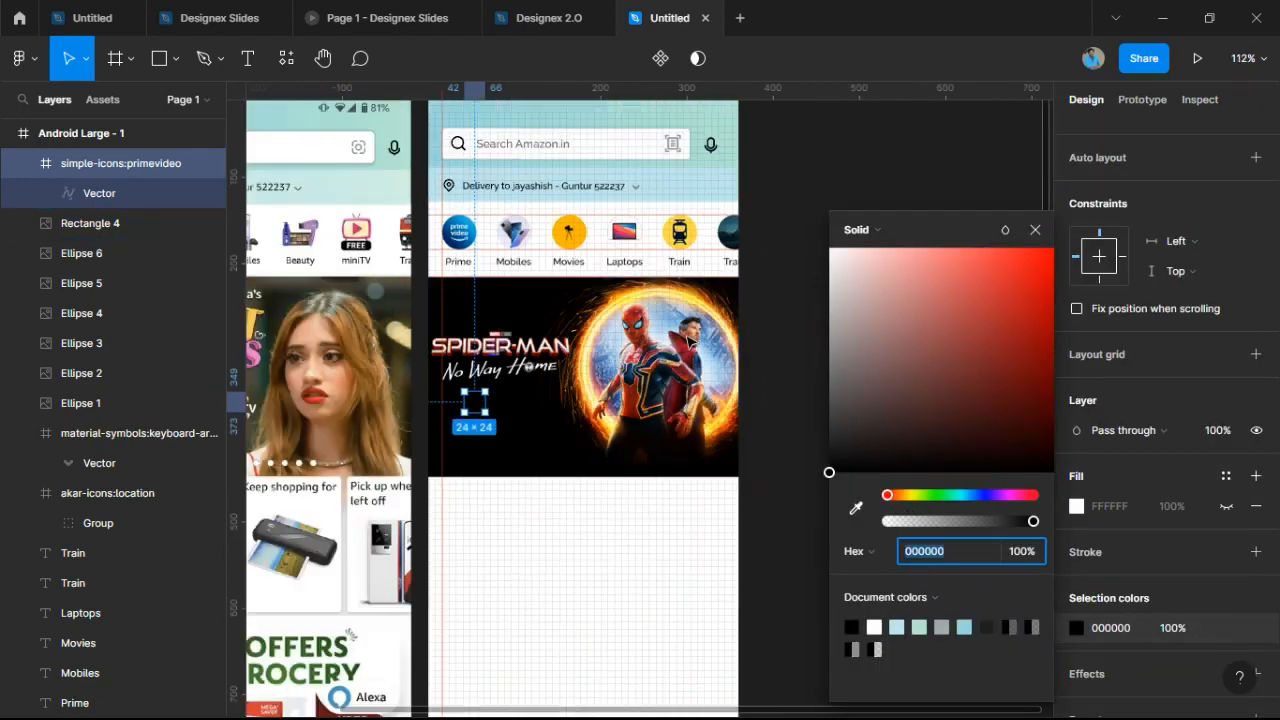
scroll(658, 321, "up", 10)
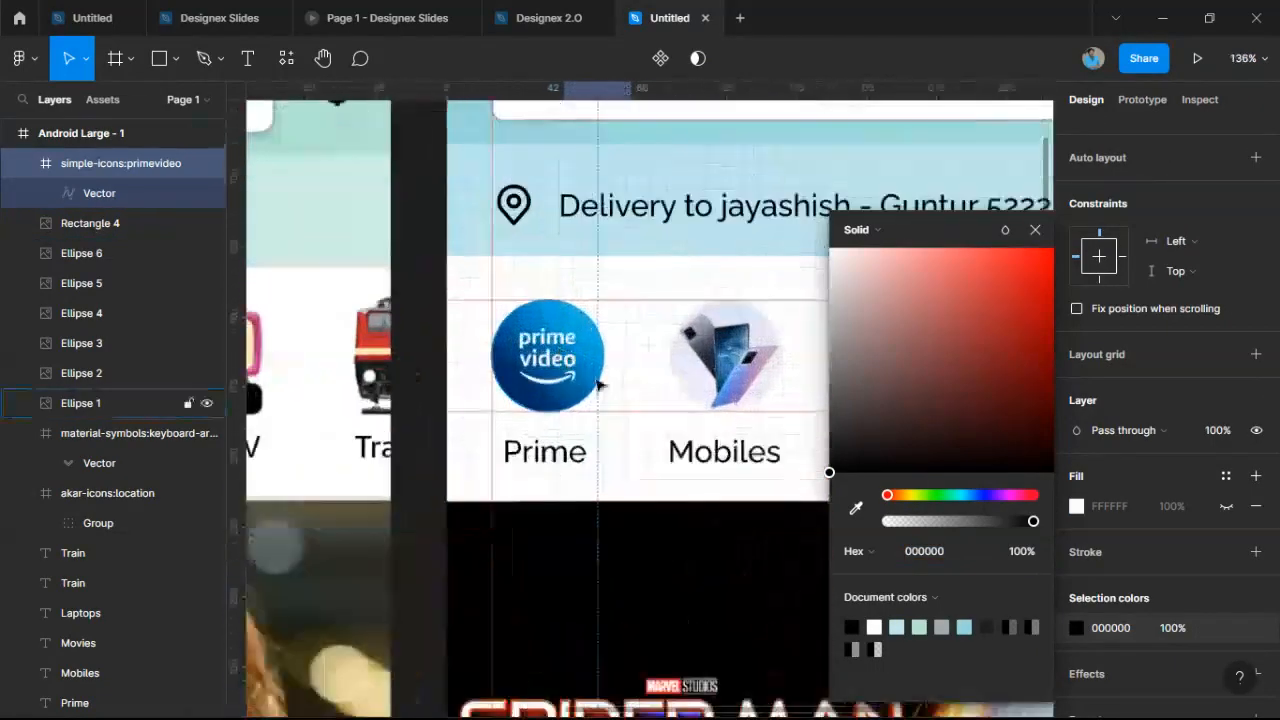
left_click(856, 508)
left_click(588, 338)
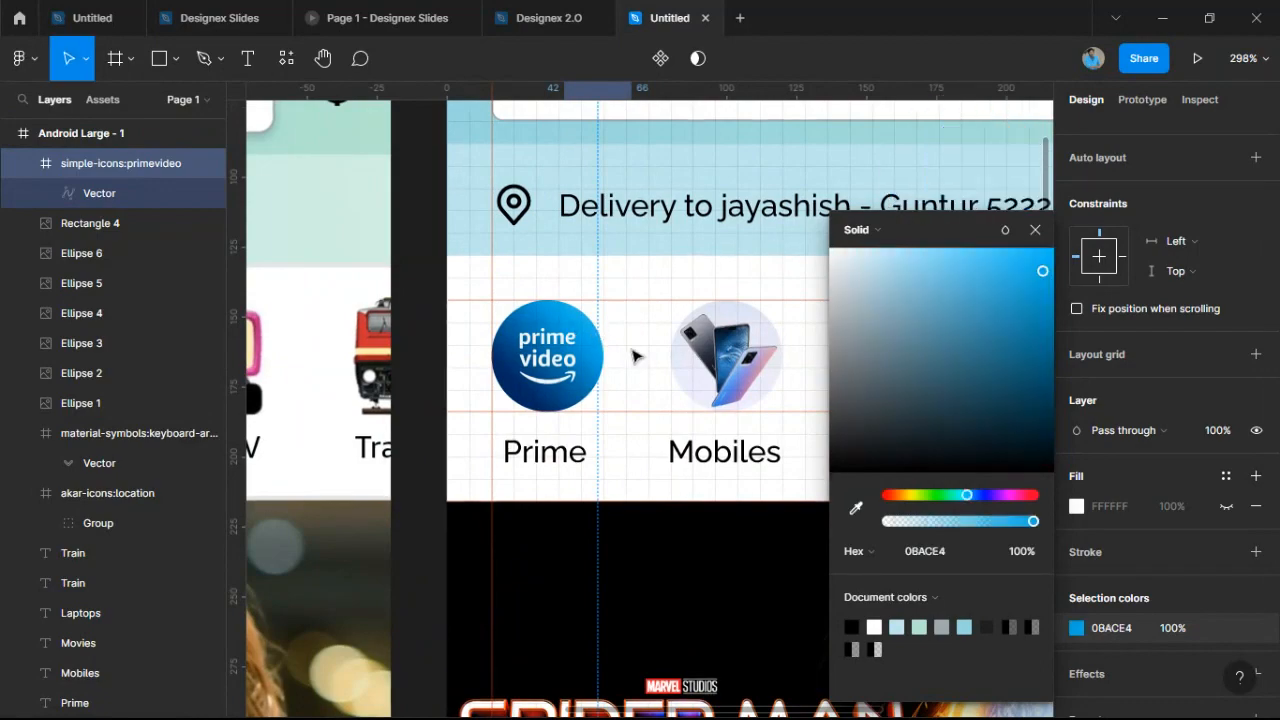
left_click(645, 353)
scroll(647, 354, "down", 5)
scroll(655, 503, "up", 5)
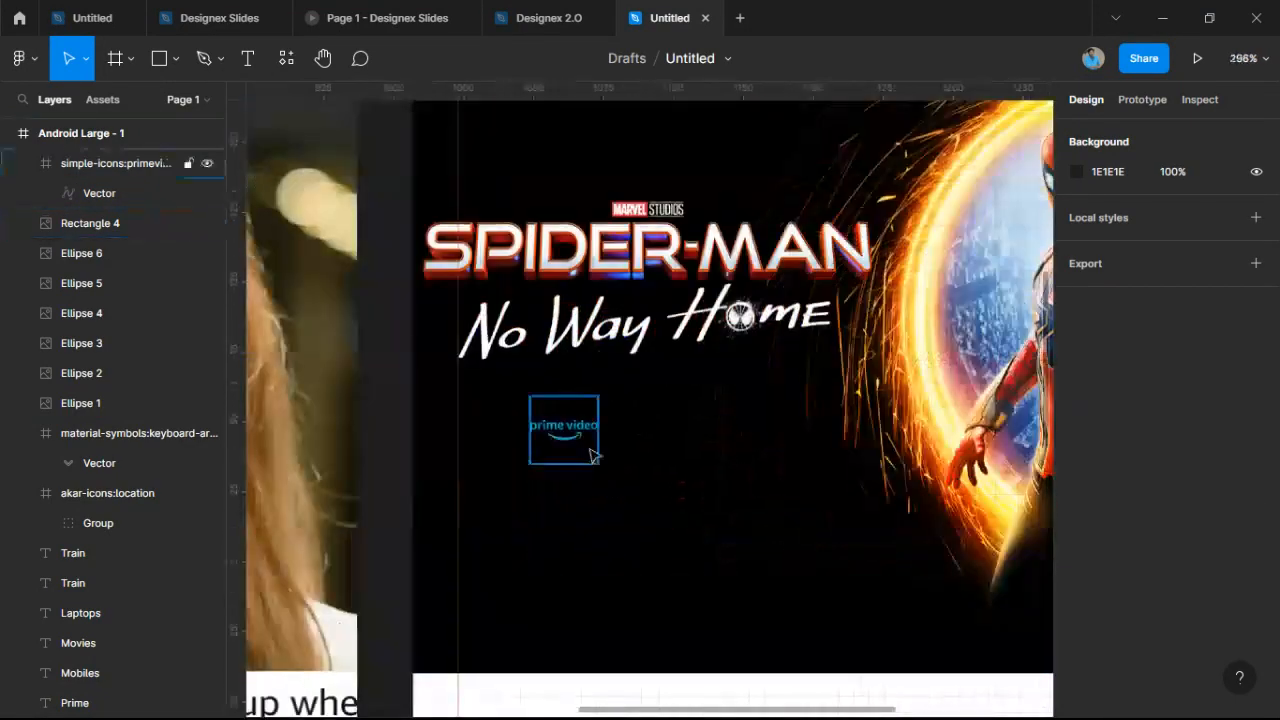
Scale the Prime Video logo proportionally to 62×62 and move it to the banner top.
left_click(592, 448)
key("k")
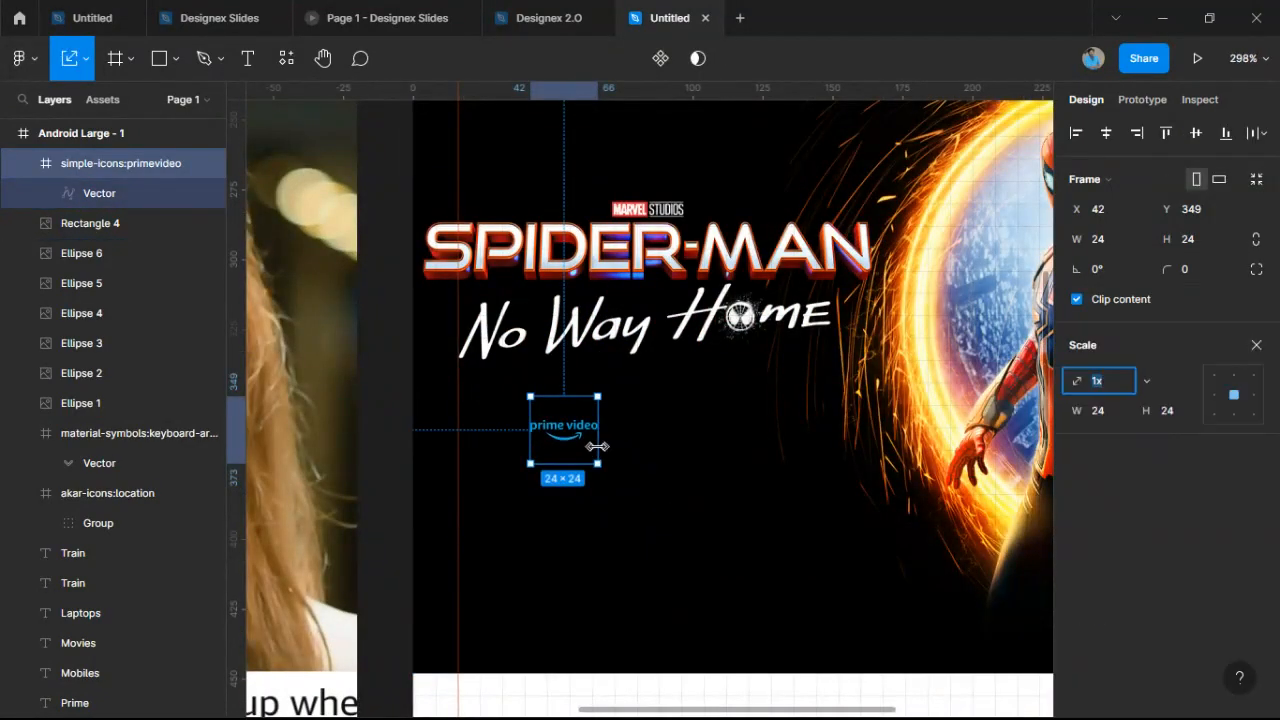
left_click_drag(597, 447, 695, 138)
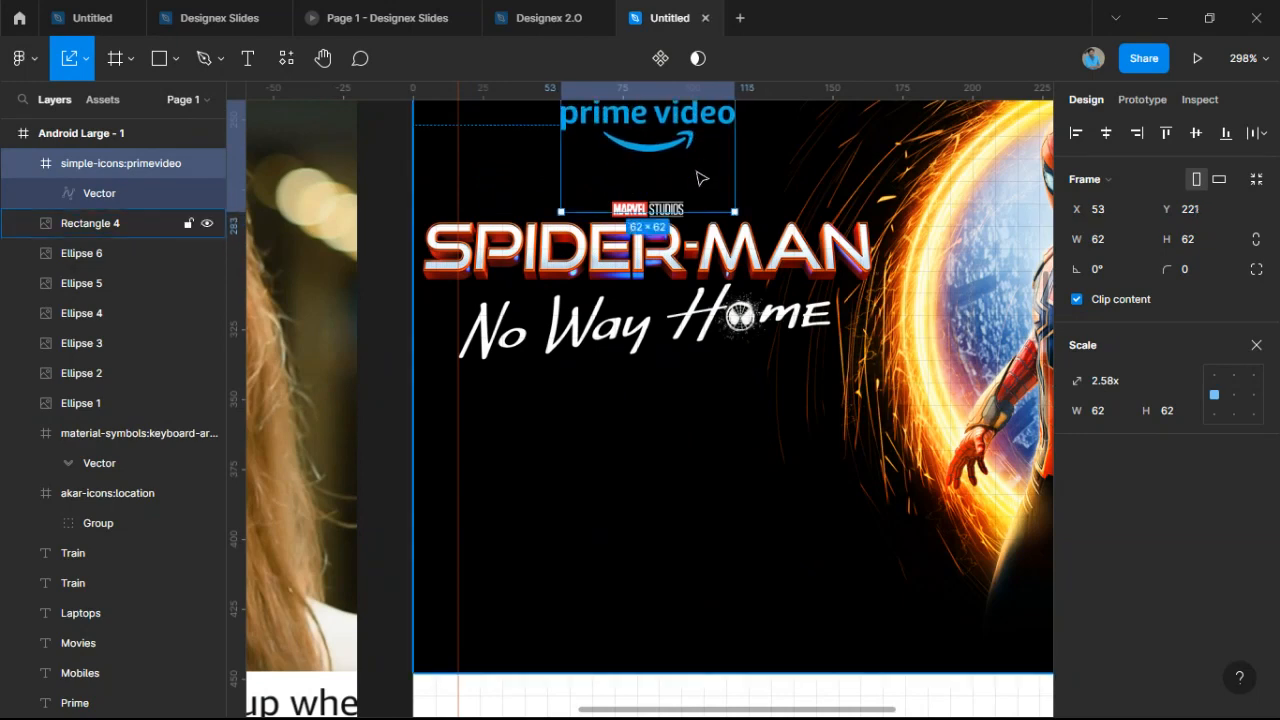
scroll(690, 265, "down", 1)
left_click_drag(688, 270, 663, 385)
scroll(663, 385, "up", 1)
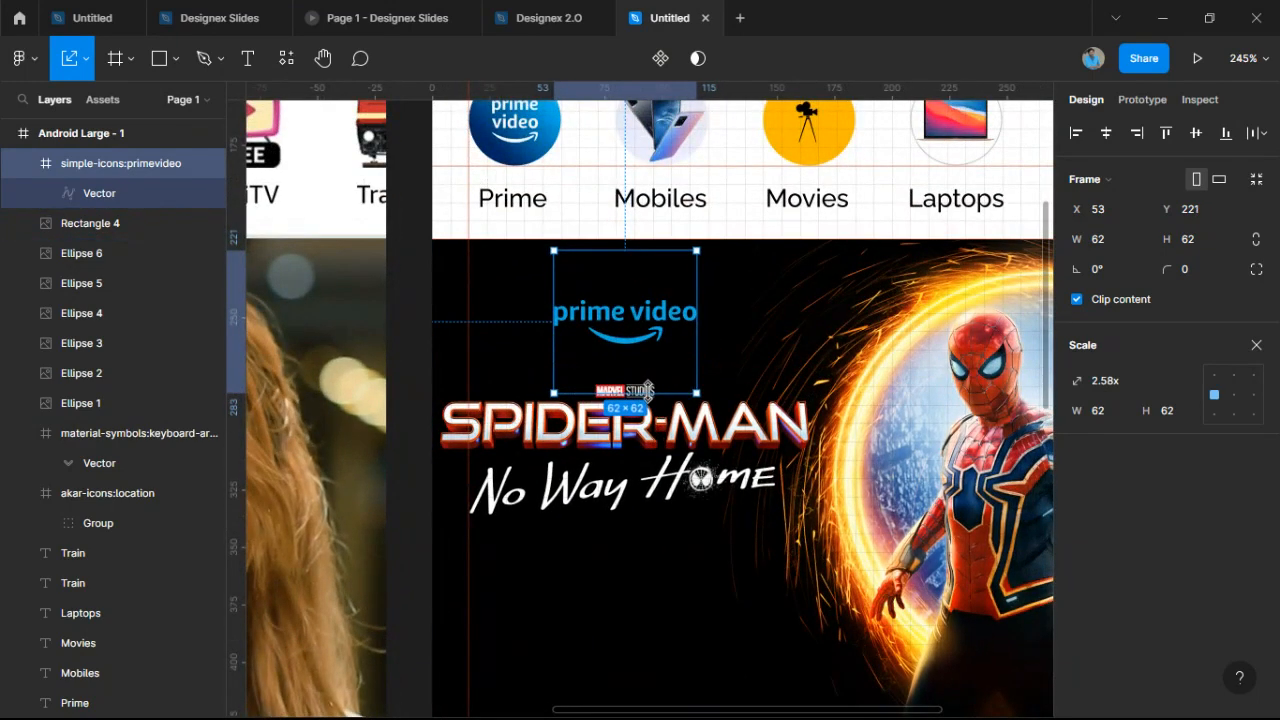
Add a PRESENTS text layer and nest it inside the prime video logo frame.
left_click(757, 363)
left_click(247, 58)
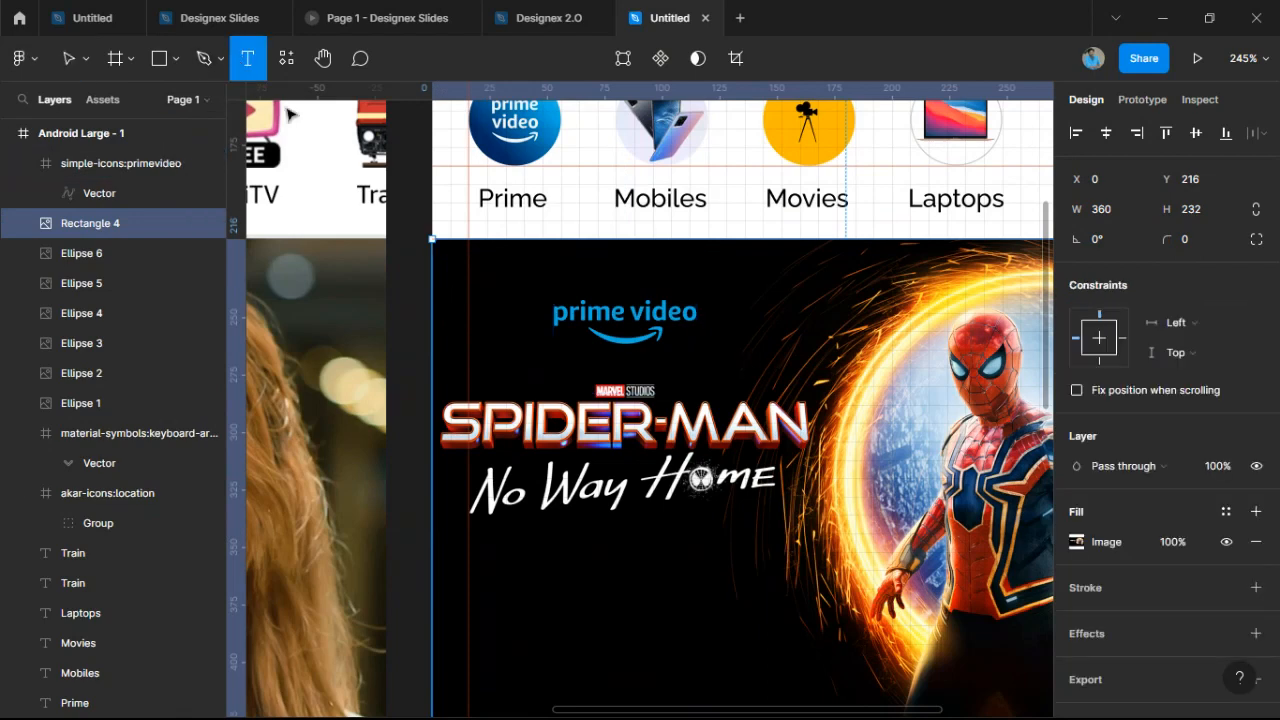
left_click(608, 366)
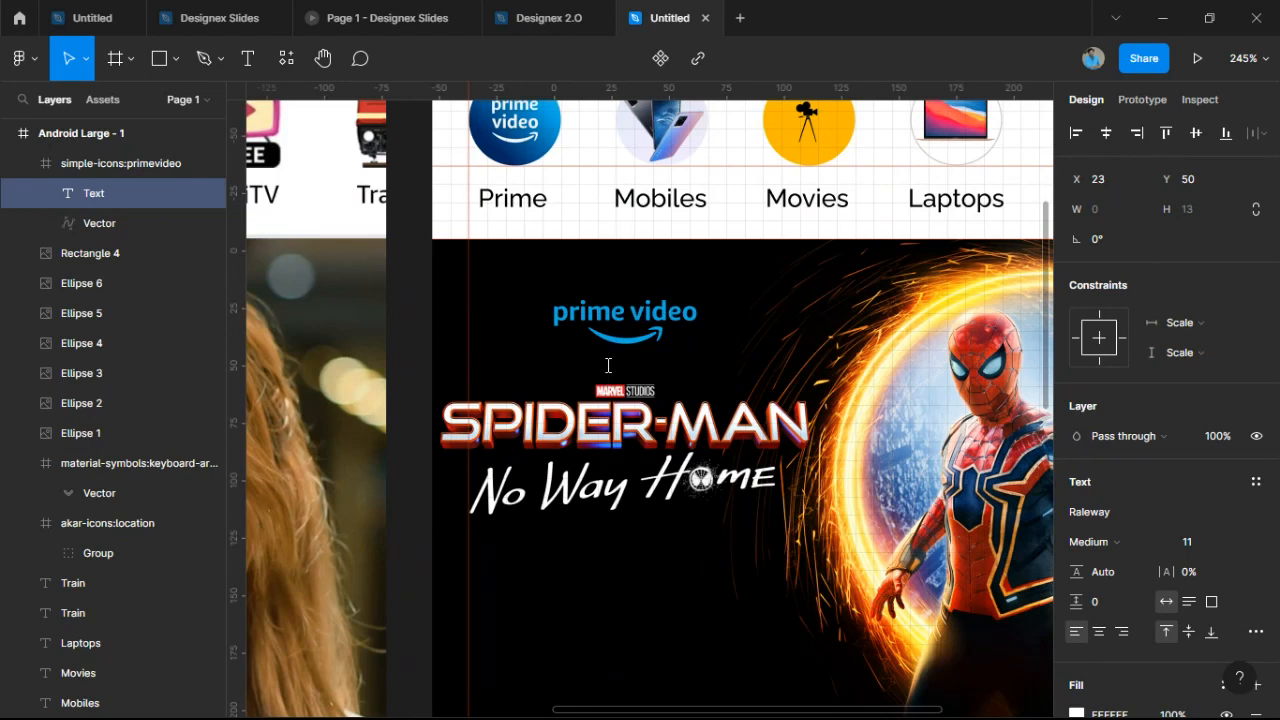
type("PRESENTS")
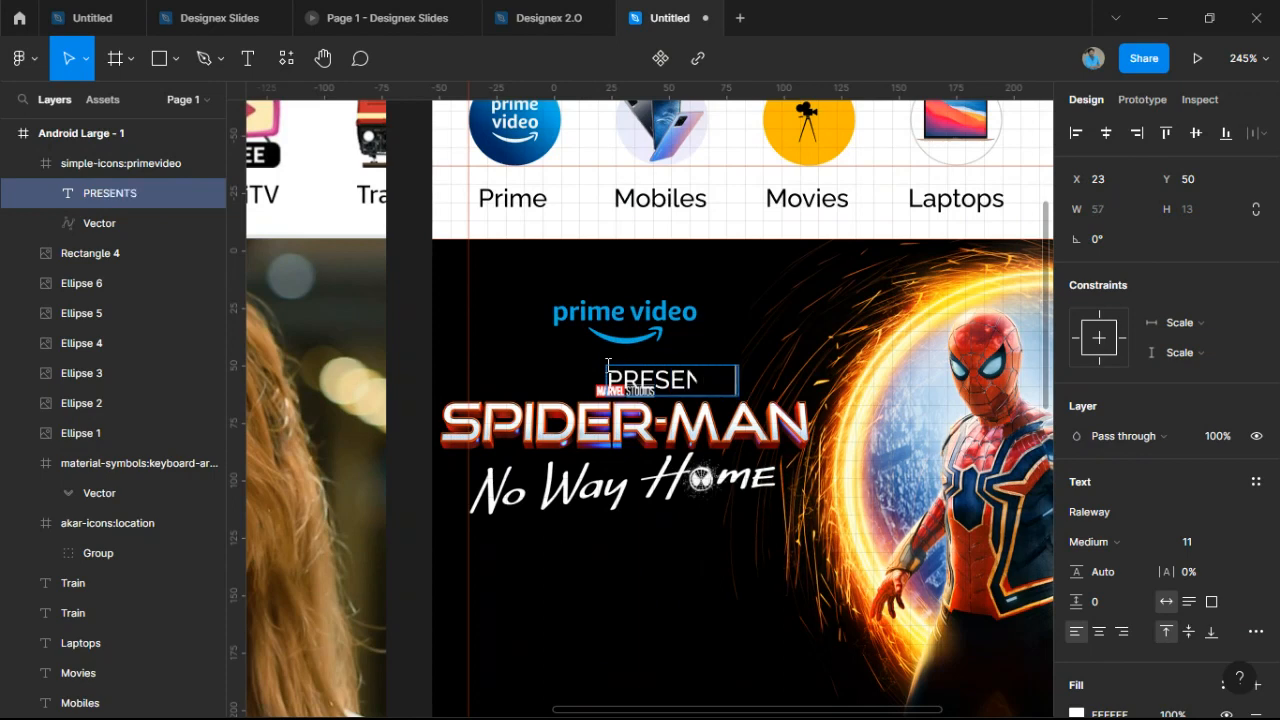
key("Escape")
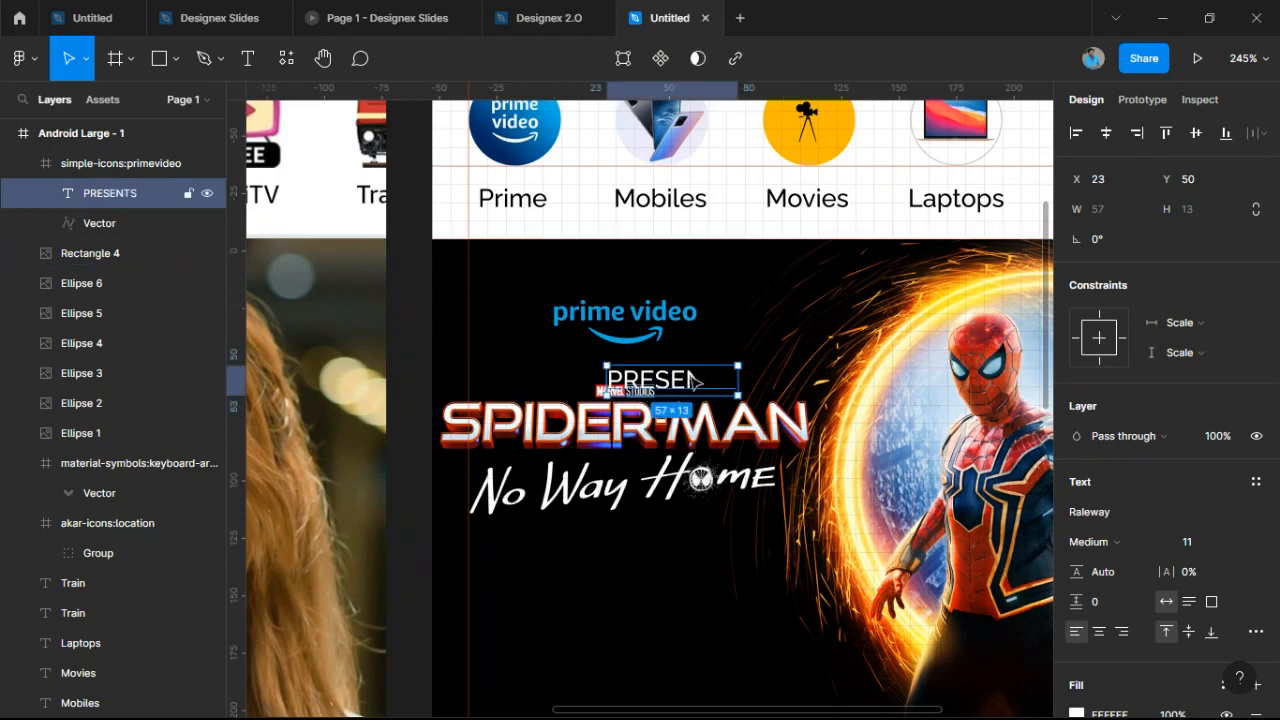
left_click_drag(693, 381, 812, 457)
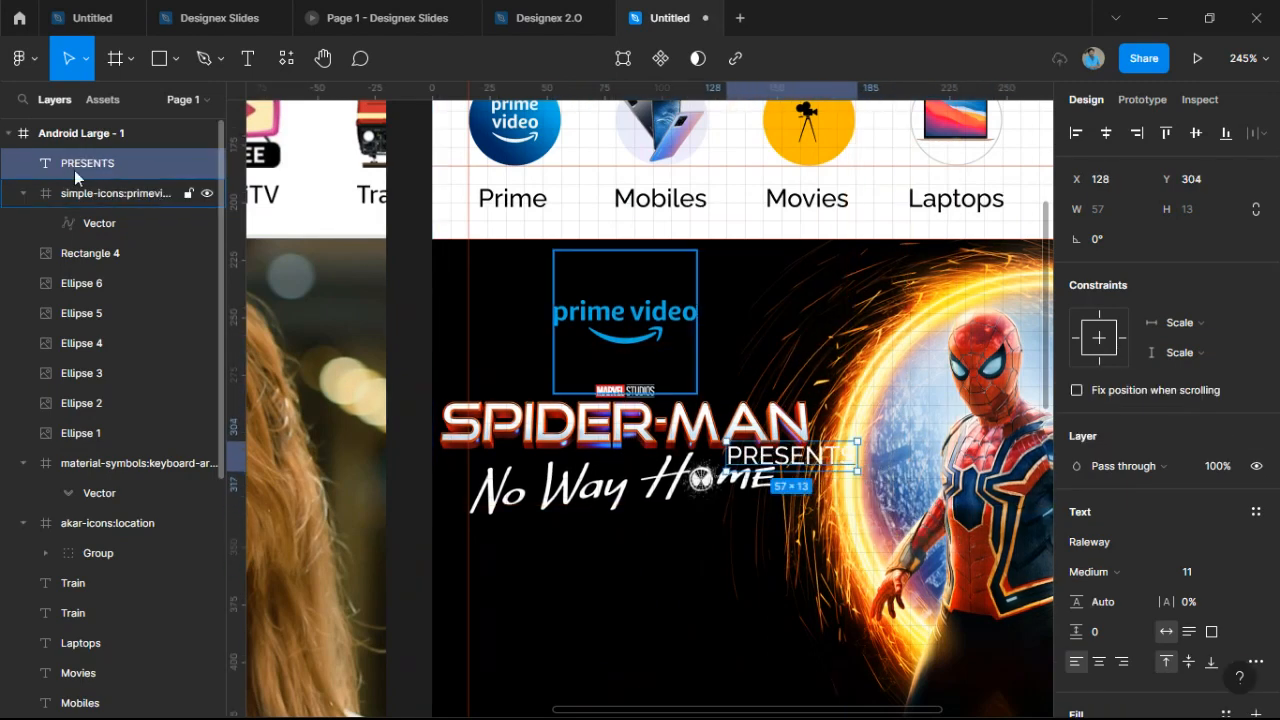
left_click(24, 195)
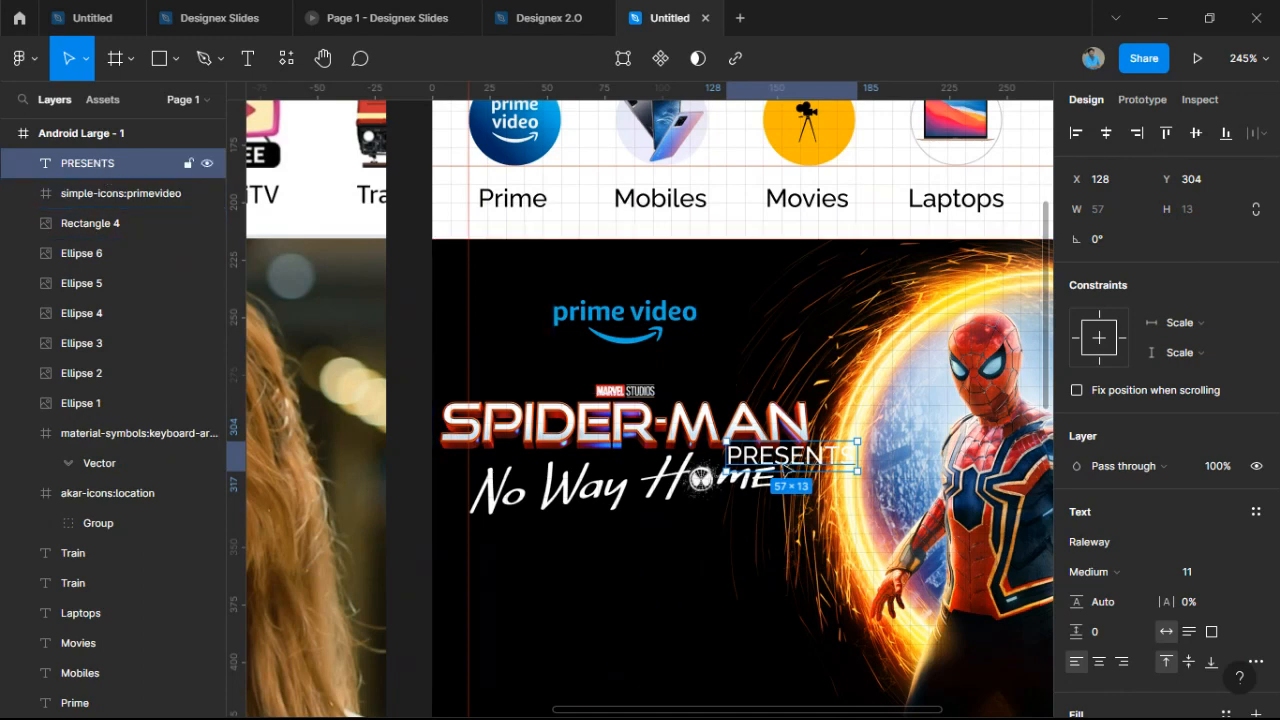
left_click_drag(788, 470, 627, 369)
Scale PRESENTS down, widen its letter spacing to 26.5%, and centre it under the logo.
key("k")
left_click(1258, 287)
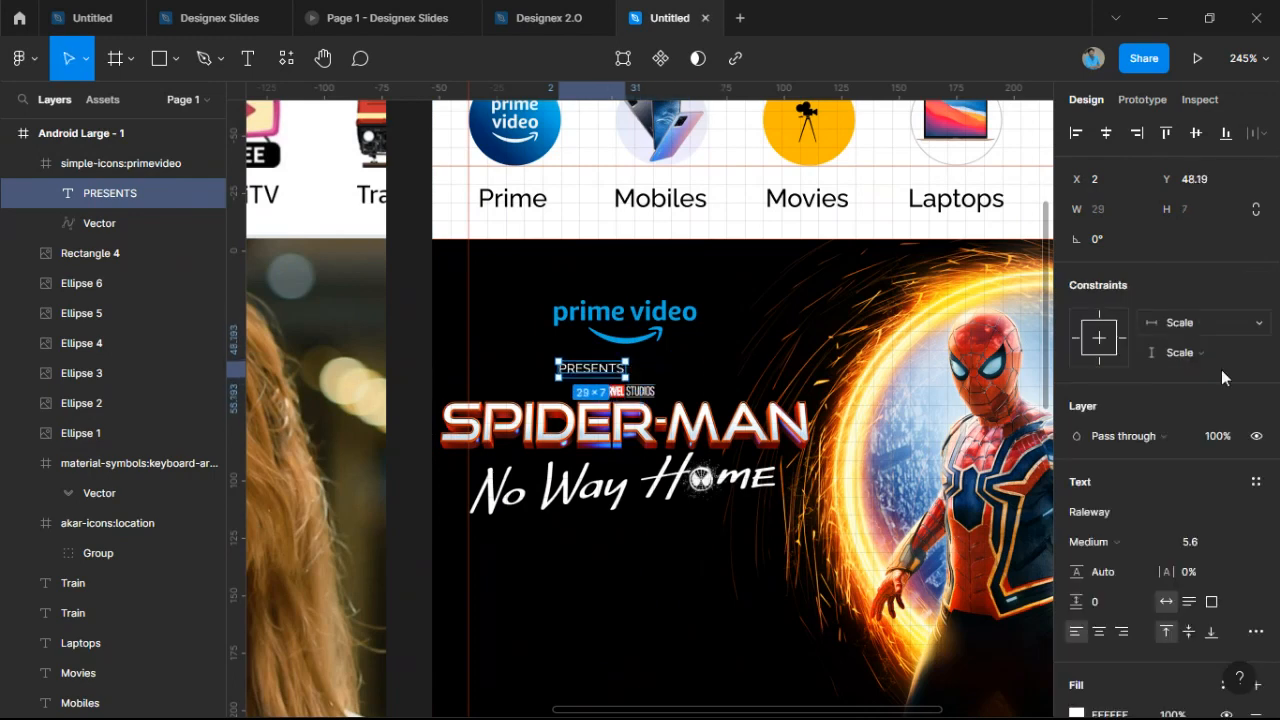
left_click_drag(1163, 573, 1214, 573)
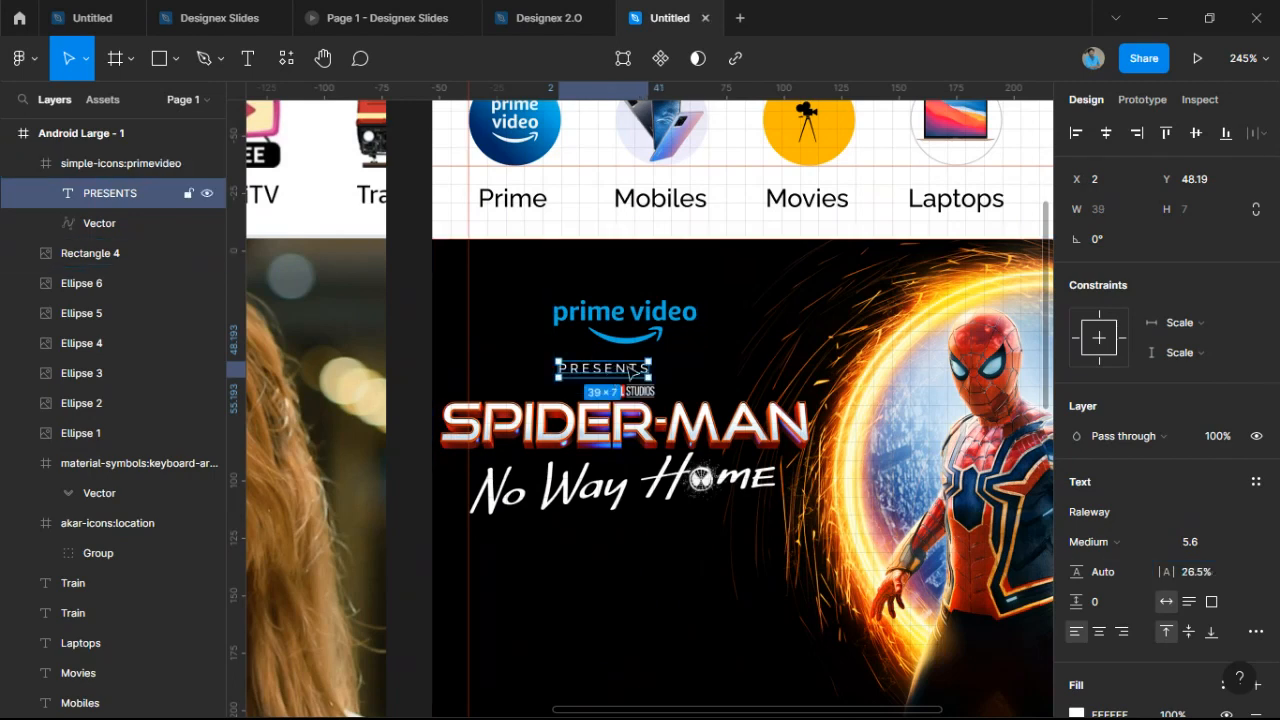
left_click_drag(632, 366, 631, 366)
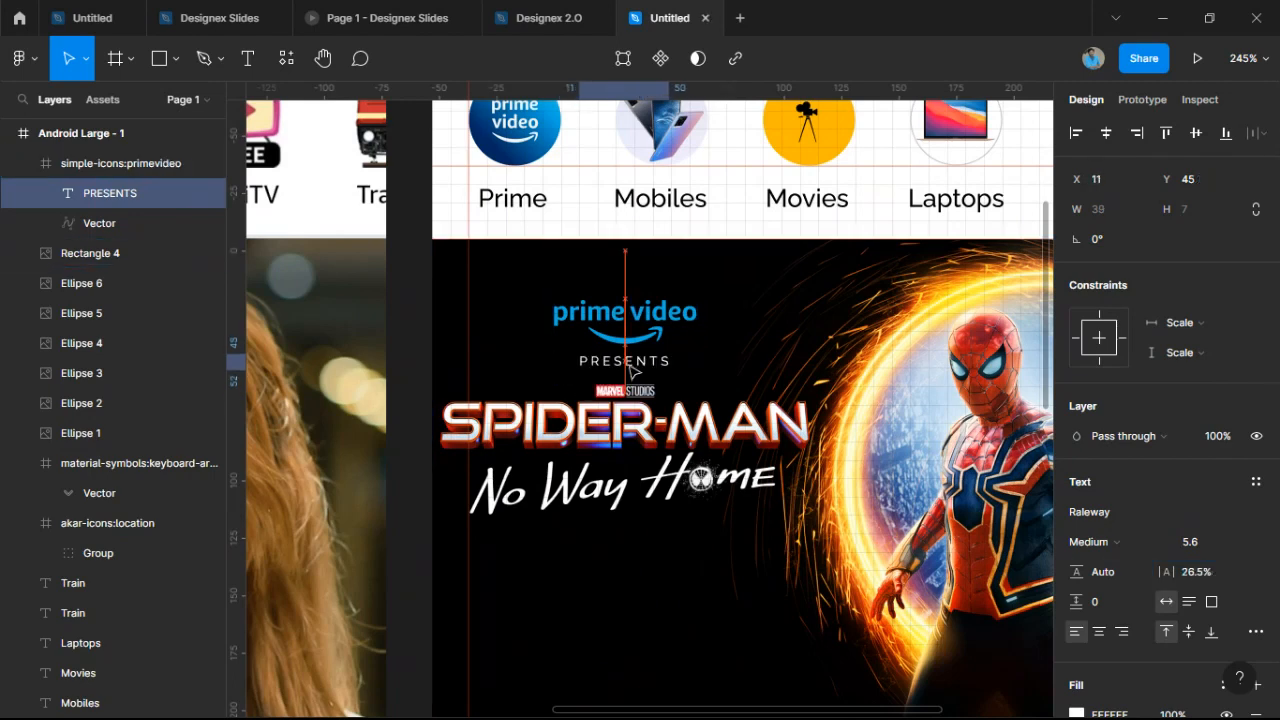
Set the PRESENTS text fill opacity to 50%.
scroll(1158, 483, "down", 5)
left_click(1076, 510)
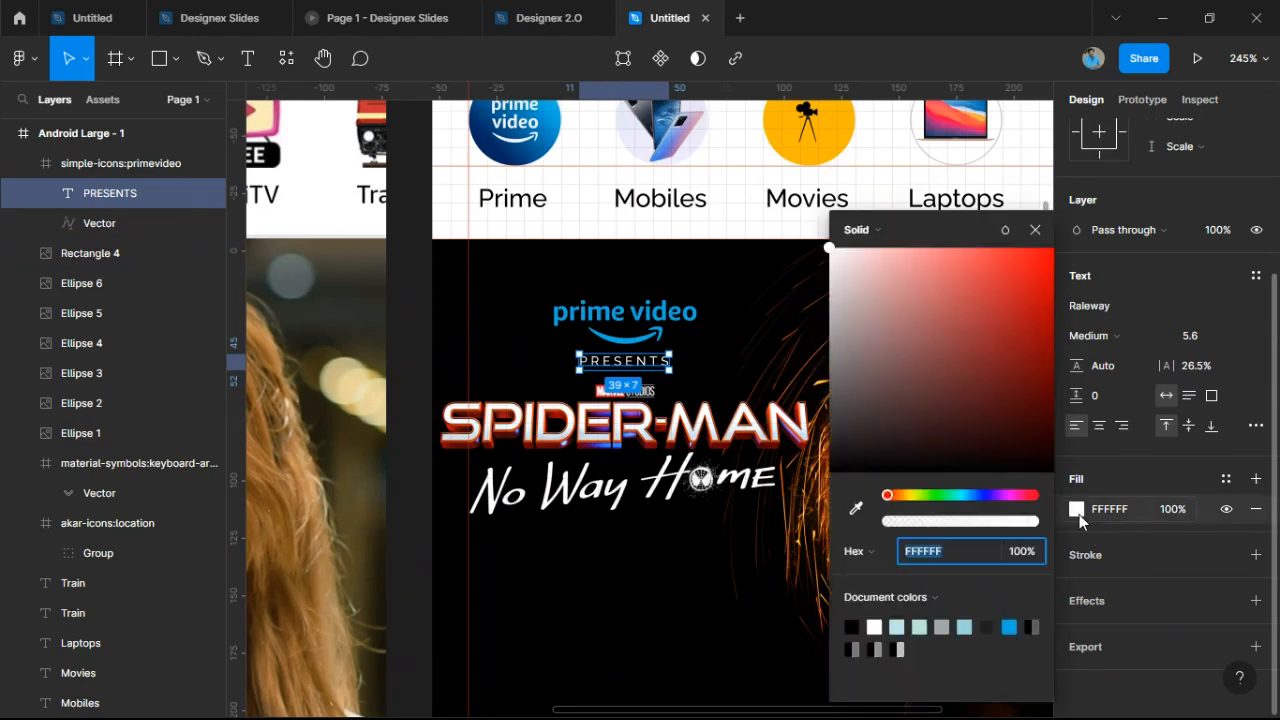
left_click(1035, 555)
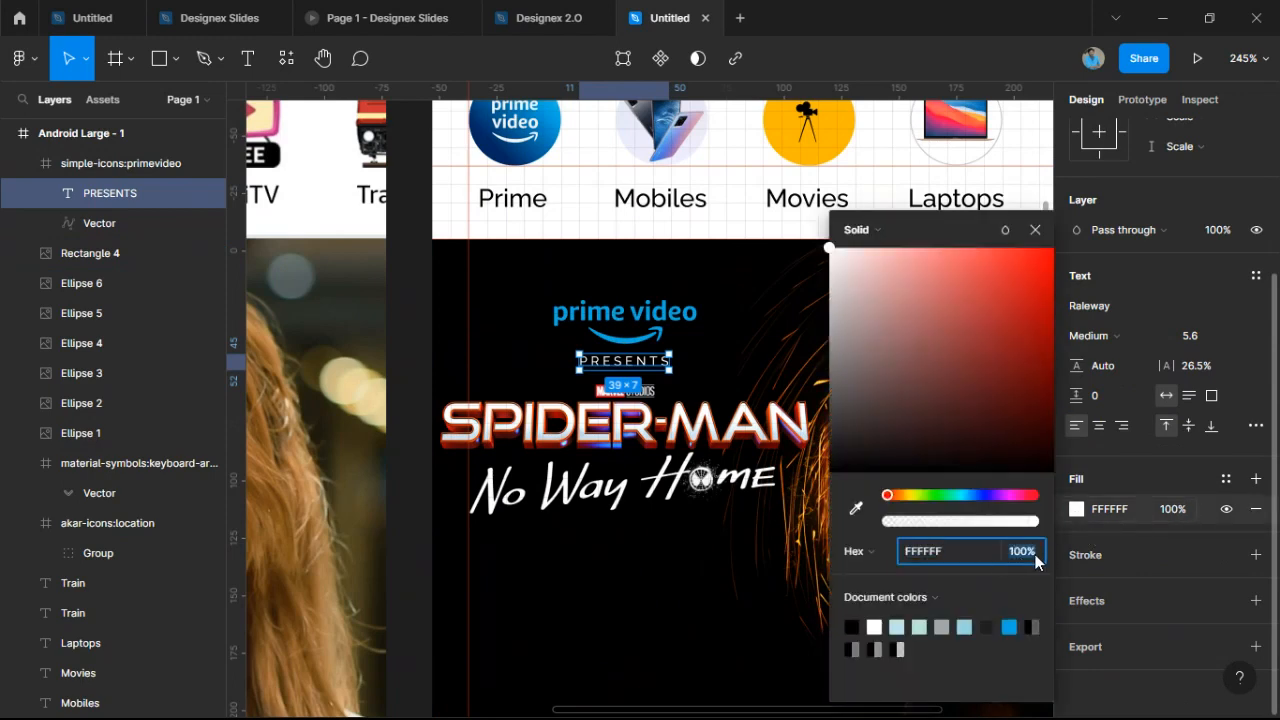
key("Return")
left_click(1035, 562)
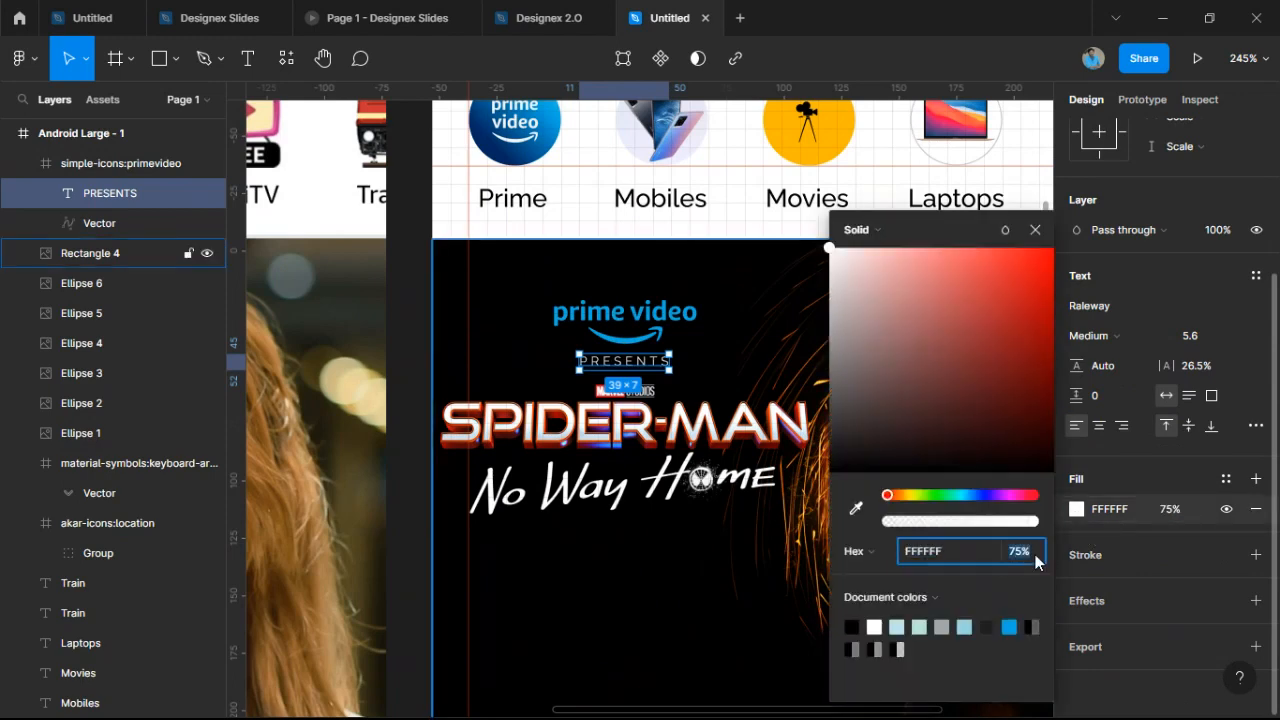
type("50")
key("Return")
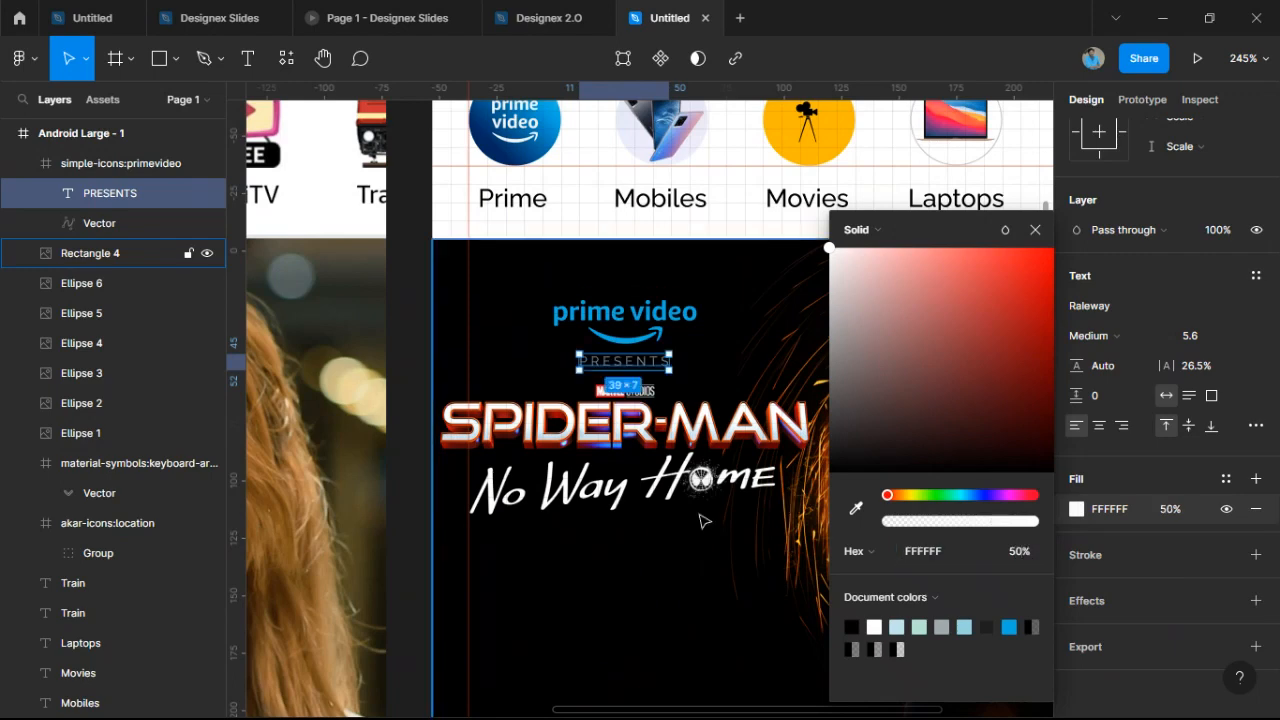
double_click(608, 528)
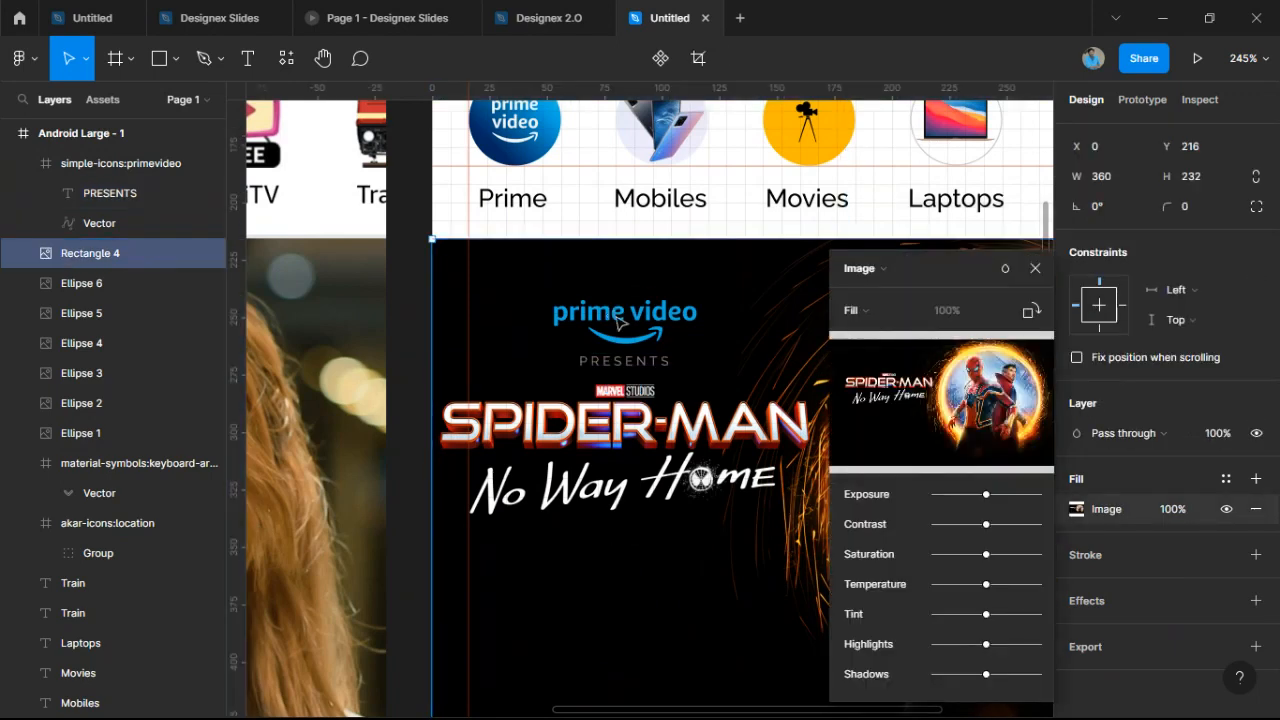
Close the banner's image fill popup, deselect, and compare the banner with the reference frame.
scroll(568, 500, "down", 5)
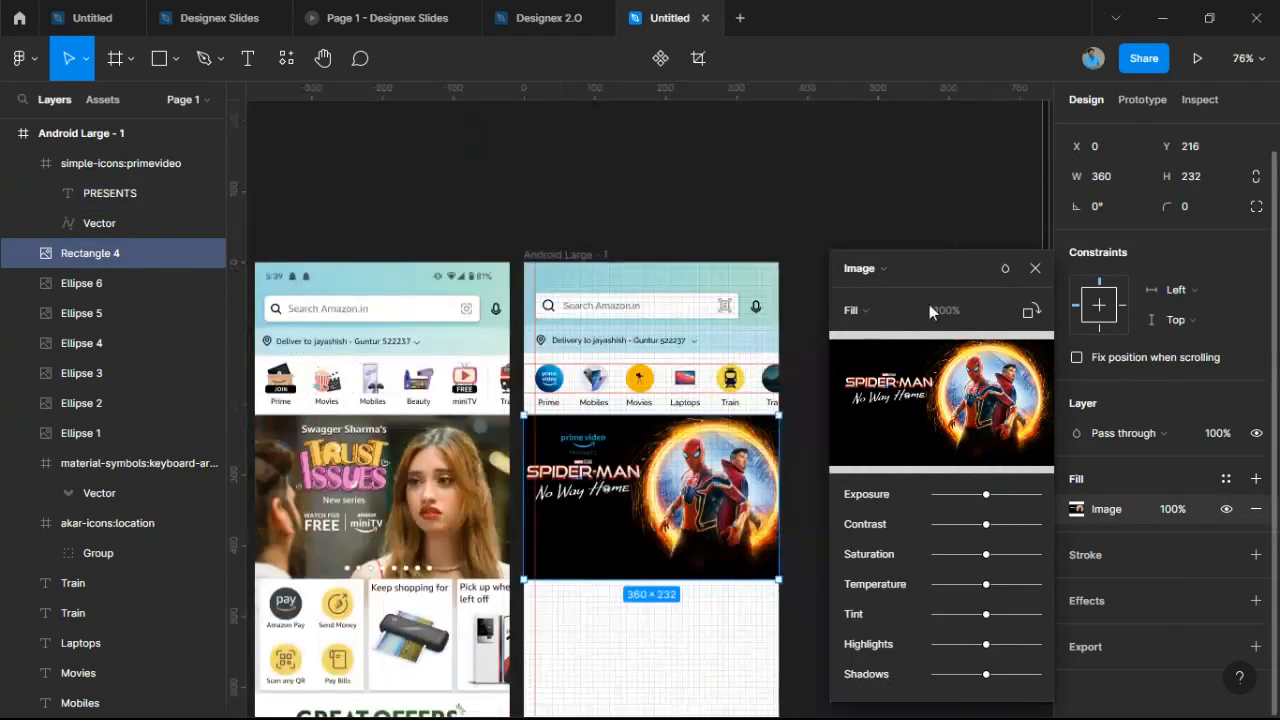
left_click(1035, 268)
left_click(891, 451)
scroll(766, 594, "up", 5)
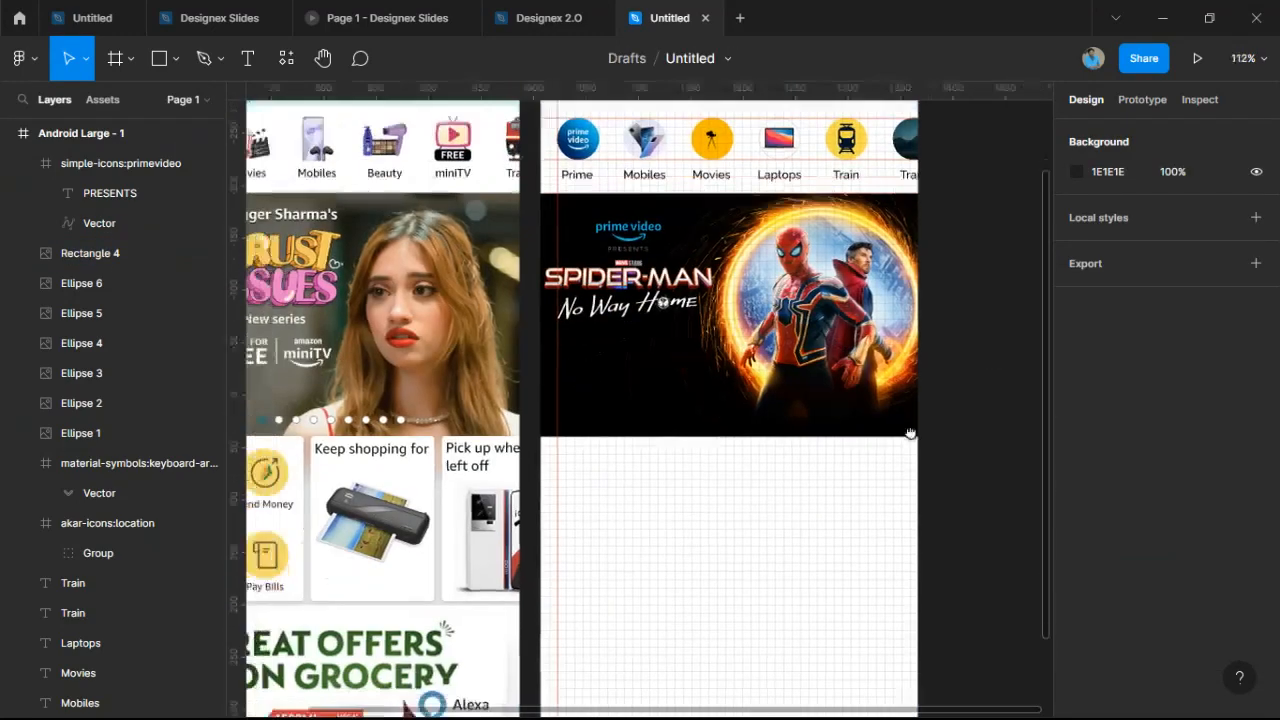
scroll(875, 434, "down", 3)
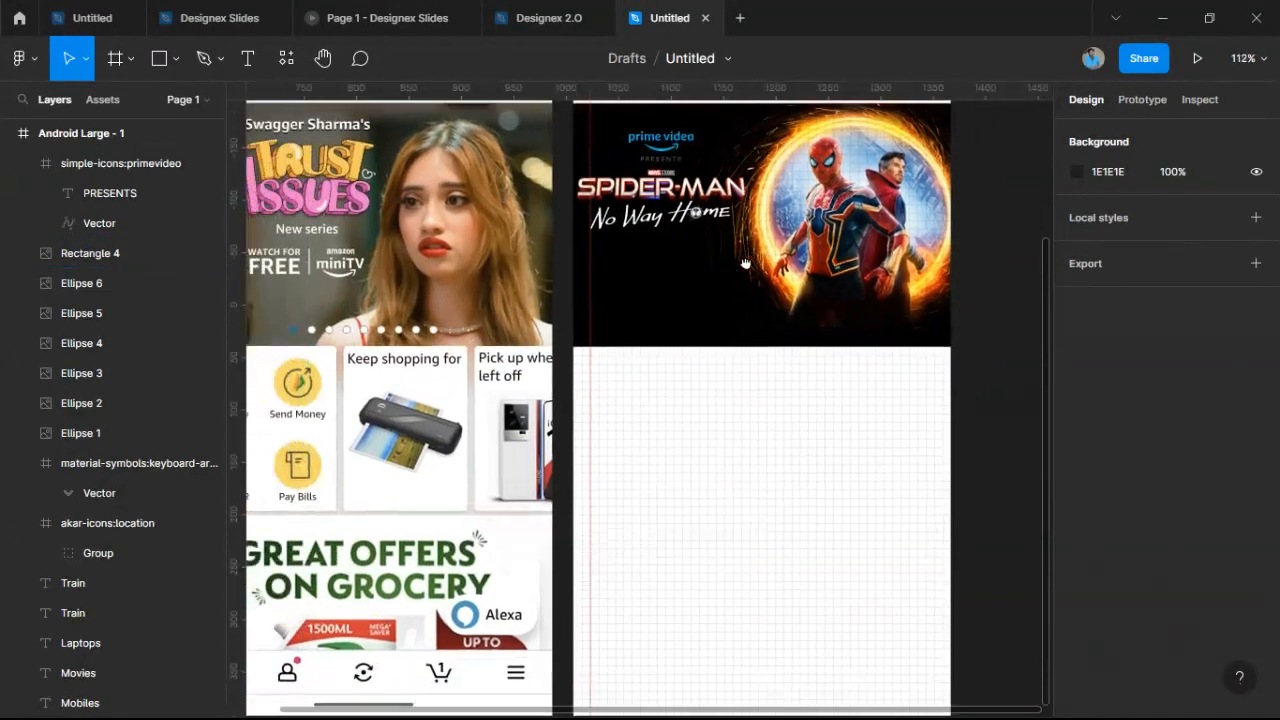
scroll(789, 391, "up", 2)
scroll(435, 446, "up", 5)
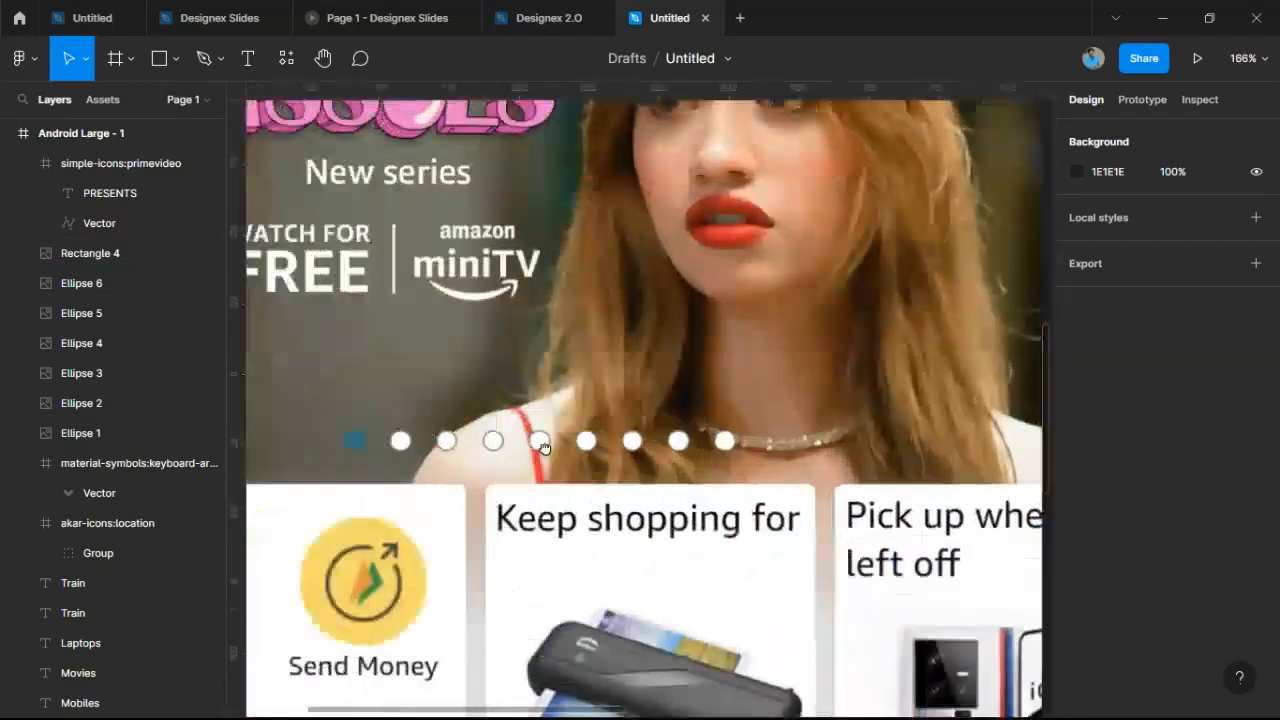
scroll(440, 446, "up", 4)
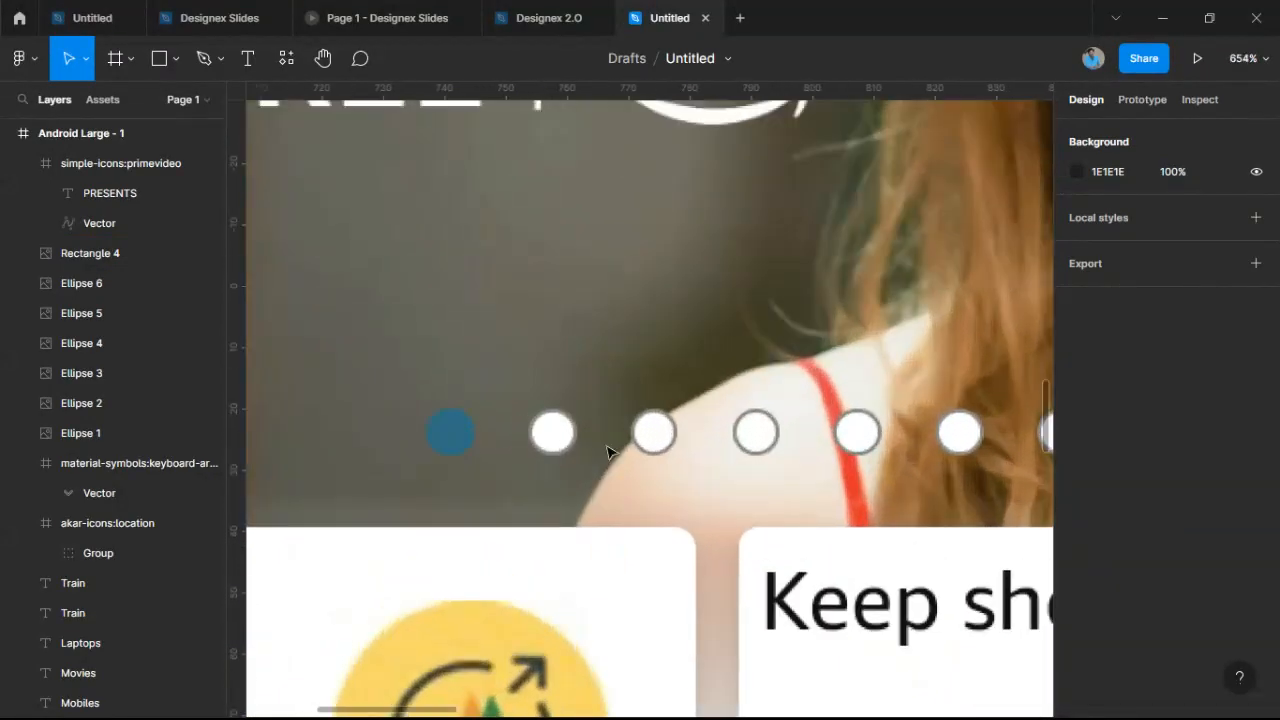
scroll(680, 450, "down", 5)
scroll(879, 453, "down", 4)
scroll(923, 503, "up", 4)
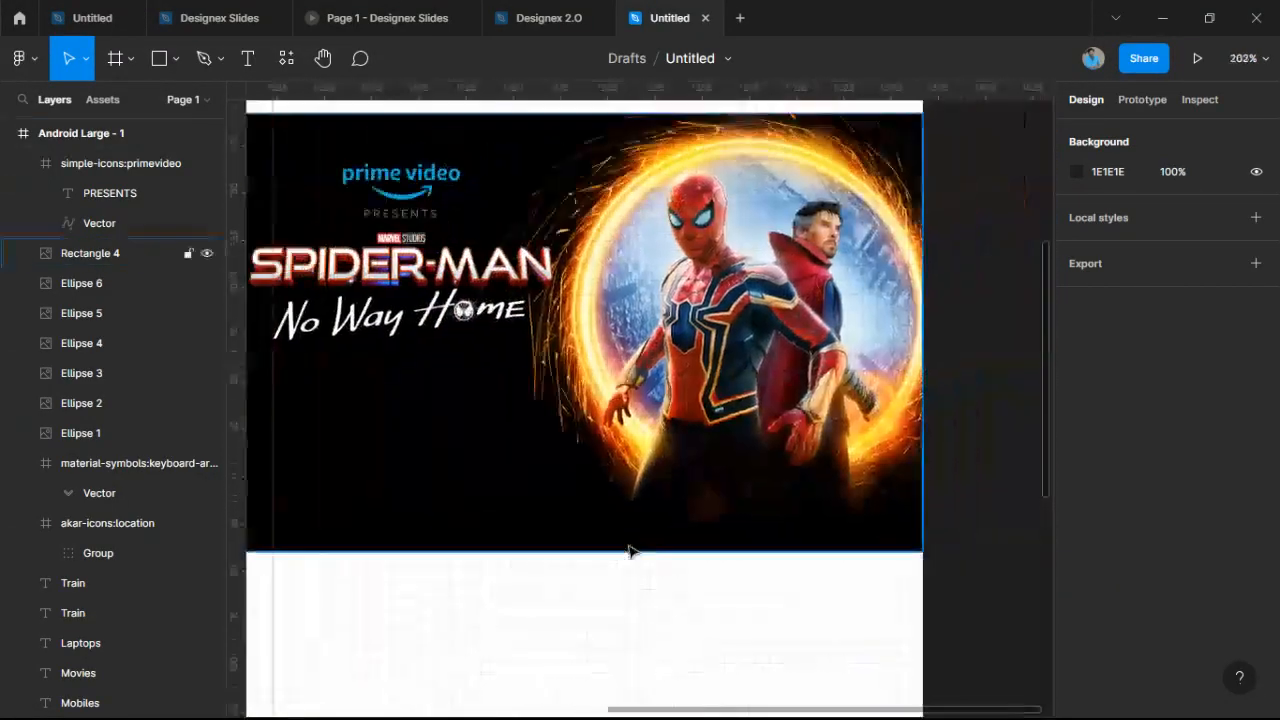
left_click(178, 57)
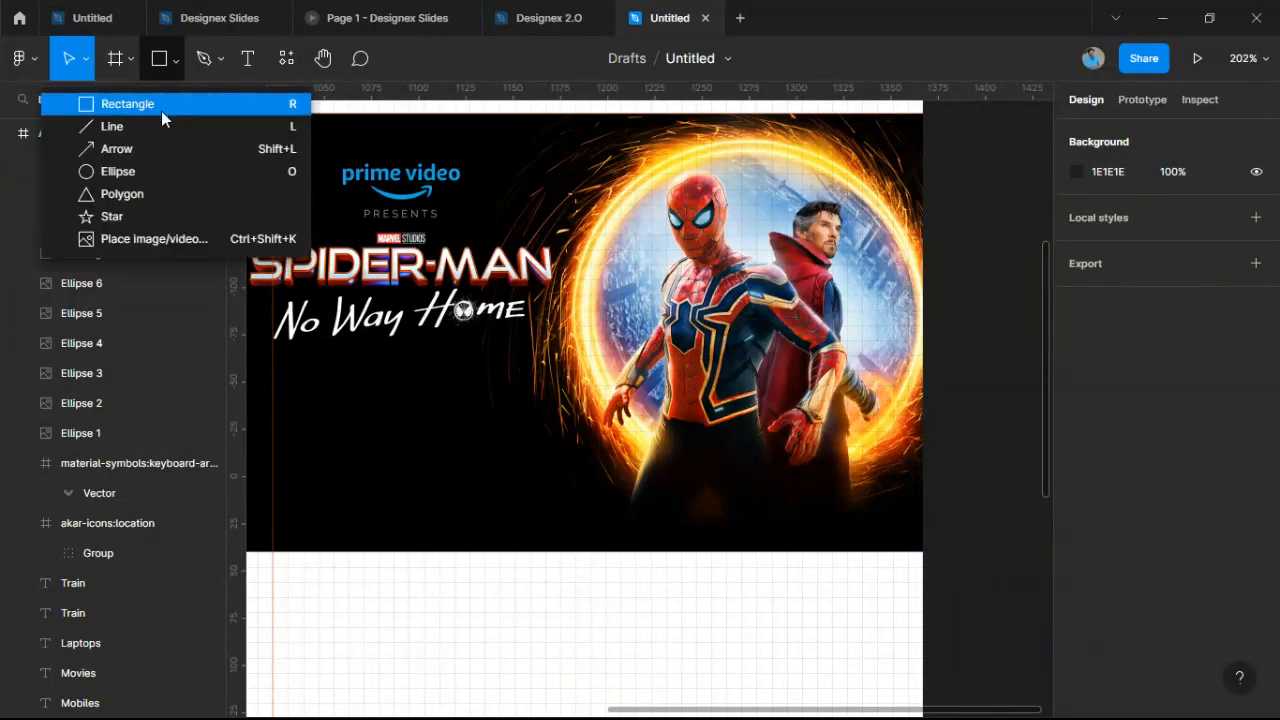
Draw a 6×6 grey circle near the banner bottom and duplicate it into seven dots.
left_click(148, 166)
scroll(448, 478, "up", 6)
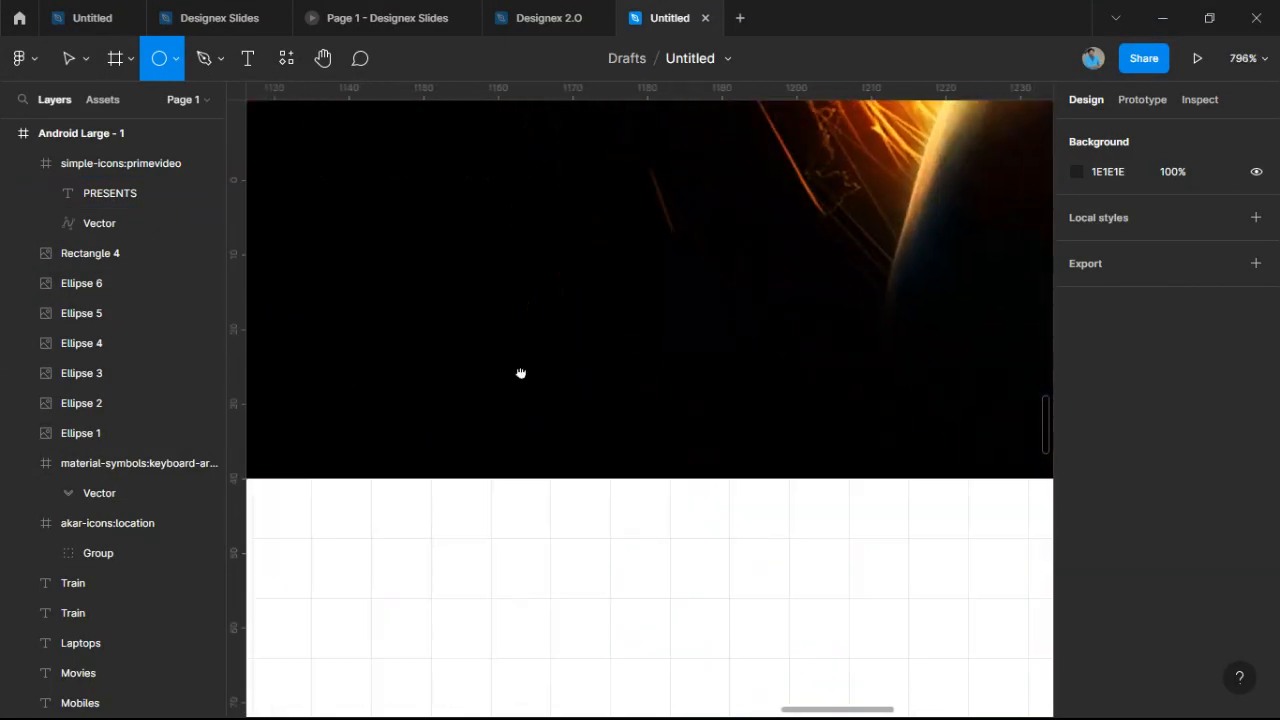
mouse_move(479, 357)
left_mouse_down()
mouse_move(519, 393)
mouse_move(385, 387)
mouse_move(456, 388)
left_mouse_up()
key("ctrl+d")
key("ctrl+d")
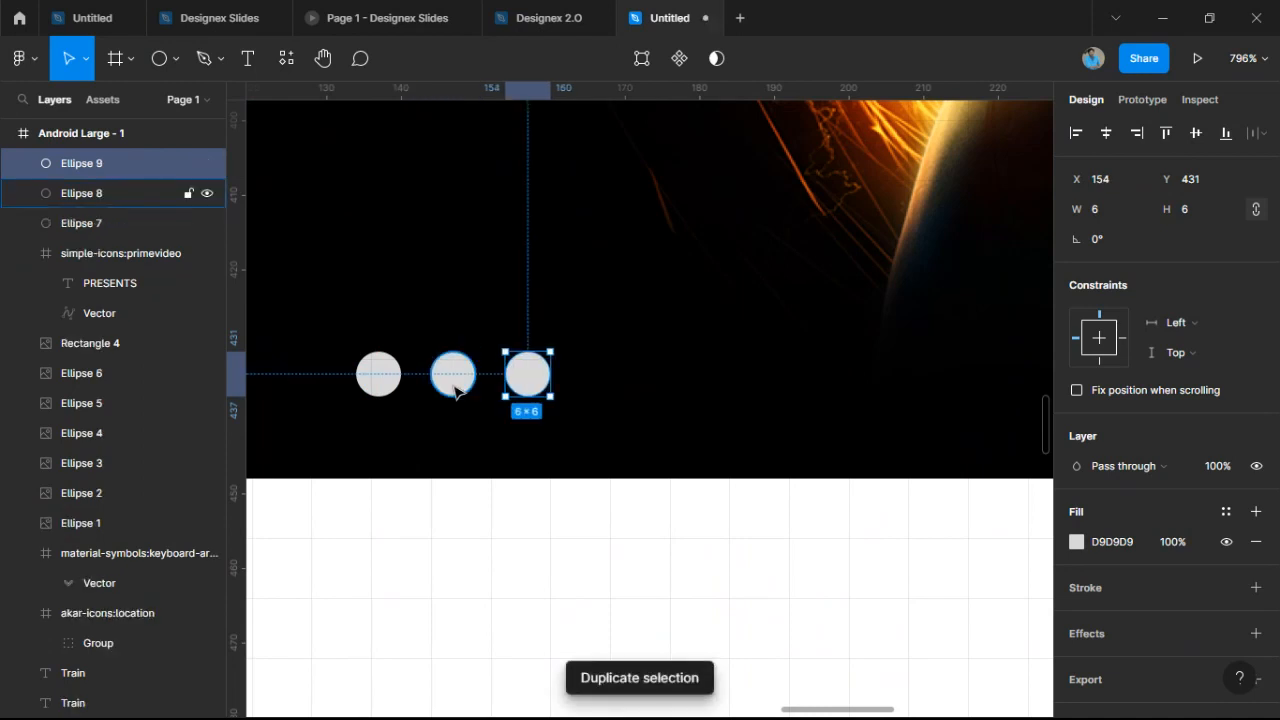
key("ctrl+d")
key("ctrl+d")
key("ctrl+d")
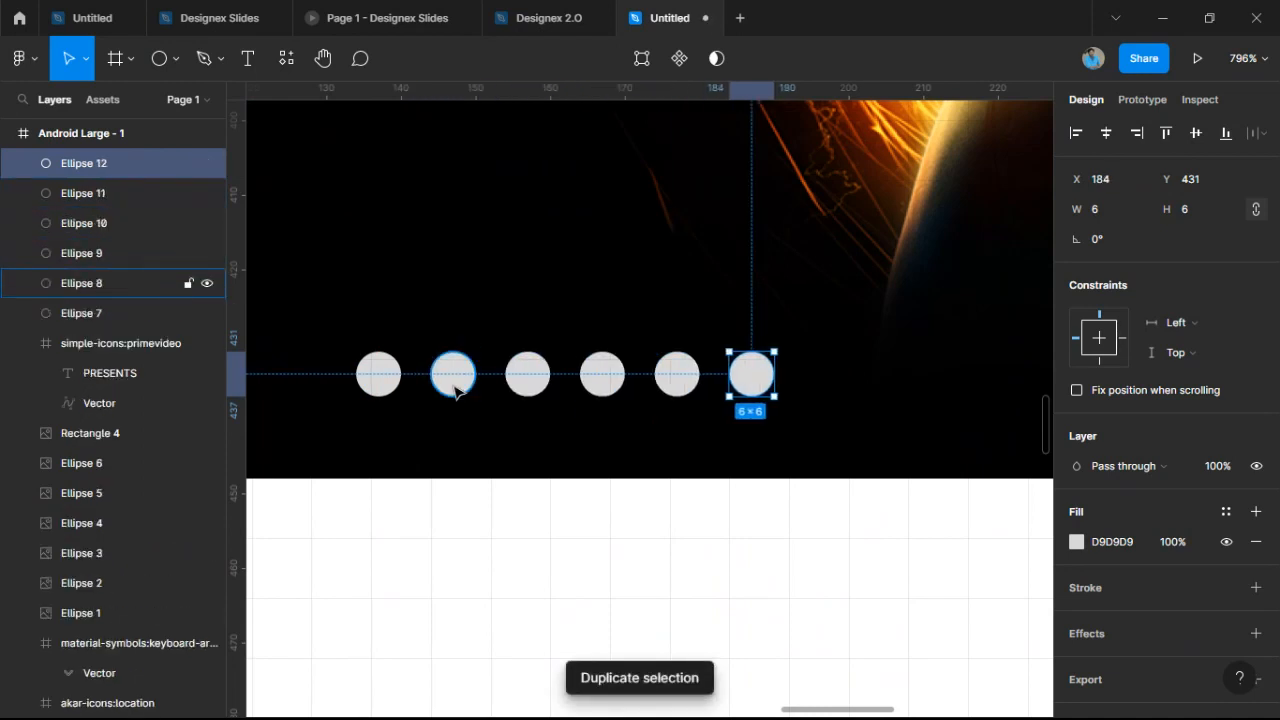
key("ctrl+d")
scroll(494, 286, "down", 10)
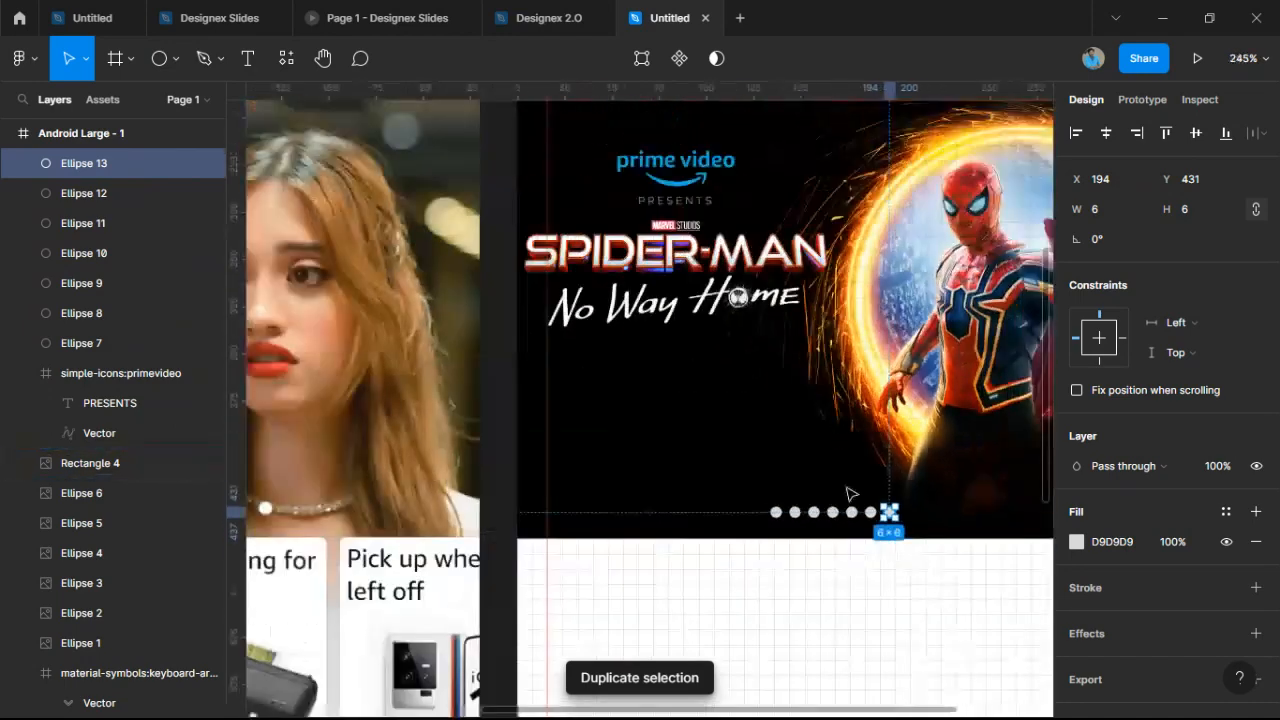
scroll(850, 493, "down", 5)
scroll(694, 523, "up", 4)
Select all seven dots, trying and undoing a spacing change along the way.
left_click(648, 519)
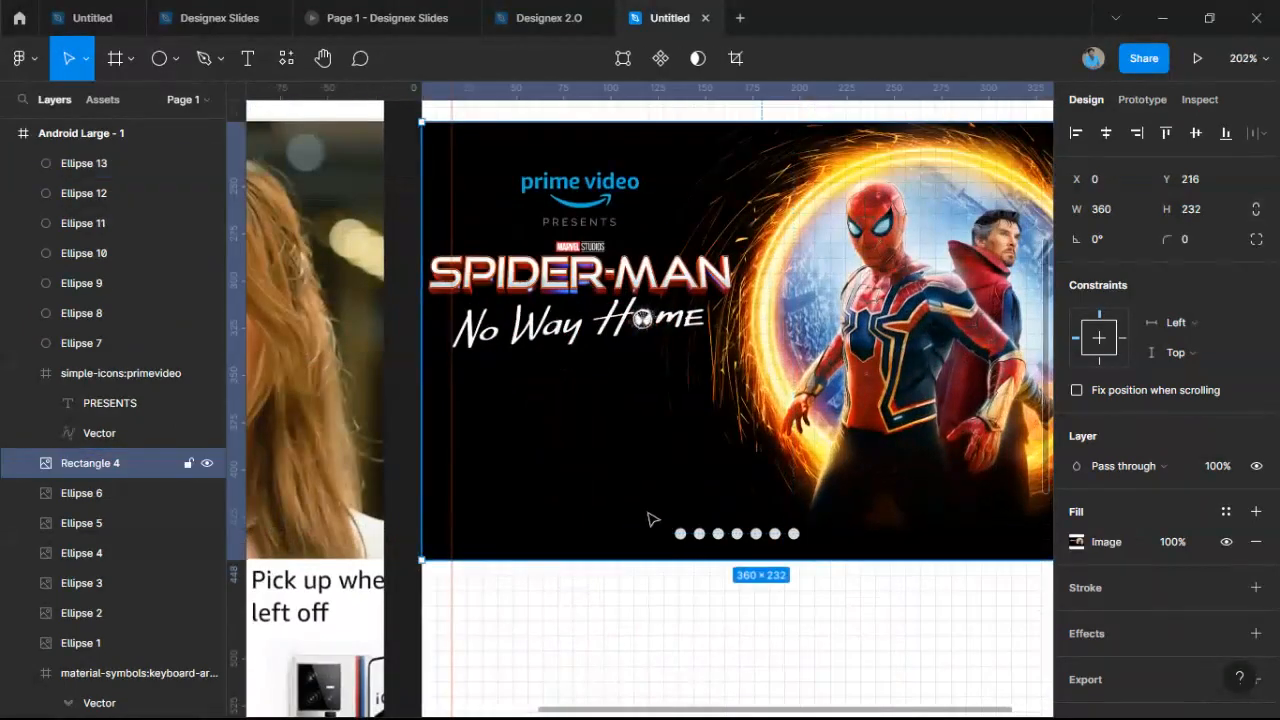
left_click_drag(640, 512, 857, 551)
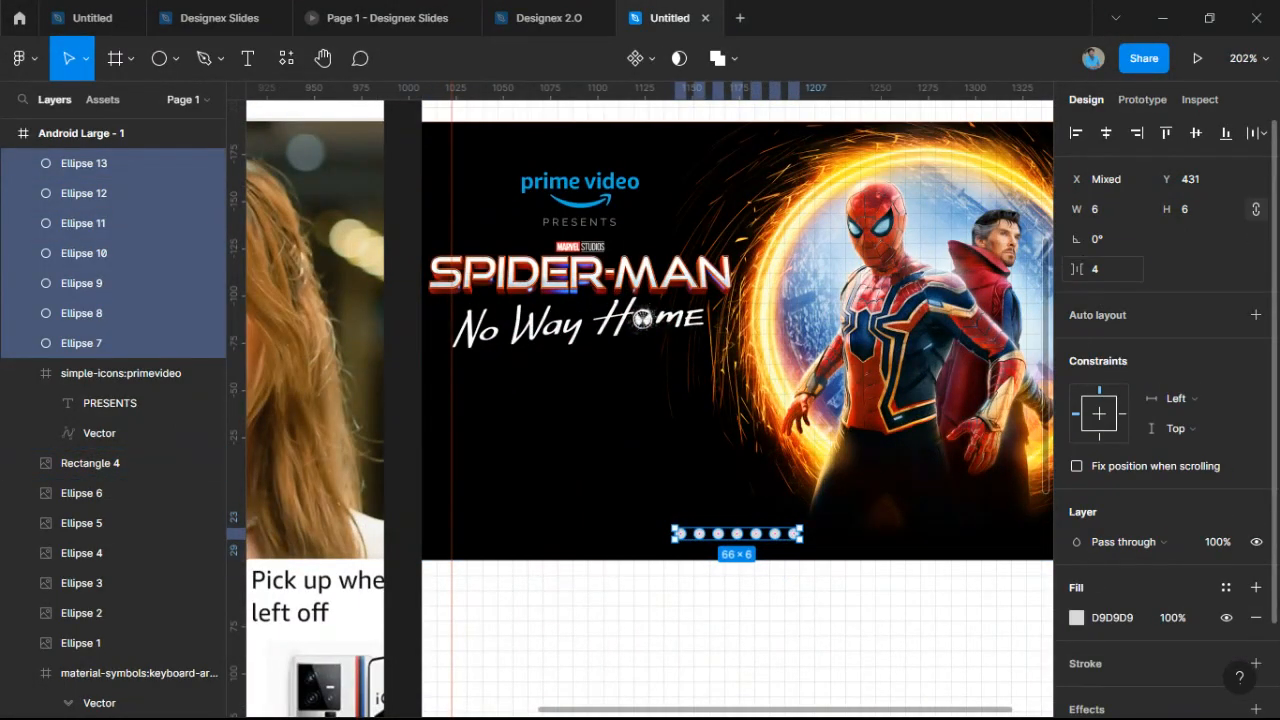
mouse_move(1076, 278)
left_mouse_down()
mouse_move(1103, 283)
mouse_move(1081, 284)
left_mouse_up()
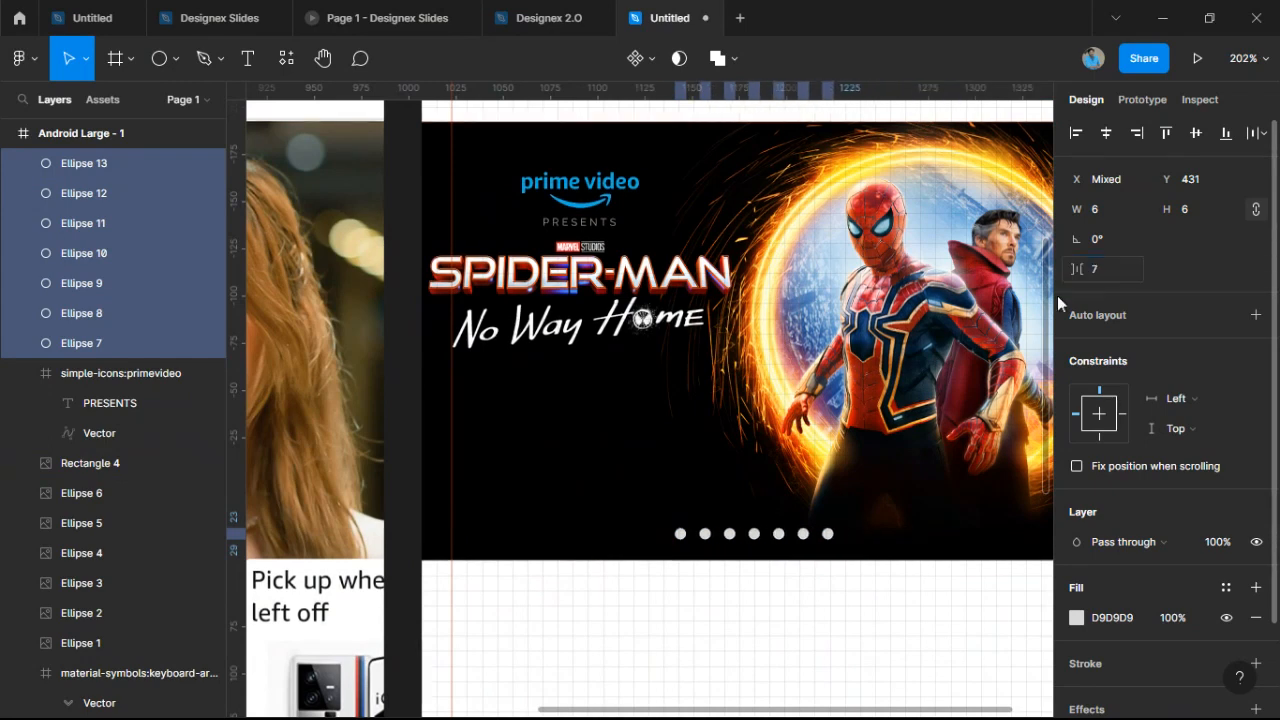
key("ctrl+z")
left_click(827, 604)
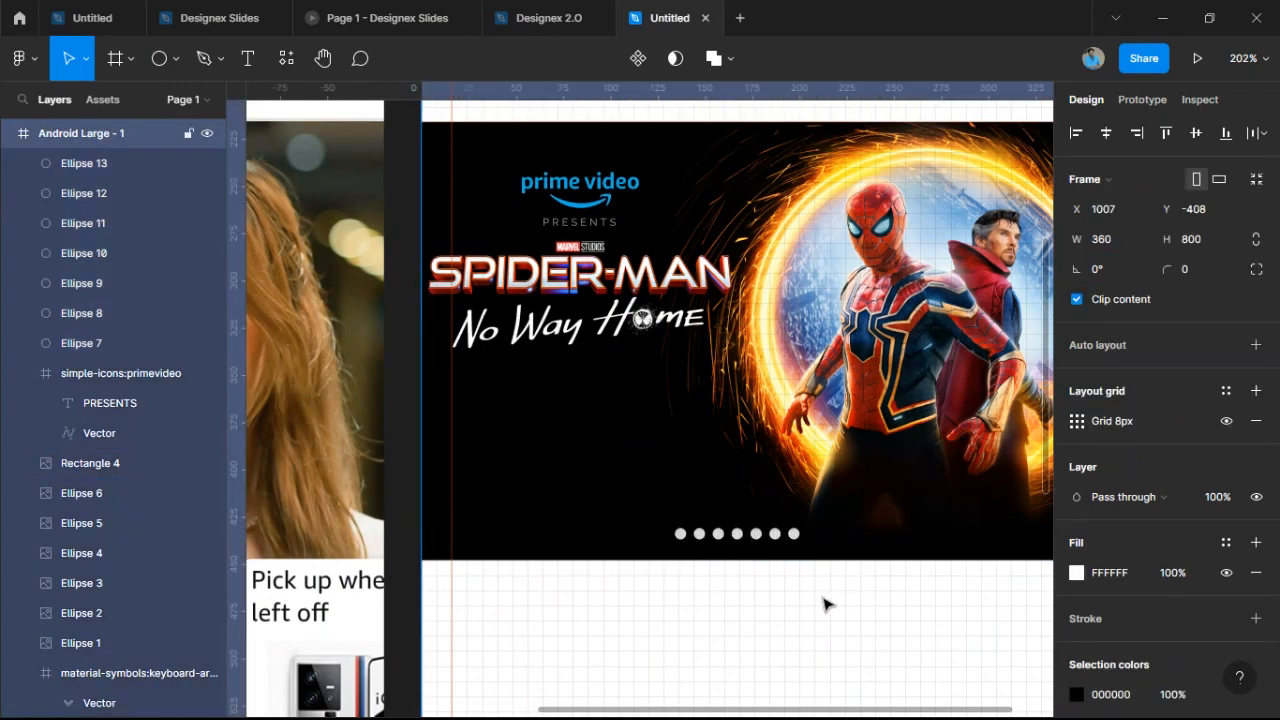
scroll(827, 604, "up", 5, "ctrl")
left_click_drag(414, 410, 929, 520)
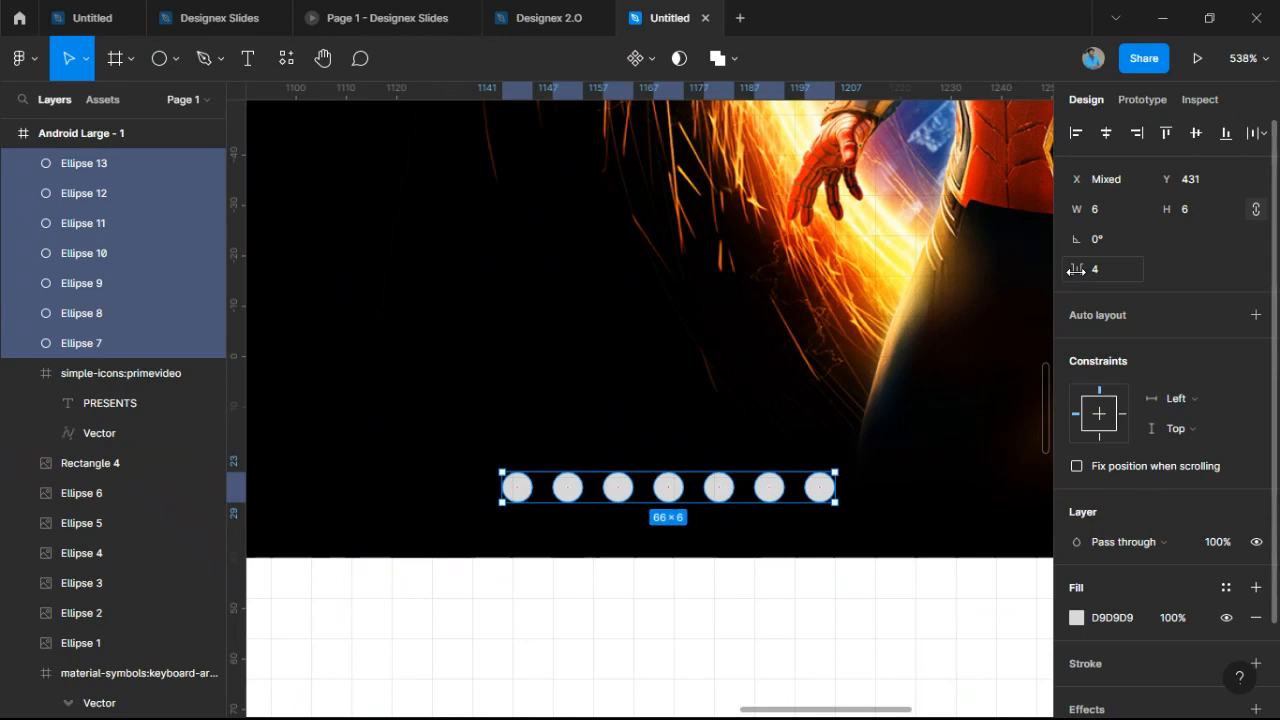
scroll(800, 495, "up", 10, "ctrl")
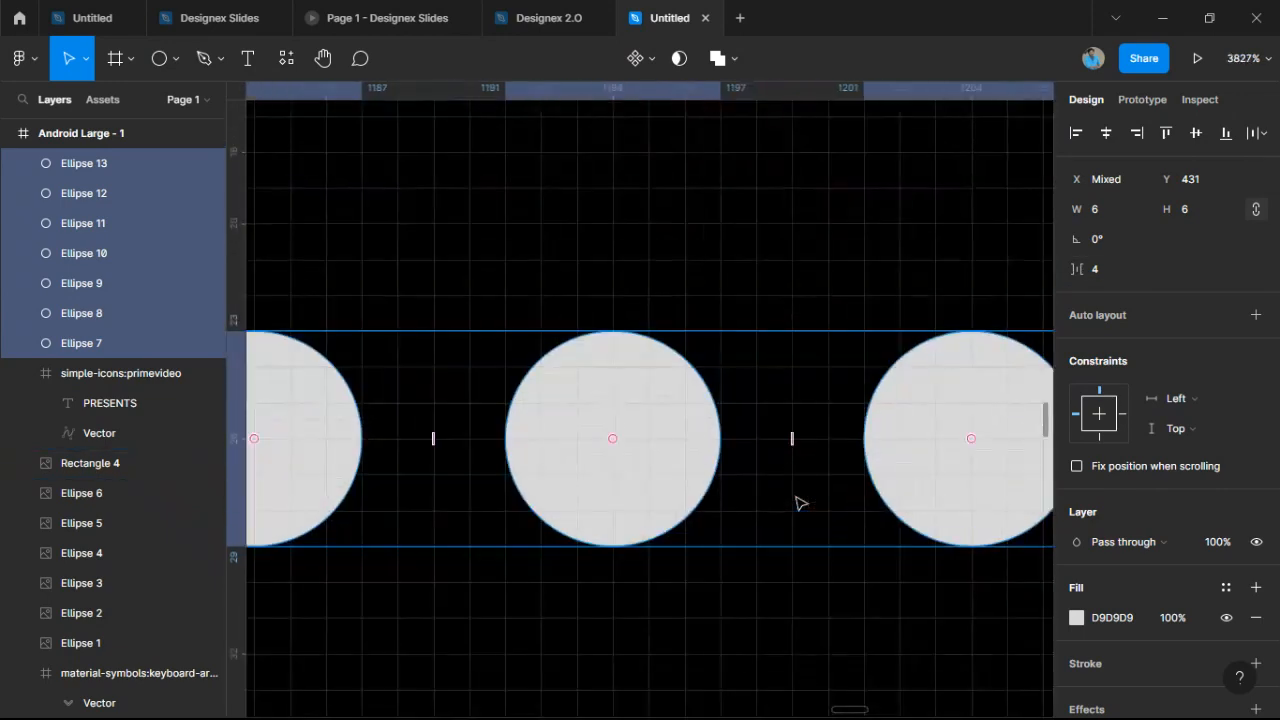
scroll(840, 455, "up", 4, "ctrl")
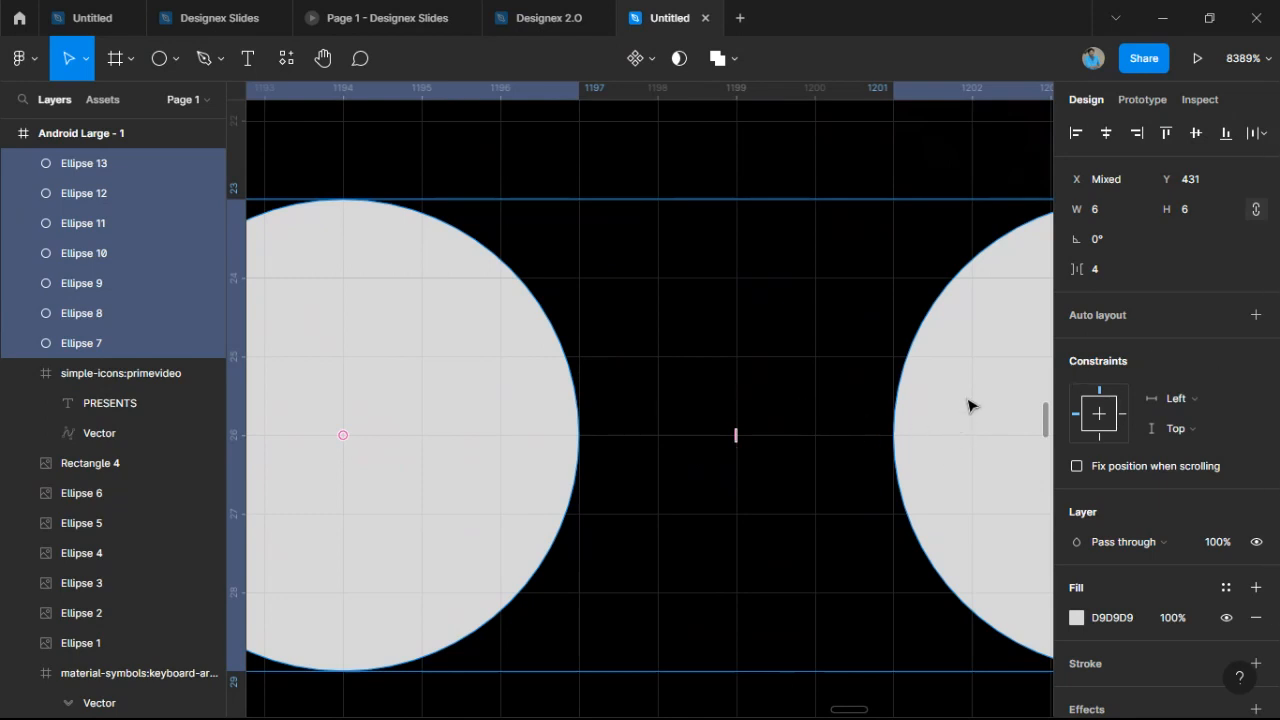
scroll(968, 405, "down", 6)
scroll(968, 405, "up", 2)
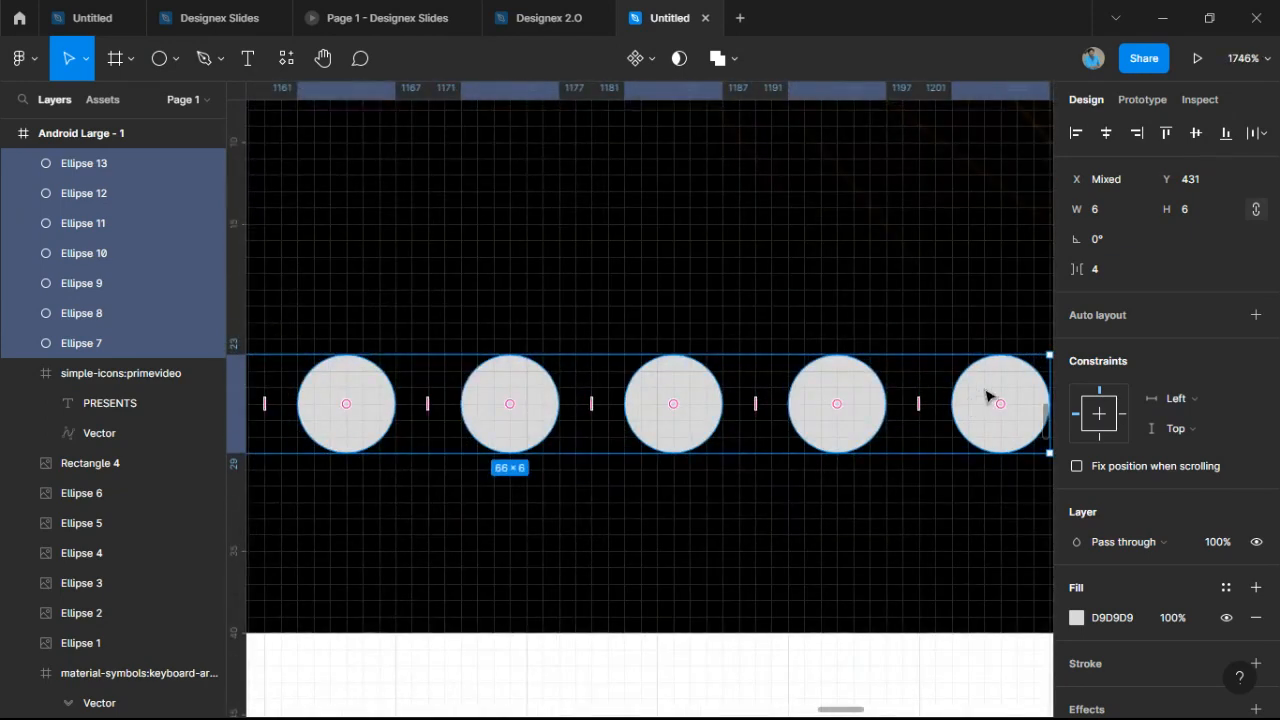
Space the dots 8 apart, shift the row right, and group them as Group 1.
left_click_drag(1076, 269, 1087, 269)
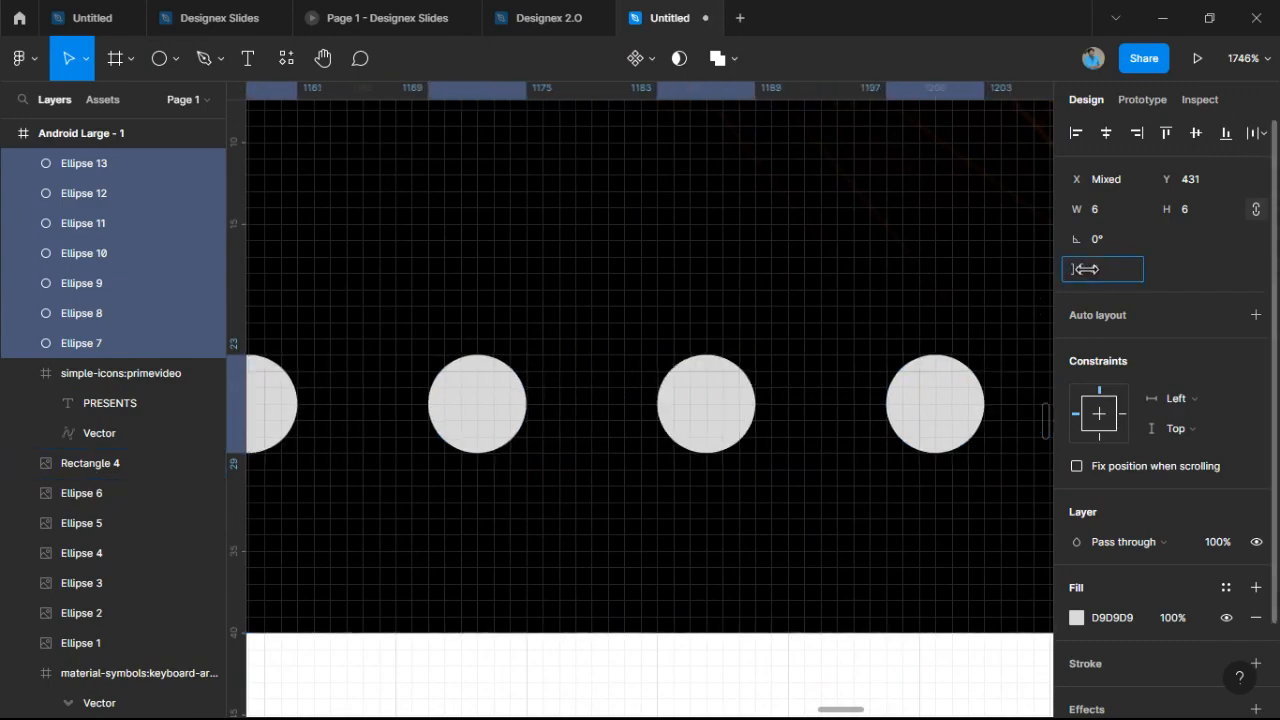
scroll(920, 326, "down", 5)
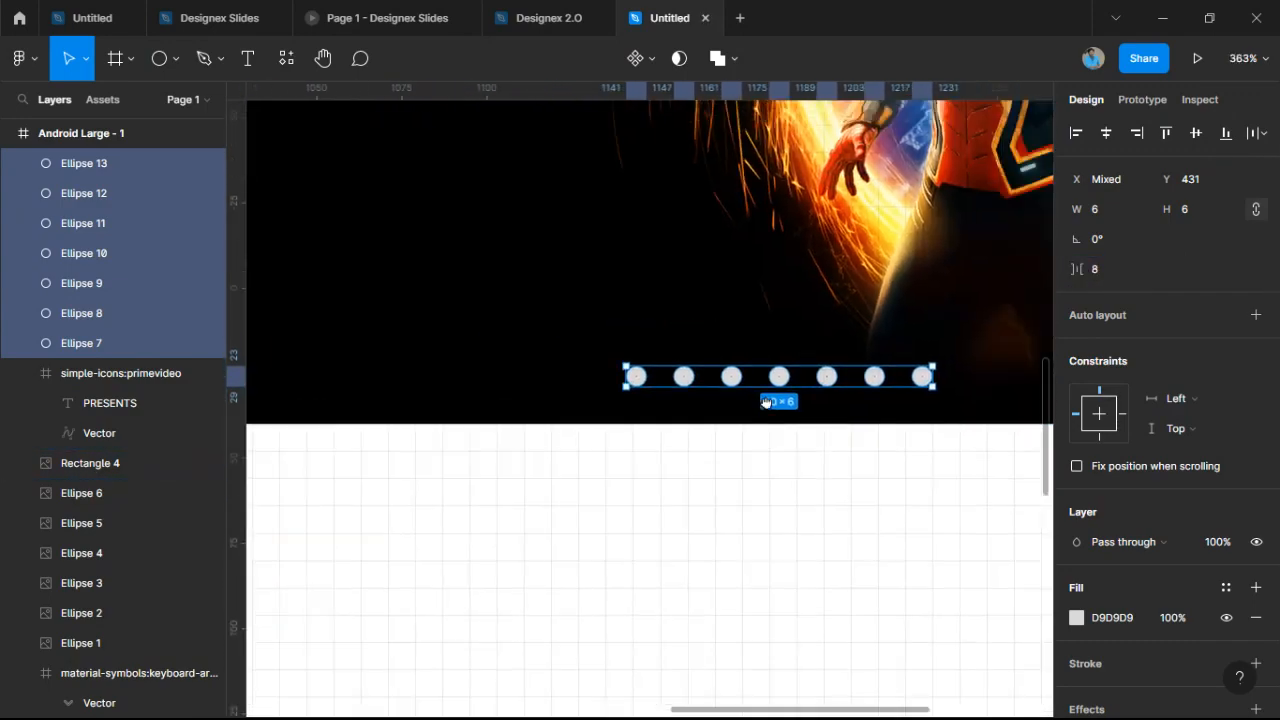
scroll(765, 402, "down", 6)
scroll(673, 457, "up", 2)
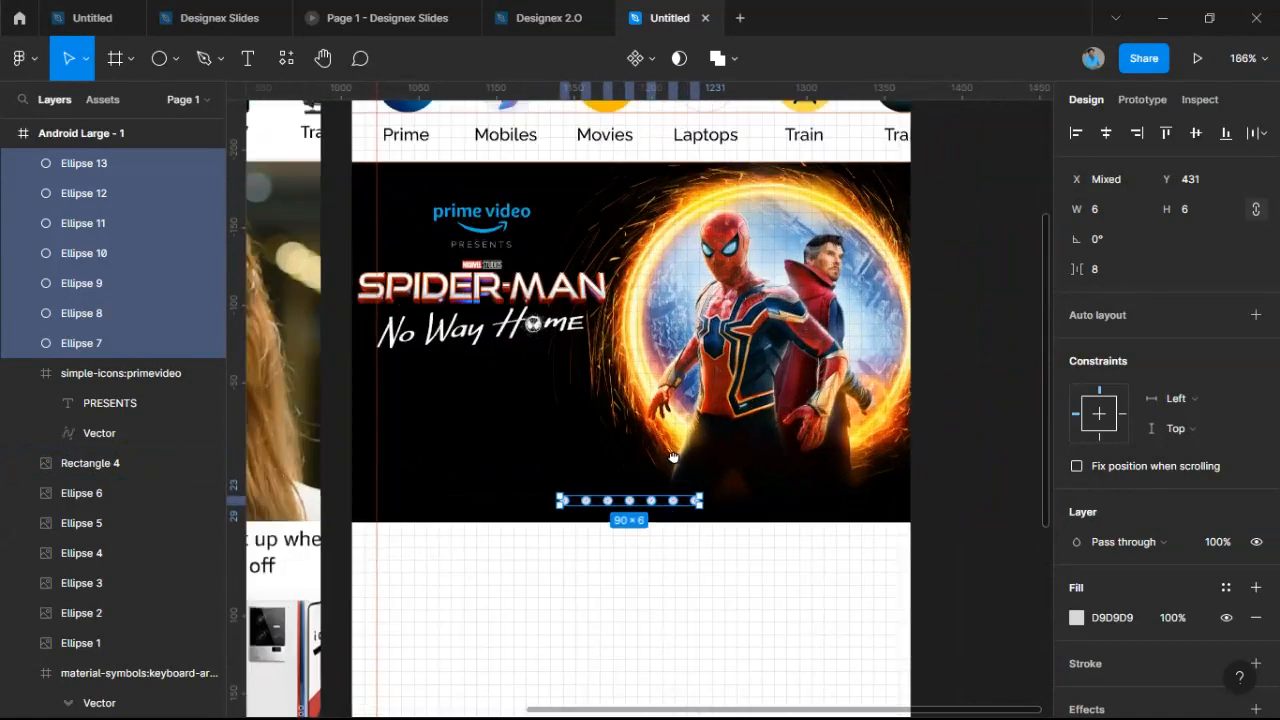
left_click_drag(689, 499, 728, 505)
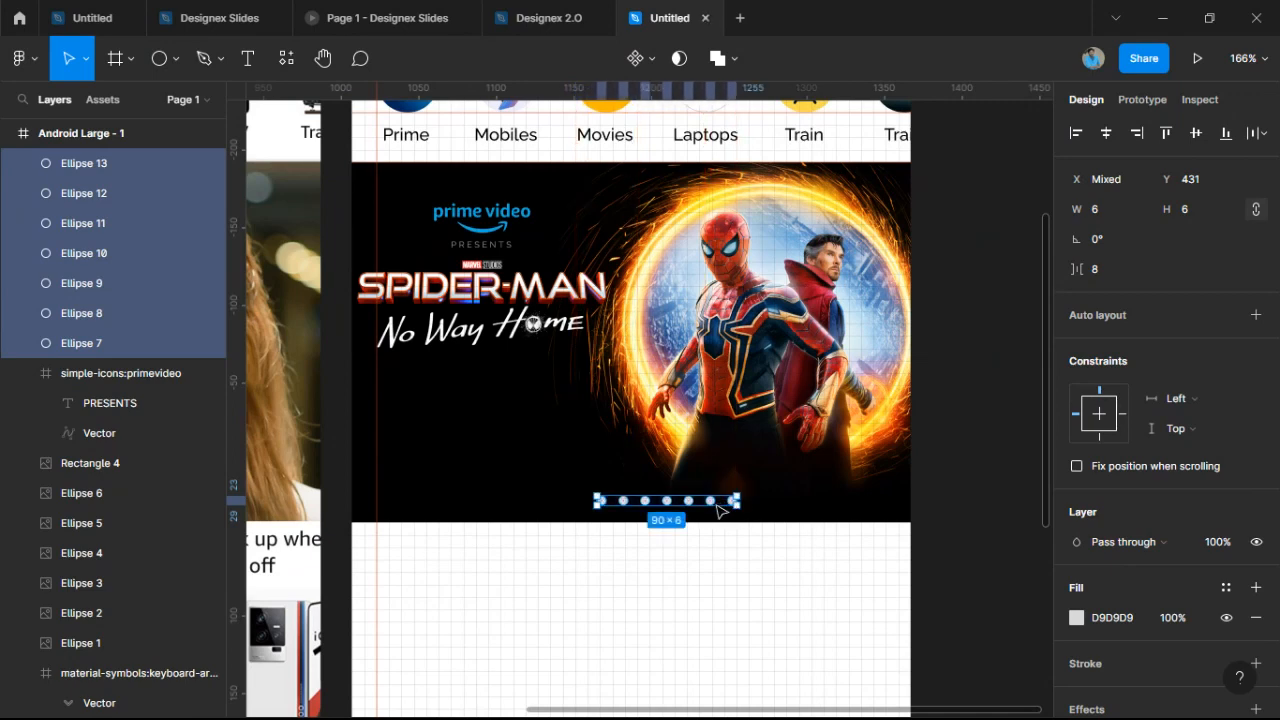
scroll(718, 507, "up", 5)
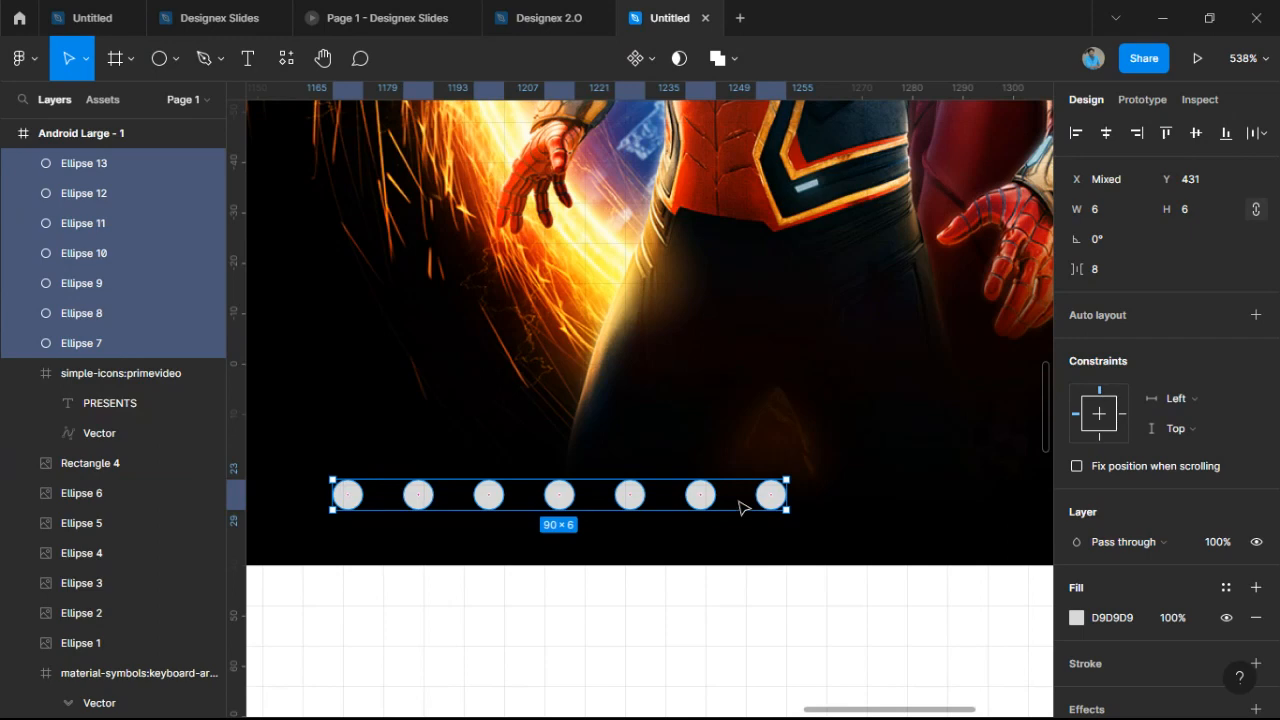
key("ctrl+g")
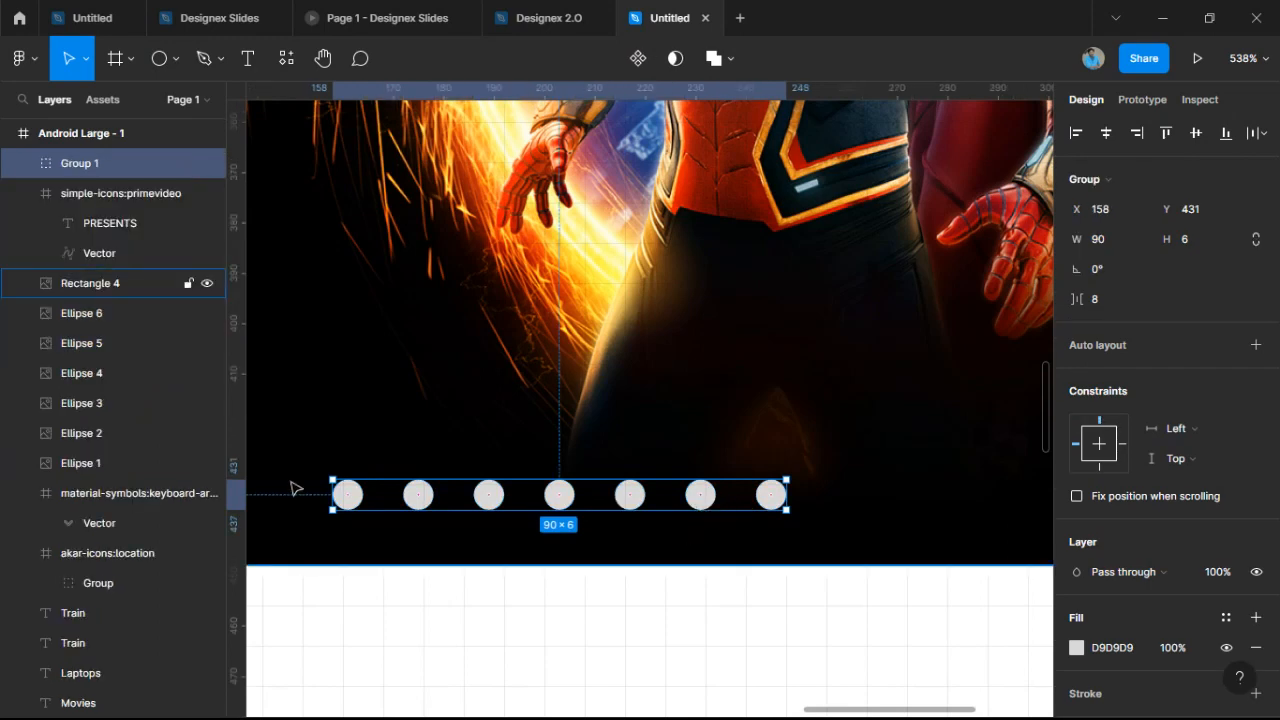
Colour the first banner dot blue 0BACE4 as the active-slide marker.
double_click(352, 503)
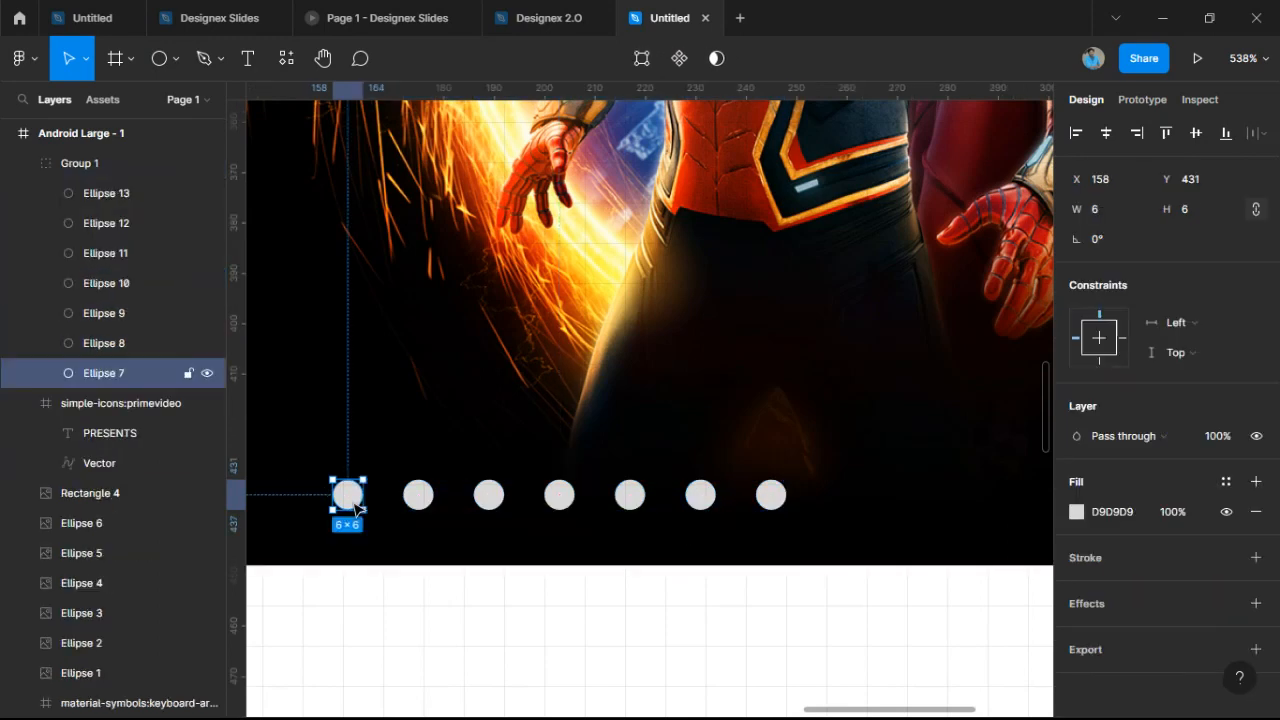
left_click(1077, 511)
left_click(857, 653)
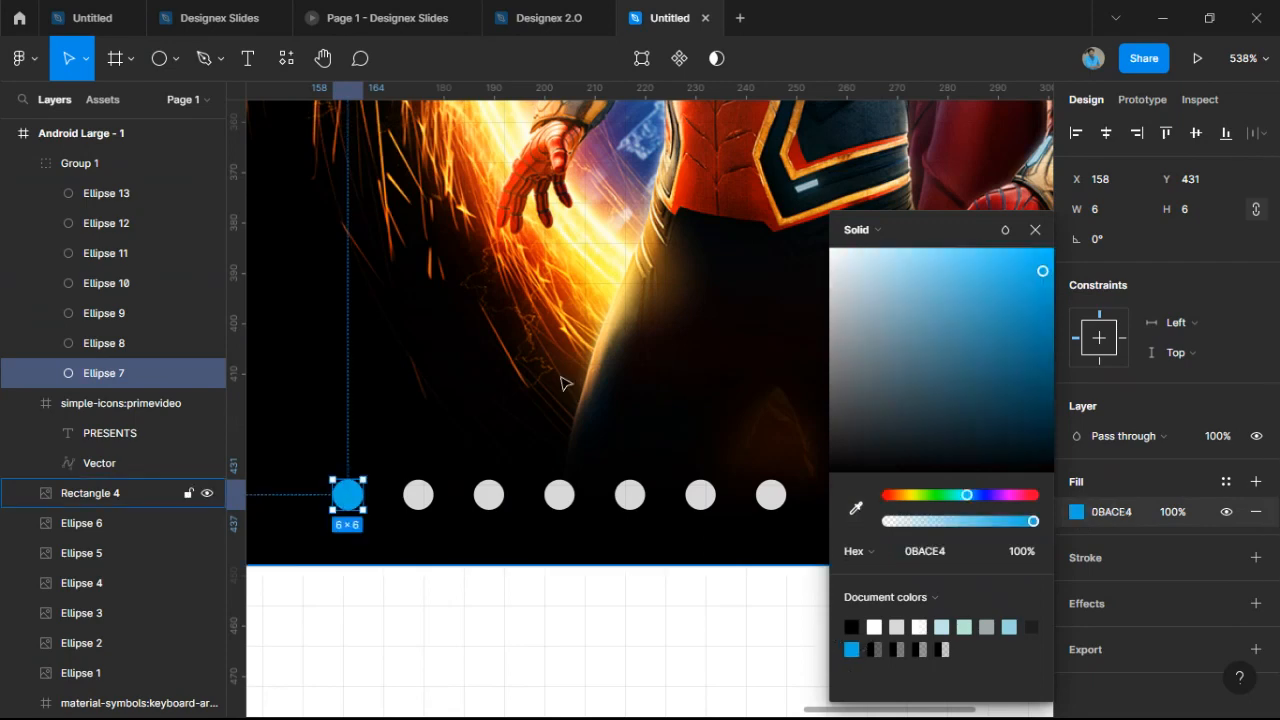
left_click(564, 381)
Check the dot row group and the Spider-Man banner image so the dots sit centred along the banner.
scroll(568, 393, "down", 5)
left_click(598, 523)
left_click(597, 522)
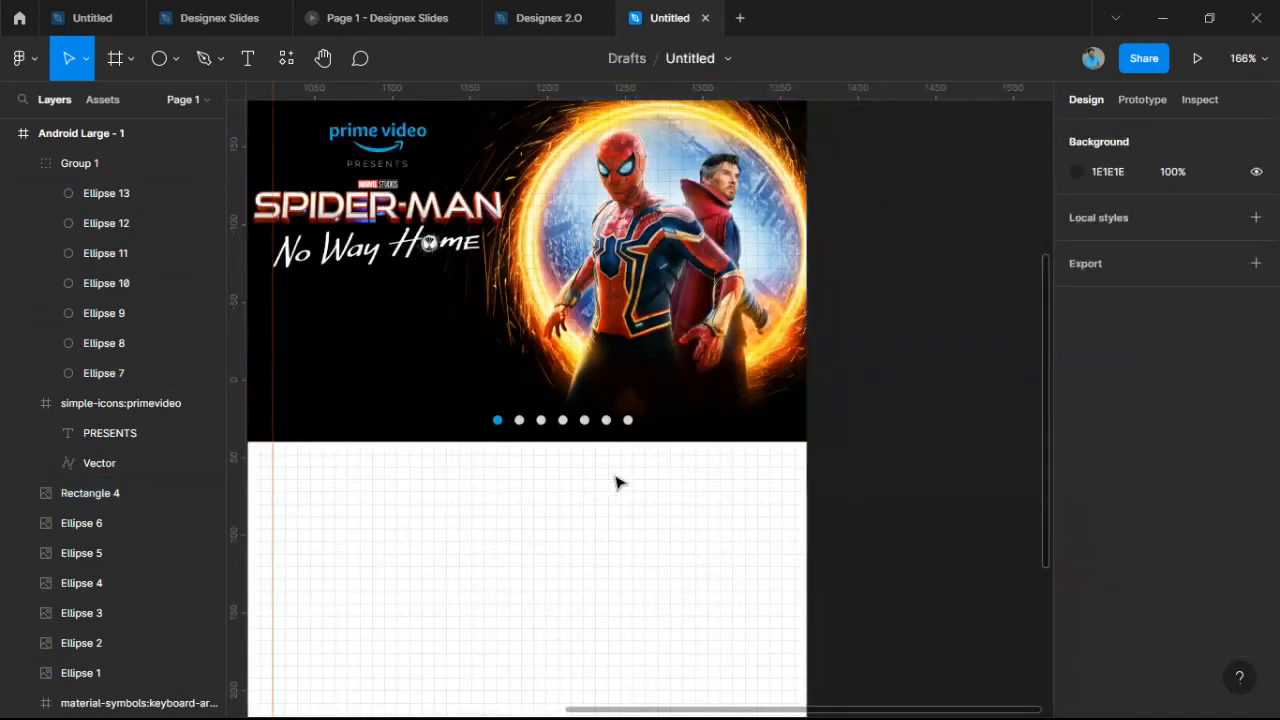
scroll(620, 485, "down", 2)
left_click(588, 432)
left_click(588, 432)
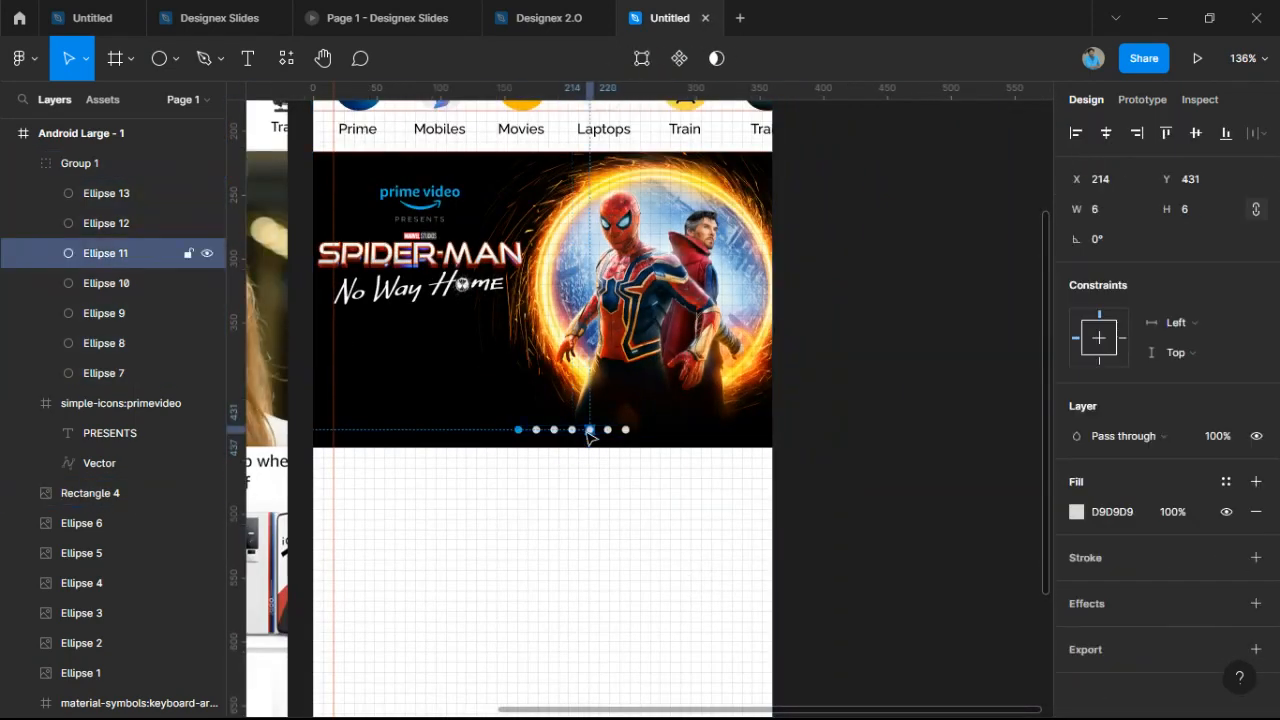
left_click(590, 445)
double_click(588, 432)
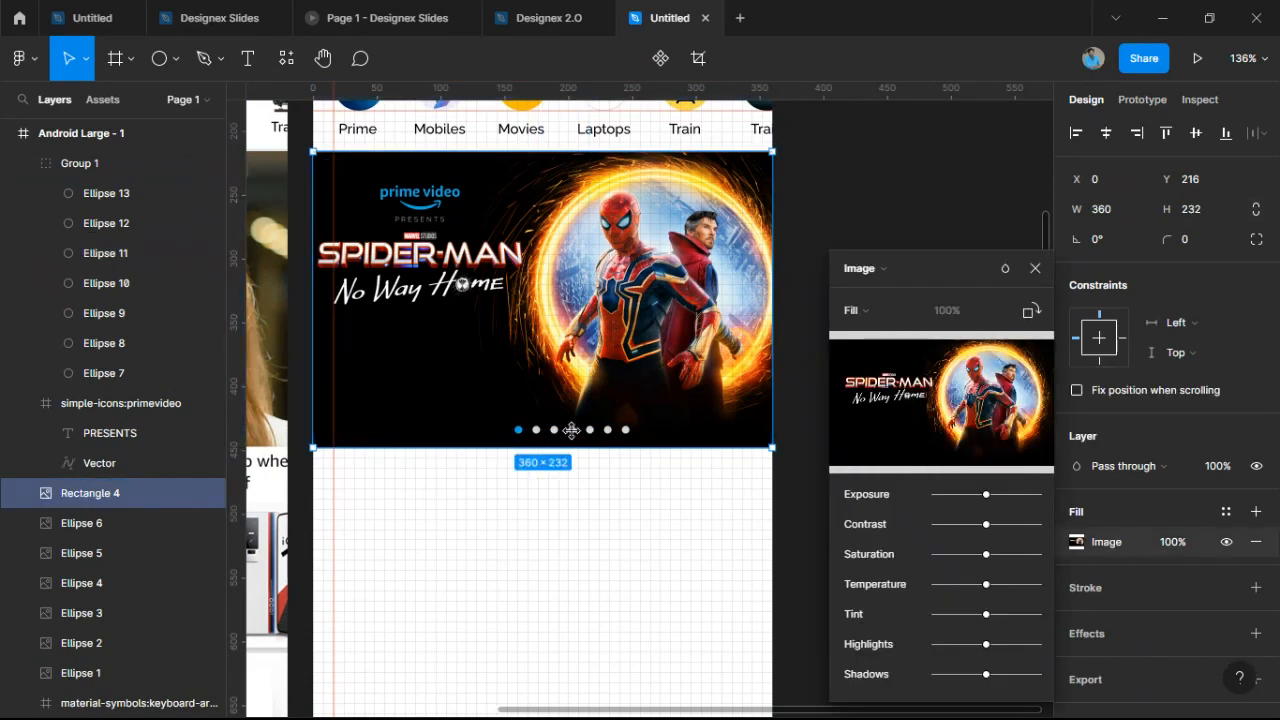
left_click(596, 511)
left_click(596, 511)
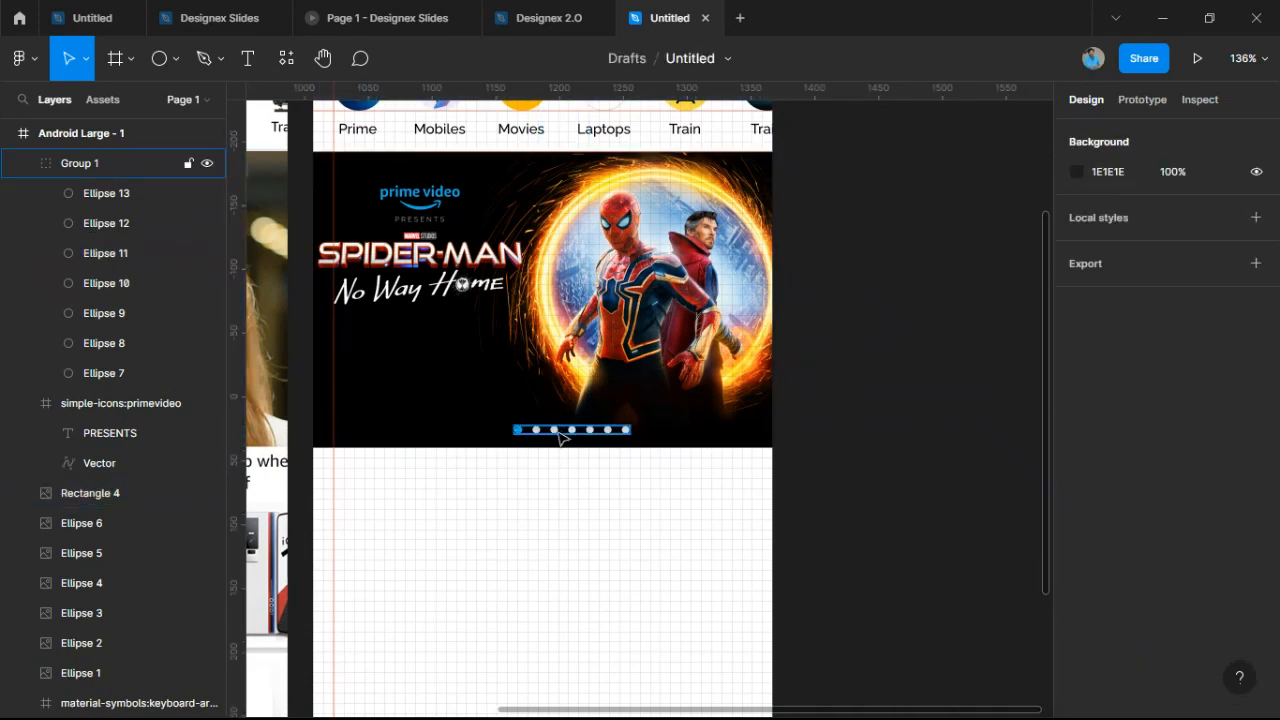
left_click(561, 432)
left_click(932, 379)
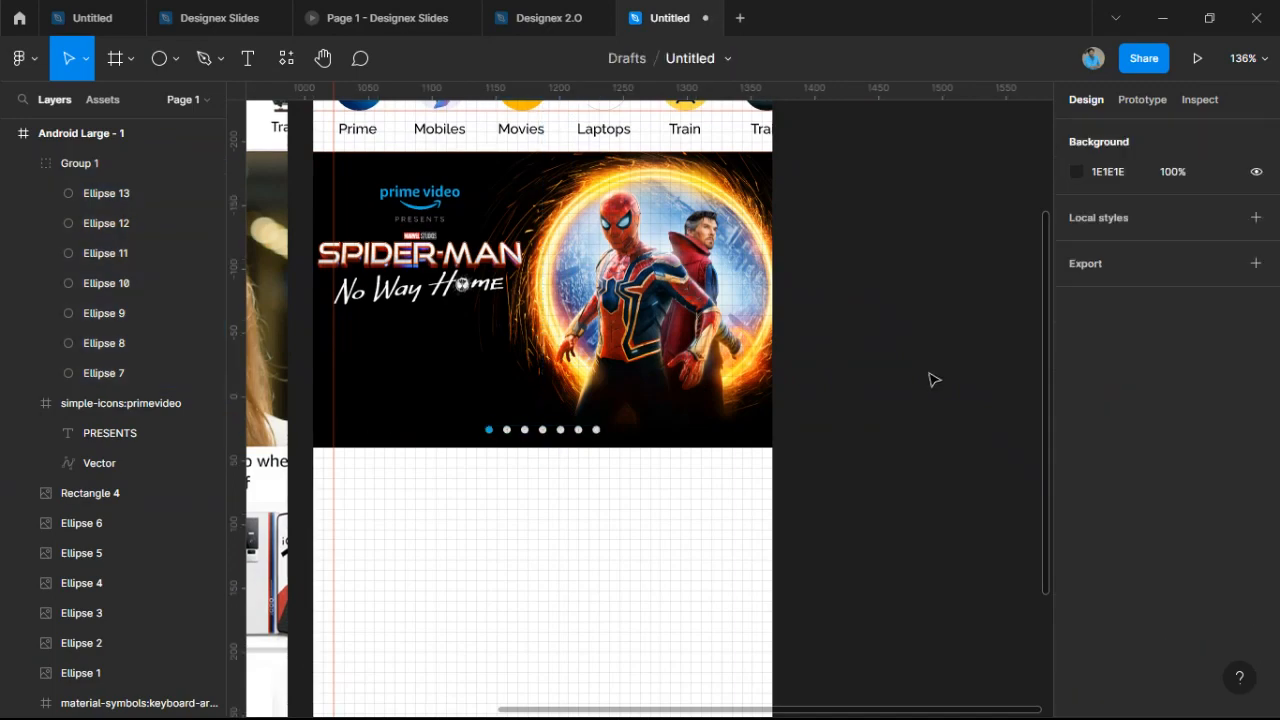
scroll(931, 380, "down", 4)
scroll(729, 468, "up", 2)
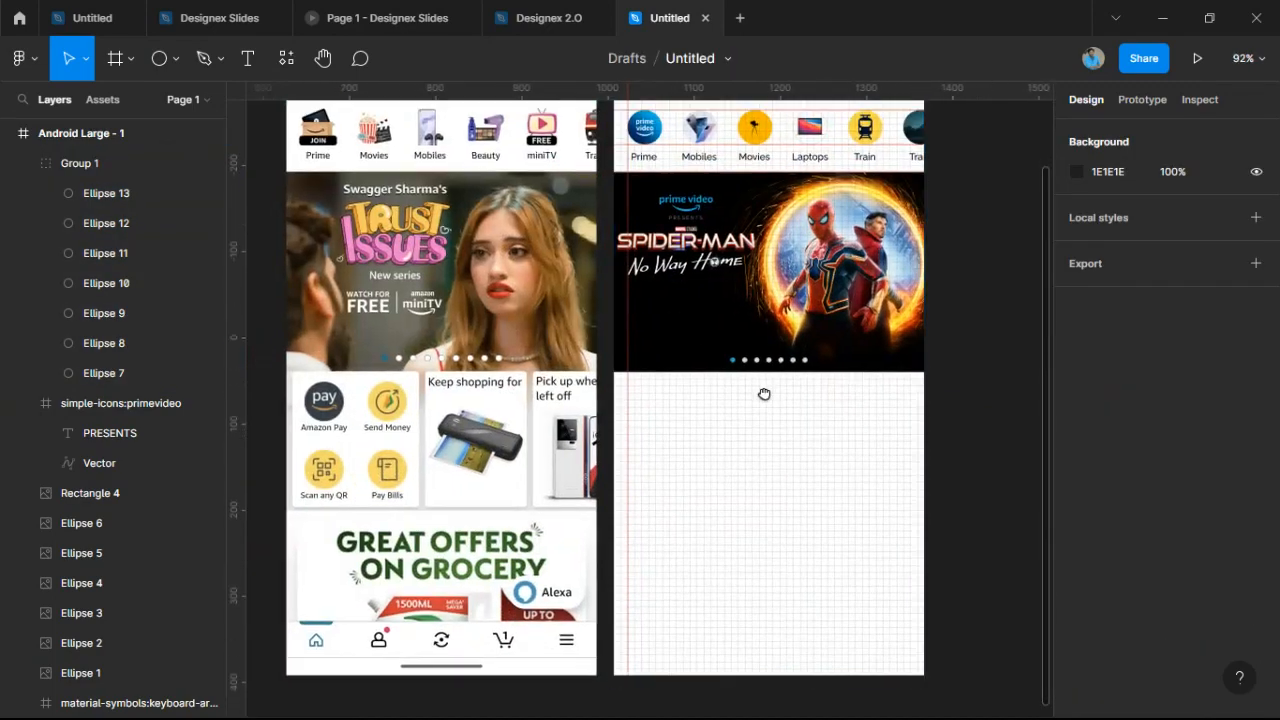
Draw a grey card rectangle below the Spider-Man banner in the second phone frame.
scroll(763, 391, "down", 1)
scroll(771, 374, "up", 2)
scroll(771, 380, "down", 1)
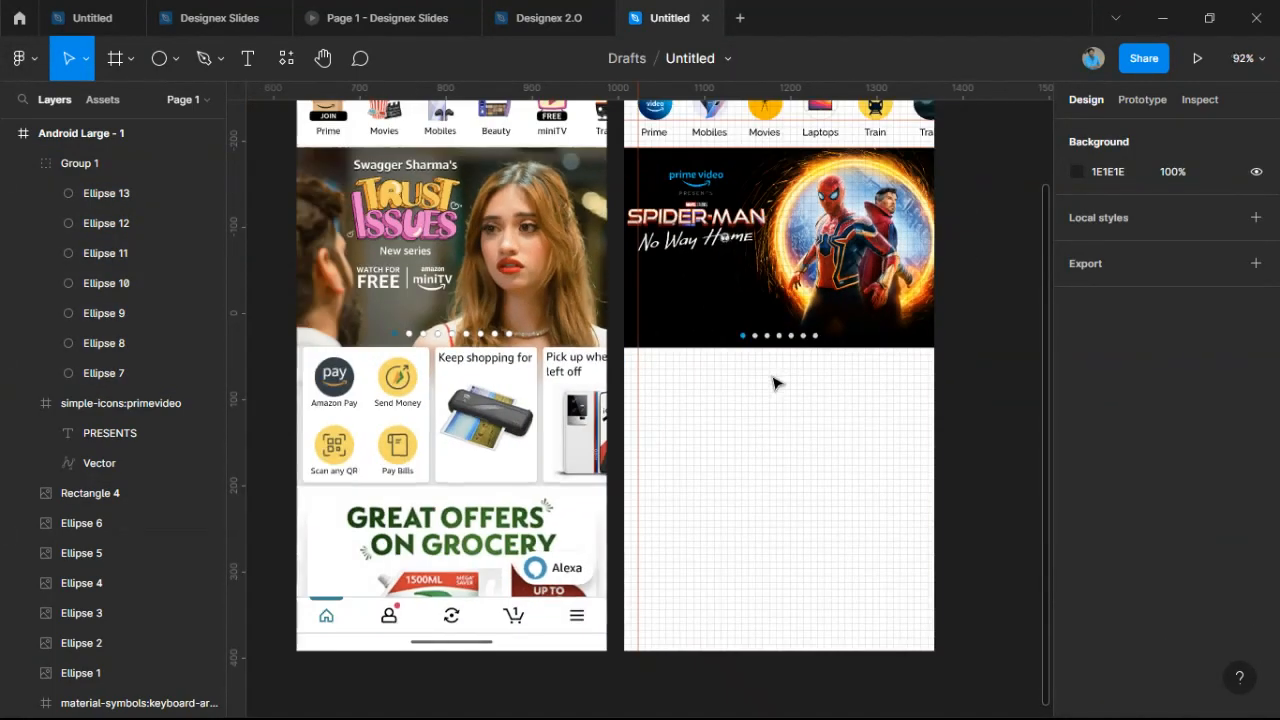
scroll(412, 310, "up", 3)
scroll(420, 308, "down", 1)
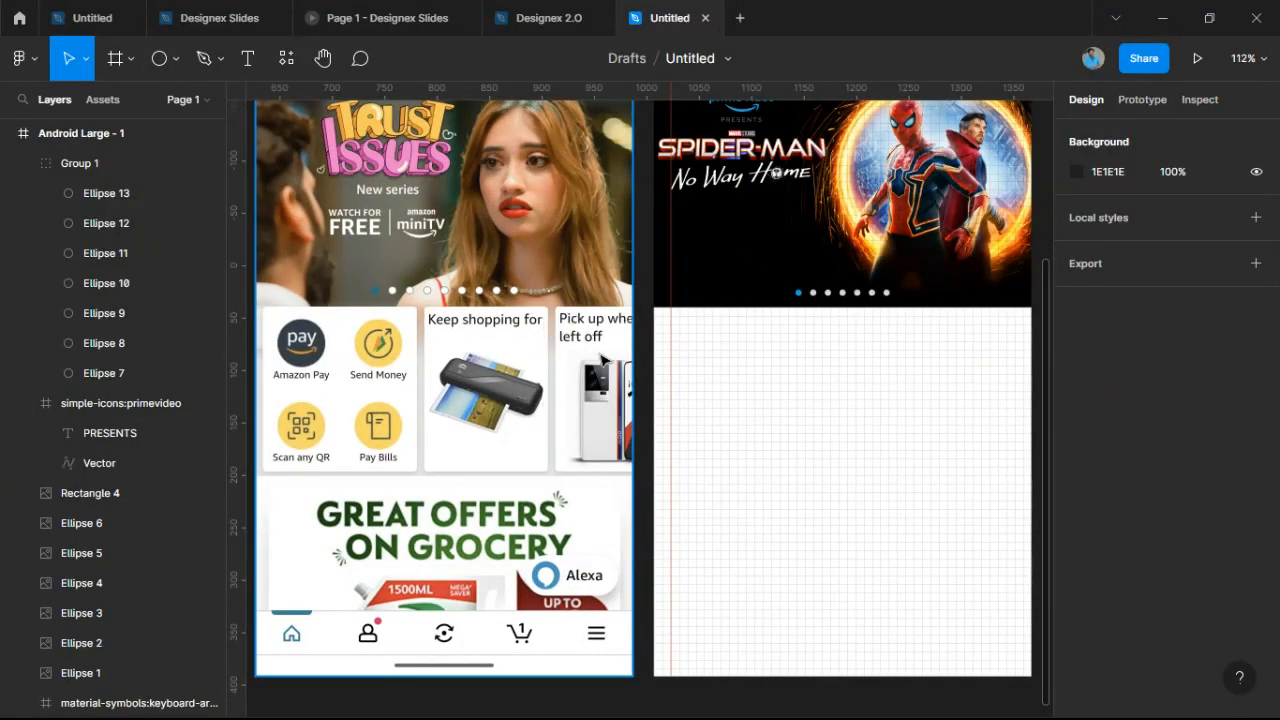
left_click_drag(846, 423, 826, 353)
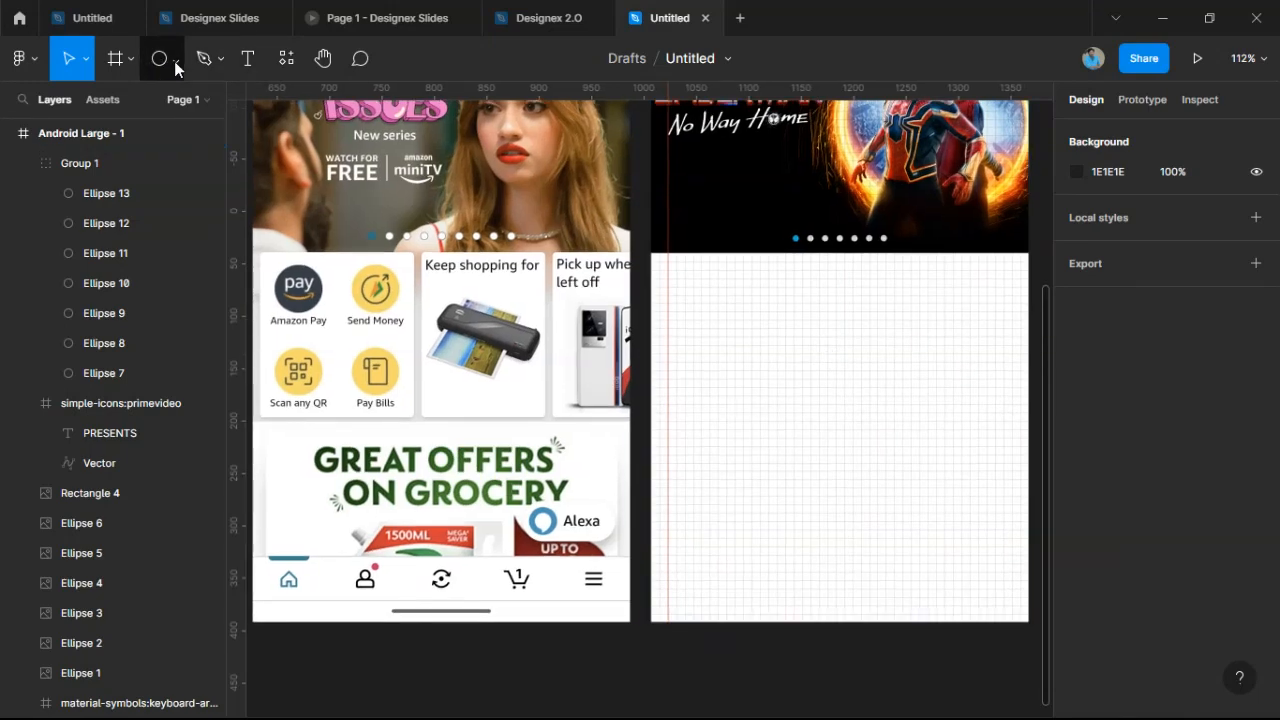
left_click(176, 60)
left_click(171, 103)
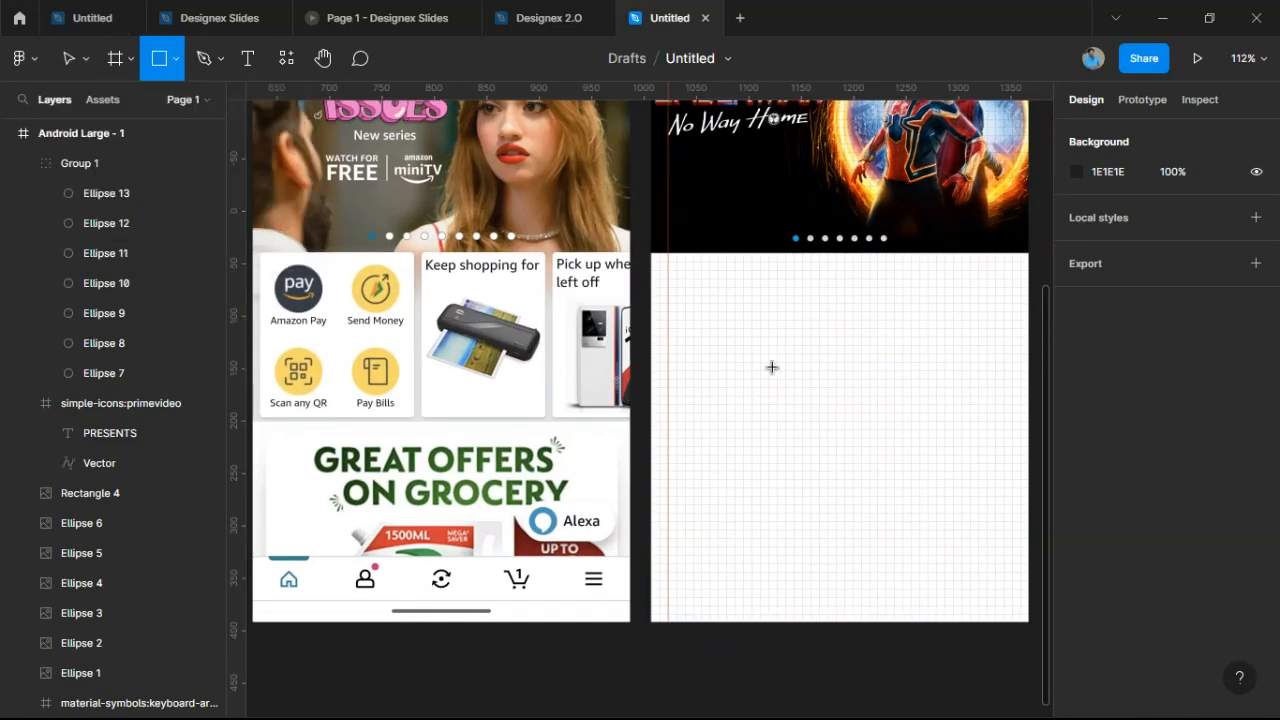
scroll(709, 277, "up", 2)
scroll(622, 244, "up", 3)
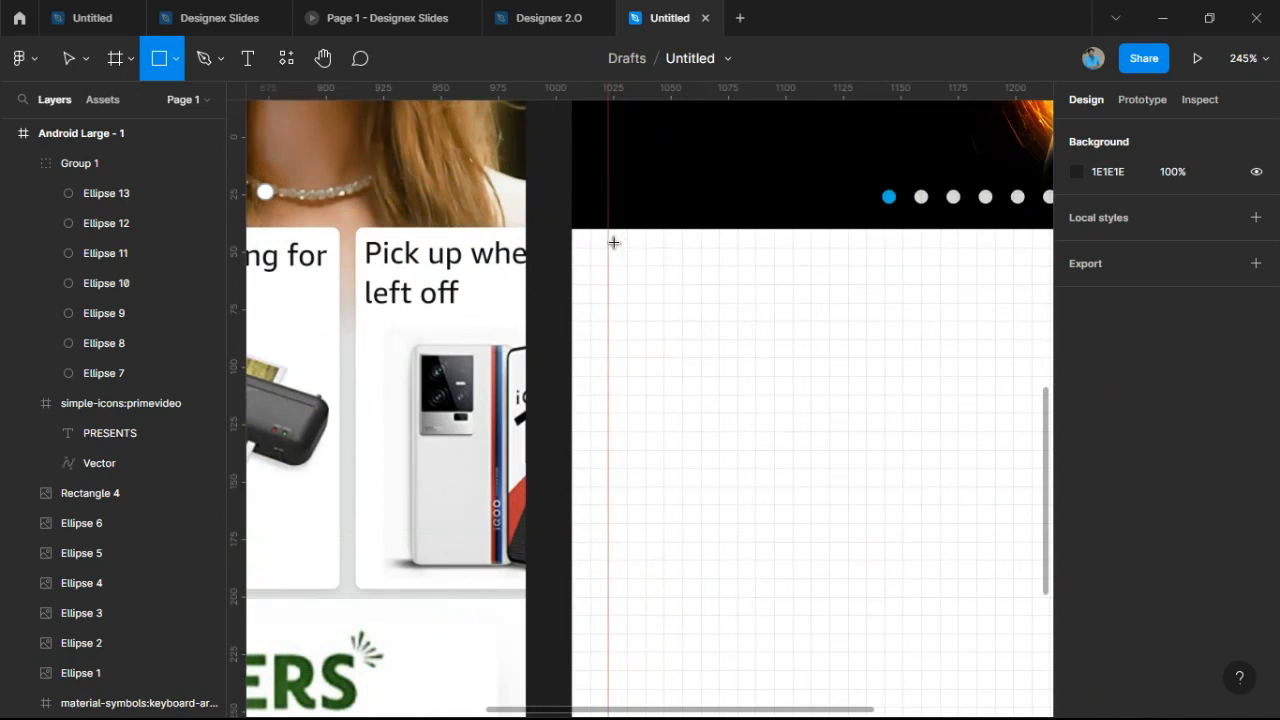
left_click_drag(609, 242, 883, 596)
Resize the placeholder card to roughly 122×144.
left_click_drag(687, 243, 695, 251)
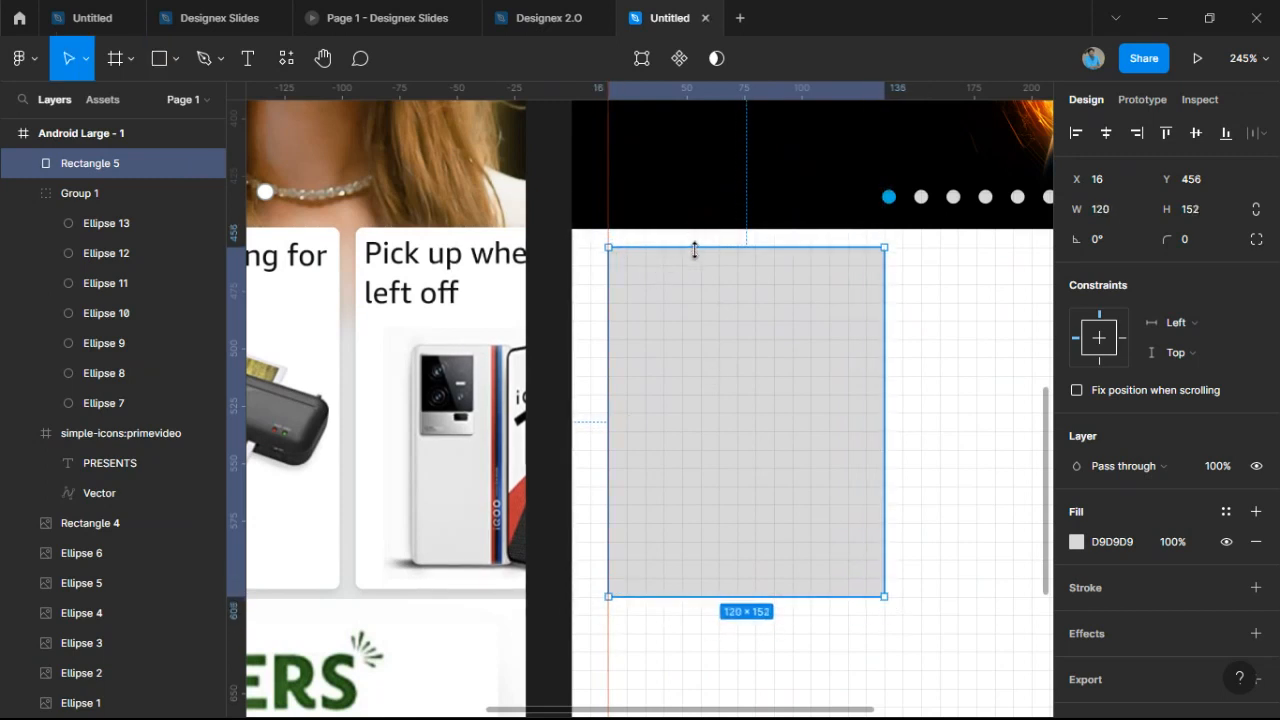
scroll(694, 257, "down", 6)
scroll(734, 351, "up", 4)
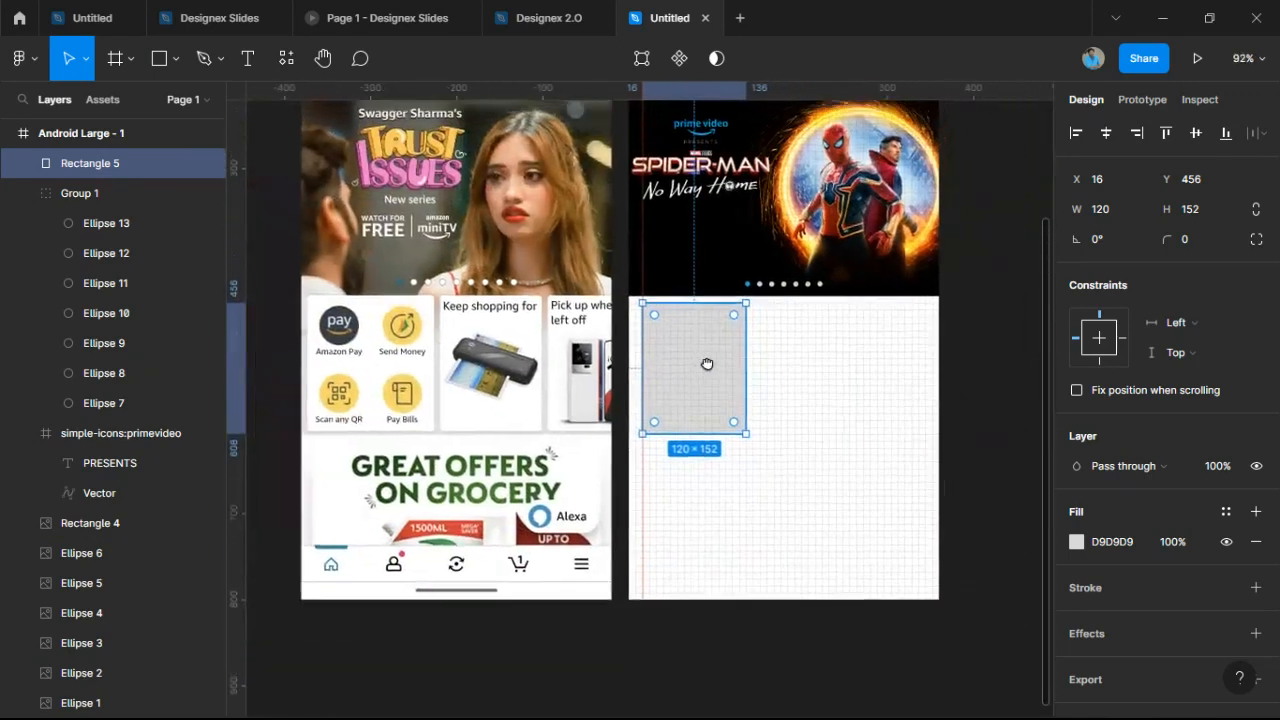
scroll(707, 364, "up", 3)
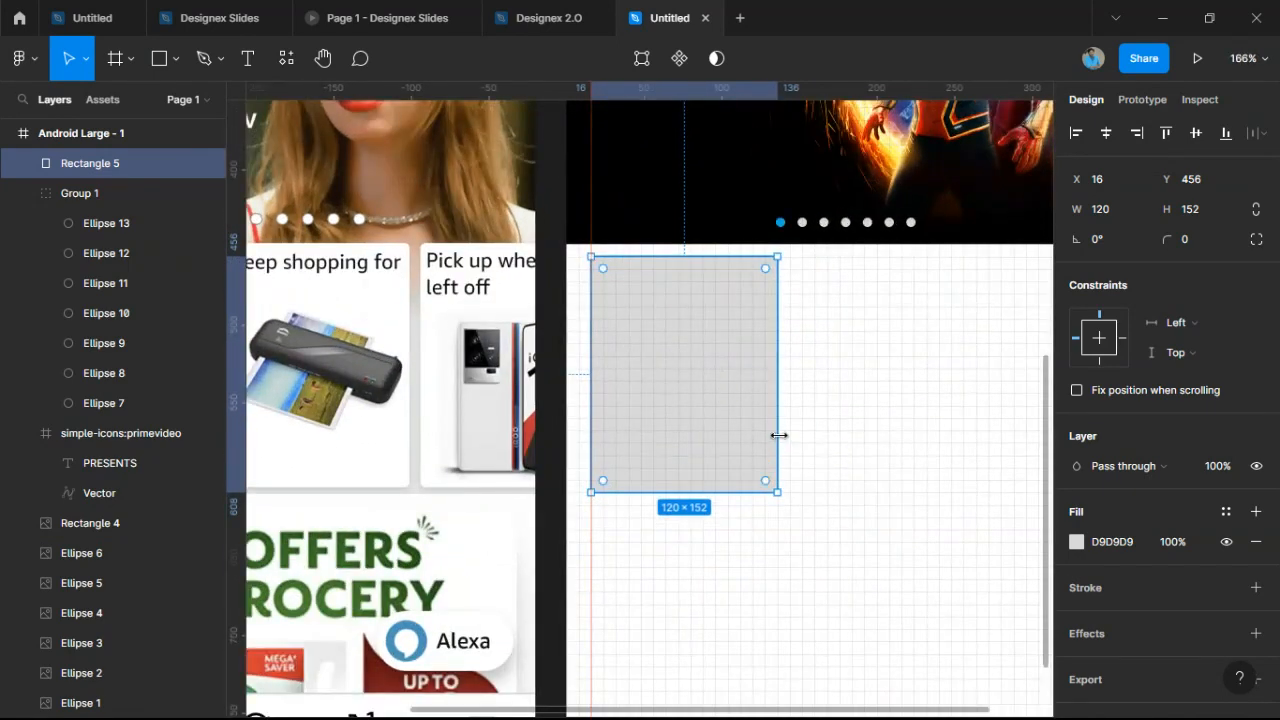
left_click_drag(779, 436, 789, 437)
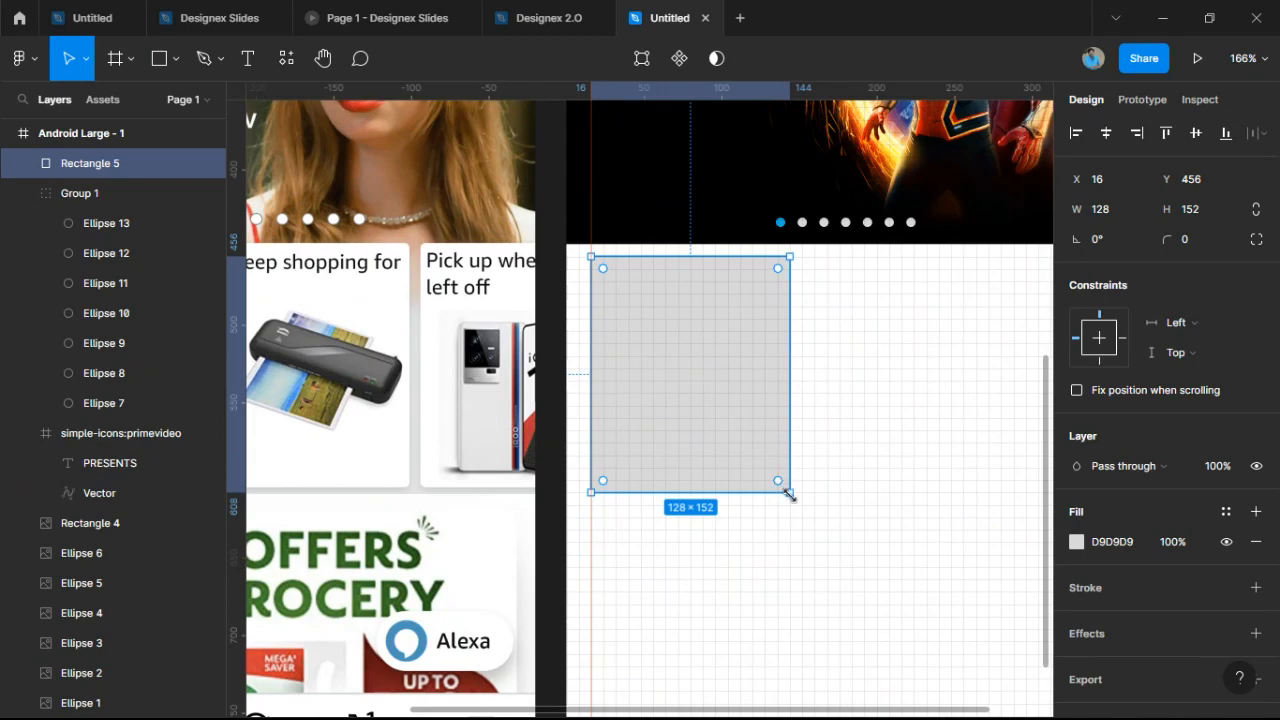
left_click_drag(787, 492, 779, 483)
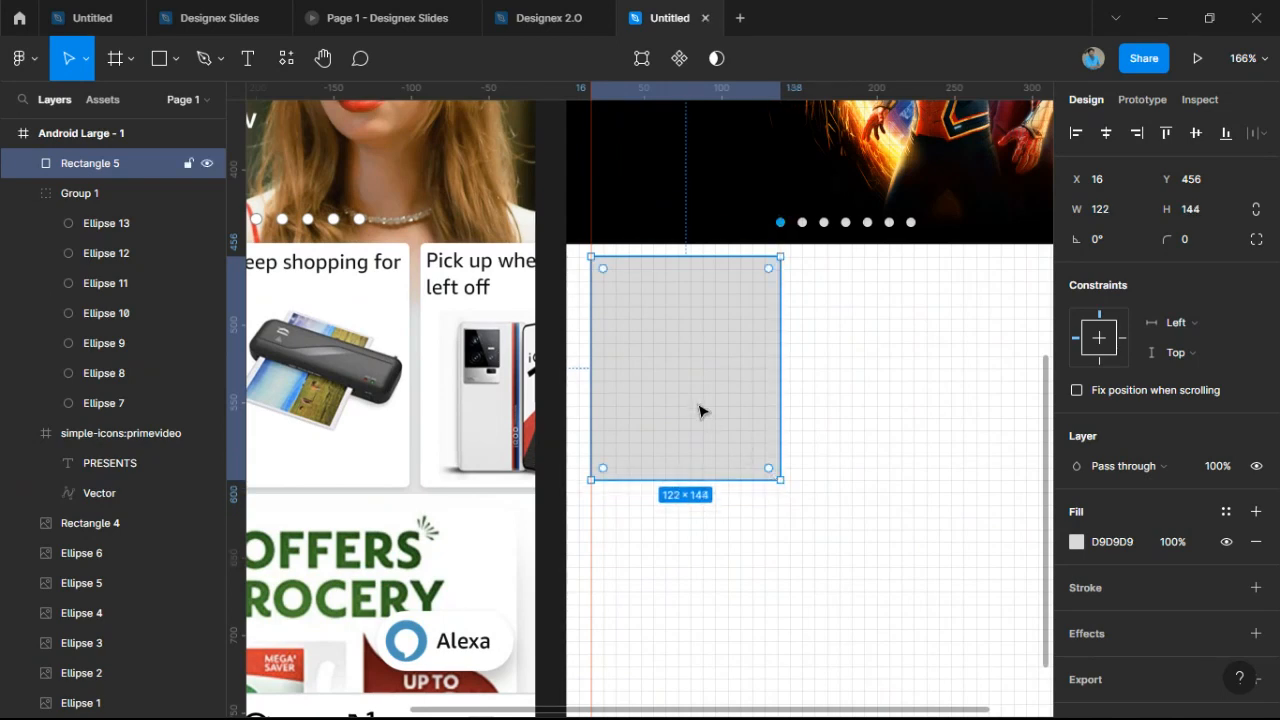
Duplicate the card twice and place the copies to its right at X 144 and 272.
key("ctrl+d")
left_click_drag(700, 410, 899, 423)
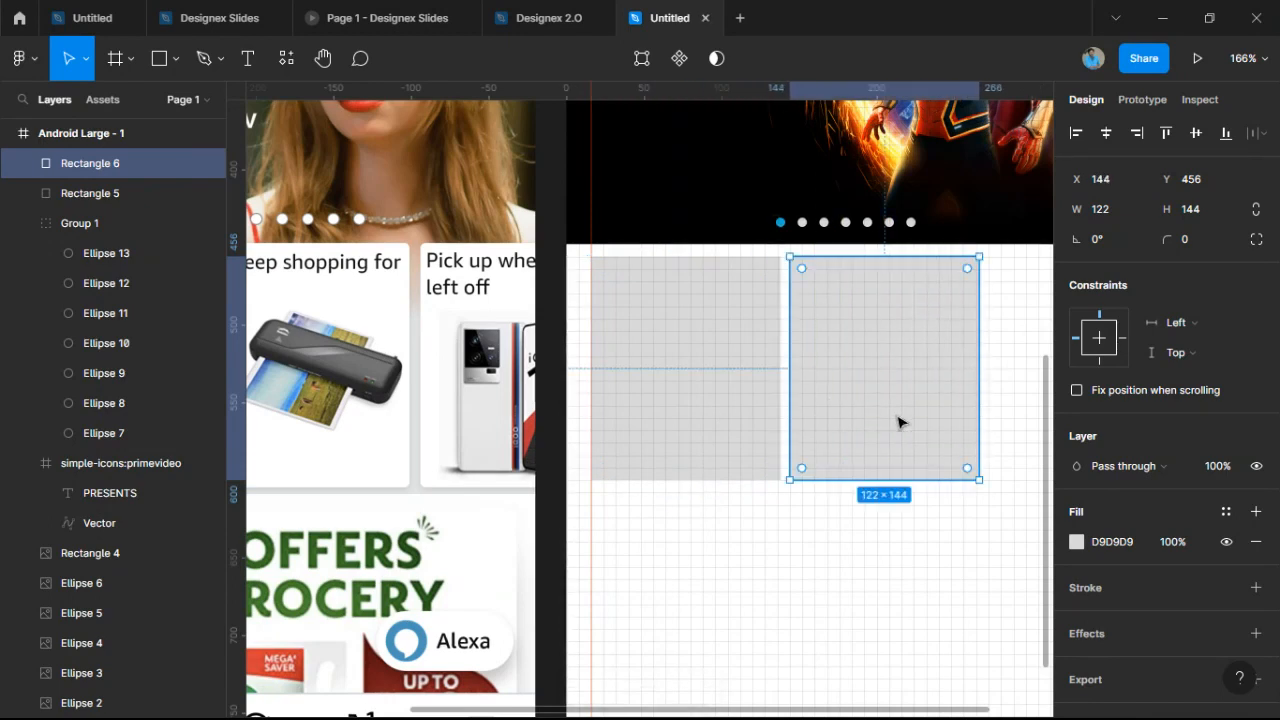
key("ctrl+d")
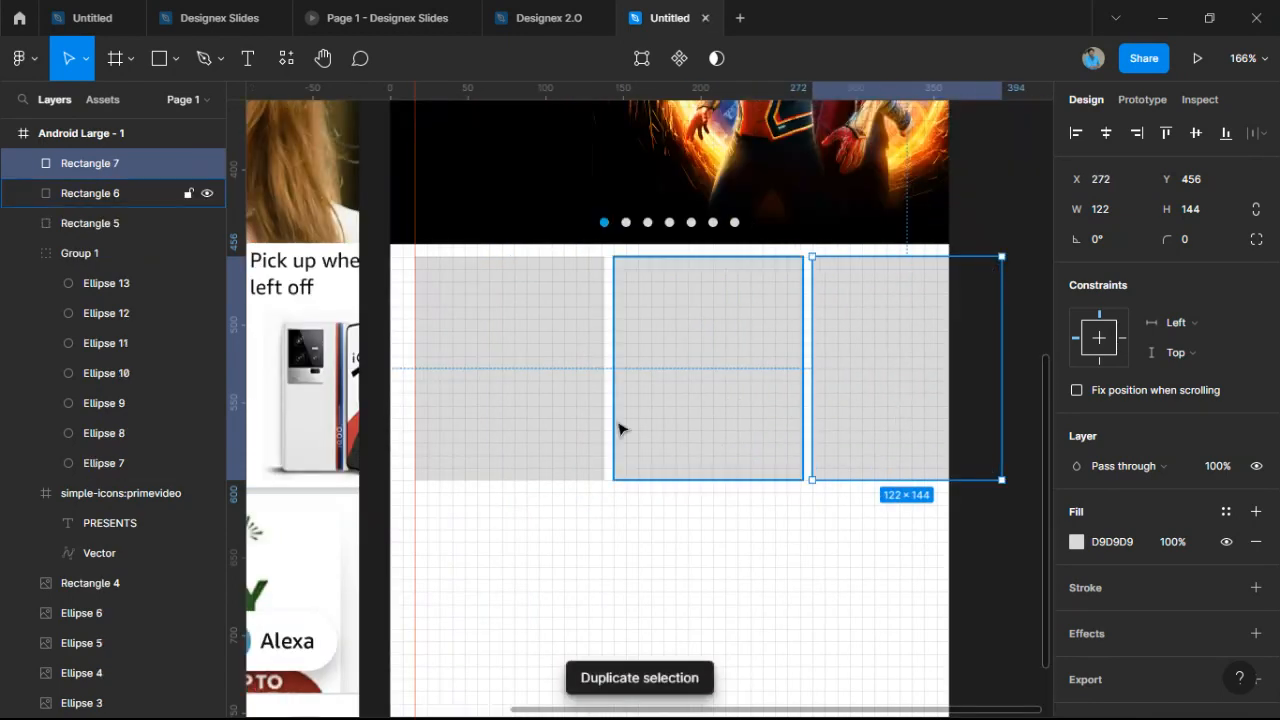
scroll(781, 423, "down", 2)
left_click_drag(781, 423, 875, 456)
scroll(875, 456, "up", 3)
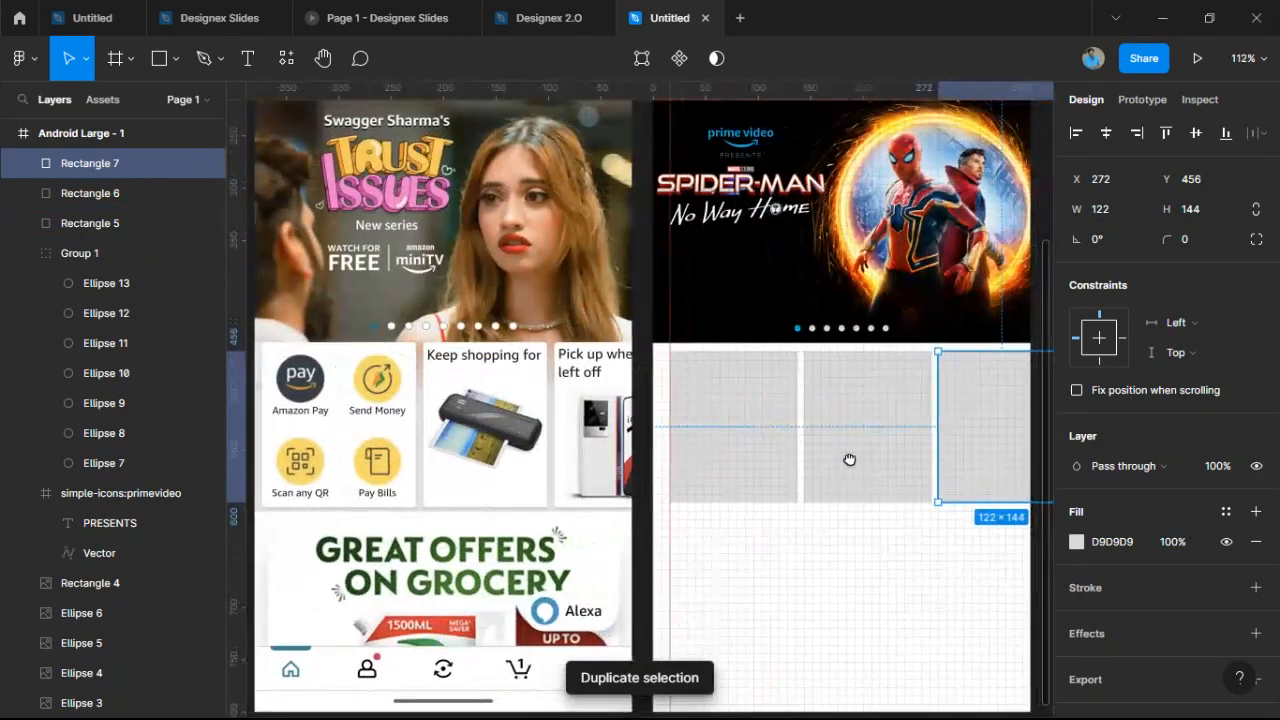
scroll(830, 460, "right", 2)
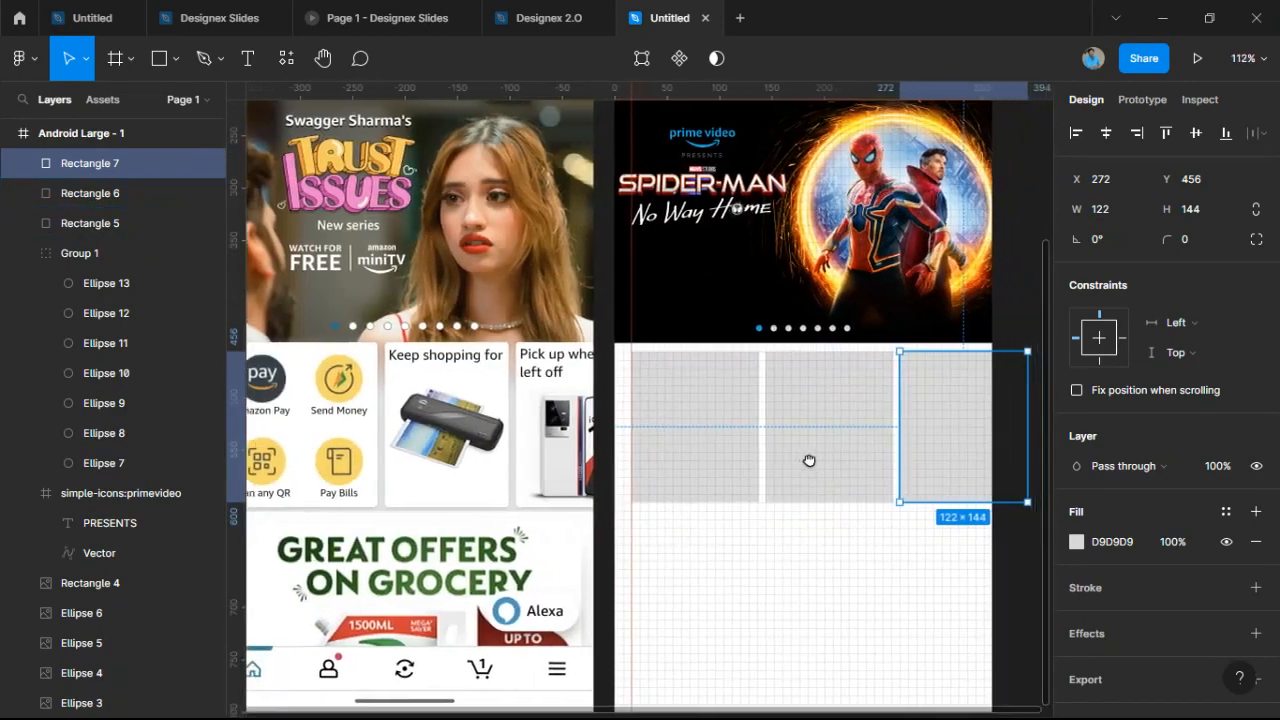
scroll(760, 474, "up", 5)
Narrow the first card to 120 wide, then check the second and third cards.
left_click_drag(646, 598, 960, 453)
left_click(440, 352)
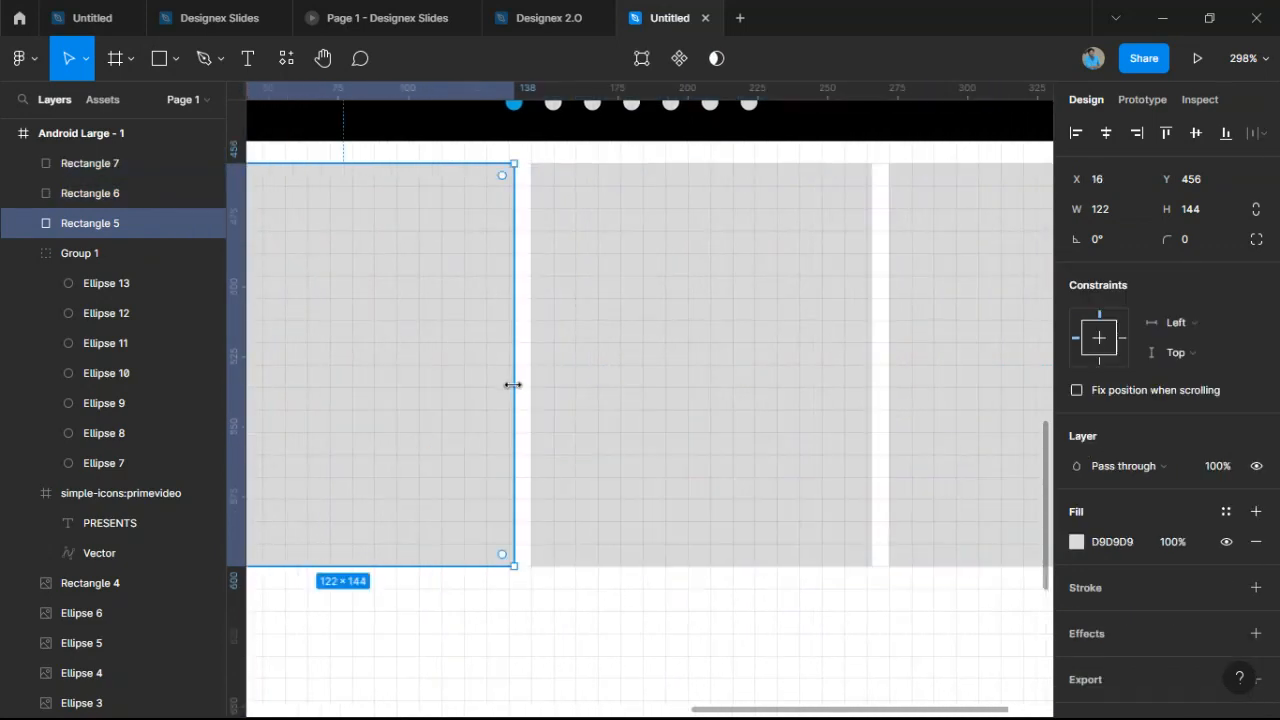
left_click_drag(513, 384, 555, 409)
scroll(549, 384, "down", 2)
scroll(711, 391, "up", 2)
left_click(849, 463)
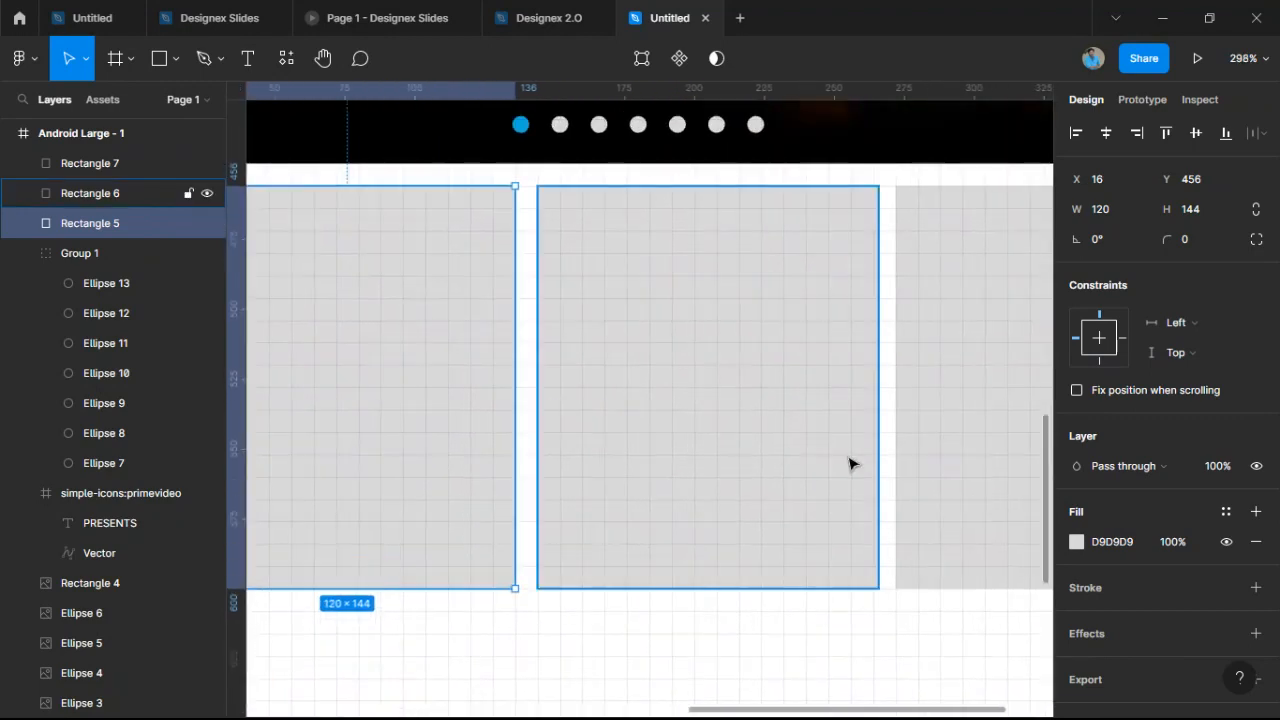
scroll(874, 446, "up", 2)
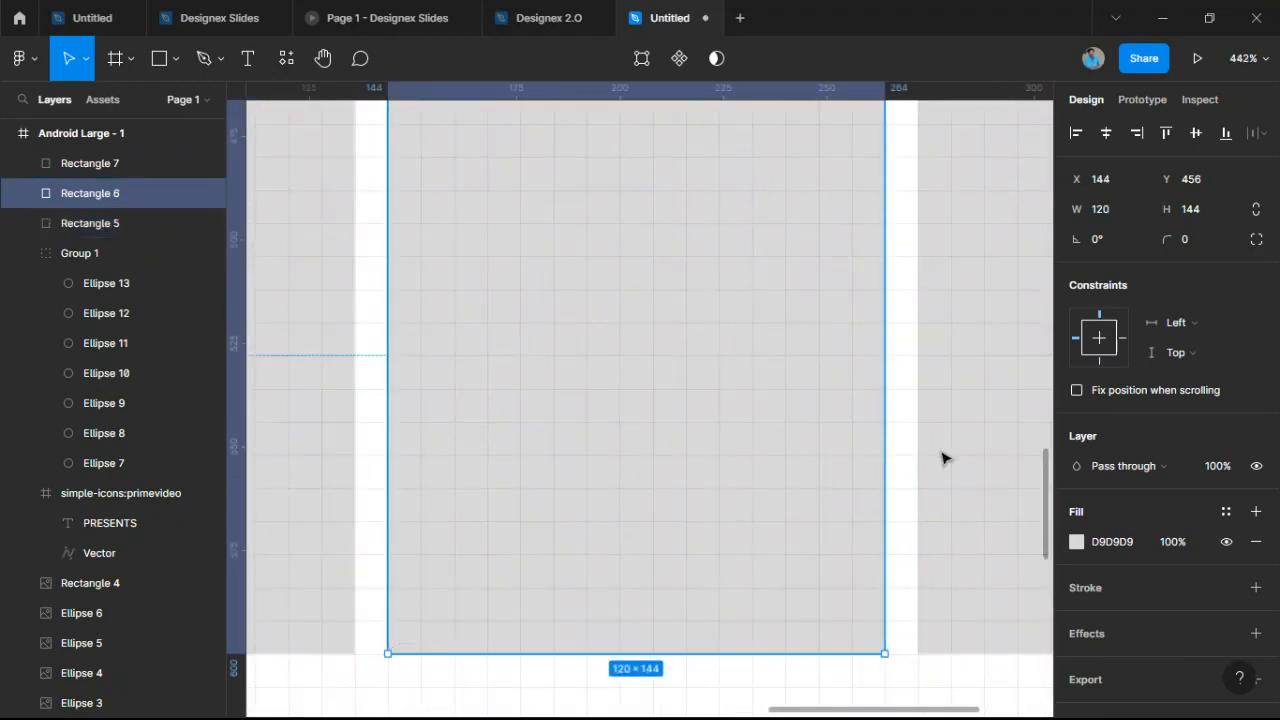
scroll(760, 426, "down", 3)
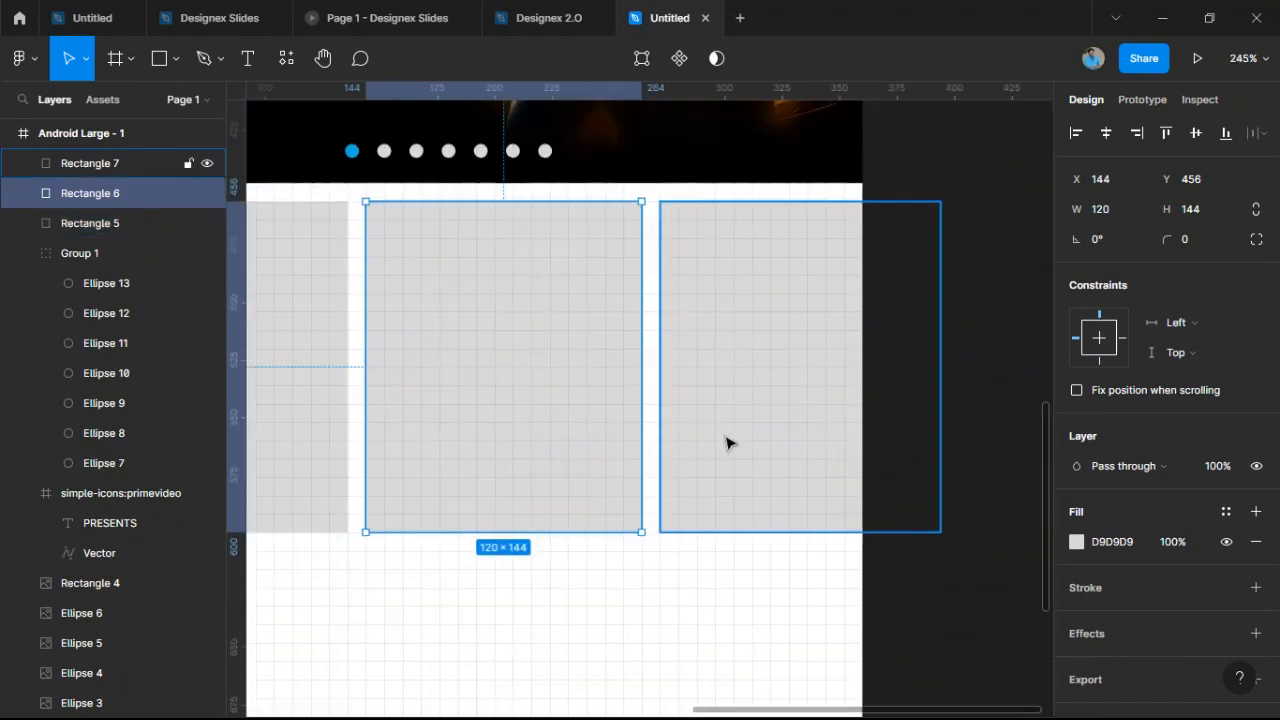
left_click(726, 438)
Select Rectangles 5–7 and set their corner radius to 3.
left_click_drag(600, 563, 829, 457)
left_click_drag(512, 460, 1041, 260)
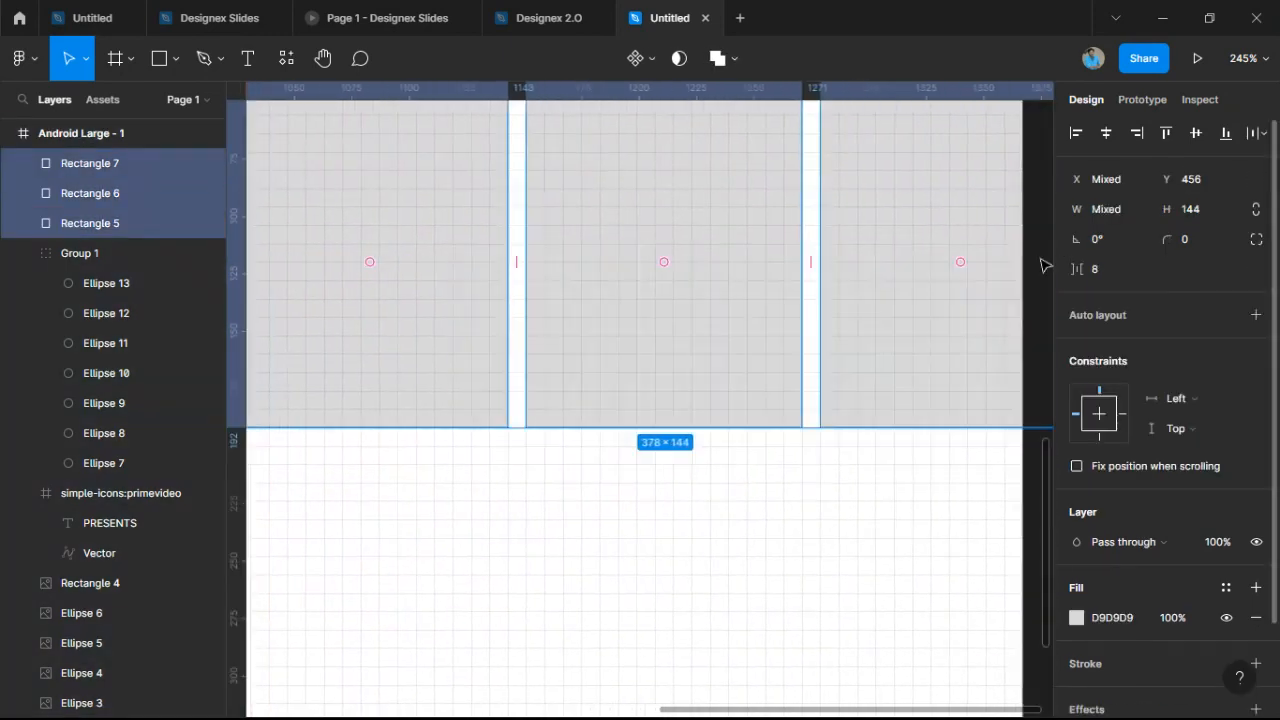
scroll(790, 278, "down", 3)
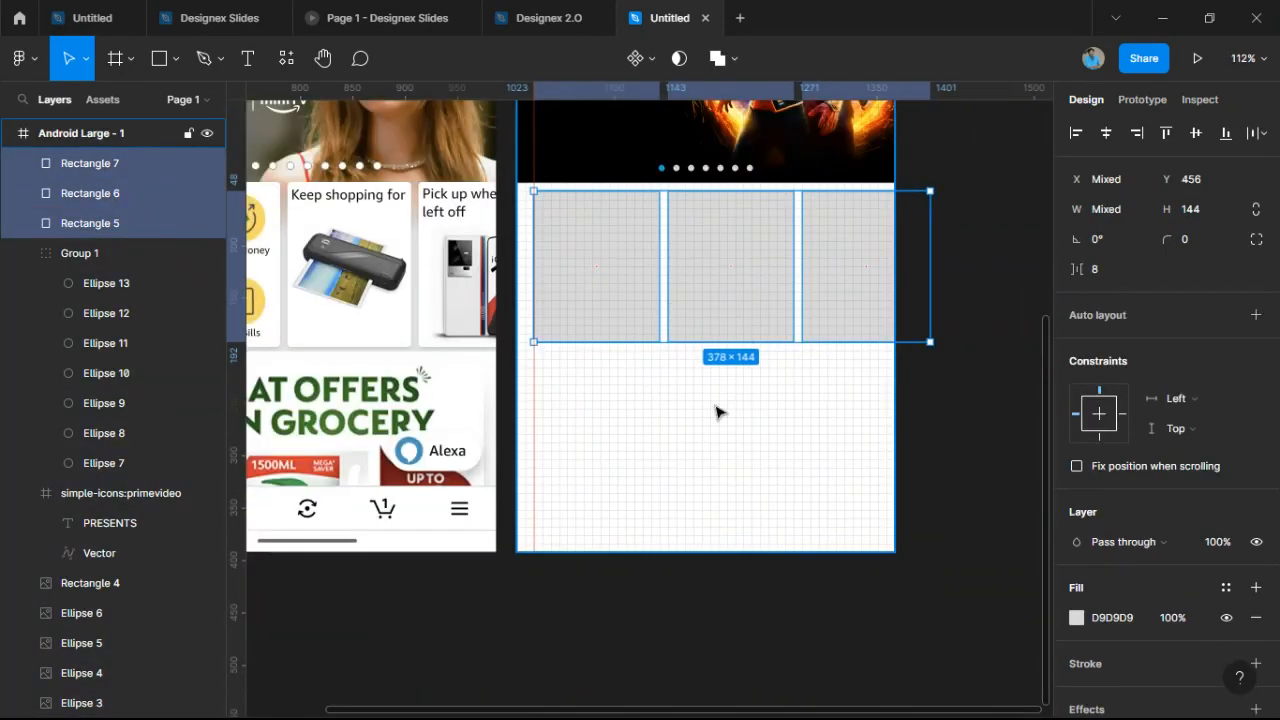
left_click(717, 411)
scroll(743, 457, "up", 2)
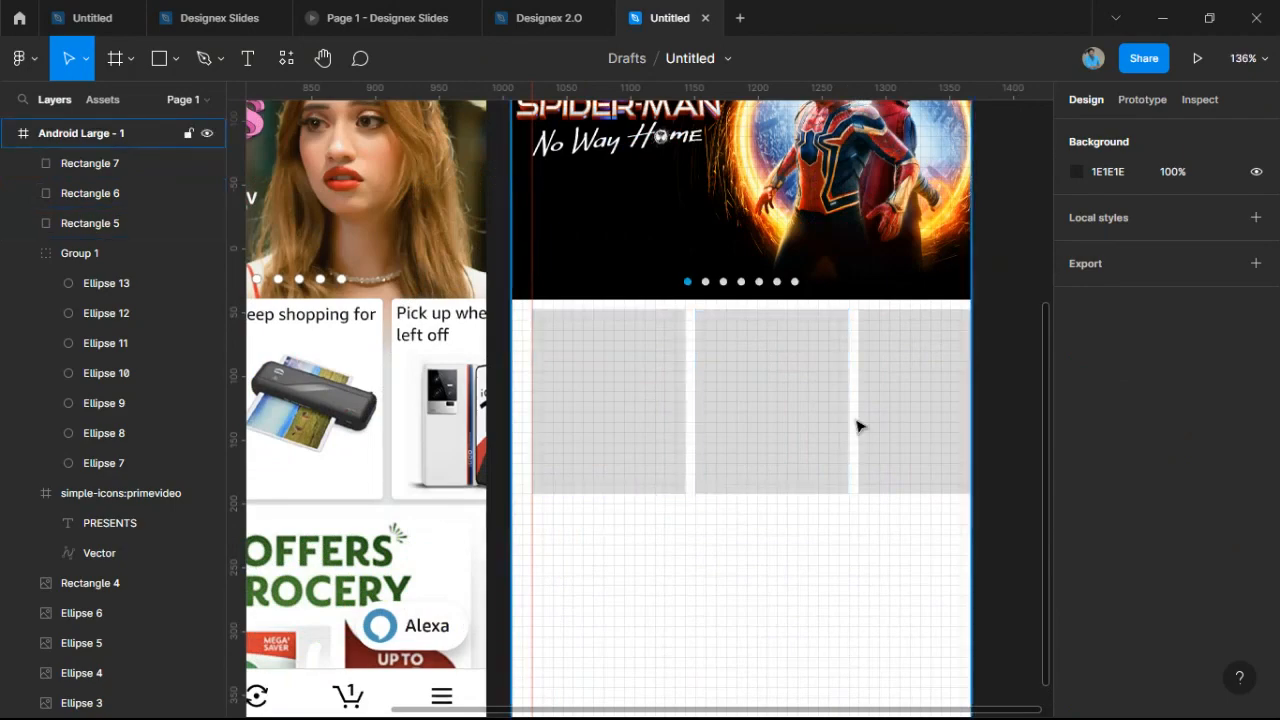
left_click_drag(602, 516, 950, 395)
left_click(823, 551)
scroll(810, 510, "down", 2)
scroll(810, 510, "up", 3)
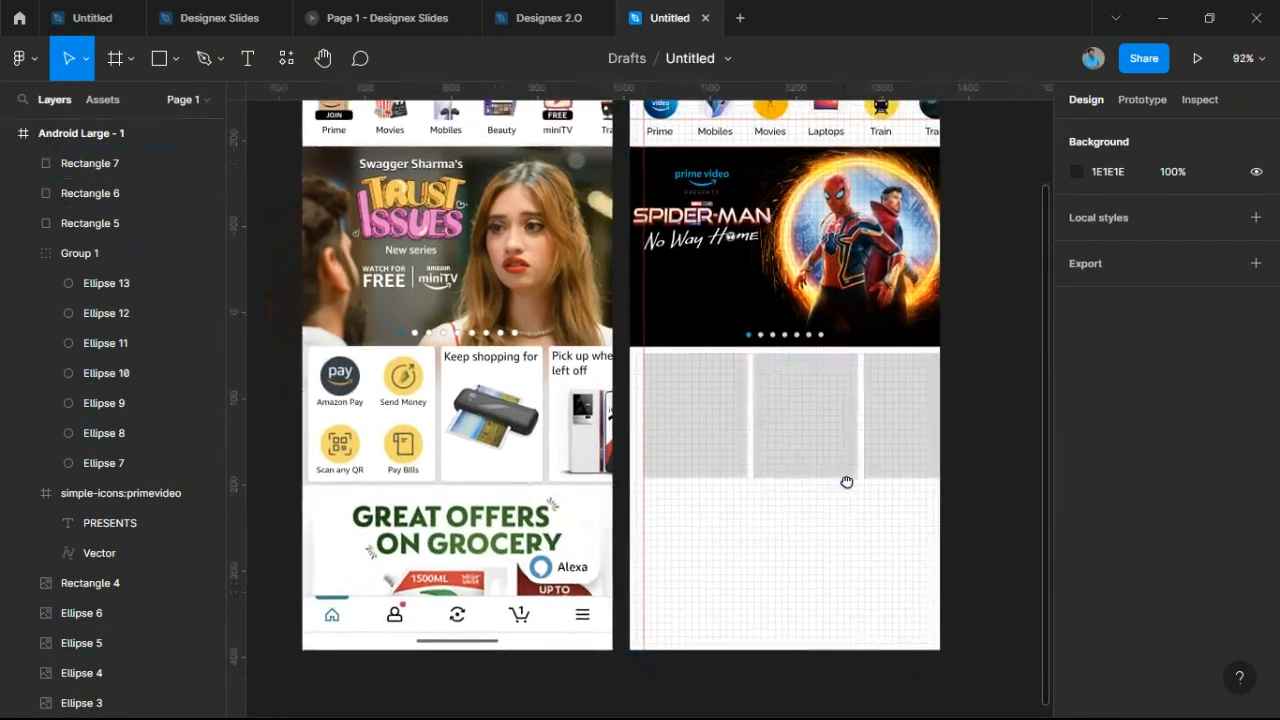
left_click_drag(731, 466, 943, 409)
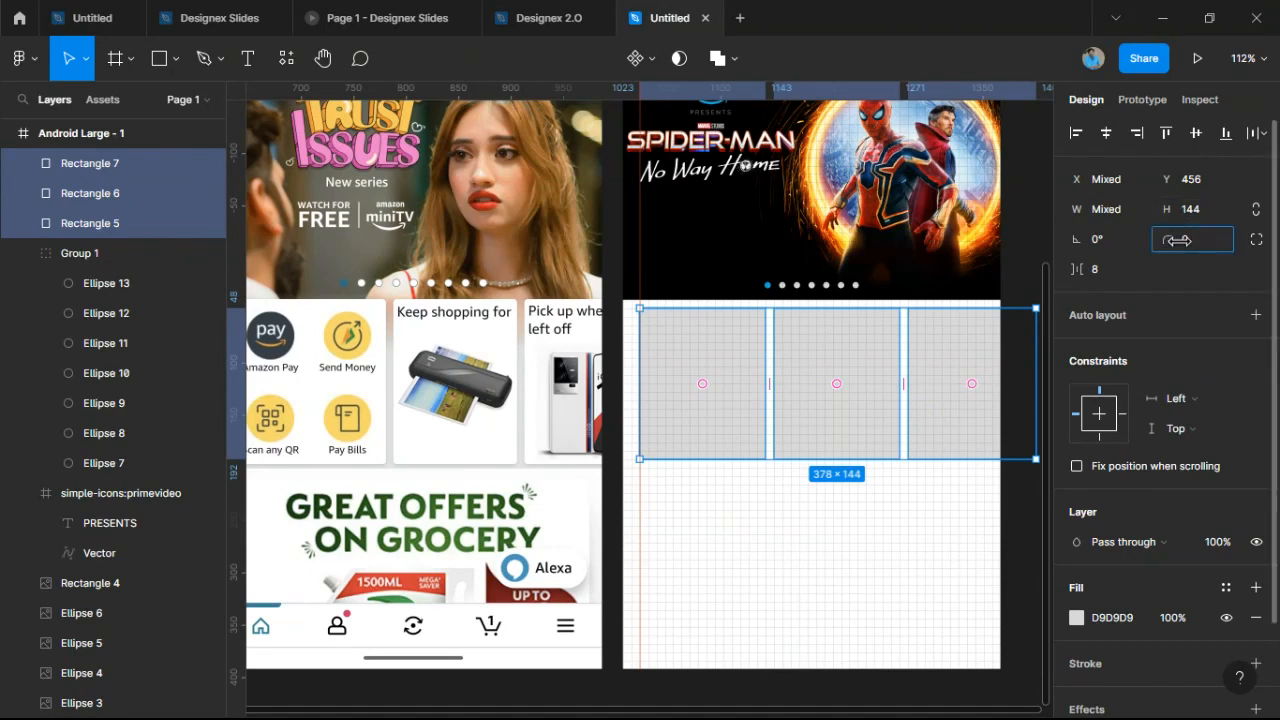
left_click_drag(1177, 240, 1130, 237)
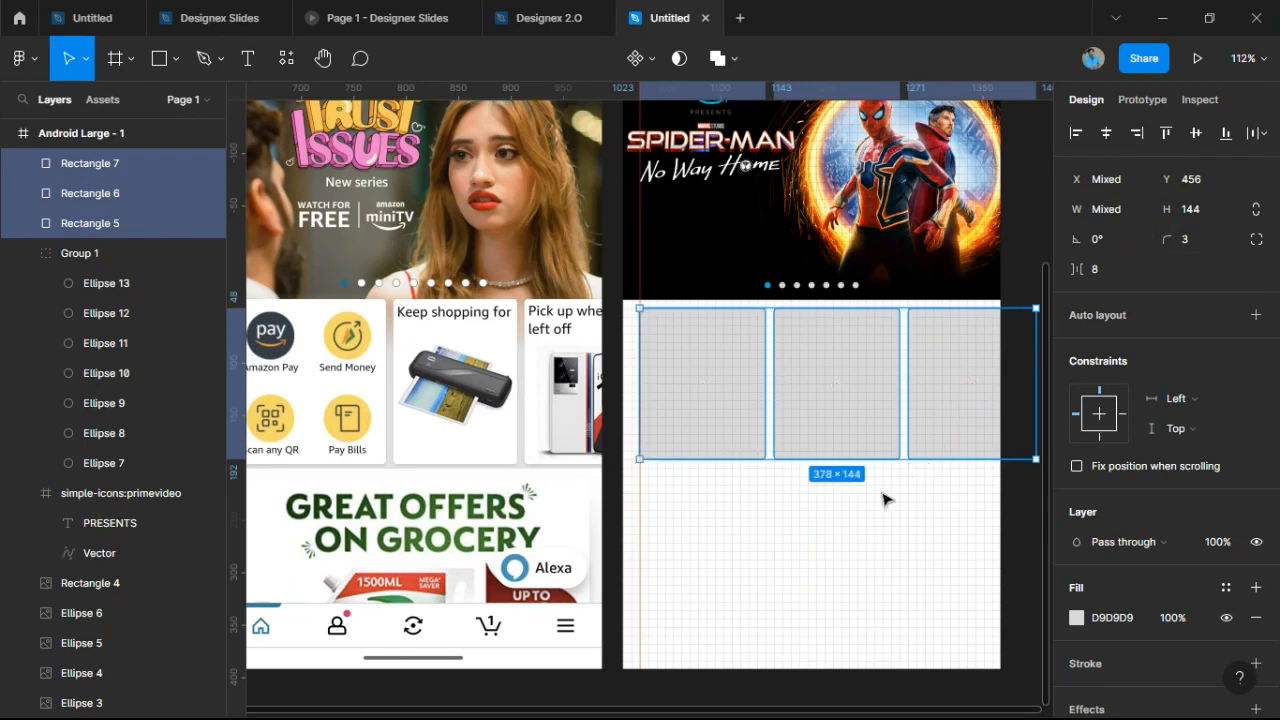
Nudge the three cards into alignment with 8-pixel gaps beneath the banner.
scroll(390, 460, "up", 10)
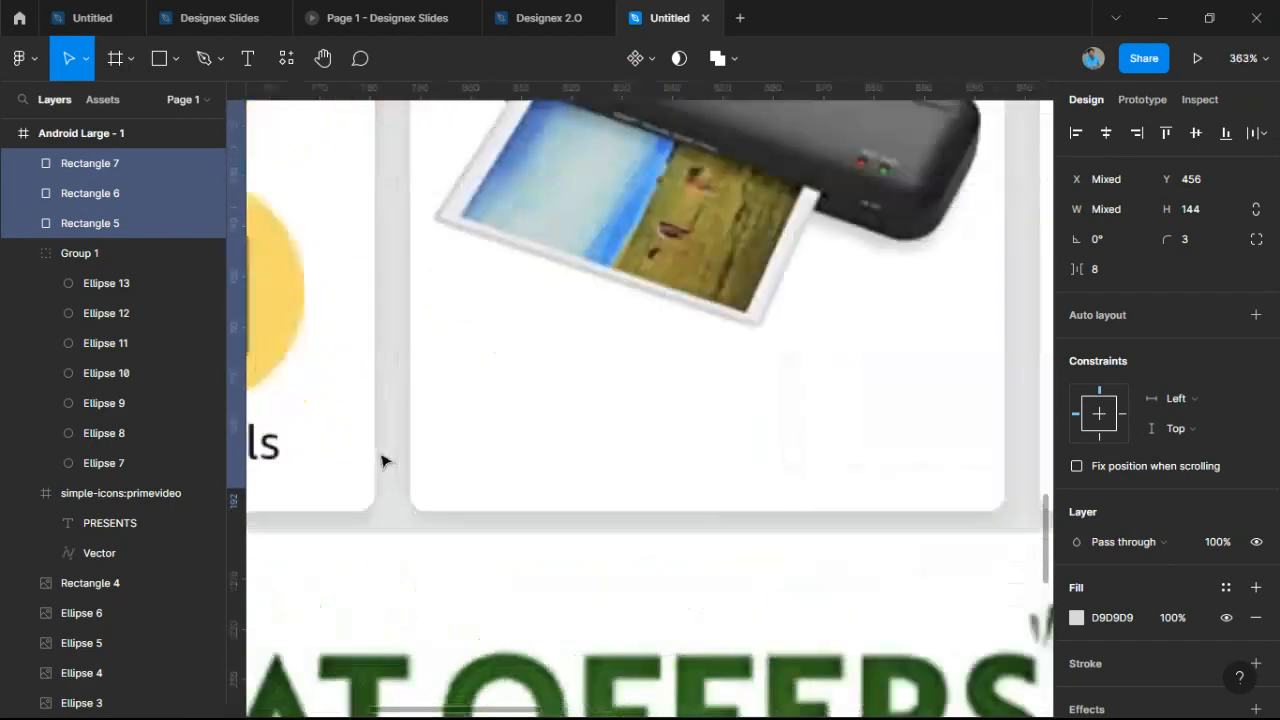
scroll(383, 461, "down", 10)
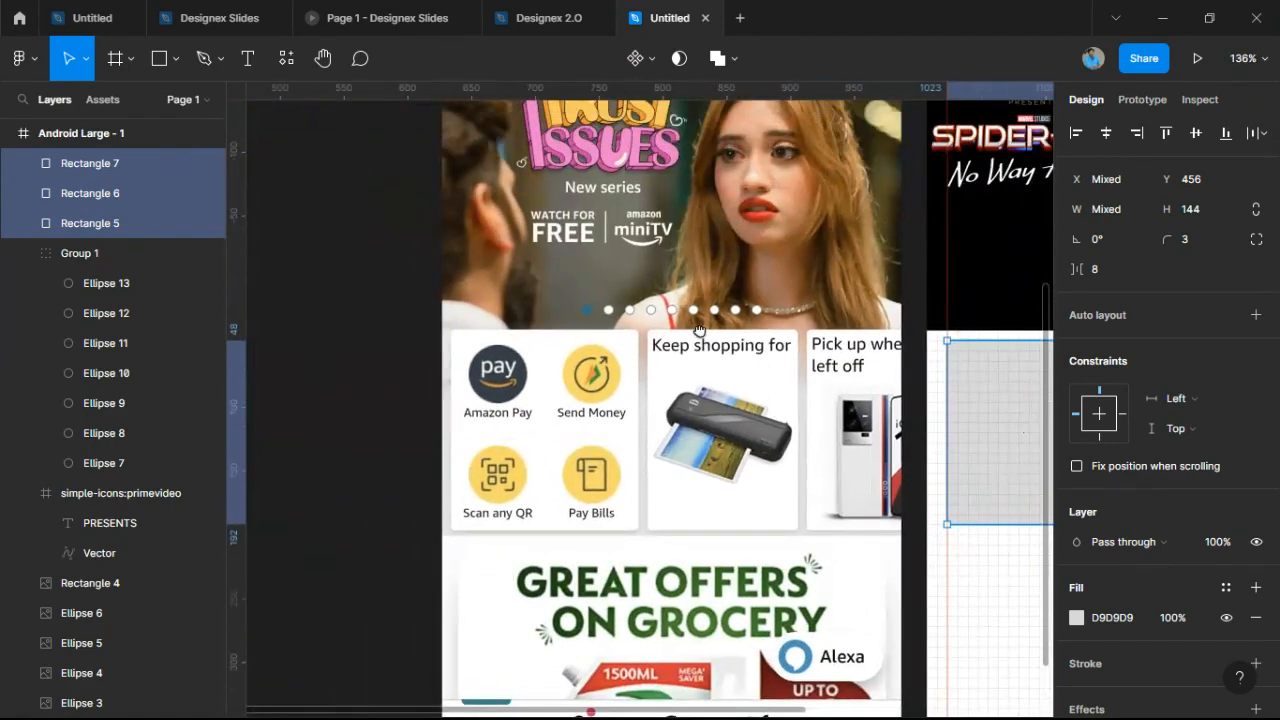
scroll(514, 330, "up", 3)
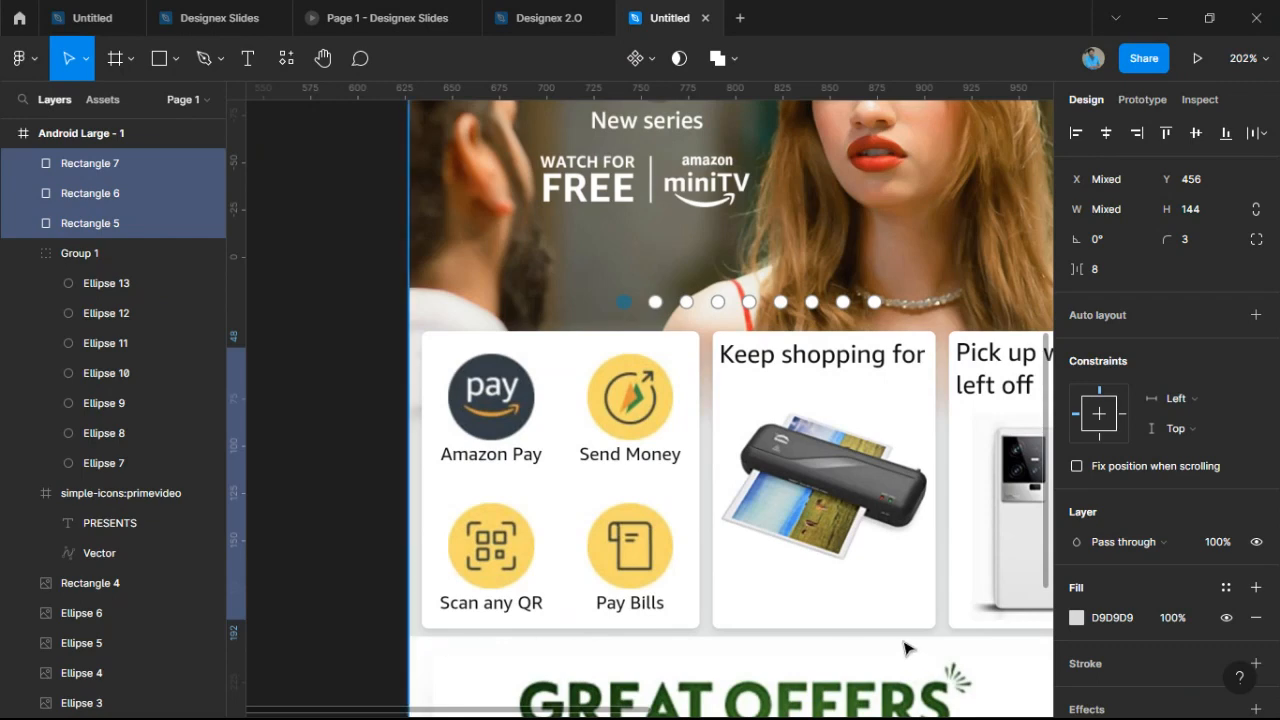
left_click_drag(892, 636, 694, 573)
scroll(698, 572, "down", 6)
left_click_drag(950, 444, 798, 436)
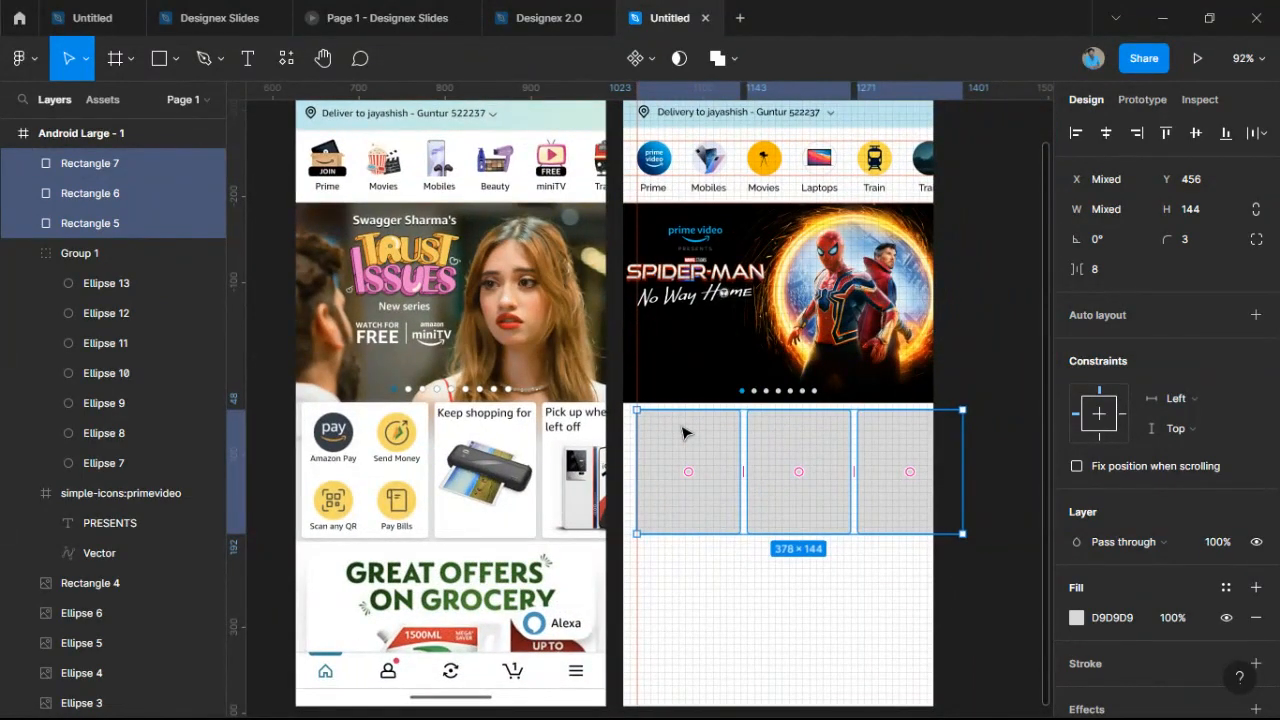
scroll(677, 435, "up", 5)
left_click_drag(666, 440, 654, 439)
Deselect the cards and pan the view back toward the card row.
scroll(835, 466, "down", 6)
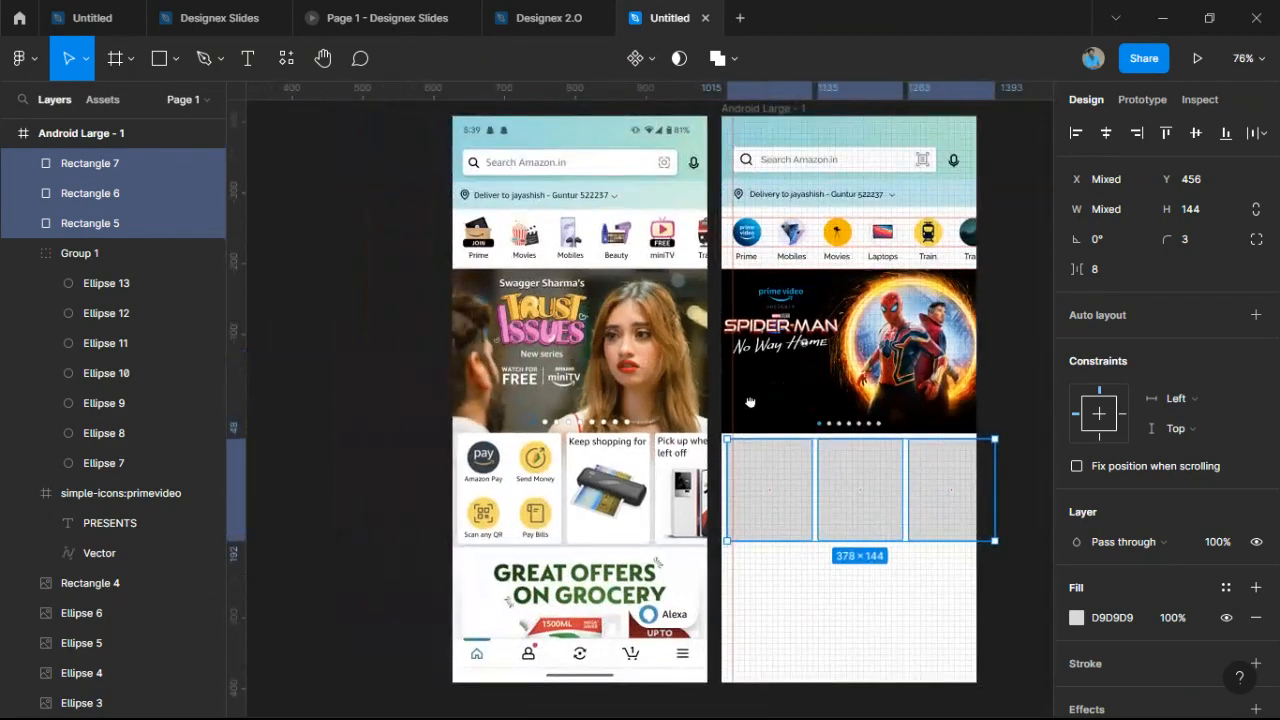
scroll(735, 385, "up", 1)
scroll(752, 404, "up", 1)
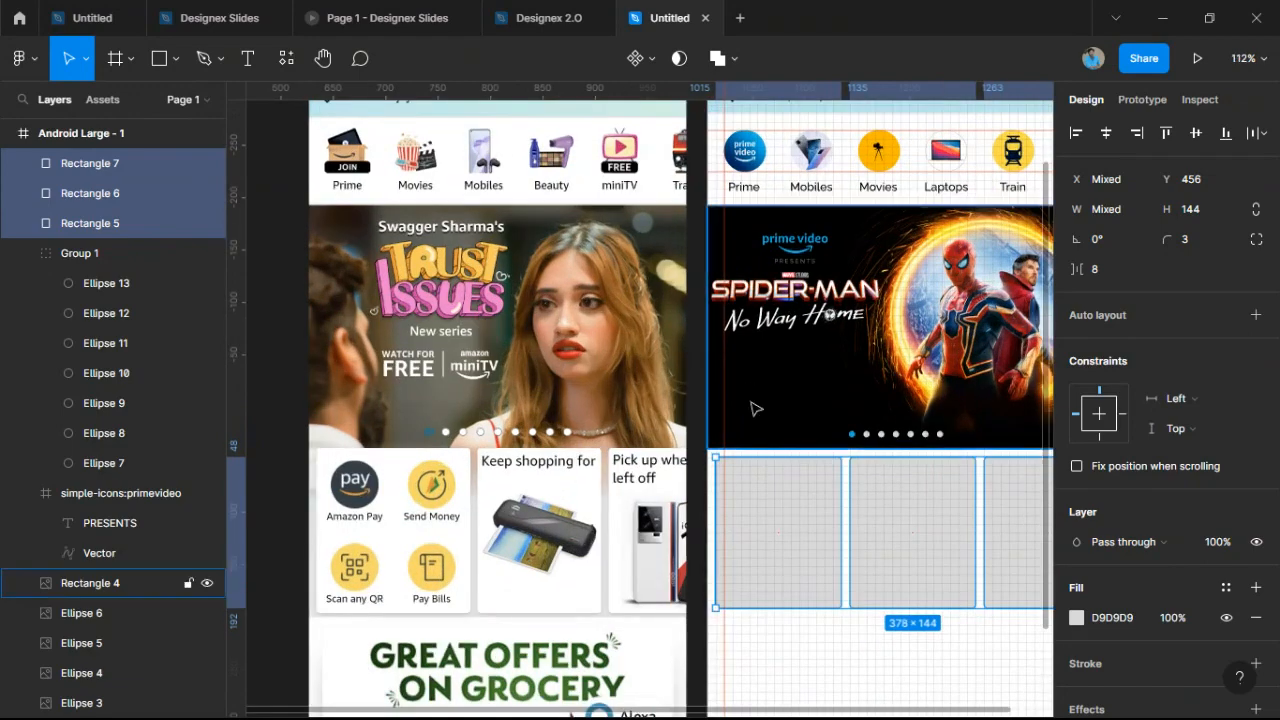
scroll(740, 540, "up", 1)
left_click(785, 670)
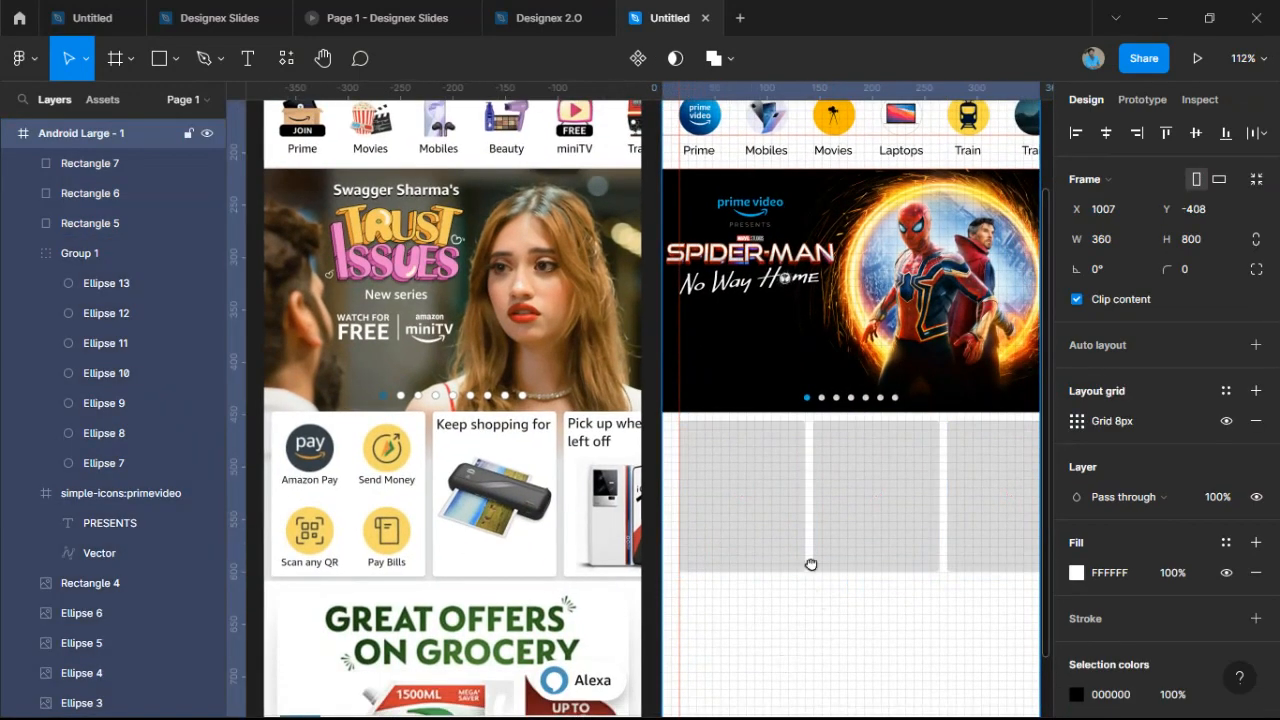
left_click_drag(811, 563, 762, 442)
scroll(762, 442, "down", 1)
scroll(759, 437, "up", 2)
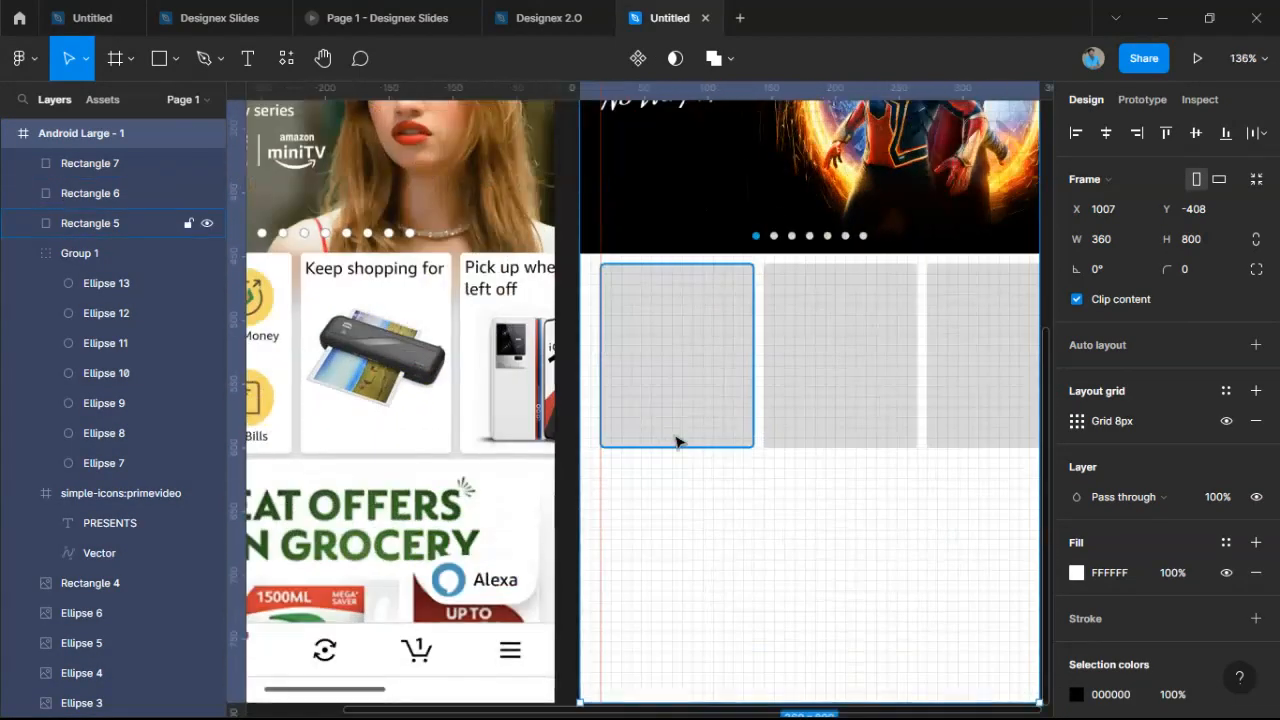
left_click_drag(770, 384, 921, 379)
scroll(923, 382, "up", 1)
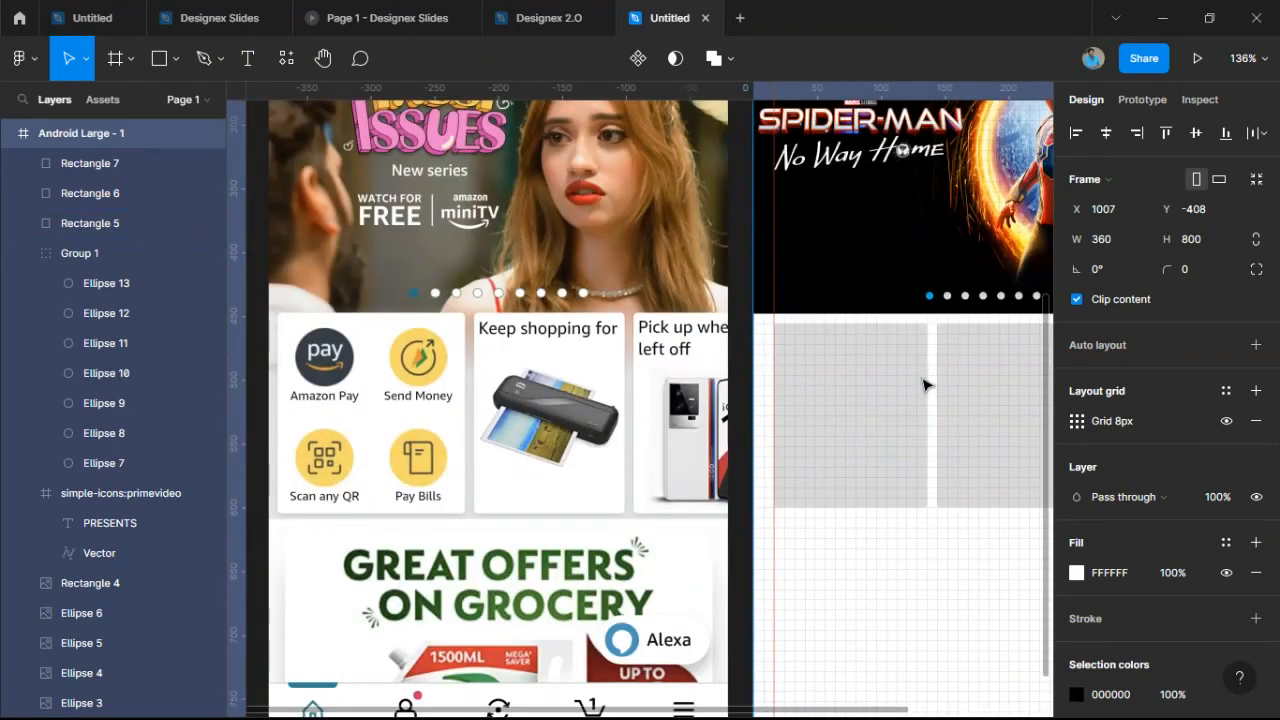
scroll(923, 385, "up", 5)
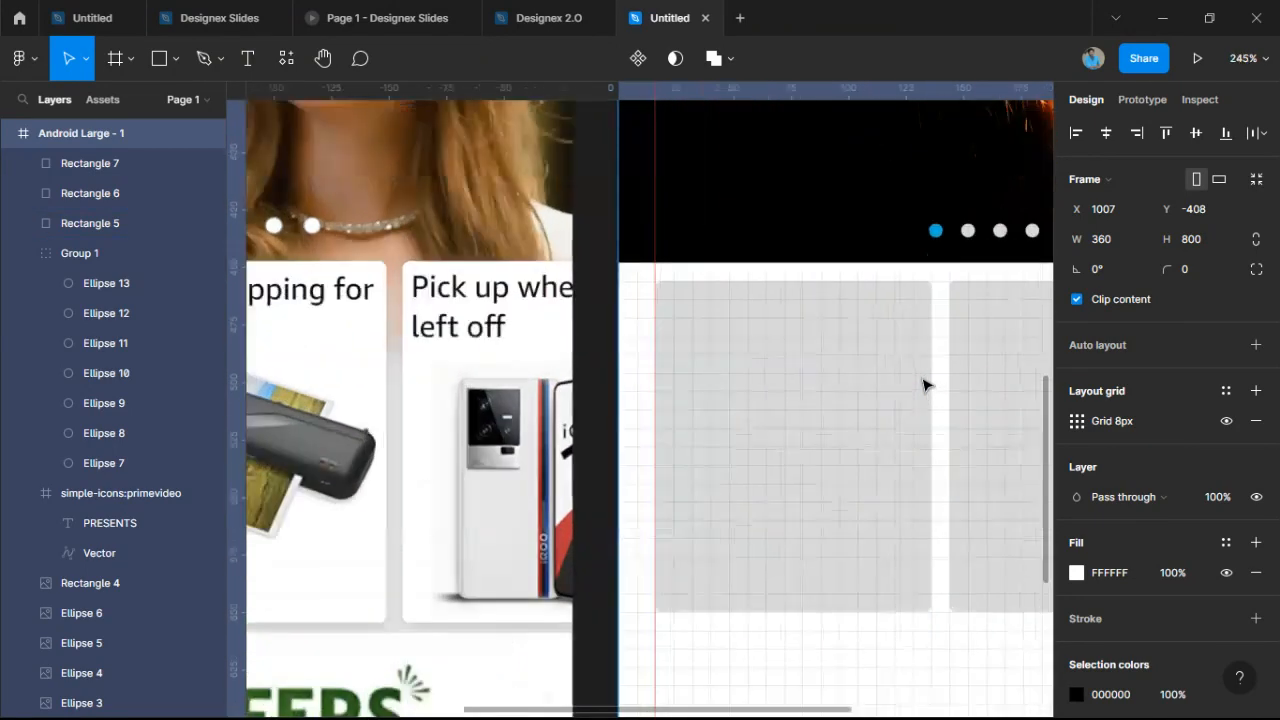
Draw a 55×55 circle in the first card and fill it white FFFFFF.
left_click(175, 59)
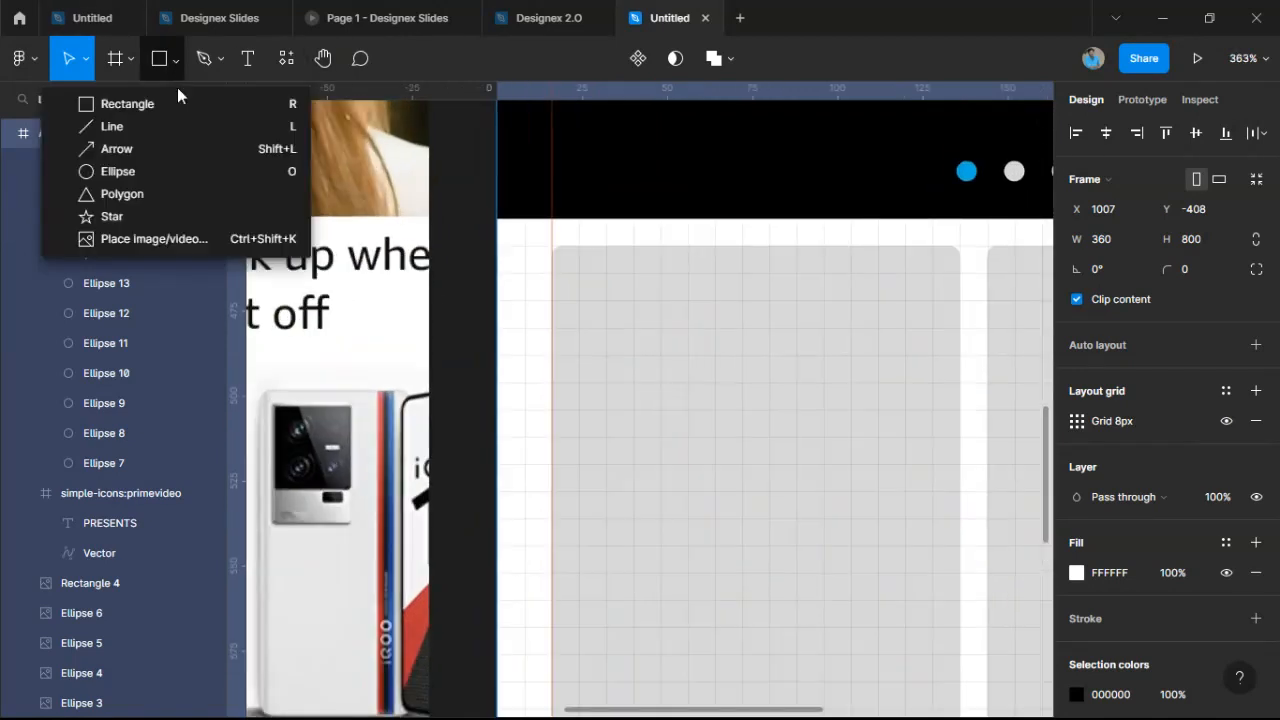
left_click(150, 171)
left_click_drag(568, 311, 716, 461)
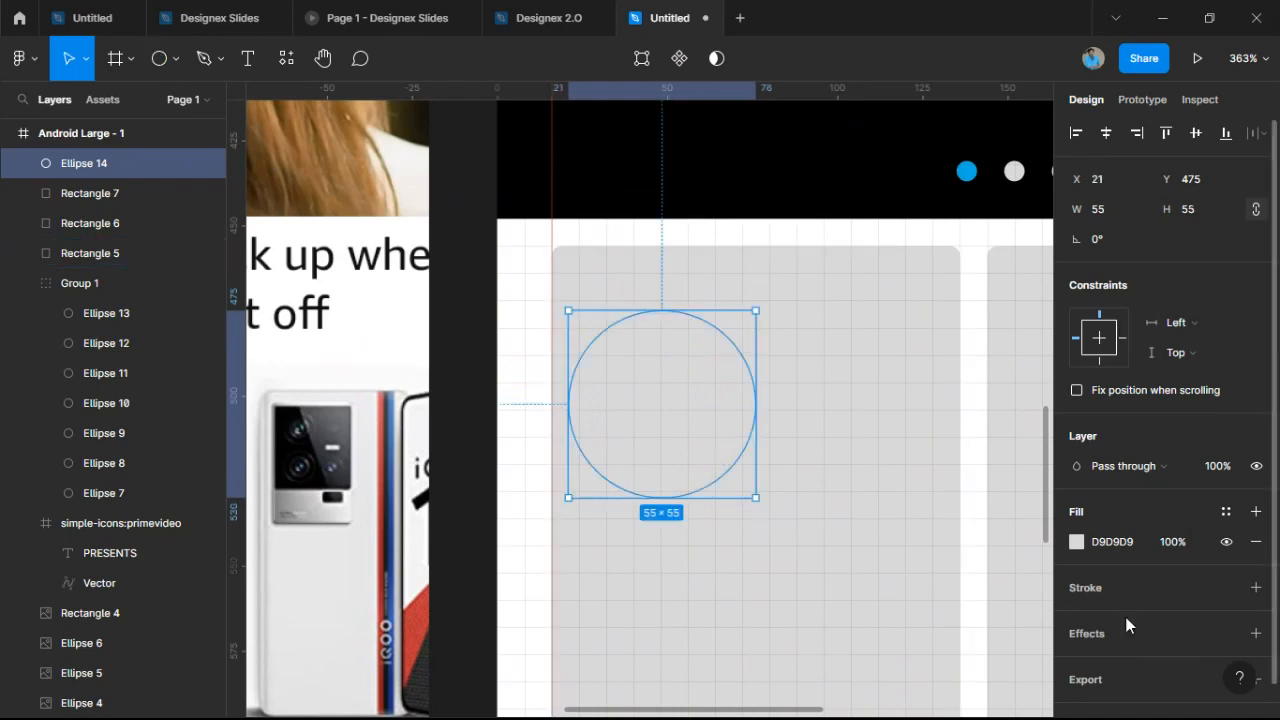
left_click(1077, 542)
left_click_drag(988, 338, 789, 197)
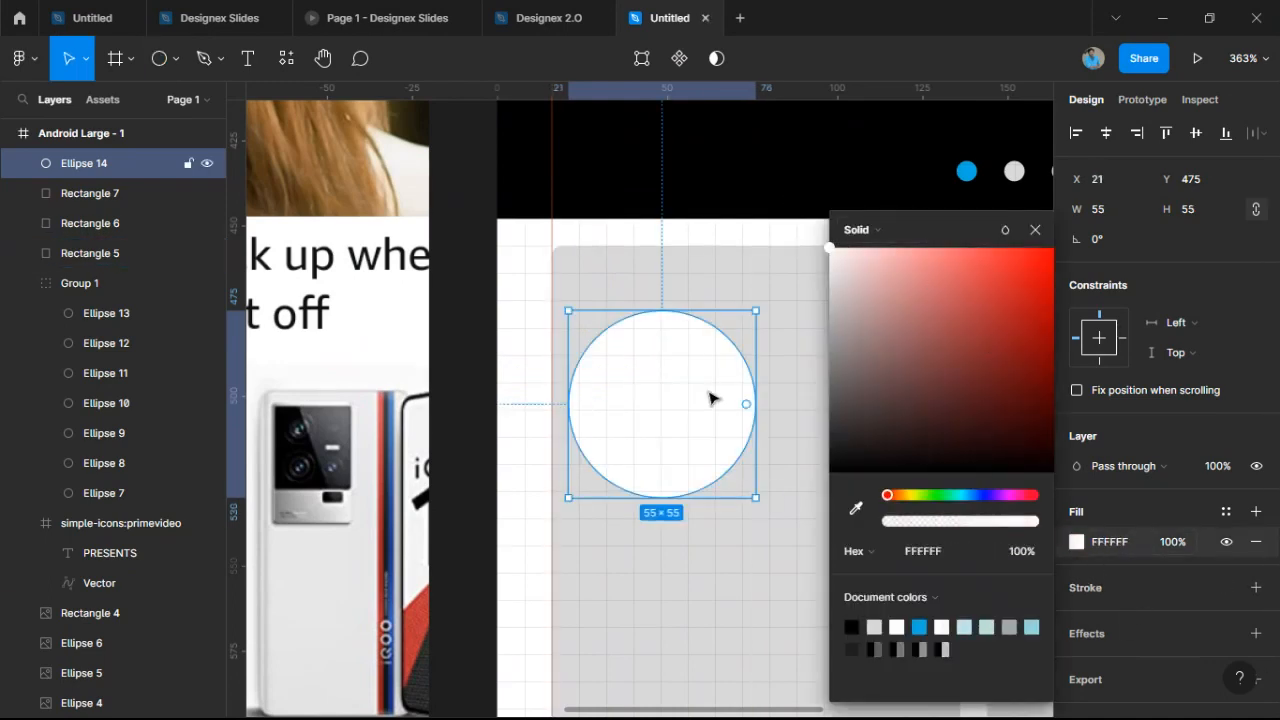
Fill all three placeholder cards reddish-brown 8E5656.
scroll(708, 397, "down", 5)
scroll(663, 517, "down", 5)
left_click_drag(588, 531, 846, 460)
left_click(1077, 617)
left_click_drag(917, 346, 703, 170)
Add a black drop shadow to the three cards: blur 19, opacity 19%, X 4, Y 1.
scroll(1200, 620, "down", 2)
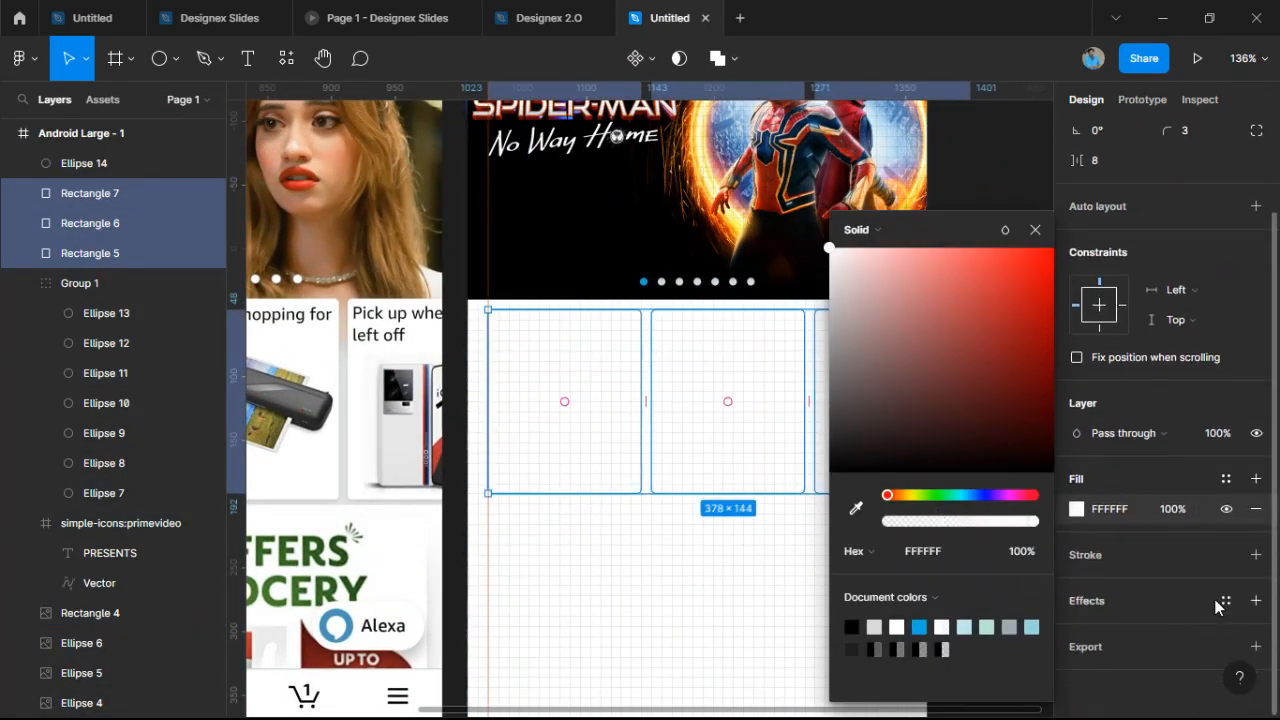
left_click(1257, 601)
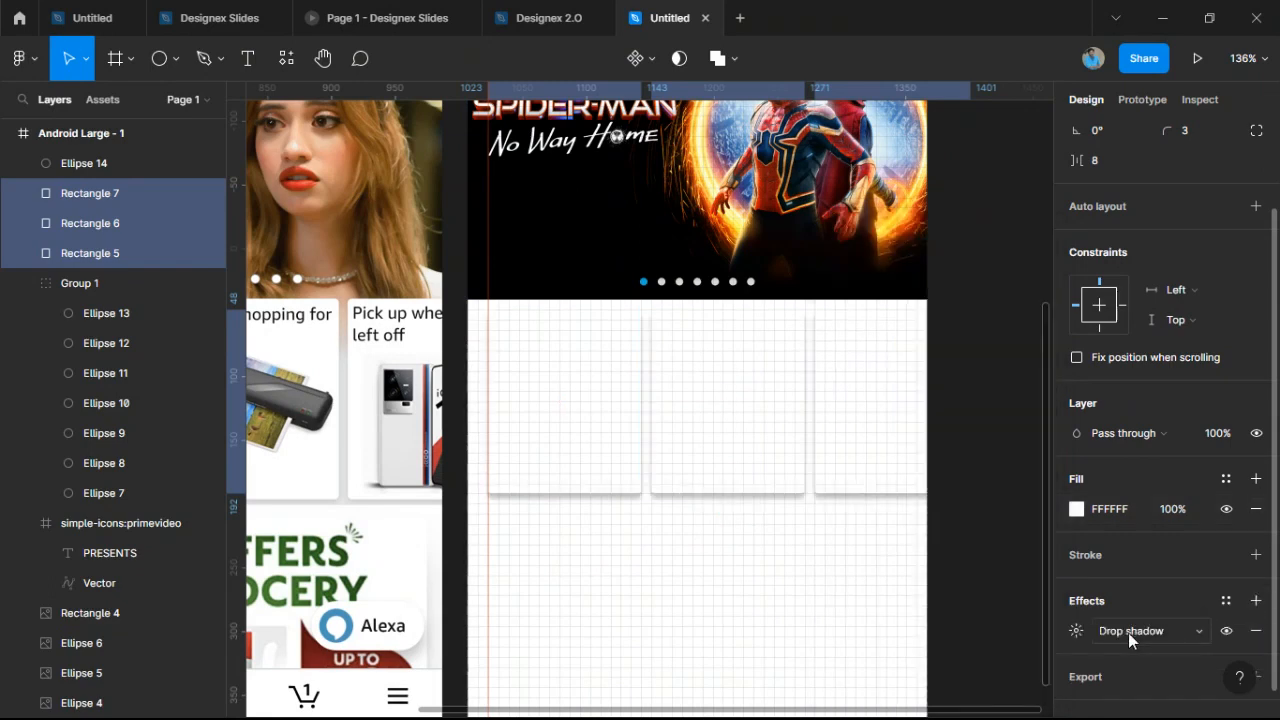
left_click(1074, 632)
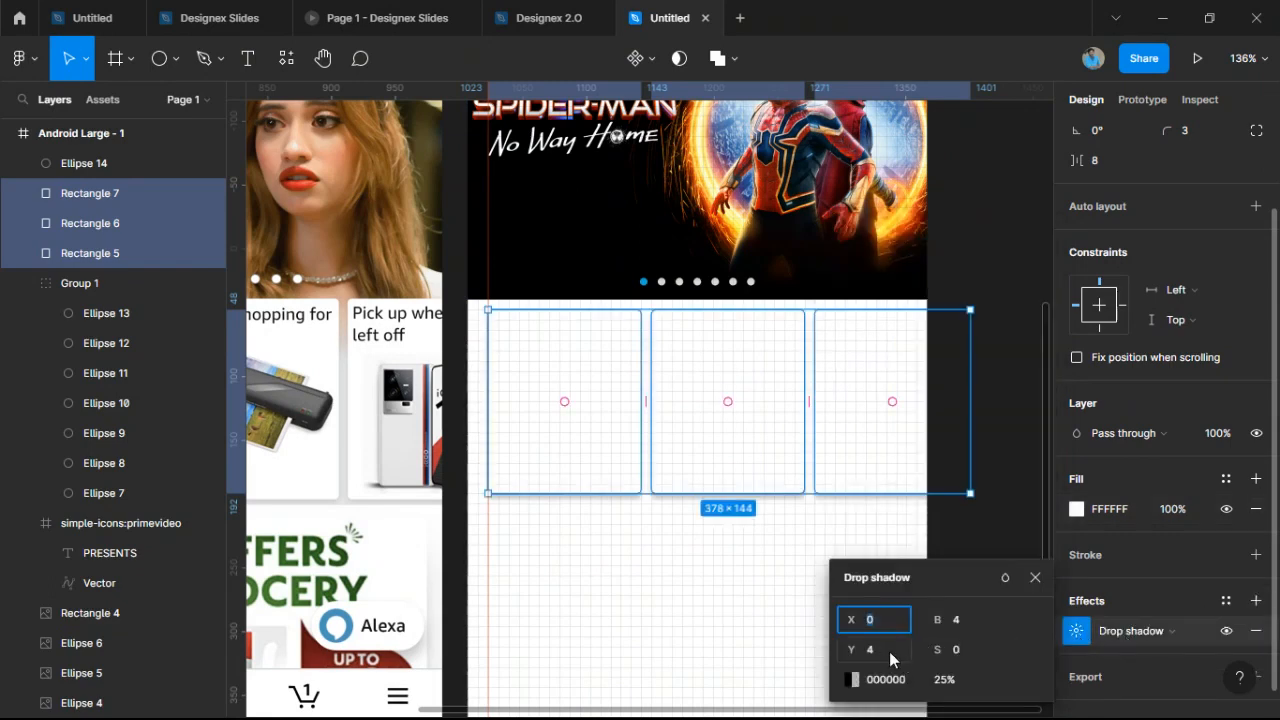
left_click_drag(937, 620, 1153, 625)
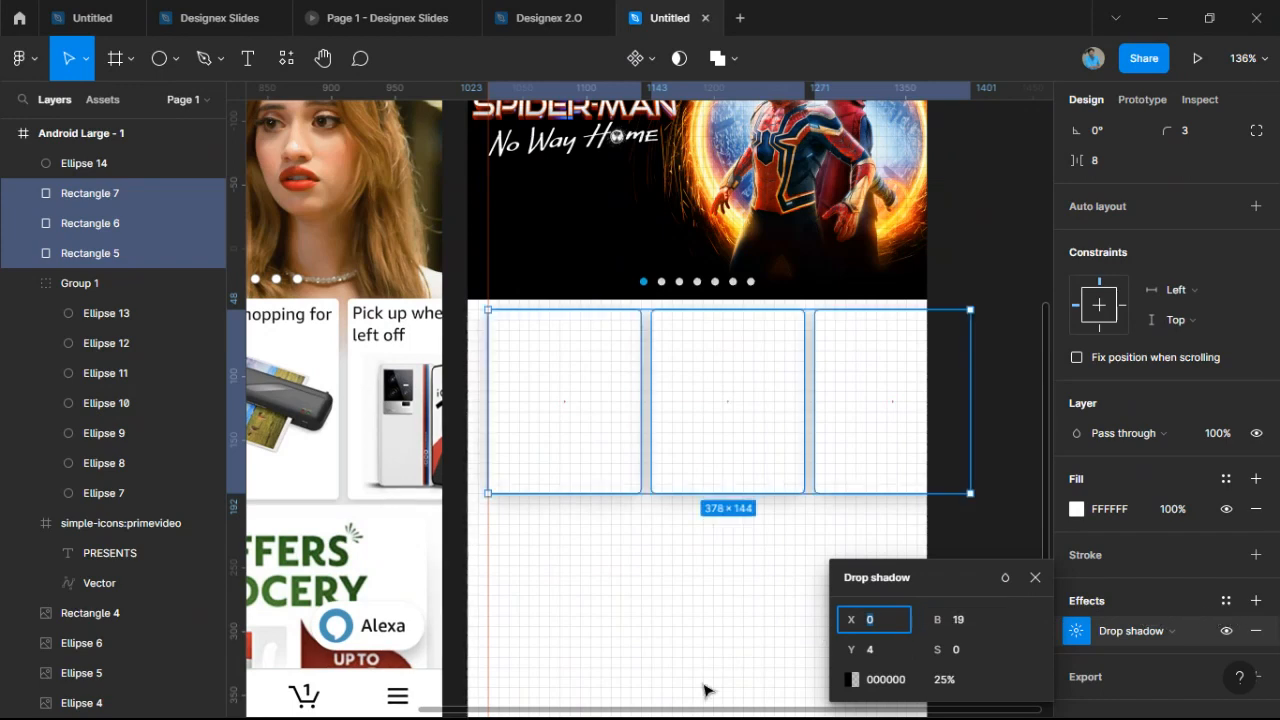
left_click(851, 679)
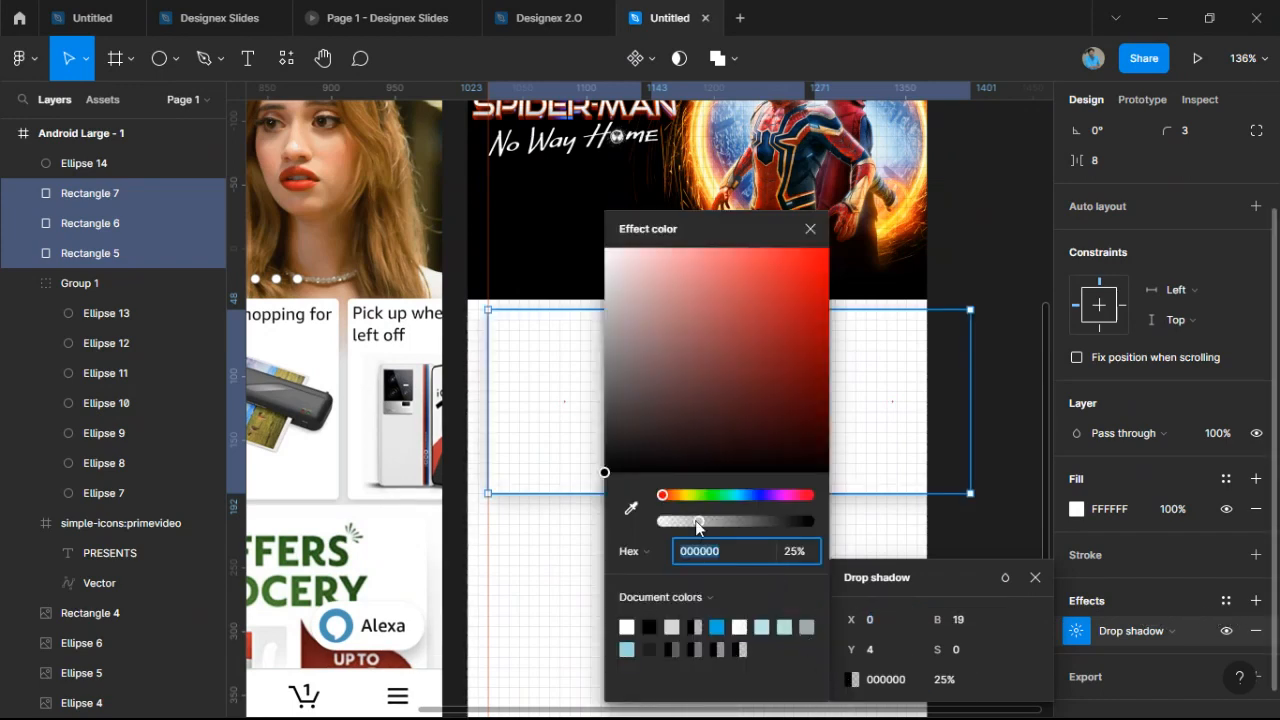
mouse_move(696, 522)
left_mouse_down()
mouse_move(680, 518)
mouse_move(691, 522)
left_mouse_up()
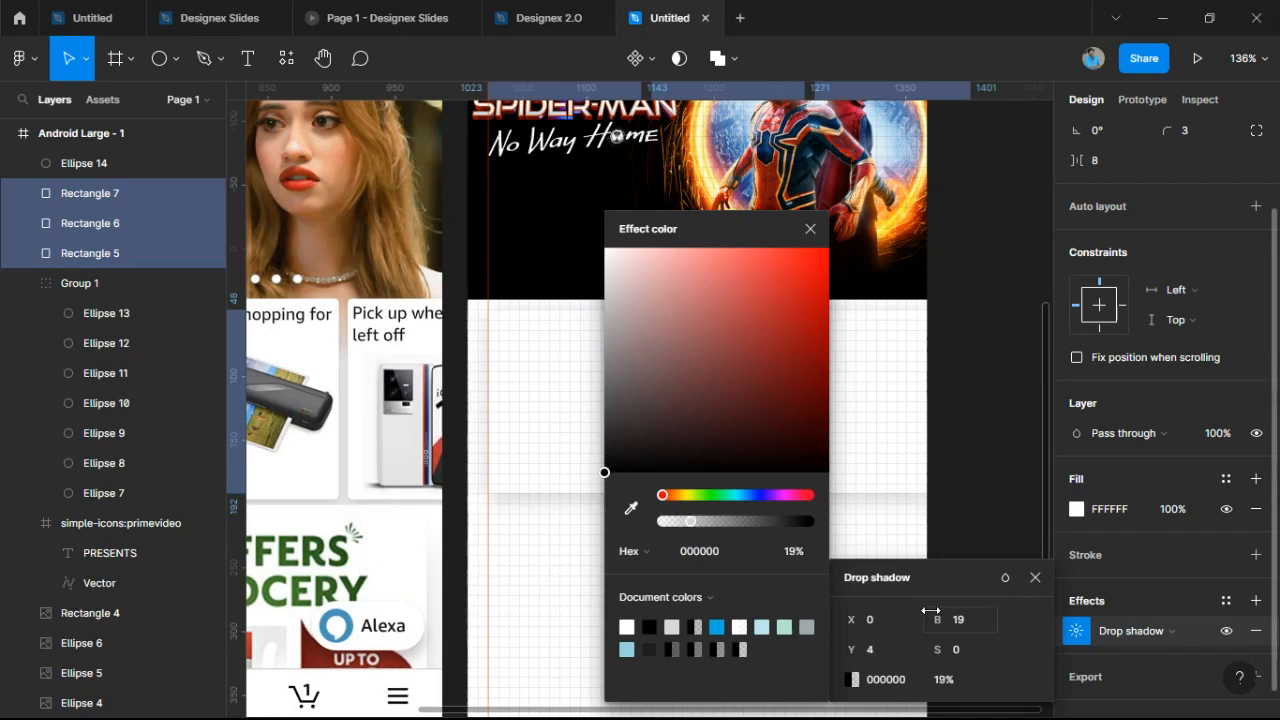
left_click_drag(850, 619, 862, 617)
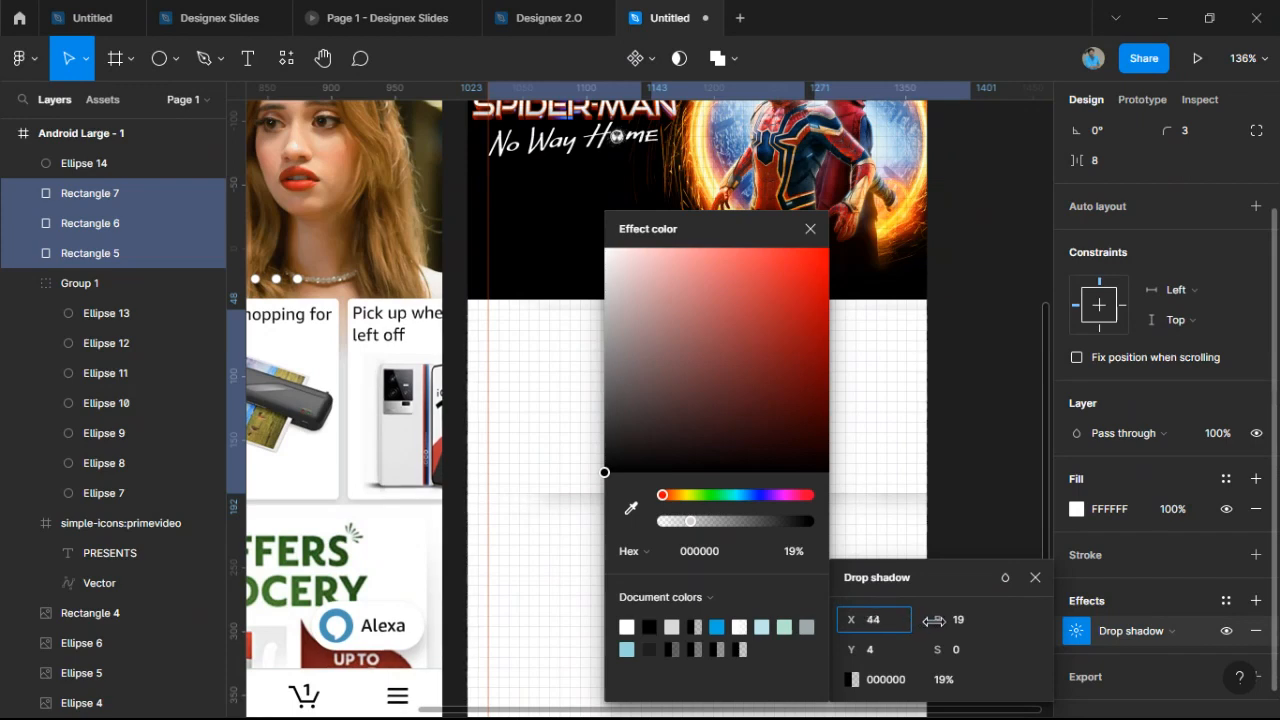
left_click_drag(853, 651, 782, 620)
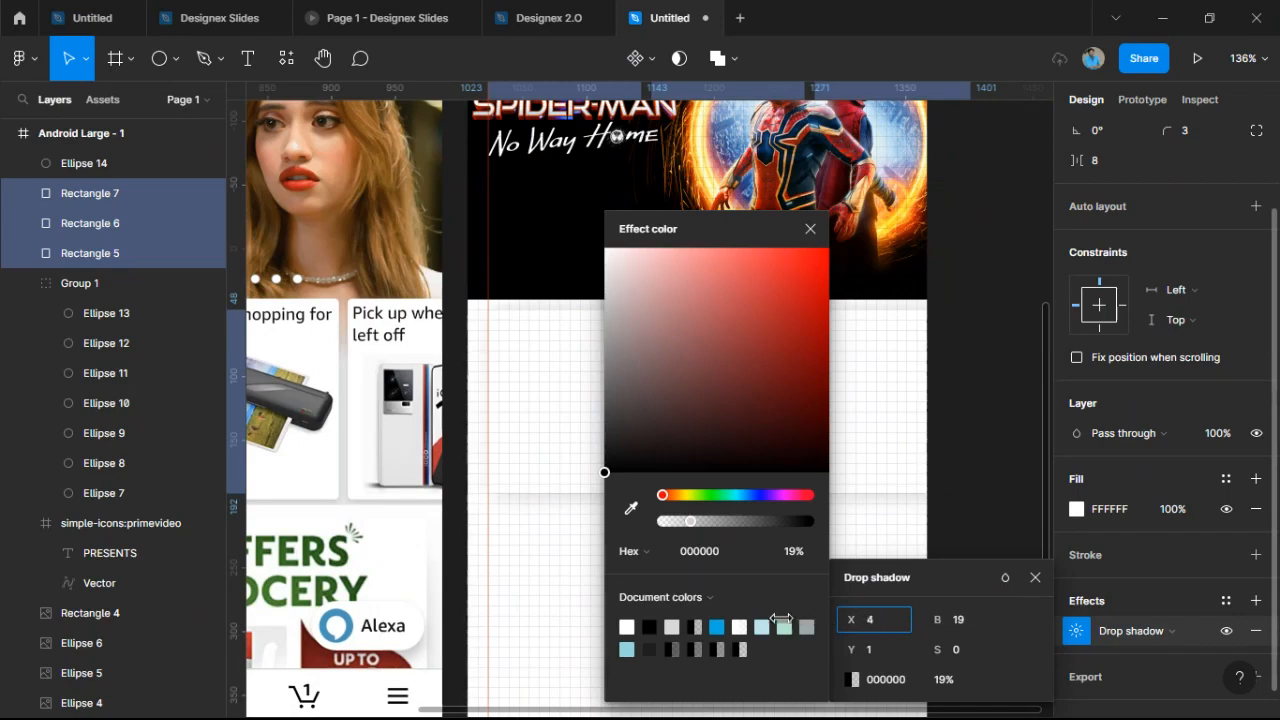
left_click(571, 557)
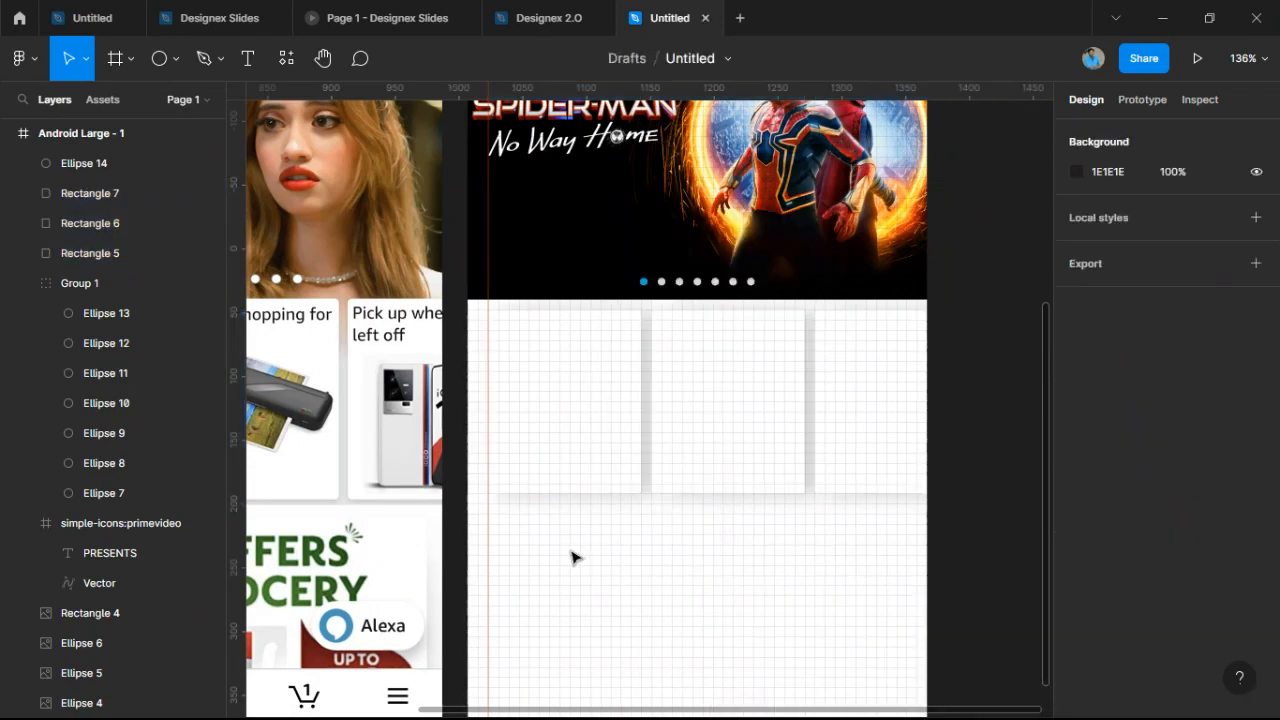
scroll(648, 534, "down", 3)
scroll(648, 534, "up", 3)
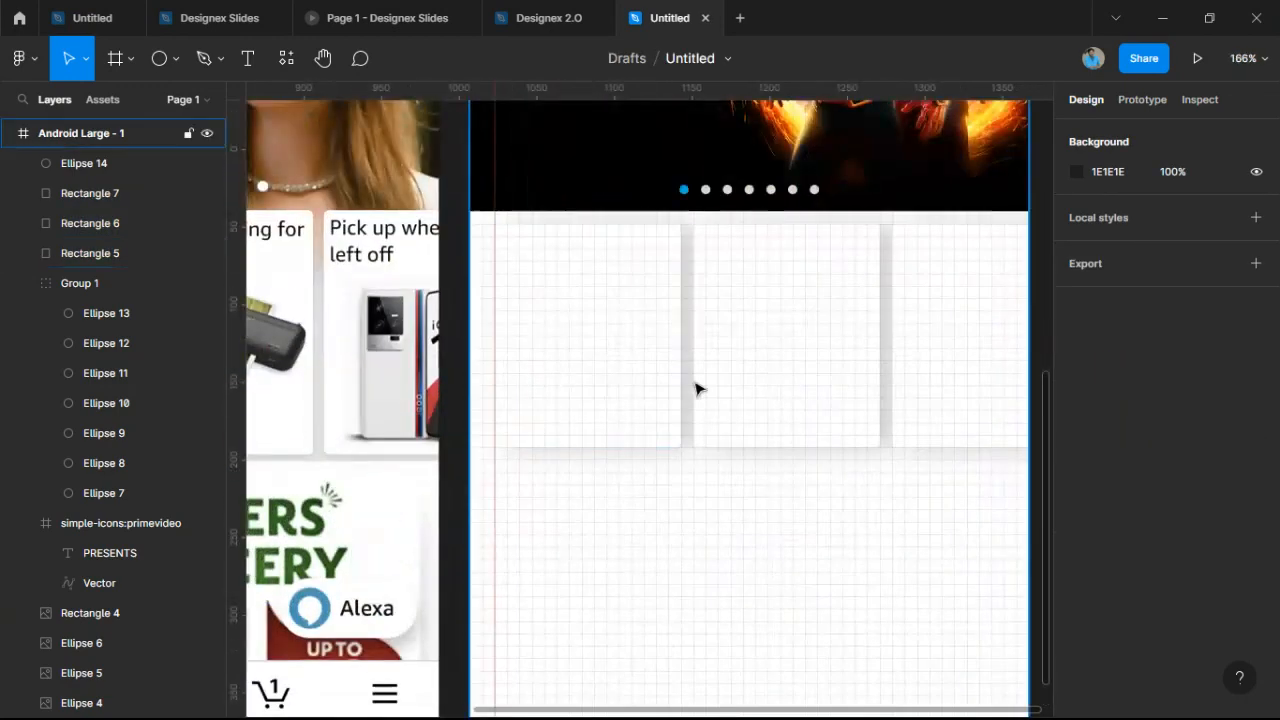
scroll(697, 389, "down", 1)
left_click_drag(919, 415, 983, 417)
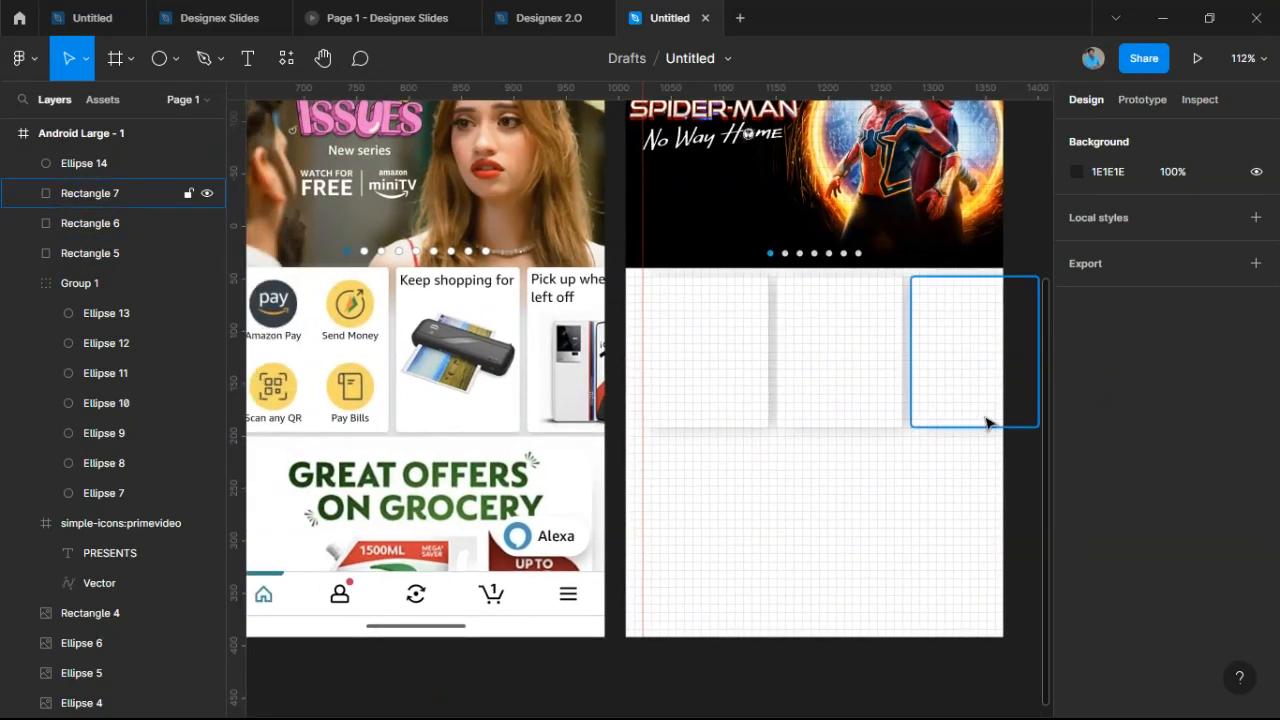
scroll(717, 465, "down", 1)
scroll(717, 465, "up", 3)
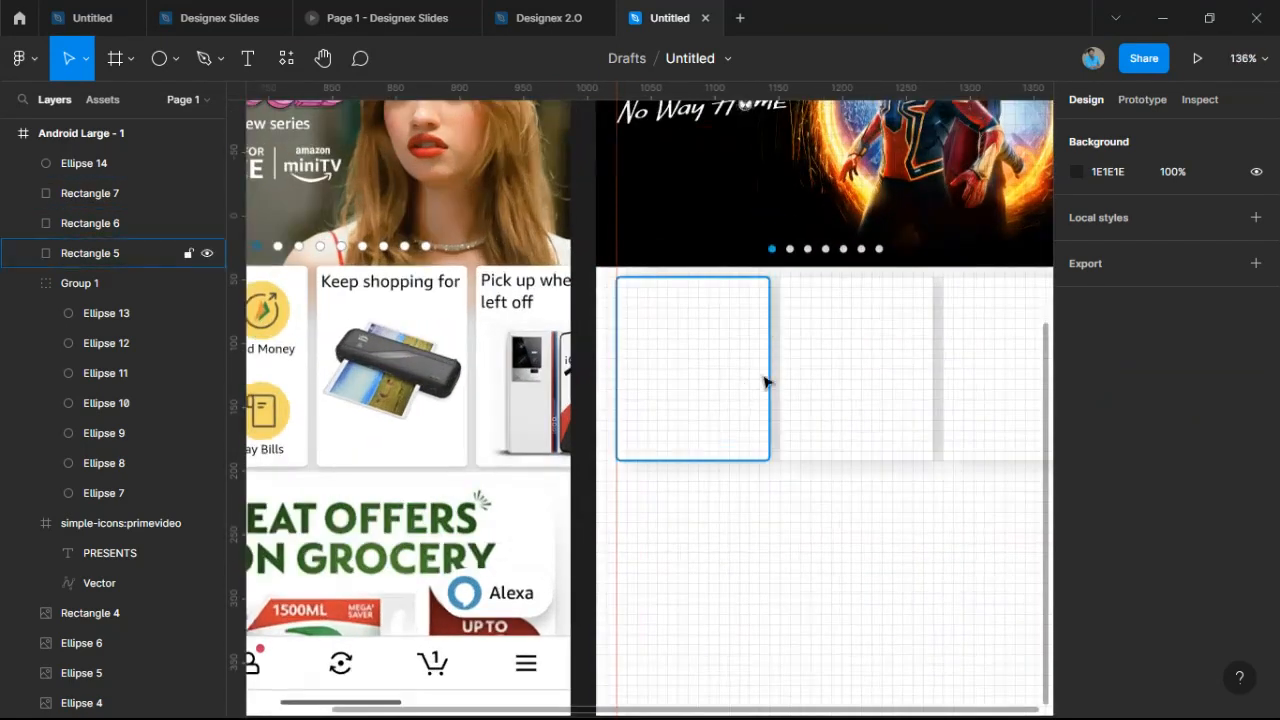
left_click_drag(699, 551, 802, 444)
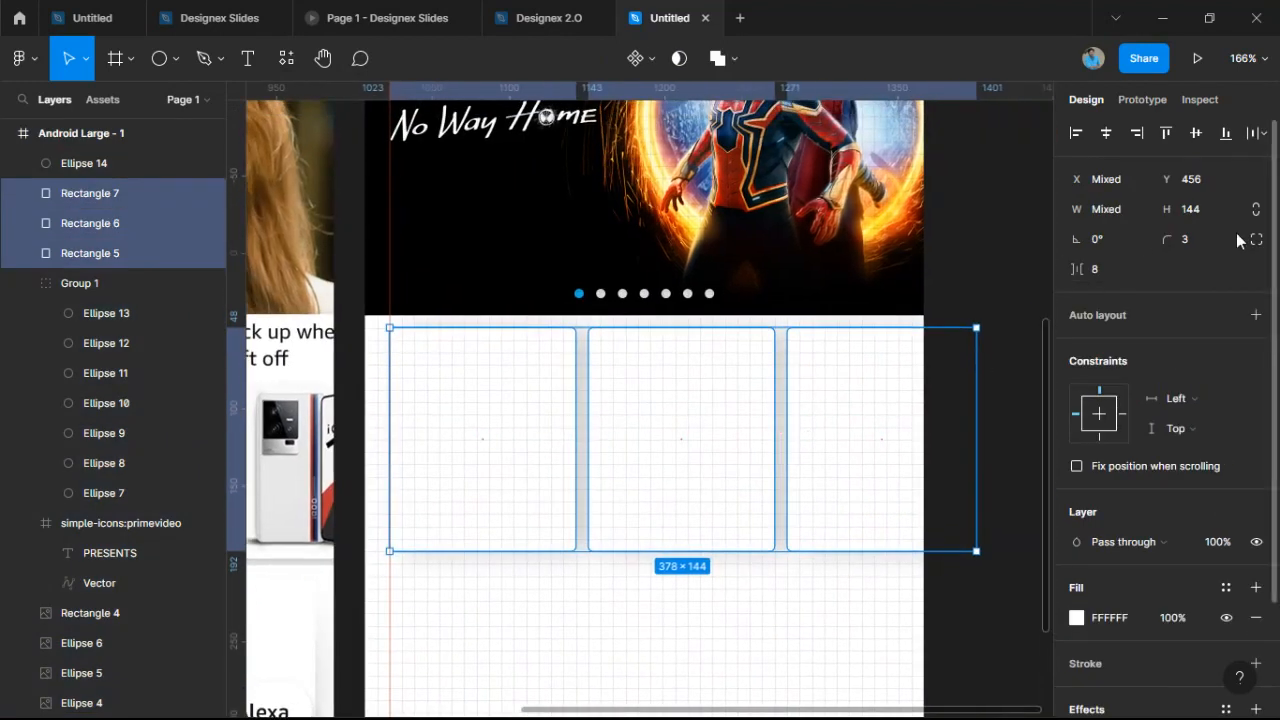
scroll(771, 349, "up", 5)
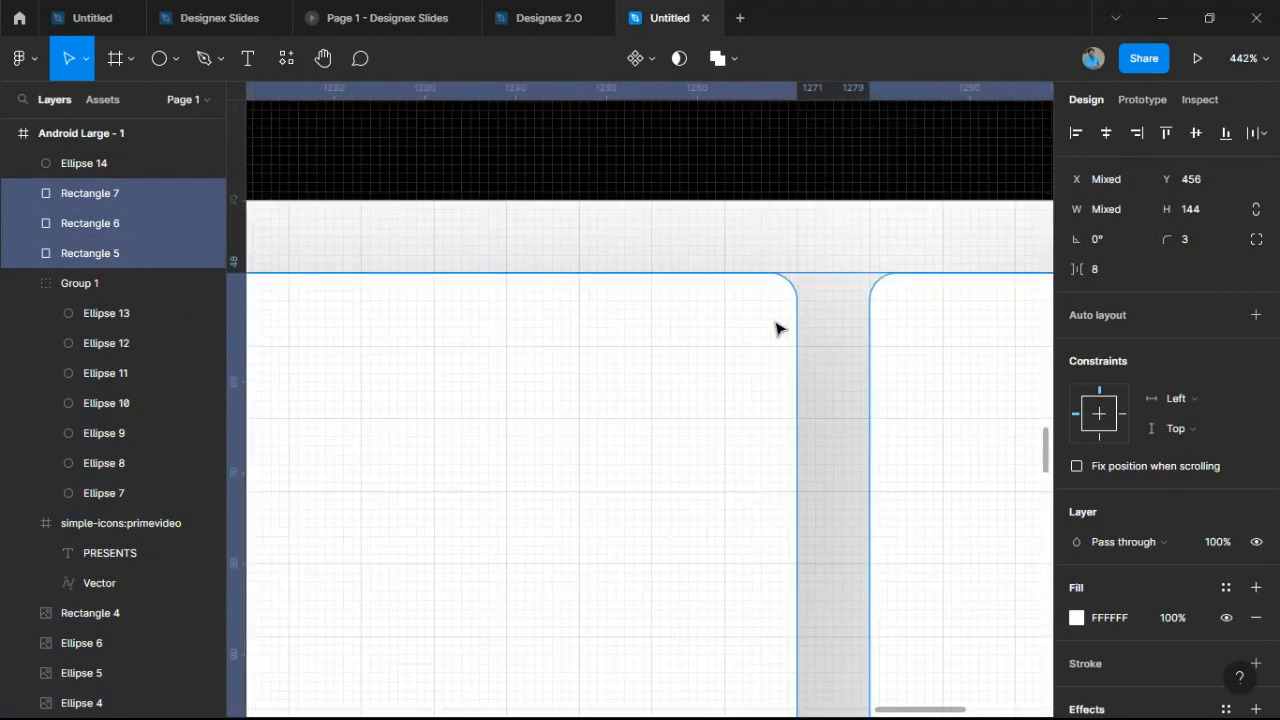
scroll(805, 245, "up", 5)
scroll(794, 254, "down", 6)
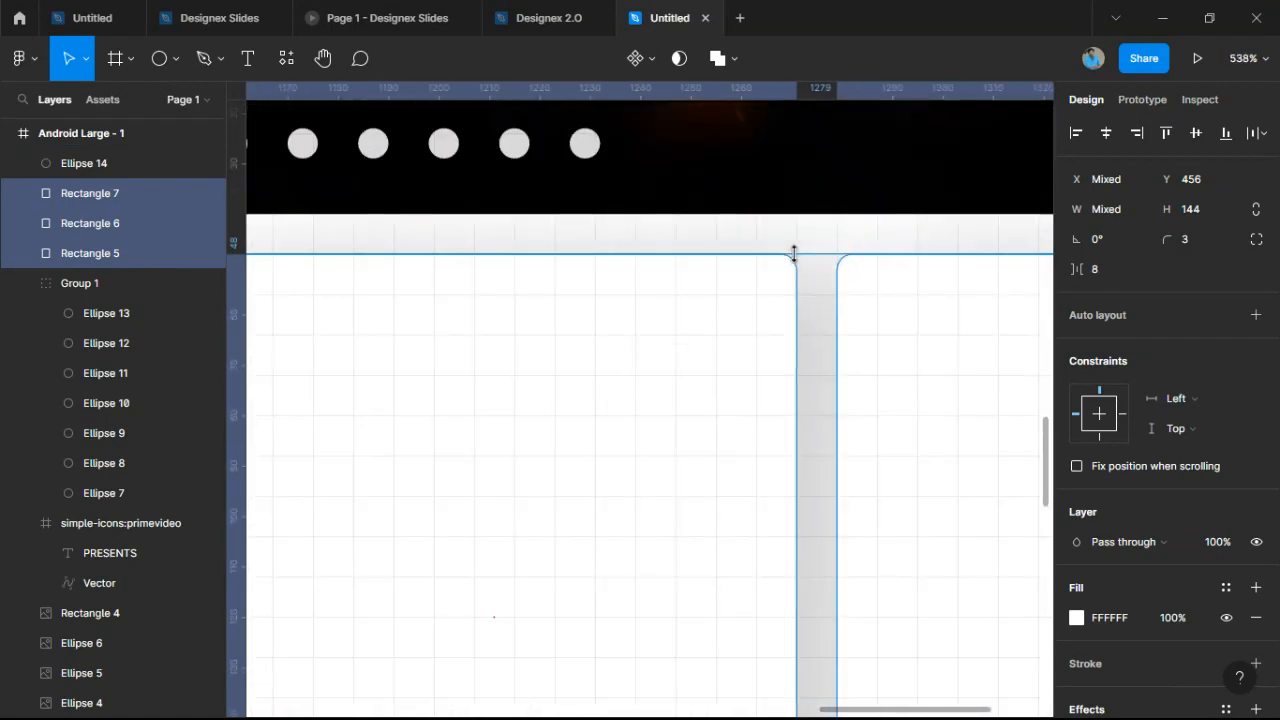
scroll(805, 280, "down", 6)
scroll(818, 360, "up", 4)
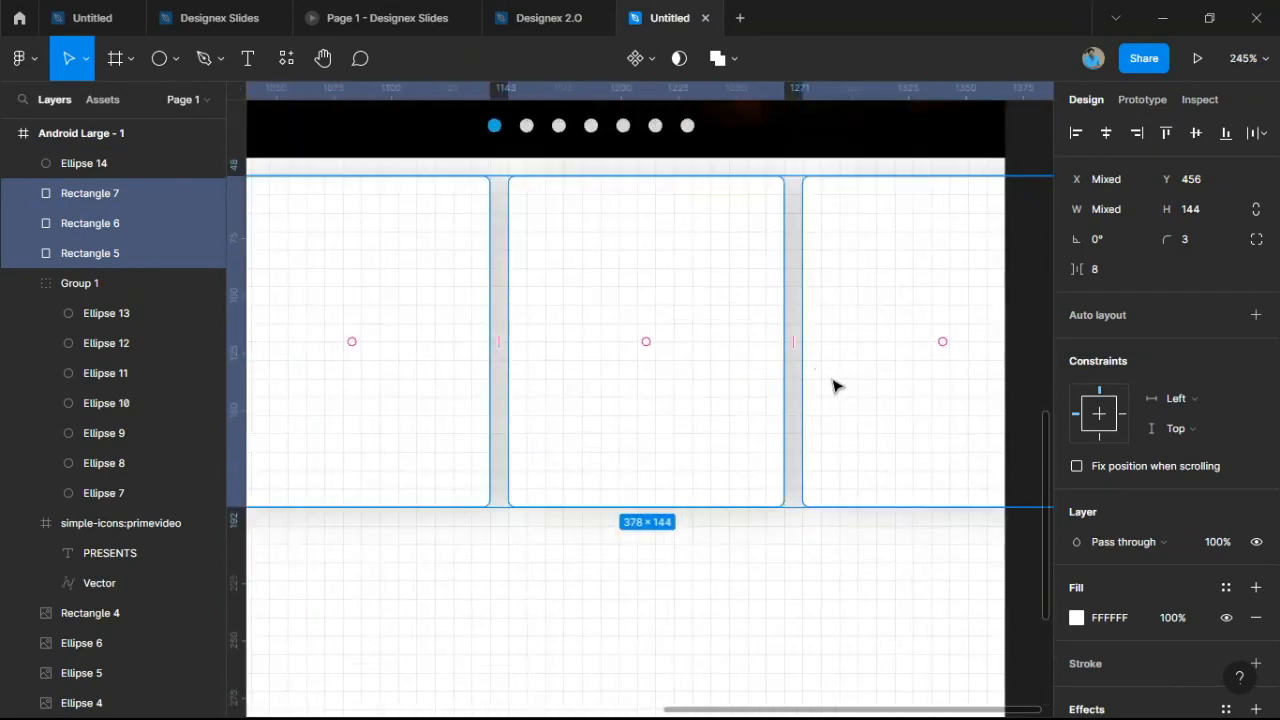
left_click(817, 609)
scroll(814, 560, "down", 4)
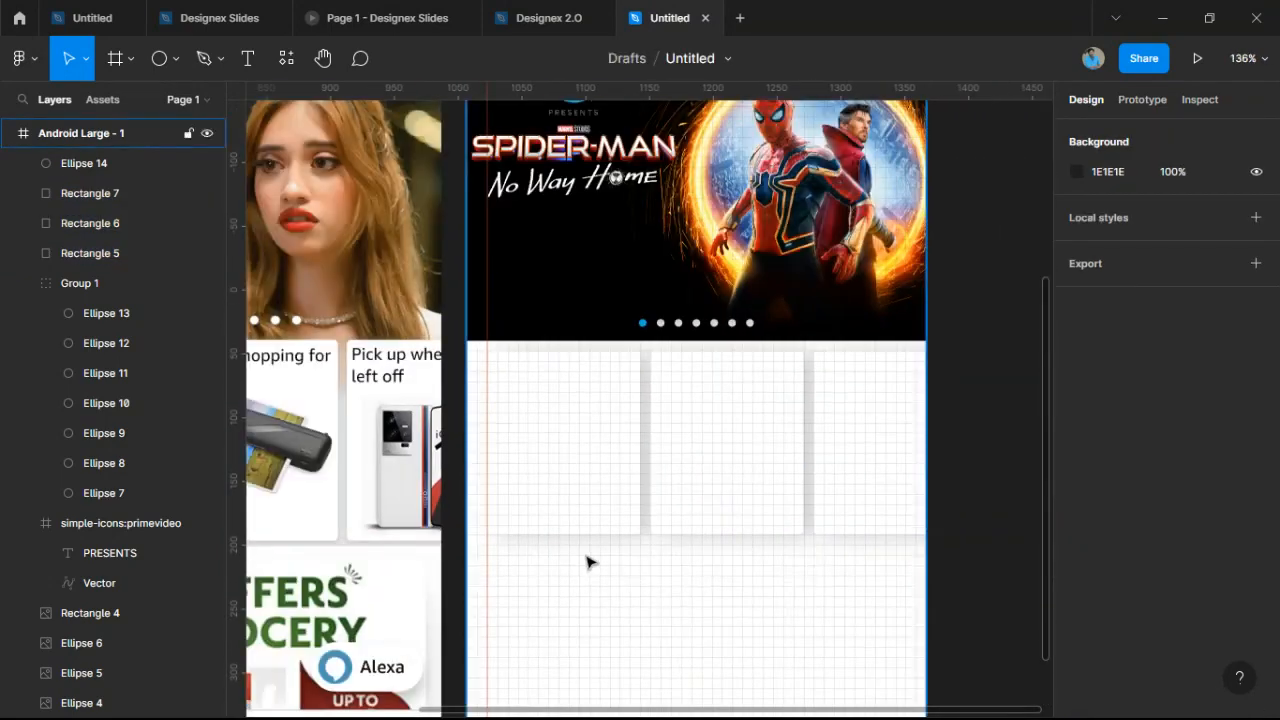
Add a 0.1-wide outline to the three card rectangles.
left_click_drag(588, 562, 817, 467)
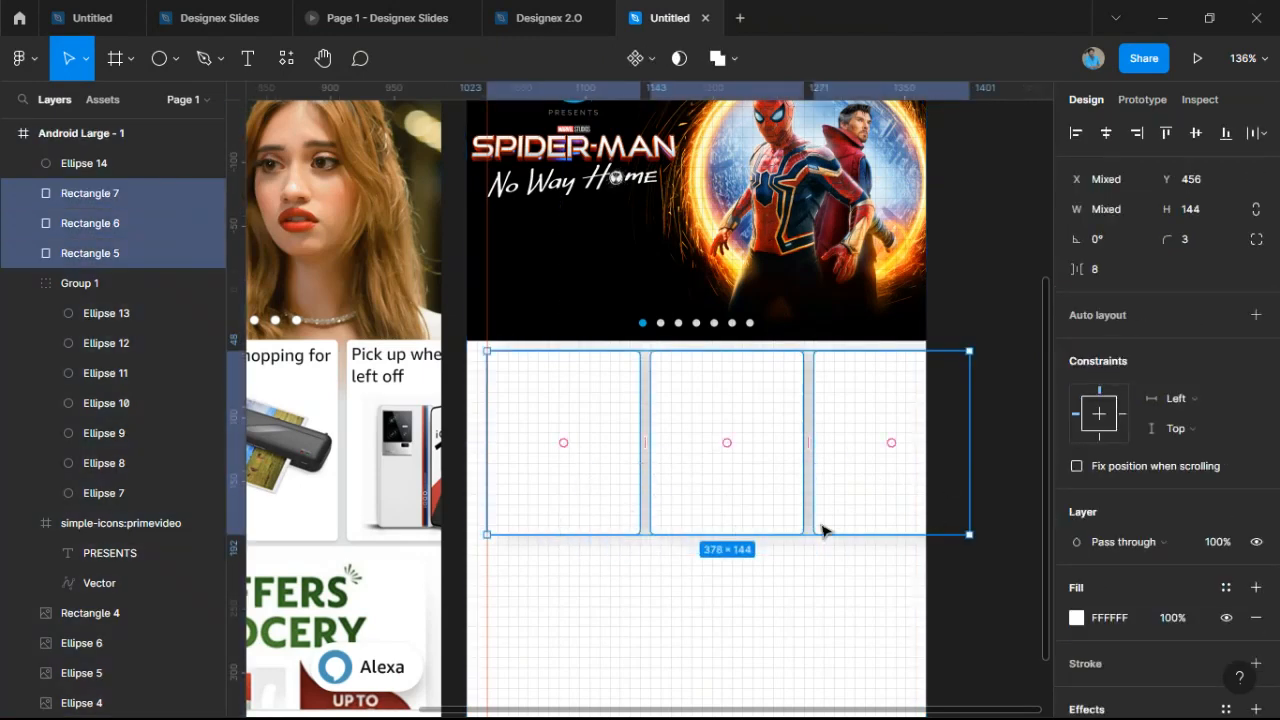
scroll(1250, 610, "down", 2)
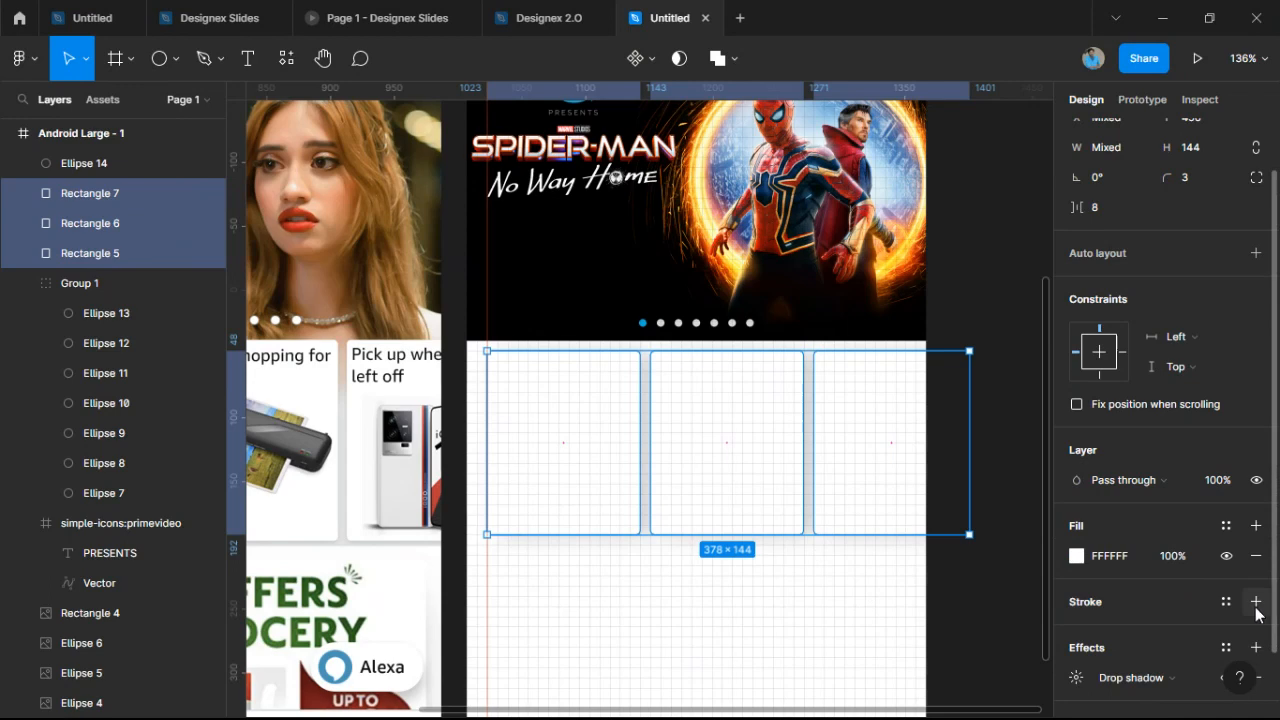
left_click(1256, 601)
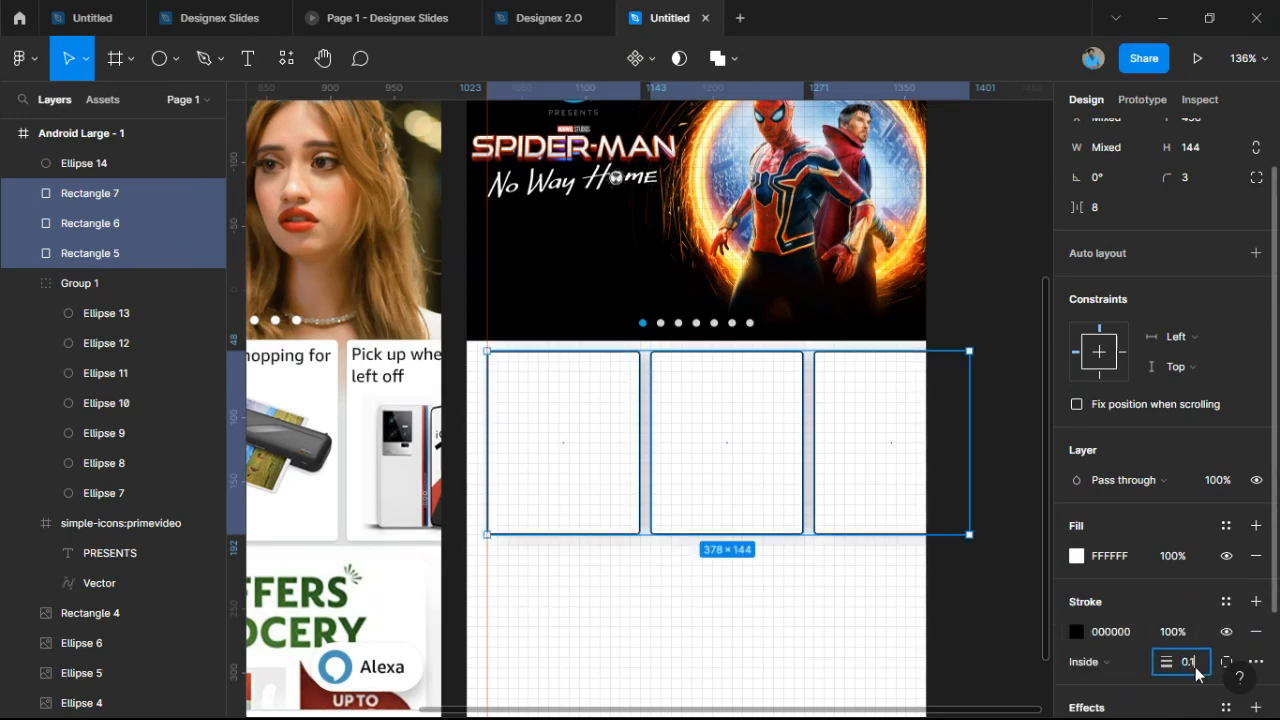
key("Return")
left_click(563, 634)
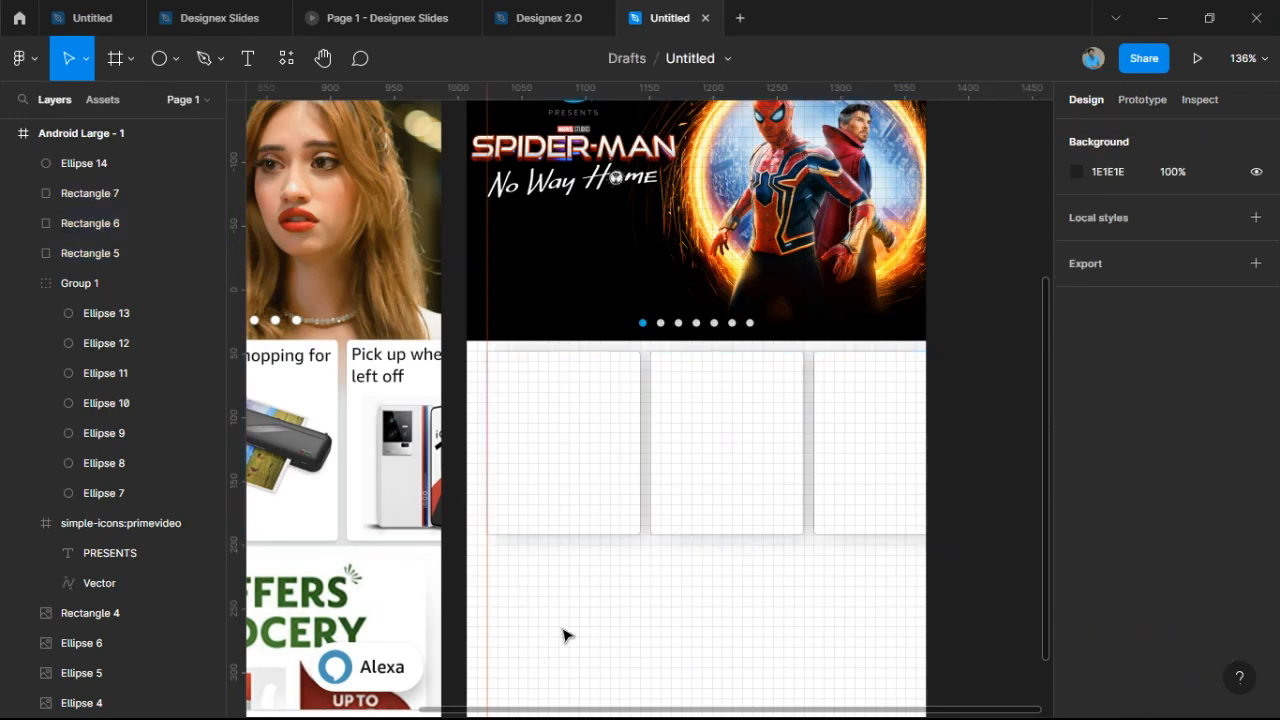
Try a blue colour for the three cards' outlines.
mouse_move(591, 597)
left_mouse_down()
mouse_move(720, 491)
mouse_move(828, 452)
left_mouse_up()
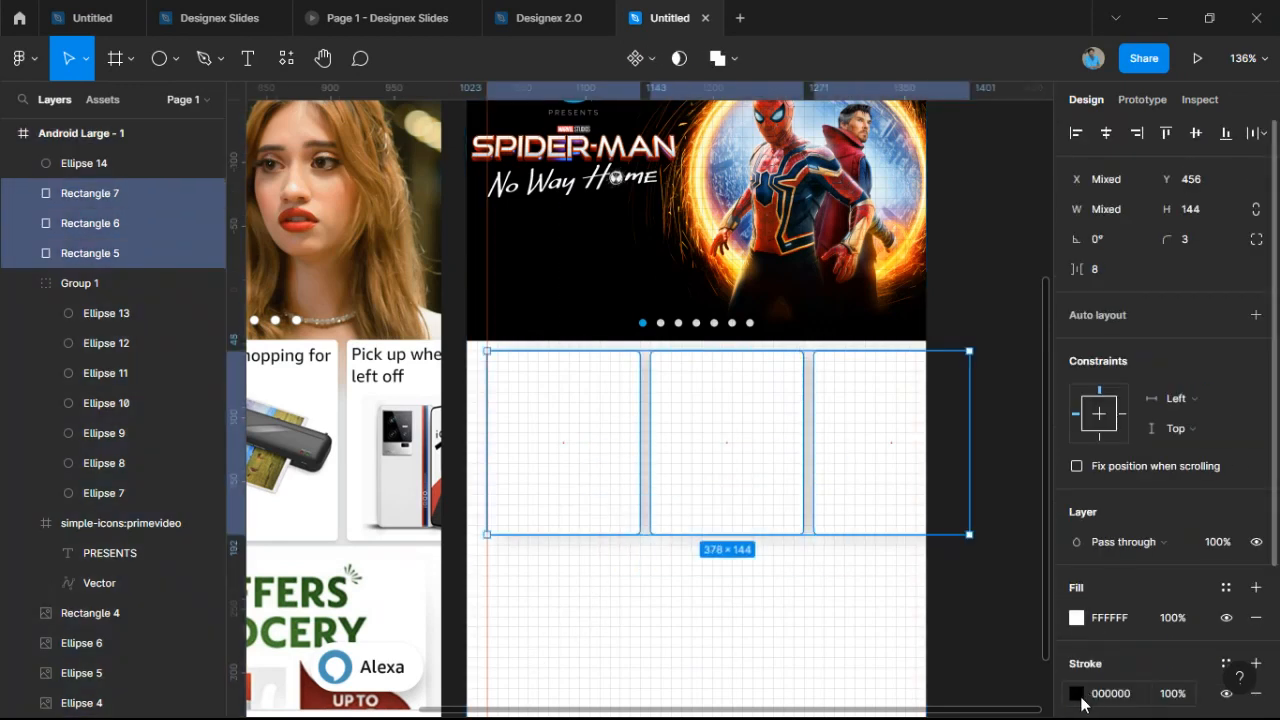
left_click(1077, 693)
left_click(942, 626)
left_click(708, 618)
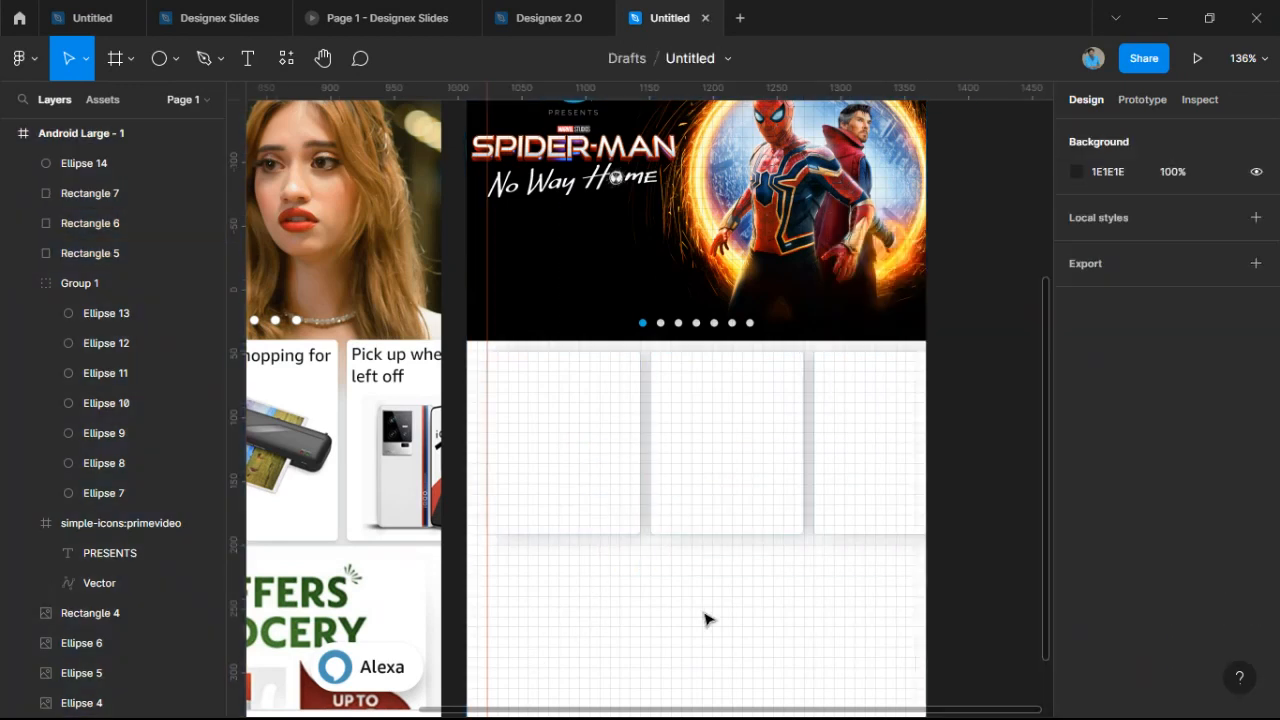
scroll(642, 480, "up", 3)
scroll(642, 485, "up", 5)
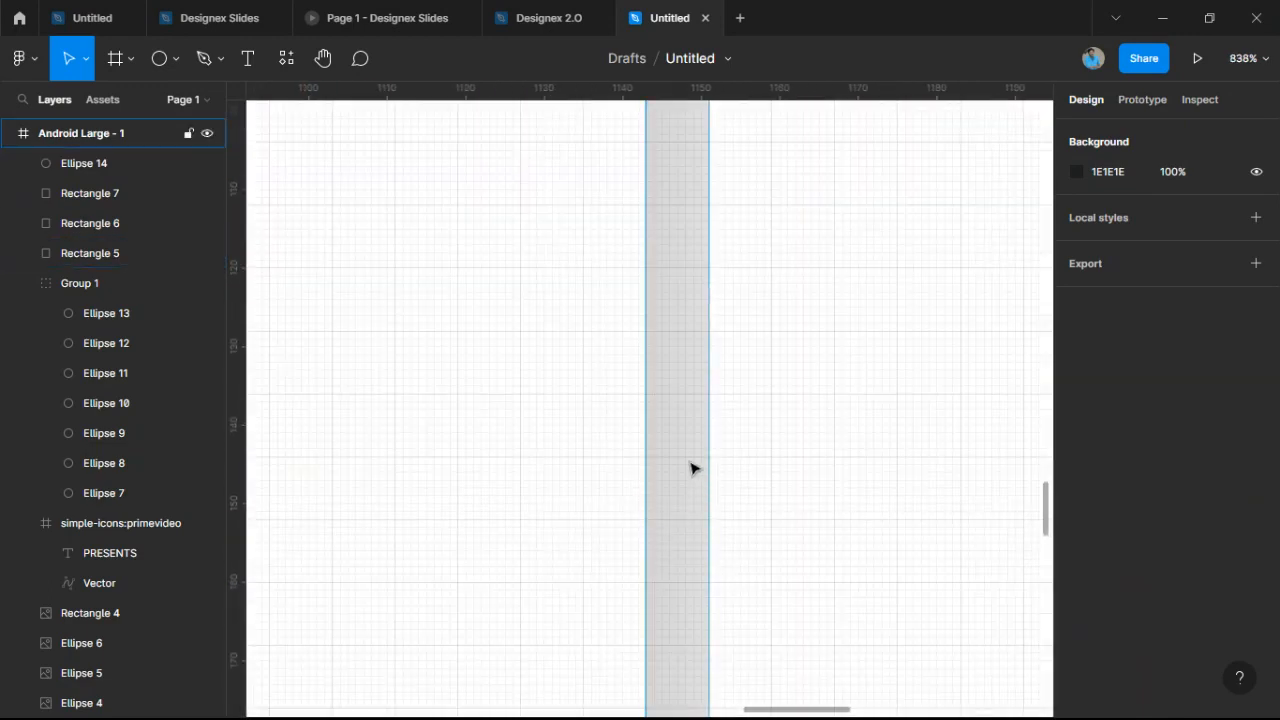
scroll(691, 466, "up", 4)
scroll(691, 466, "up", 2)
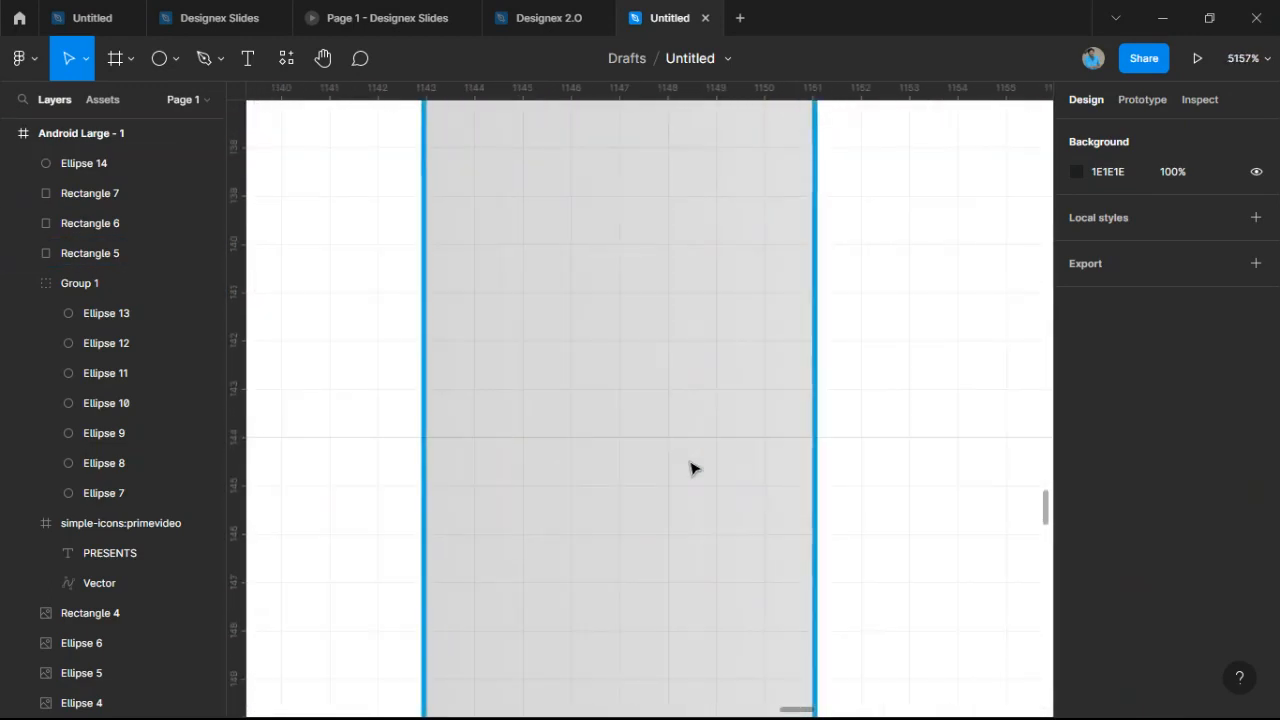
scroll(691, 466, "down", 6)
scroll(682, 538, "down", 5)
scroll(686, 534, "up", 4)
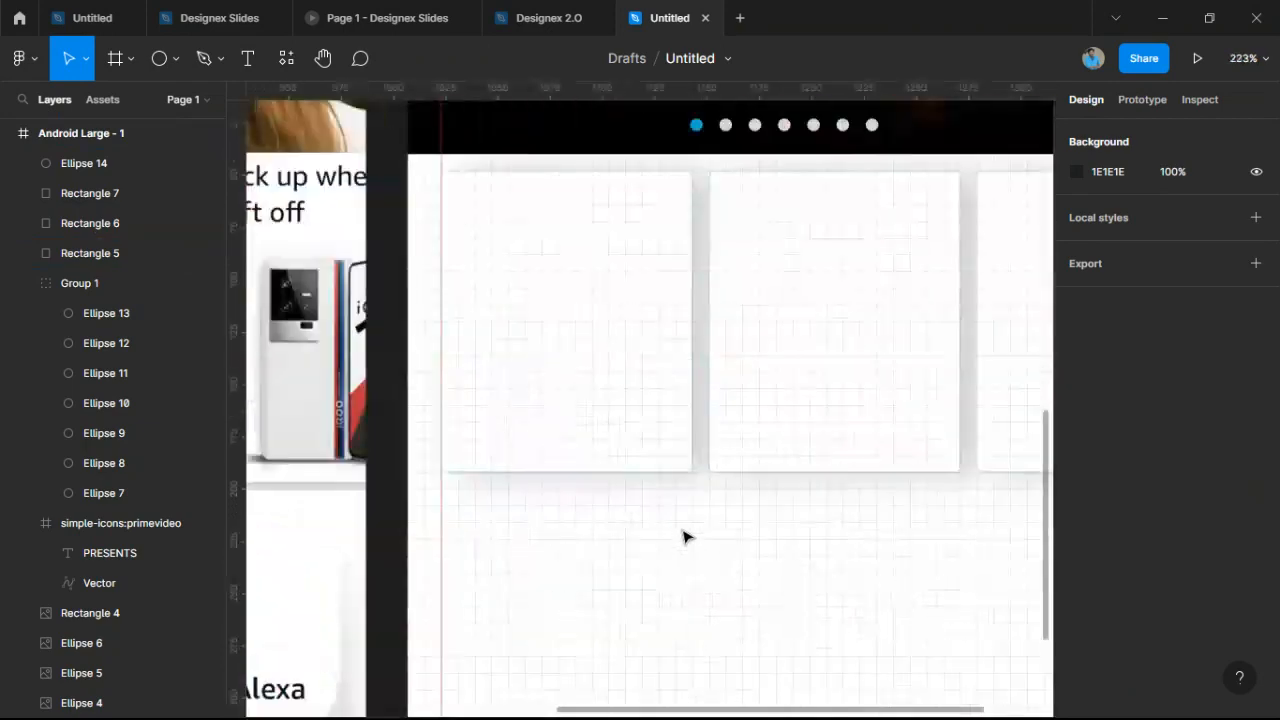
scroll(684, 534, "down", 6)
scroll(660, 545, "up", 4)
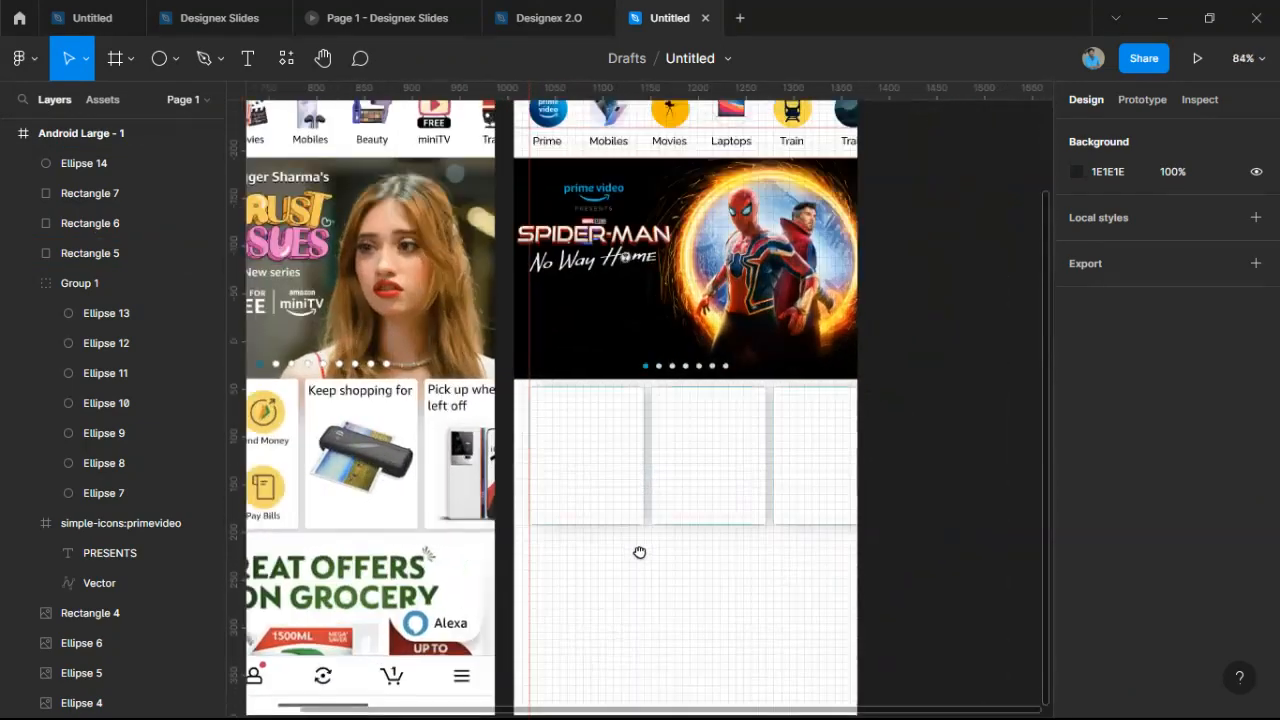
Change the card outline colour to dark grey 171818 at 37% opacity.
left_click_drag(595, 558, 856, 474)
scroll(900, 560, "down", 1)
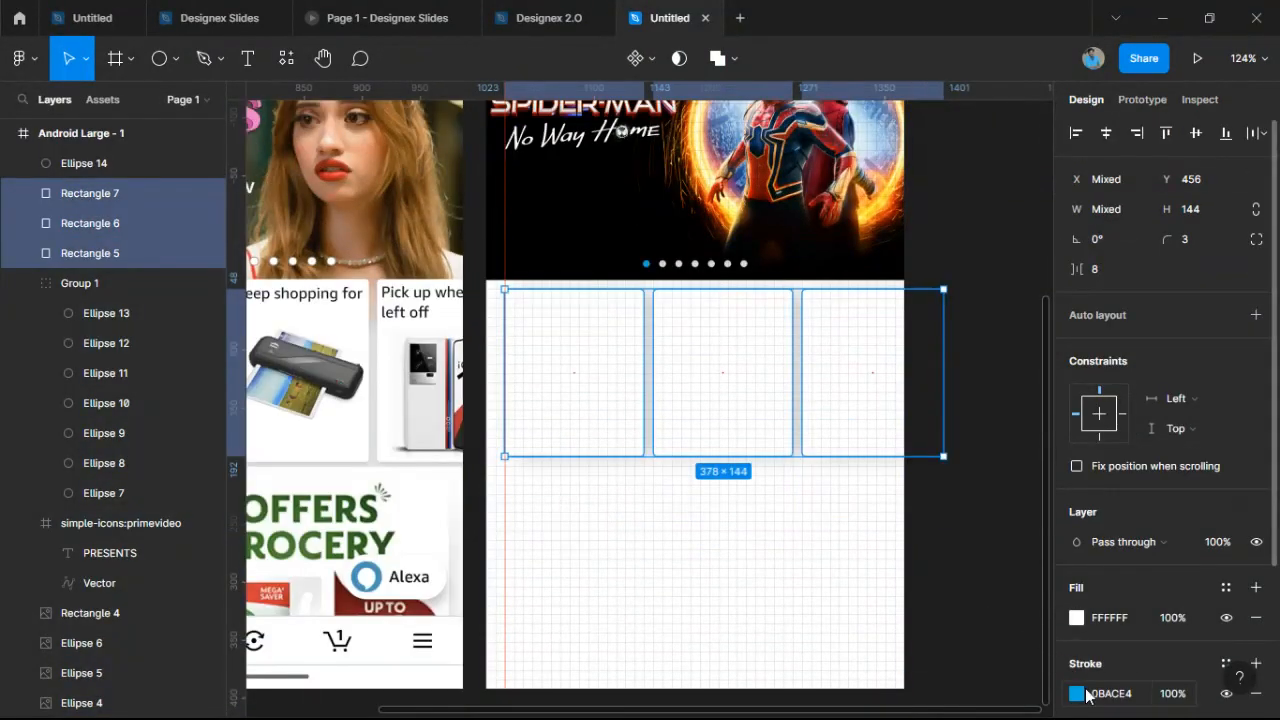
left_click(1077, 694)
mouse_move(996, 315)
left_mouse_down()
mouse_move(925, 425)
mouse_move(845, 415)
left_mouse_up()
left_click_drag(832, 449, 840, 457)
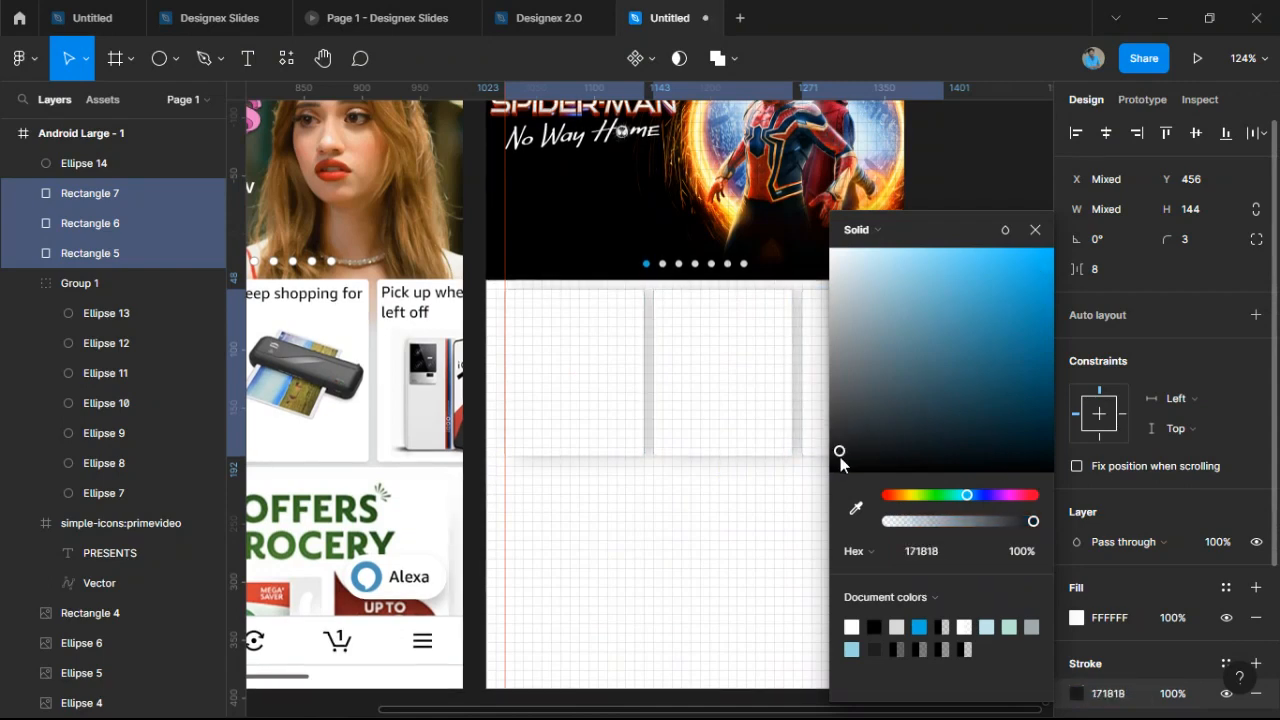
left_click_drag(994, 521, 942, 523)
left_click(771, 580)
scroll(767, 570, "down", 5)
scroll(762, 560, "up", 5)
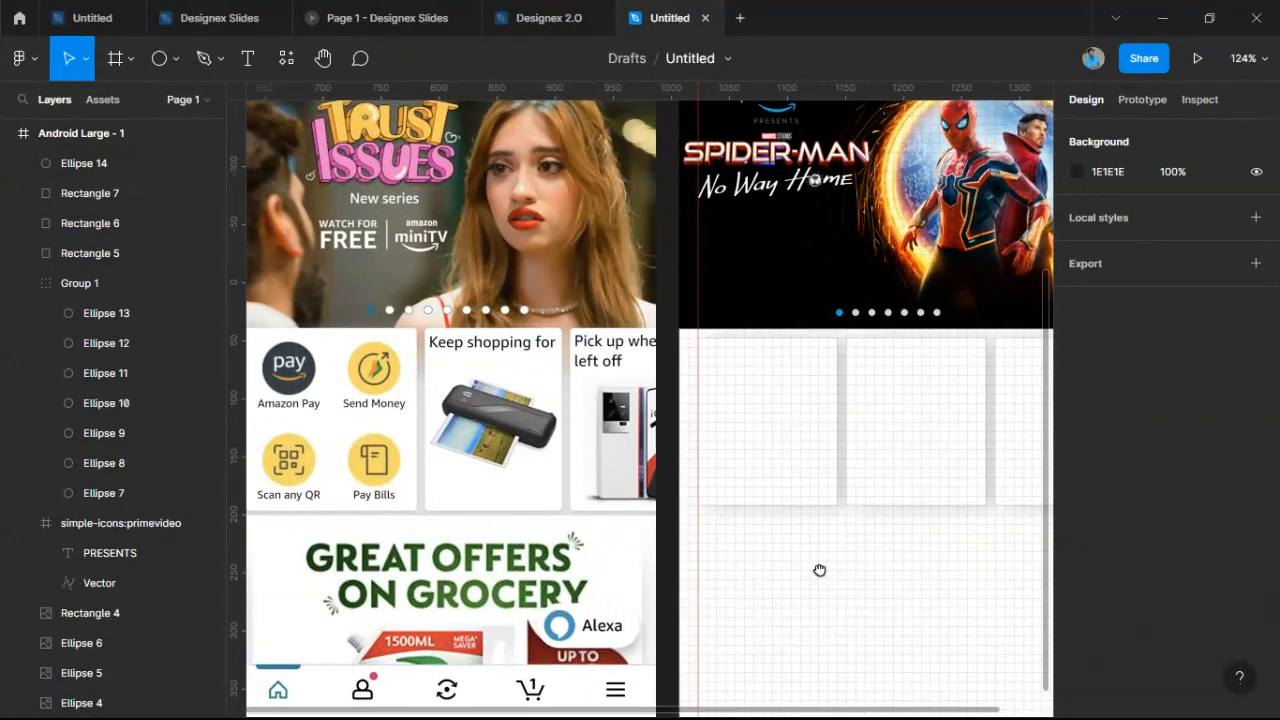
Duplicate the white circle and fill both circles light grey B7B7B7.
left_click(737, 394)
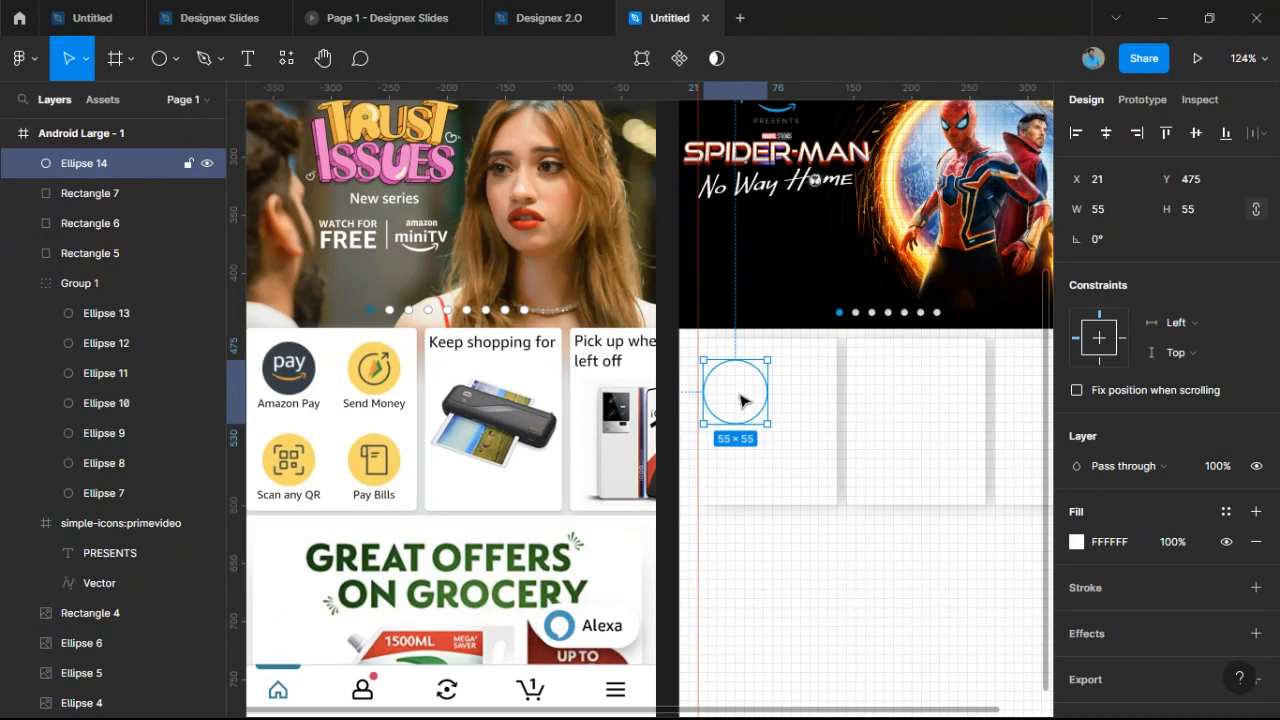
scroll(740, 400, "up", 3)
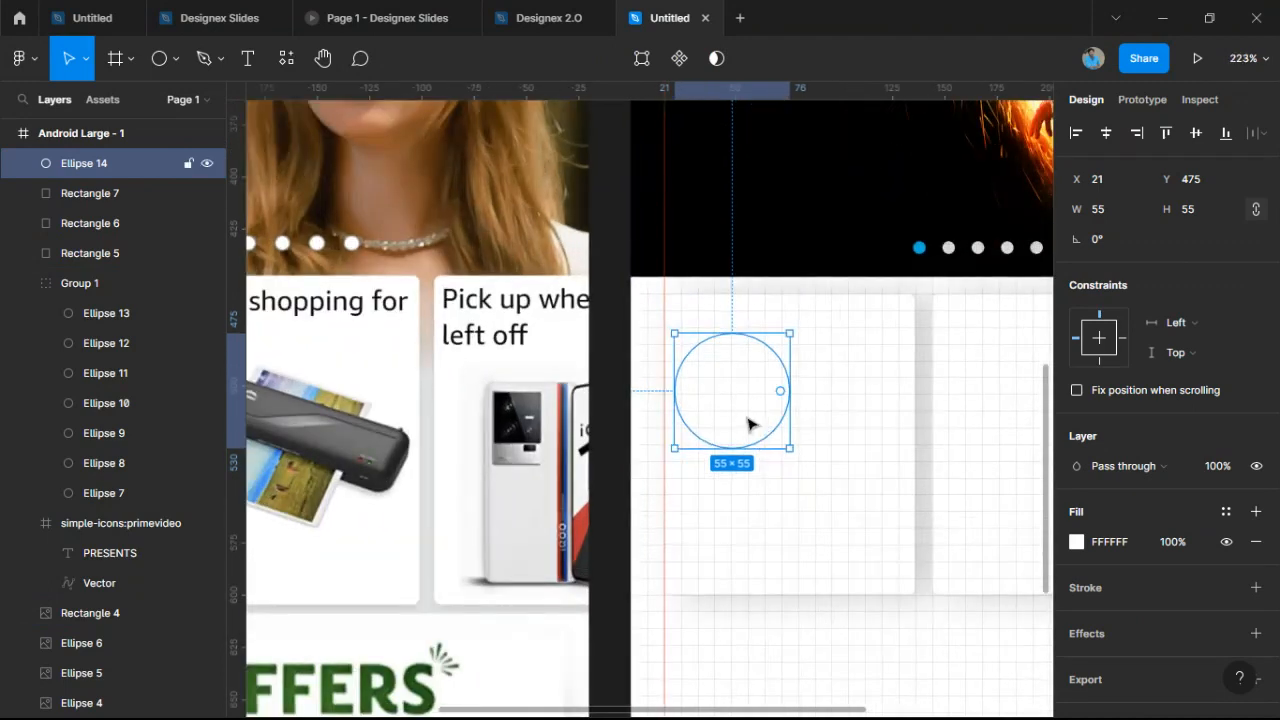
left_click_drag(750, 424, 866, 409)
key("ctrl+d")
left_click(1076, 542)
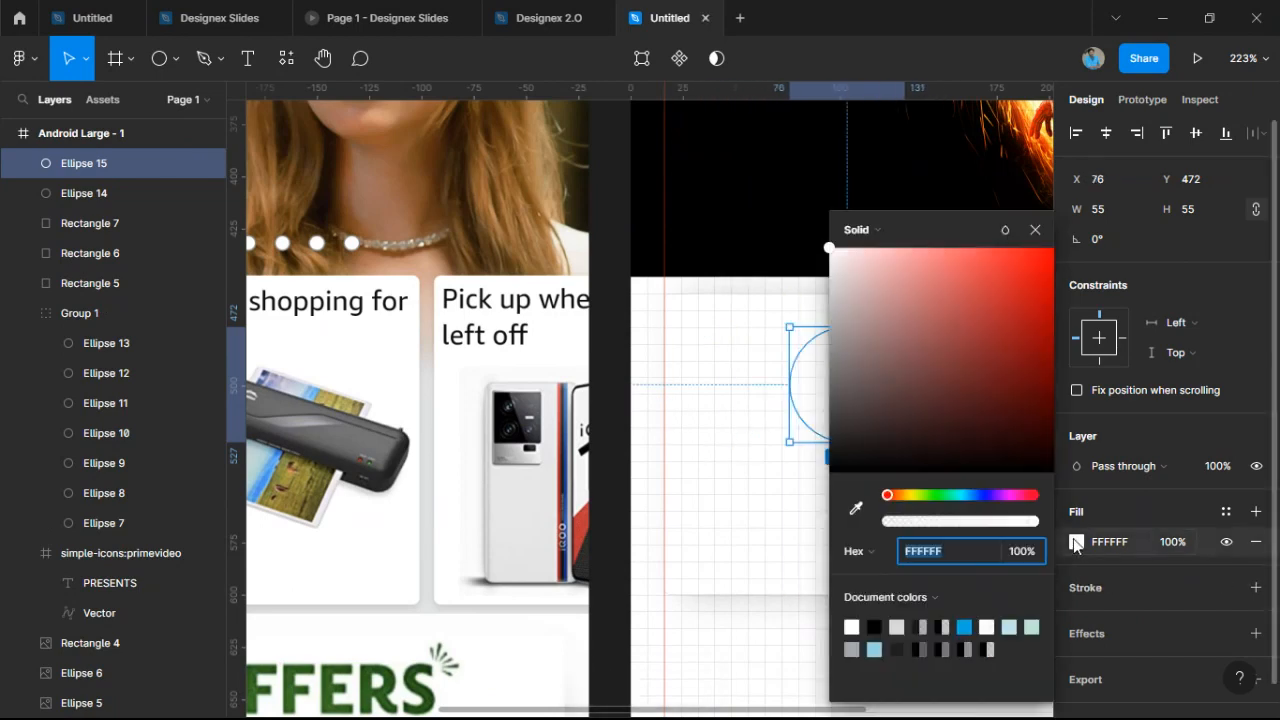
left_click_drag(966, 291, 816, 310)
left_click(752, 382)
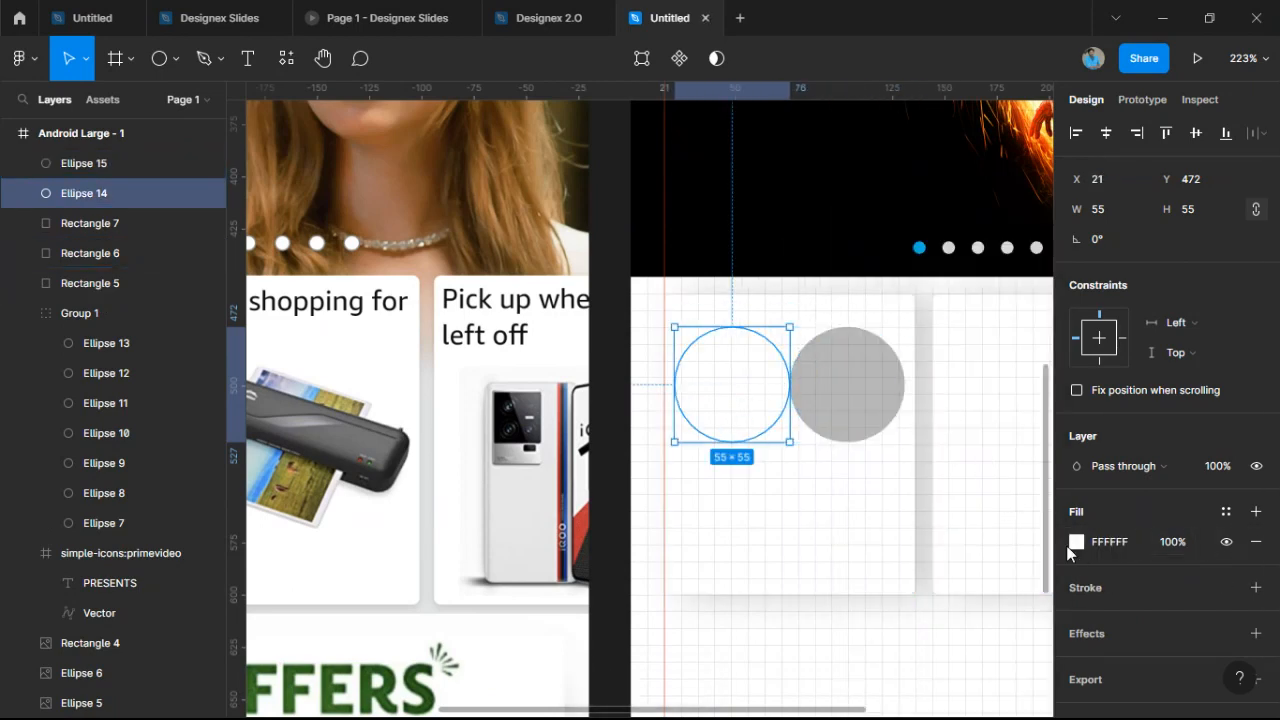
left_click(1076, 542)
left_click(922, 647)
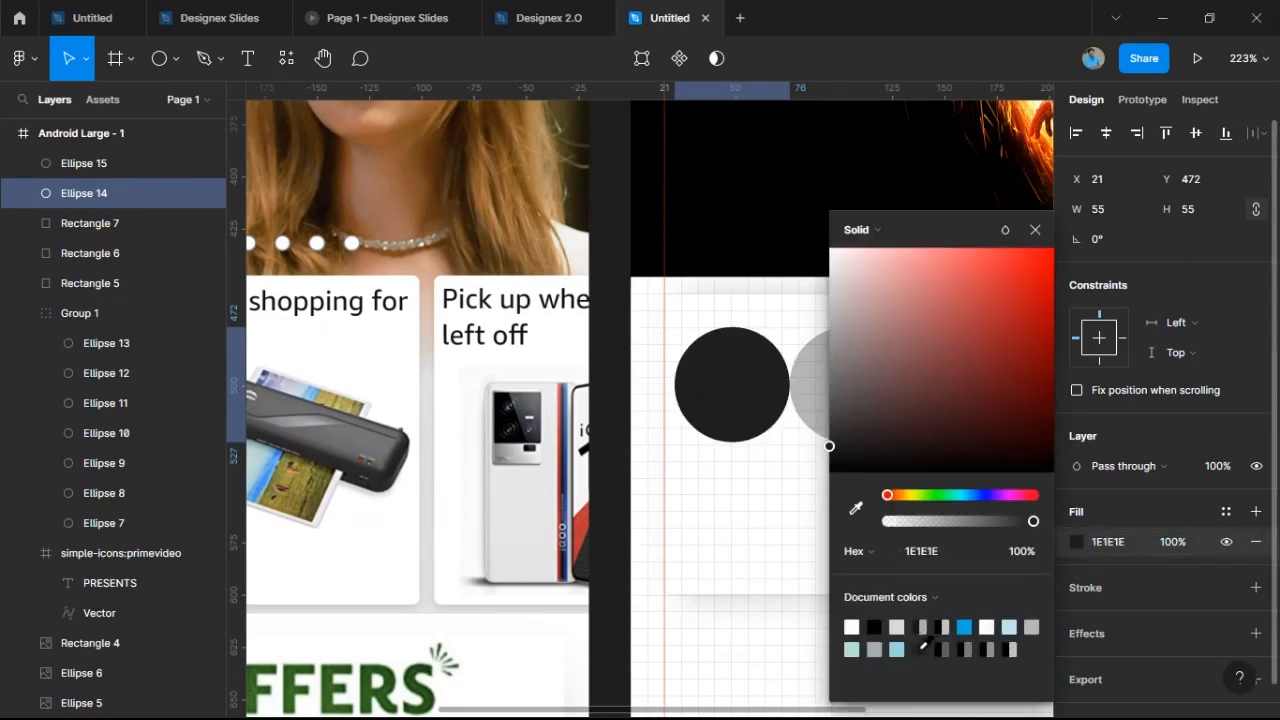
left_click(1031, 627)
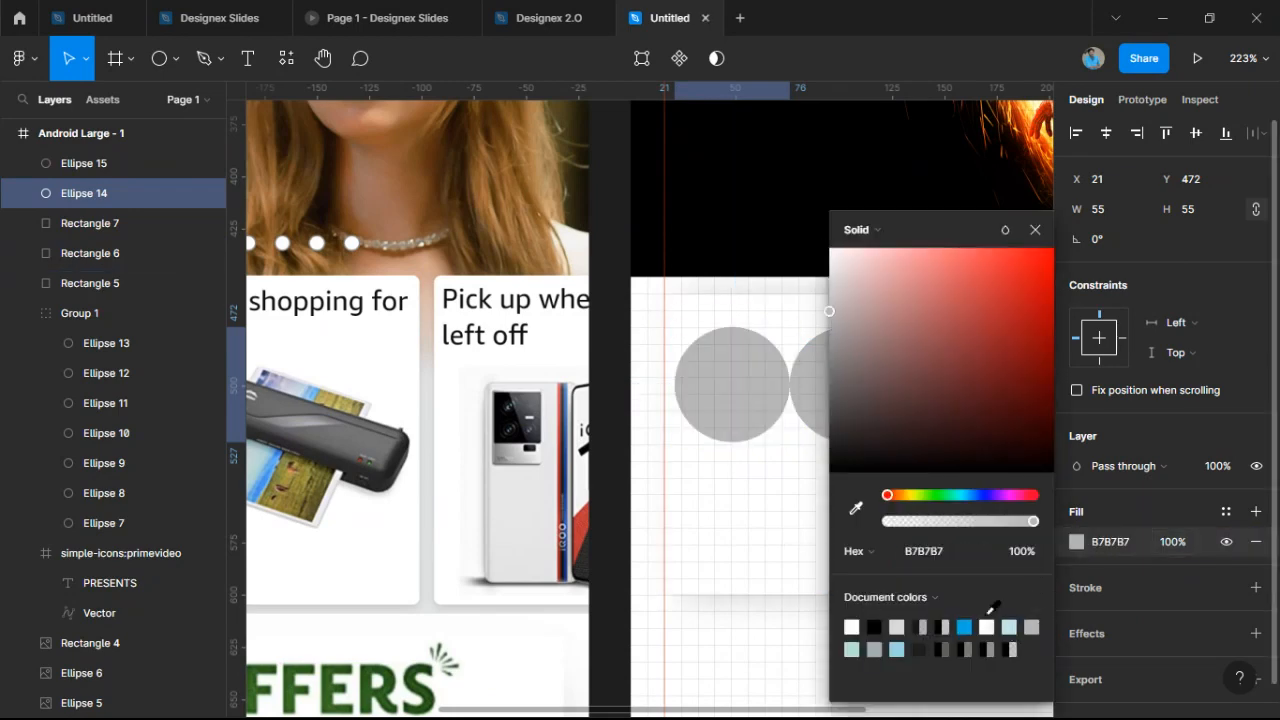
left_click(800, 543)
Duplicate the grey circle twice, placing copies to form a 2×2 grid of 55×55 circles.
left_click(737, 391)
key("ctrl+d")
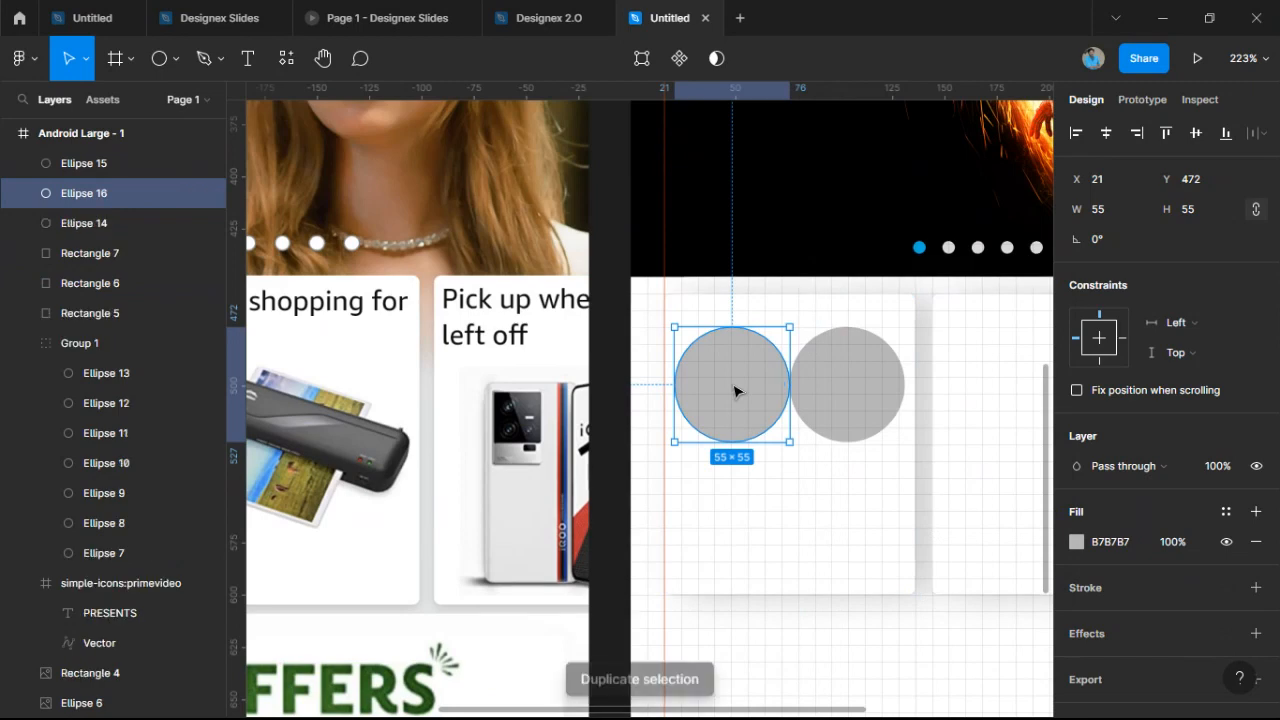
left_click_drag(735, 390, 737, 530)
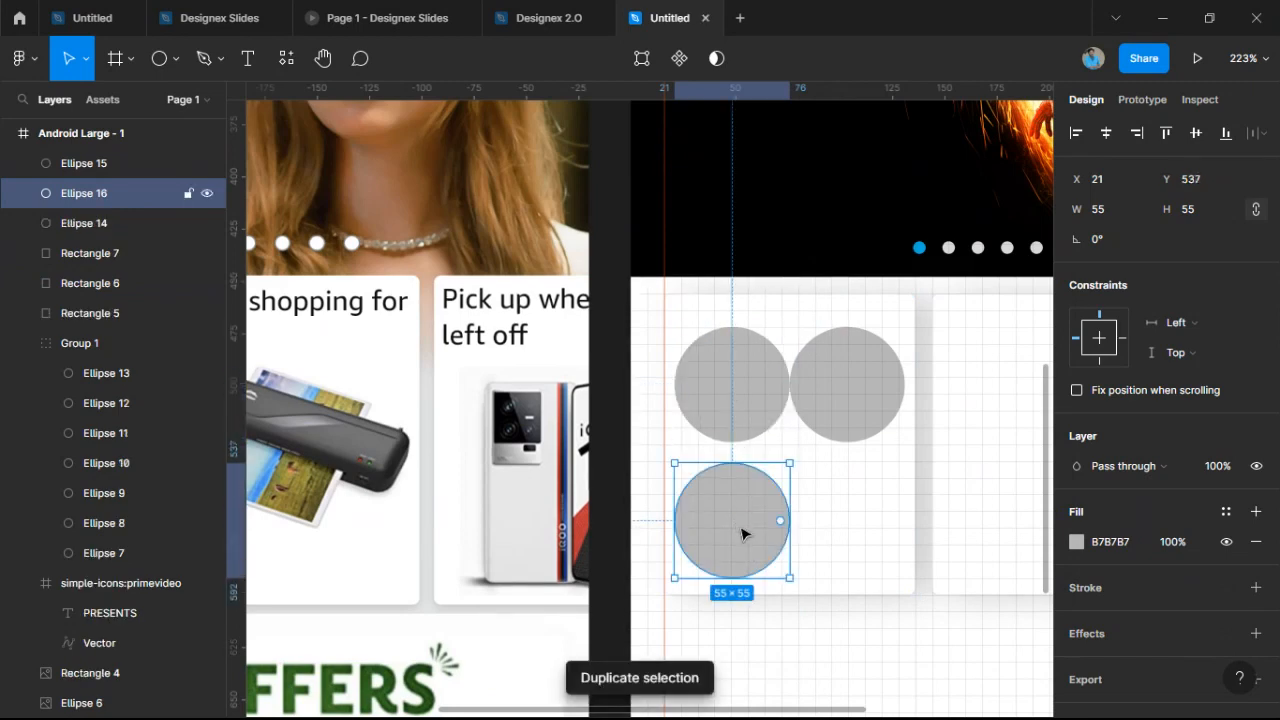
key("ctrl+d")
scroll(741, 534, "down", 1)
left_click_drag(758, 610, 857, 491)
left_click_drag(689, 295, 752, 372)
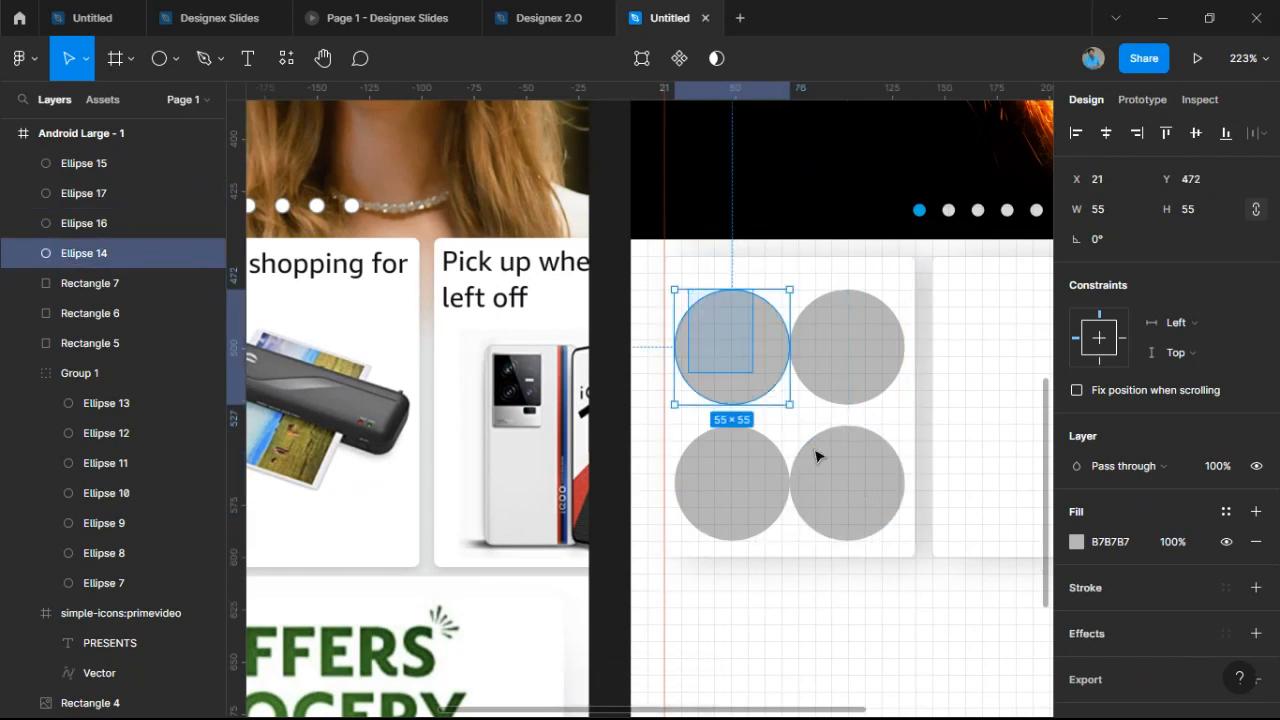
left_click_drag(815, 457, 871, 520)
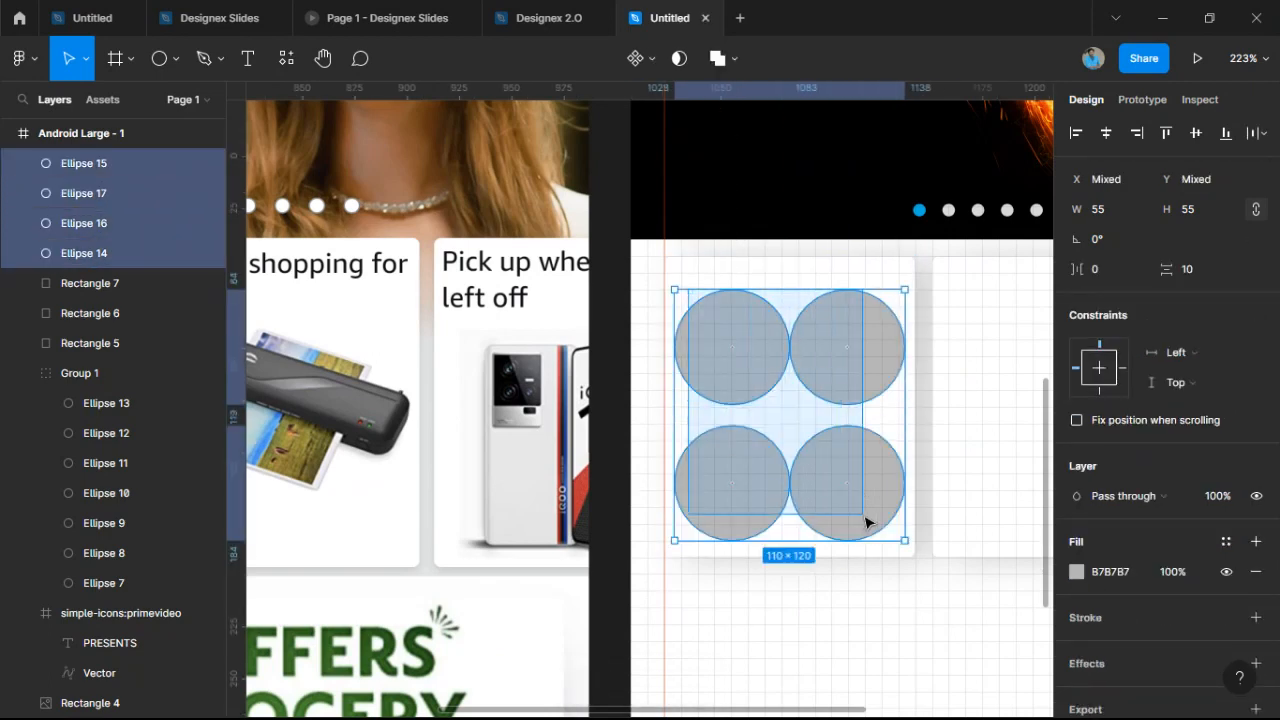
Scale the four circles down proportionally and nudge the top two slightly apart.
left_click(815, 466)
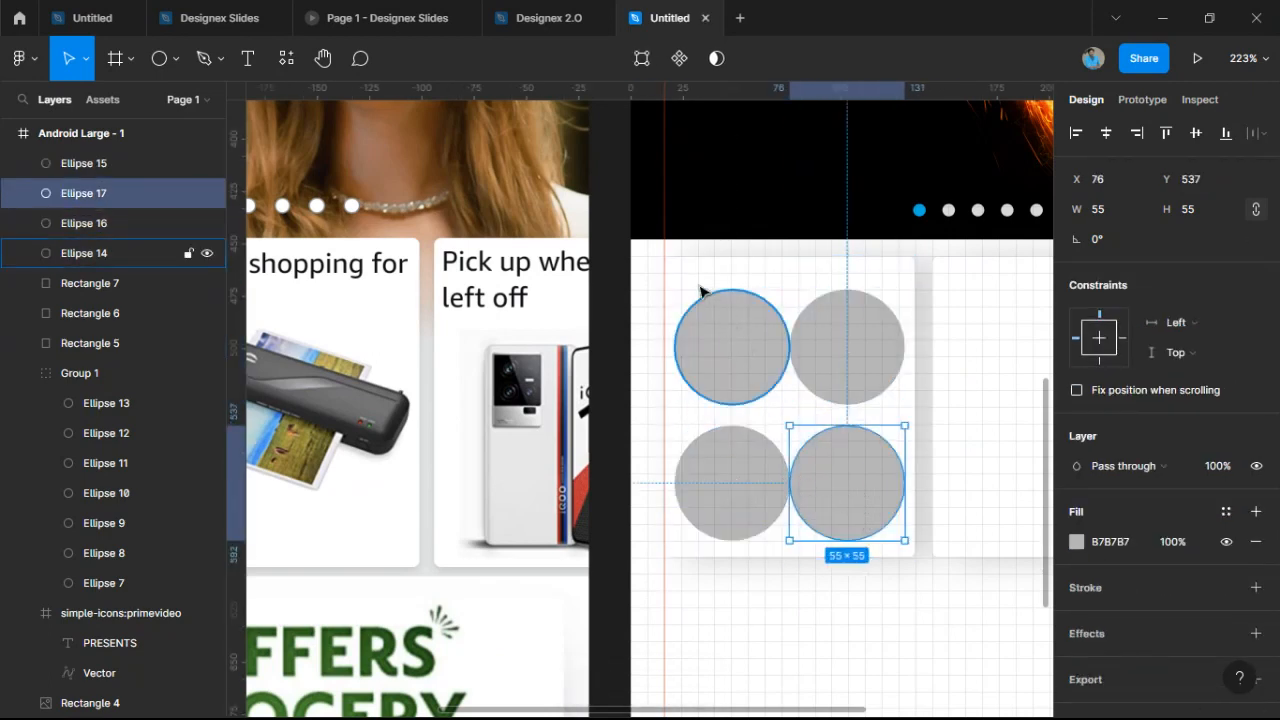
left_click_drag(698, 284, 872, 490)
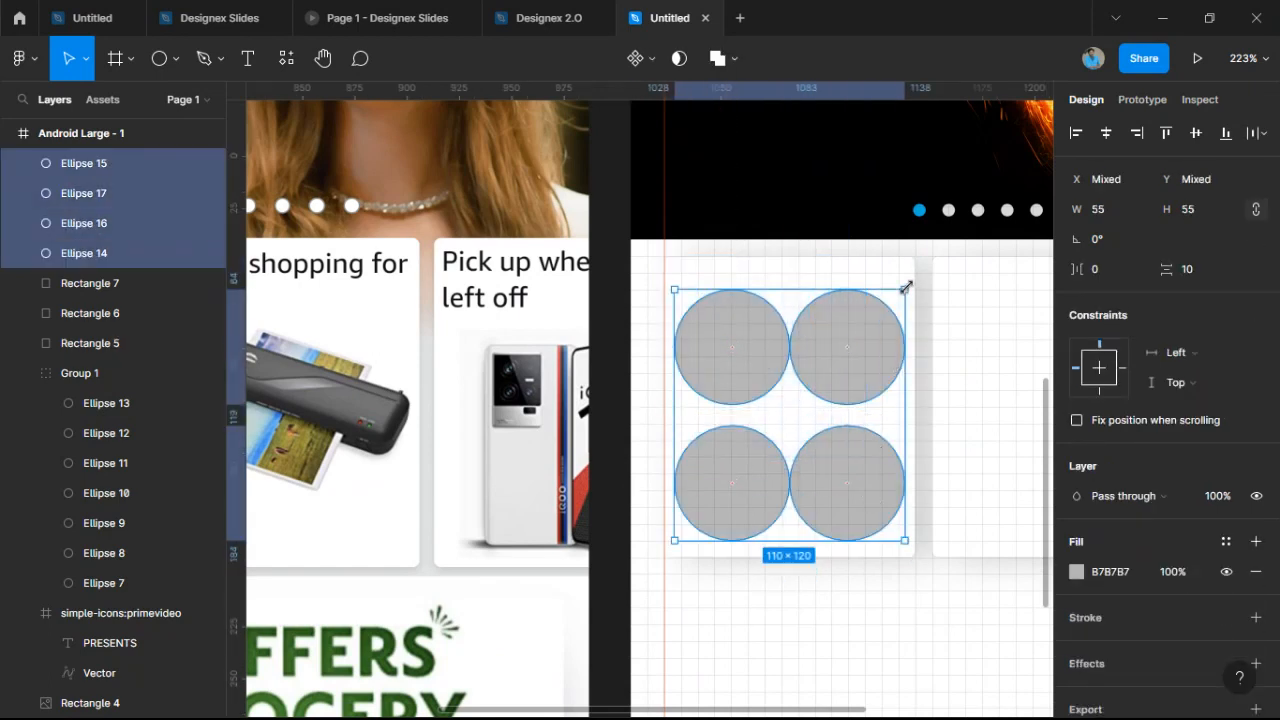
key("k")
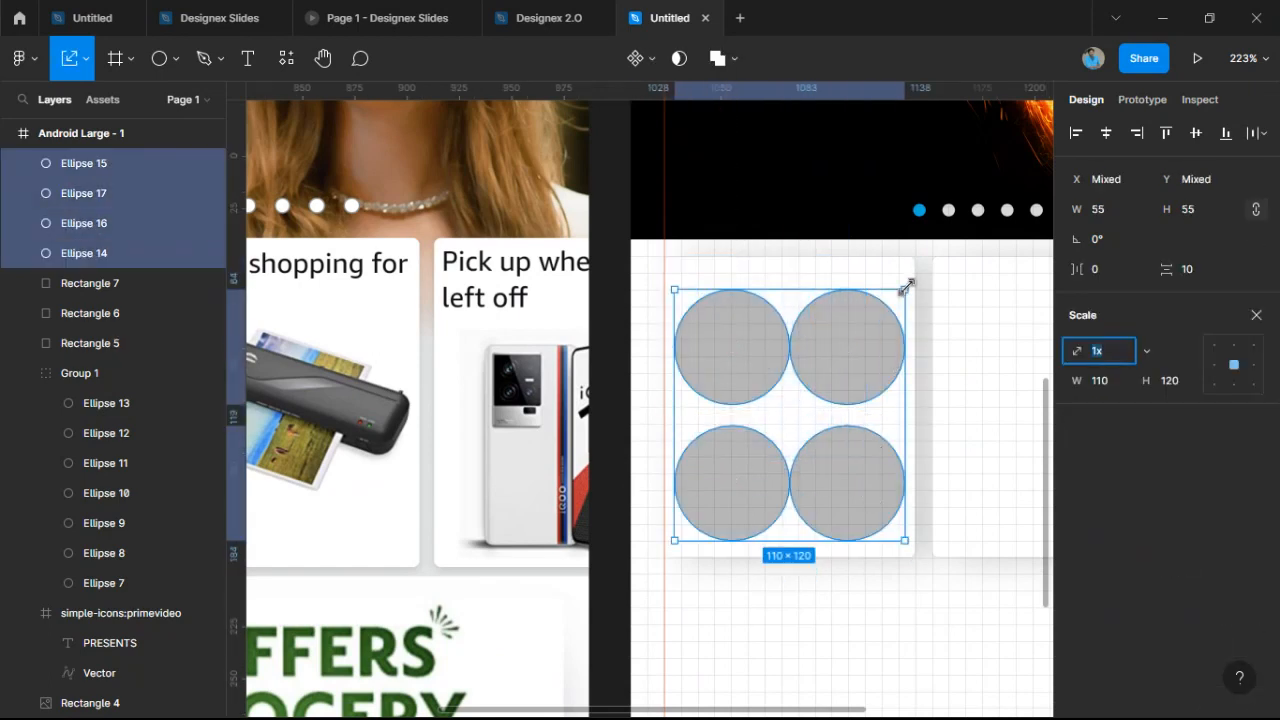
left_click_drag(905, 288, 893, 297)
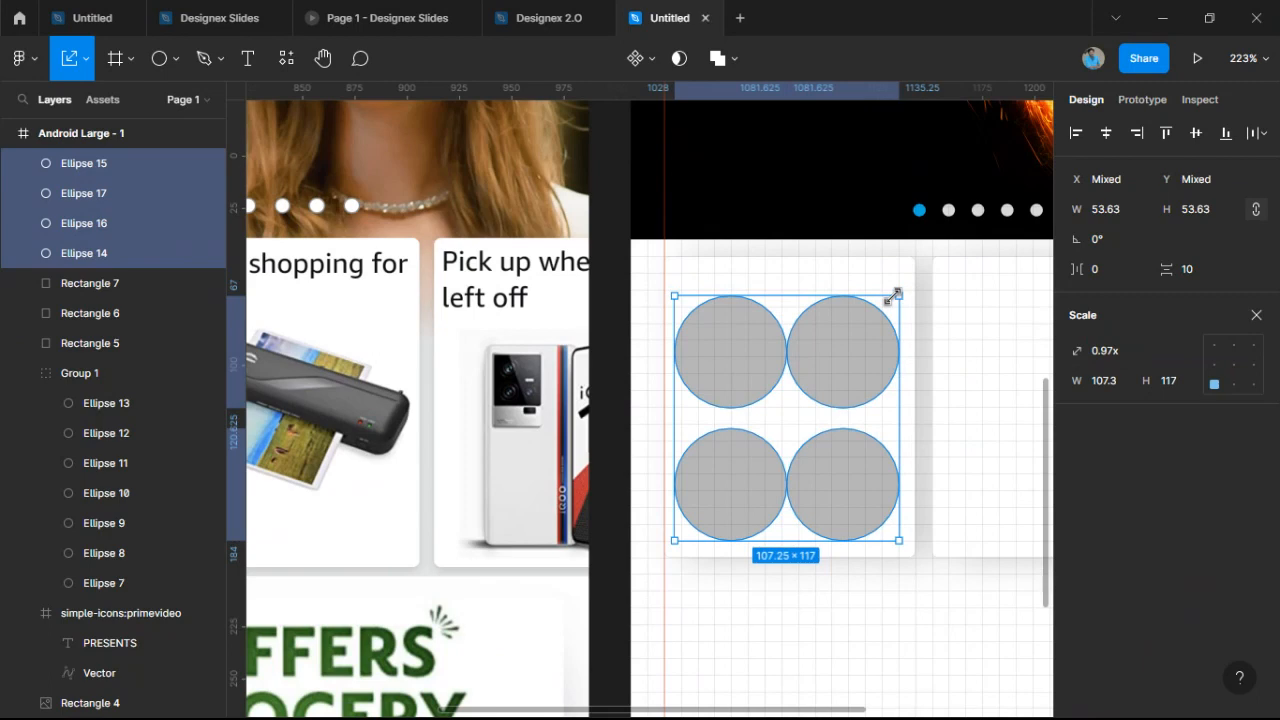
left_click_drag(675, 340, 679, 342)
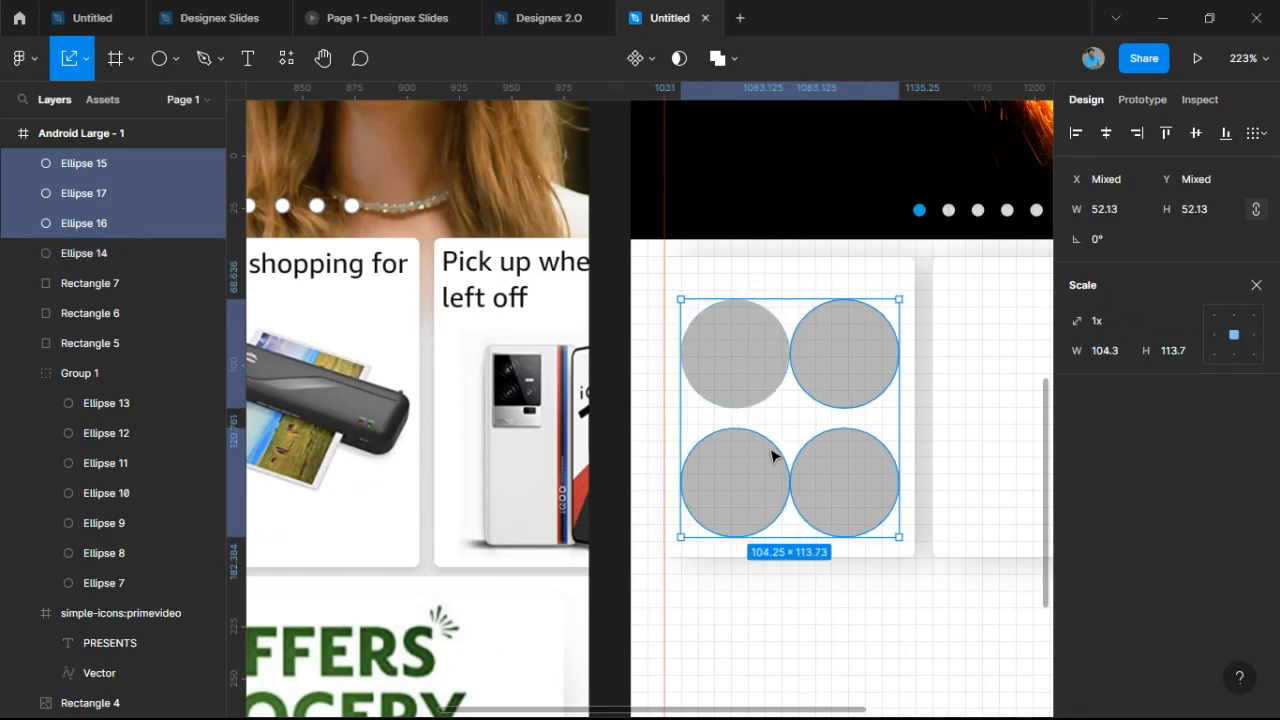
left_click(805, 390)
left_click_drag(738, 350, 730, 354)
left_click(825, 371)
left_click_drag(825, 371, 834, 371)
scroll(834, 371, "down", 5)
scroll(870, 387, "up", 5)
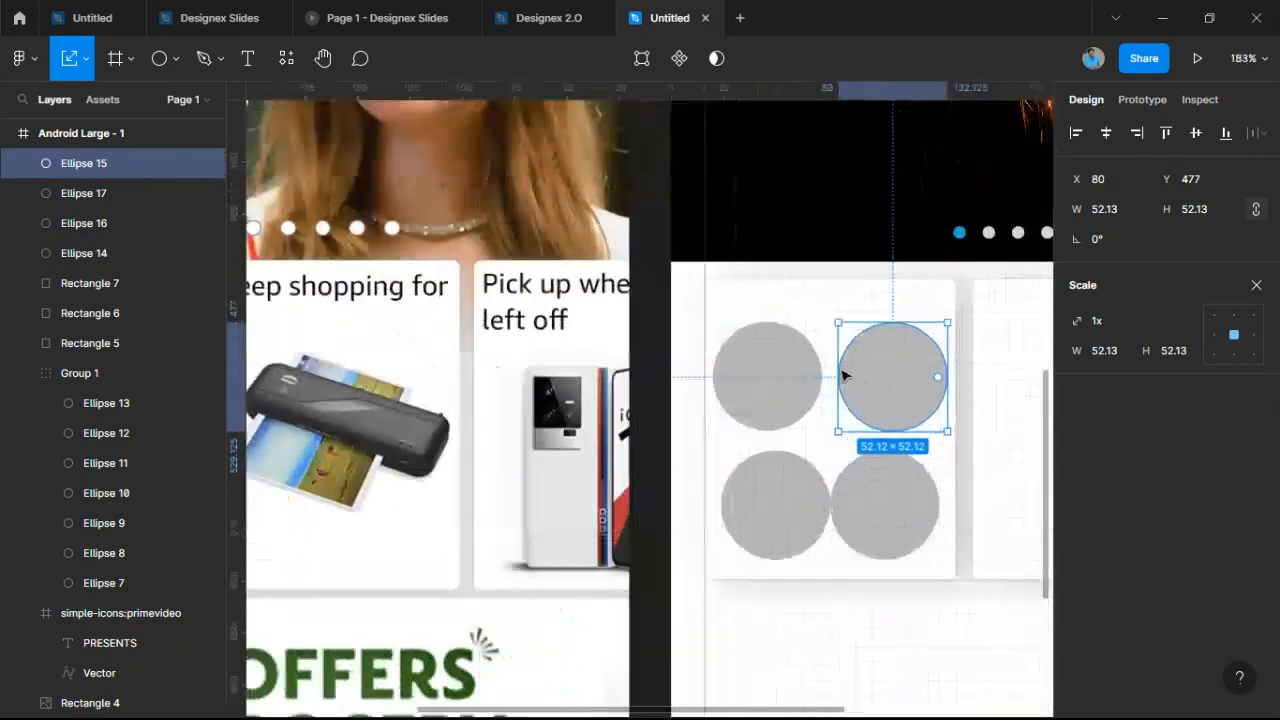
Set all four circles' width to 40 and tidy them into an even grid.
left_click_drag(752, 312, 910, 522)
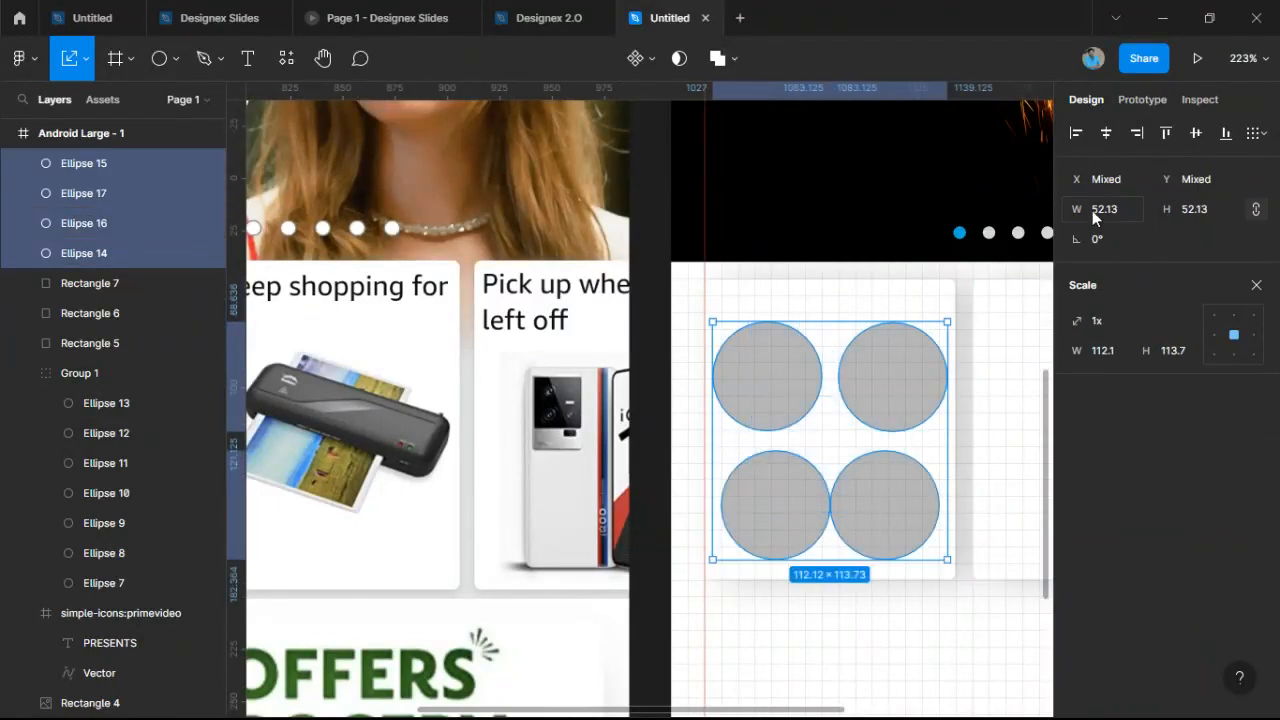
left_click(1131, 209)
type("40")
key("Return")
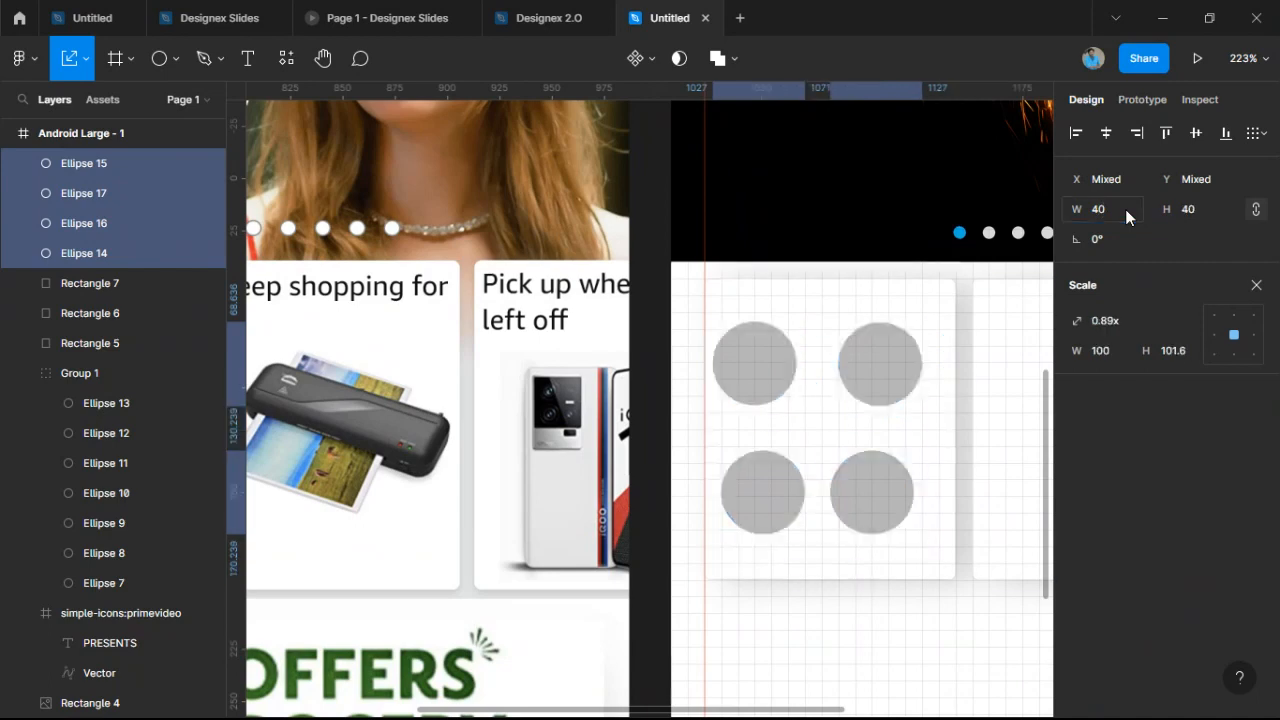
scroll(908, 380, "down", 4)
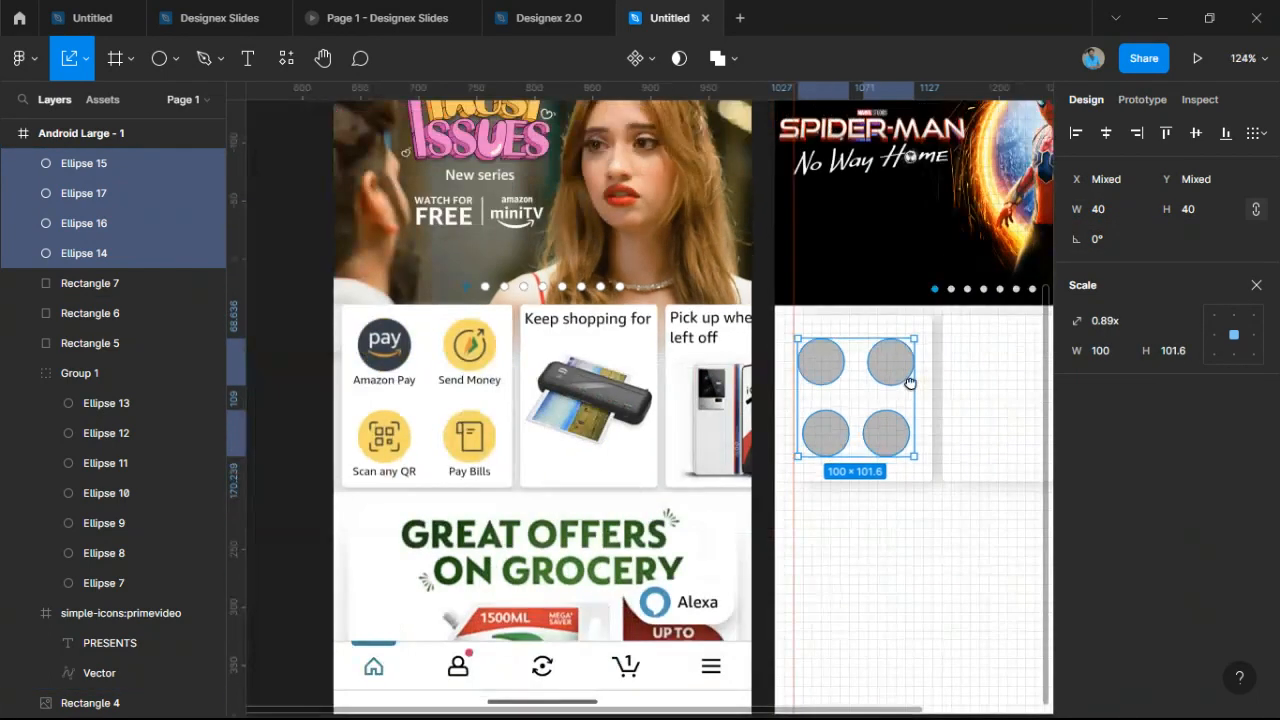
scroll(908, 380, "up", 3)
left_click(870, 454)
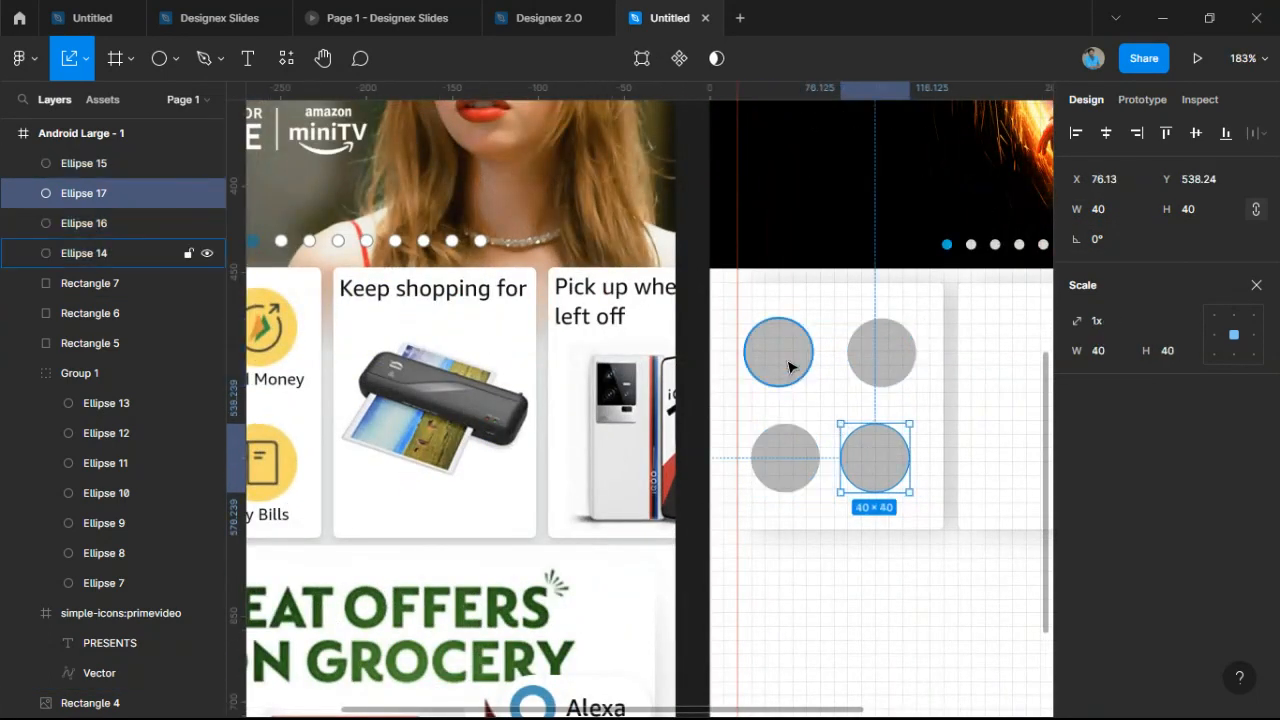
left_click(772, 350)
left_click(874, 354, "shift")
left_click(873, 462, "shift")
left_click(787, 460, "shift")
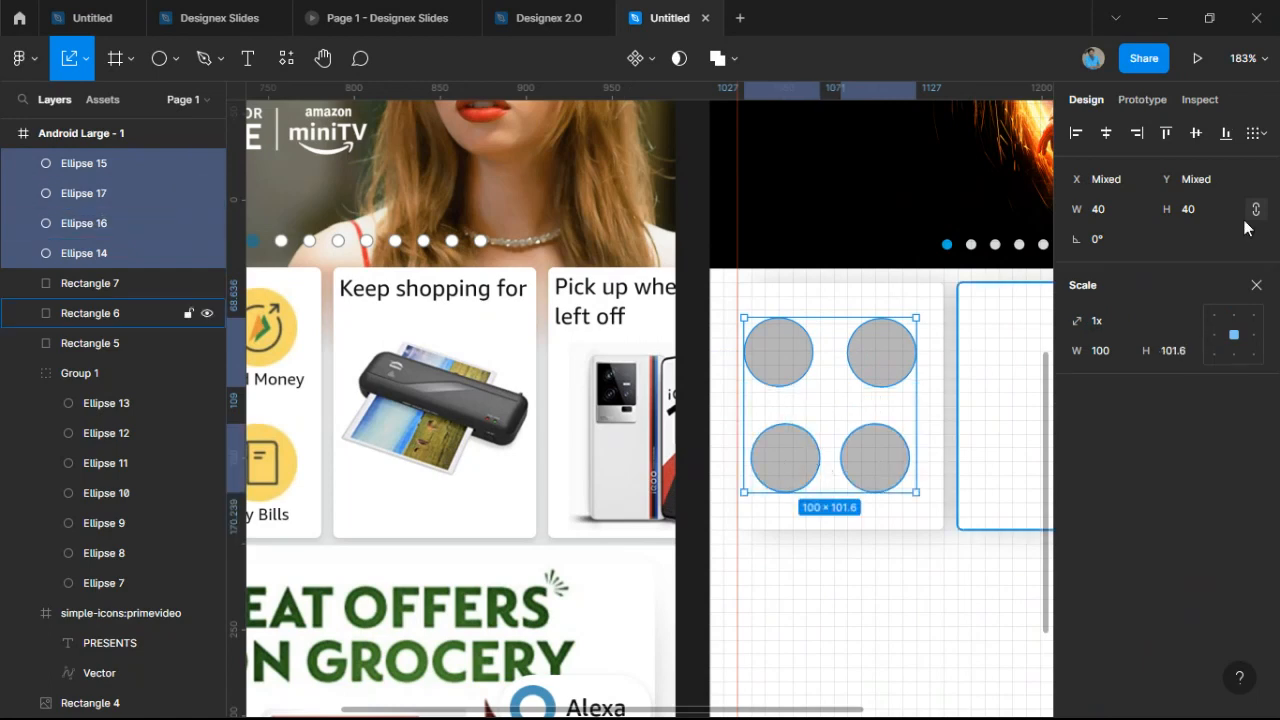
left_click(1256, 133)
left_click(1222, 175)
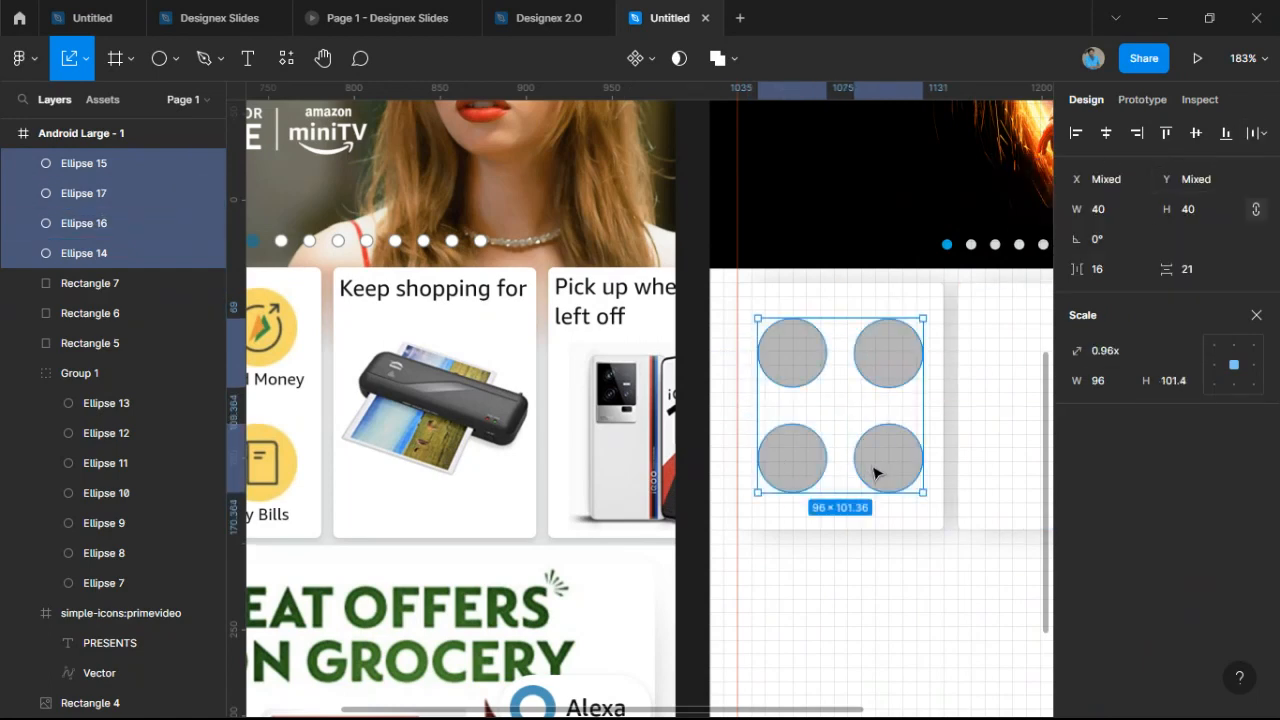
Resize the circles to 45 wide, set the vertical row gap to 18, and reposition the grid.
scroll(851, 471, "down", 3)
scroll(877, 469, "up", 2)
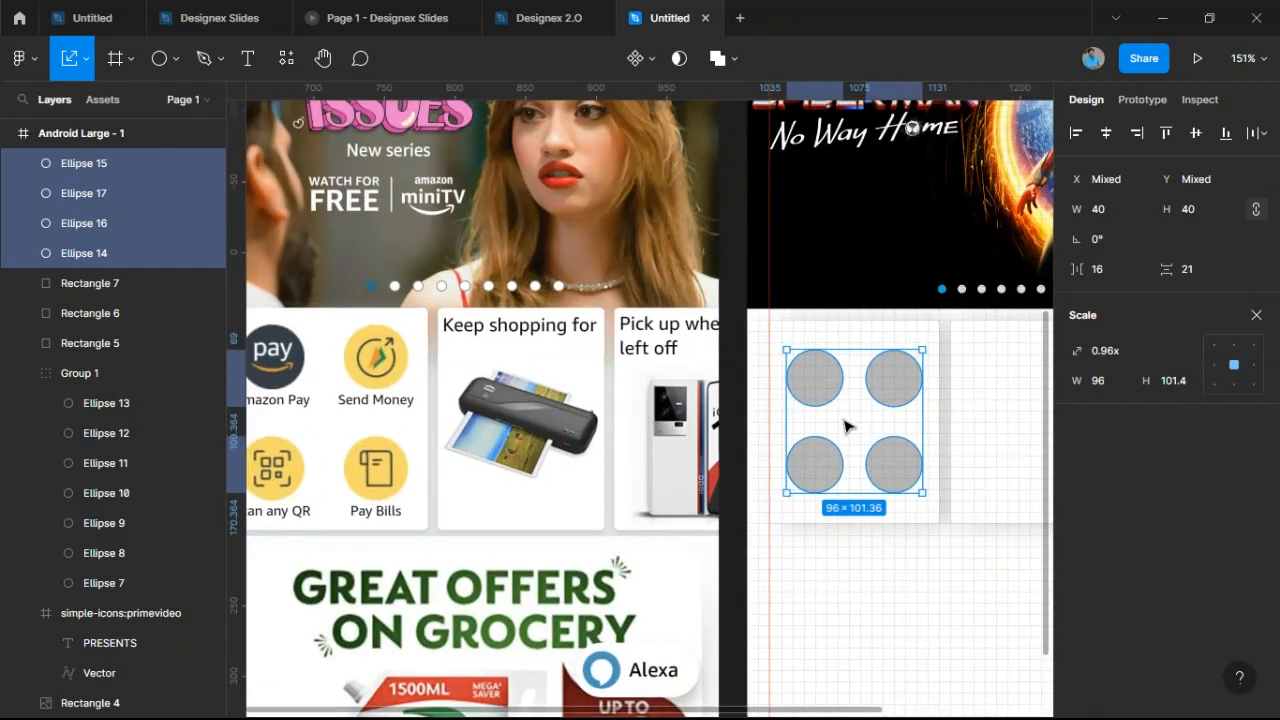
left_click(1118, 208)
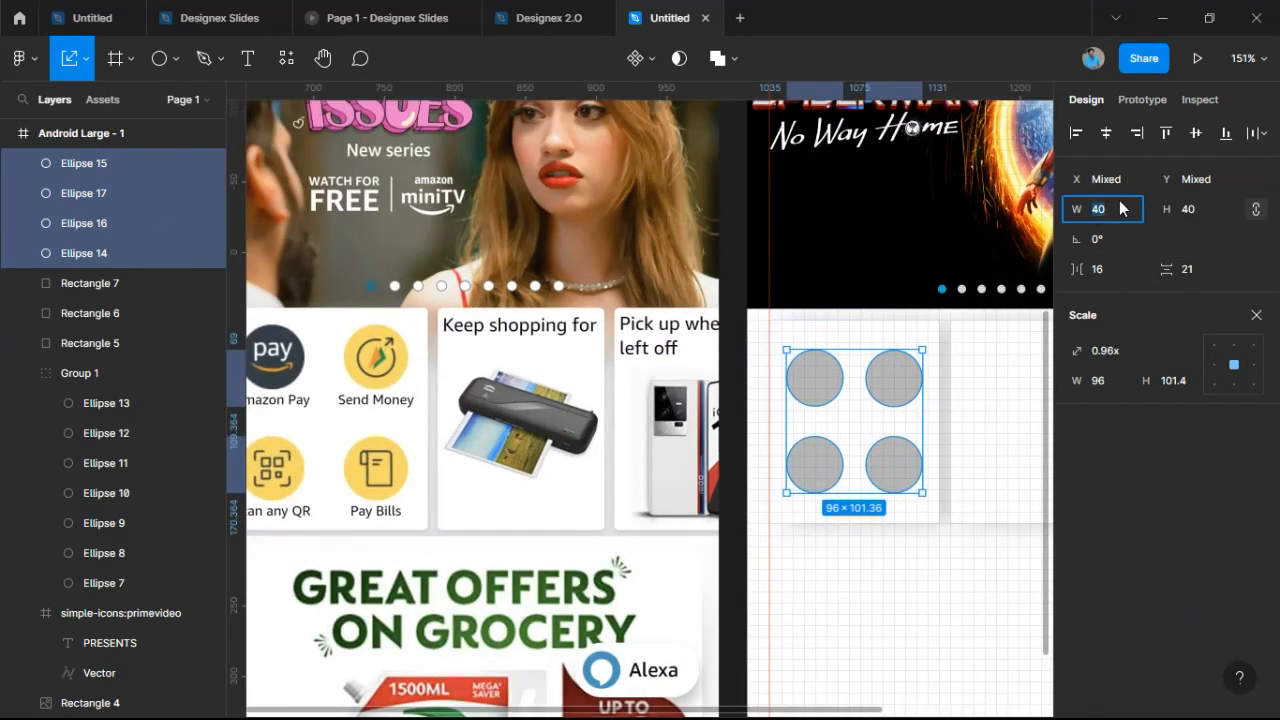
type("45")
key("Return")
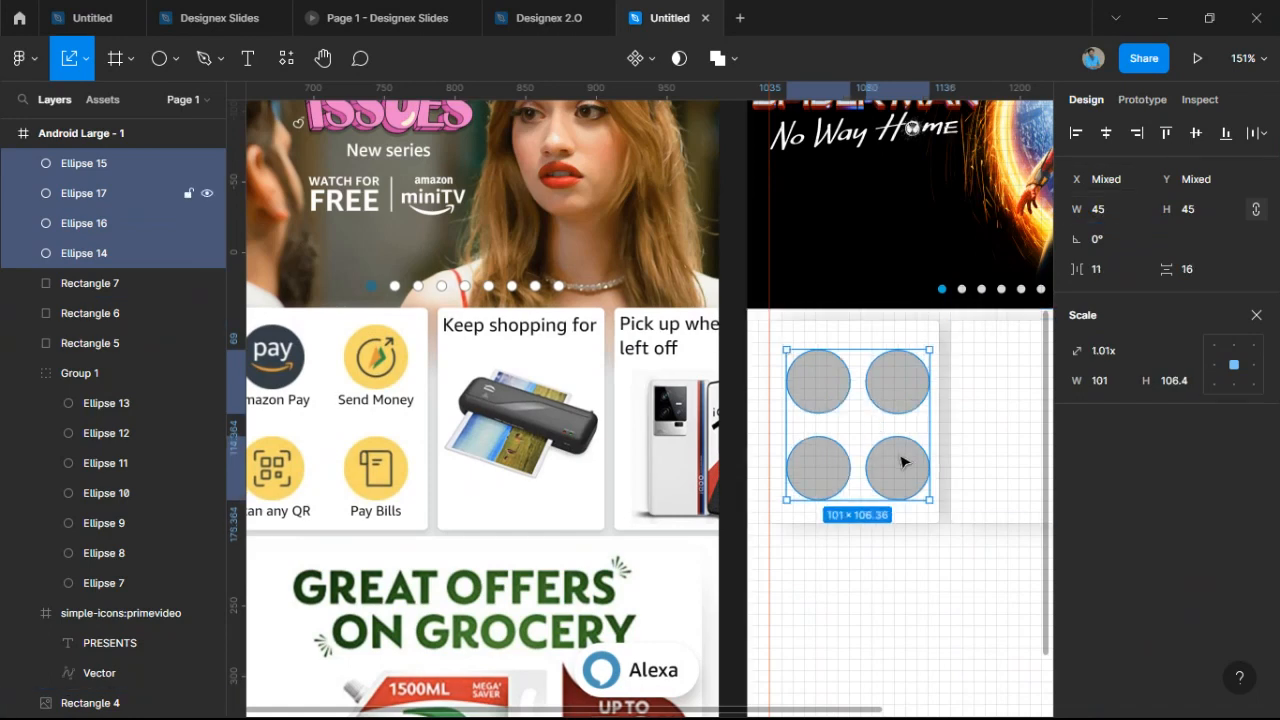
left_click_drag(902, 456, 900, 458)
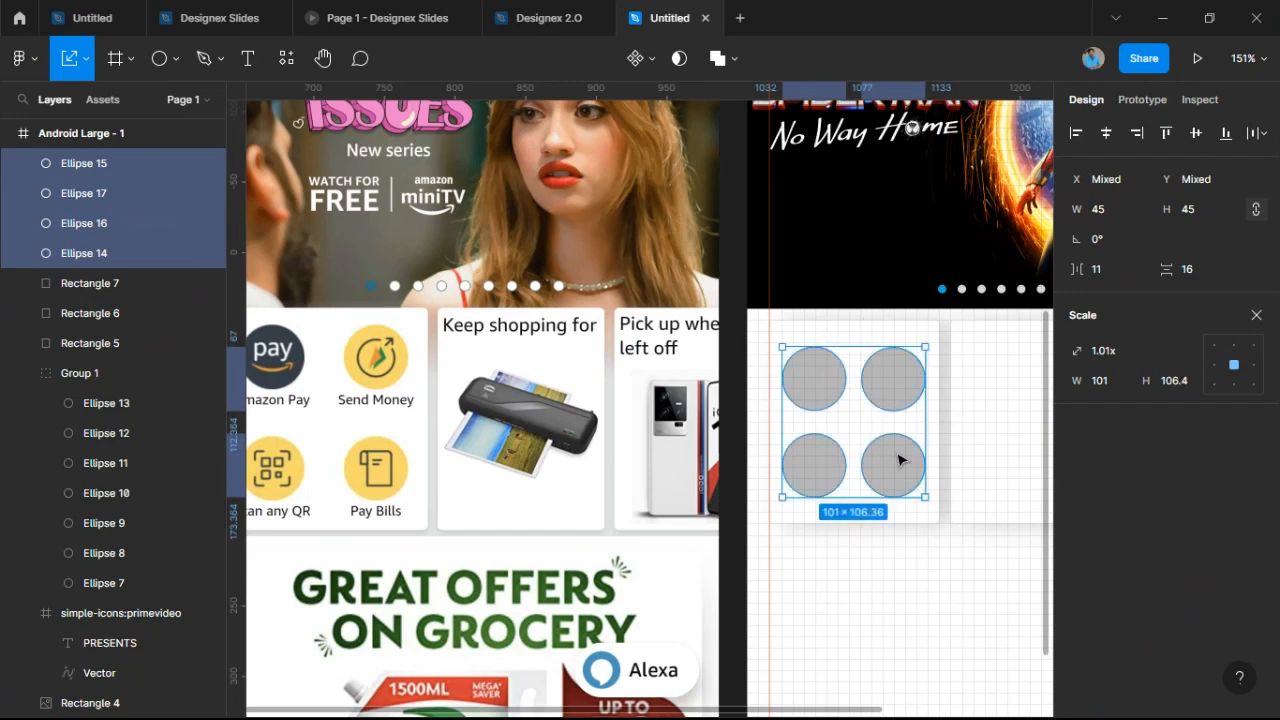
left_click(1175, 269)
type("21")
key("Return")
left_click_drag(1174, 270, 1171, 270)
left_click_drag(893, 475, 908, 486)
Deselect the grid and select the top-left circle.
scroll(886, 452, "up", 5)
scroll(908, 486, "down", 5)
left_click(914, 571)
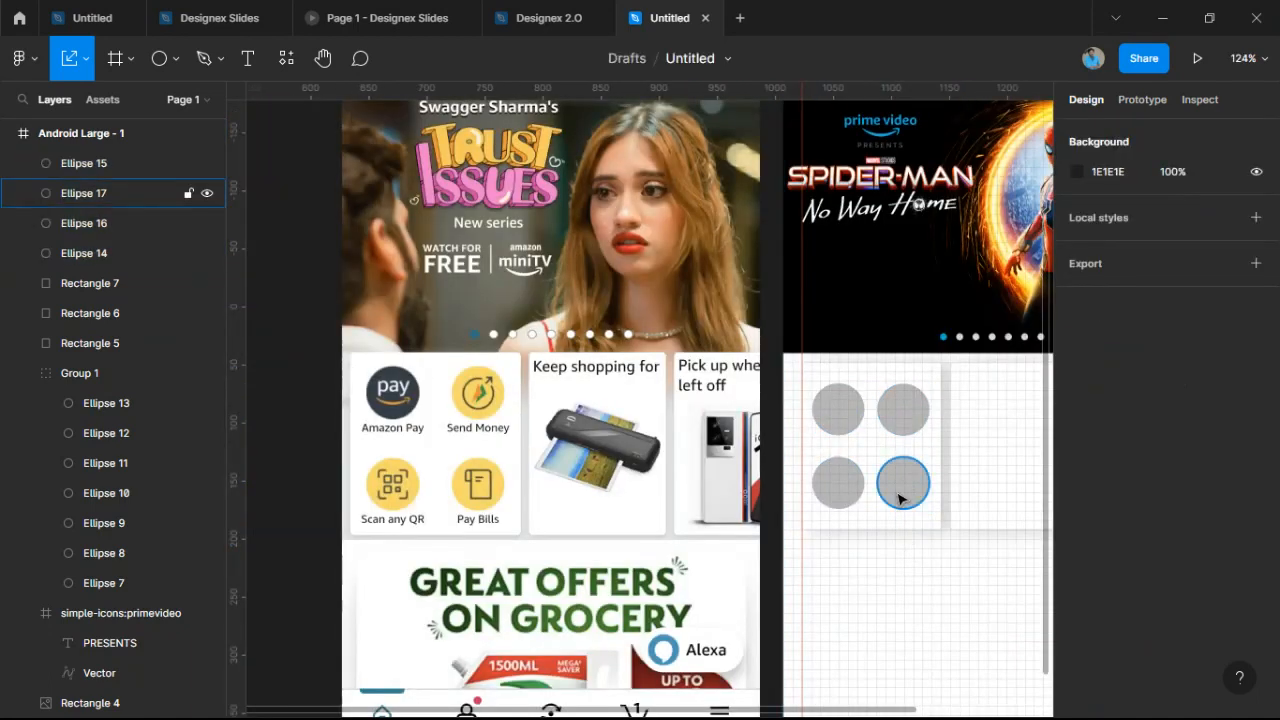
scroll(899, 498, "up", 2)
scroll(899, 498, "down", 2)
scroll(829, 400, "up", 2)
left_click(828, 400)
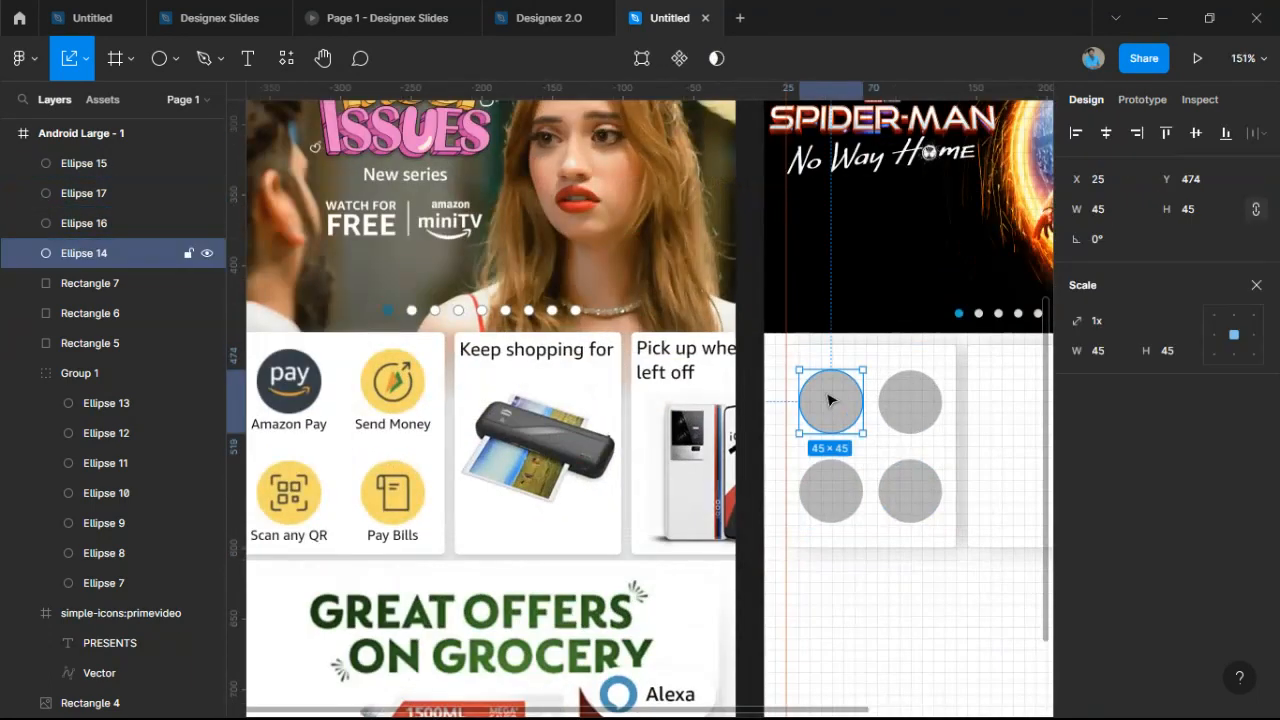
left_click_drag(968, 401, 1078, 381)
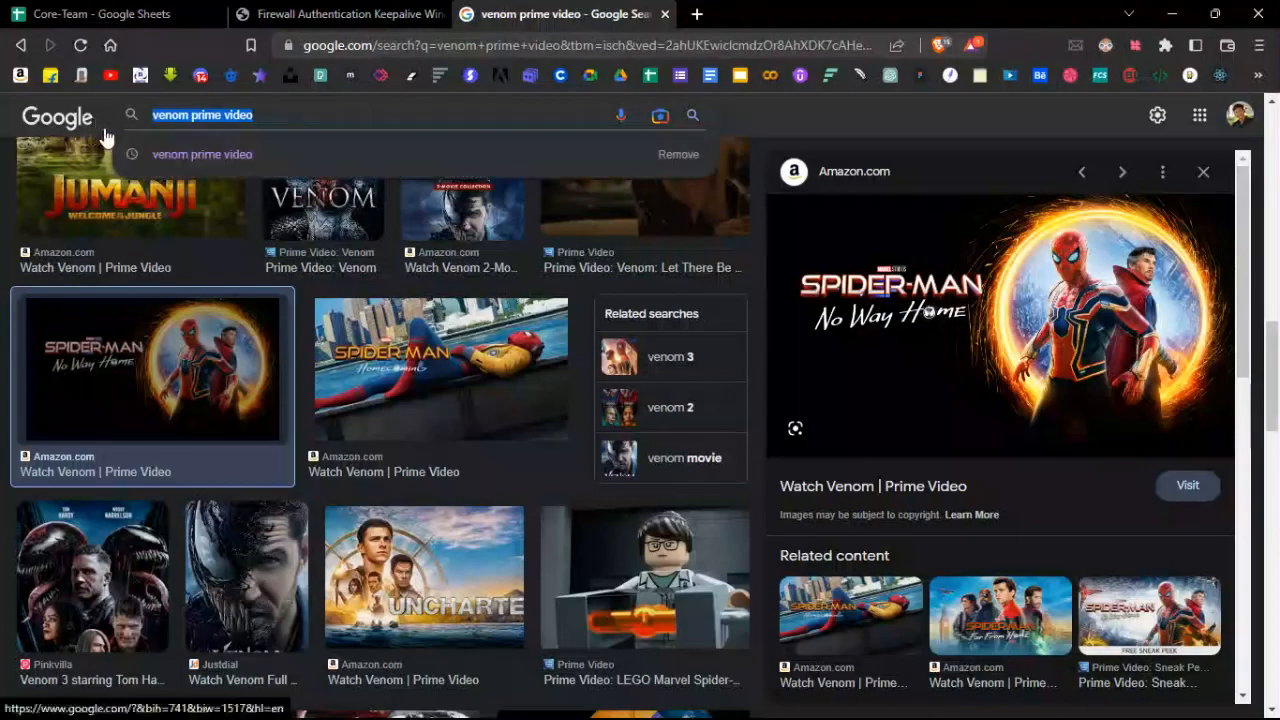
Search Google Images for 'Prime pay icon', then refine it to 'amazon pay icon'.
key("ctrl+a")
key("BackSpace")
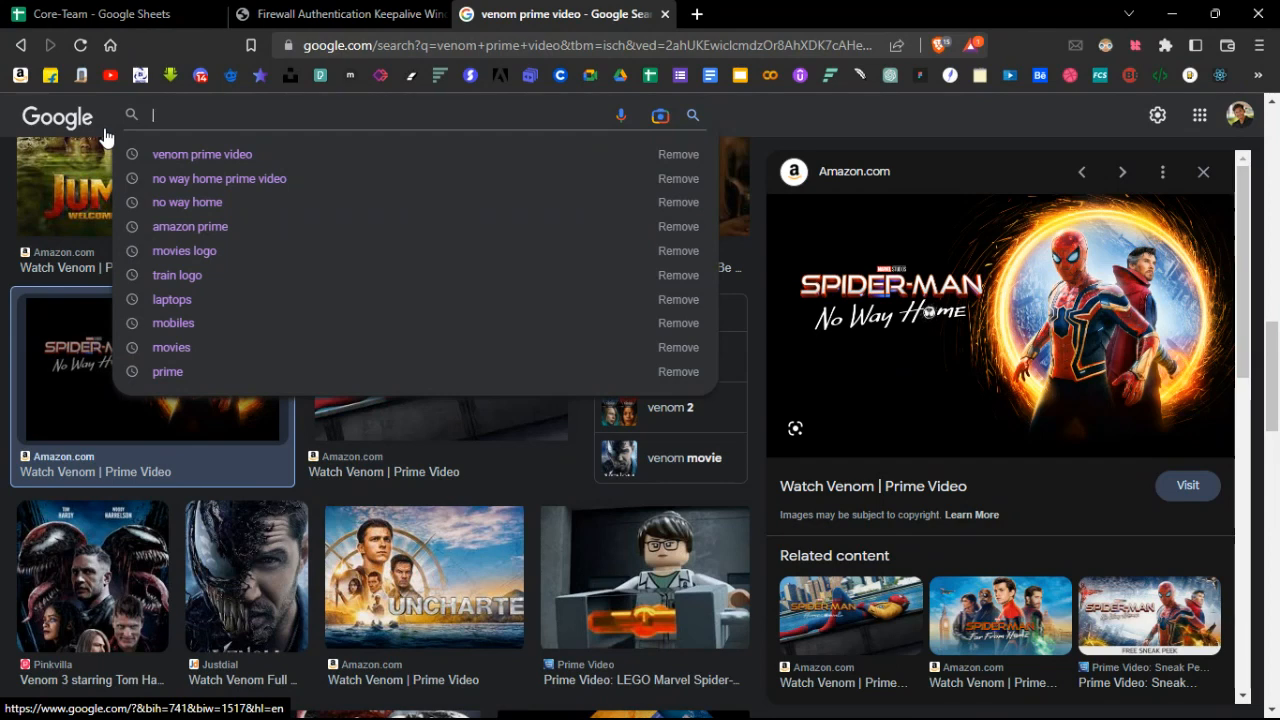
type("Prime ")
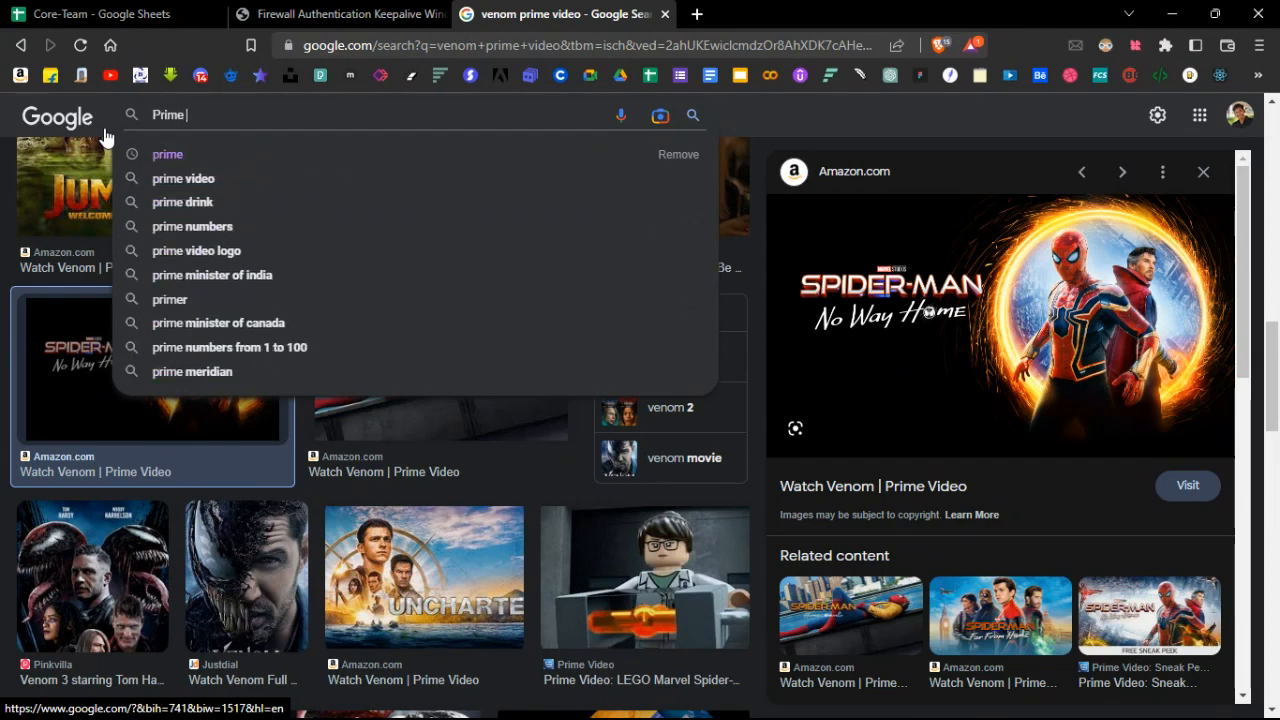
type("pay icon")
key("Return")
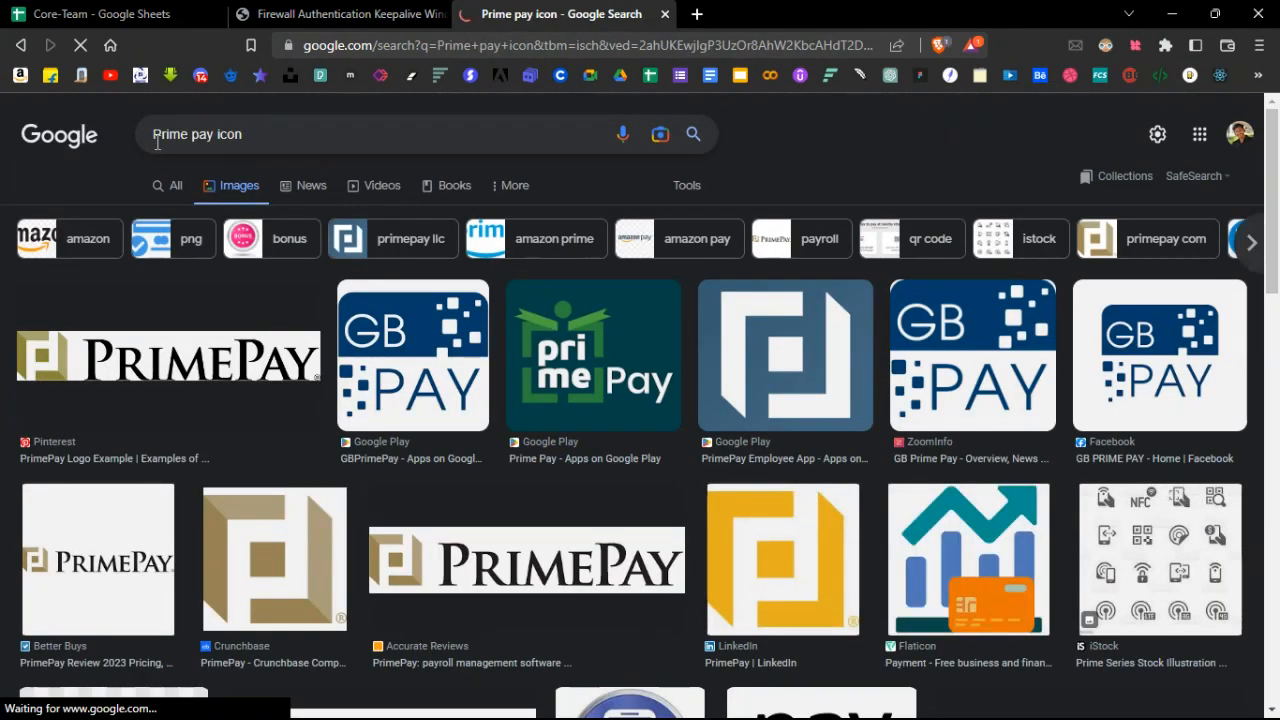
double_click(157, 140)
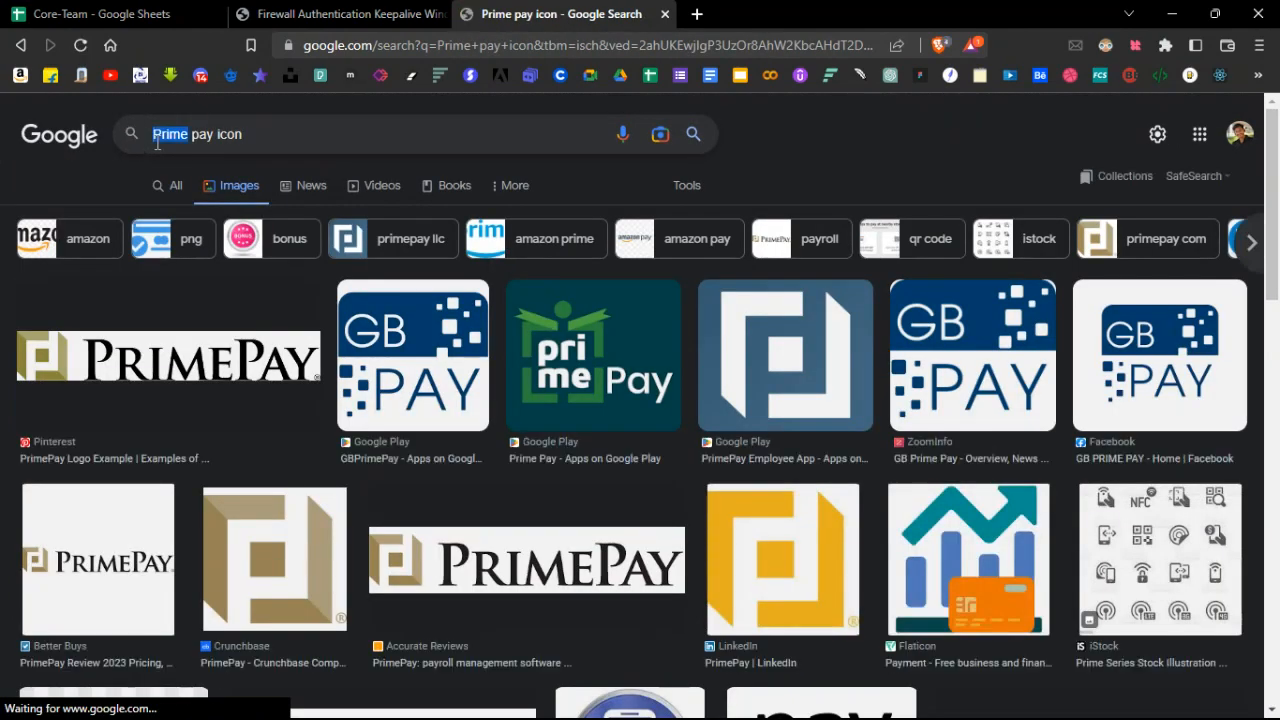
type("amazon")
key("Return")
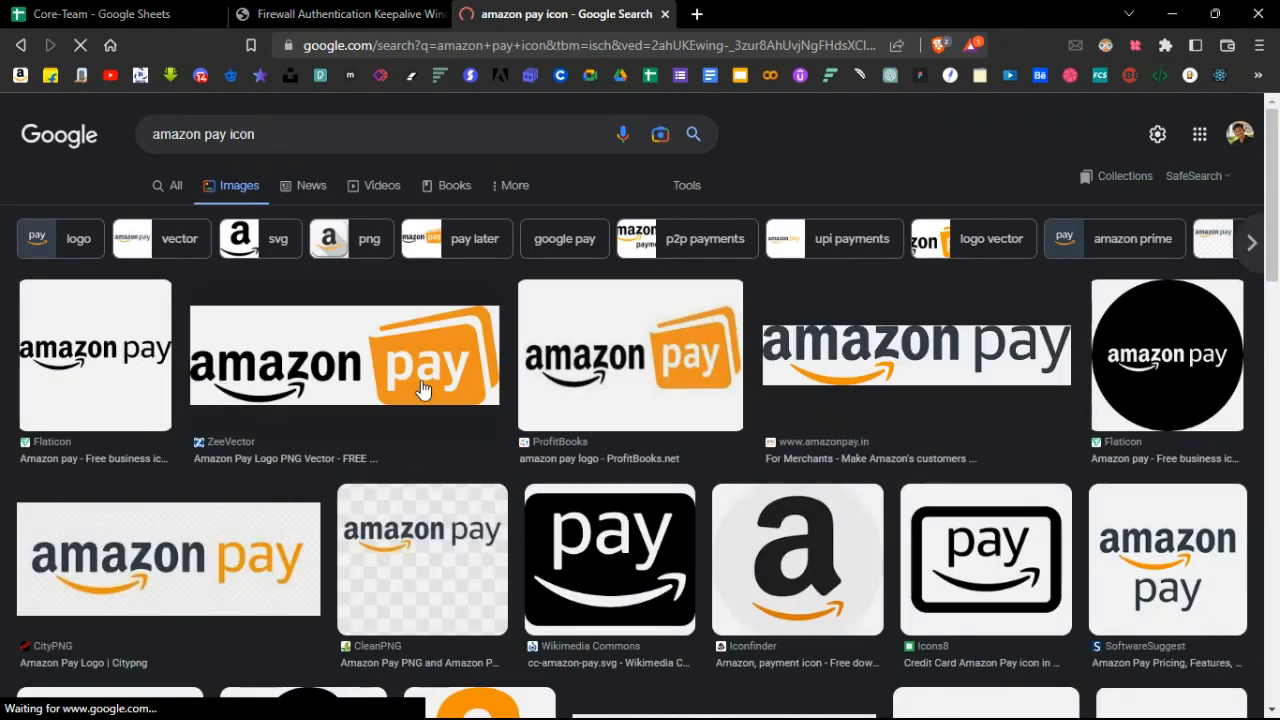
Open the orange Techchahiye Amazon Pay image preview and copy the image.
scroll(1057, 371, "down", 3)
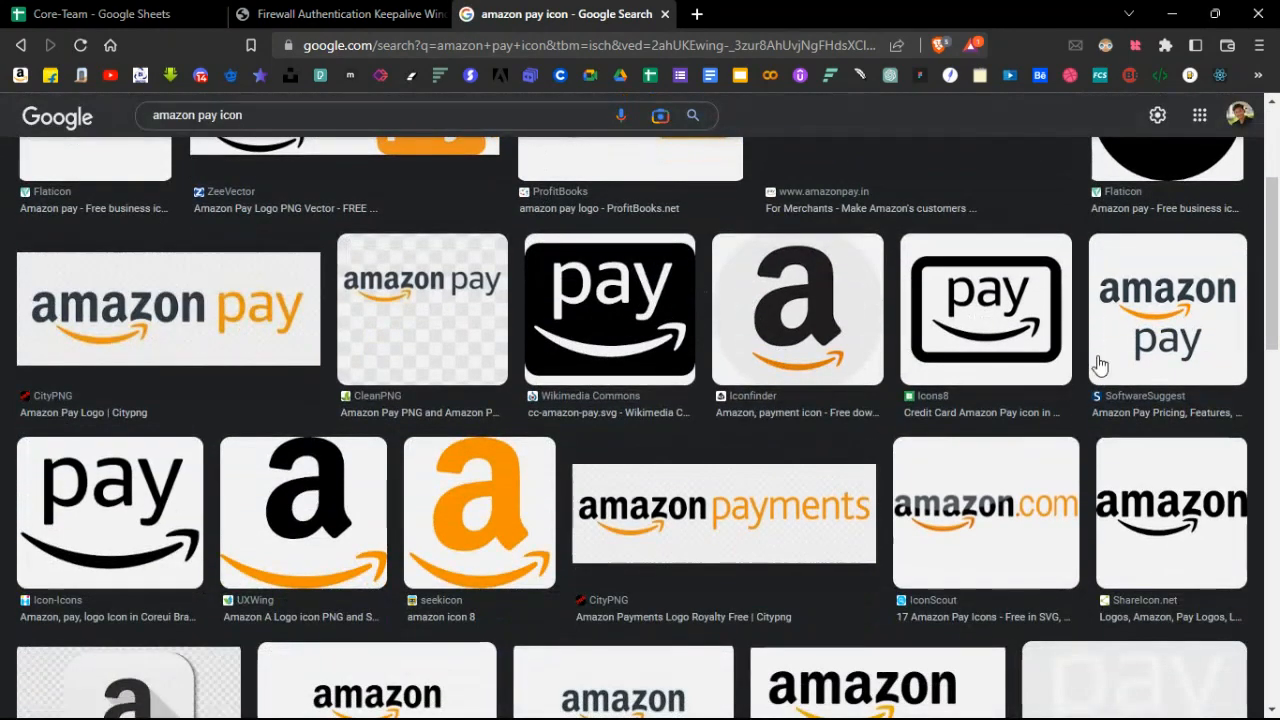
scroll(1100, 365, "down", 1)
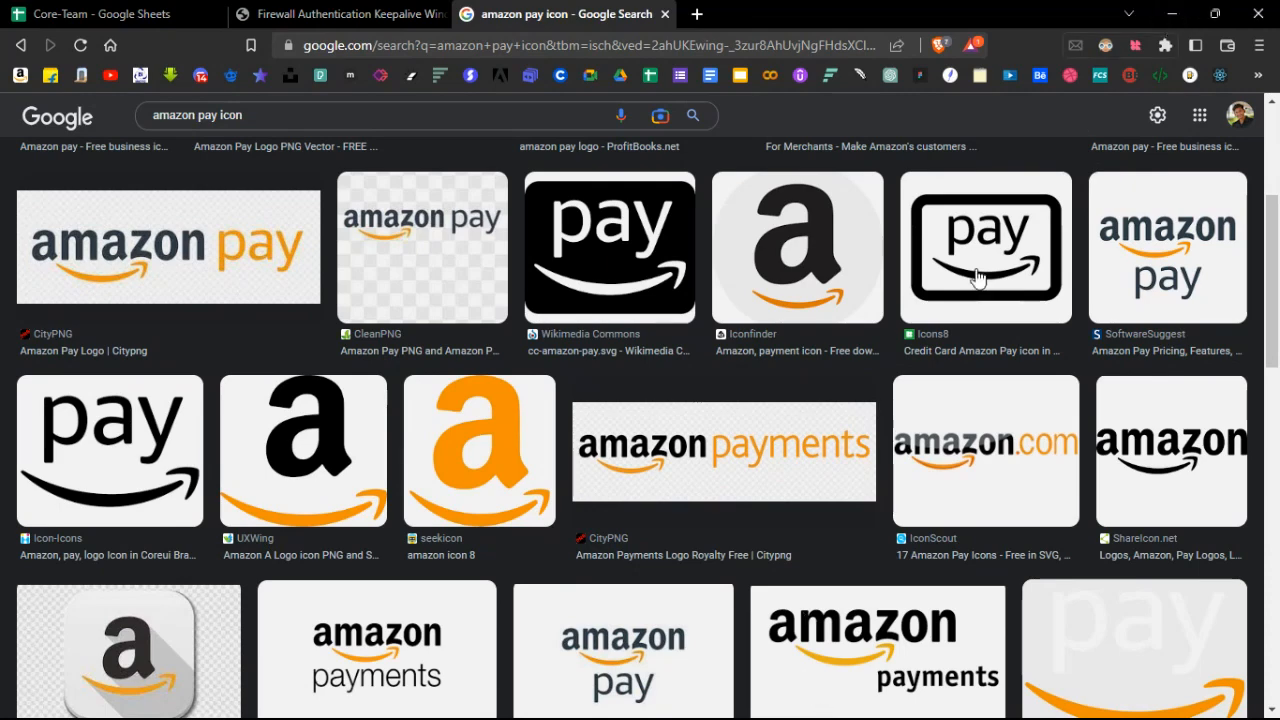
scroll(243, 457, "down", 1)
scroll(150, 428, "up", 1)
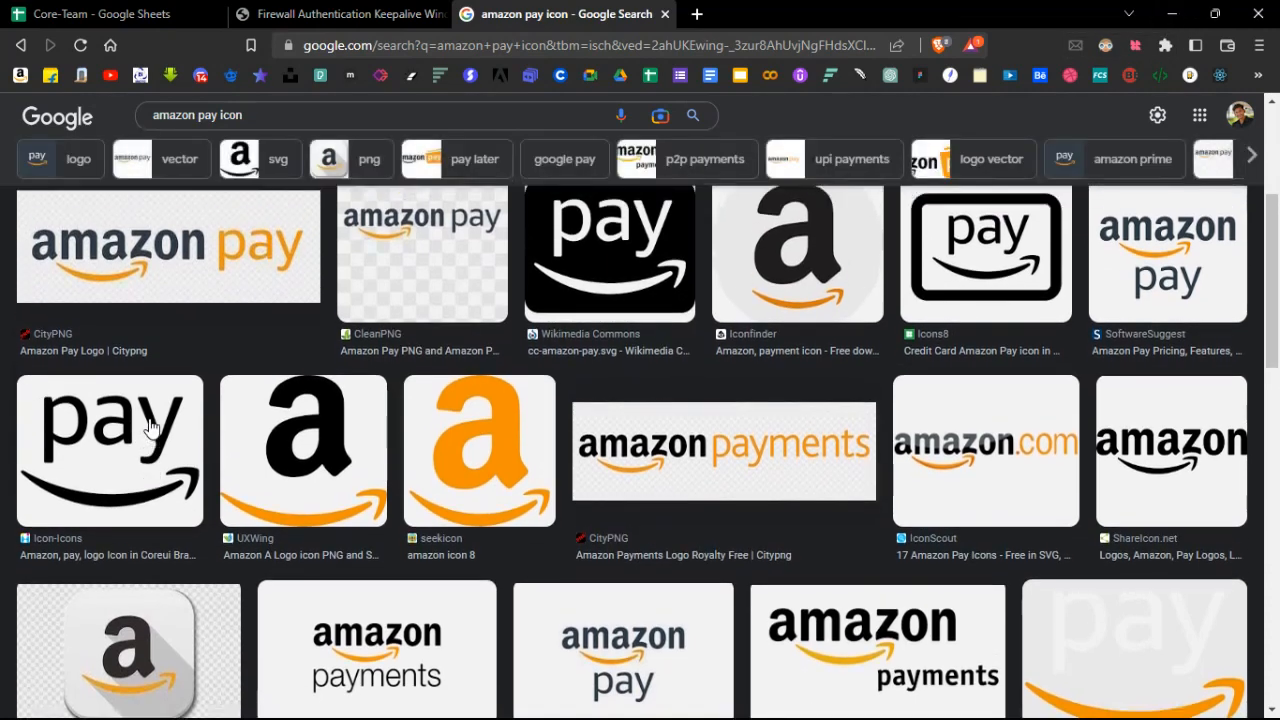
scroll(150, 428, "up", 5)
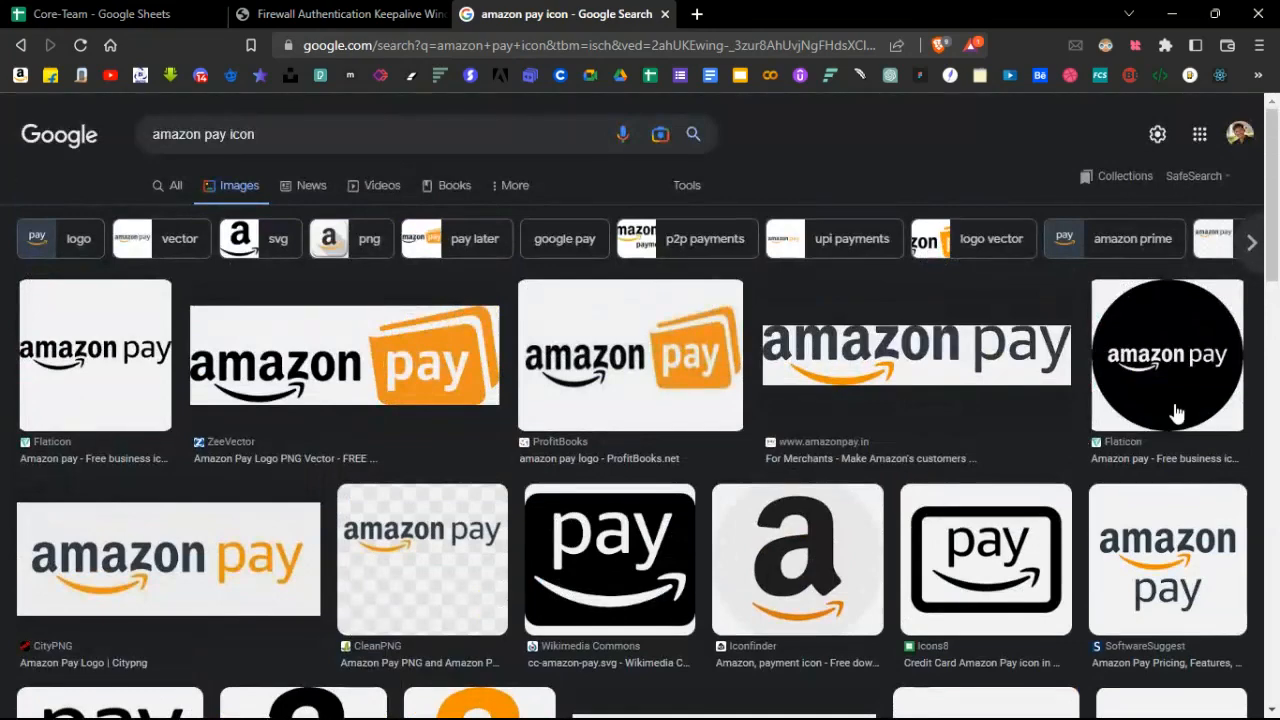
scroll(1176, 413, "down", 5)
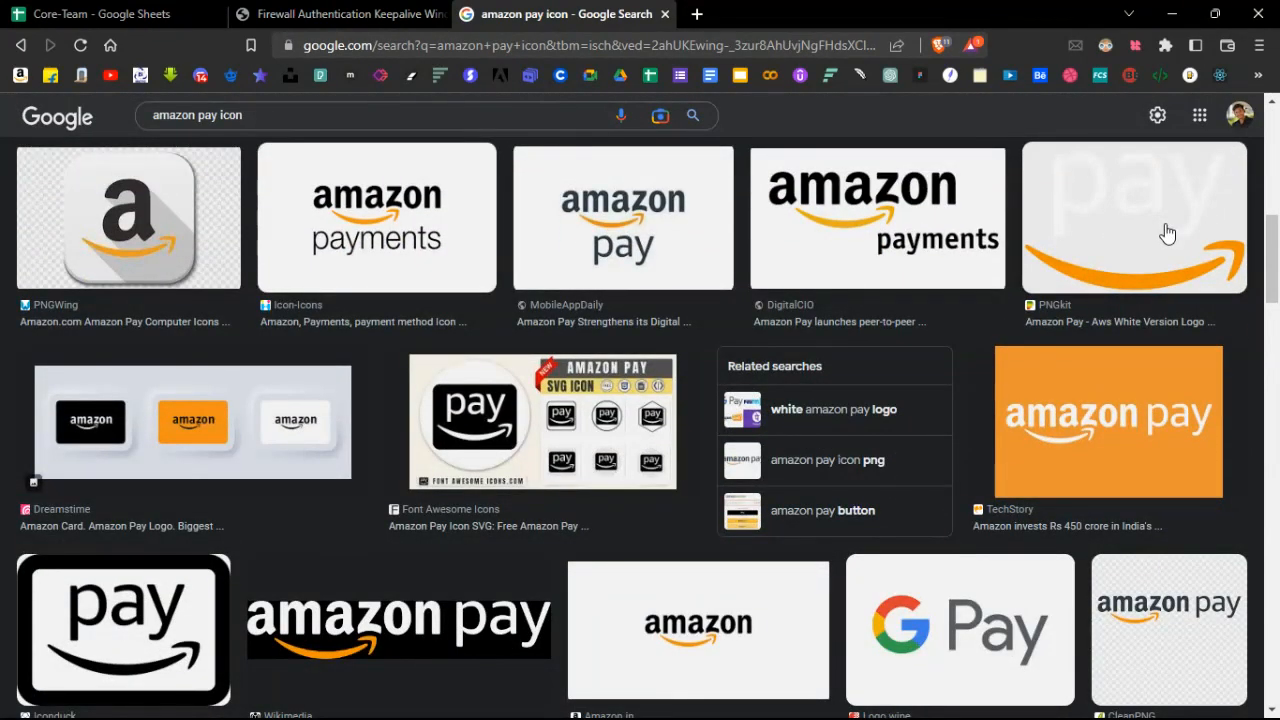
scroll(1167, 233, "down", 4)
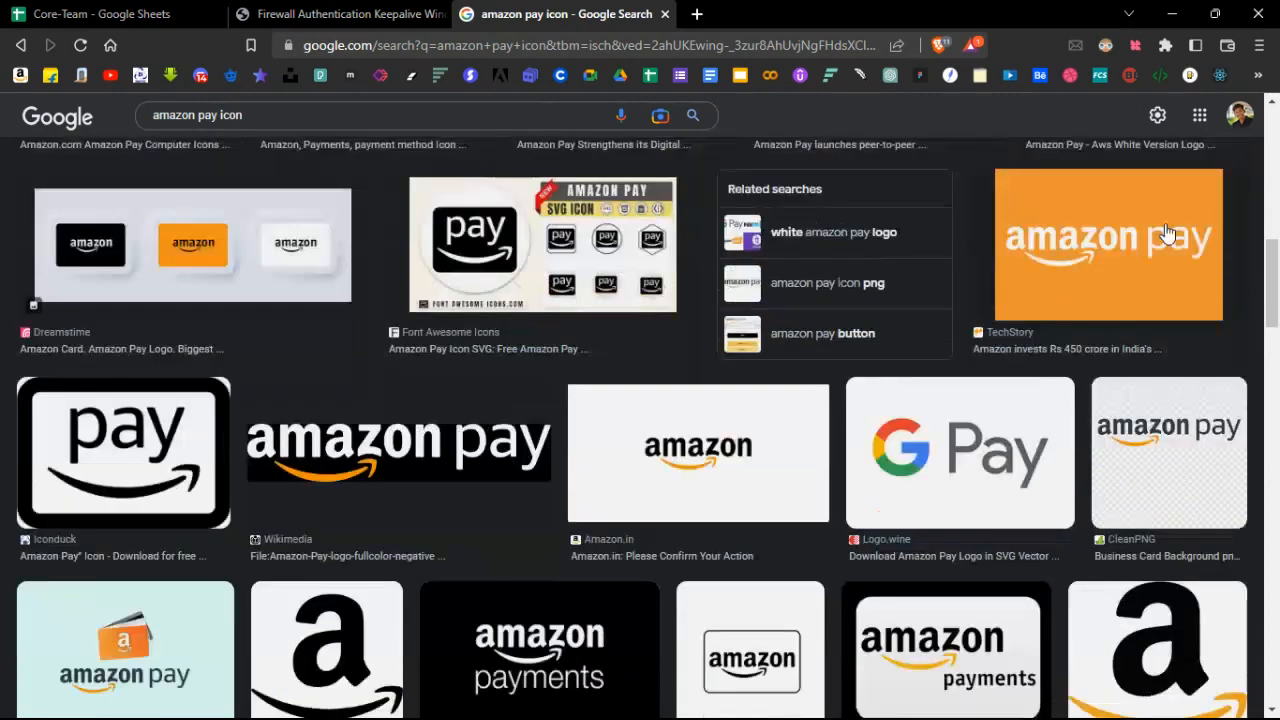
scroll(998, 512, "down", 3)
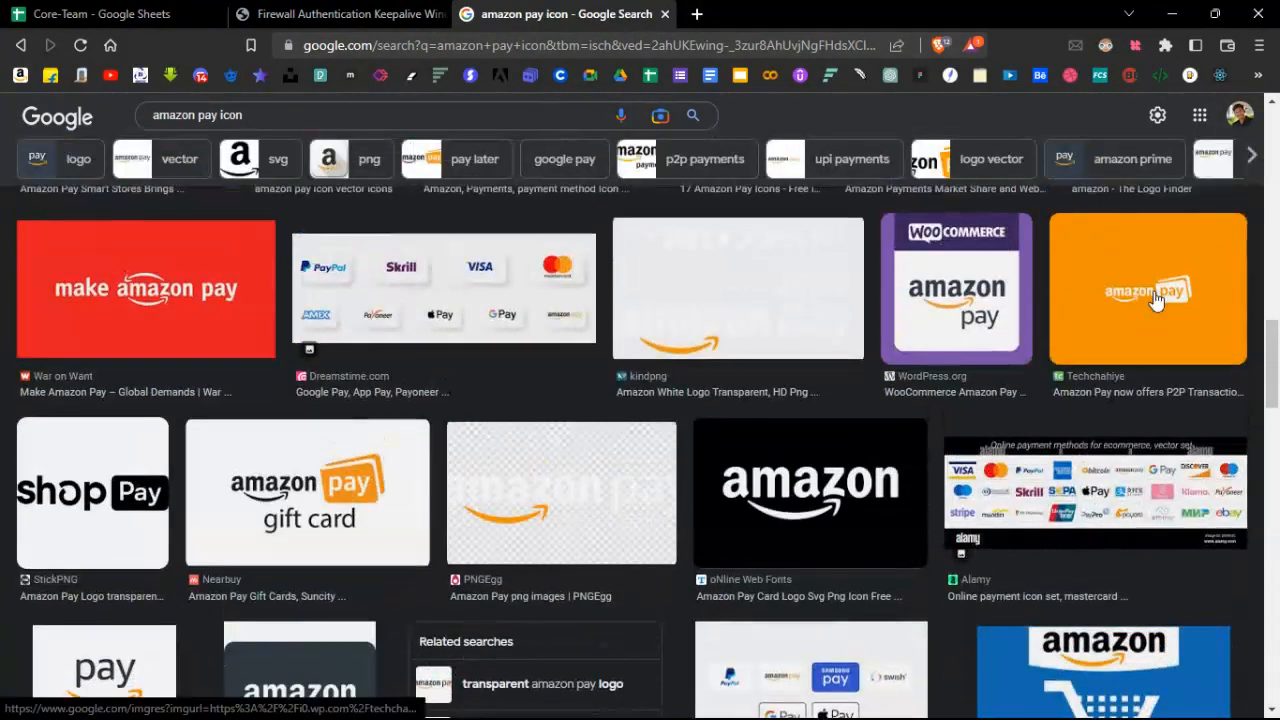
left_click(1136, 330)
right_click(903, 356)
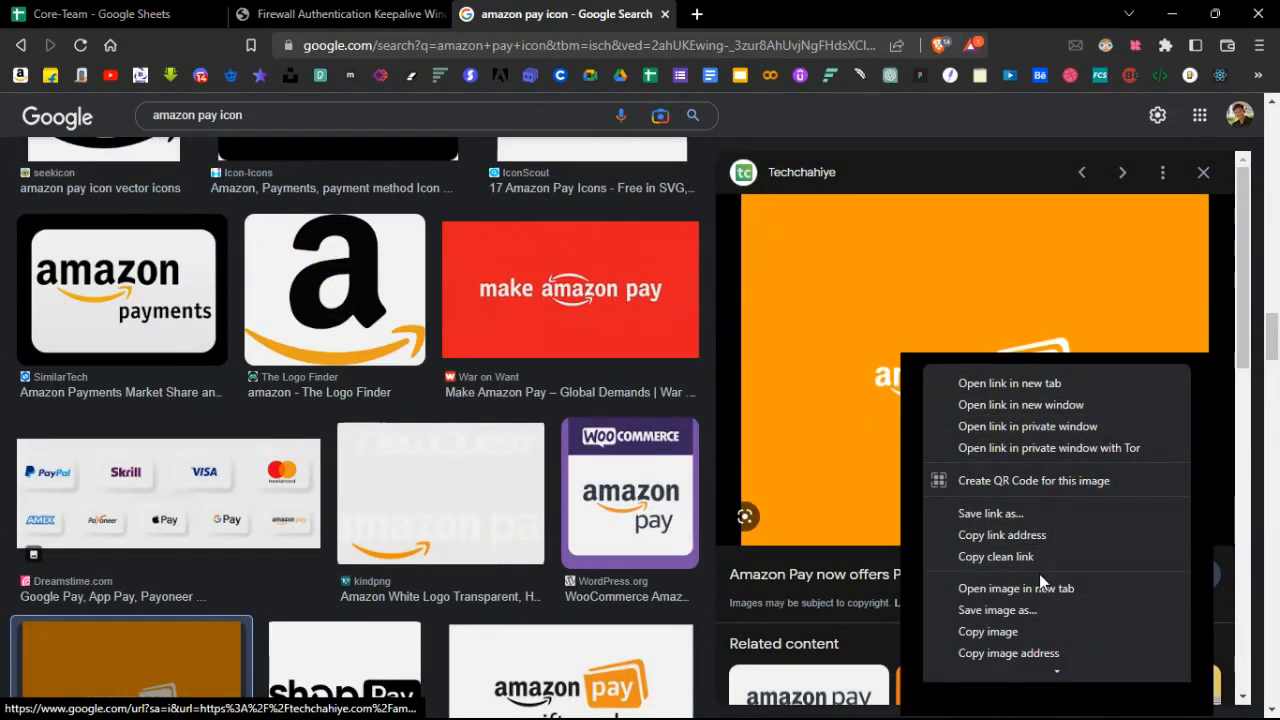
left_click(1023, 630)
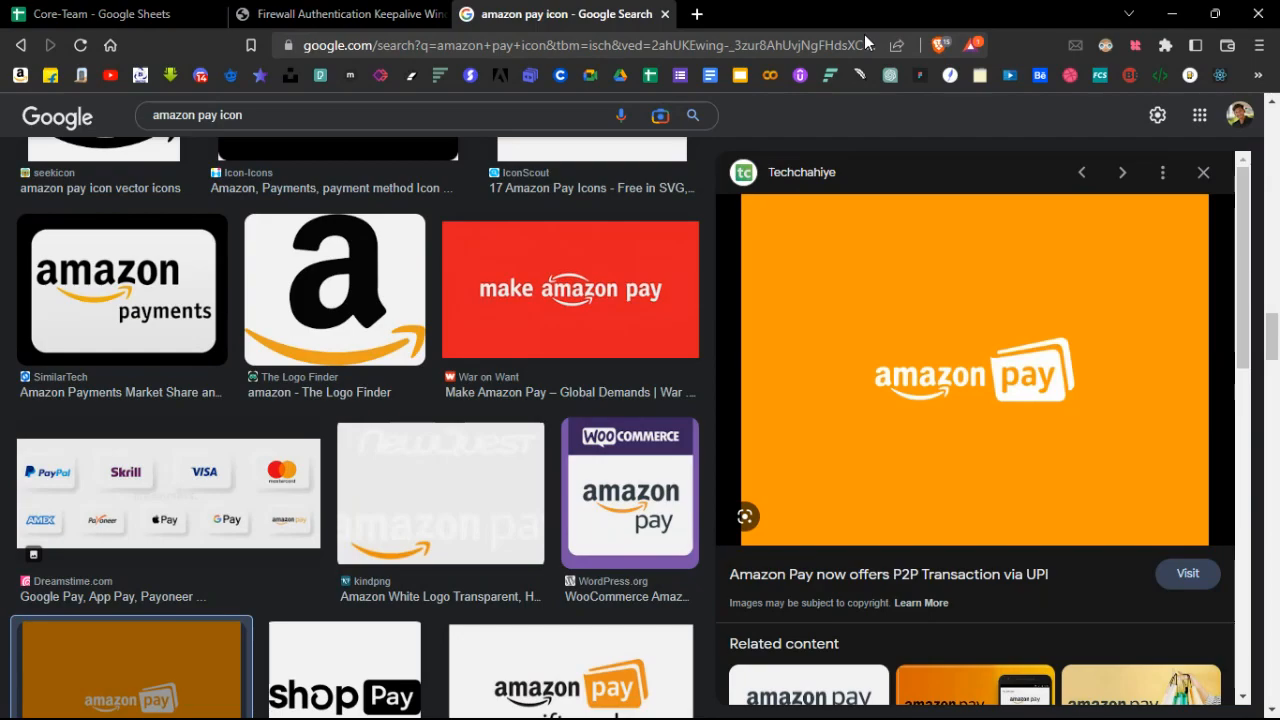
Paste the copied Amazon Pay image into the top-left grey circle in Figma.
key("alt+Tab")
key("ctrl+v")
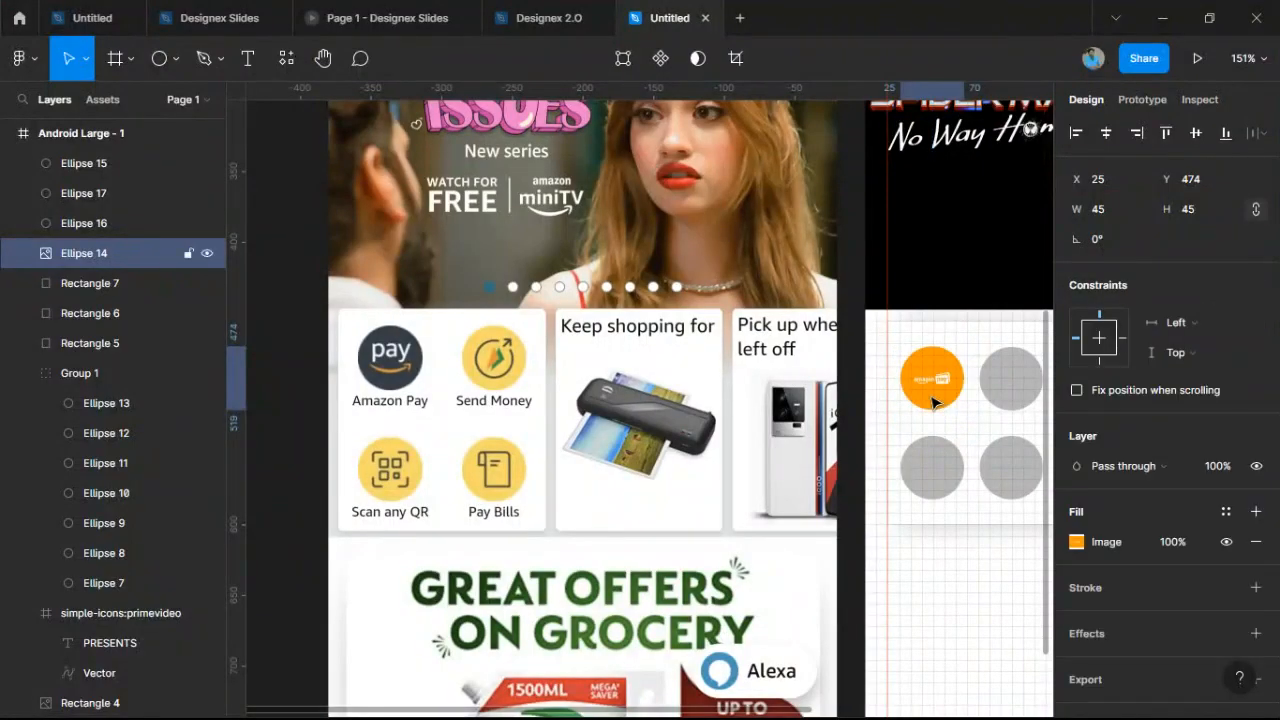
scroll(932, 402, "up", 10)
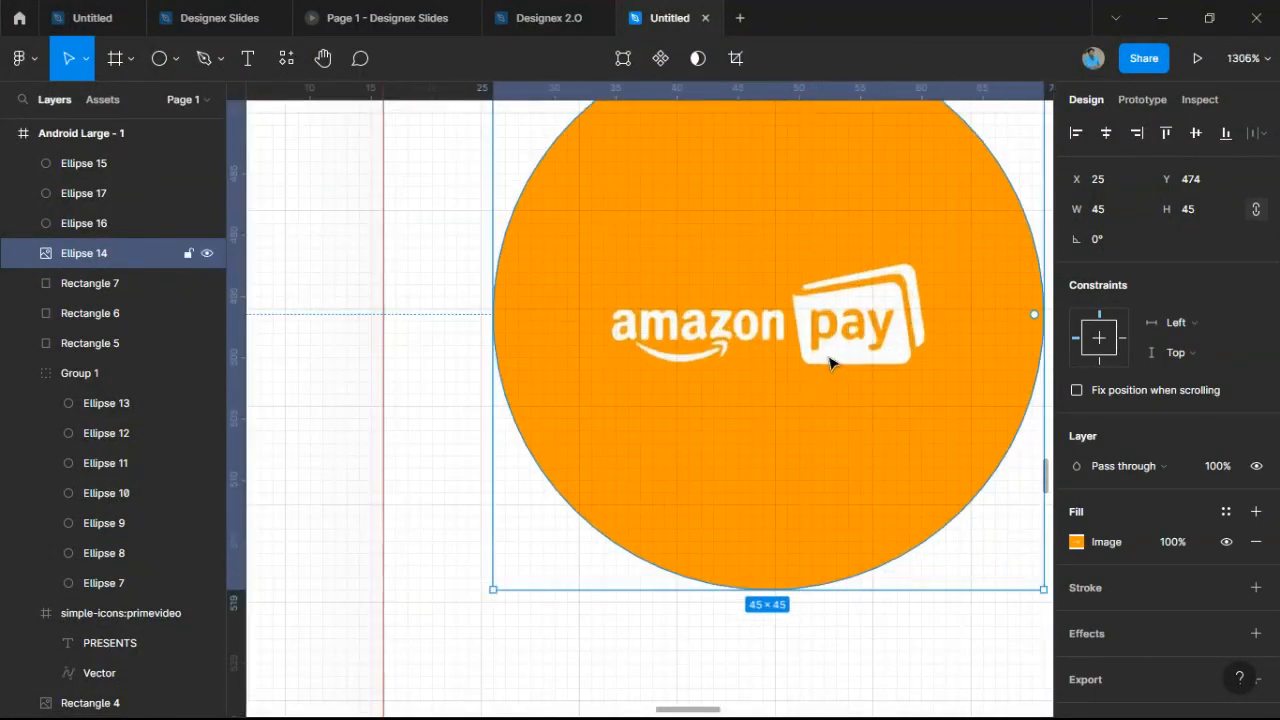
key("Return")
left_click_drag(831, 363, 691, 392)
key("Escape")
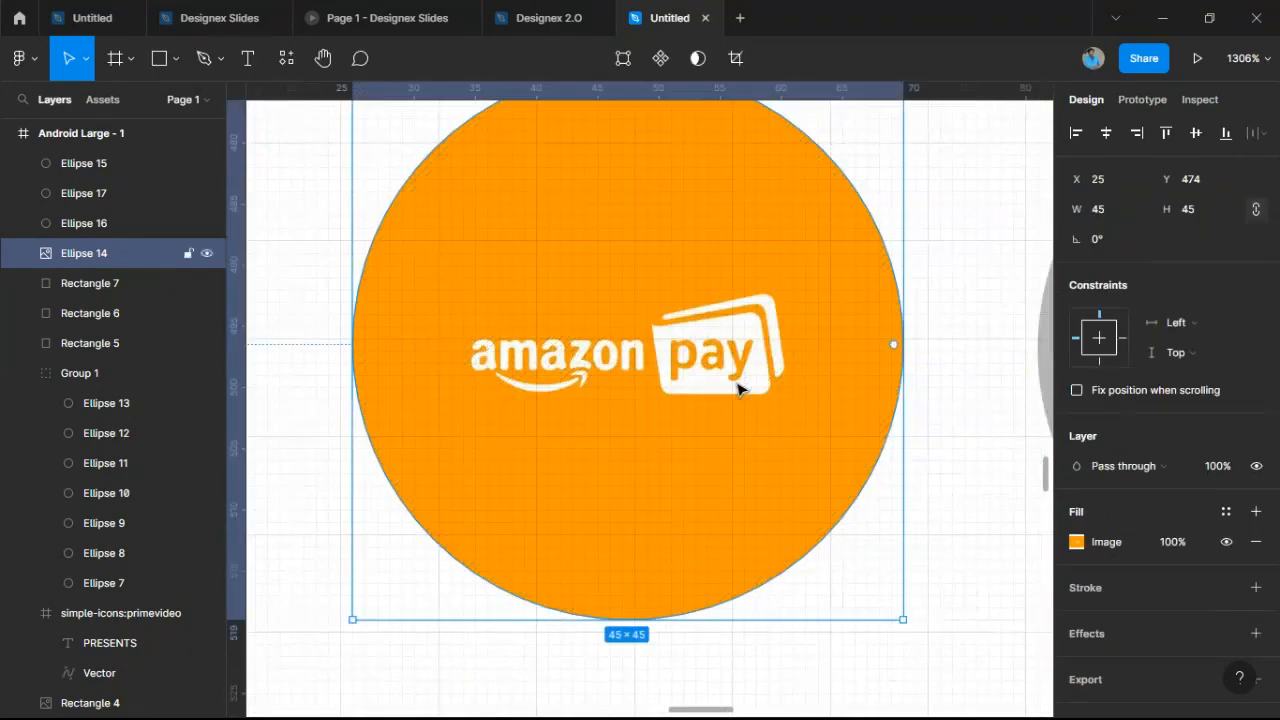
Set the circle's image fill to Crop and enlarge the logo to fill the circle.
left_click(1076, 542)
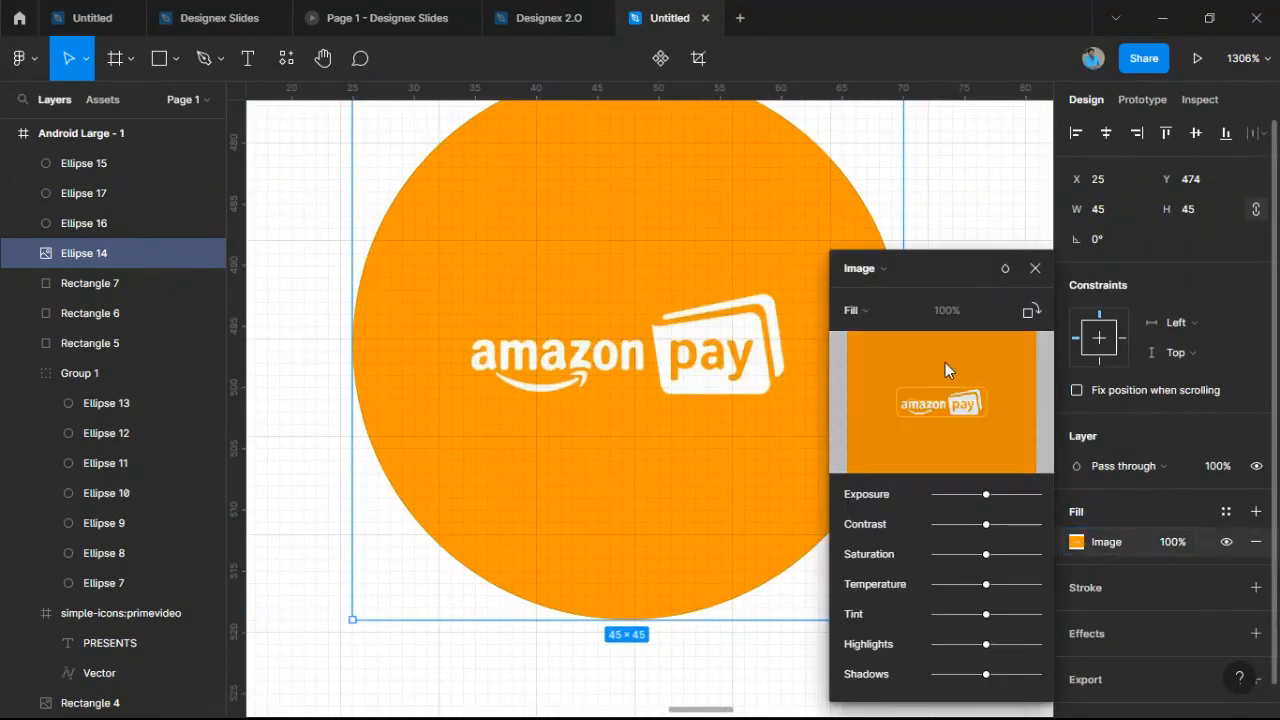
left_click(855, 310)
left_click(893, 356)
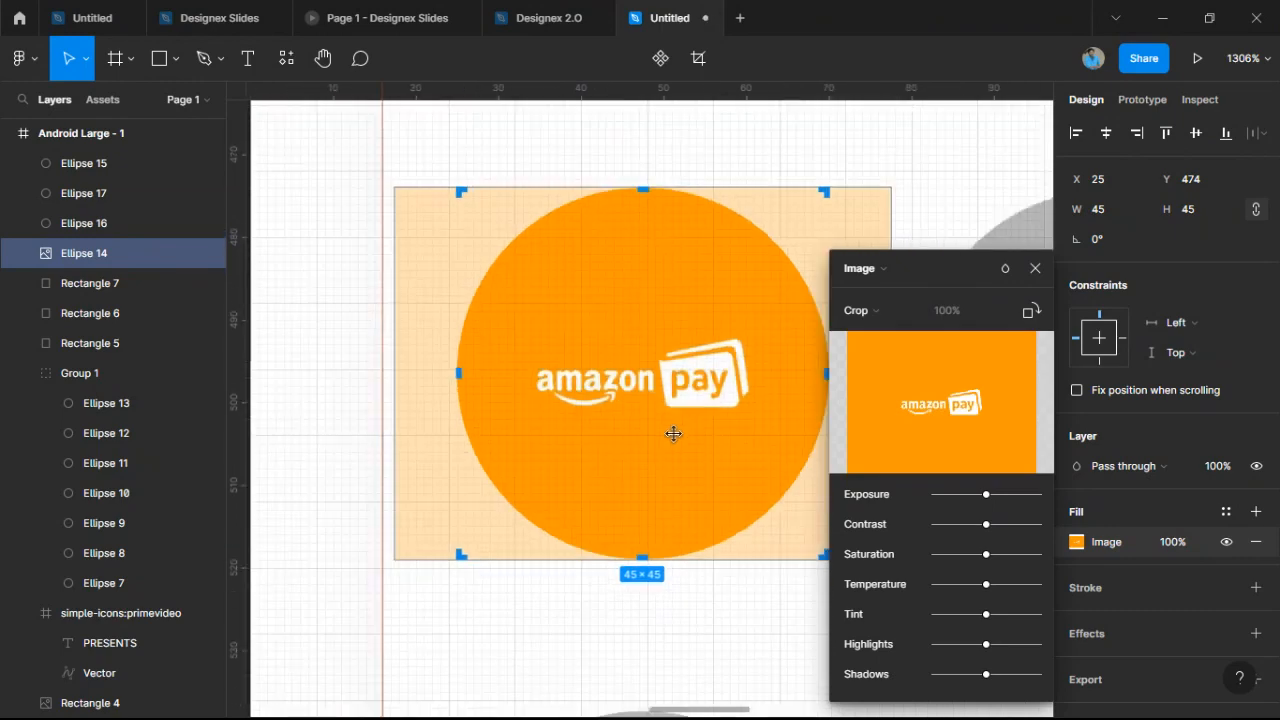
scroll(673, 434, "down", 1)
left_click_drag(691, 483, 614, 481)
scroll(614, 481, "up", 1)
left_click_drag(718, 455, 697, 459)
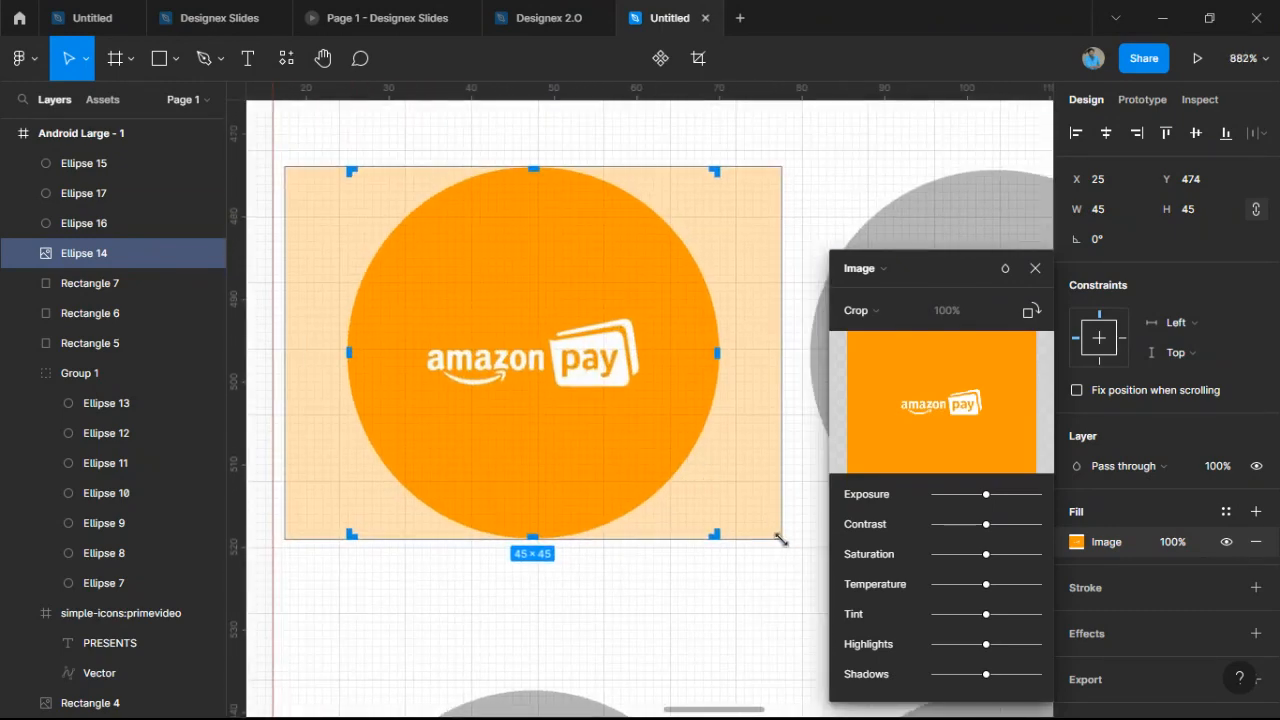
left_click(857, 310)
left_click(860, 309)
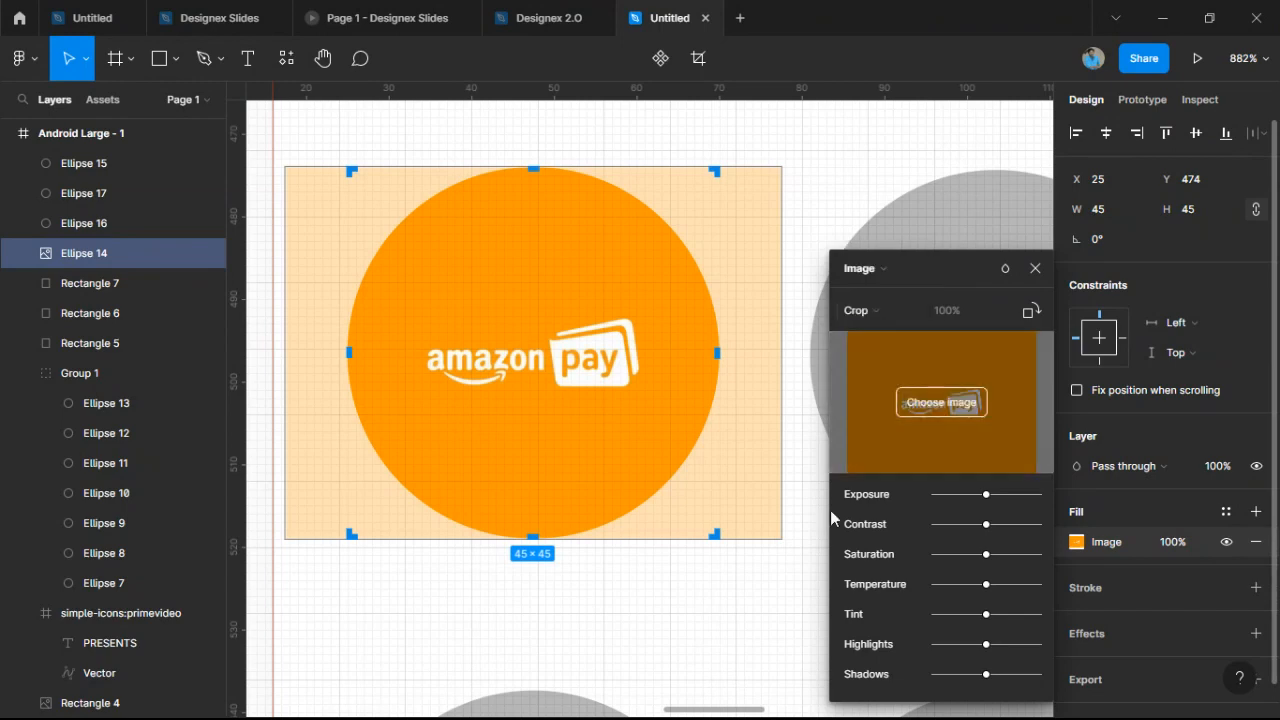
left_click_drag(778, 528, 908, 589)
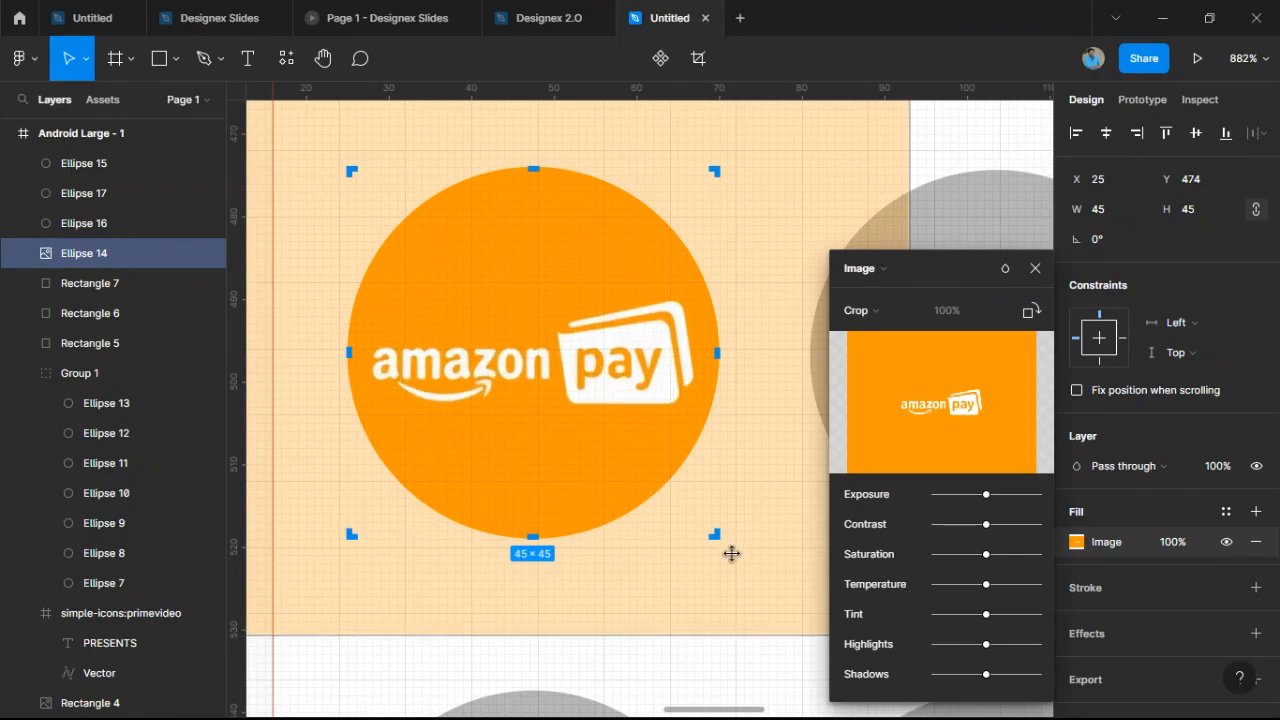
key("Escape")
Select the second grey circle in the payment card.
left_click(777, 528)
scroll(785, 521, "down", 3)
scroll(785, 521, "down", 6)
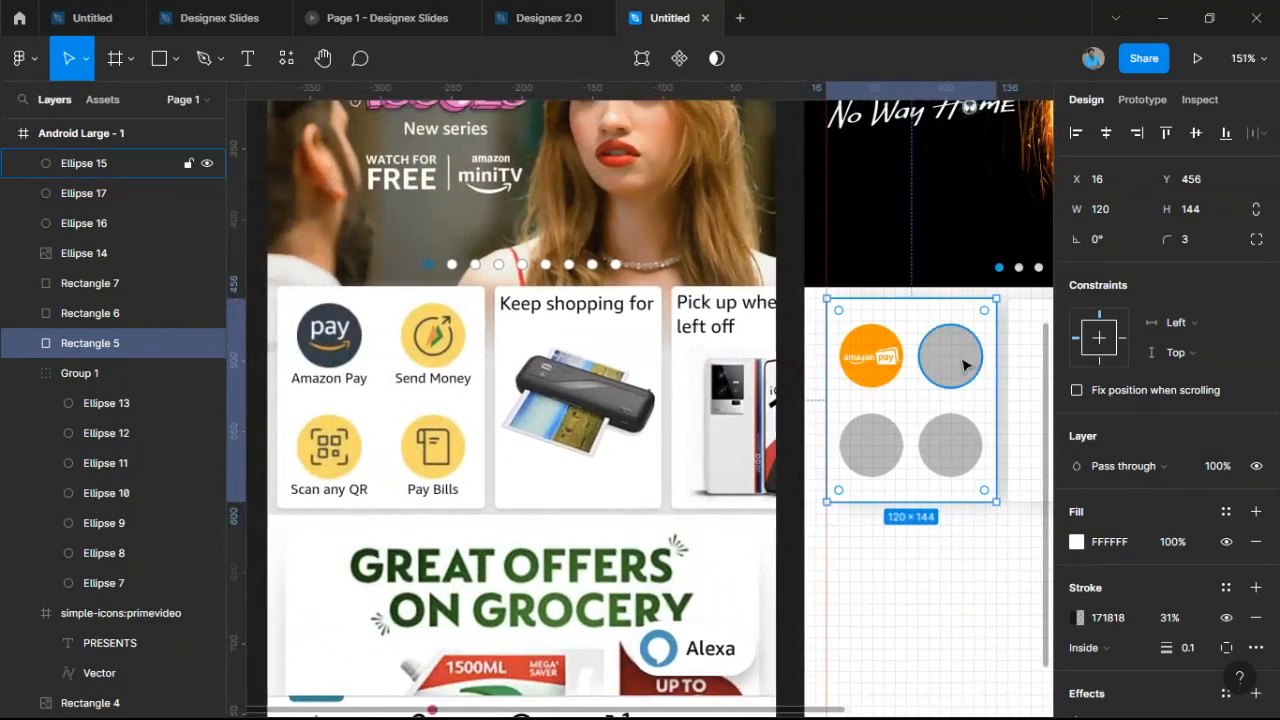
left_click(958, 361)
scroll(960, 365, "up", 2)
scroll(960, 366, "down", 2)
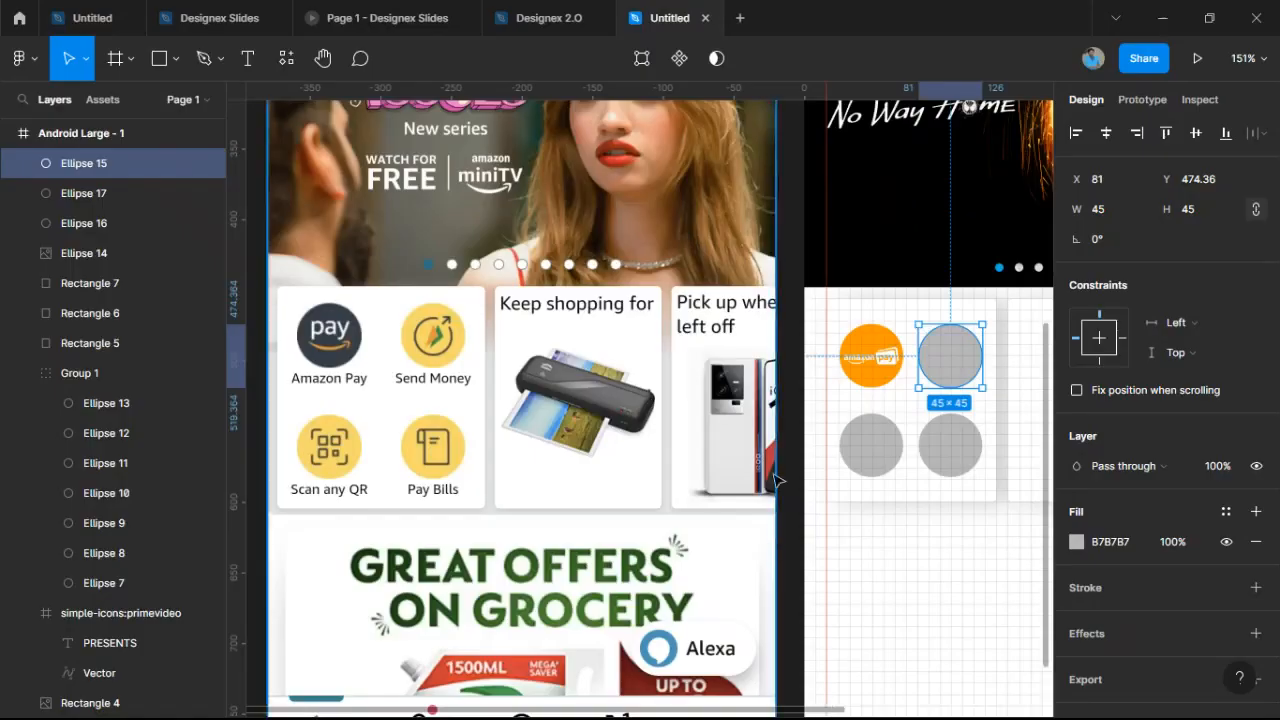
Paste the transfer icon into Ellipse 15, trying Fit and Fill before switching to Crop.
scroll(785, 350, "right", 3)
key("ctrl+v")
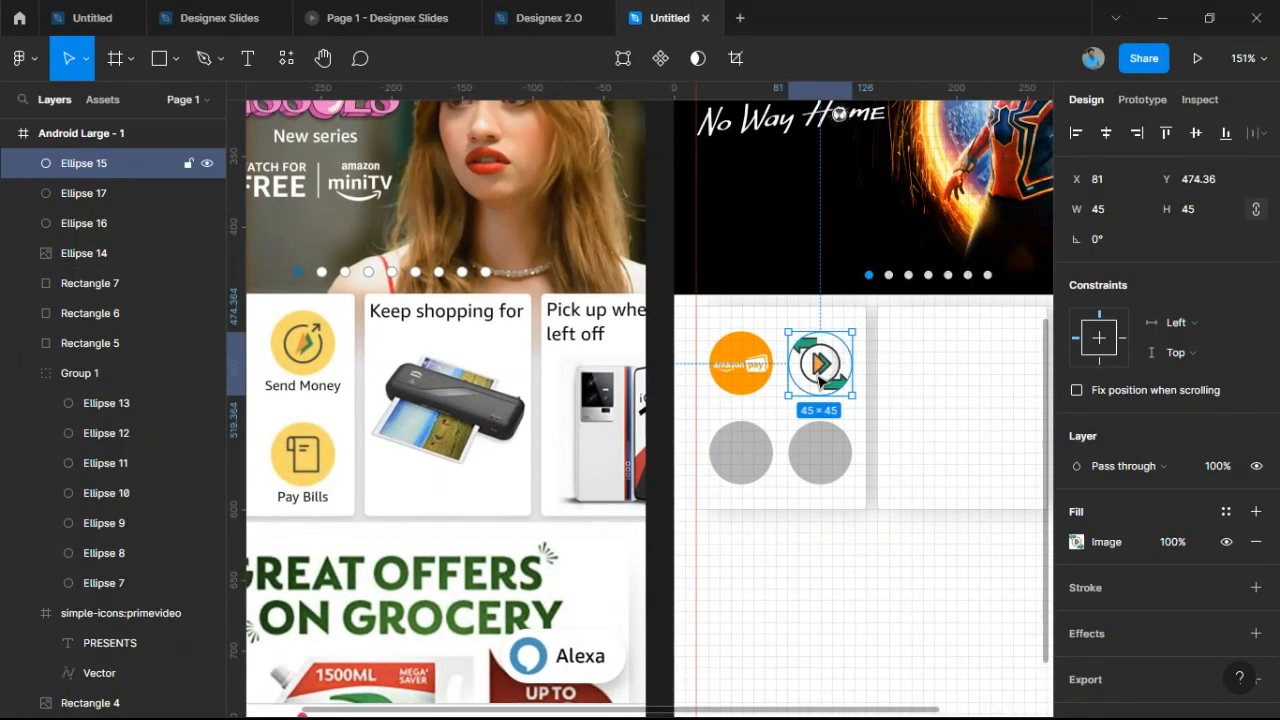
scroll(828, 376, "up", 5)
scroll(828, 376, "up", 4)
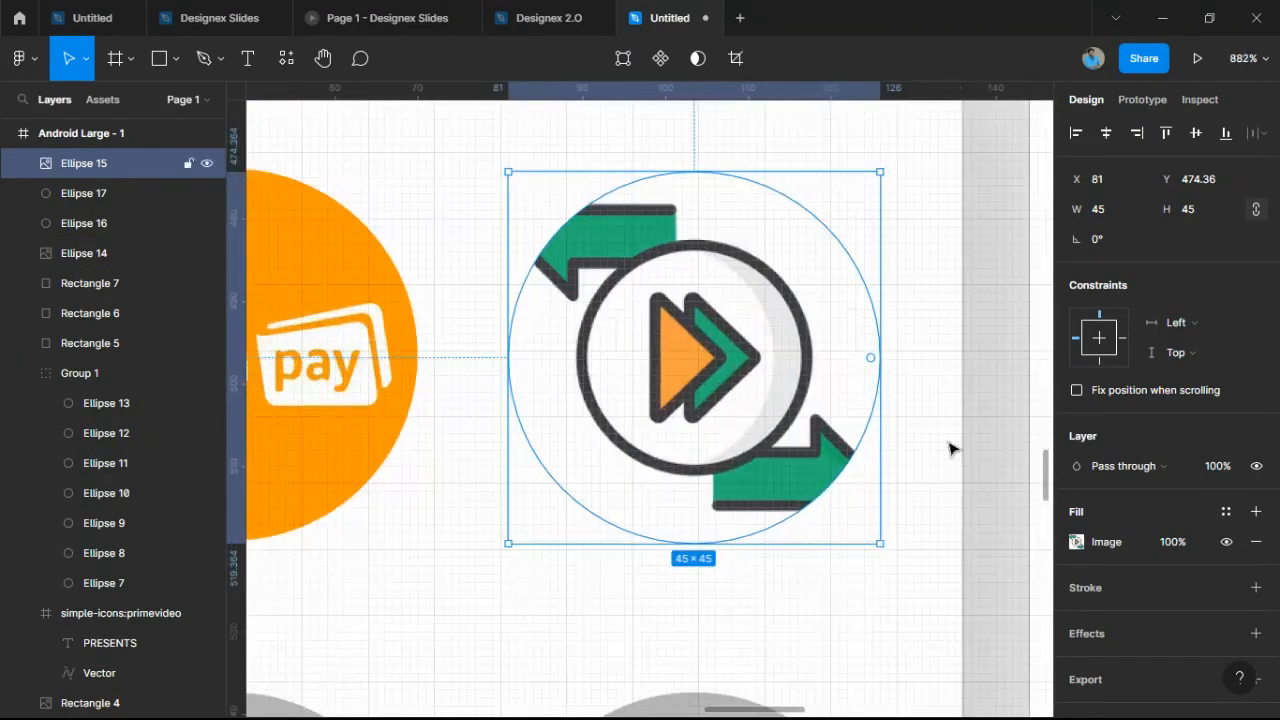
left_click(1076, 541)
left_click(855, 310)
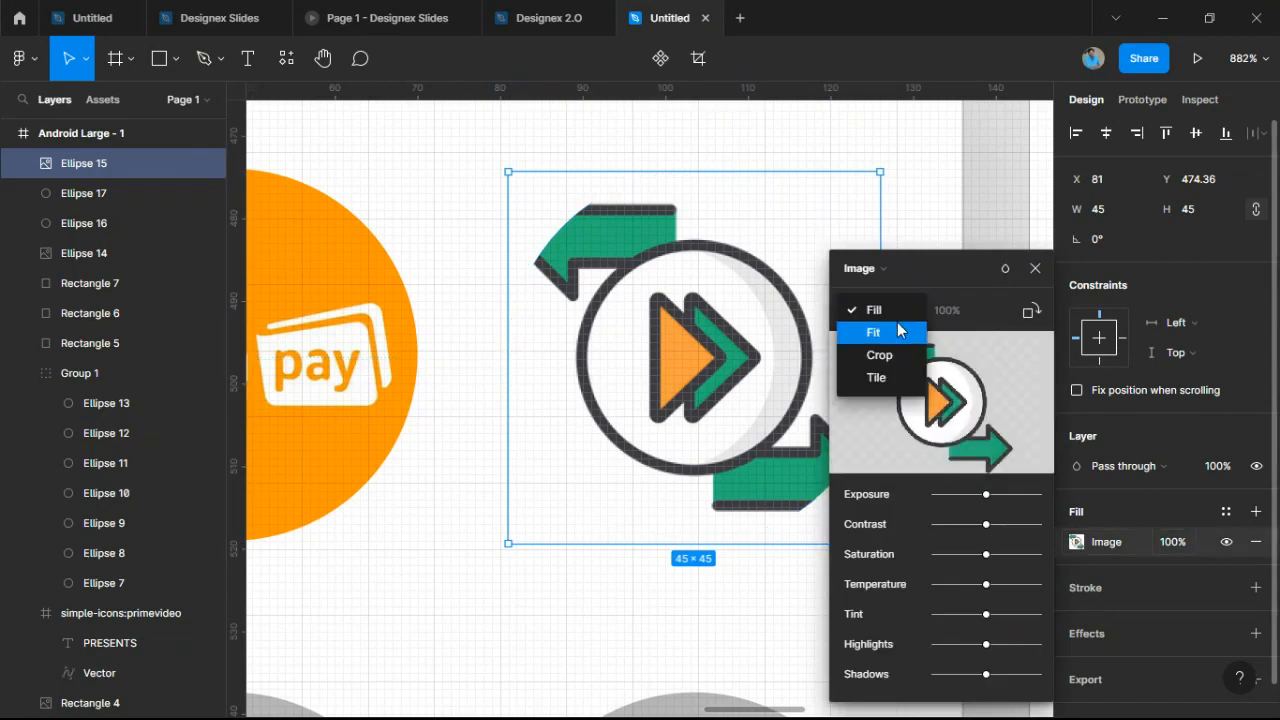
left_click(898, 332)
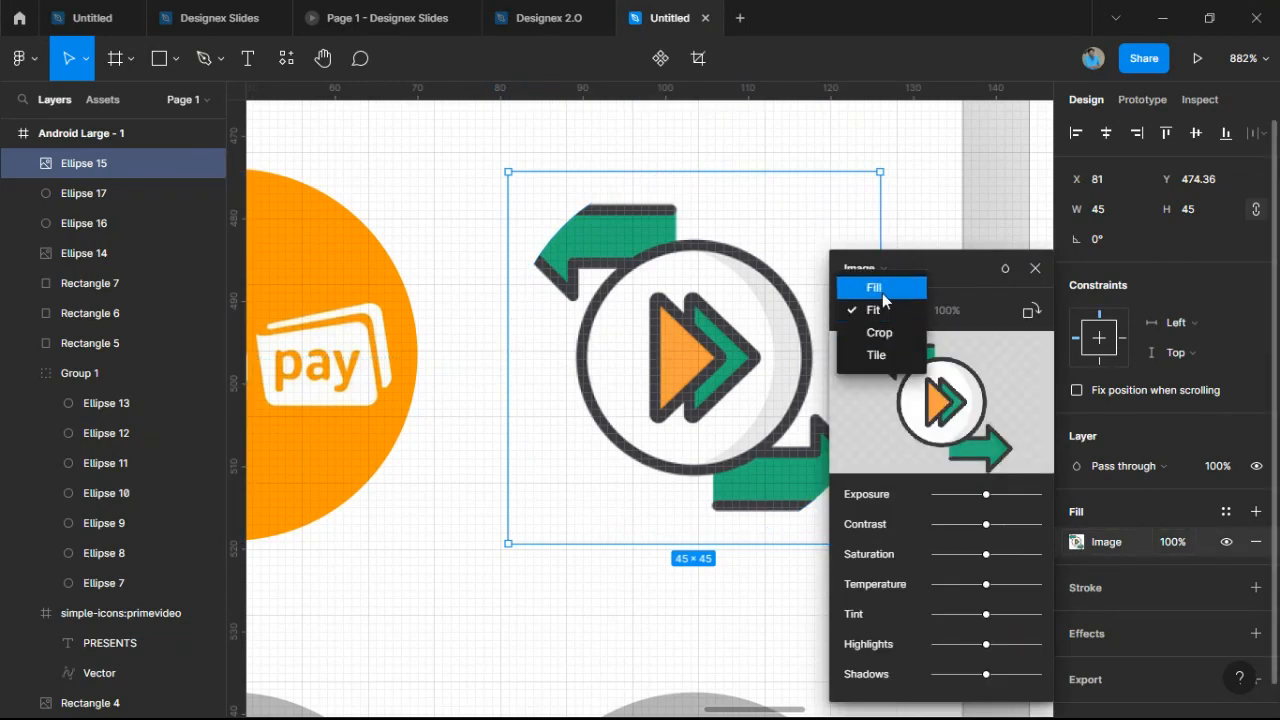
left_click(873, 287)
left_click(852, 310)
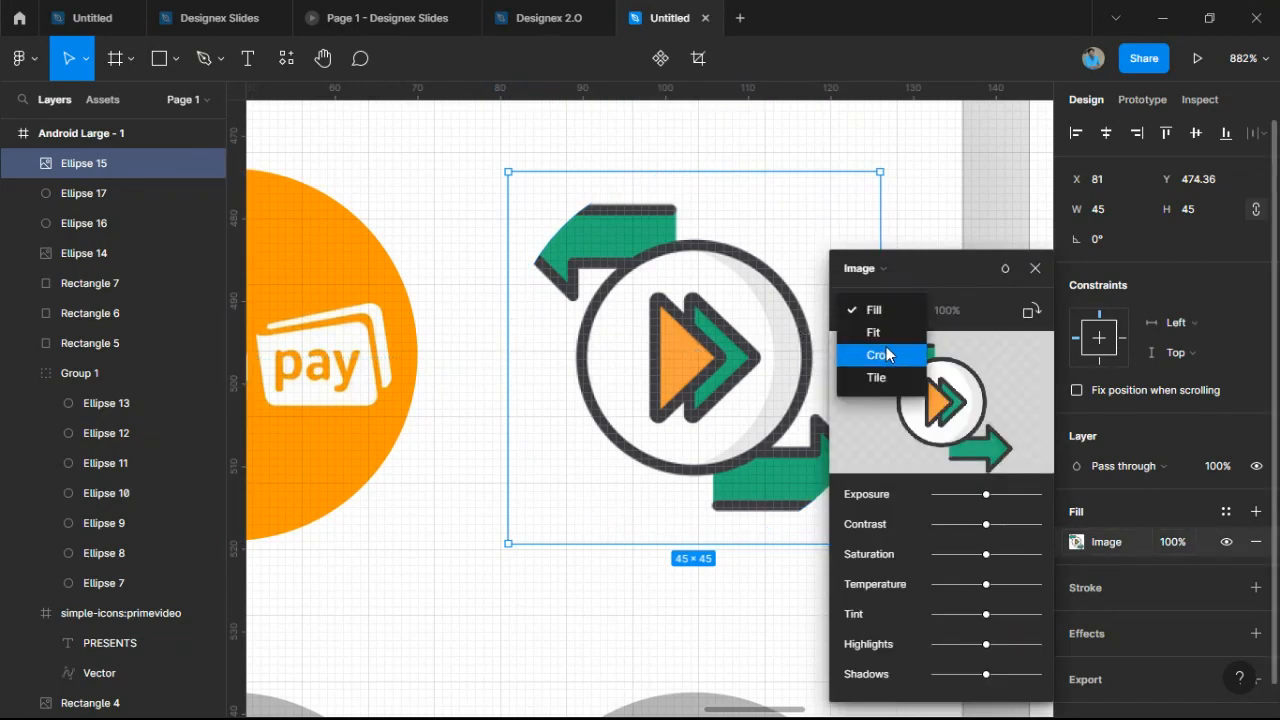
left_click(862, 355)
Trim the icon's crop edges and shift it right to centre it in the circle.
scroll(634, 460, "down", 4)
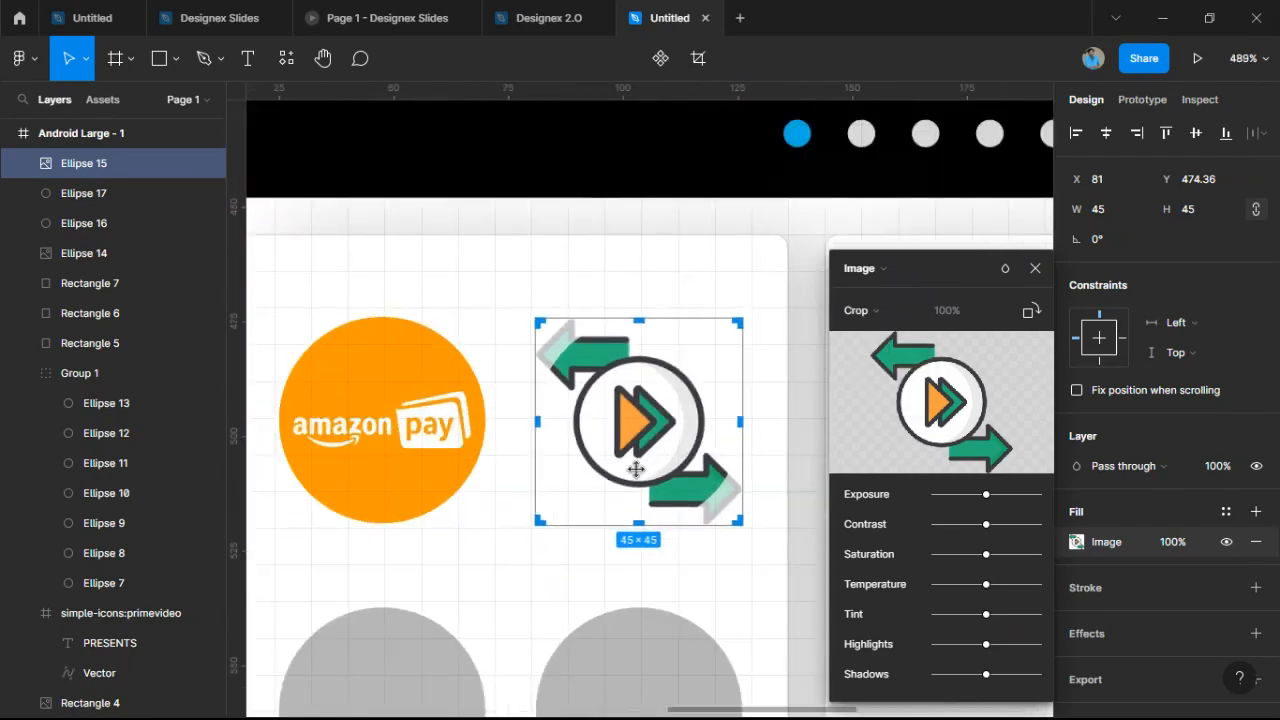
scroll(657, 454, "up", 1)
scroll(648, 525, "up", 3)
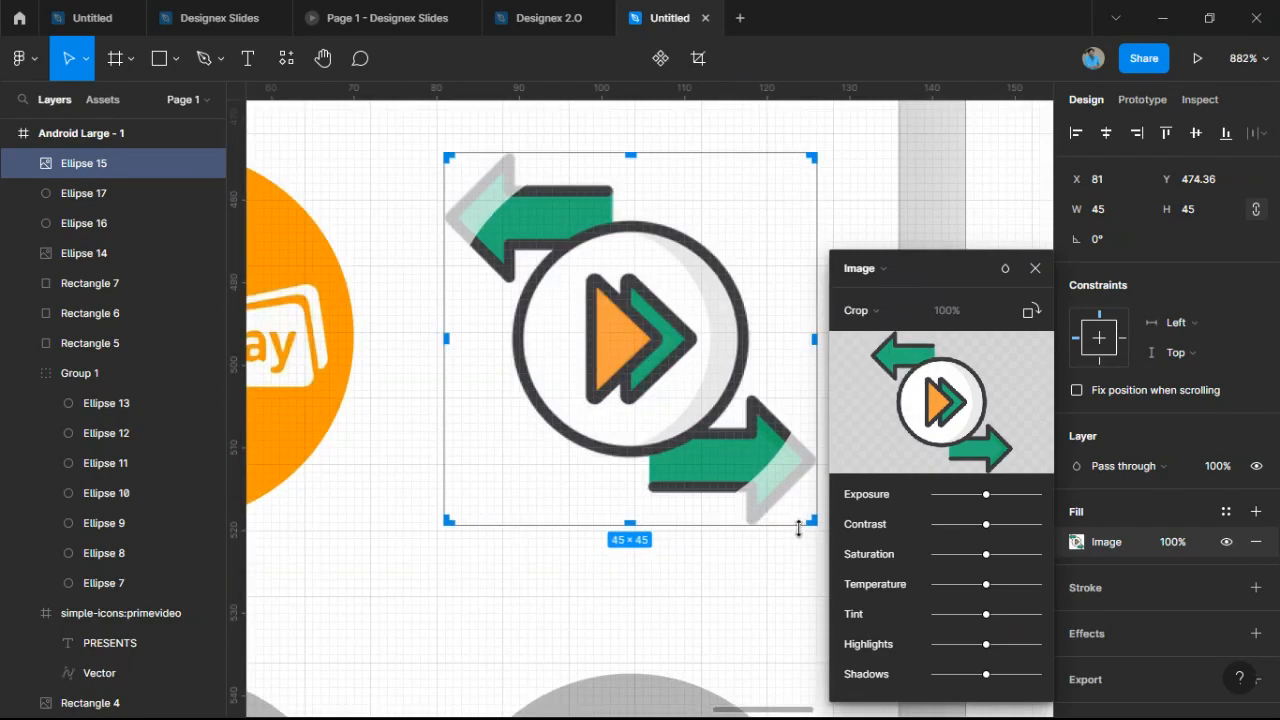
left_click_drag(795, 527, 771, 497)
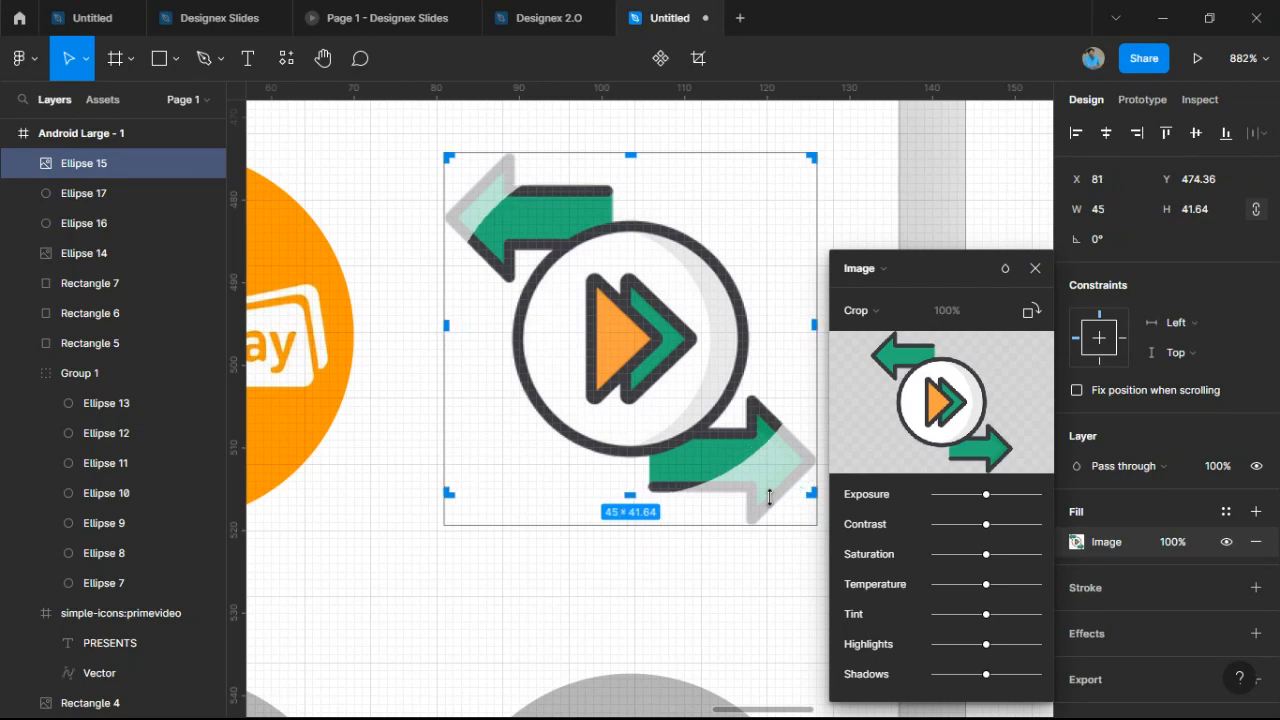
key("ctrl+z")
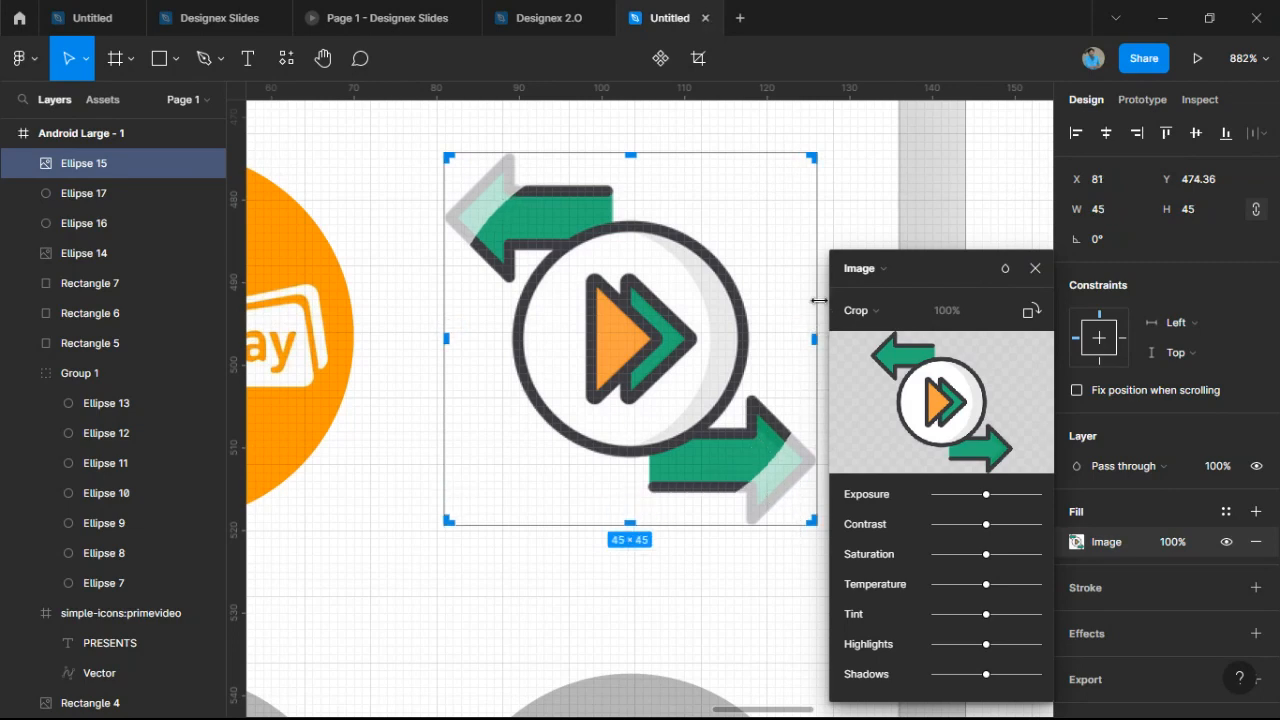
left_click_drag(818, 300, 807, 340)
scroll(808, 340, "right", 3)
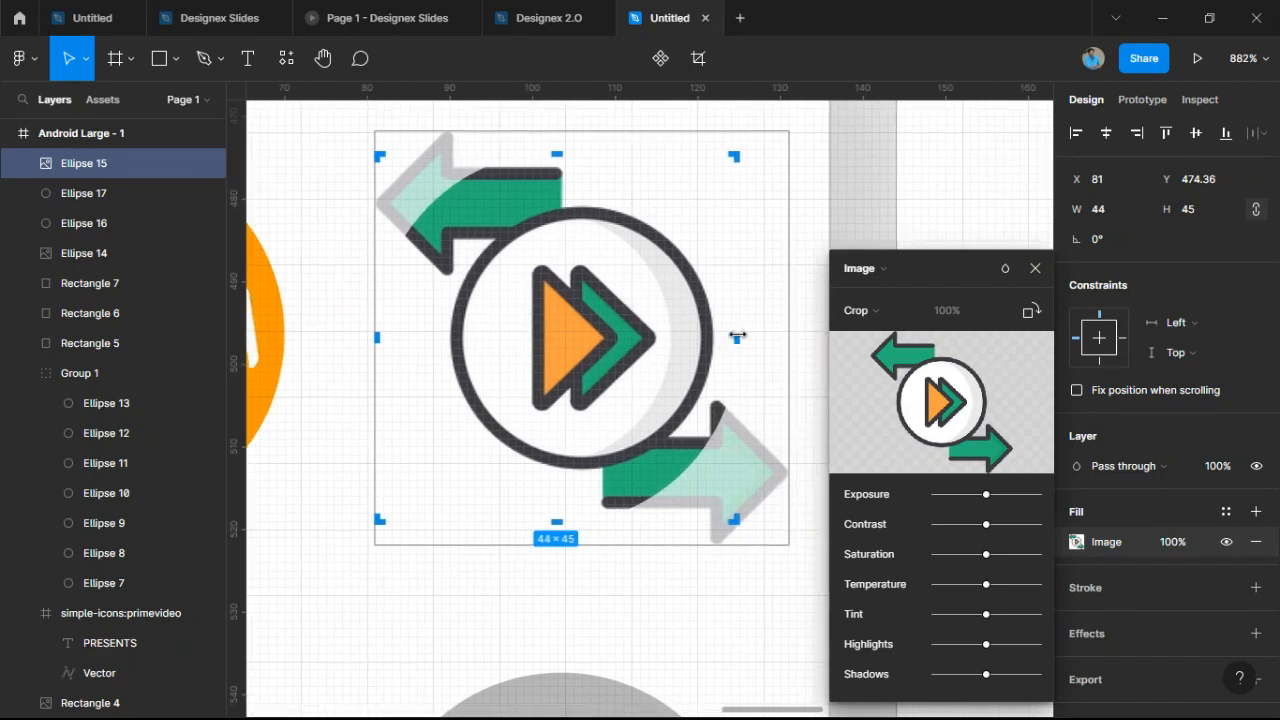
left_click_drag(737, 336, 668, 339)
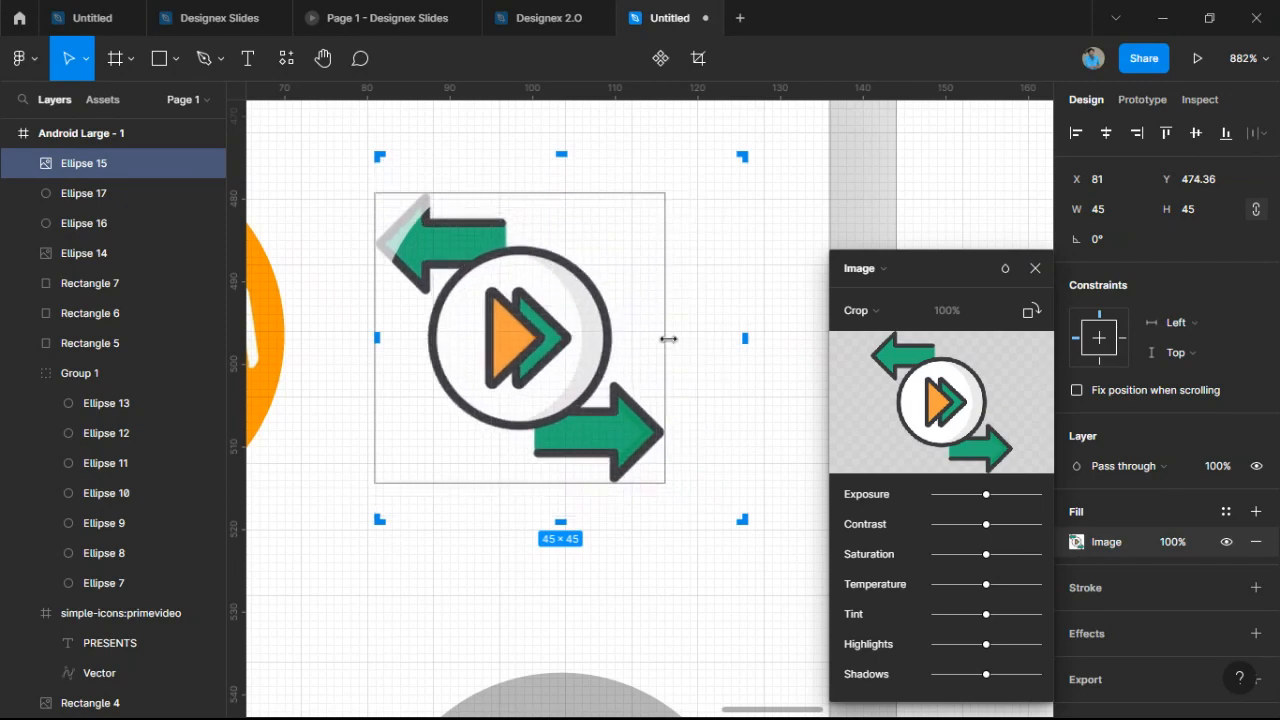
left_click_drag(575, 376, 615, 372)
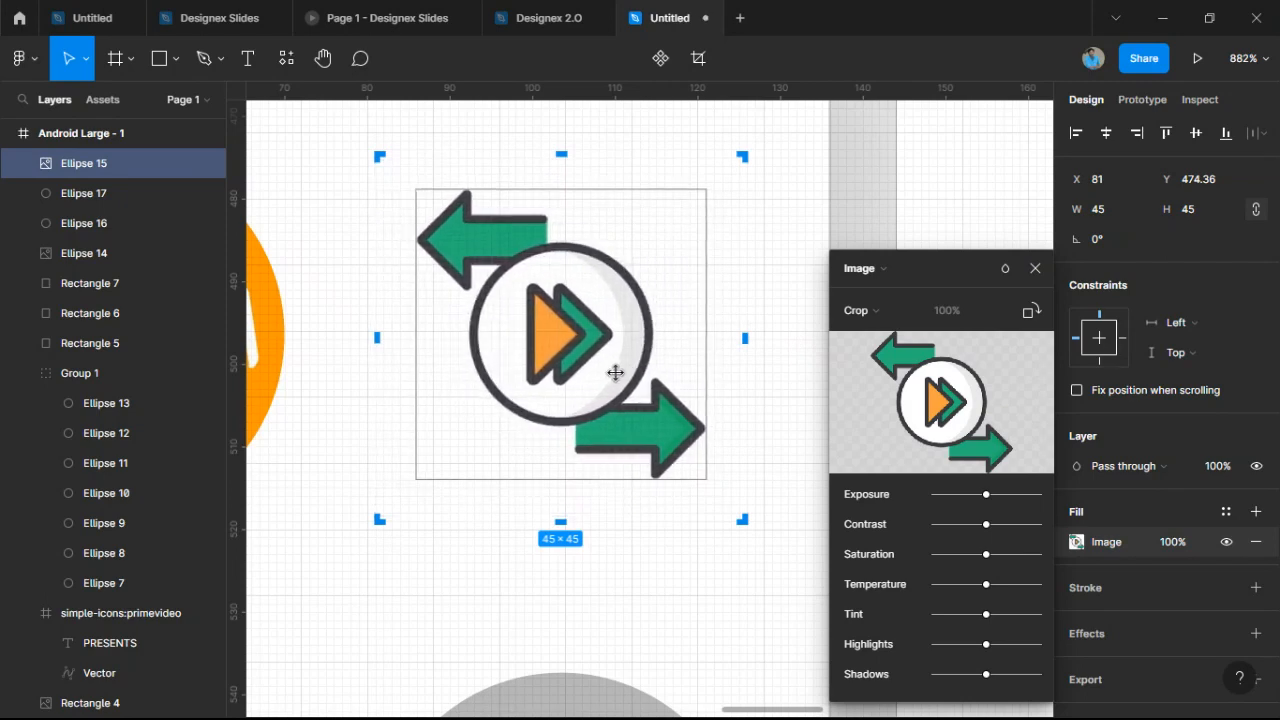
Give the Ellipse 15 icon circle a 0.5-weight black stroke at 4% opacity.
key("Return")
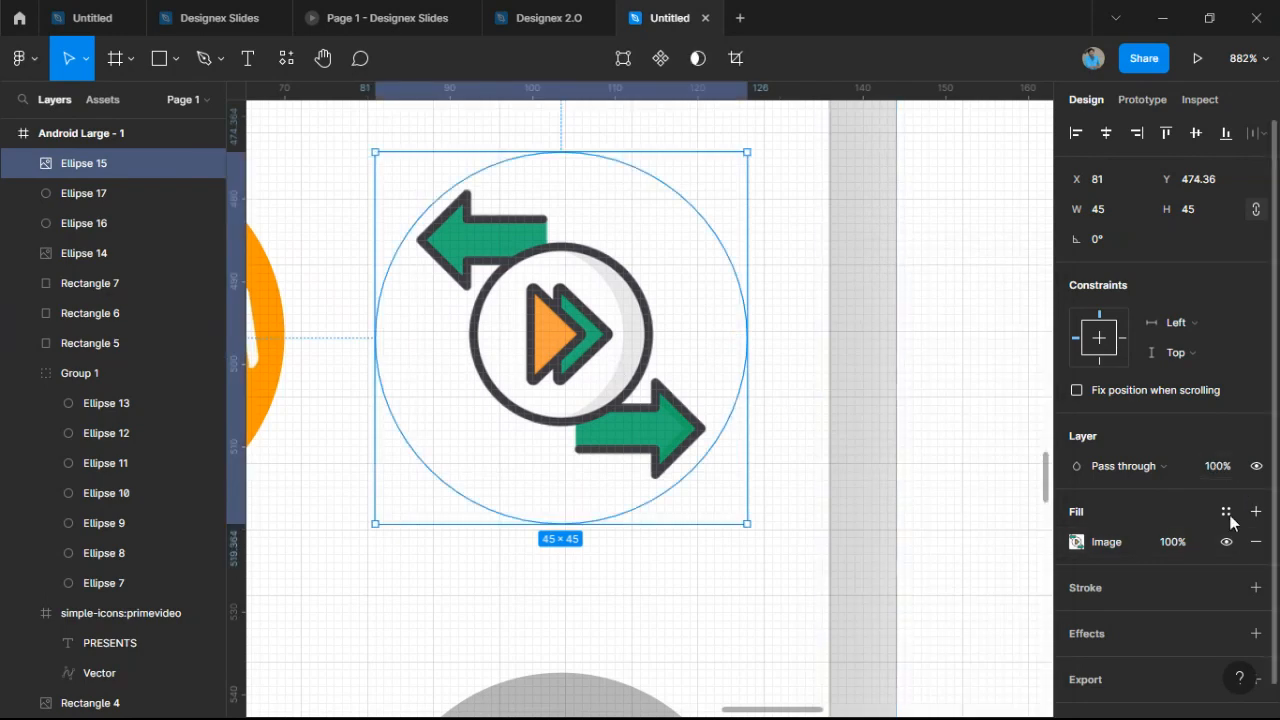
left_click(1256, 588)
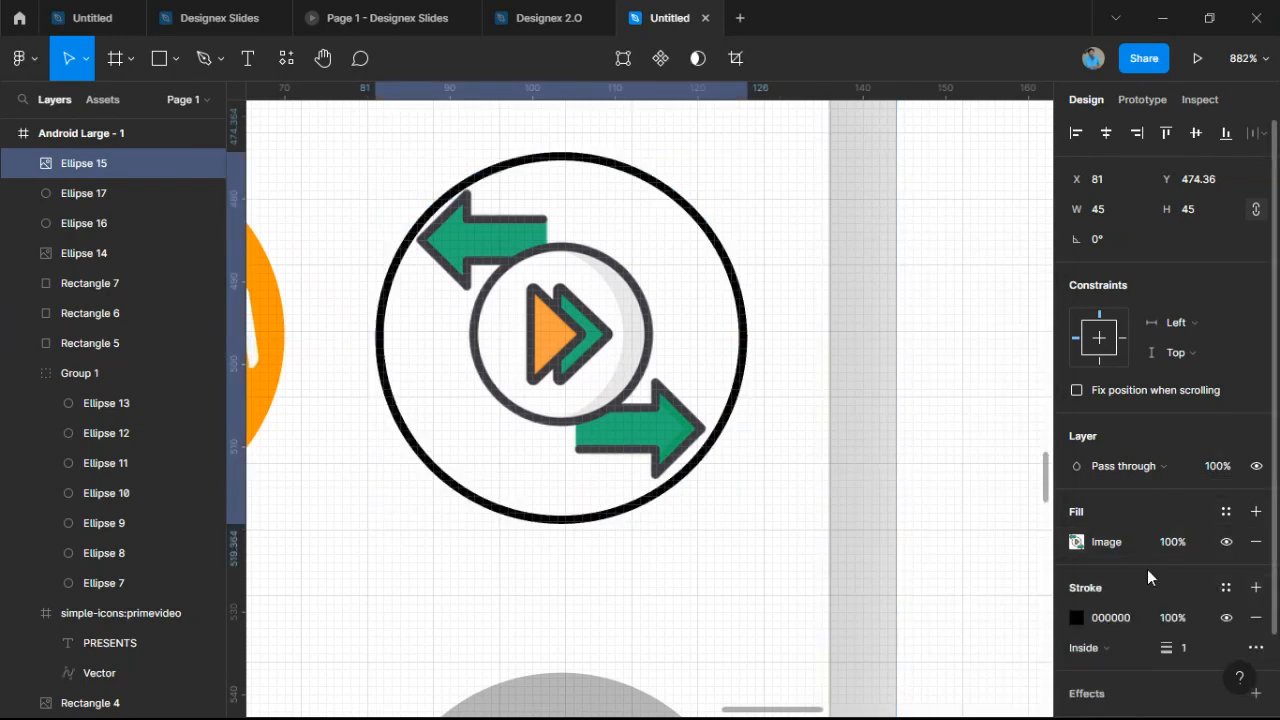
left_click(1075, 614)
left_click_drag(1012, 524, 894, 522)
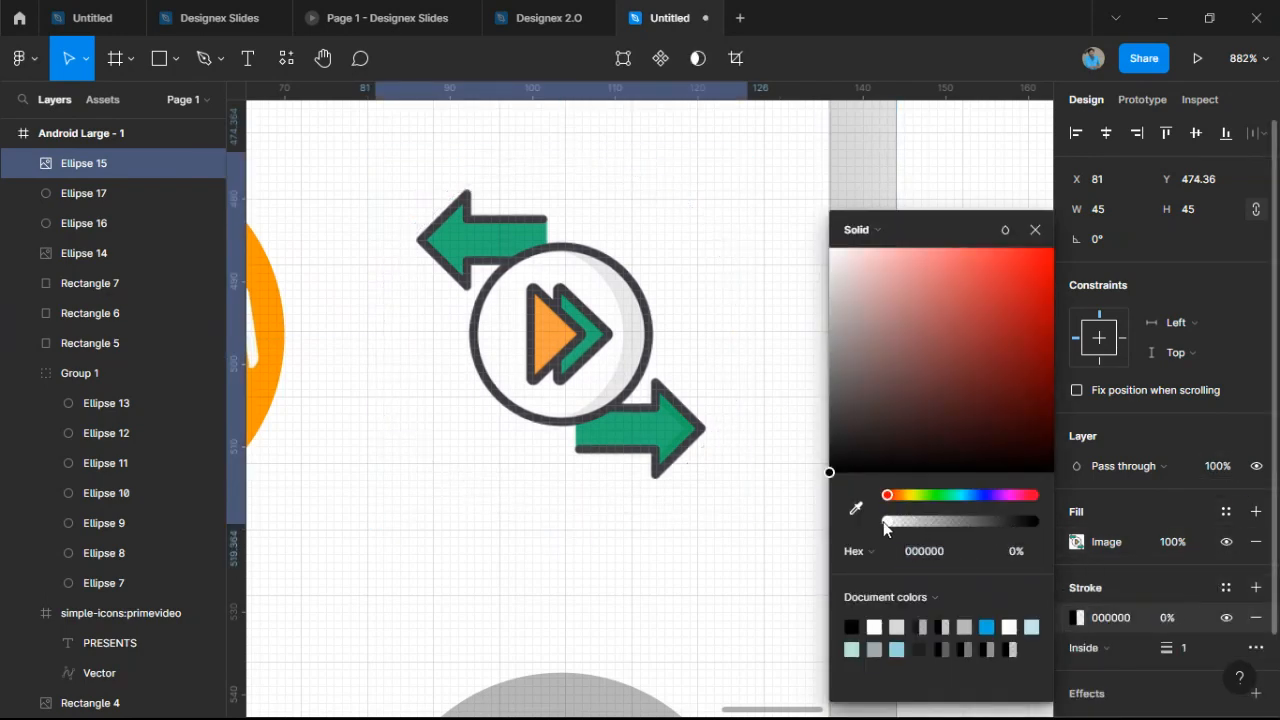
left_click(1193, 654)
type("0")
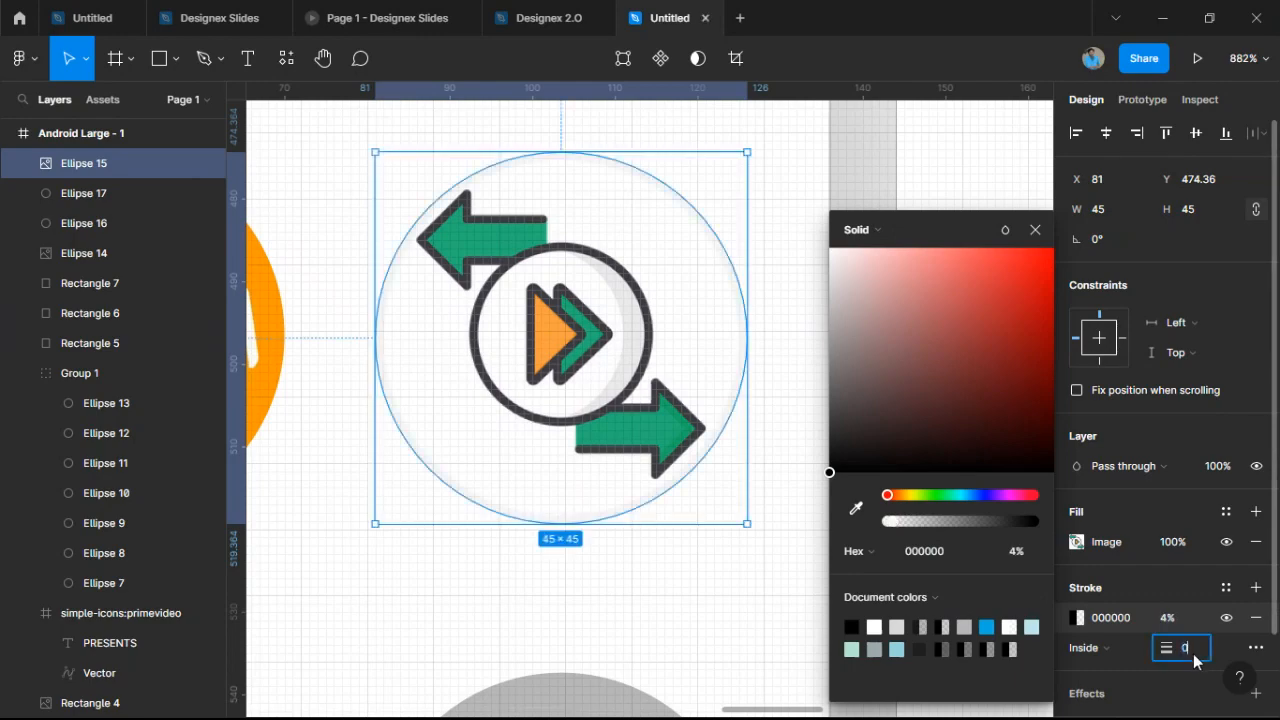
type(".5")
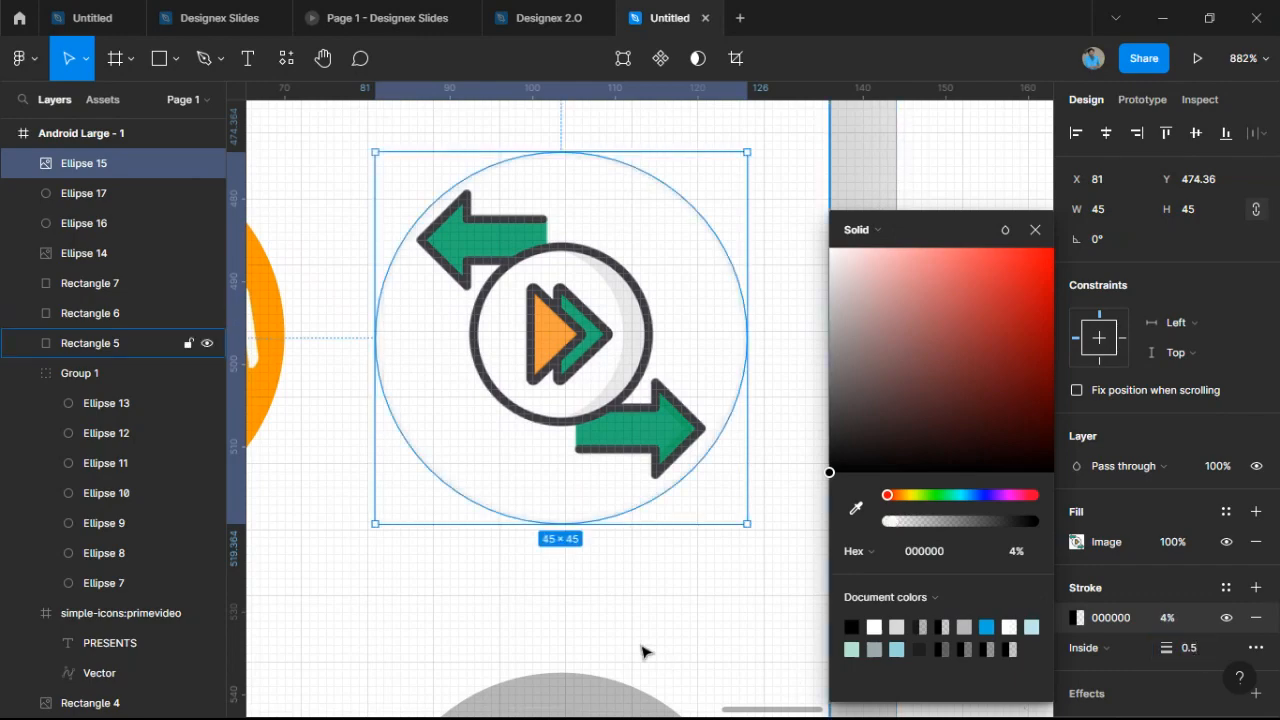
double_click(703, 597)
key("Escape")
left_click(871, 546)
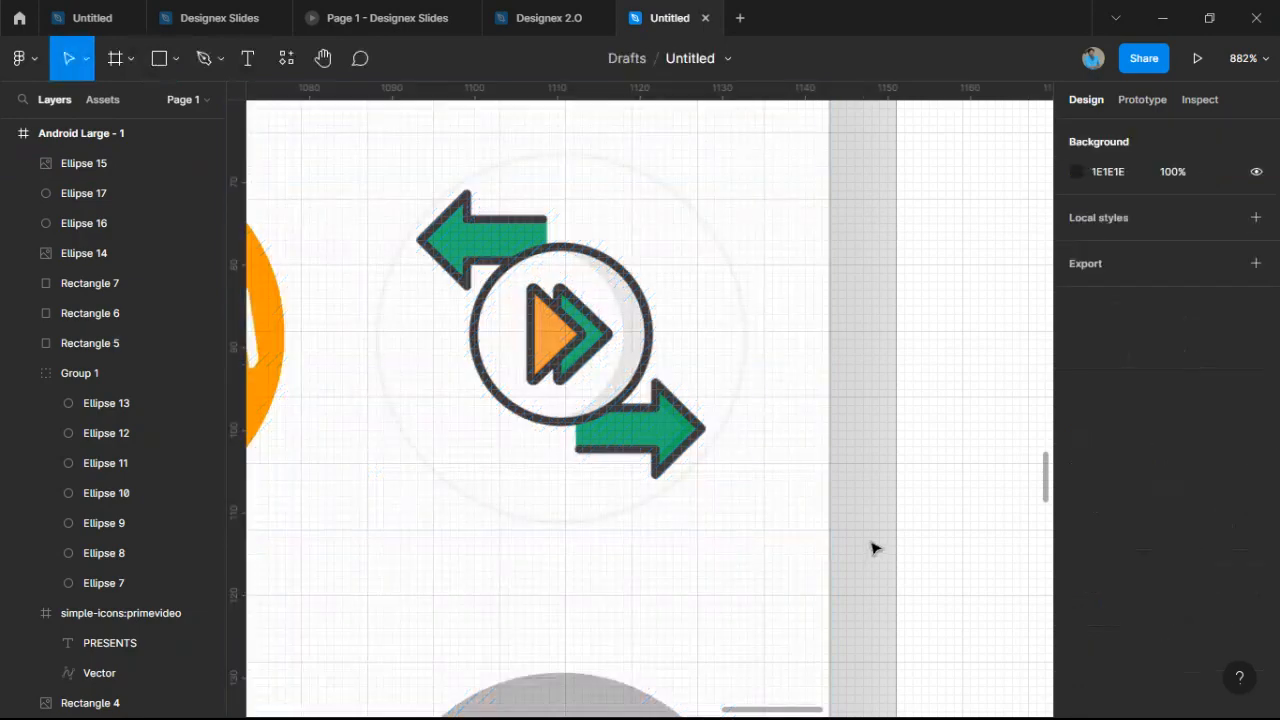
Zoom and pan out to view both the working and reference mockups.
scroll(871, 546, "down", 5)
scroll(851, 531, "down", 5)
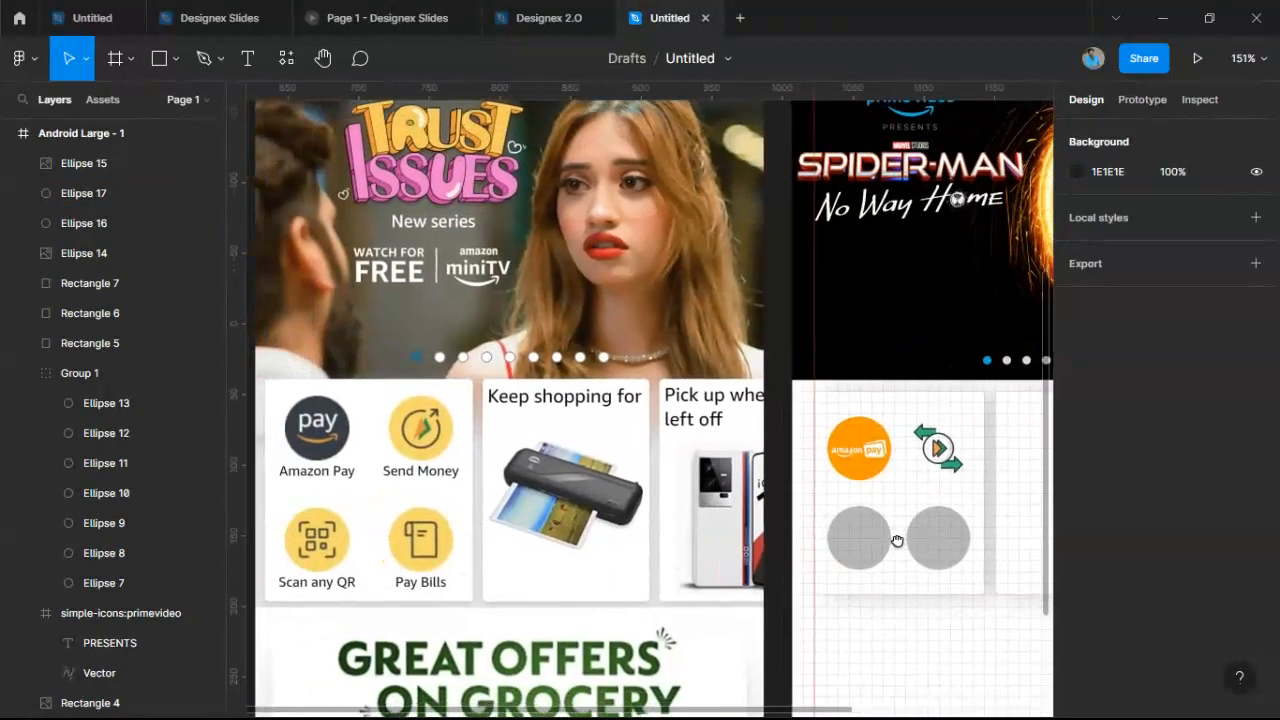
left_click_drag(897, 541, 898, 531)
scroll(898, 531, "up", 1)
left_click_drag(569, 402, 826, 334)
scroll(781, 551, "right", 3)
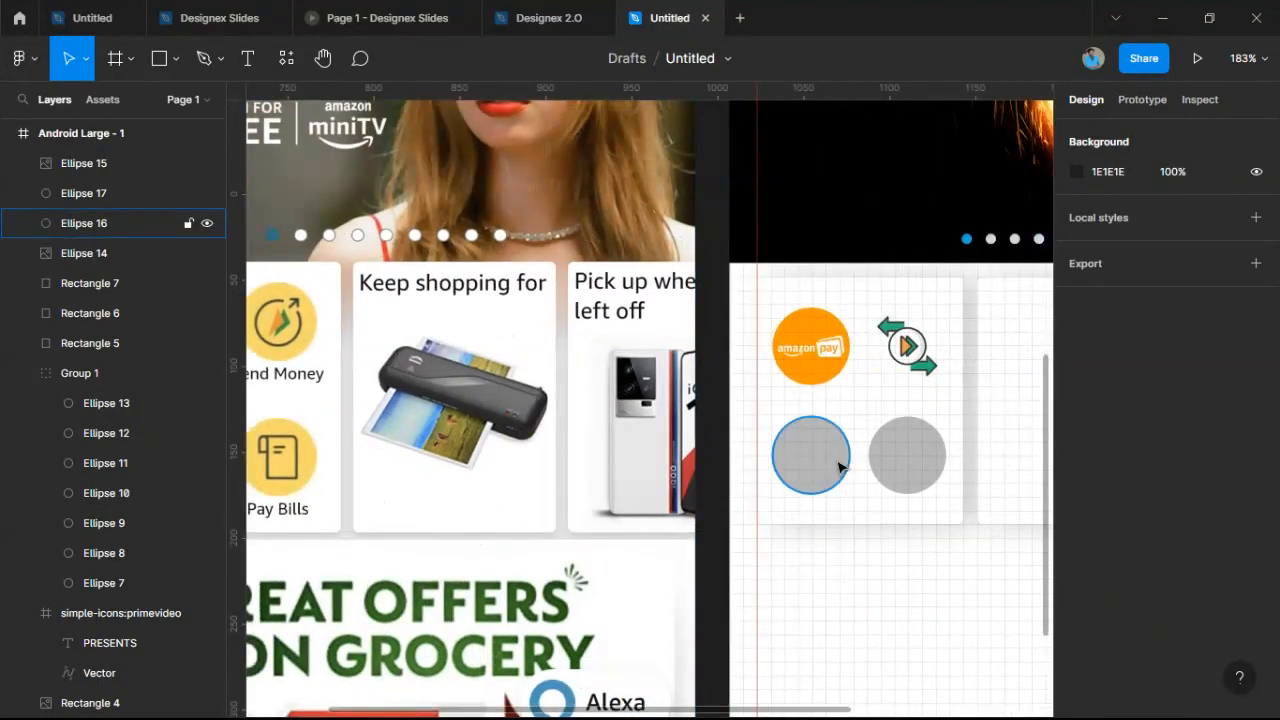
scroll(809, 455, "down", 2)
scroll(830, 462, "up", 1)
scroll(894, 368, "down", 1)
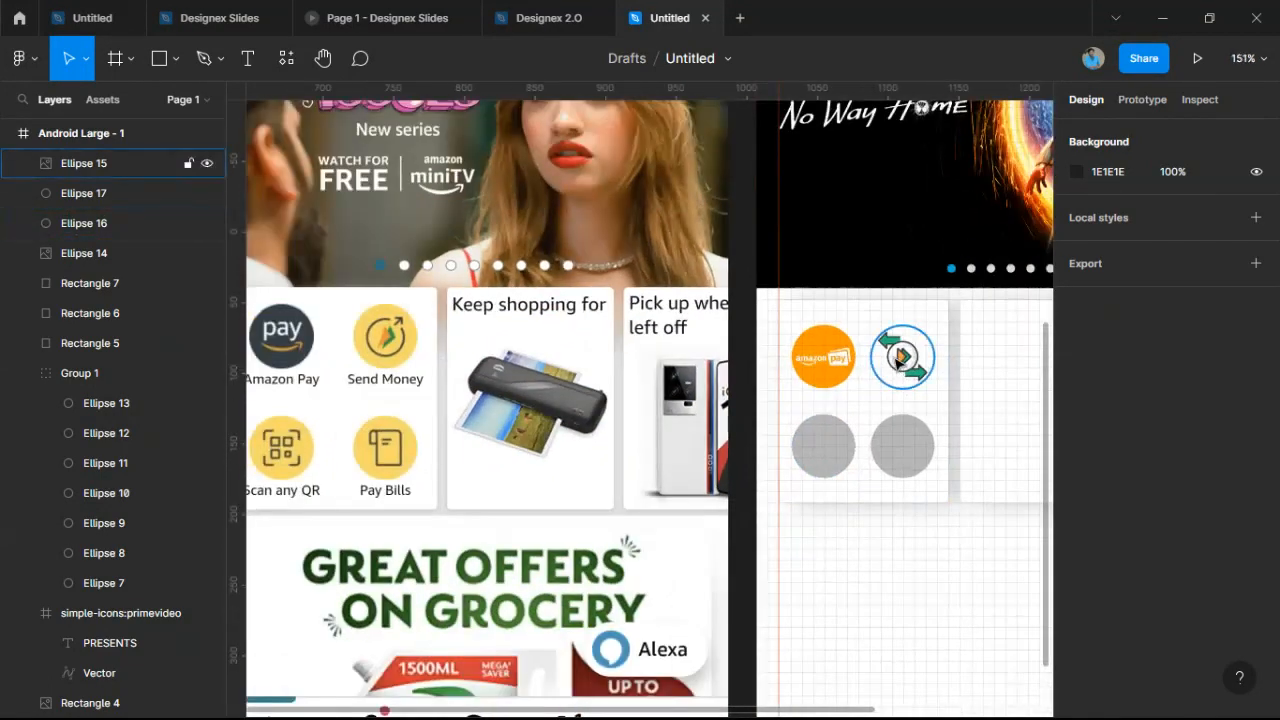
scroll(894, 370, "up", 1)
scroll(883, 430, "down", 1)
scroll(846, 477, "down", 2)
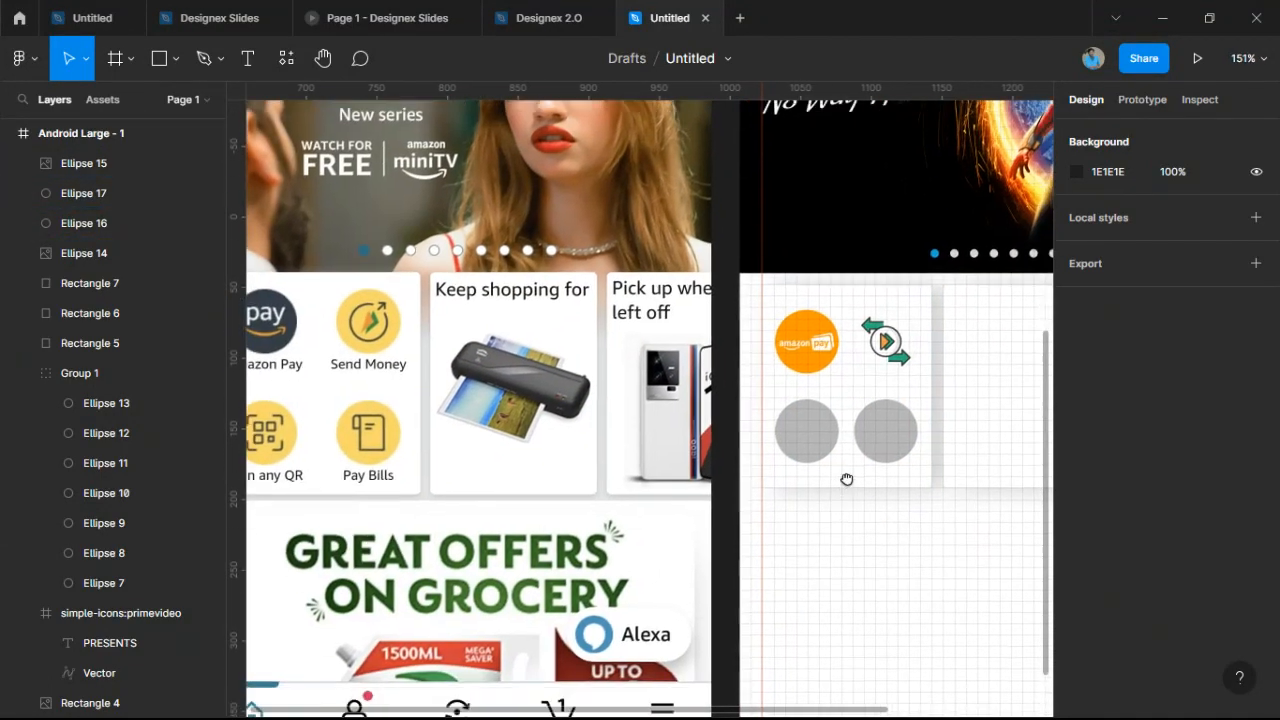
Launch the Iconify plugin from the canvas context menu's Plugins list.
right_click(894, 566)
mouse_move(895, 566)
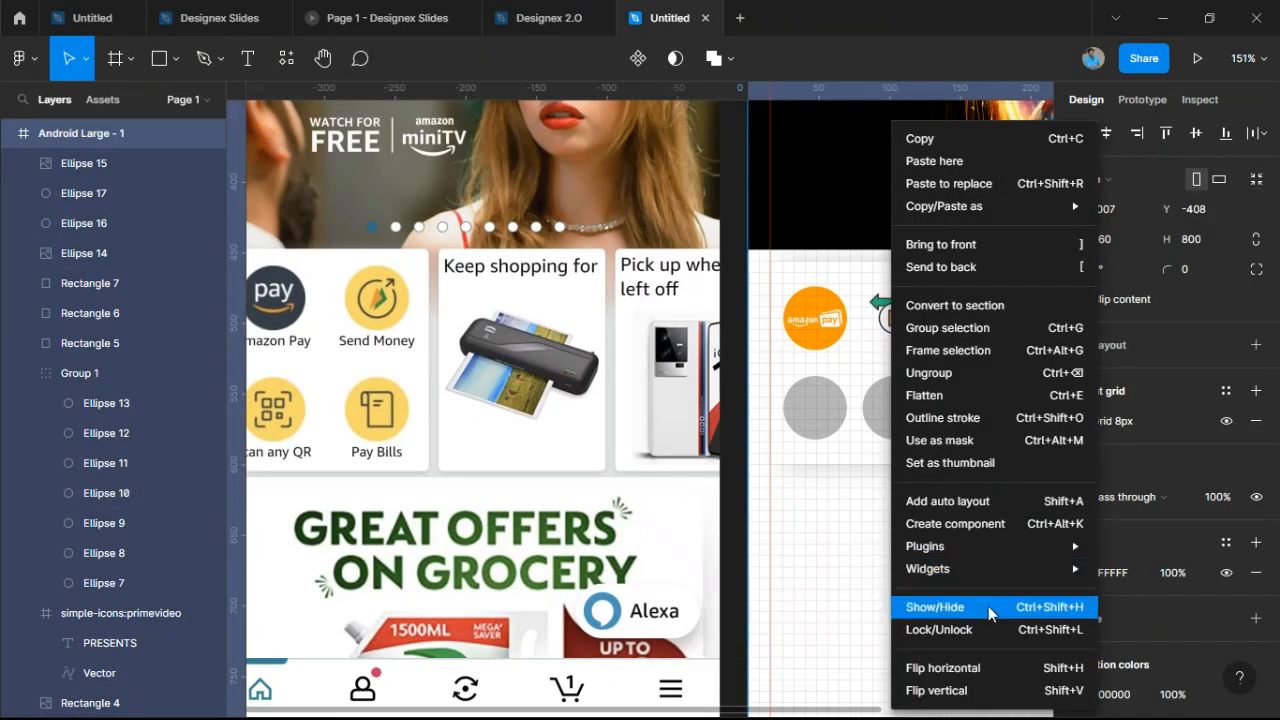
mouse_move(967, 554)
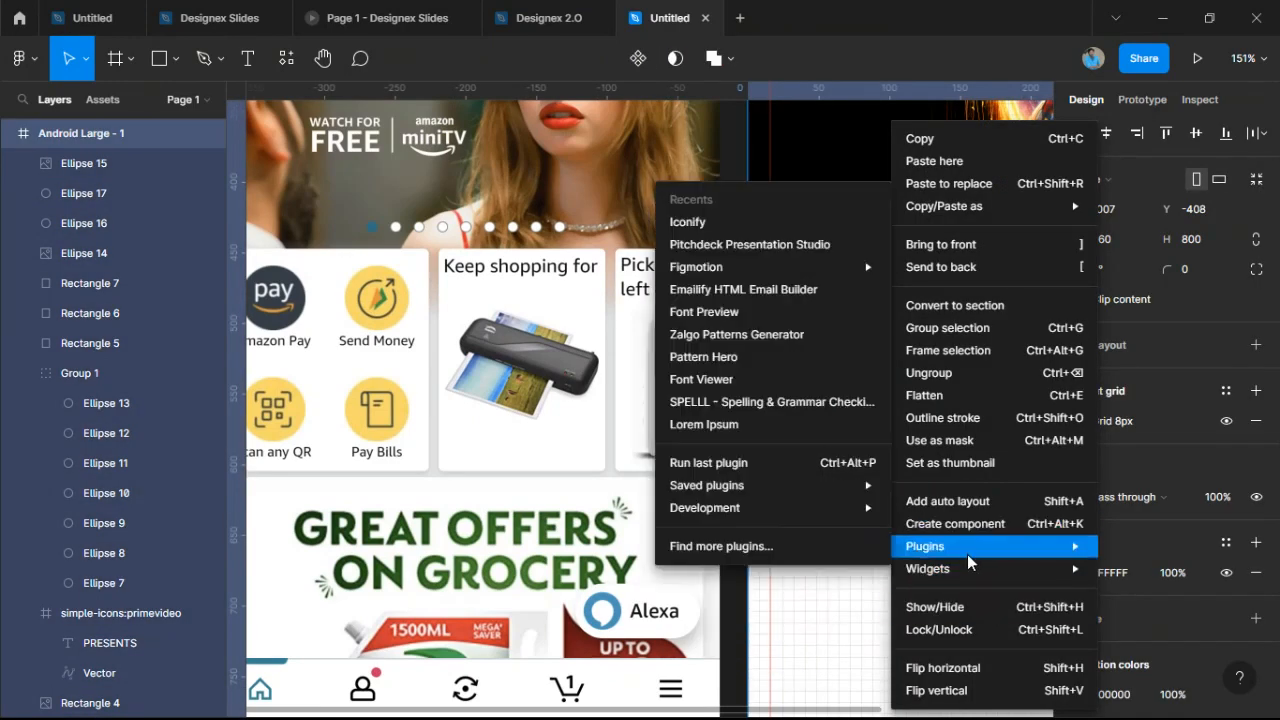
left_click(786, 222)
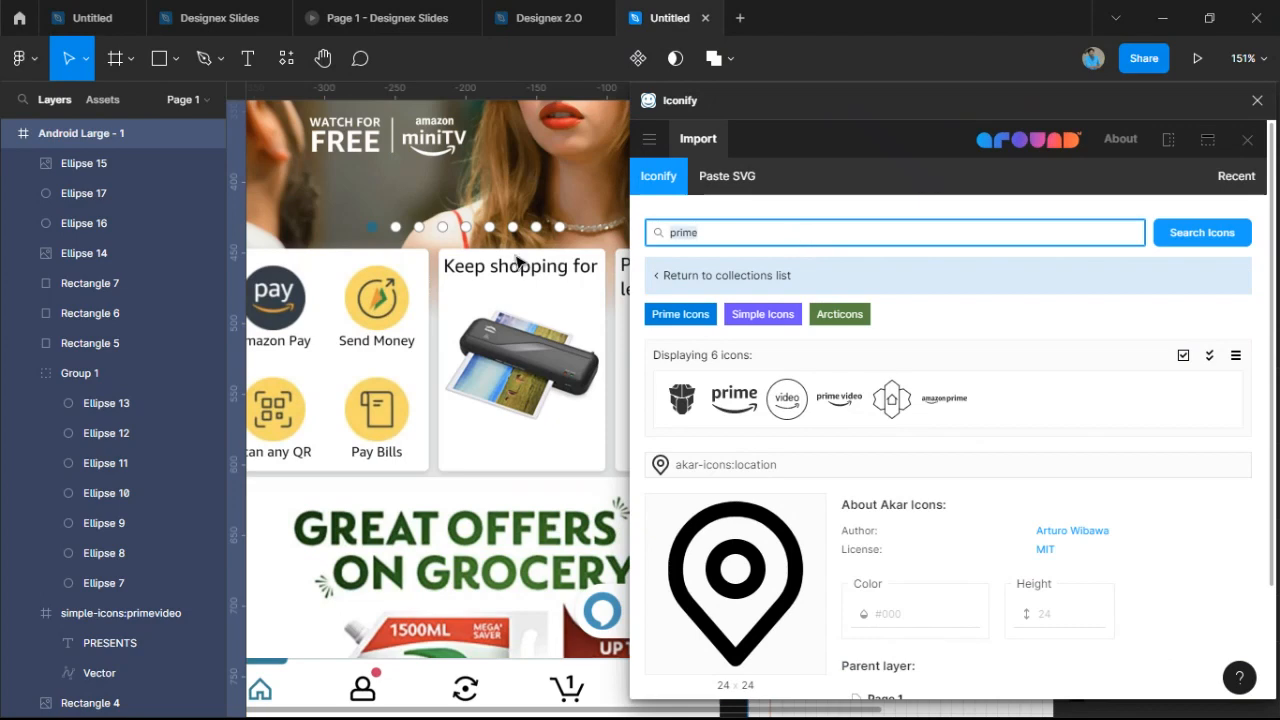
Search Iconify for 'qr' and drop the 24×24 QR code scanner icon onto the canvas.
left_click(829, 314)
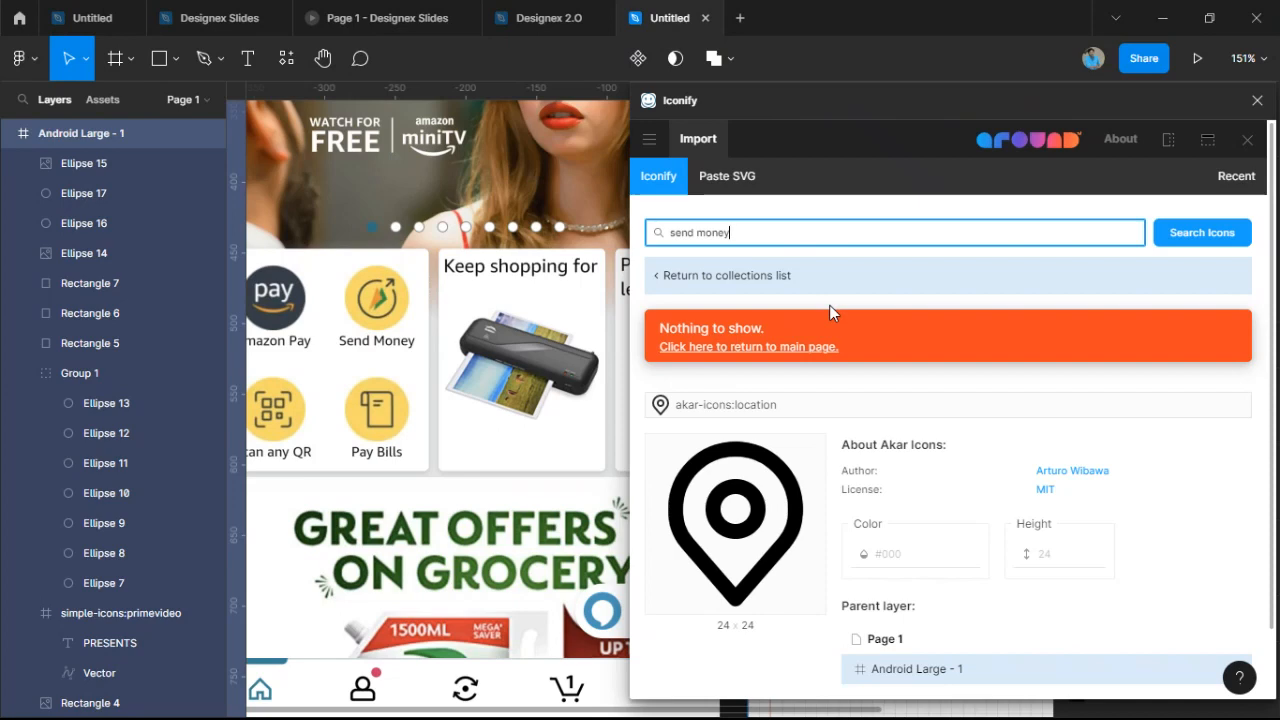
left_click_drag(764, 230, 380, 252)
type("c")
key("Return")
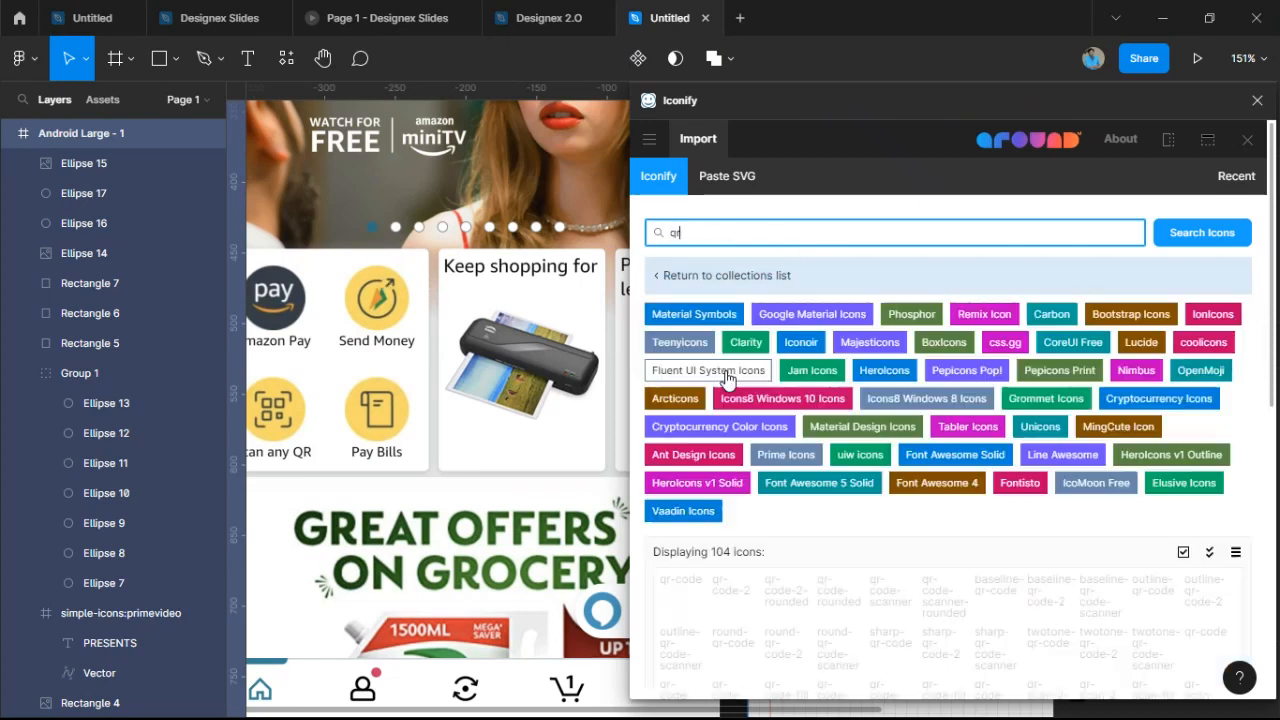
scroll(740, 450, "down", 5)
scroll(748, 527, "down", 1)
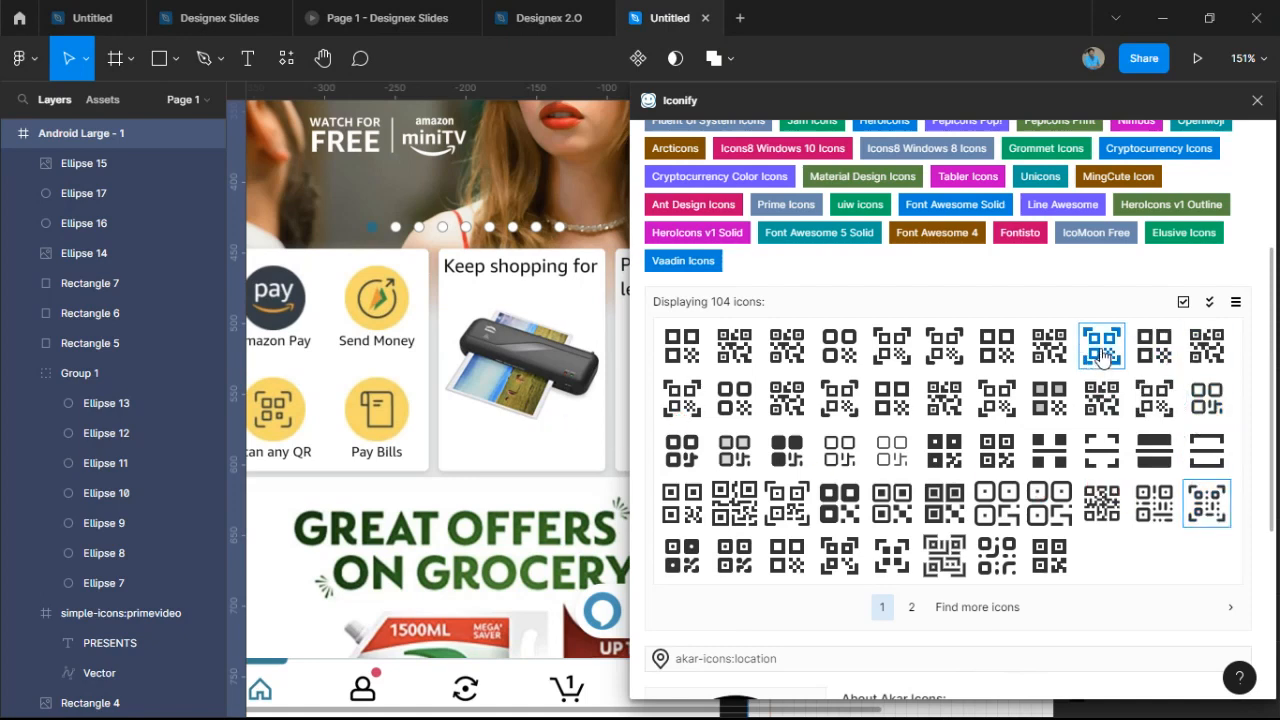
left_click_drag(1103, 358, 755, 386)
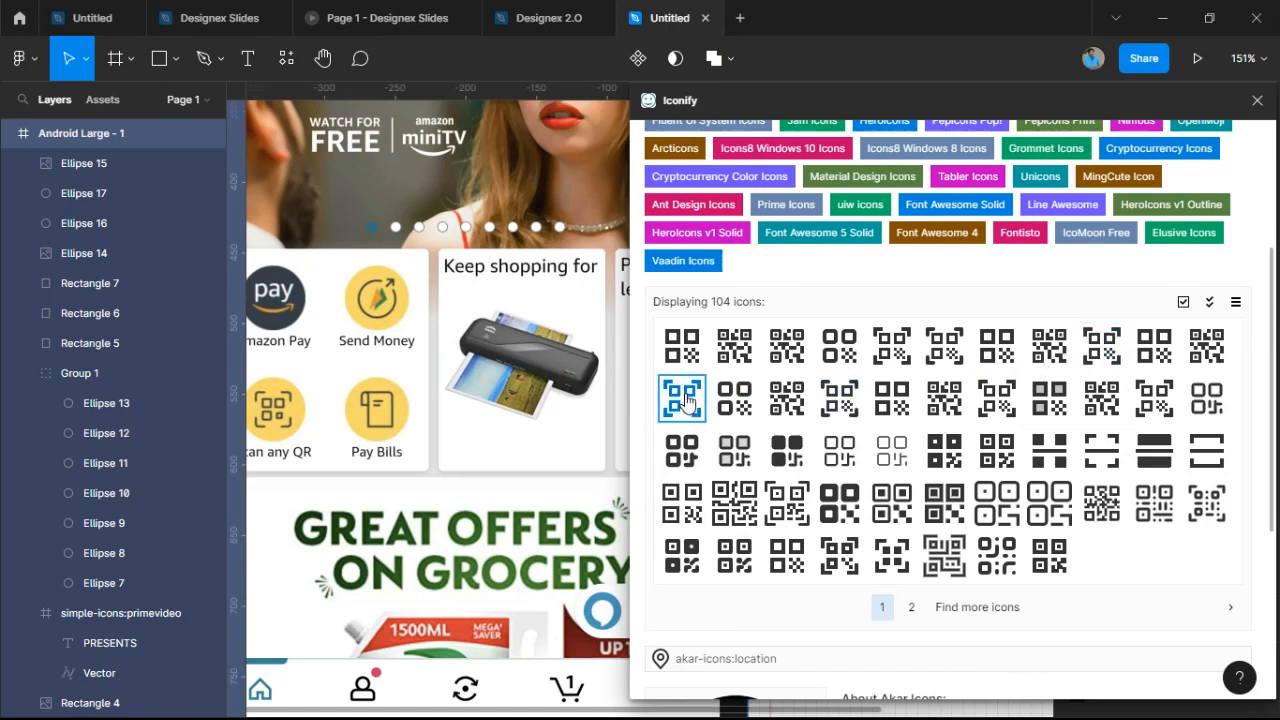
left_click_drag(528, 400, 522, 404)
Search 'pay bills', 'bills', then 'paper' and drop the 24×24 paper-line scroll icon onto the canvas.
scroll(800, 230, "up", 3)
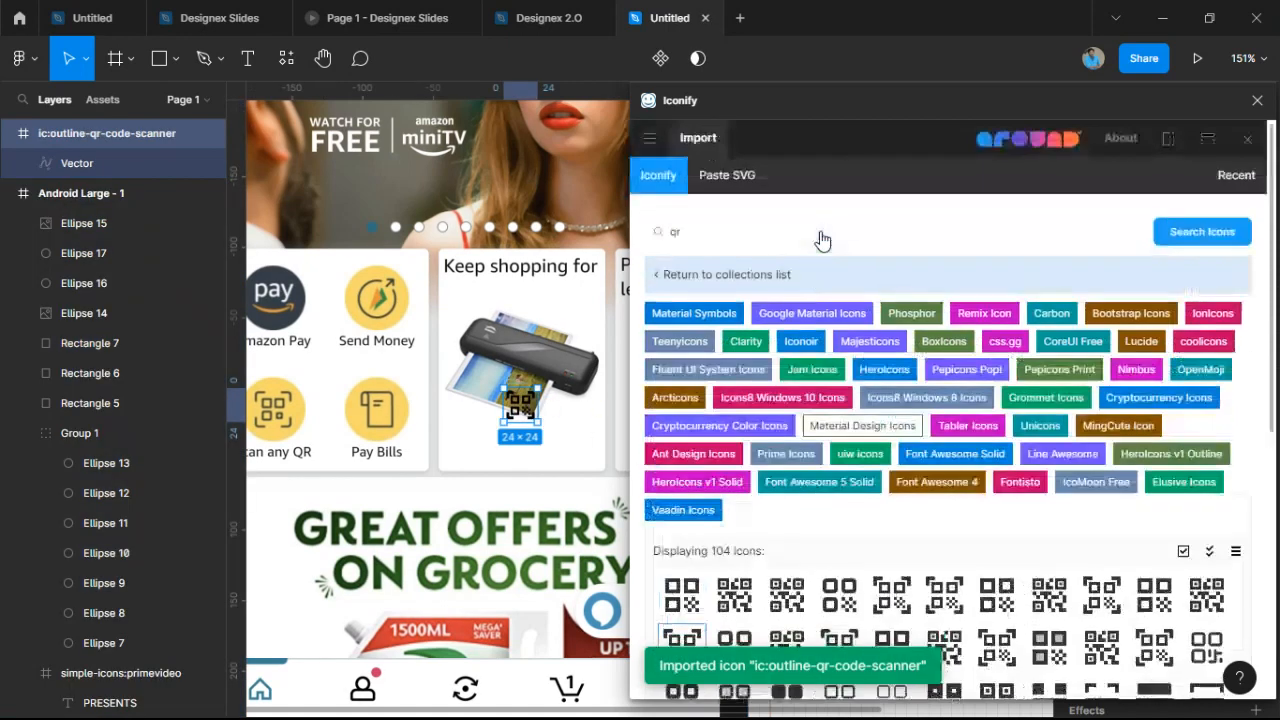
left_click_drag(779, 232, 548, 272)
type("pa")
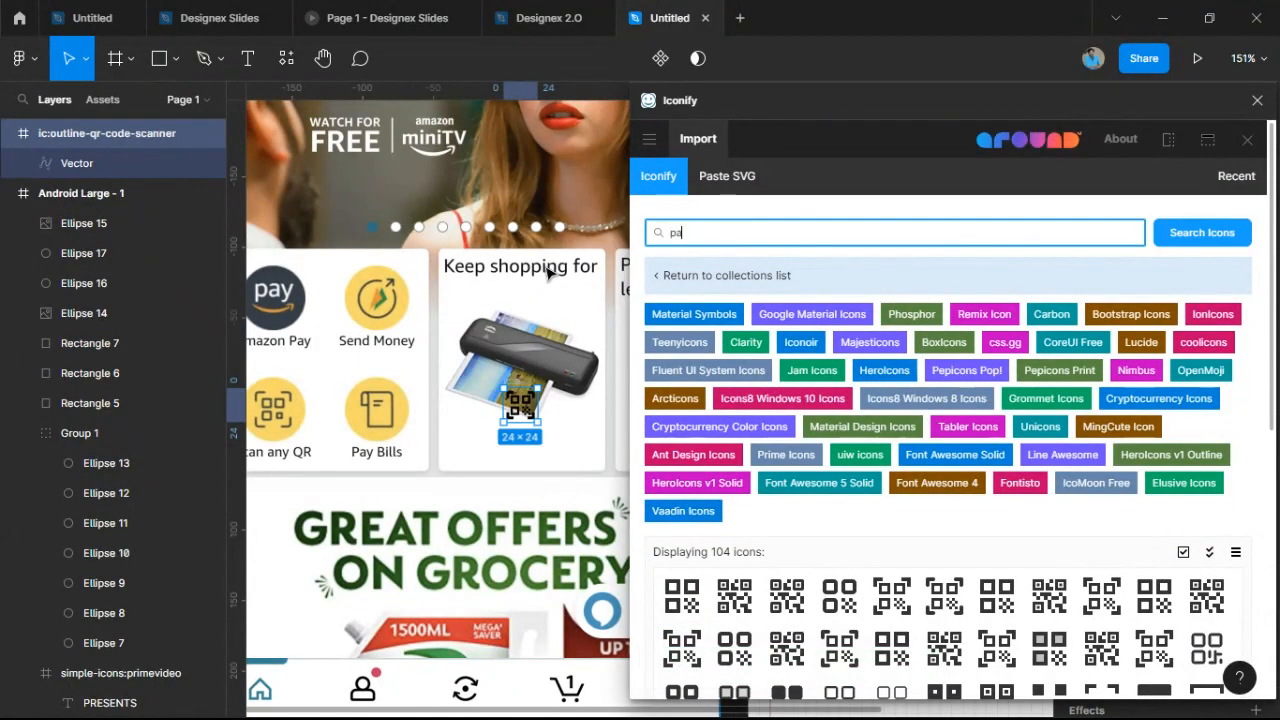
type("y bills")
key("Return")
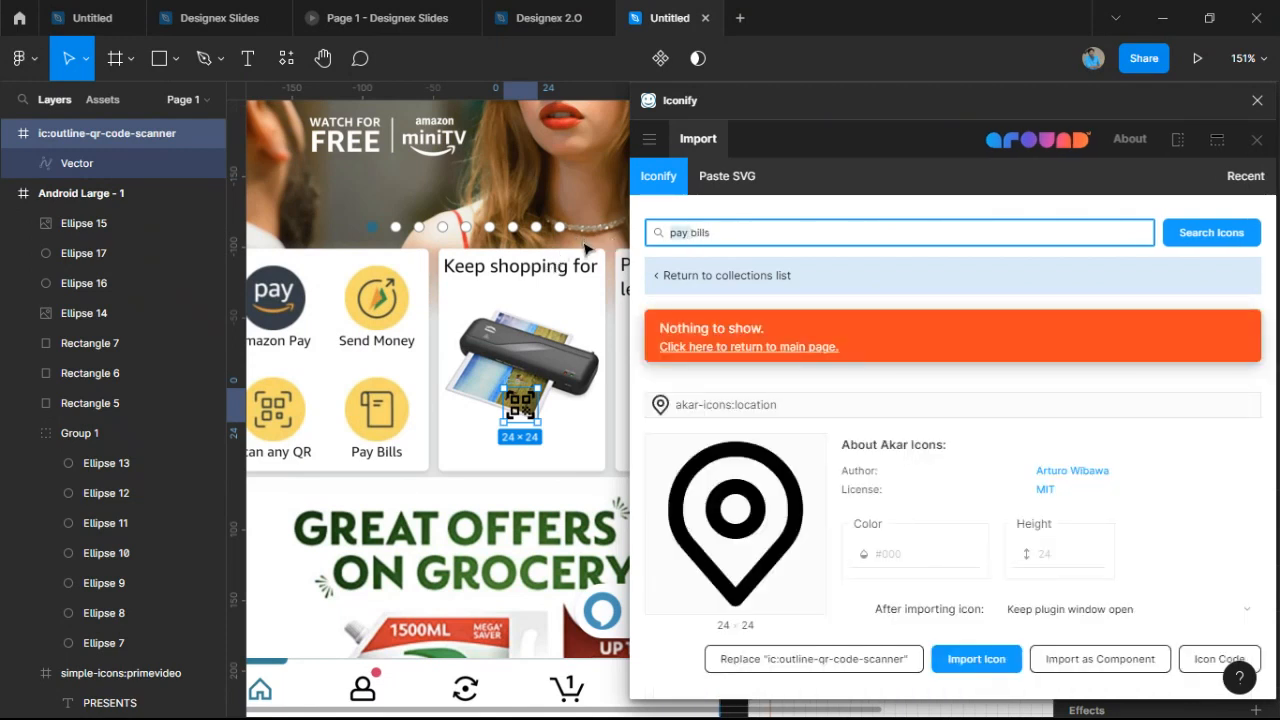
key("BackSpace")
key("Return")
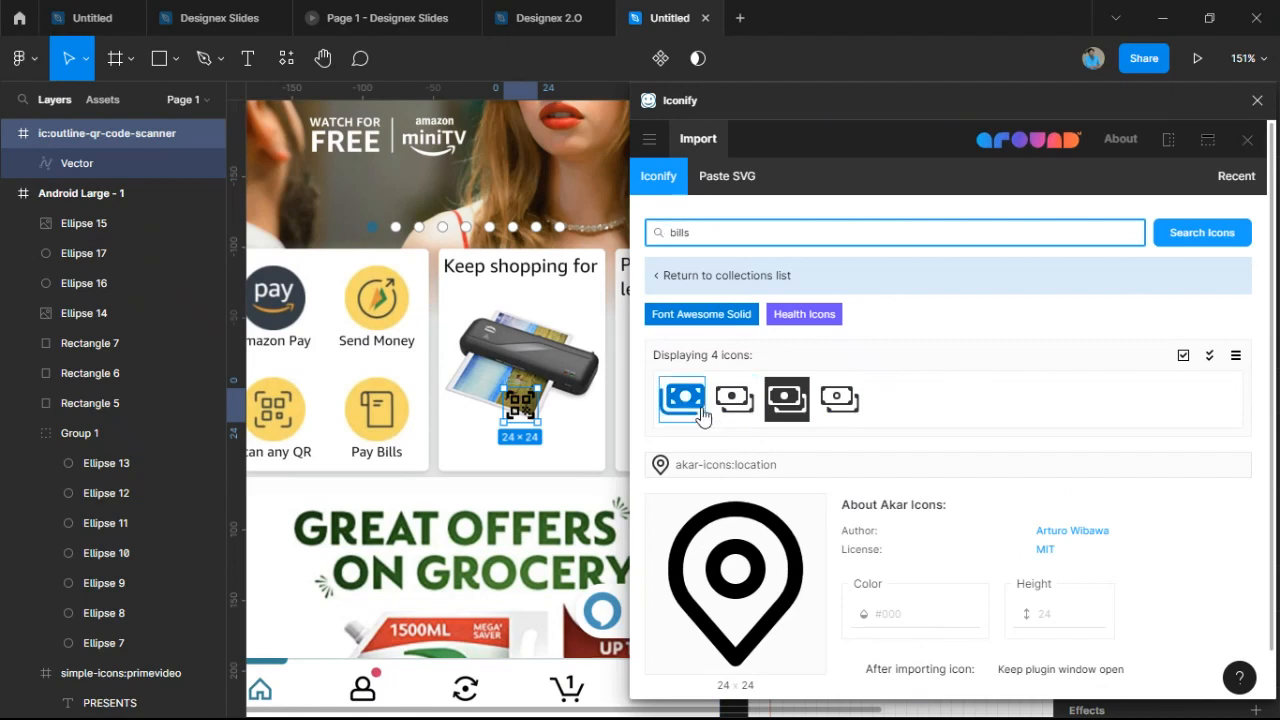
left_click_drag(754, 236, 315, 246)
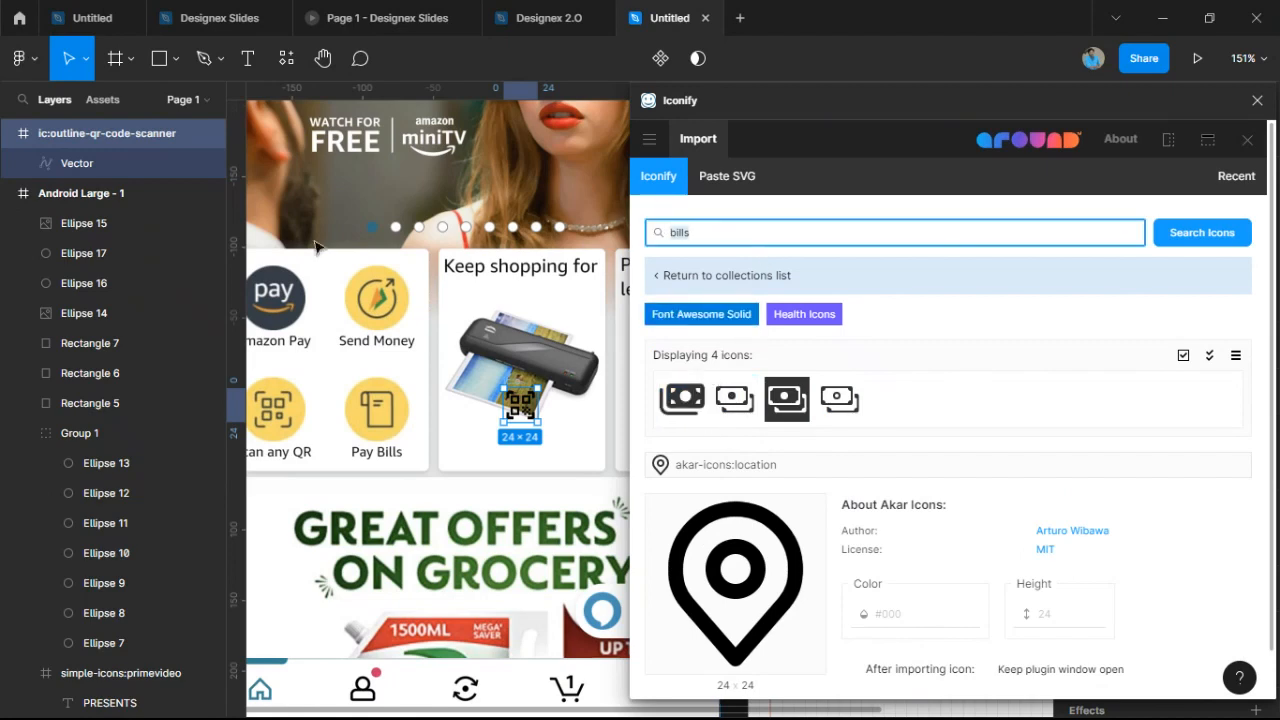
type("paper")
key("Return")
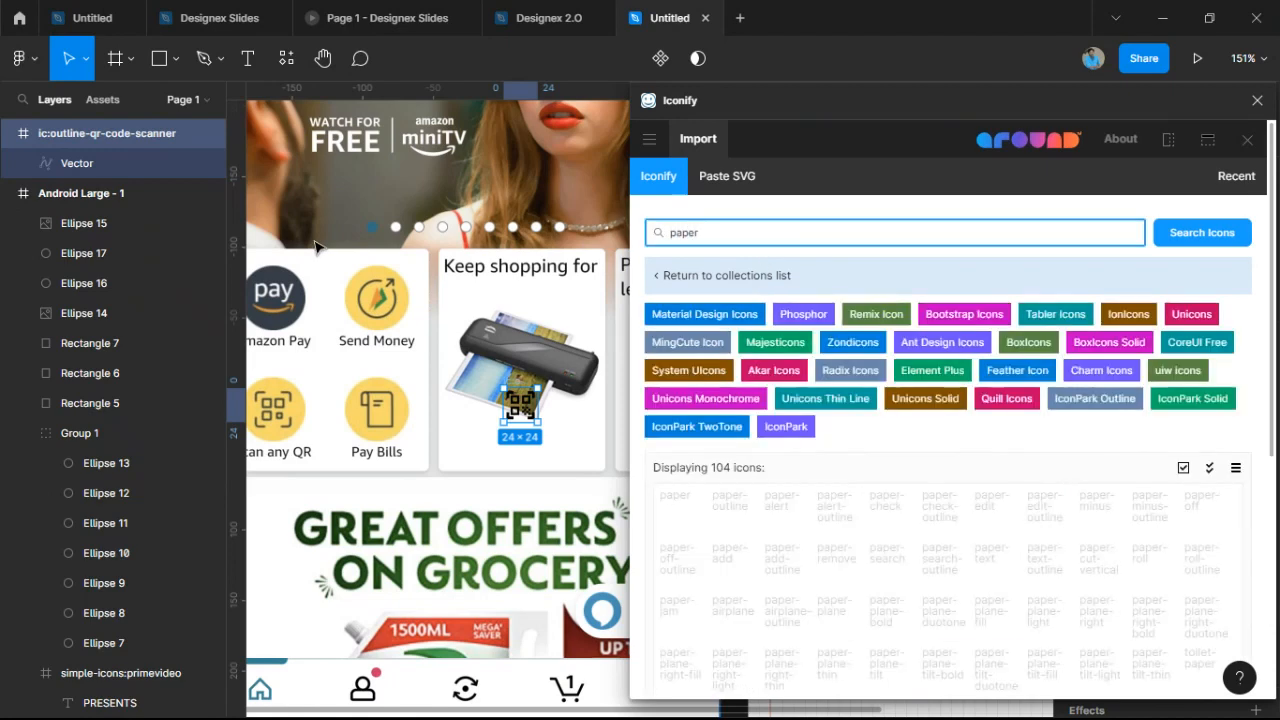
scroll(768, 575, "down", 3)
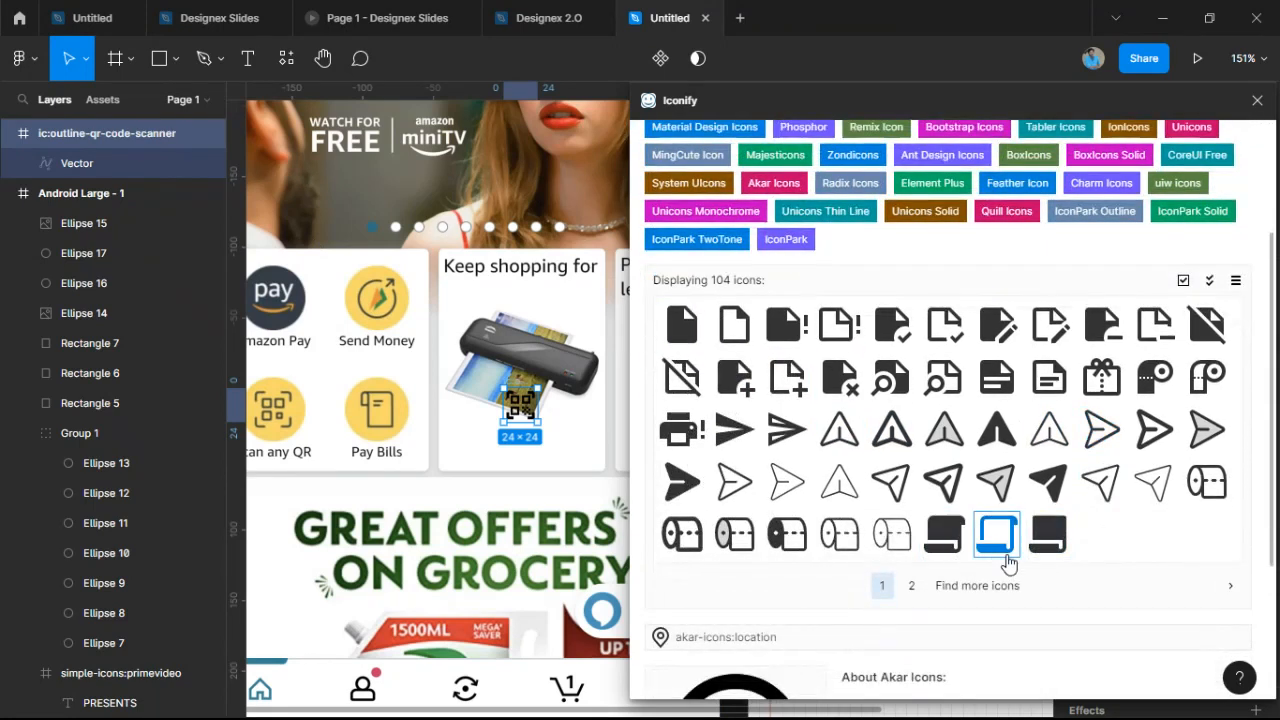
left_click(920, 593)
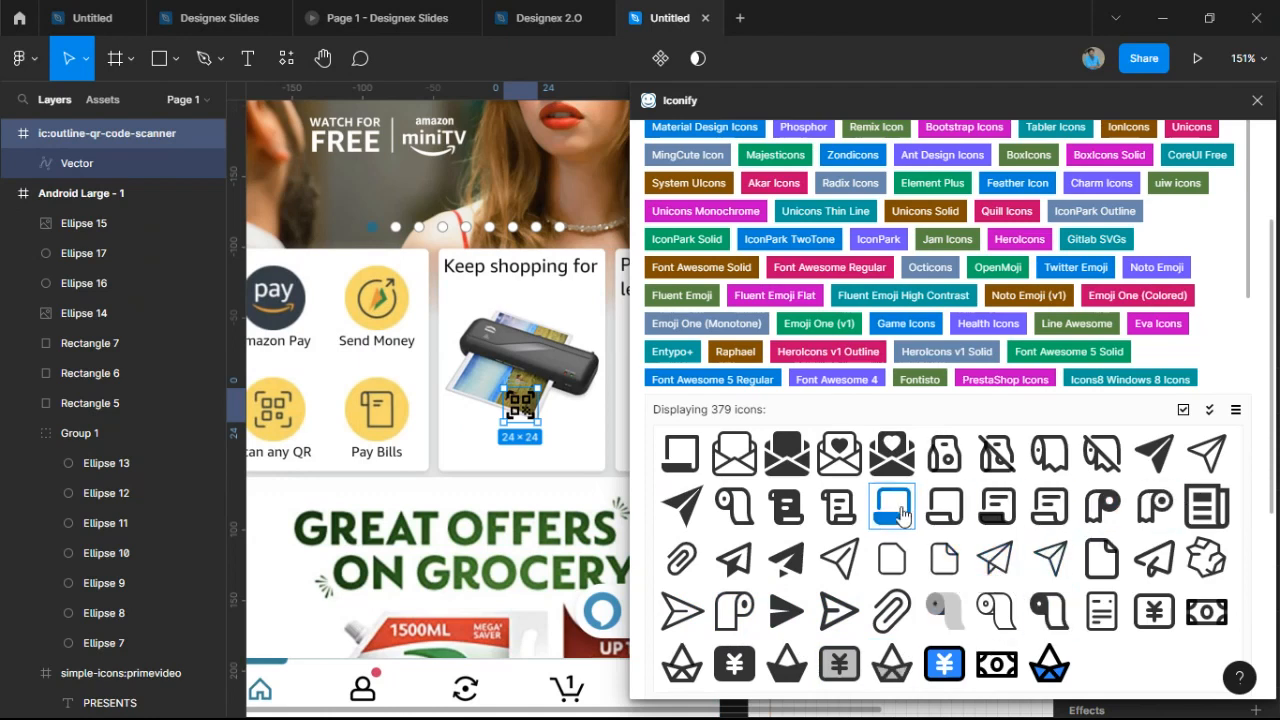
left_click_drag(852, 515, 594, 420)
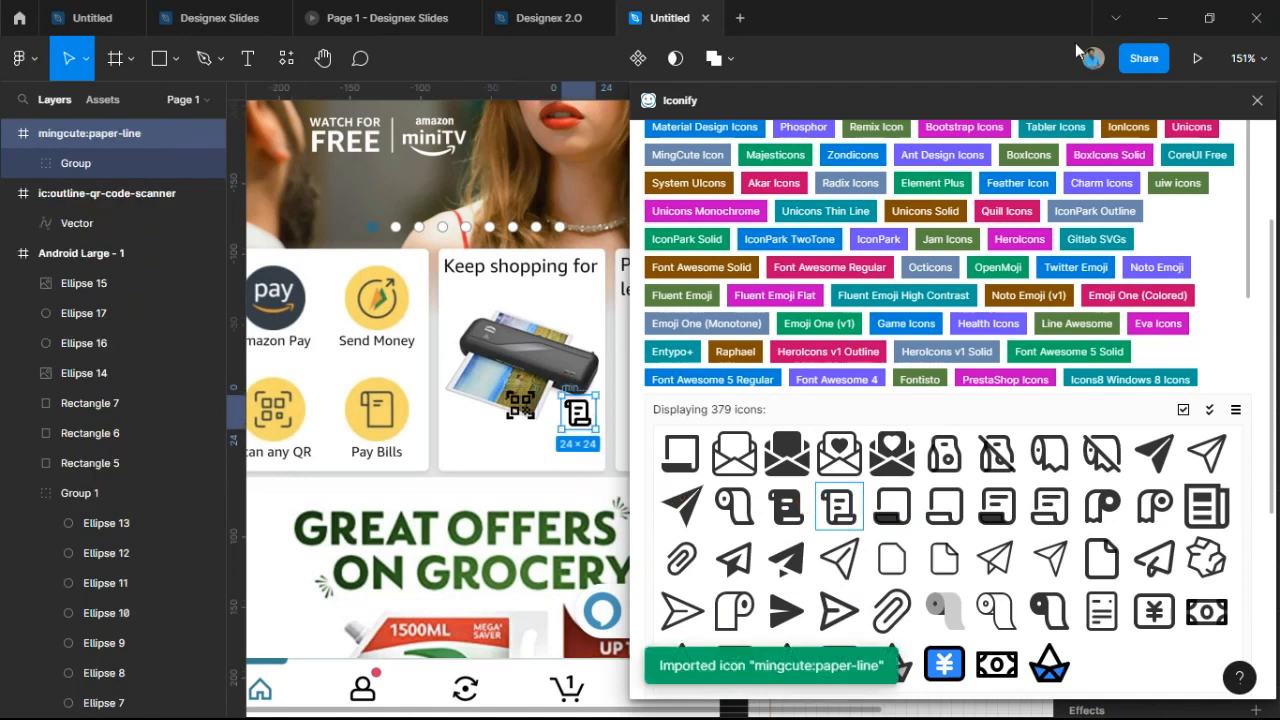
Move the QR icon onto the lower-left grey circle and fill that circle with the reference yellow.
left_click(1257, 100)
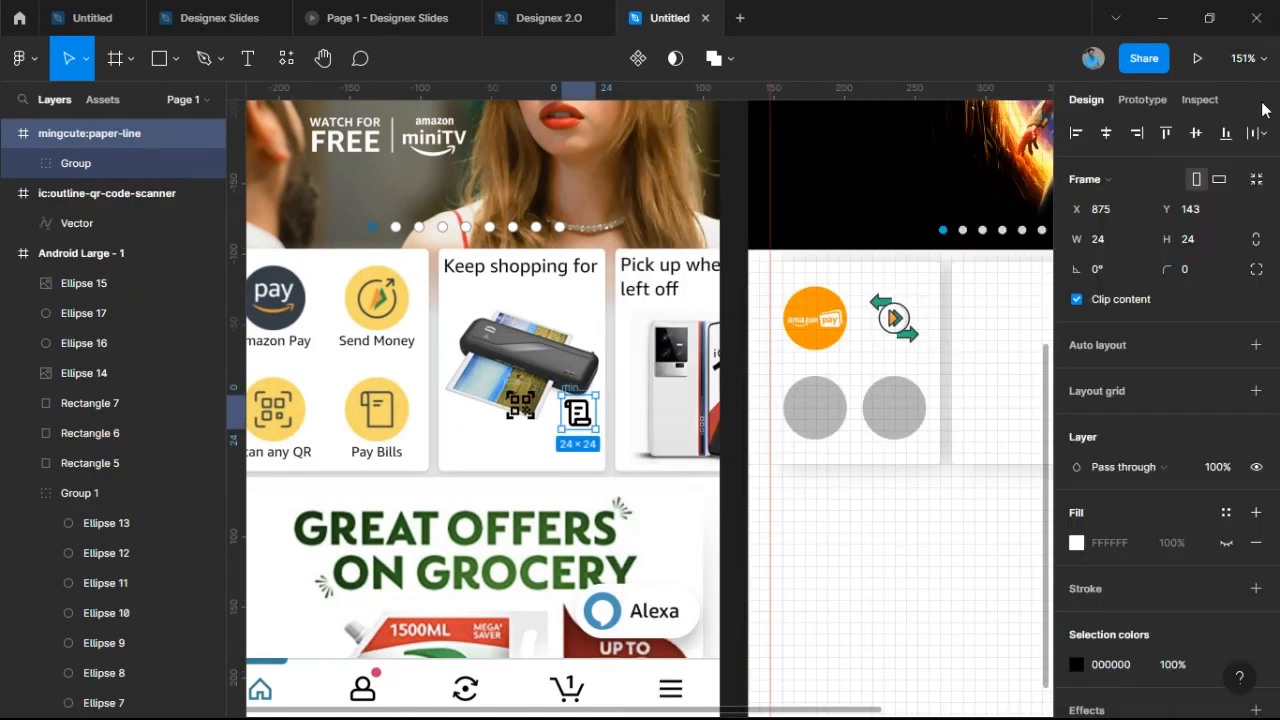
left_click(518, 396)
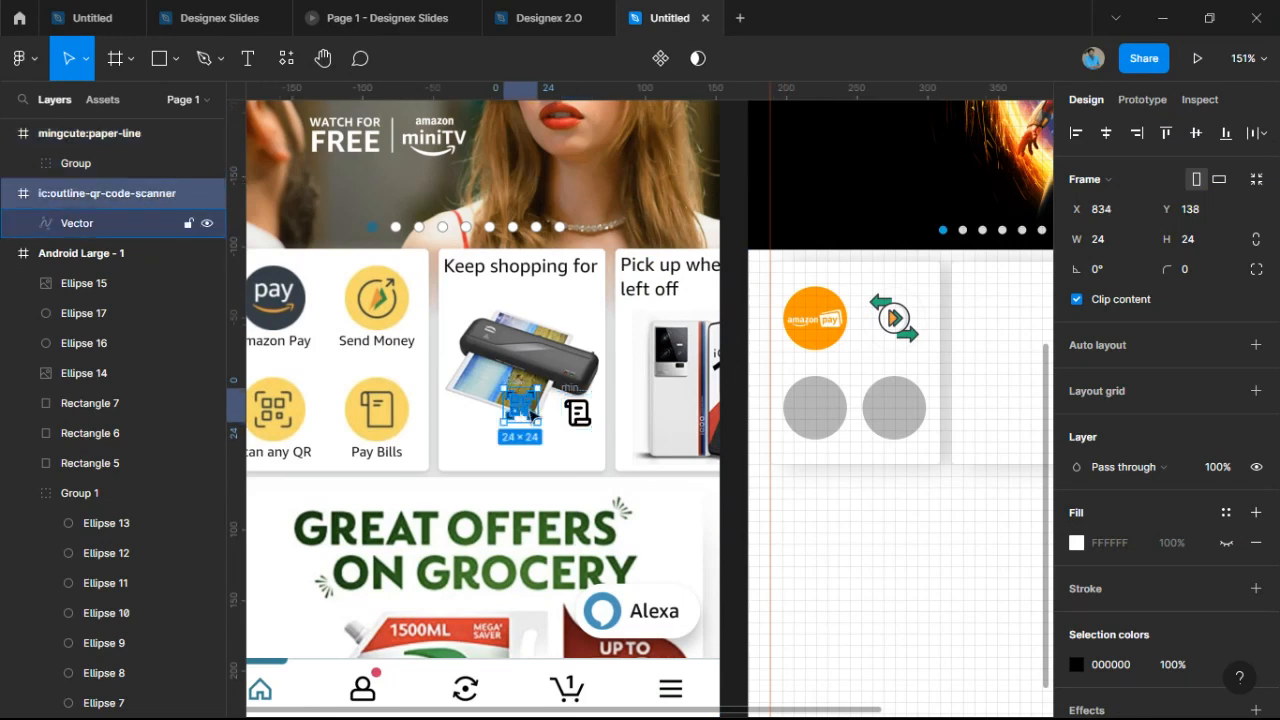
left_click_drag(533, 414, 820, 413)
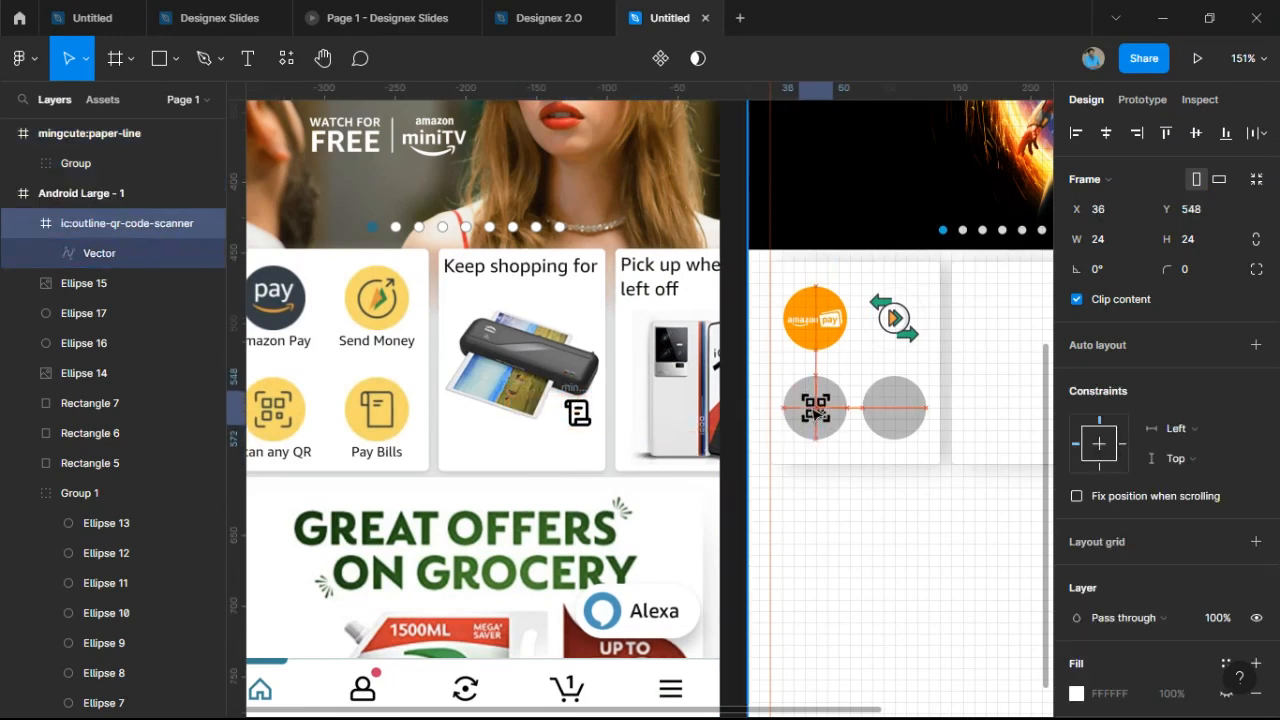
left_click(809, 408)
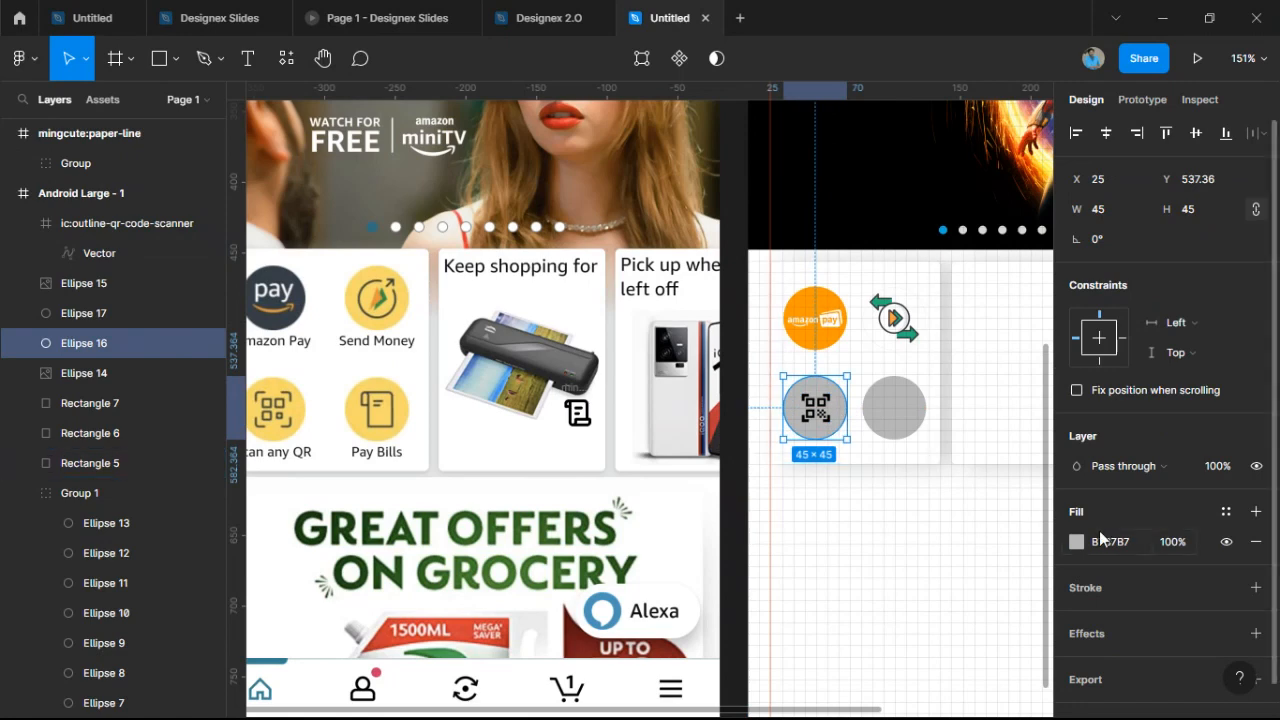
left_click(1077, 542)
left_click(1000, 440)
left_click(855, 508)
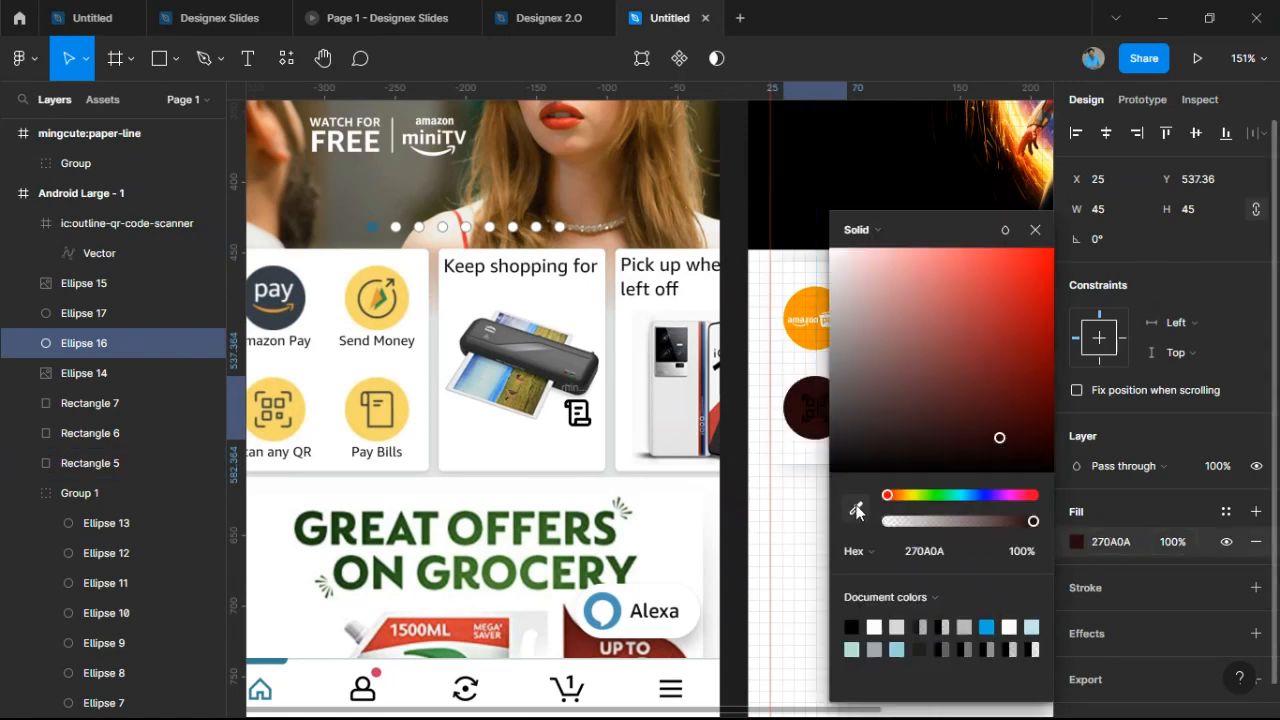
left_click(307, 401)
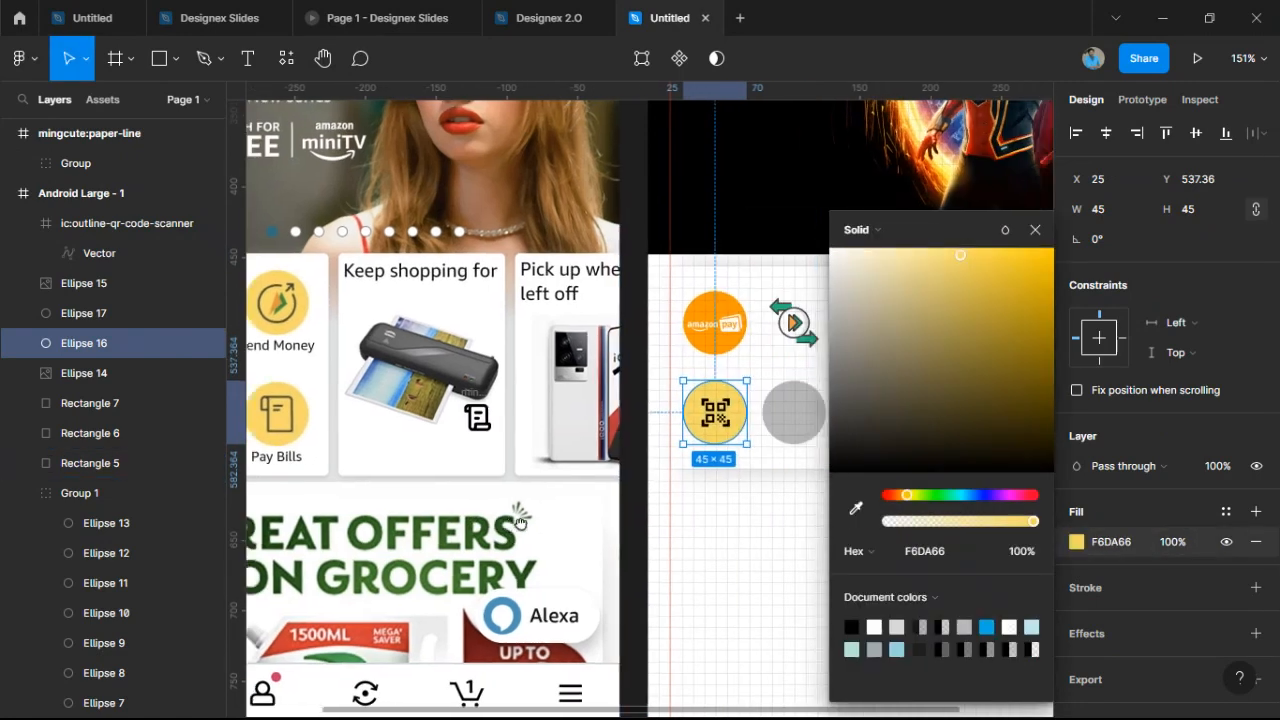
Centre the QR icon on its circle and scale it to 26×26.
scroll(600, 520, "right", 2)
scroll(714, 410, "up", 4)
scroll(746, 449, "up", 4)
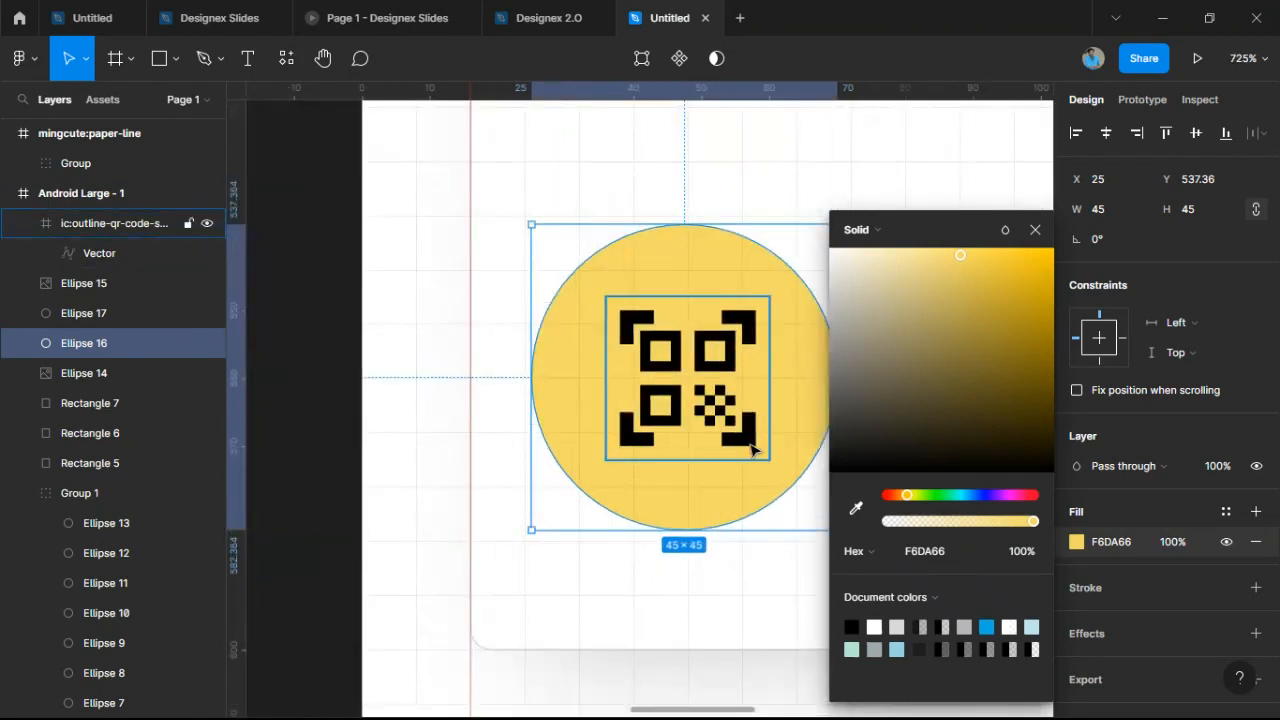
left_click(748, 444)
left_click_drag(684, 418, 691, 418)
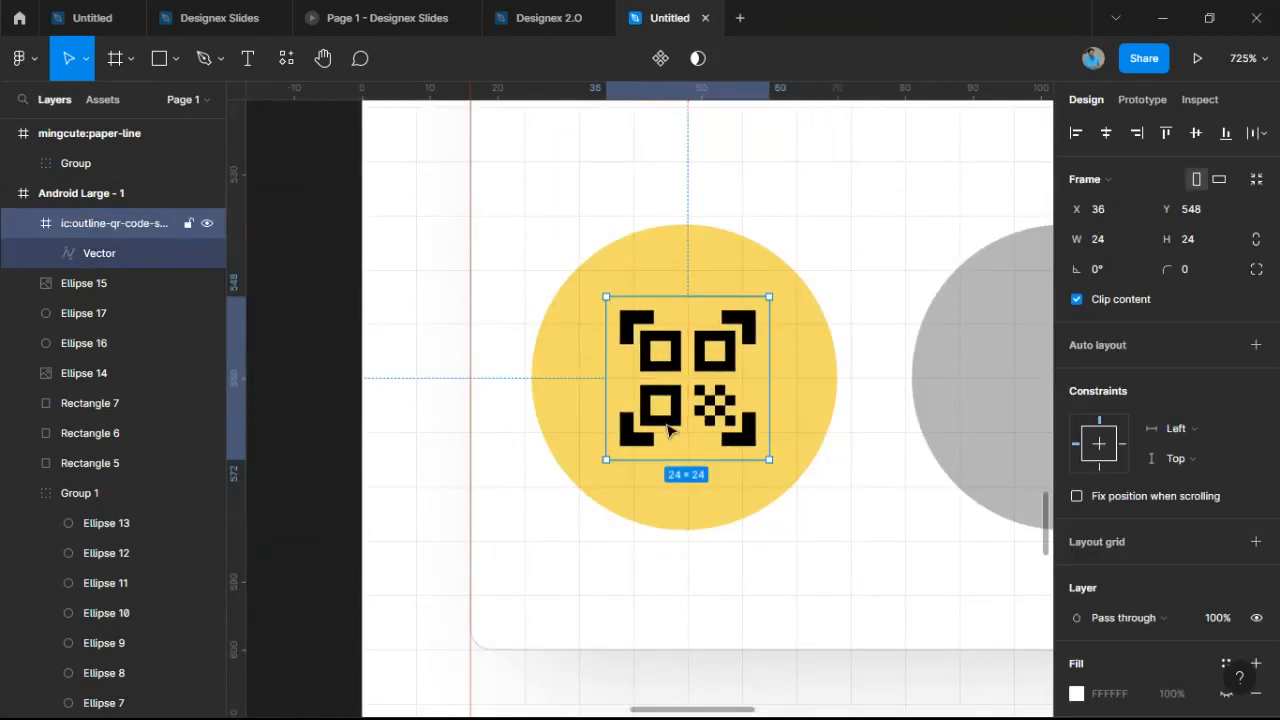
key("k")
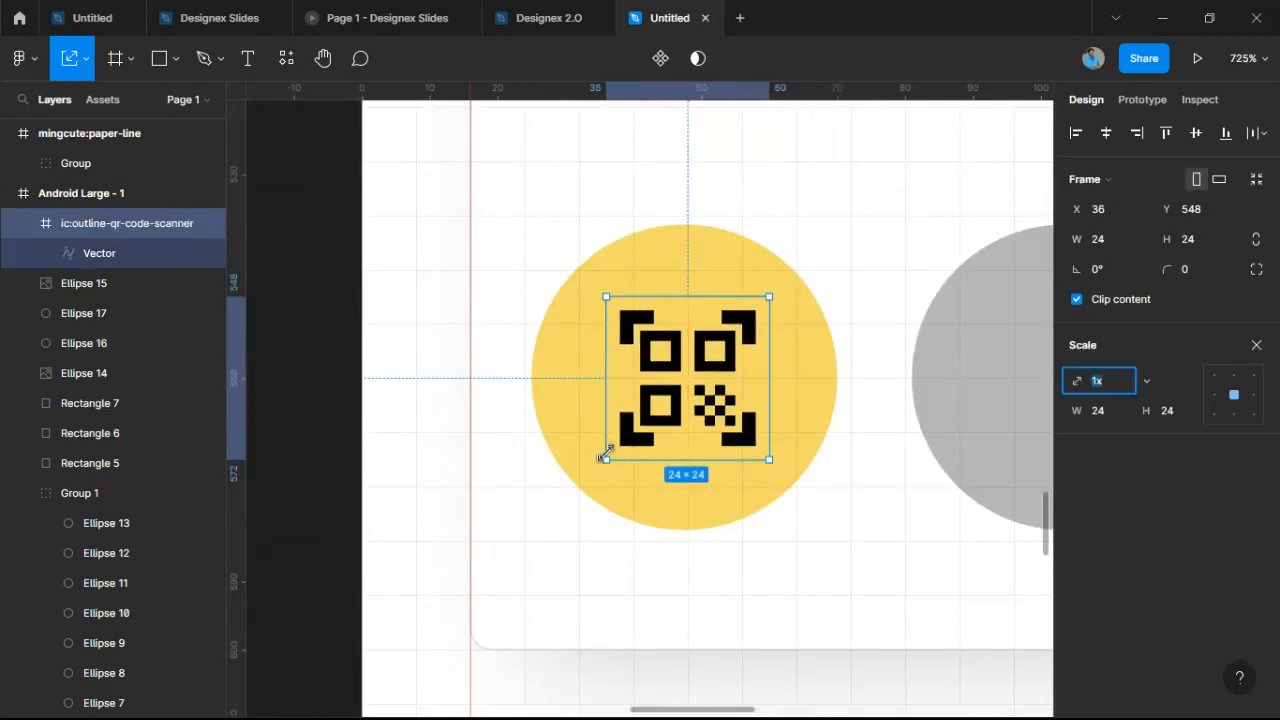
left_click_drag(604, 456, 598, 465)
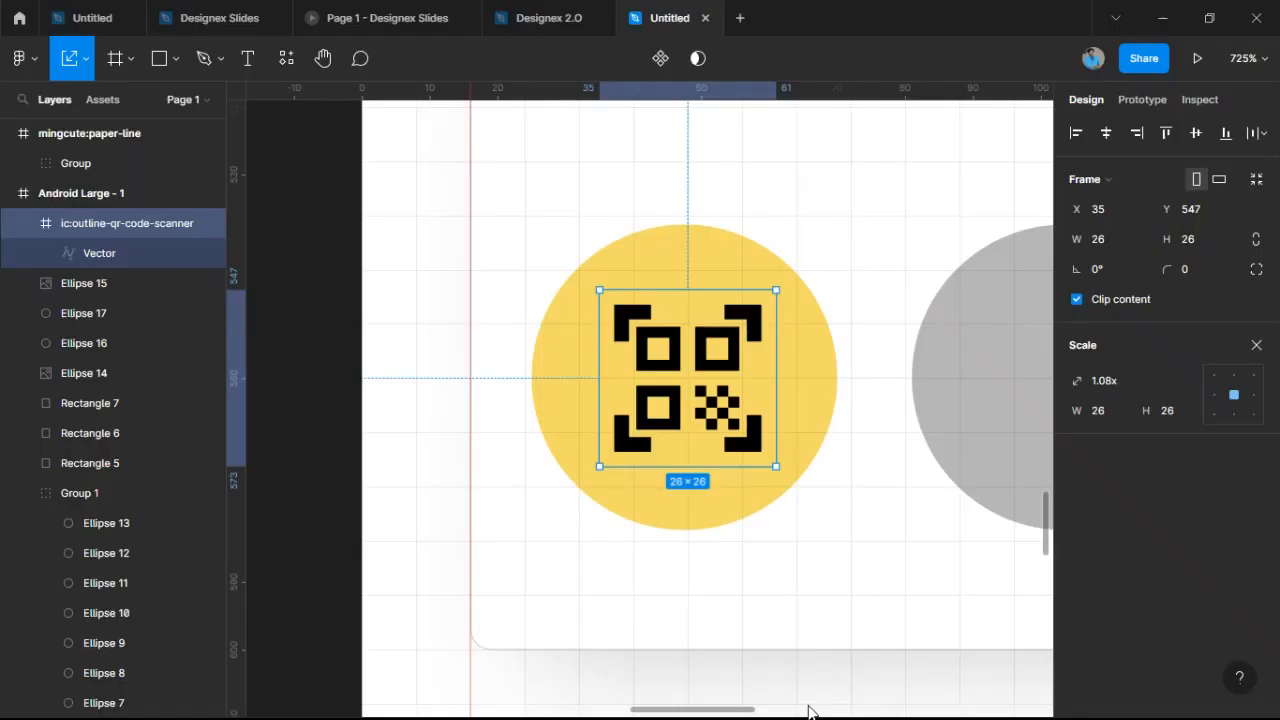
scroll(880, 526, "down", 10)
Fill the grey fourth circle with yellow F6DA66 from Document colors.
left_click(899, 484)
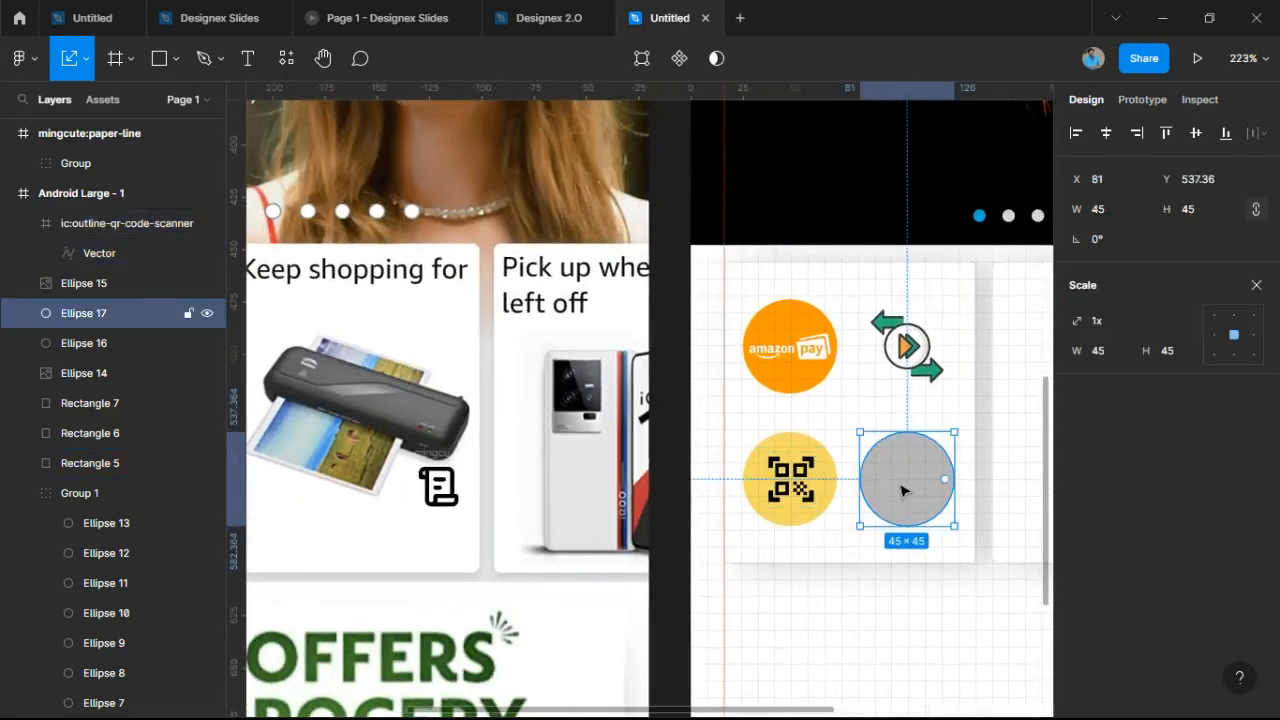
left_click(1257, 283)
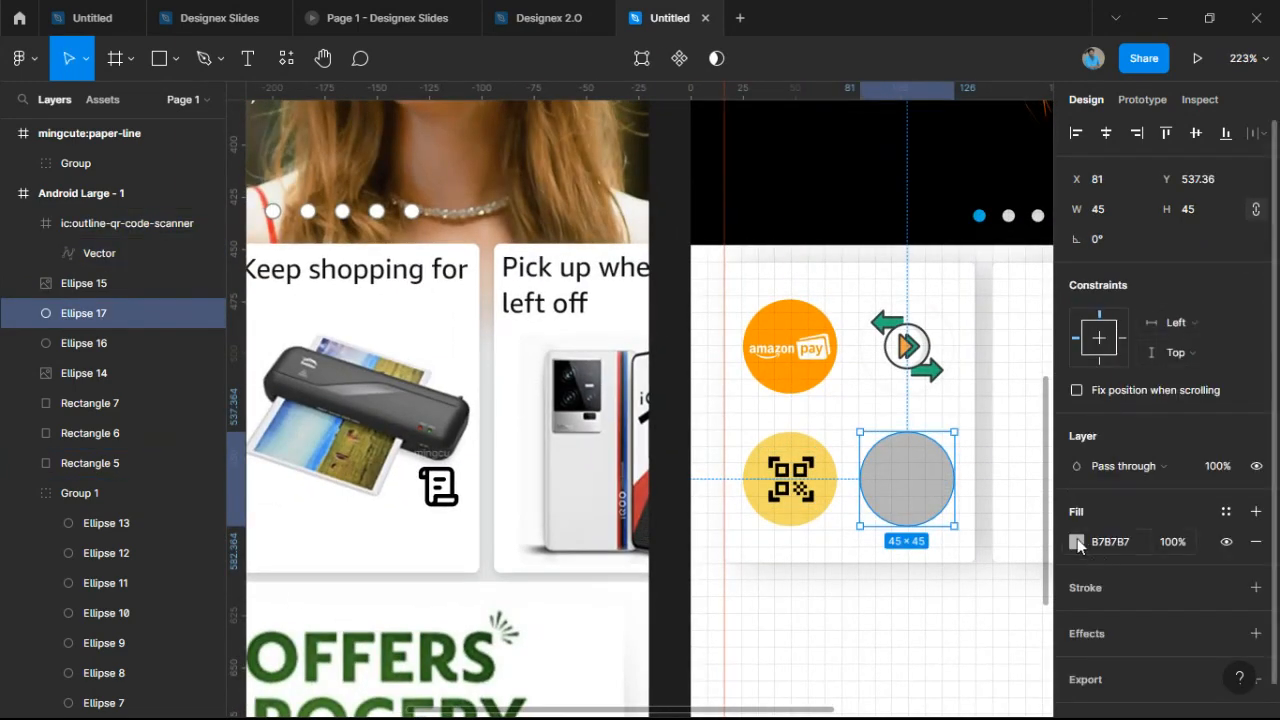
left_click(1077, 542)
left_click(970, 550)
left_click(1010, 627)
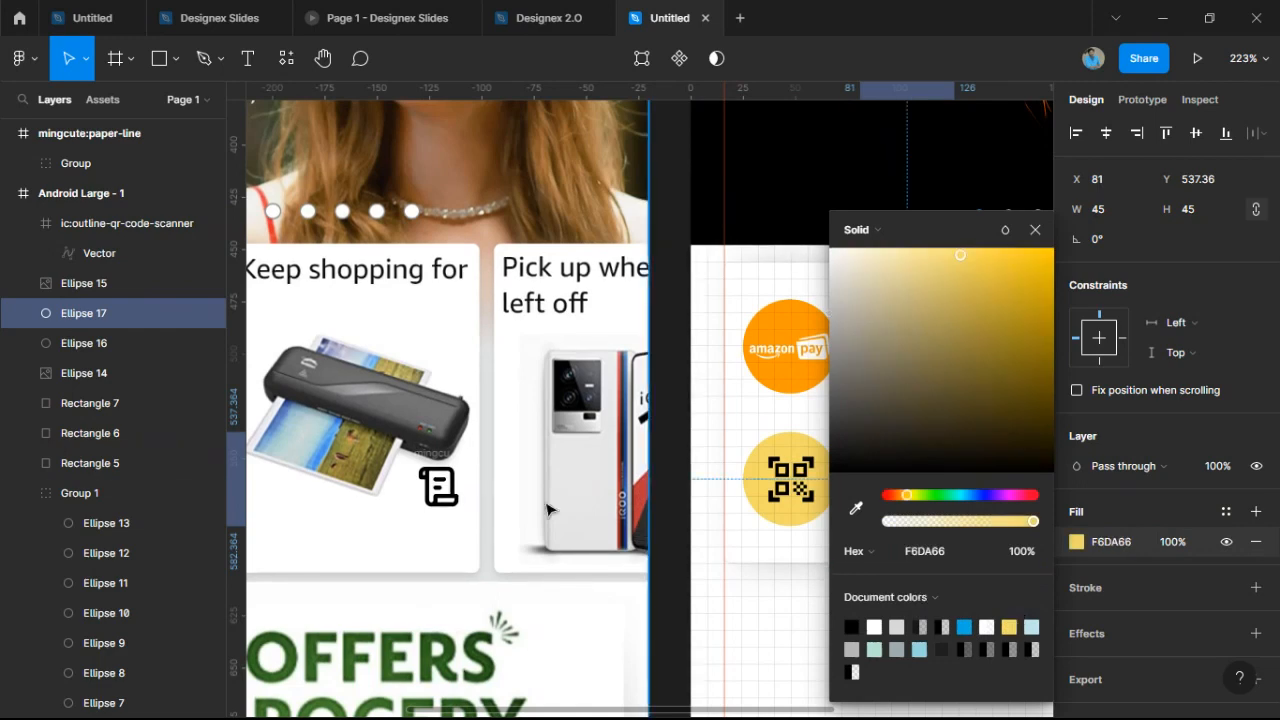
Place the paper-line bill icon in the yellow circle and scale it to 26×26.
left_click_drag(435, 458, 903, 453)
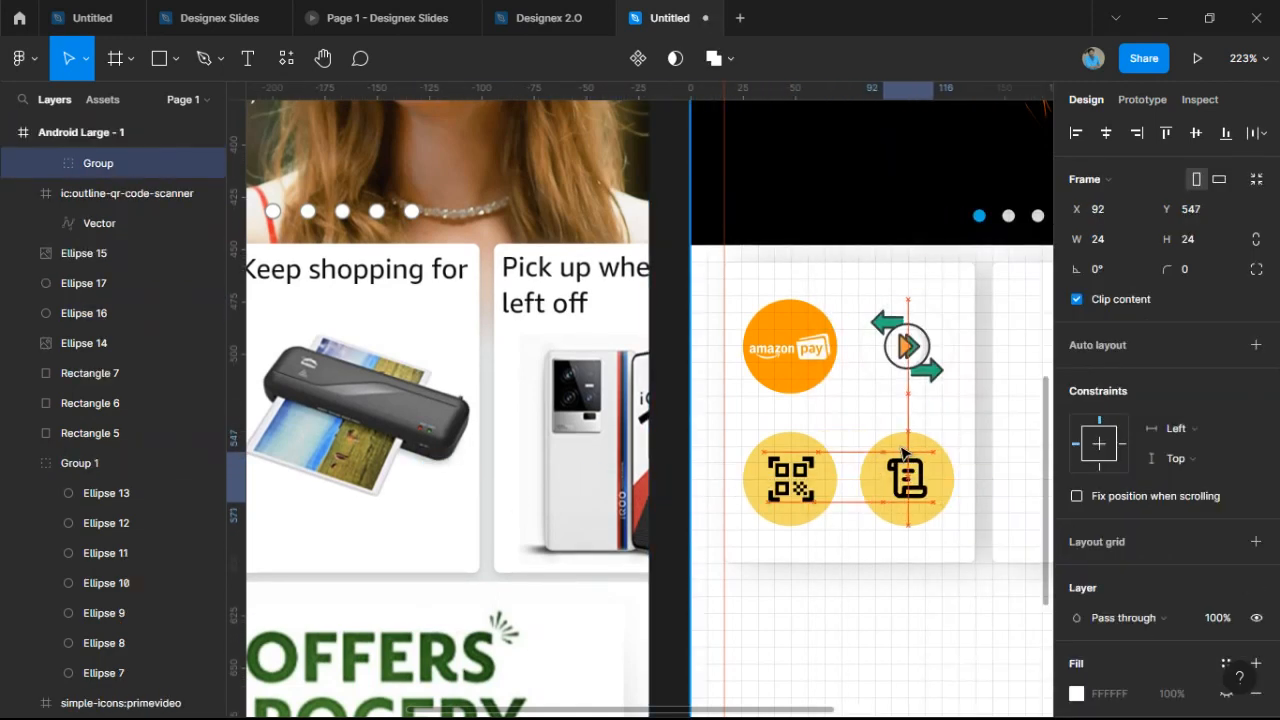
left_click(940, 597)
scroll(957, 597, "down", 5)
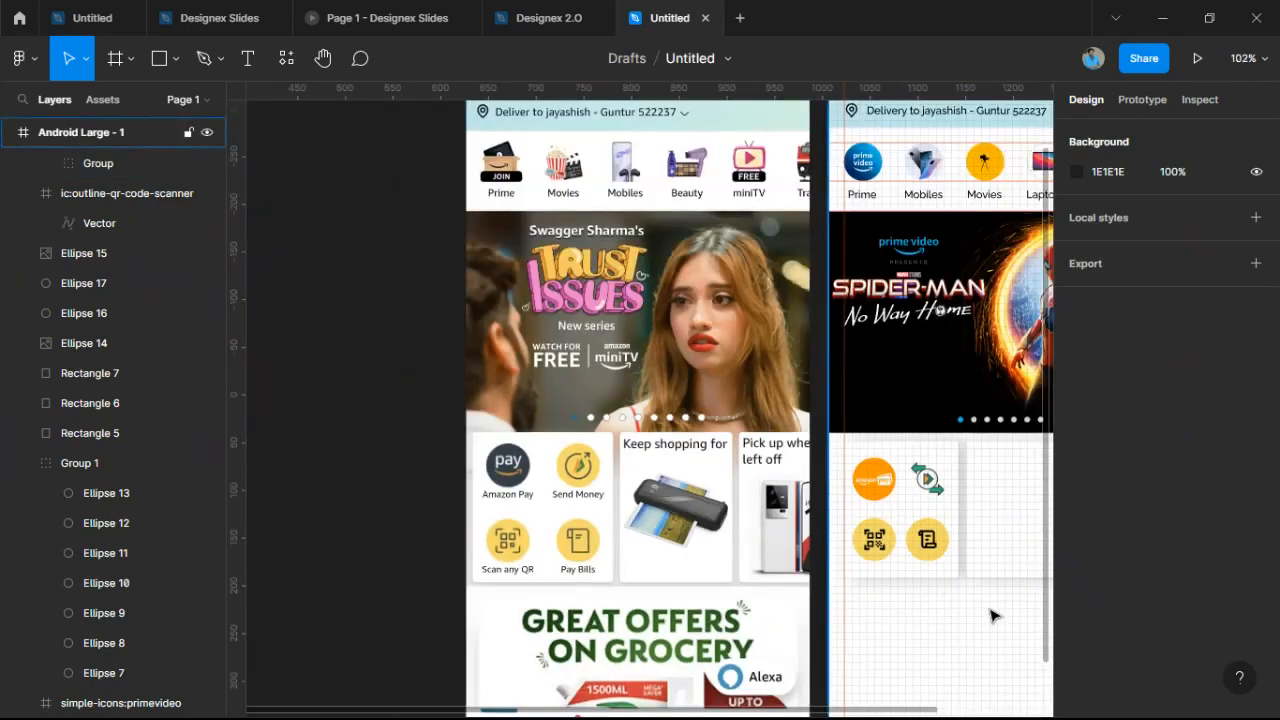
left_click_drag(991, 611, 889, 598)
scroll(862, 545, "up", 6)
left_click(818, 530)
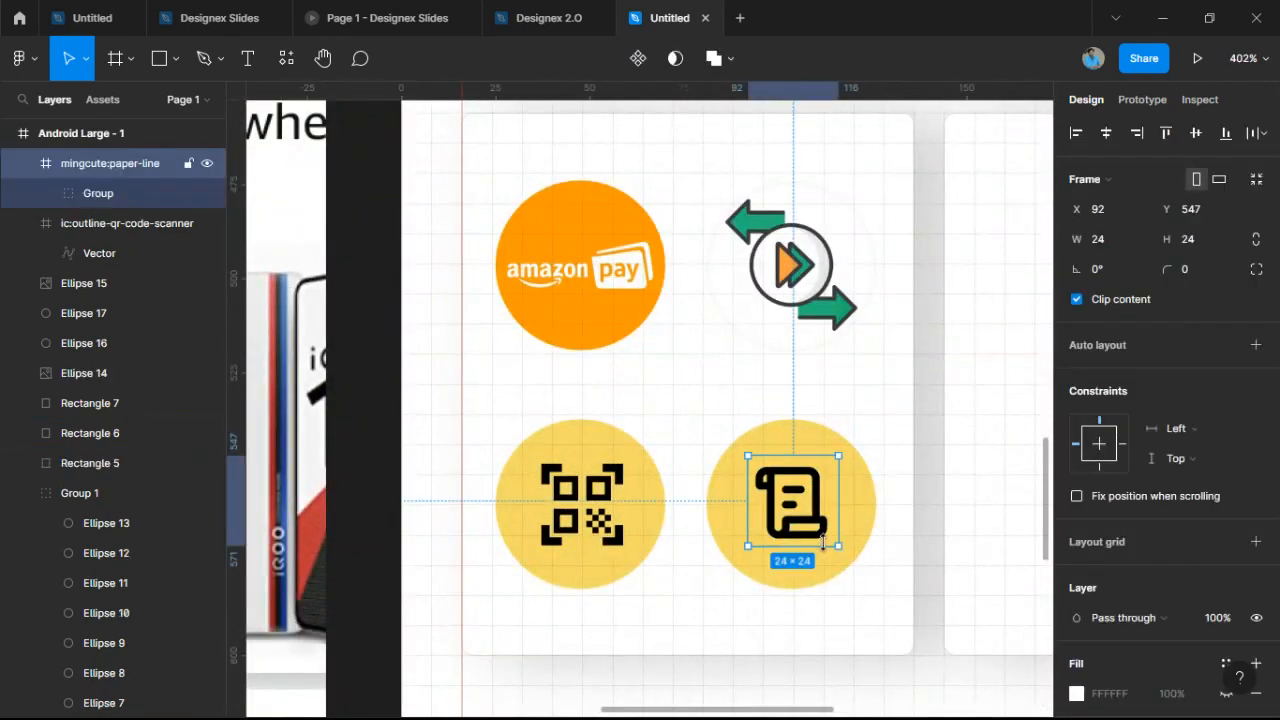
key("l")
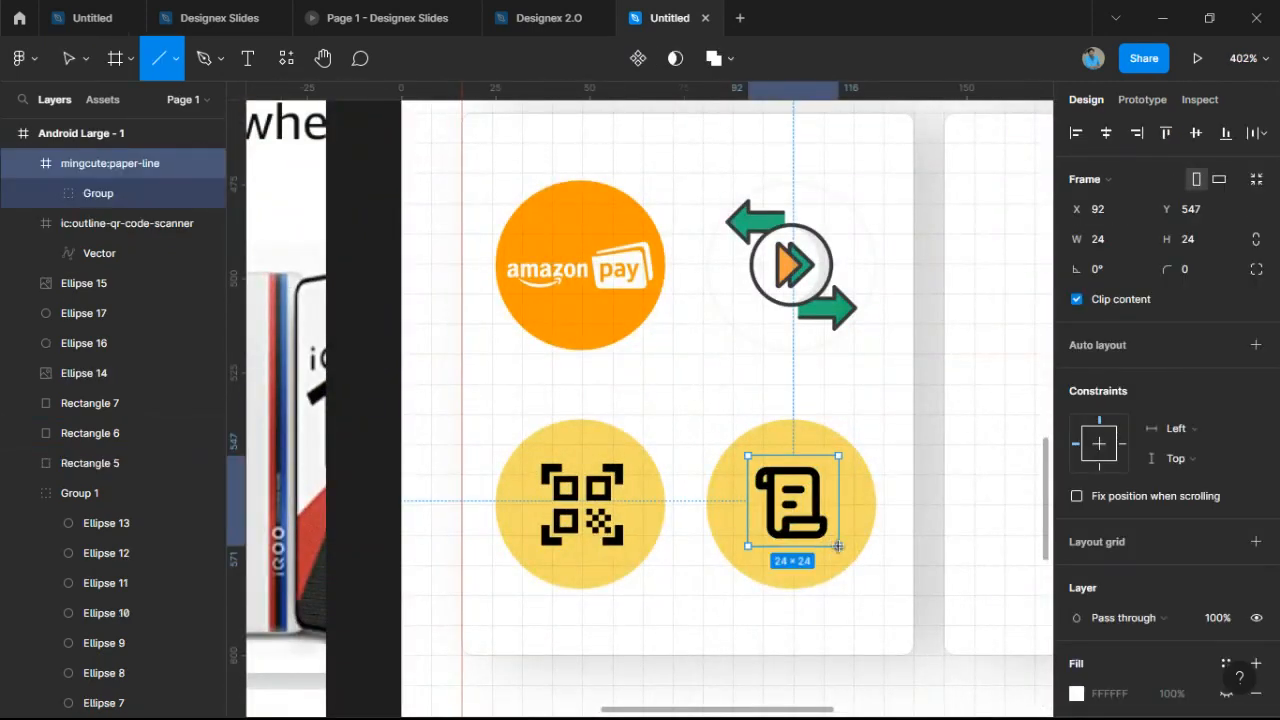
key("k")
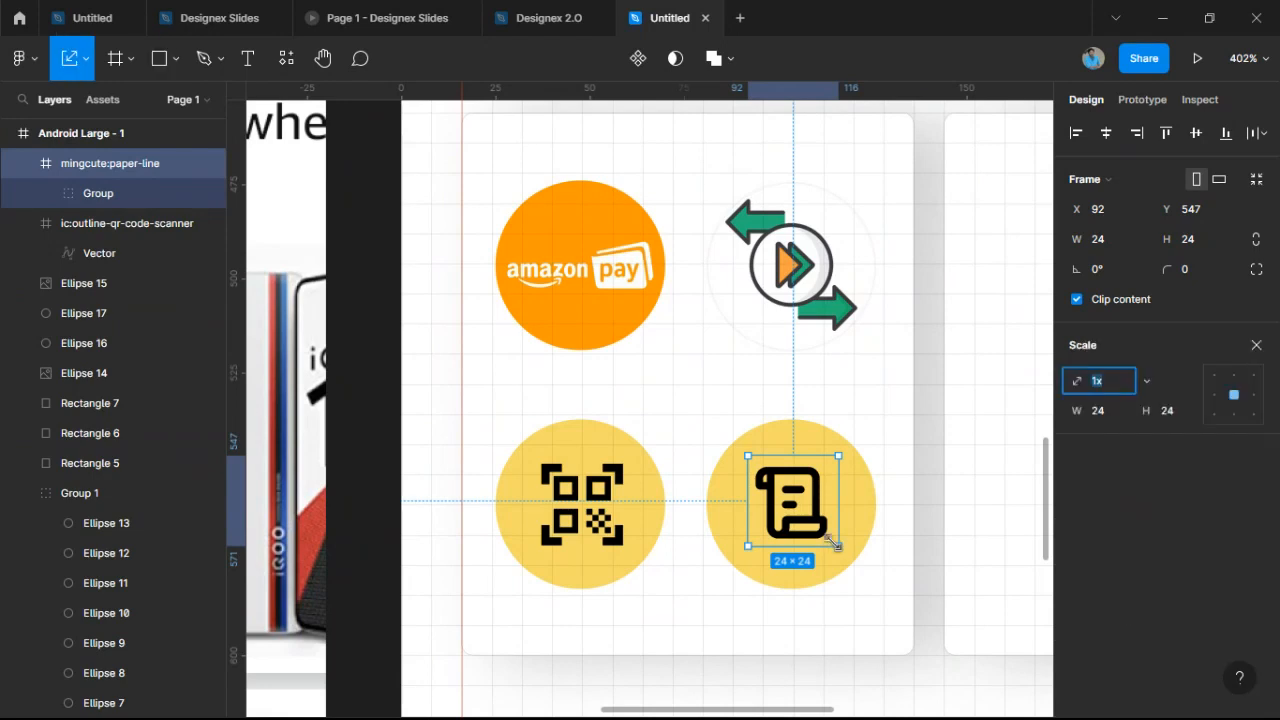
left_click_drag(834, 543, 843, 548)
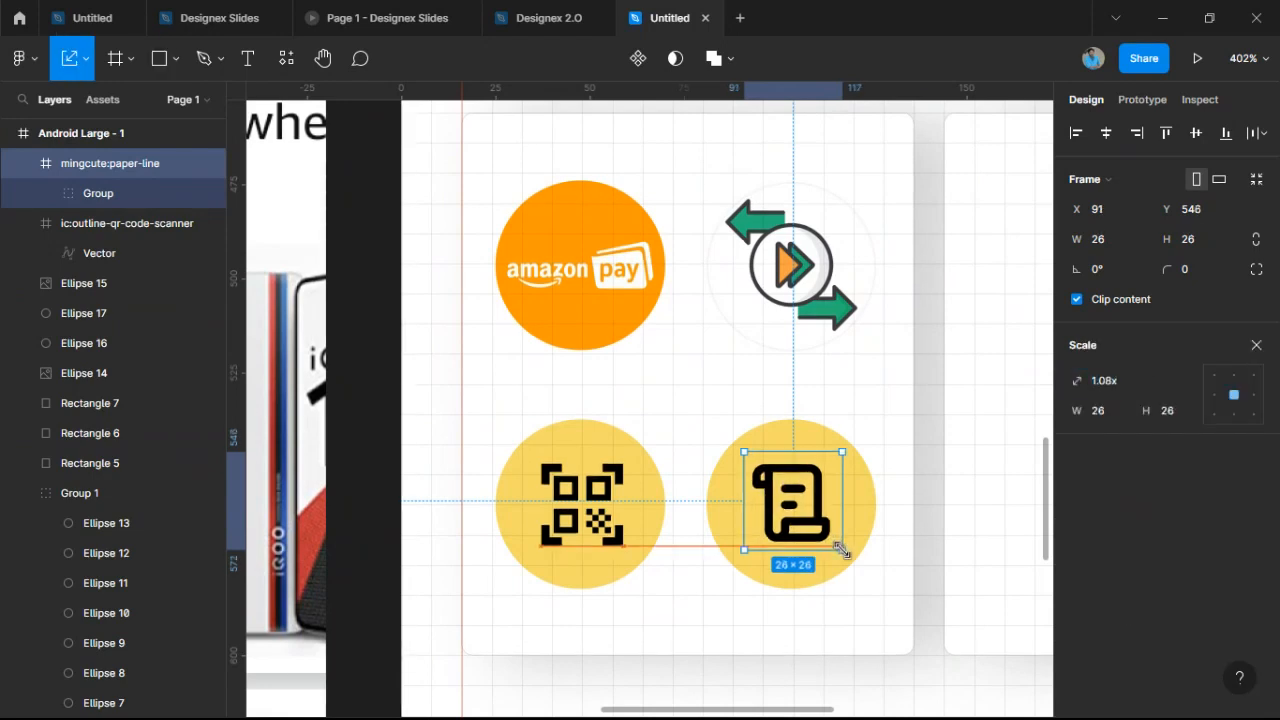
left_click(849, 619)
scroll(849, 619, "down", 10)
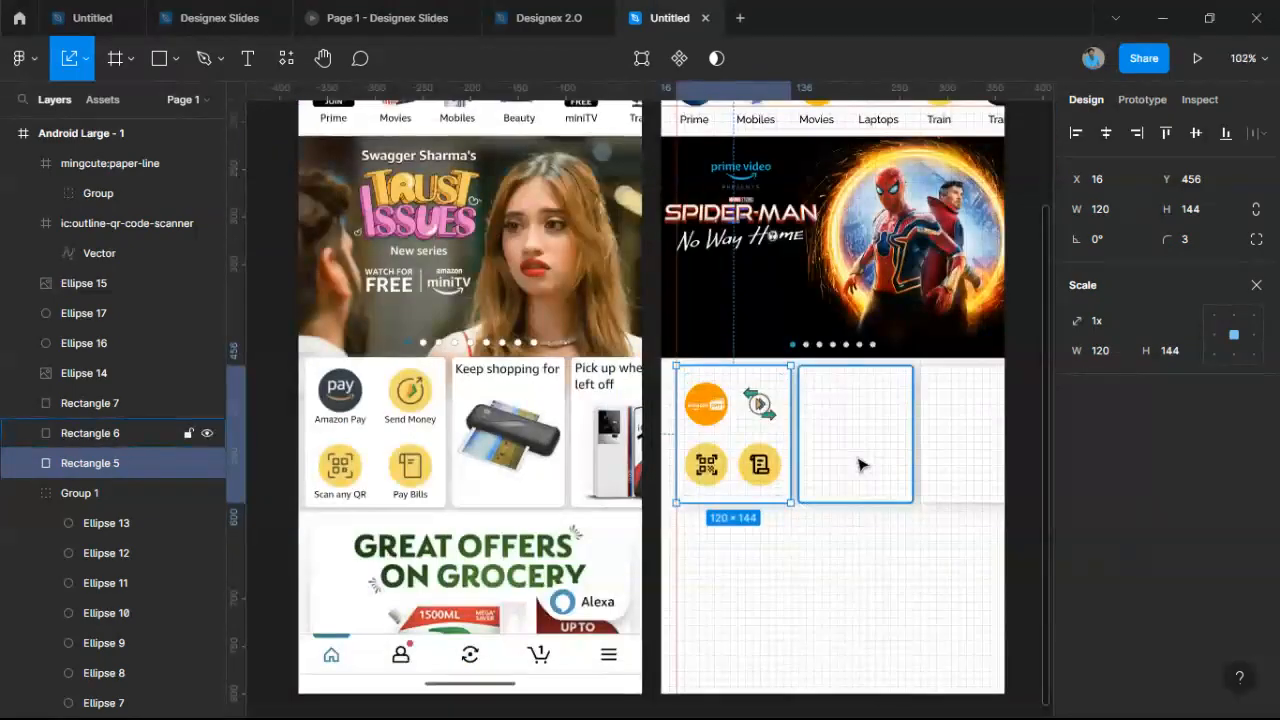
Duplicate the 'Search Amazon.in' text and drop the copy at the second card's top.
left_click(860, 464)
scroll(860, 464, "up", 4)
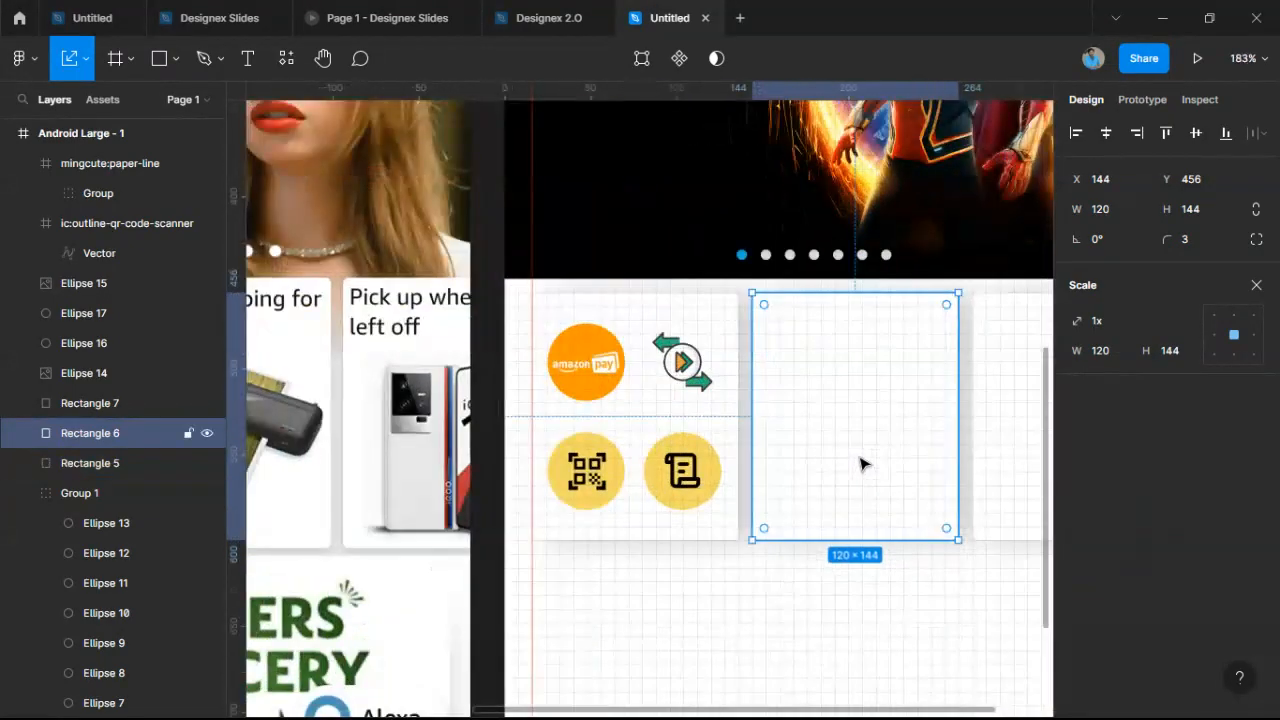
scroll(863, 450, "down", 4)
scroll(863, 440, "up", 2)
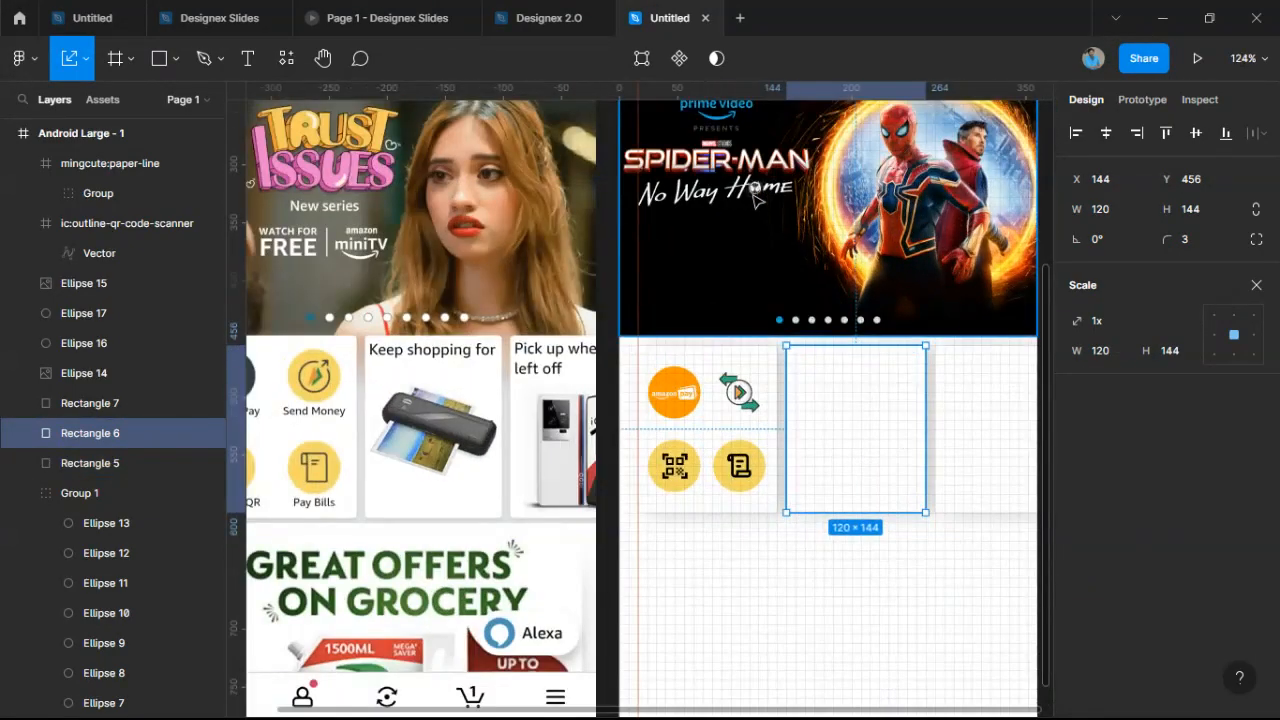
scroll(742, 168, "up", 3)
scroll(742, 168, "up", 2)
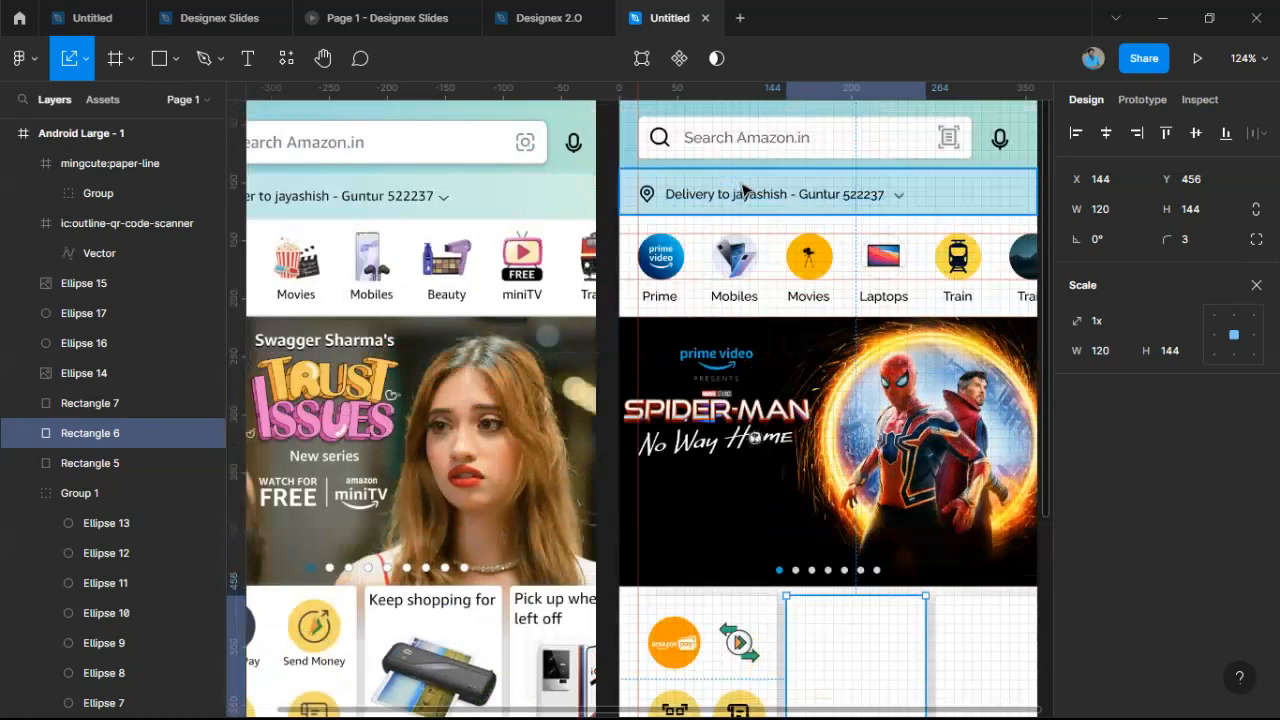
left_click(772, 141)
left_click_drag(772, 141, 880, 628)
left_click_drag(172, 428, 165, 205)
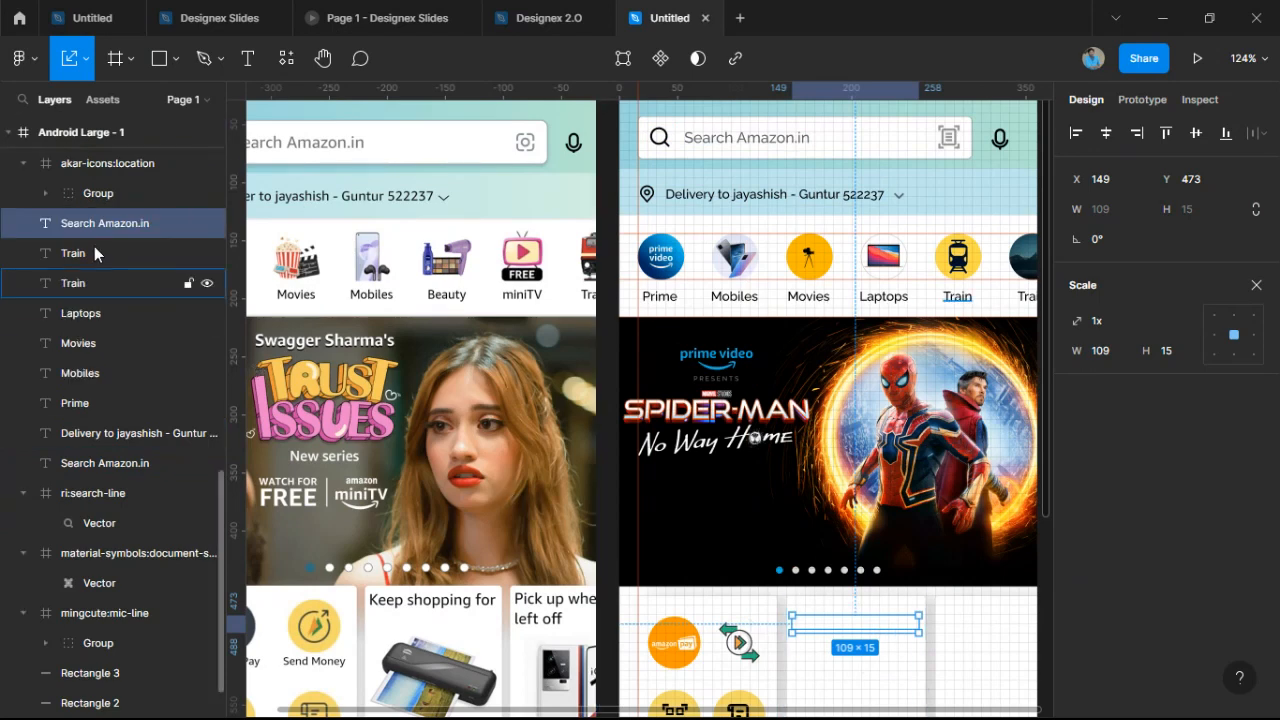
Move the copied text layer to the top of Android Large - 1 in Layers.
left_click_drag(94, 224, 70, 147)
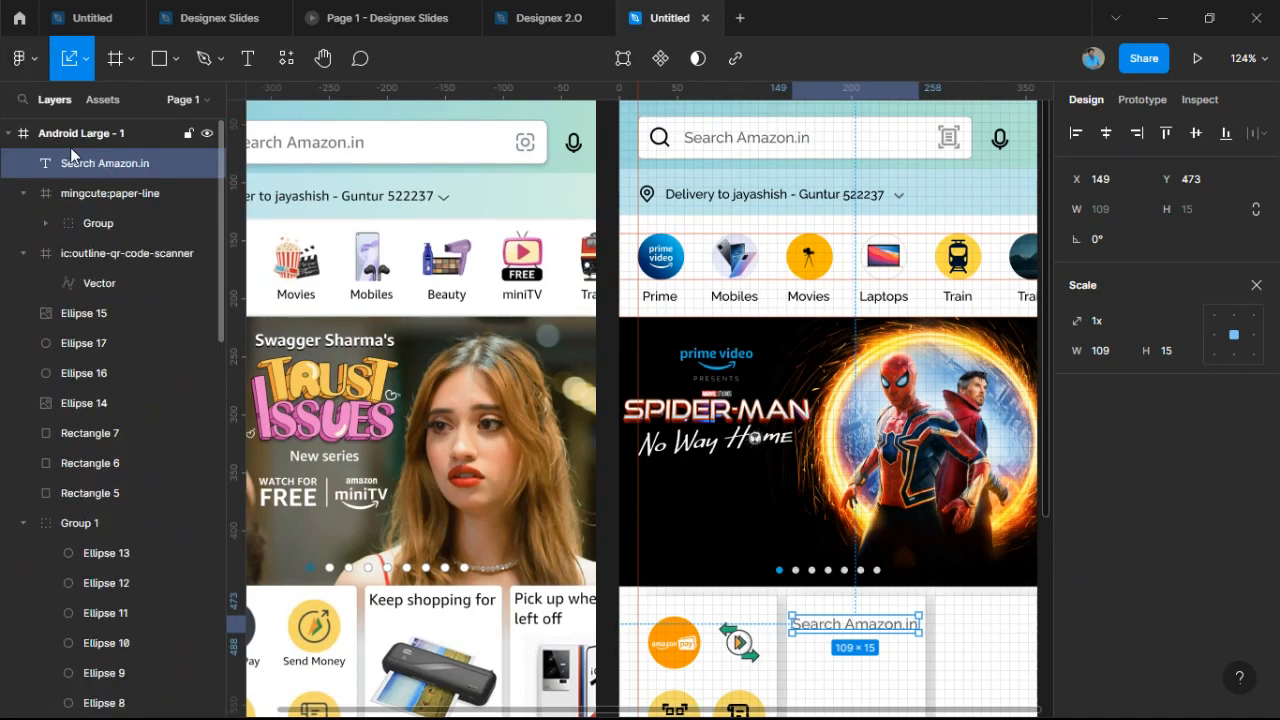
scroll(895, 378, "down", 1)
scroll(895, 378, "down", 2)
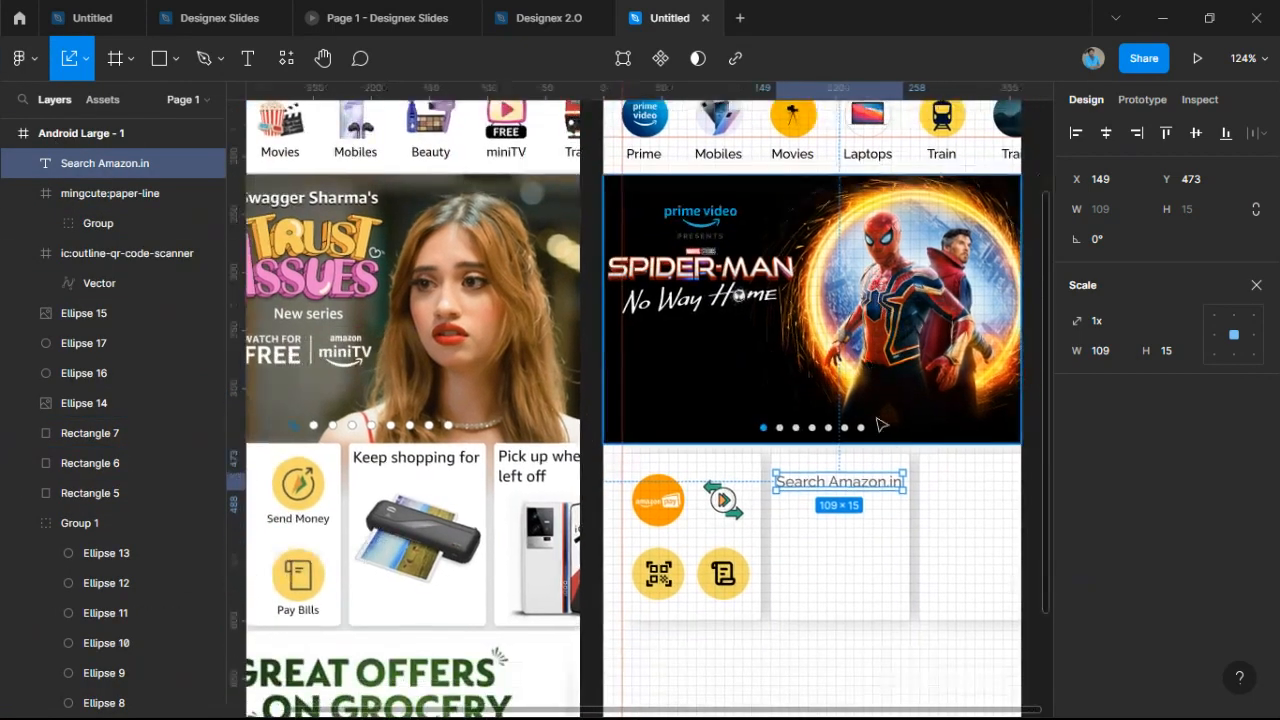
scroll(880, 490, "down", 2)
scroll(875, 490, "up", 4)
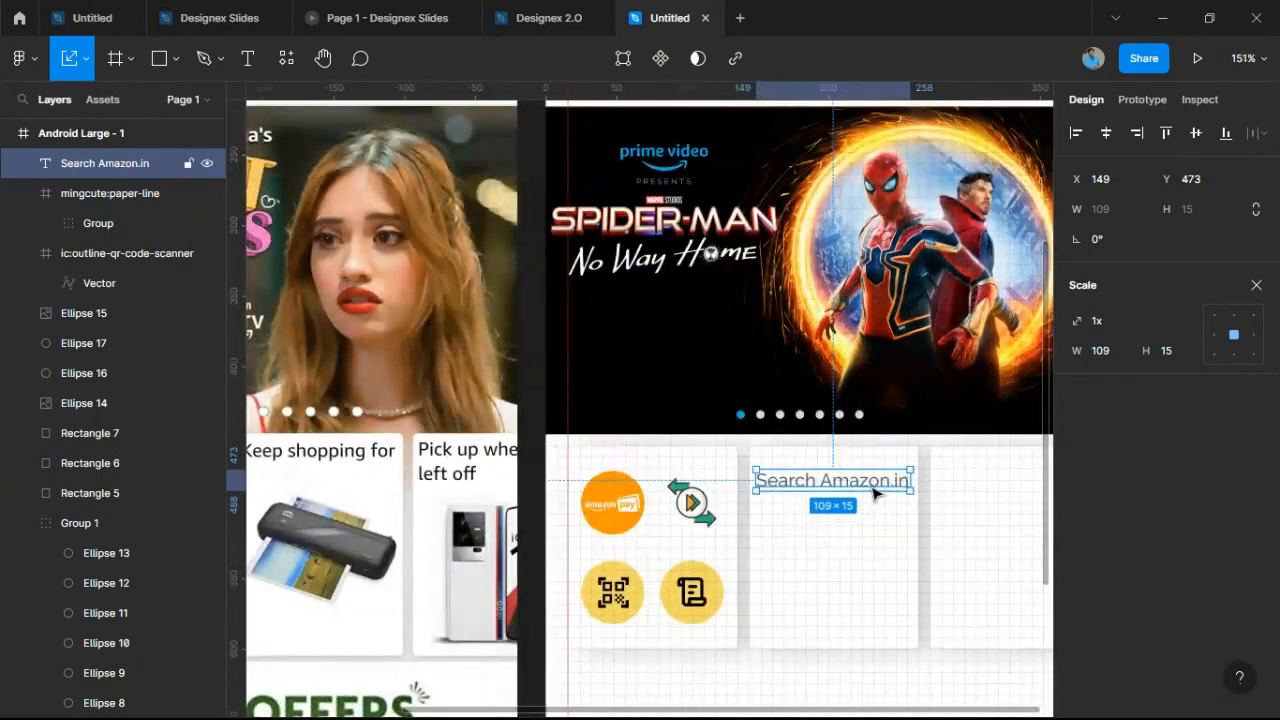
Retype the copied text to read 'Keep shopping for'.
double_click(872, 482)
scroll(975, 468, "left", 3)
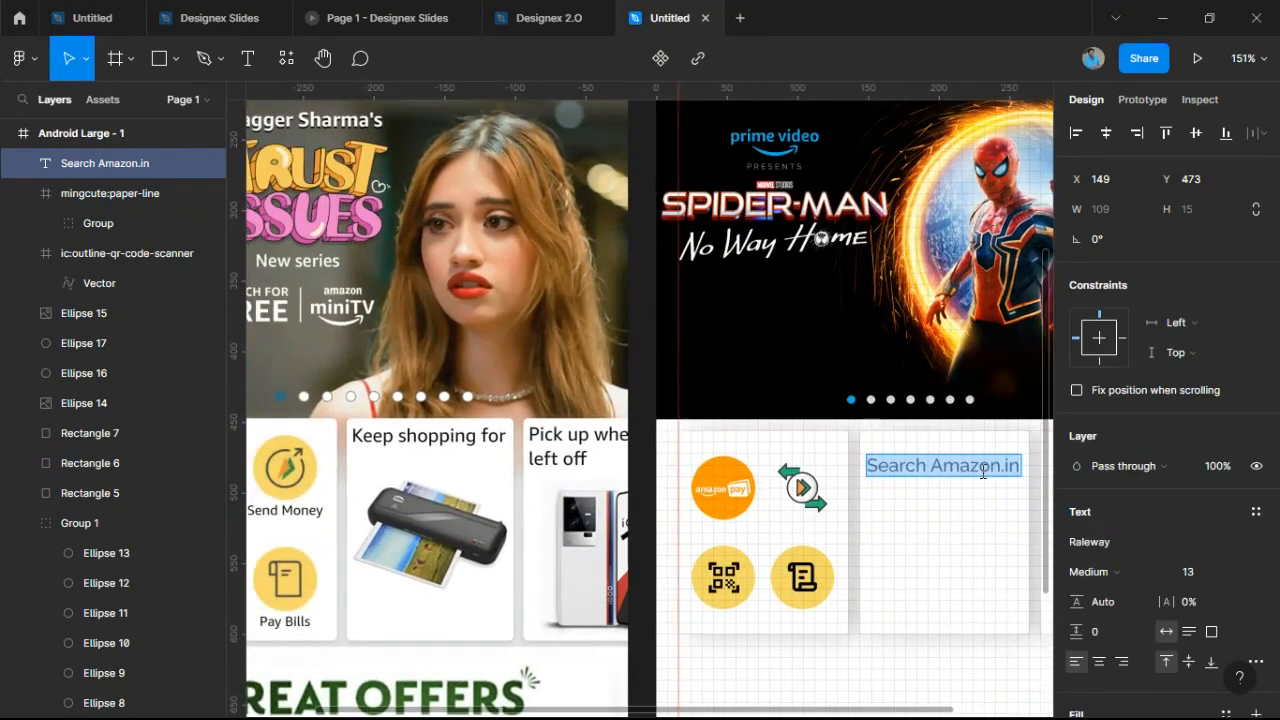
type("Kepp")
key("BackSpace")
key("BackSpace")
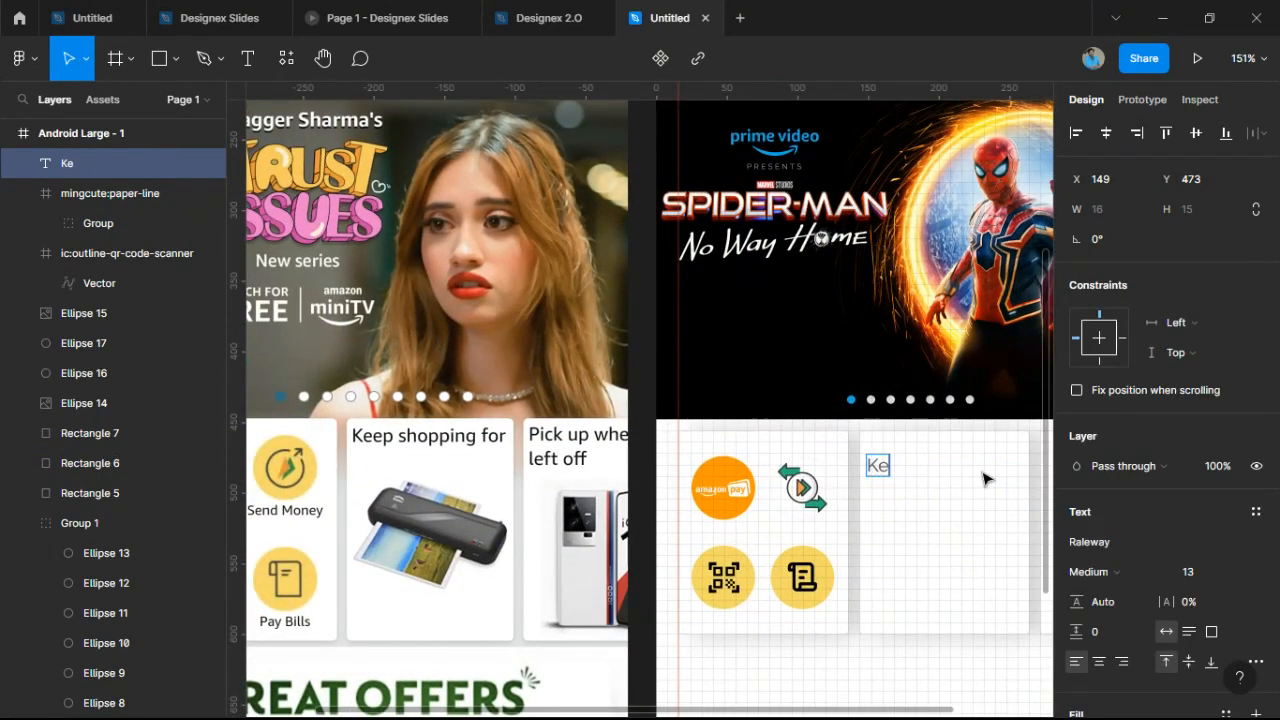
type("p")
key("BackSpace")
type("ep Sh")
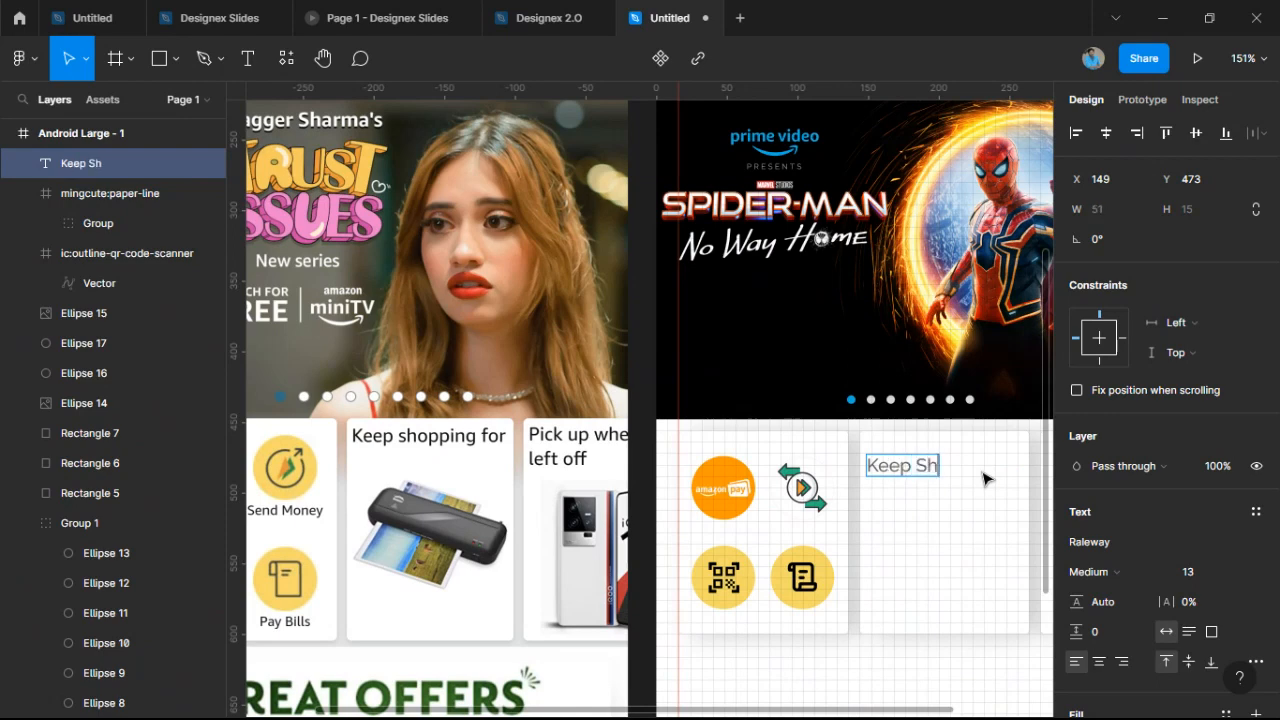
key("BackSpace")
key("BackSpace")
type("shopping")
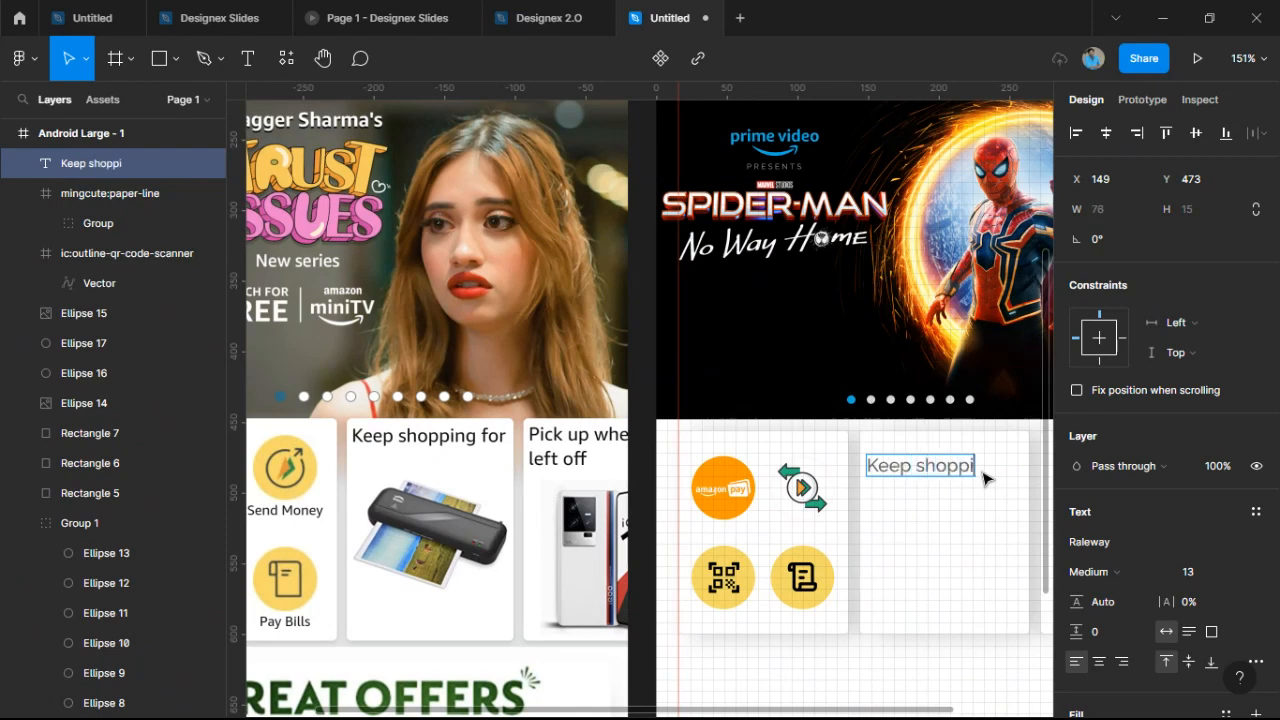
type("or")
key("Escape")
Set the heading to font size 12 and raise it to Y 461 near the card's top.
left_click(1238, 571)
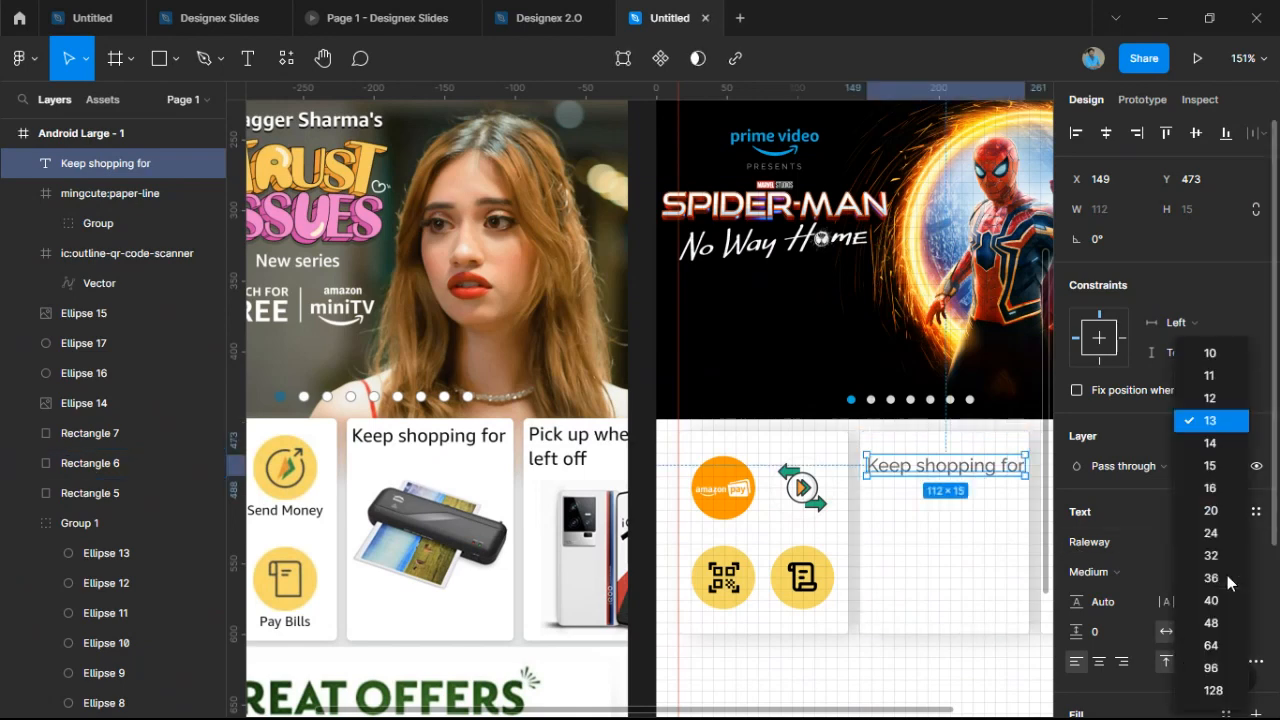
left_click(1238, 397)
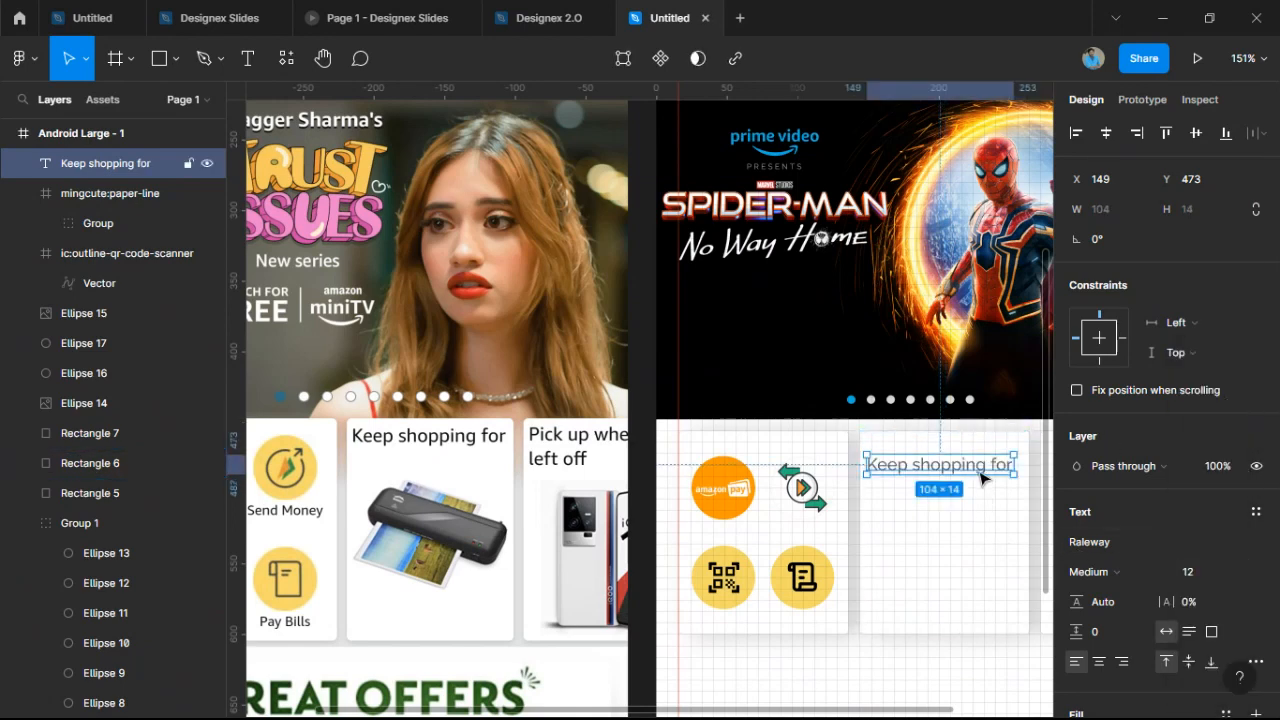
left_click_drag(980, 467, 980, 455)
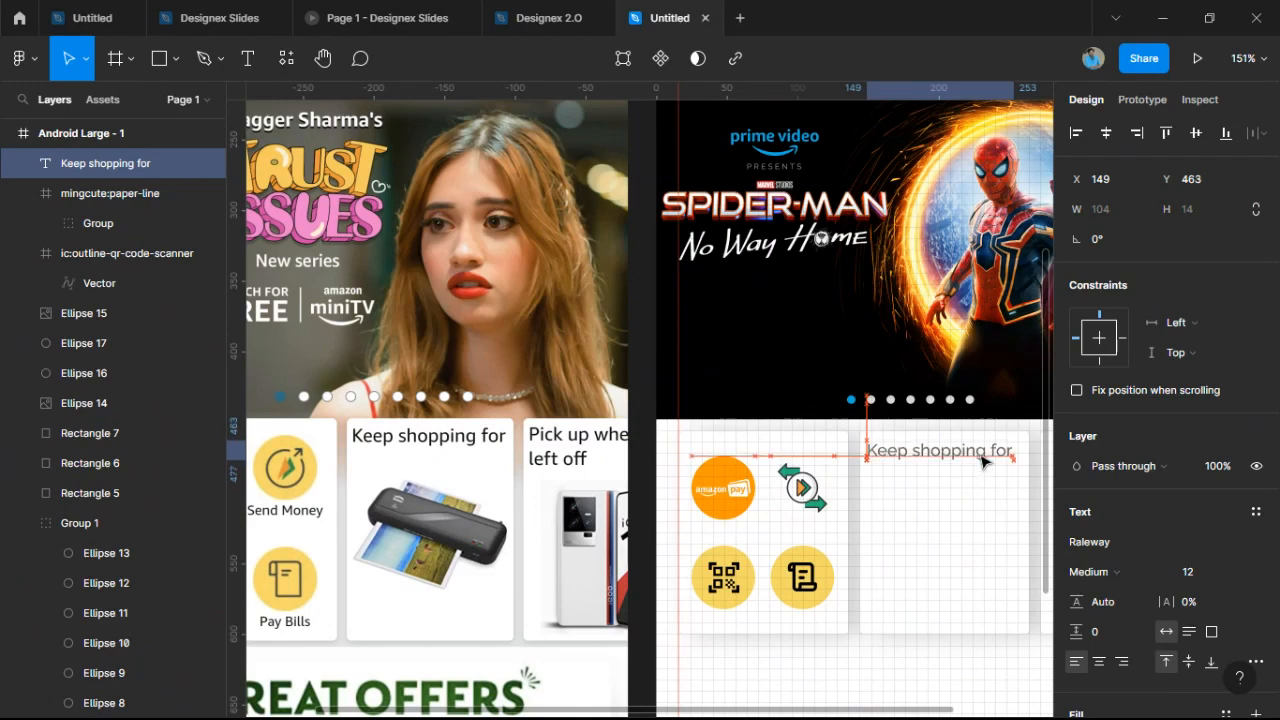
scroll(983, 458, "up", 10)
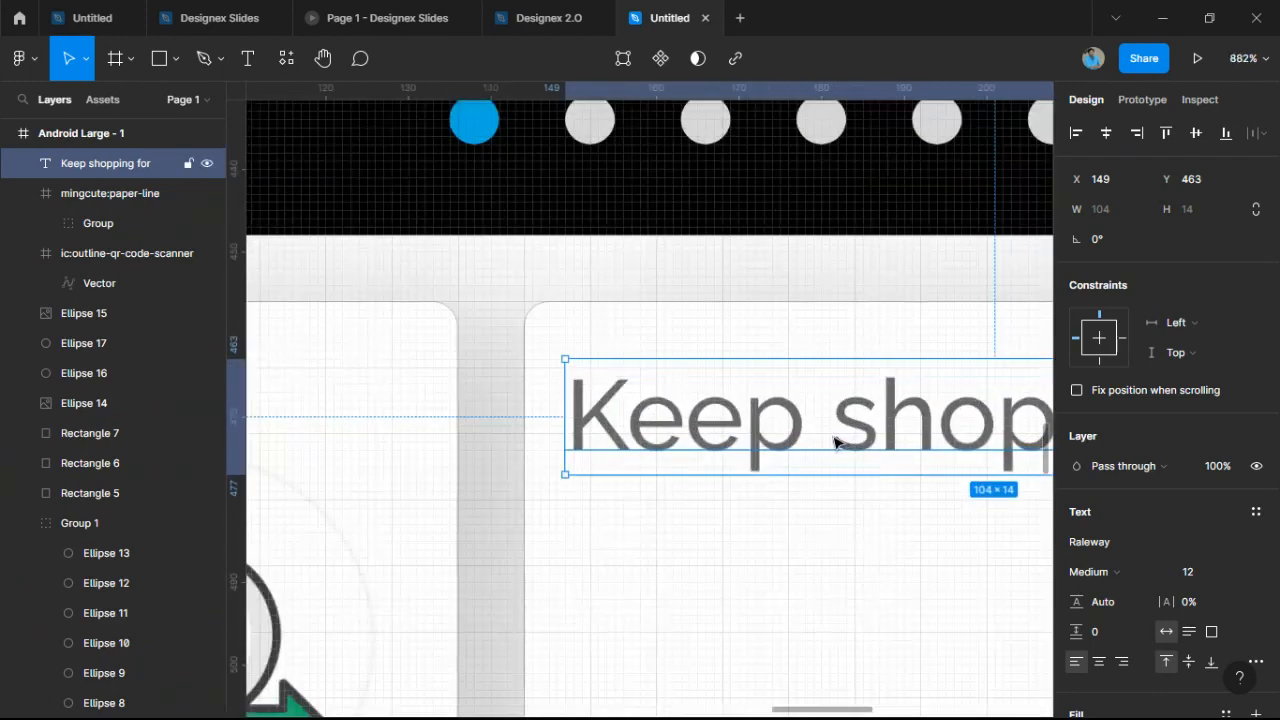
left_click_drag(836, 442, 834, 425)
scroll(843, 457, "down", 5)
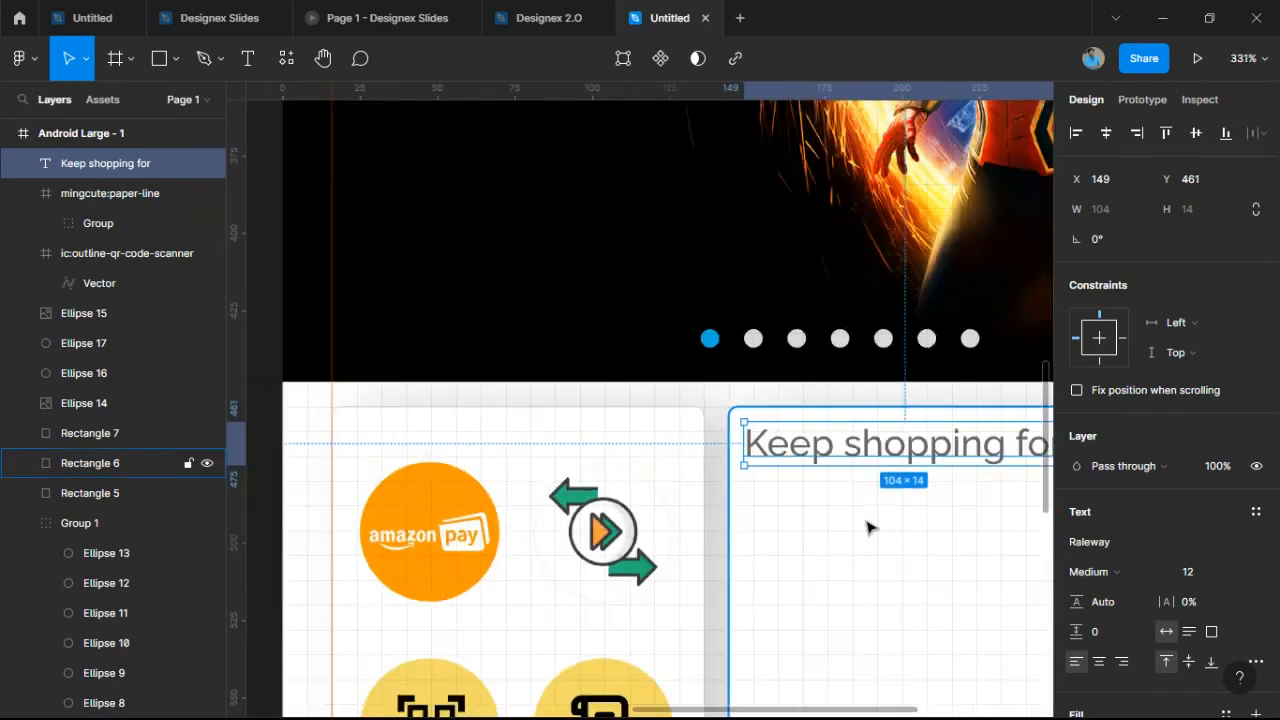
scroll(868, 526, "down", 4)
left_click_drag(892, 575, 830, 375)
left_click(839, 541)
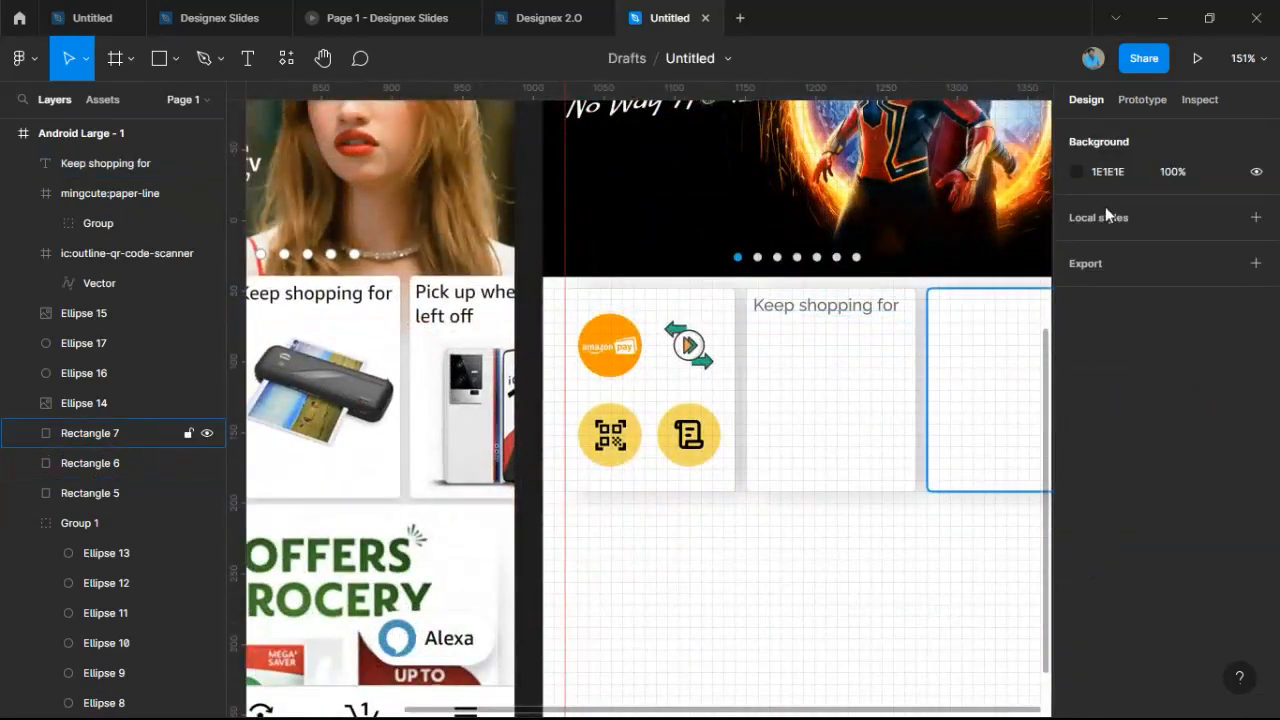
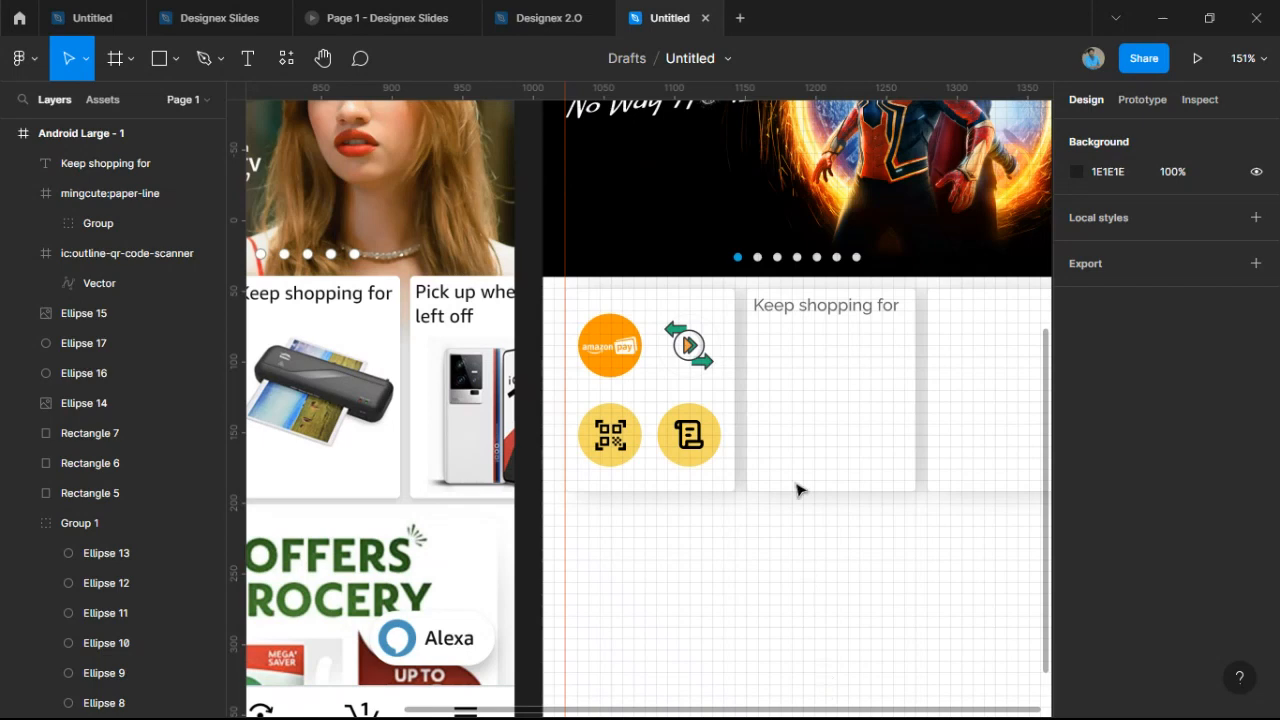
Paste the Fossil watch image near the Keep shopping for card and try repositioning it.
left_click(800, 480)
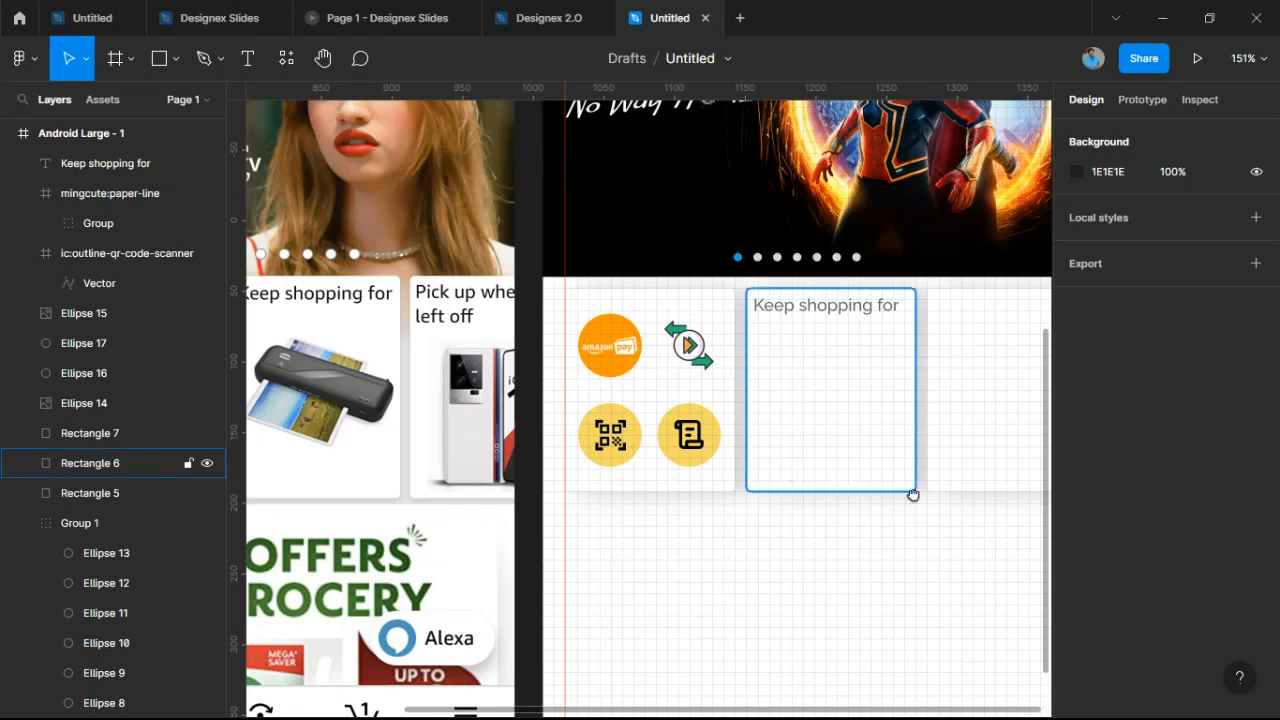
scroll(905, 510, "down", 1)
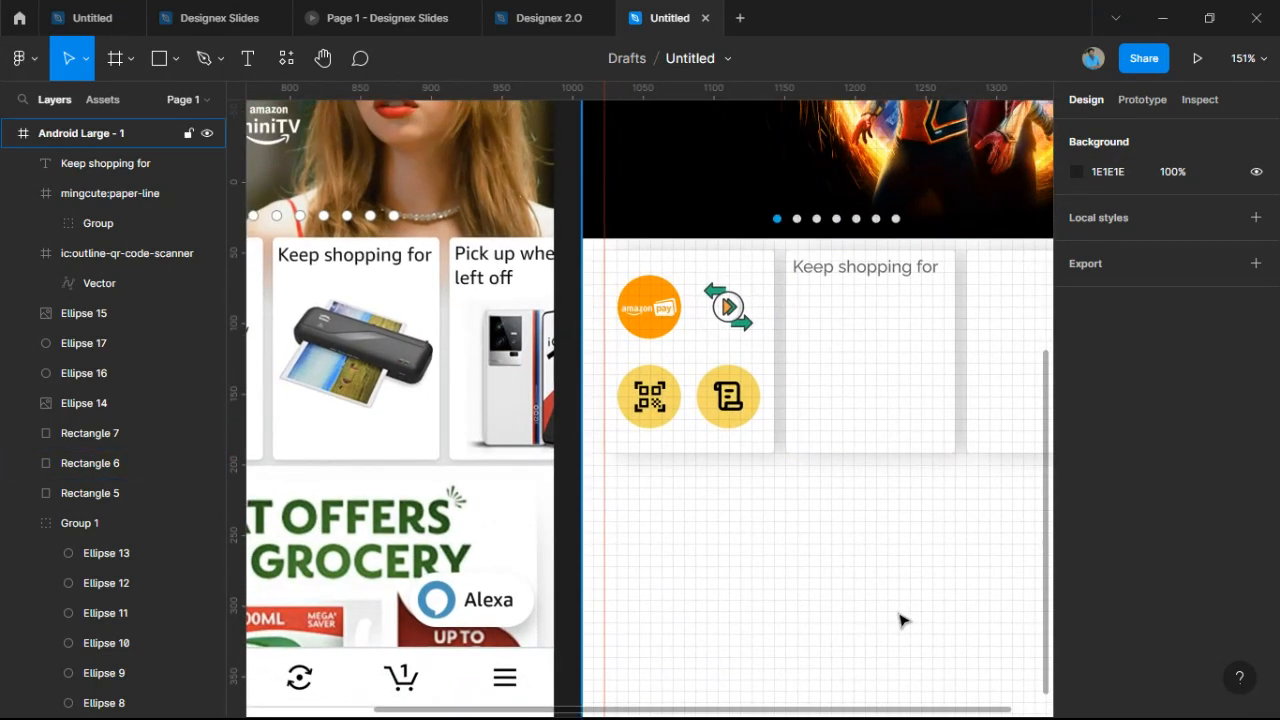
key("ctrl+v")
left_click_drag(738, 433, 804, 357)
left_click_drag(856, 509, 905, 525)
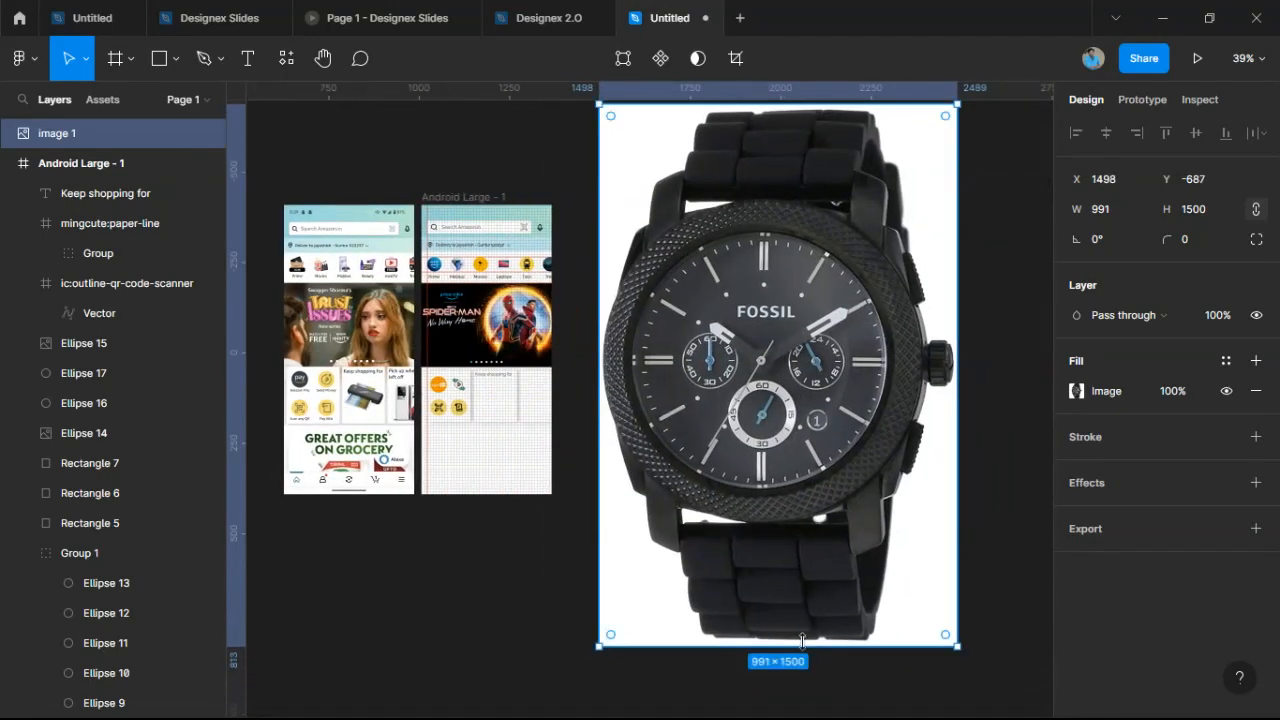
left_click_drag(802, 640, 802, 478)
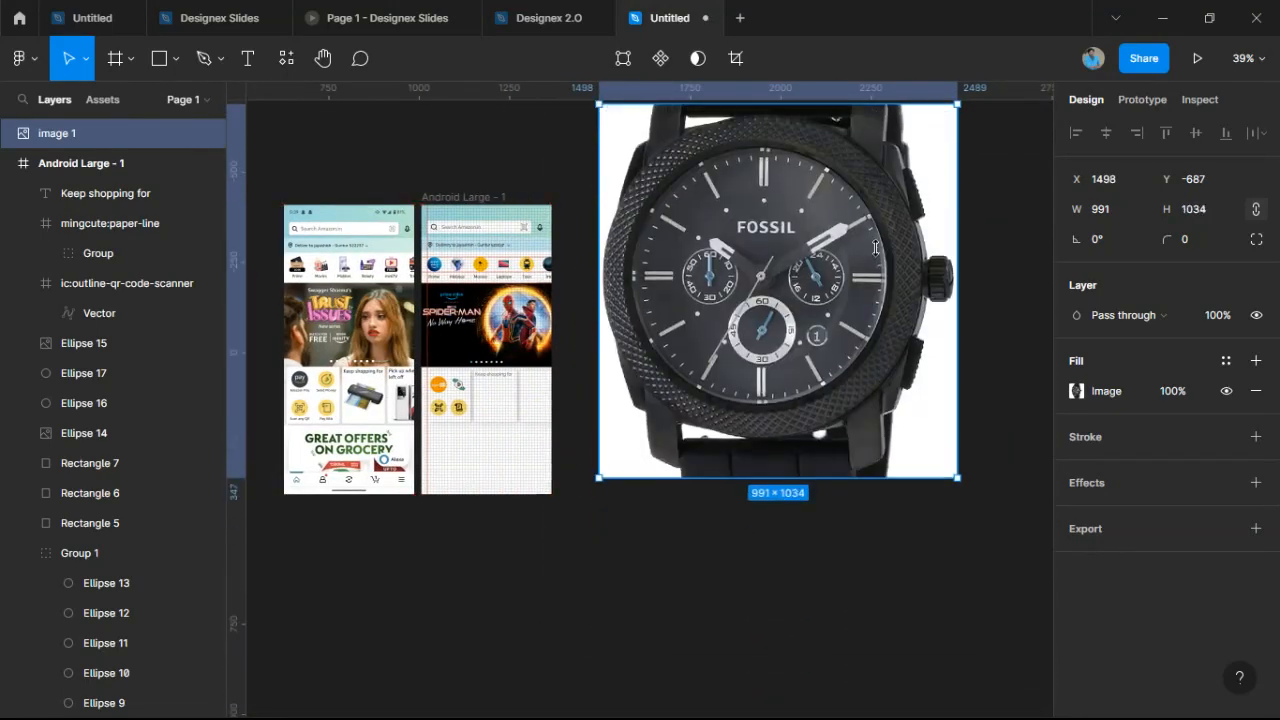
left_click_drag(876, 248, 830, 400)
key("ctrl+z")
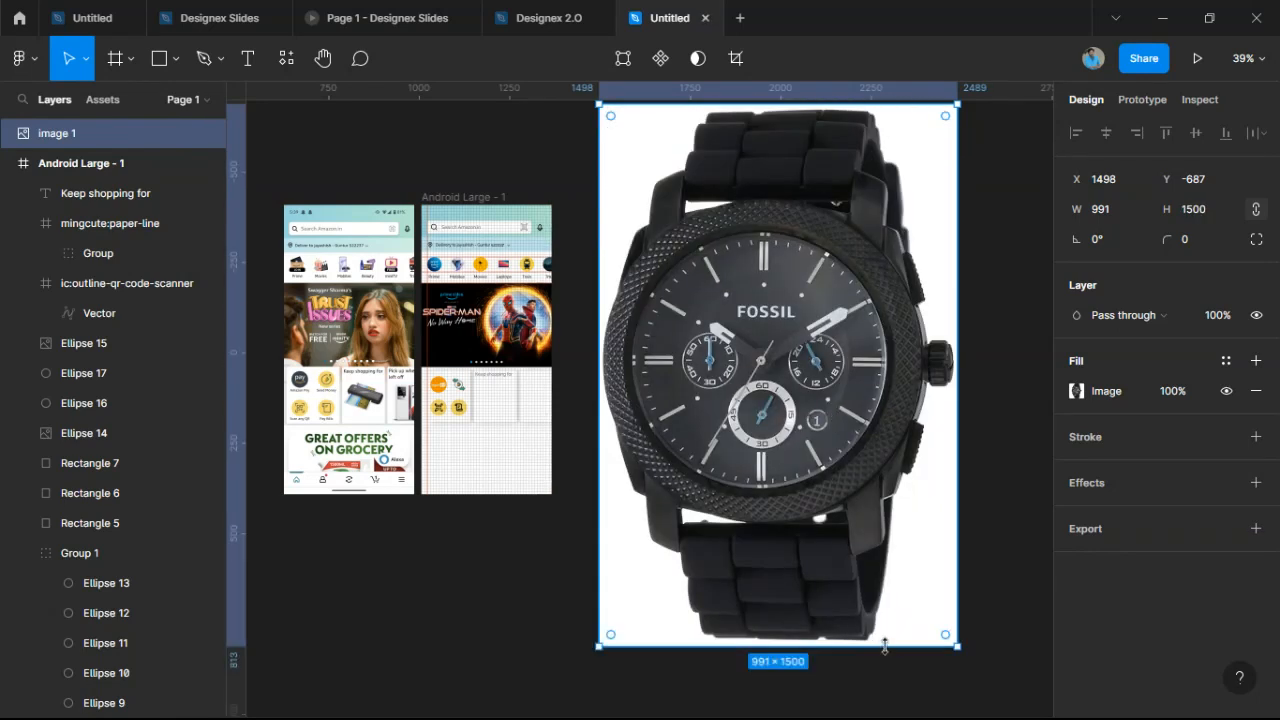
Scale the watch proportionally to 65 × 98.39 and center it inside the card.
key("k")
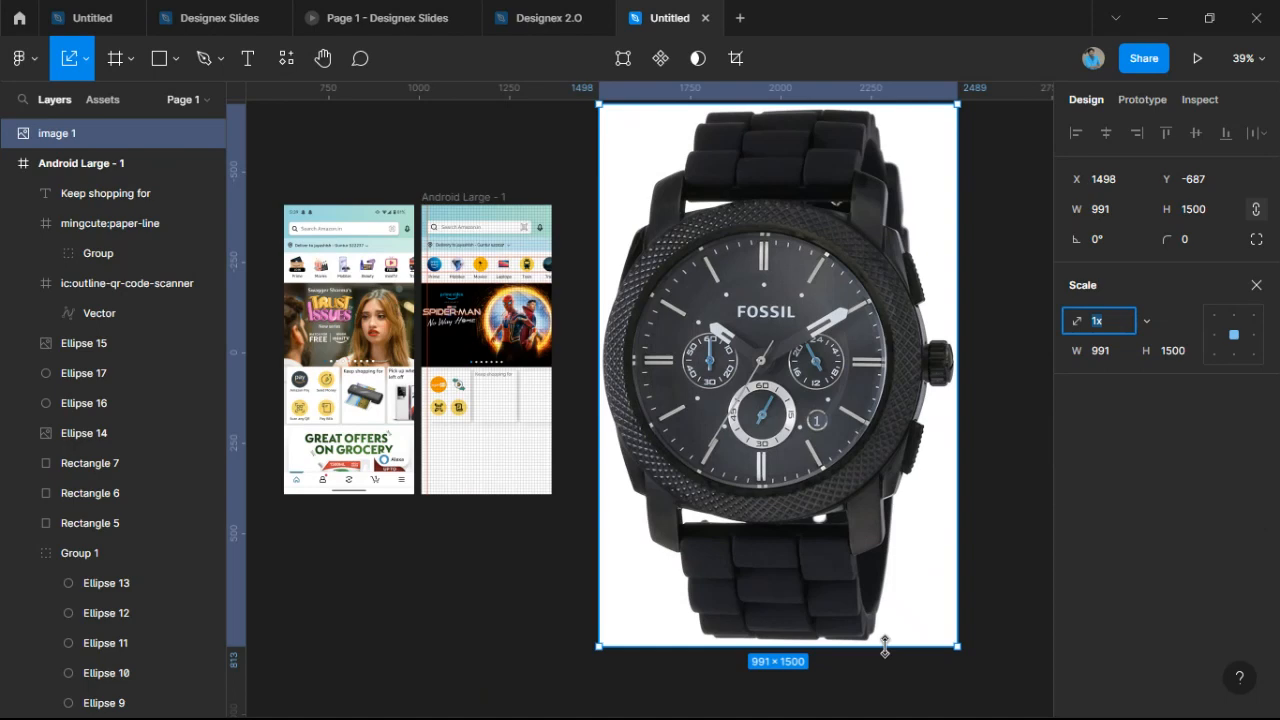
left_click_drag(884, 645, 500, 405)
scroll(496, 408, "up", 5)
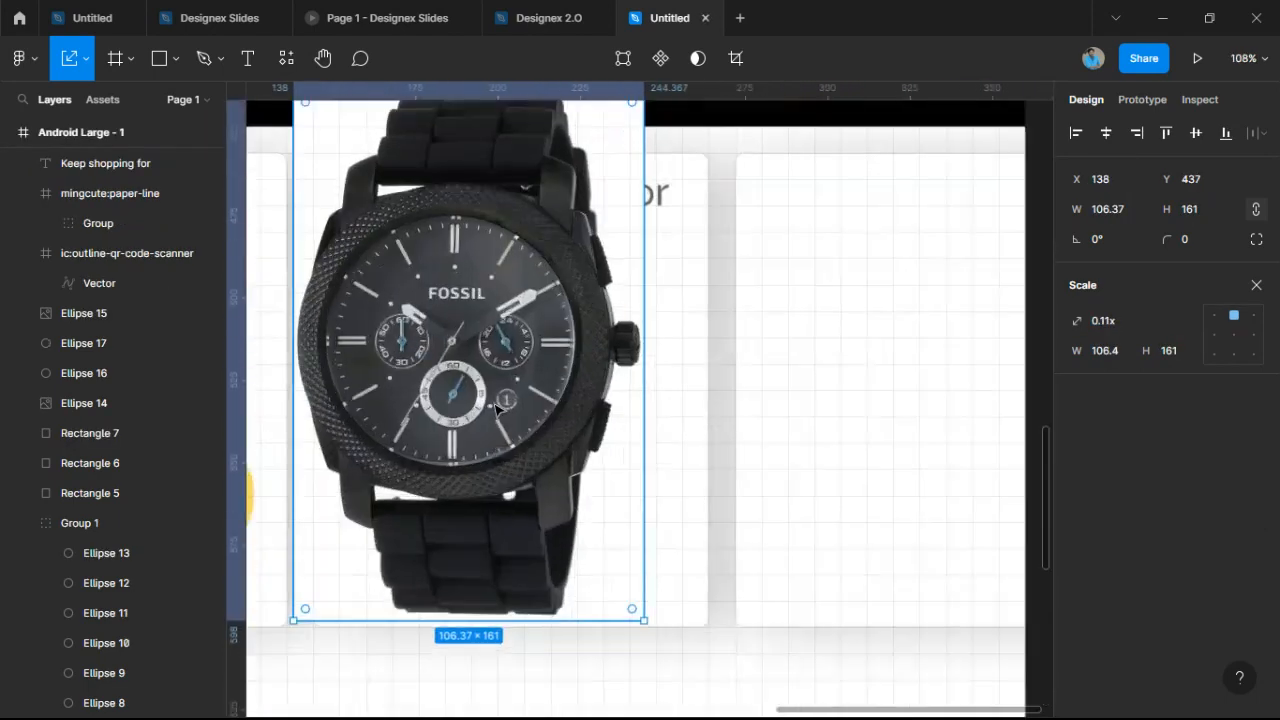
left_click_drag(291, 158, 473, 366)
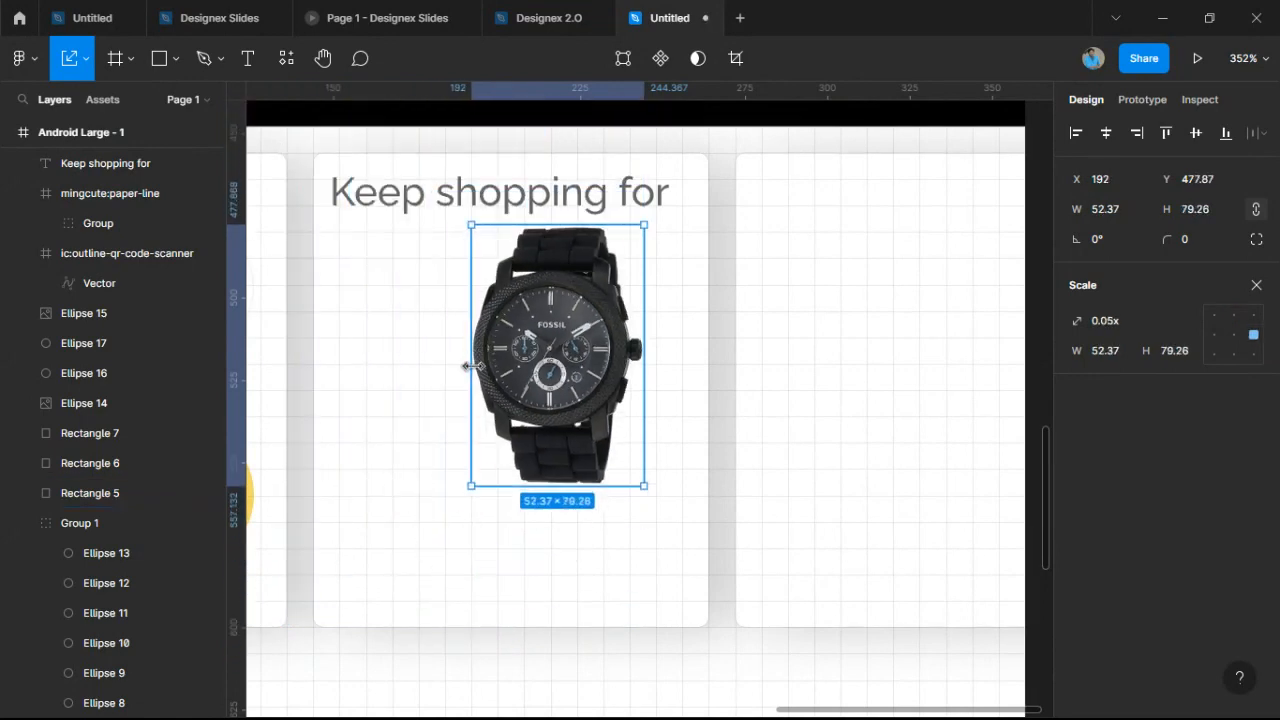
left_click_drag(572, 381, 524, 462)
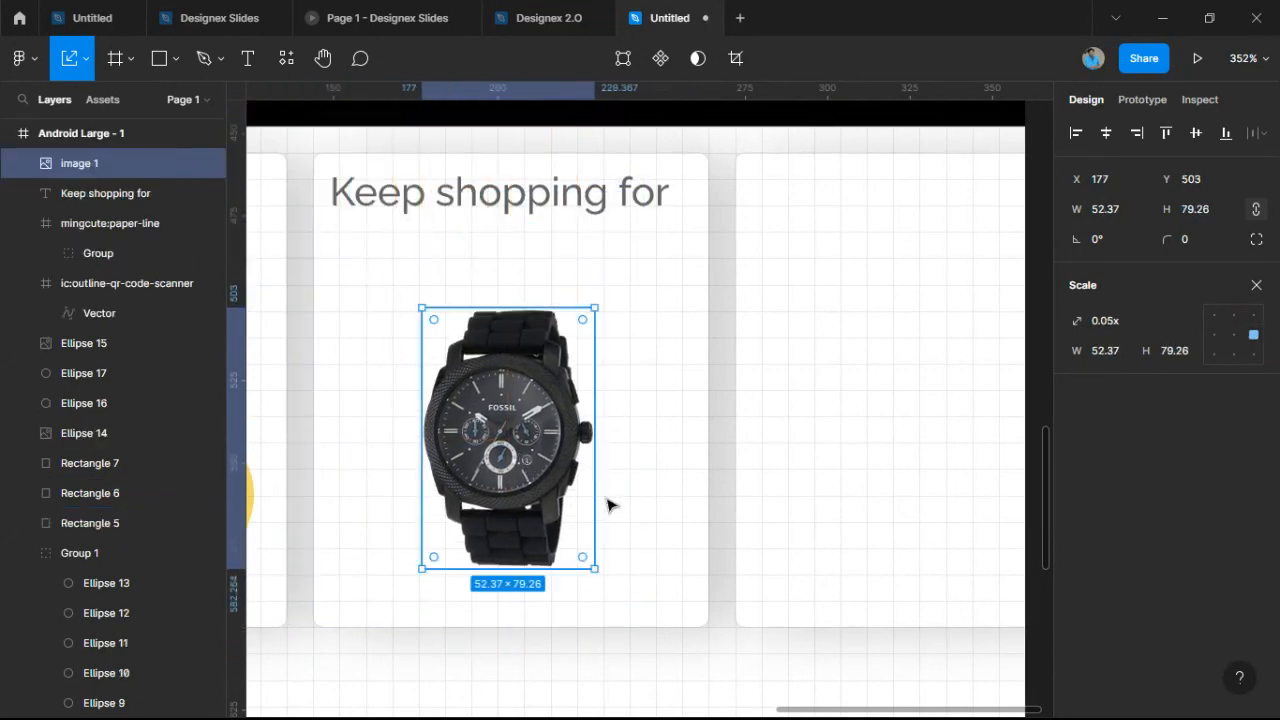
left_click_drag(597, 517, 634, 557)
left_click_drag(574, 524, 556, 512)
scroll(636, 500, "down", 3)
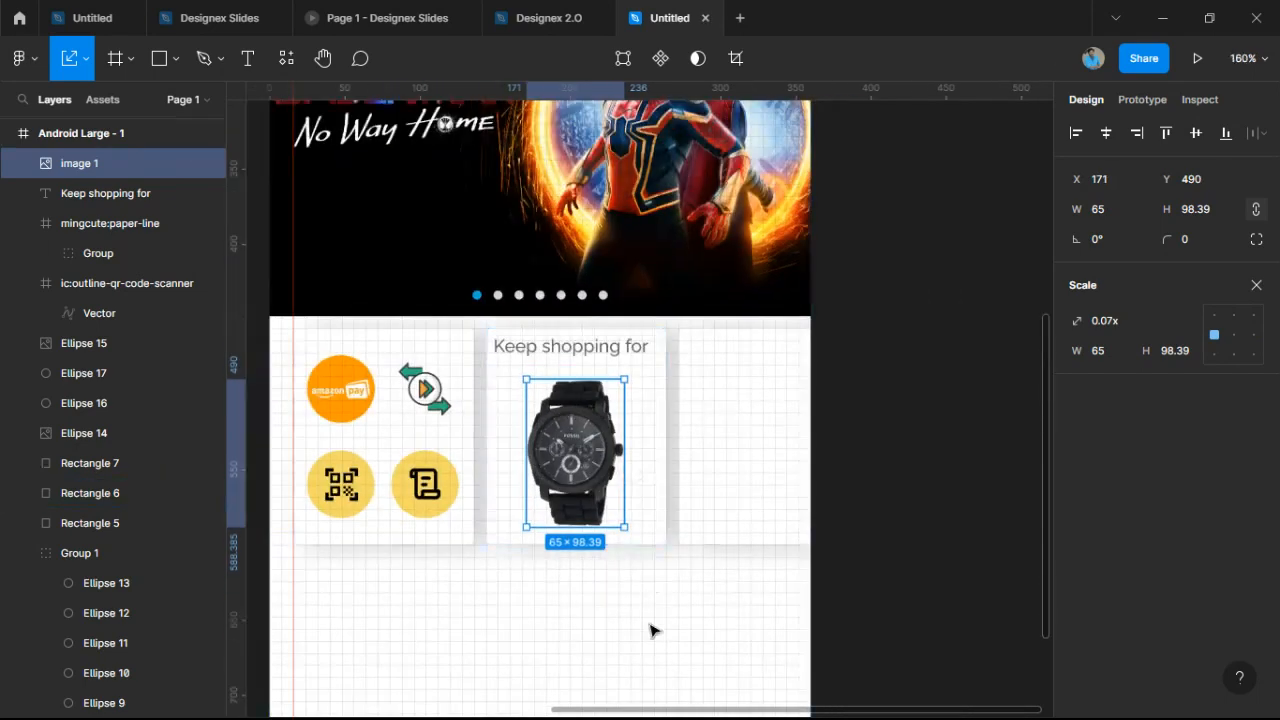
left_click(654, 611)
scroll(795, 432, "down", 3)
scroll(990, 300, "down", 2)
scroll(990, 300, "left", 2)
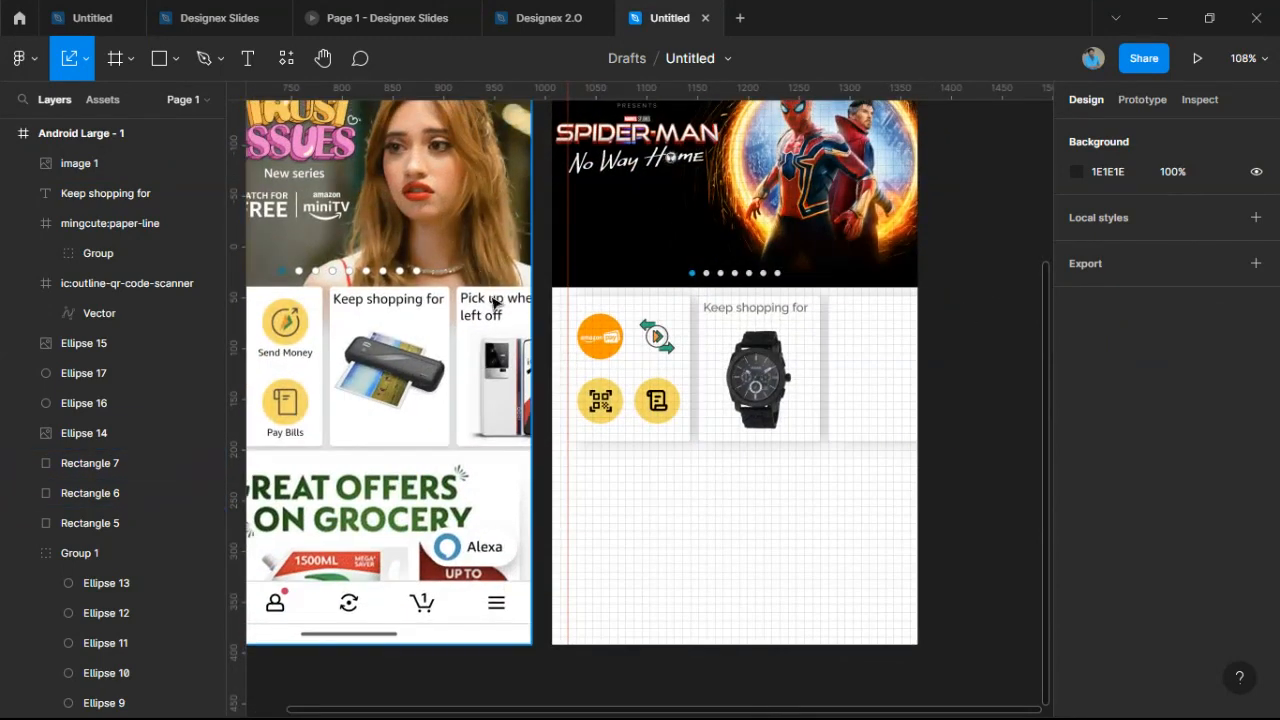
Duplicate the heading into the next card and retype it as 'Pick up when / left off' on two lines.
left_click_drag(769, 305, 897, 313)
double_click(897, 310)
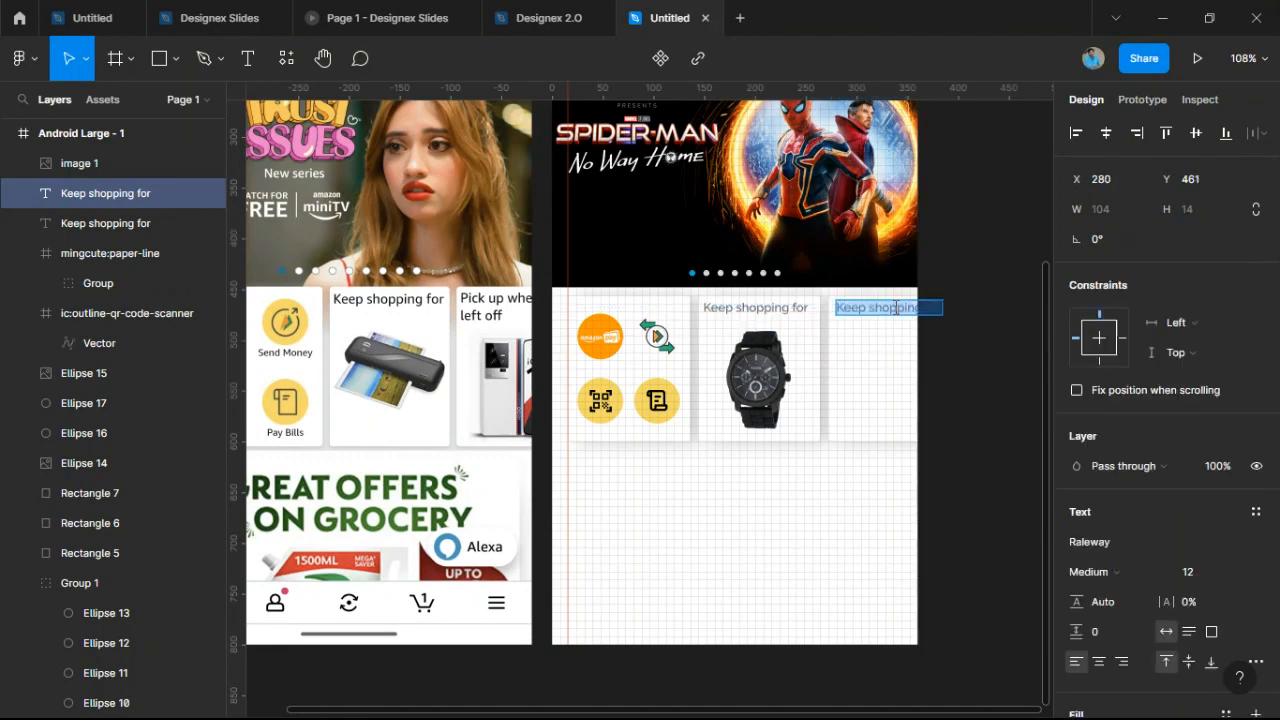
type("Pui")
key("BackSpace")
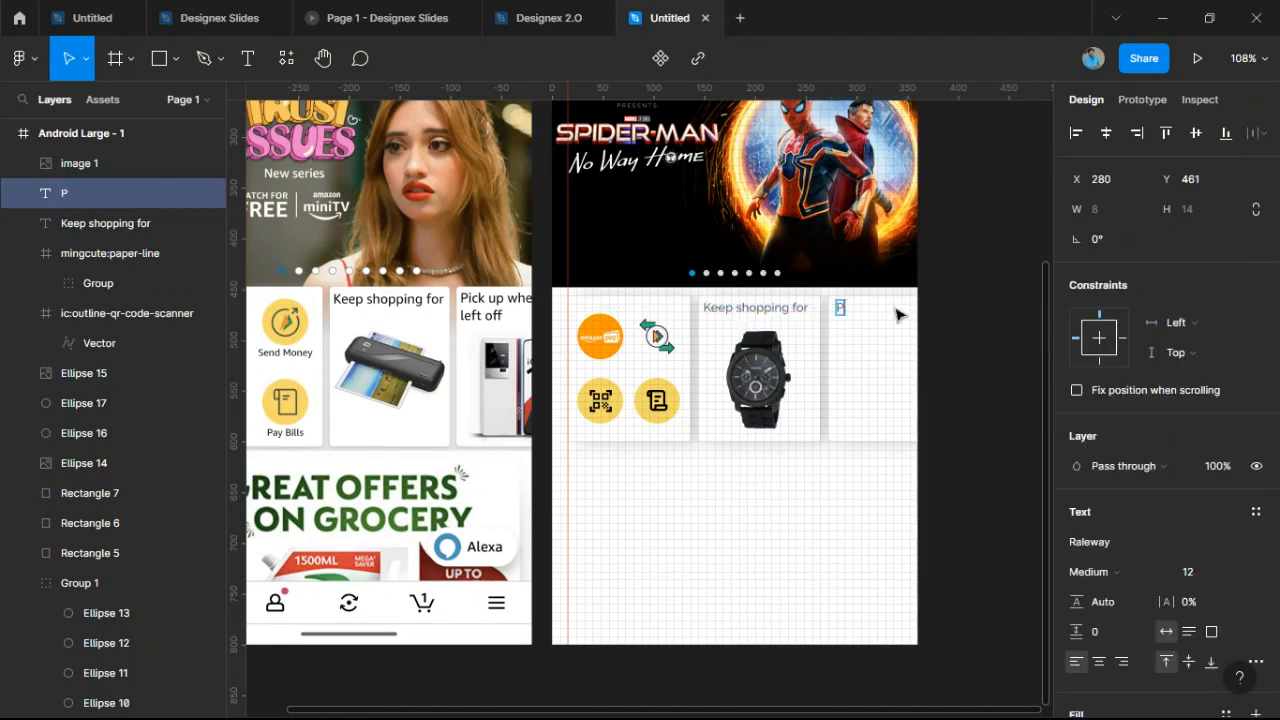
type("ick up when")
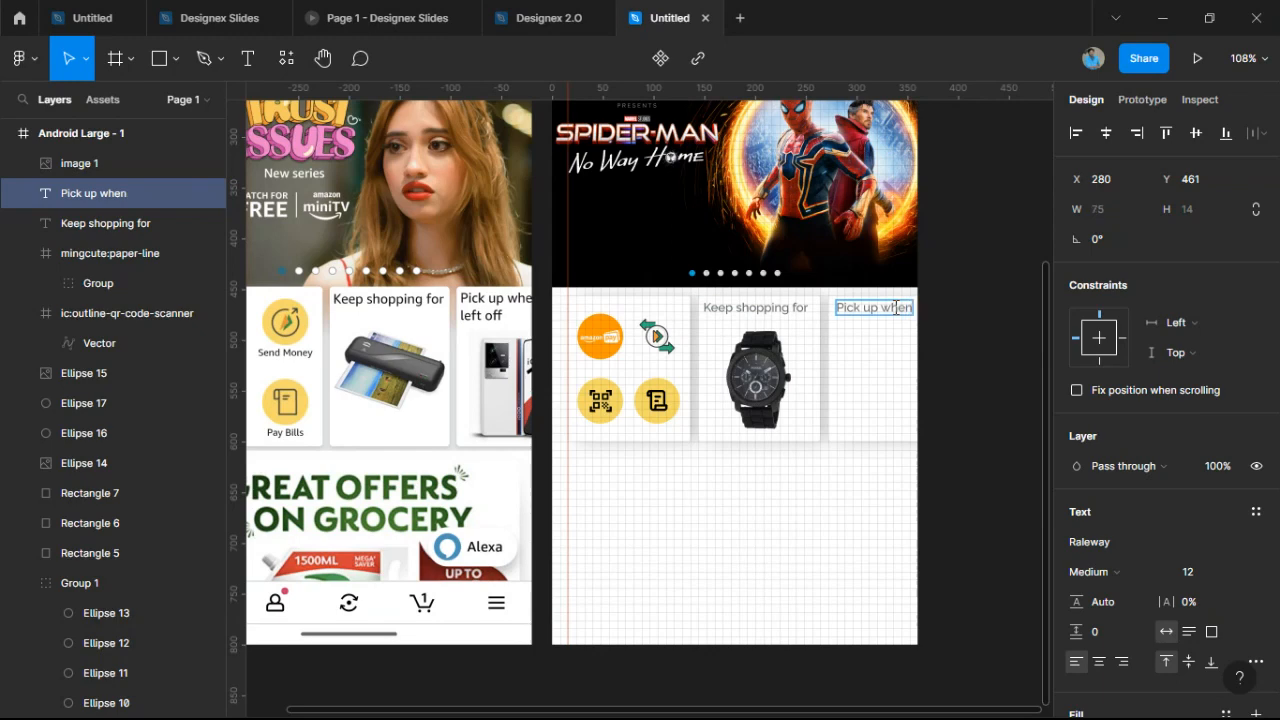
key("Return")
type("left o")
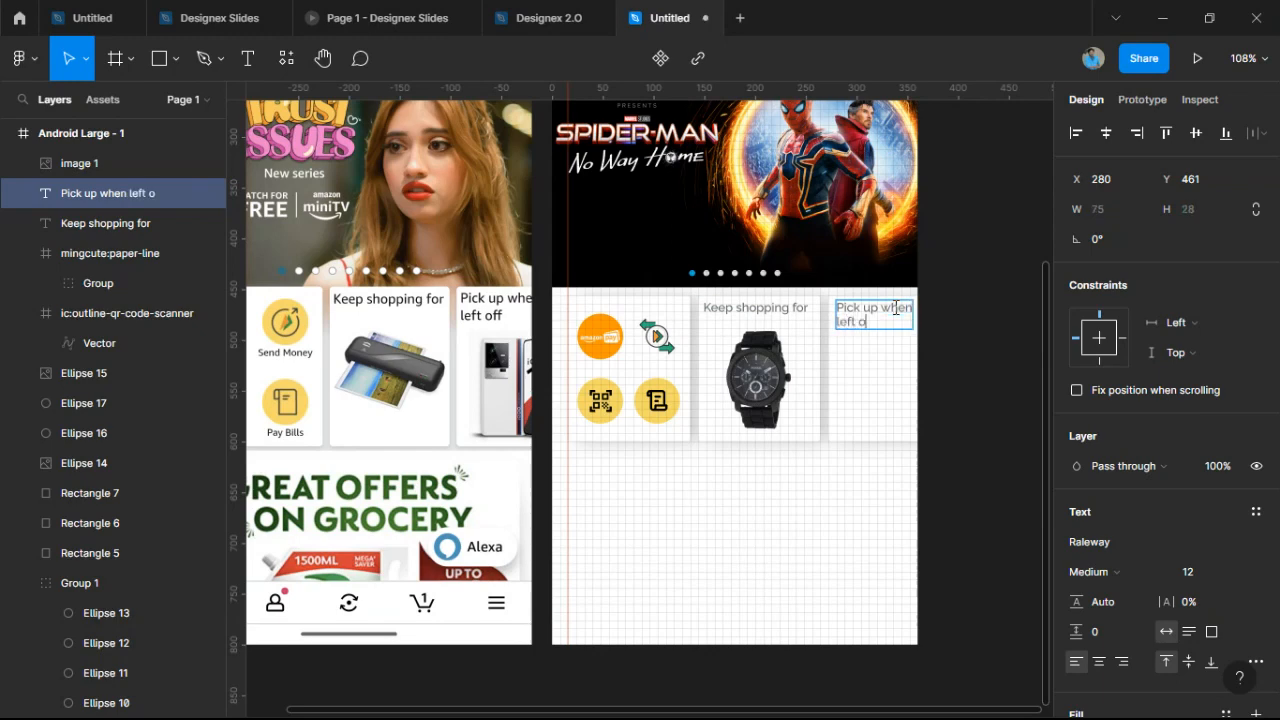
type("gg")
left_click(893, 366)
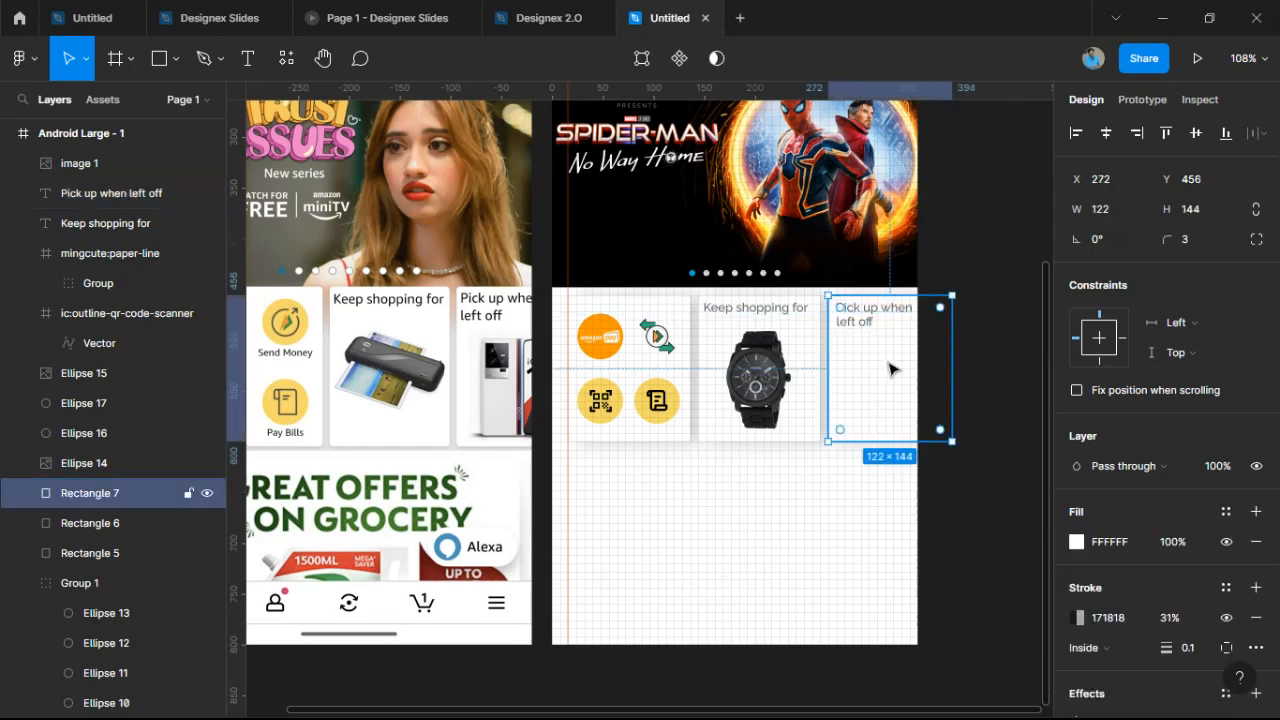
Set both card headings to font size 13.
scroll(785, 322, "up", 5, "ctrl")
left_click(788, 308)
left_click(912, 316, "shift")
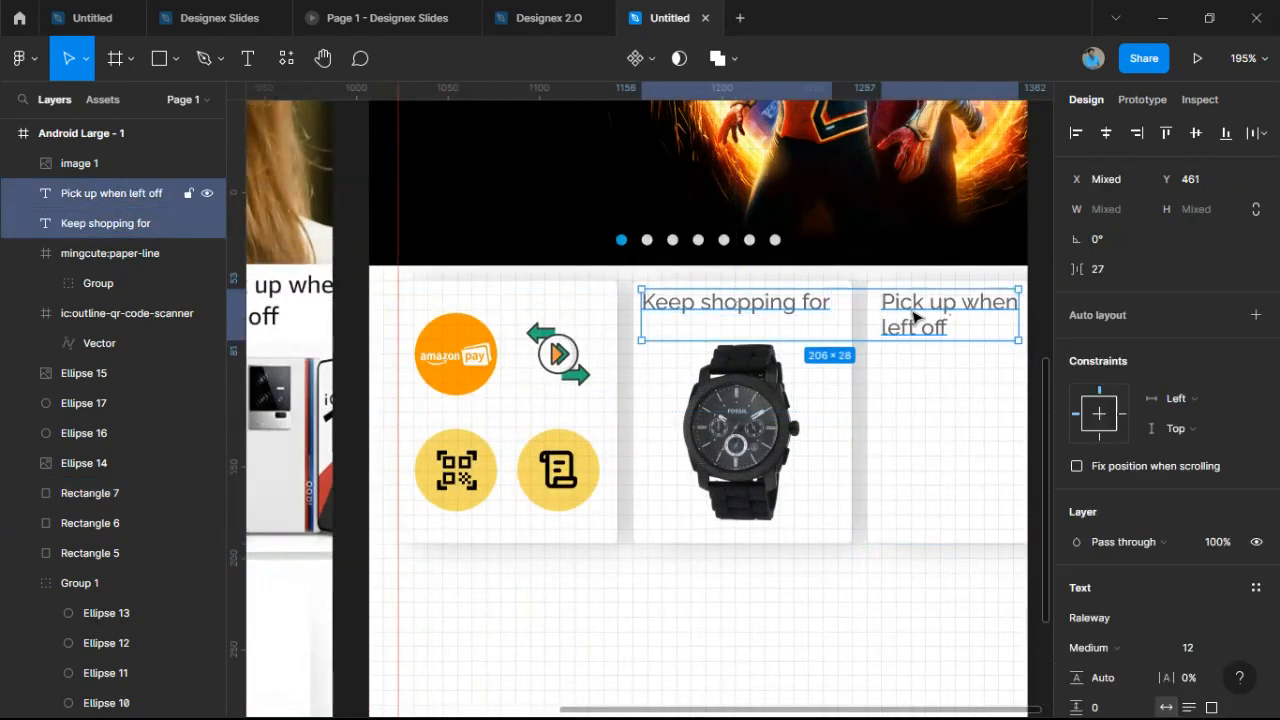
scroll(1190, 642, "down", 1)
left_click(1220, 586)
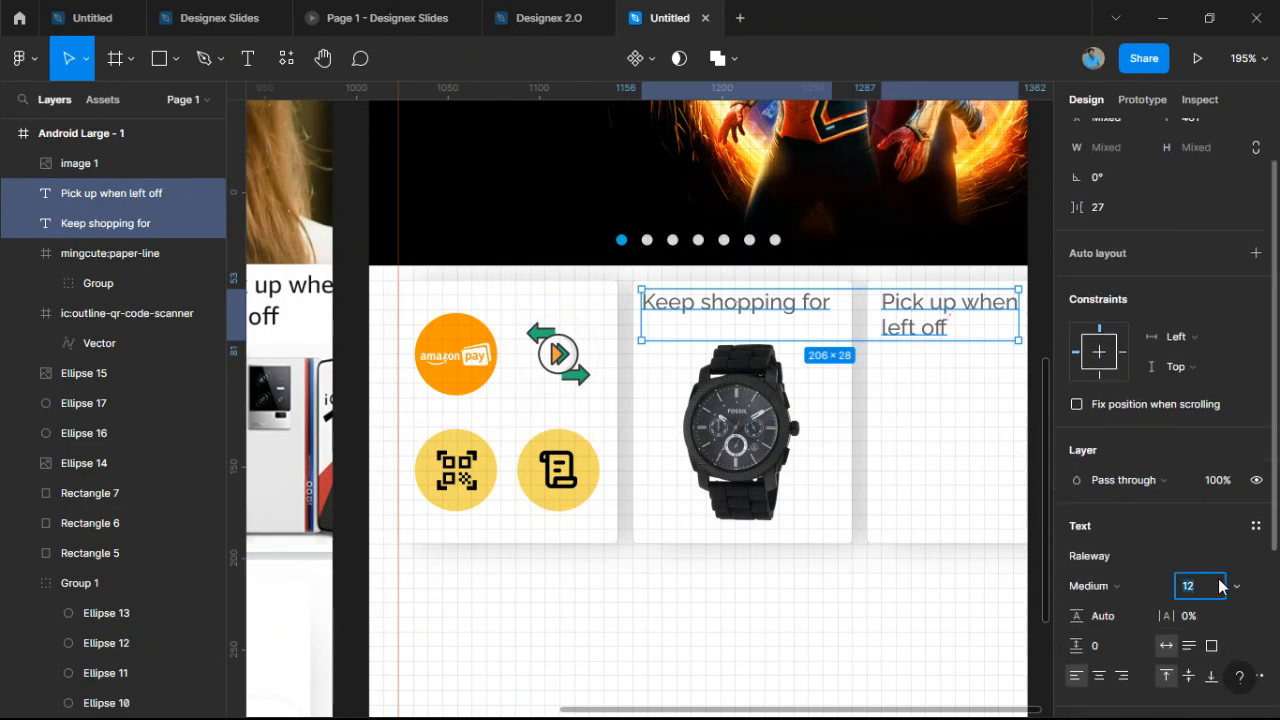
type("13")
key("Return")
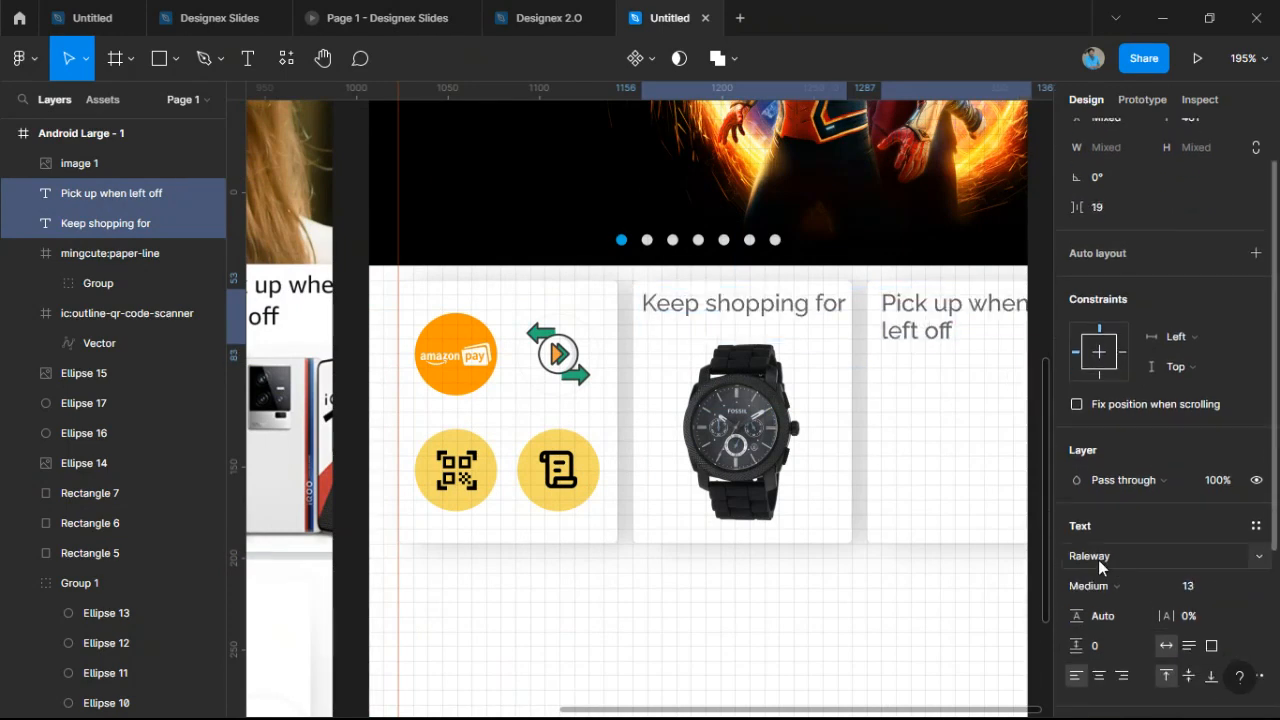
Nudge the Keep shopping for heading slightly right into alignment within its card.
left_click(931, 333)
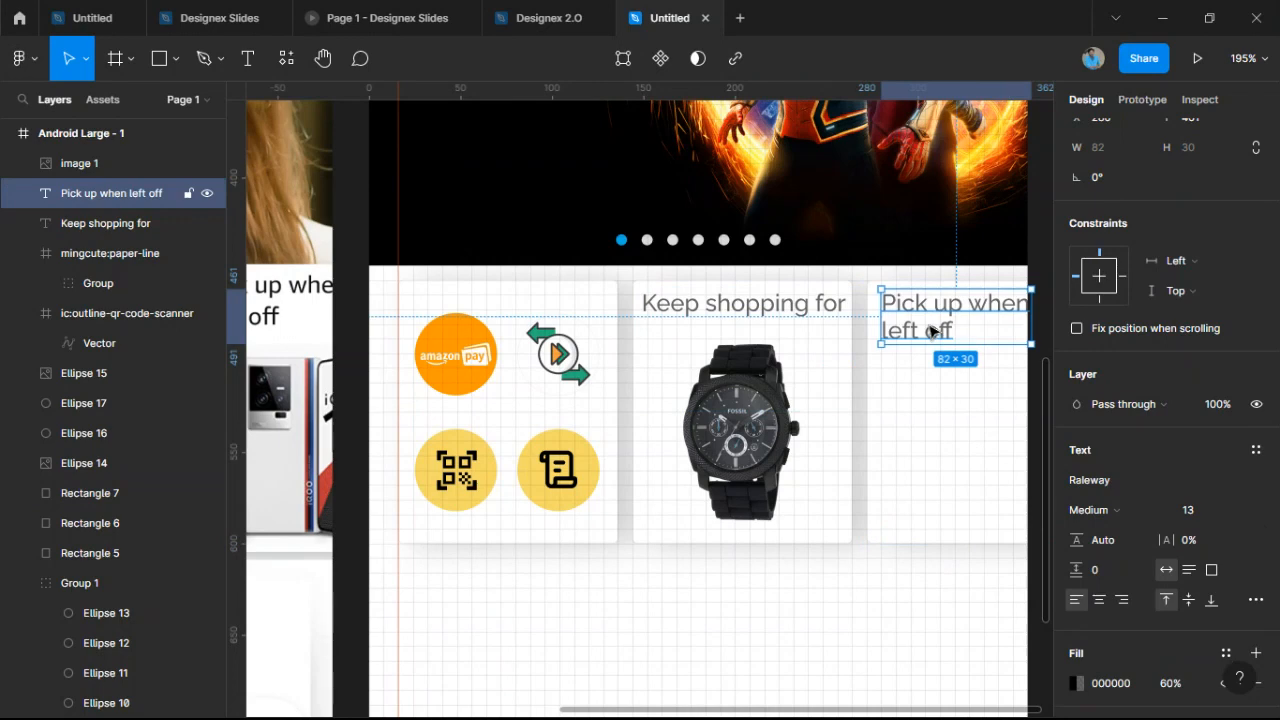
left_click(720, 306)
scroll(700, 312, "up", 5)
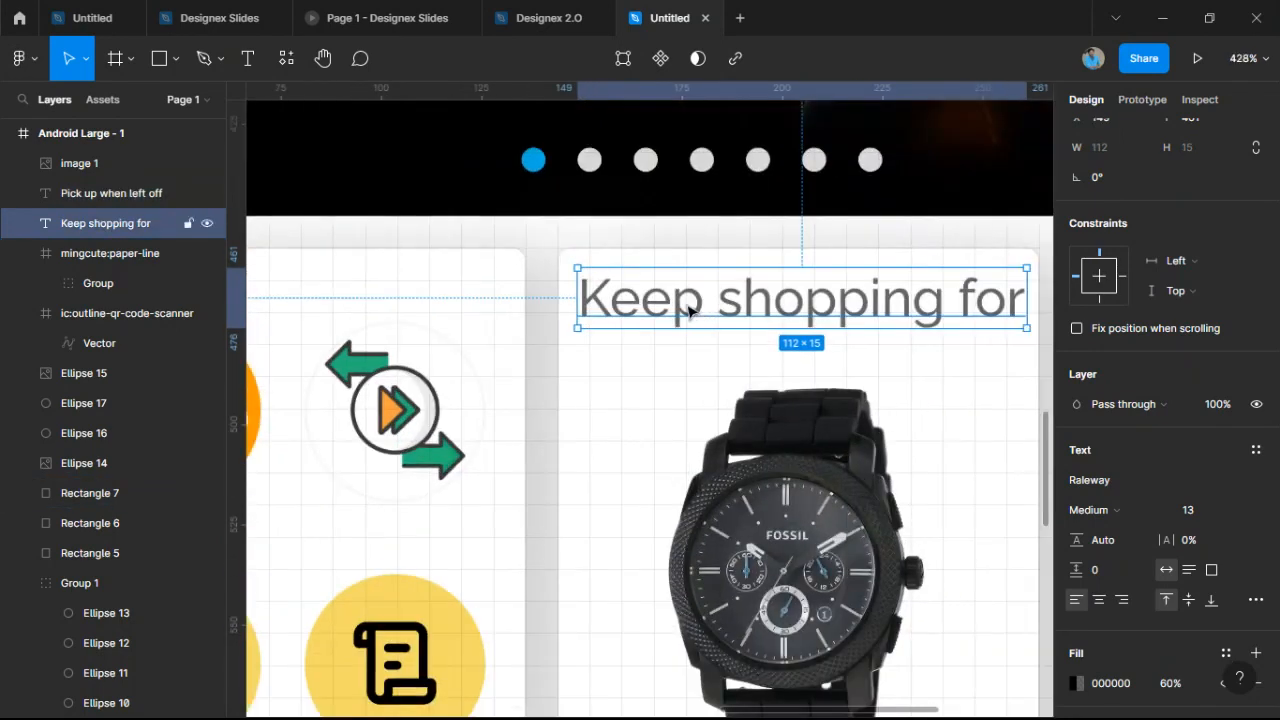
left_click_drag(692, 310, 689, 306)
left_click(722, 362)
scroll(949, 393, "down", 3)
left_click_drag(949, 393, 533, 392)
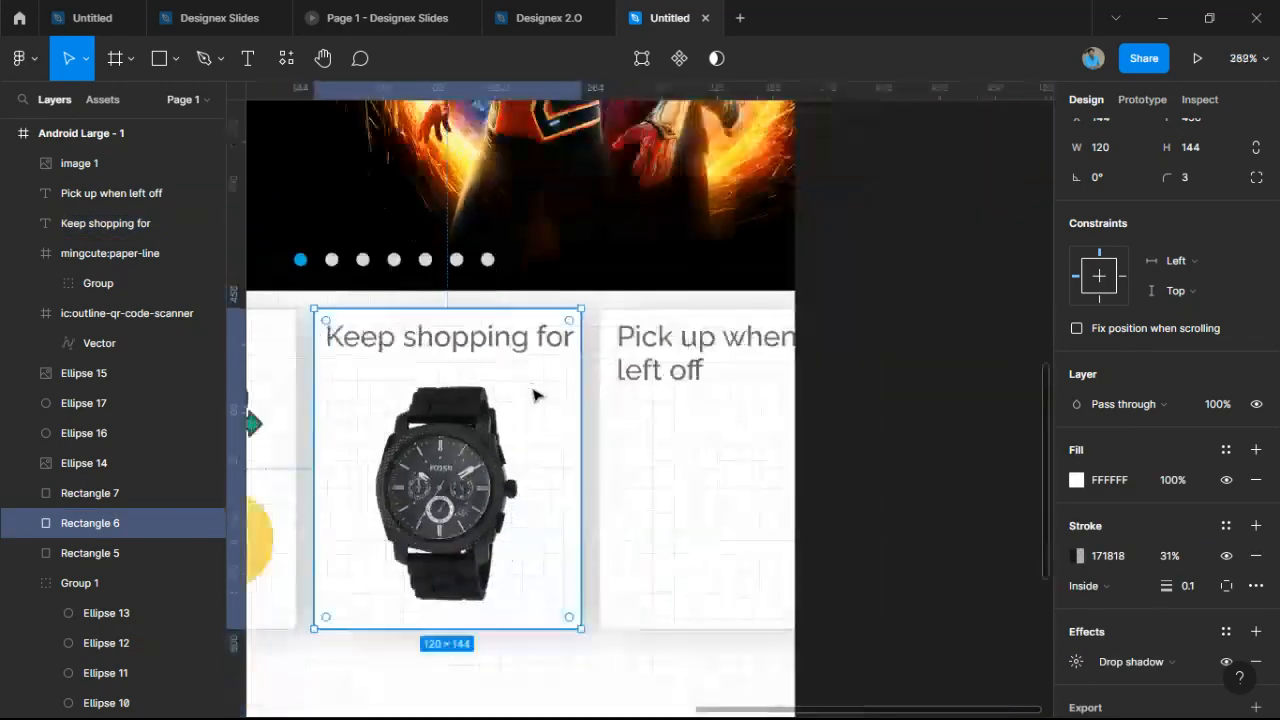
scroll(660, 356, "up", 2)
left_click(658, 355)
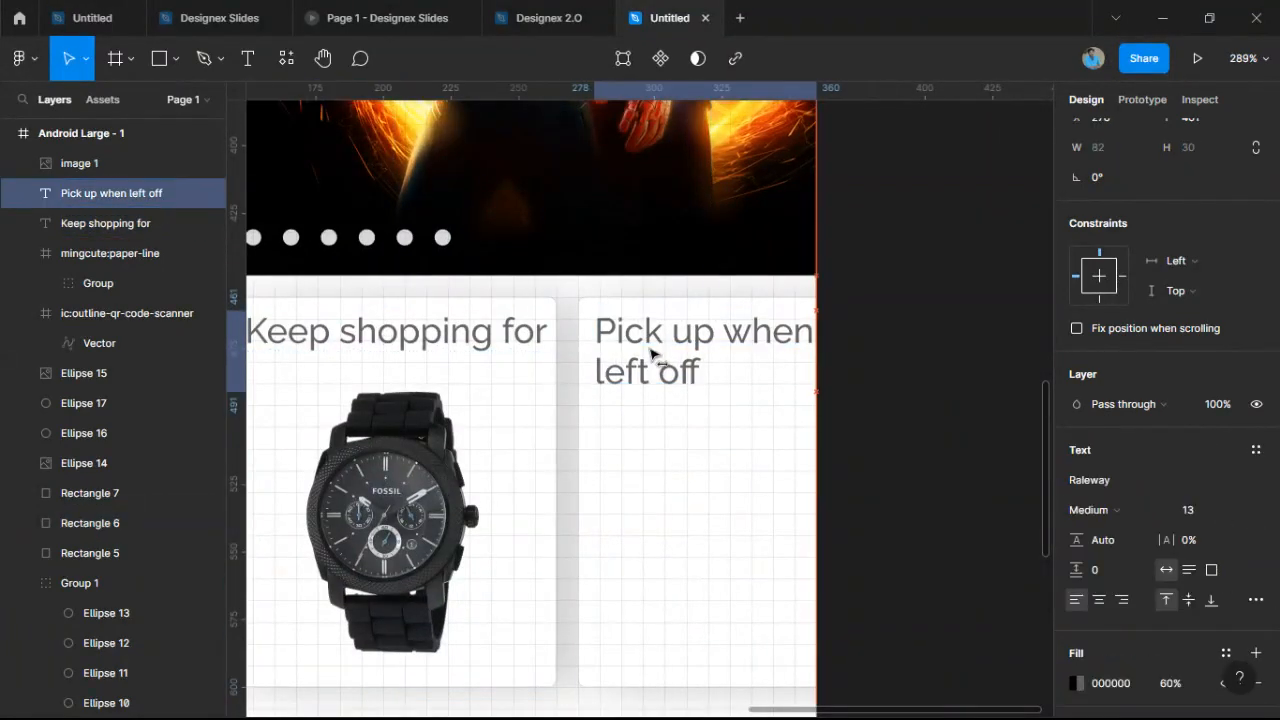
scroll(656, 354, "down", 3)
left_click(800, 413)
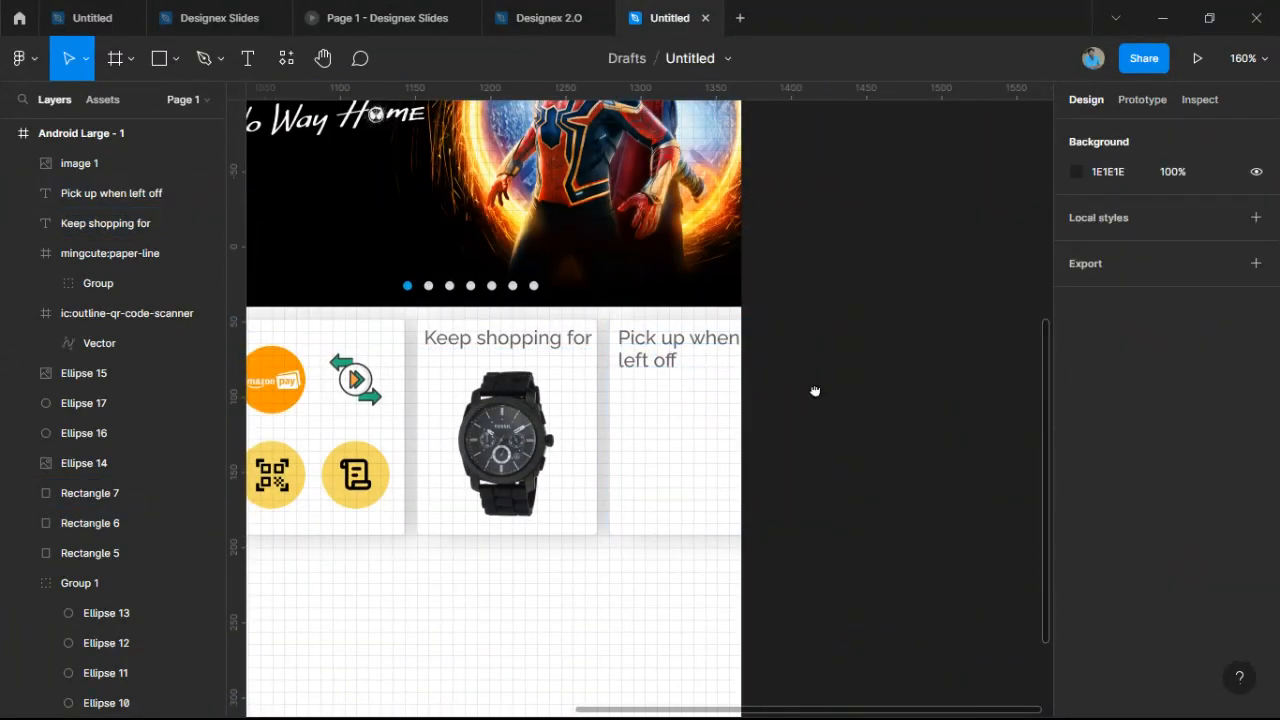
scroll(909, 329, "down", 3)
scroll(910, 331, "up", 1)
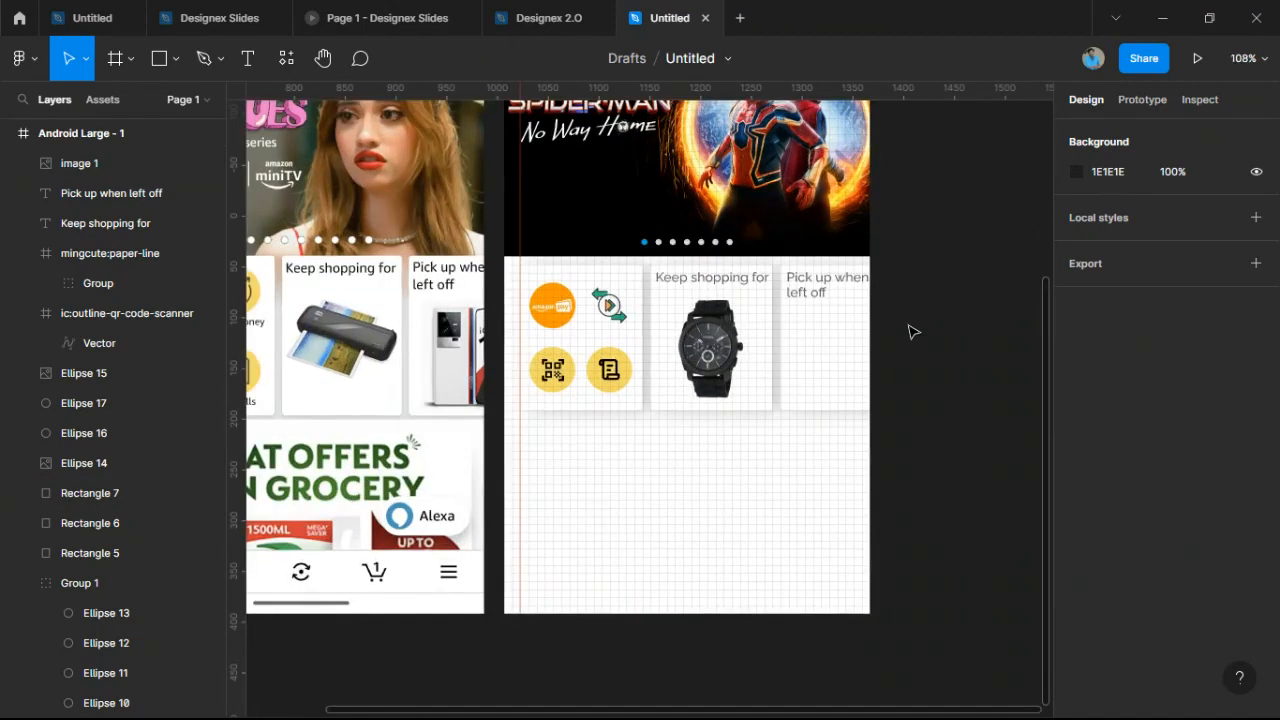
scroll(910, 331, "up", 1)
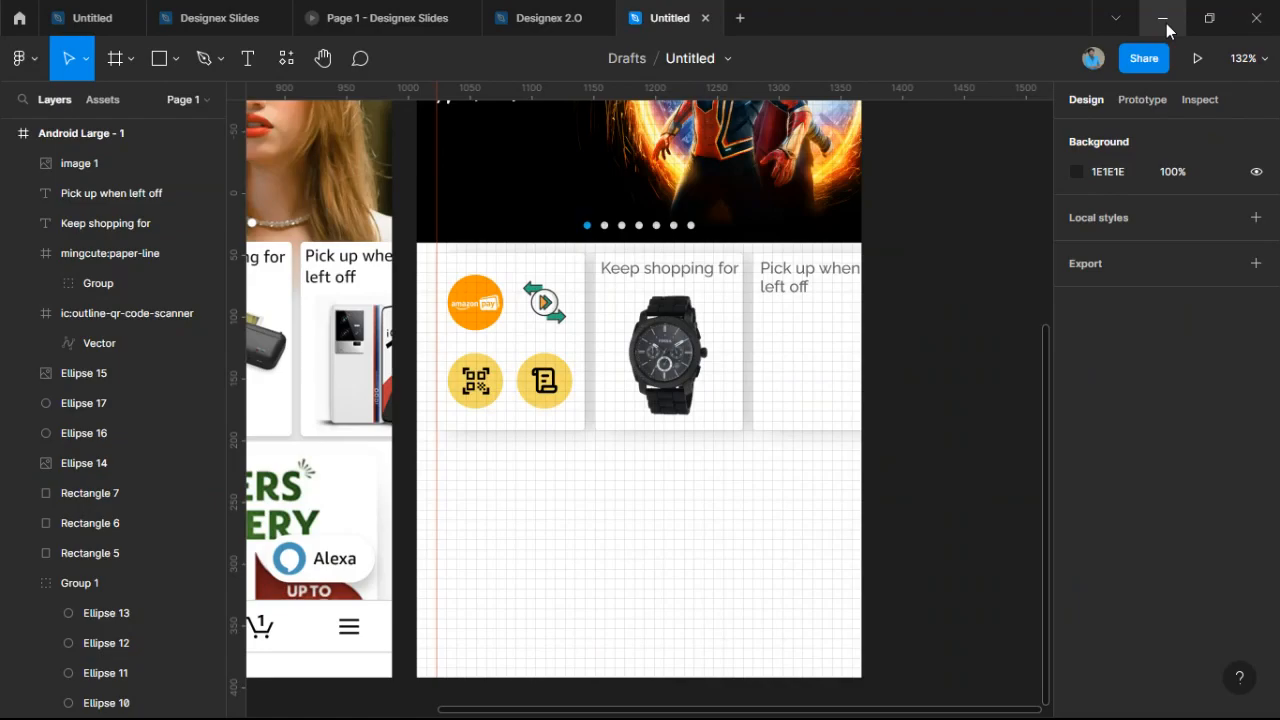
scroll(691, 383, "down", 2)
scroll(691, 383, "right", 4)
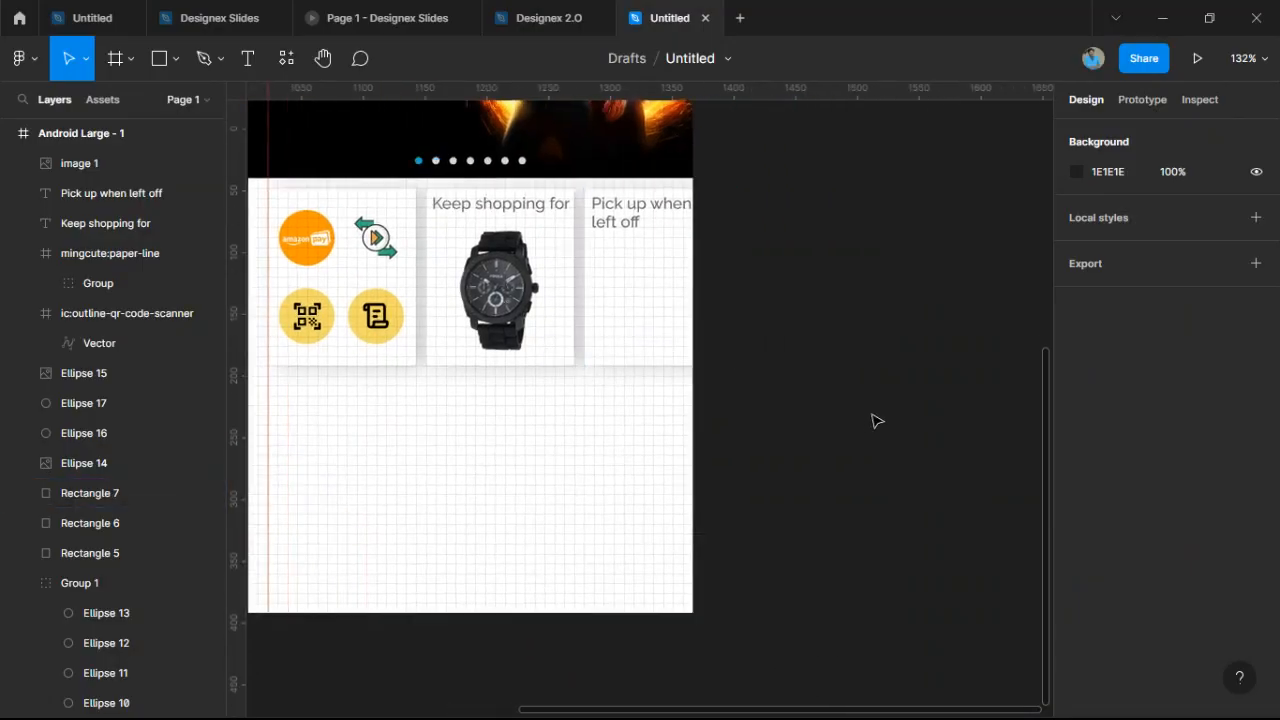
Paste the sneaker image and scale it down into the third card.
key("ctrl+v")
key("k")
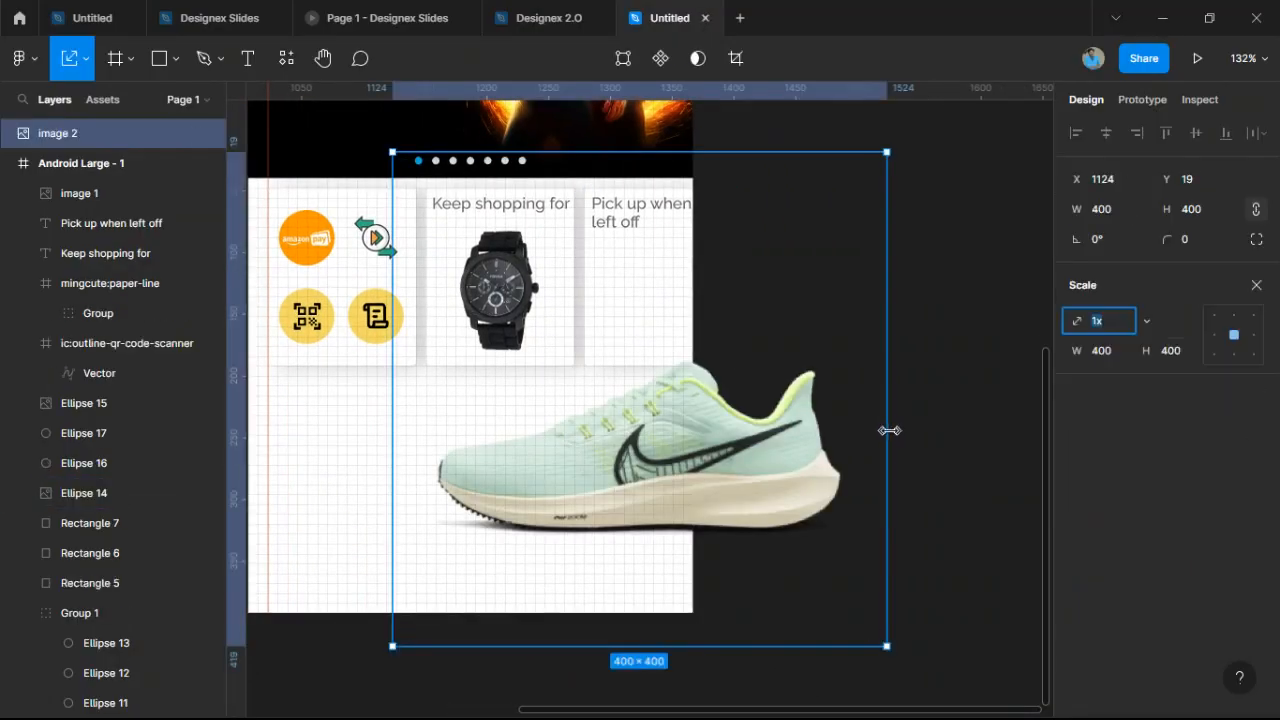
left_click_drag(889, 431, 716, 373)
scroll(678, 320, "up", 5)
scroll(678, 320, "up", 4)
scroll(678, 320, "down", 4)
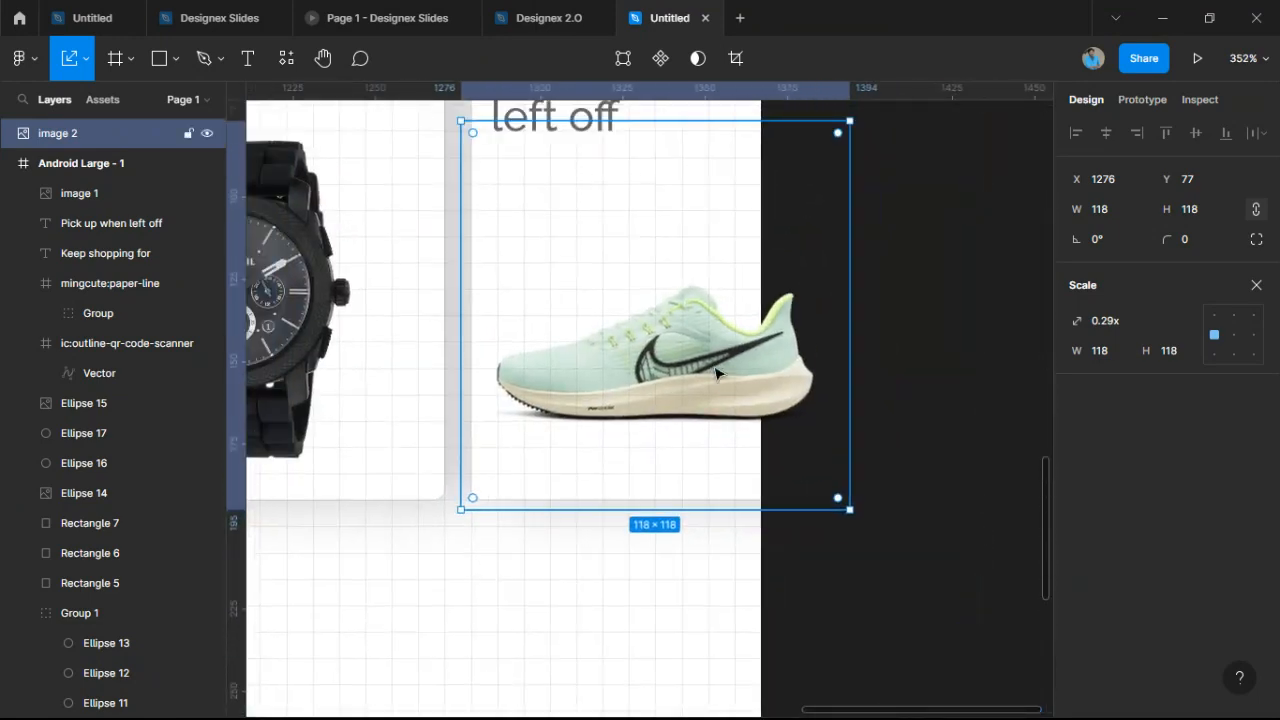
Move the sneaker image layer into the Android Large - 1 frame.
left_click(9, 164)
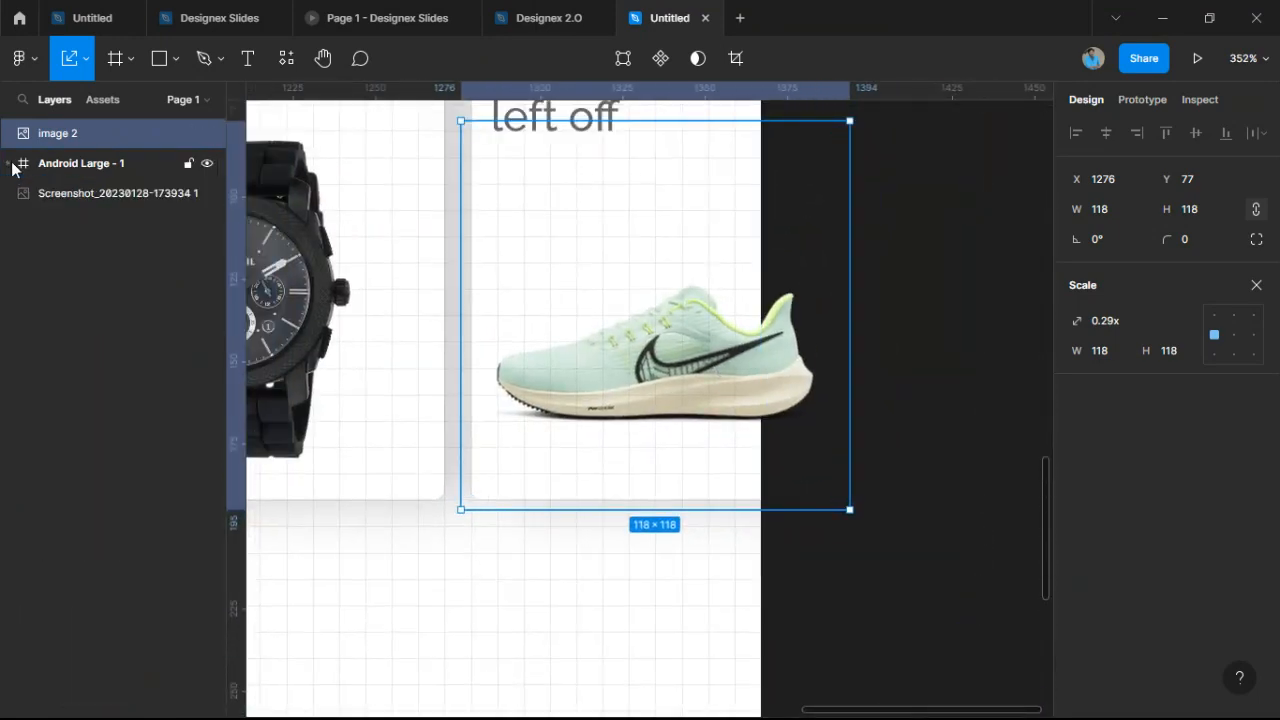
left_click(9, 164)
left_click(84, 164)
scroll(440, 280, "down", 5)
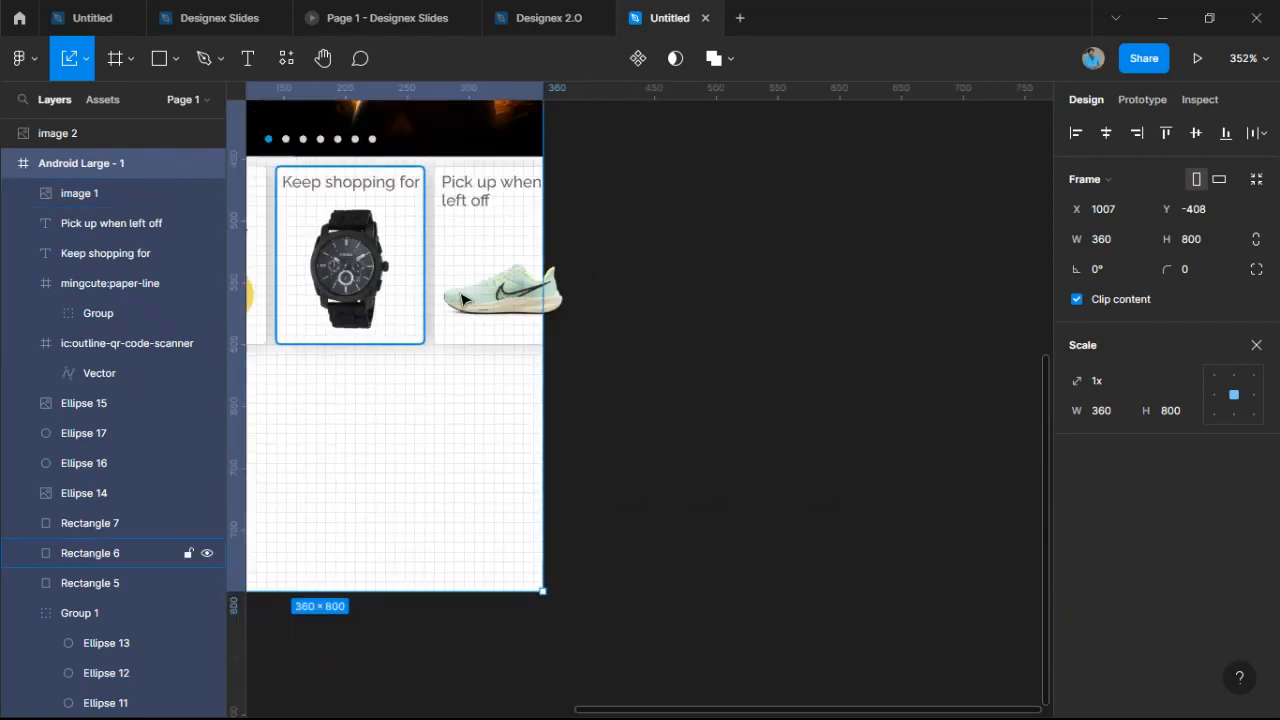
left_click_drag(466, 297, 803, 551)
scroll(795, 556, "down", 1)
scroll(752, 447, "down", 3)
scroll(710, 380, "up", 6)
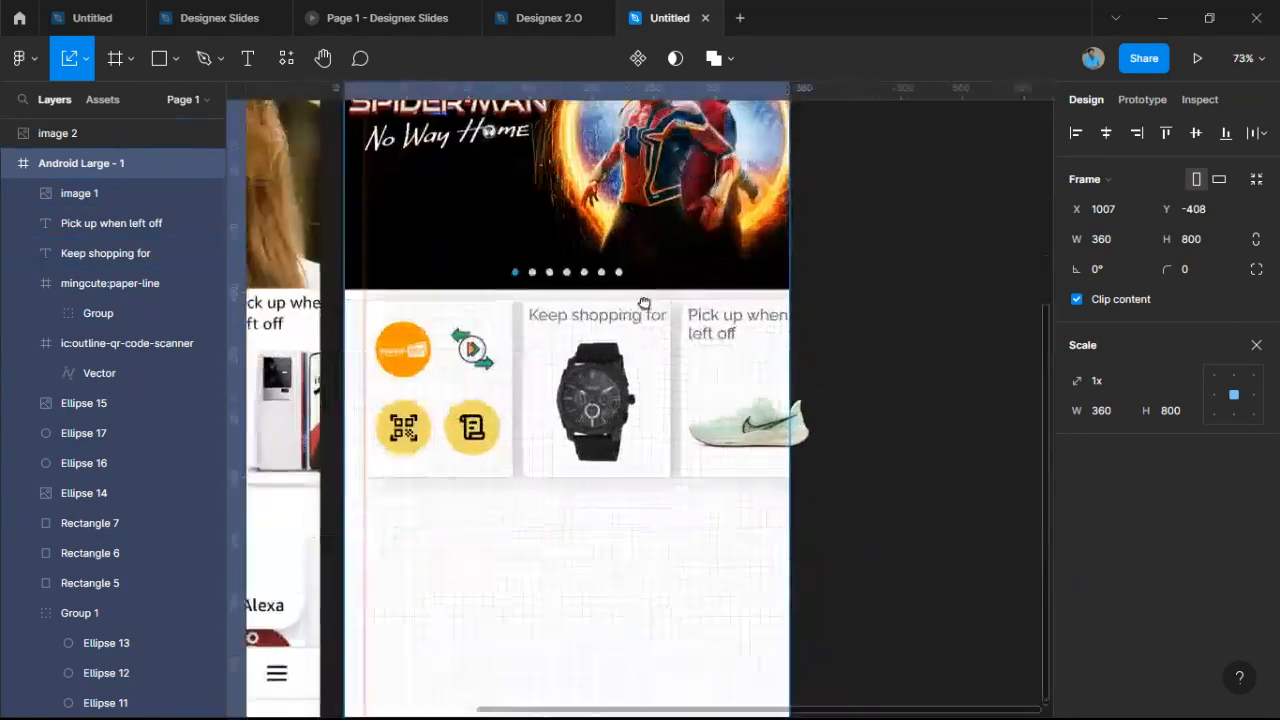
left_click(552, 320)
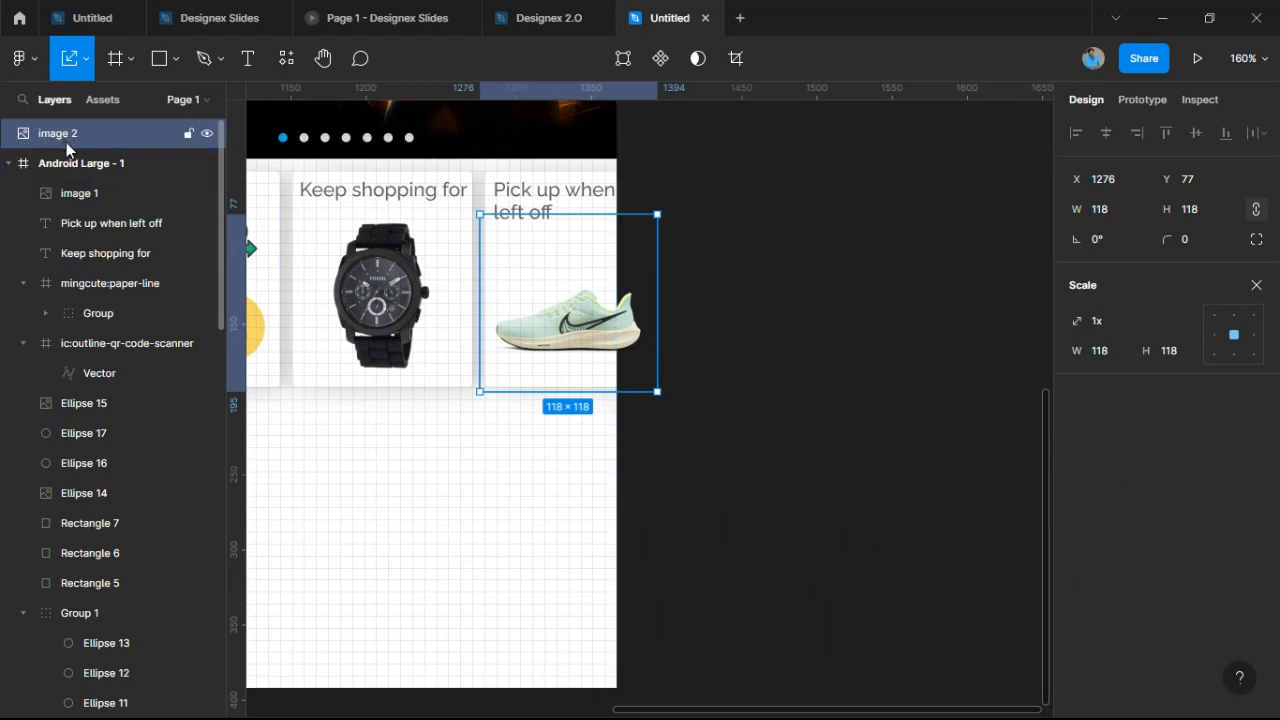
left_click_drag(75, 131, 118, 182)
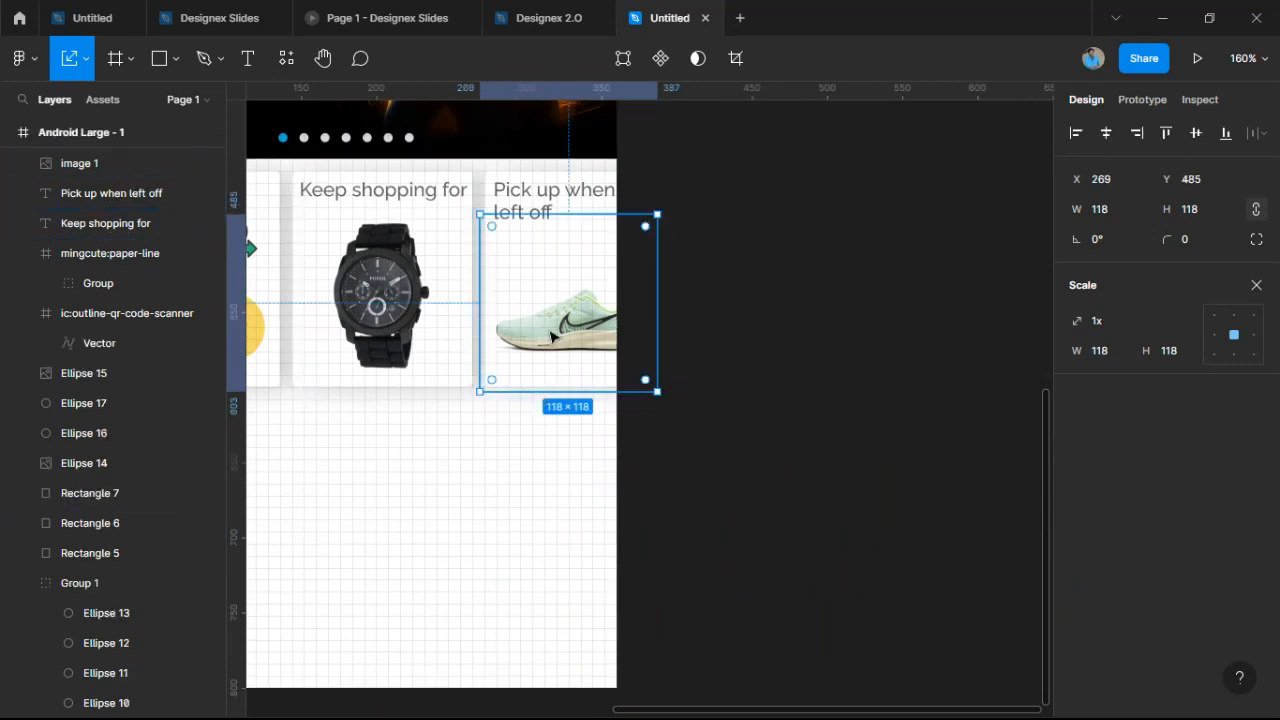
Enlarge the sneaker to 135 × 135 and position it in the Pick up when left off card.
left_click_drag(551, 337, 557, 335)
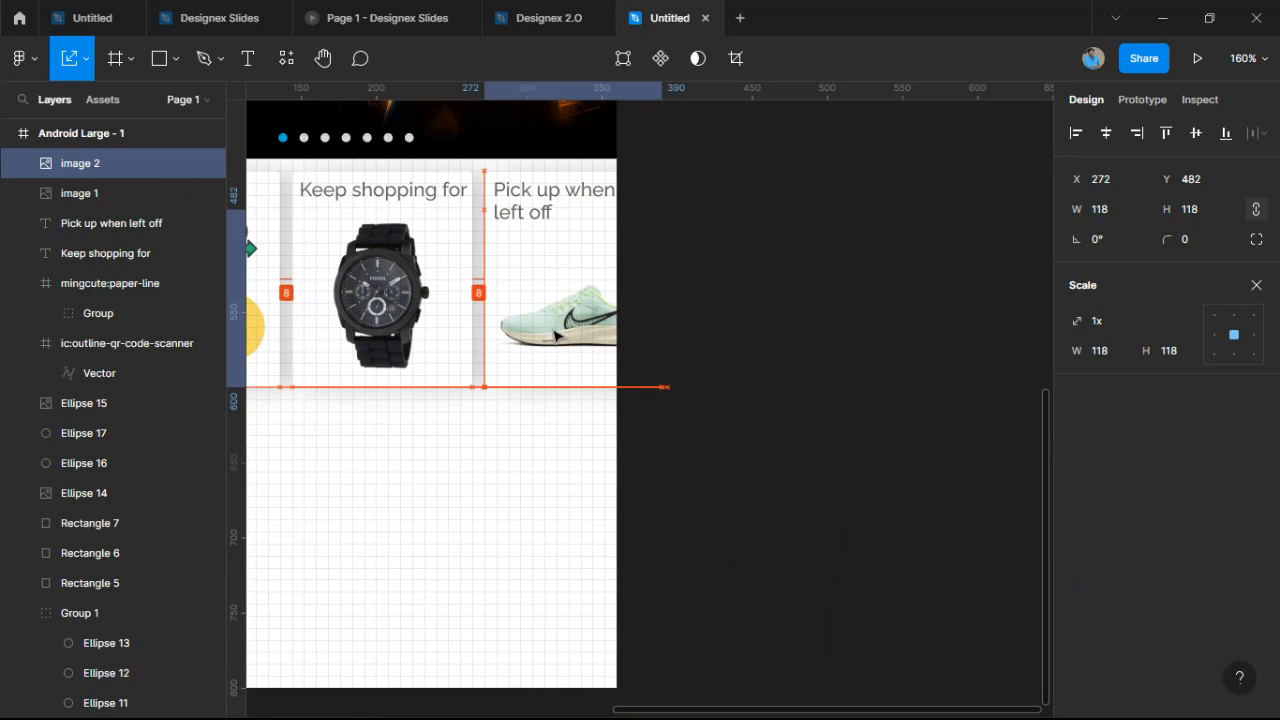
left_click_drag(661, 210, 690, 188)
left_click_drag(608, 309, 605, 320)
left_click(745, 360)
scroll(750, 363, "down", 2)
scroll(760, 374, "down", 2)
left_click_drag(762, 373, 904, 346)
scroll(904, 346, "up", 1)
scroll(601, 446, "up", 1)
left_click_drag(604, 435, 777, 354)
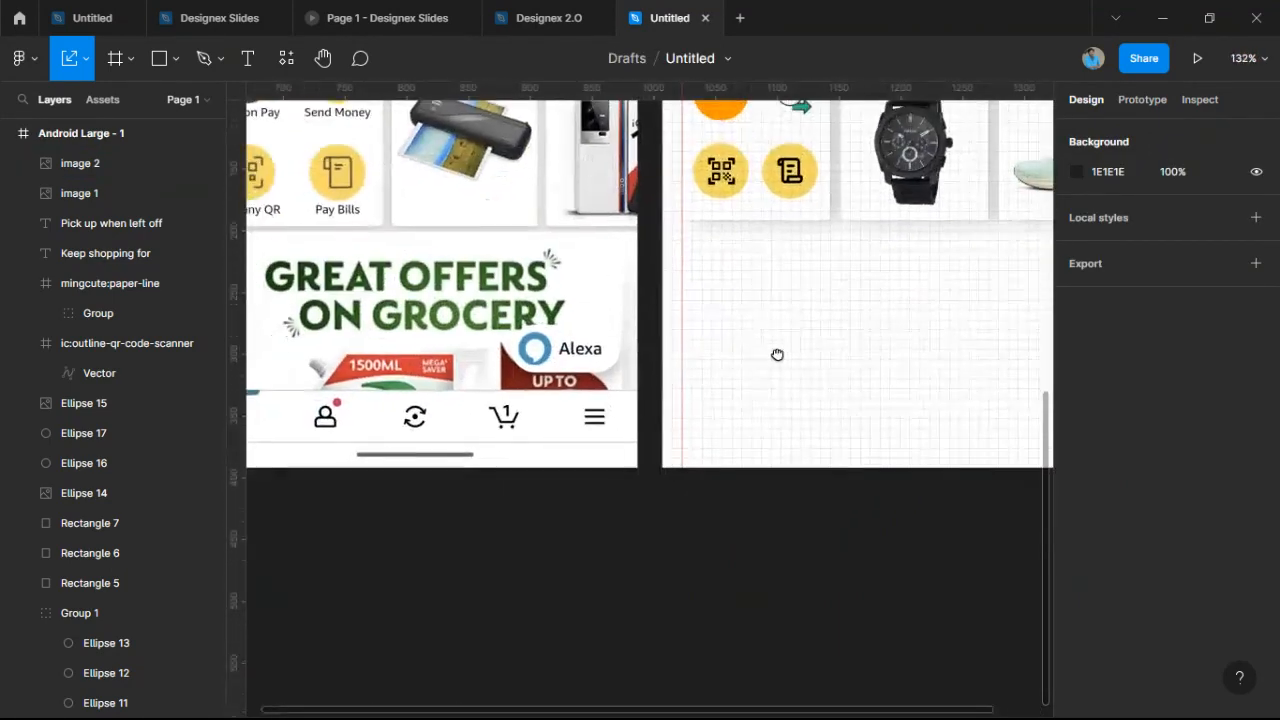
Draw a 328 × 136 grey rectangle, Rectangle 8, beneath the three shopping cards.
scroll(355, 325, "up", 2)
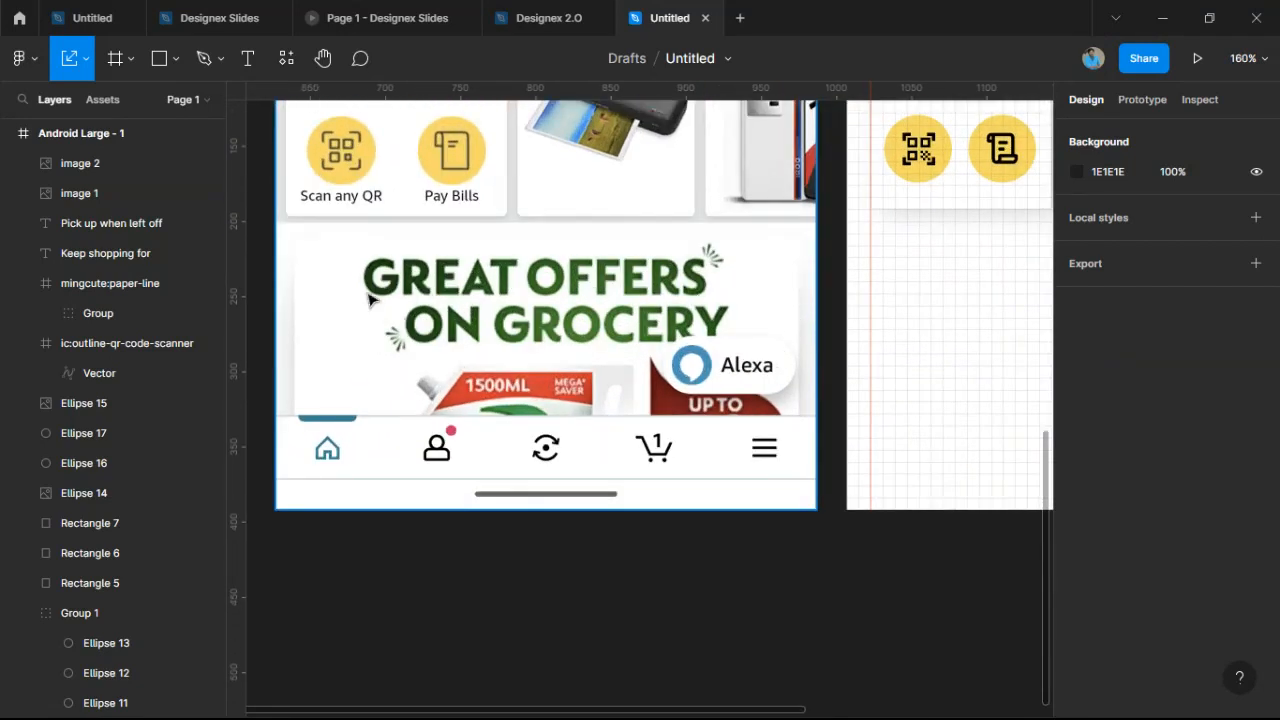
scroll(350, 325, "down", 3)
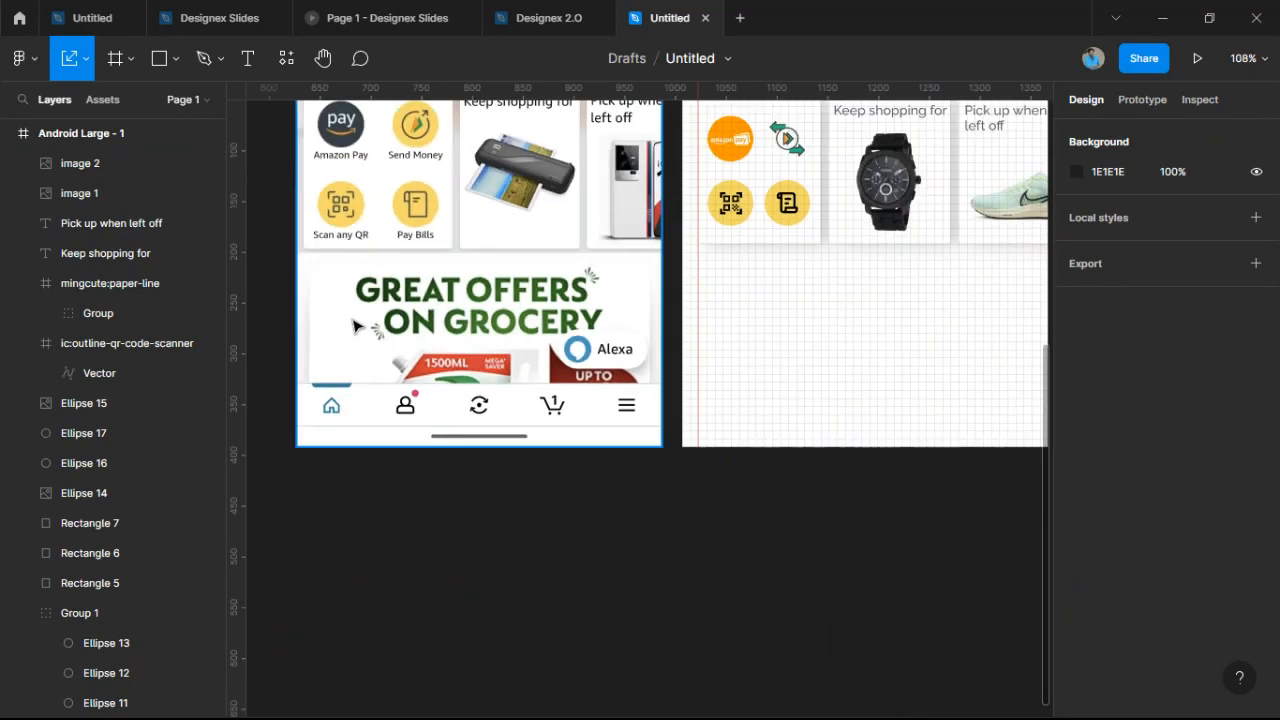
left_click_drag(803, 320, 719, 321)
scroll(719, 321, "down", 2)
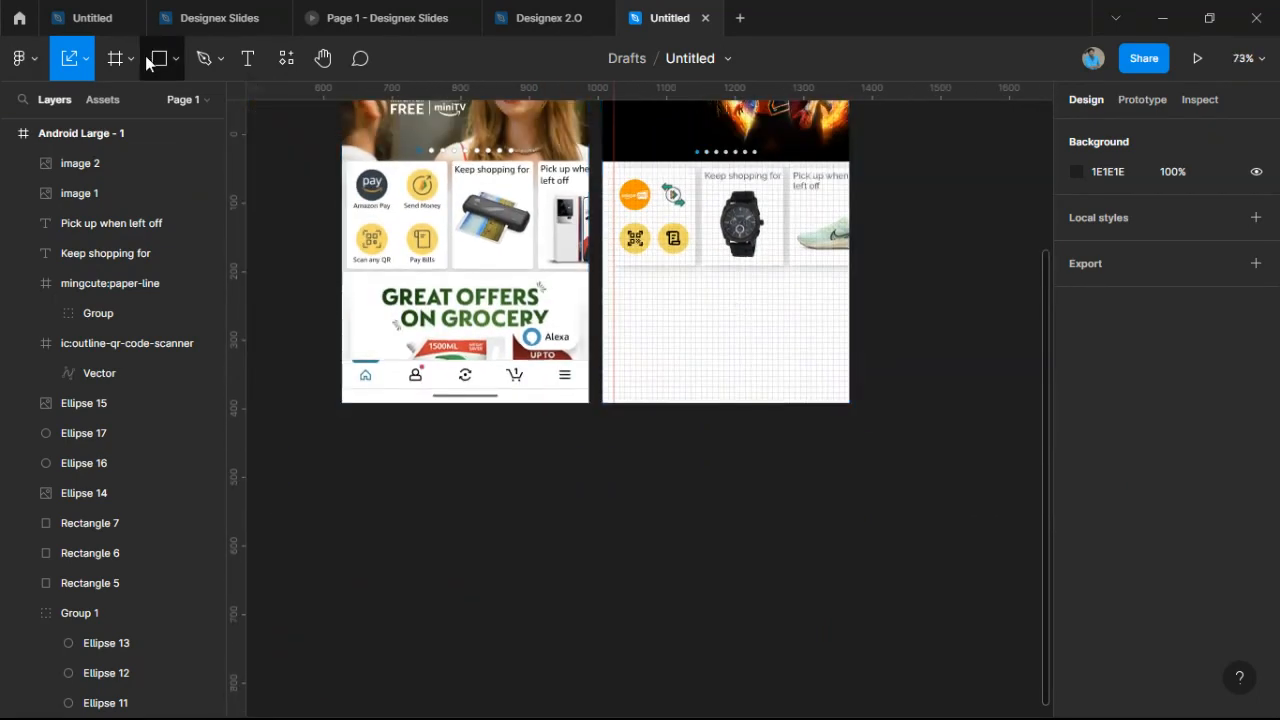
key("r")
scroll(654, 319, "up", 5)
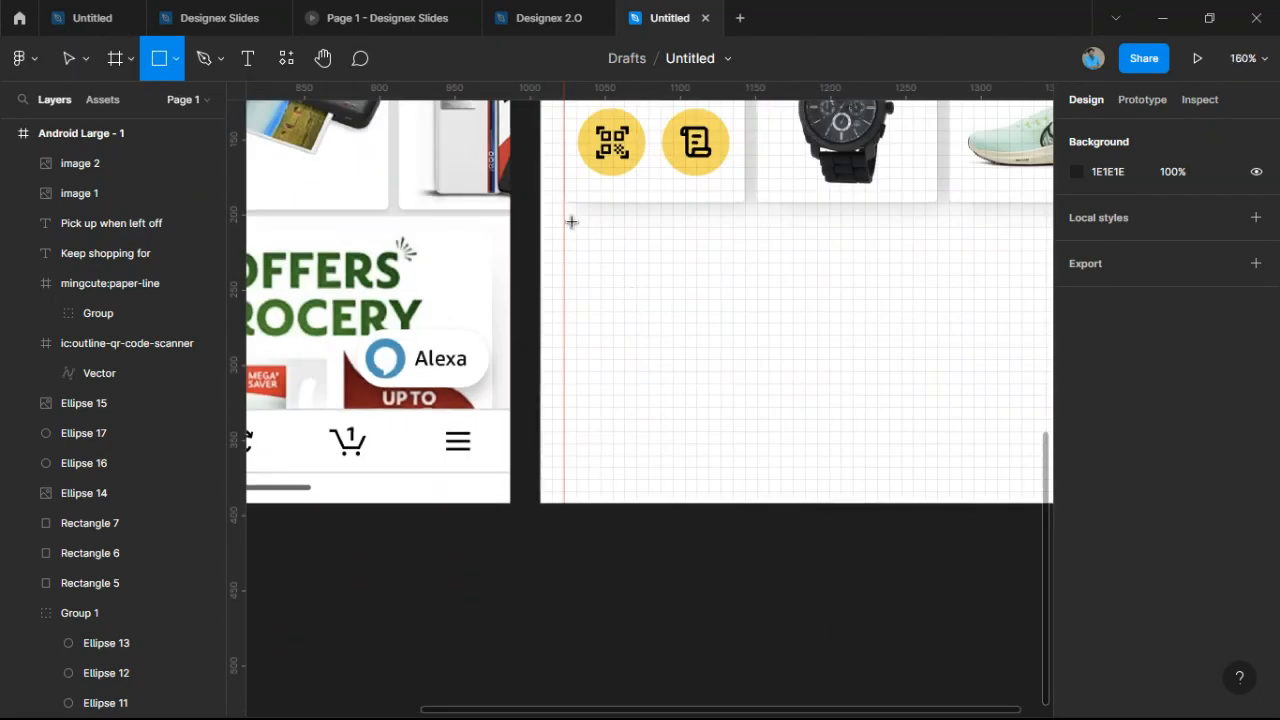
mouse_move(565, 216)
left_mouse_down()
mouse_move(606, 266)
mouse_move(1077, 491)
mouse_move(913, 420)
left_mouse_up()
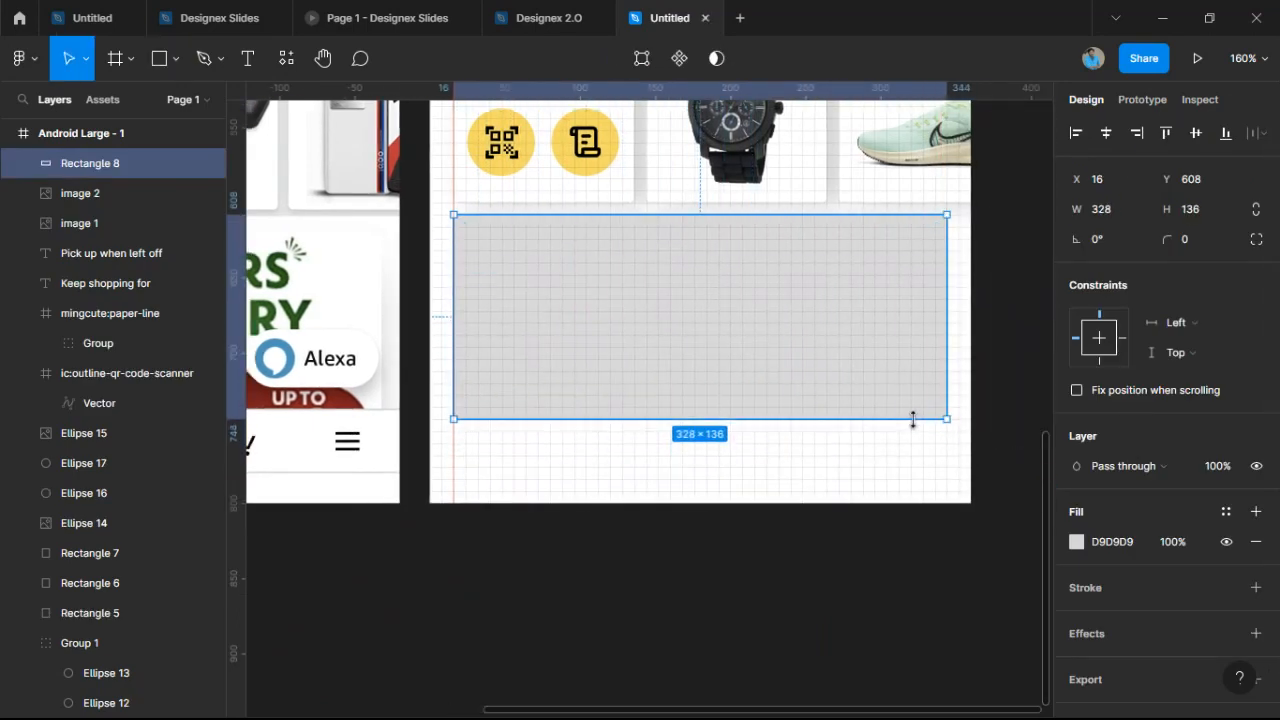
left_click(869, 546)
scroll(869, 543, "down", 3)
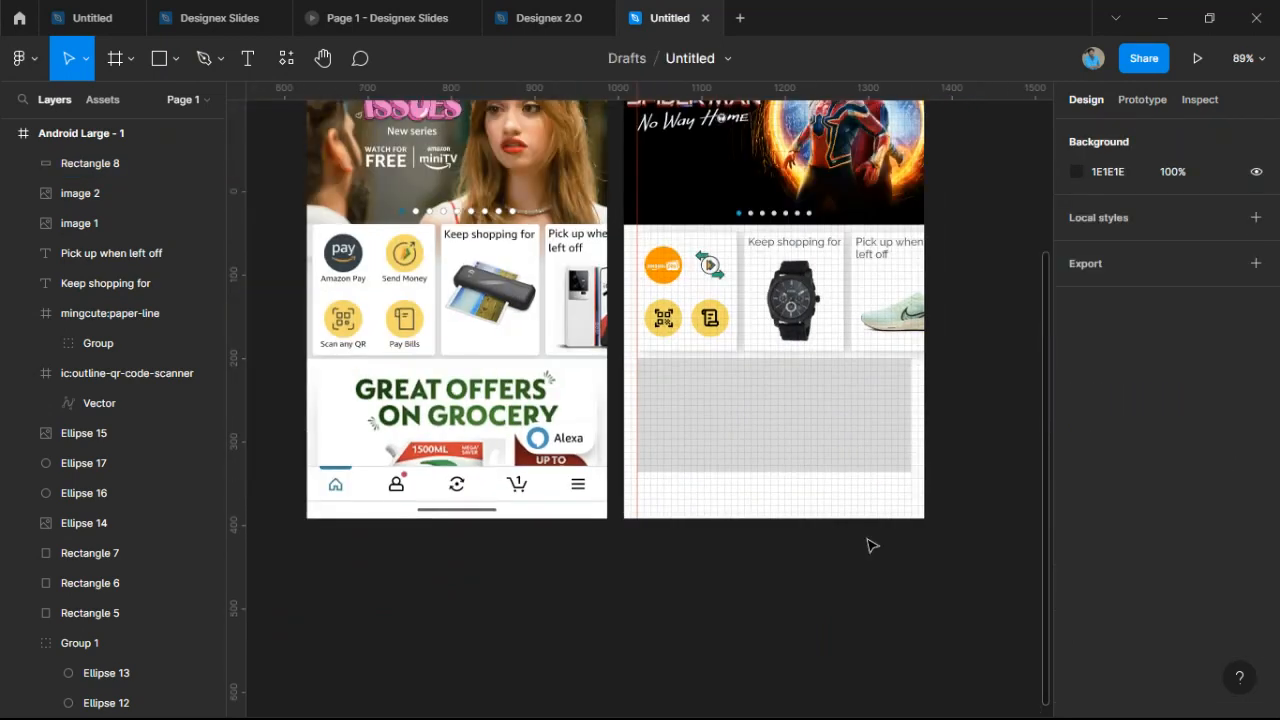
left_click(824, 444)
Give the rectangle a corner radius of 6.
scroll(824, 444, "up", 5)
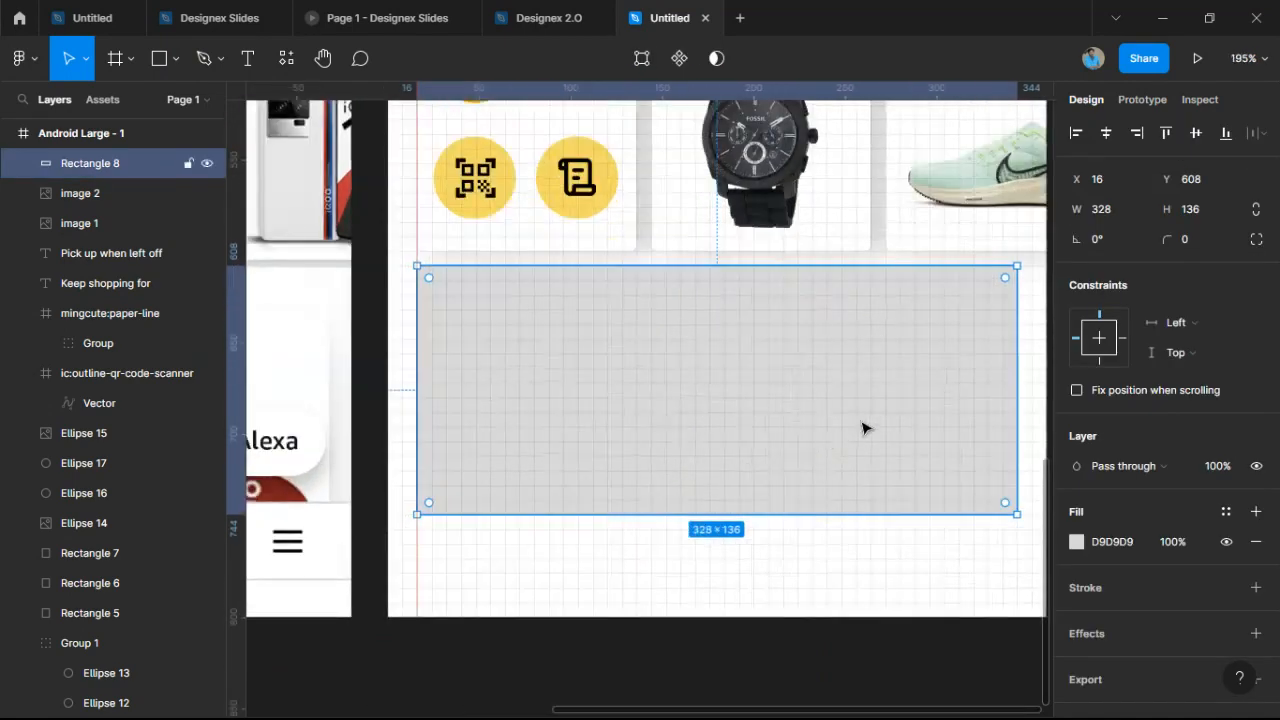
left_click(1161, 241)
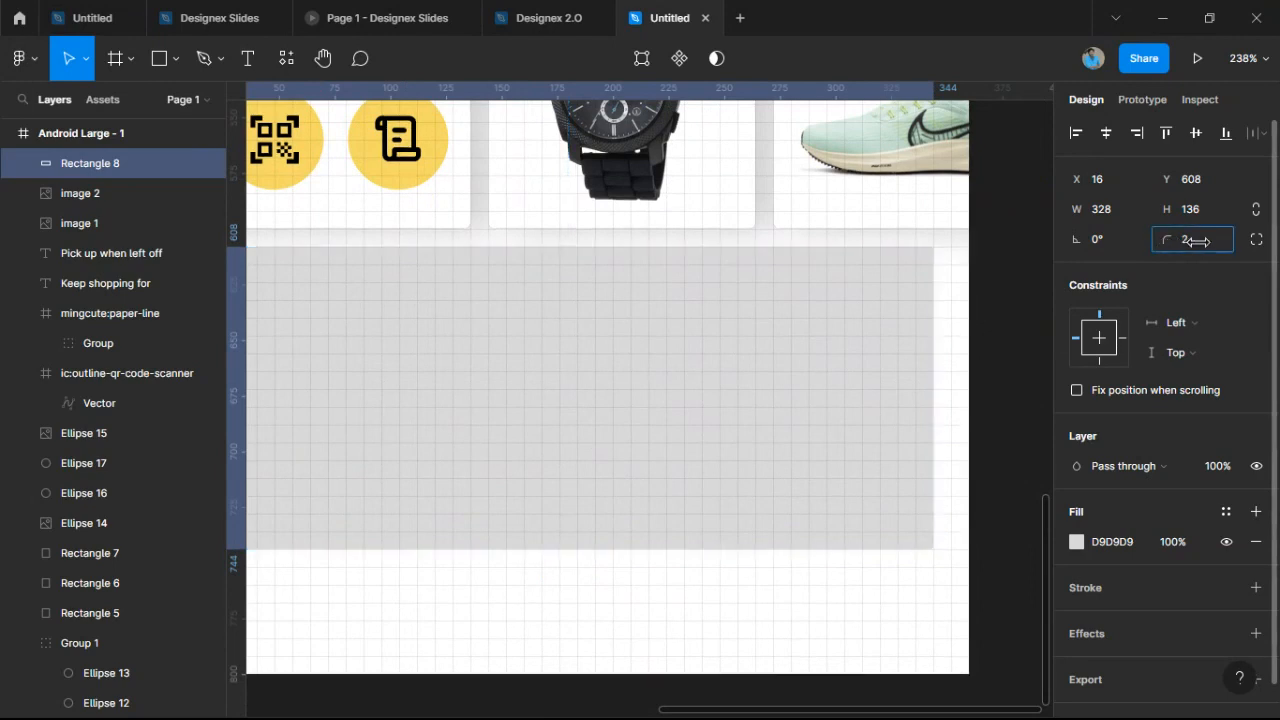
type("6")
key("Return")
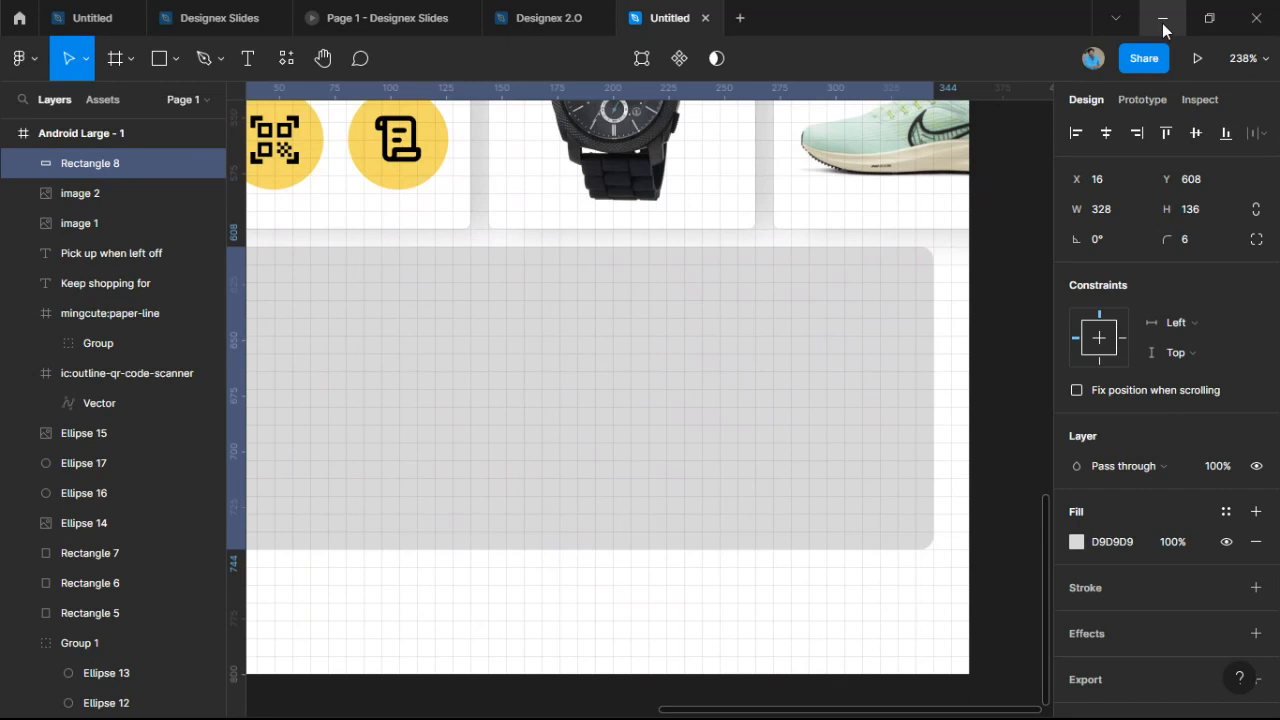
Fill the rectangle with the Great Indian Festival banner image and stretch it taller to 168.
left_click_drag(789, 442, 864, 385)
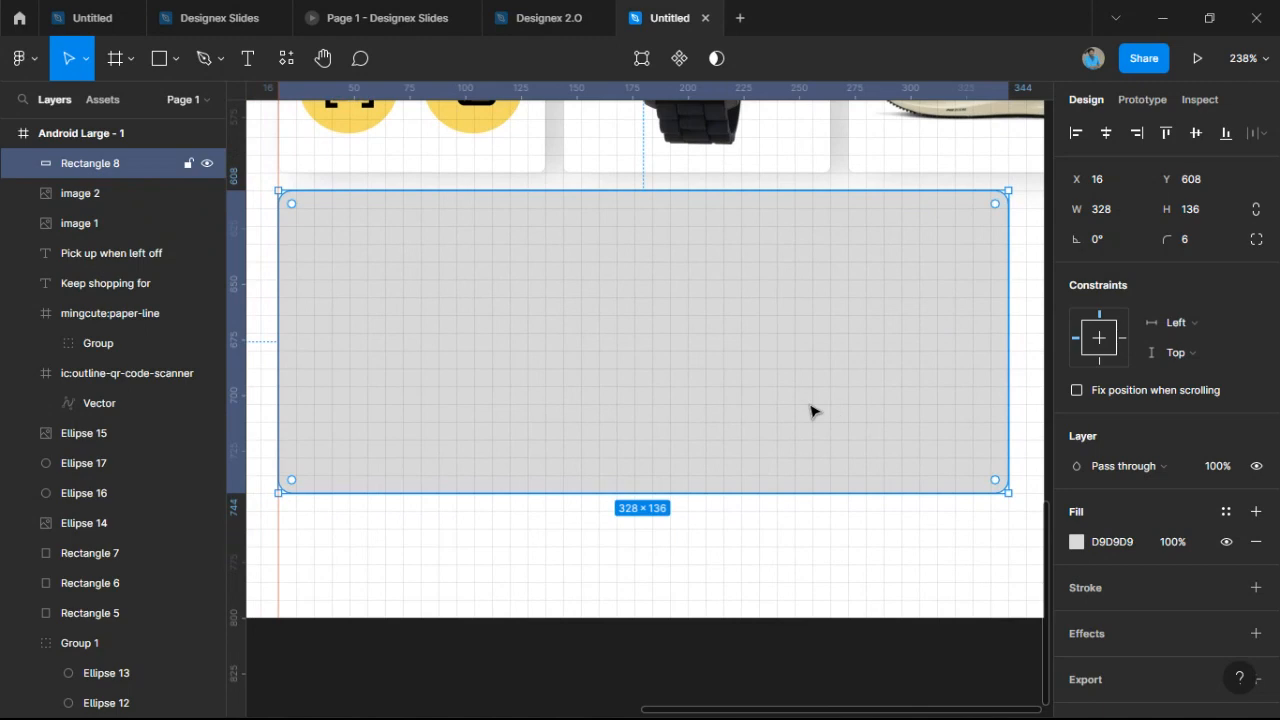
key("ctrl+v")
left_click_drag(797, 493, 822, 589)
left_click(818, 617)
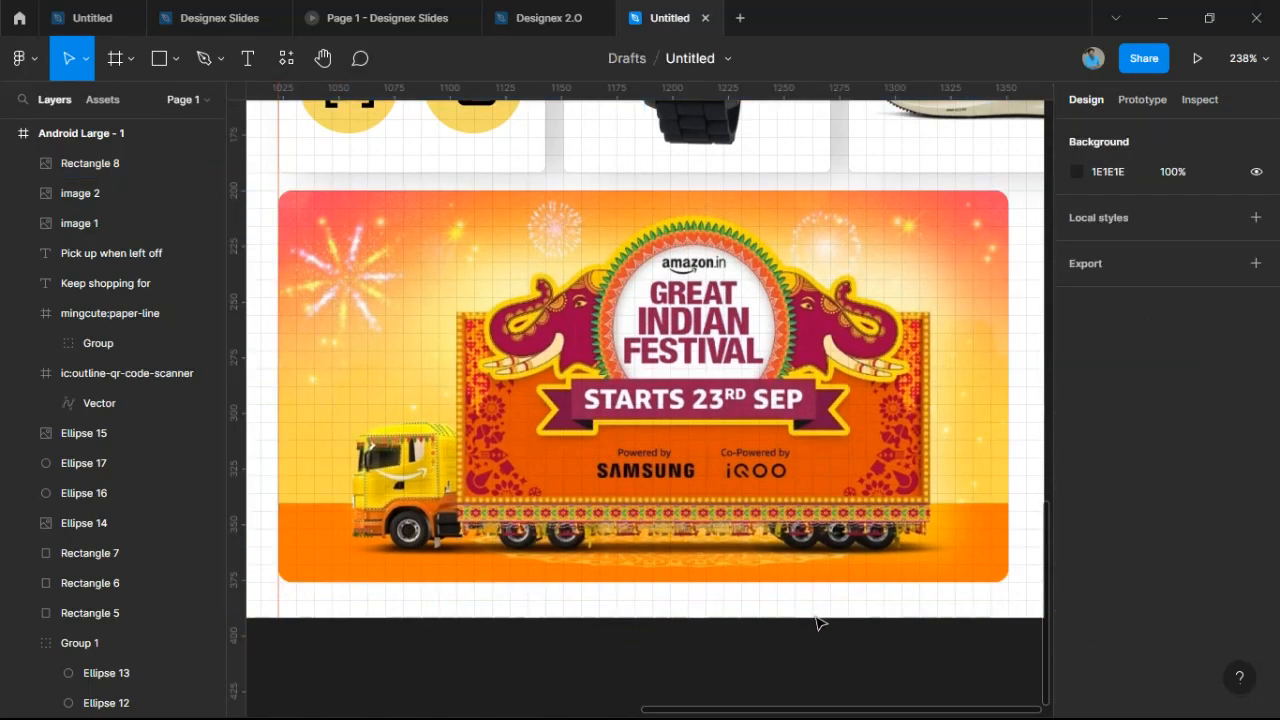
scroll(817, 617, "down", 10, "ctrl")
Select the Keep shopping for and Pick up when left off headings together.
scroll(786, 616, "up", 2, "ctrl")
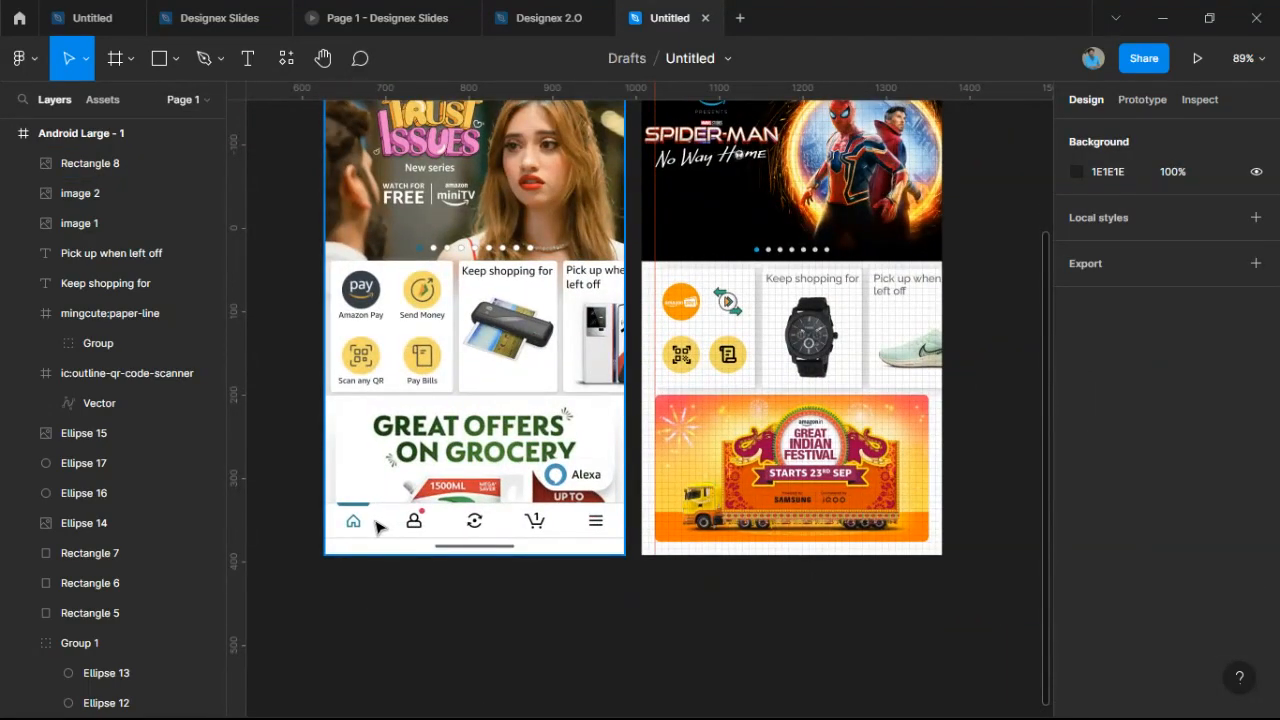
scroll(885, 285, "up", 10, "ctrl")
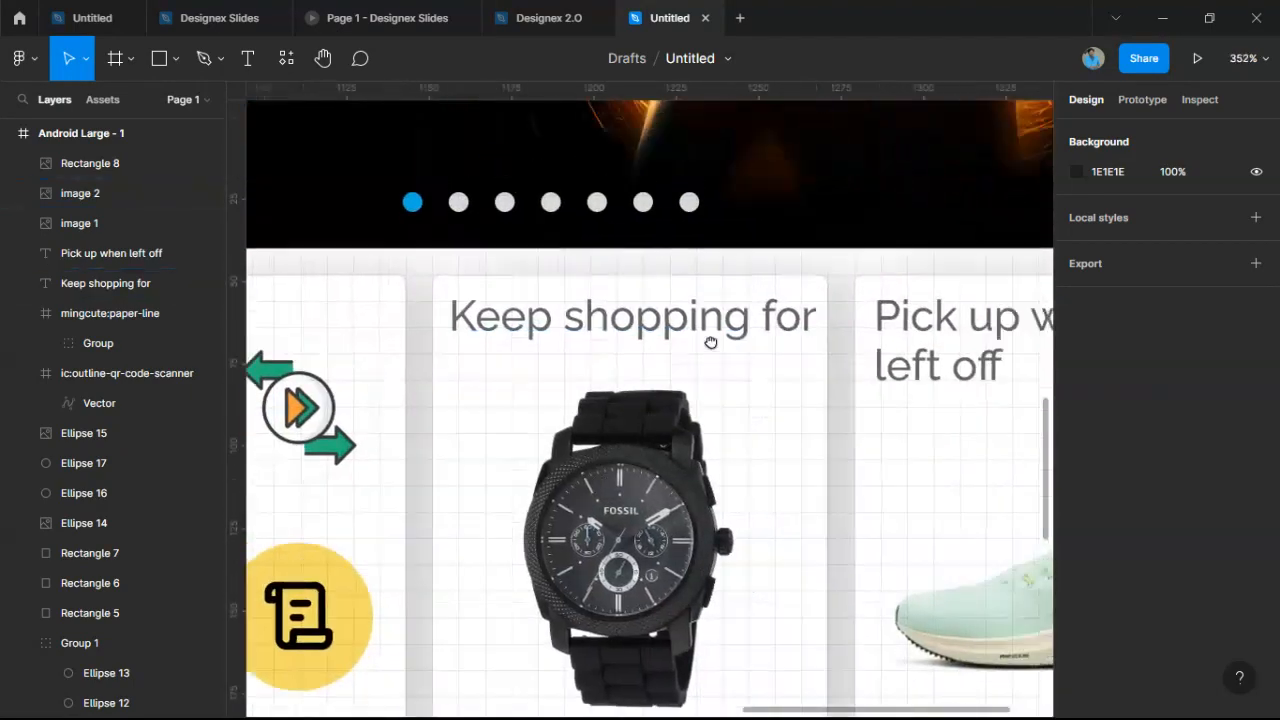
left_click_drag(711, 342, 548, 366)
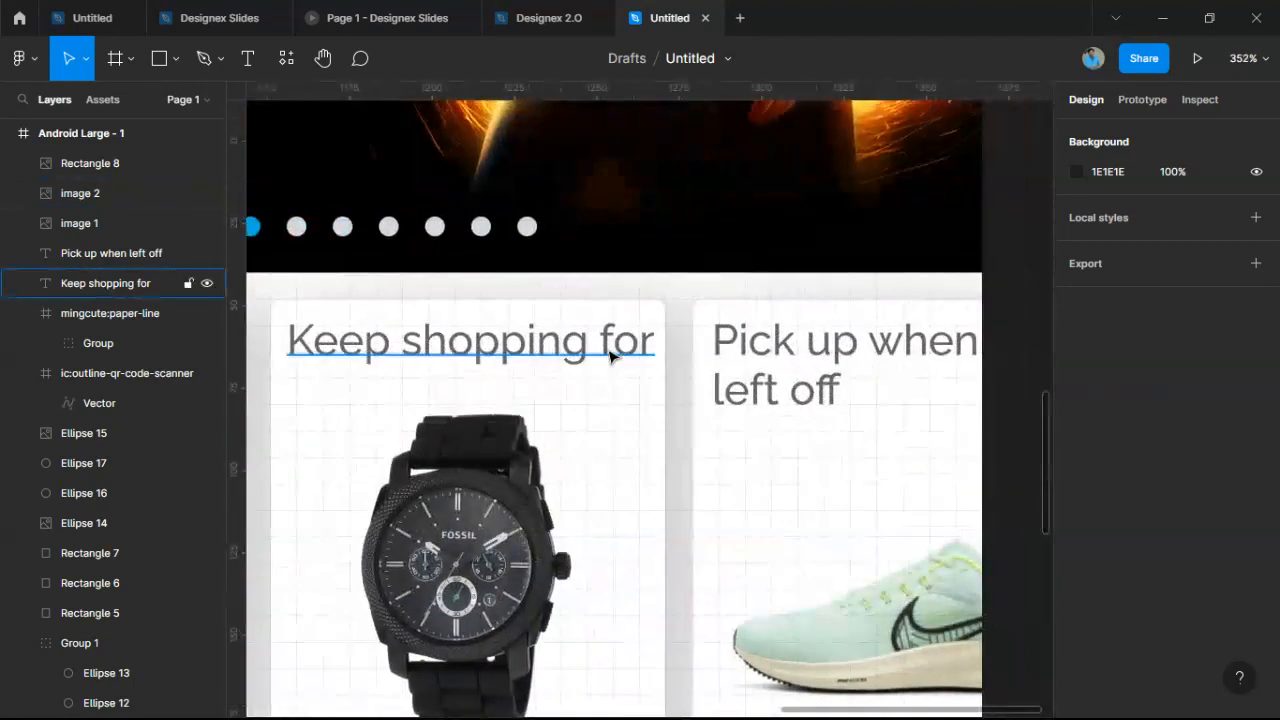
left_click(609, 352)
left_click(778, 356, "shift")
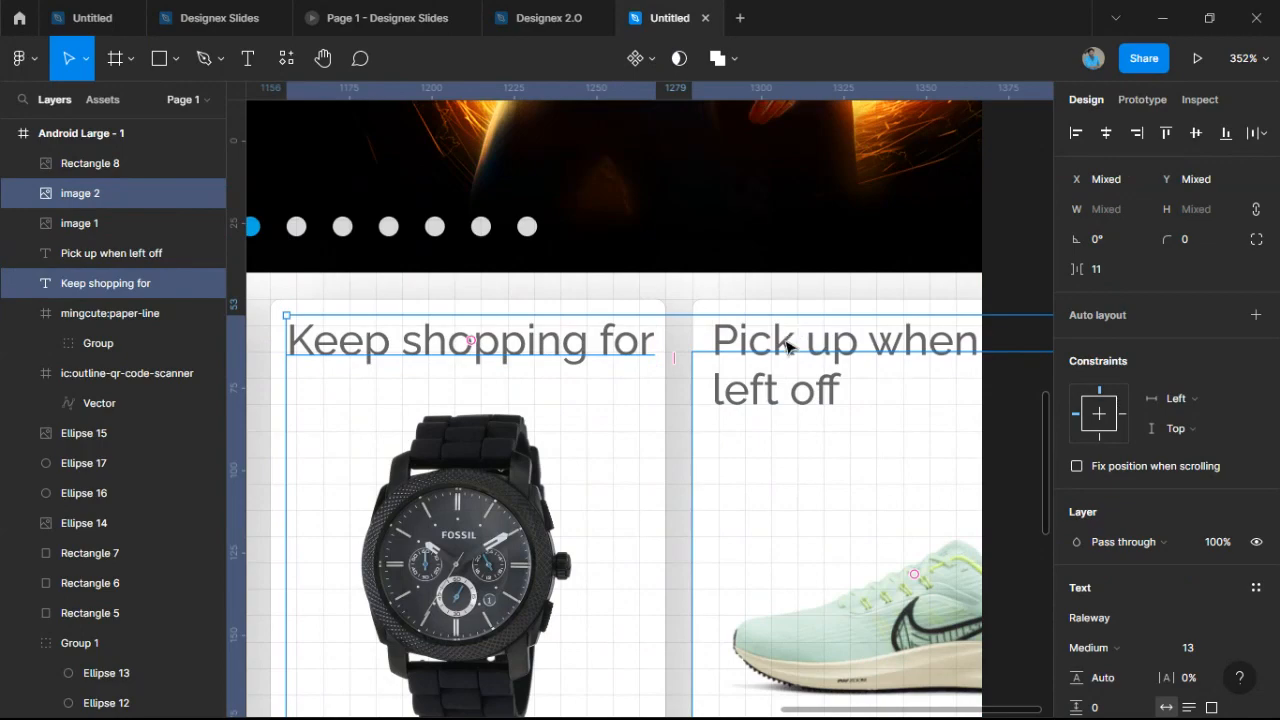
left_click(786, 346)
left_click(600, 345, "shift")
scroll(597, 352, "down", 1, "ctrl")
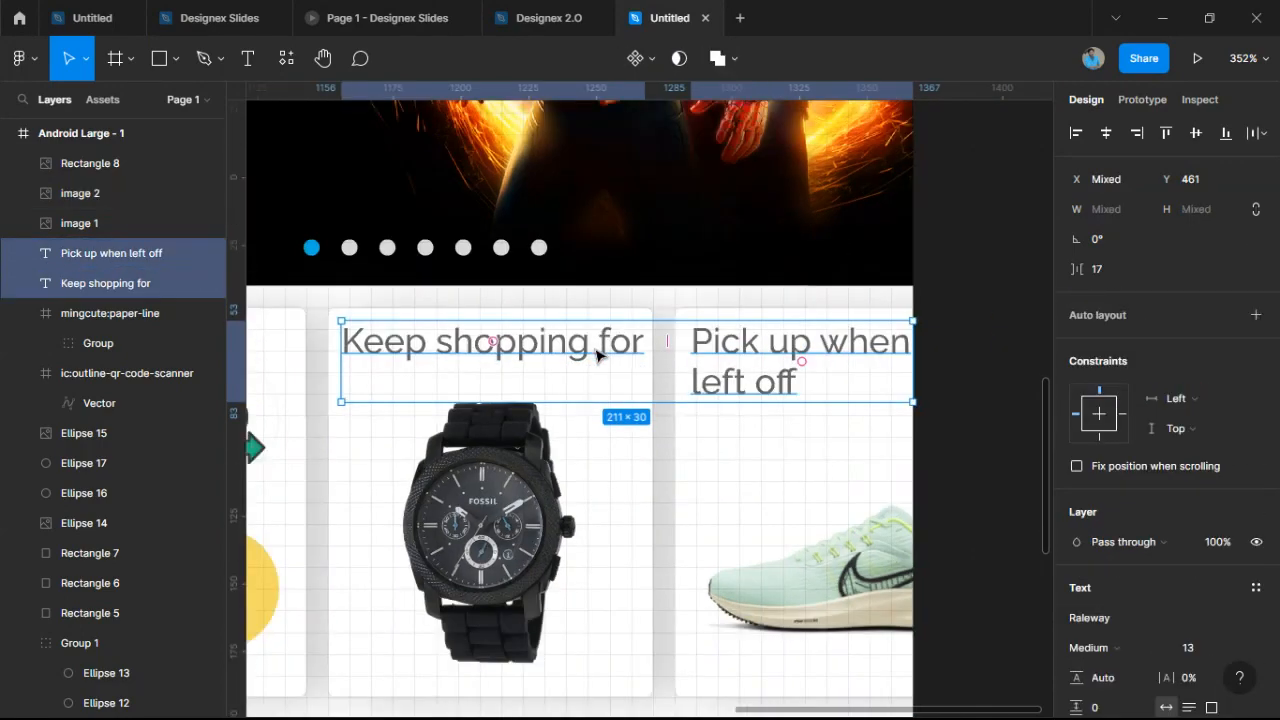
scroll(597, 352, "down", 5, "ctrl")
scroll(600, 380, "up", 5, "ctrl")
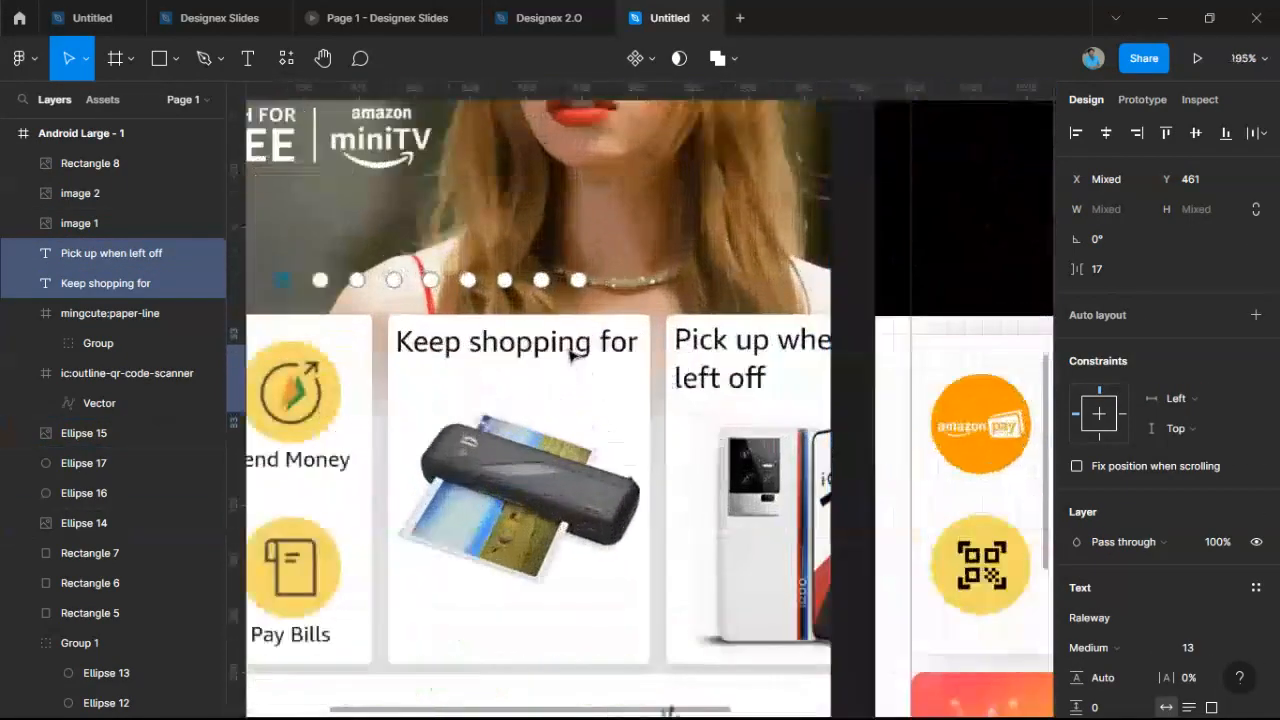
scroll(572, 356, "up", 4, "ctrl")
scroll(523, 354, "down", 4, "ctrl")
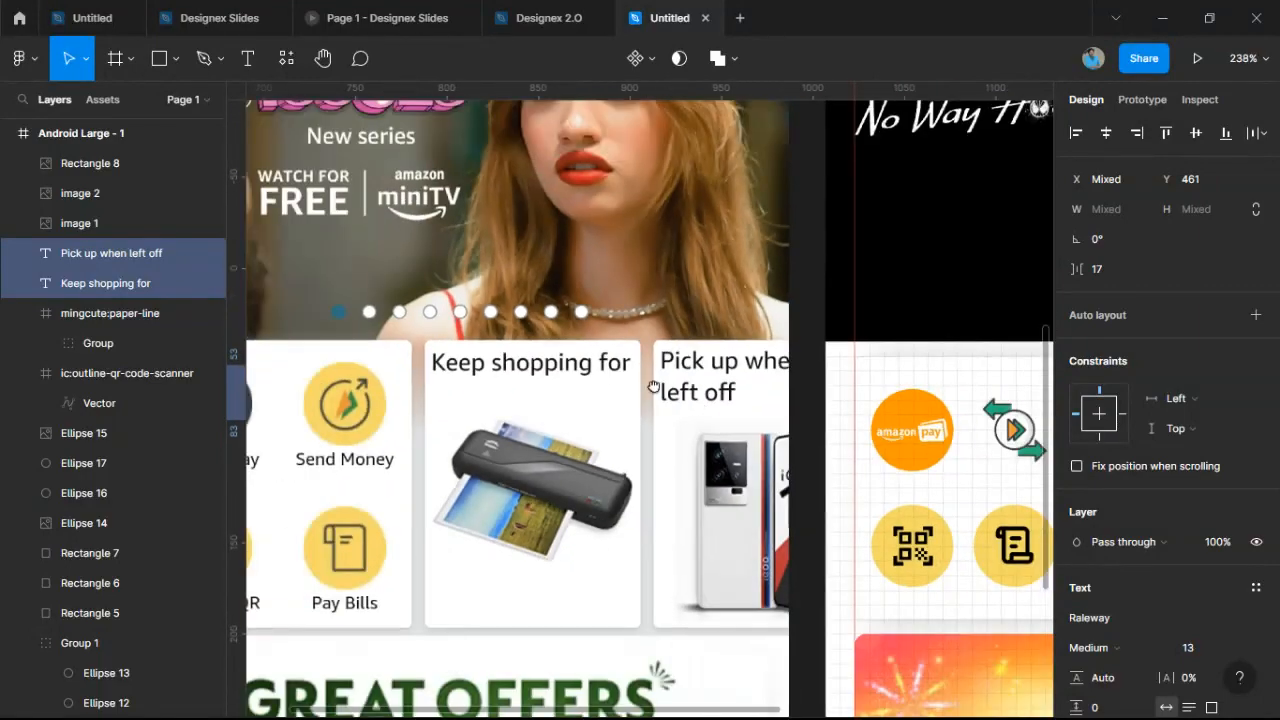
scroll(653, 386, "down", 3, "ctrl")
scroll(700, 360, "up", 5, "ctrl")
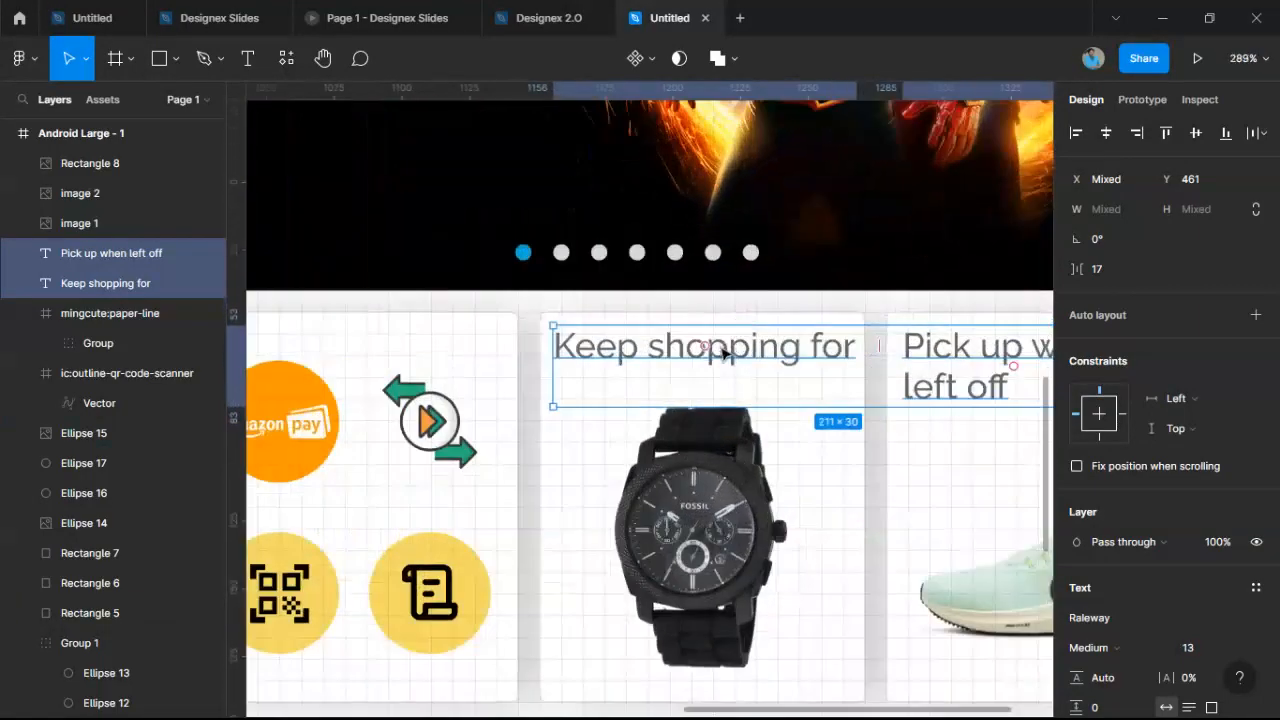
scroll(724, 352, "up", 2, "ctrl")
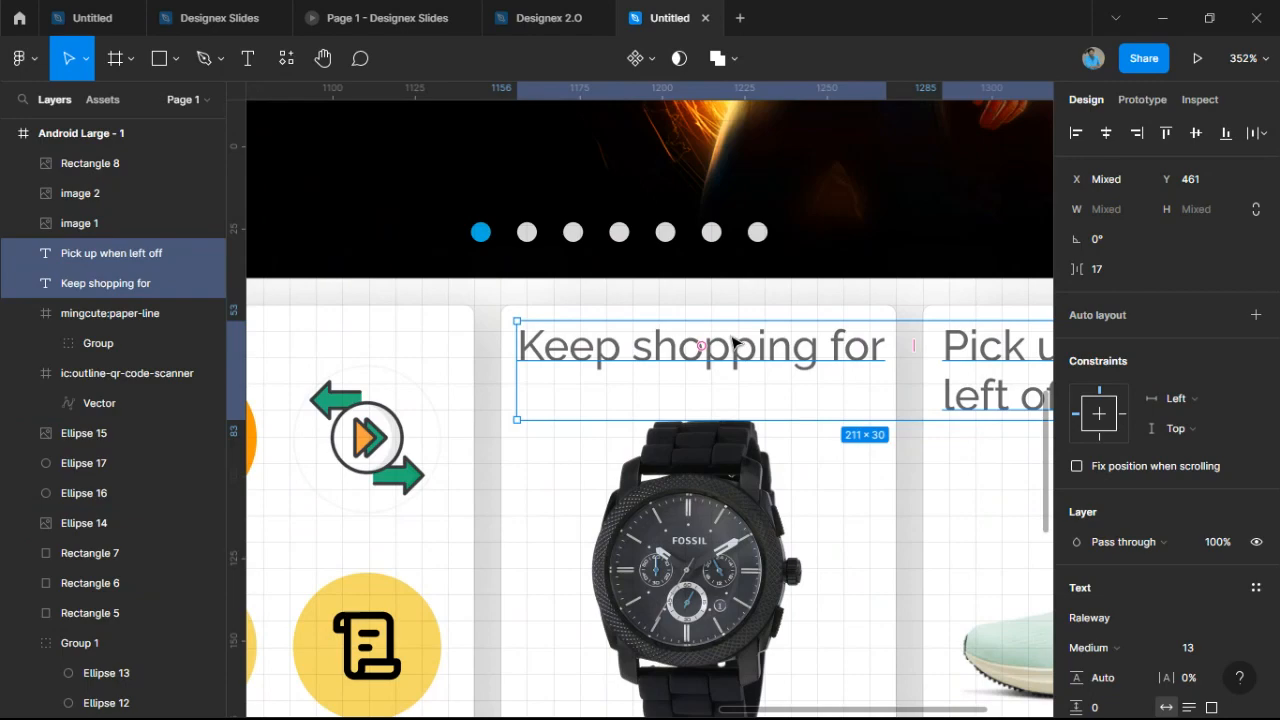
scroll(734, 343, "down", 3, "ctrl")
scroll(900, 440, "right", 2)
left_click(982, 464)
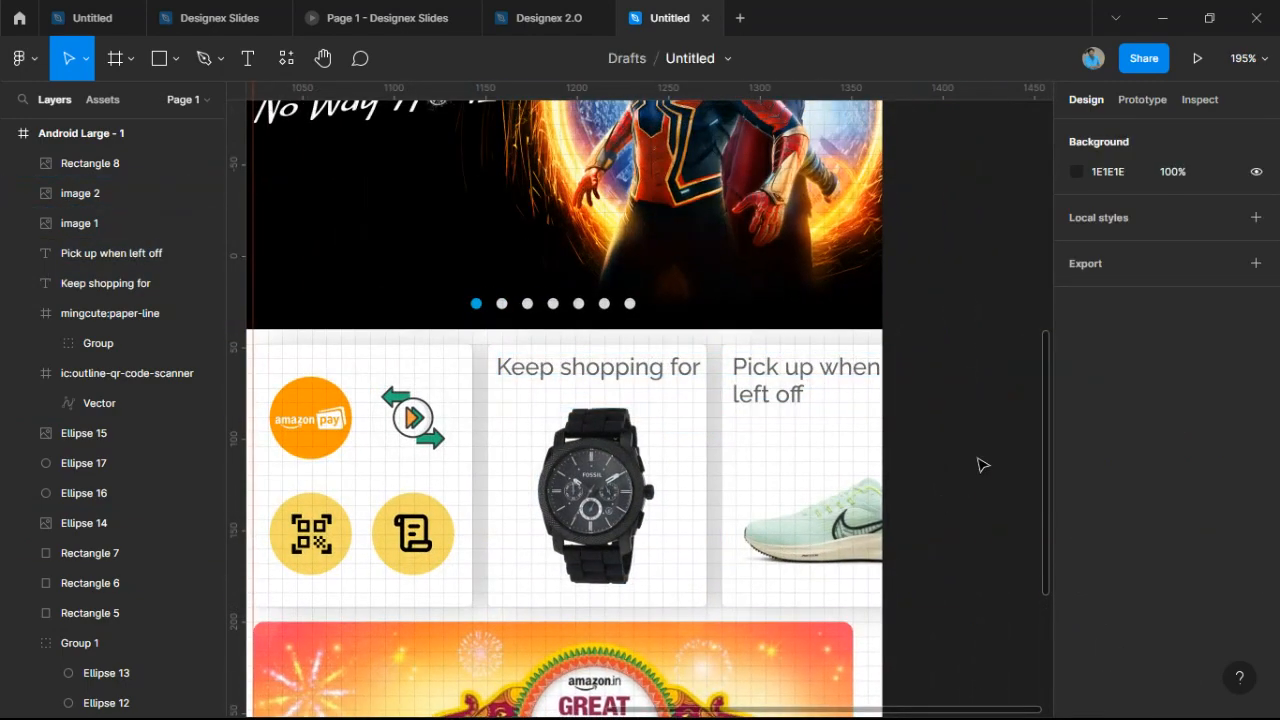
Darken both card headings to a black fill at 85% opacity.
scroll(789, 374, "right", 2)
scroll(777, 363, "down", 2, "ctrl")
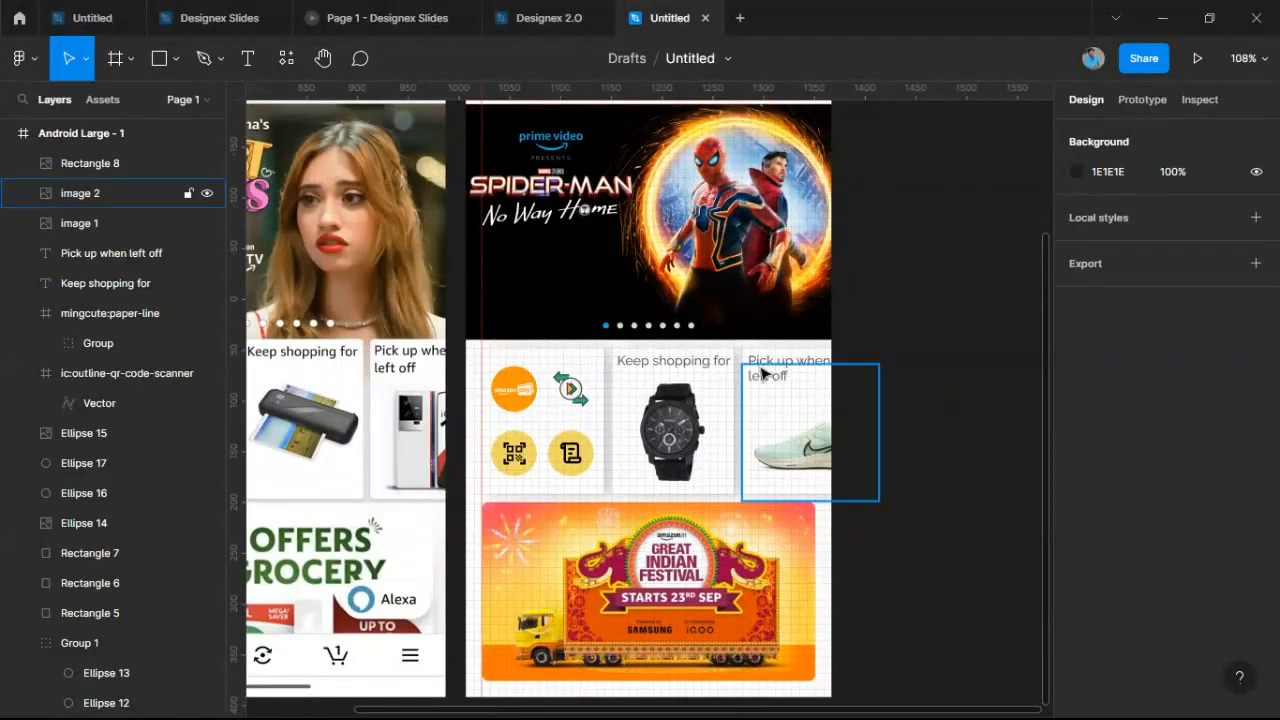
scroll(714, 367, "left", 1)
left_click(718, 366)
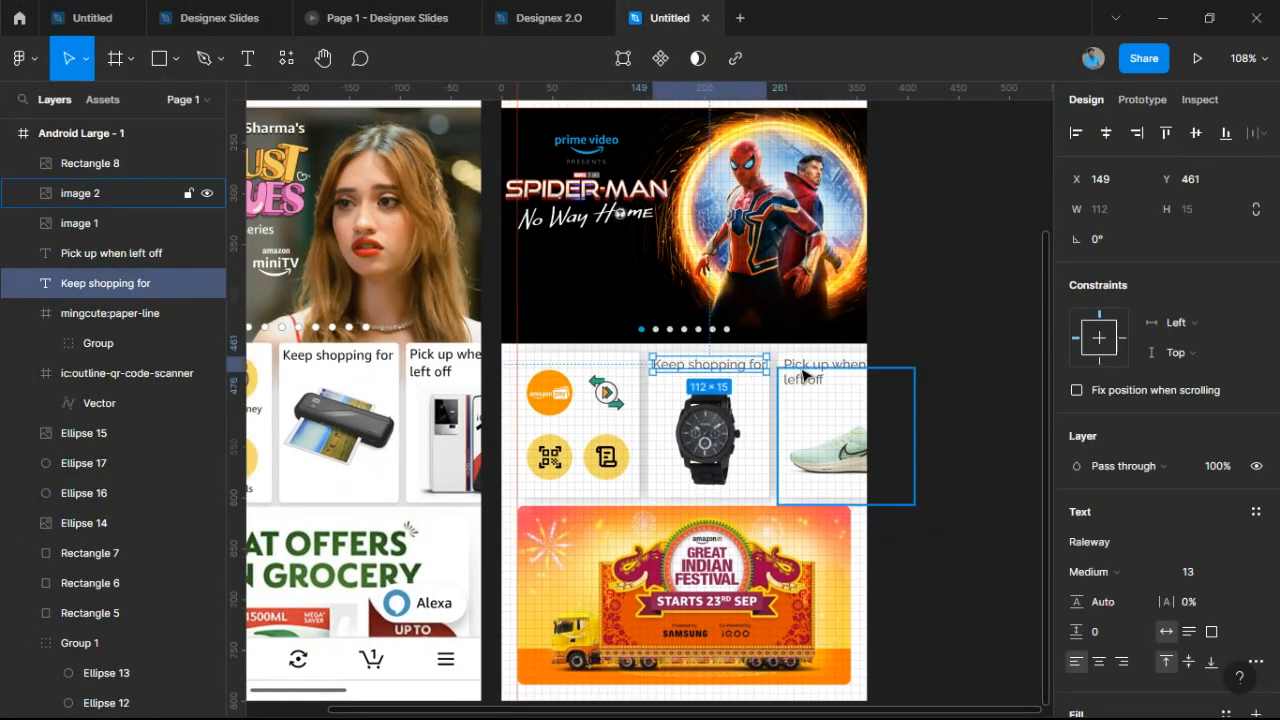
left_click(815, 362, "shift")
scroll(1110, 635, "down", 4)
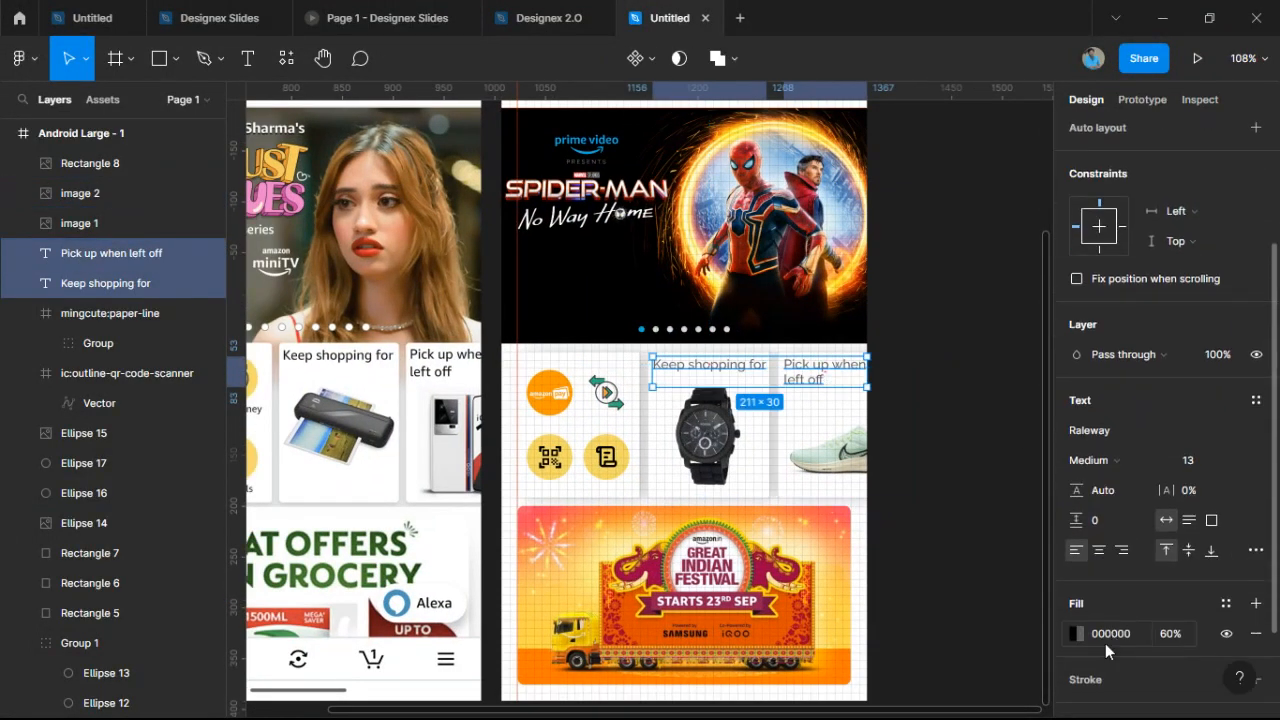
left_click(1076, 638)
left_click_drag(977, 526, 1011, 520)
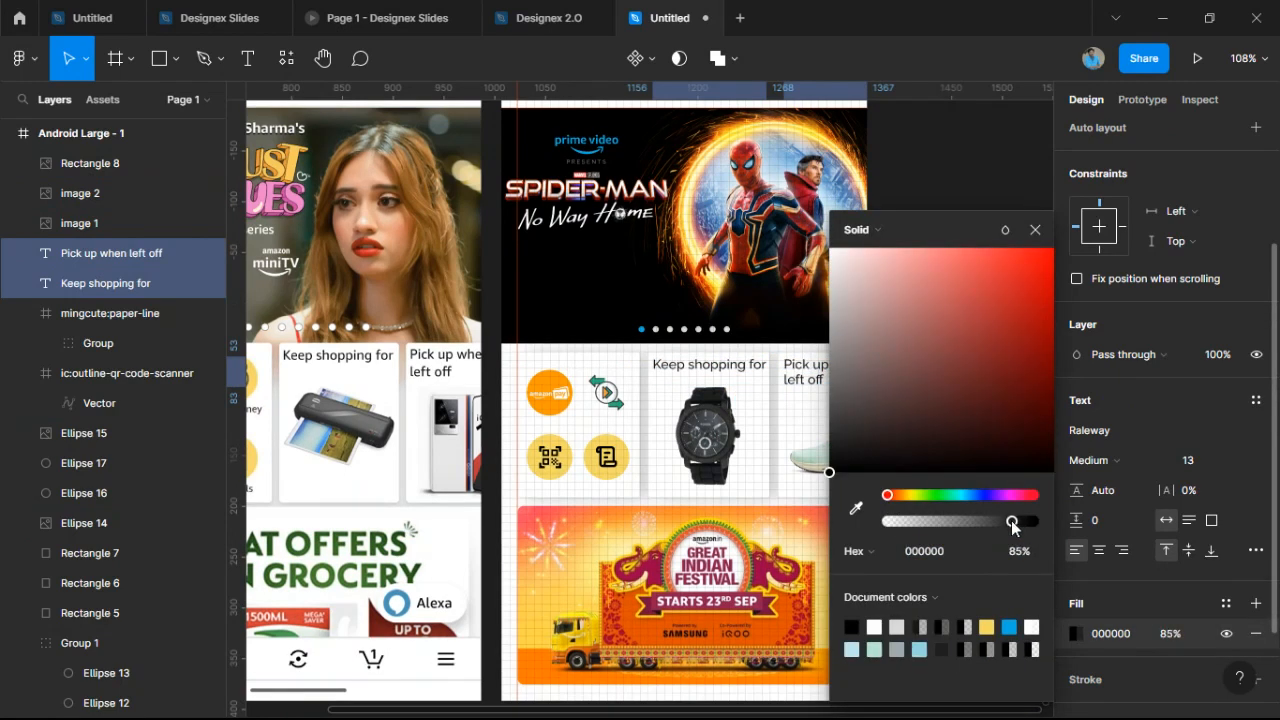
Close the colour picker, deselect, and bring both phone frames' lower halves into view.
left_click(1036, 229)
left_click(972, 314)
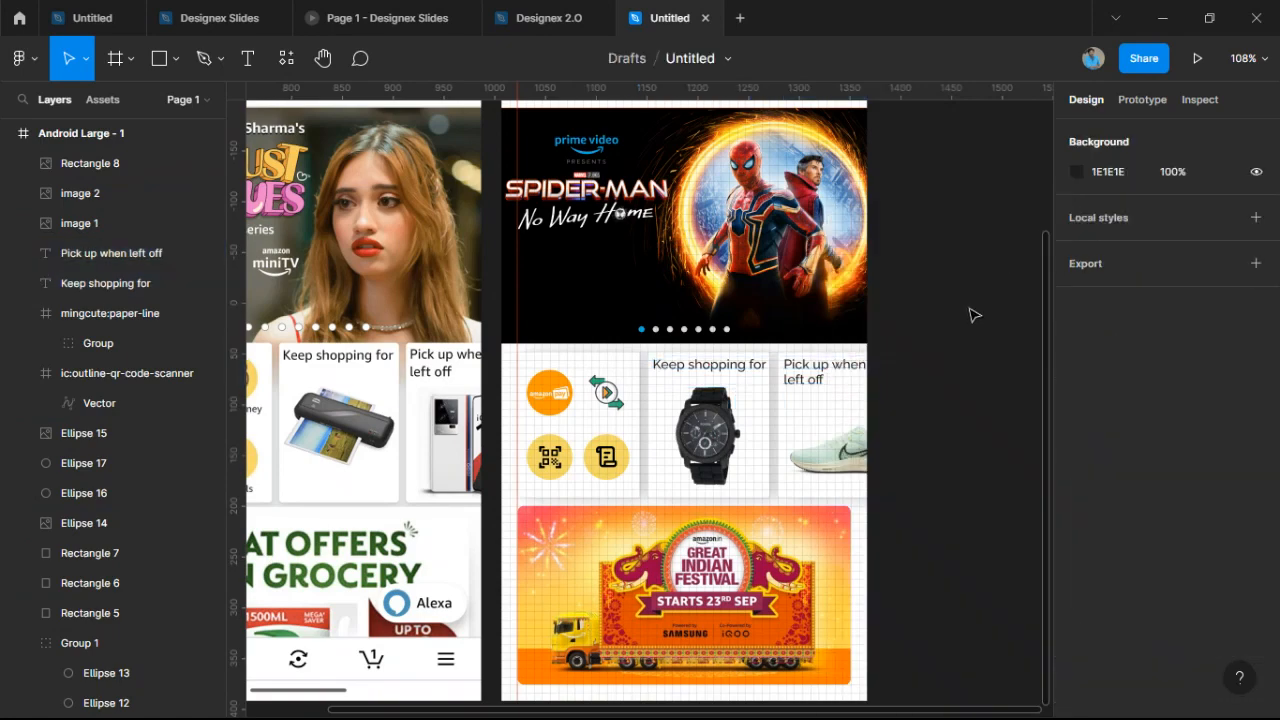
scroll(971, 328, "down", 2)
left_click_drag(960, 385, 1001, 226)
Draw a 360×60 rectangle across the bottom of the mockup frame, up to the festival banner.
scroll(863, 486, "up", 3)
left_click(726, 449)
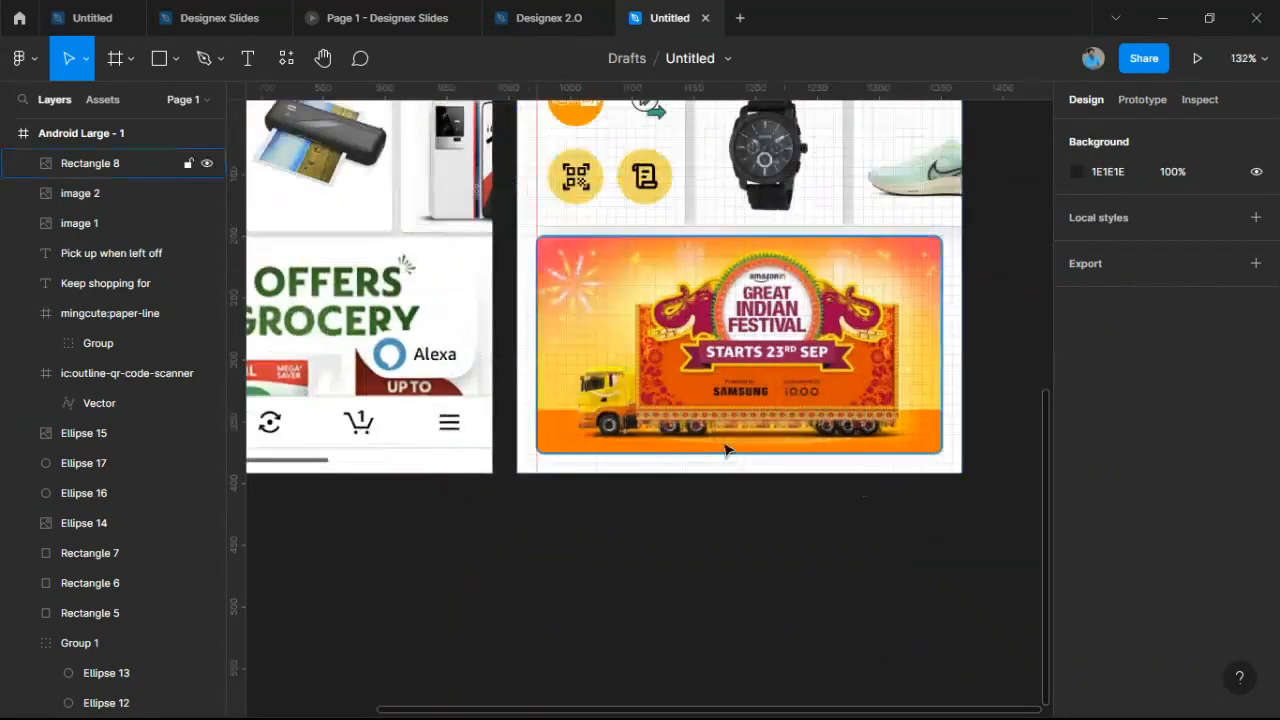
scroll(569, 451, "up", 5)
scroll(383, 437, "down", 5)
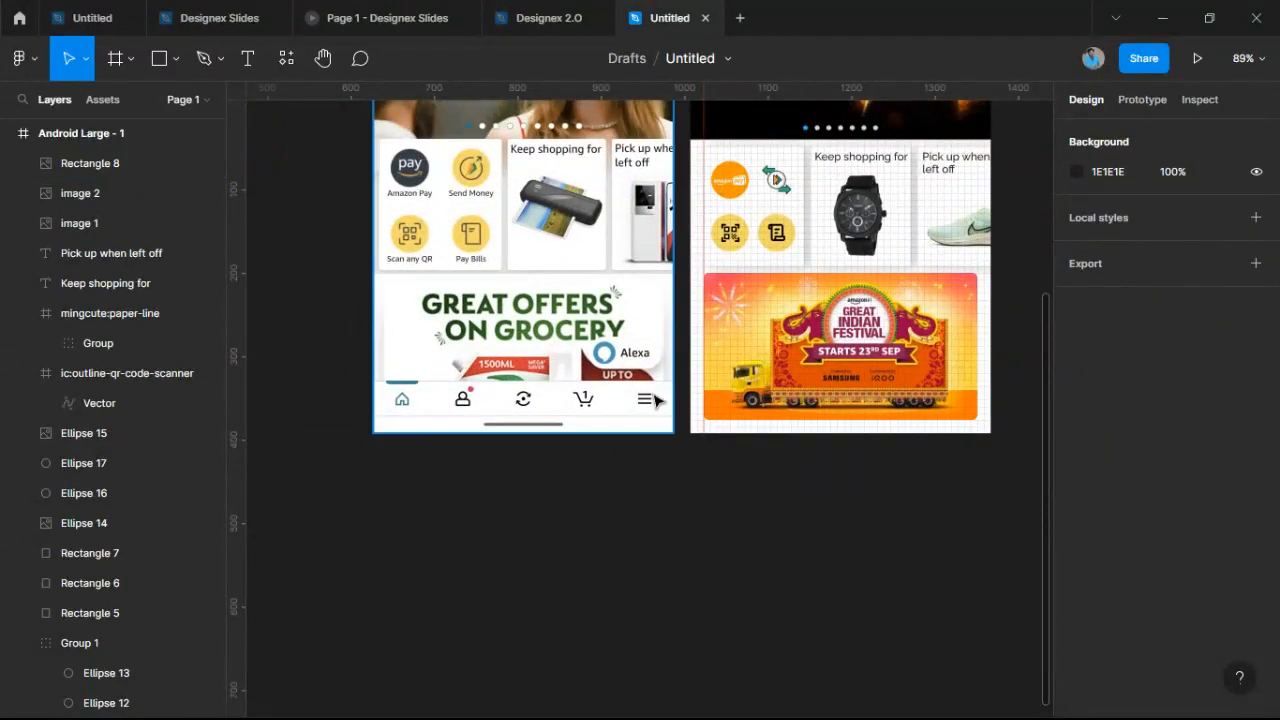
scroll(651, 400, "up", 2)
scroll(580, 425, "up", 5)
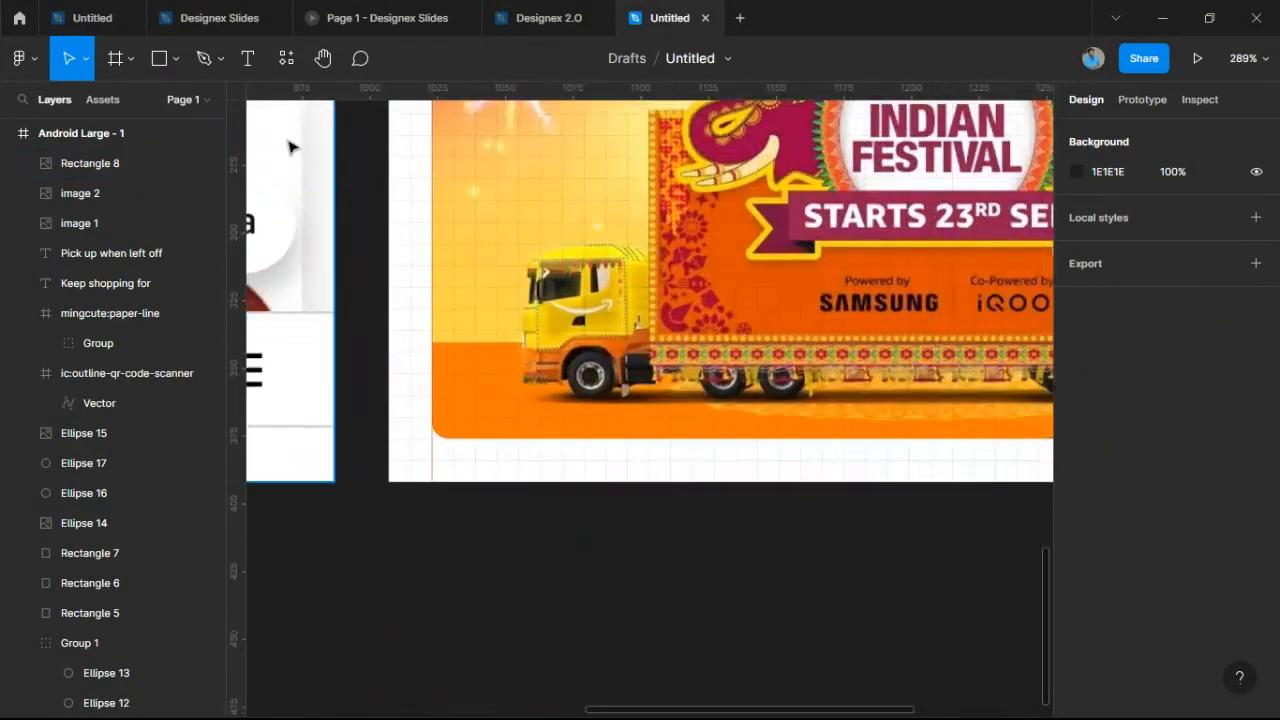
left_click(162, 62)
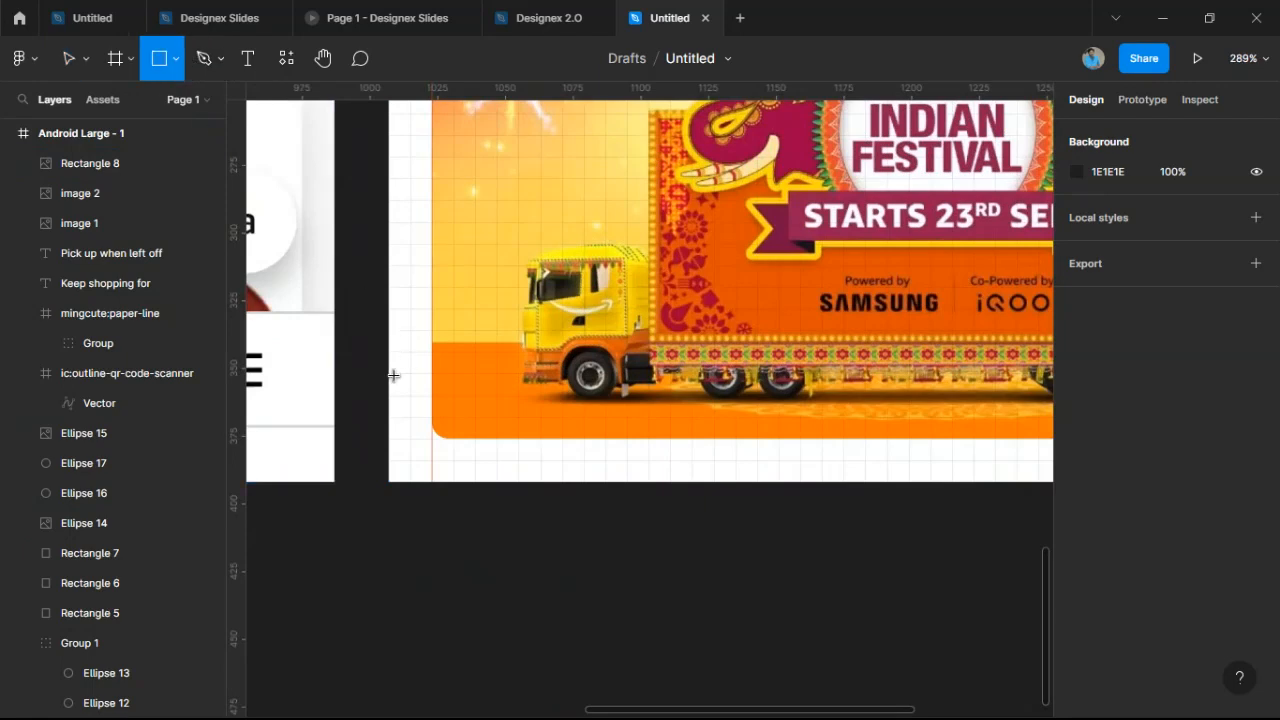
mouse_move(390, 372)
left_mouse_down()
mouse_move(508, 497)
mouse_move(943, 514)
mouse_move(1073, 488)
mouse_move(911, 482)
left_mouse_up()
left_click(876, 570)
scroll(876, 570, "down", 3)
scroll(1020, 471, "left", 5)
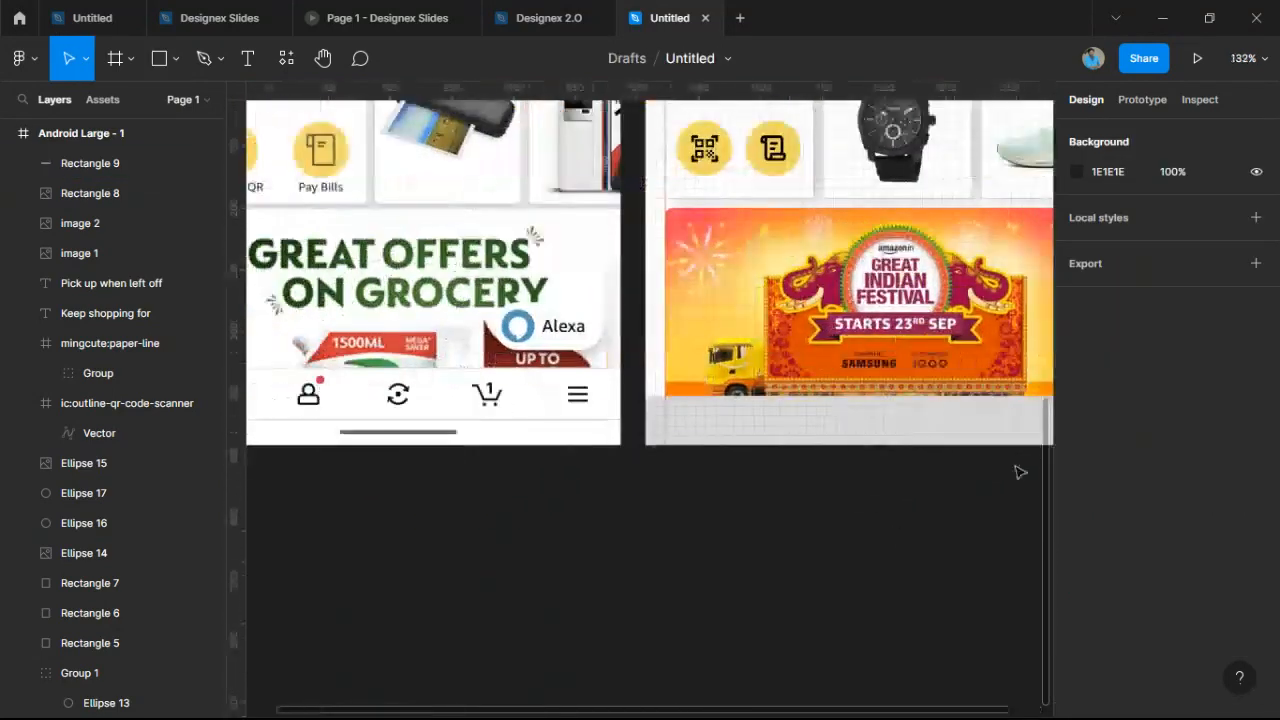
left_click(686, 424)
left_click_drag(690, 398, 690, 367)
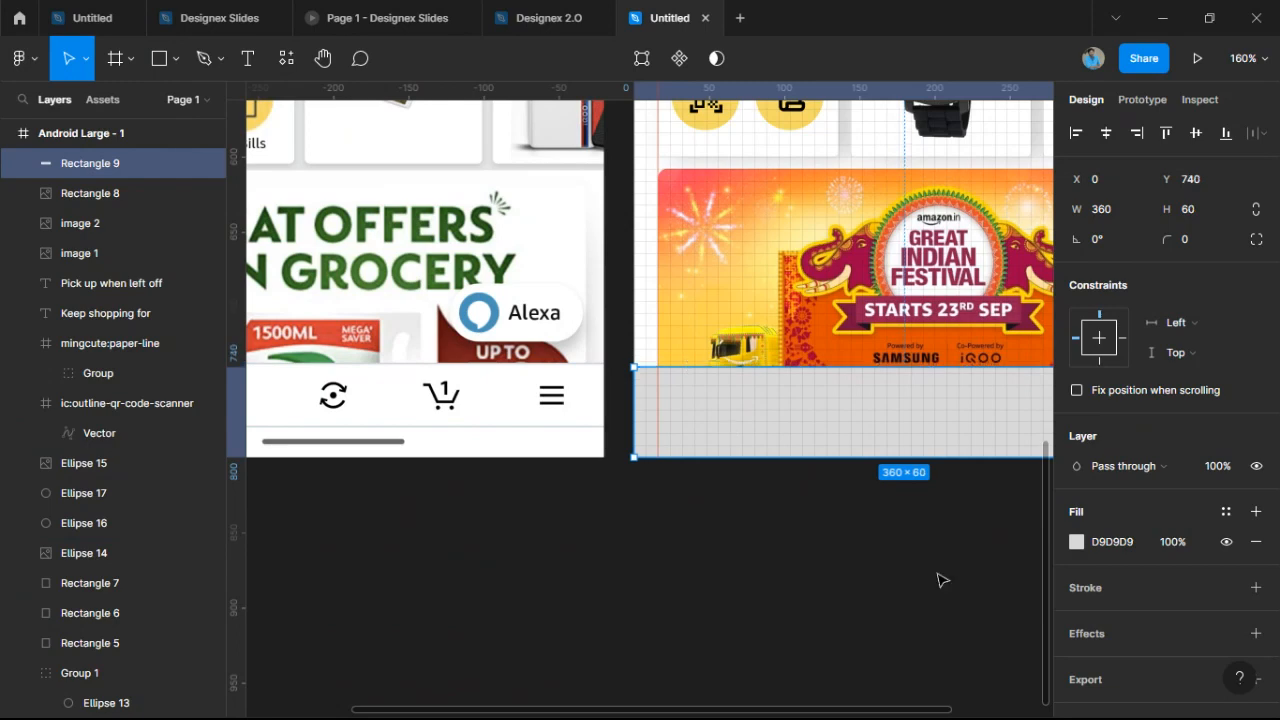
Fill the new bottom rectangle with white sampled from the canvas.
left_click(1077, 542)
left_click(855, 508)
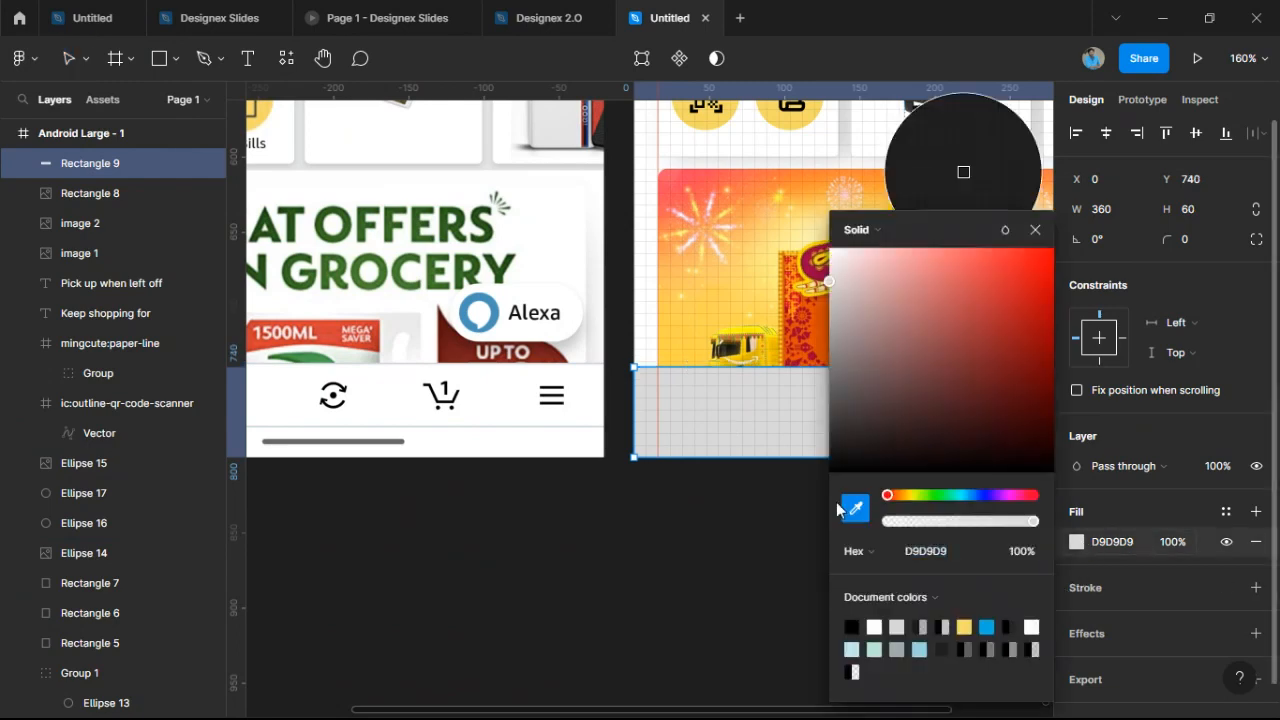
left_click(515, 402)
left_click(786, 566)
scroll(767, 562, "down", 2)
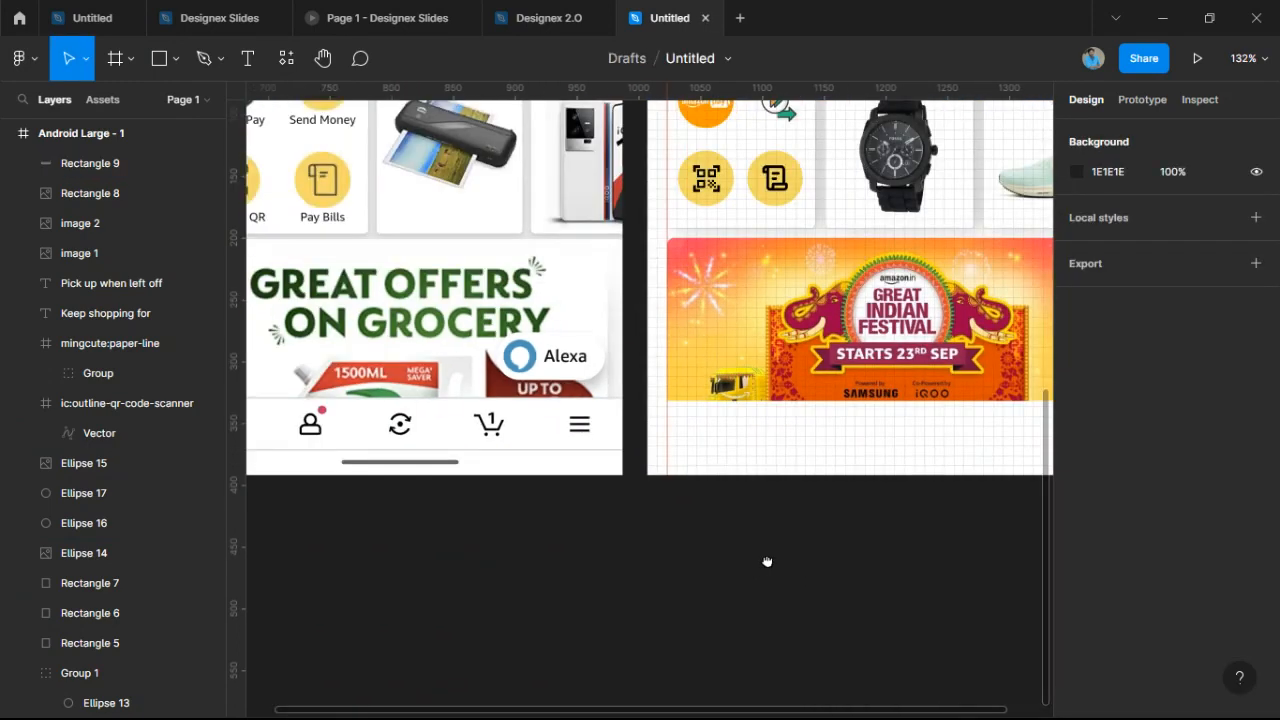
left_click_drag(767, 562, 717, 577)
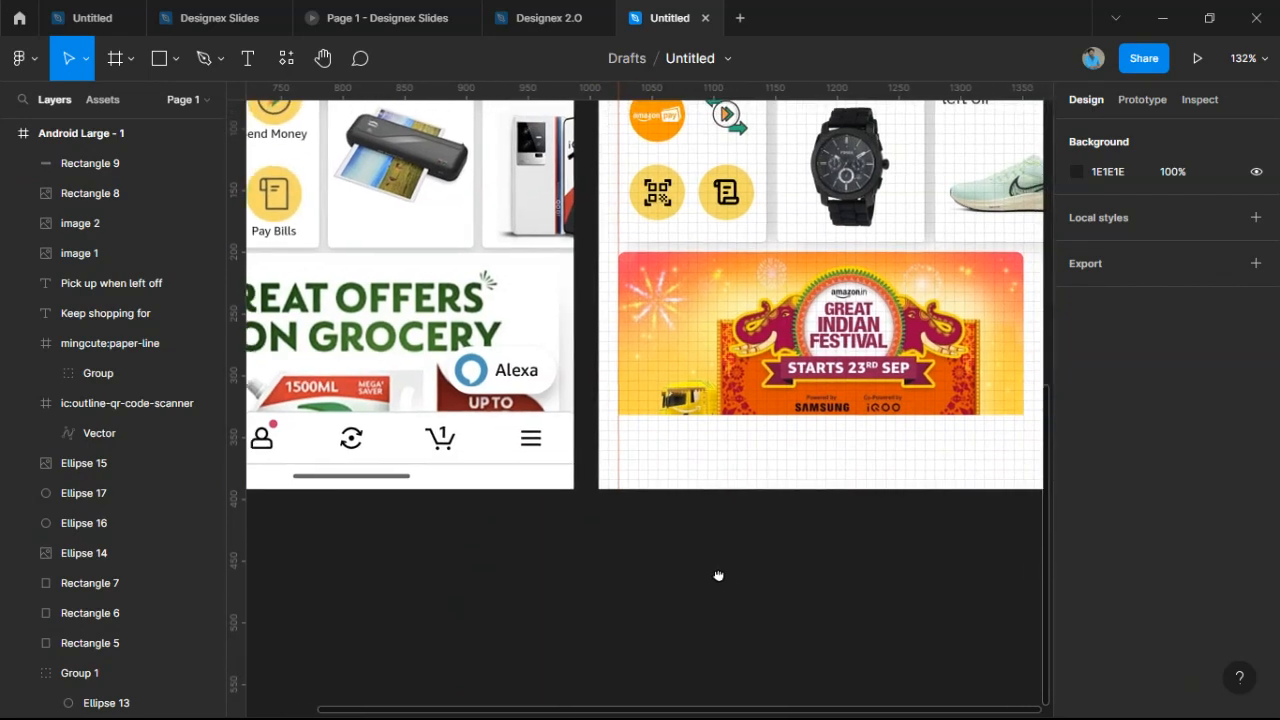
Draw a horizontal 360-wide line across the bottom bar at Y 779.
left_click(175, 63)
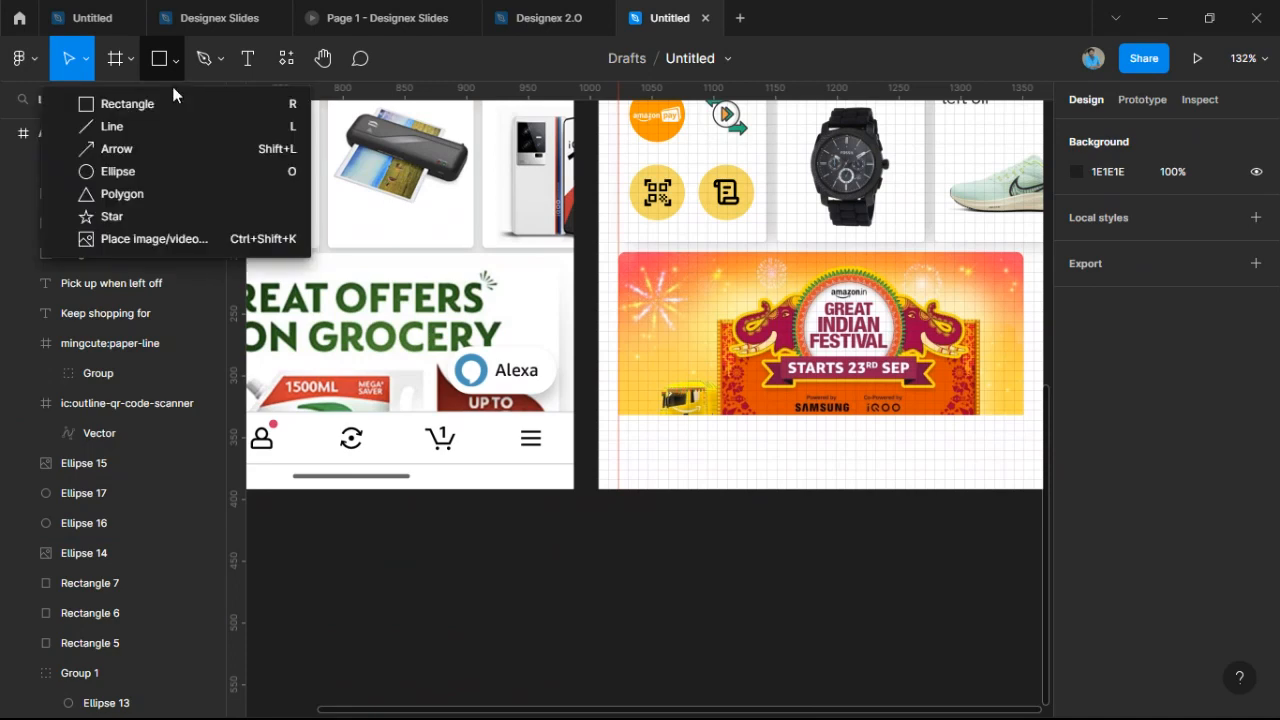
left_click(177, 136)
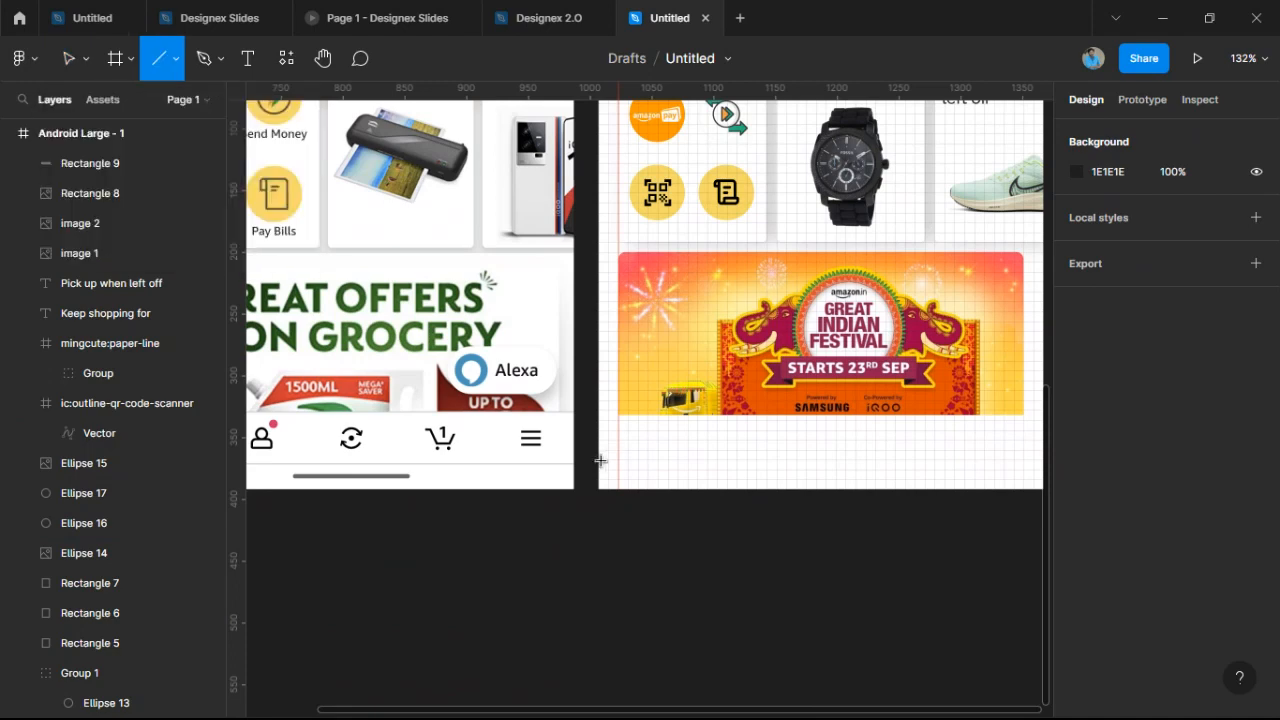
left_click_drag(611, 460, 936, 473)
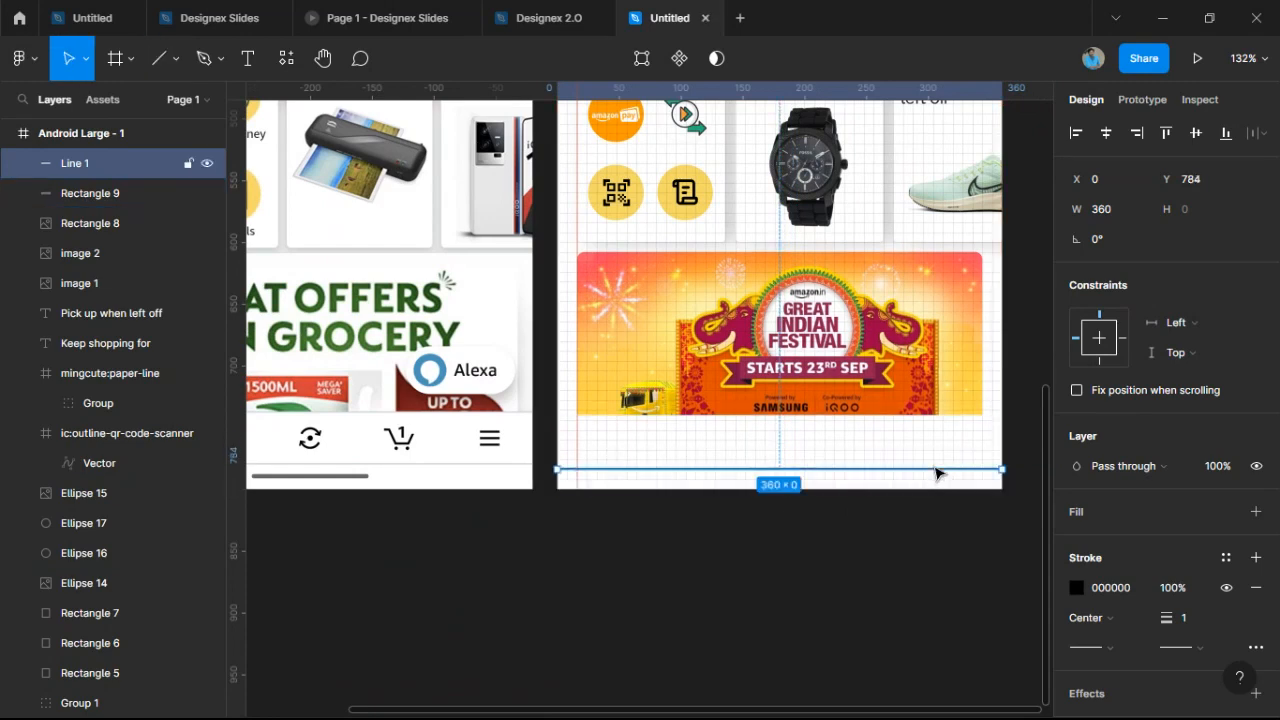
key("Up")
key("Up")
key("Up")
key("Up")
key("Up")
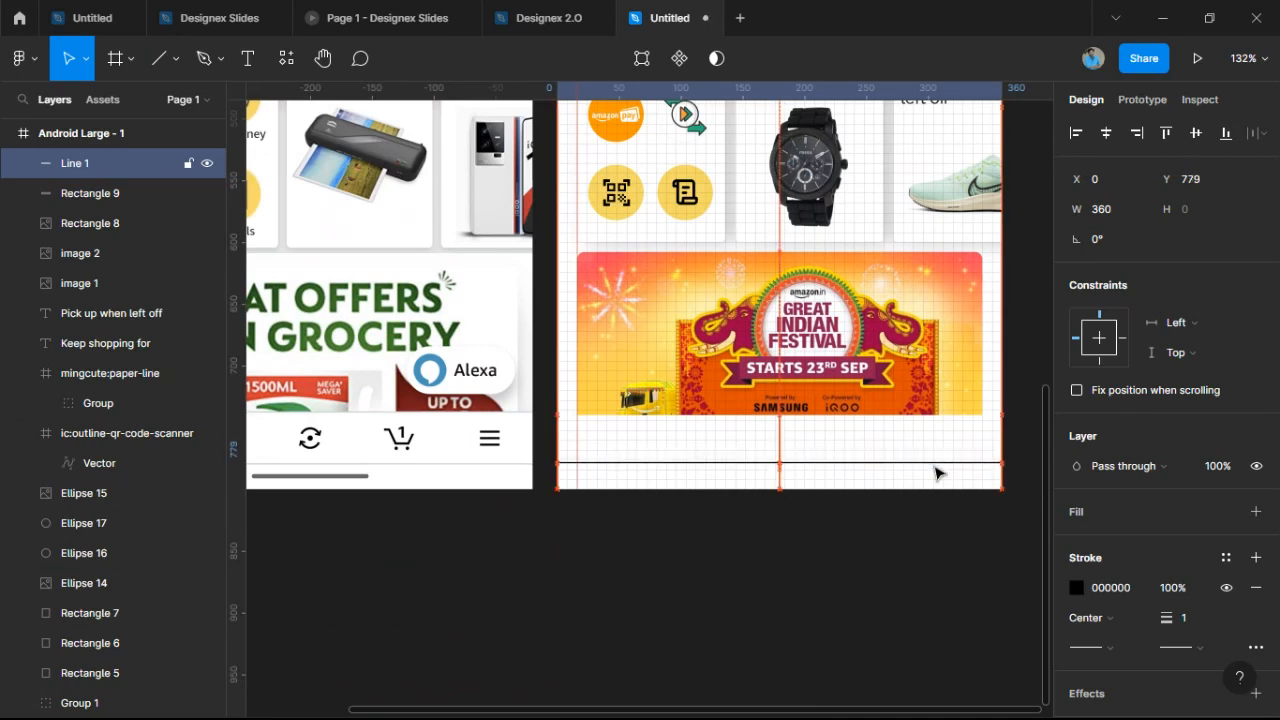
Set the divider line's stroke opacity to 40% and keep its stroke weight at 1.
left_click(1077, 587)
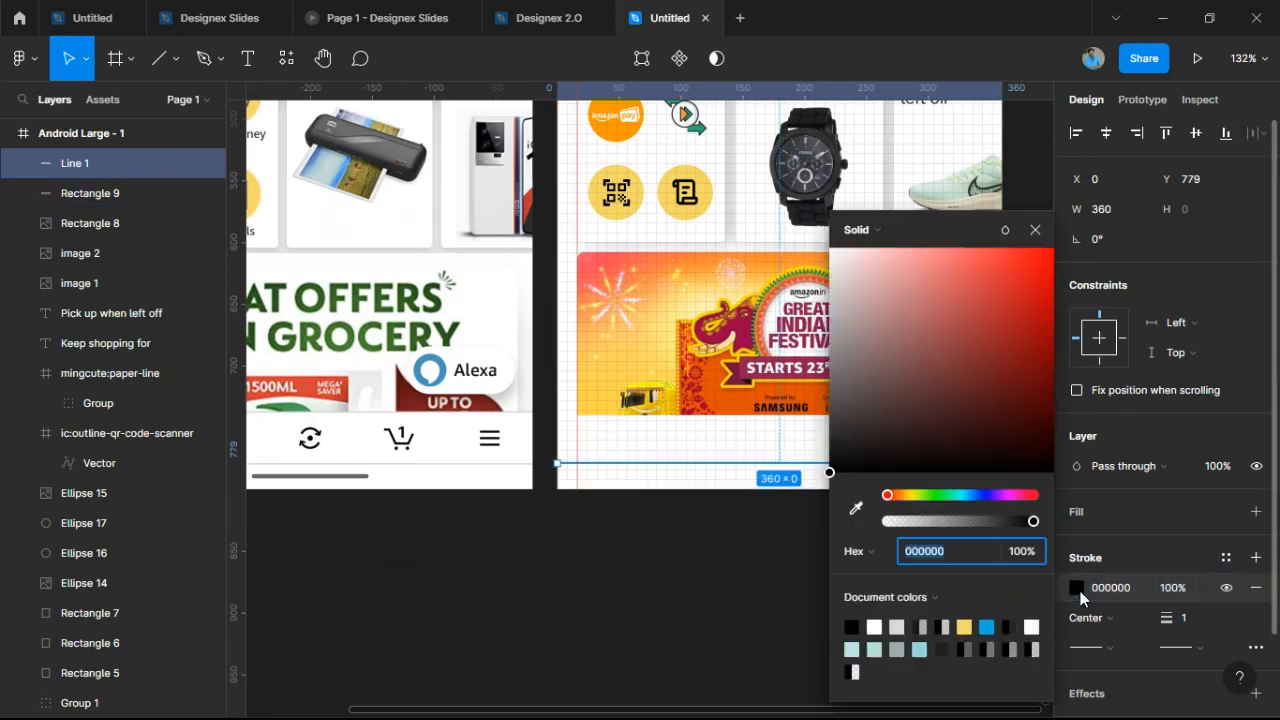
left_click(1030, 557)
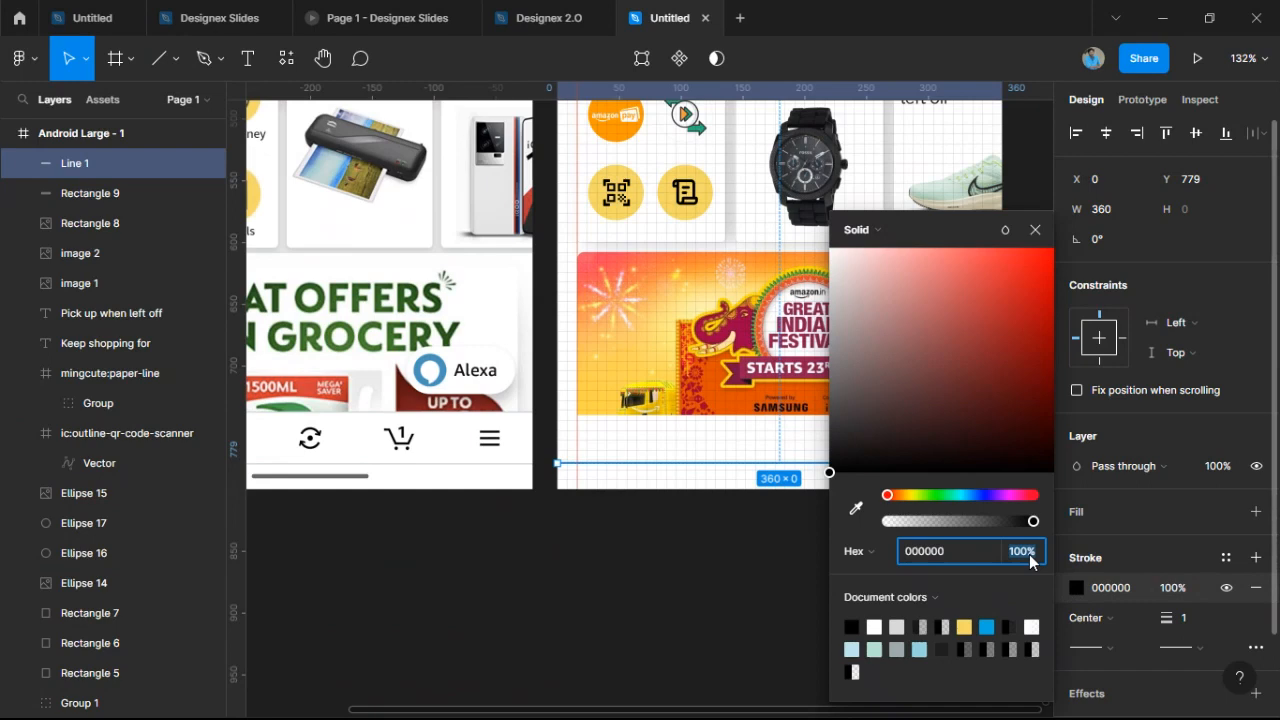
type("40")
left_click(725, 485)
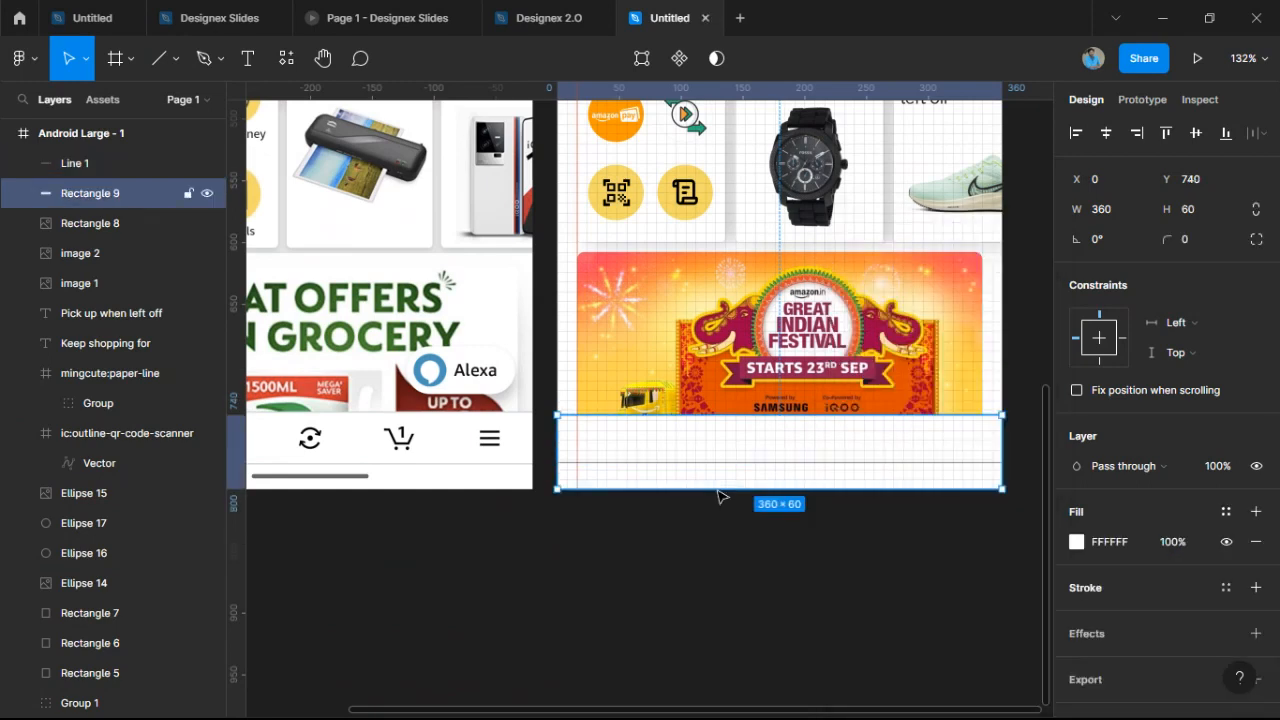
left_click(708, 563)
left_click(738, 464)
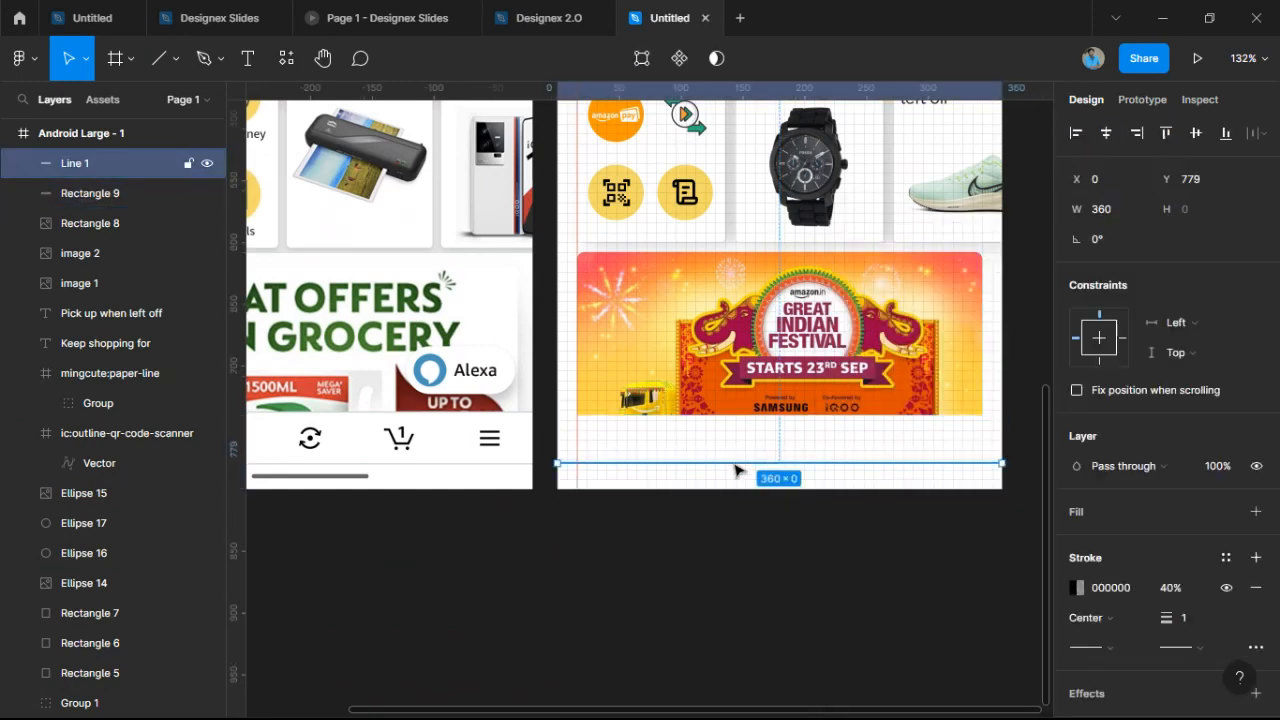
scroll(744, 479, "up", 10, "ctrl")
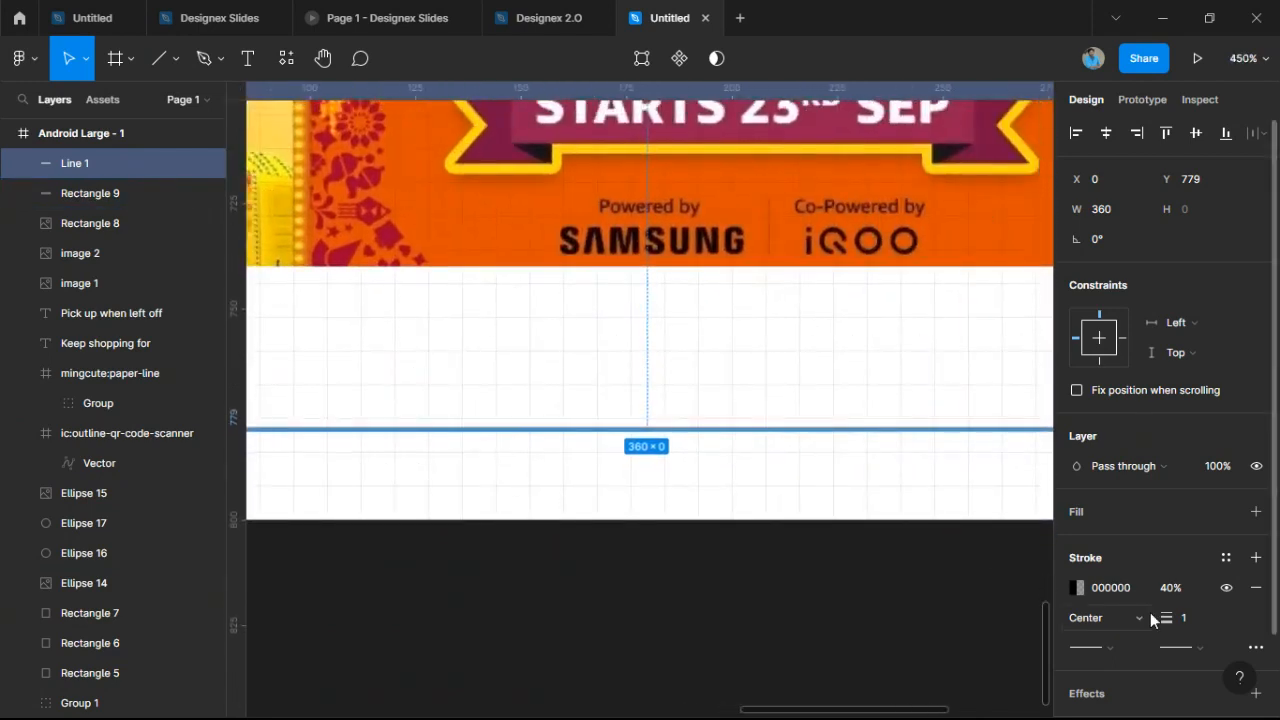
left_click_drag(1166, 619, 1166, 619)
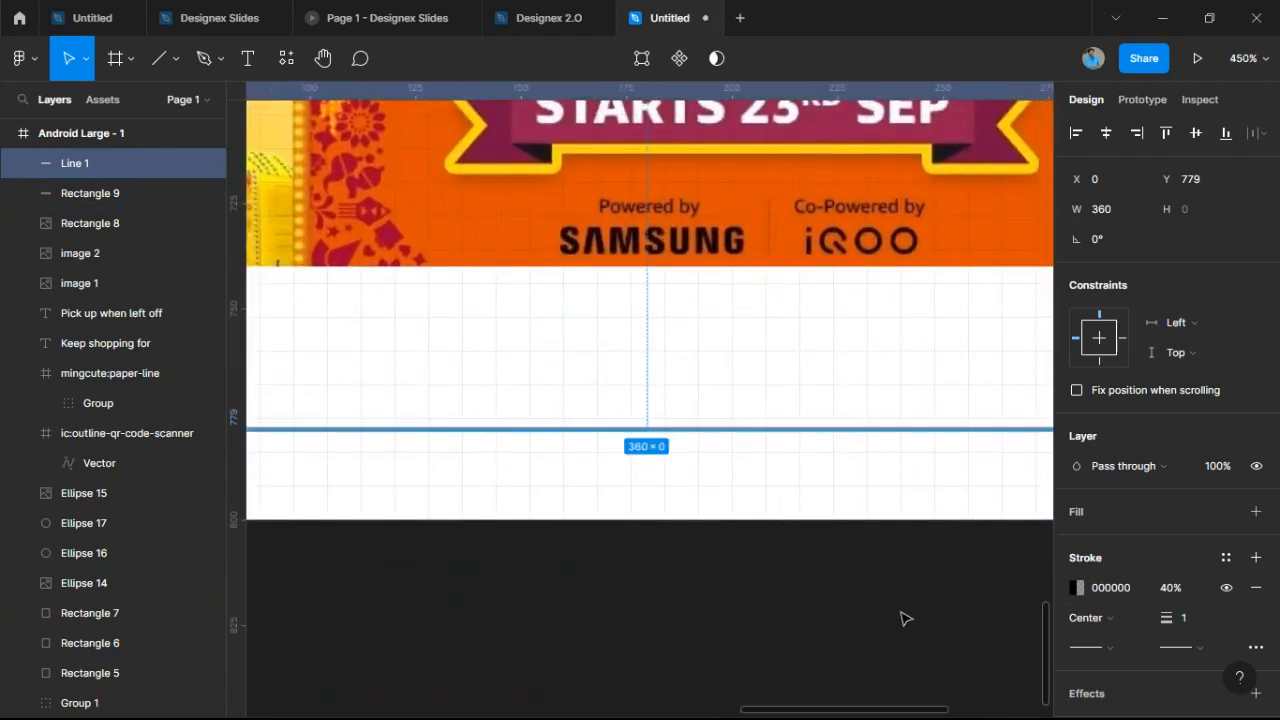
left_click(906, 616)
scroll(906, 612, "down", 5, "ctrl")
Raise the divider line's stroke opacity to 50%.
scroll(880, 623, "up", 3, "ctrl")
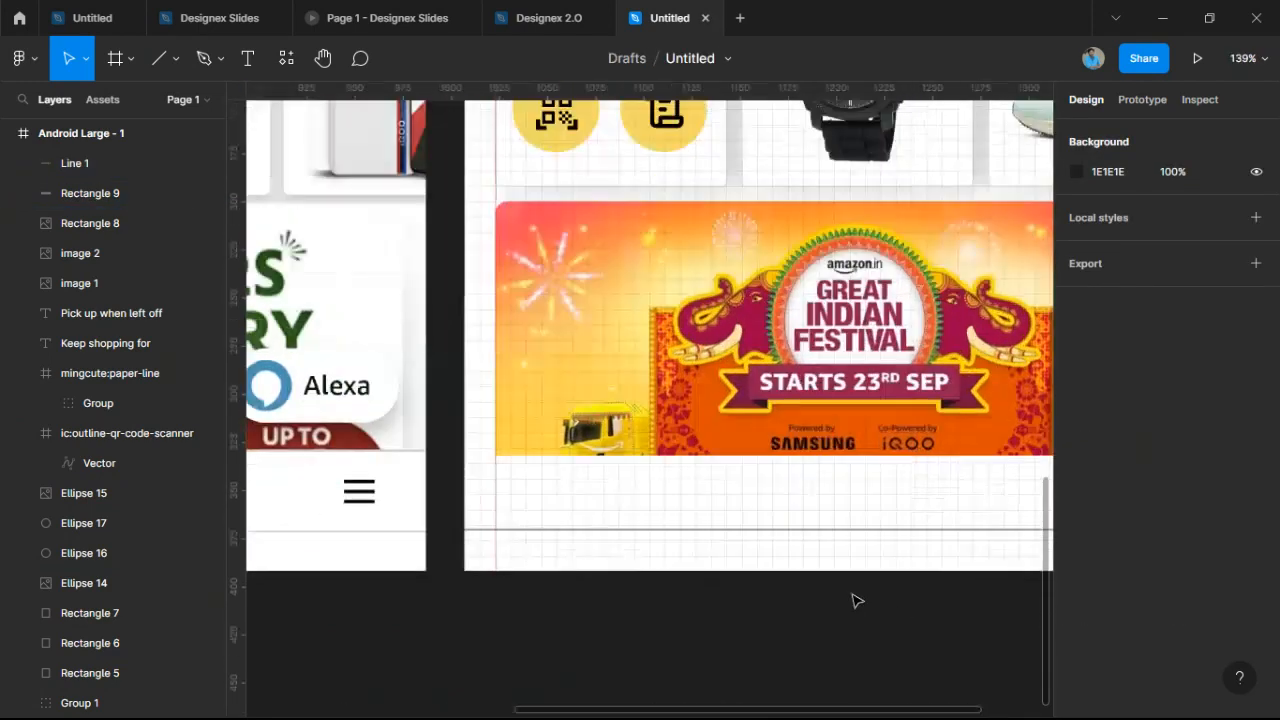
left_click(819, 531)
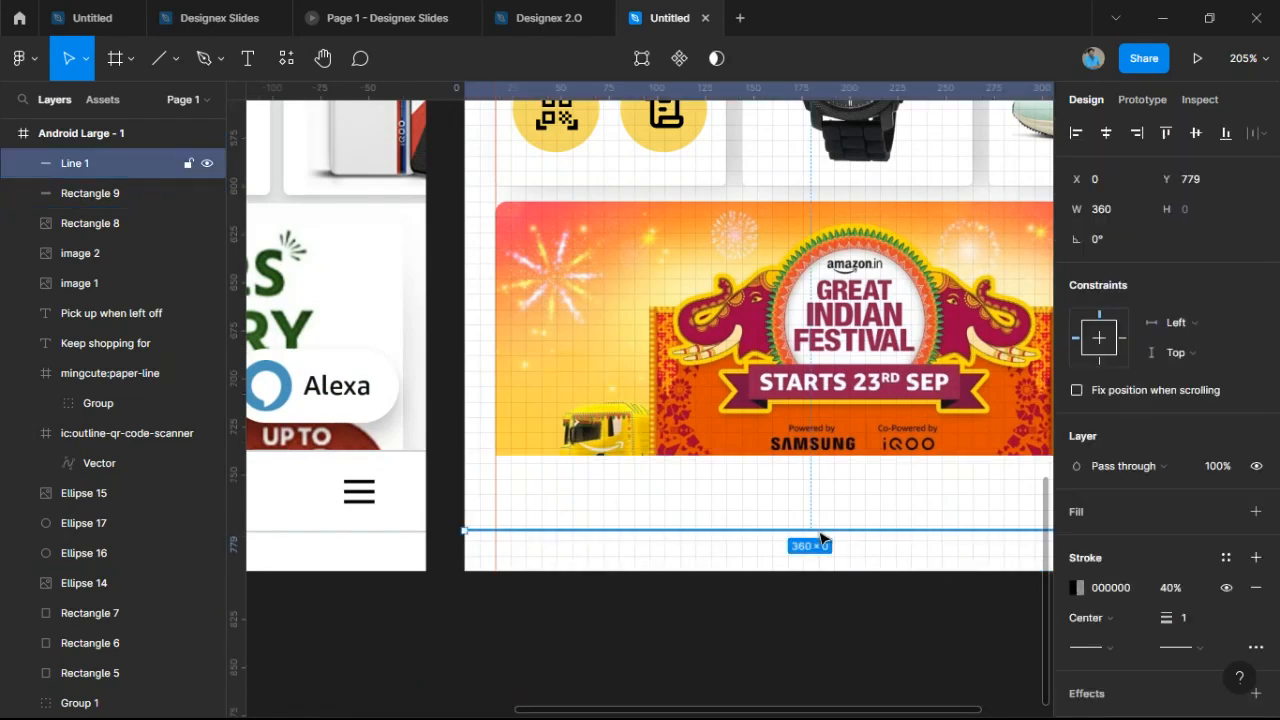
left_click(1075, 587)
left_click(1033, 554)
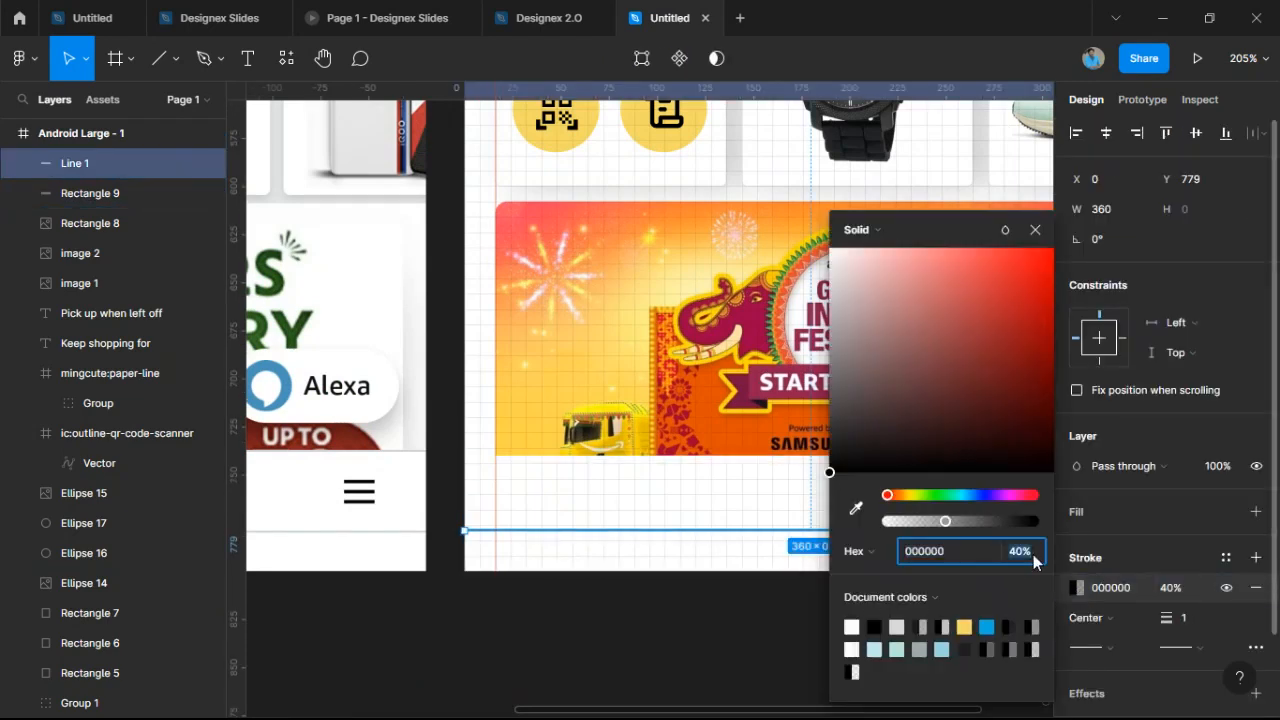
type("50")
key("Return")
left_click(752, 598)
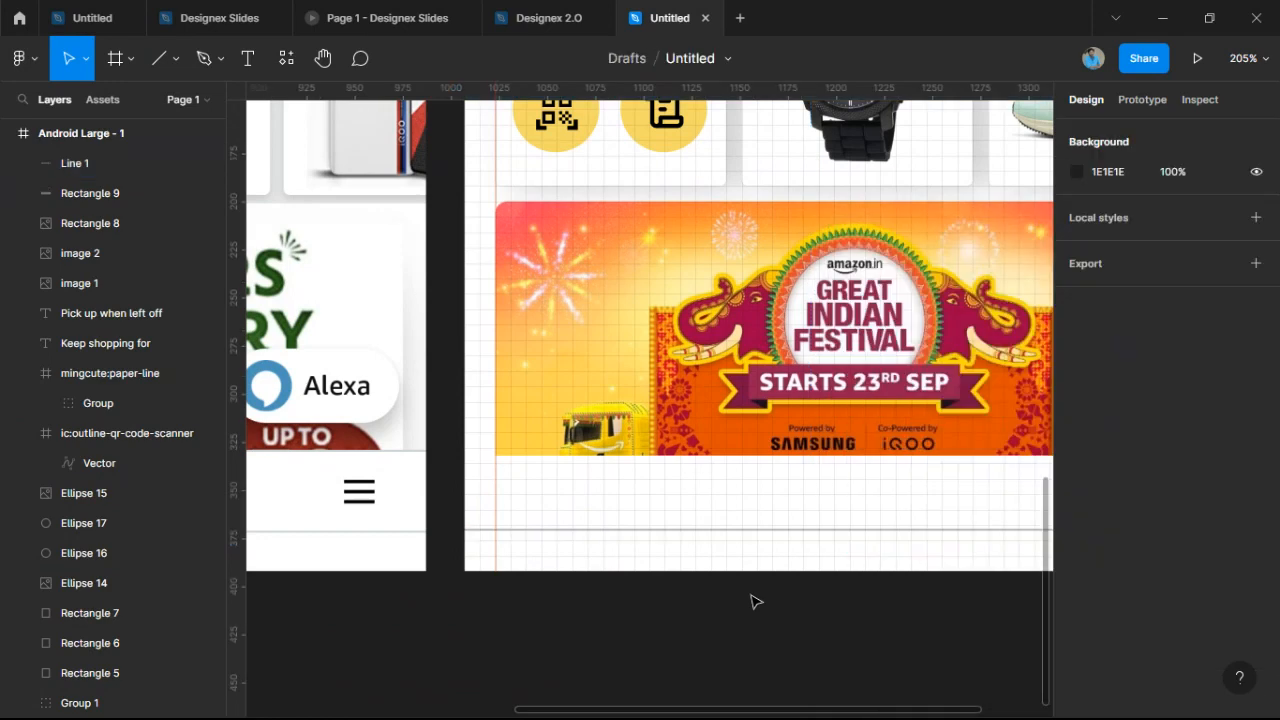
scroll(755, 601, "down", 4)
scroll(811, 480, "up", 2)
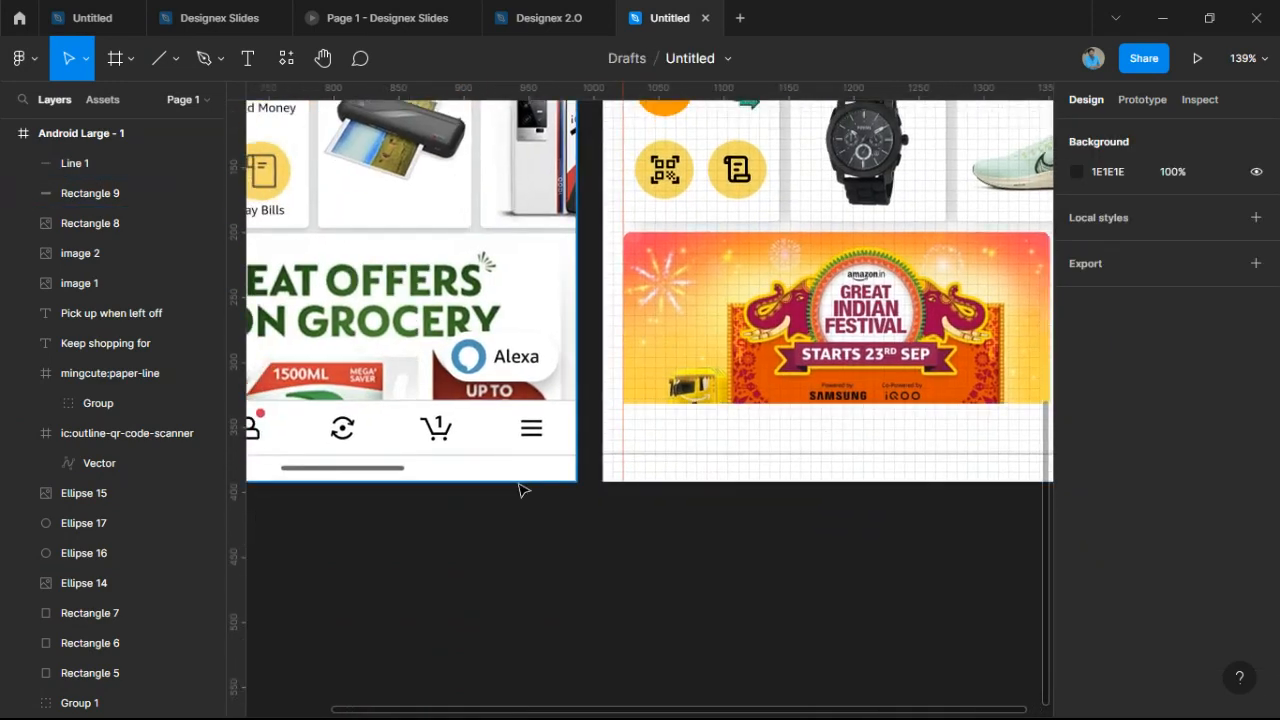
Draw a short line near the mockup's bottom edge with stroke weight 2.
scroll(385, 463, "up", 3)
left_click_drag(382, 463, 584, 483)
scroll(586, 485, "down", 1)
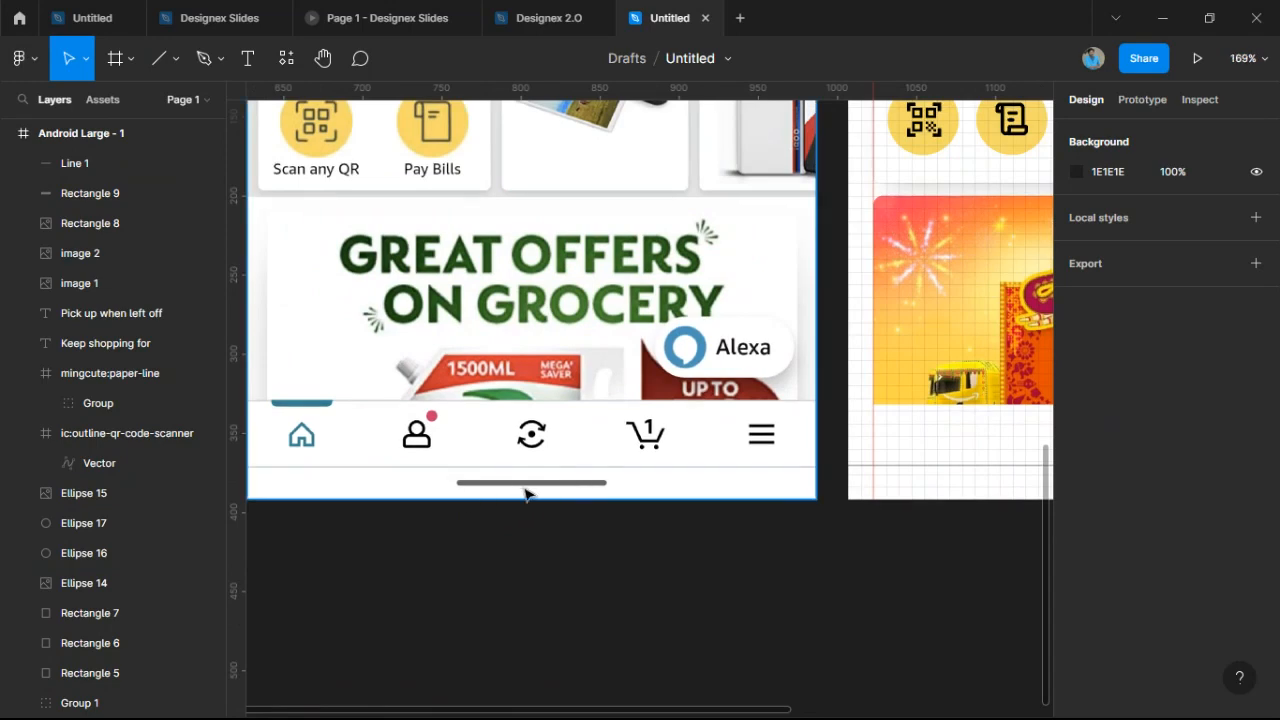
scroll(990, 583, "down", 1)
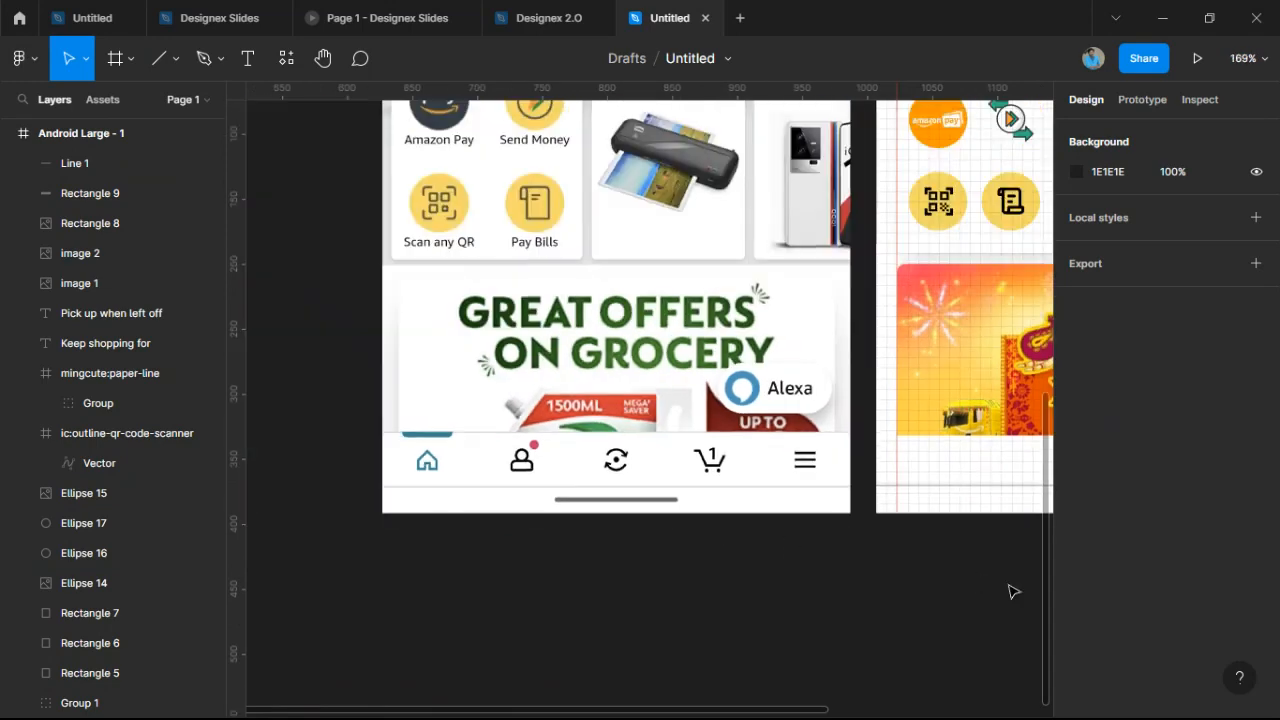
left_click_drag(1006, 587, 506, 590)
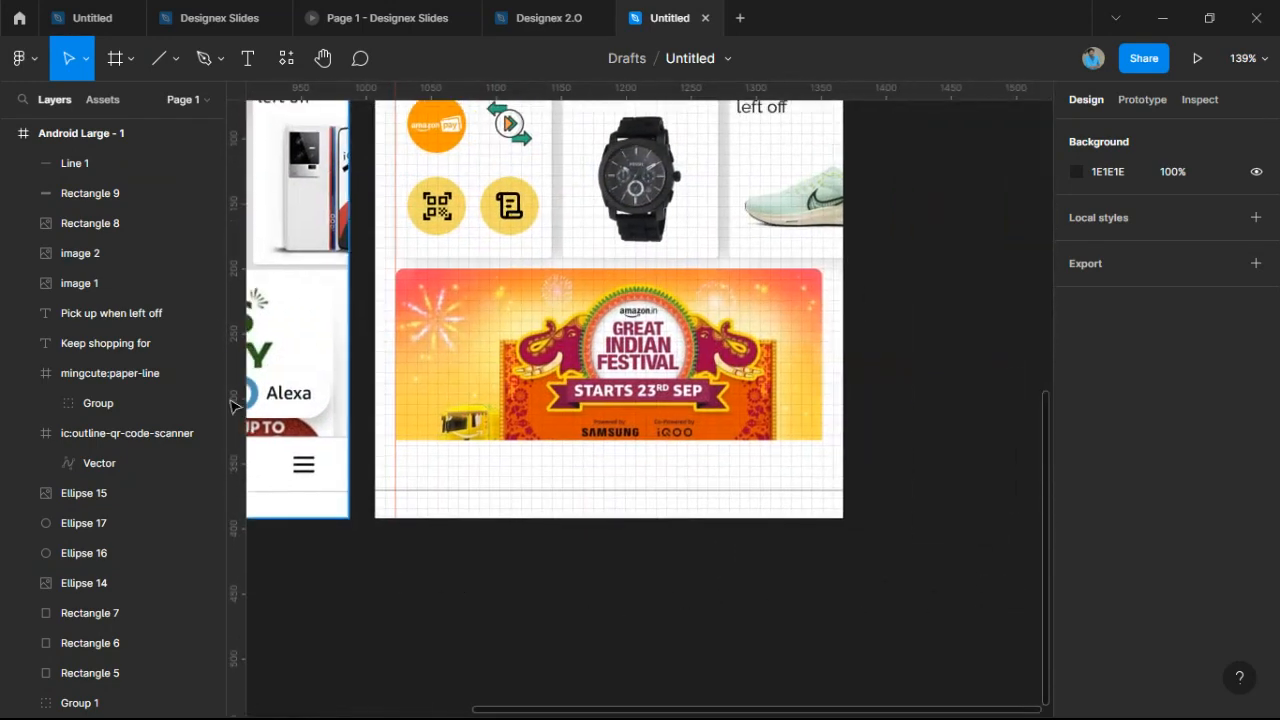
left_click(158, 60)
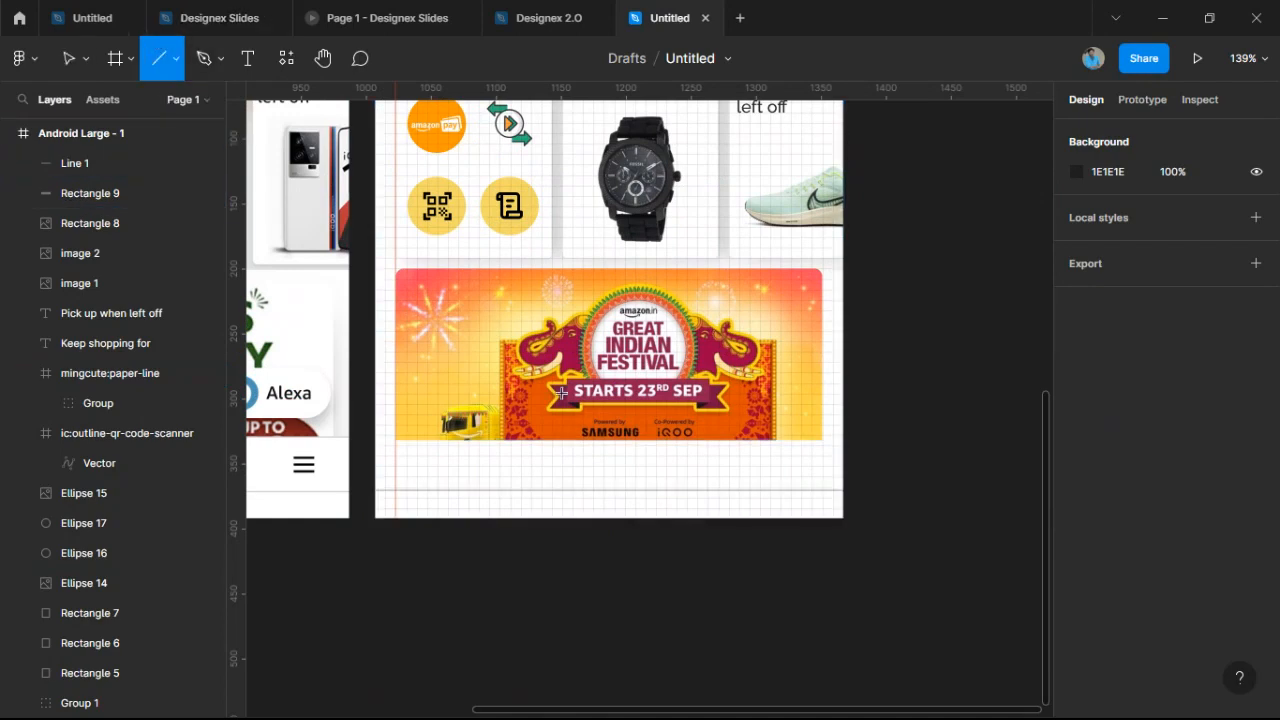
mouse_move(552, 497)
left_mouse_down()
mouse_move(686, 506)
mouse_move(647, 510)
left_mouse_up()
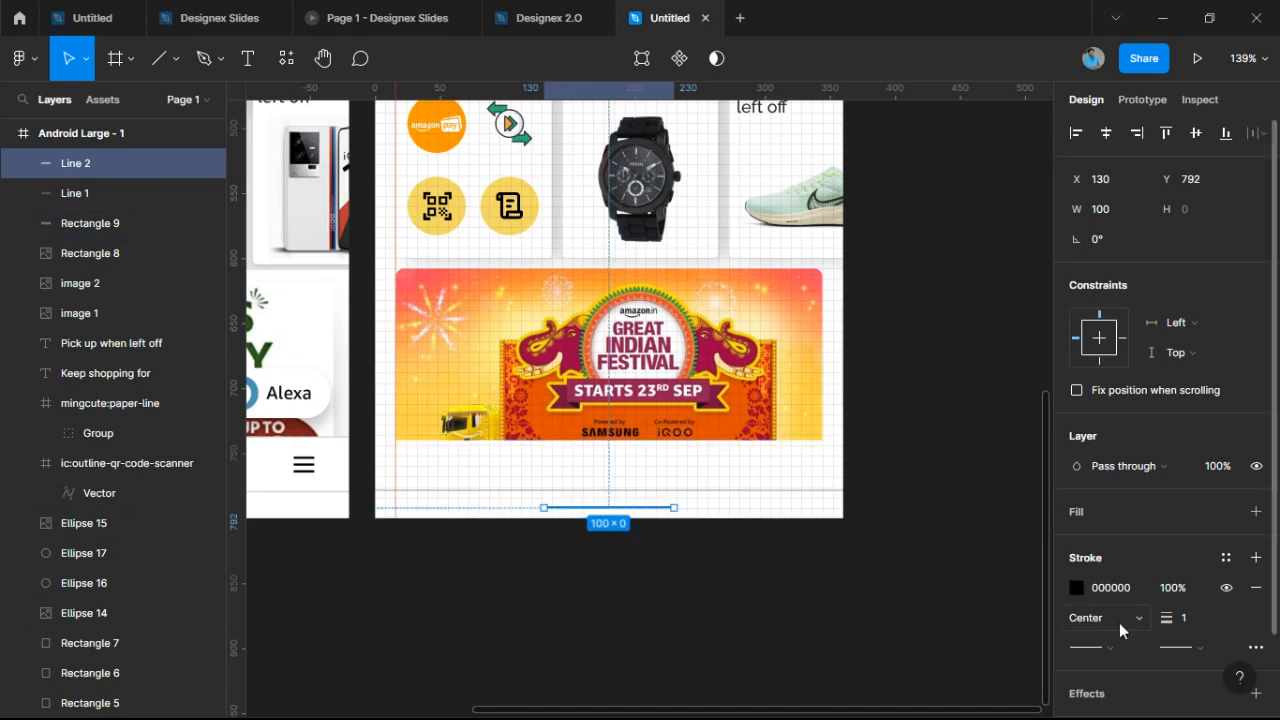
left_click_drag(1157, 618, 1170, 618)
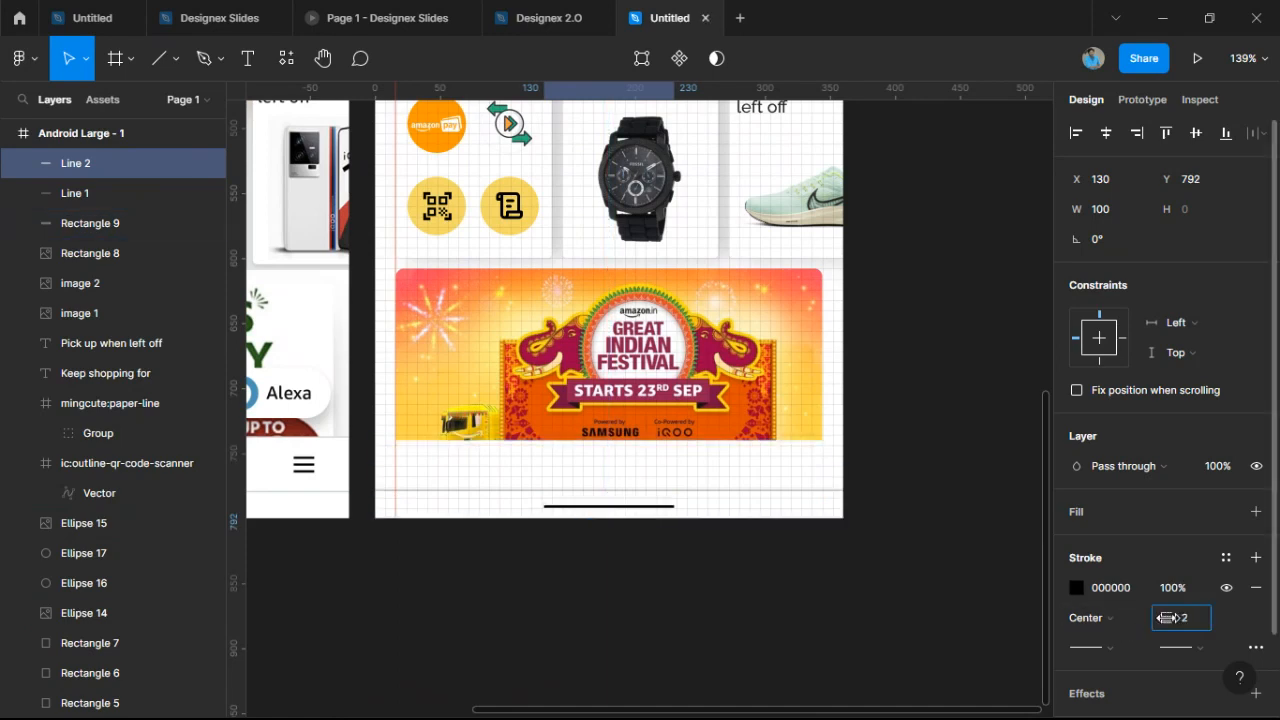
Give the short line Round end caps.
scroll(714, 529, "up", 10)
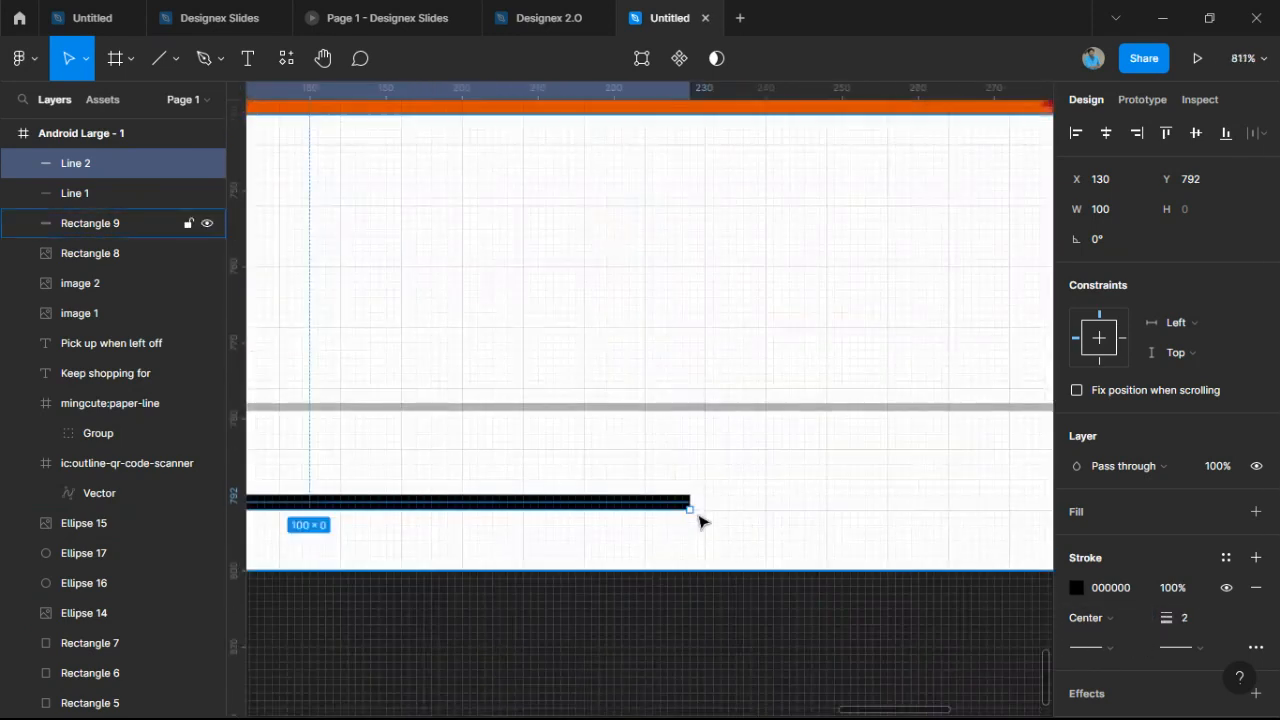
scroll(683, 494, "up", 3)
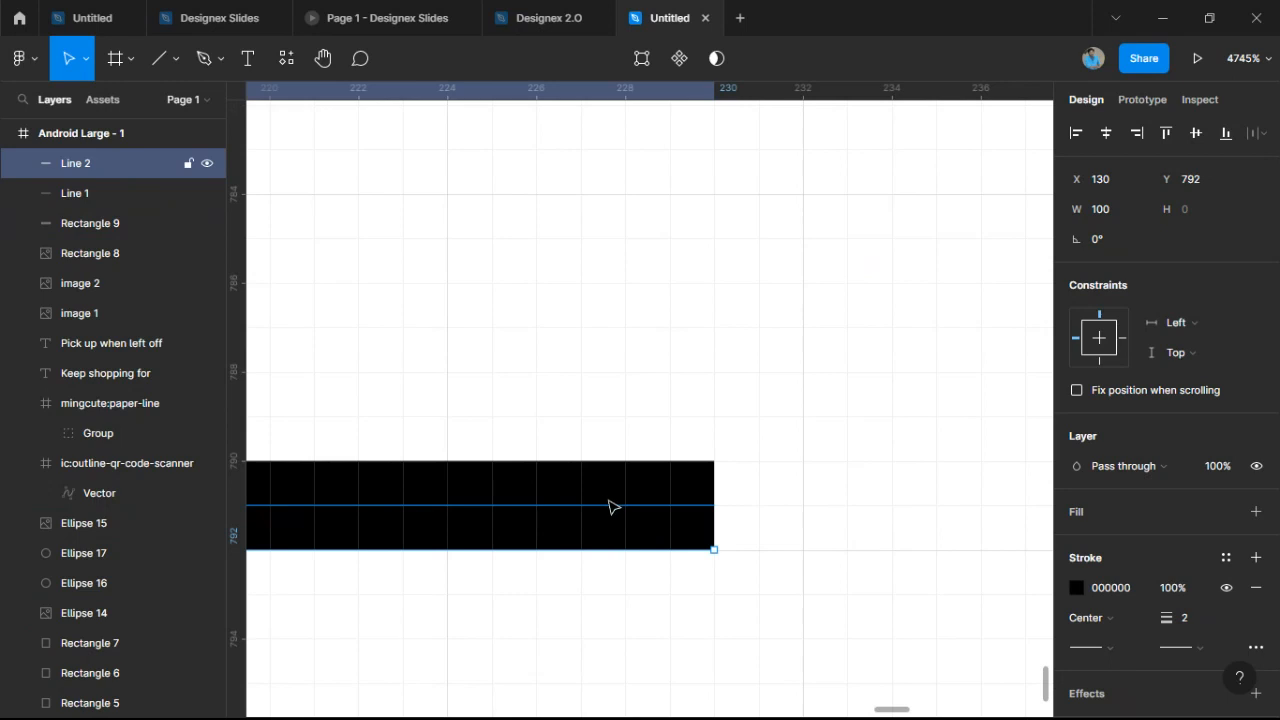
left_click(1103, 646)
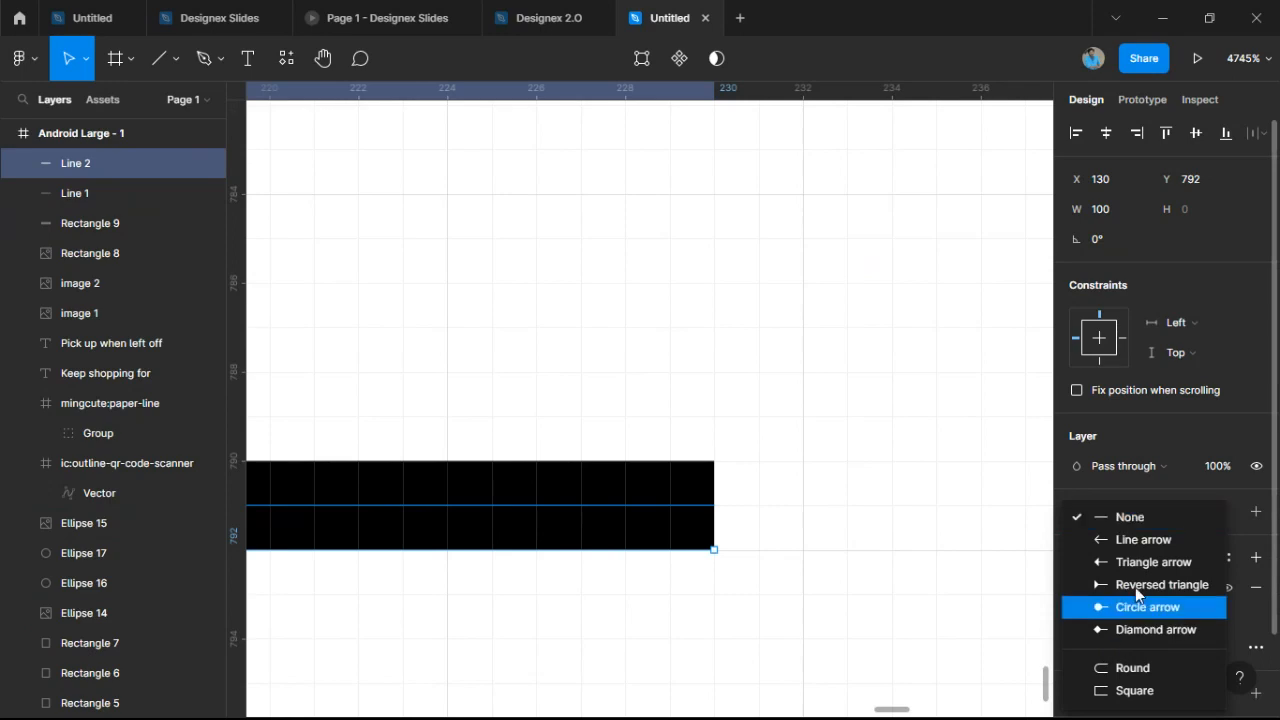
left_click(1115, 666)
left_click(888, 588)
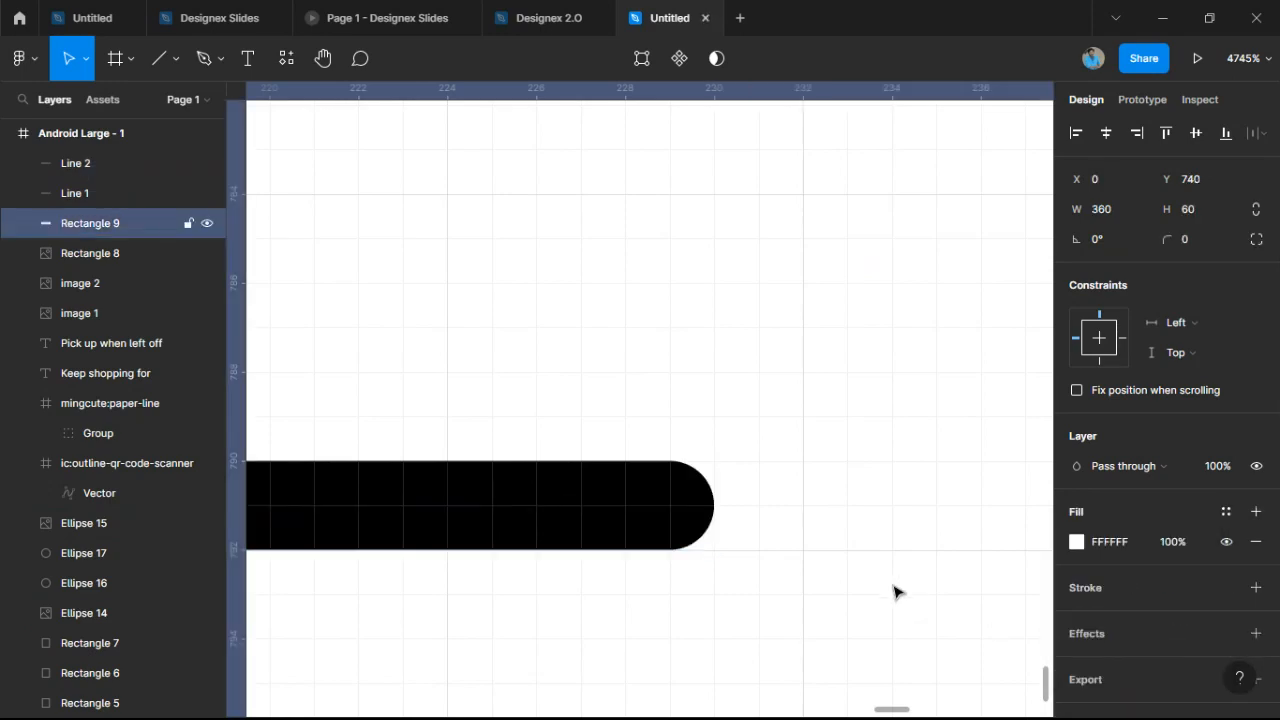
scroll(893, 592, "down", 15)
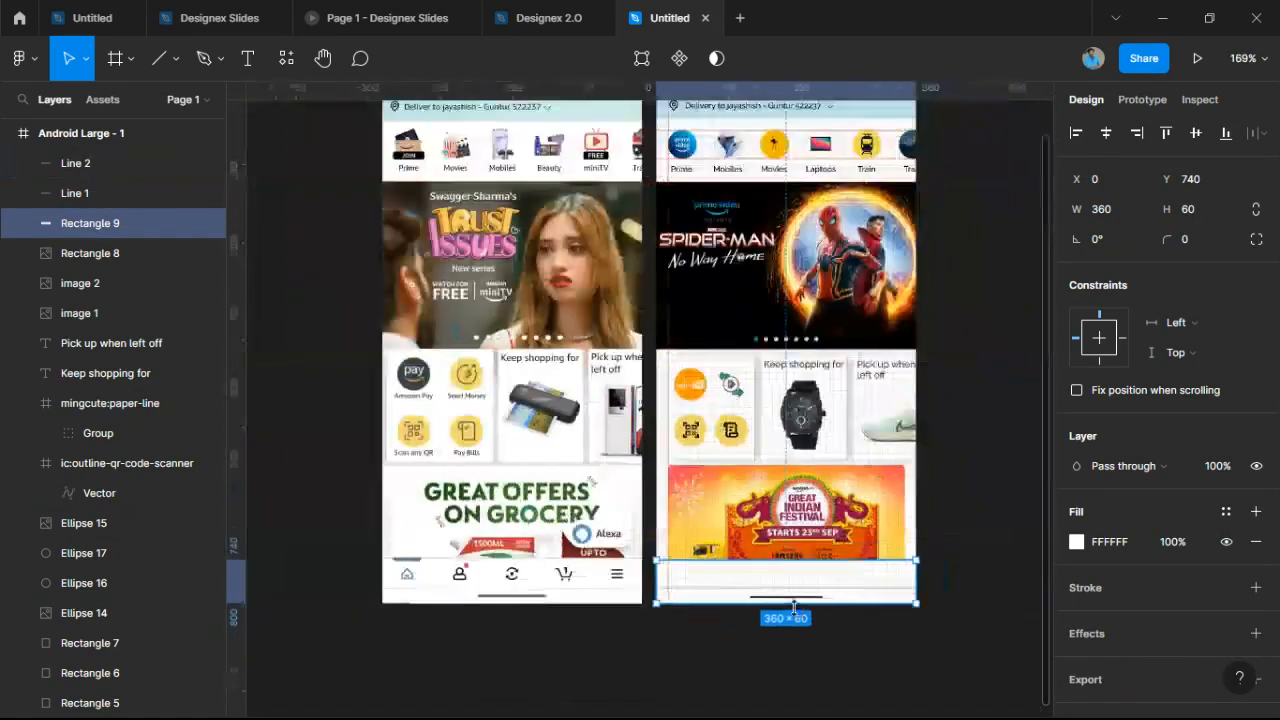
scroll(793, 607, "up", 5)
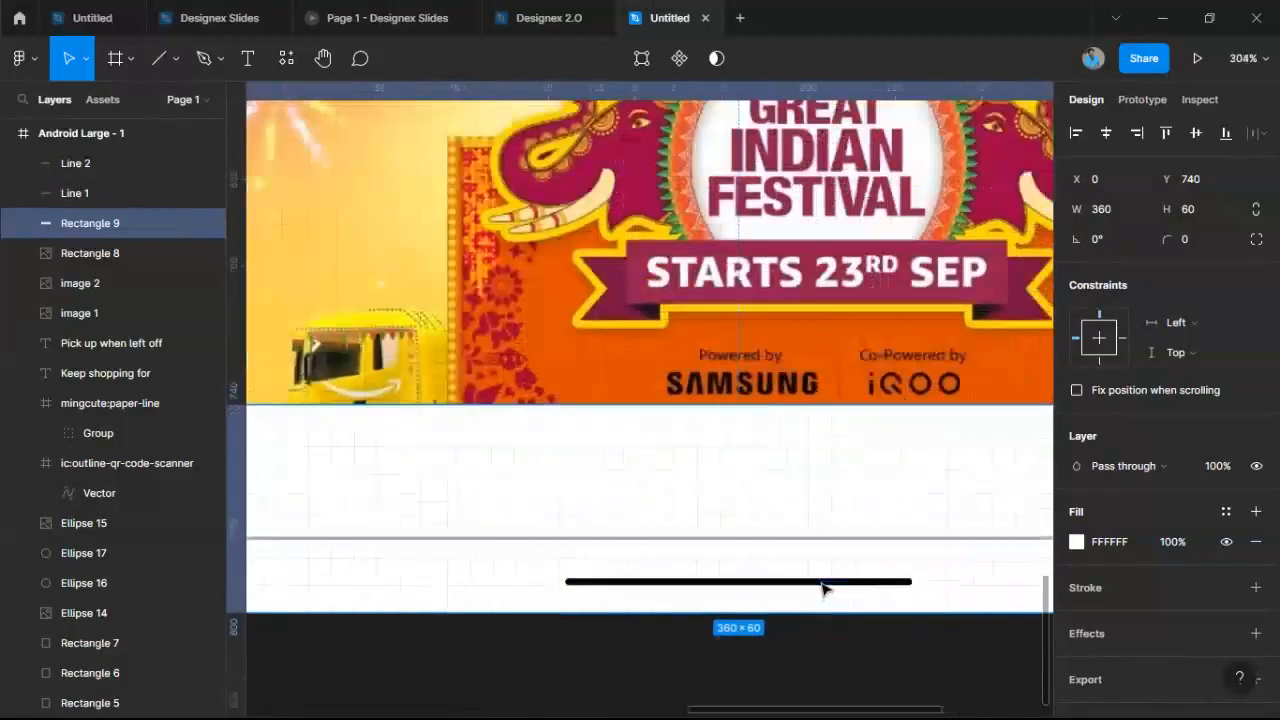
Make the short line 90 wide, centred, with stroke weight 3 and 75% stroke opacity.
left_click(822, 586)
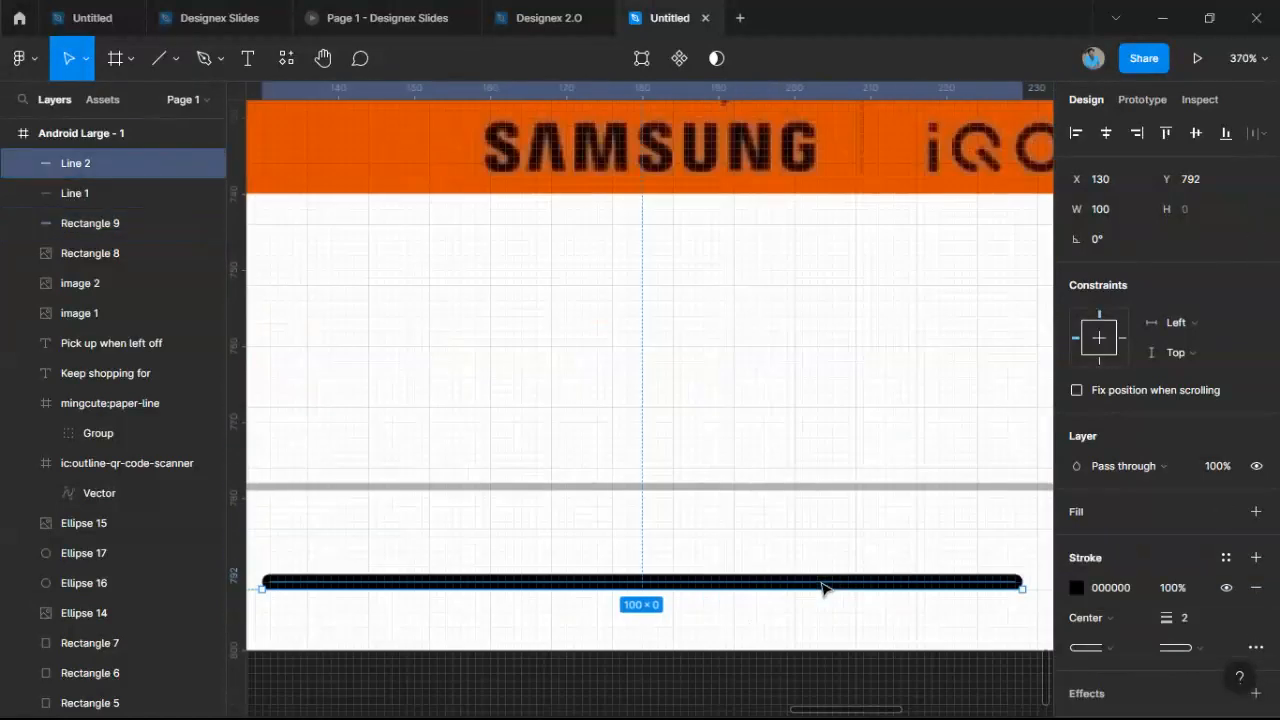
scroll(963, 611, "down", 1)
left_click_drag(986, 592, 960, 593)
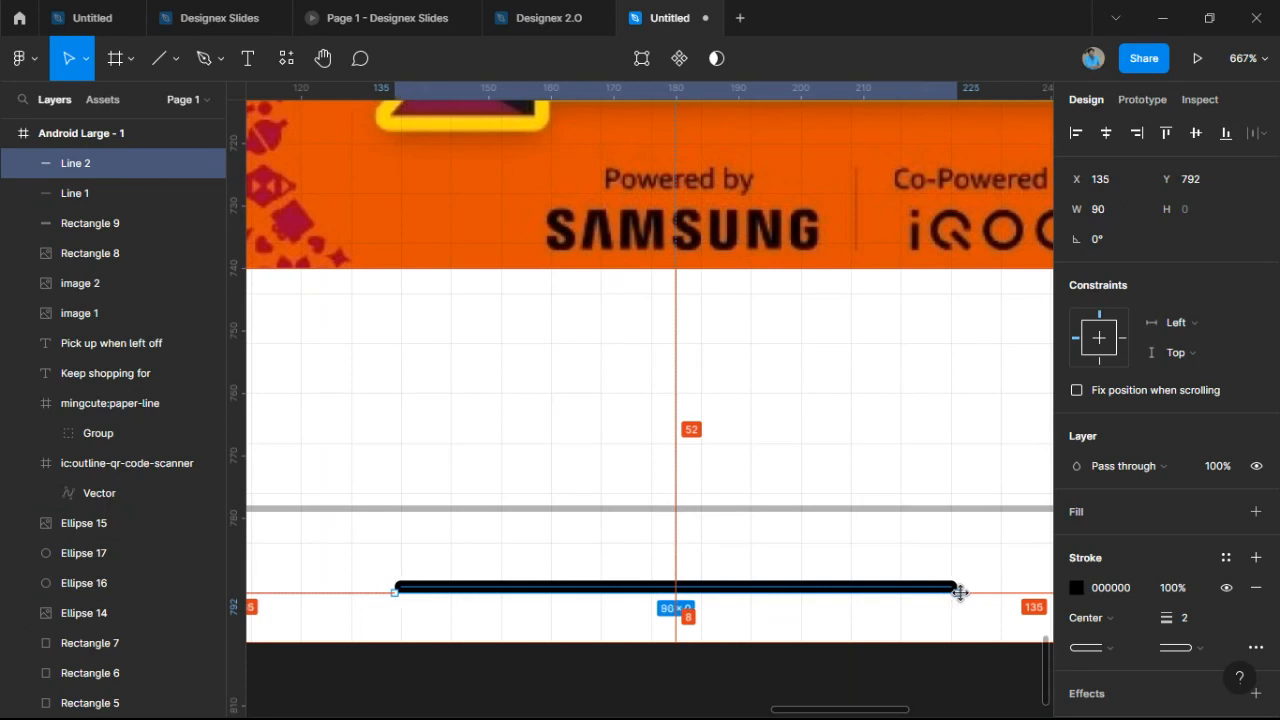
left_click_drag(1167, 618, 1170, 619)
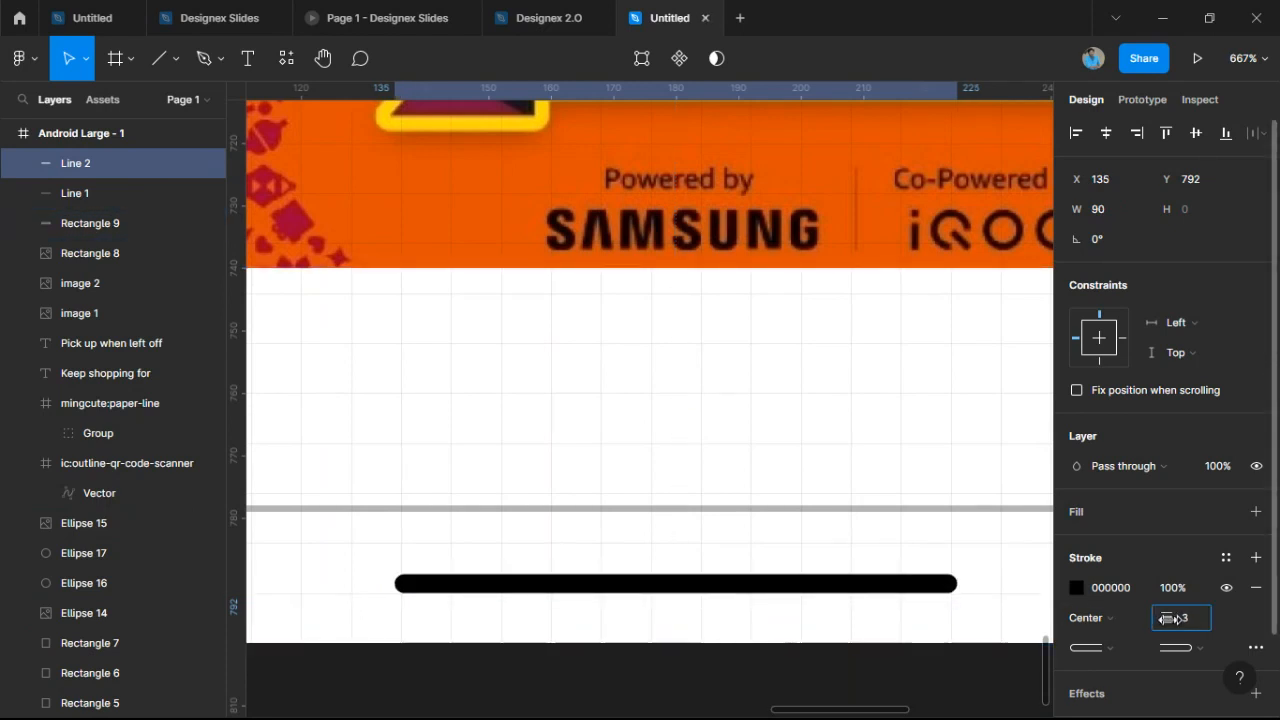
left_click(1081, 586)
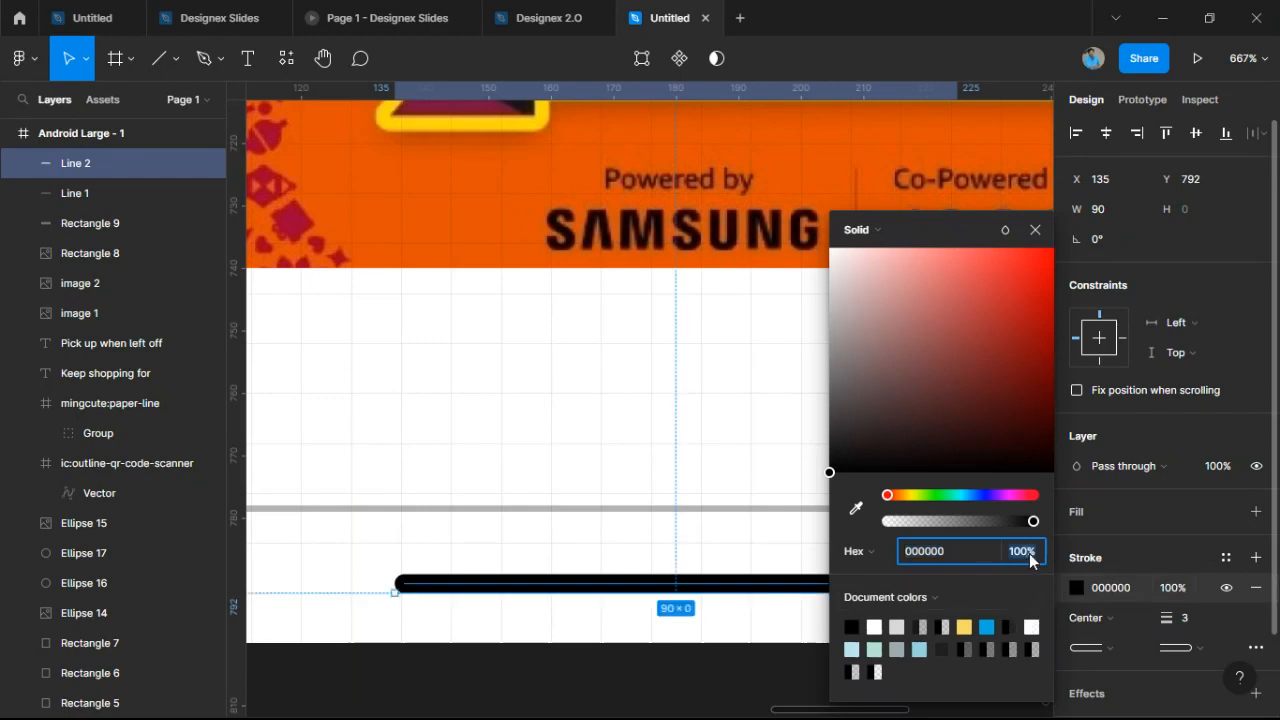
left_click(1030, 561)
type("75")
key("Return")
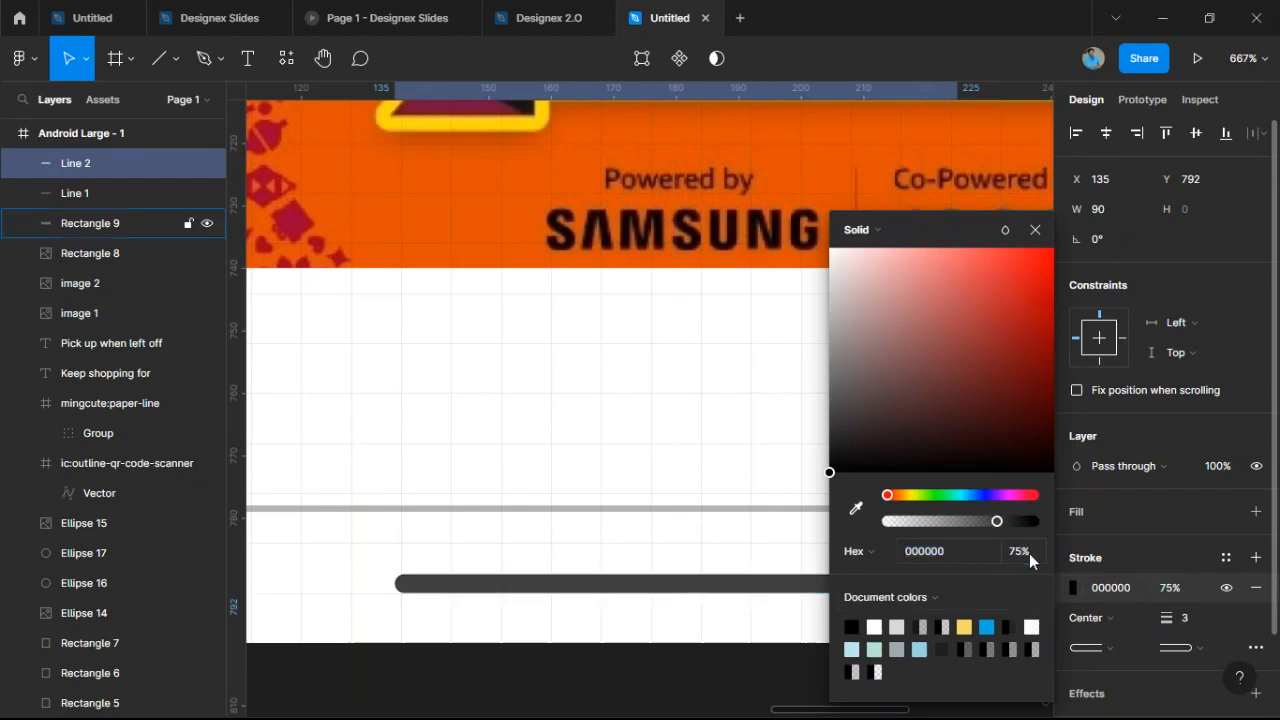
left_click(608, 652)
scroll(646, 551, "down", 5)
scroll(646, 551, "down", 5)
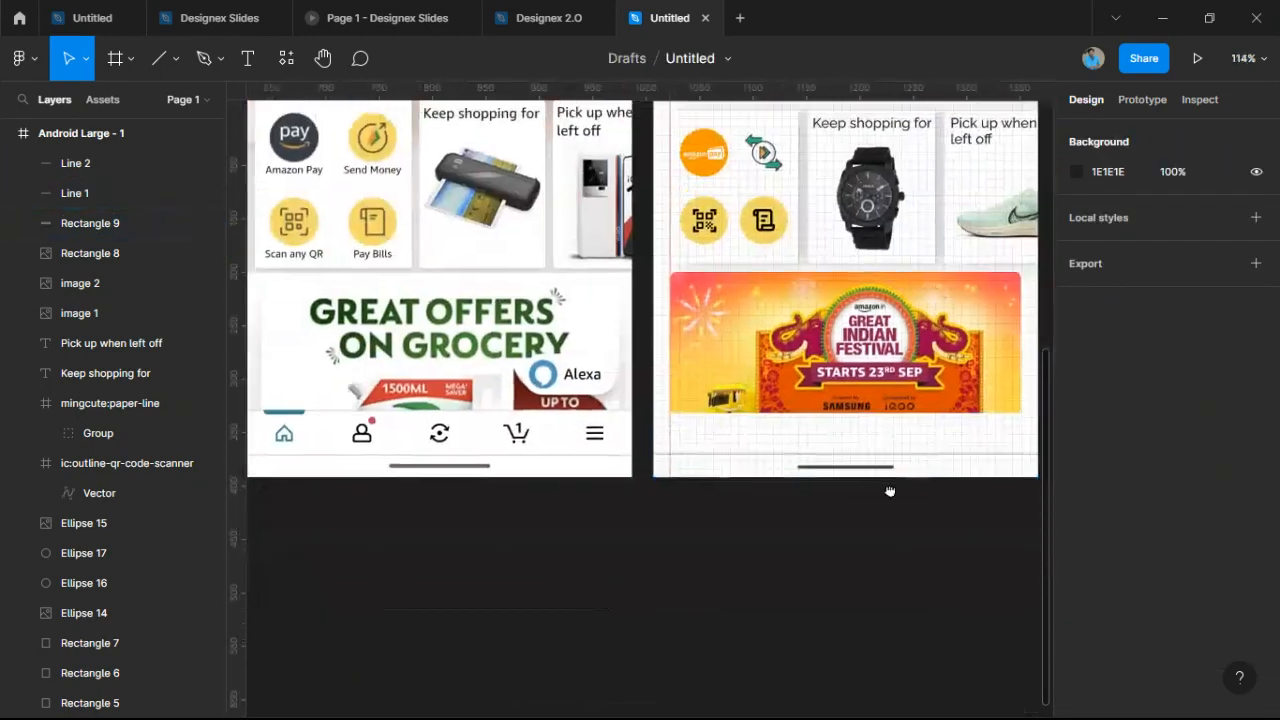
Launch the Iconify plugin from the canvas menu and search for Home icons.
scroll(766, 497, "up", 1)
scroll(308, 497, "up", 4)
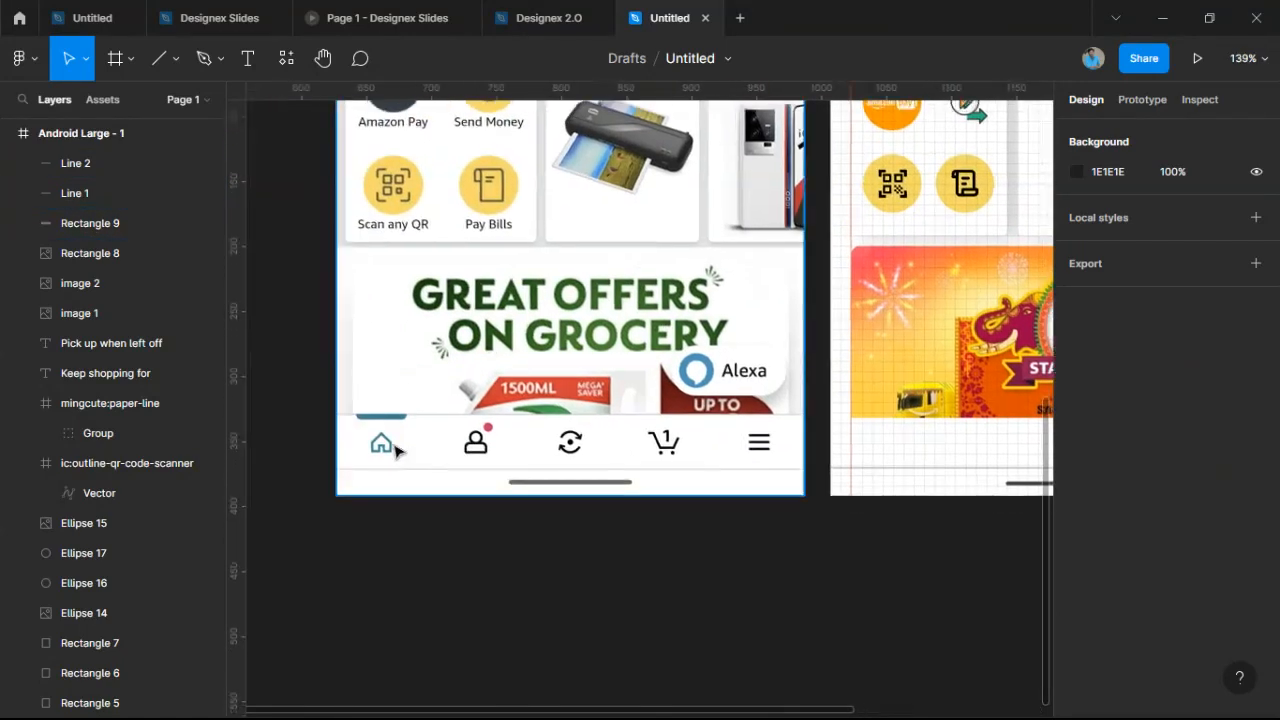
scroll(866, 471, "down", 1)
scroll(866, 471, "right", 1)
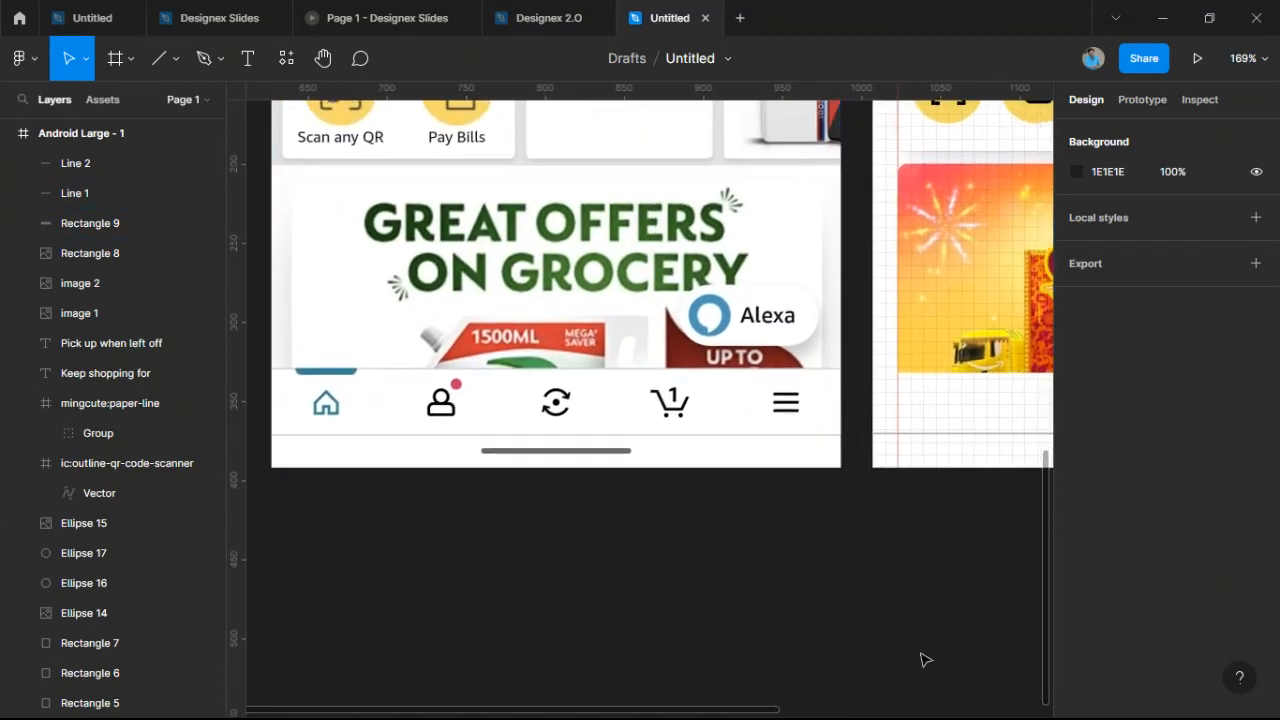
right_click(781, 620)
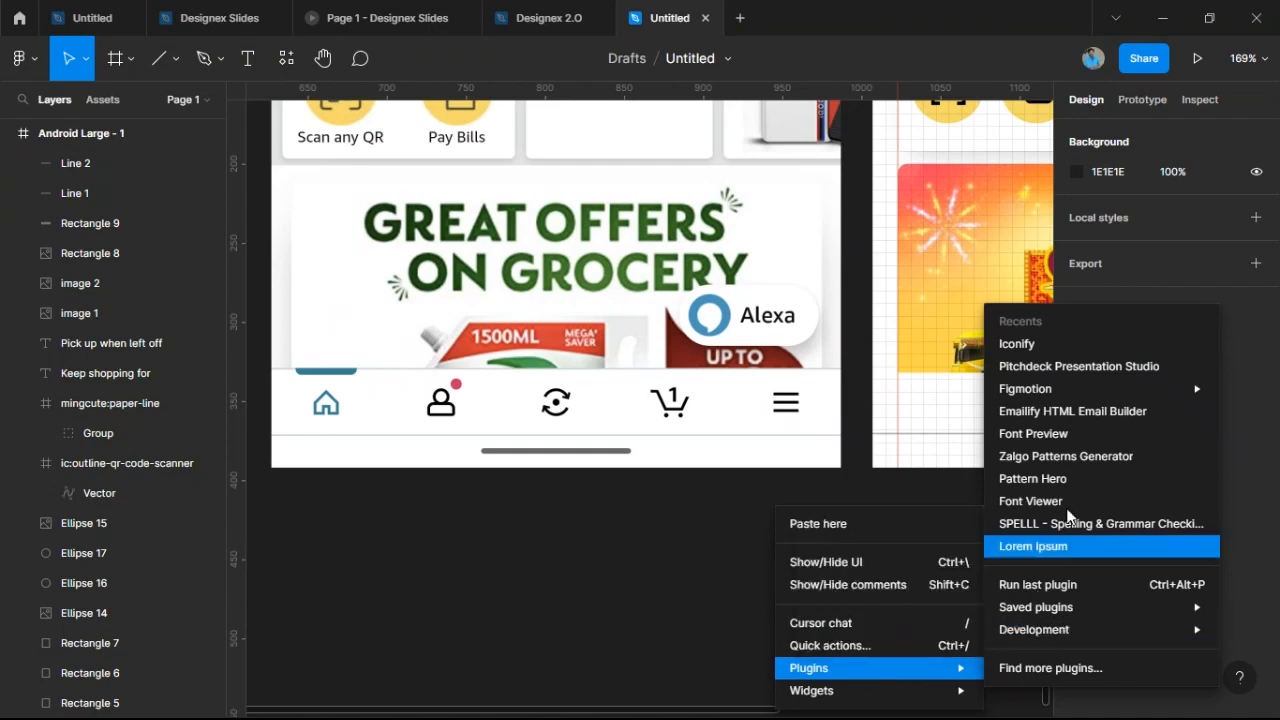
left_click(1017, 343)
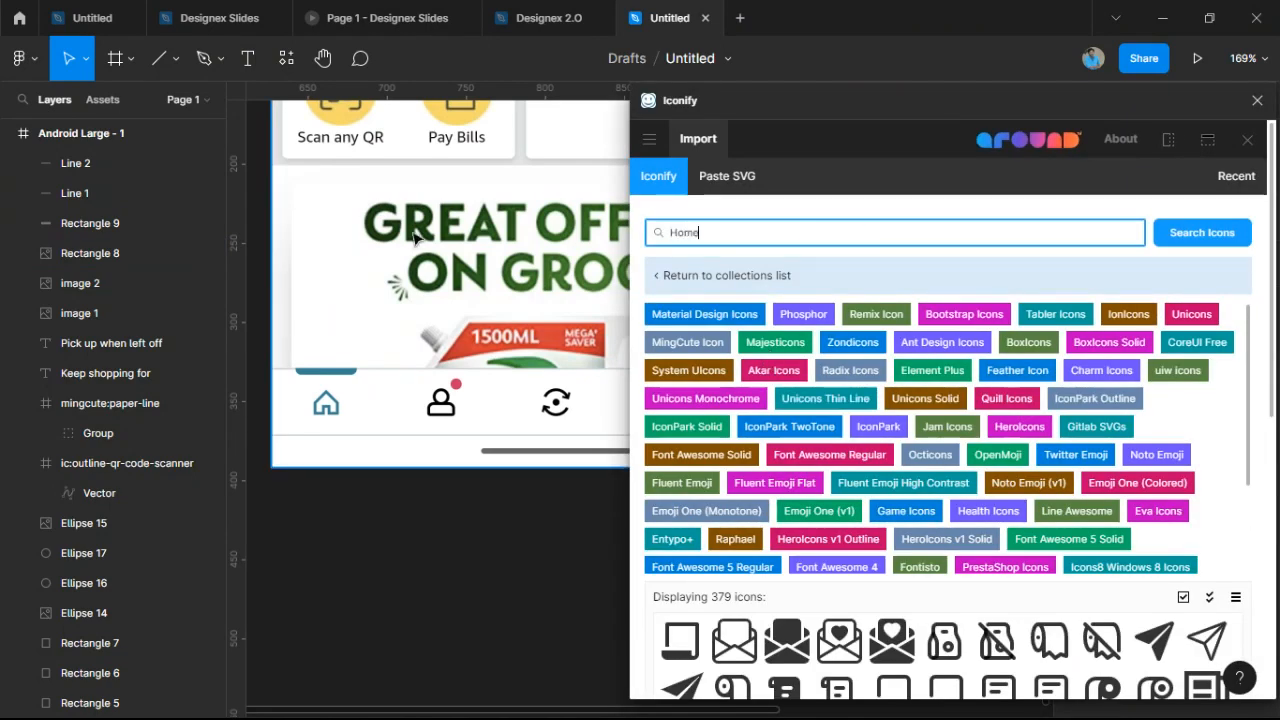
key("Return")
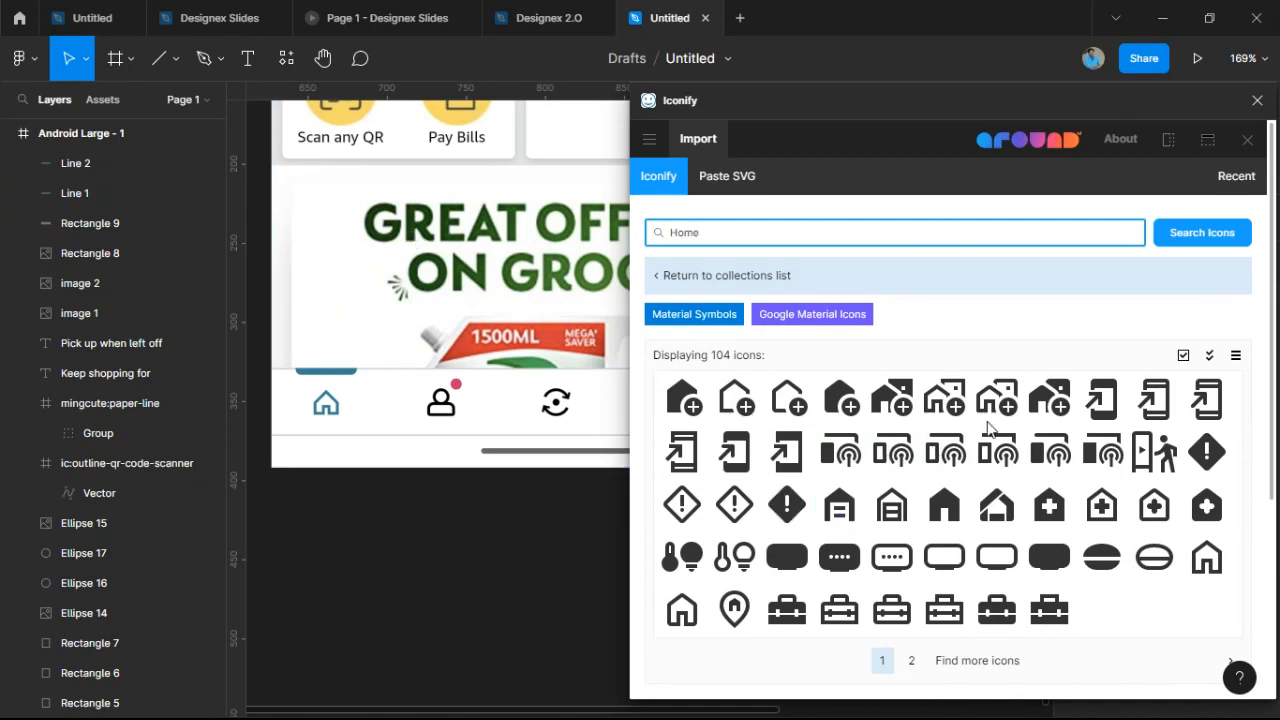
Page to results page 4 and drag the ri:home-5-line icon onto the canvas below the mockups.
left_click(910, 661)
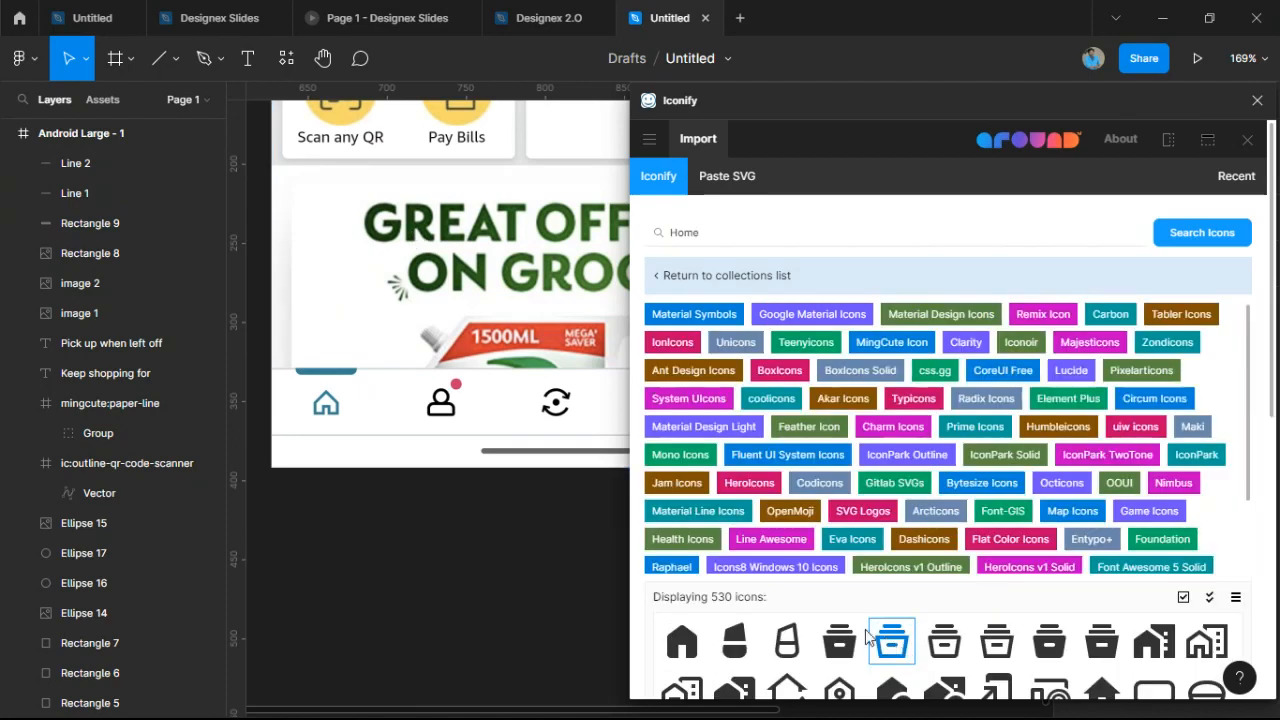
scroll(866, 637, "down", 3)
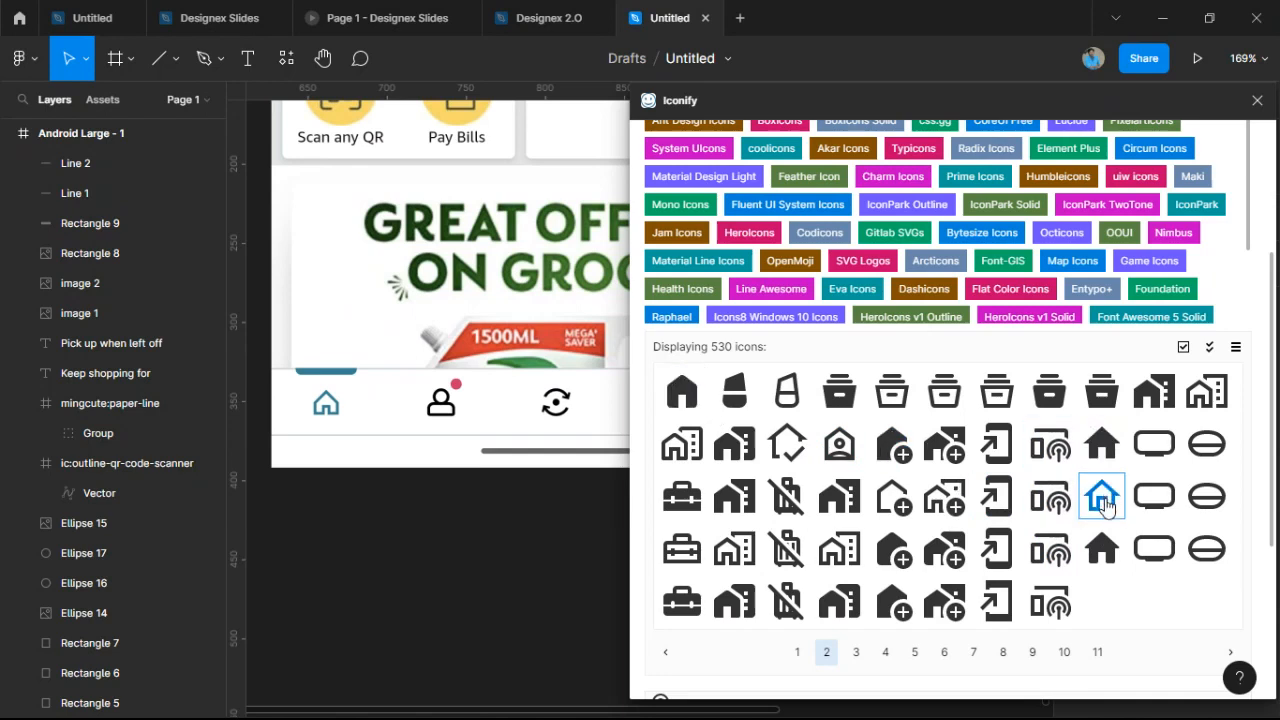
left_click(856, 652)
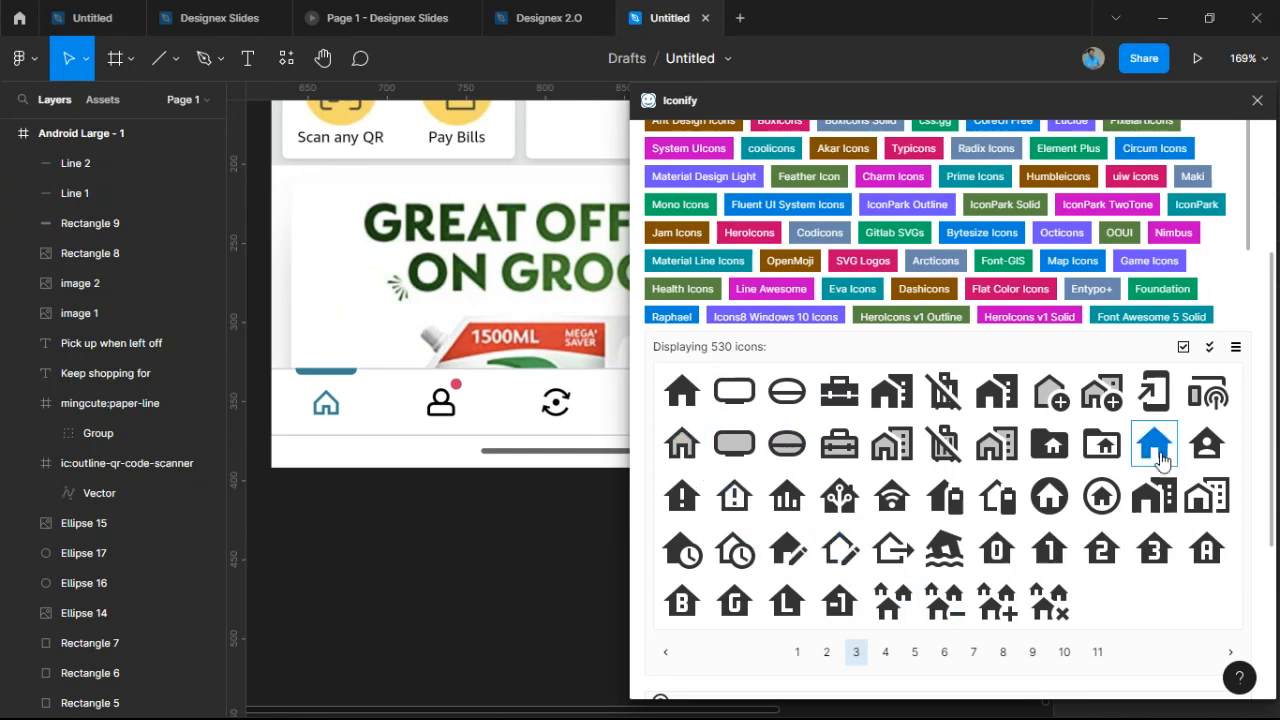
left_click(885, 652)
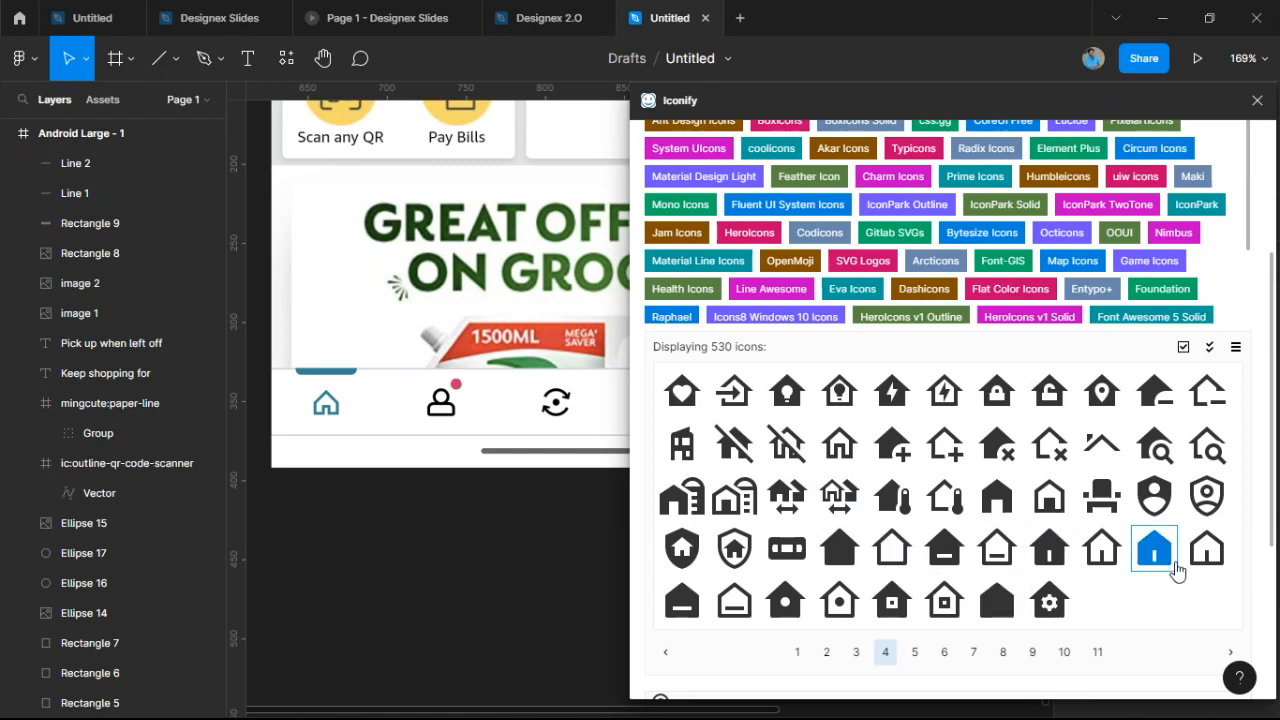
left_click_drag(1206, 557, 800, 540)
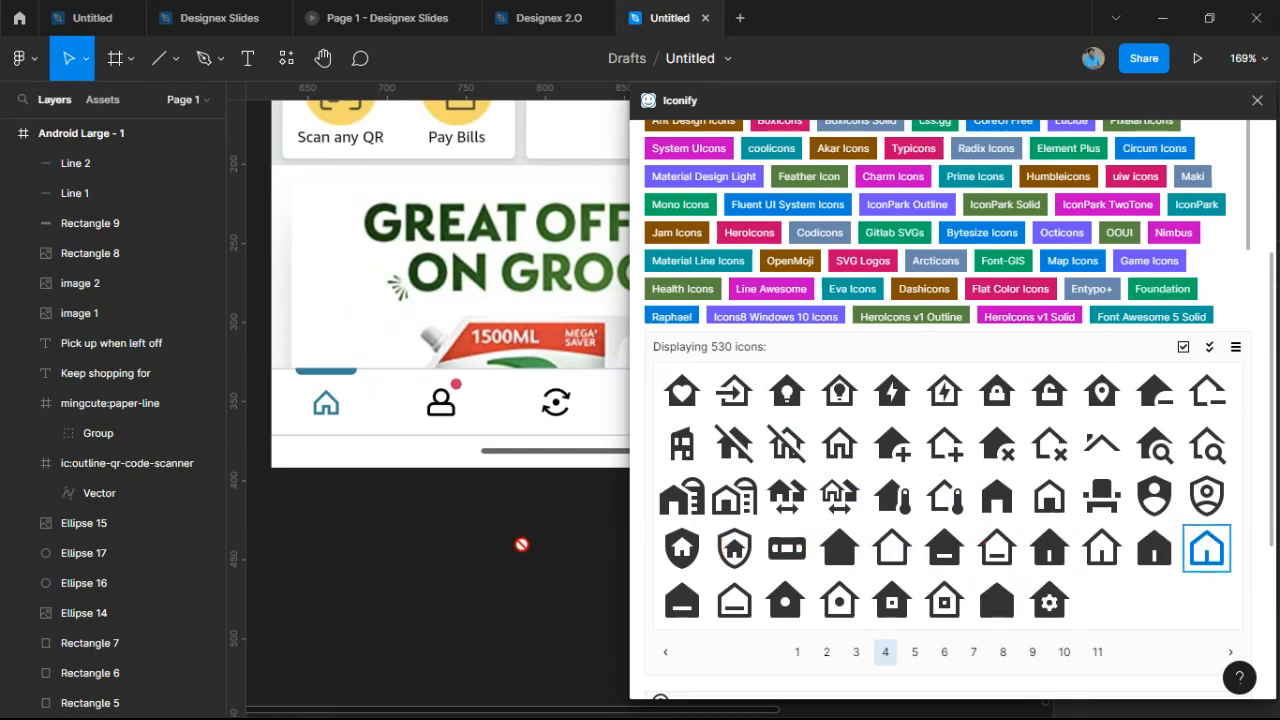
left_click_drag(521, 544, 522, 545)
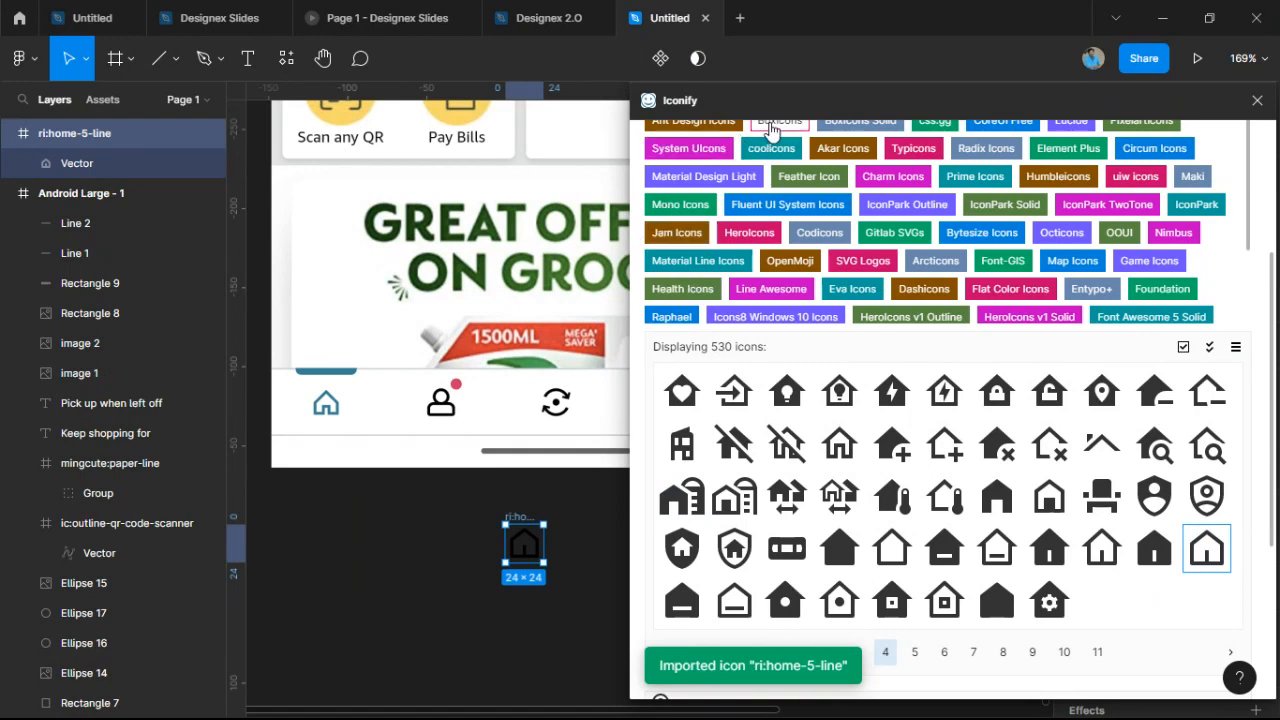
scroll(798, 172, "up", 3)
Search Iconify for account icons with 'ac', then for 'user'.
left_click_drag(772, 230, 547, 239)
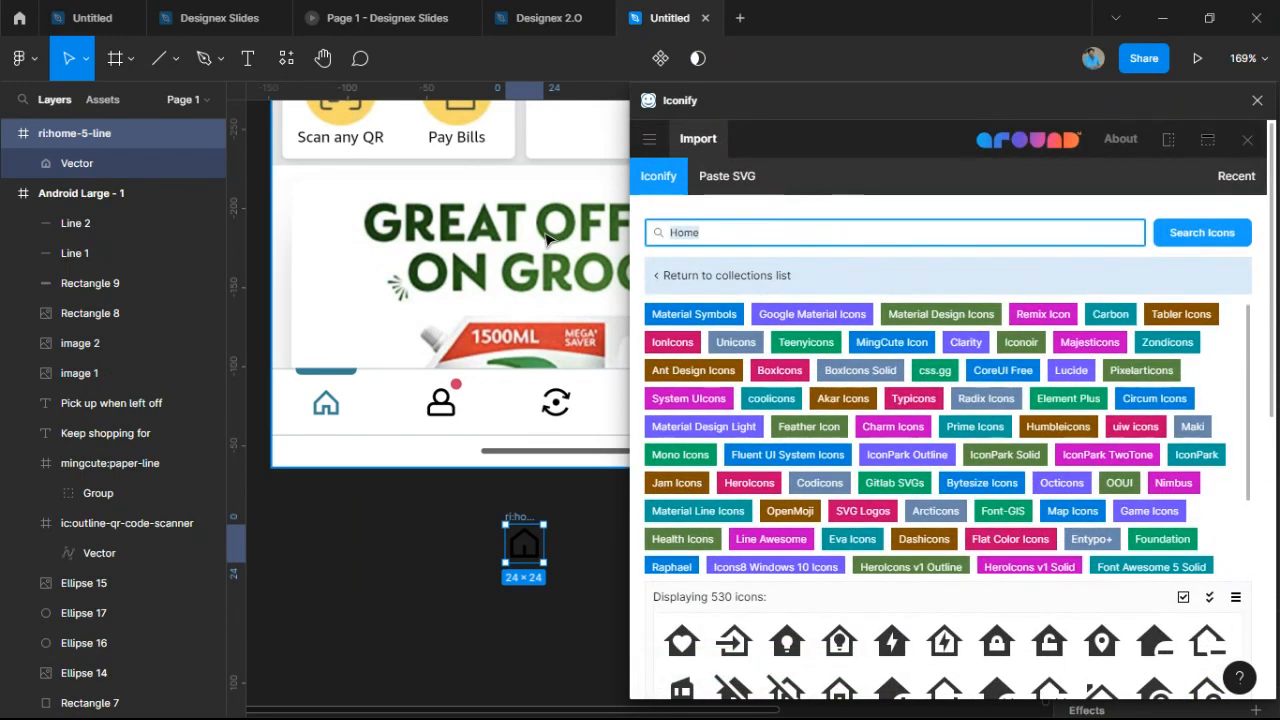
type("account")
key("Return")
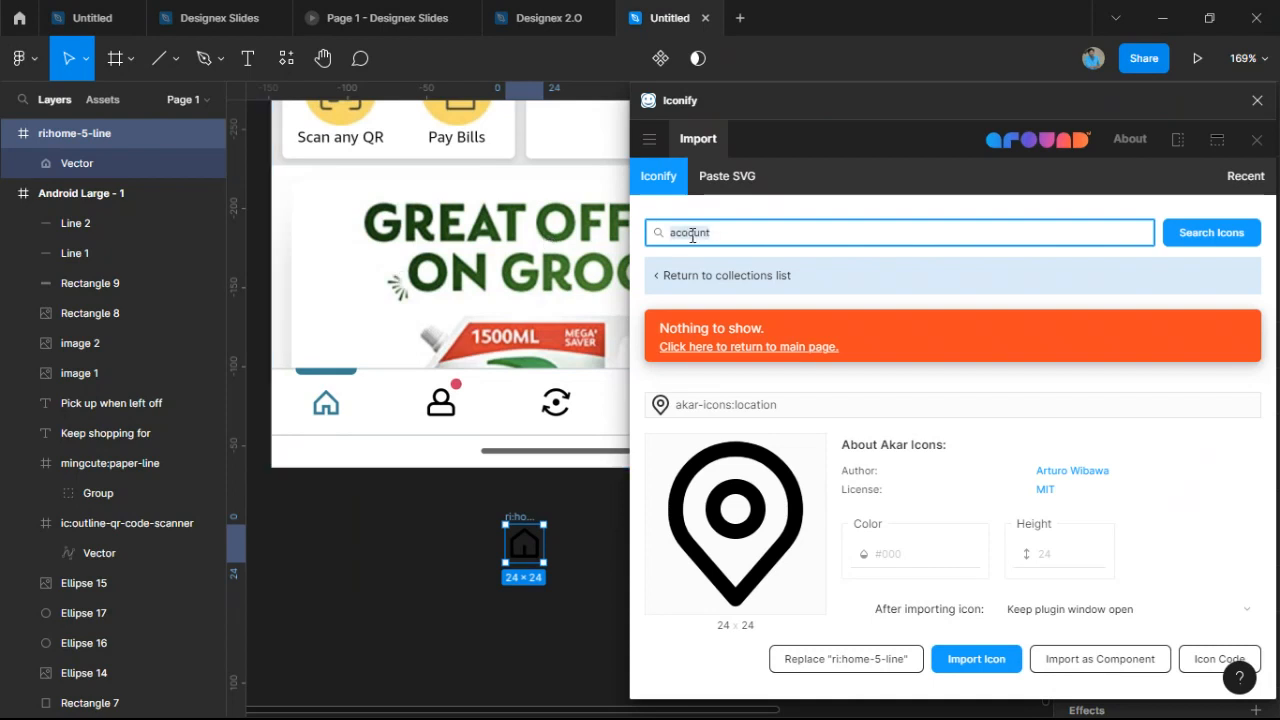
type("user")
key("Return")
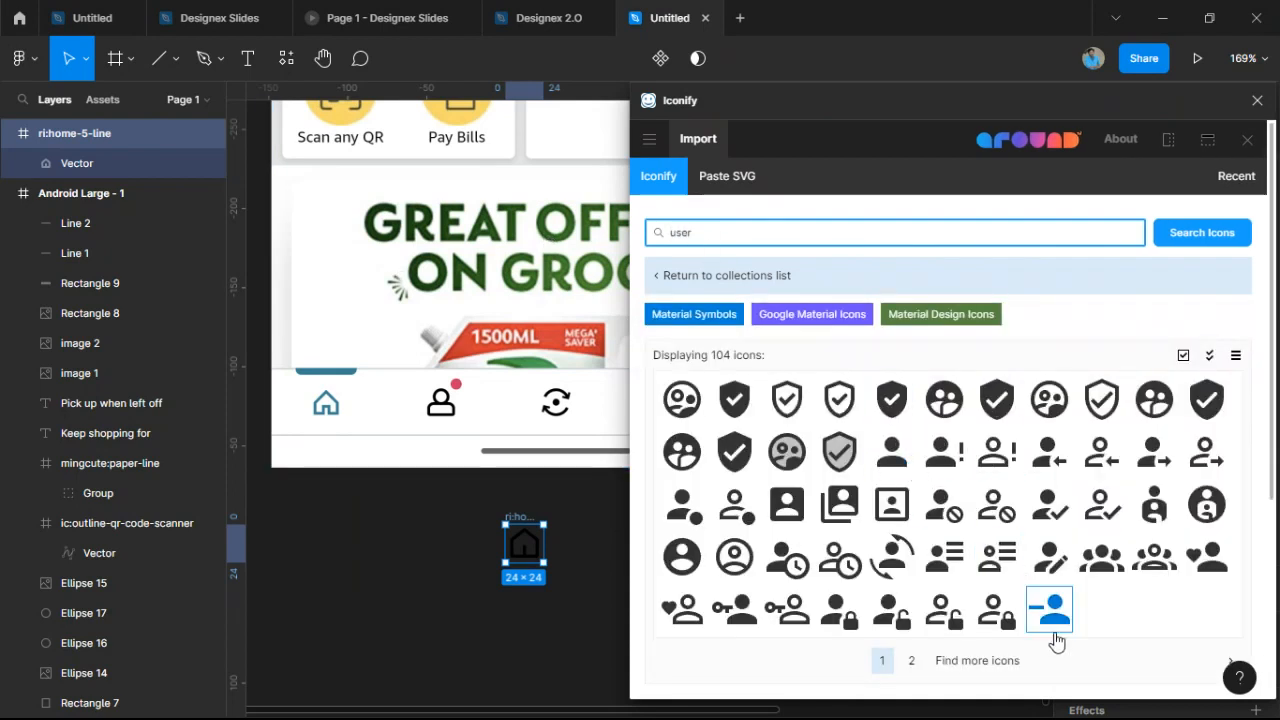
Page through the user results and drag the outline uiw:user icon onto the canvas.
scroll(1052, 630, "down", 1)
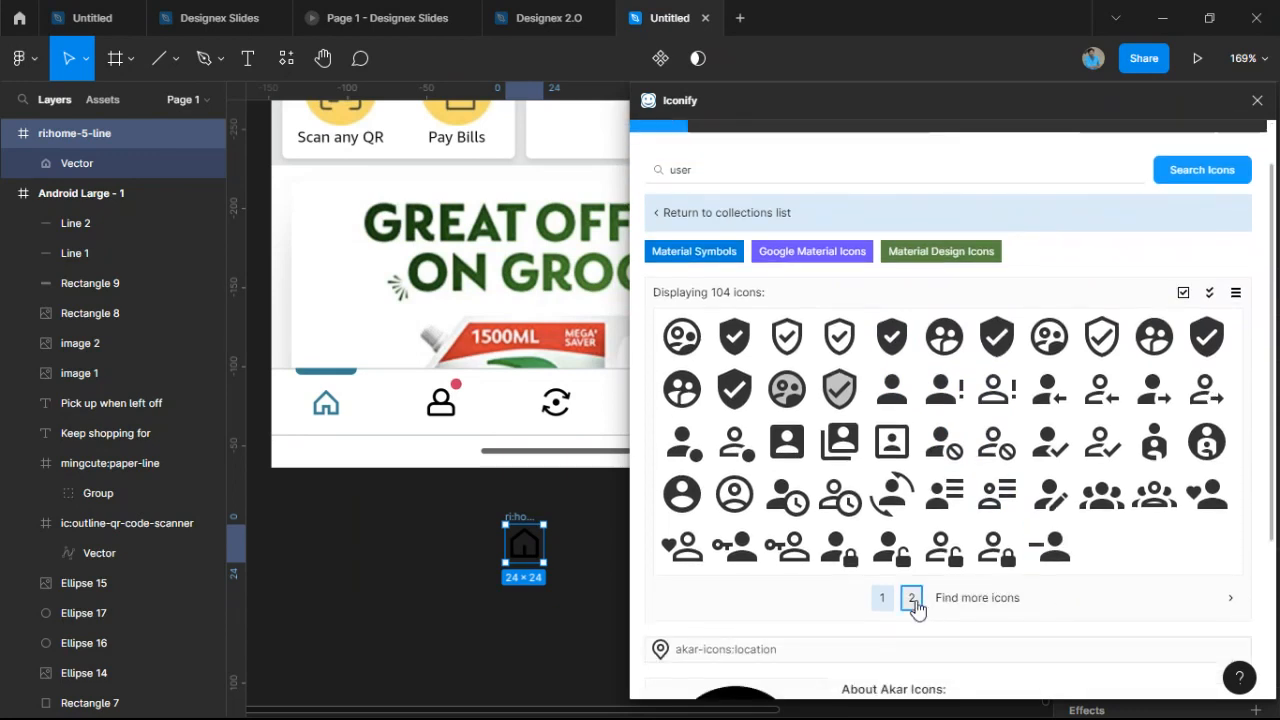
left_click(912, 598)
scroll(917, 608, "down", 5)
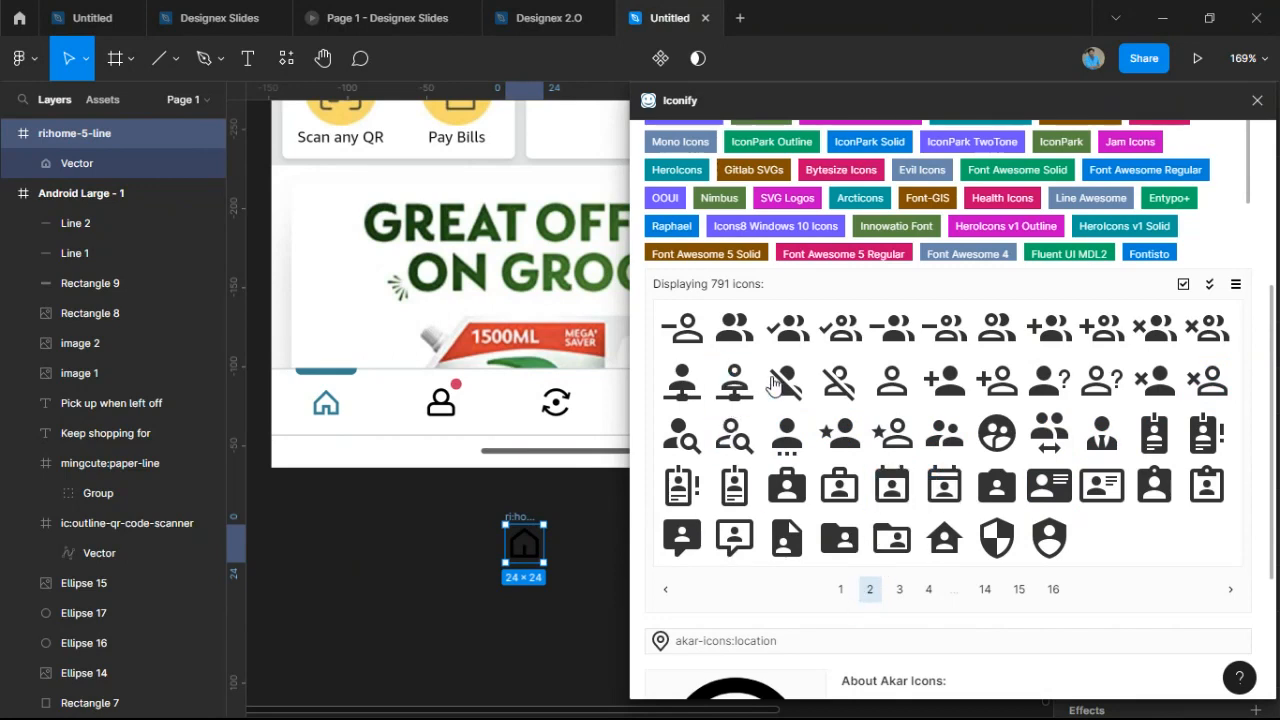
left_click(899, 589)
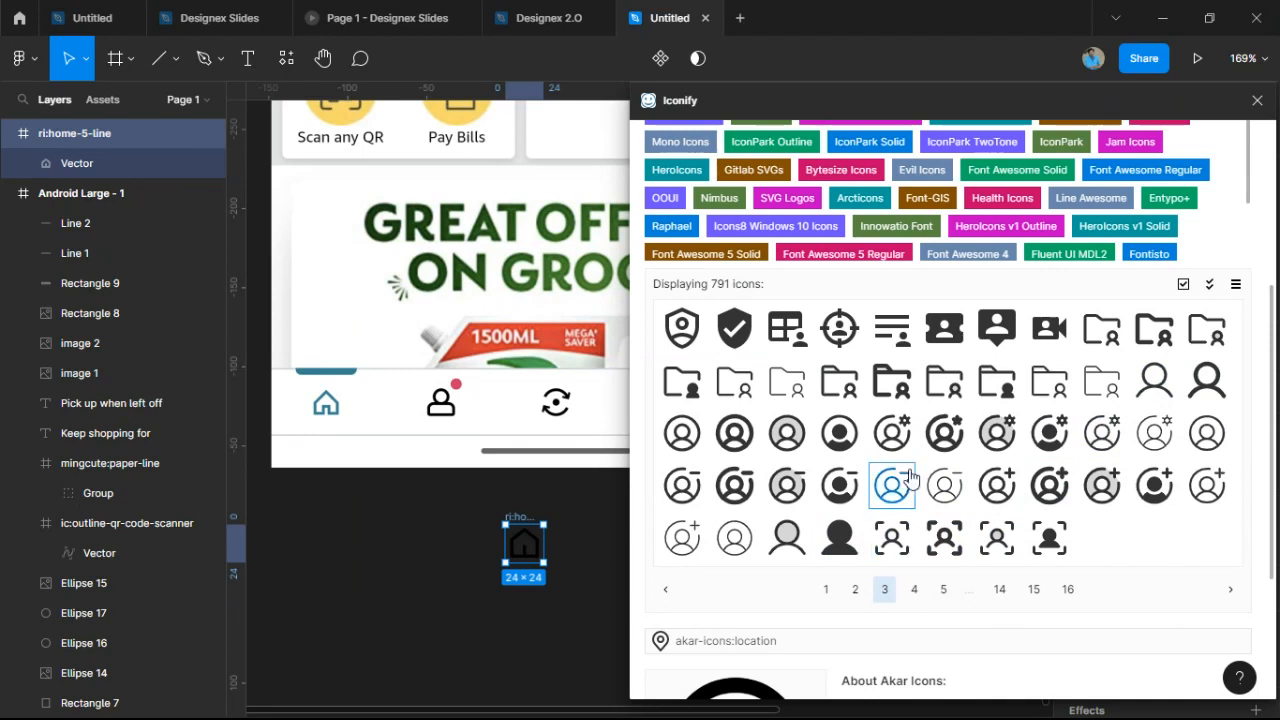
left_click(912, 600)
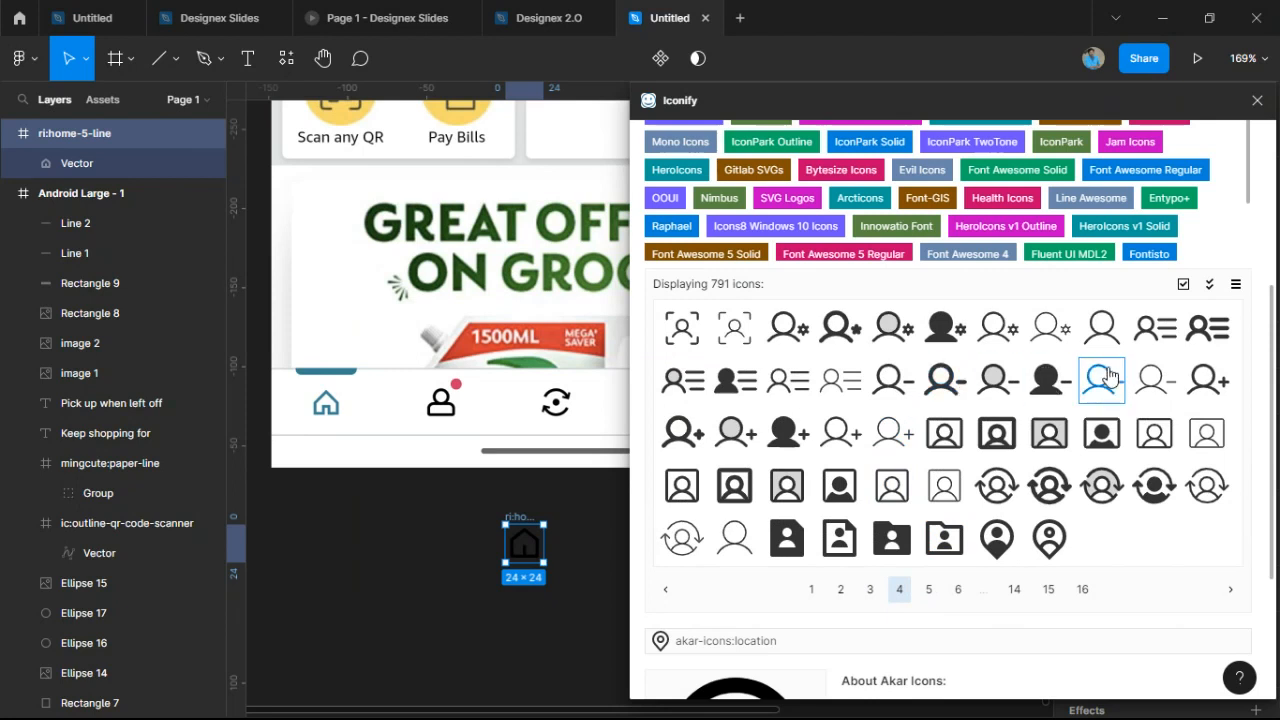
left_click(929, 591)
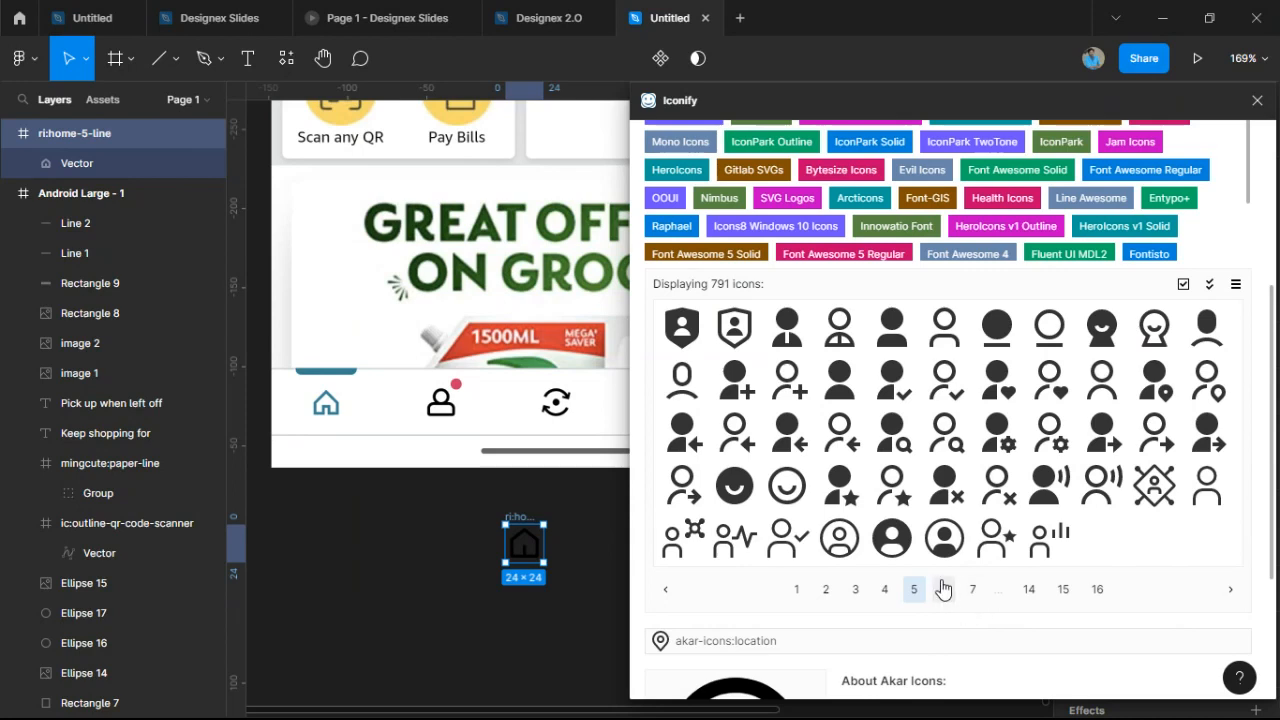
left_click(945, 590)
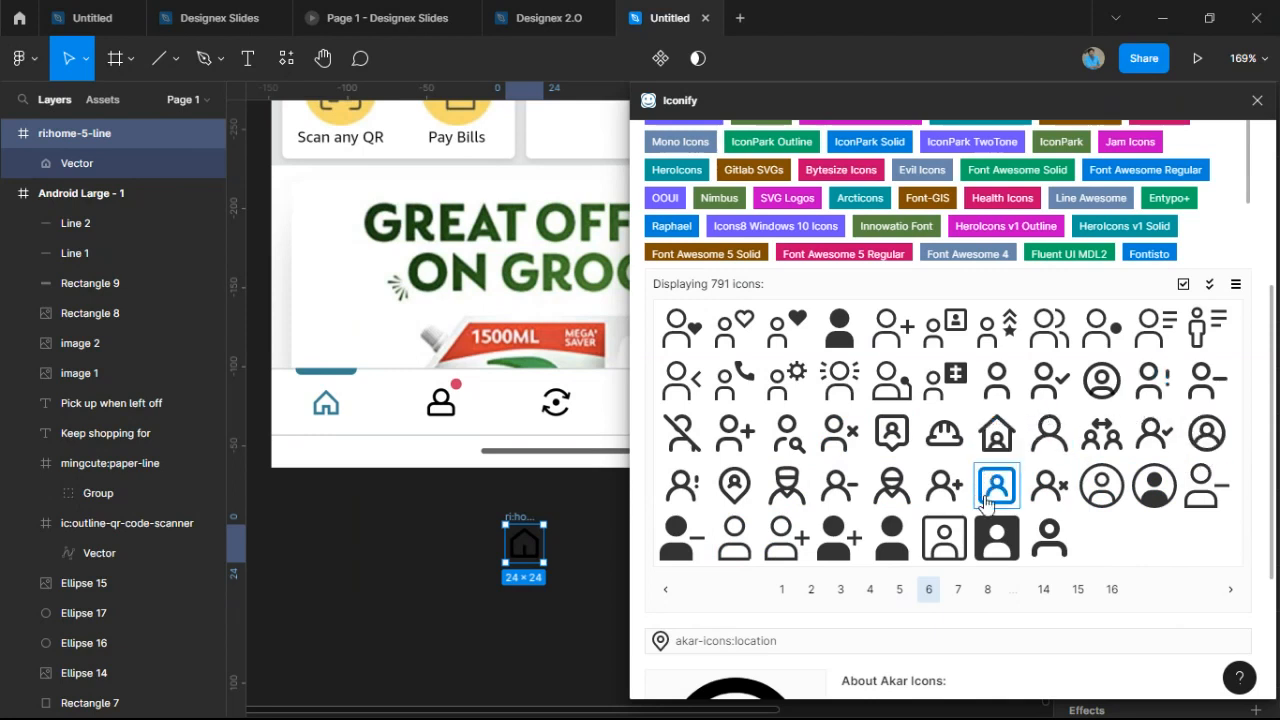
left_click(959, 591)
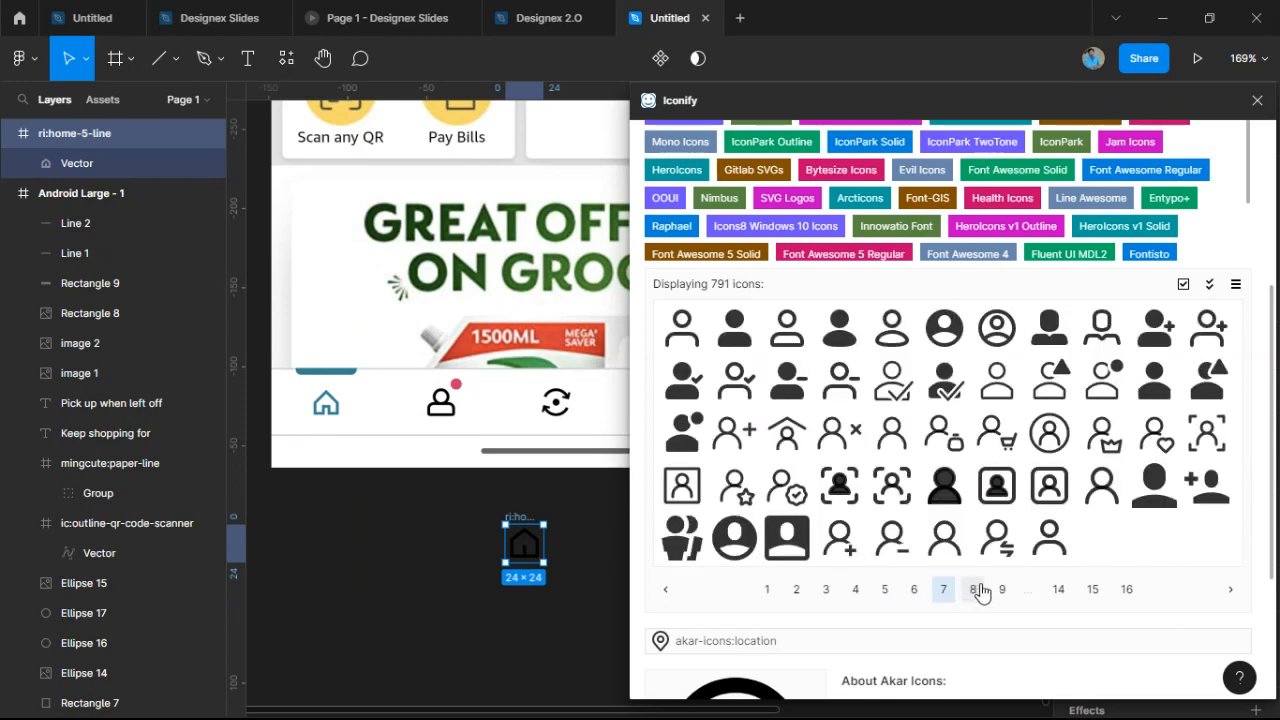
left_click(973, 592)
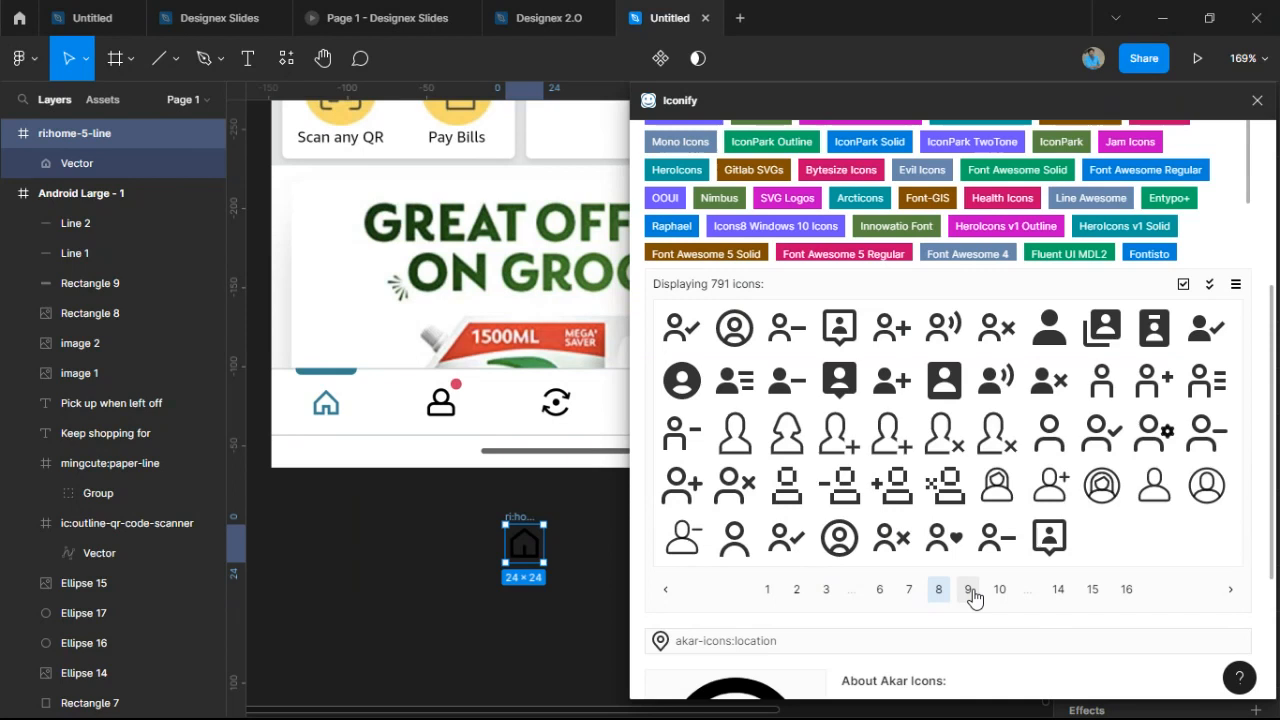
left_click(969, 590)
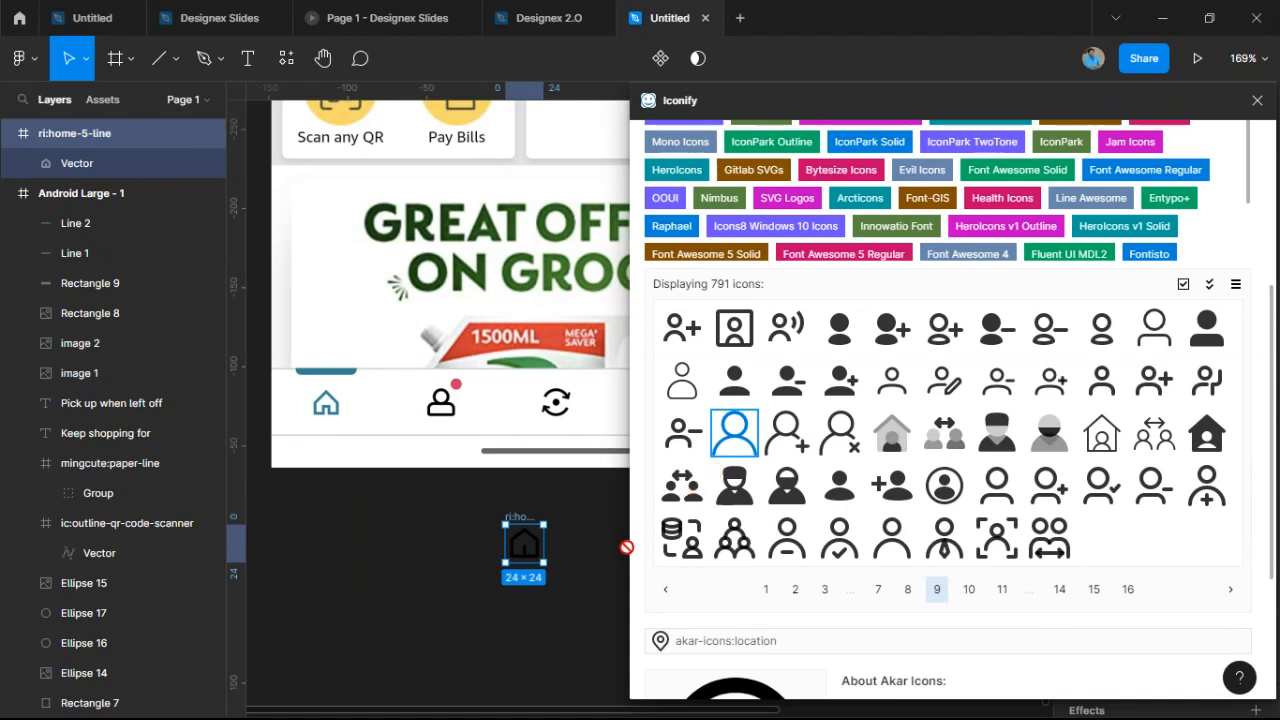
left_click_drag(632, 558, 421, 584)
Replace the icon search term with 'refresh'.
scroll(787, 190, "up", 5)
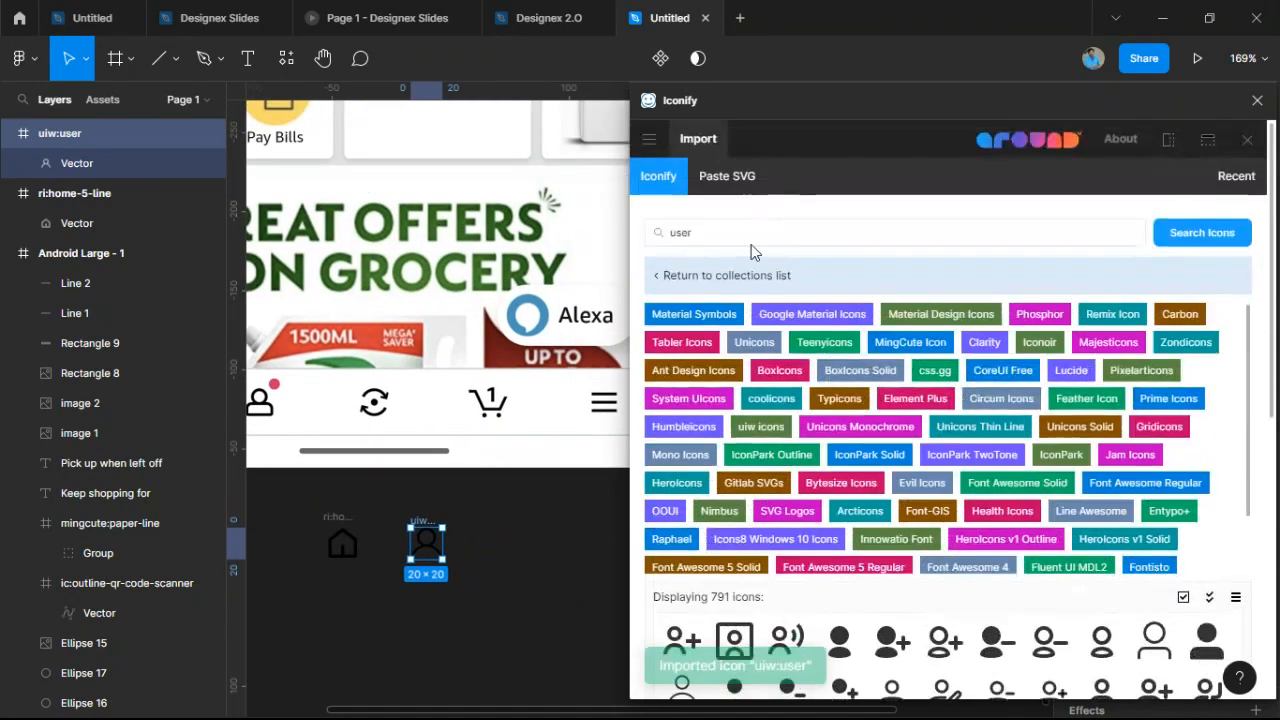
left_click(751, 240)
type("refre")
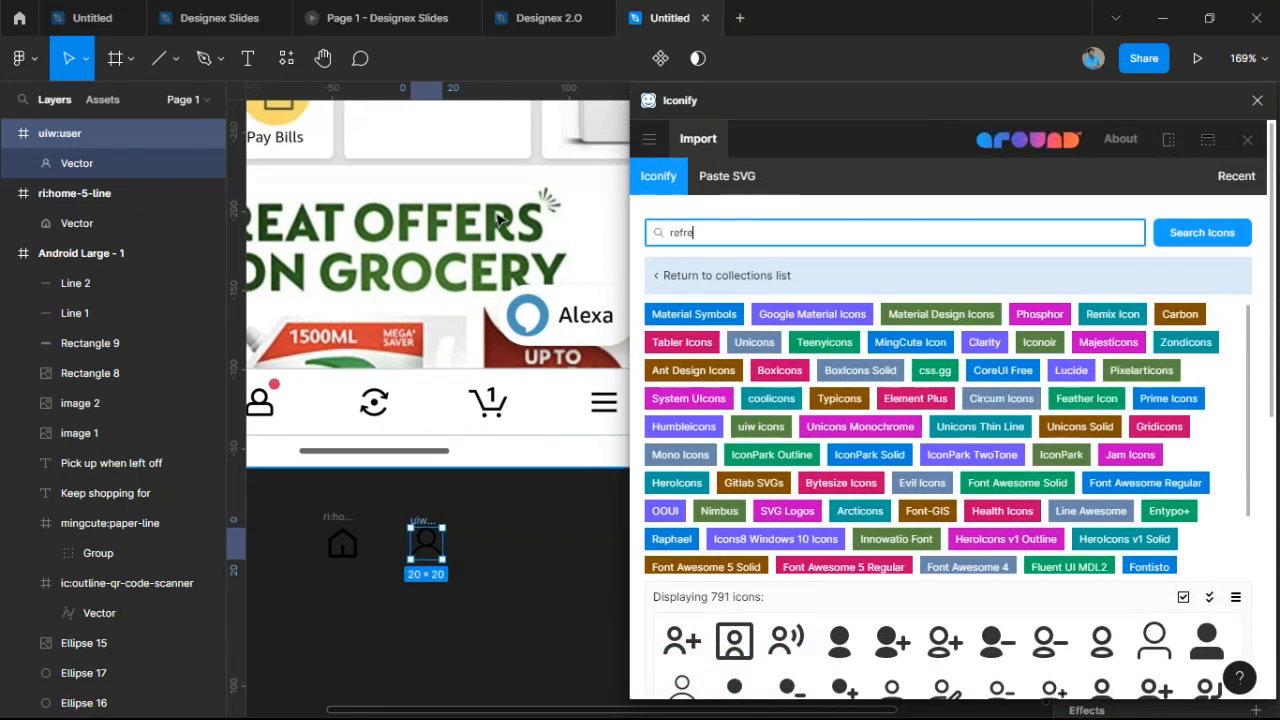
type("sh")
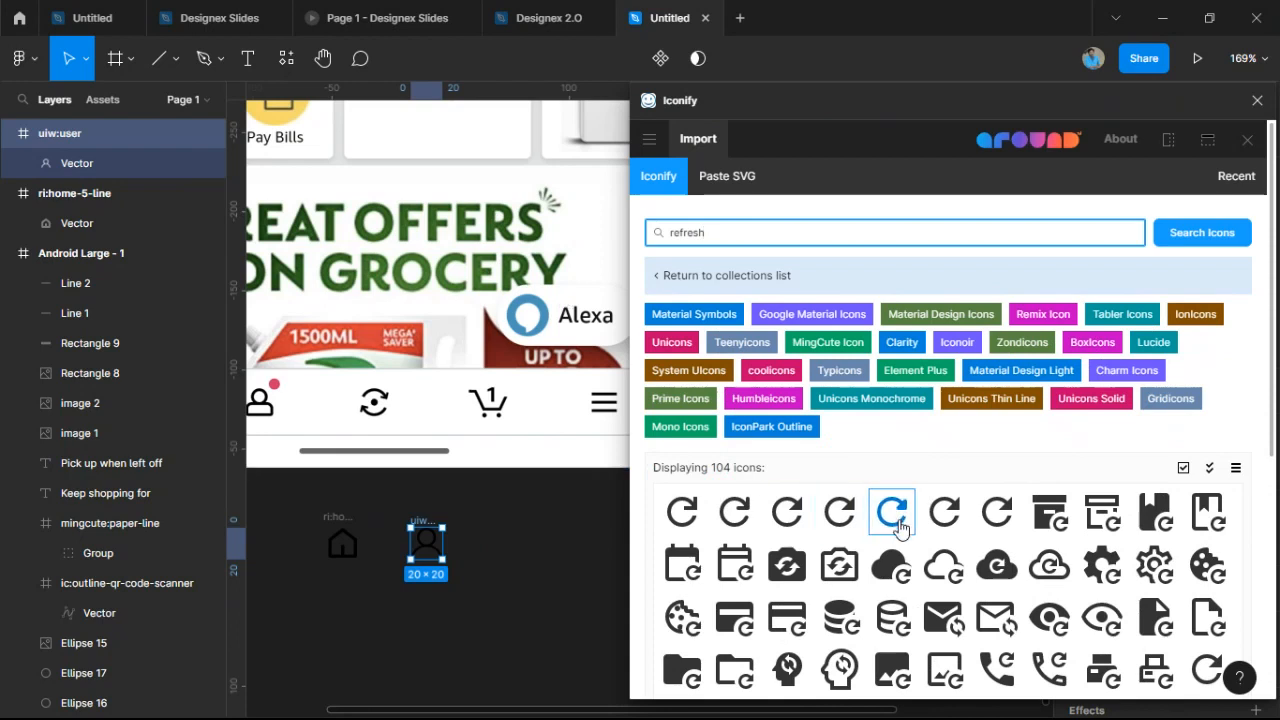
Browse the second page of refresh icons, then search Iconify for cart icons with 'ca'.
scroll(889, 514, "down", 3)
left_click(911, 588)
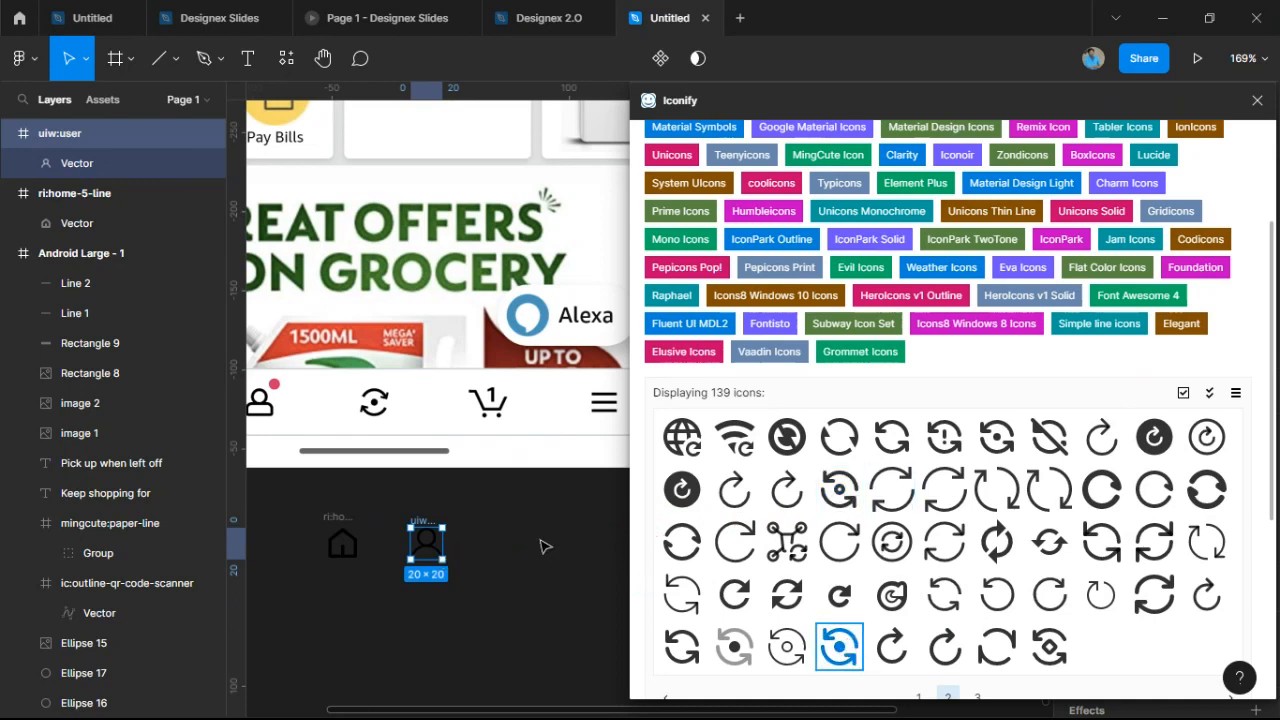
scroll(779, 231, "up", 3)
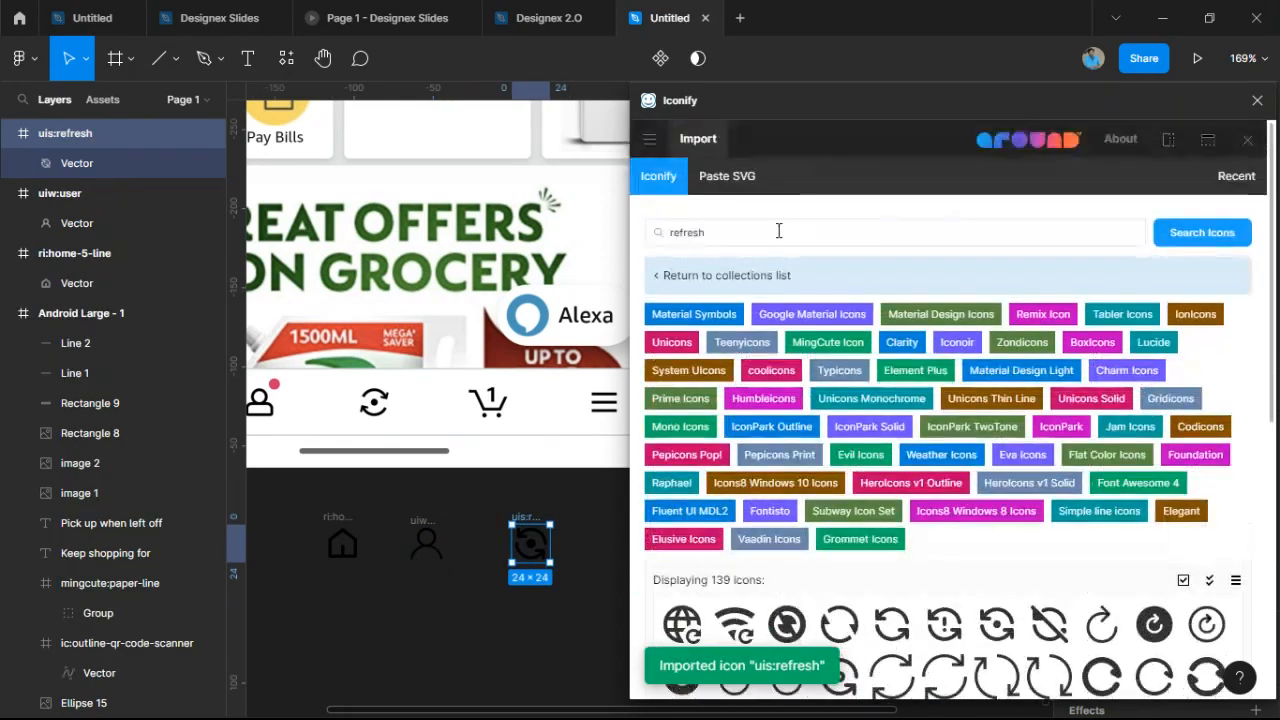
triple_click(779, 231)
type("cart")
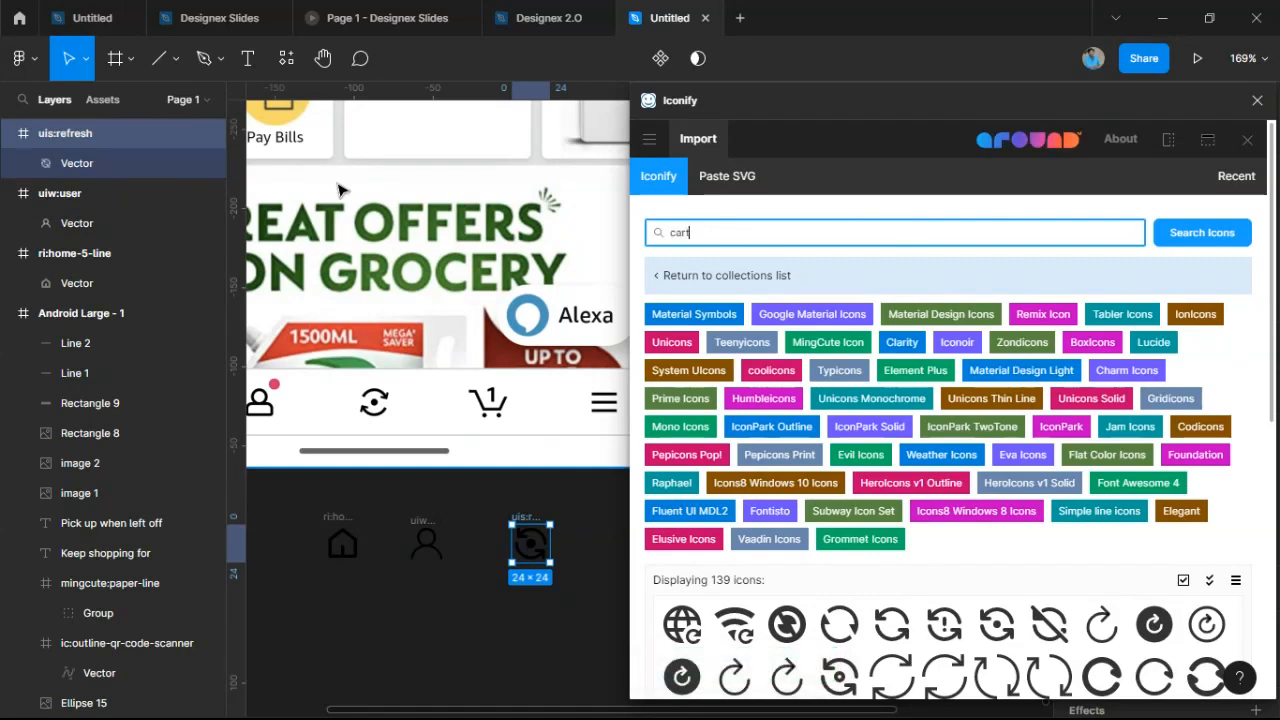
key("Return")
Place the carbon:shopping-cart-minus icon on the canvas beside the user icon.
scroll(808, 417, "down", 1)
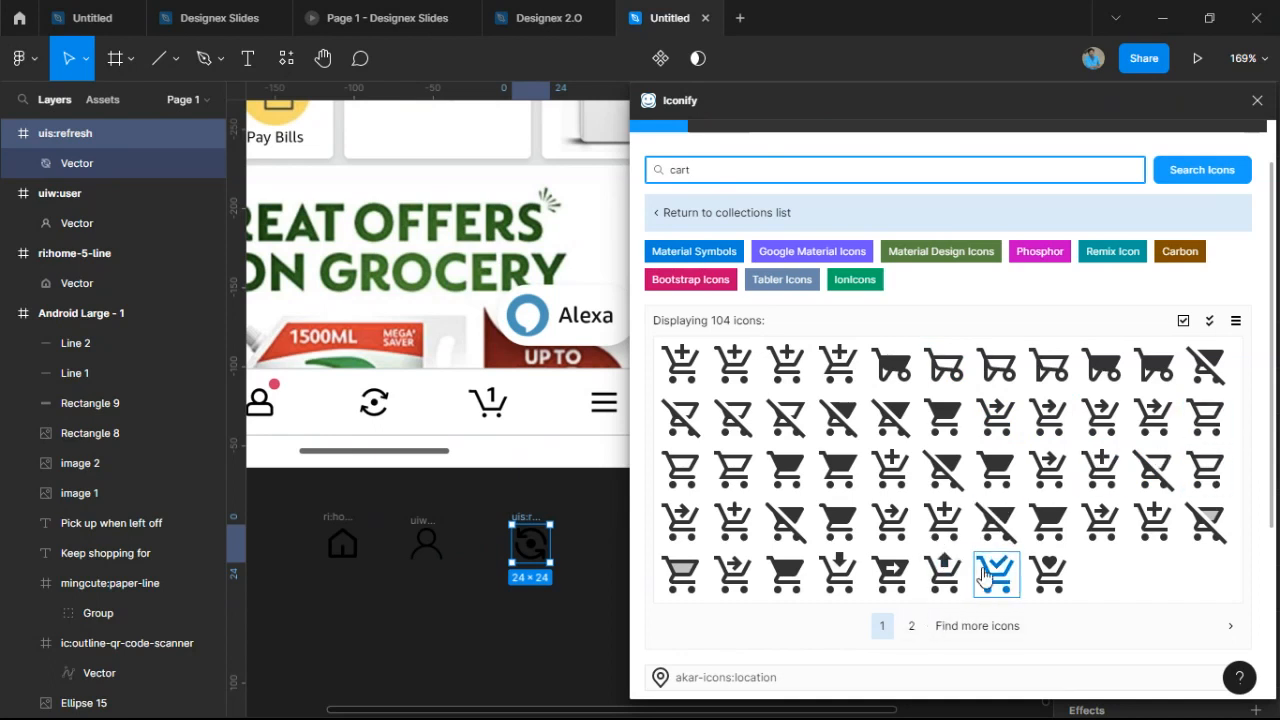
left_click(911, 625)
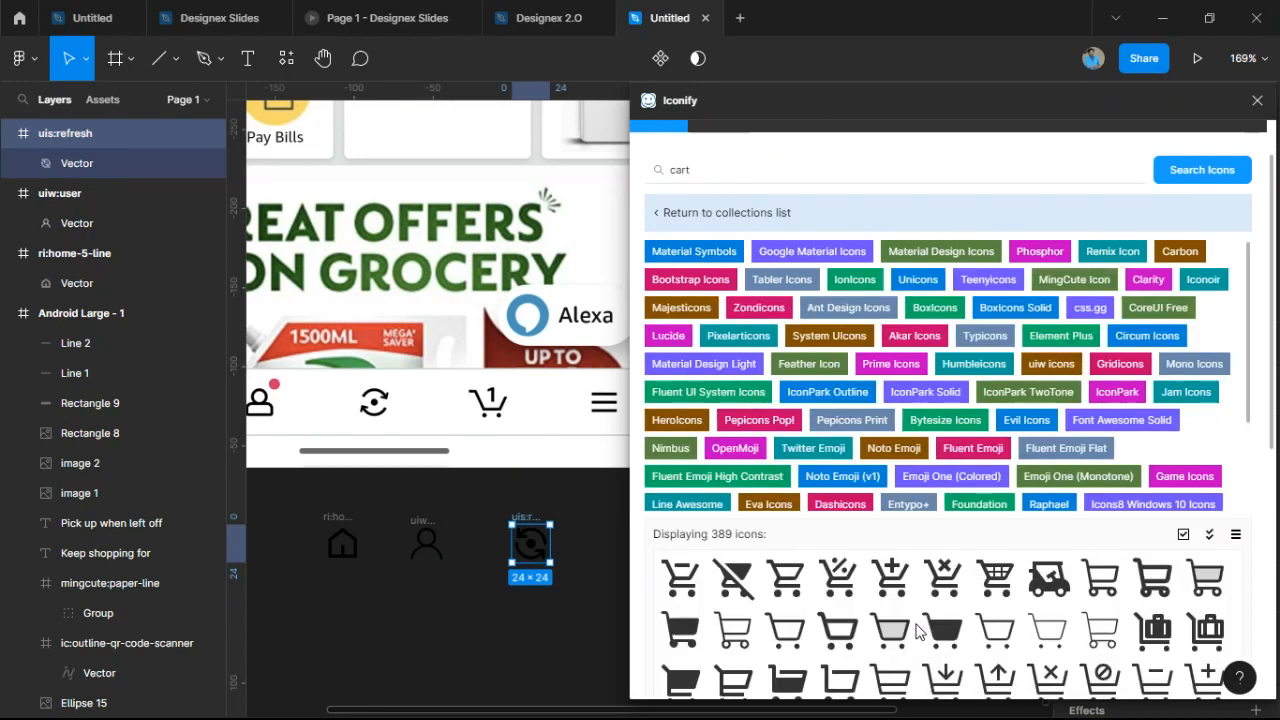
scroll(1008, 518, "down", 3)
scroll(1050, 450, "down", 1)
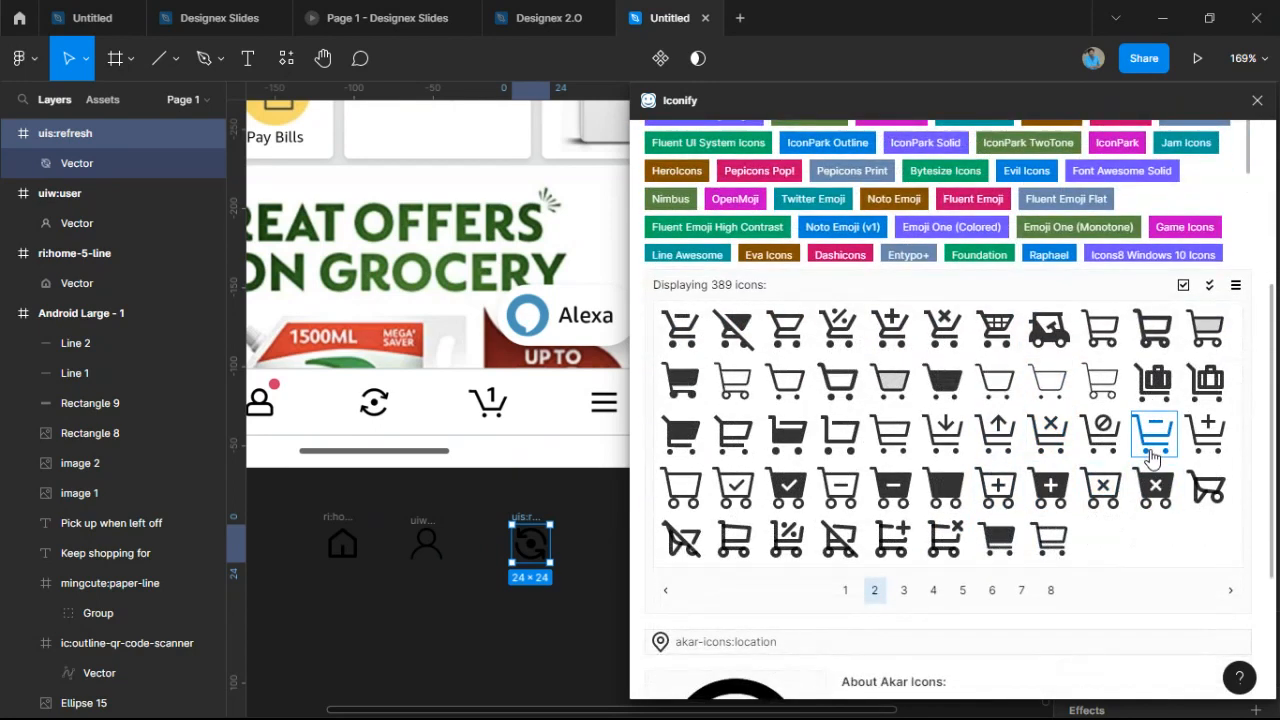
left_click(1152, 442)
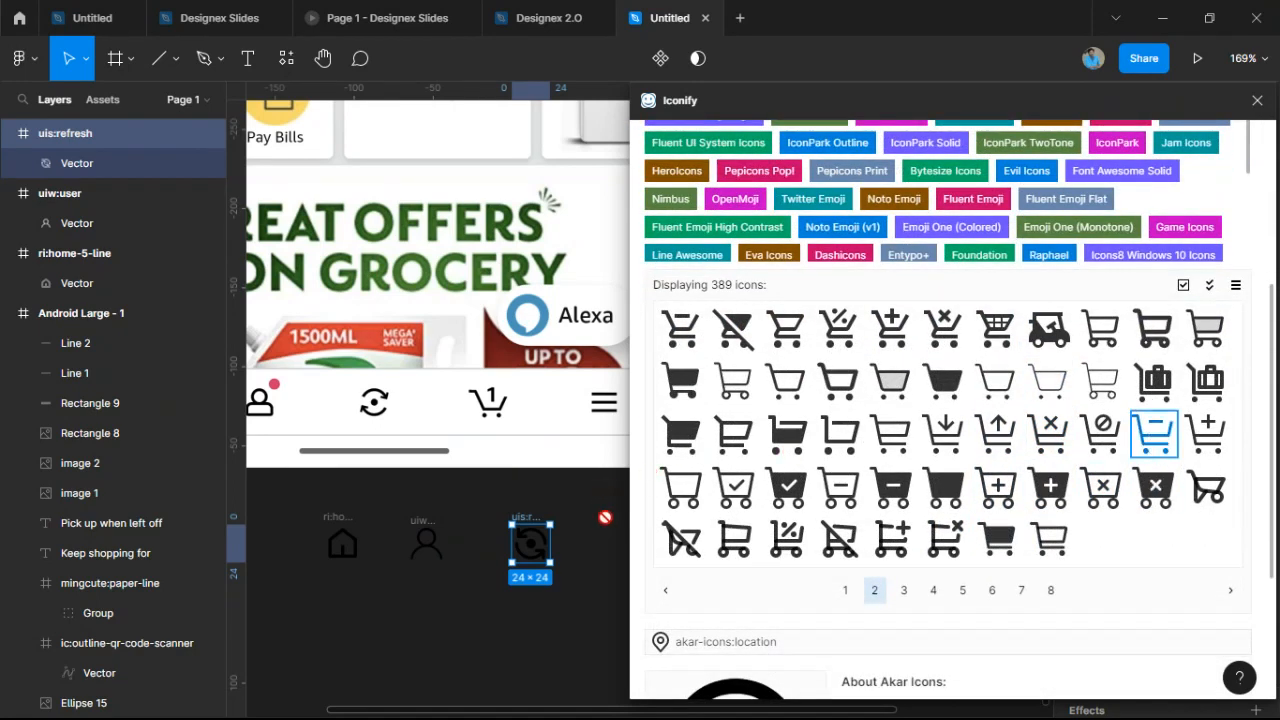
left_click_drag(618, 536, 618, 535)
left_click_drag(580, 597, 476, 589)
scroll(758, 260, "up", 3)
Search for 'hamburger' and drag a 48×48 hamburger menu icon onto the canvas.
left_click(749, 170)
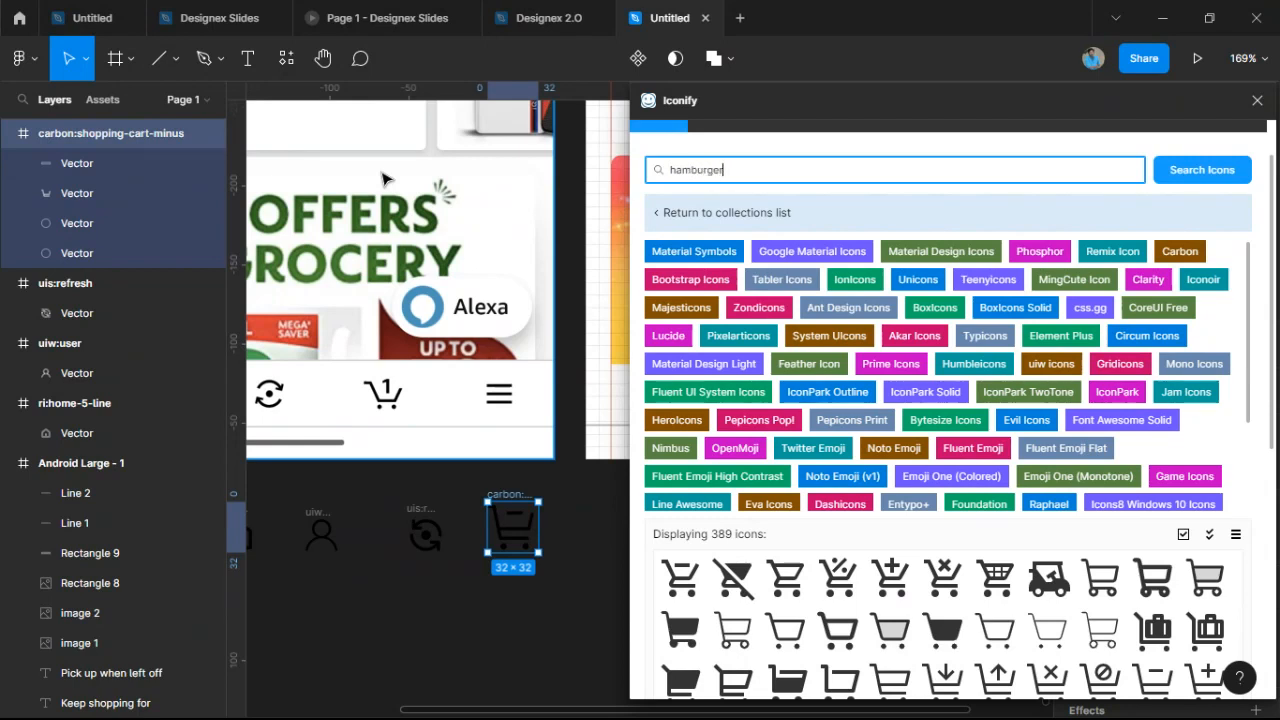
type("hamburger")
key("Return")
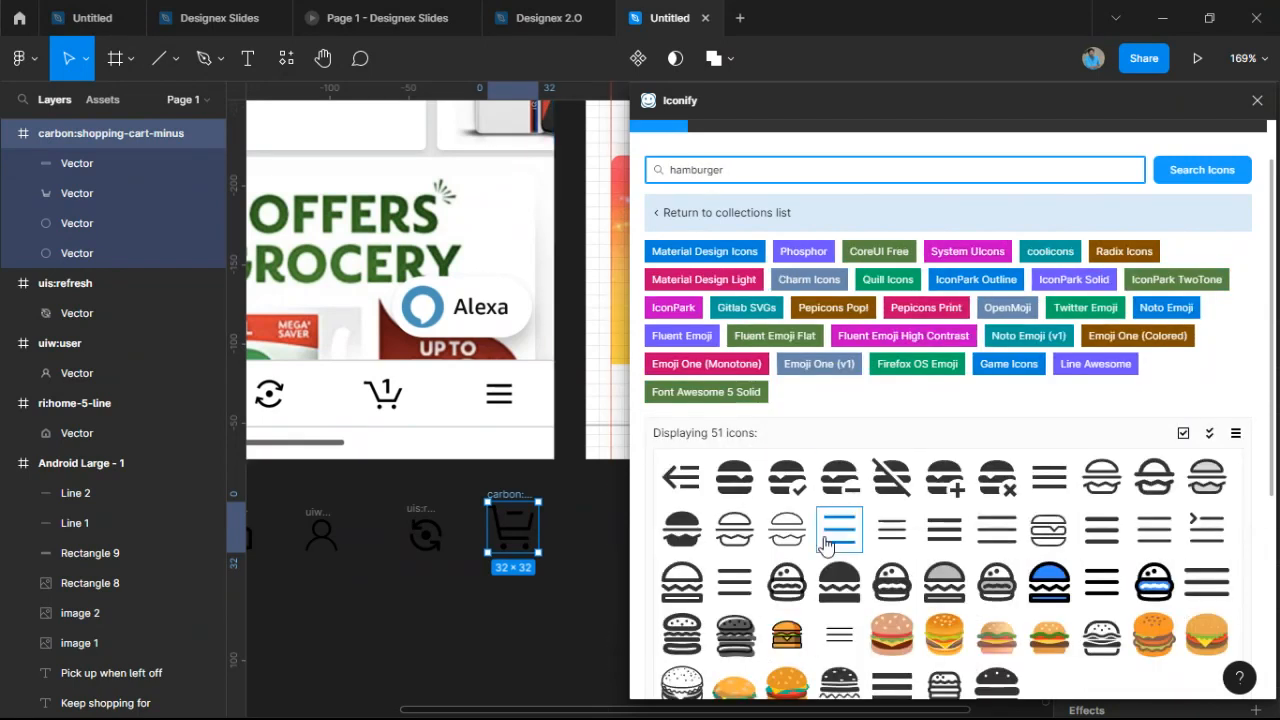
left_click_drag(730, 588, 718, 588)
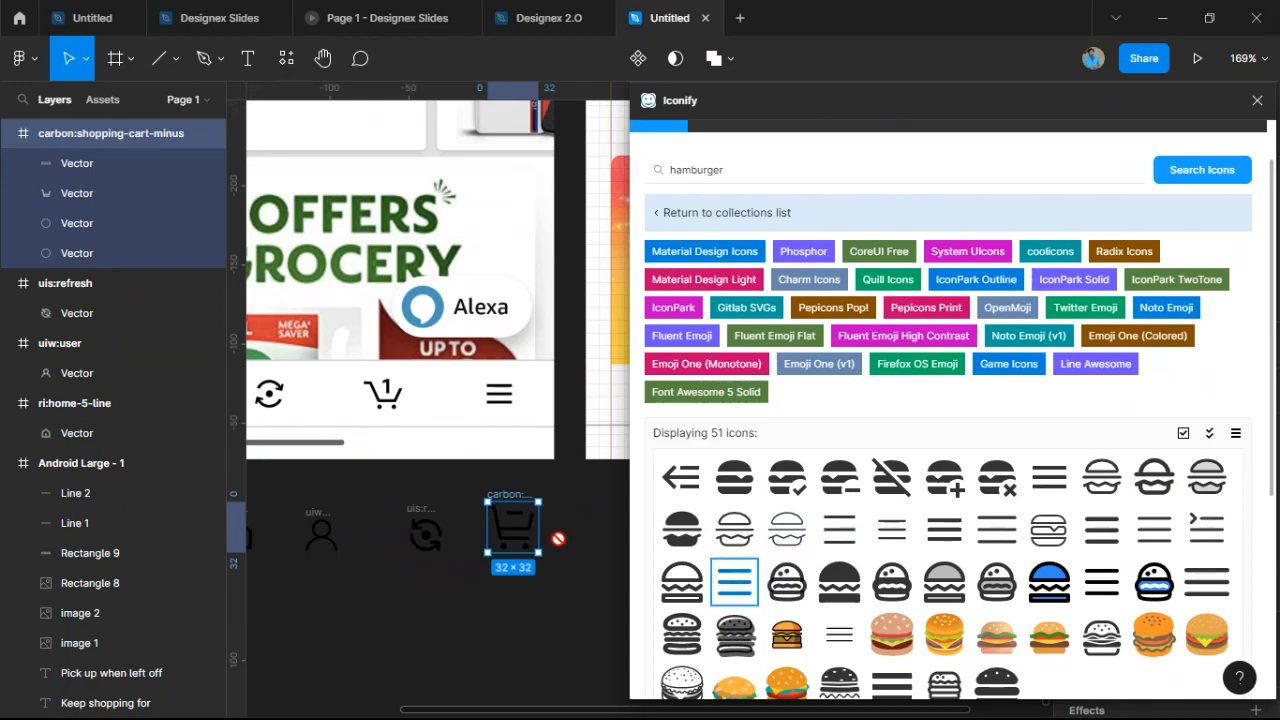
left_click_drag(590, 547, 590, 547)
Place the home icon in the right phone frame's bottom bar.
left_click(1257, 102)
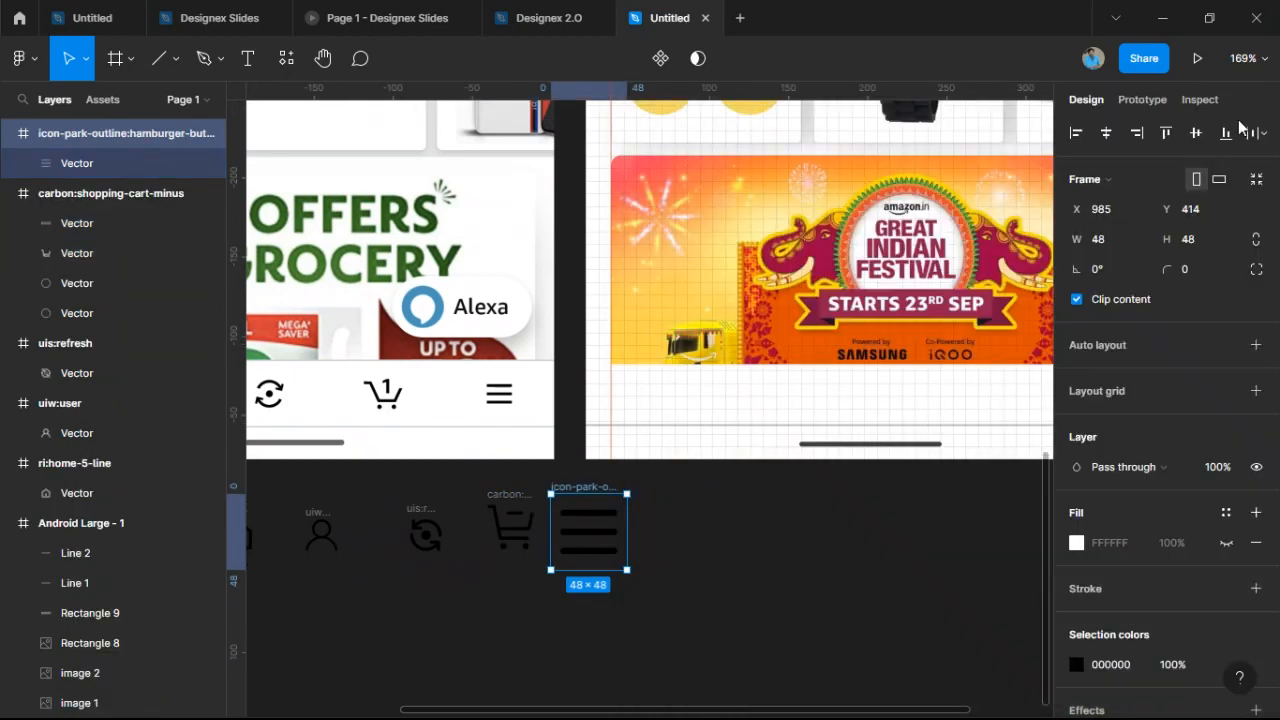
scroll(712, 636, "down", 5, "ctrl")
left_click_drag(454, 566, 684, 504)
scroll(684, 505, "up", 10, "ctrl")
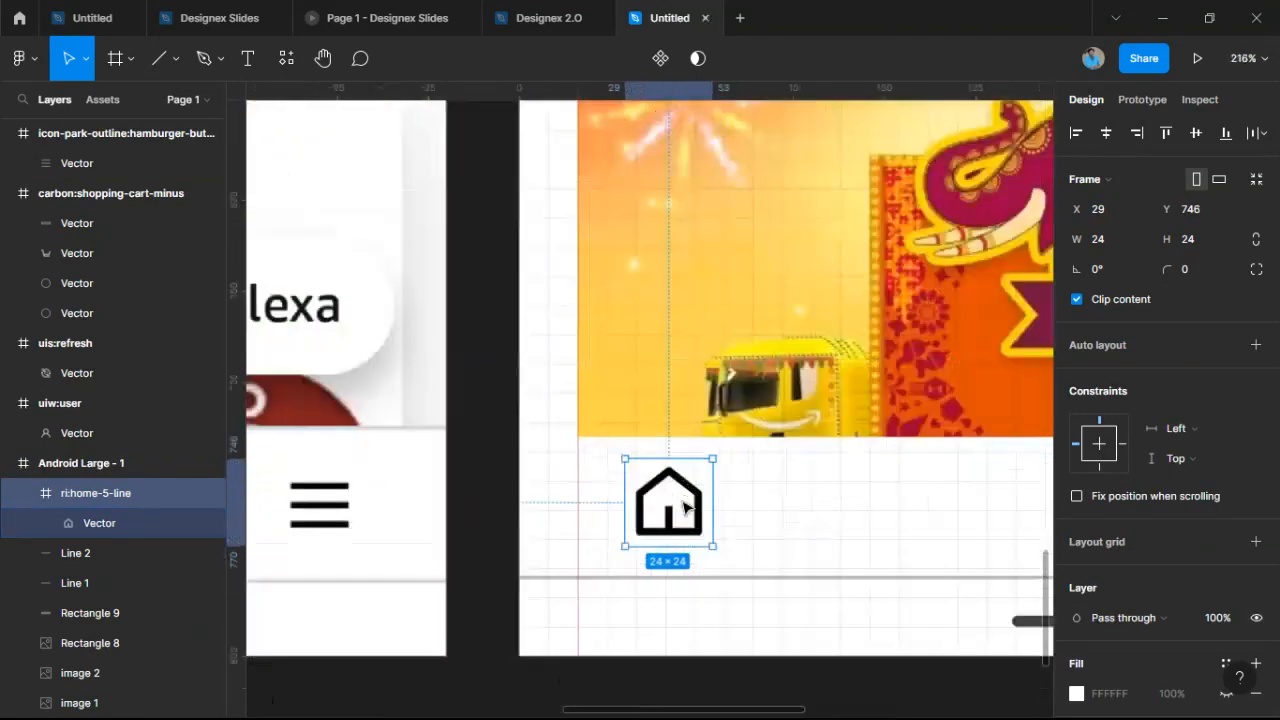
key("k")
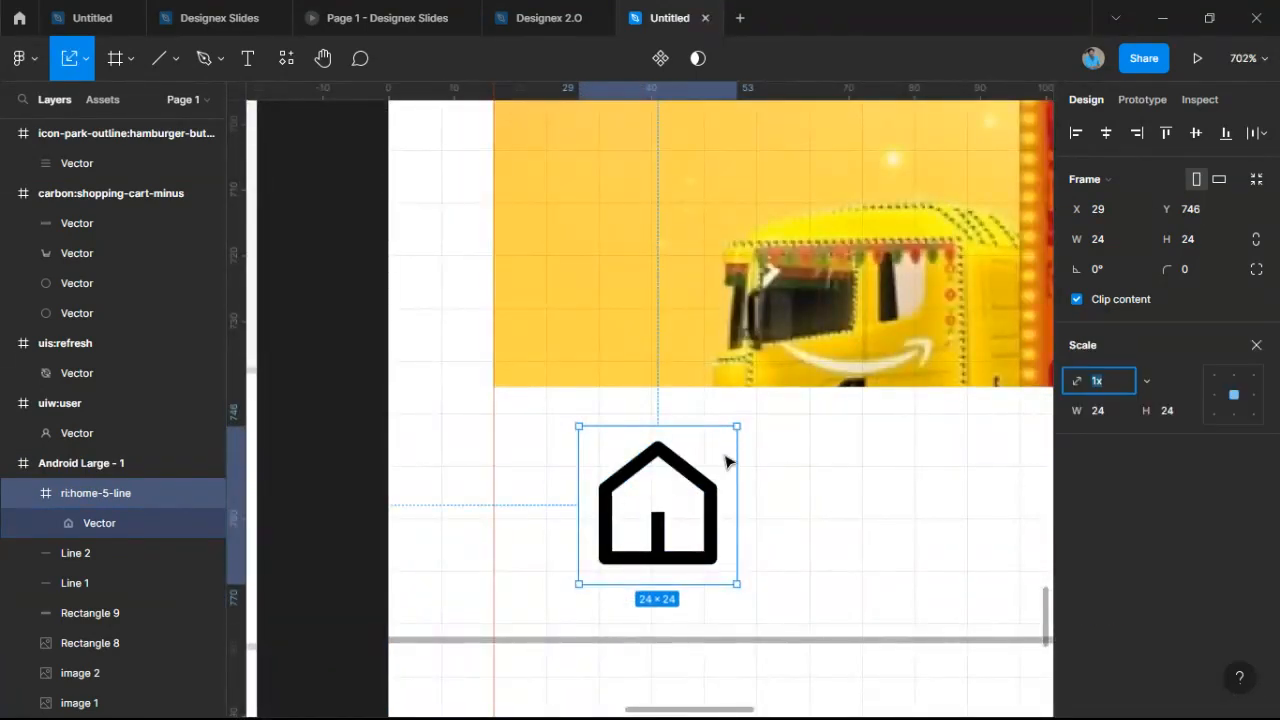
mouse_move(700, 486)
left_mouse_down()
mouse_move(682, 488)
mouse_move(680, 516)
mouse_move(690, 487)
left_mouse_up()
scroll(678, 500, "down", 10)
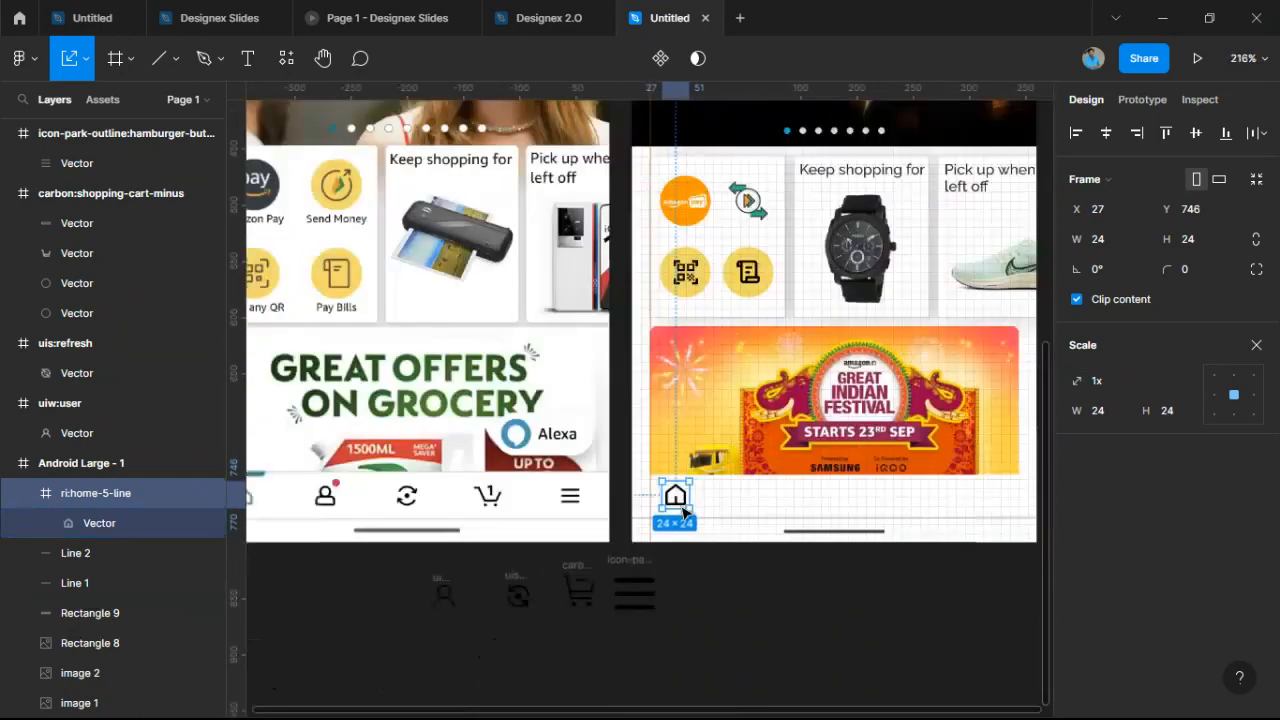
scroll(677, 502, "up", 5)
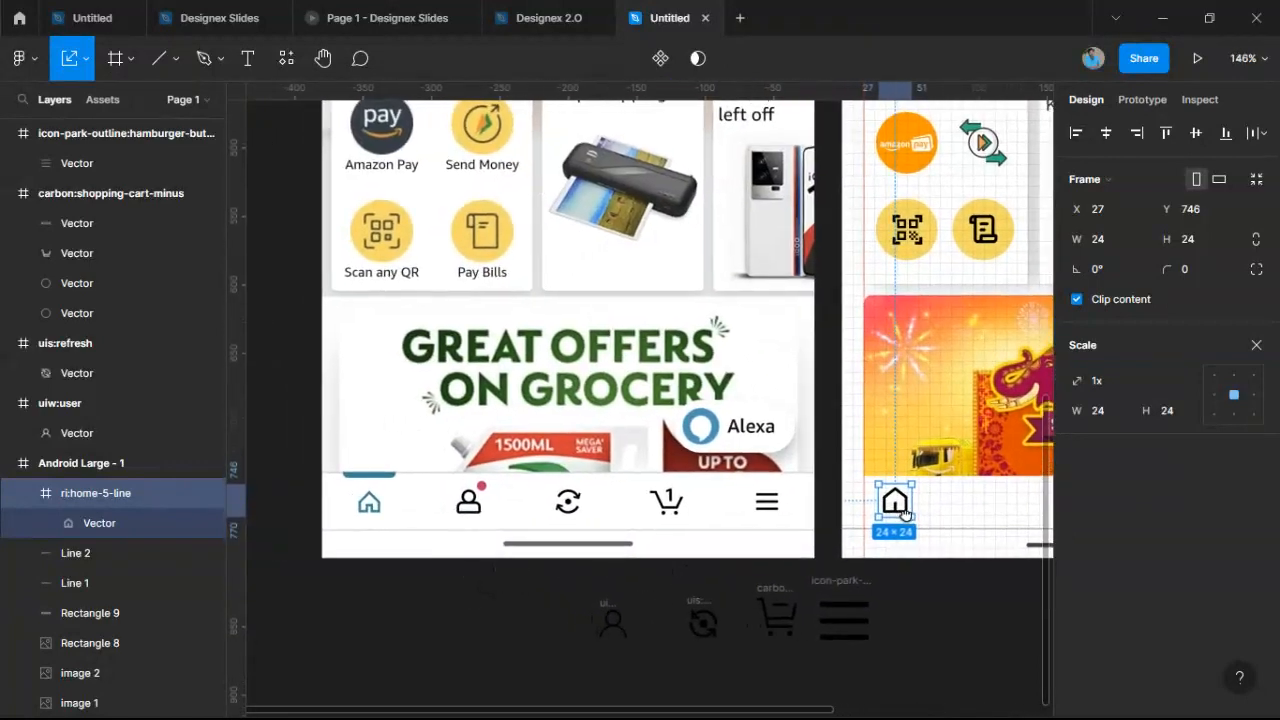
left_click(1256, 345)
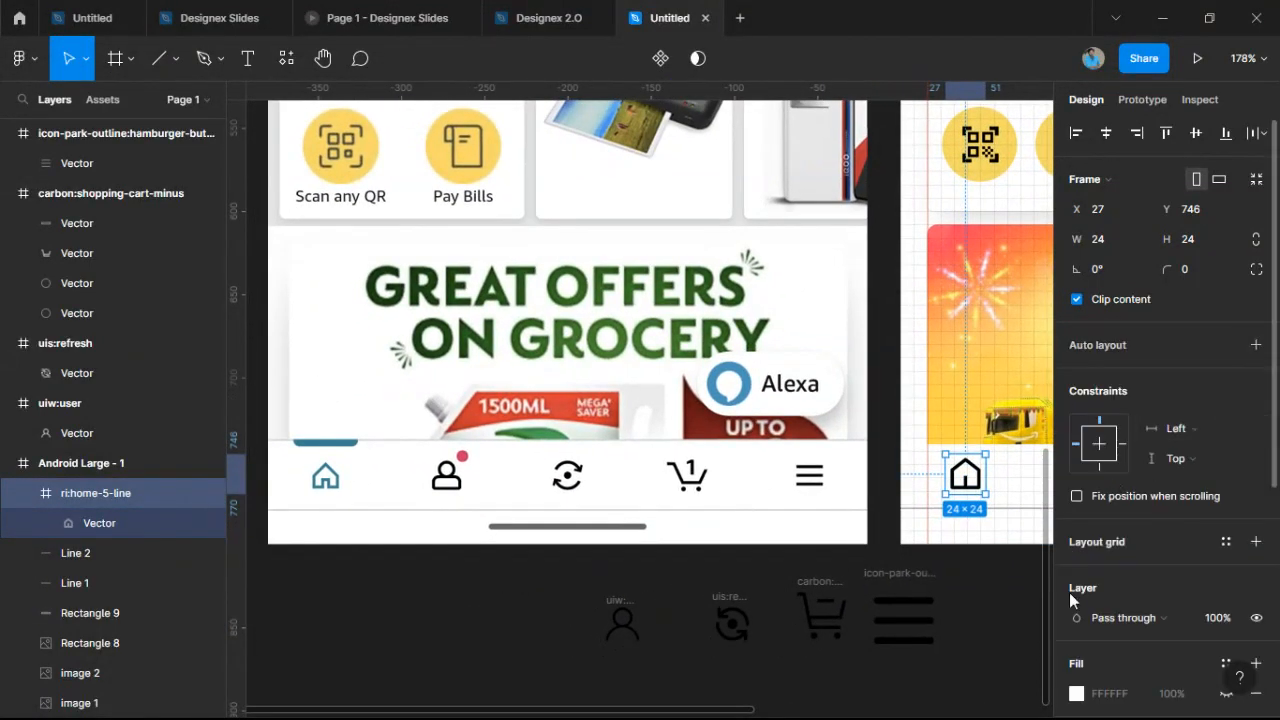
Remove the home icon's white background fill and colour it blue 0BACE4.
left_click(1077, 694)
left_click(1035, 231)
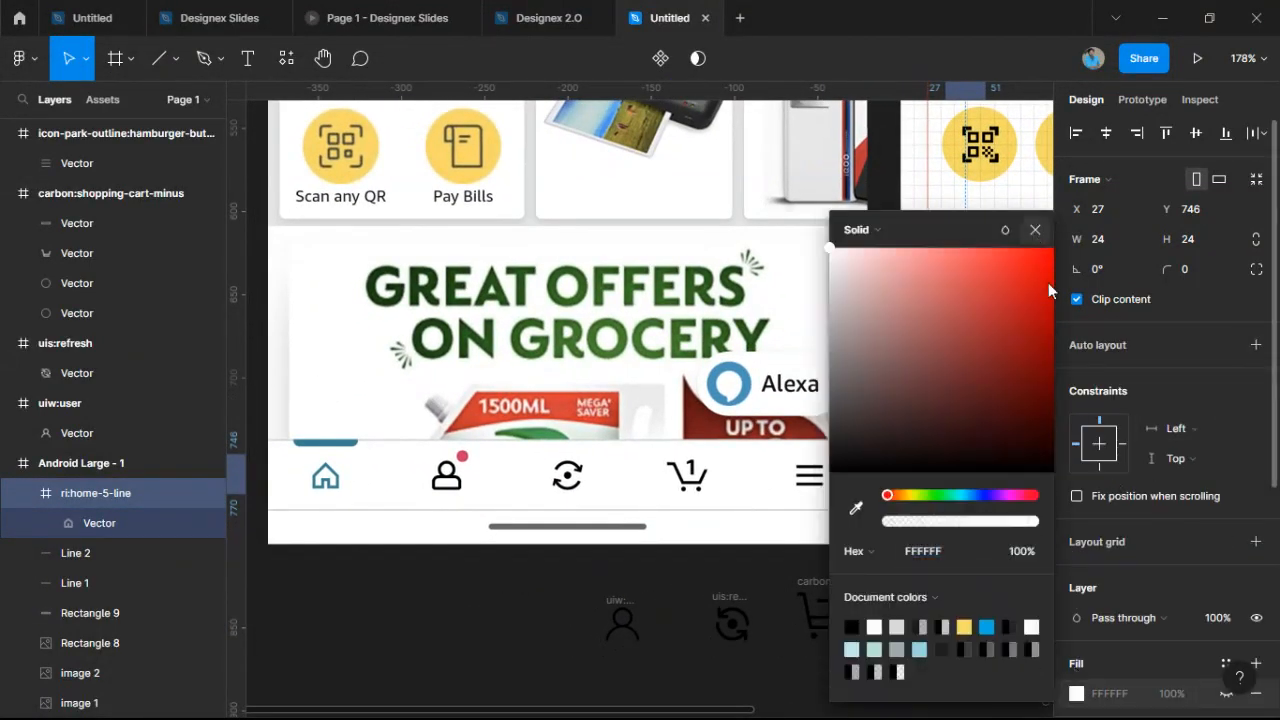
scroll(1215, 622, "down", 1)
left_click(1256, 569)
left_click(1077, 661)
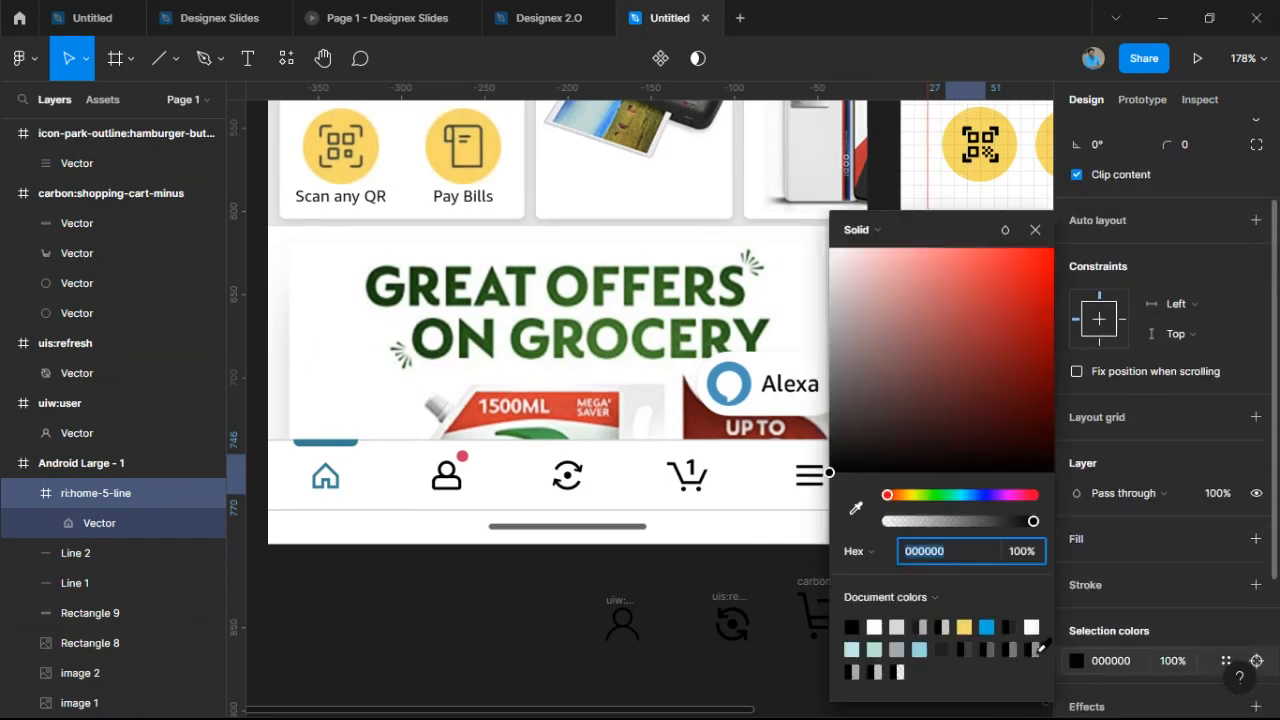
left_click(988, 625)
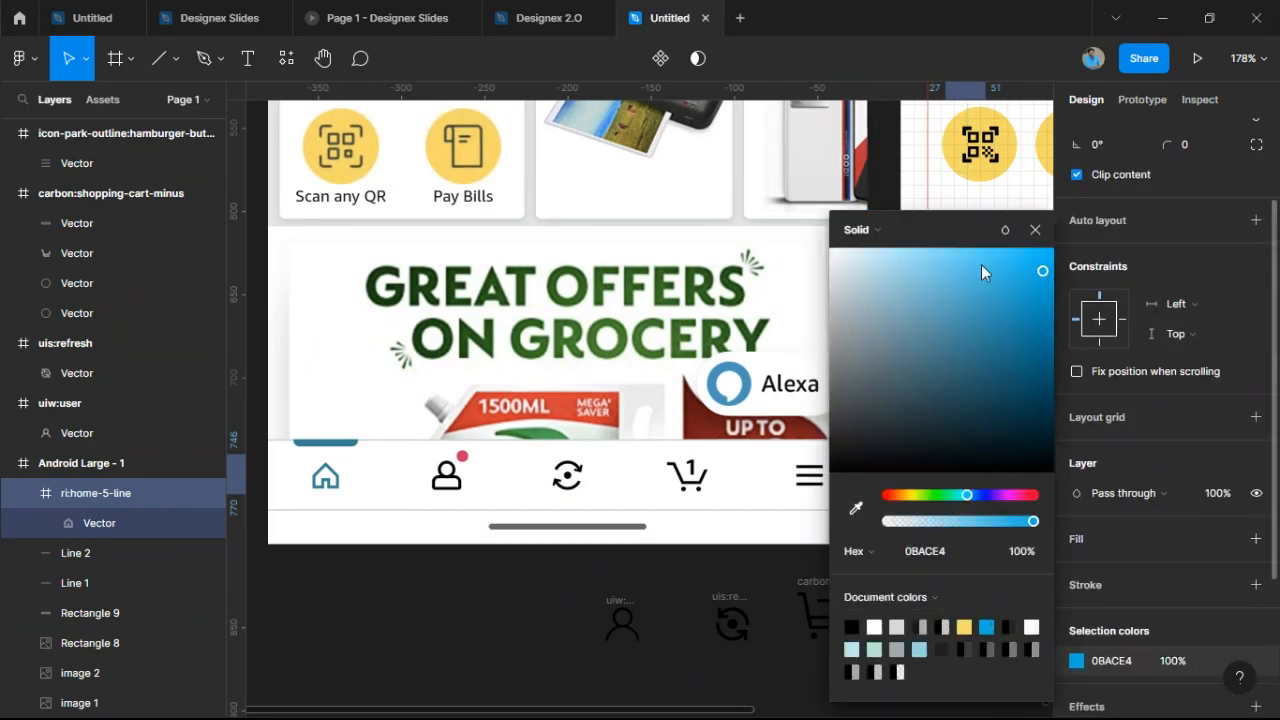
left_click(1035, 230)
scroll(997, 520, "up", 5)
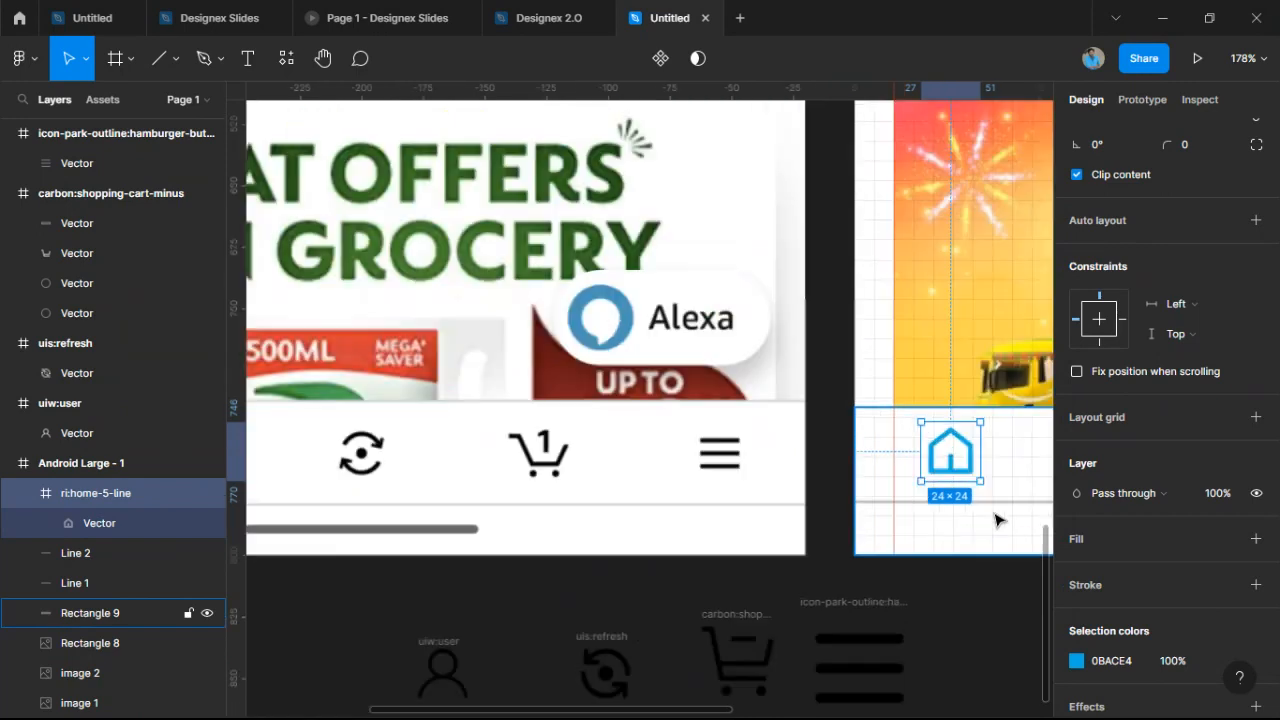
scroll(982, 357, "up", 3)
Scale the home icon proportionally to 22×22 and adjust its vertical position.
key("k")
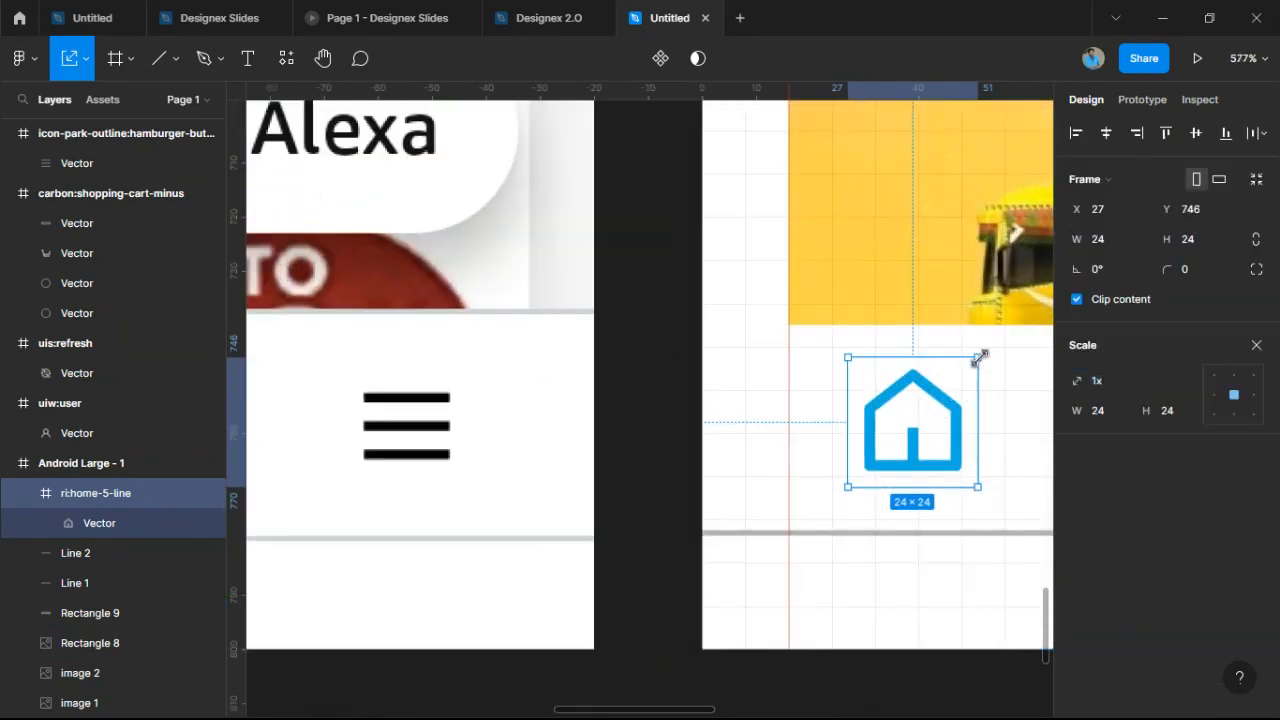
left_click_drag(978, 357, 966, 373)
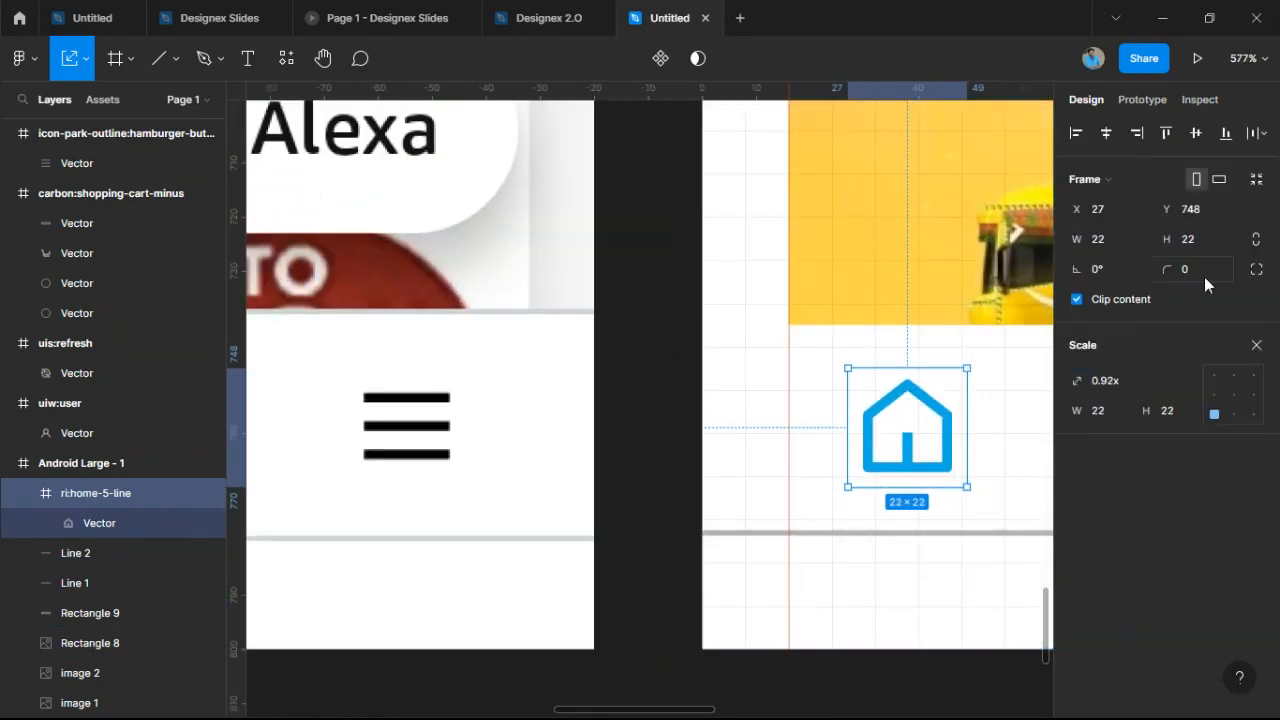
left_click_drag(902, 468, 908, 481)
scroll(907, 481, "down", 5)
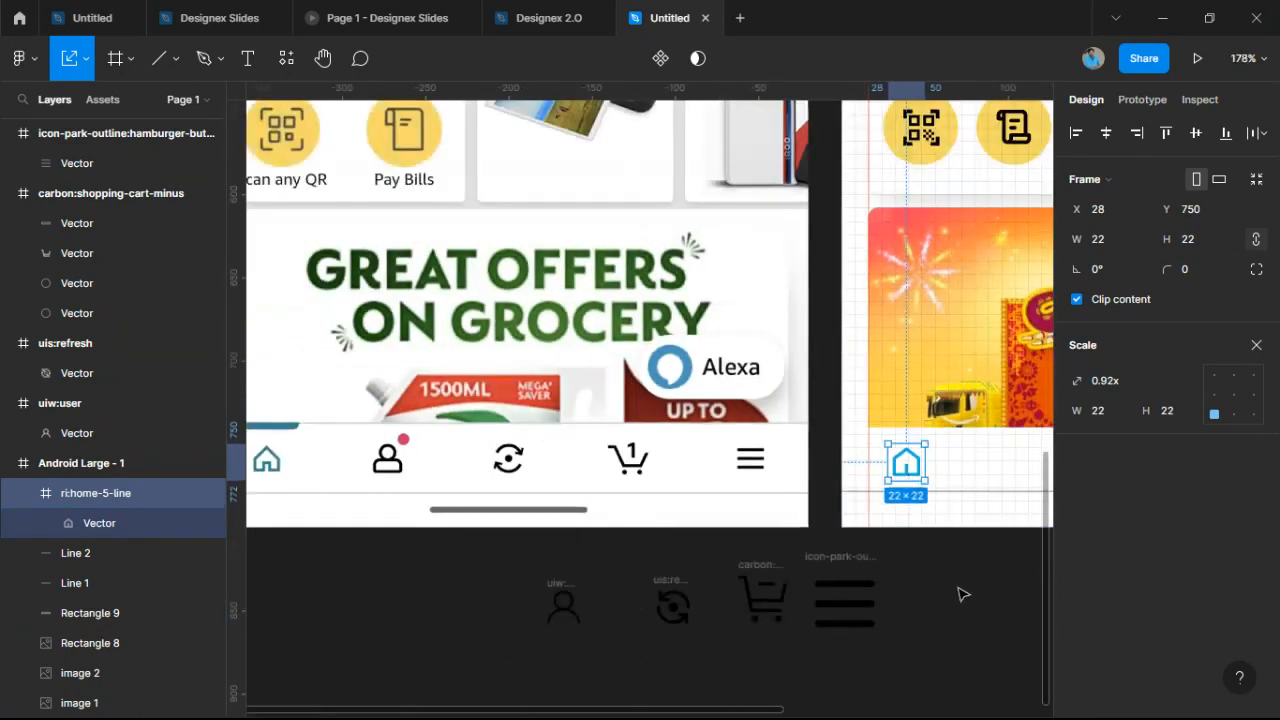
Place the user, refresh, cart and hamburger icons in the bottom bar beside the home icon.
scroll(943, 591, "right", 1)
left_click_drag(549, 593, 978, 449)
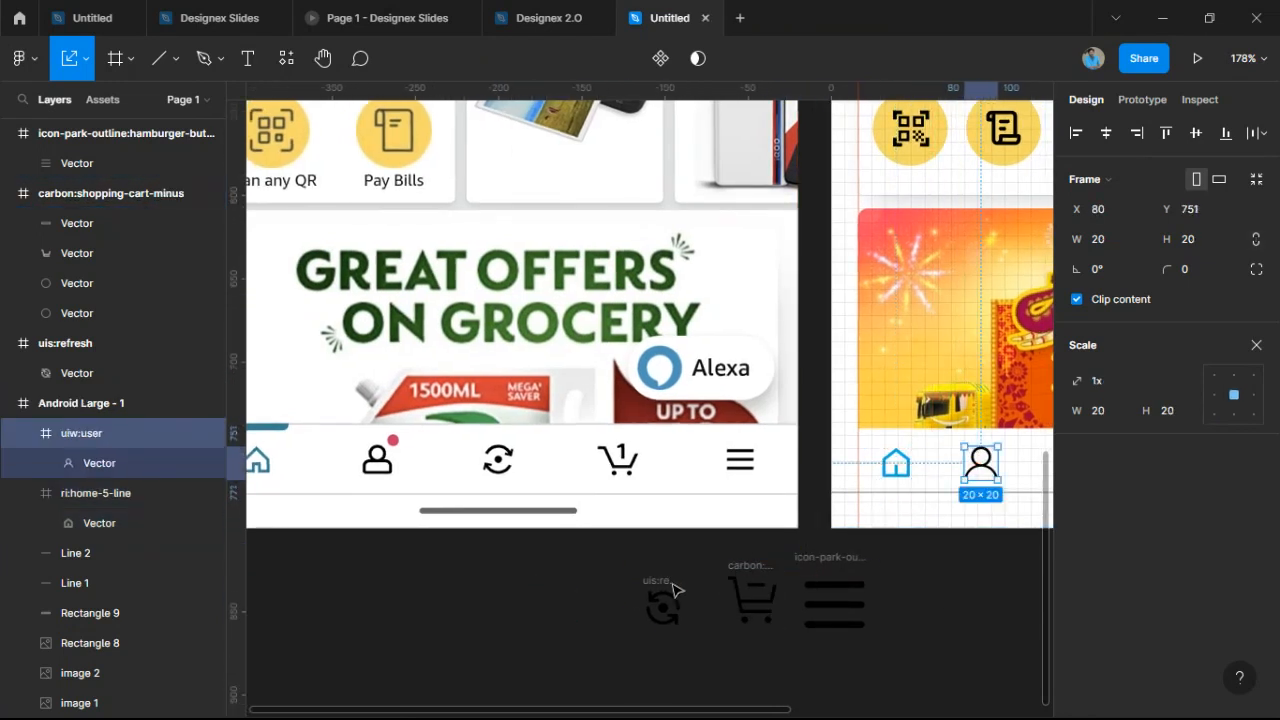
left_click_drag(671, 597, 945, 468)
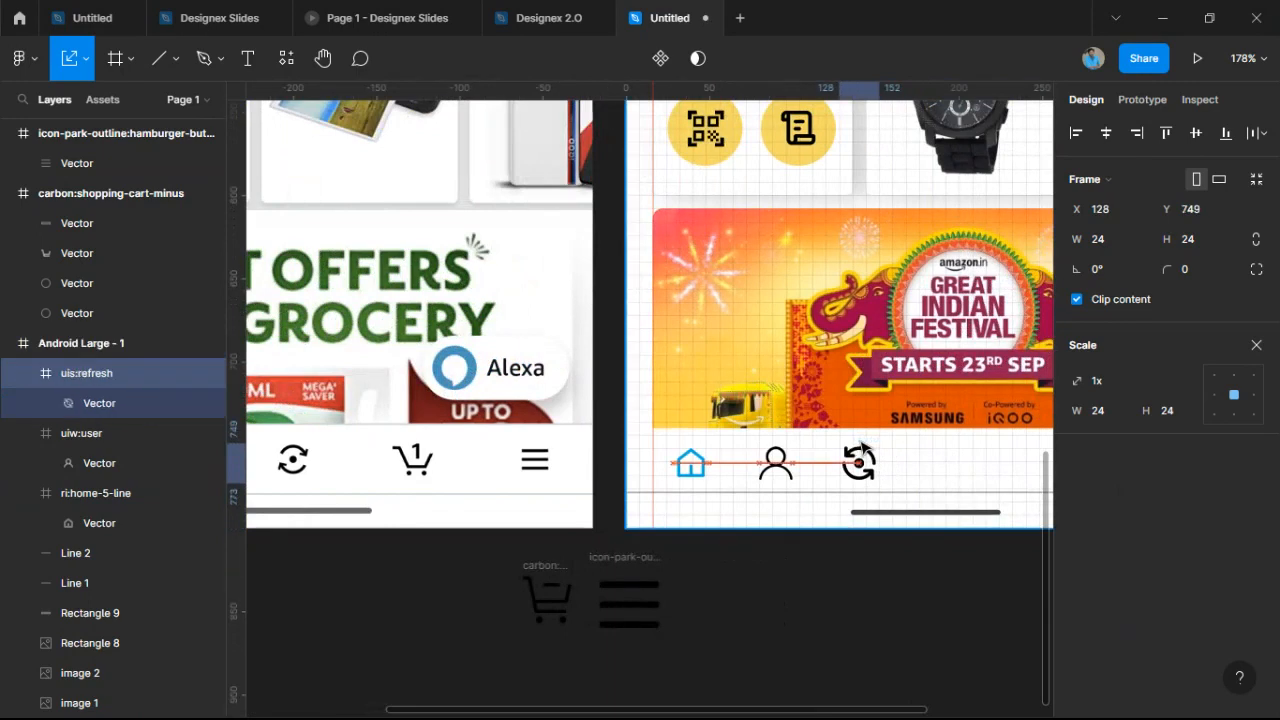
left_click(574, 573)
left_click_drag(574, 573, 988, 433)
left_click_drag(620, 562, 968, 488)
mouse_move(985, 463)
left_mouse_down()
mouse_move(1046, 457)
mouse_move(970, 473)
left_mouse_up()
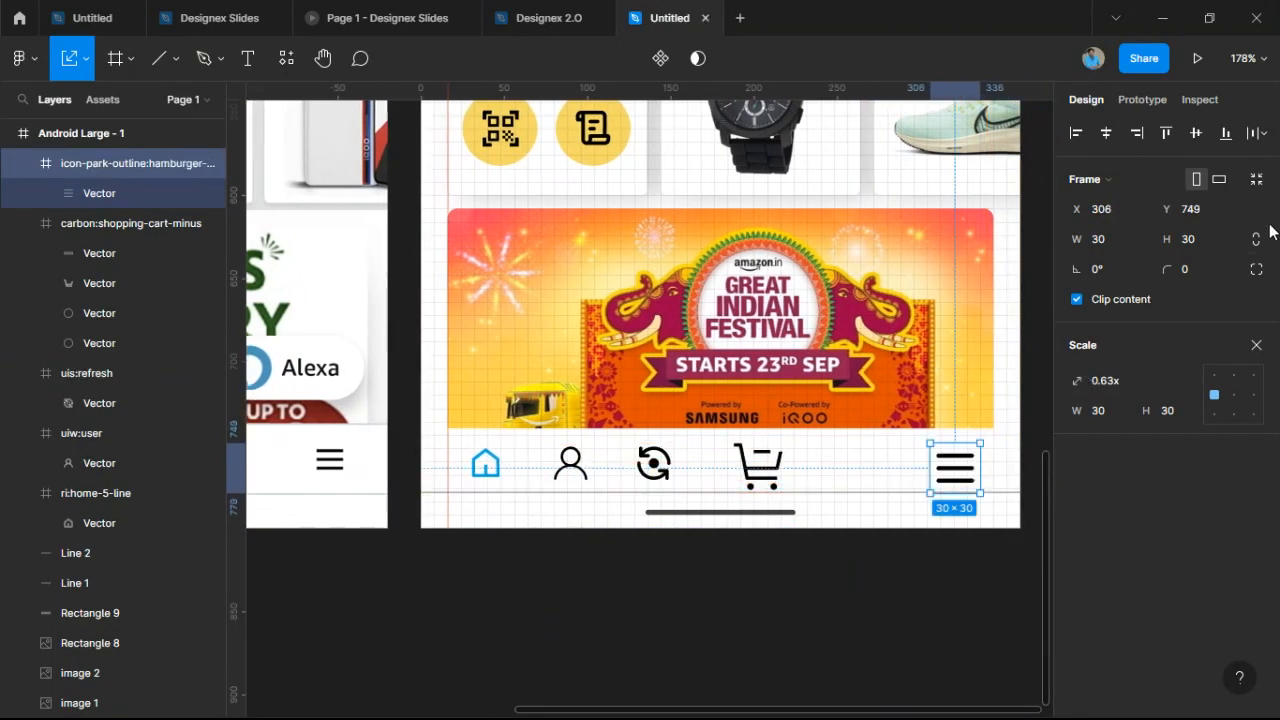
Set the hamburger icon's height to 32 and the cart icon's height to 22.
left_click(1218, 244)
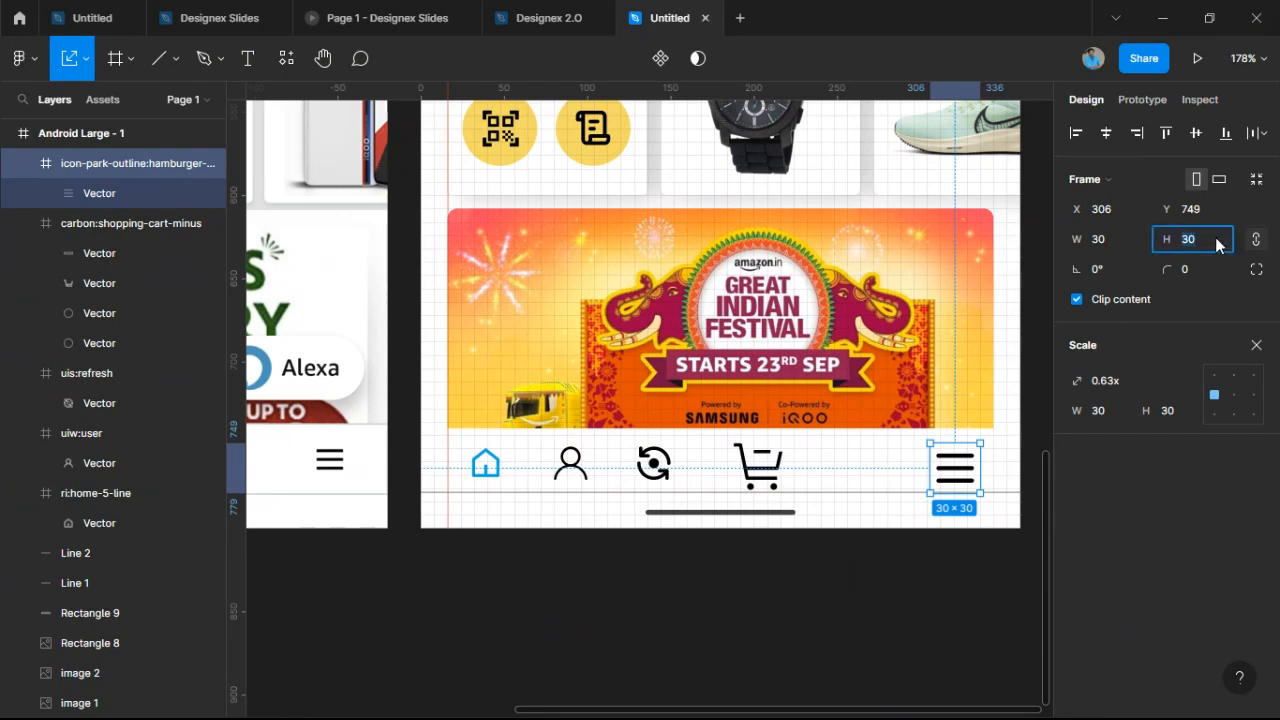
type("32")
key("Return")
left_click(768, 470)
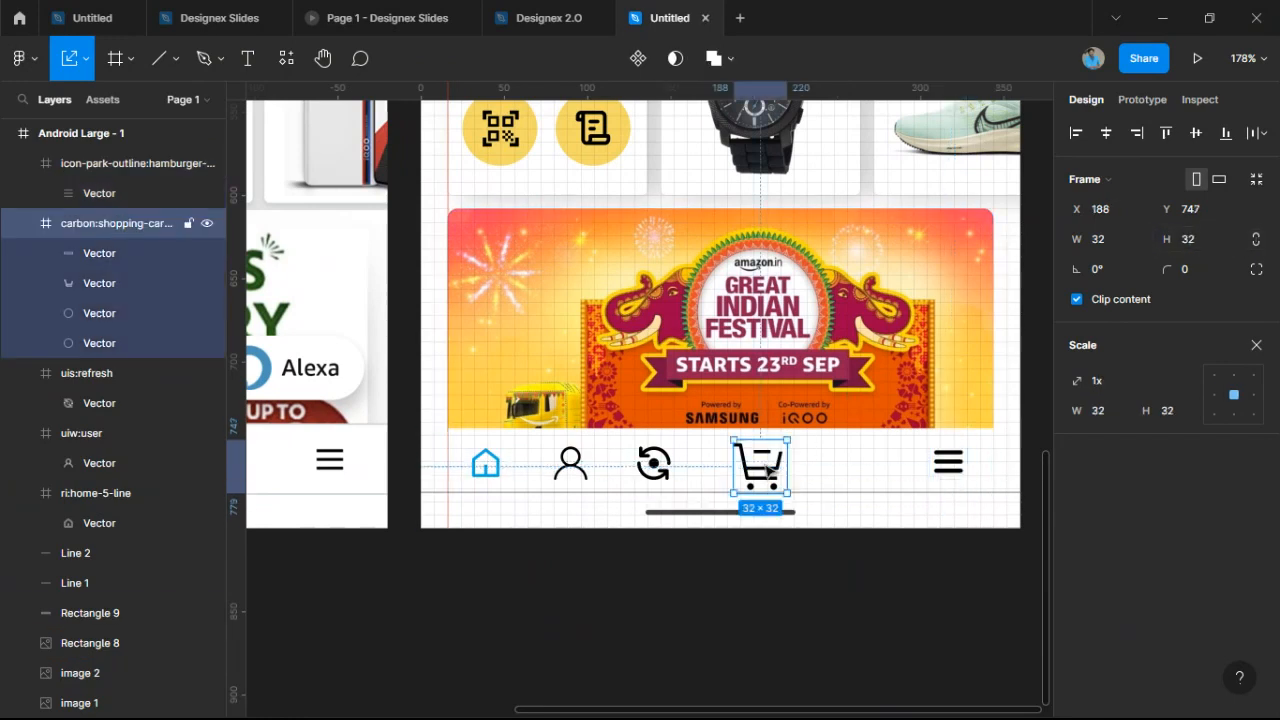
left_click(1219, 248)
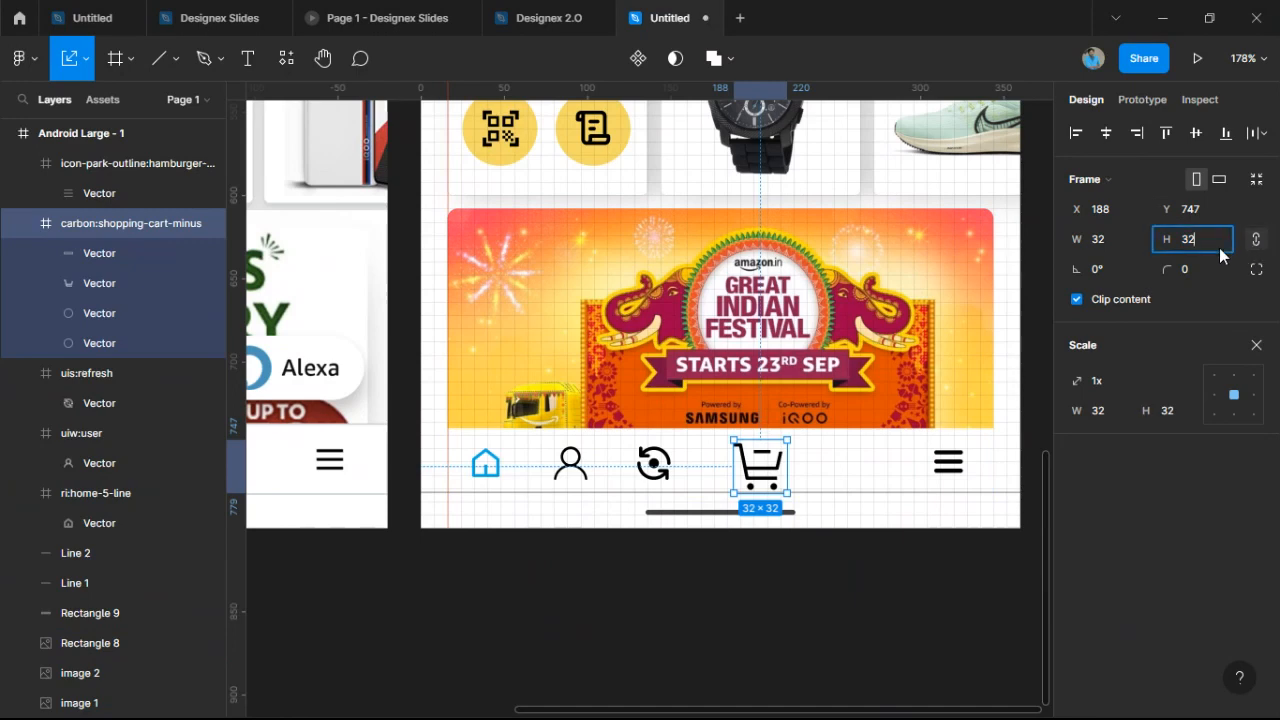
type("22")
key("Return")
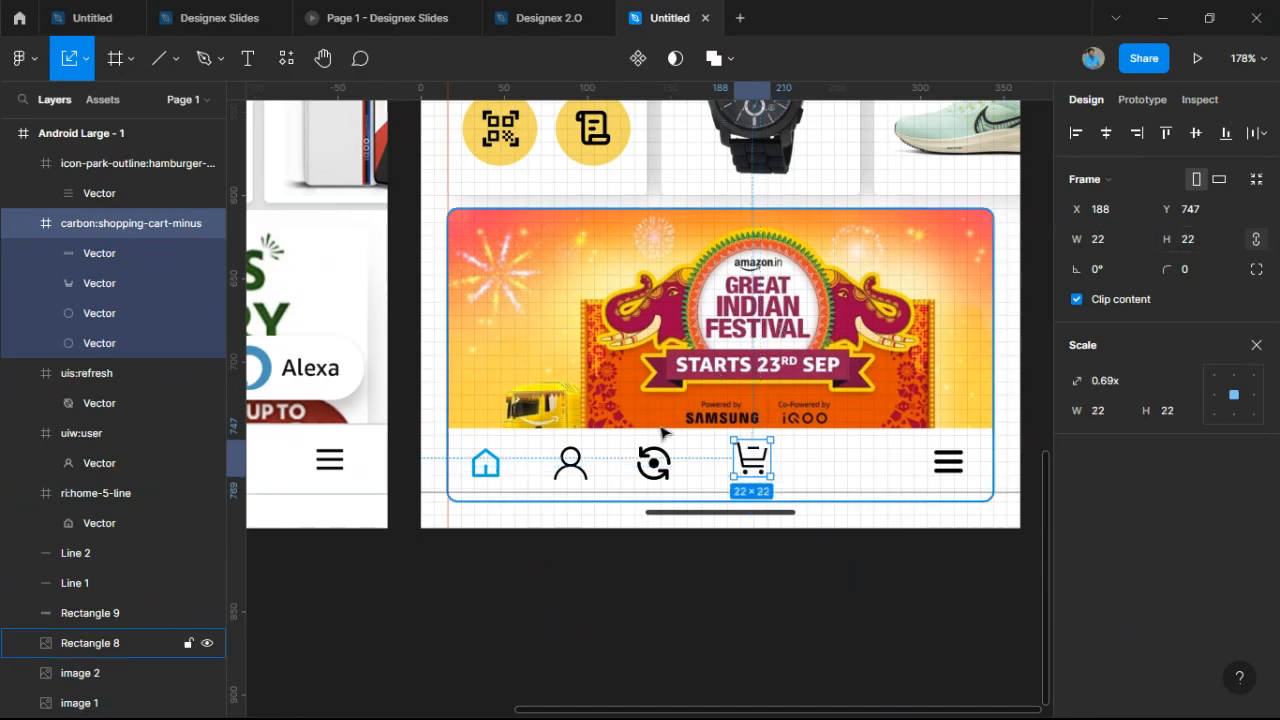
Set the refresh and user icons' heights to 22.
left_click(653, 479)
left_click(1226, 247)
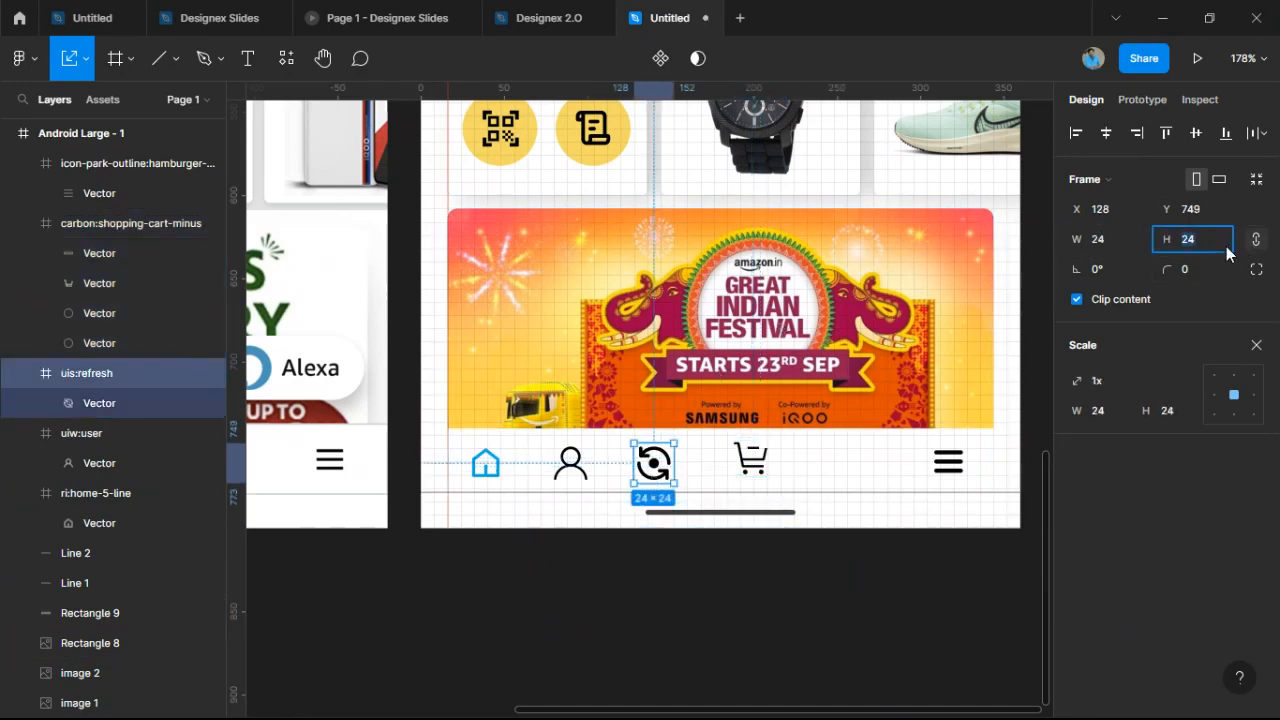
type("22")
key("Return")
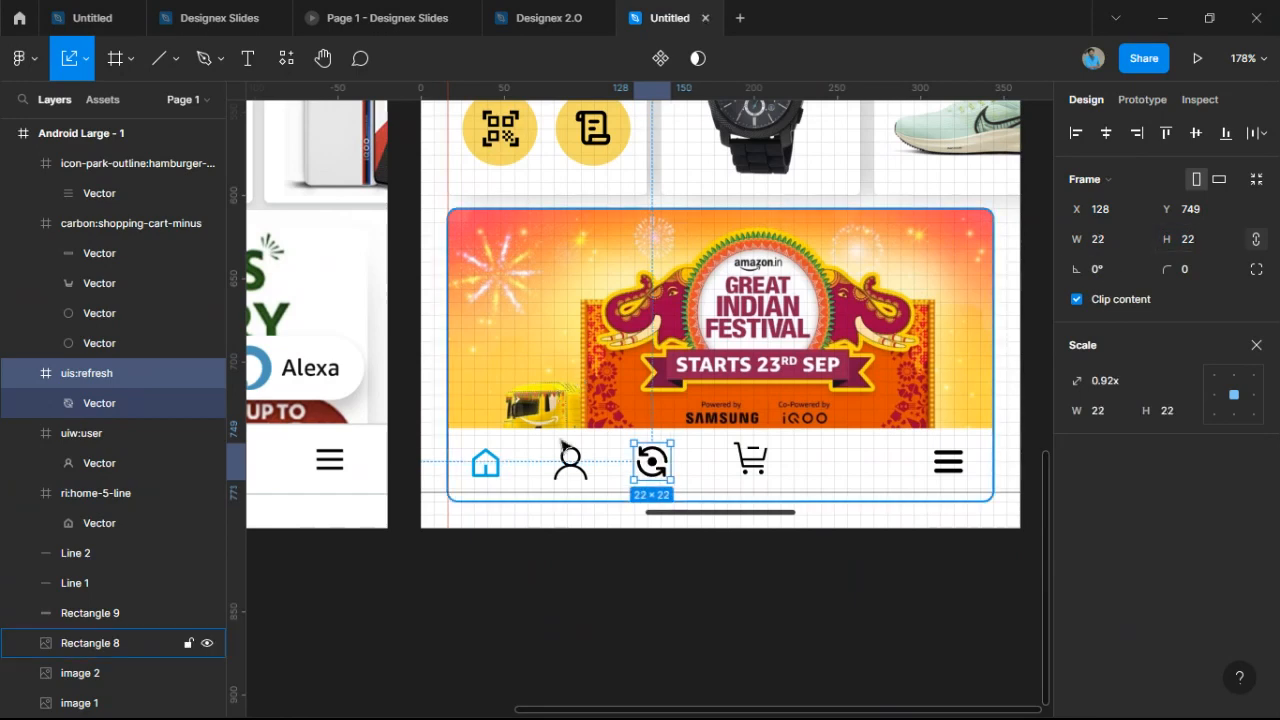
left_click(586, 476)
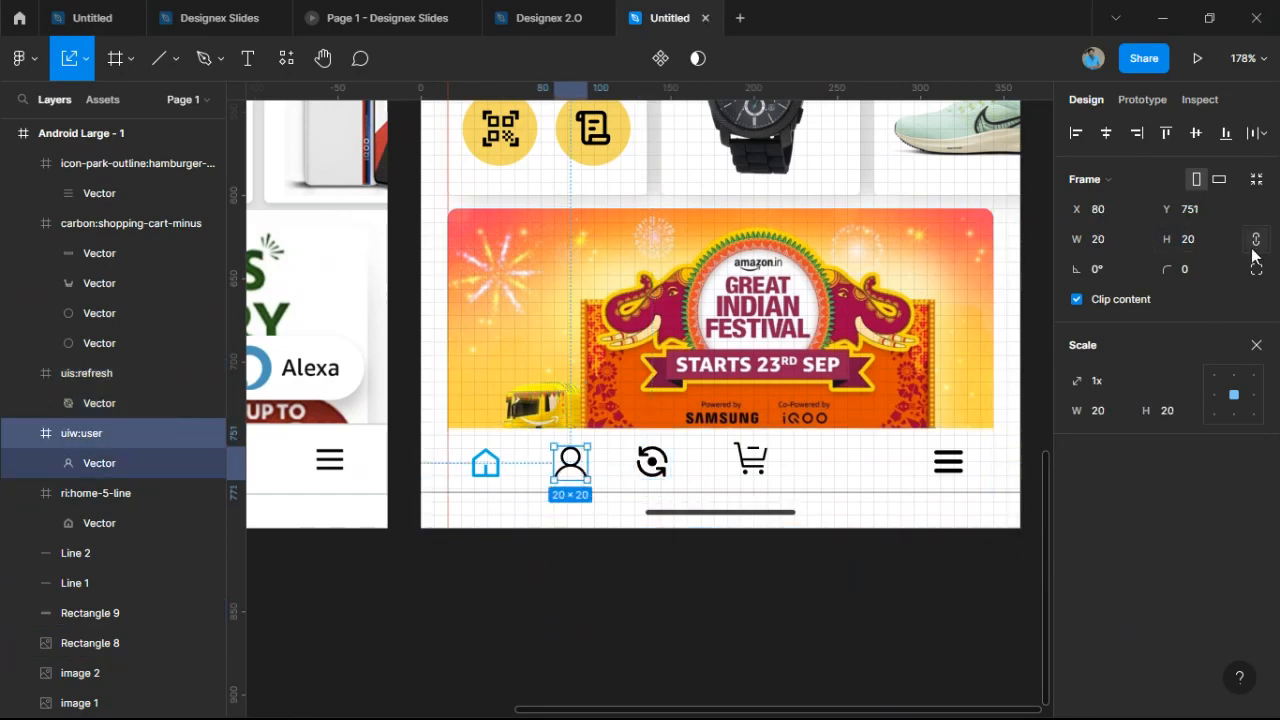
left_click(1222, 246)
type("22")
key("Return")
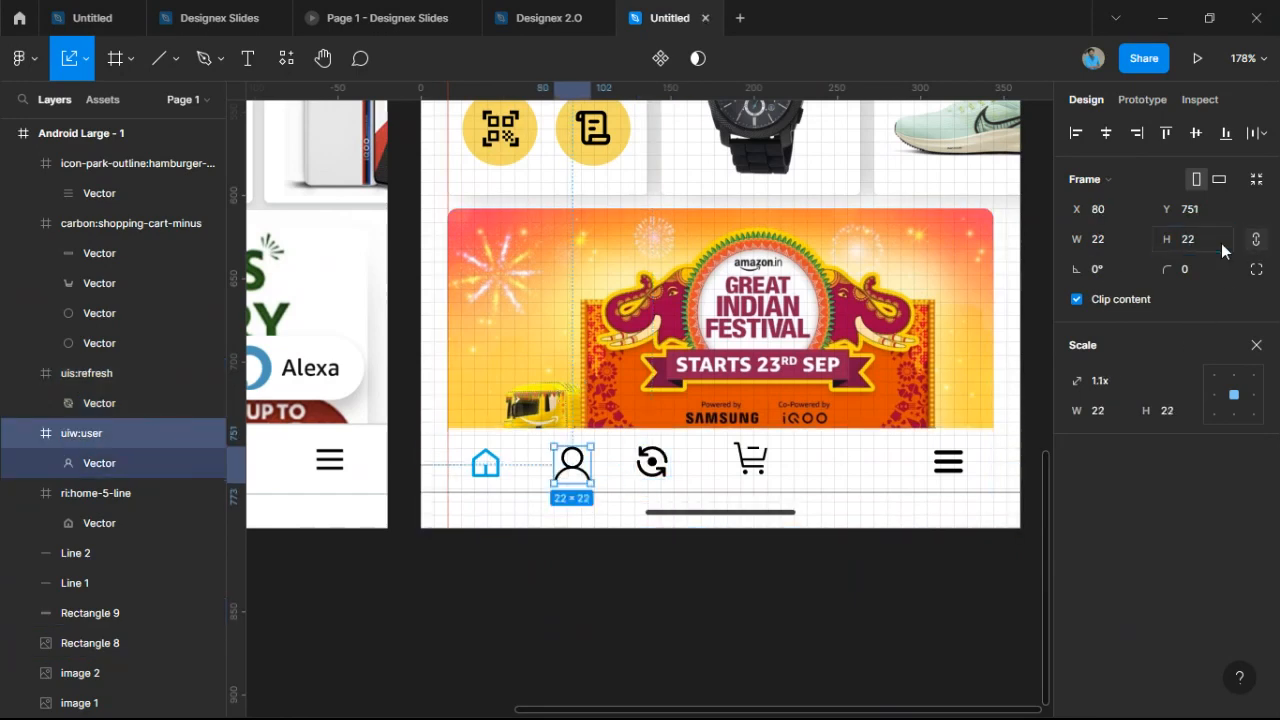
scroll(573, 512, "up", 5, "ctrl")
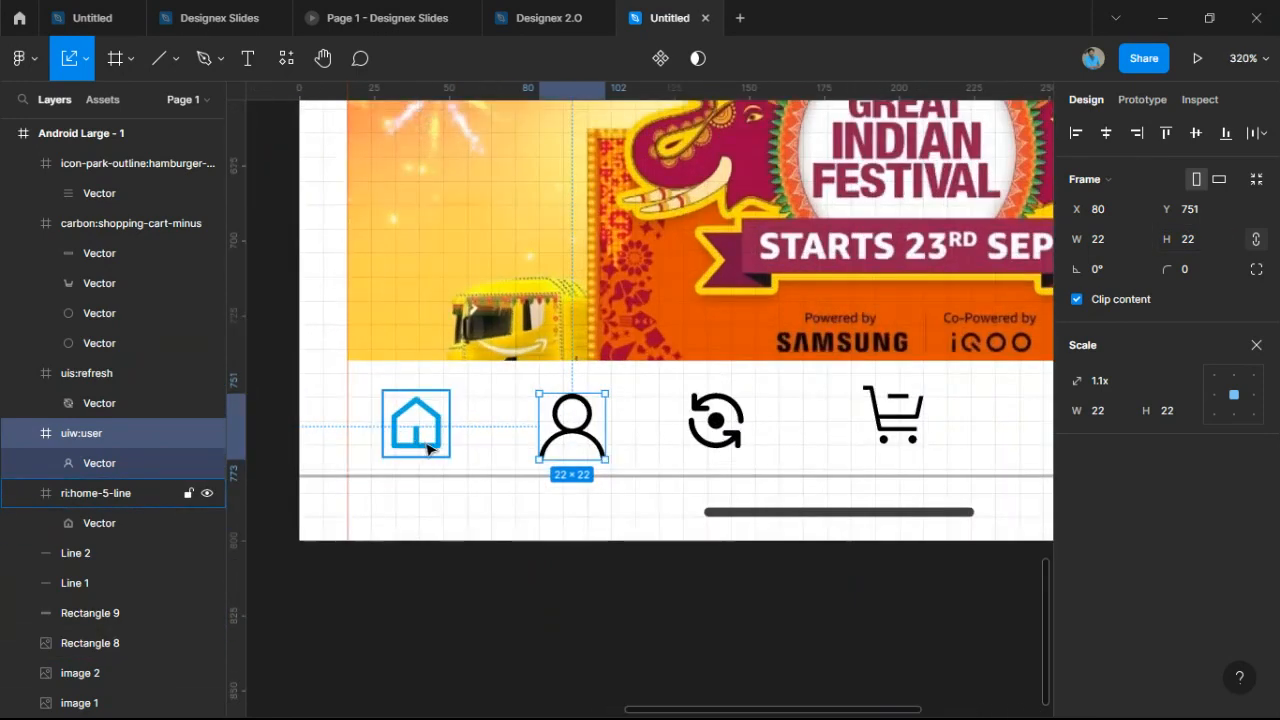
Tidy up the five nav icons evenly, align their vertical centres, and nudge the row right.
left_click(414, 424)
left_click_drag(366, 378, 953, 472)
left_click(1251, 132)
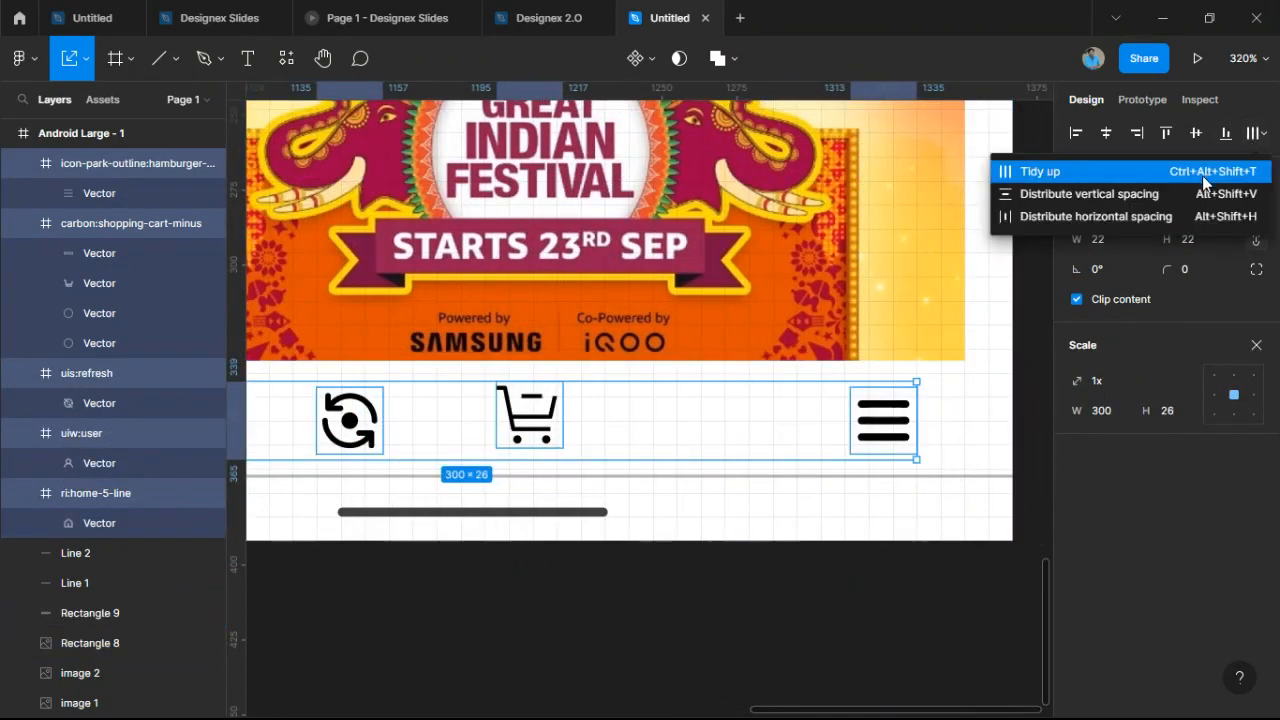
left_click(1202, 175)
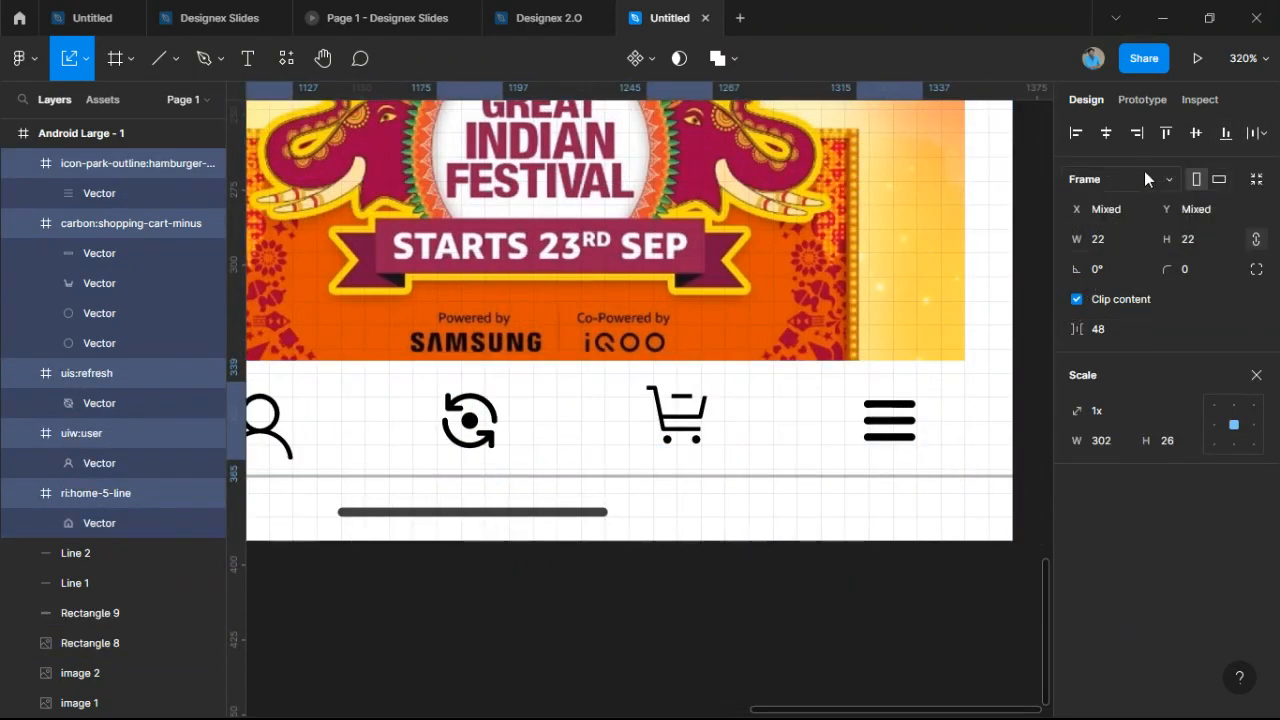
left_click(1196, 133)
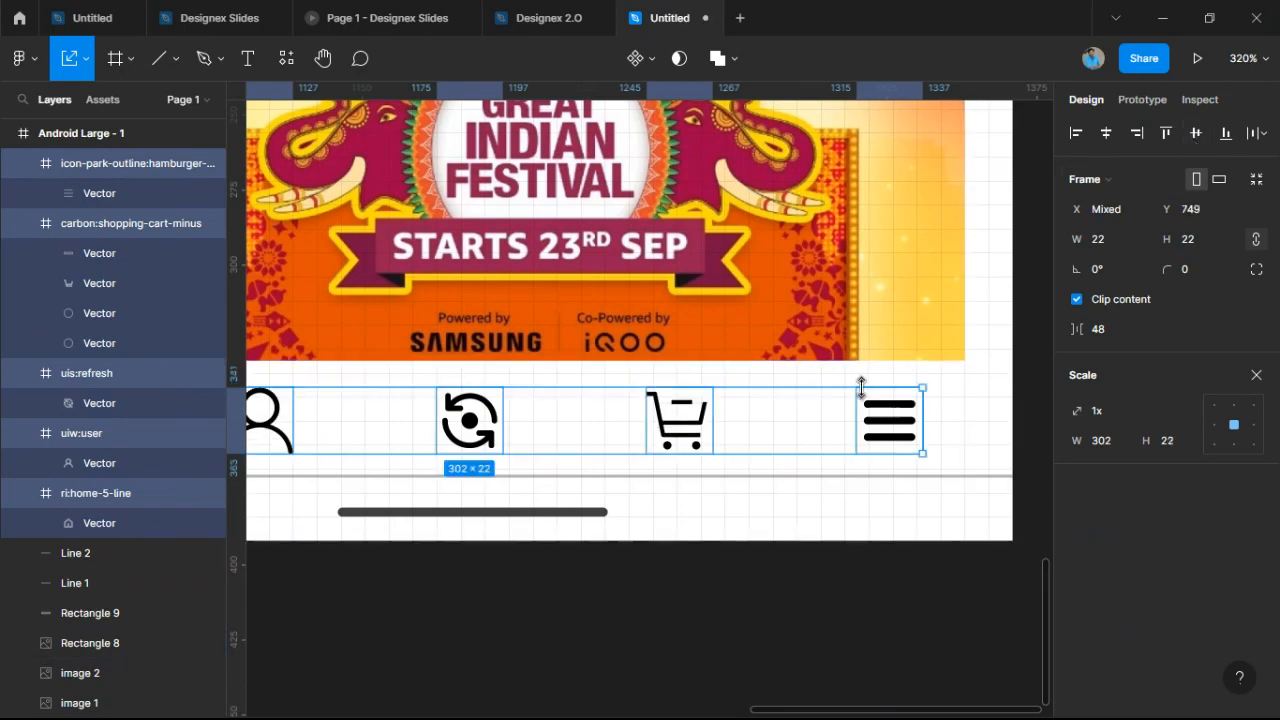
scroll(662, 420, "down", 5)
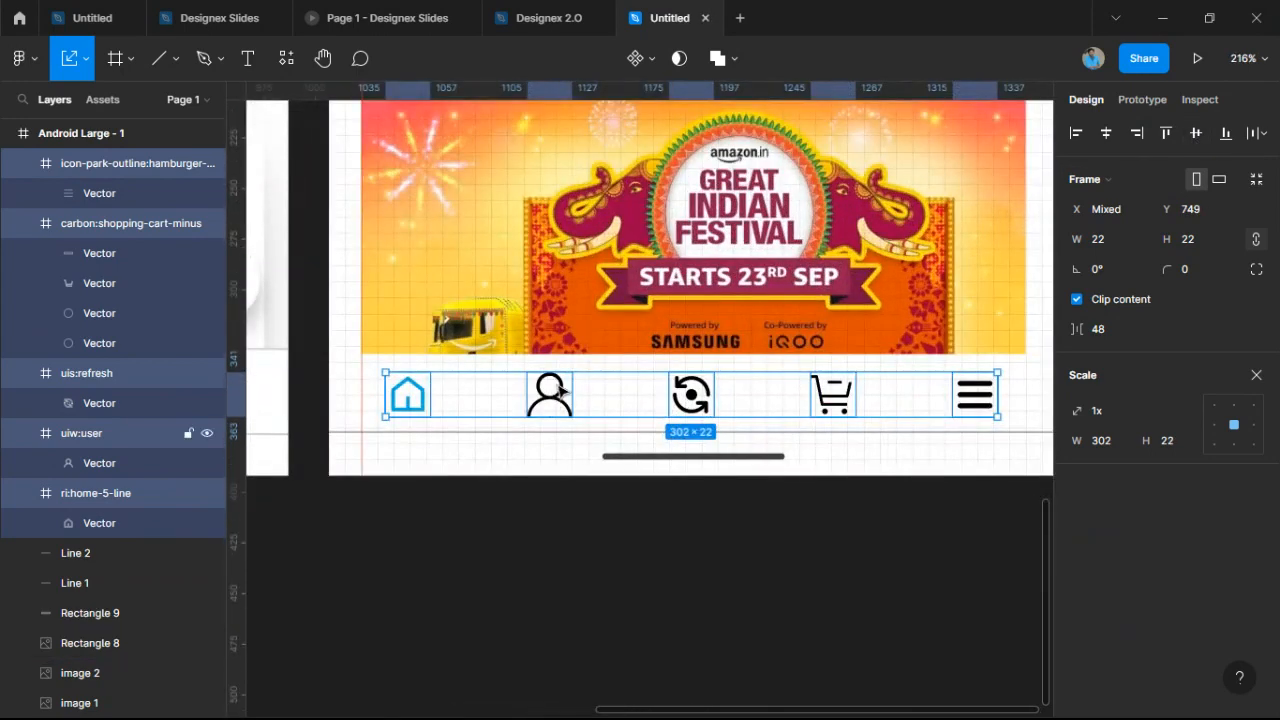
left_click_drag(555, 386, 570, 400)
scroll(575, 405, "up", 5)
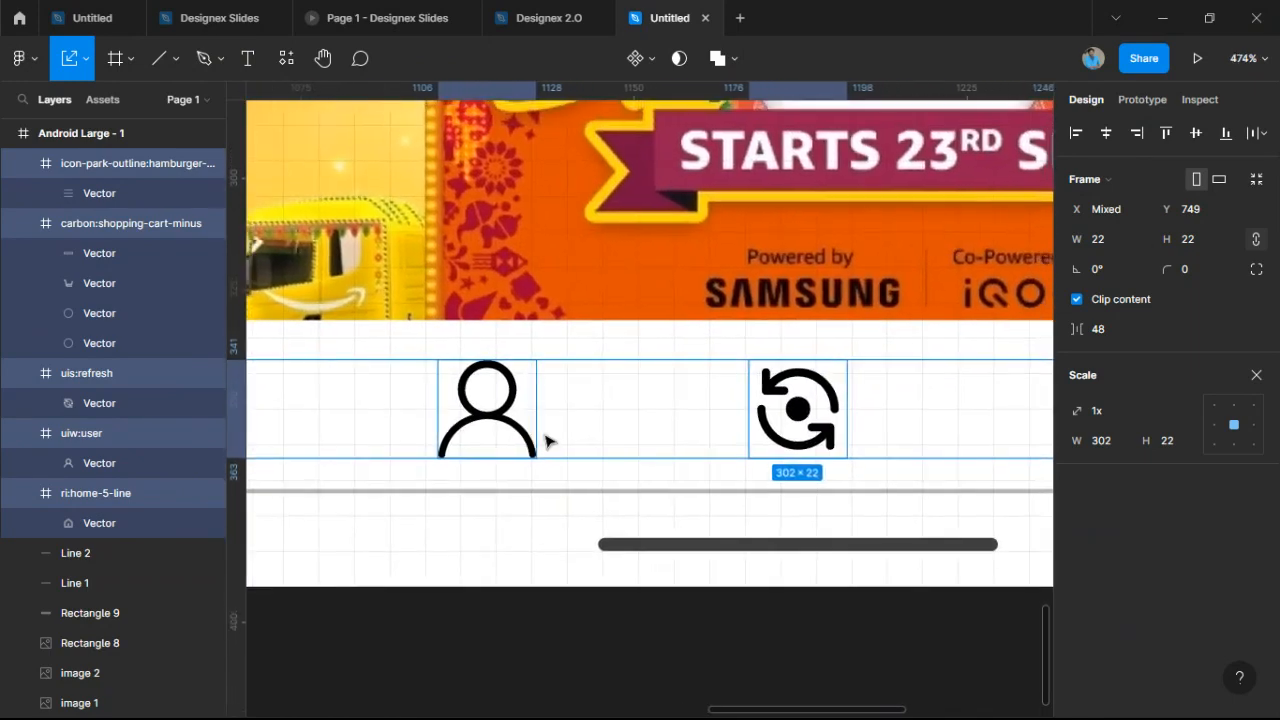
Shrink the user icon slightly, to about 20×20.
left_click(524, 436)
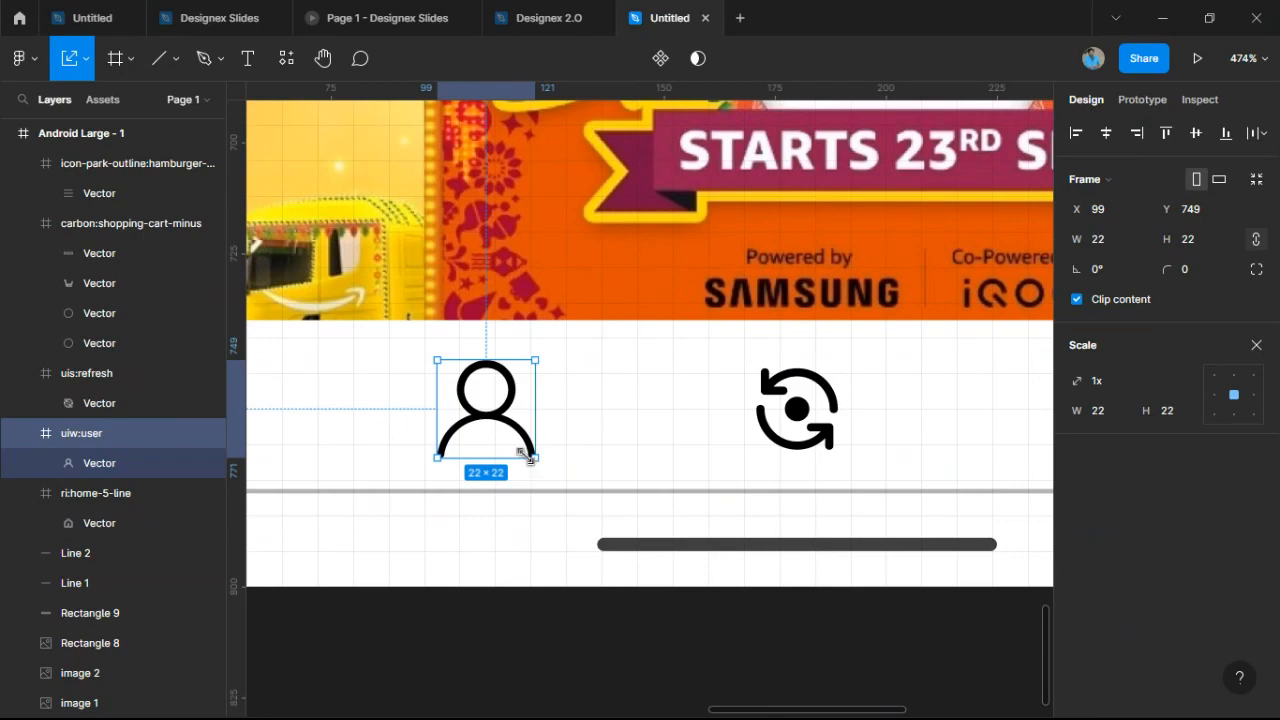
left_click_drag(530, 458, 527, 453)
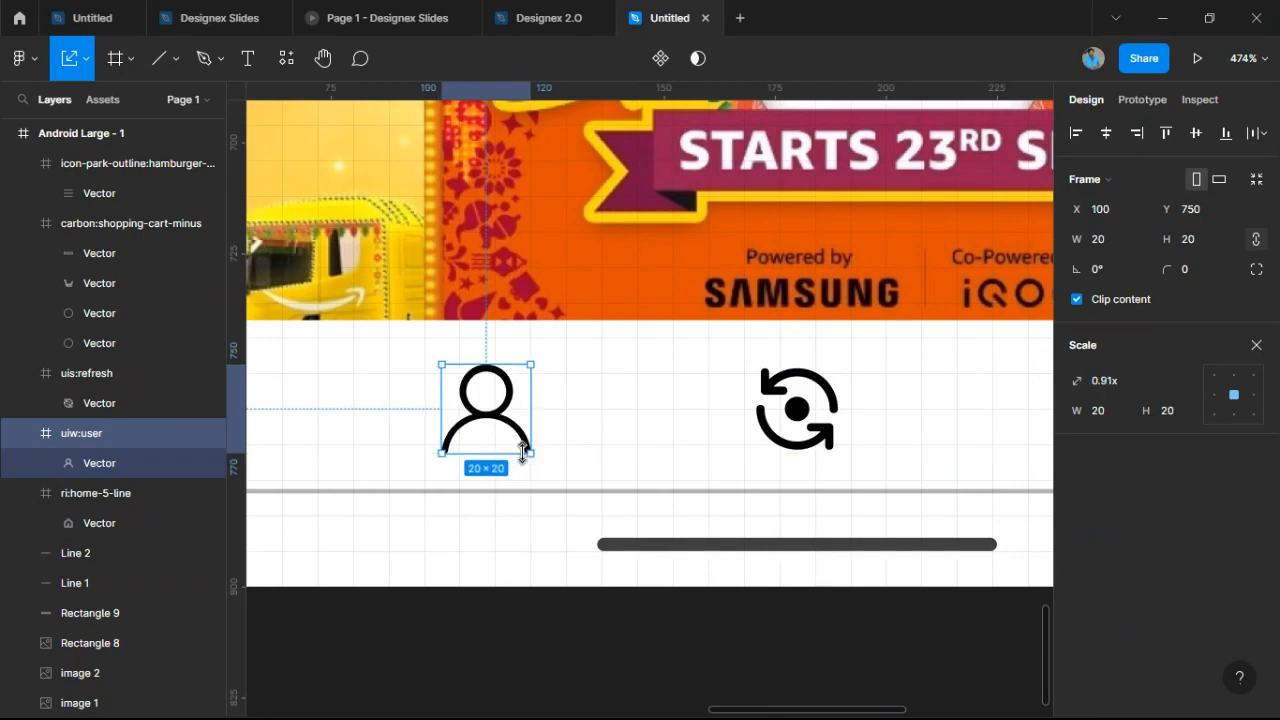
left_click(520, 569)
scroll(520, 569, "down", 5)
scroll(520, 565, "up", 5)
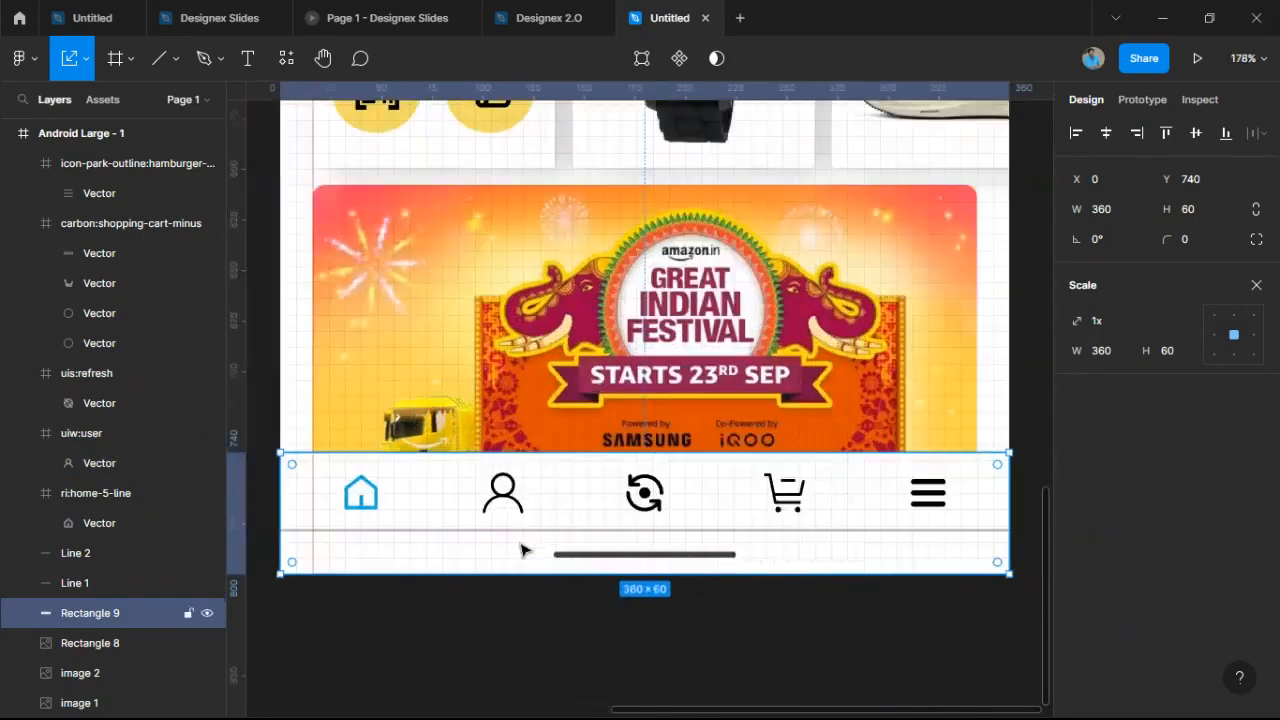
left_click(528, 462)
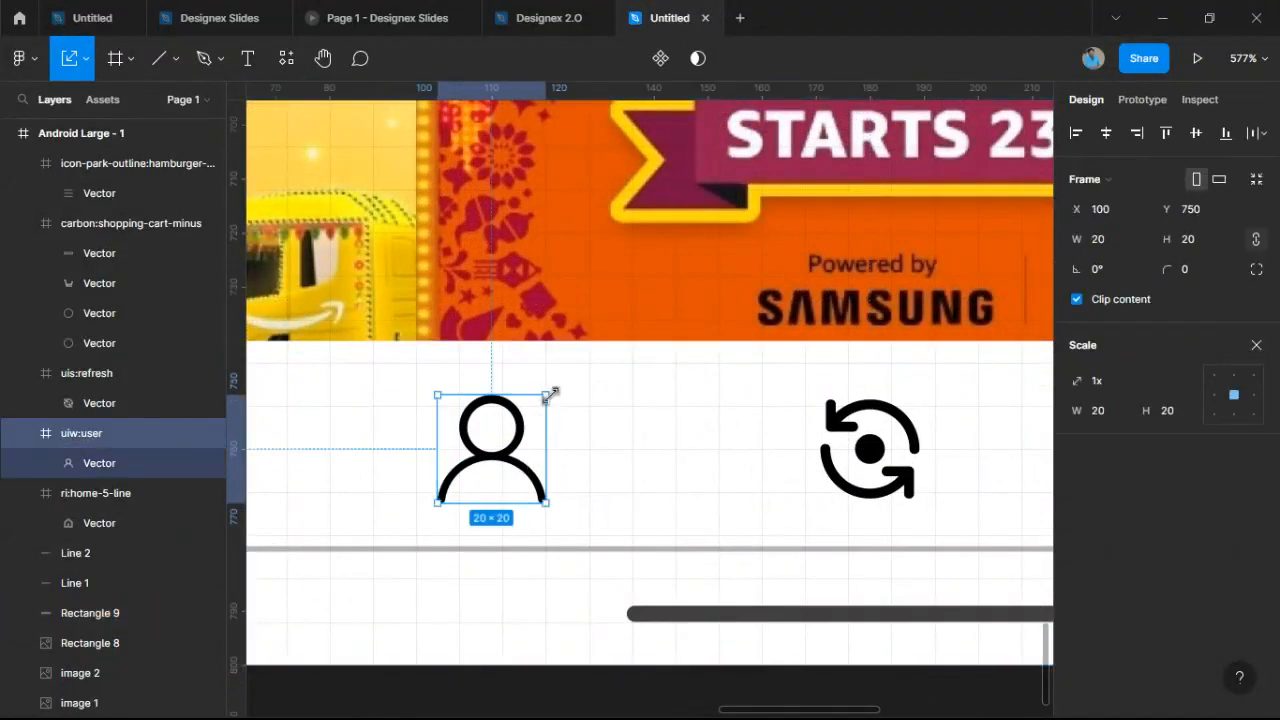
left_click_drag(546, 394, 543, 400)
Deselect everything and review the finished bottom-bar icon row.
left_click(617, 500)
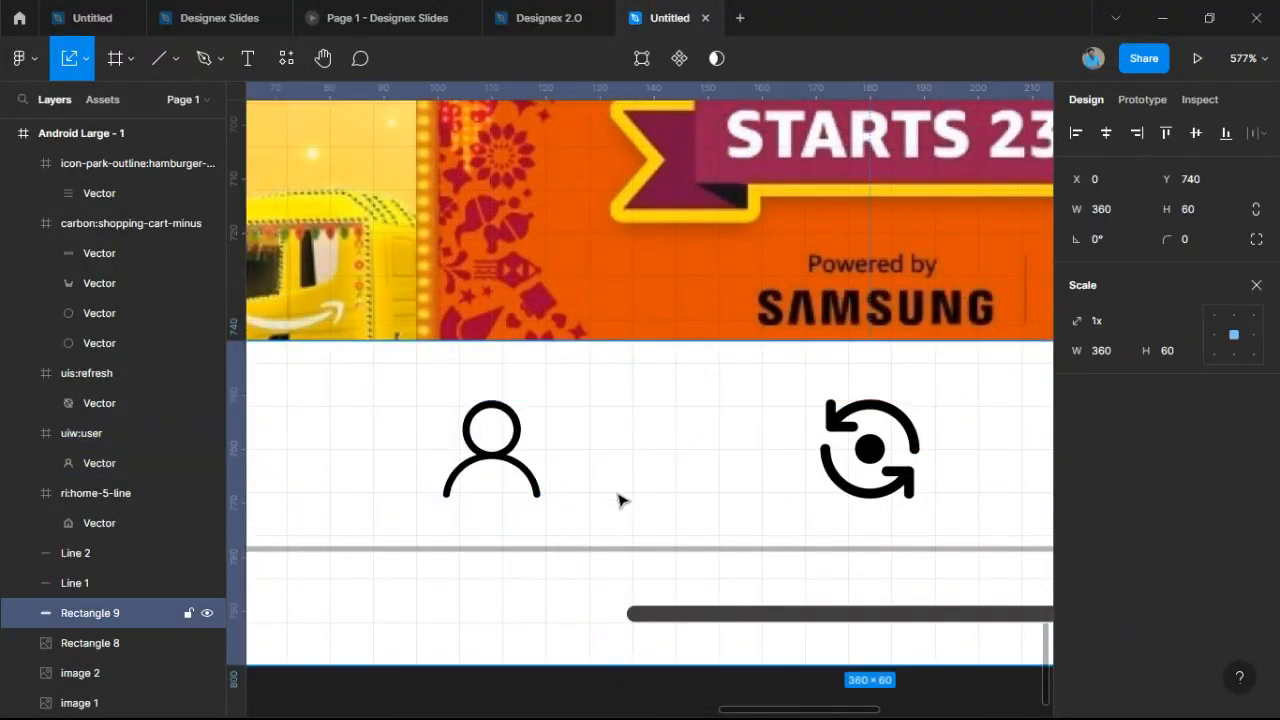
scroll(617, 503, "down", 6)
left_click(686, 598)
scroll(686, 598, "down", 5)
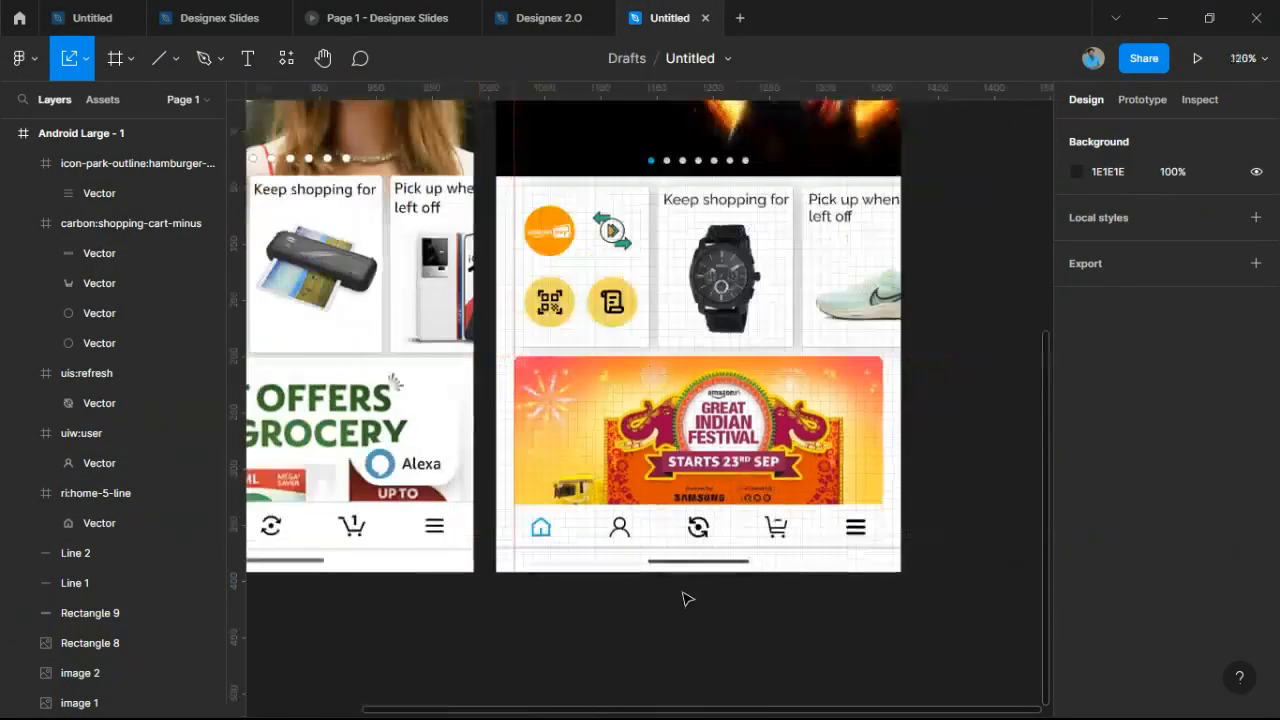
scroll(680, 592, "up", 3)
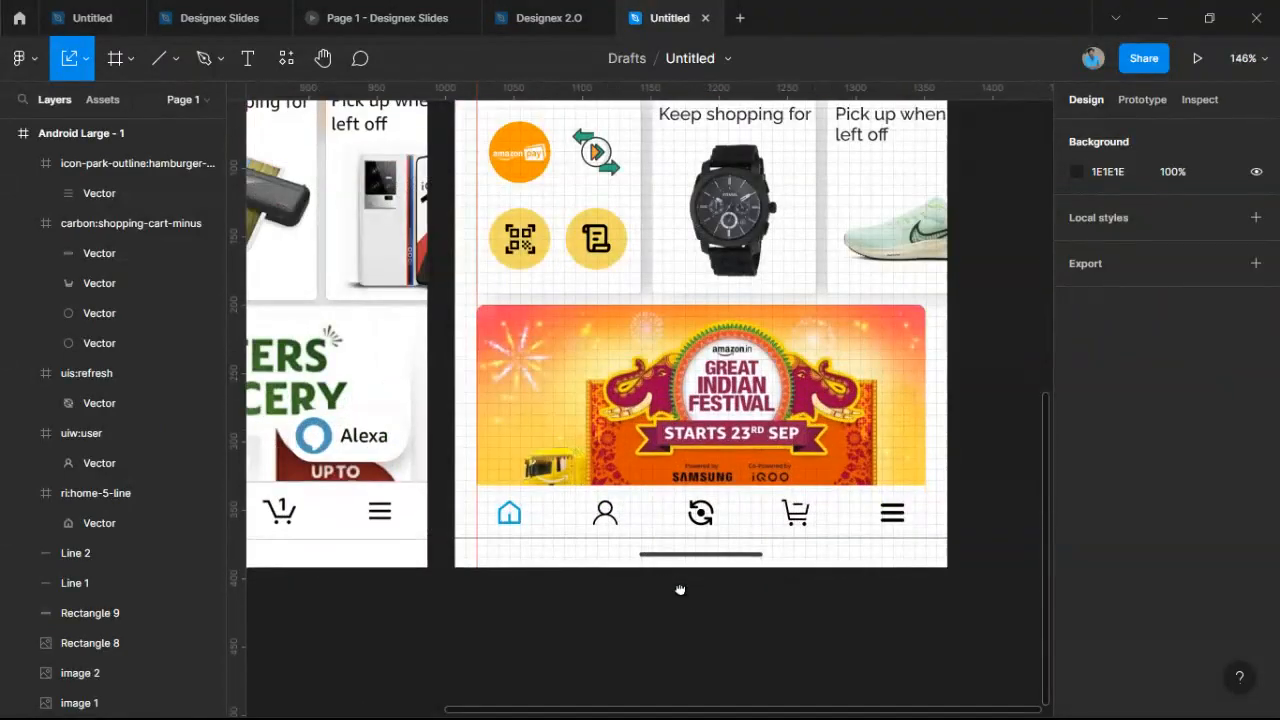
scroll(669, 500, "up", 10)
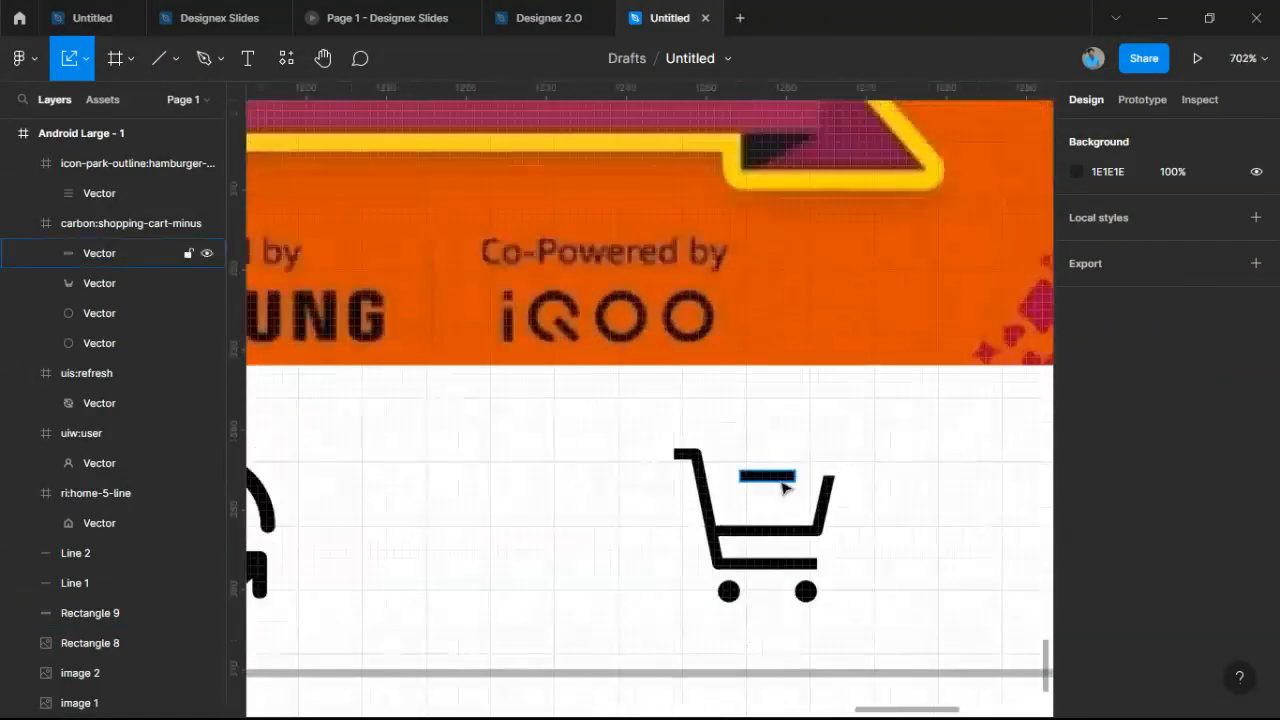
scroll(780, 490, "down", 12)
scroll(662, 500, "up", 5)
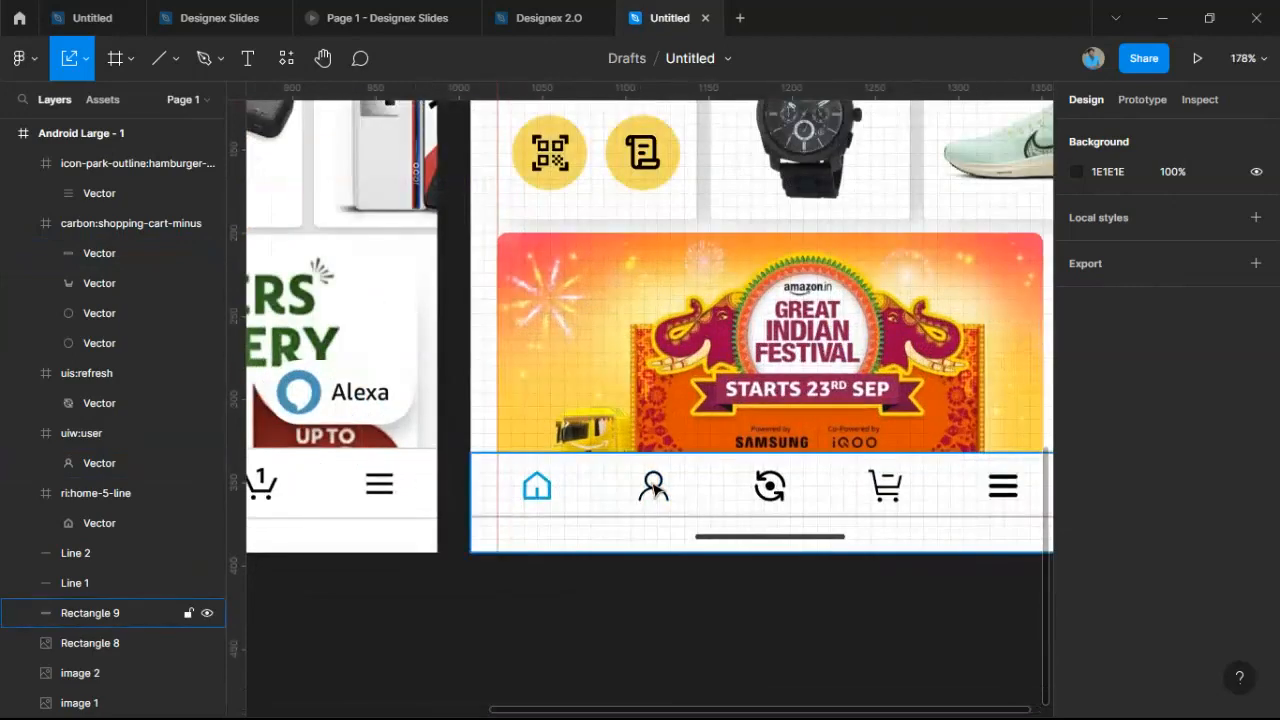
left_click(670, 503)
left_click(720, 594)
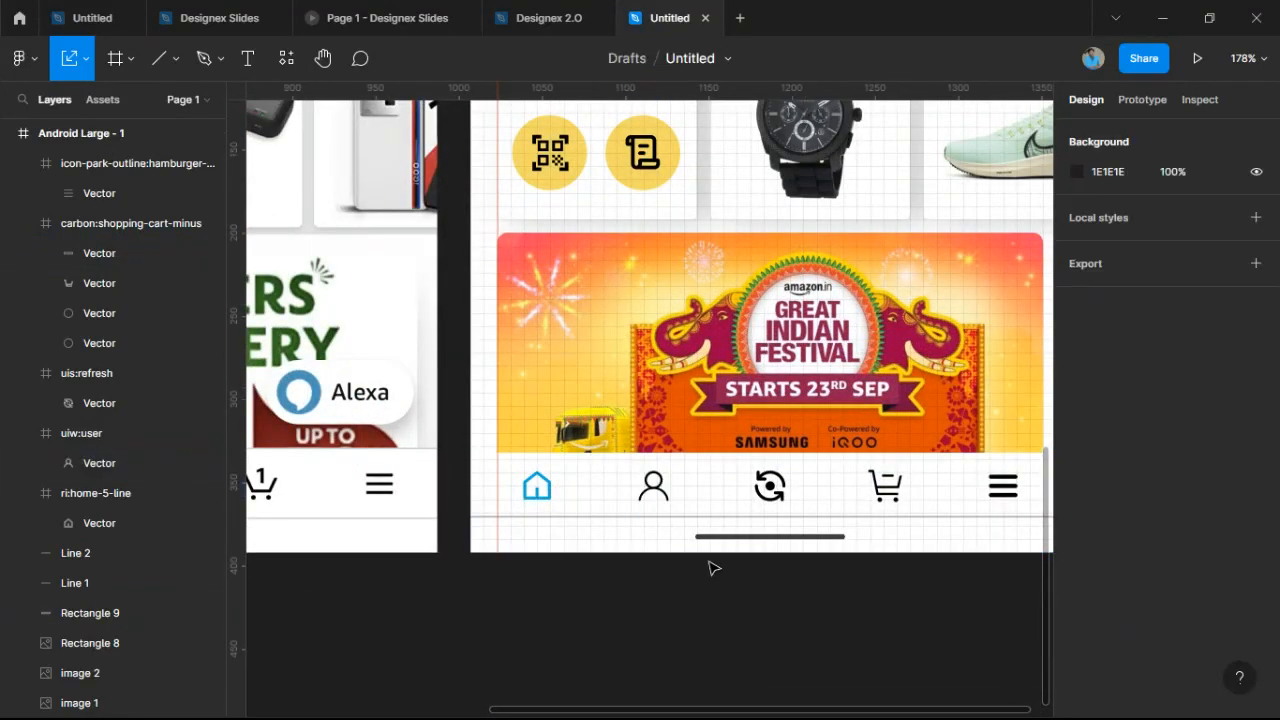
scroll(651, 514, "up", 5)
scroll(548, 500, "down", 5)
scroll(700, 420, "up", 4)
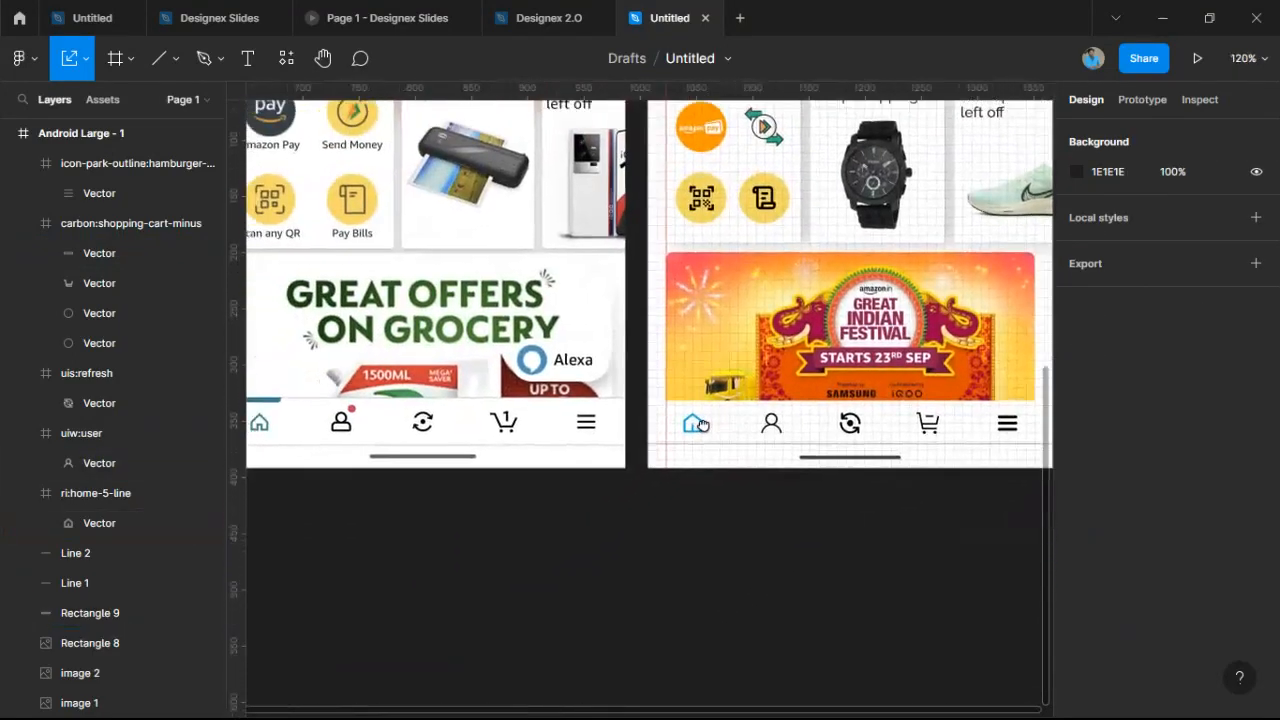
scroll(765, 417, "up", 4)
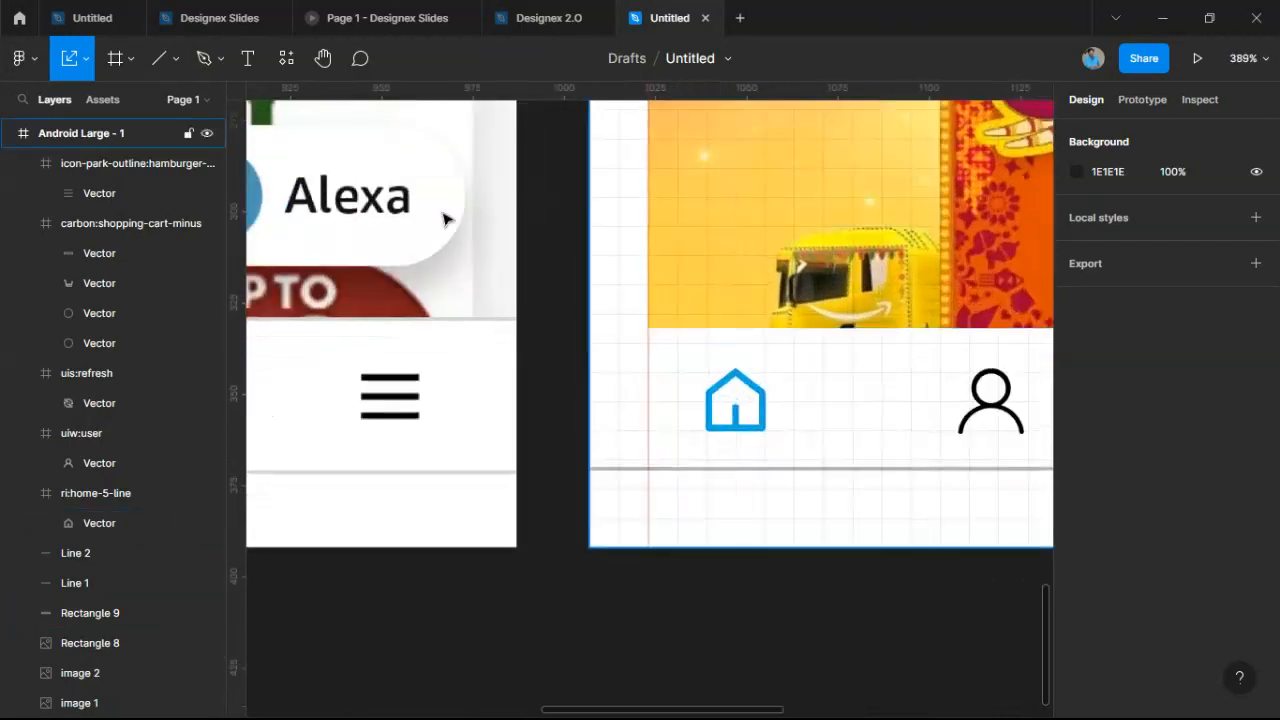
Draw a rectangle bar above the home icon, filled with the icon's blue 0BACE4.
left_click(175, 59)
left_click(125, 104)
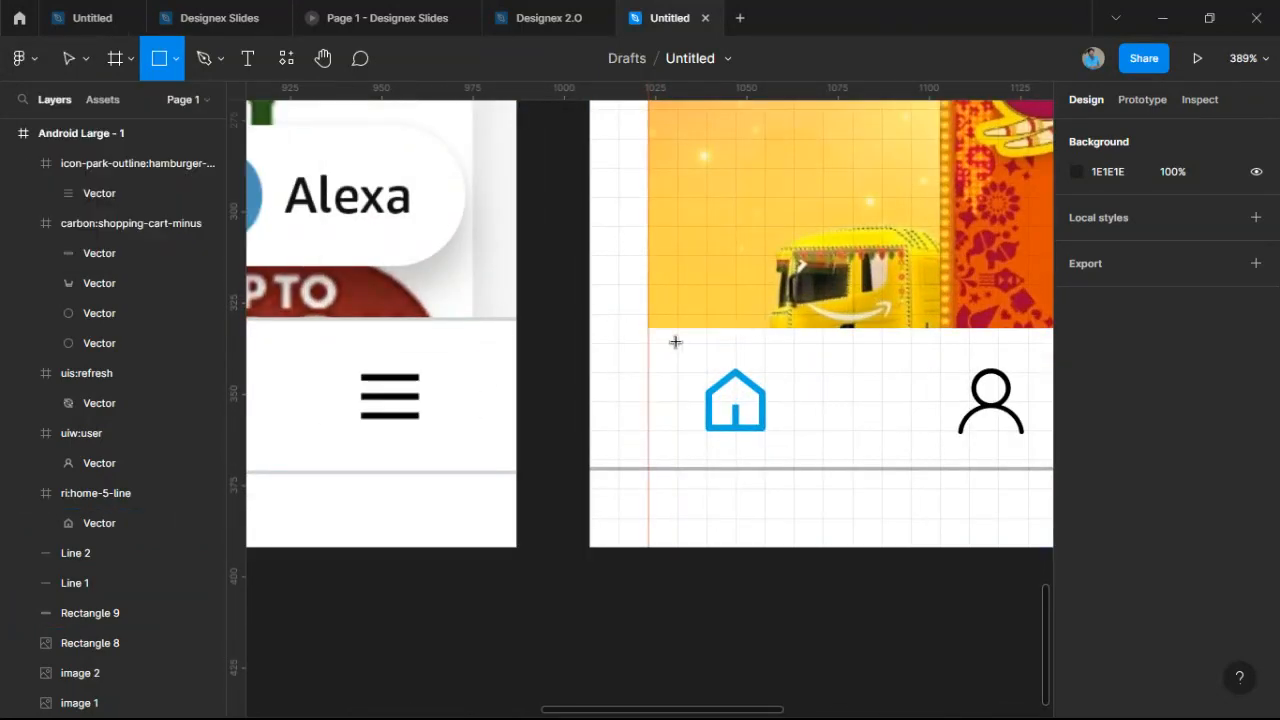
mouse_move(684, 330)
left_mouse_down()
mouse_move(808, 343)
mouse_move(768, 343)
left_mouse_up()
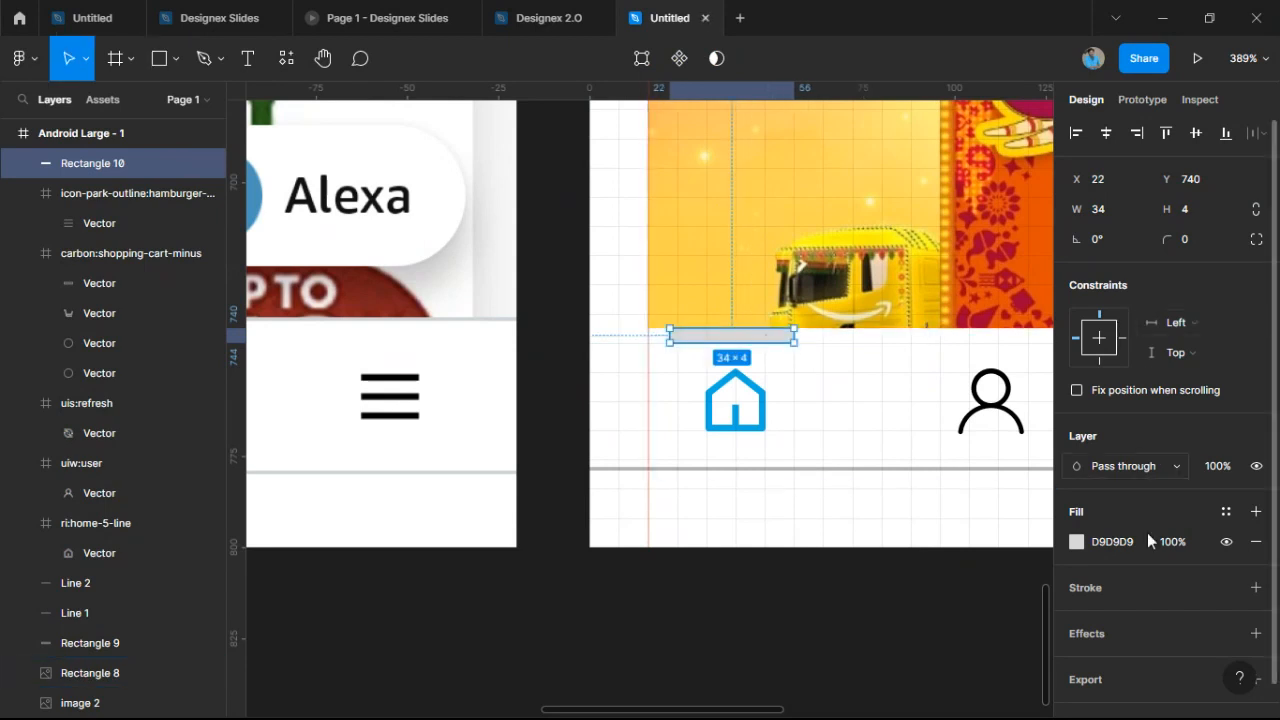
left_click(1076, 541)
left_click(856, 509)
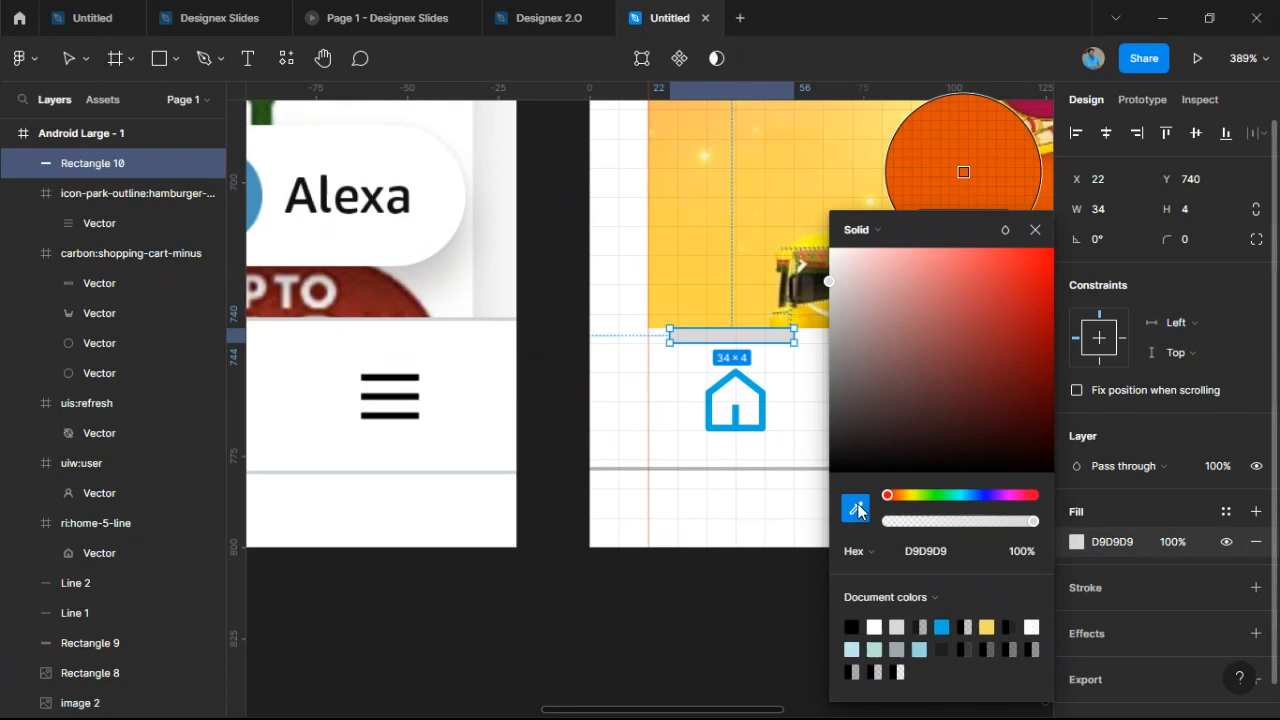
left_click(765, 408)
left_click(737, 557)
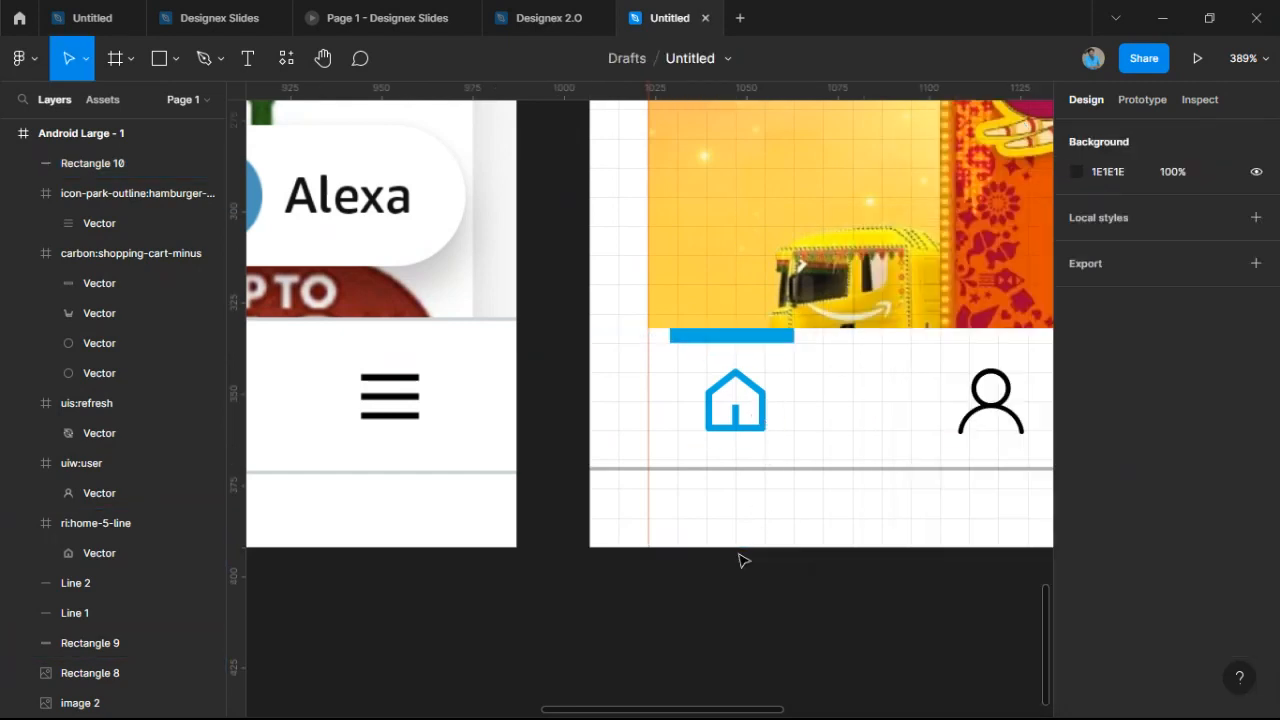
Slim the blue indicator bar to 32×3 and deselect it.
left_click(740, 340)
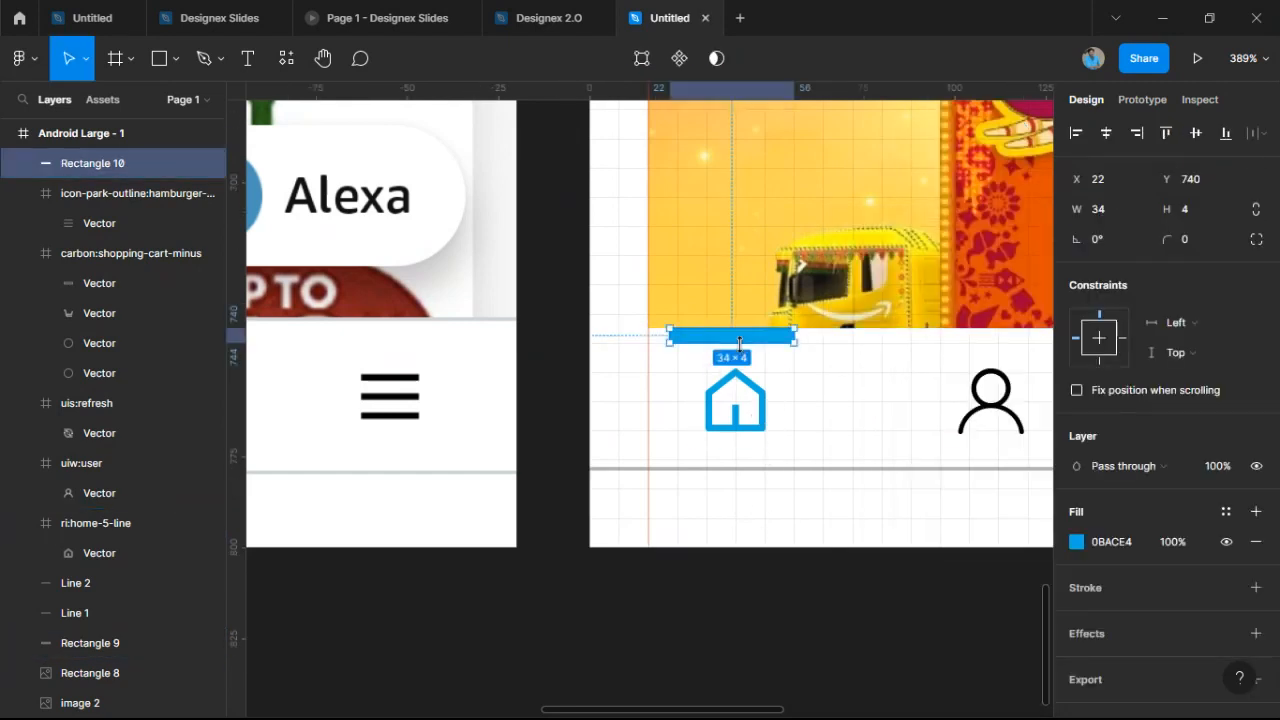
left_click_drag(740, 343, 678, 338)
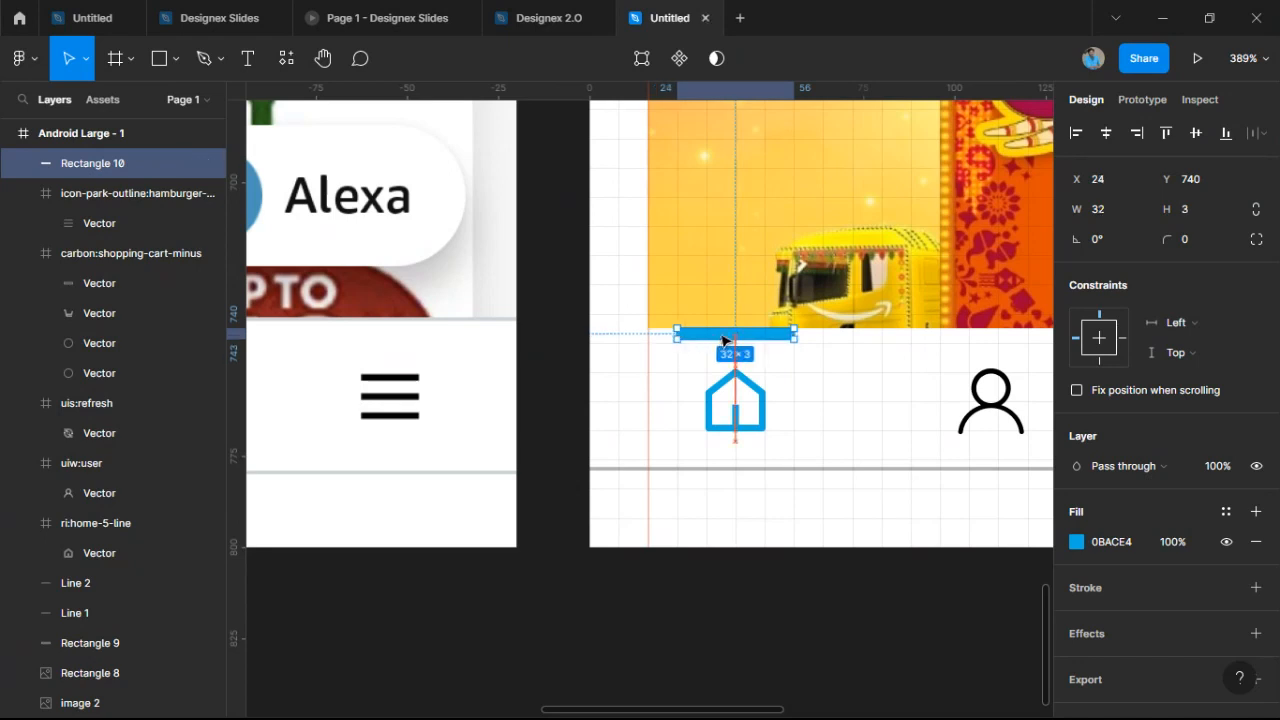
left_click(857, 589)
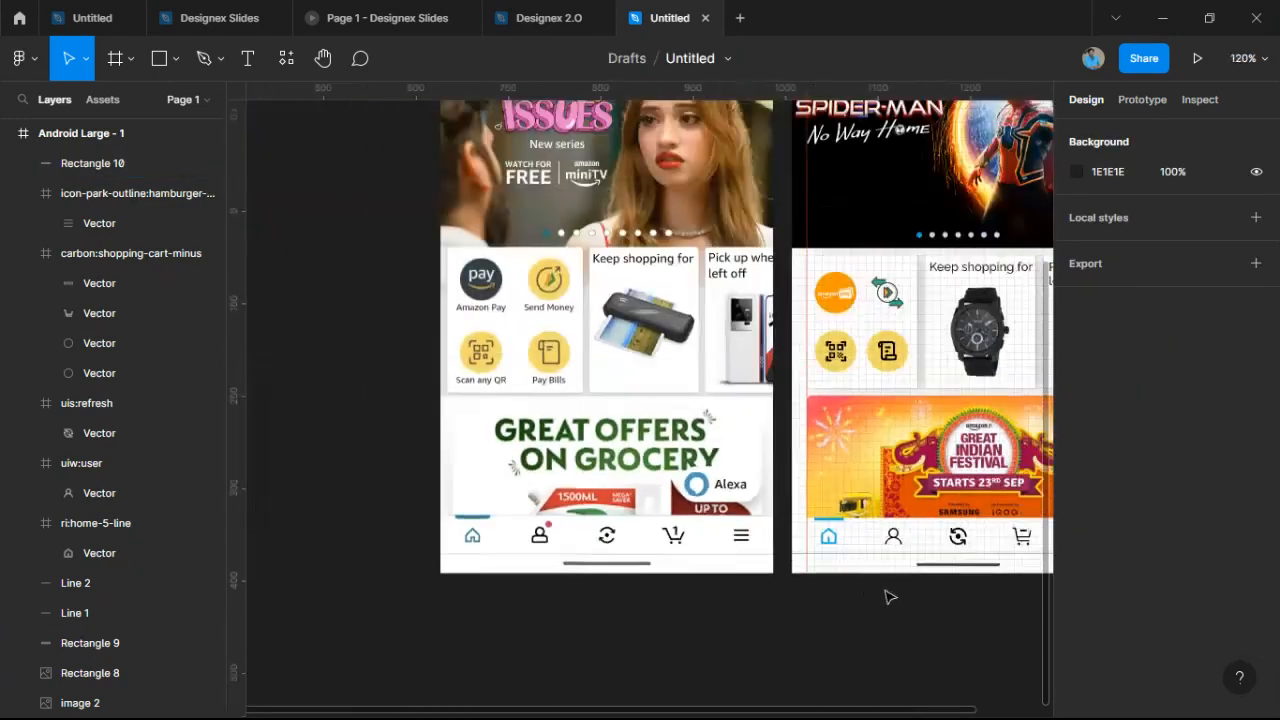
left_click_drag(883, 589, 701, 624)
scroll(701, 624, "down", 4)
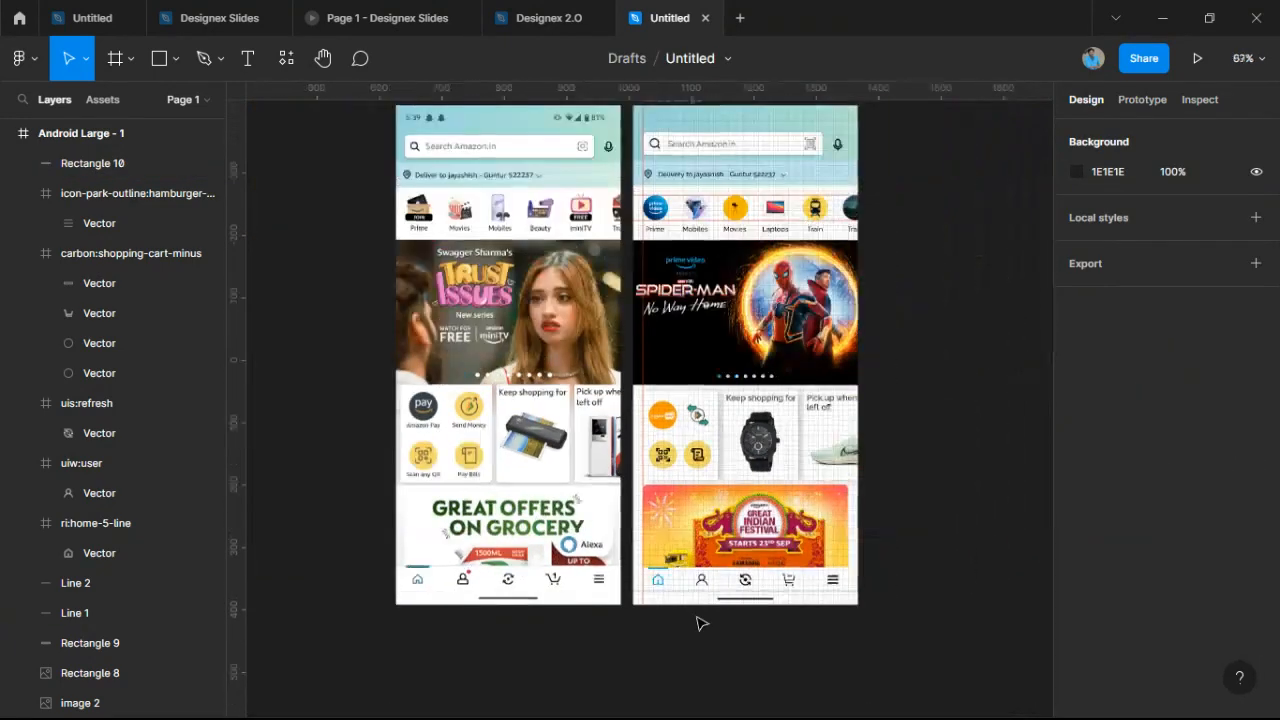
scroll(701, 622, "up", 1)
scroll(797, 400, "up", 1)
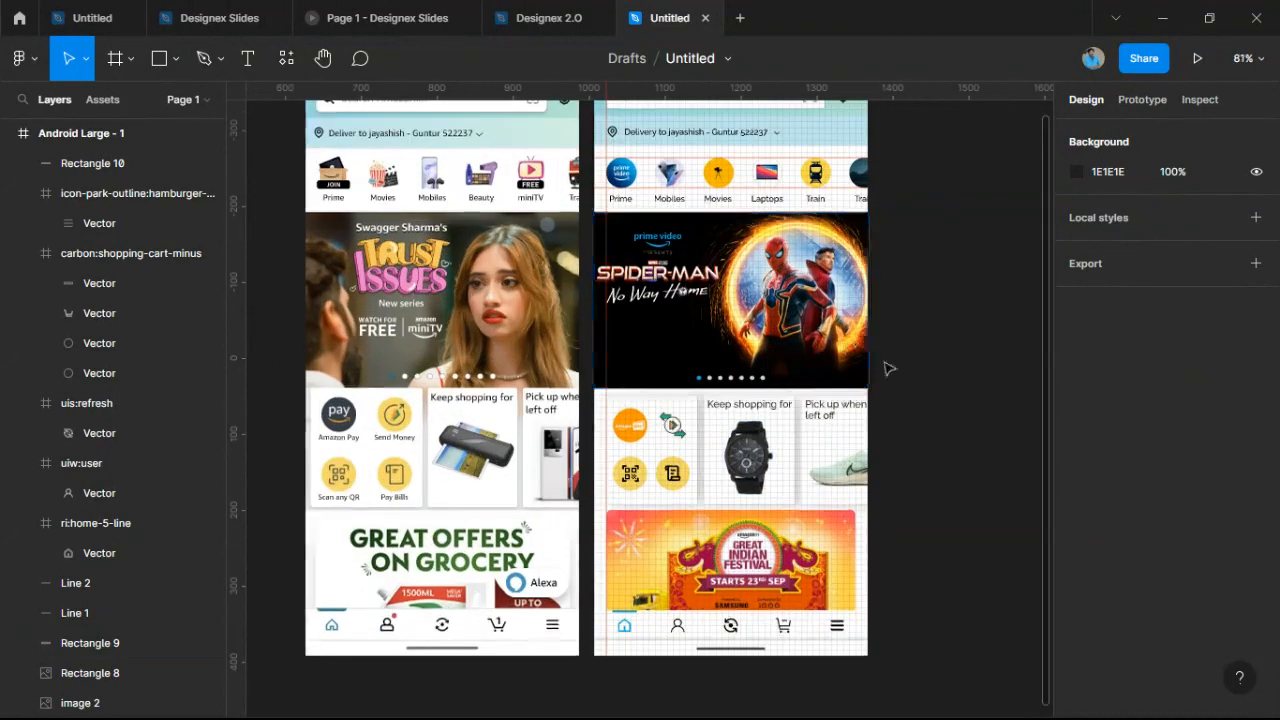
left_click_drag(900, 389, 909, 430)
scroll(909, 430, "down", 1)
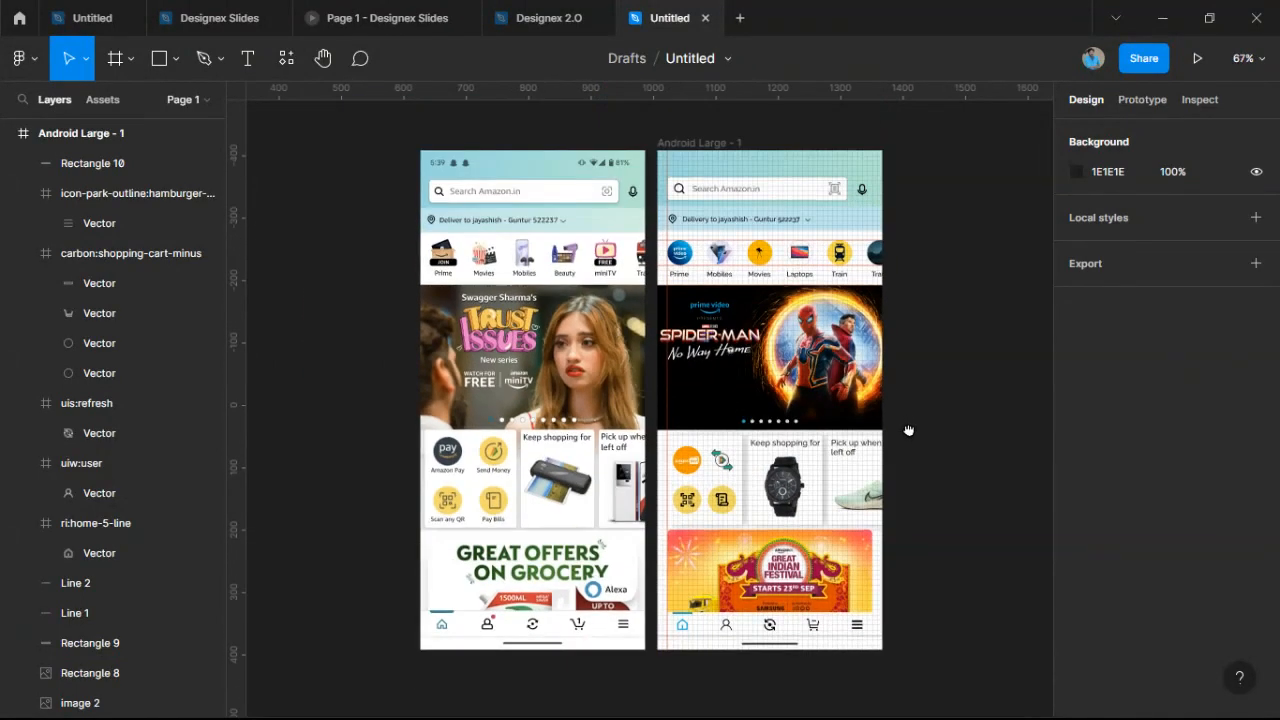
scroll(909, 431, "up", 1)
scroll(911, 434, "down", 1)
scroll(910, 436, "up", 1)
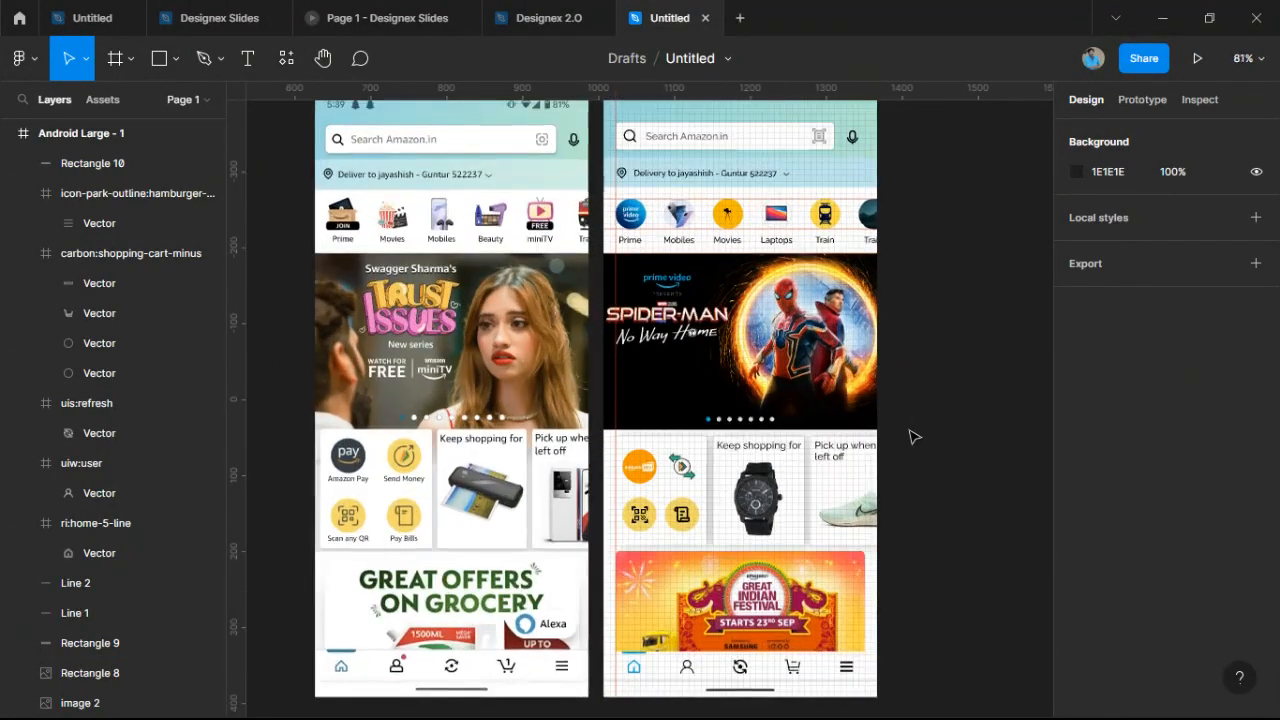
scroll(910, 436, "down", 1)
left_click(596, 392)
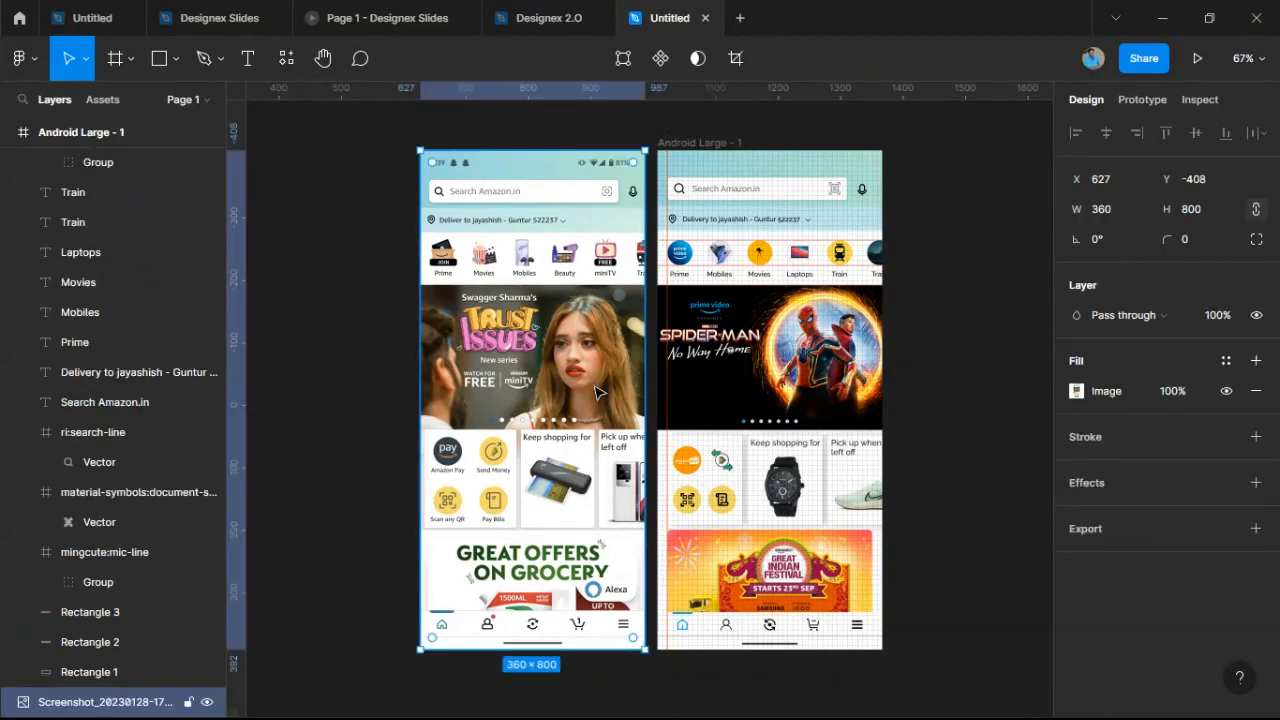
key("Delete")
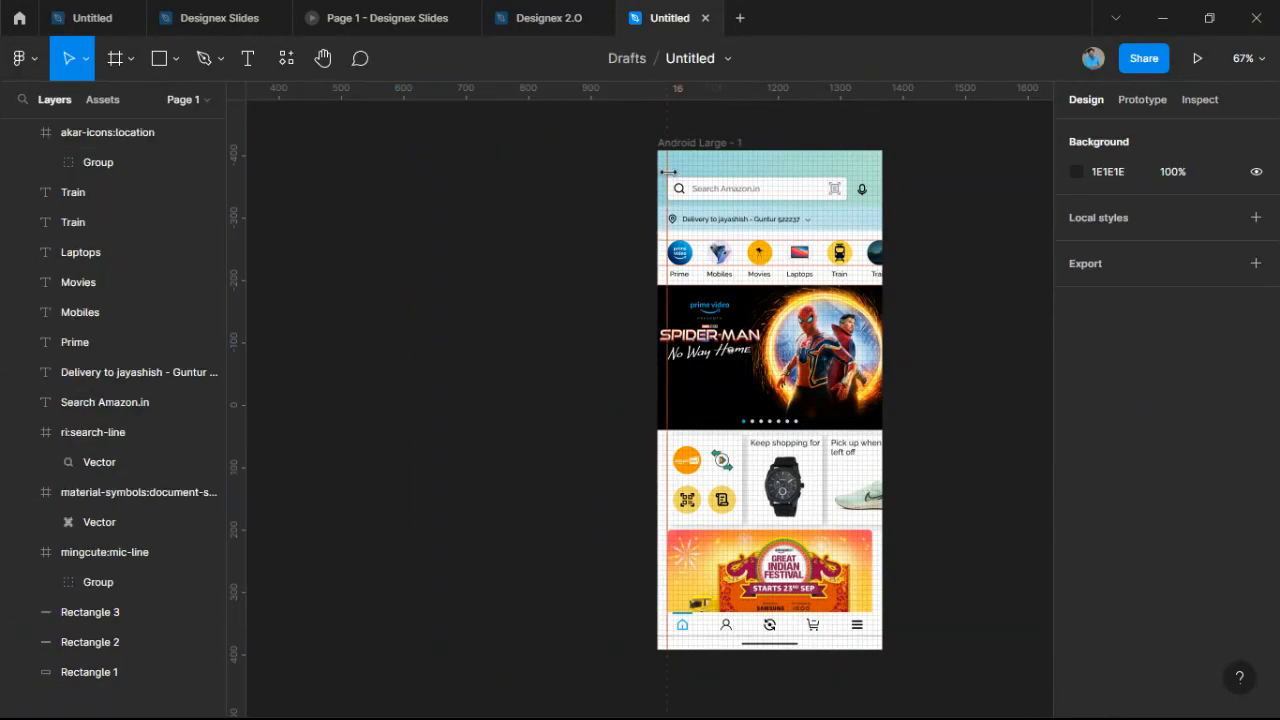
key("ctrl+z")
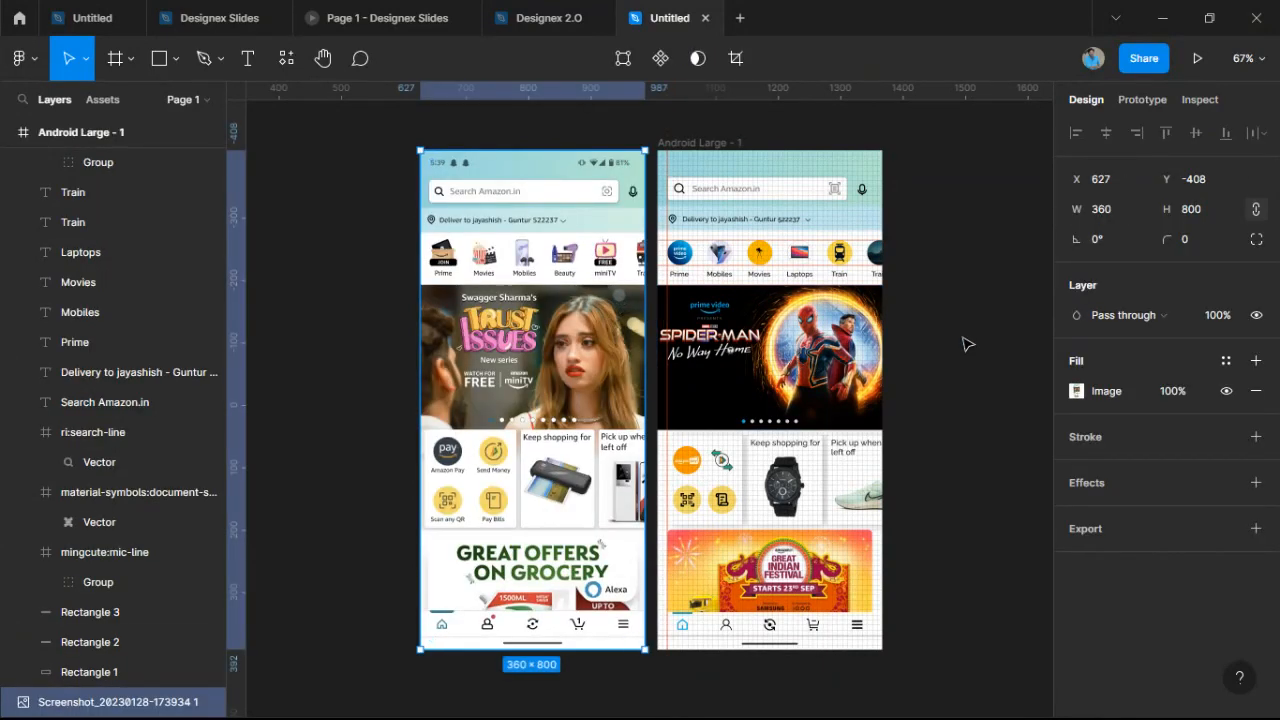
scroll(966, 343, "down", 1)
left_click_drag(953, 338, 995, 350)
scroll(923, 328, "up", 1)
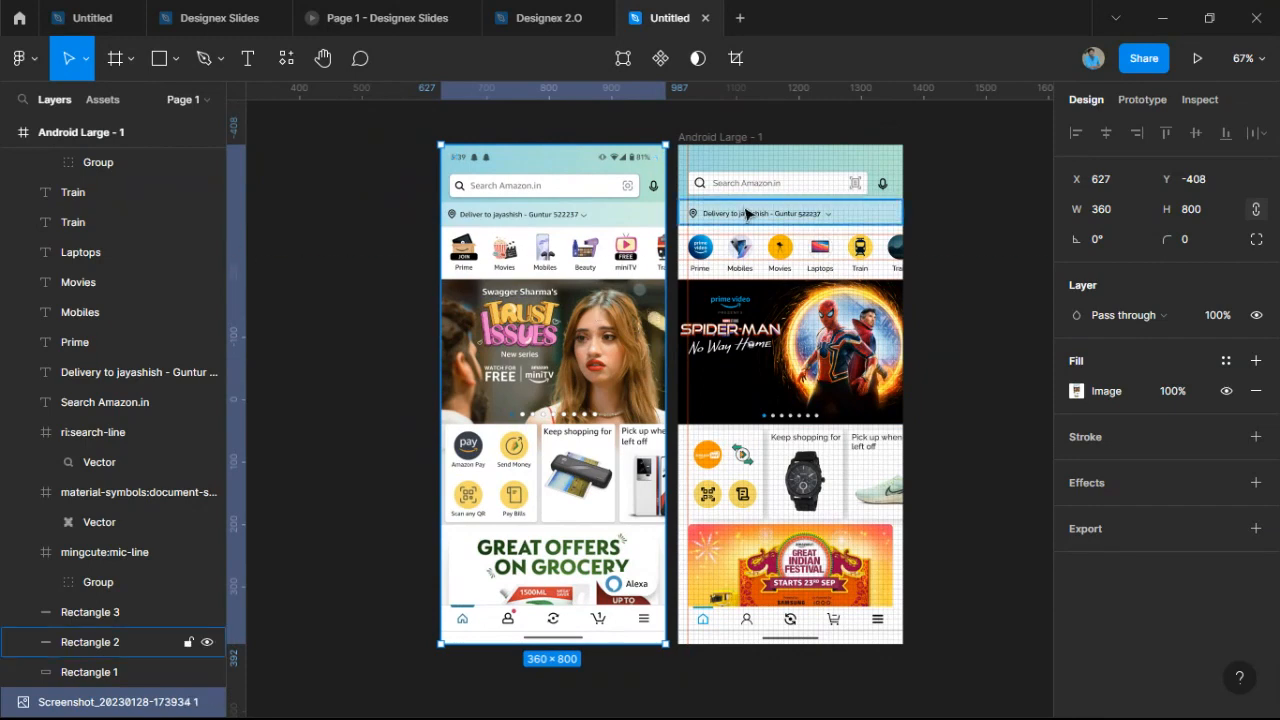
left_click(726, 133)
left_click(947, 204)
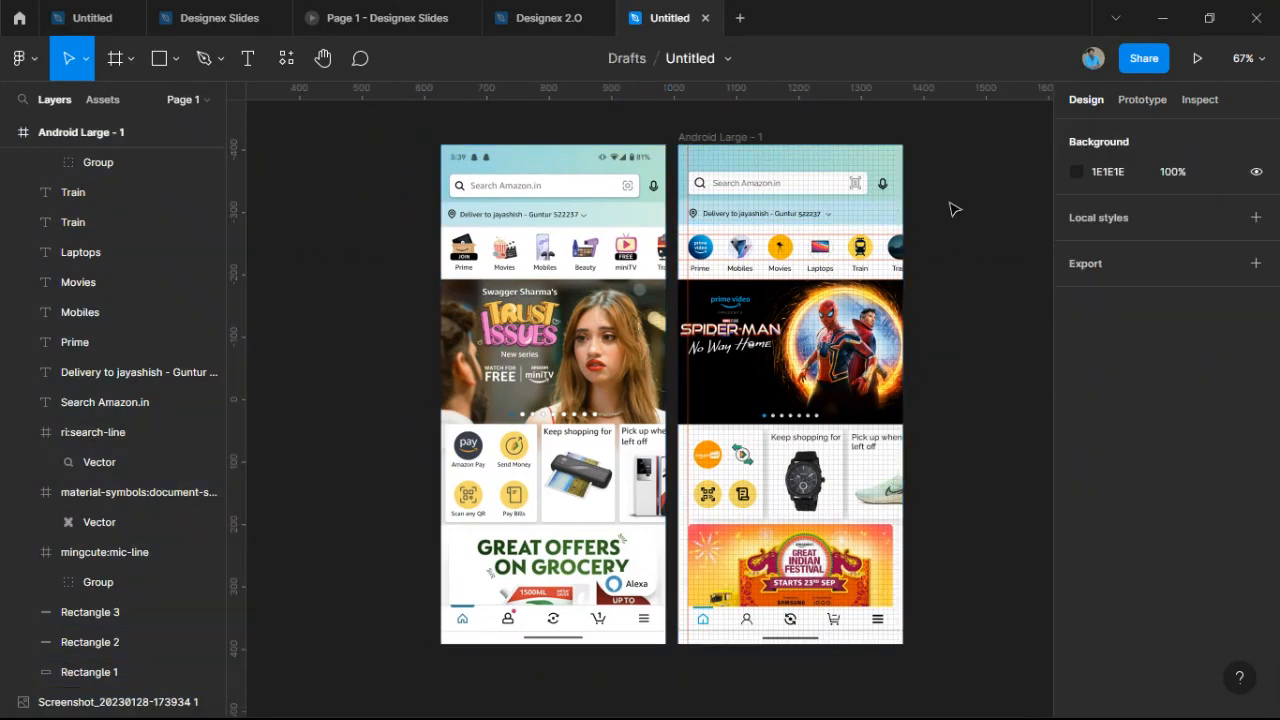
left_click_drag(934, 215, 926, 227)
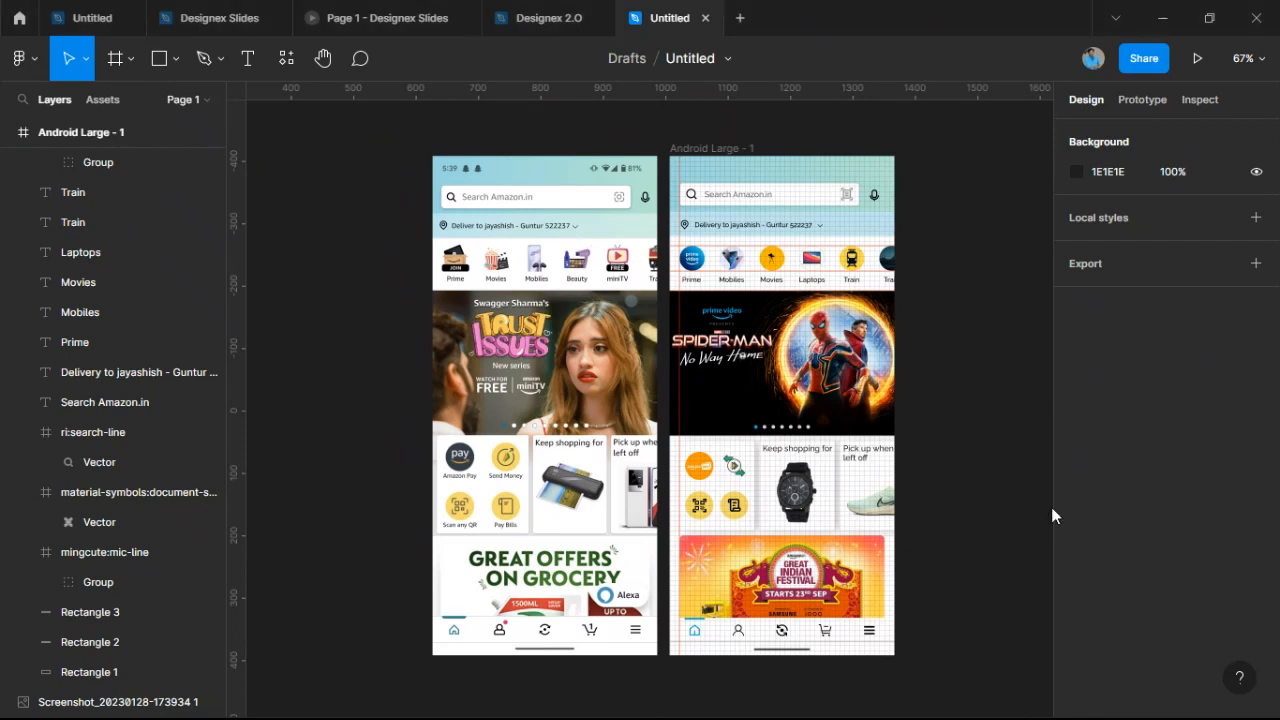
Rename the file to 'Amazon UI - Designex 2.0' and copy its view-only share link.
left_click(689, 59)
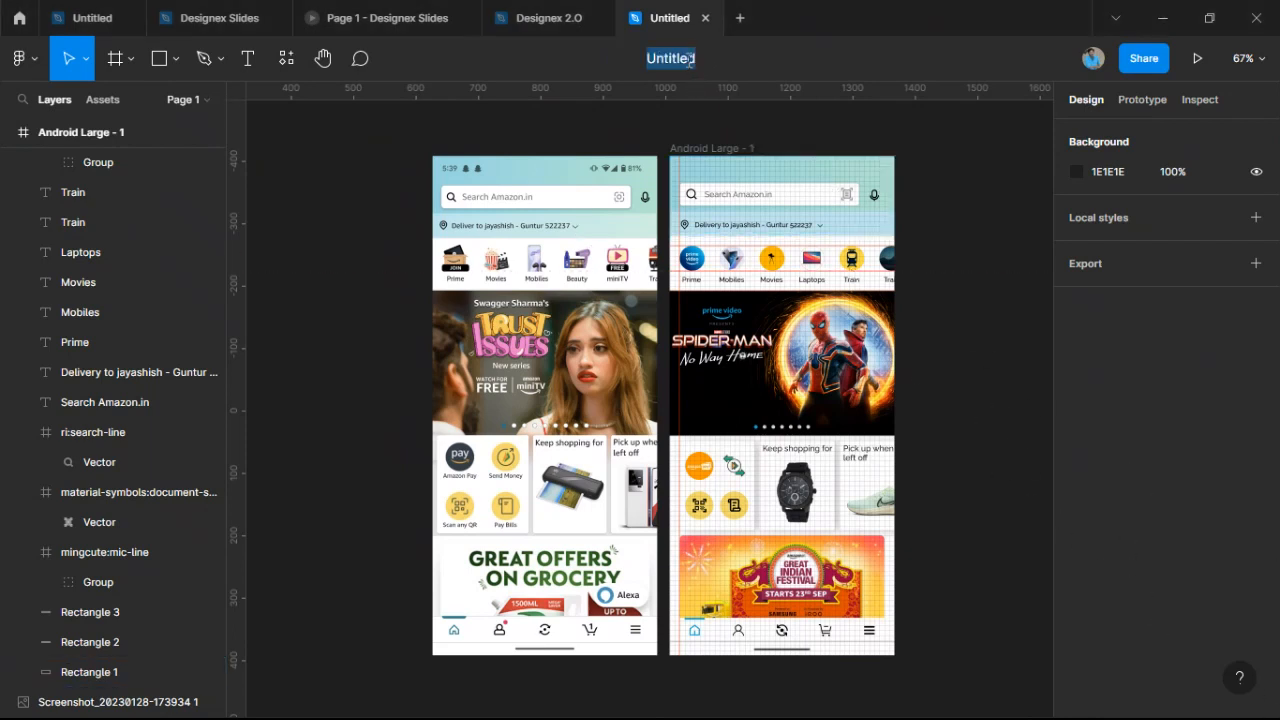
type("Amazon ")
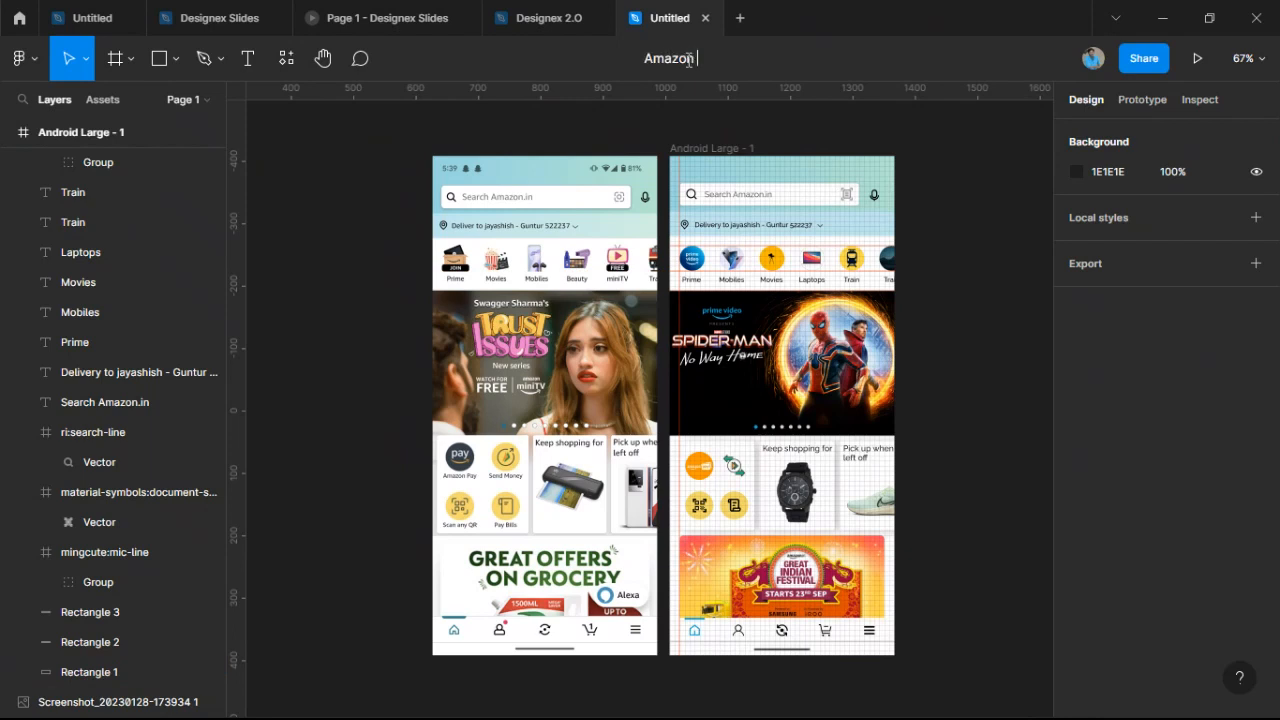
type("UI - Design")
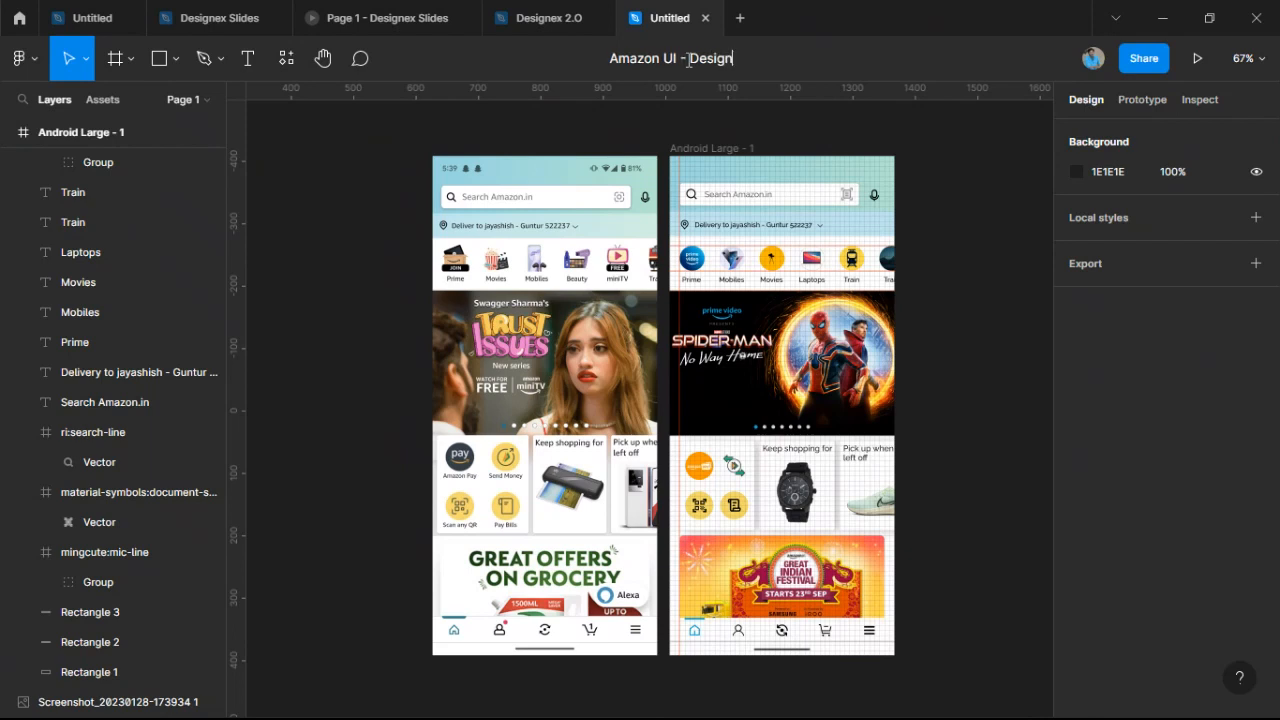
type("ex 2.0")
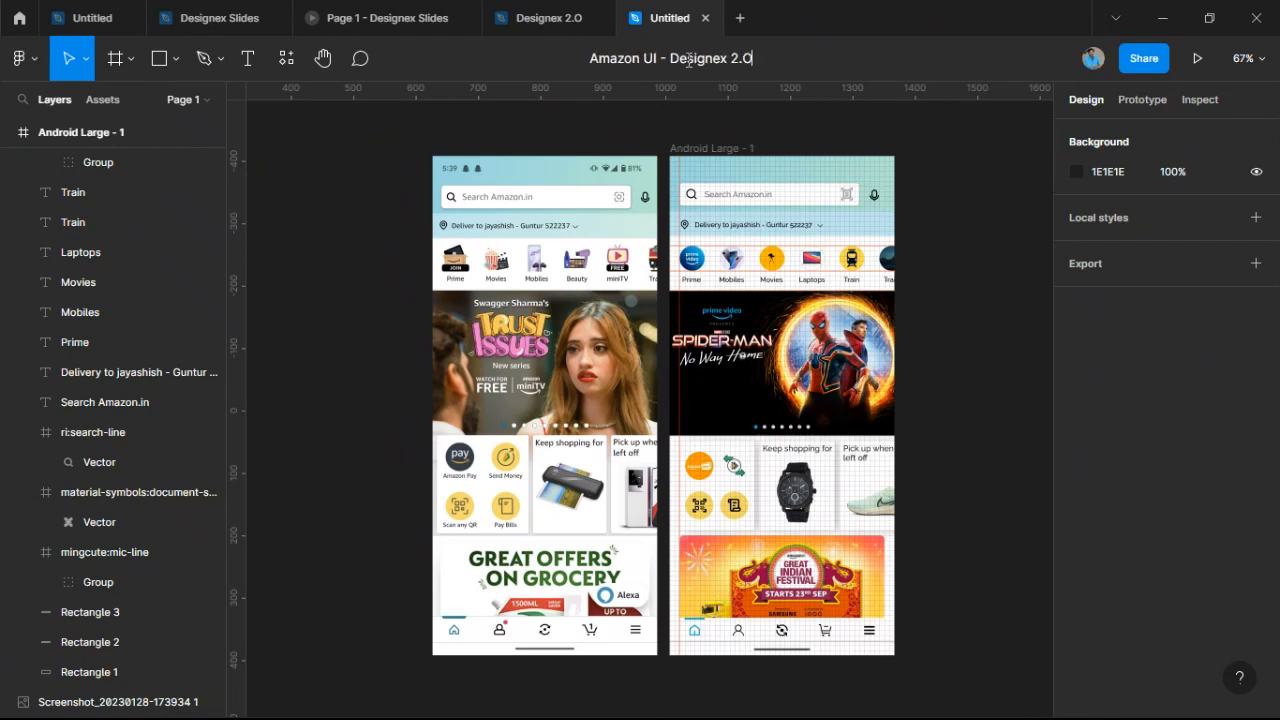
key("Return")
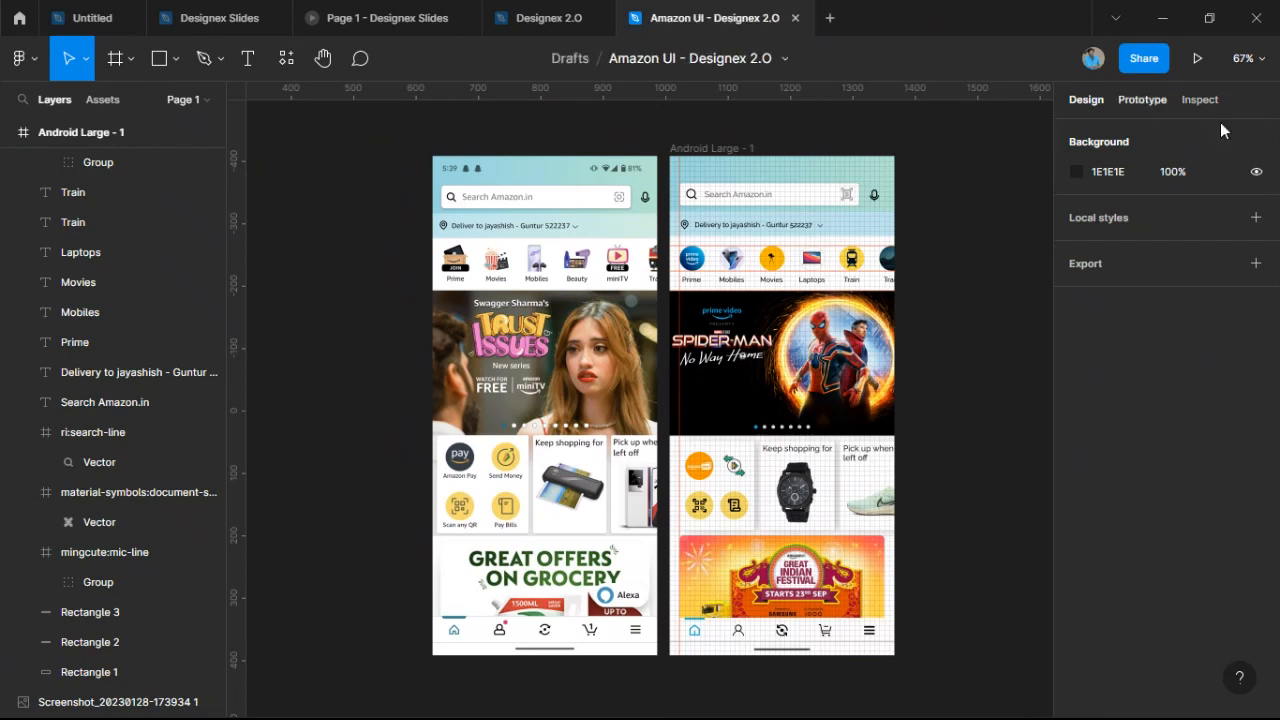
left_click(1138, 64)
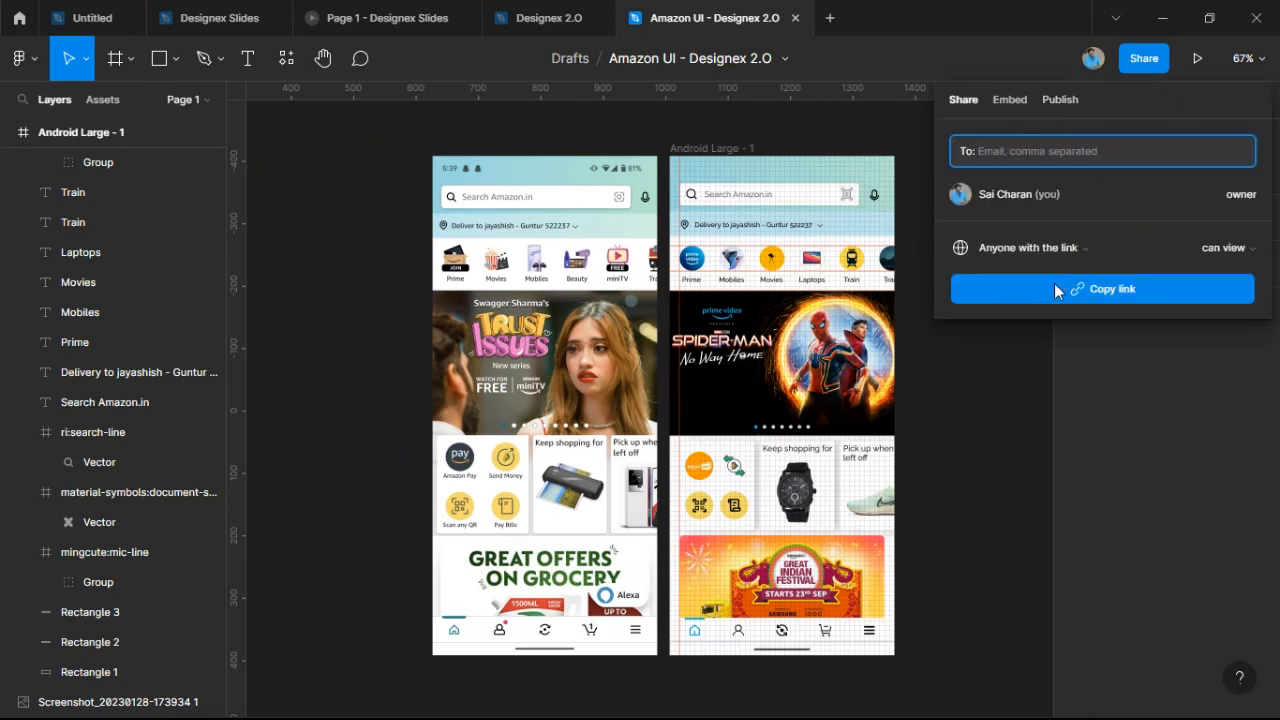
left_click(1040, 366)
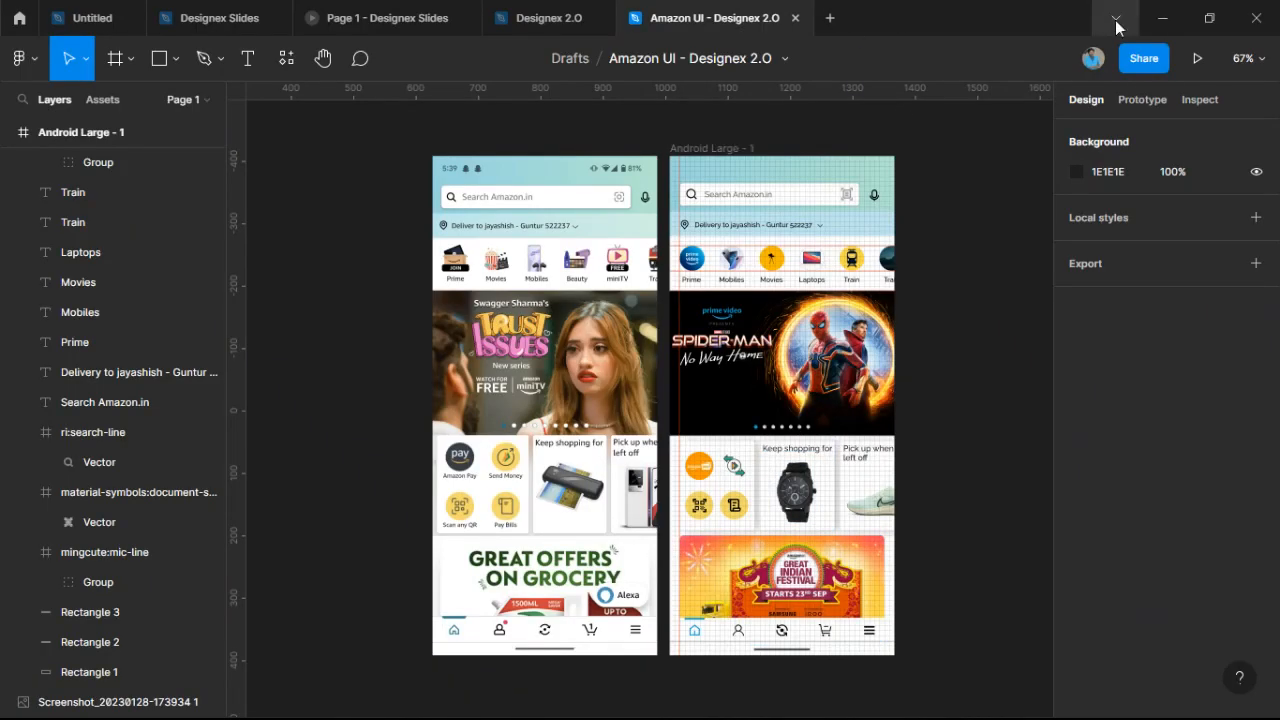
Switch to the Designex Slides deck and advance past About Speaker to the 'How i performed friends?' clip.
left_click(310, 18)
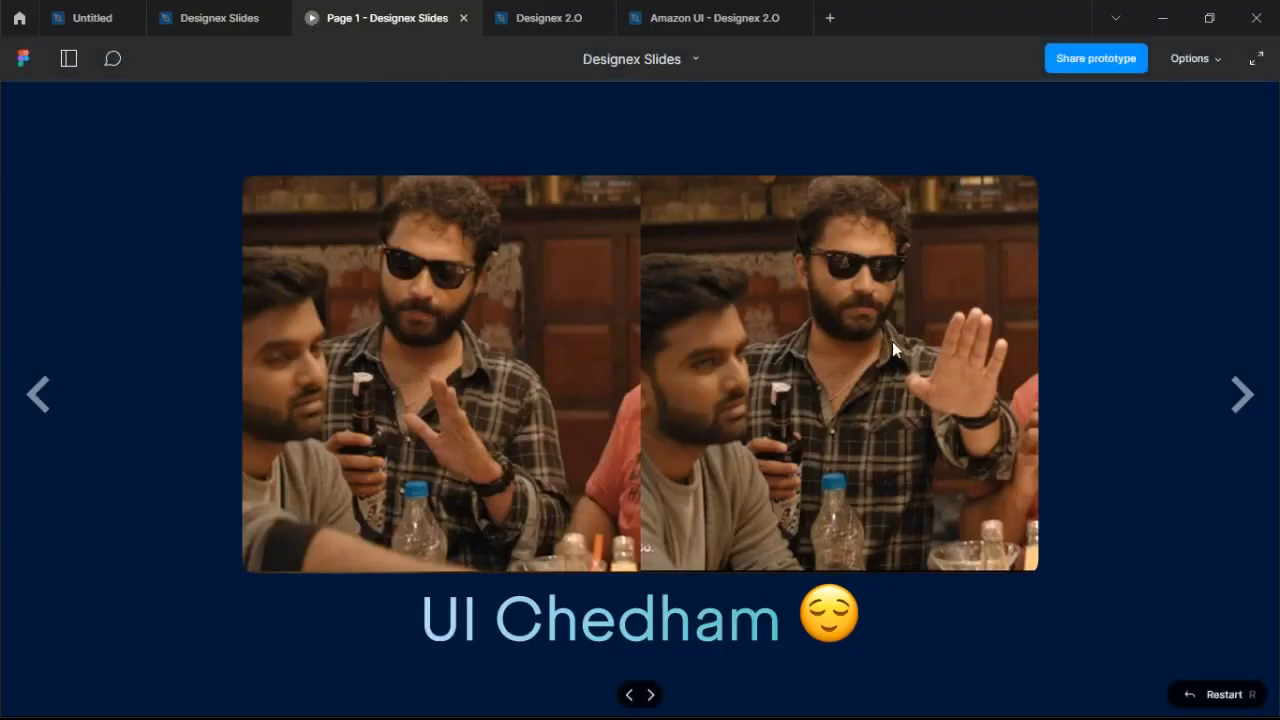
left_click(1241, 396)
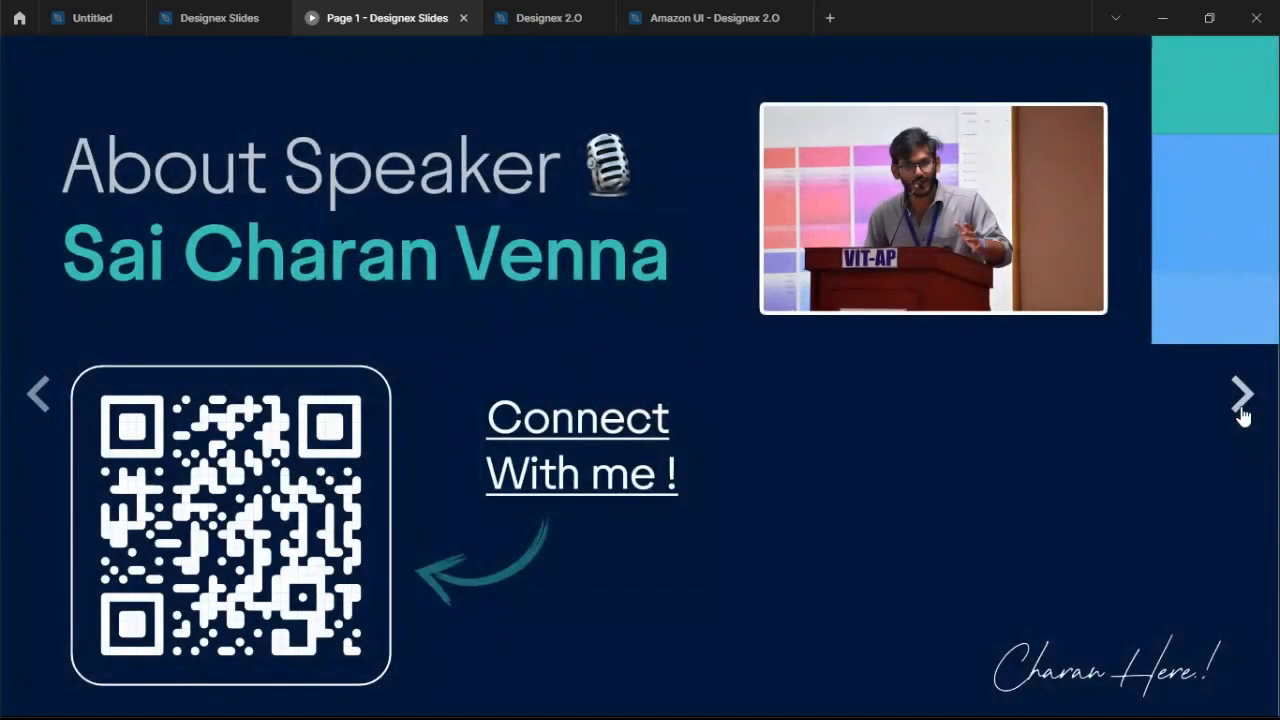
left_click(40, 397)
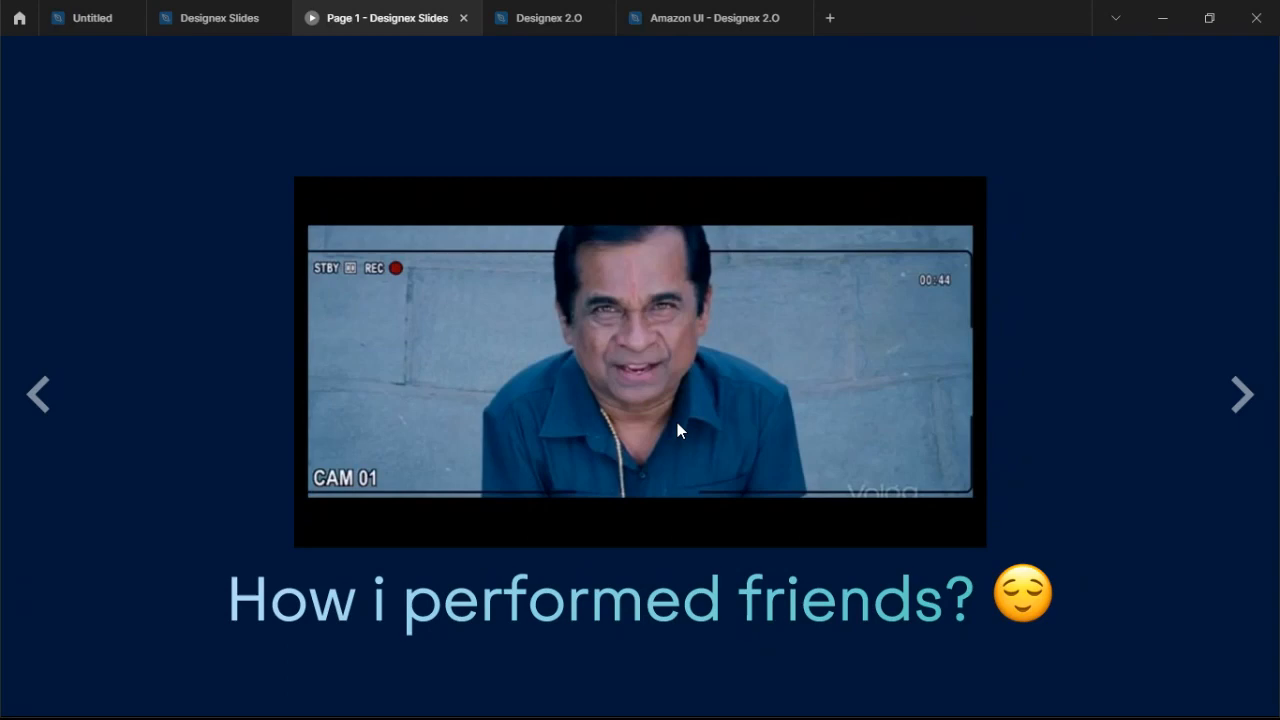
Advance through the About Speaker slide to the closing Thank You slide.
left_click(1243, 400)
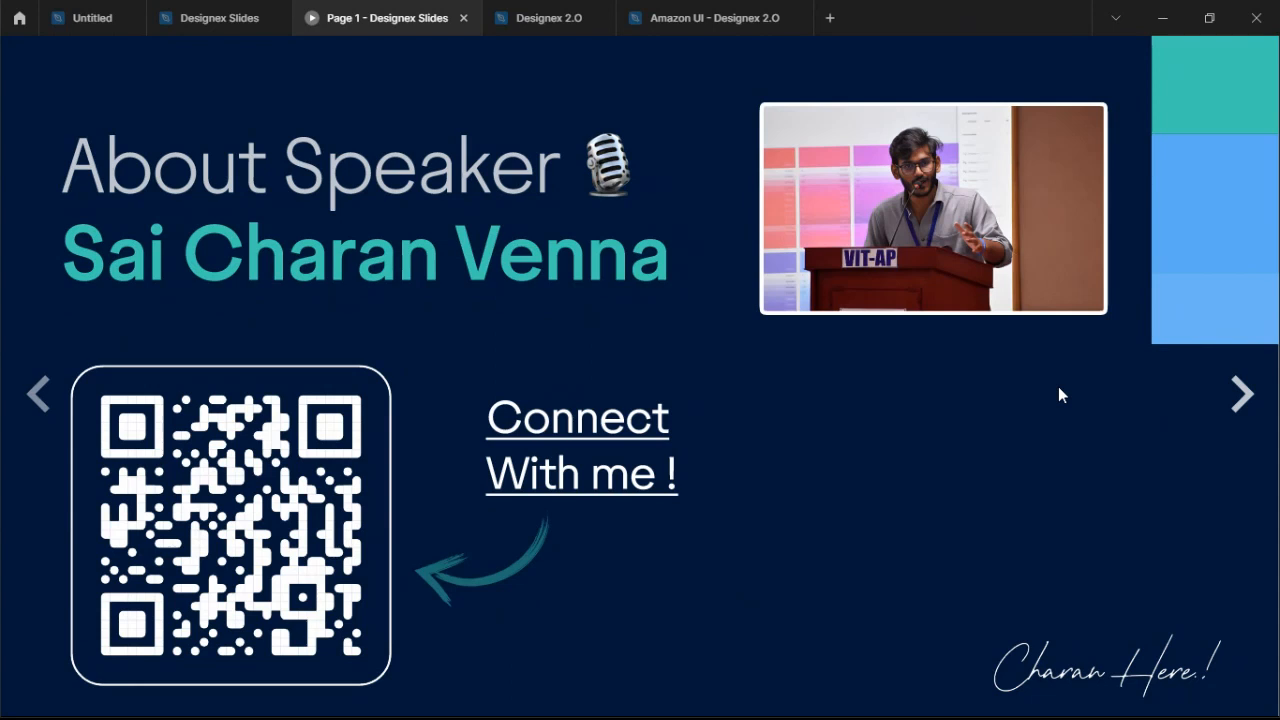
left_click(1242, 398)
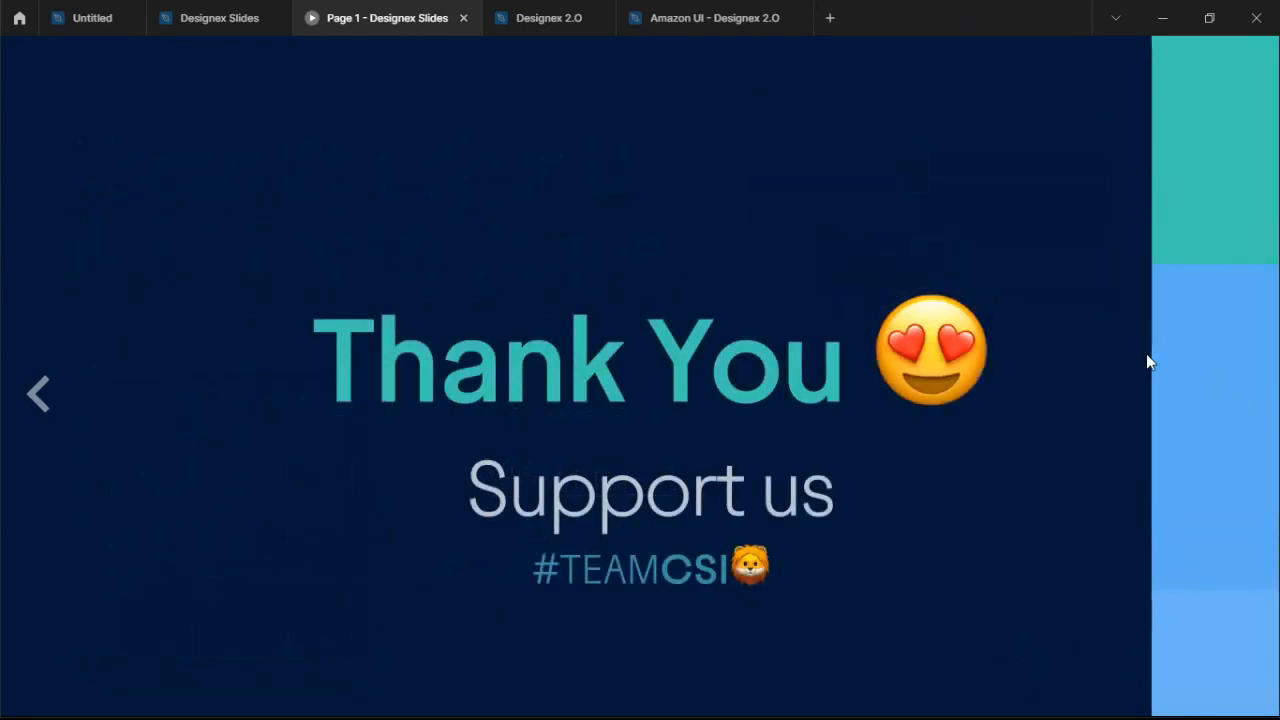
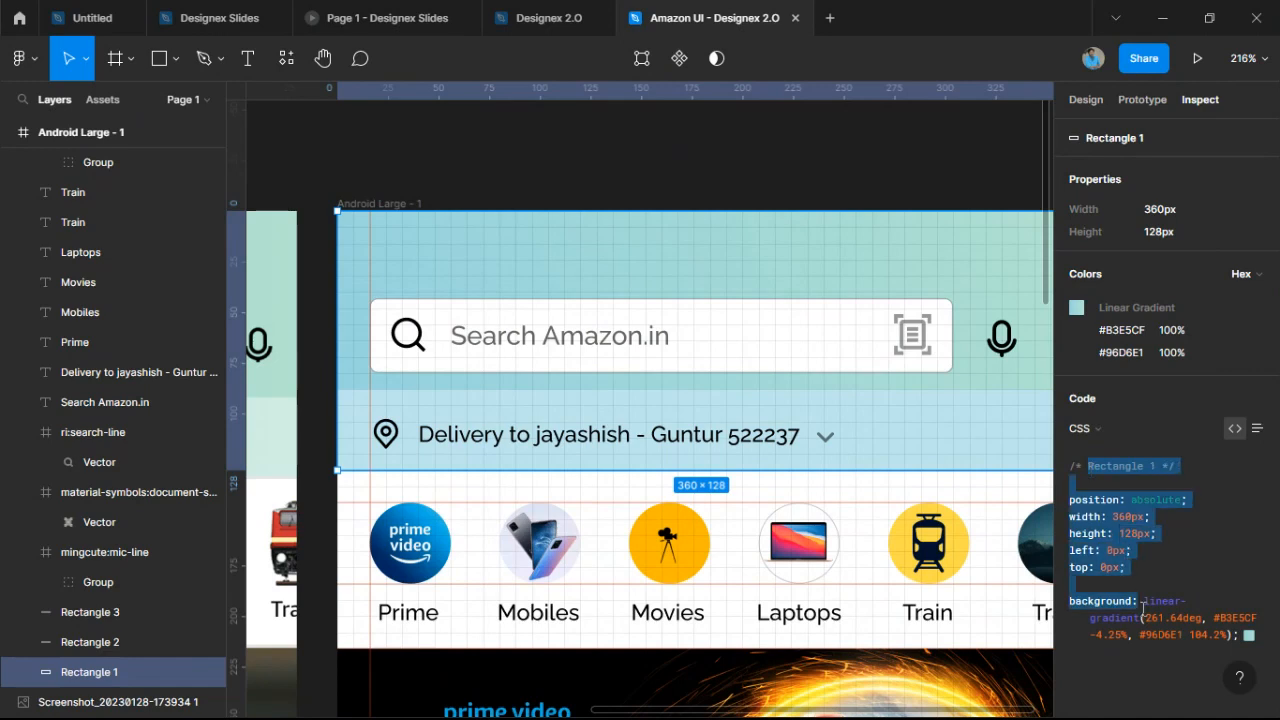
left_click(1151, 635)
left_click(790, 228)
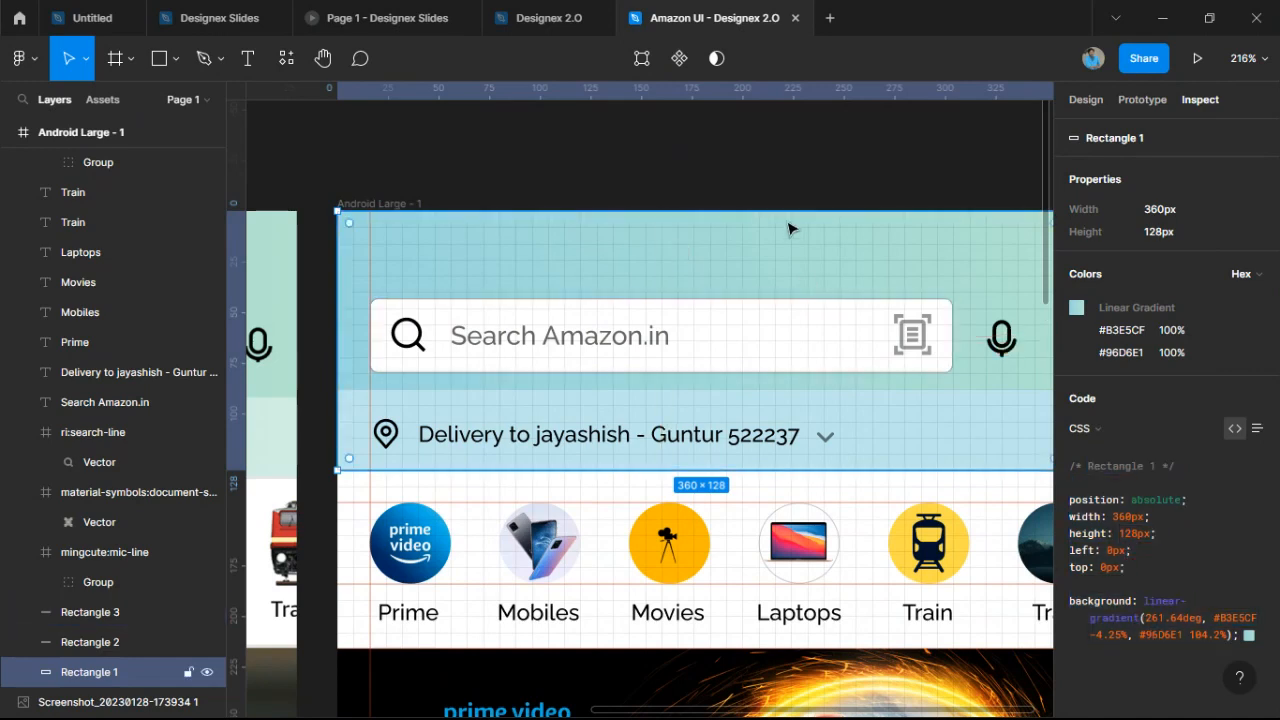
scroll(790, 228, "down", 3, "ctrl")
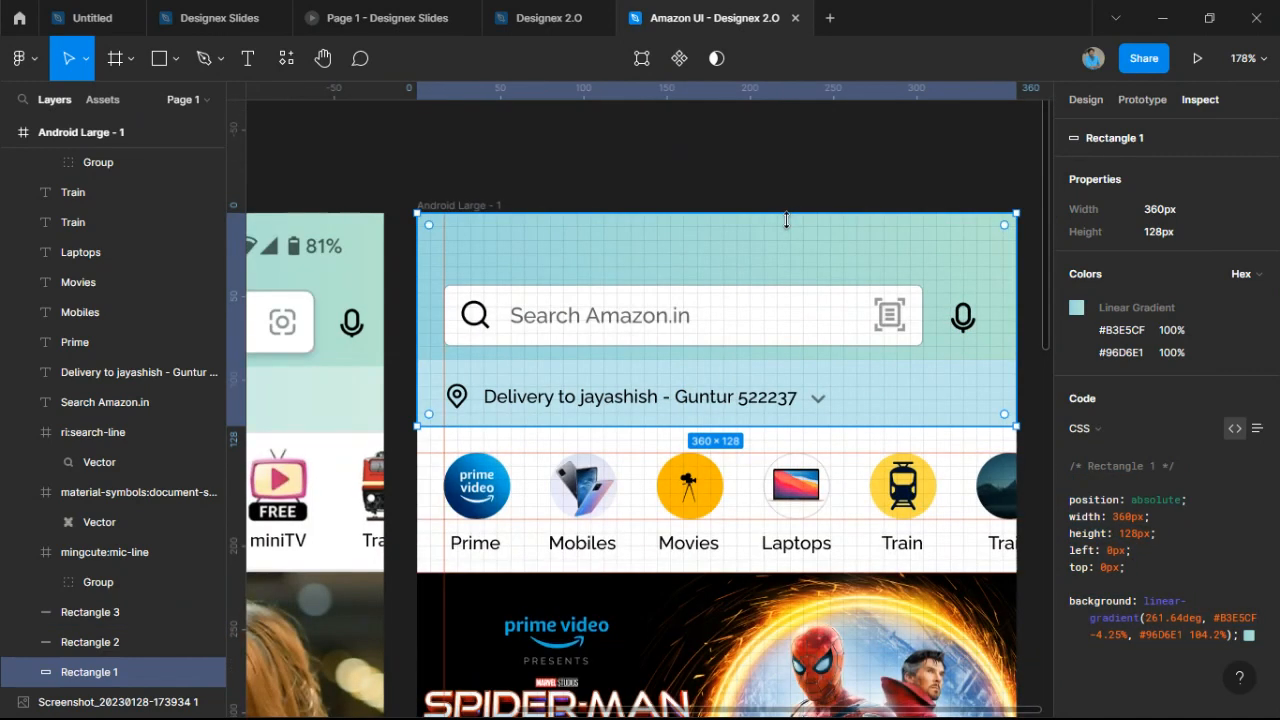
scroll(790, 226, "down", 5, "ctrl")
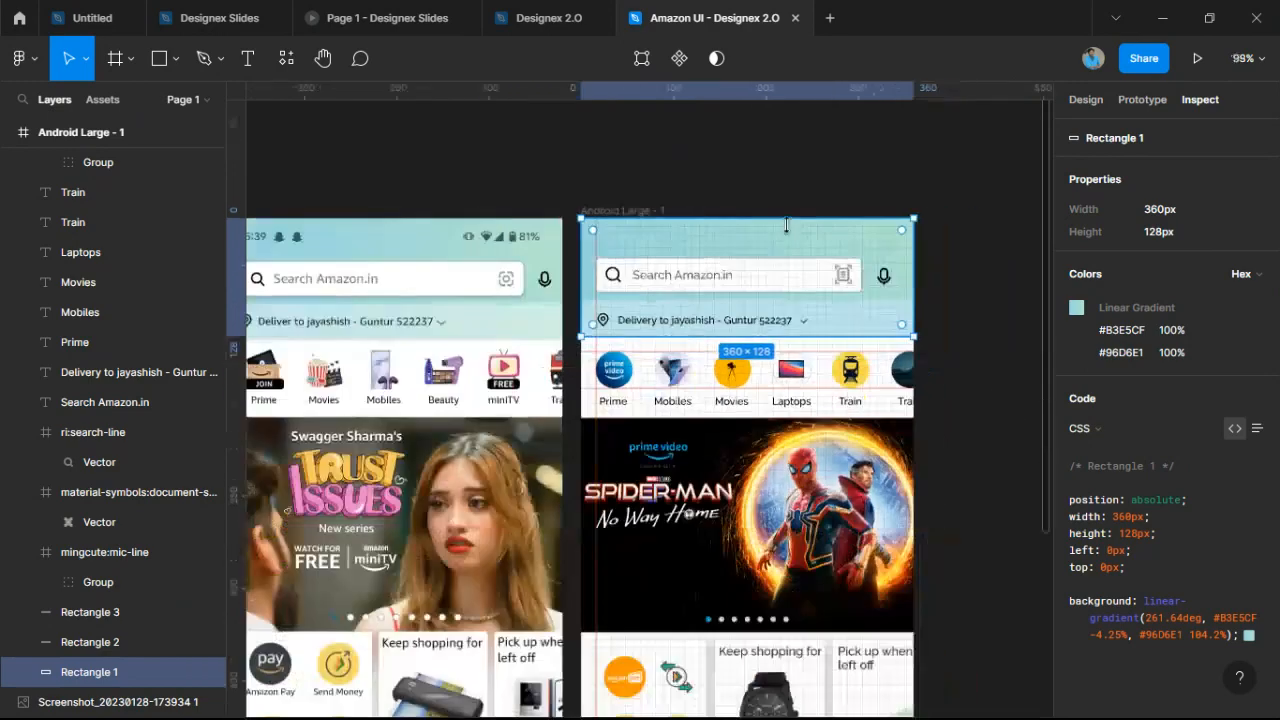
scroll(880, 268, "up", 5, "ctrl")
scroll(880, 268, "up", 2, "ctrl")
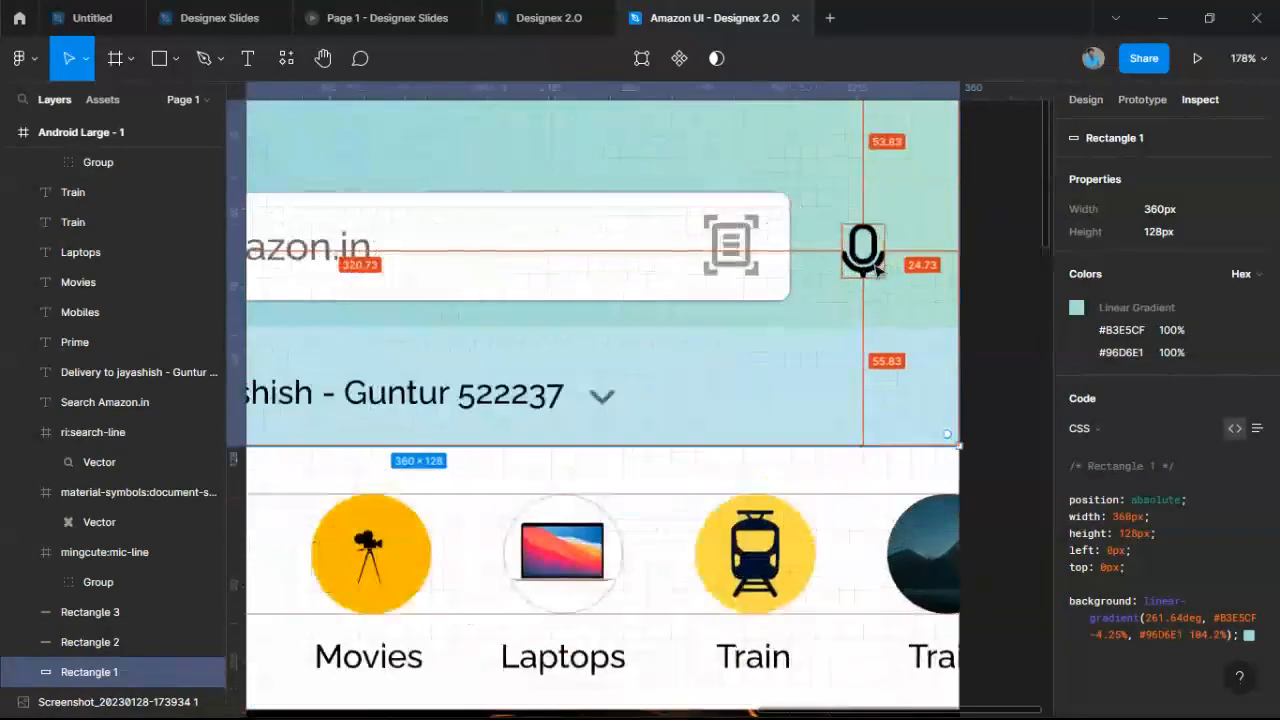
scroll(900, 280, "down", 6, "ctrl")
scroll(918, 292, "down", 3, "ctrl")
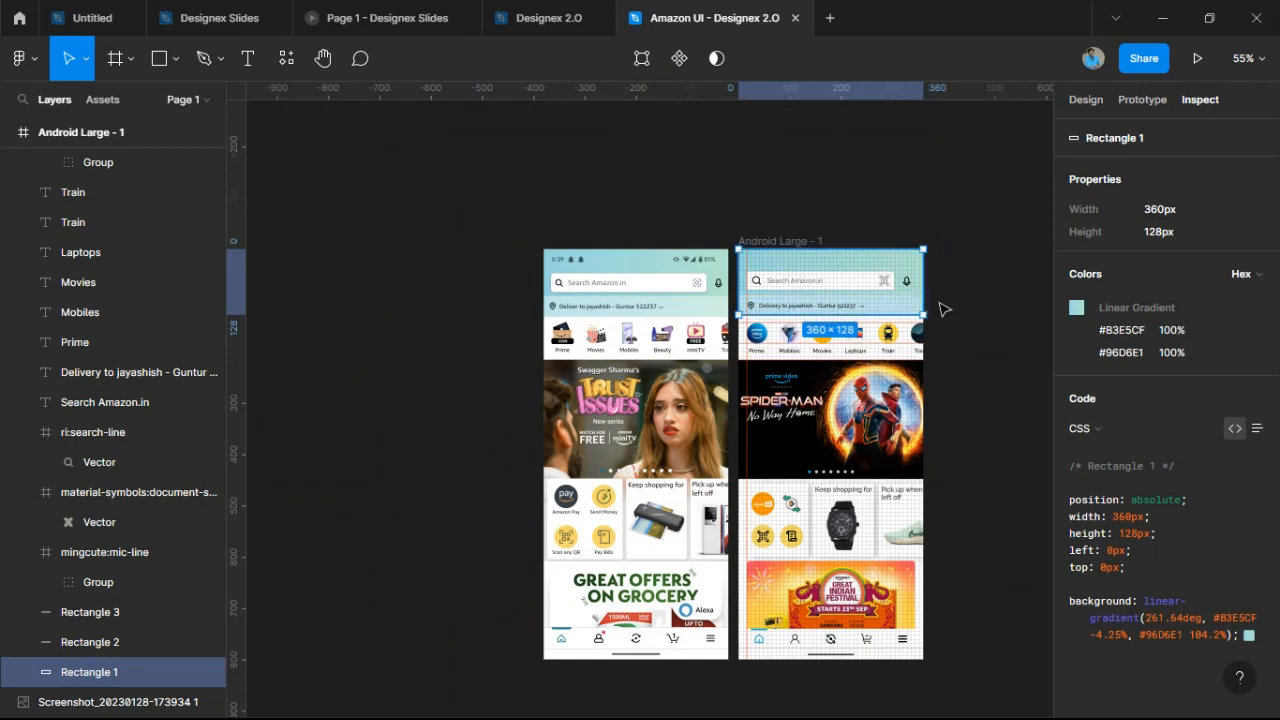
scroll(888, 336, "up", 2, "ctrl")
scroll(863, 302, "up", 4, "ctrl")
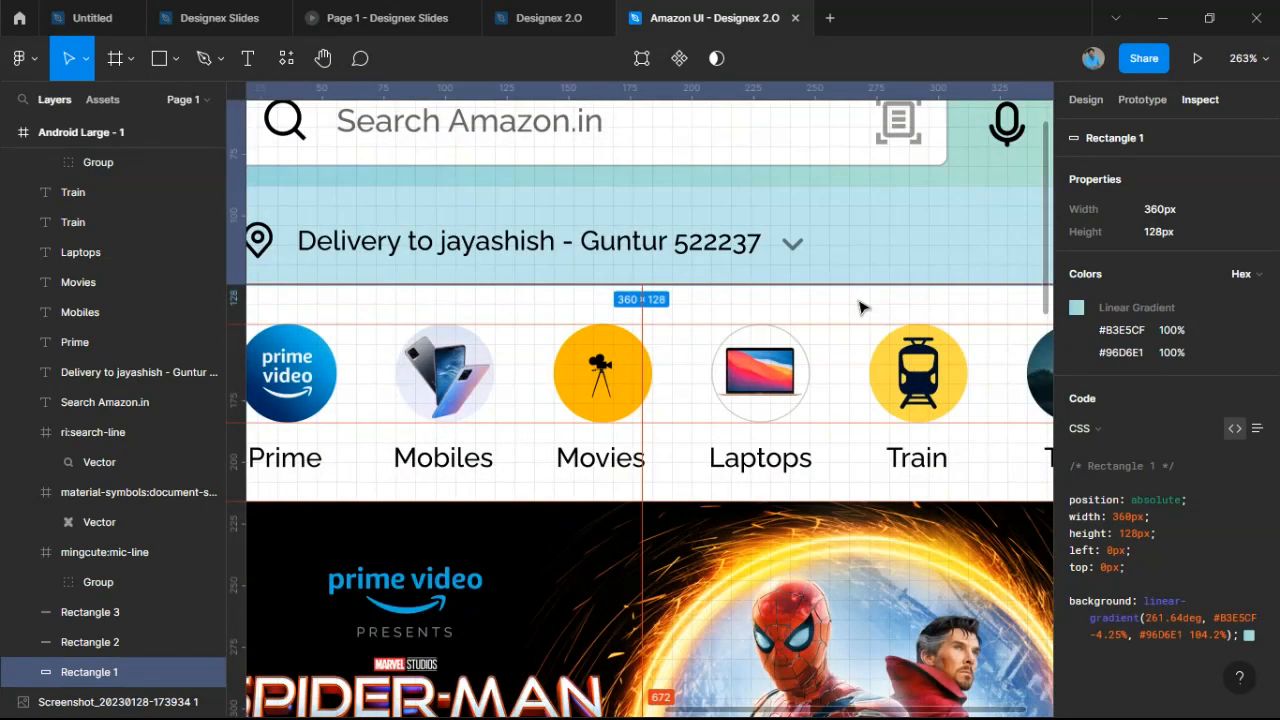
scroll(863, 307, "down", 5, "ctrl")
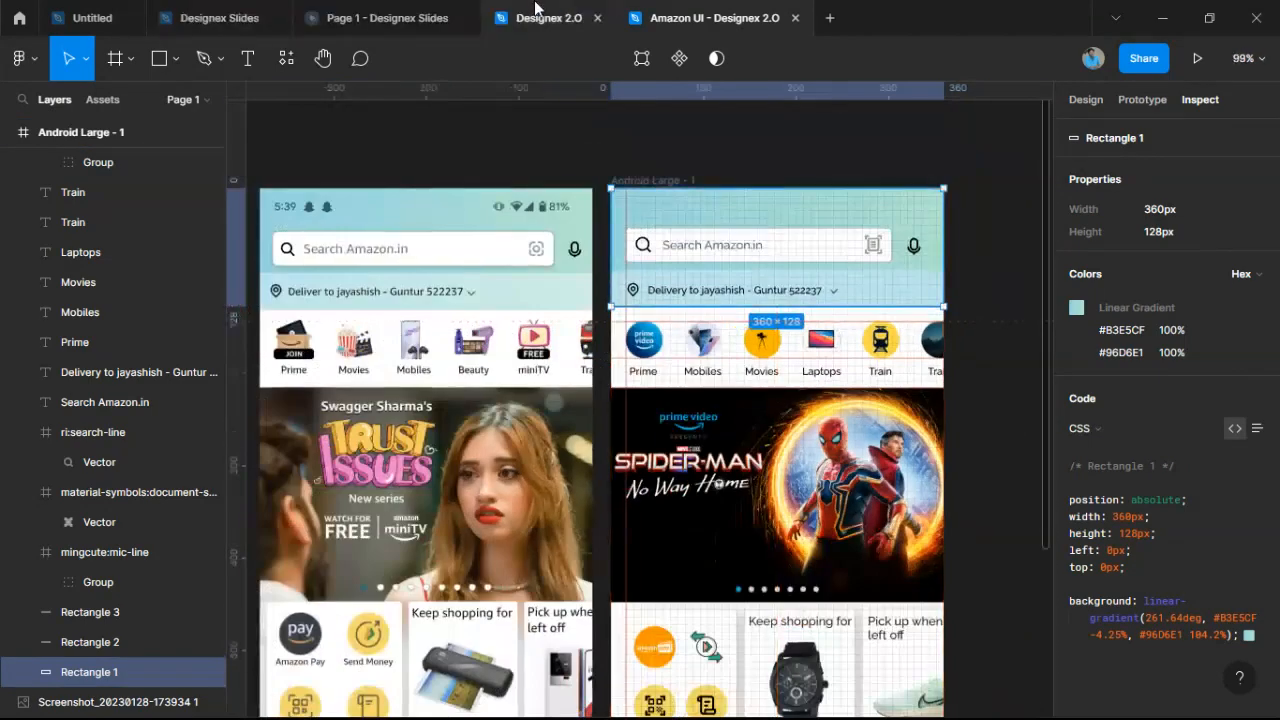
Check the Designex Slides and Designex 2.0 files, then return to the Figma home file browser.
left_click(230, 20)
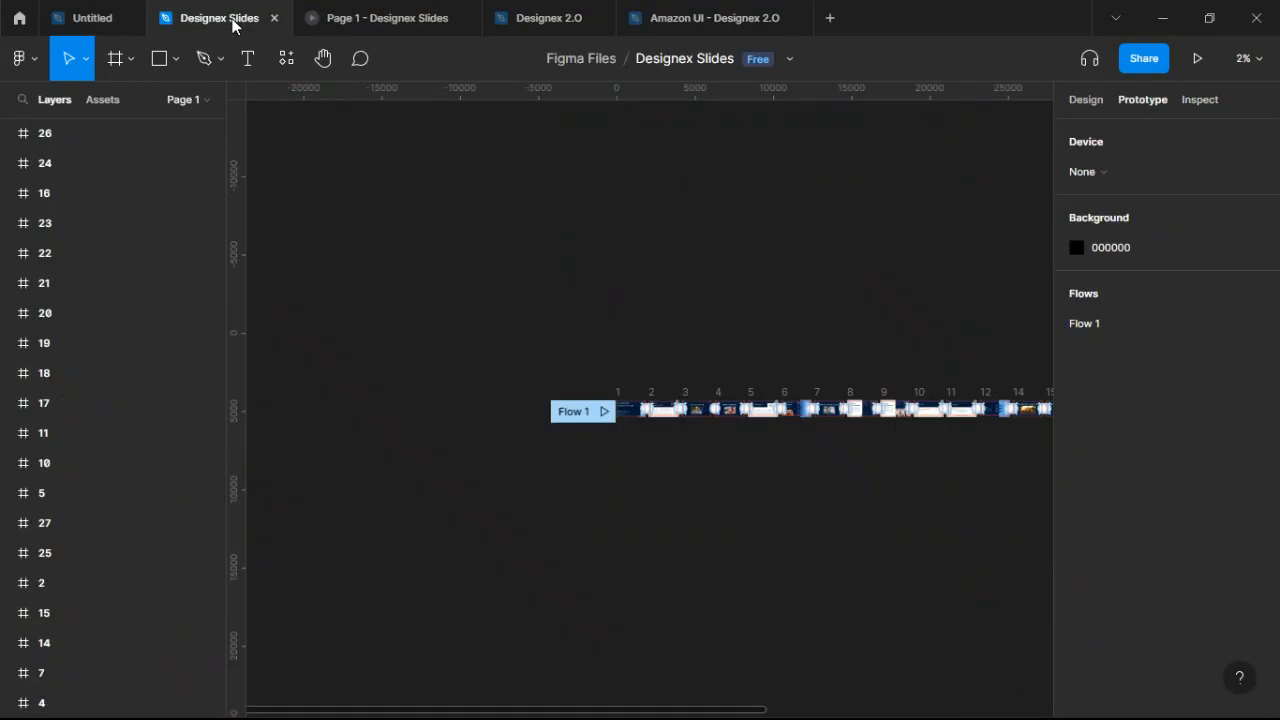
left_click(542, 22)
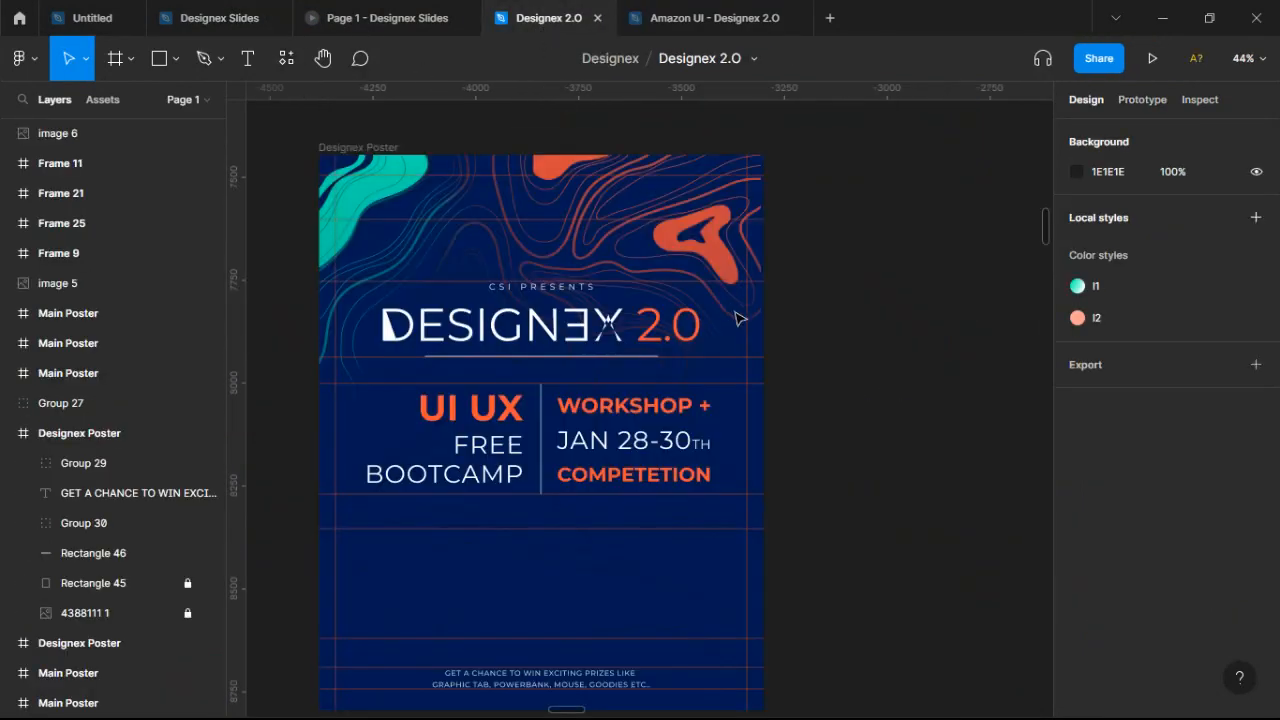
left_click(16, 16)
Browse the Recently viewed files for 'Des' and pick out the Start the Web board.
scroll(647, 434, "down", 5)
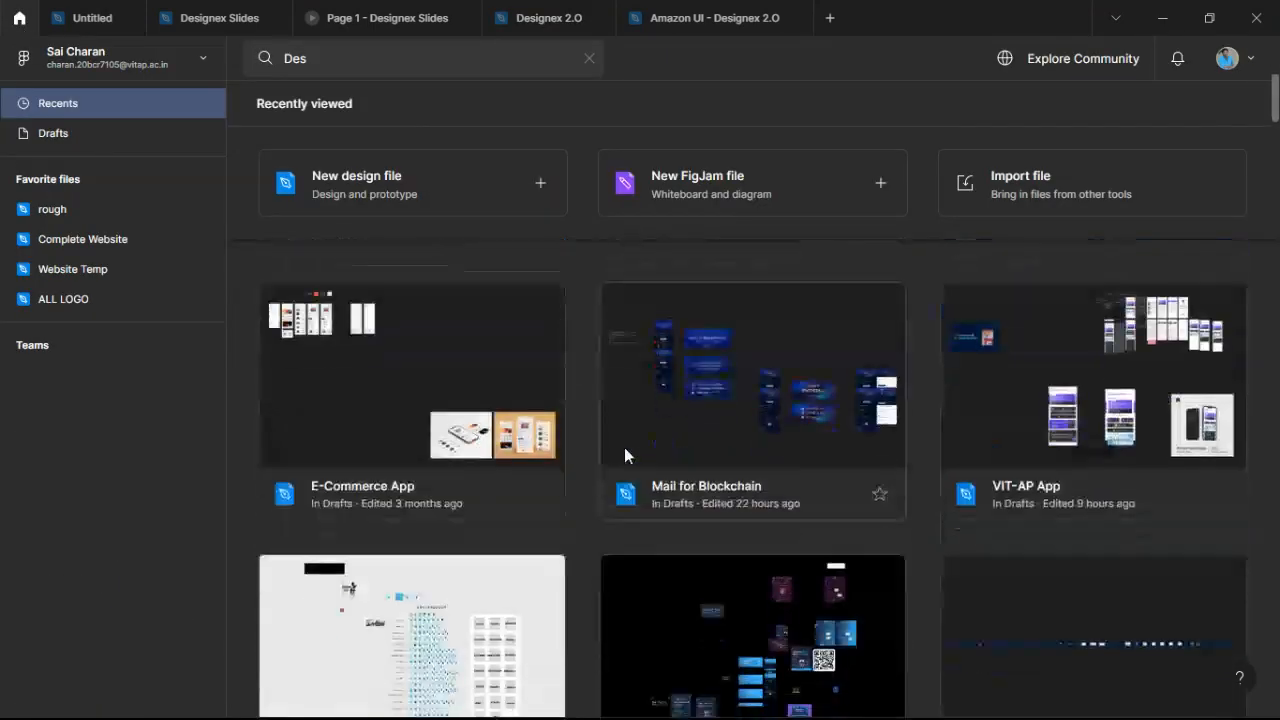
scroll(587, 447, "down", 5)
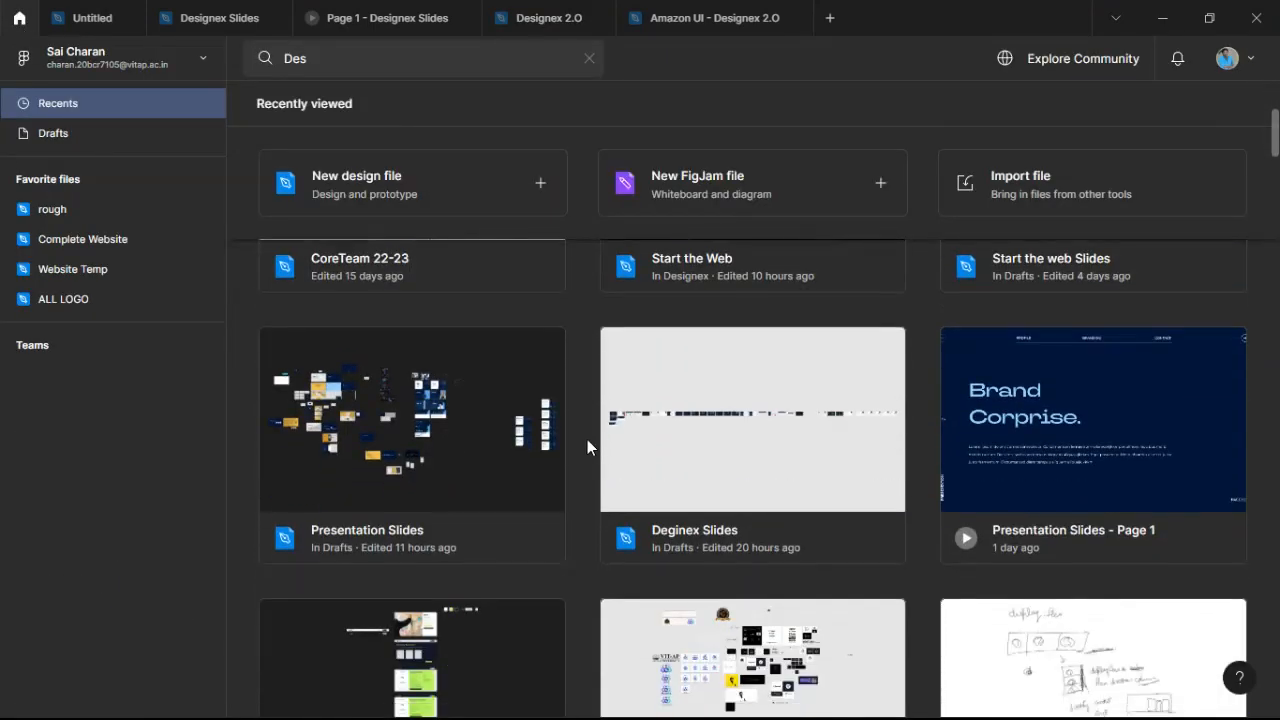
scroll(587, 444, "up", 5)
scroll(587, 444, "down", 4)
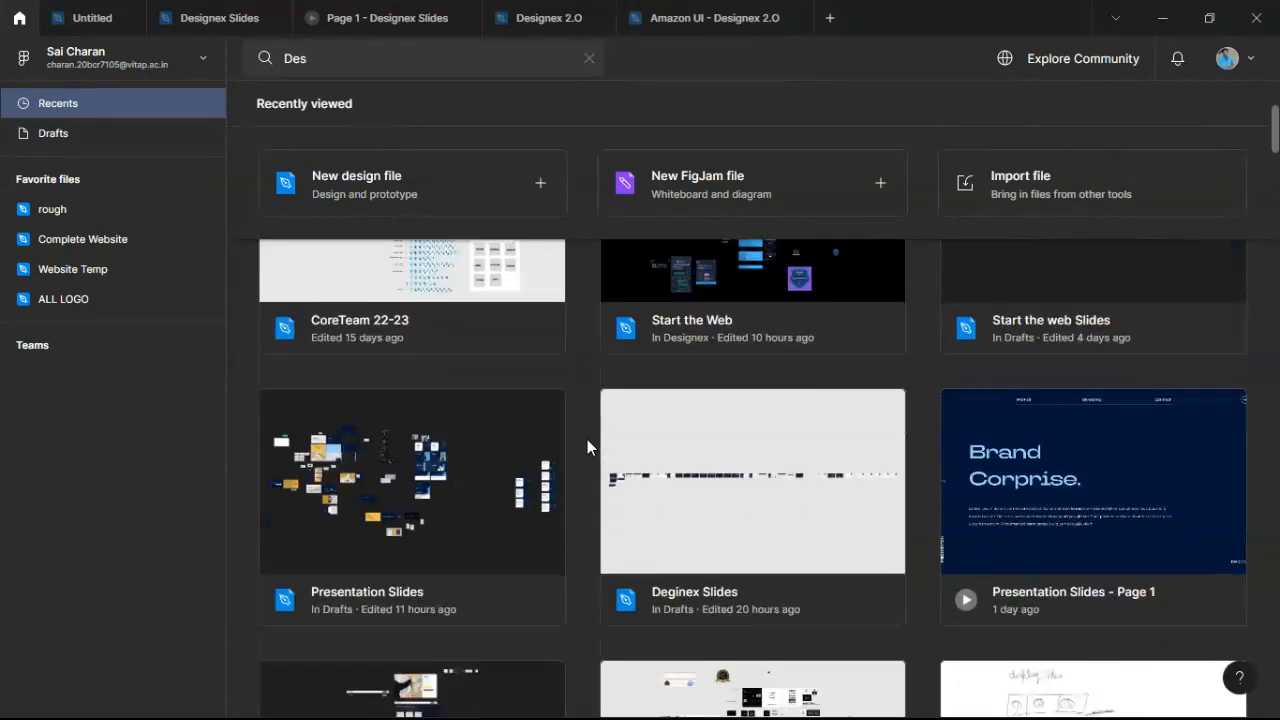
scroll(587, 447, "down", 2)
scroll(587, 447, "down", 3)
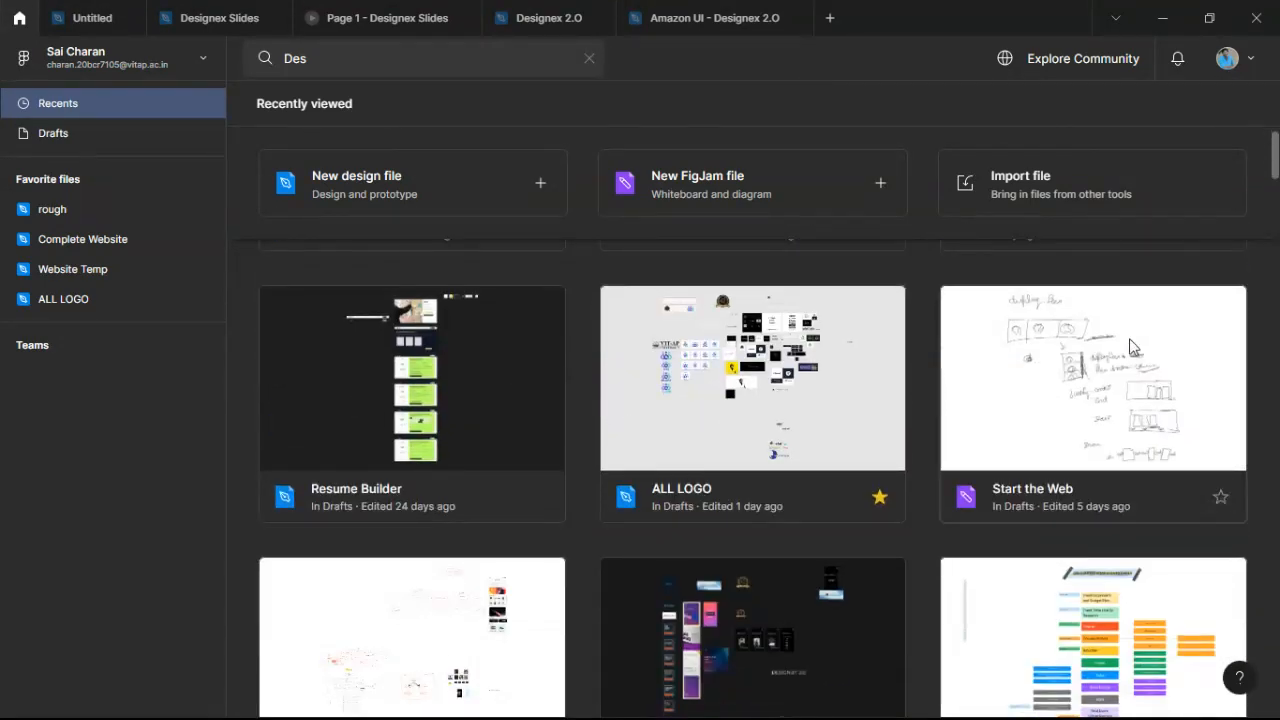
left_click(1116, 407)
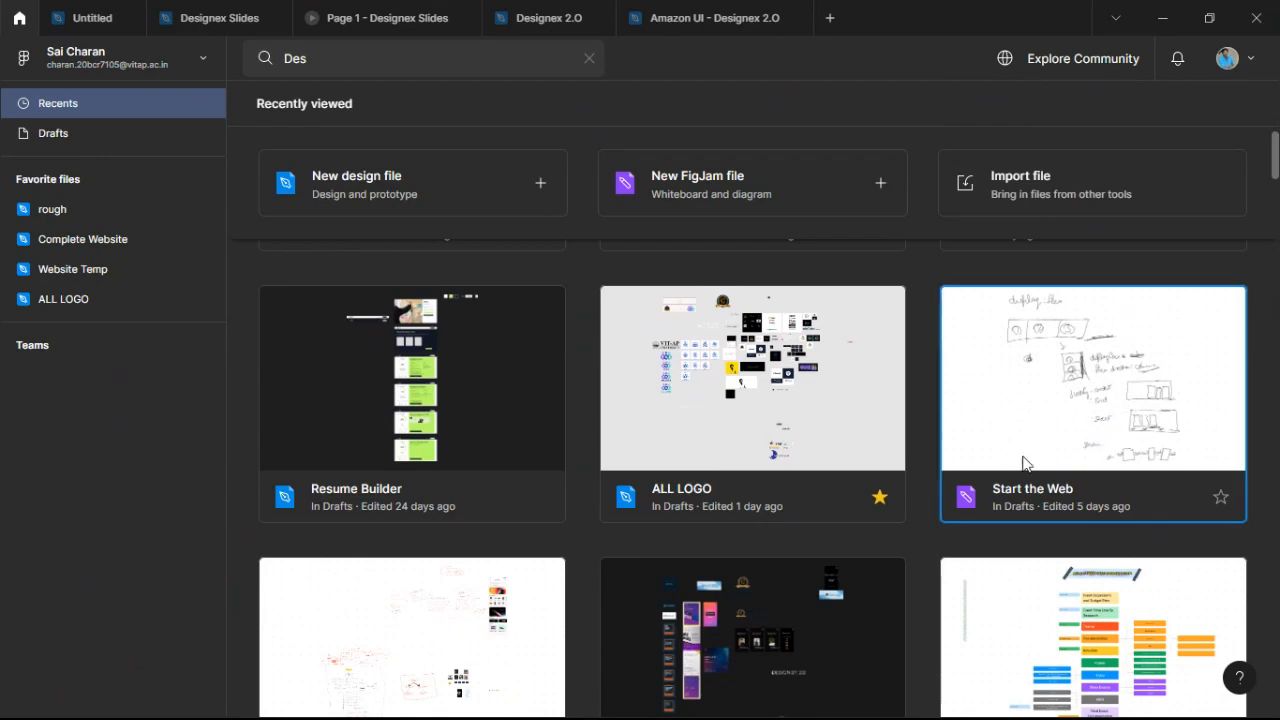
scroll(929, 434, "down", 3)
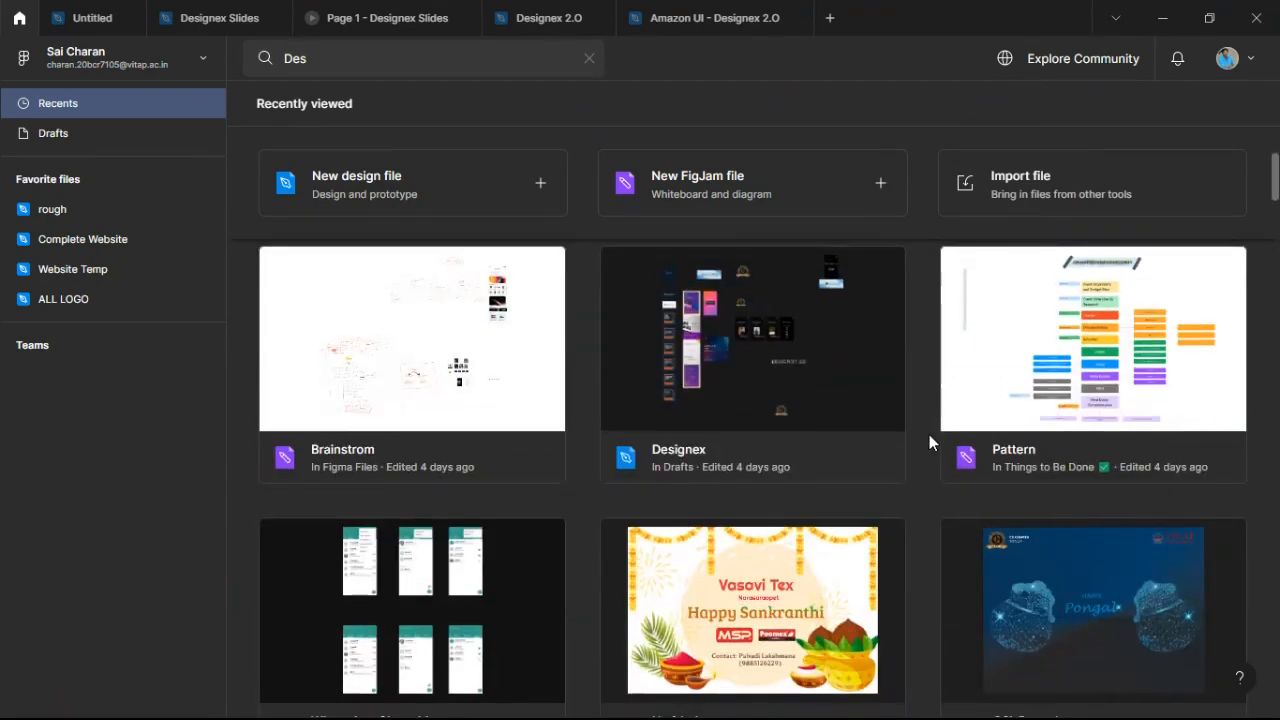
scroll(929, 434, "up", 3)
scroll(936, 437, "up", 1)
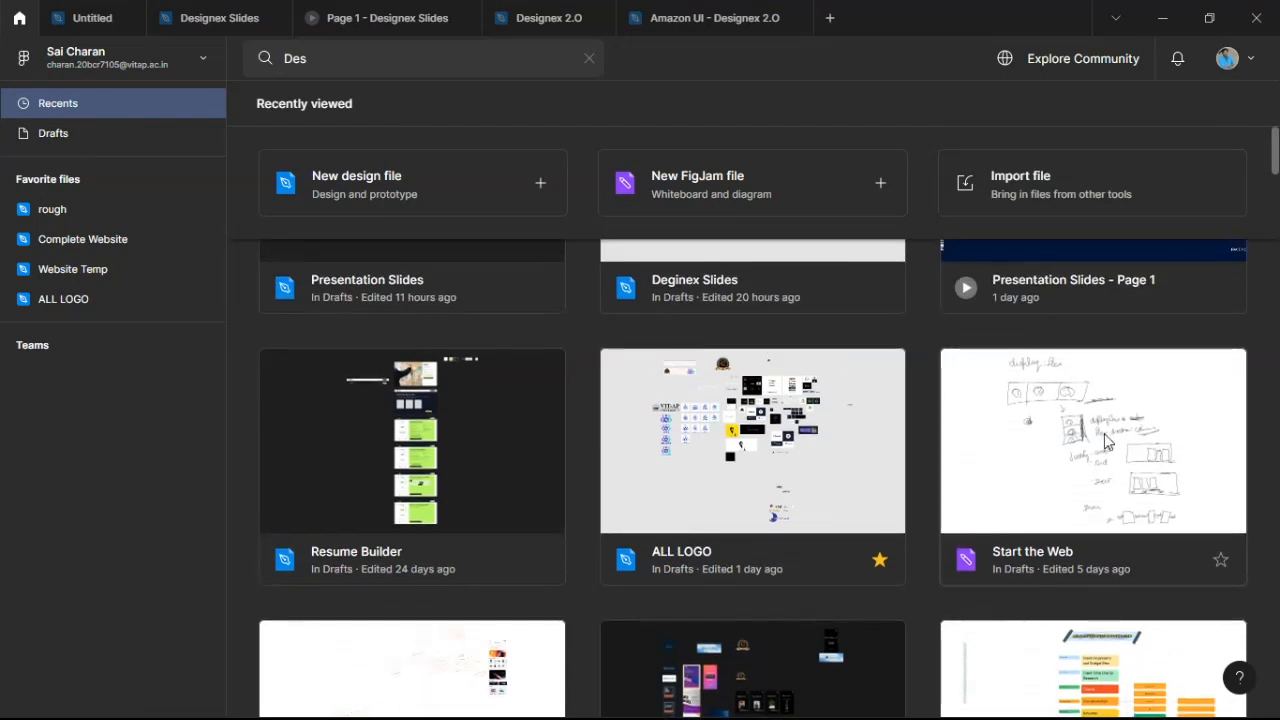
scroll(1099, 453, "down", 4)
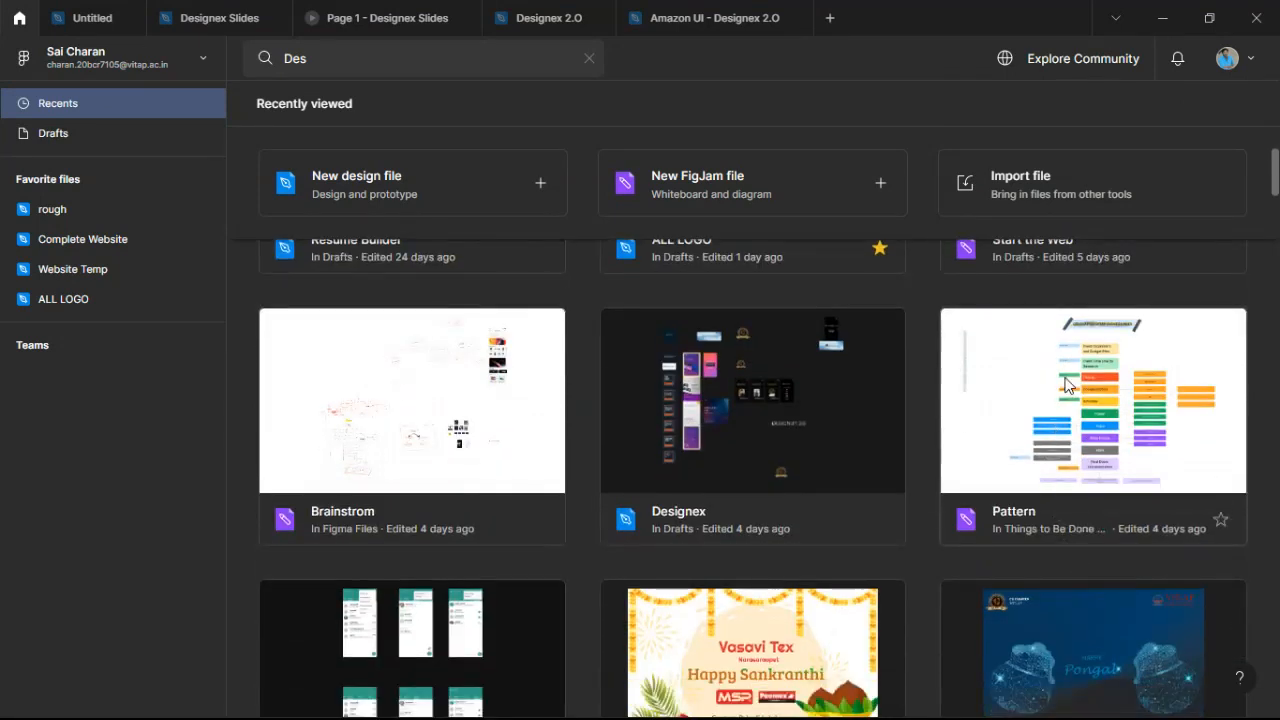
double_click(444, 404)
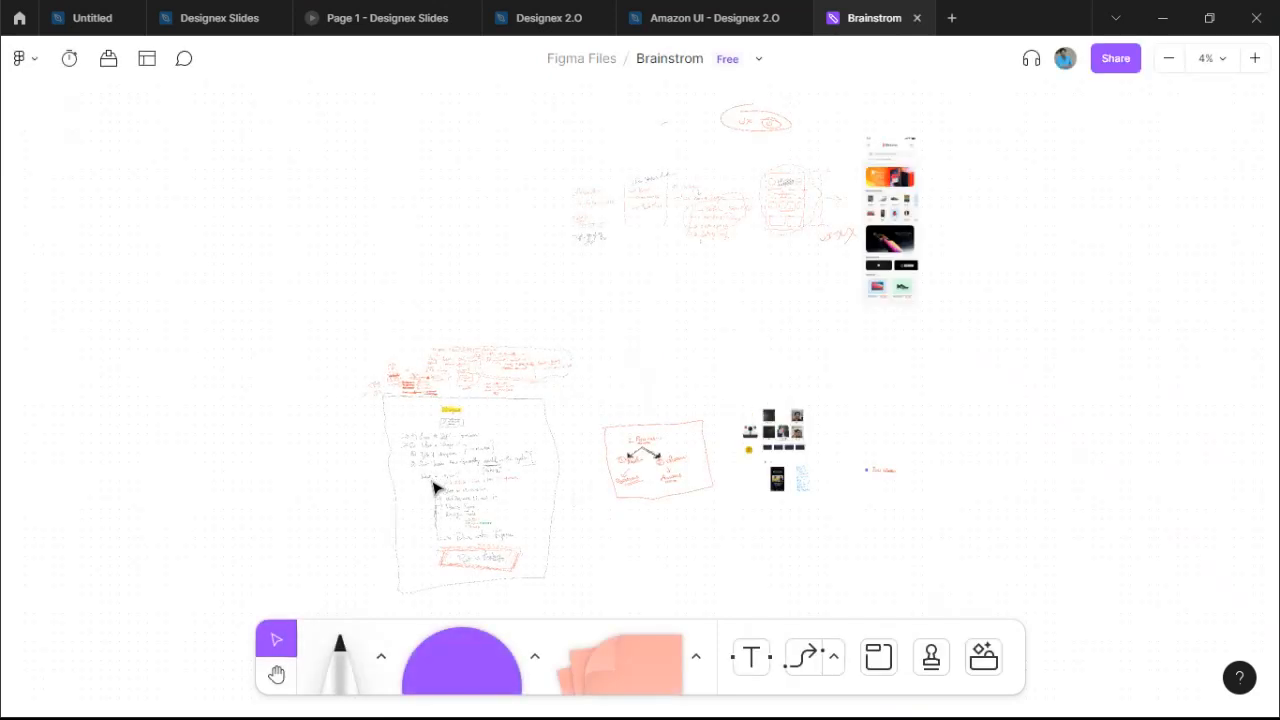
scroll(418, 500, "up", 10)
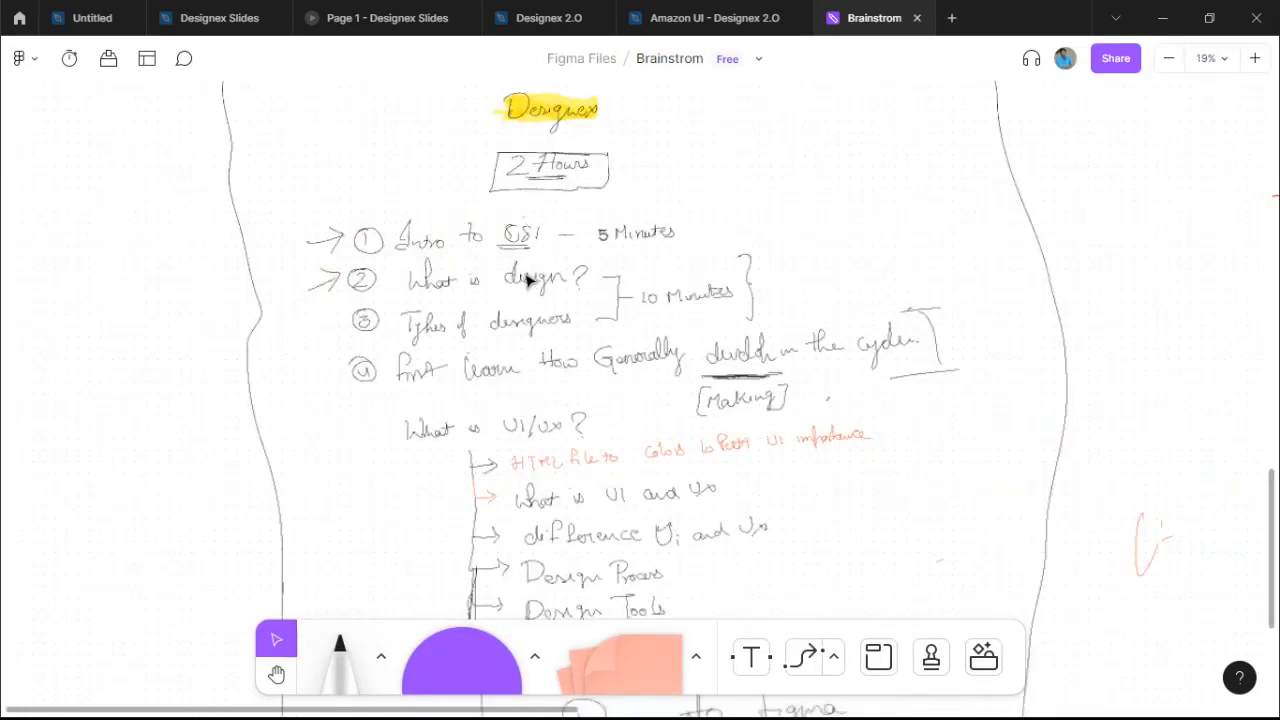
scroll(580, 632, "down", 5)
scroll(640, 428, "up", 5)
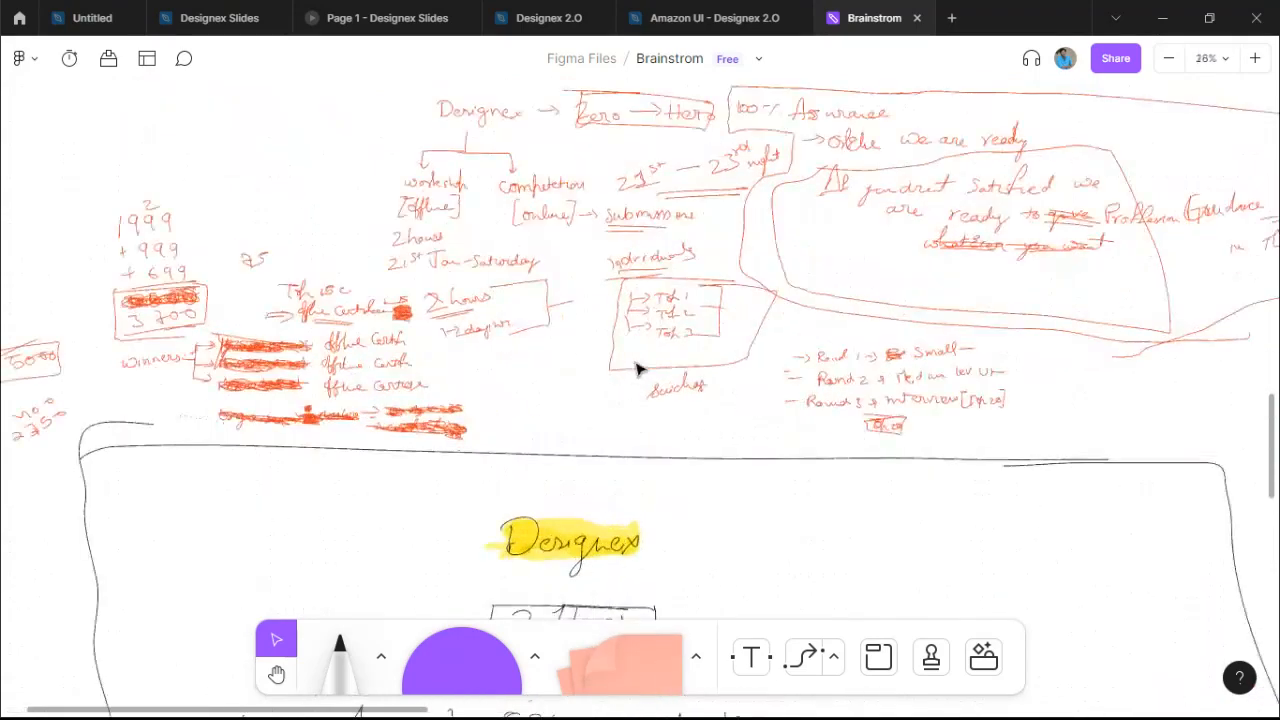
scroll(906, 306, "down", 3)
left_click_drag(906, 306, 892, 373)
scroll(892, 365, "down", 1)
left_click_drag(908, 170, 720, 483)
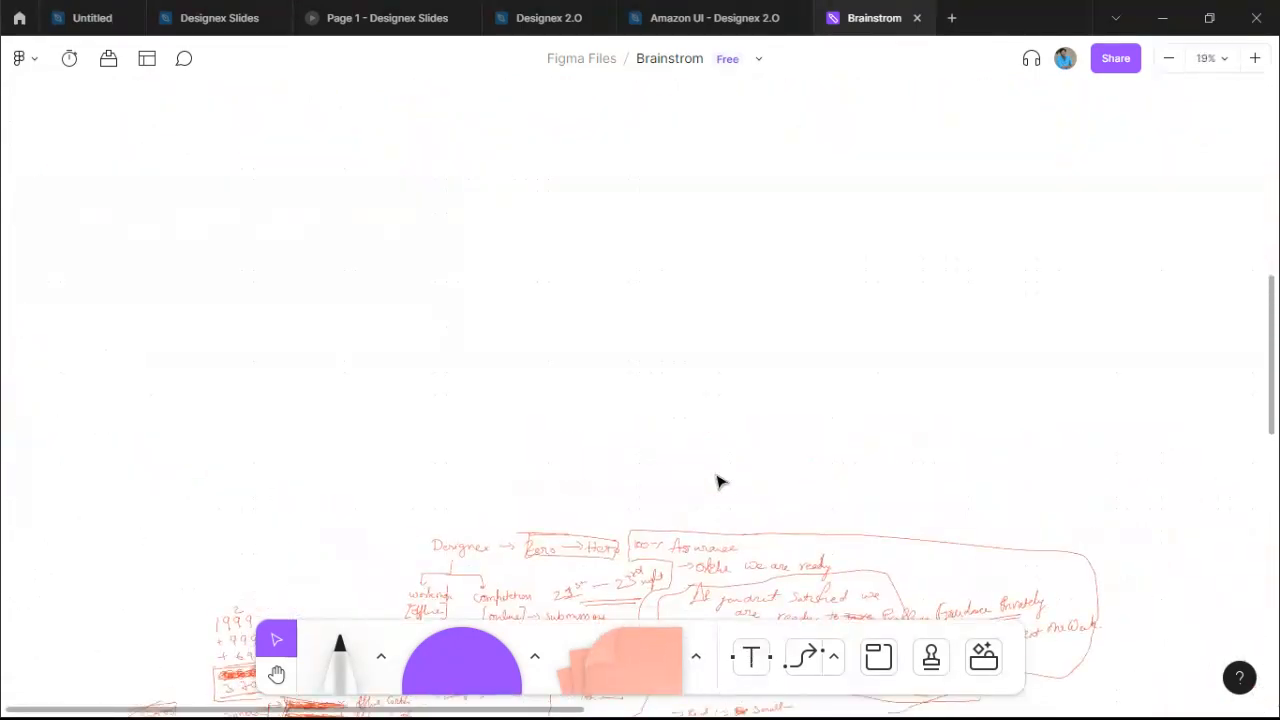
scroll(720, 483, "down", 5)
left_click_drag(843, 431, 530, 590)
scroll(530, 590, "up", 1)
scroll(883, 403, "up", 6)
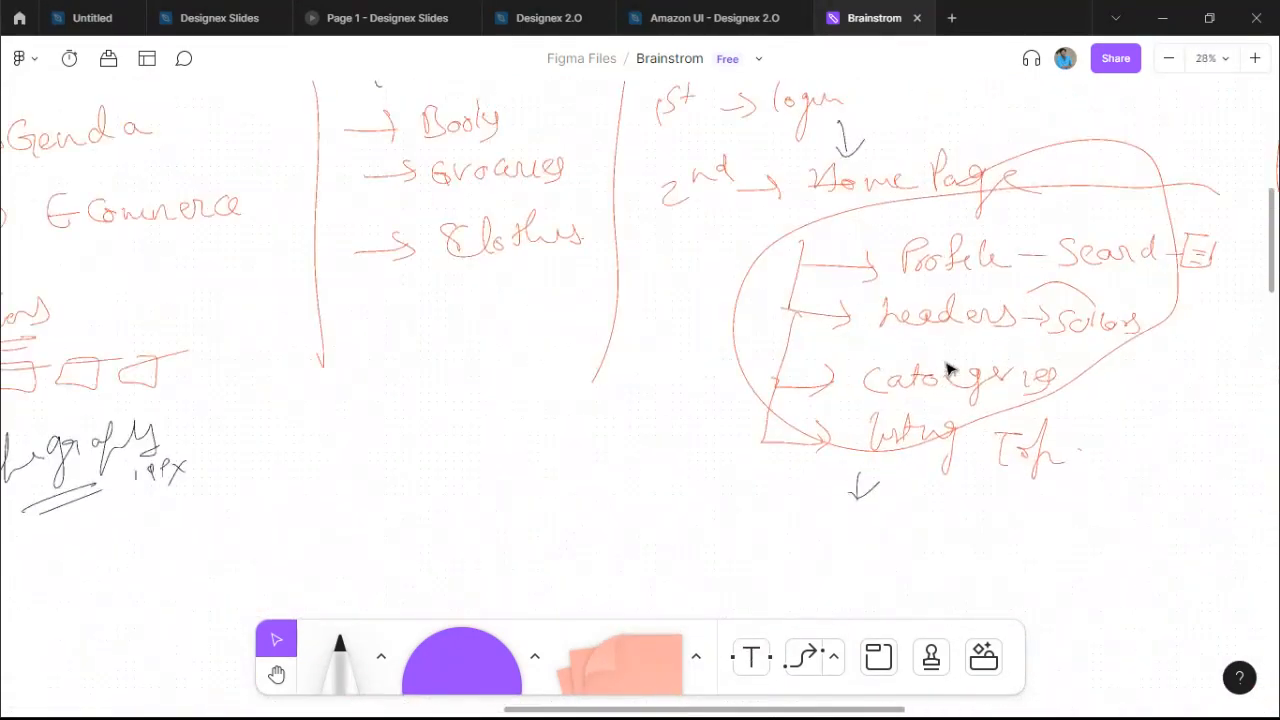
scroll(908, 314, "down", 2)
scroll(908, 313, "up", 3)
left_click_drag(878, 320, 835, 293)
scroll(847, 241, "down", 1)
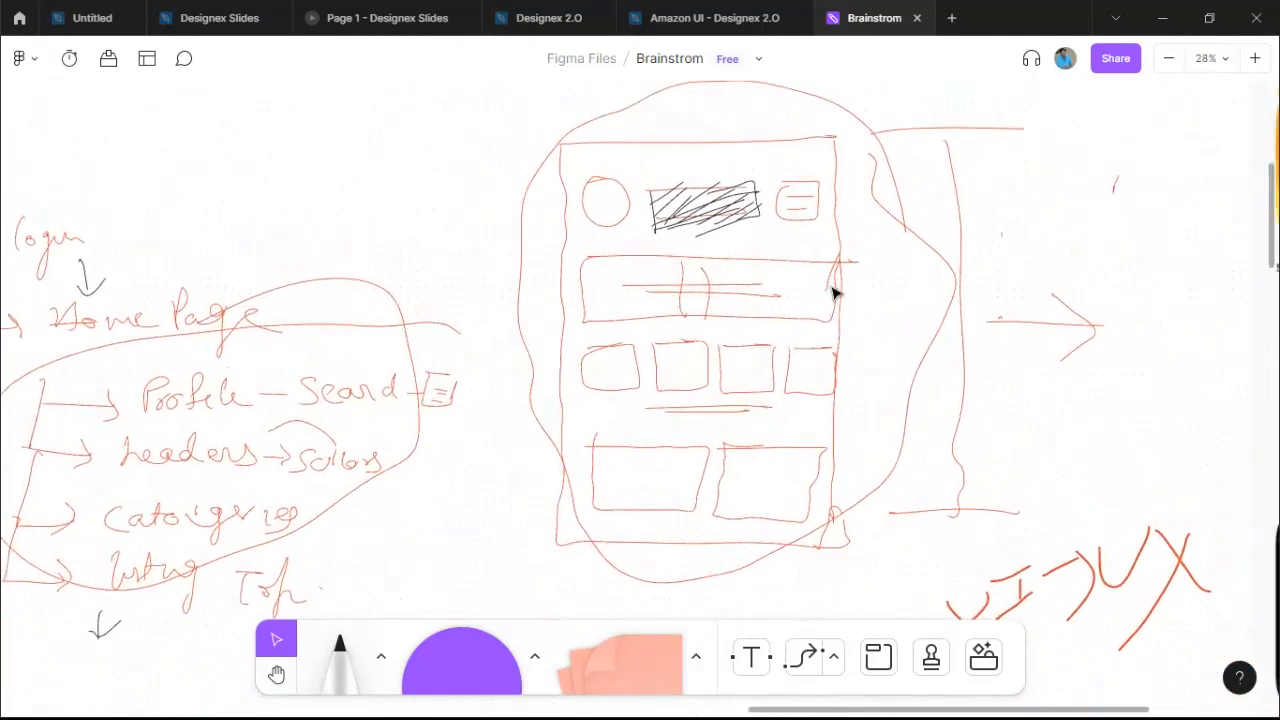
left_click(589, 148)
left_click(646, 110)
left_click(566, 202)
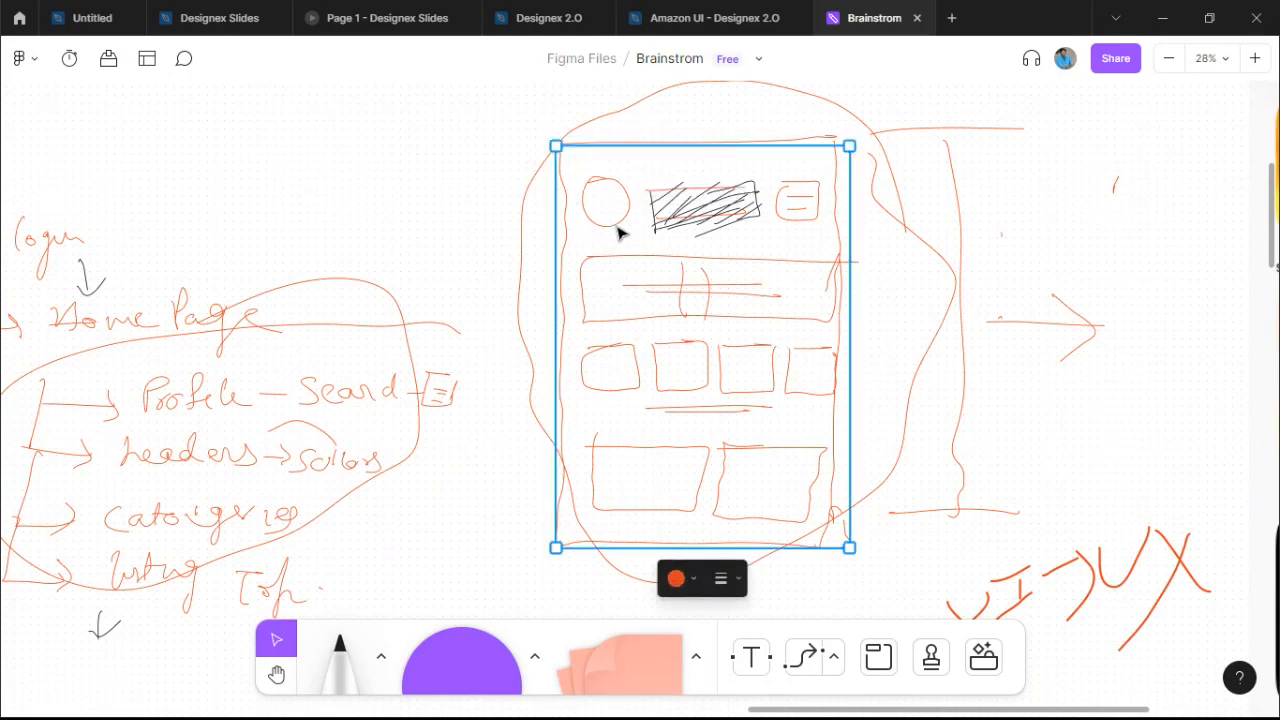
scroll(698, 228, "up", 3)
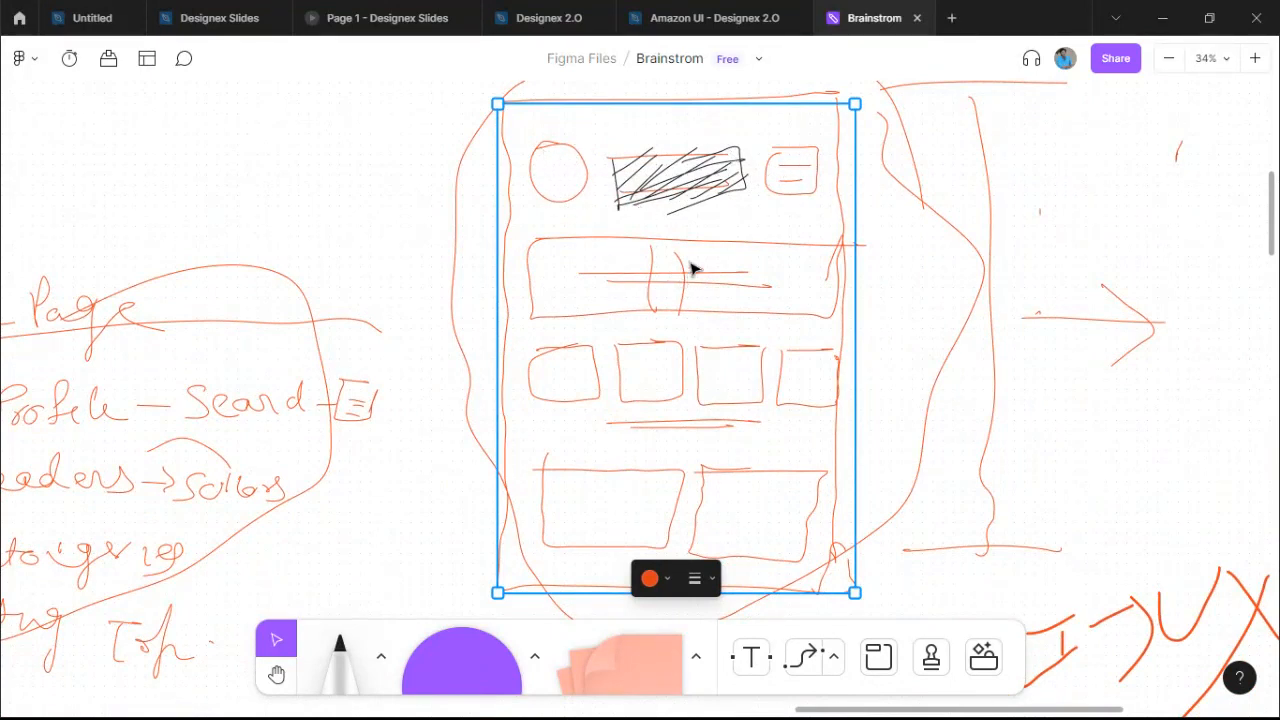
scroll(737, 386, "down", 5)
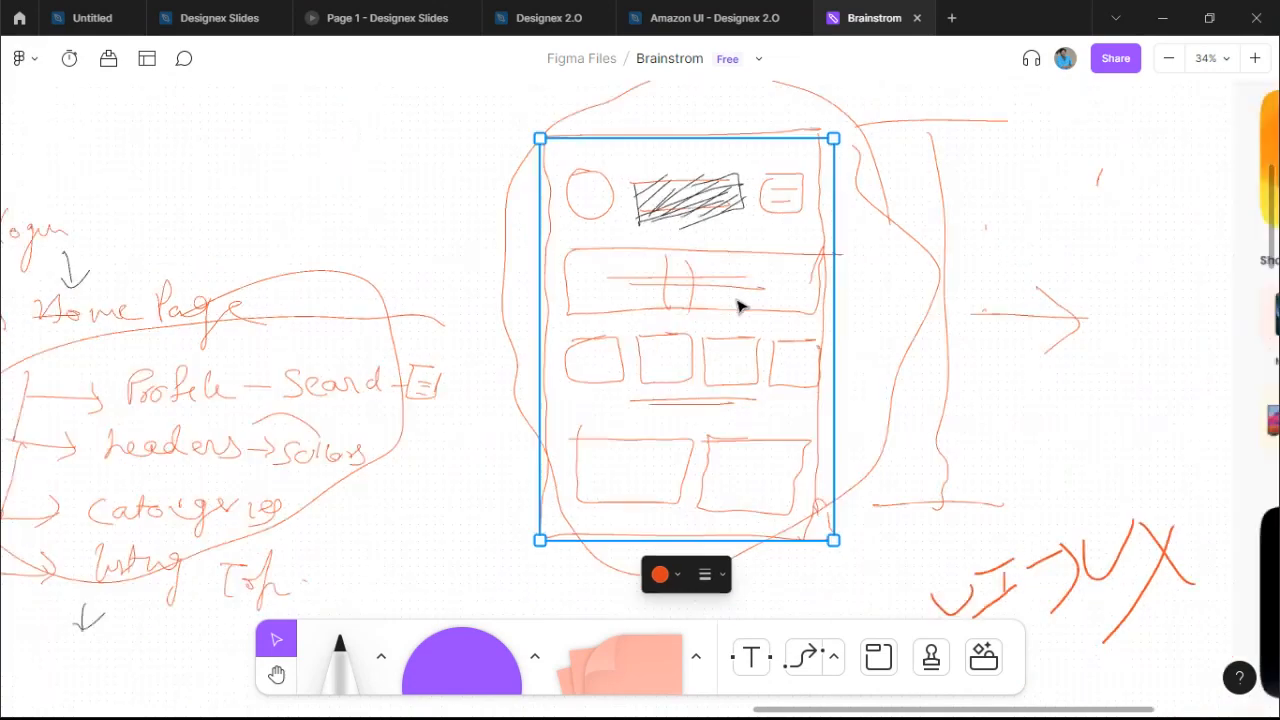
scroll(794, 209, "up", 2)
scroll(891, 266, "down", 4)
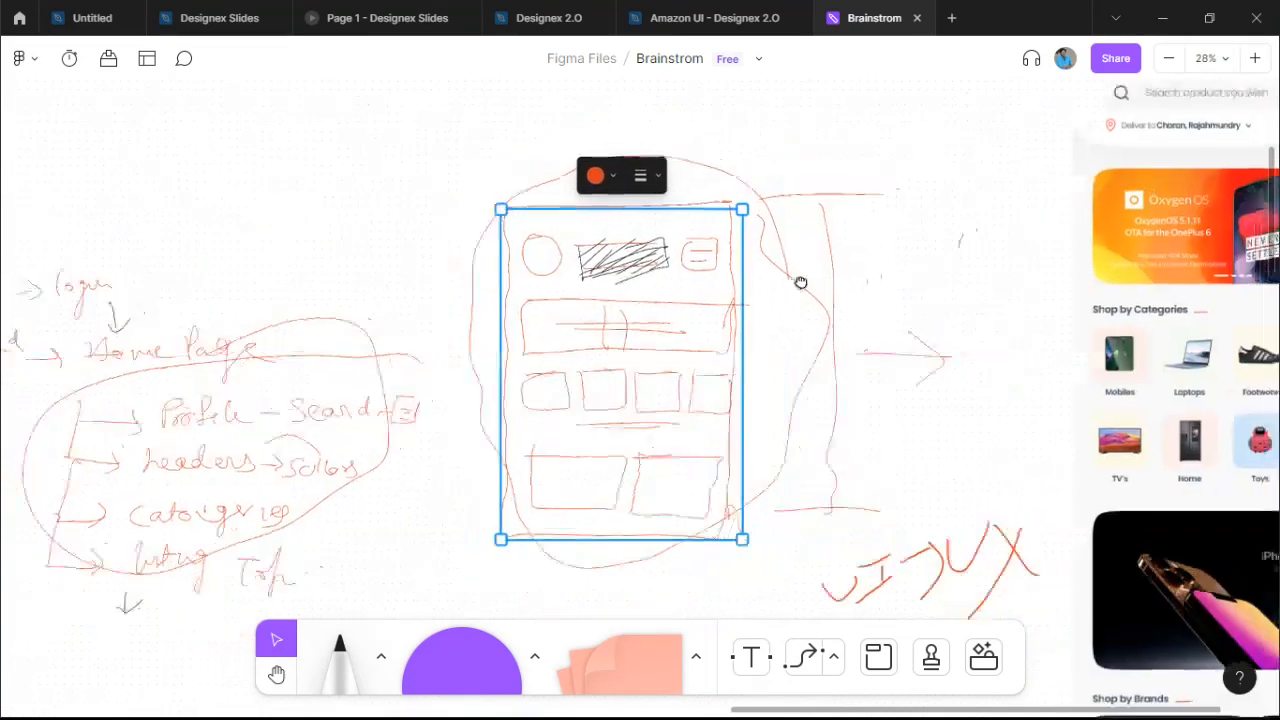
left_click_drag(754, 391, 480, 330)
scroll(480, 330, "down", 1)
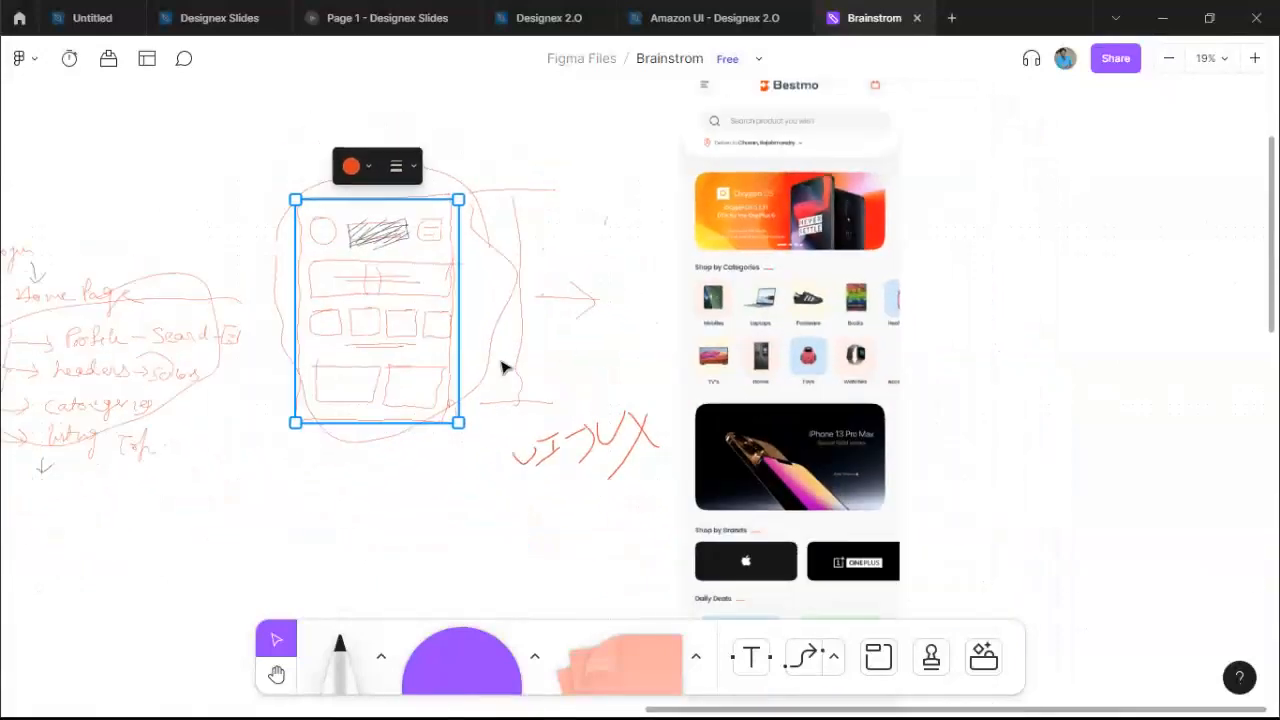
left_click_drag(757, 277, 782, 306)
scroll(790, 295, "down", 2)
scroll(794, 291, "up", 2)
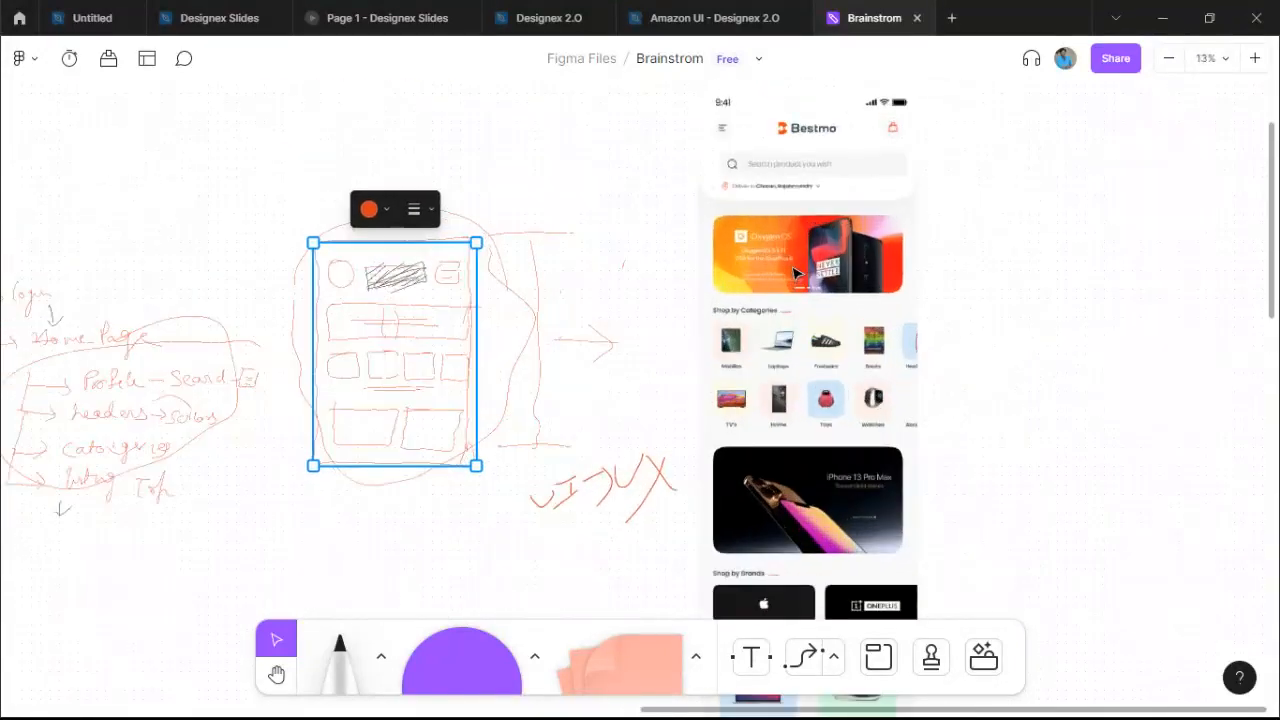
left_click(814, 288)
scroll(814, 288, "down", 2)
scroll(818, 293, "down", 1)
scroll(790, 285, "up", 4)
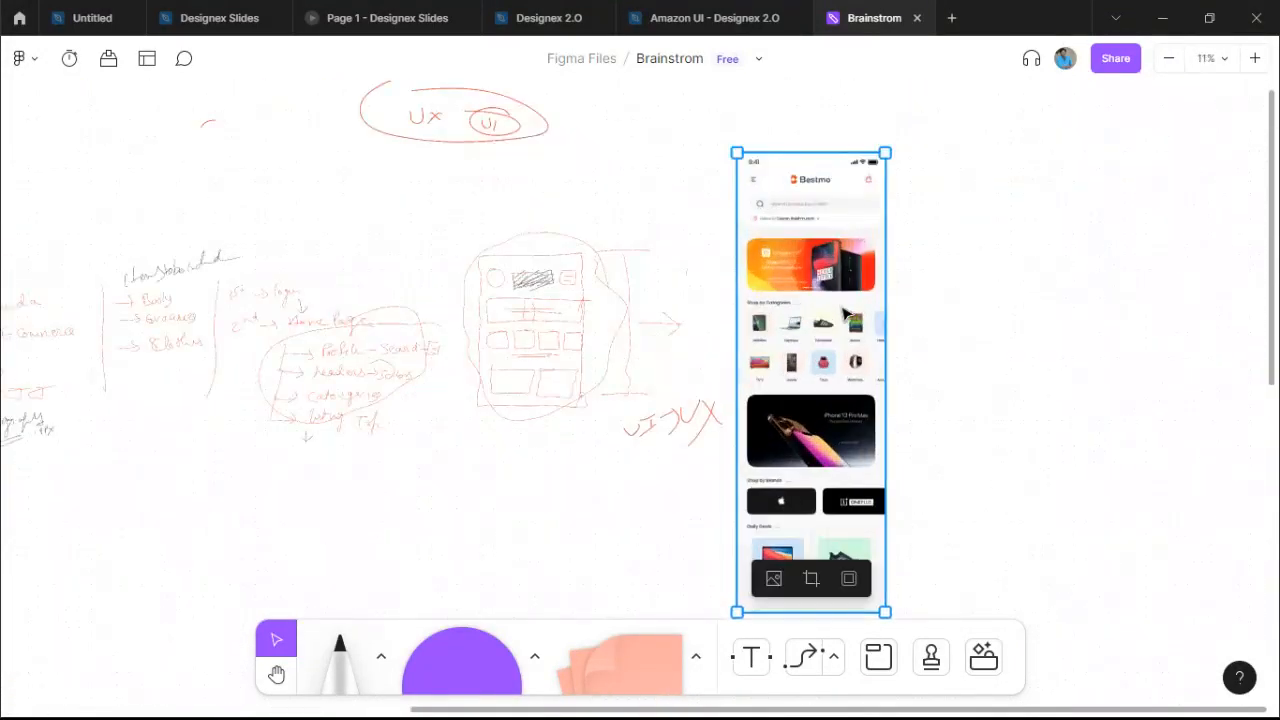
scroll(986, 143, "up", 3)
scroll(983, 151, "down", 4)
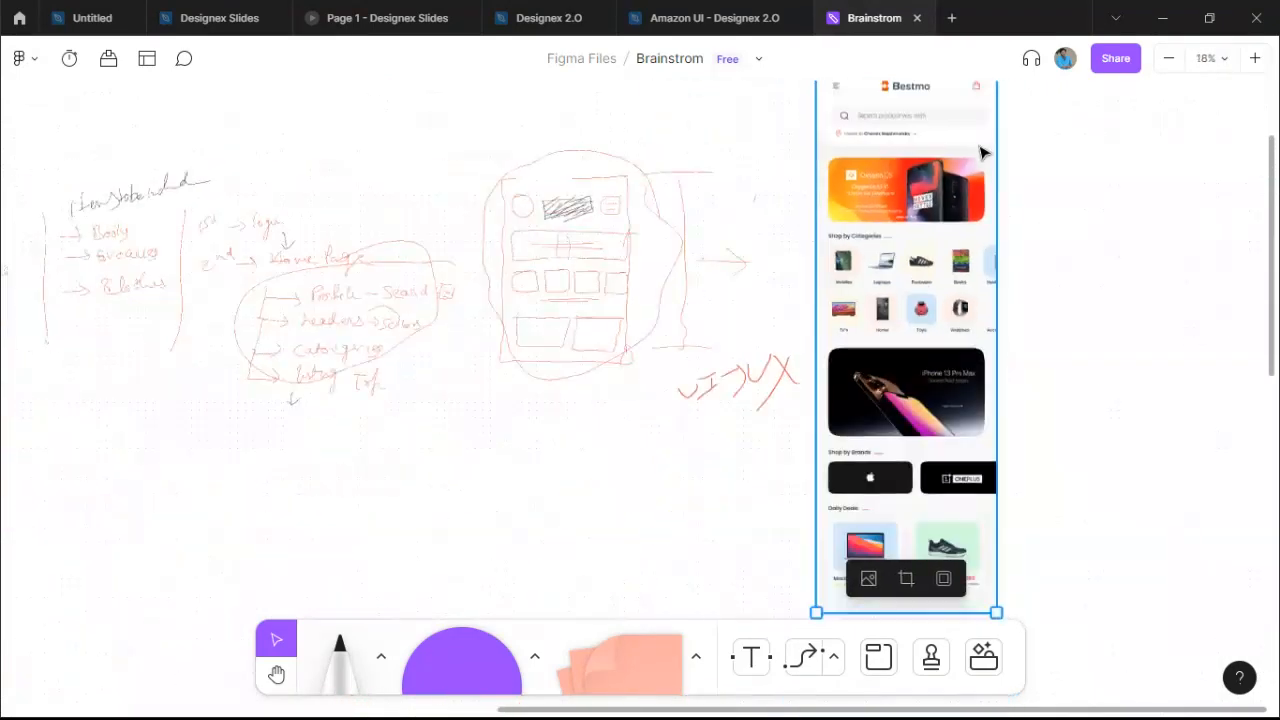
scroll(970, 250, "up", 3)
scroll(965, 324, "down", 3)
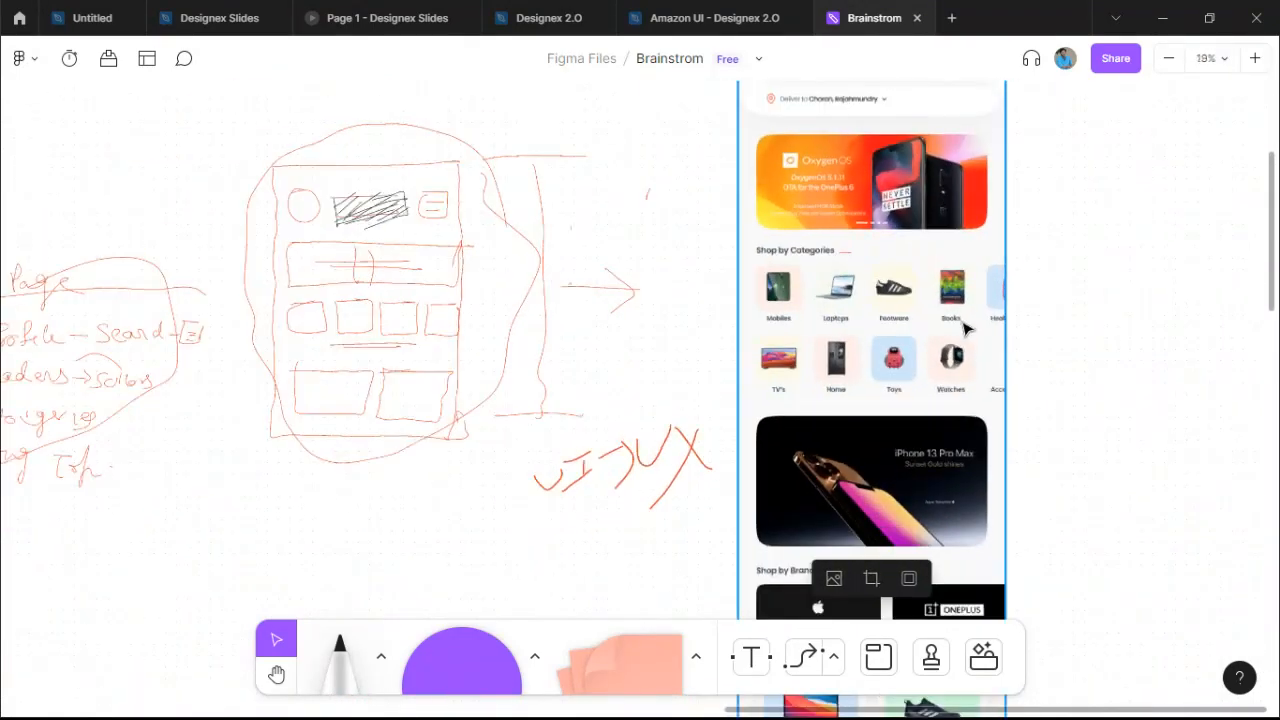
scroll(966, 328, "up", 3)
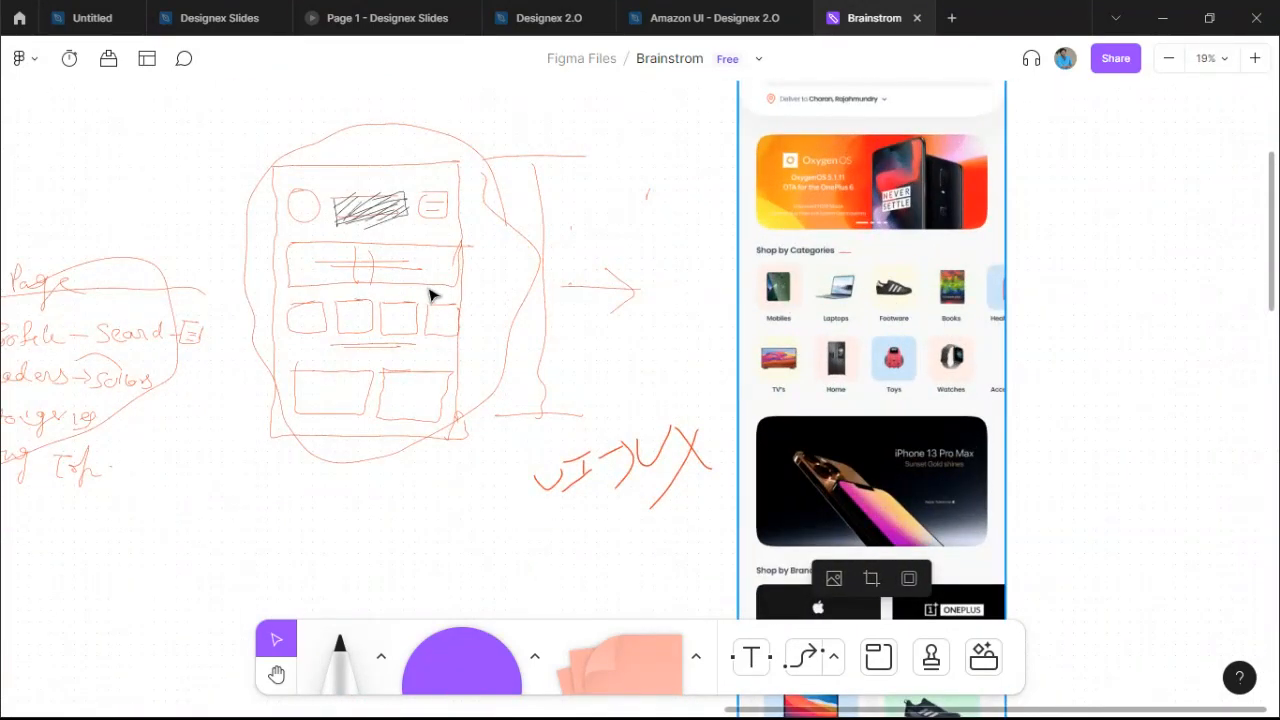
scroll(292, 195, "up", 3)
mouse_move(297, 163)
left_mouse_down()
mouse_move(400, 394)
mouse_move(463, 500)
mouse_move(485, 496)
left_mouse_up()
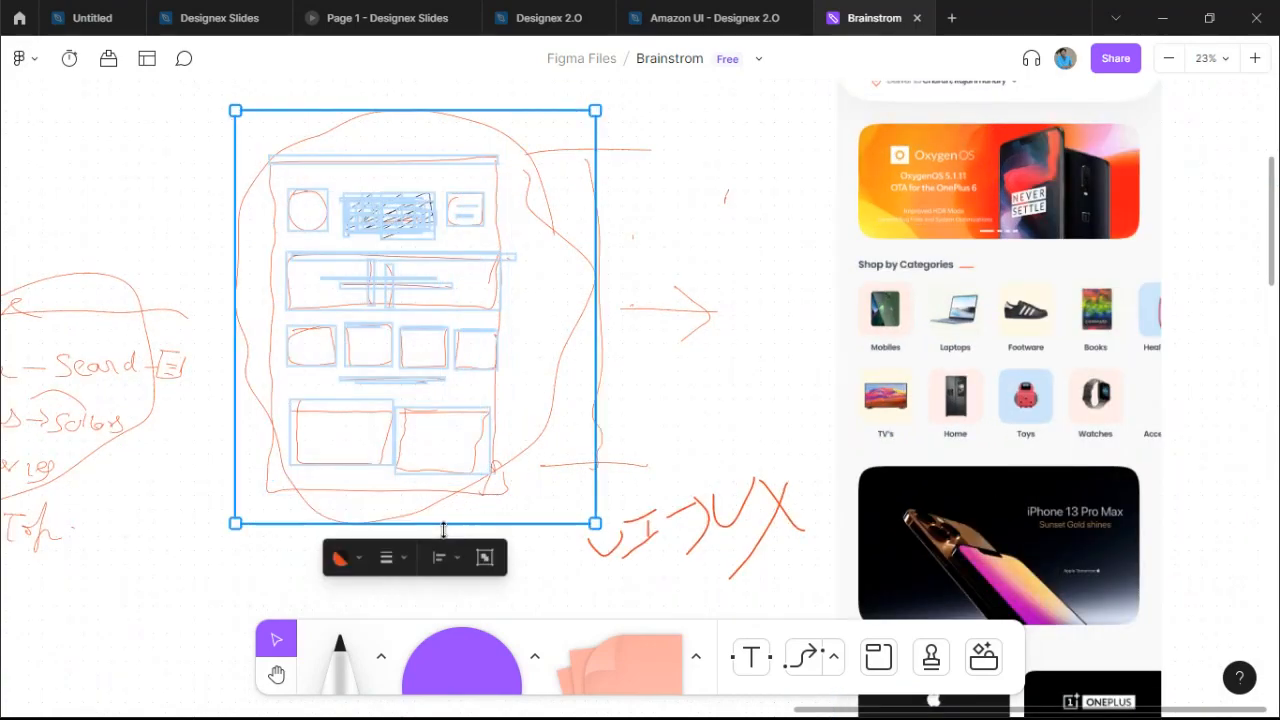
scroll(222, 528, "down", 3)
left_click(212, 518)
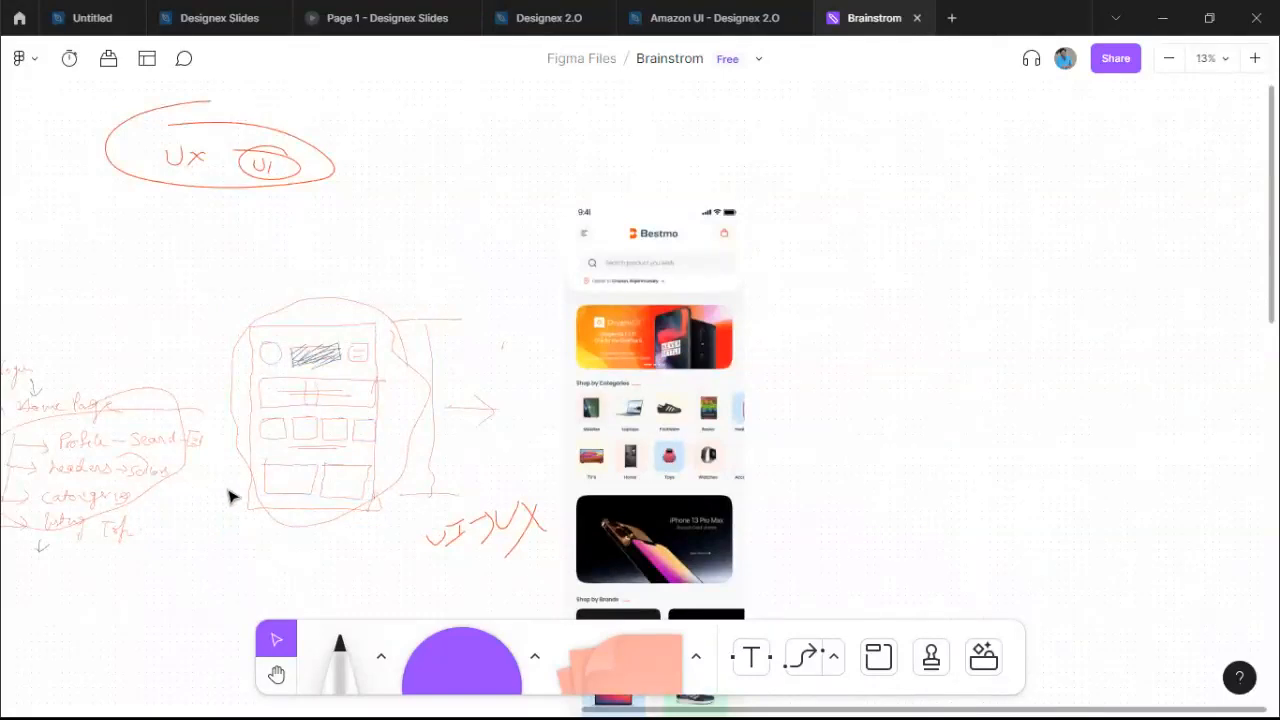
scroll(231, 495, "down", 2)
left_click_drag(231, 495, 424, 413)
scroll(424, 413, "up", 5)
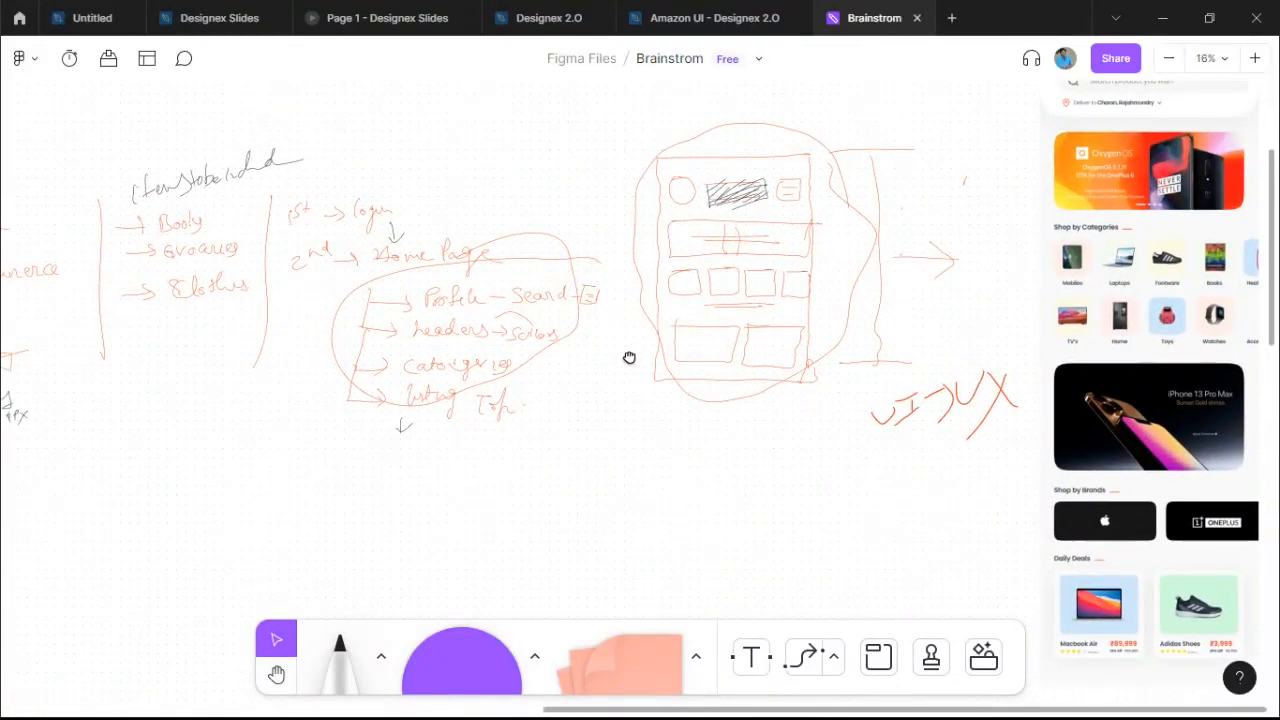
left_click_drag(629, 358, 633, 380)
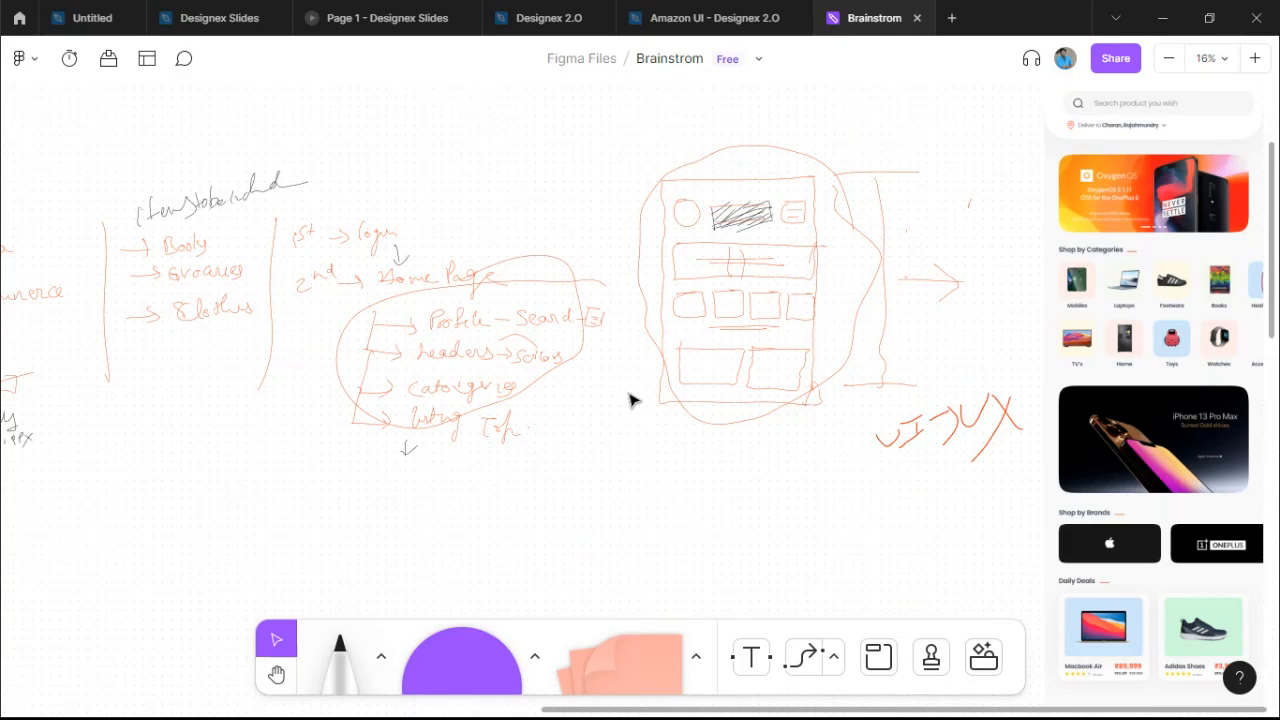
In Amazon UI - Designex 2.0, inspect Rectangle 1's fill, keeping its Linear gradient at 100%.
left_click(726, 24)
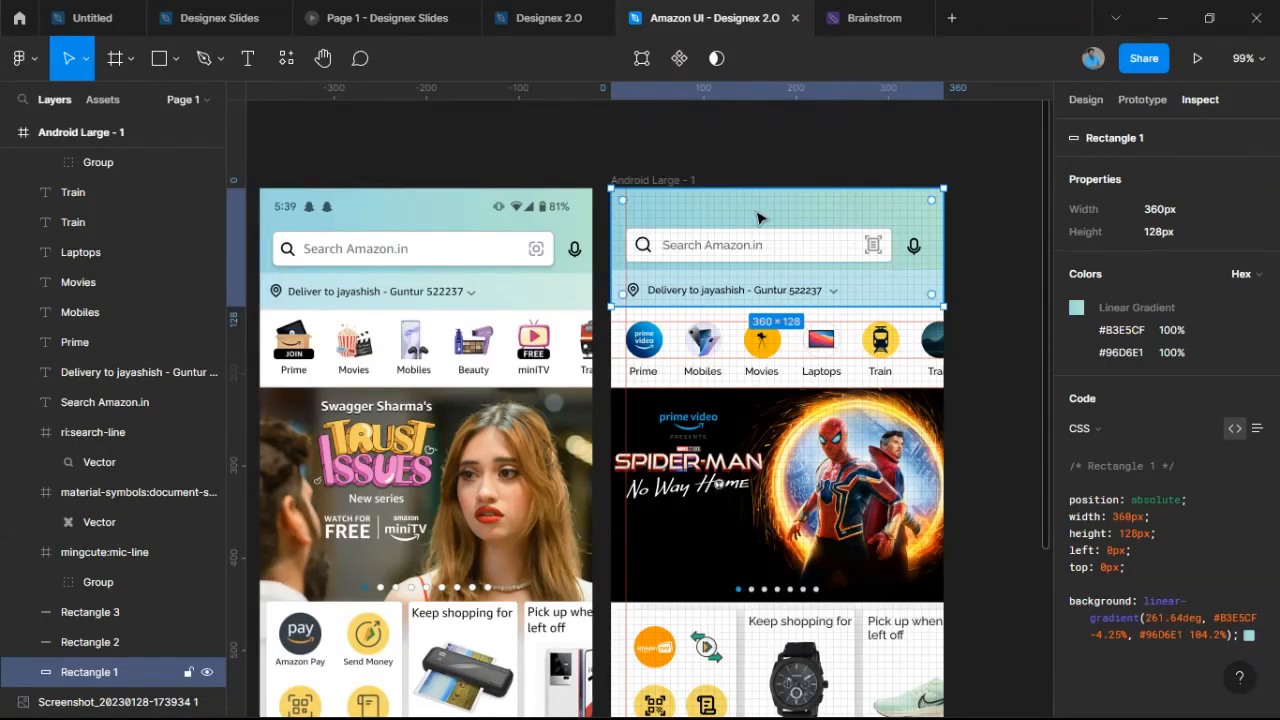
left_click(1077, 104)
left_click(1074, 424)
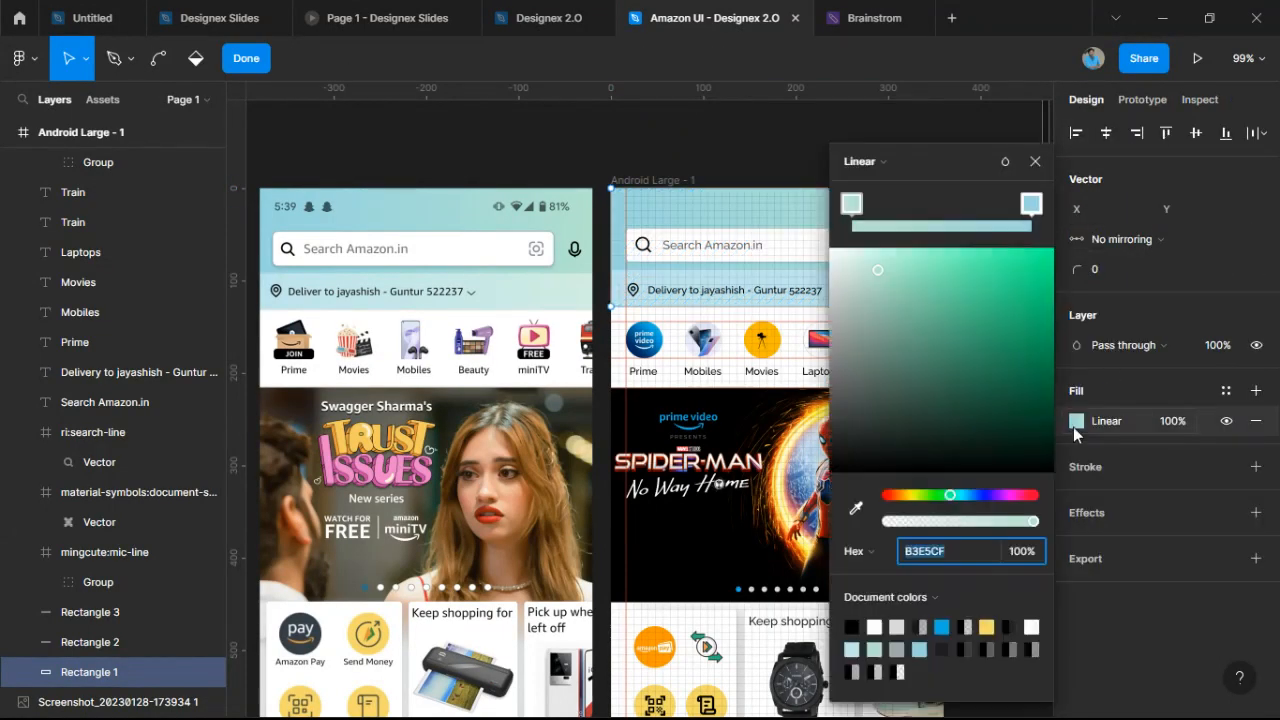
left_click_drag(940, 156, 1129, 136)
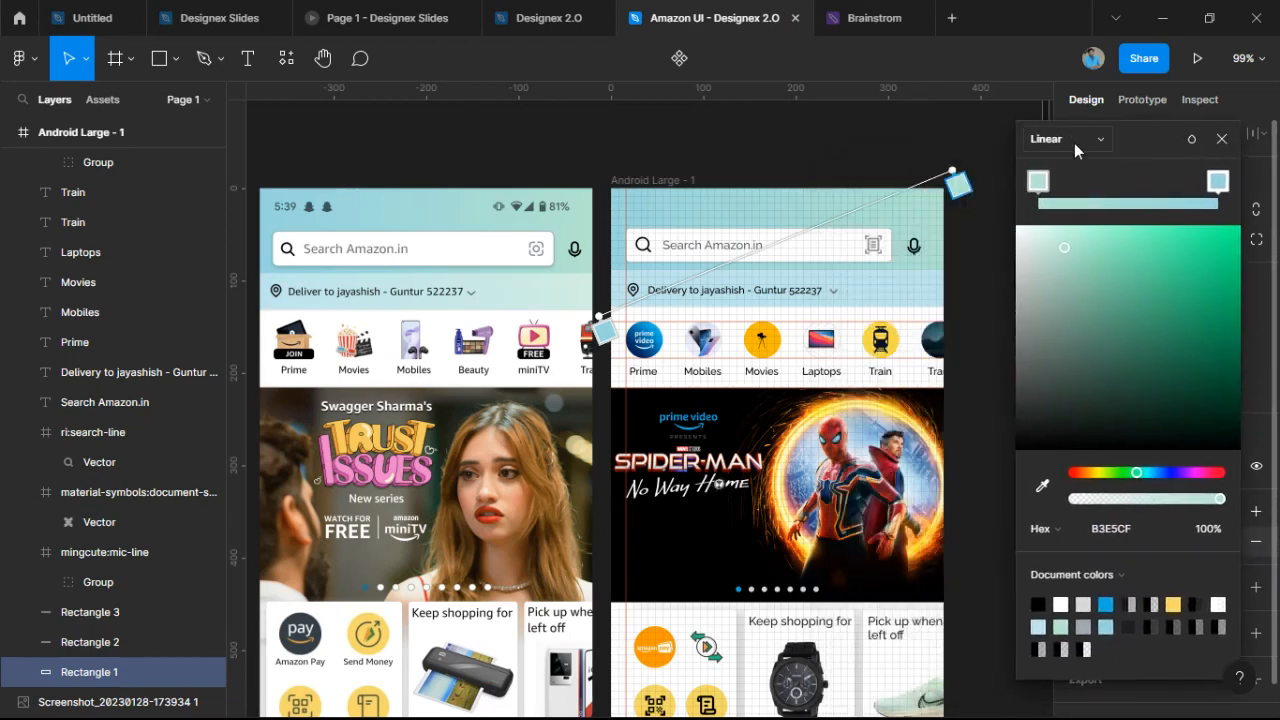
left_click(1075, 143)
left_click(1153, 144)
left_click(1224, 144)
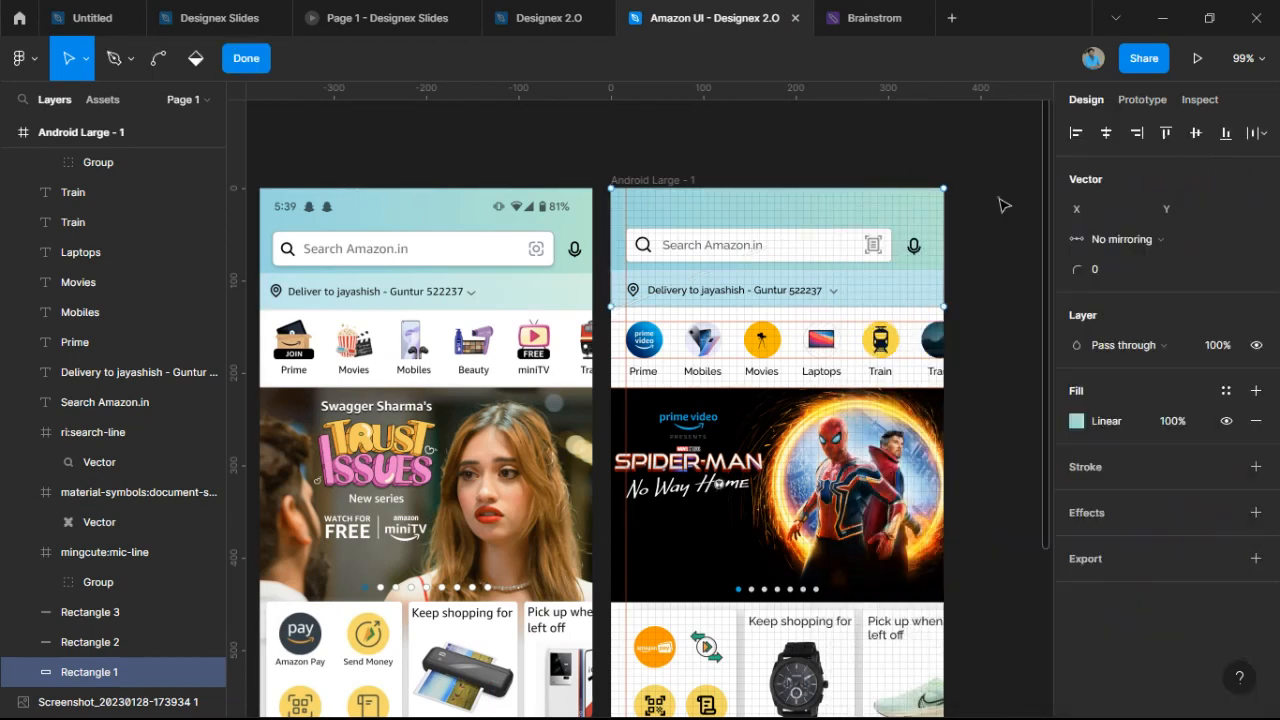
key("Escape")
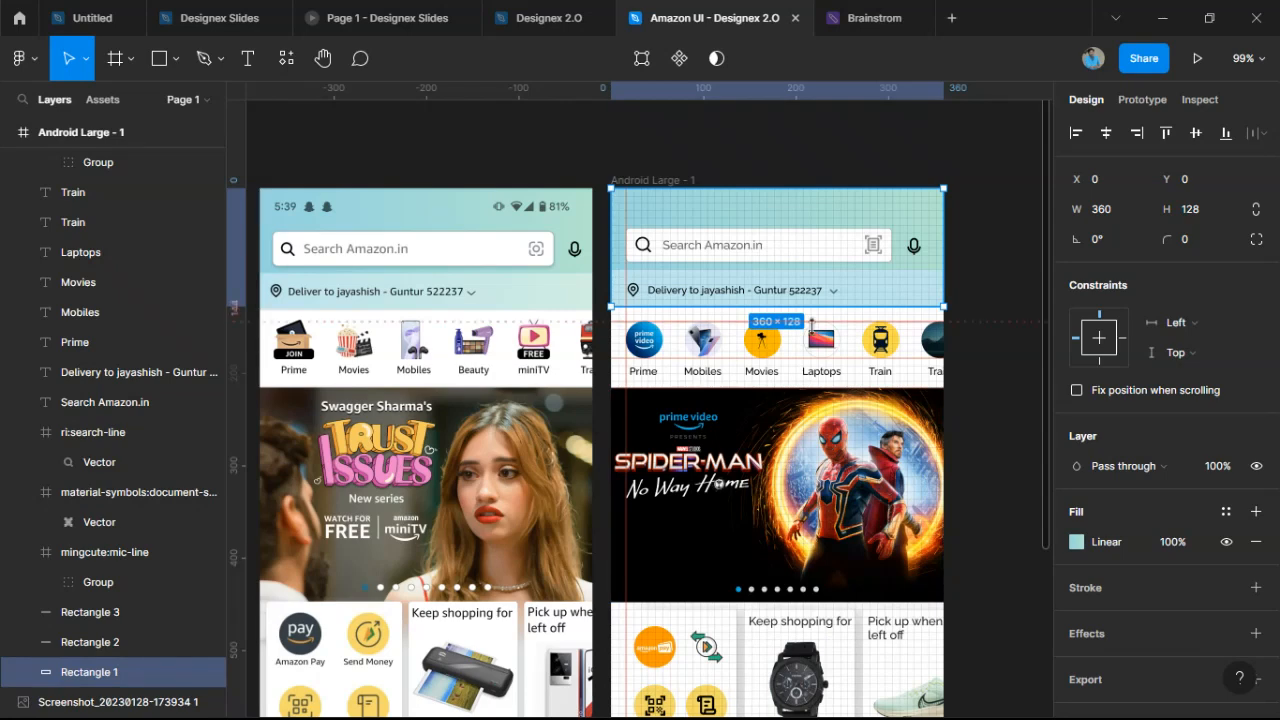
Draw a 538×296 rectangle, Rectangle 11, on empty canvas right of the Amazon mockups.
scroll(812, 326, "down", 2)
left_click_drag(832, 322, 595, 313)
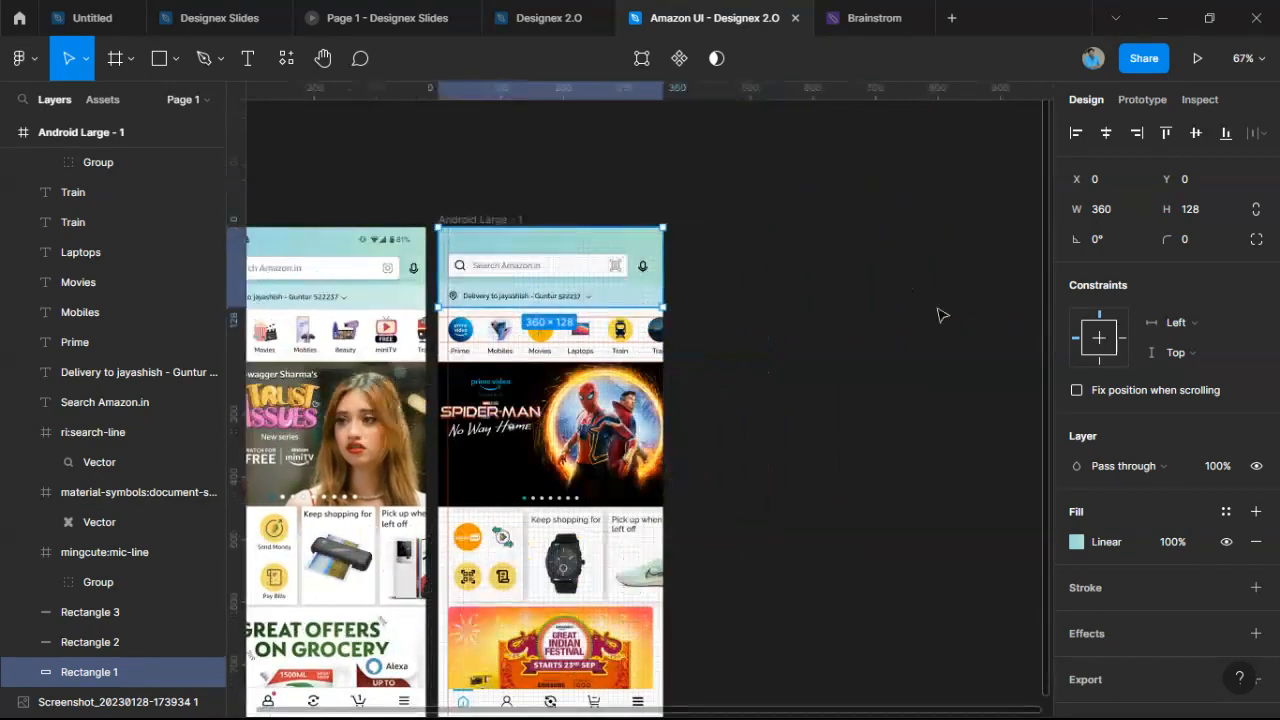
left_click_drag(938, 309, 836, 397)
scroll(834, 398, "up", 1)
left_click(804, 365)
mouse_move(754, 279)
left_mouse_down()
mouse_move(663, 315)
mouse_move(411, 209)
mouse_move(814, 531)
mouse_move(872, 511)
left_mouse_up()
scroll(410, 207, "up", 1)
left_click(158, 56)
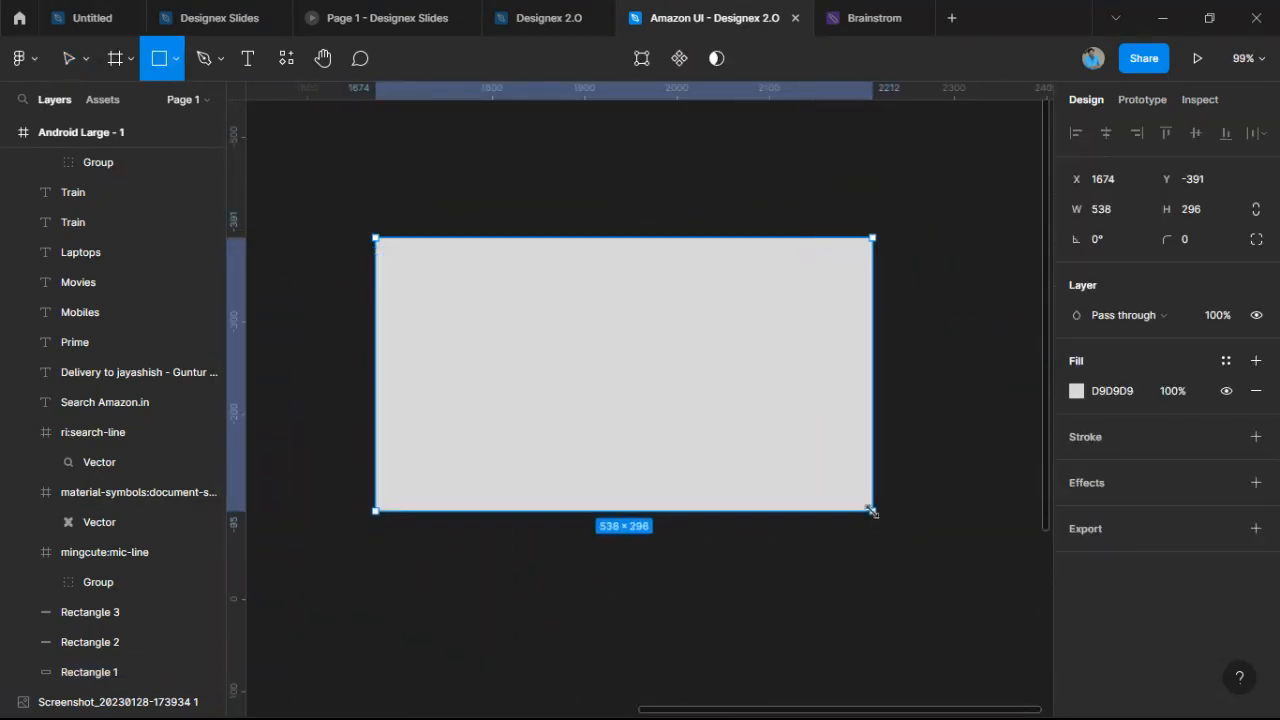
left_click_drag(736, 430, 792, 437)
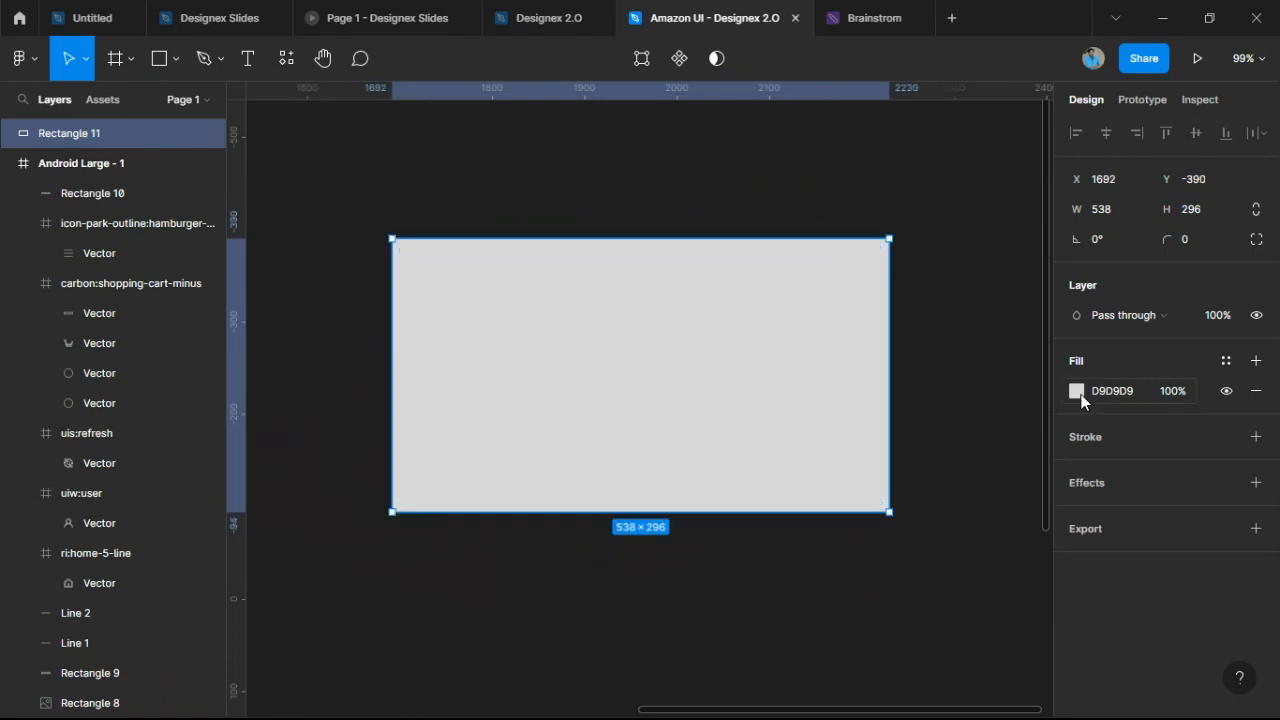
left_click(1077, 391)
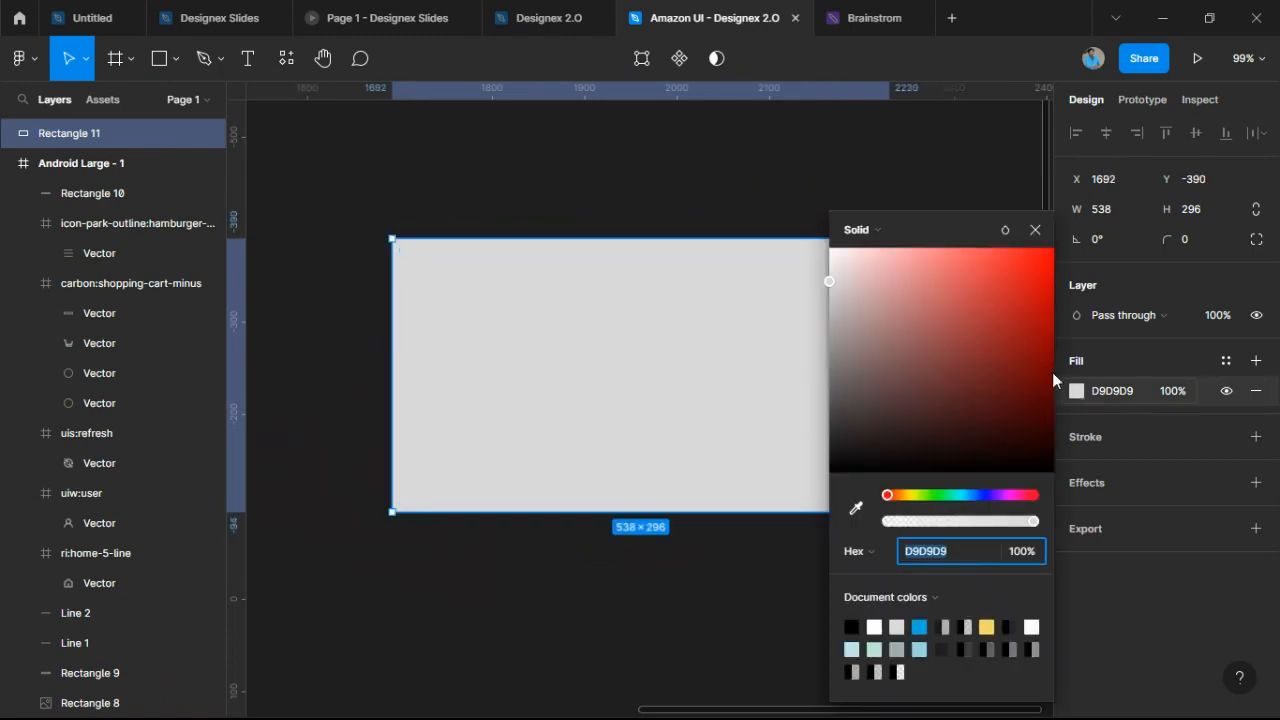
Switch Rectangle 11's fill to a linear gradient running diagonally from lower left to upper right.
left_click(884, 243)
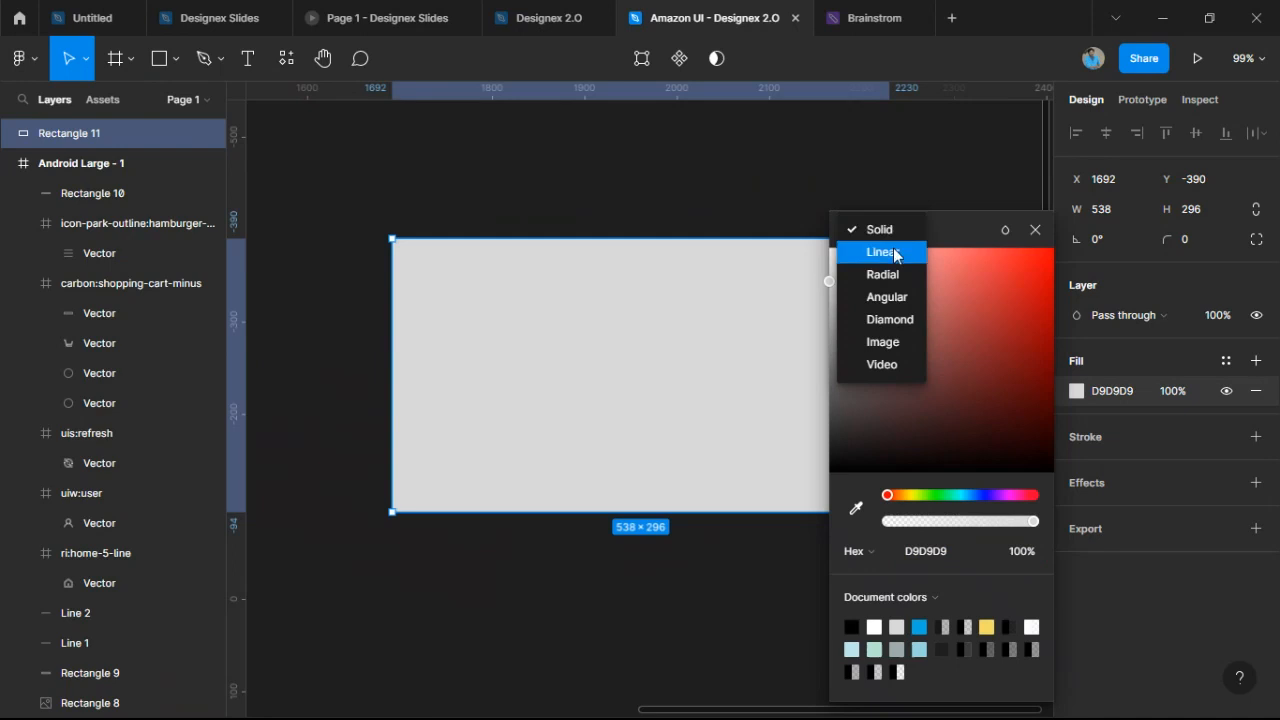
left_click(893, 251)
left_click_drag(952, 159, 1022, 145)
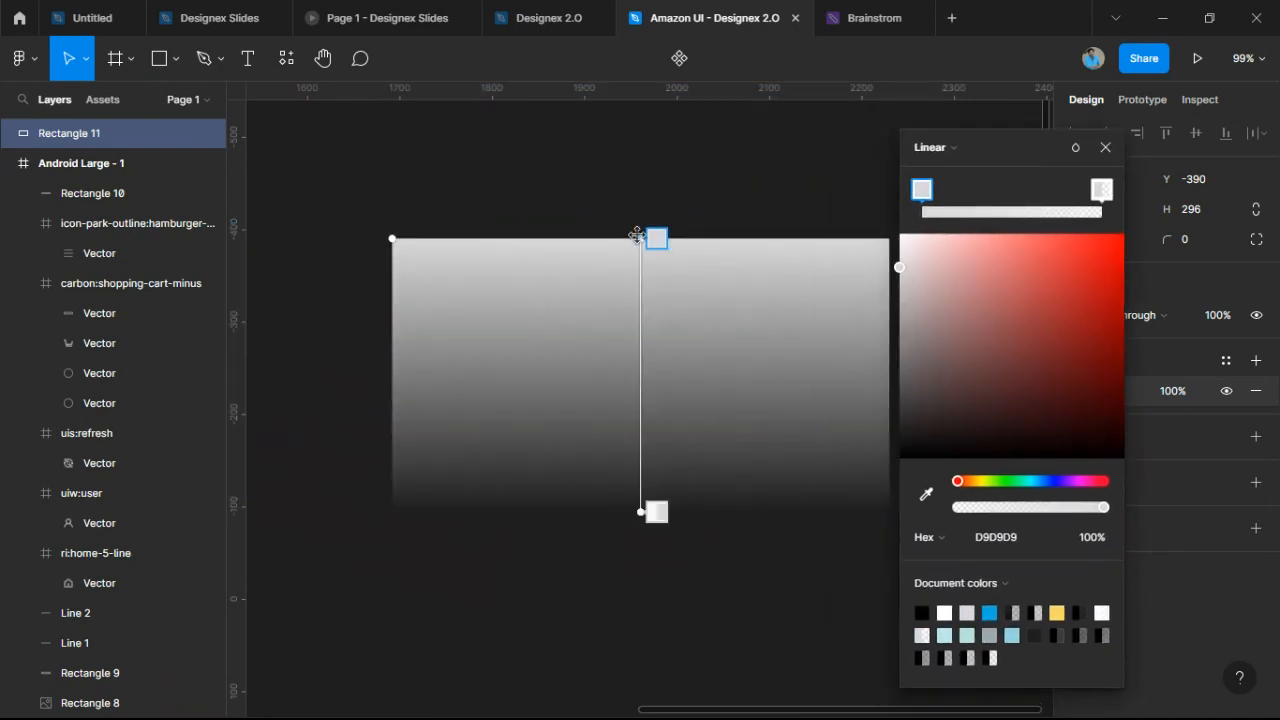
left_click_drag(641, 238, 833, 178)
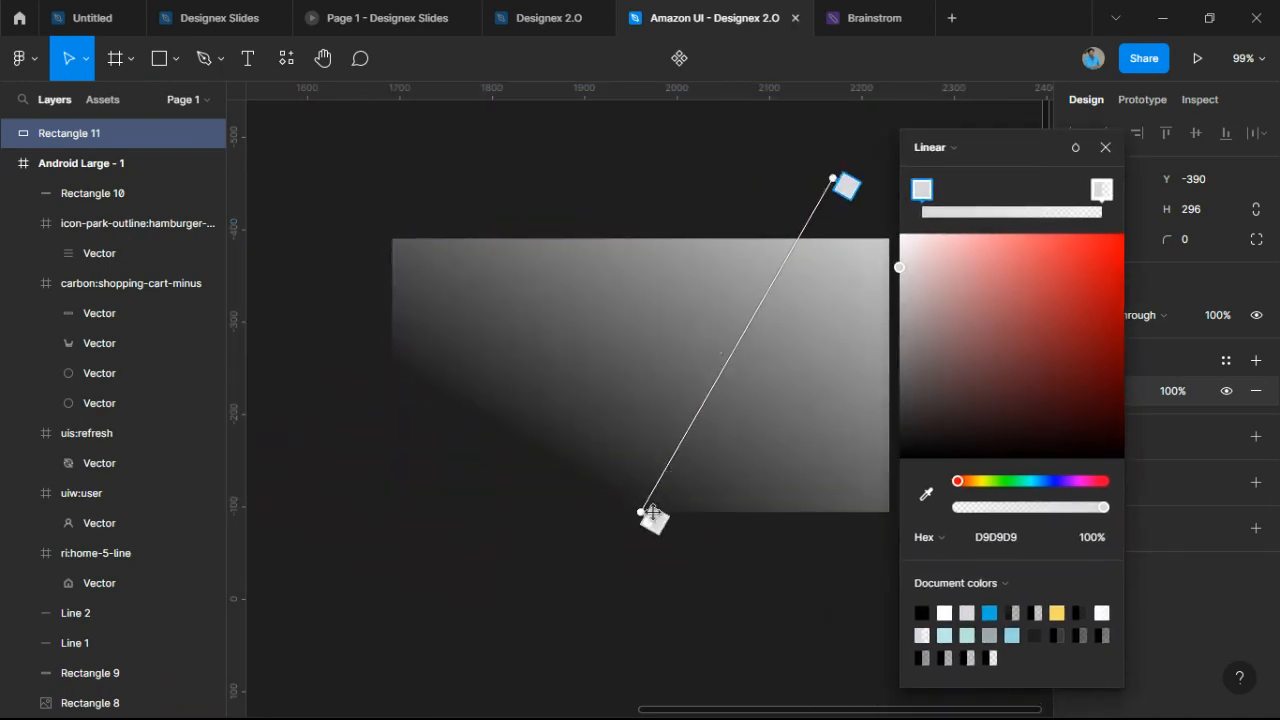
left_click_drag(641, 516, 388, 616)
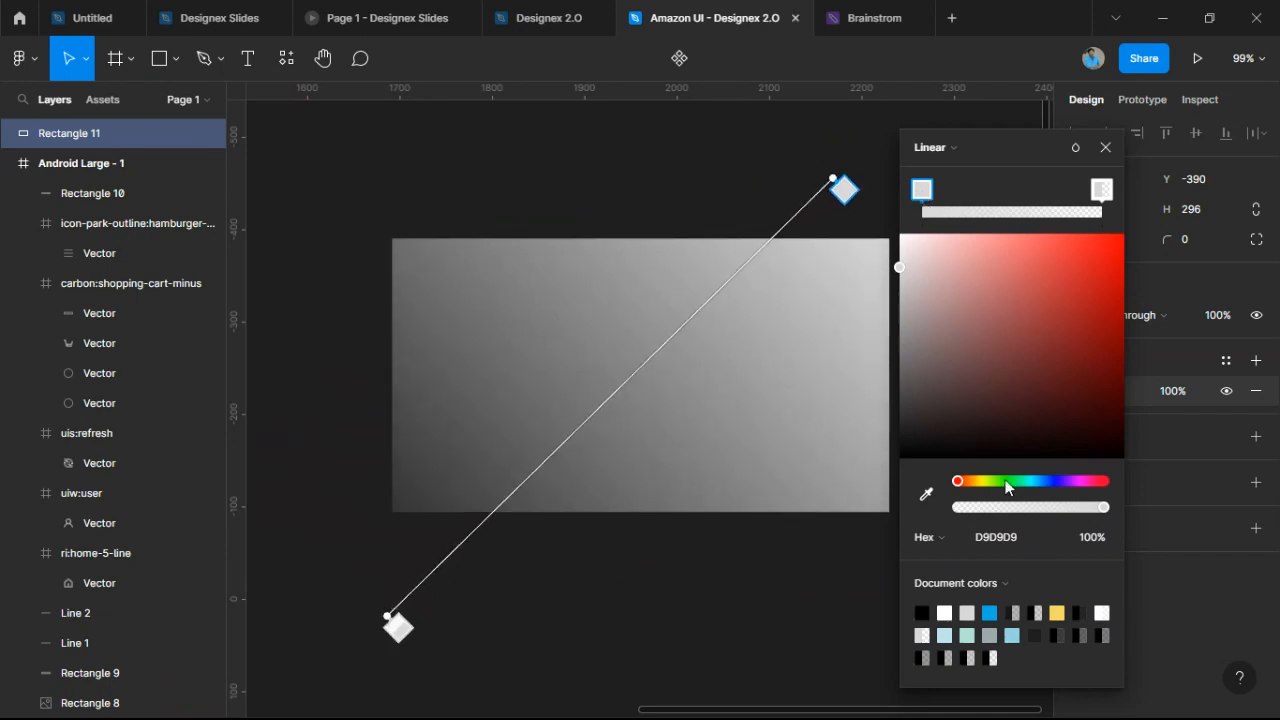
Set the gradient stops to blue 0BACE4 and purple 9F0BE4, extending both ends outward.
left_click(989, 613)
left_click(1102, 189)
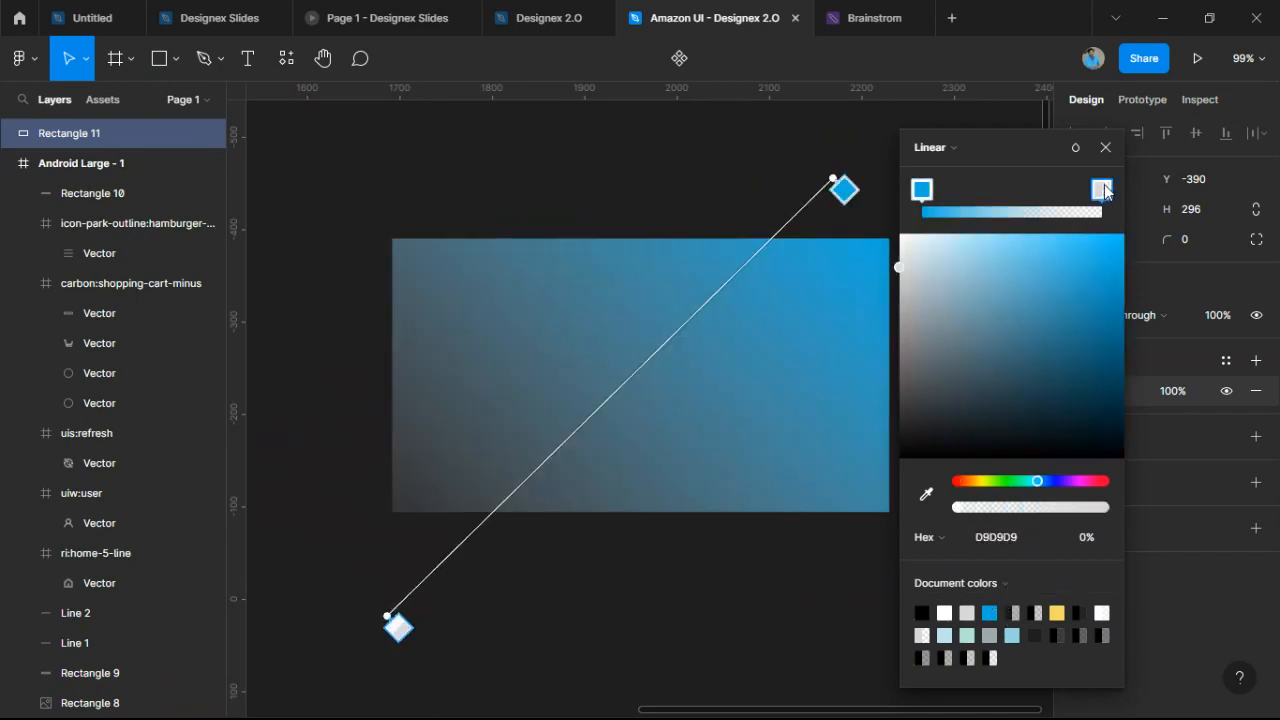
left_click(989, 613)
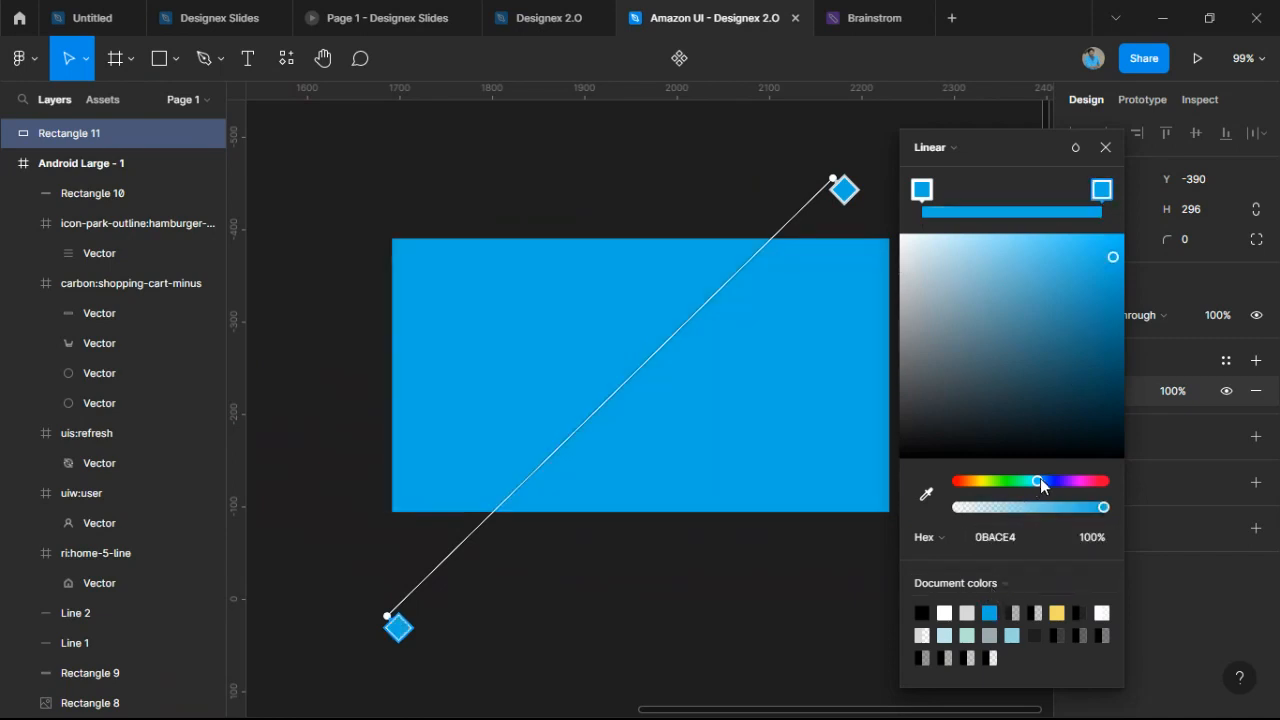
left_click_drag(1037, 481, 1071, 481)
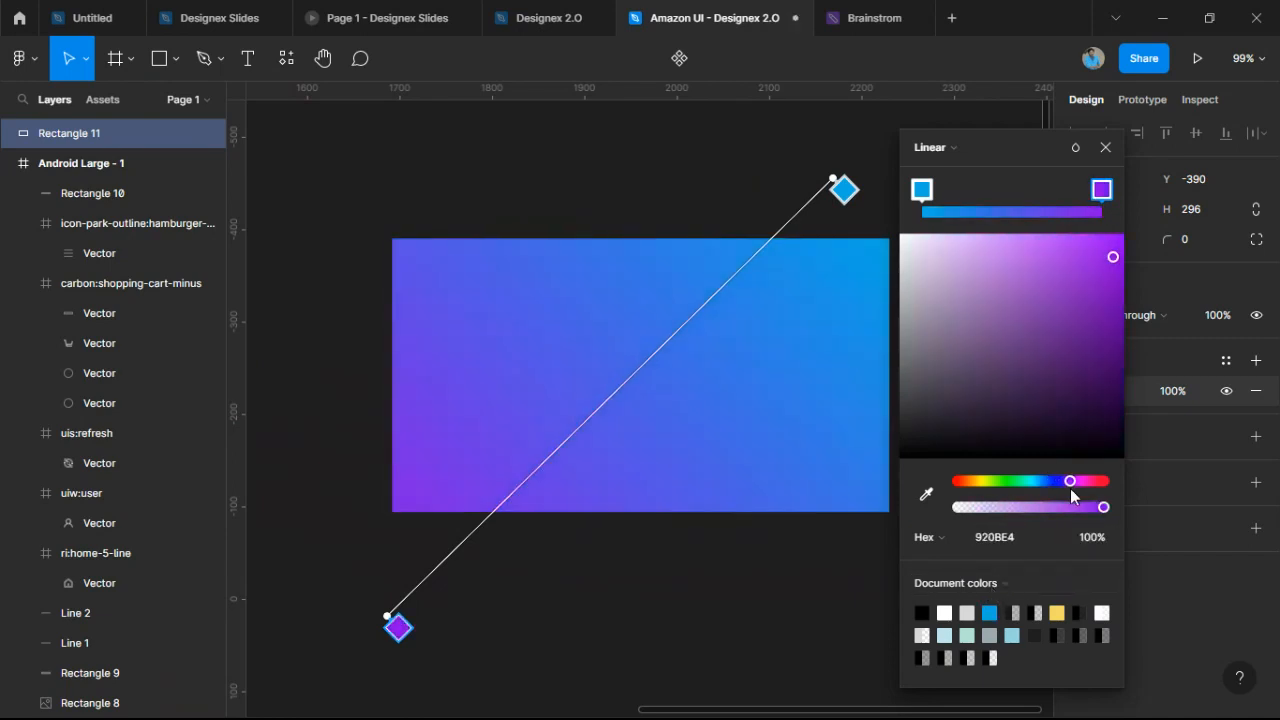
left_click_drag(390, 618, 289, 660)
left_click_drag(833, 179, 957, 142)
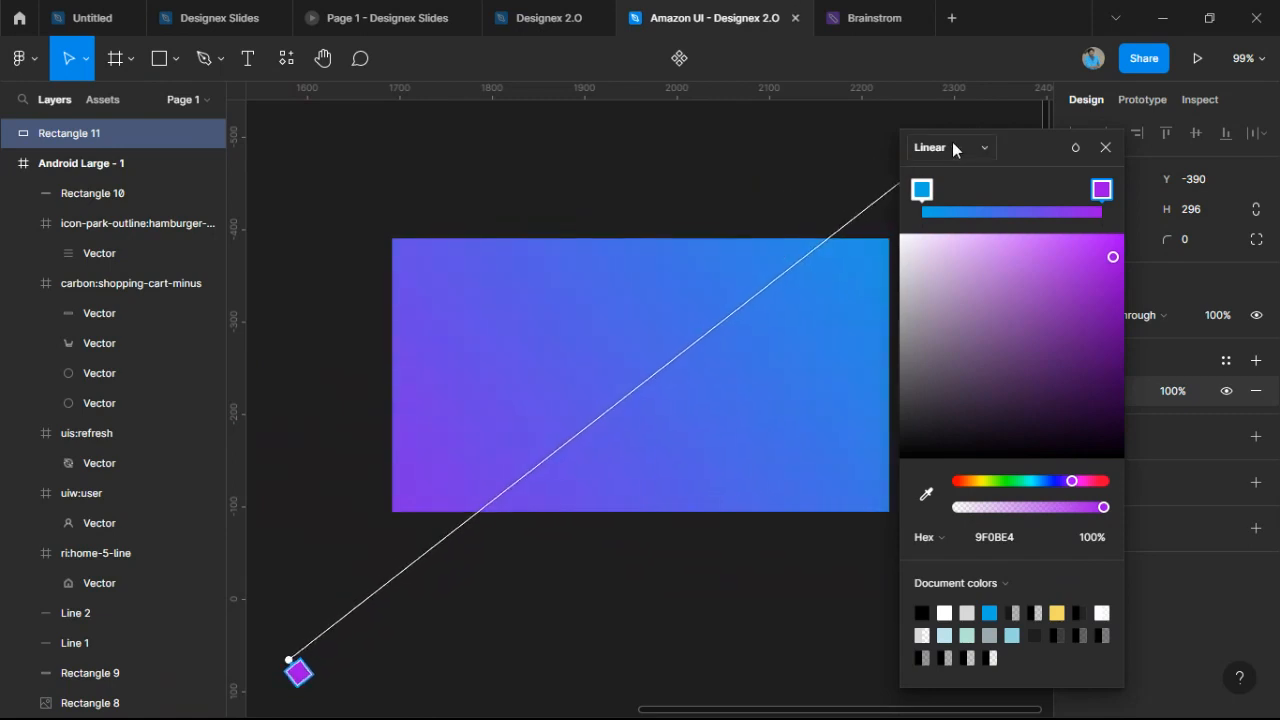
key("Escape")
key("Escape")
scroll(809, 177, "down", 3)
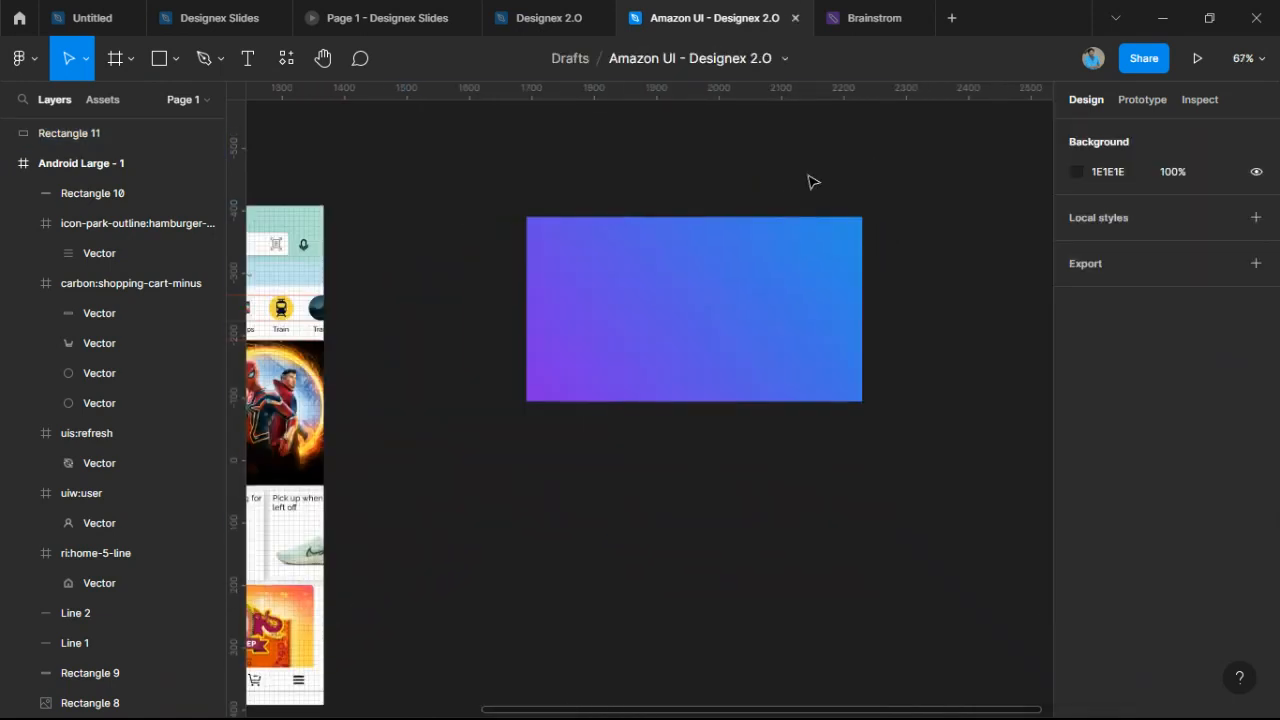
scroll(794, 317, "up", 5)
scroll(794, 317, "down", 4)
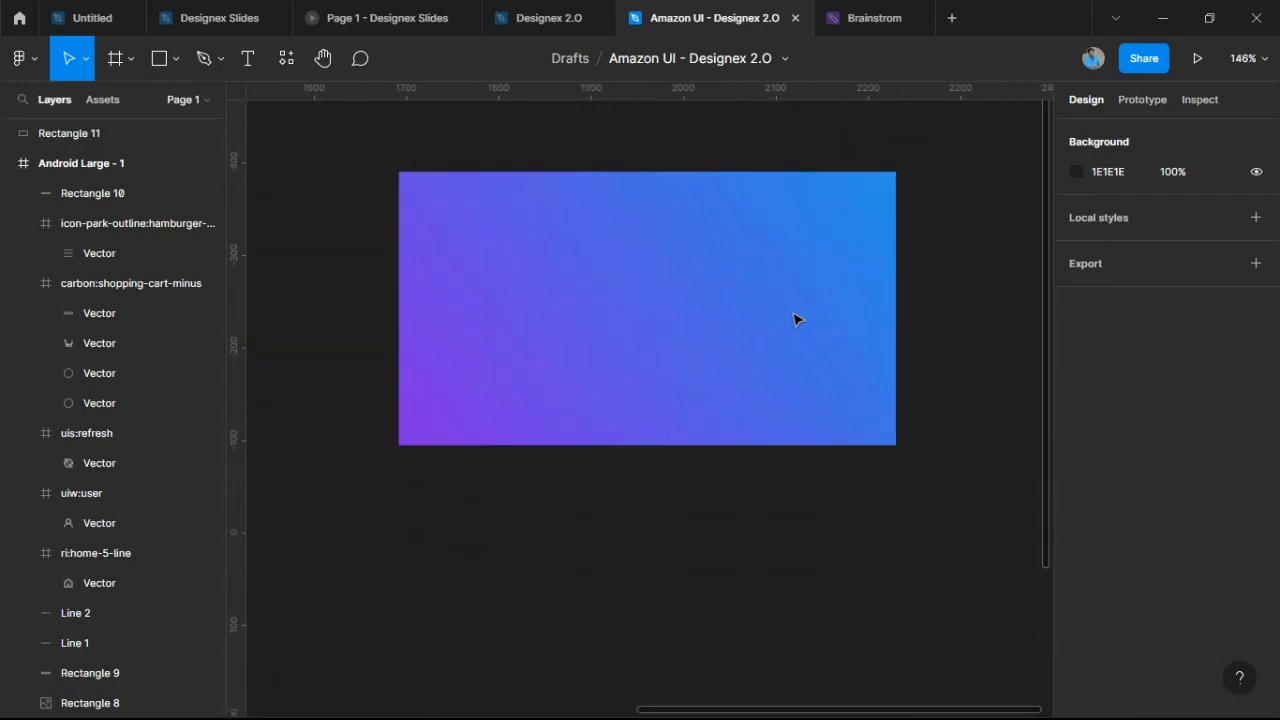
scroll(796, 317, "up", 2)
left_click(723, 289)
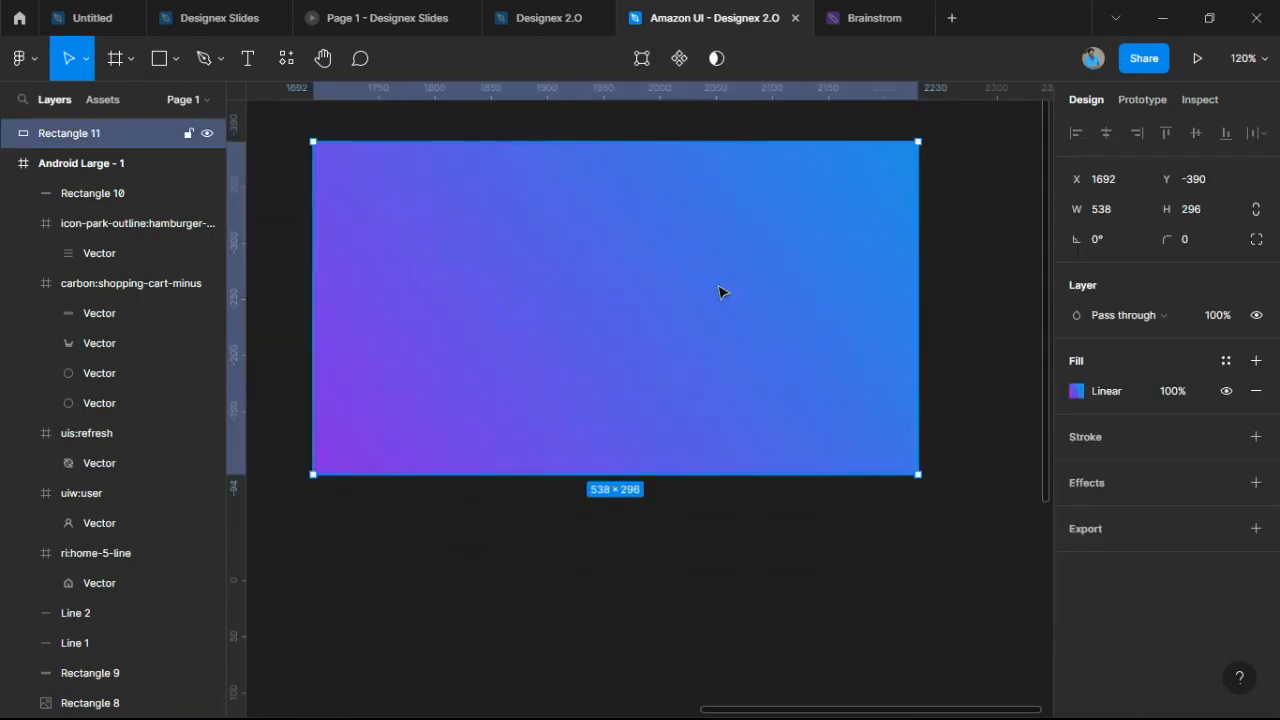
left_click(479, 525)
scroll(479, 525, "down", 8)
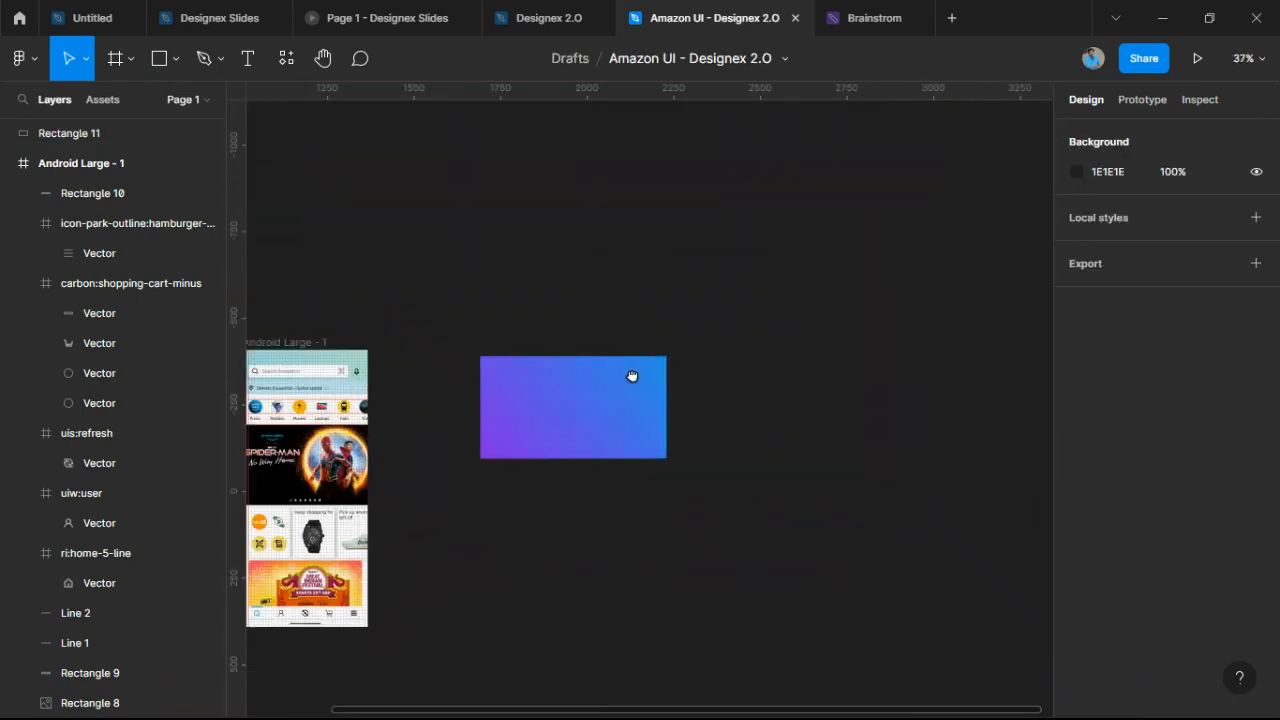
scroll(714, 300, "up", 1)
scroll(500, 249, "up", 6)
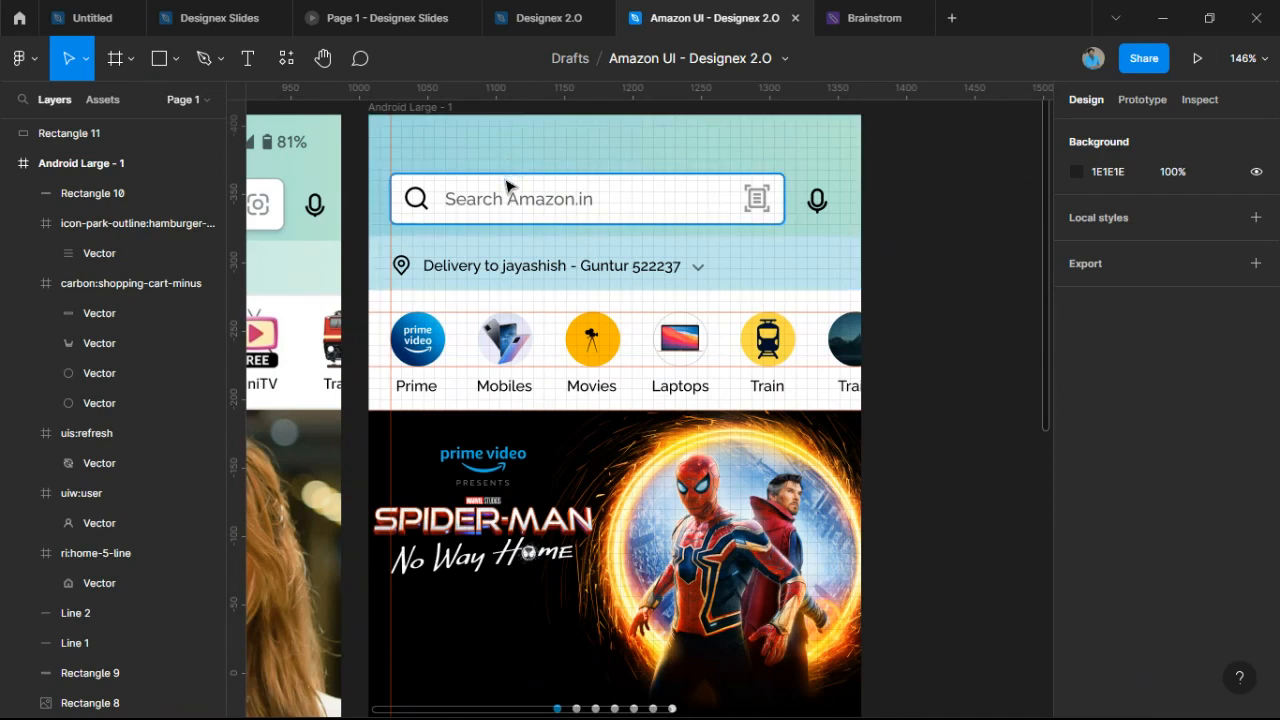
Drag a horizontal guide from the top ruler across the Android Large - 1 frame.
scroll(914, 323, "down", 1)
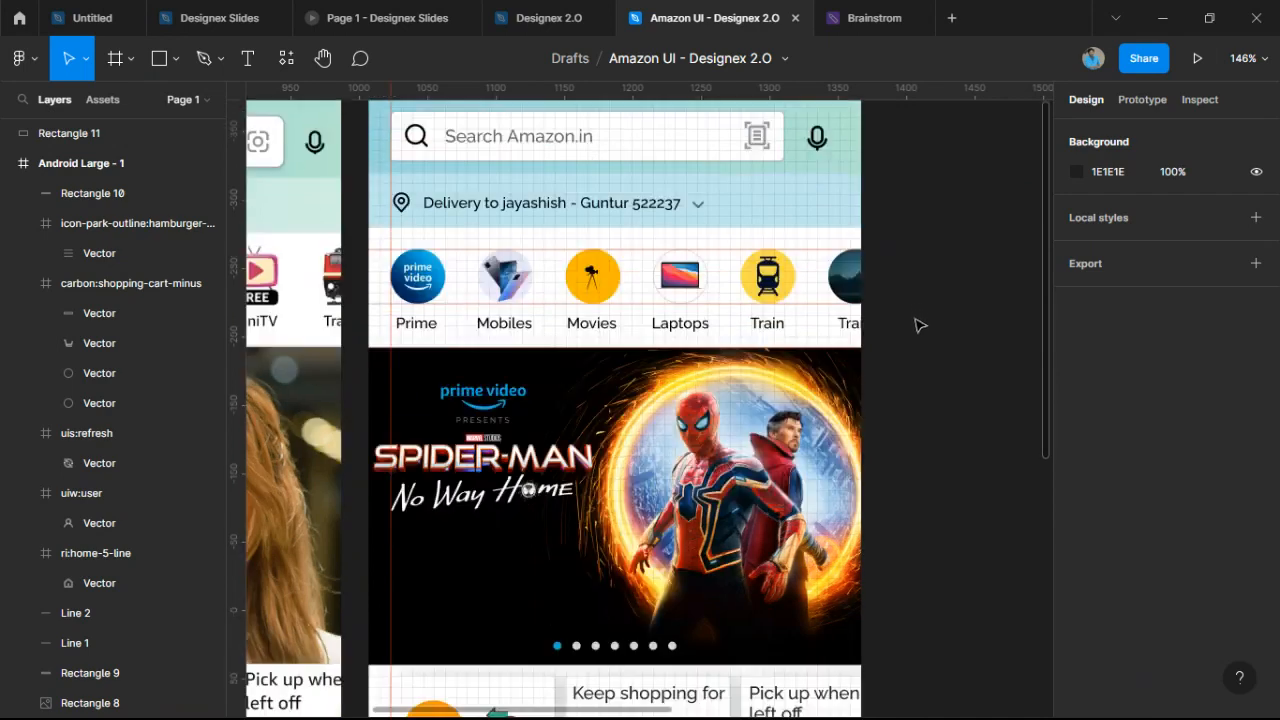
scroll(900, 289, "up", 1)
scroll(862, 103, "up", 1)
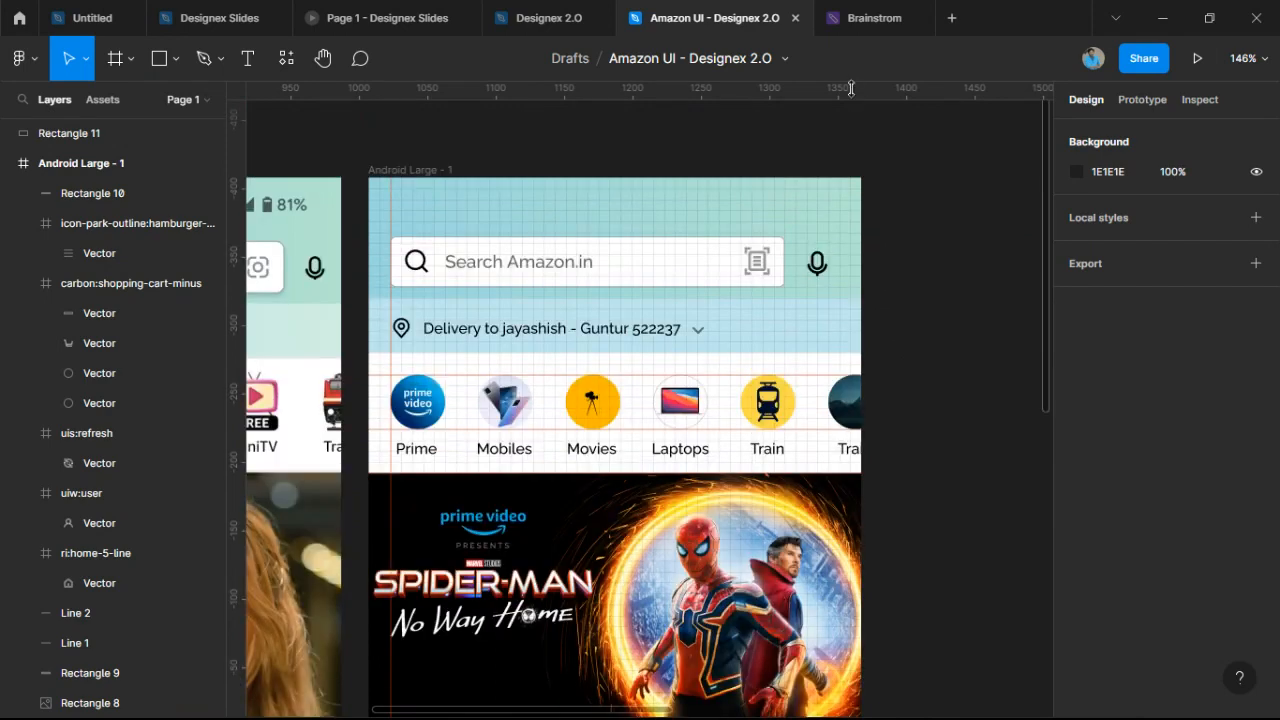
left_click(1263, 70)
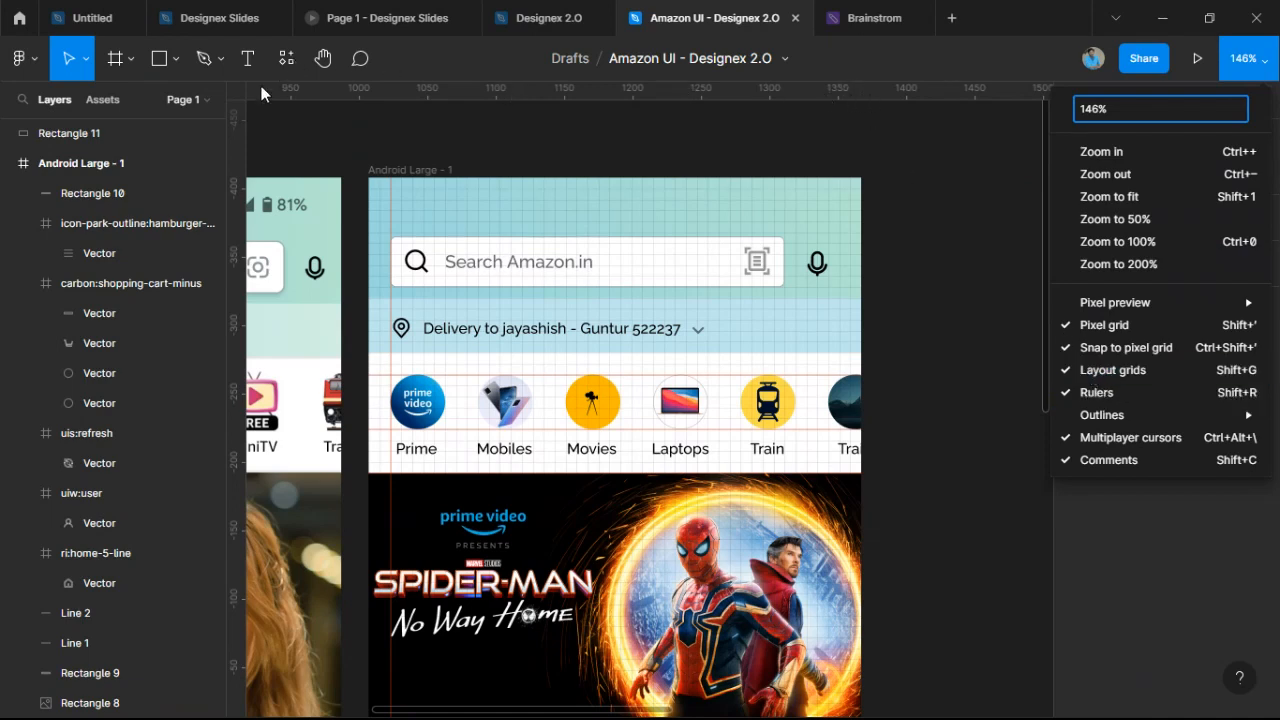
left_click(468, 153)
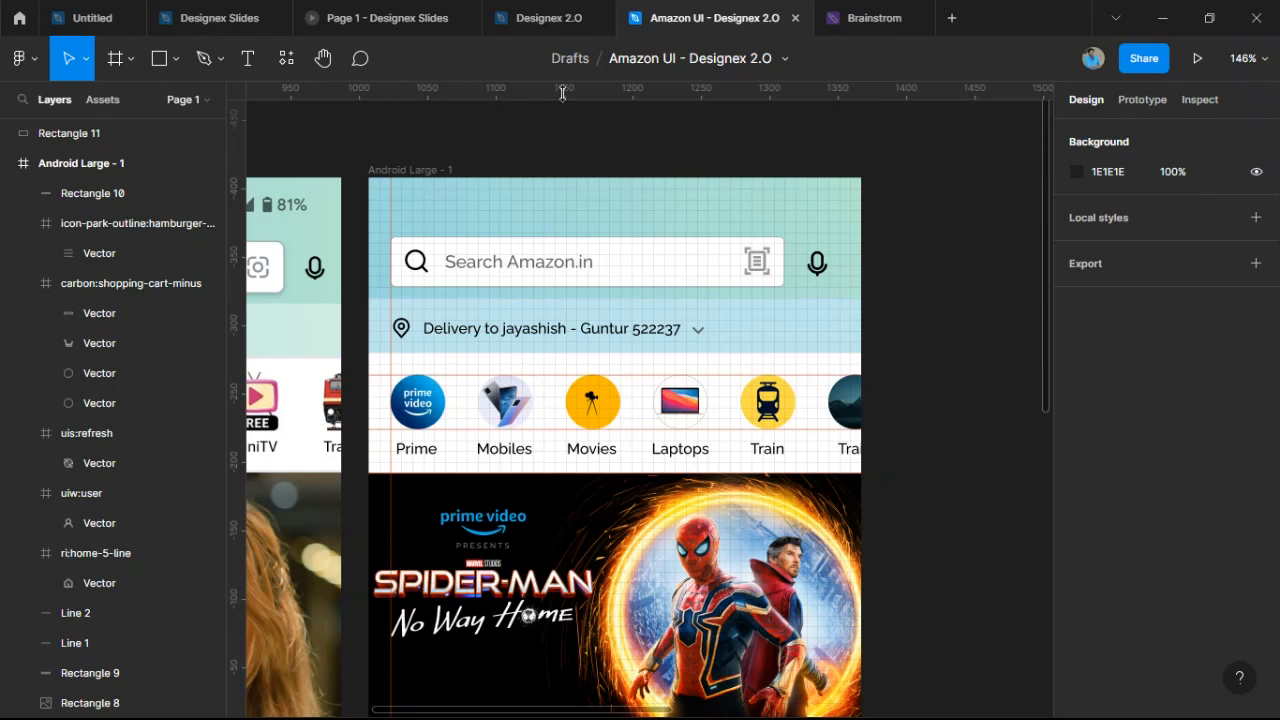
left_click_drag(562, 93, 674, 89)
Marquee-select the 360×61 row of Prime, Mobiles, Movies, Laptops and Train category icons.
scroll(903, 297, "down", 3)
scroll(903, 297, "right", 2)
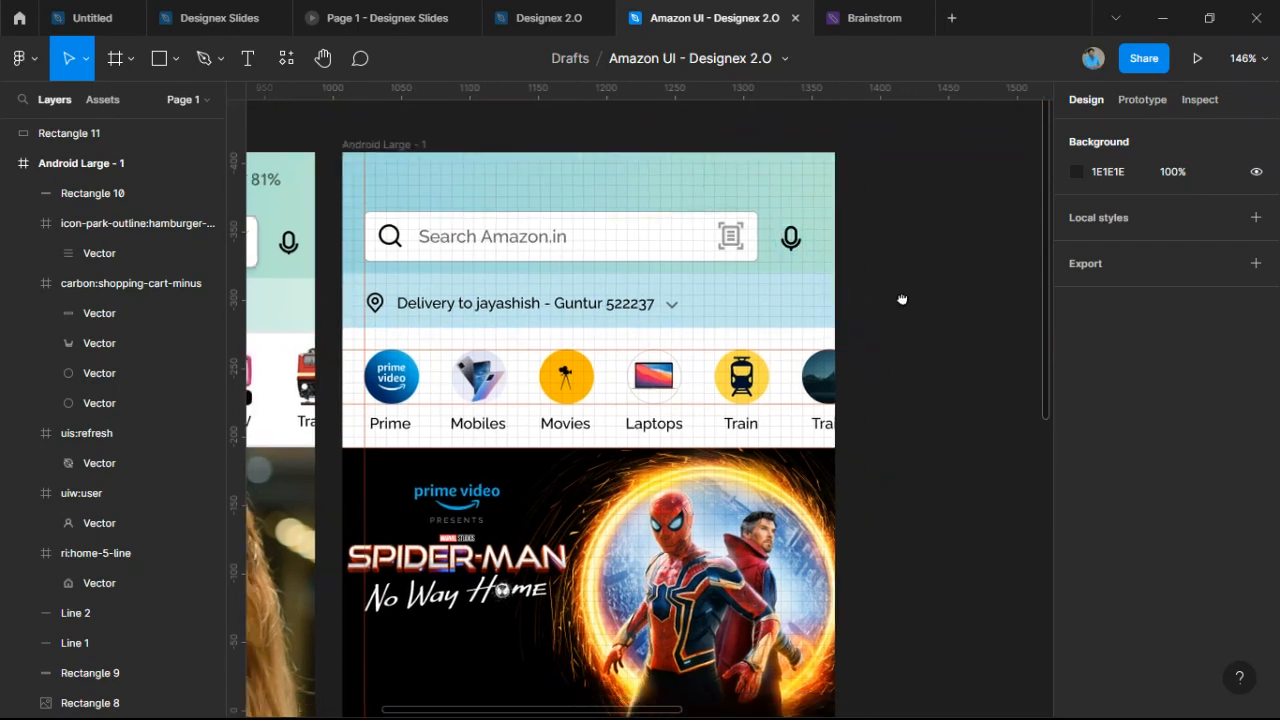
scroll(900, 210, "down", 3)
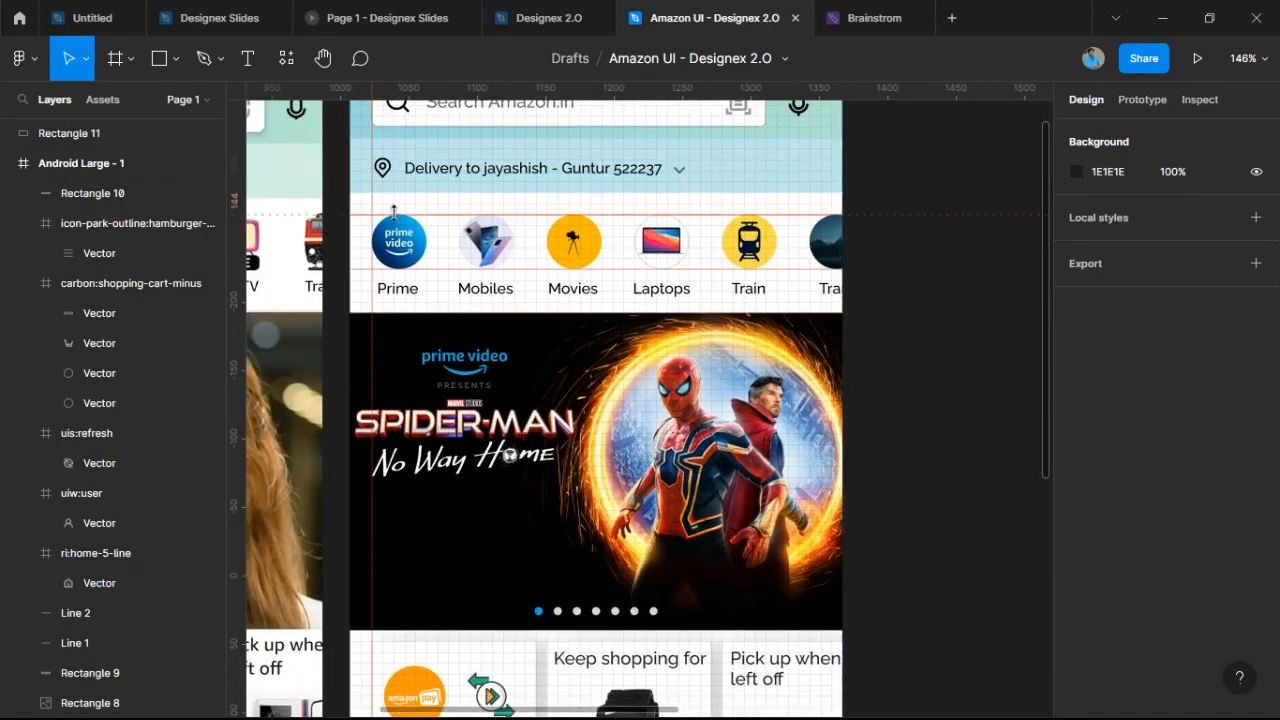
scroll(356, 186, "up", 3)
scroll(356, 186, "up", 3)
left_click_drag(338, 197, 893, 429)
scroll(880, 424, "down", 4)
scroll(650, 382, "up", 3)
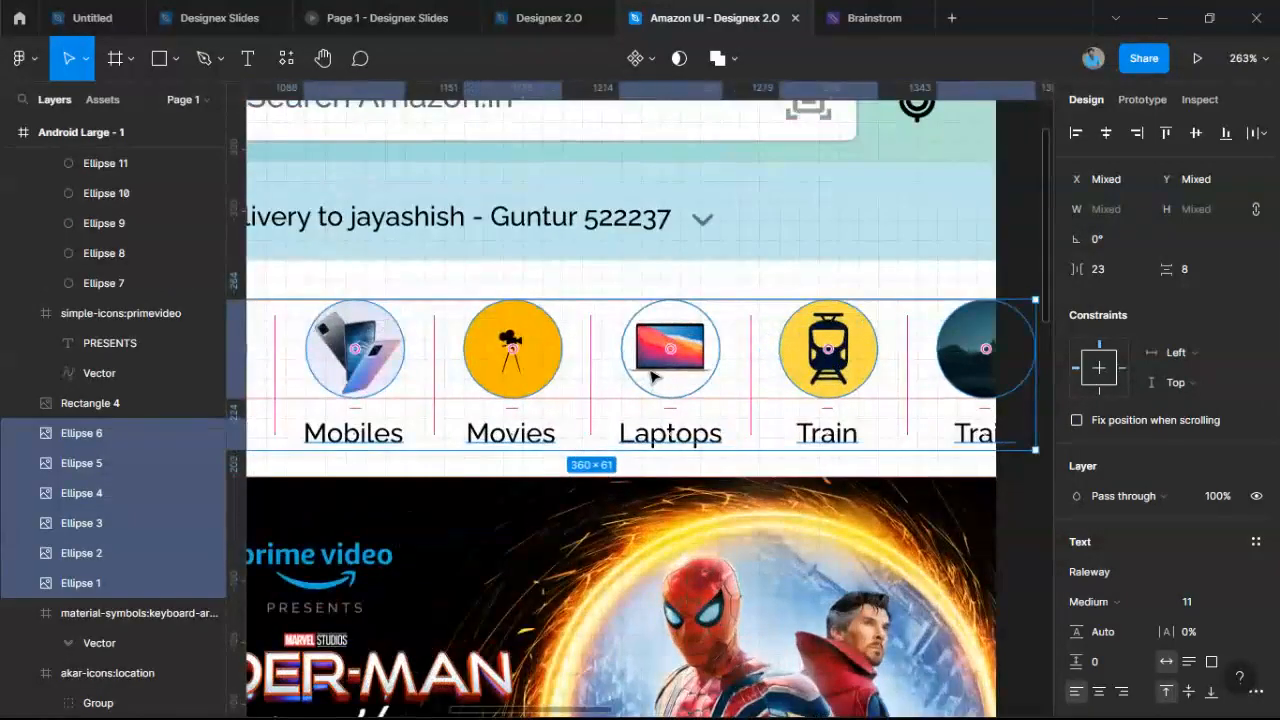
Group the selected category icon circles (Ellipse 1–6) into Group 2 with Ctrl+G.
scroll(670, 394, "down", 2)
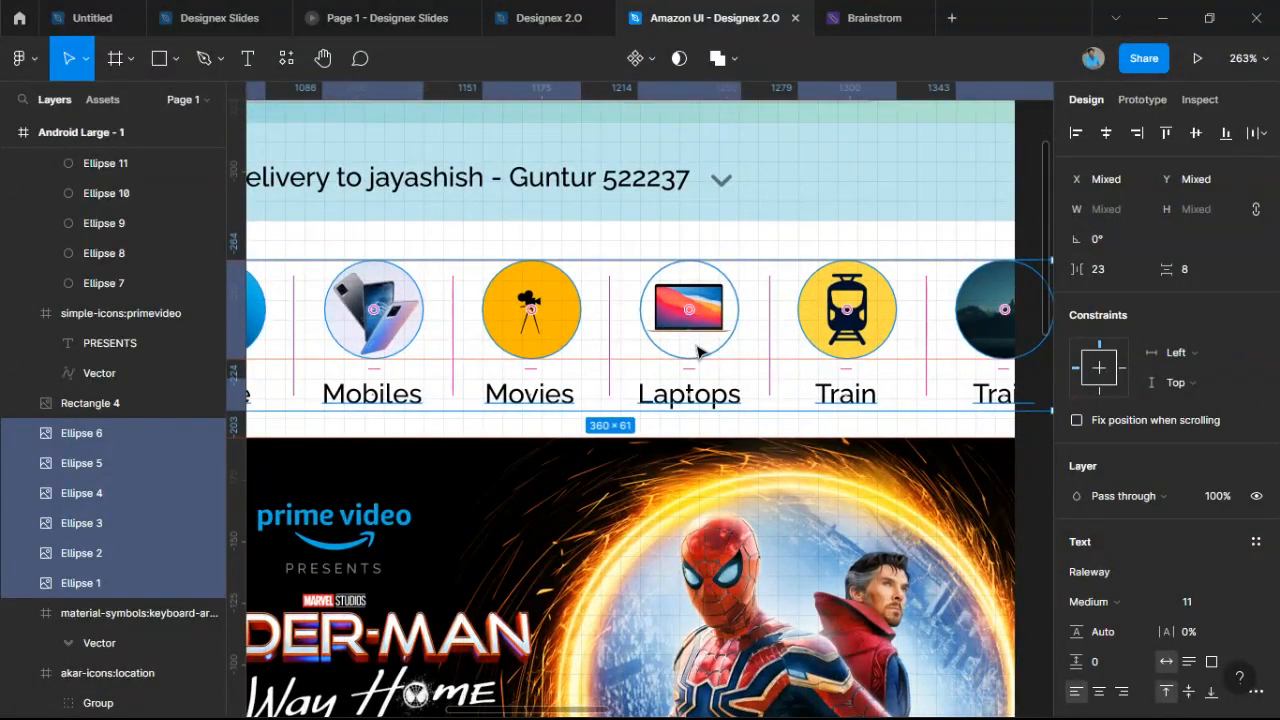
key("ctrl+g")
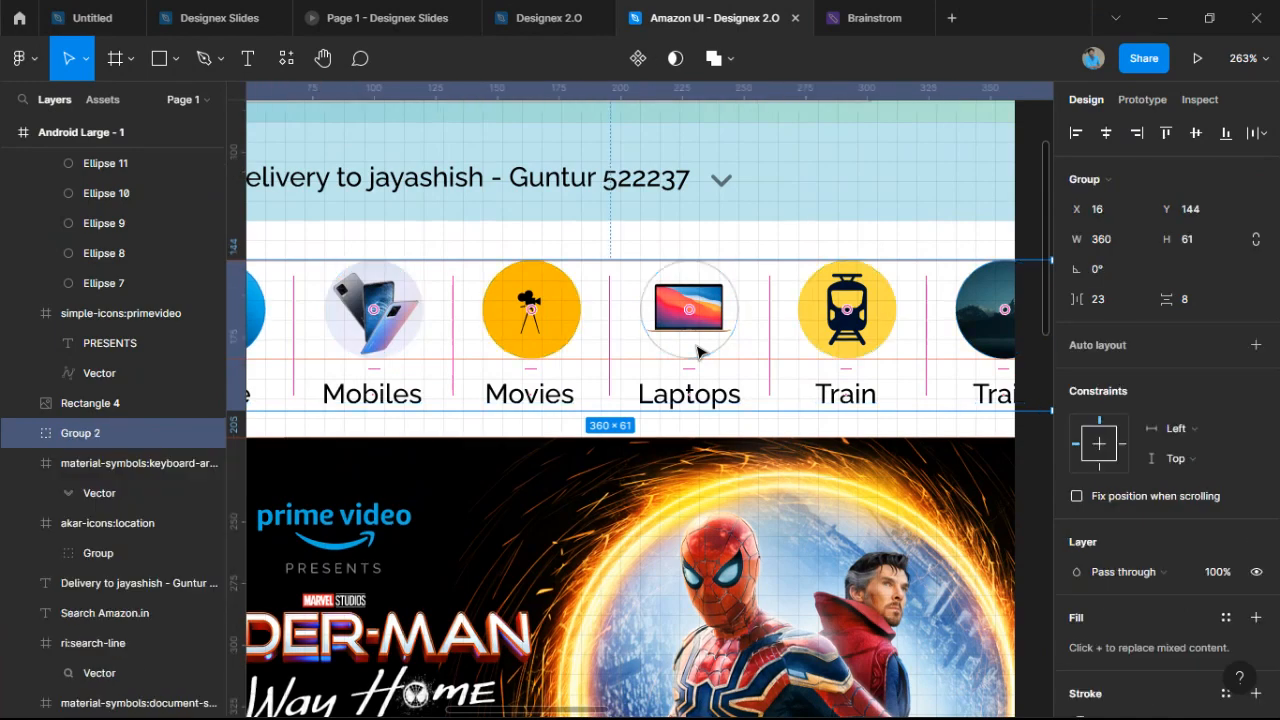
scroll(697, 350, "down", 5)
scroll(697, 350, "up", 4)
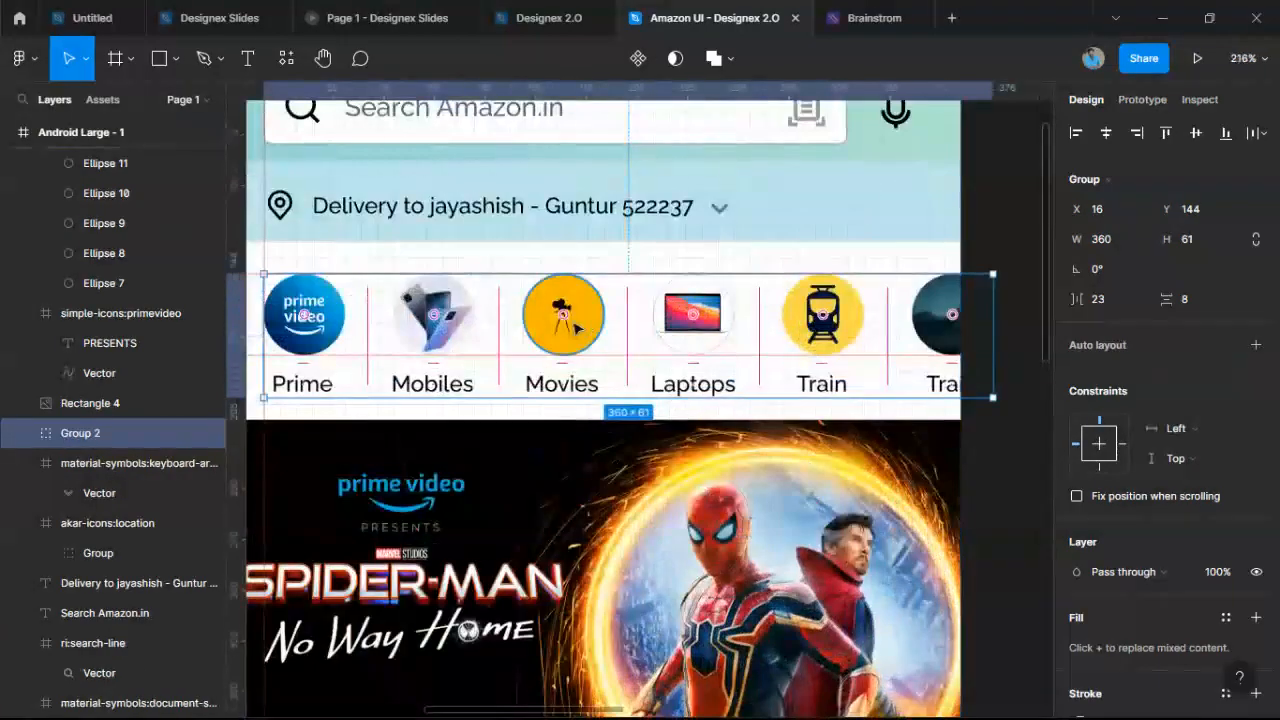
Check Group 2 by selecting and deselecting the category icon row on the mockup.
left_click(666, 260)
left_click(596, 330)
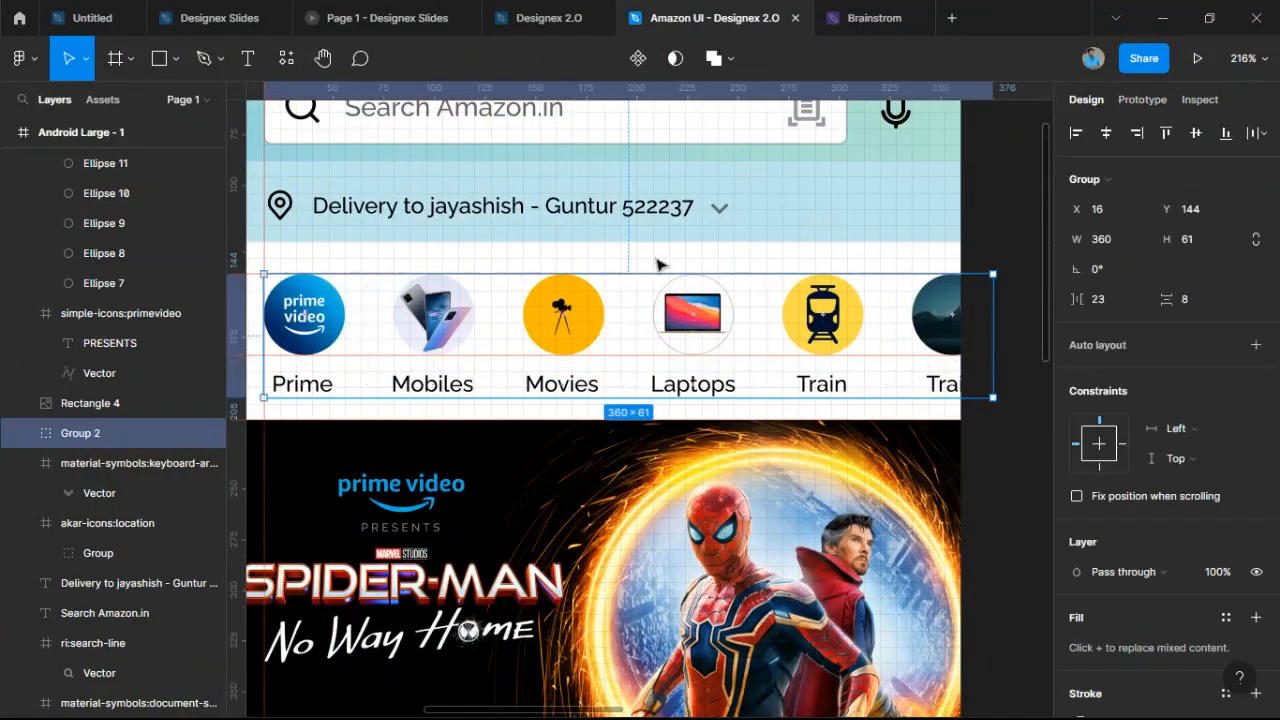
left_click(657, 263)
left_click(609, 286)
left_click(628, 241)
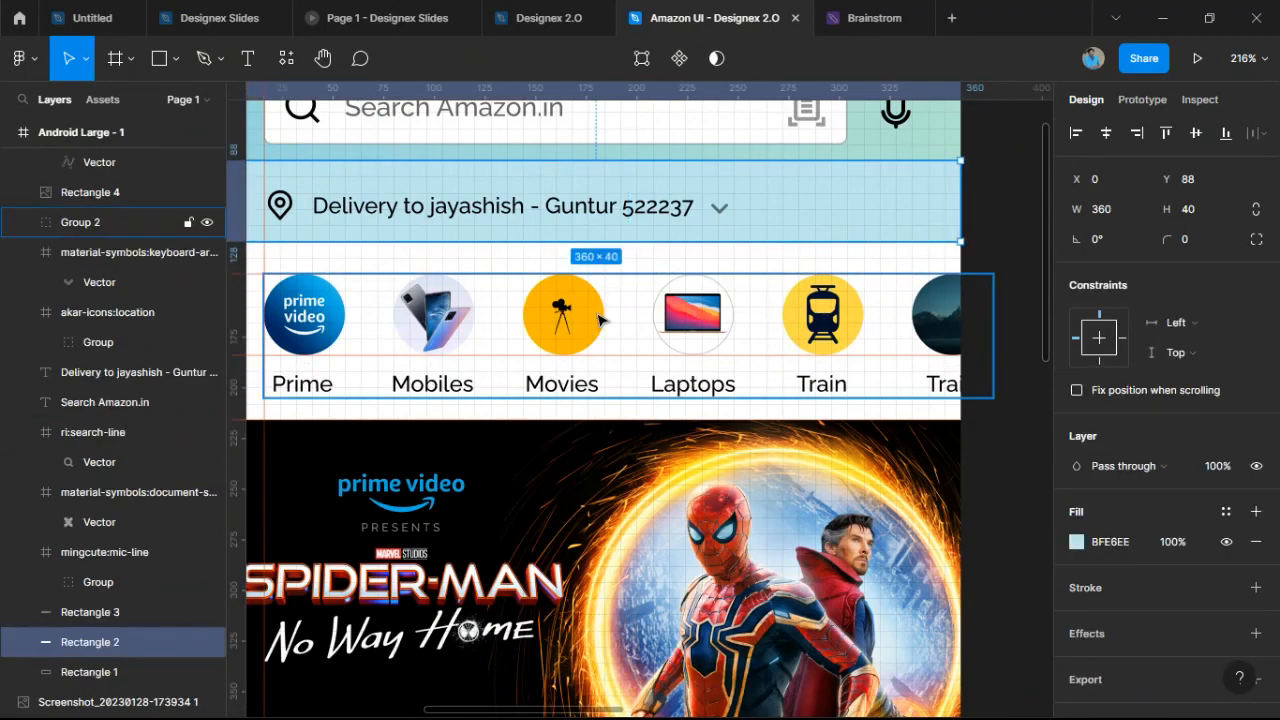
left_click(605, 308)
left_click(617, 256)
scroll(617, 256, "down", 4)
scroll(617, 260, "up", 3)
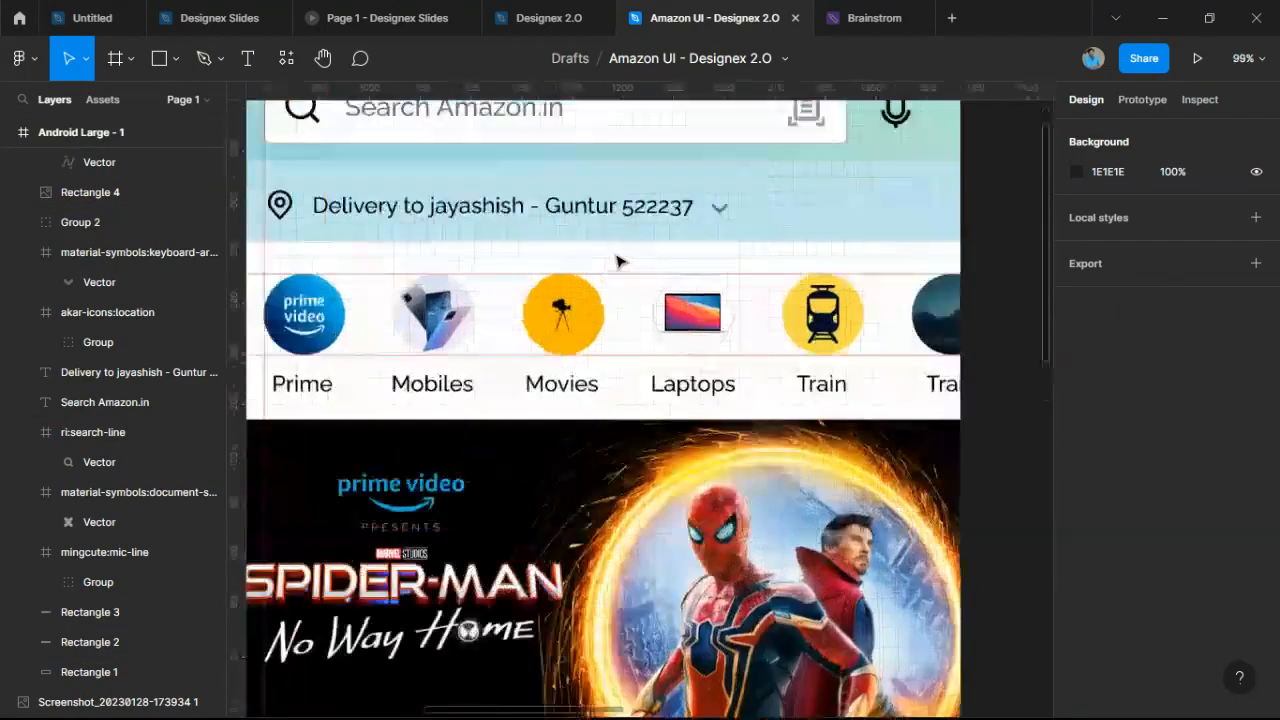
scroll(343, 331, "down", 3)
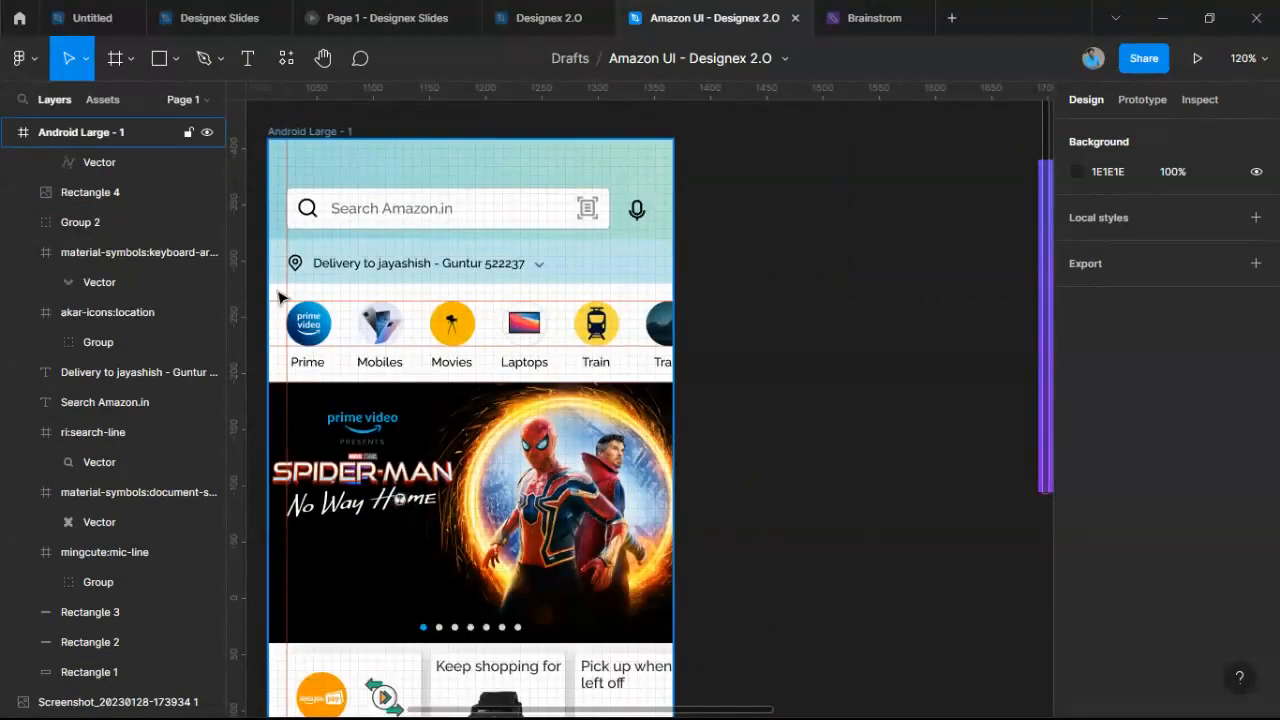
left_click_drag(280, 295, 688, 378)
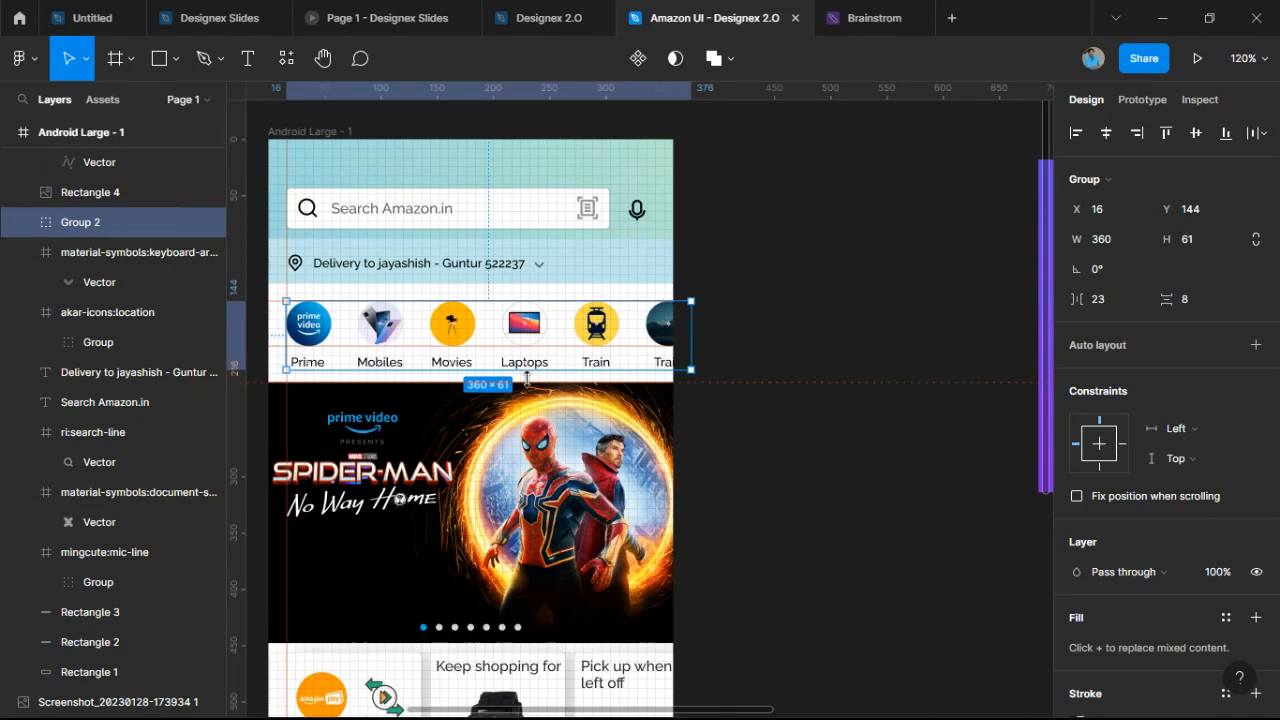
left_click(750, 376)
scroll(754, 369, "down", 1)
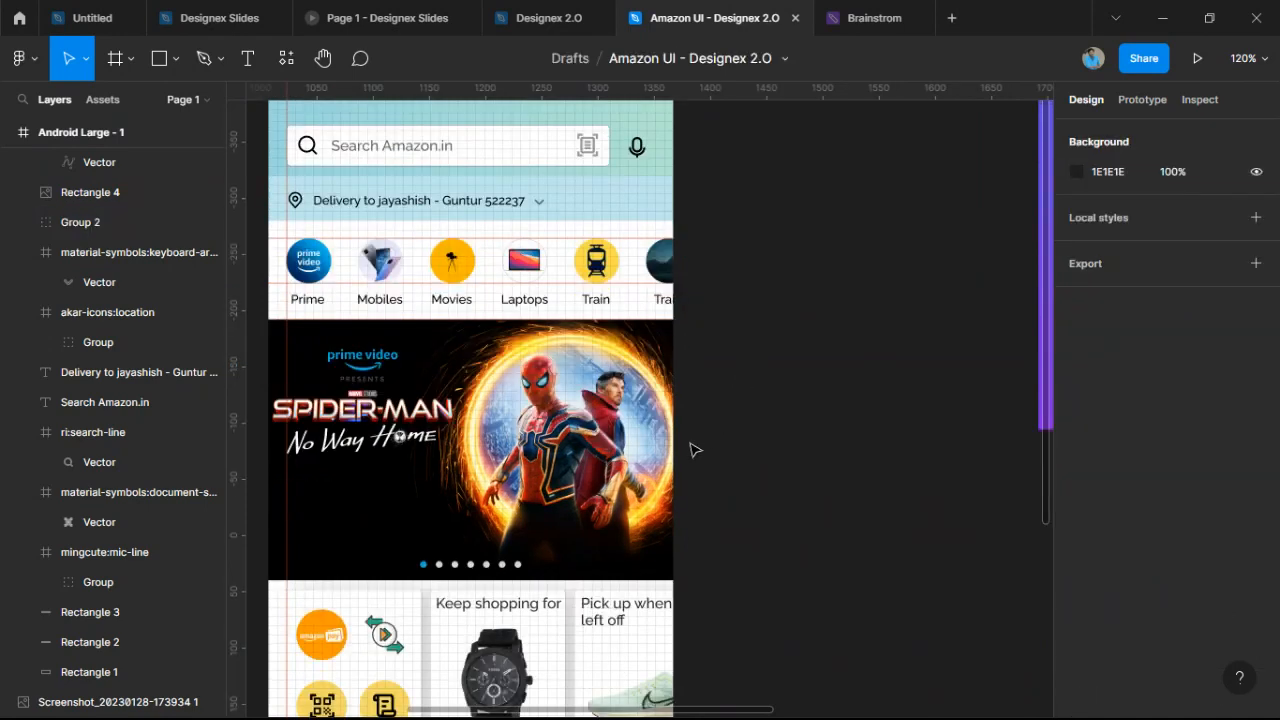
Select Rectangle 11, the 538×296 gradient rectangle at X 1692, Y -390.
scroll(695, 450, "up", 1)
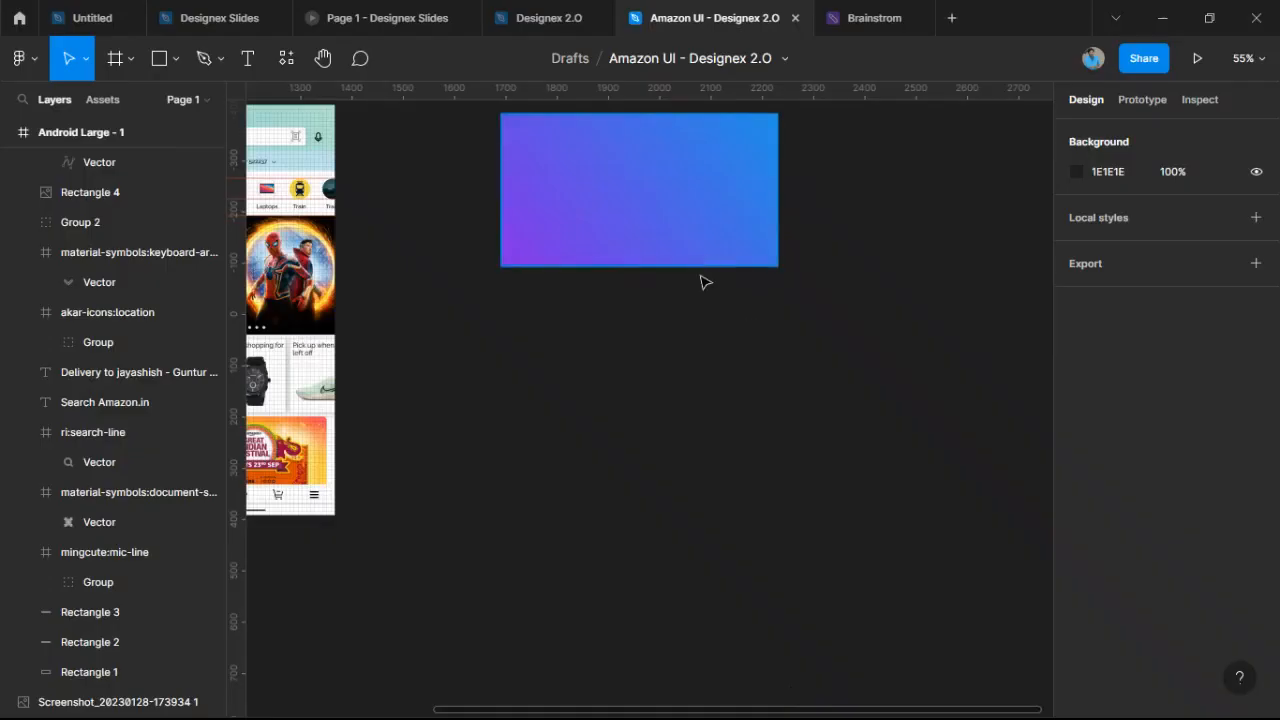
scroll(690, 310, "up", 3)
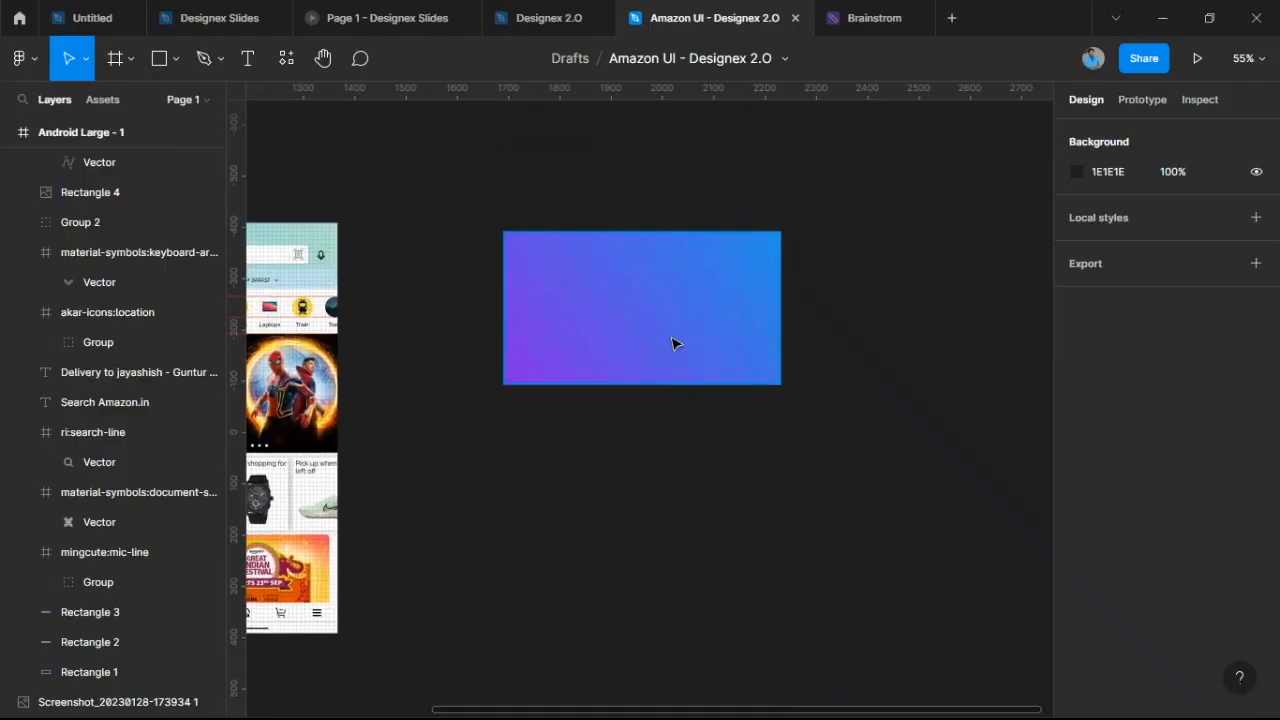
left_click(672, 344)
scroll(672, 344, "up", 5)
scroll(684, 350, "down", 2)
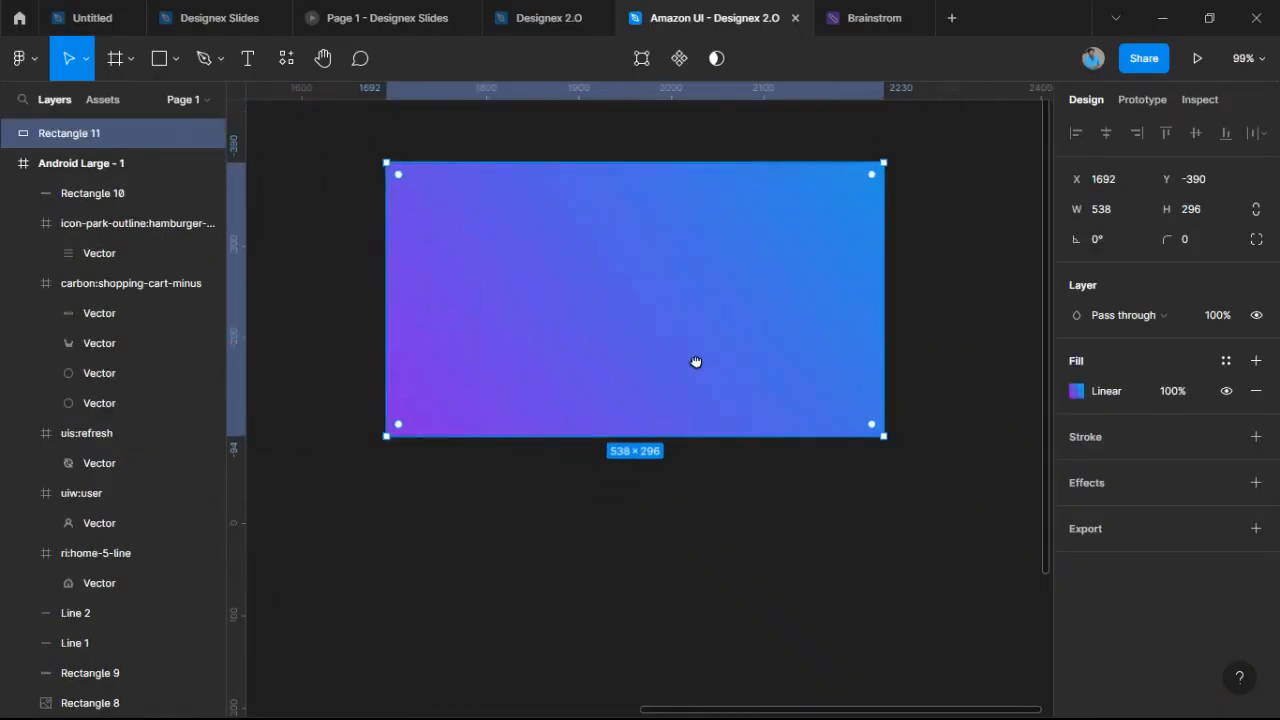
scroll(705, 375, "up", 1)
Replace Rectangle 11's linear gradient with an image fill of a portrait photo from the Desktop.
left_click(1076, 391)
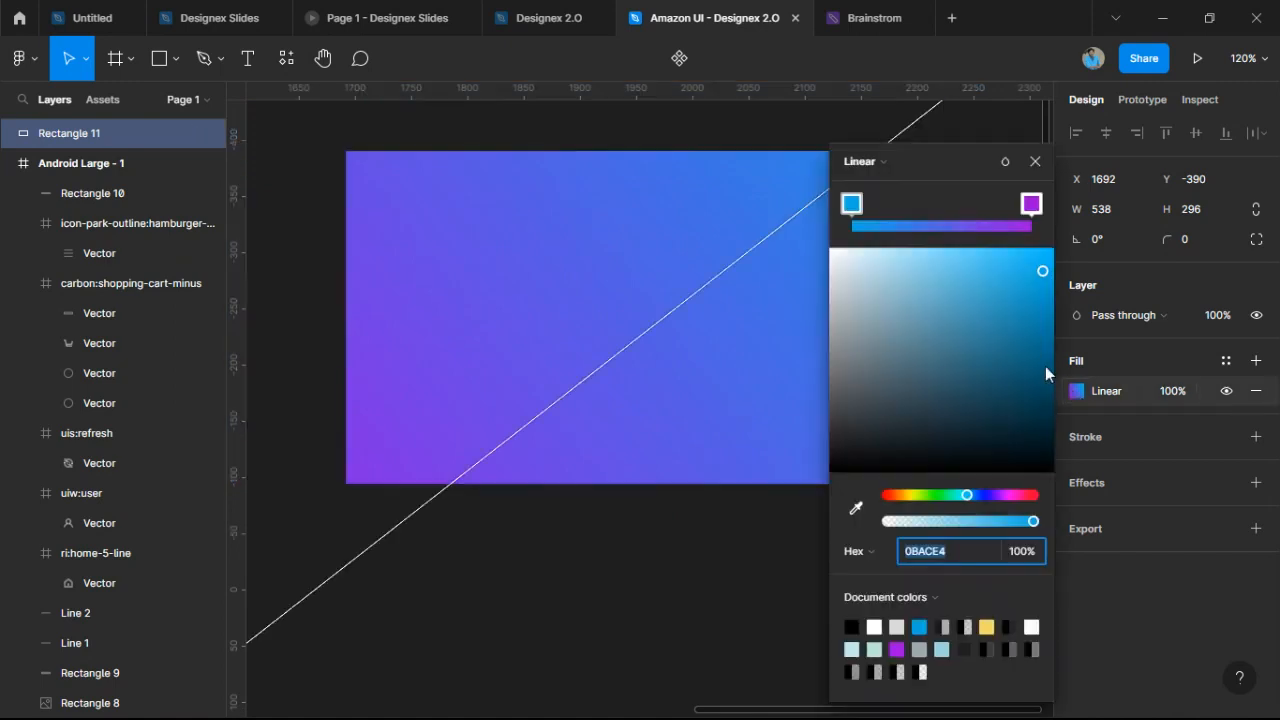
left_click(858, 161)
left_click(910, 254)
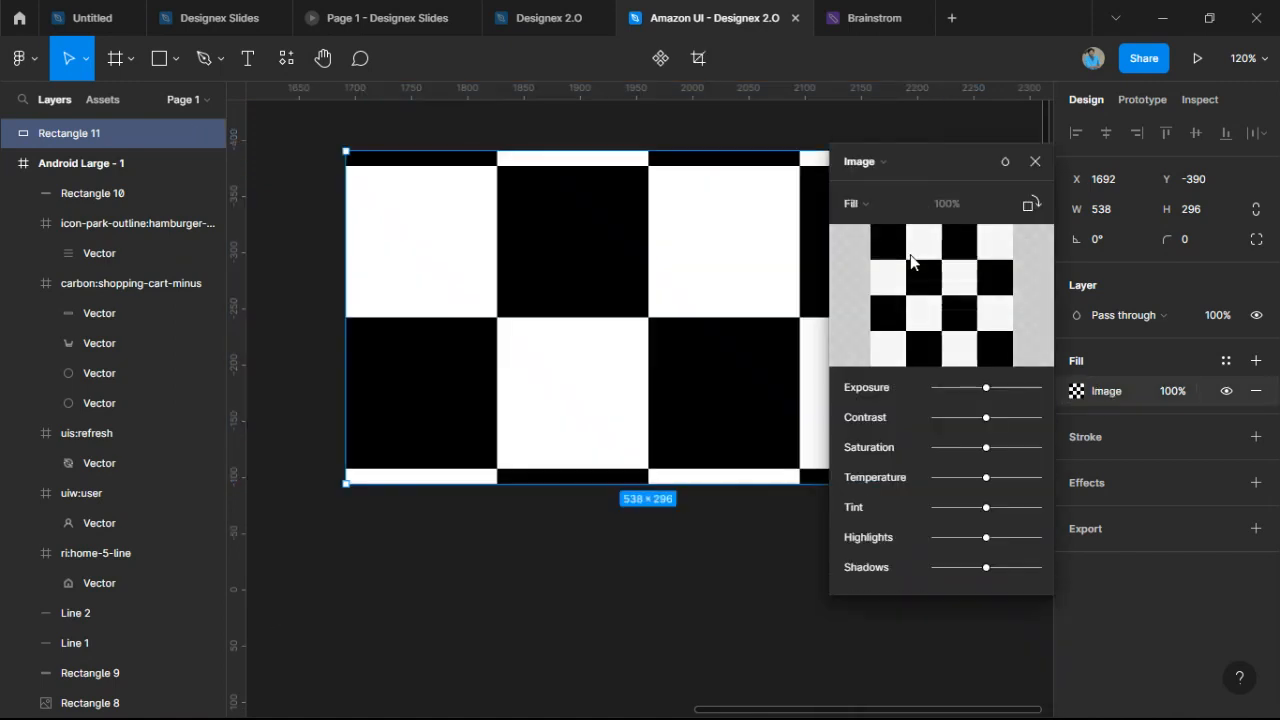
left_click(946, 295)
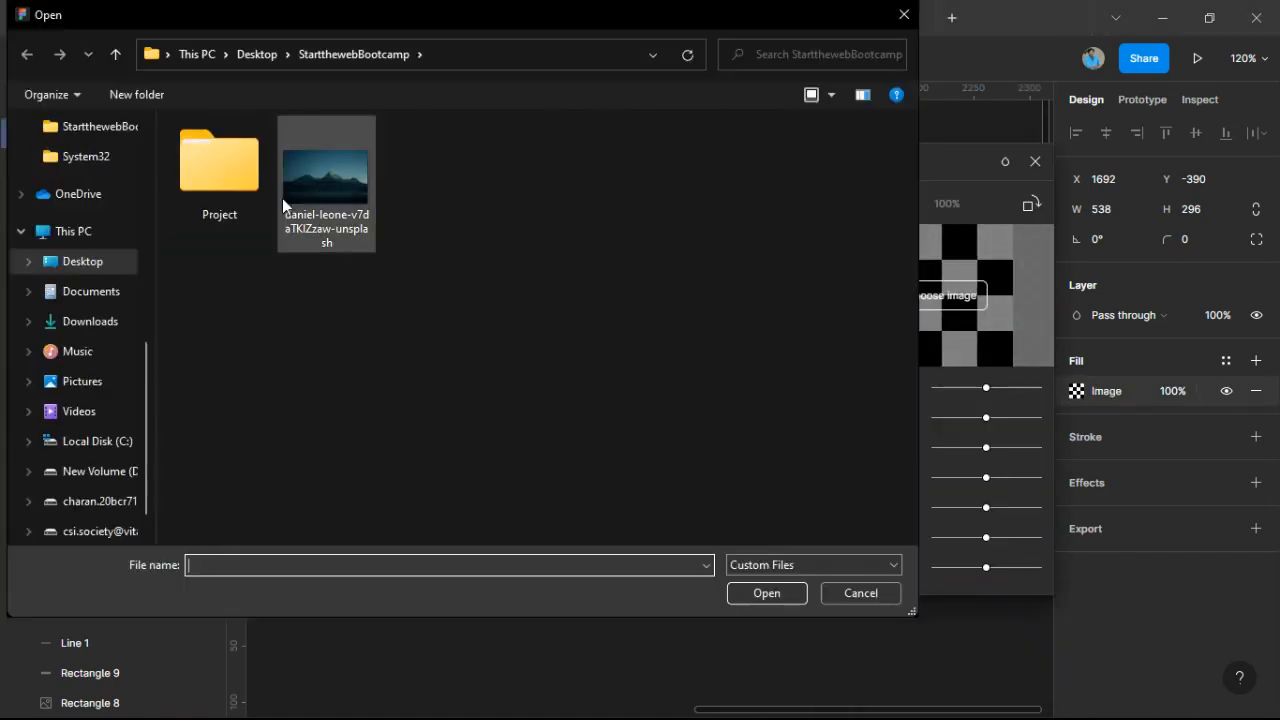
left_click(66, 323)
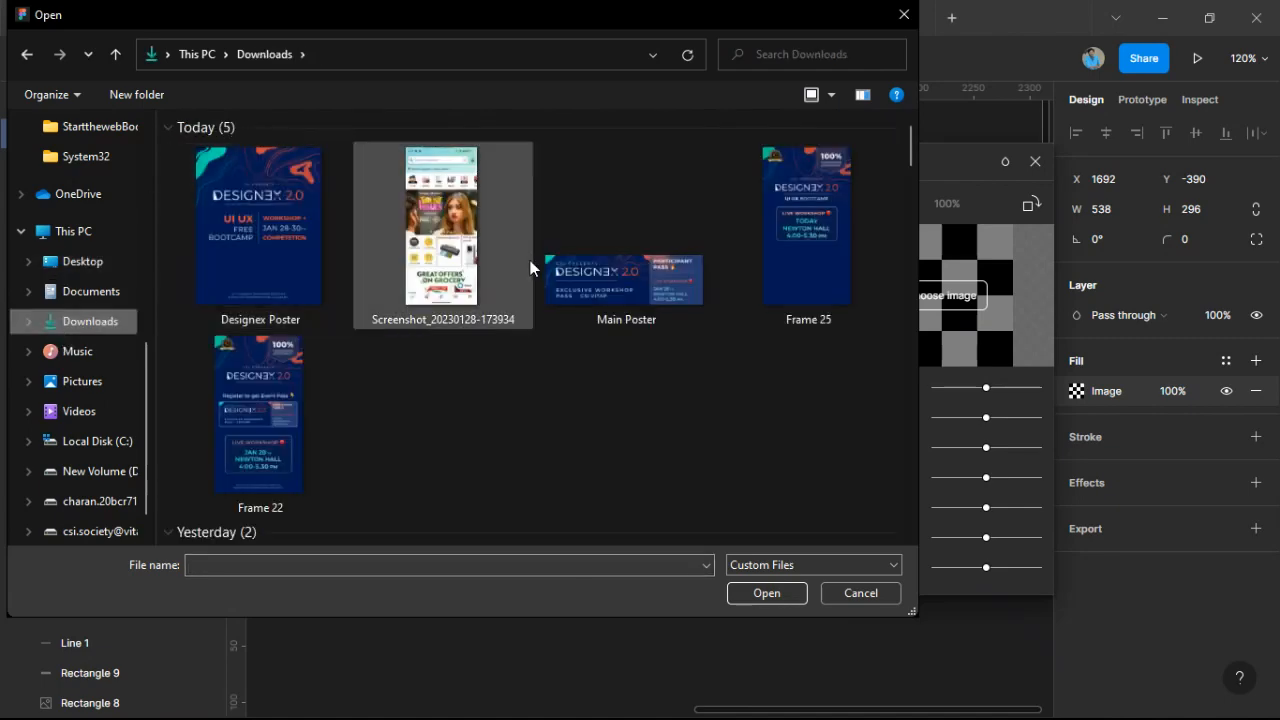
scroll(531, 262, "down", 4)
scroll(518, 310, "down", 5)
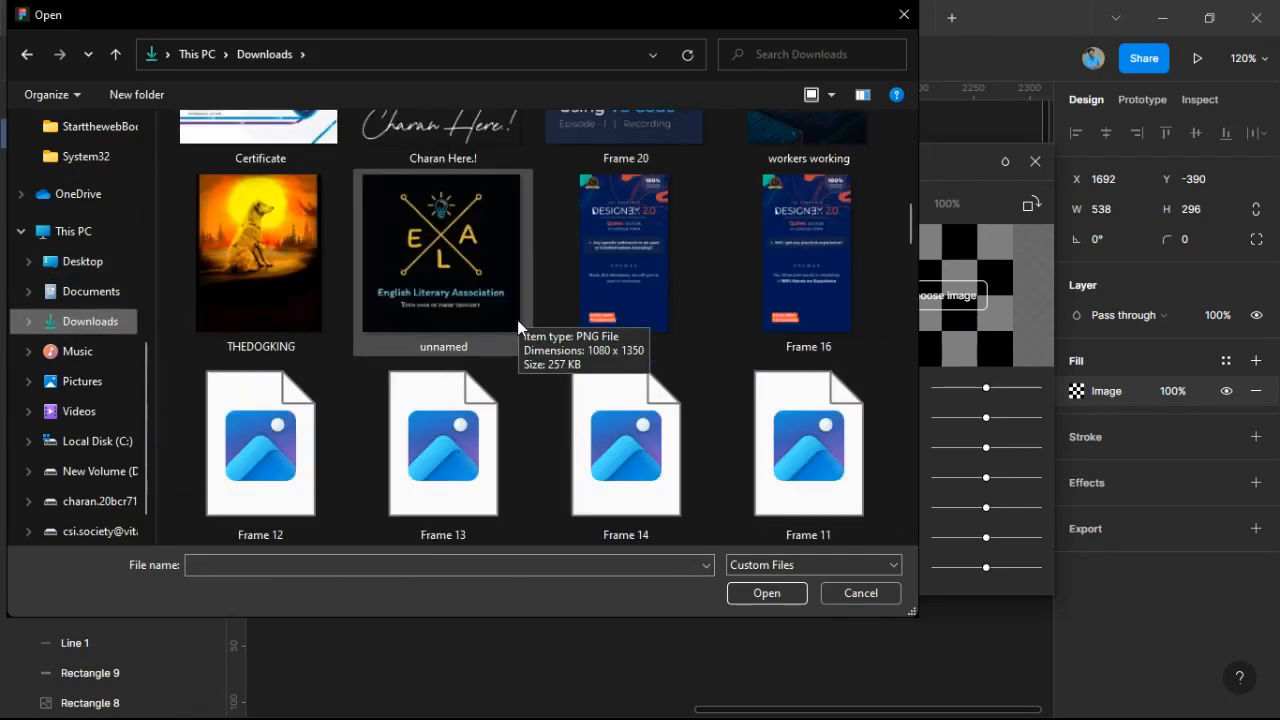
scroll(86, 325, "up", 2)
left_click(90, 352)
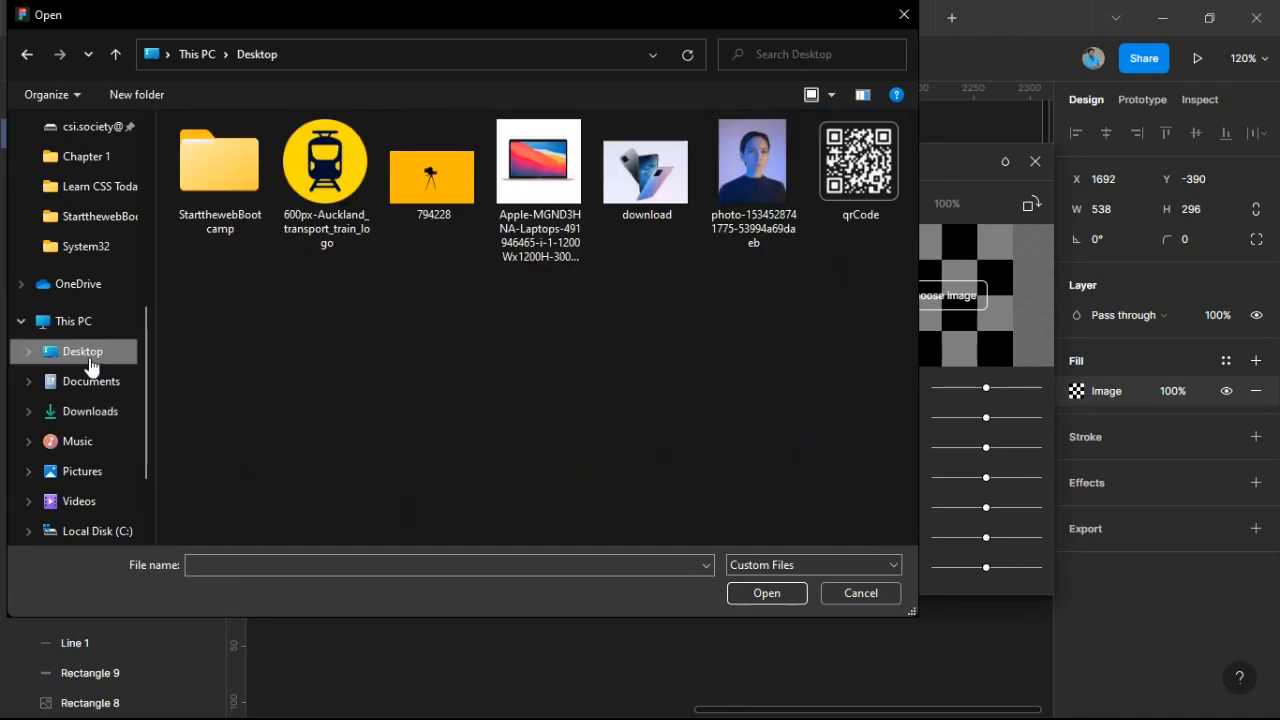
key("Escape")
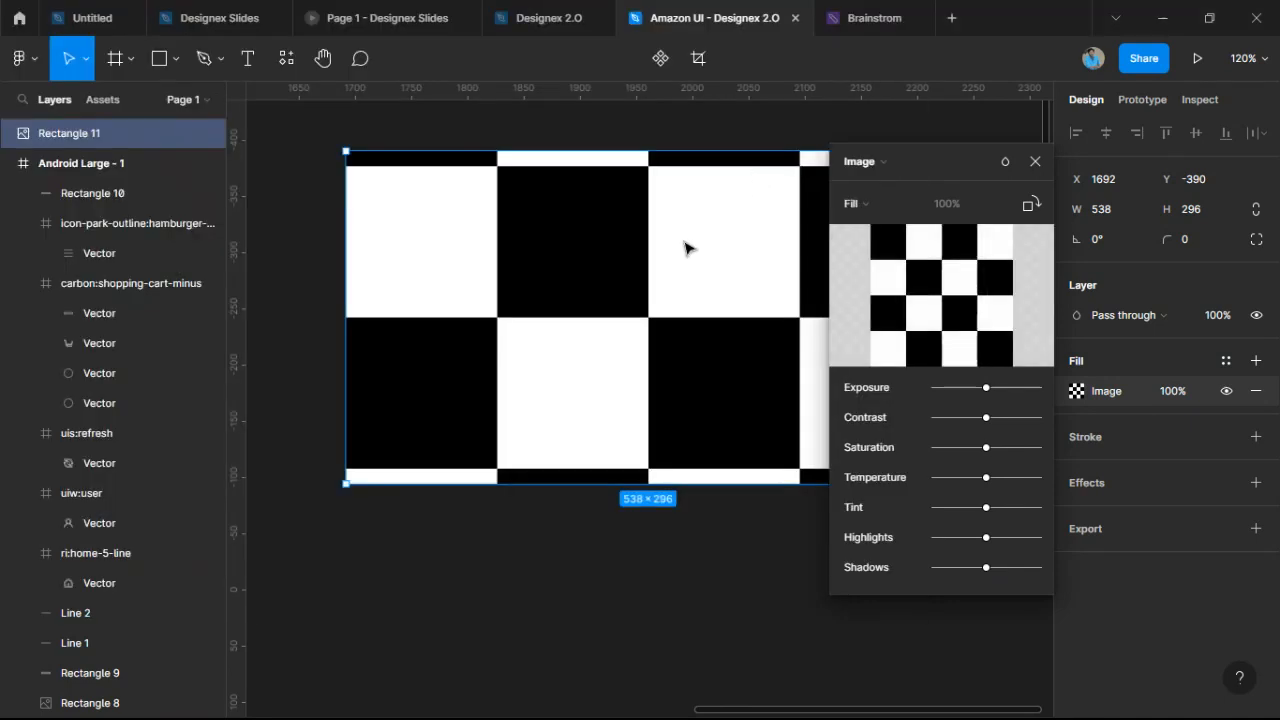
Try Fit scaling for the portrait image, then set it back to Fill.
left_click_drag(699, 352, 529, 376)
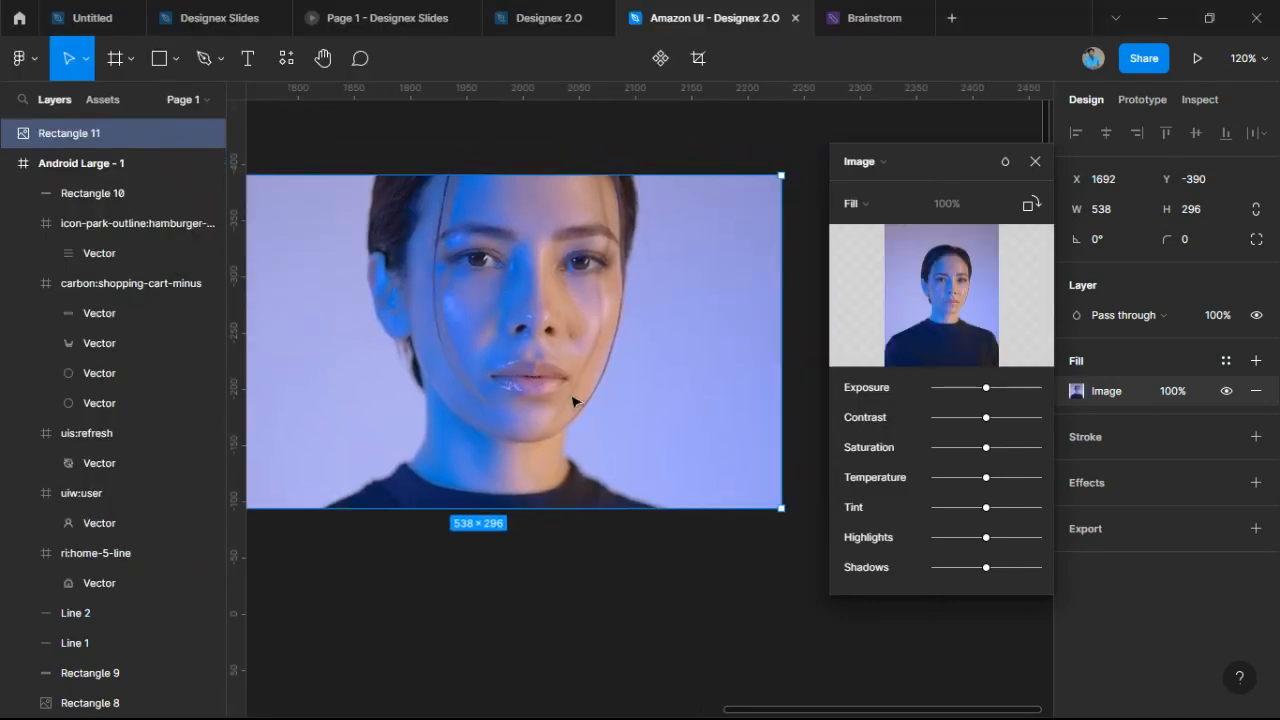
scroll(572, 395, "down", 3)
scroll(586, 380, "up", 2)
scroll(610, 365, "down", 3)
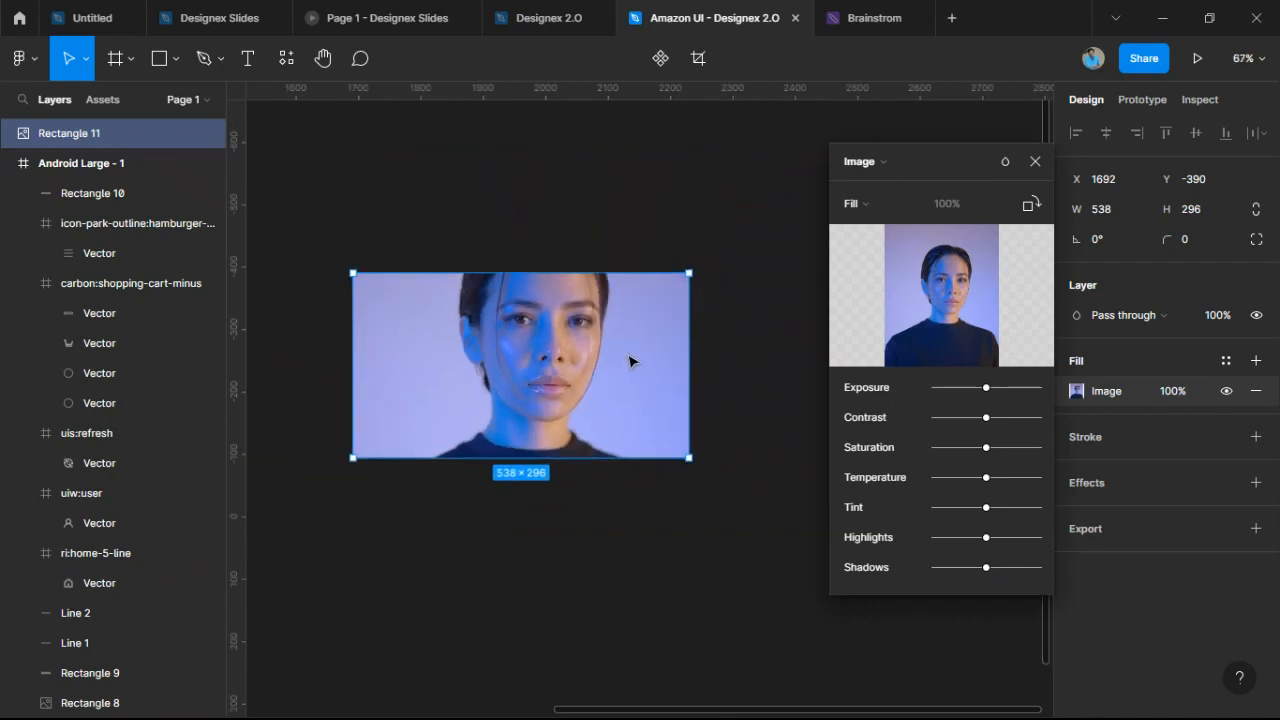
left_click(917, 203)
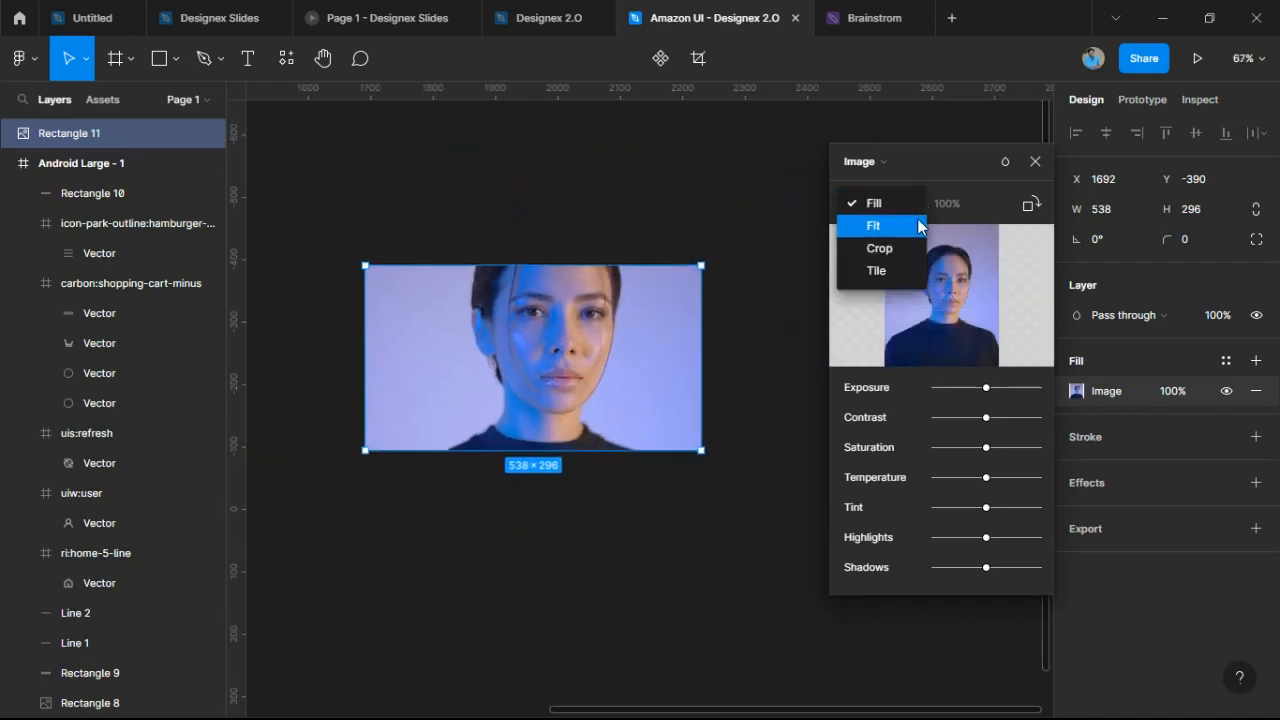
left_click(917, 224)
left_click(891, 203)
left_click(890, 182)
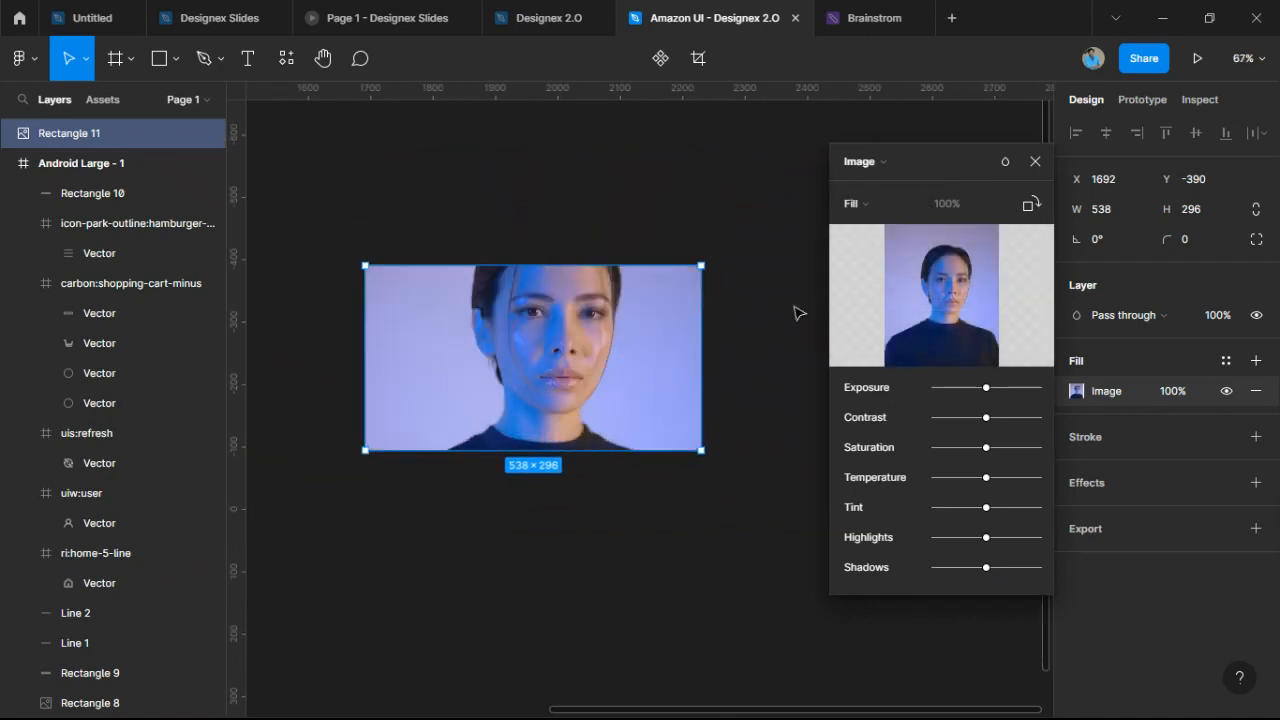
scroll(557, 340, "down", 2)
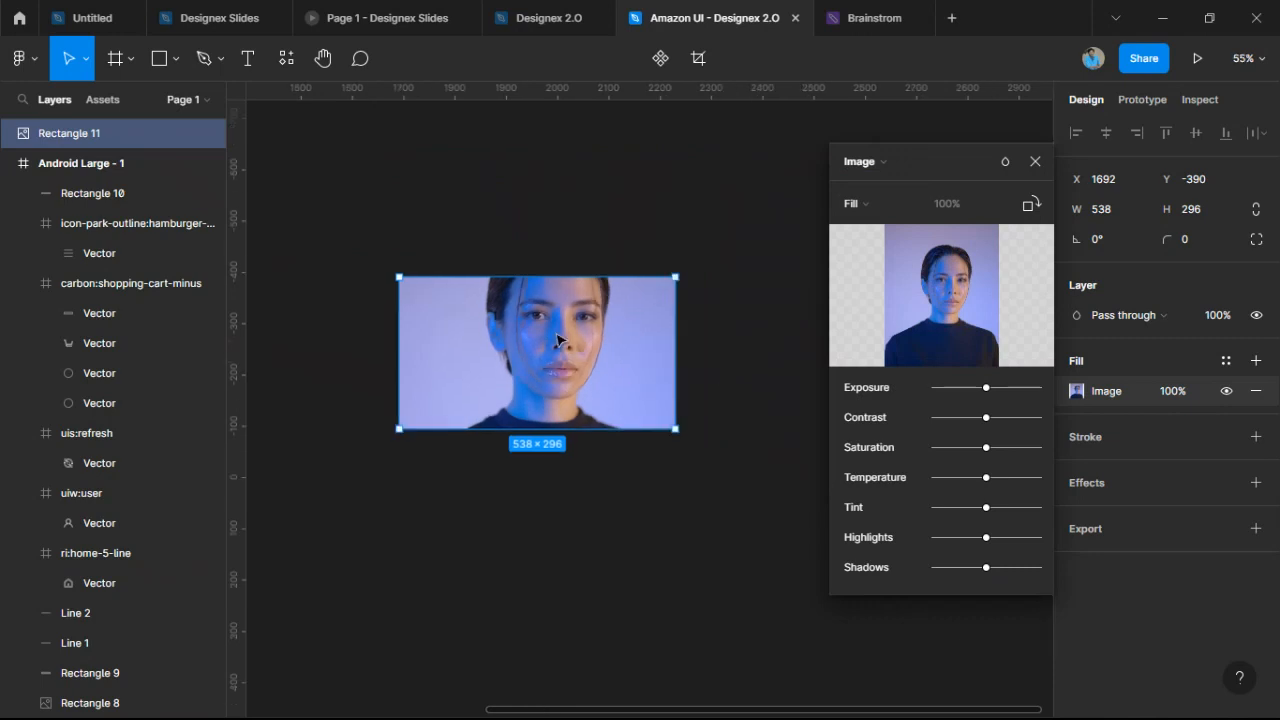